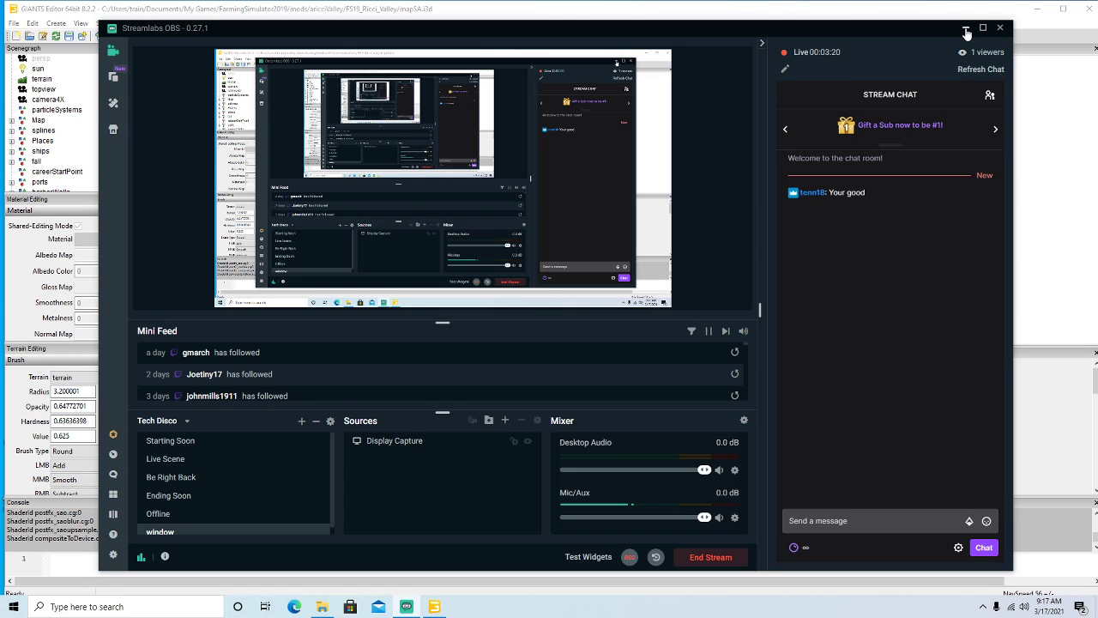
Minimize the Streamlabs OBS window and examine the grass field between the rocky embankment and the railroad track in GIANTS Editor.
left_click(966, 28)
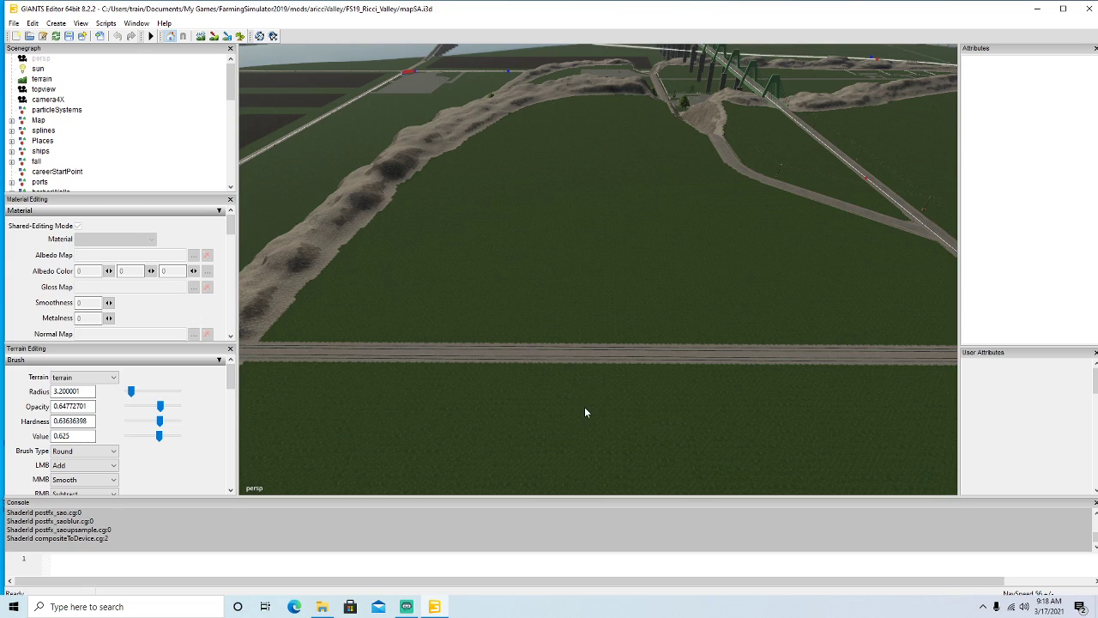
scroll(580, 400, "down", 5)
mouse_move(585, 391)
left_mouse_down("alt")
mouse_move(581, 400)
mouse_move(467, 377)
mouse_move(615, 395)
mouse_move(685, 386)
mouse_move(551, 387)
mouse_move(584, 387)
left_mouse_up("alt")
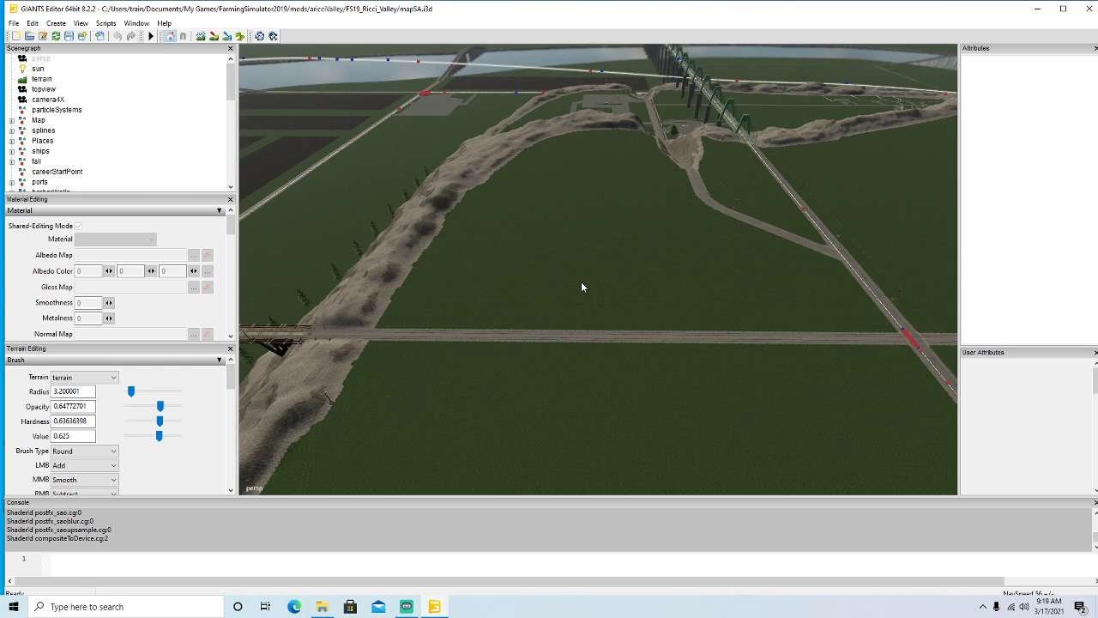
left_click_drag(581, 381, 579, 399, "alt")
scroll(579, 399, "up", 5)
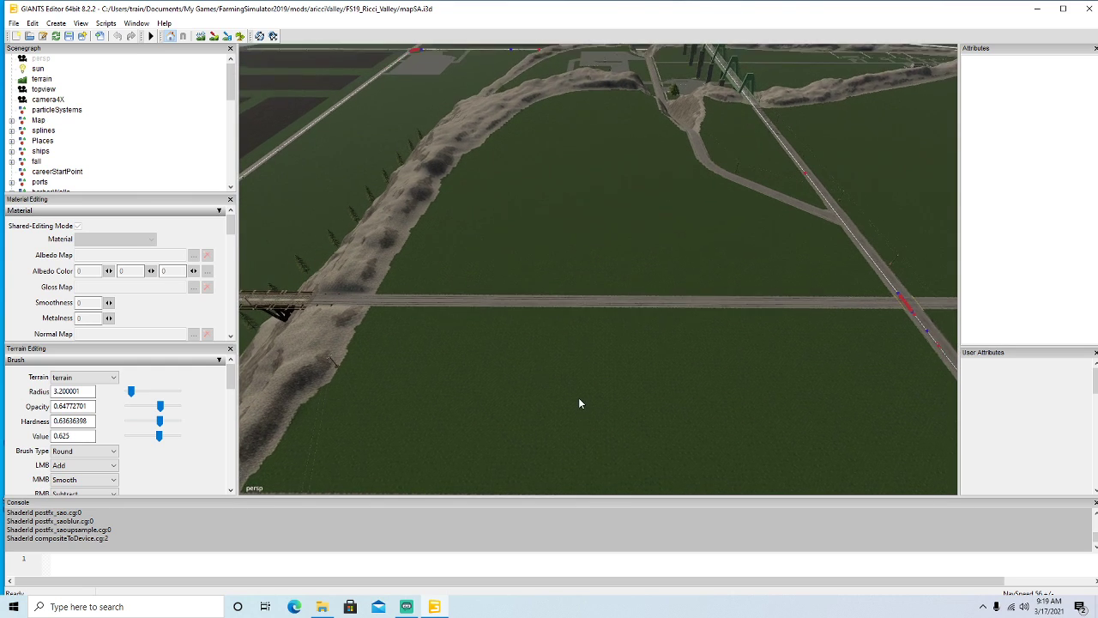
scroll(579, 403, "up", 5)
mouse_move(580, 403)
left_mouse_down("alt")
mouse_move(581, 363)
mouse_move(607, 378)
mouse_move(586, 382)
left_mouse_up("alt")
scroll(586, 381, "down", 8)
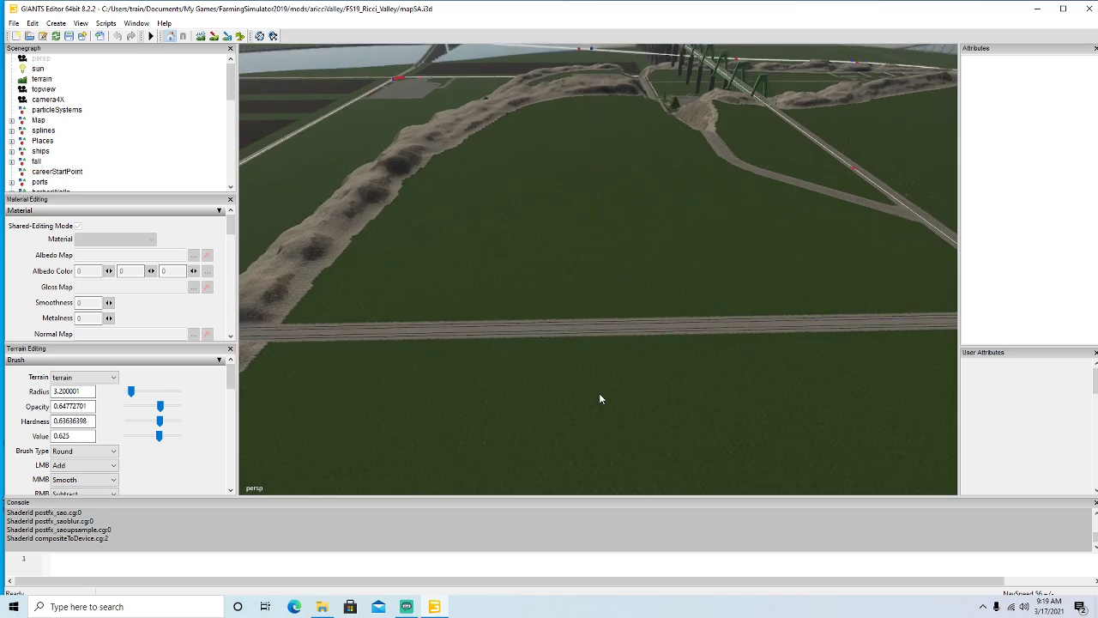
scroll(600, 393, "down", 5)
left_click_drag(637, 341, 429, 344, "alt")
scroll(699, 310, "up", 8)
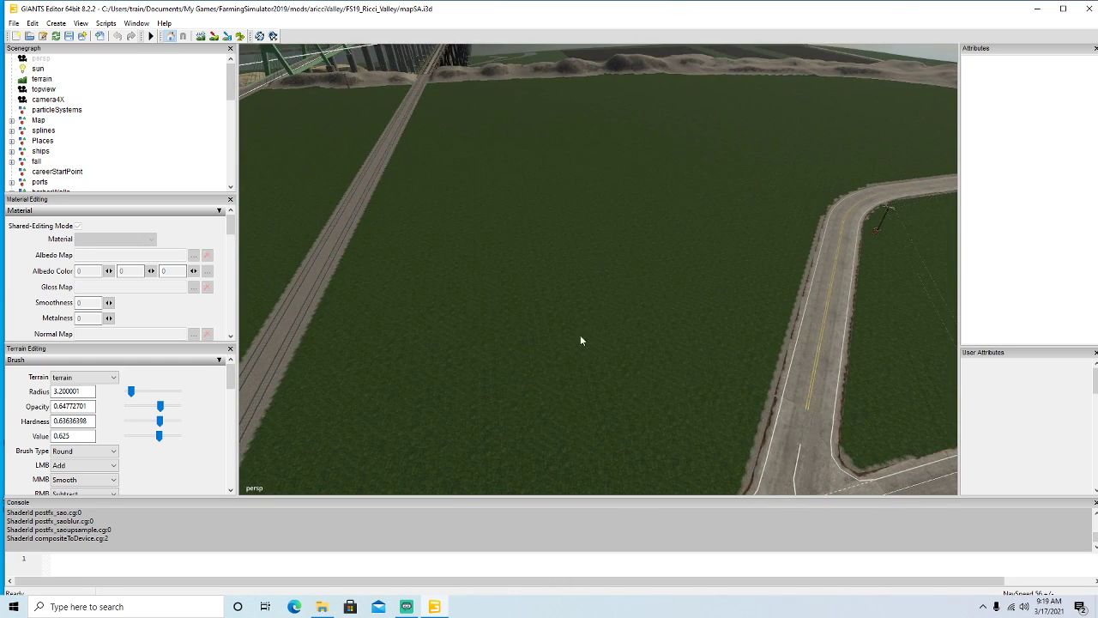
Look over the land around the road, the superstore and the rocky embankment bordering the field.
left_click_drag(591, 308, 581, 291, "alt")
scroll(581, 292, "down", 5)
left_click_drag(646, 284, 399, 275, "alt")
scroll(629, 221, "up", 6)
left_click_drag(638, 442, 633, 421, "alt")
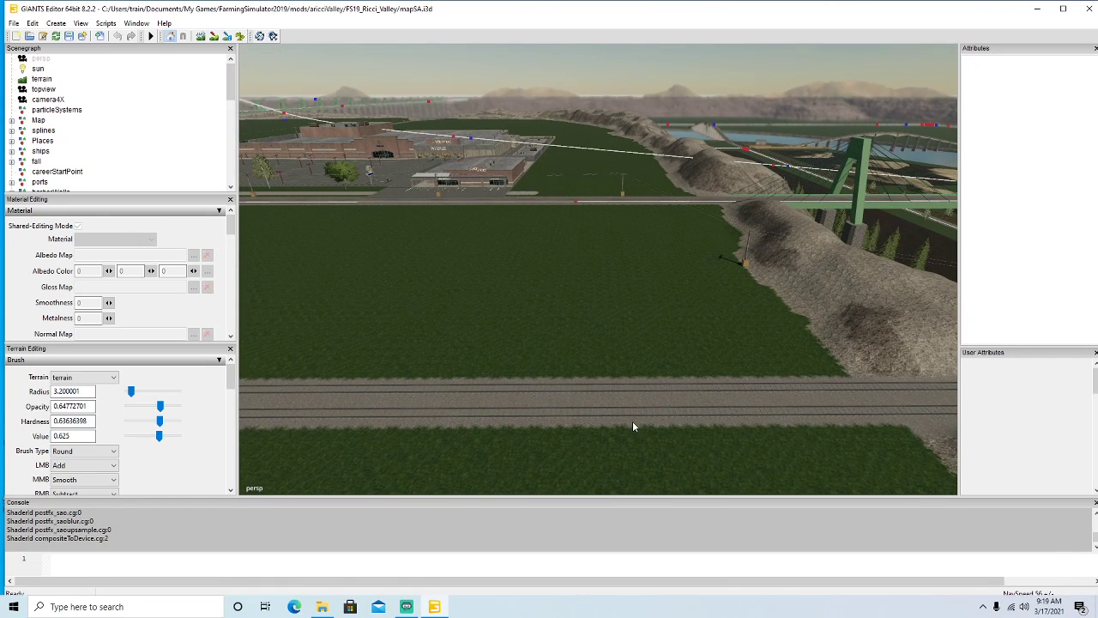
left_click_drag(610, 282, 606, 250, "alt")
scroll(606, 257, "up", 3)
scroll(607, 250, "up", 5)
scroll(607, 250, "up", 5)
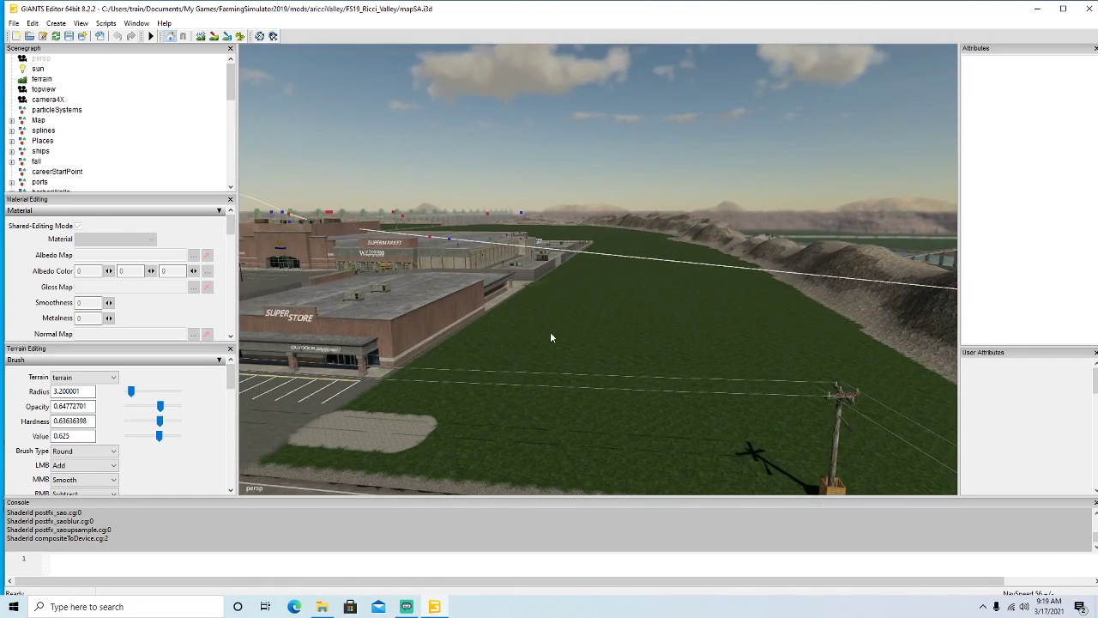
left_click_drag(546, 330, 370, 344, "alt")
left_click_drag(491, 347, 490, 336, "alt")
scroll(490, 342, "down", 8)
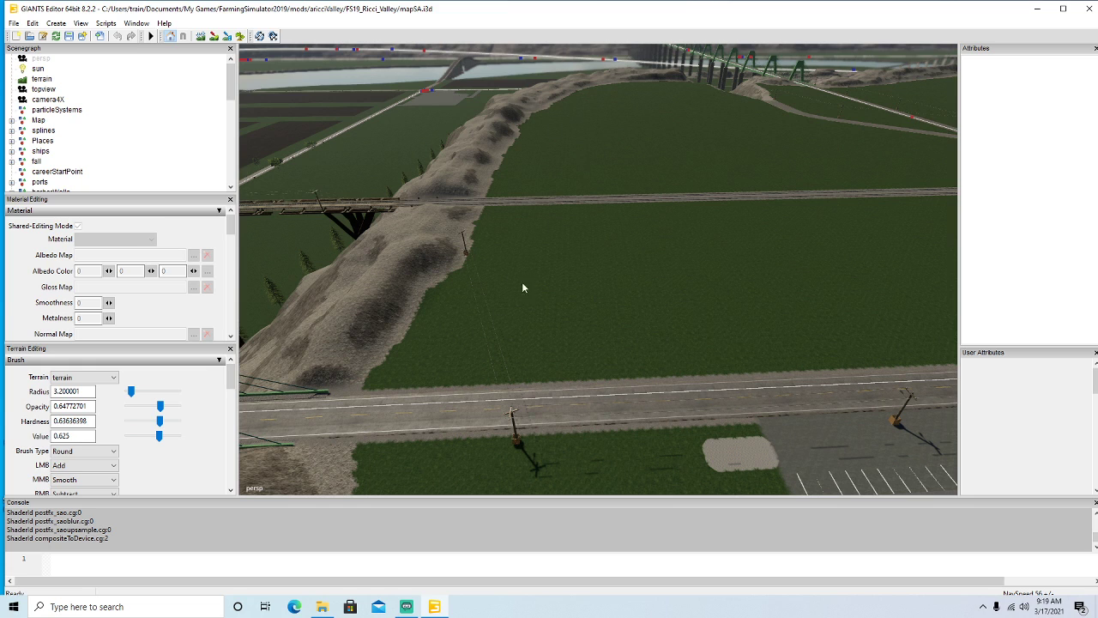
Set the foliage layer to grass and enable foliage painting over the light patches in the field.
left_click_drag(614, 299, 618, 264, "alt")
scroll(618, 254, "up", 6)
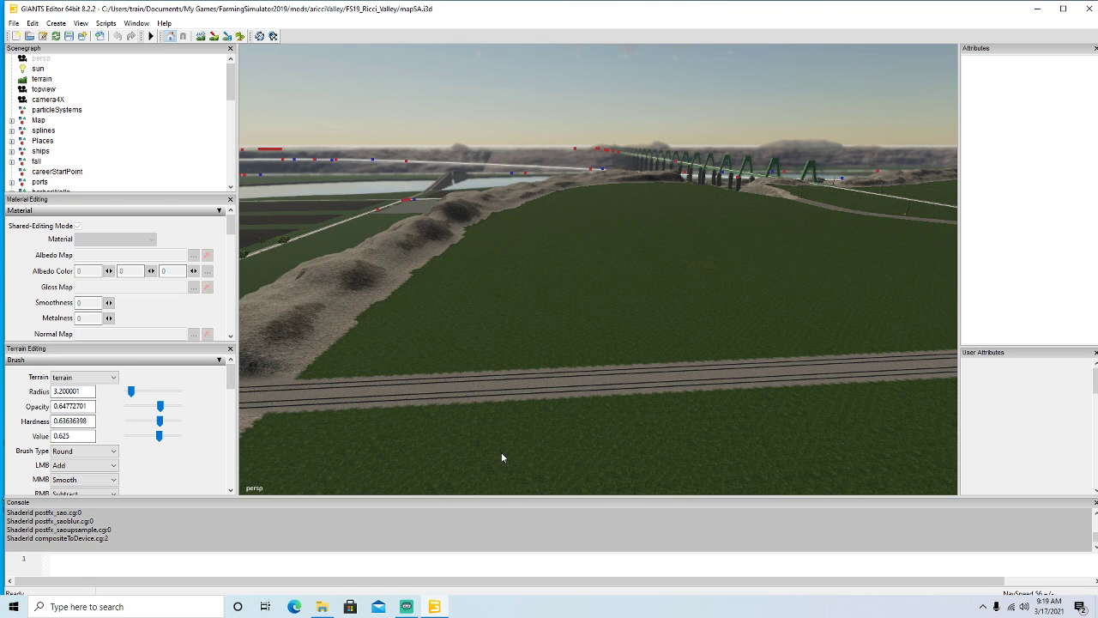
scroll(514, 451, "up", 3)
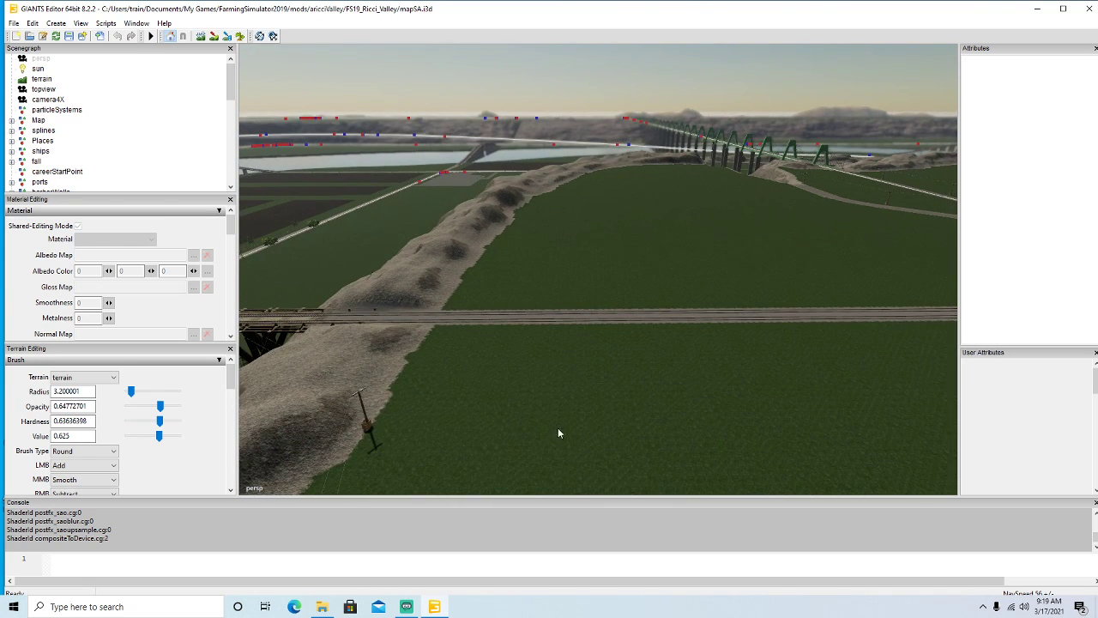
left_click_drag(513, 404, 563, 461, "alt")
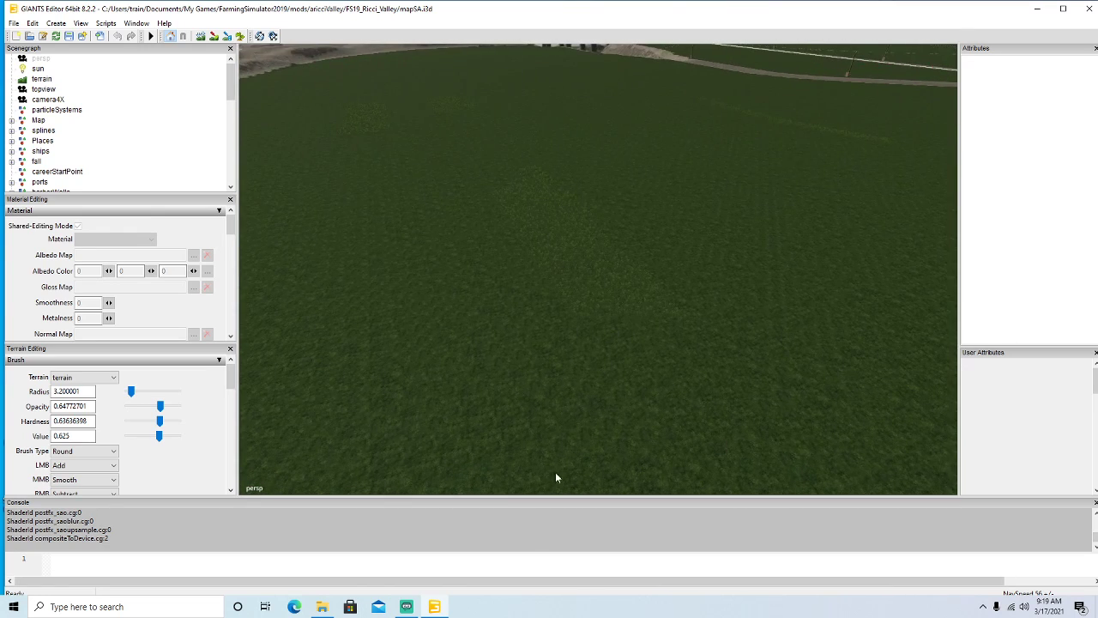
left_click_drag(231, 389, 228, 420)
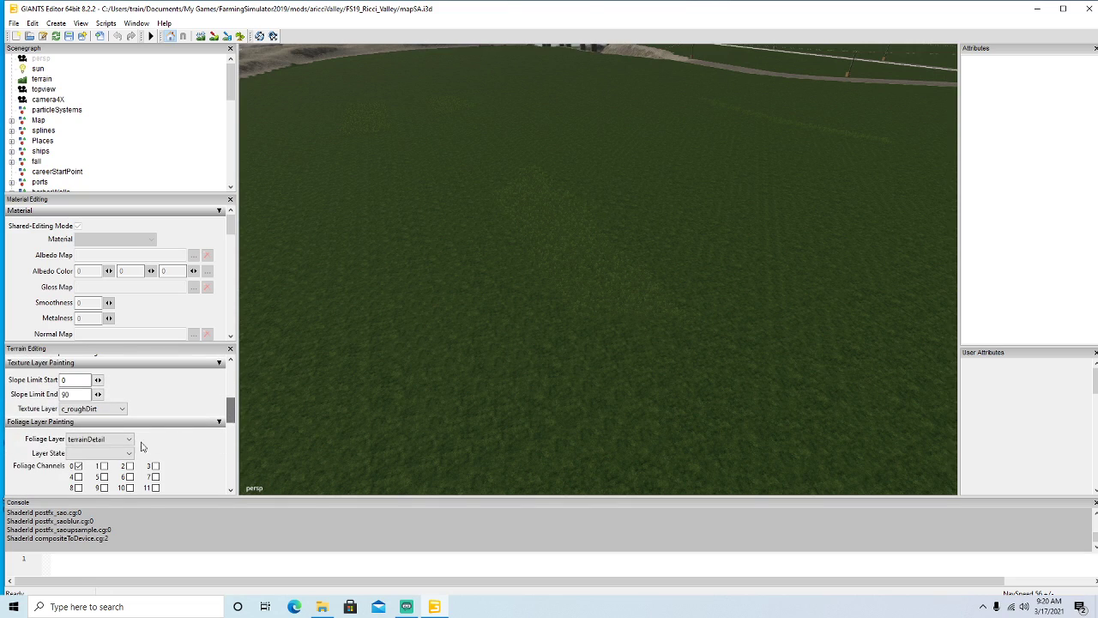
left_click(120, 444)
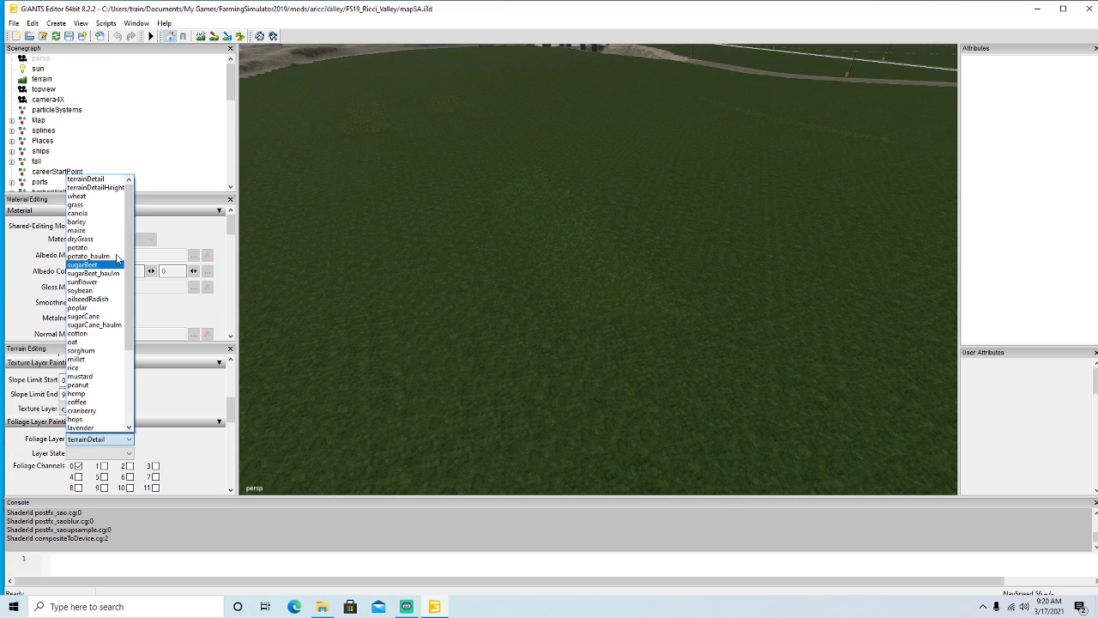
left_click(86, 204)
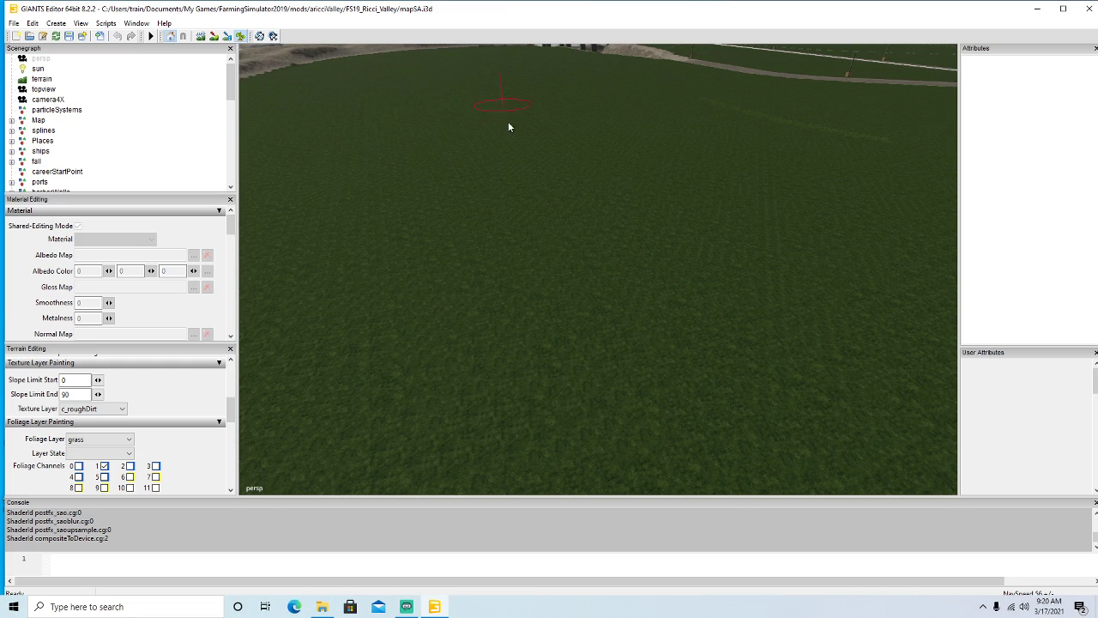
left_click(241, 37)
Erase the light grass foliage patches in the middle of the field with the foliage brush.
scroll(491, 237, "up", 2)
scroll(491, 237, "down", 3)
left_click_drag(491, 237, 458, 226, "alt")
scroll(553, 164, "up", 3)
left_click(241, 37)
mouse_move(498, 103)
right_mouse_down()
mouse_move(658, 296)
mouse_move(676, 336)
right_mouse_up()
left_click(241, 37)
Erase the light strip of grass foliage farther along the field with the foliage brush.
mouse_move(588, 255)
left_mouse_down("alt")
mouse_move(579, 147)
mouse_move(429, 252)
mouse_move(392, 240)
left_mouse_up("alt")
scroll(578, 147, "up", 3)
scroll(567, 161, "up", 3)
scroll(547, 161, "up", 6)
scroll(429, 252, "up", 3)
left_click(240, 36)
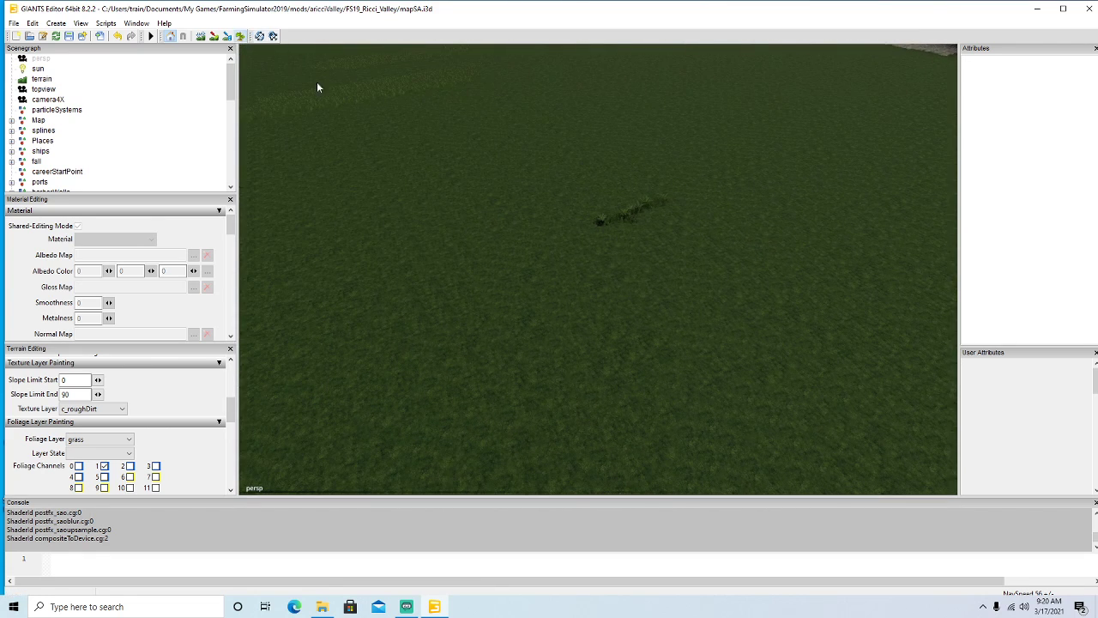
mouse_move(288, 100)
left_mouse_down("alt")
mouse_move(512, 237)
mouse_move(414, 253)
left_mouse_up("alt")
left_click(243, 36)
left_click(436, 261, "ctrl")
left_click(241, 36)
Clear the leftover grass foliage from the part of the field facing the embankment and bridge.
mouse_move(659, 225)
left_mouse_down("alt")
mouse_move(648, 179)
mouse_move(632, 169)
mouse_move(400, 251)
mouse_move(396, 239)
left_mouse_up("alt")
scroll(632, 169, "up", 3)
scroll(634, 171, "up", 3)
scroll(399, 251, "down", 3)
left_click(243, 37)
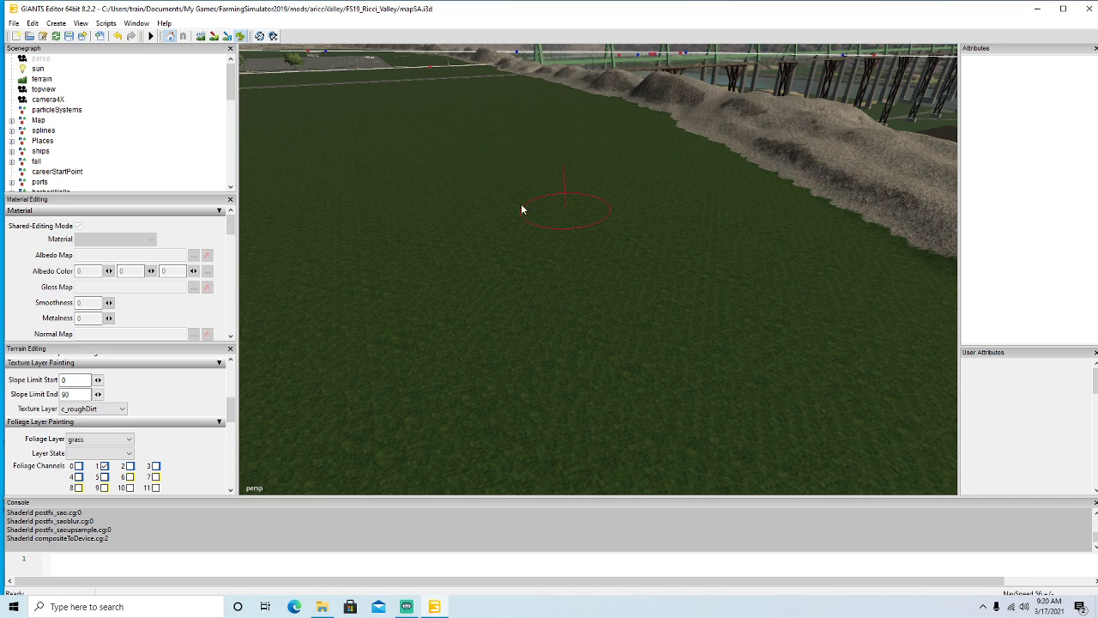
left_click(241, 37)
Check the field along the embankment for remaining stray foliage patches.
left_click_drag(415, 262, 687, 278, "alt")
left_click_drag(512, 293, 729, 287, "alt")
left_click_drag(536, 307, 602, 231, "alt")
scroll(603, 232, "up", 6)
left_click_drag(457, 274, 364, 321, "alt")
scroll(501, 342, "down", 5)
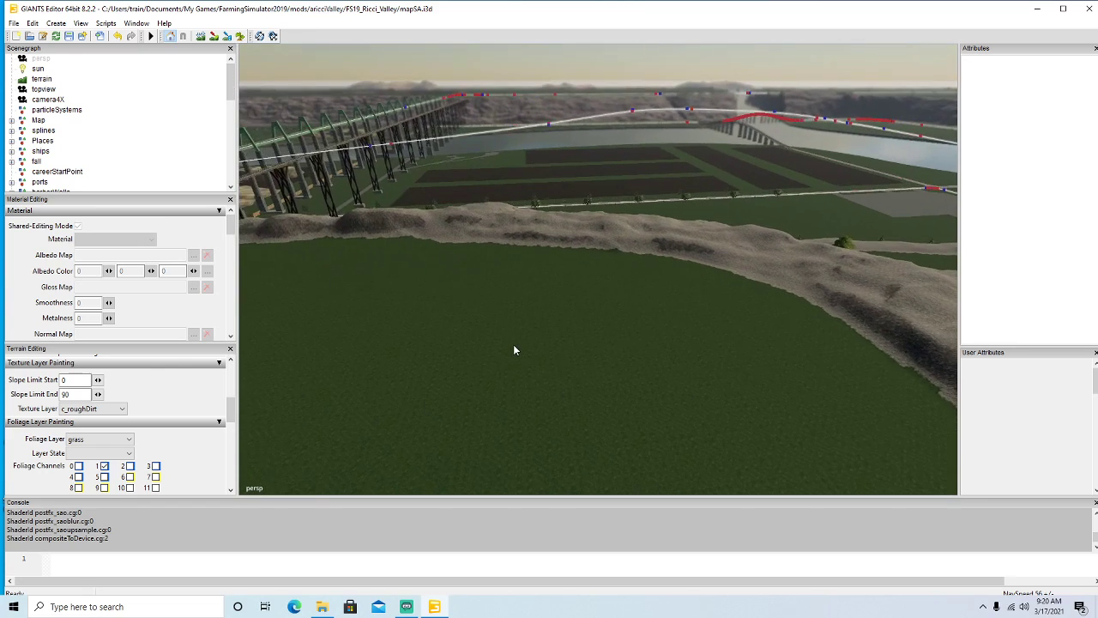
scroll(514, 345, "down", 5)
left_click_drag(388, 330, 639, 367, "alt")
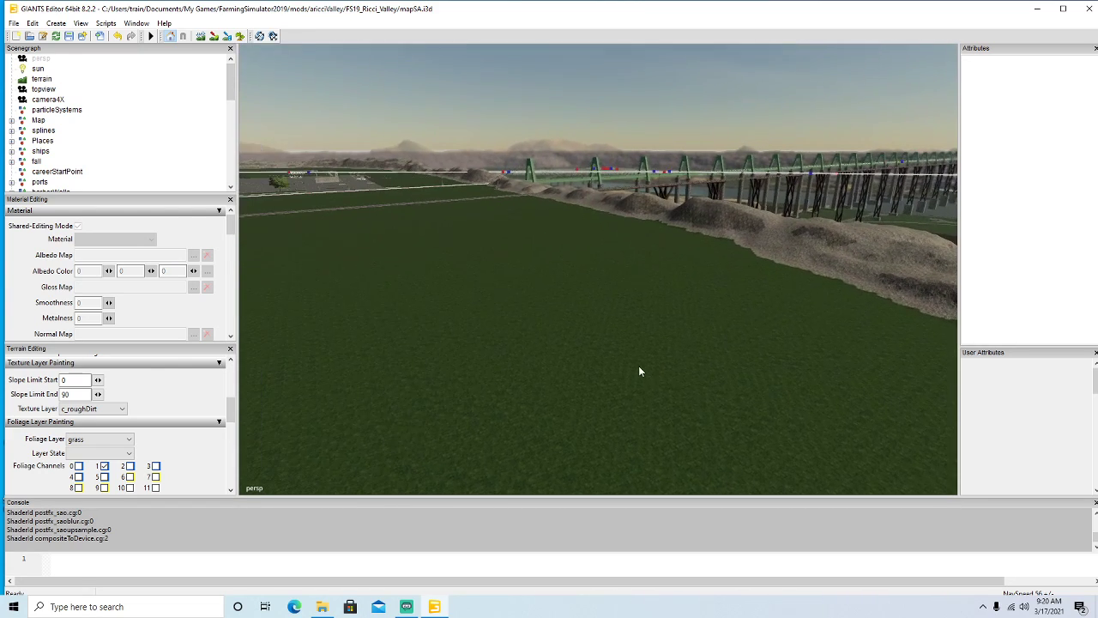
Erase the small plant clump at the foot of the rocky embankment.
left_click_drag(711, 374, 483, 439, "alt")
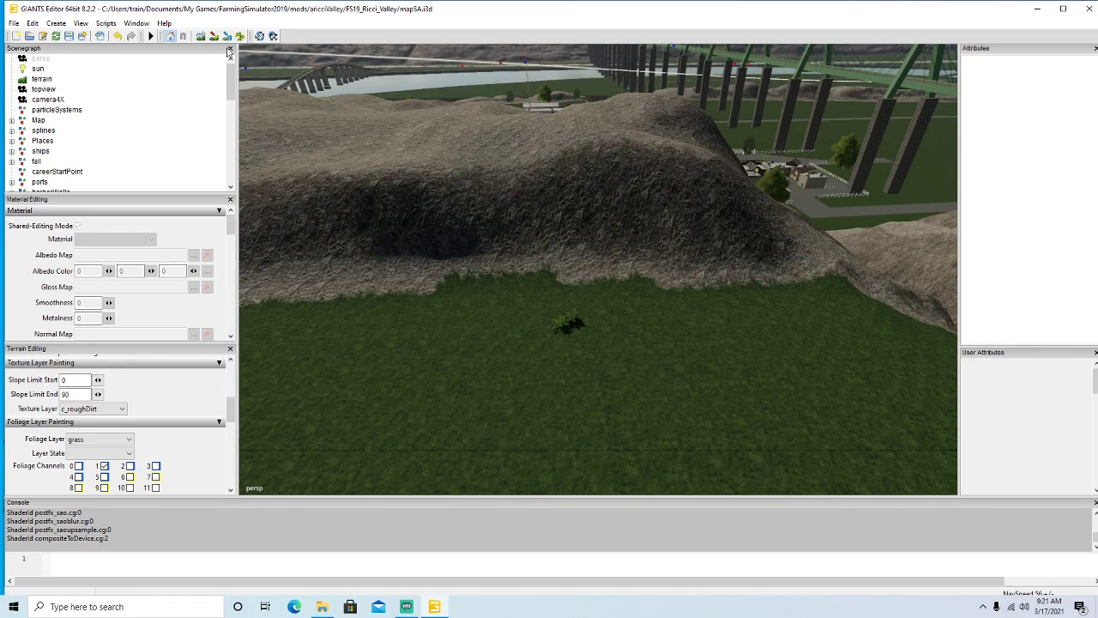
mouse_move(556, 356)
left_mouse_down("alt")
mouse_move(532, 378)
mouse_move(551, 376)
left_mouse_up("alt")
scroll(532, 379, "down", 3)
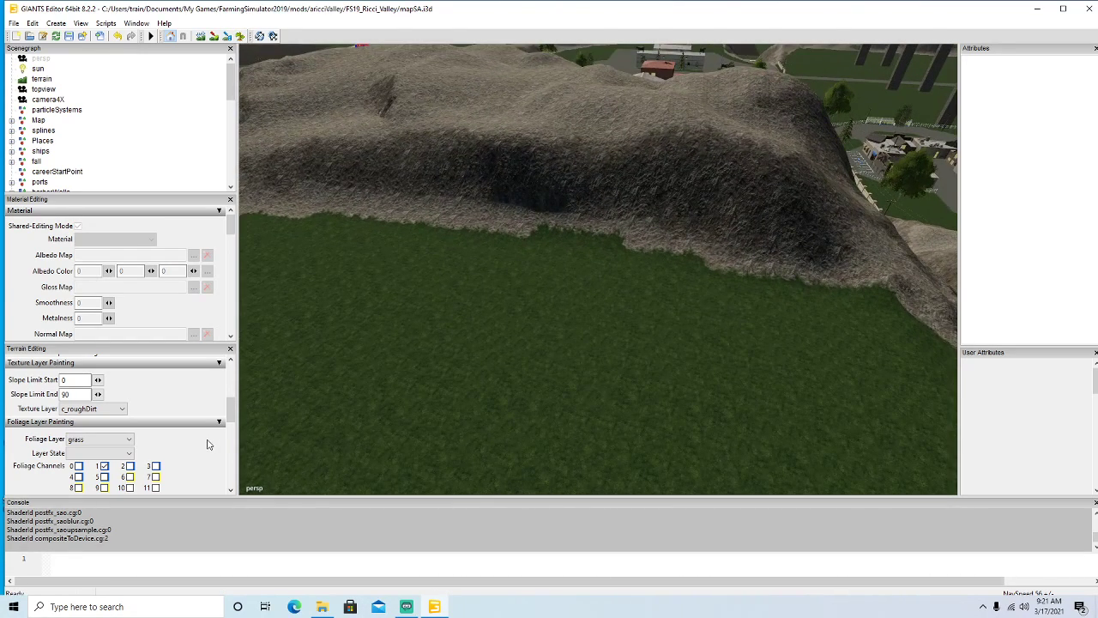
Paint the c_cliffrockDark texture layer along the embankment's foot to even out the jagged grass edge.
left_click(109, 409)
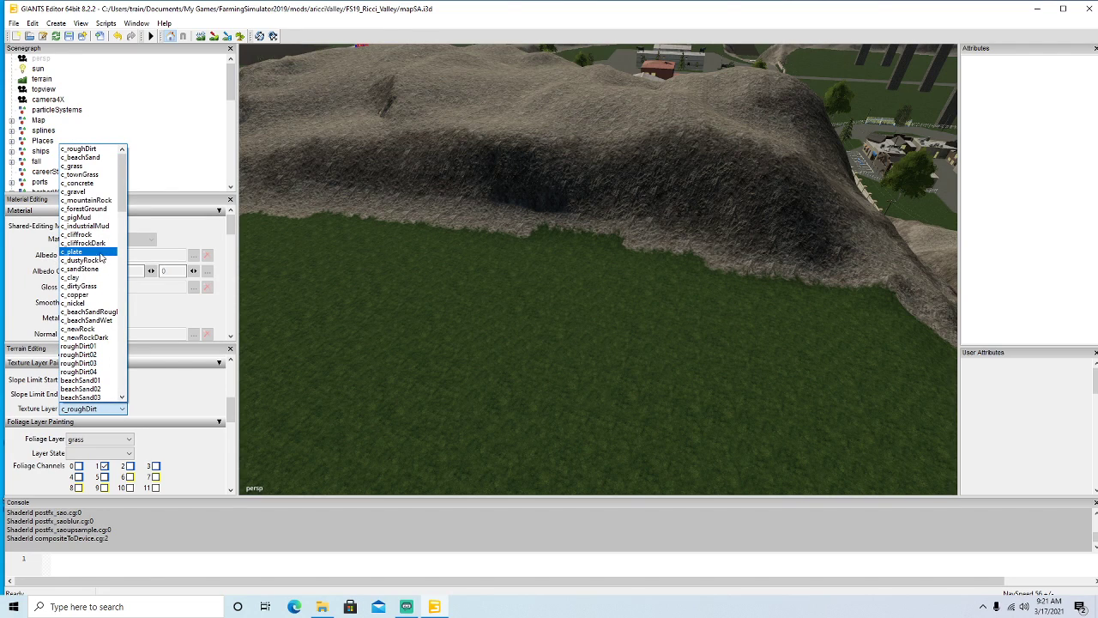
left_click(99, 243)
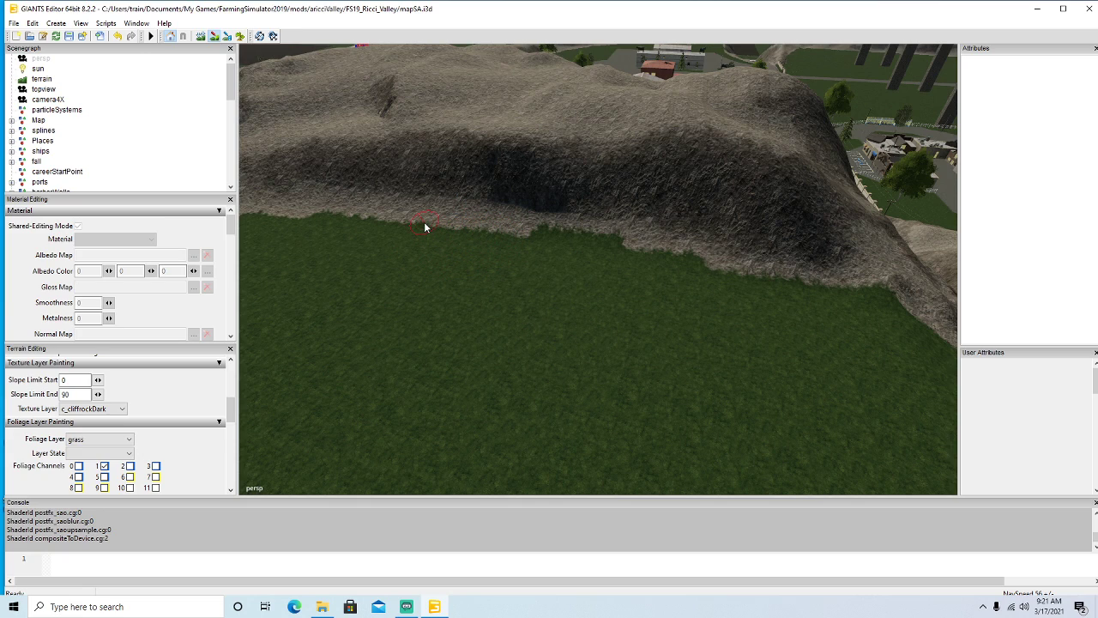
left_click_drag(665, 266, 881, 293)
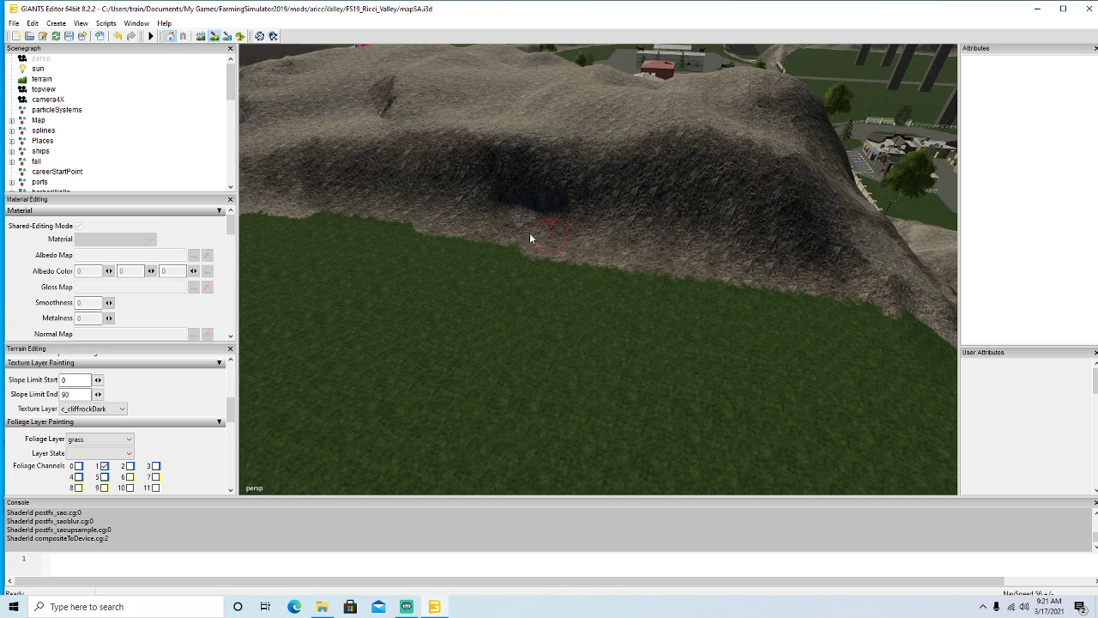
Smooth out the narrow pit on top of the rocky embankment with the terrain sculpting brush.
left_click_drag(513, 292, 735, 358, "alt")
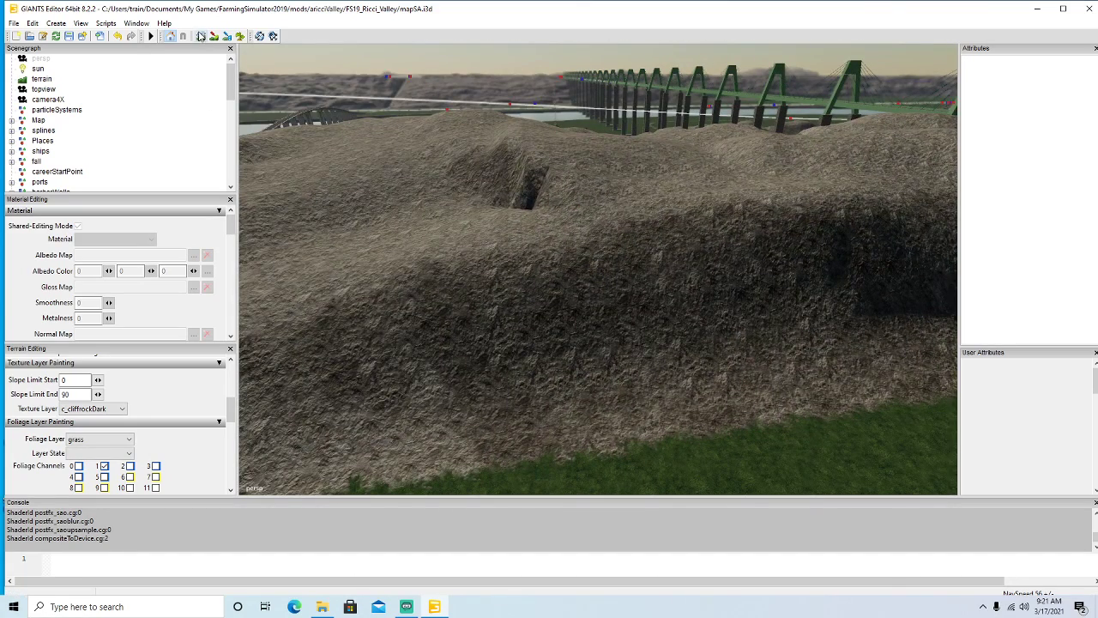
left_click_drag(503, 173, 520, 175)
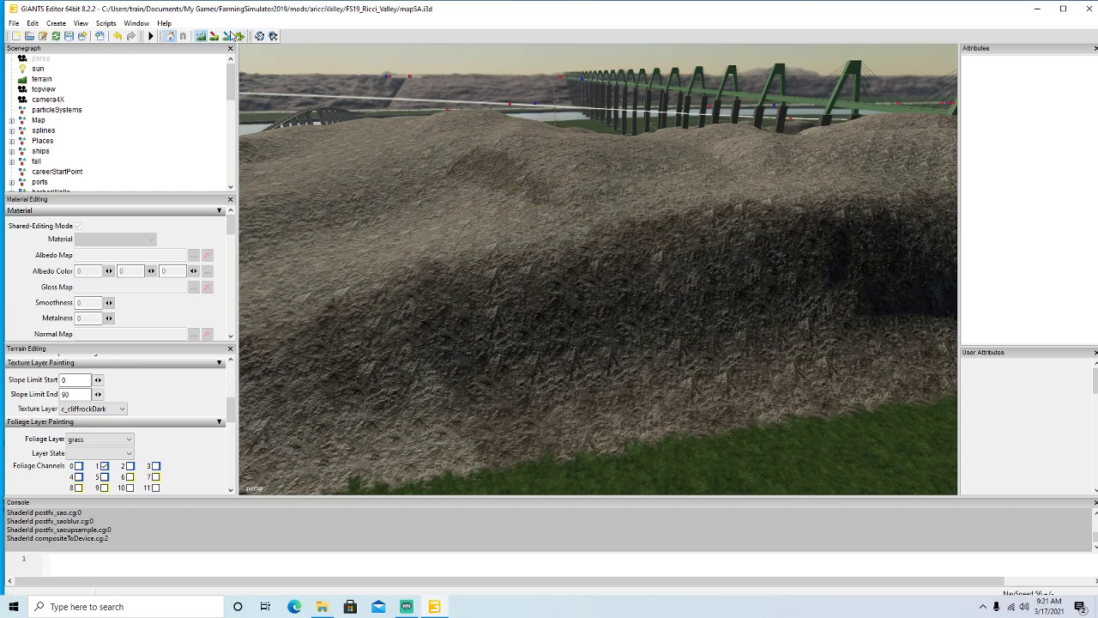
left_click_drag(446, 378, 528, 422, "alt")
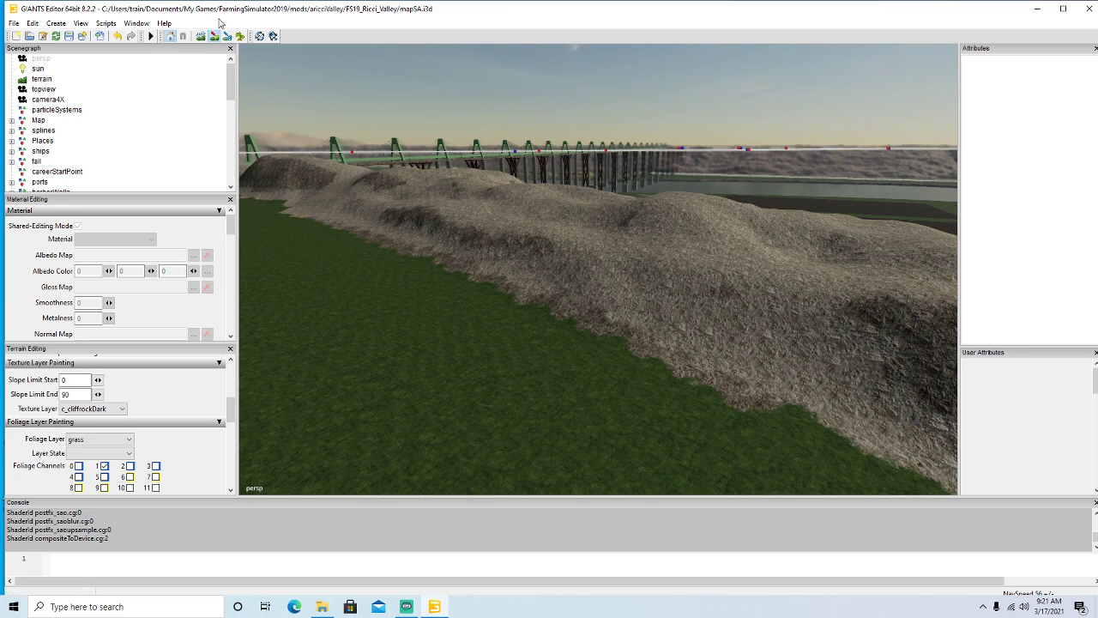
Survey the map along the railroad track from the embankment to the grain silo.
left_click_drag(555, 366, 264, 386, "alt")
scroll(442, 312, "up", 2)
scroll(424, 315, "up", 2)
scroll(475, 355, "up", 3)
scroll(474, 350, "up", 2)
scroll(494, 375, "up", 3)
left_click_drag(456, 395, 339, 347, "alt")
scroll(477, 378, "up", 3)
left_click_drag(477, 383, 646, 325, "alt")
scroll(646, 325, "up", 6)
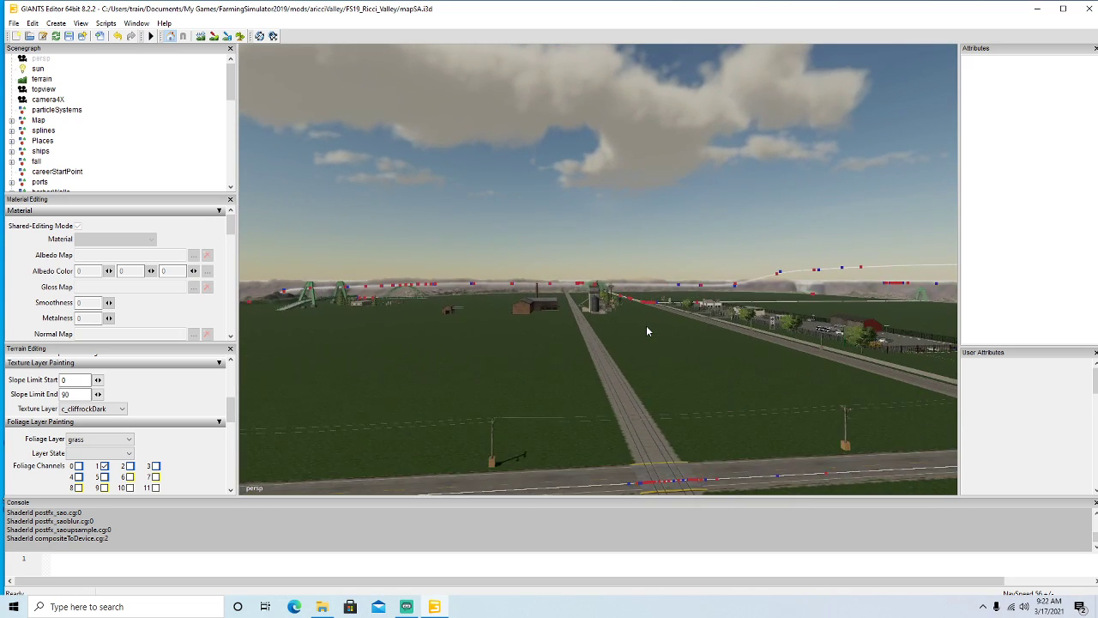
scroll(652, 331, "up", 8)
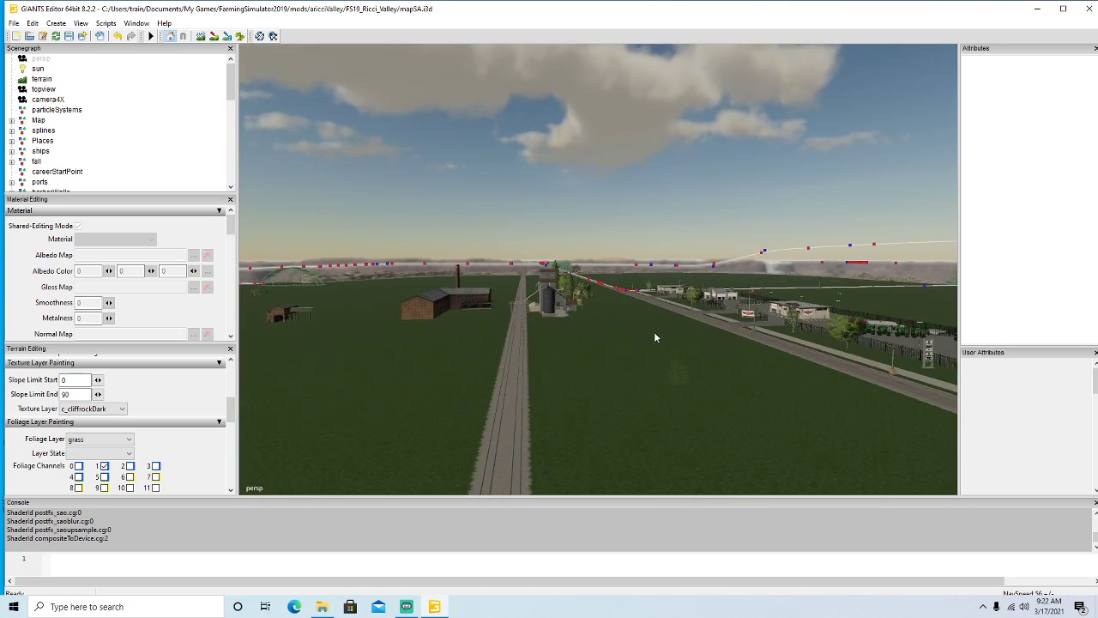
scroll(652, 333, "up", 8)
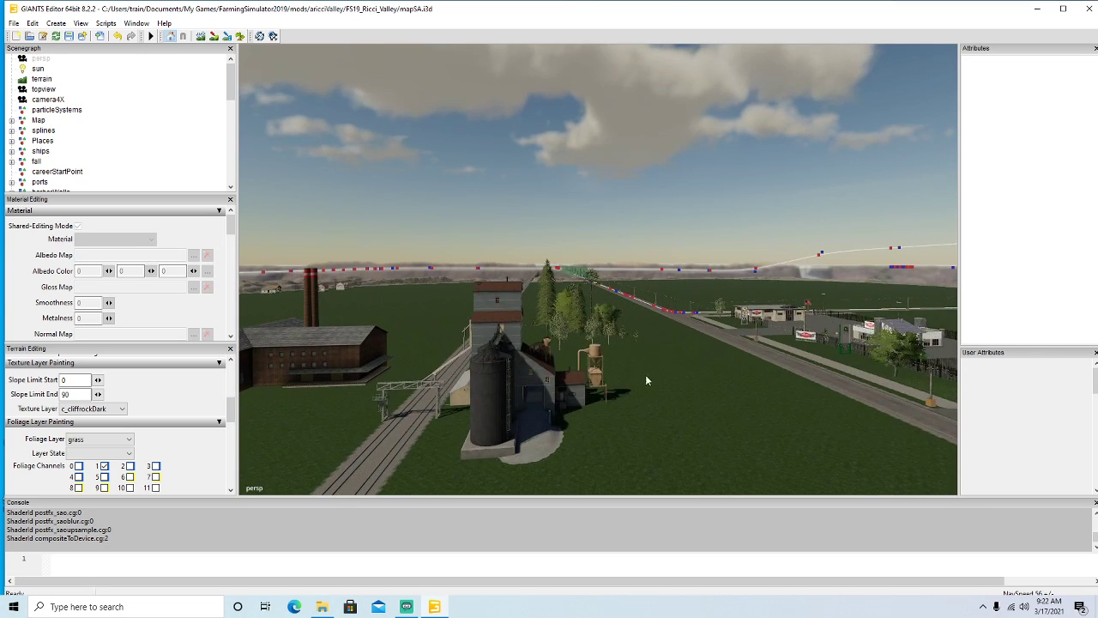
Select the whole OK-railroadGrainSilo01 group beside the railroad track.
left_click_drag(649, 367, 645, 429, "alt")
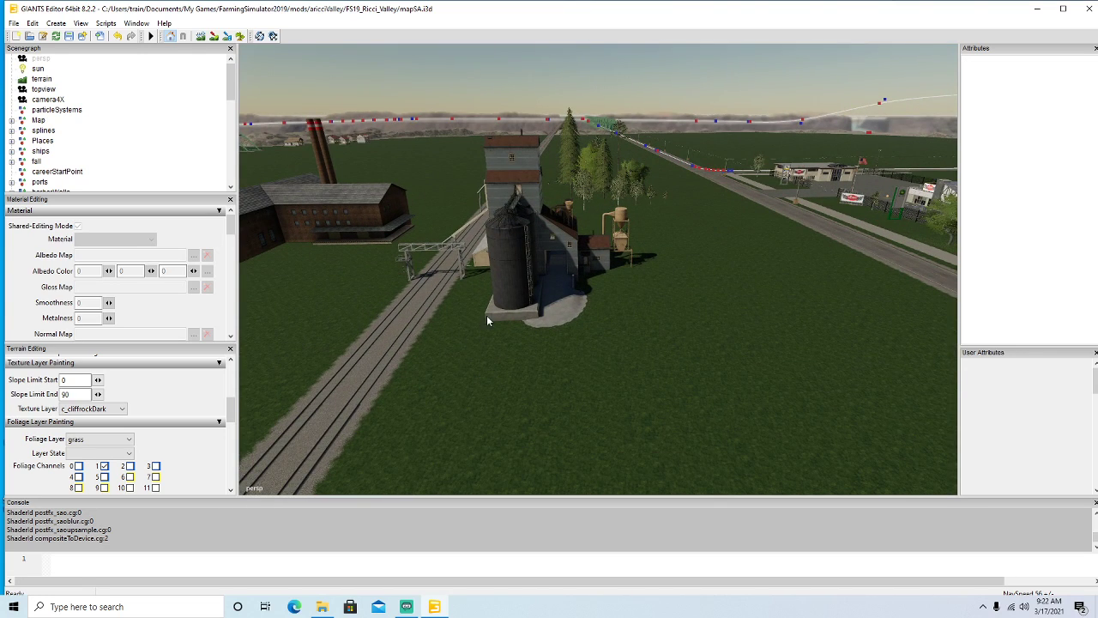
left_click(506, 301)
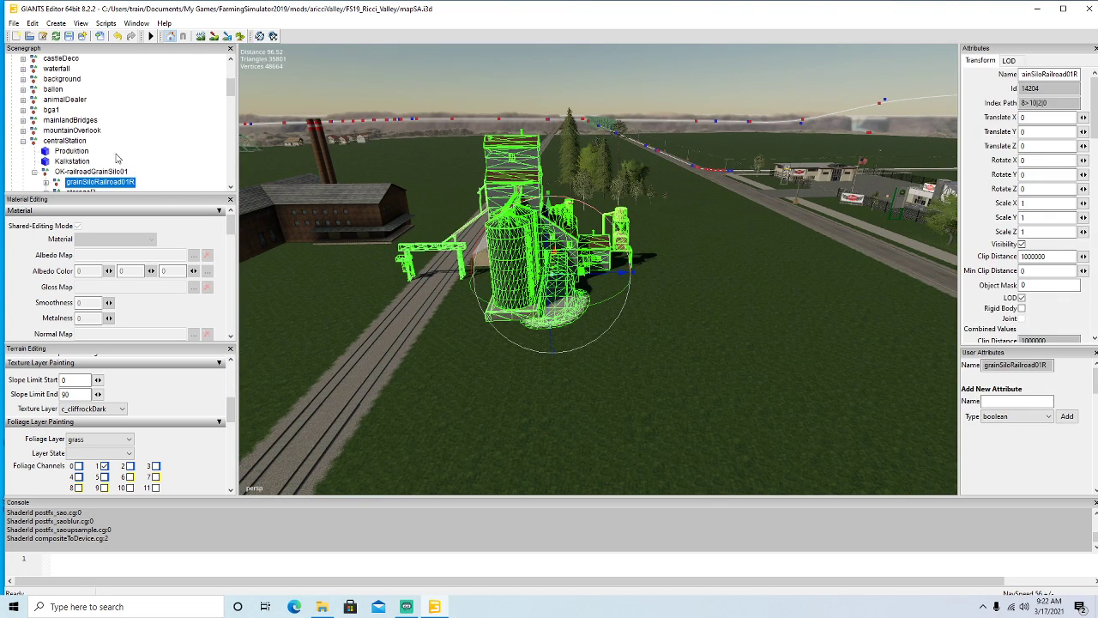
scroll(116, 159, "down", 1)
left_click(36, 131)
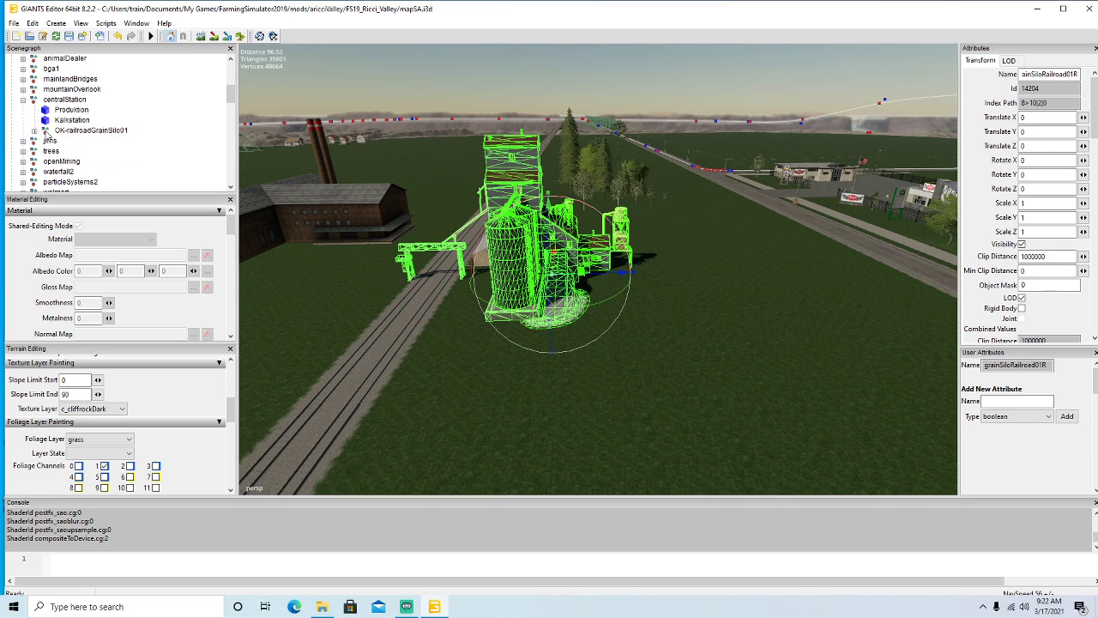
left_click(44, 130)
Move the grain silo along the track into the empty field at Translate X 689.881, turning it about half a turn.
left_click_drag(599, 314, 343, 287, "alt")
scroll(520, 353, "down", 5)
left_click_drag(738, 314, 598, 329, "alt")
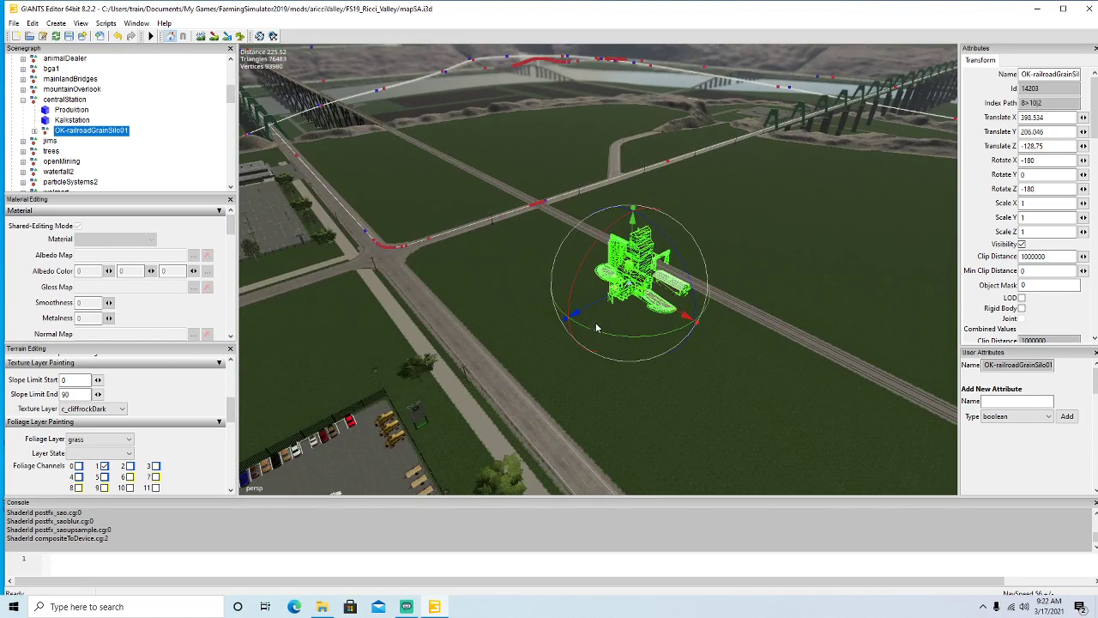
left_click_drag(671, 312, 534, 185)
scroll(570, 268, "up", 5)
scroll(560, 275, "up", 1)
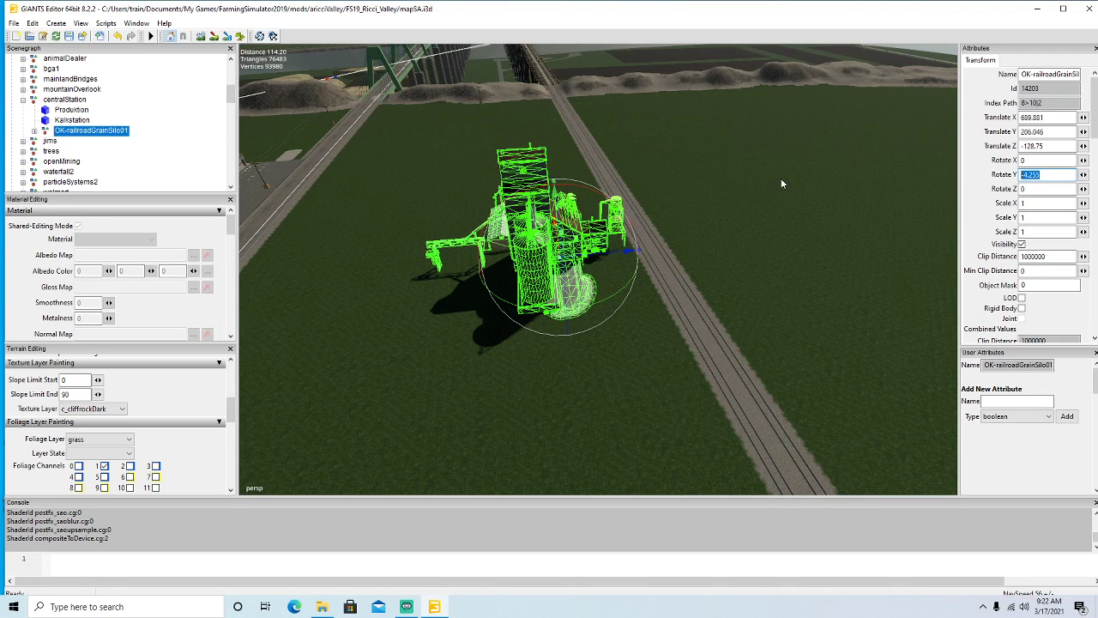
Set the silo's Rotate Y to 0 and shift it across to the railroad track at Translate Z -73.034.
type("0")
left_click_drag(600, 251, 815, 266)
left_click_drag(616, 365, 623, 195, "alt")
scroll(786, 381, "down", 5)
scroll(620, 371, "up", 5)
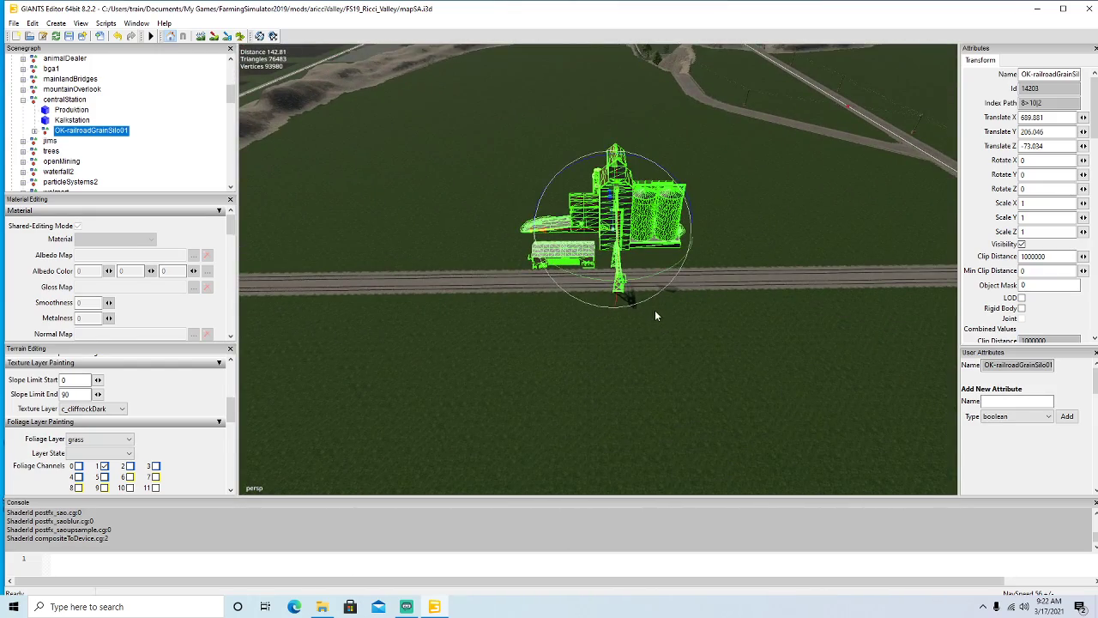
Fine-tune the grain silo's position across the railroad track to Translate Z -73.529, lining its loading gantry up with the rails.
left_click_drag(638, 352, 612, 347, "alt")
scroll(613, 347, "up", 6)
left_click_drag(715, 371, 721, 367, "alt")
scroll(721, 368, "down", 4)
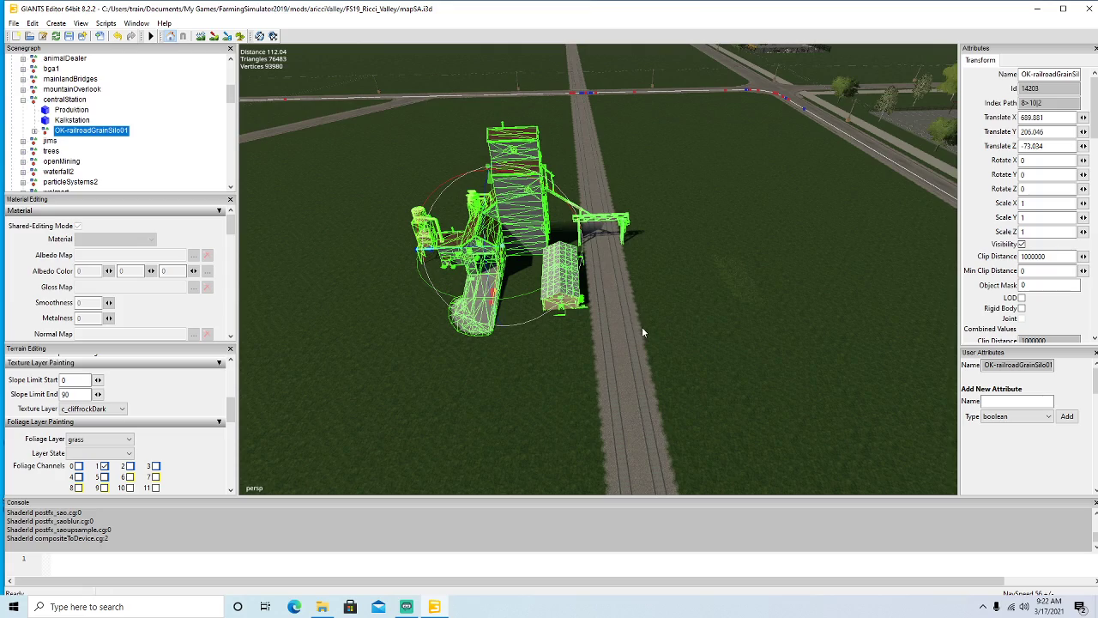
mouse_move(670, 332)
left_mouse_down("alt")
mouse_move(696, 338)
mouse_move(660, 331)
left_mouse_up("alt")
scroll(696, 338, "up", 3)
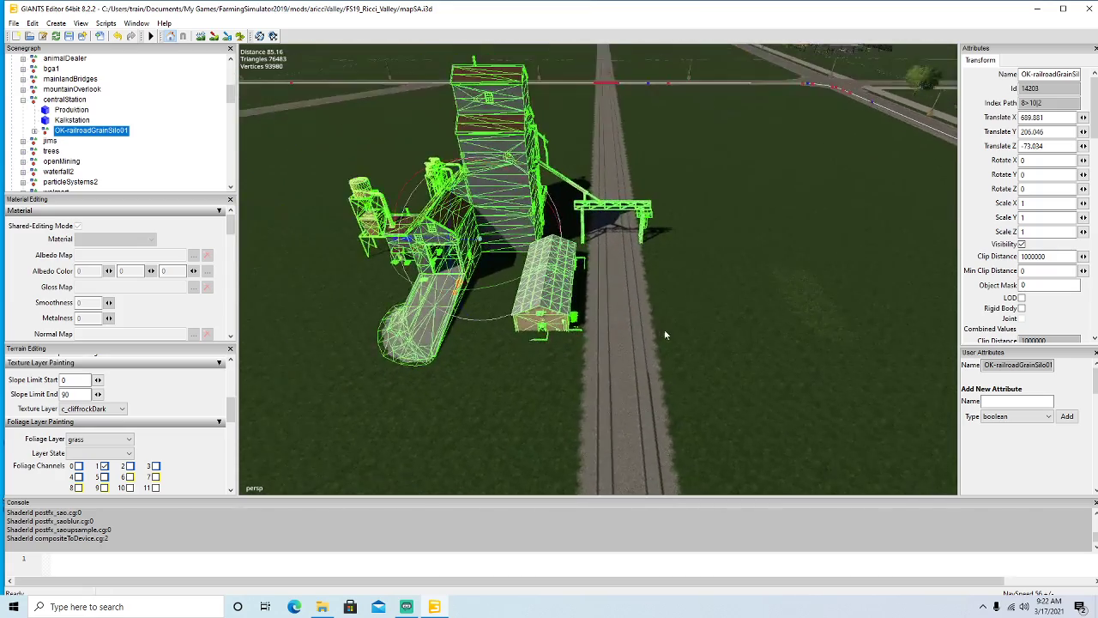
scroll(661, 327, "up", 4)
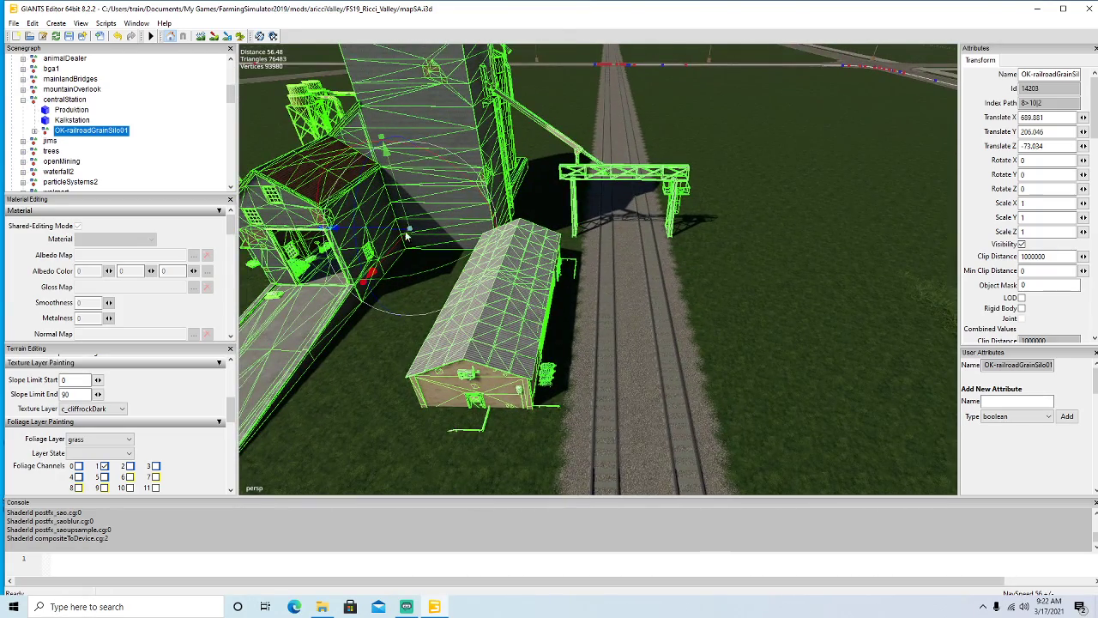
left_click_drag(379, 231, 383, 232)
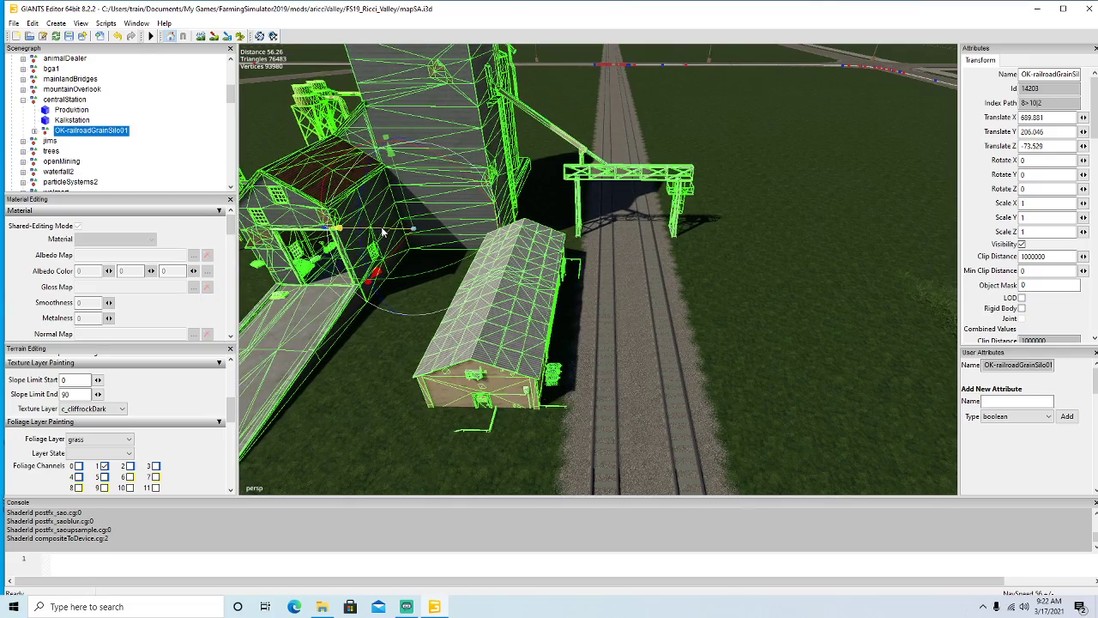
Move the grain silo along the railroad track toward the road crossing, to Translate X 595.07.
left_click_drag(546, 261, 397, 286, "alt")
scroll(342, 271, "down", 10)
scroll(503, 241, "up", 3)
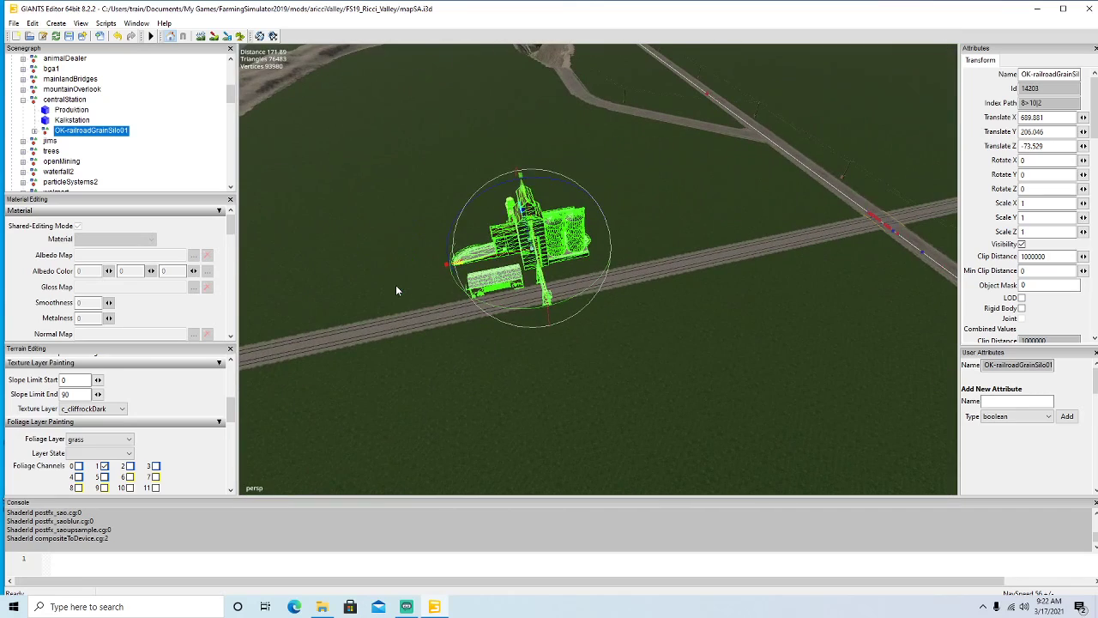
left_click_drag(485, 262, 639, 300)
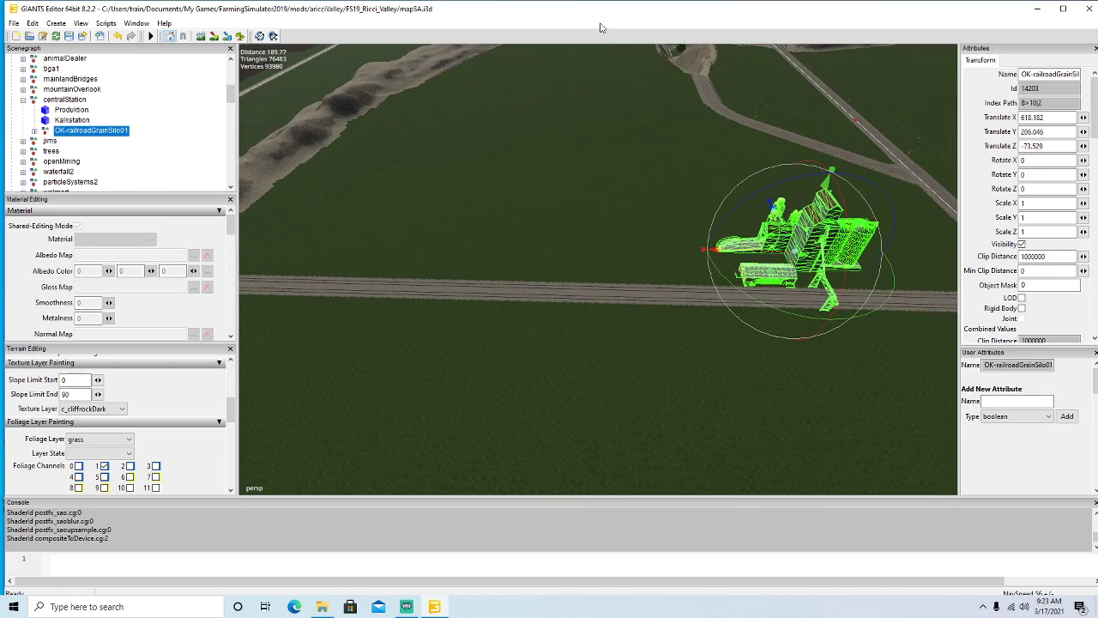
left_click_drag(544, 252, 515, 188, "alt")
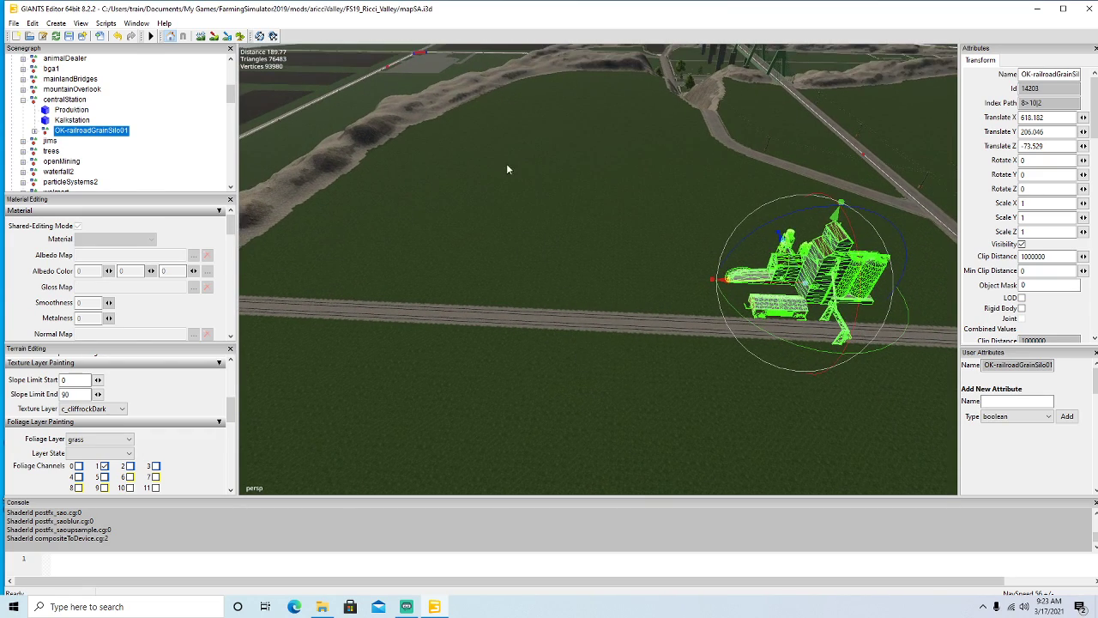
mouse_move(542, 368)
left_mouse_down("alt")
mouse_move(685, 337)
mouse_move(552, 367)
left_mouse_up("alt")
scroll(686, 337, "up", 5)
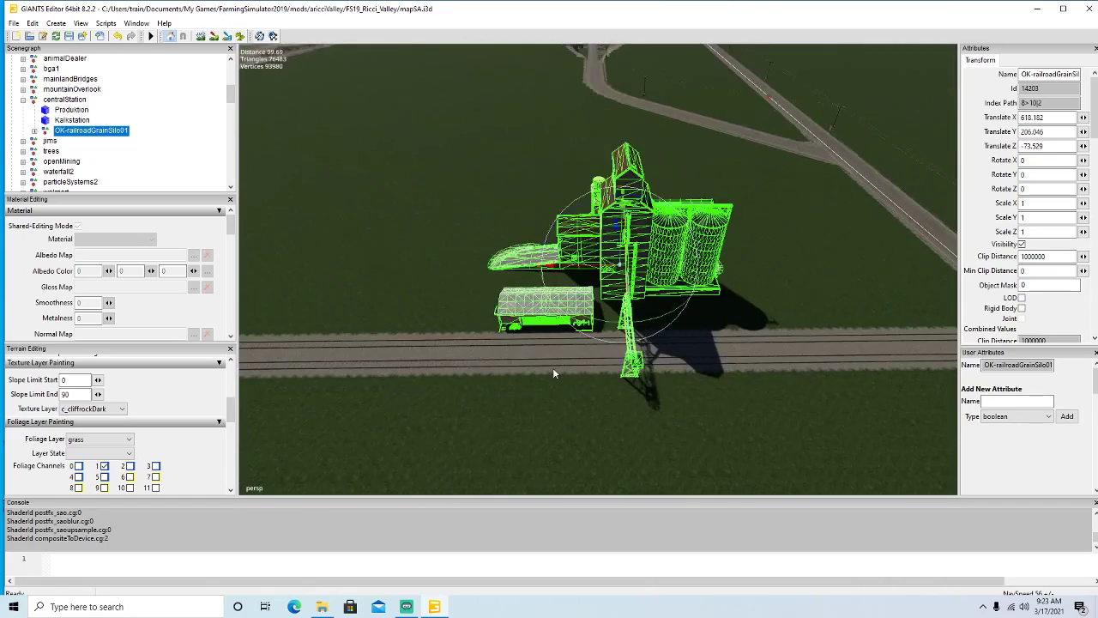
left_click_drag(553, 286, 660, 267)
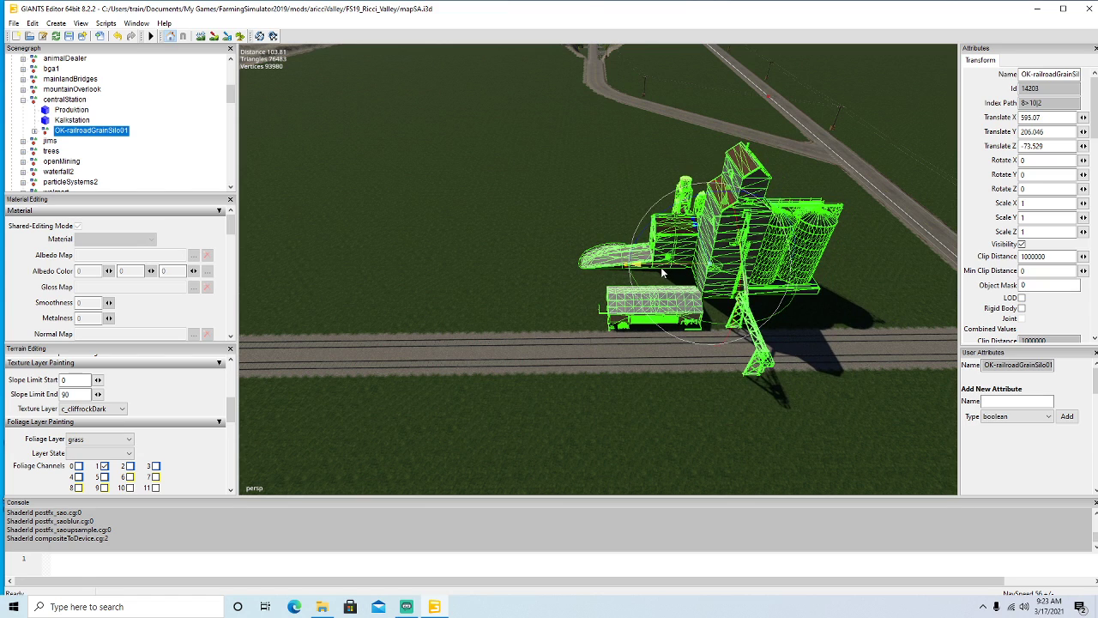
scroll(653, 333, "down", 5)
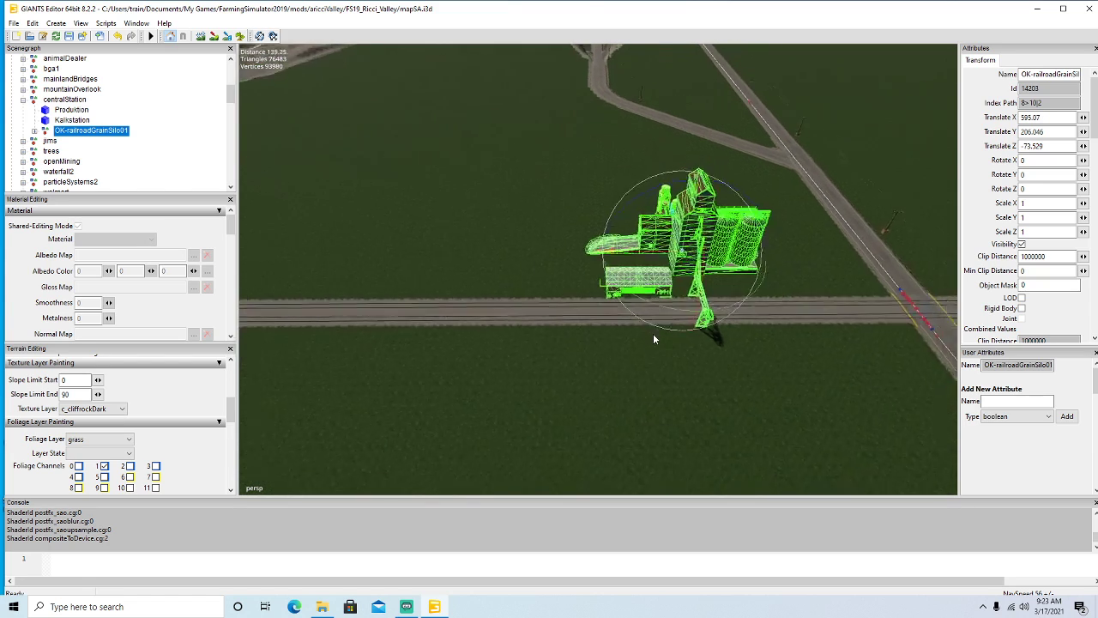
left_click_drag(652, 332, 656, 333, "alt")
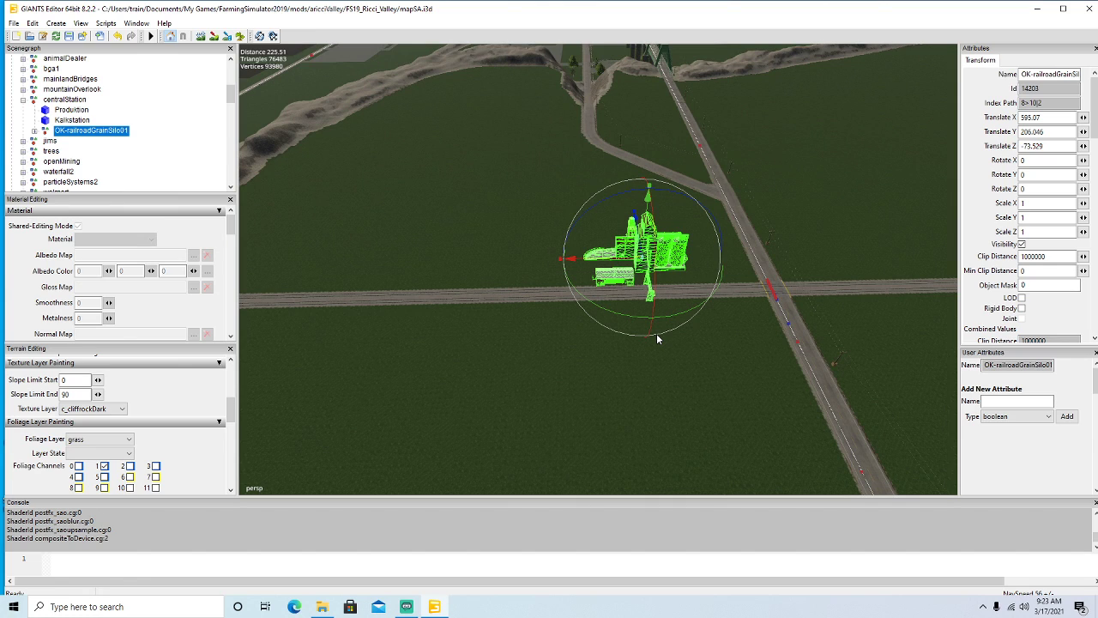
Delete the Kalkstation and Produktion buildings from the field beside the track.
left_click_drag(633, 375, 774, 299, "alt")
scroll(809, 300, "up", 3)
scroll(808, 300, "up", 3)
scroll(774, 299, "up", 8)
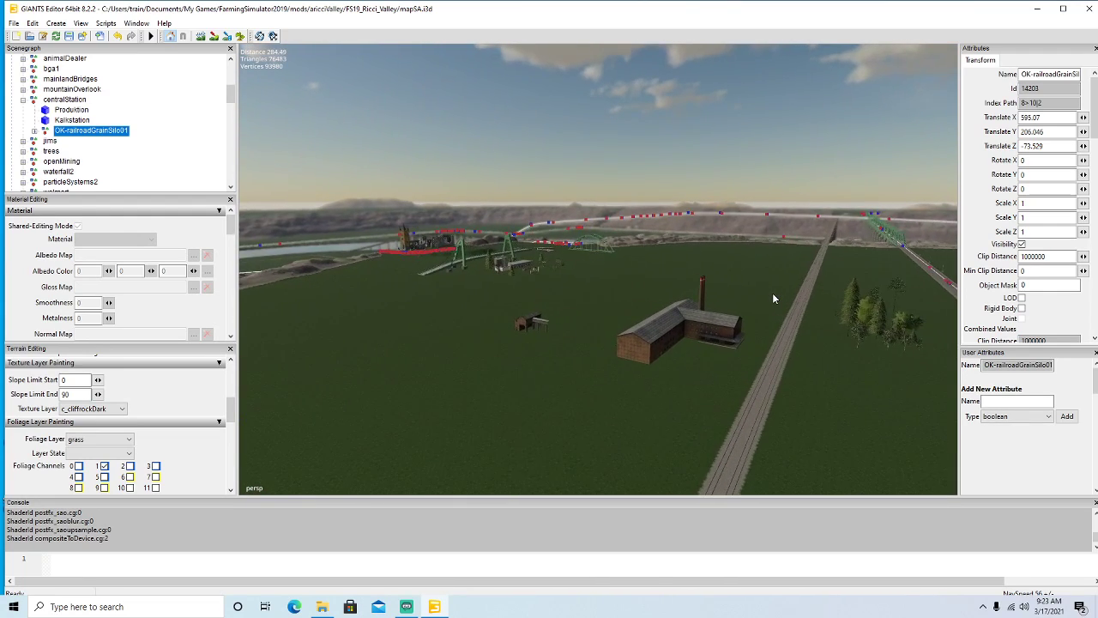
scroll(773, 299, "up", 5)
left_click(426, 321)
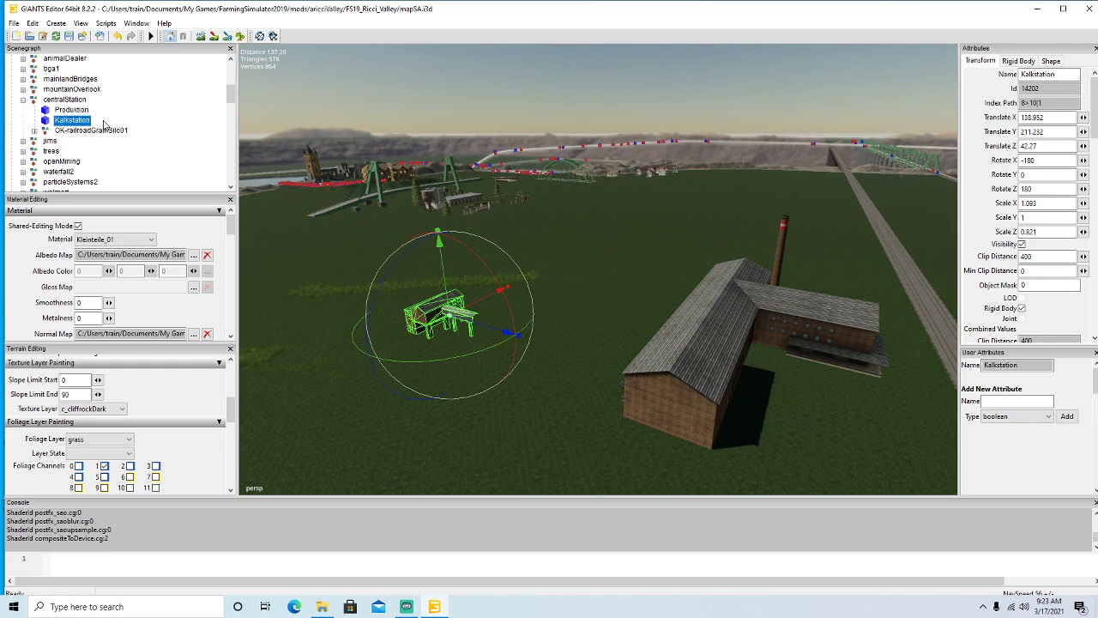
key("Delete")
left_click(687, 369)
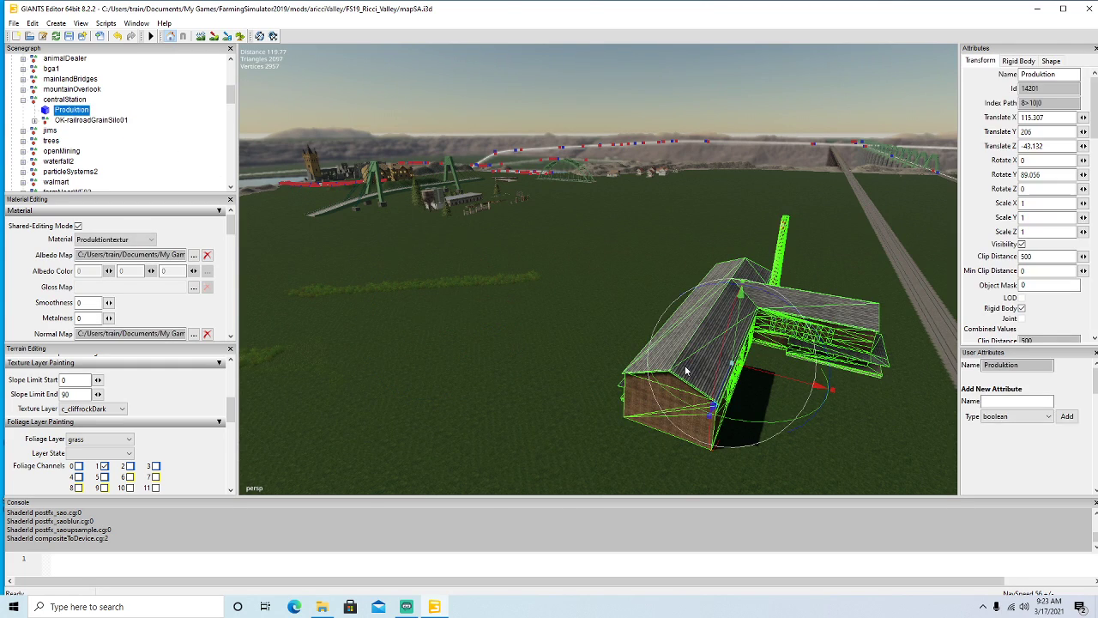
key("Delete")
Return to the relocated grain silo and examine its placement beside the track and road crossing.
left_click_drag(557, 369, 654, 419, "alt")
scroll(649, 350, "up", 2)
scroll(617, 348, "up", 4)
scroll(610, 348, "up", 8)
scroll(610, 348, "up", 5)
scroll(673, 413, "down", 5)
scroll(652, 428, "down", 3)
scroll(756, 392, "up", 6)
scroll(654, 419, "down", 6)
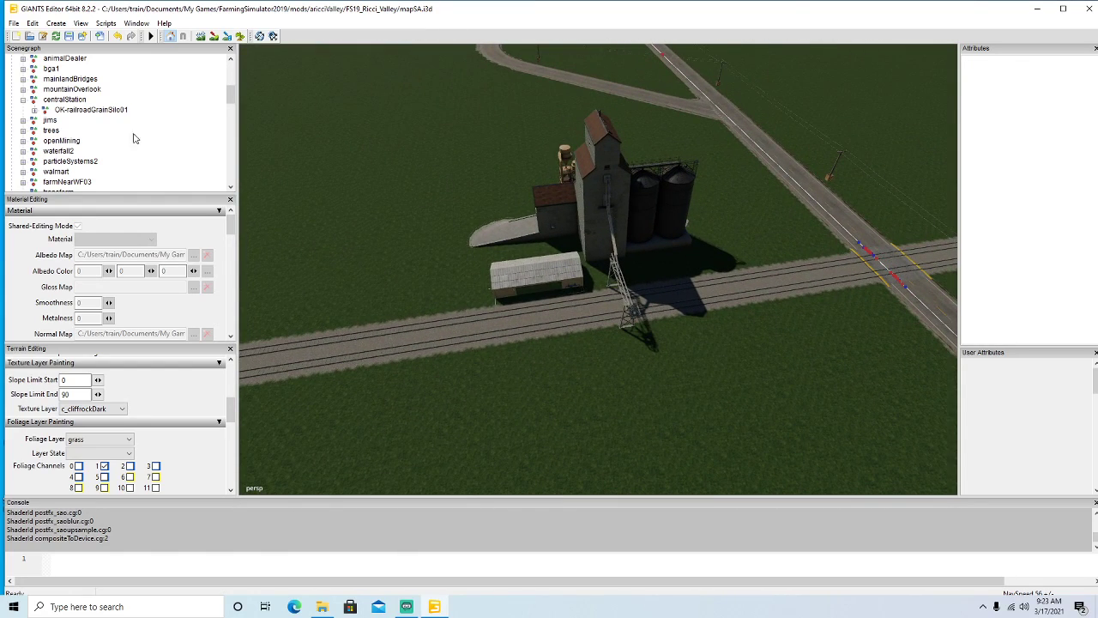
Import centralStation.i3d from the maps/placeables/rrSilos folder into the map.
left_click(22, 21)
left_click(34, 144)
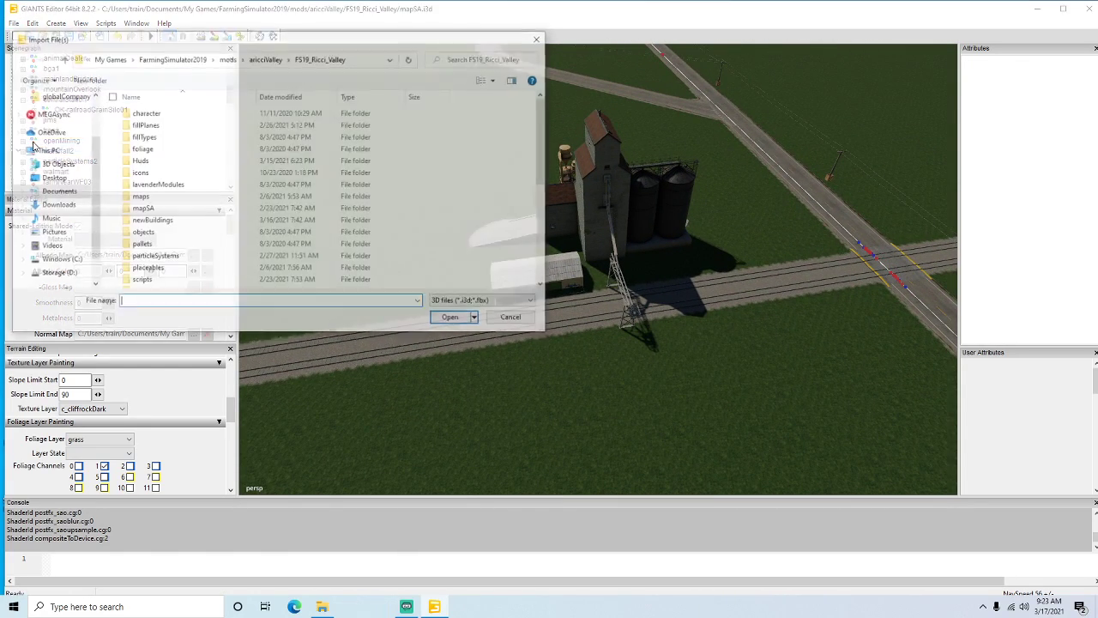
left_click_drag(238, 40, 380, 53)
double_click(282, 210)
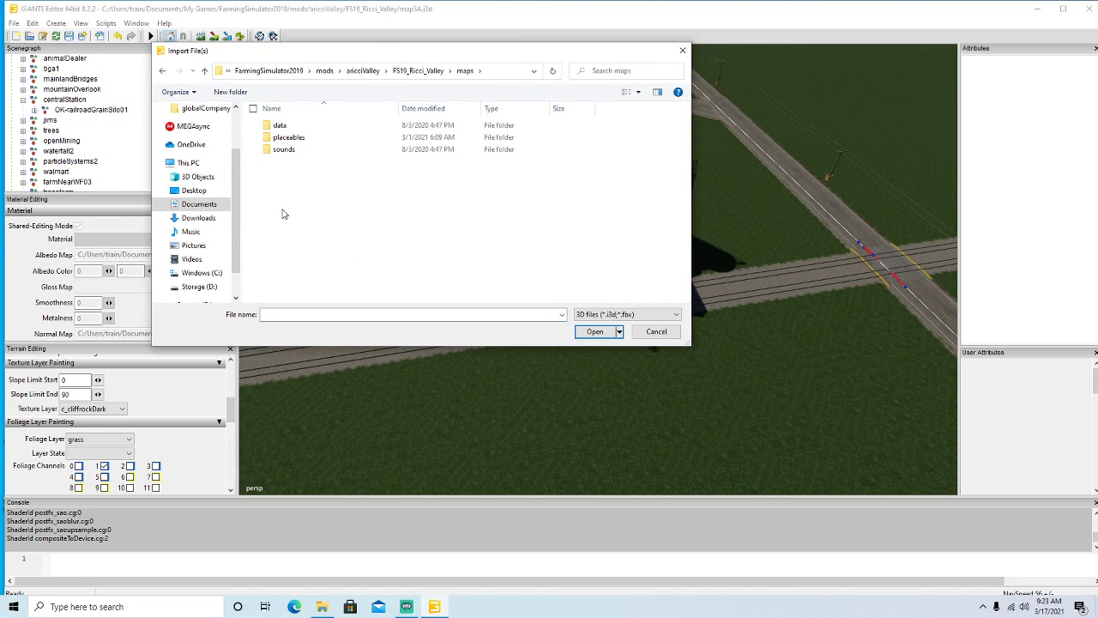
double_click(290, 137)
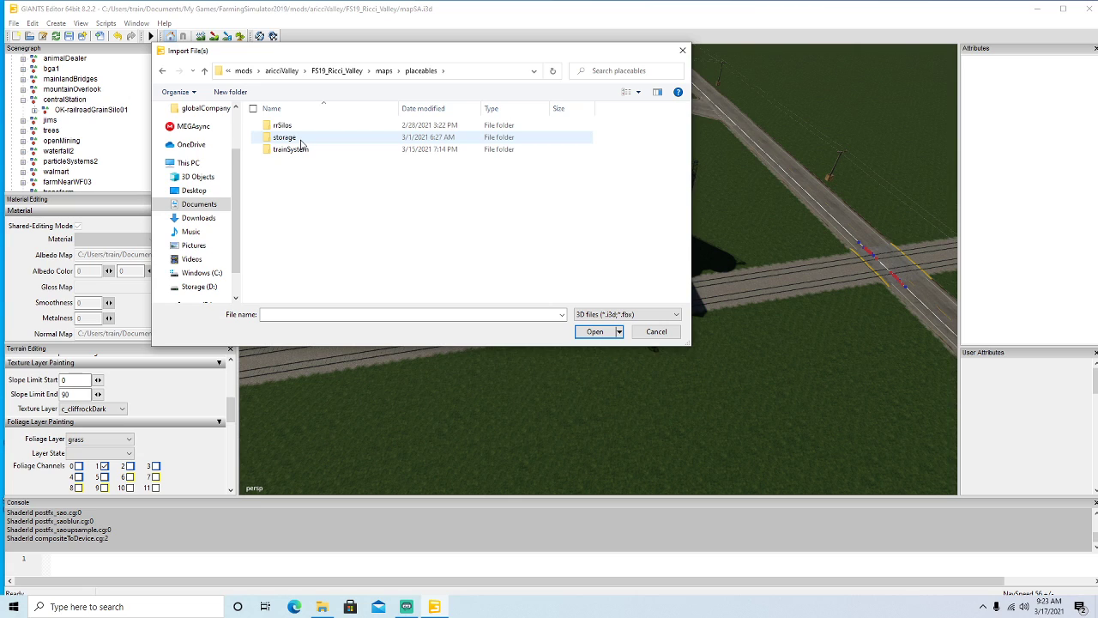
double_click(282, 127)
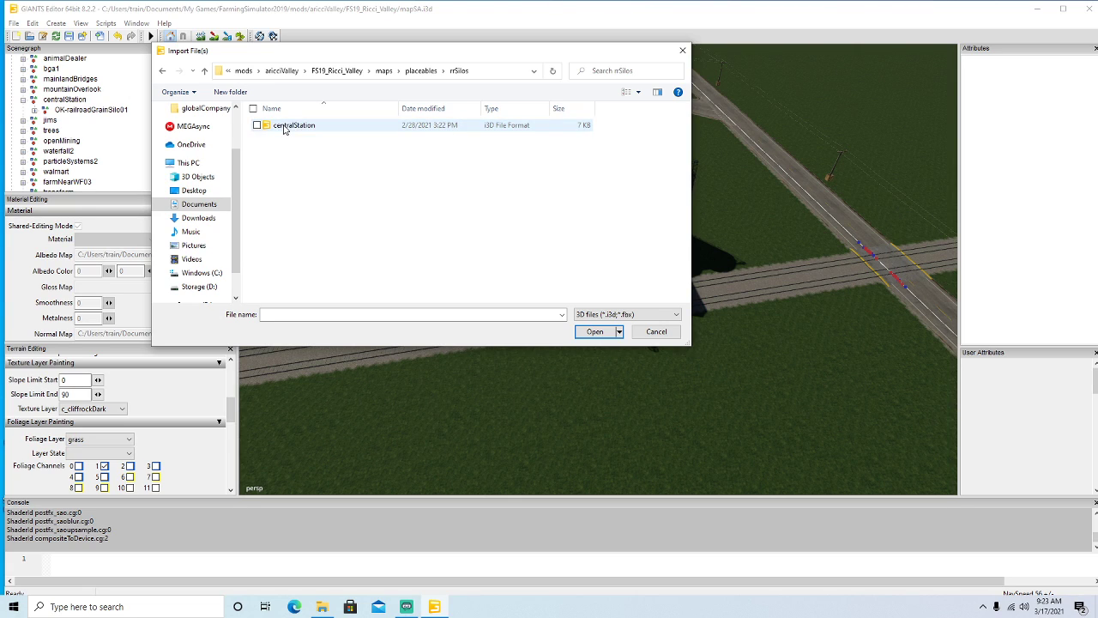
left_click(285, 128)
left_click(595, 331)
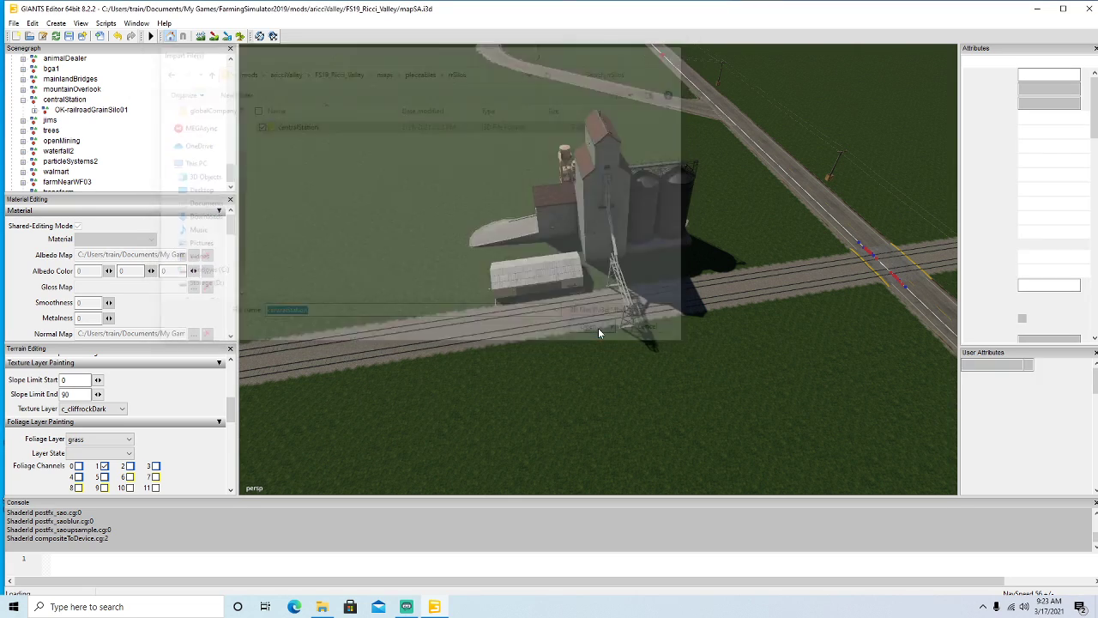
Move the imported centralStation group beside the grain silo at Translate X 598.32, turning it about half a turn.
left_click_drag(625, 376, 723, 333, "alt")
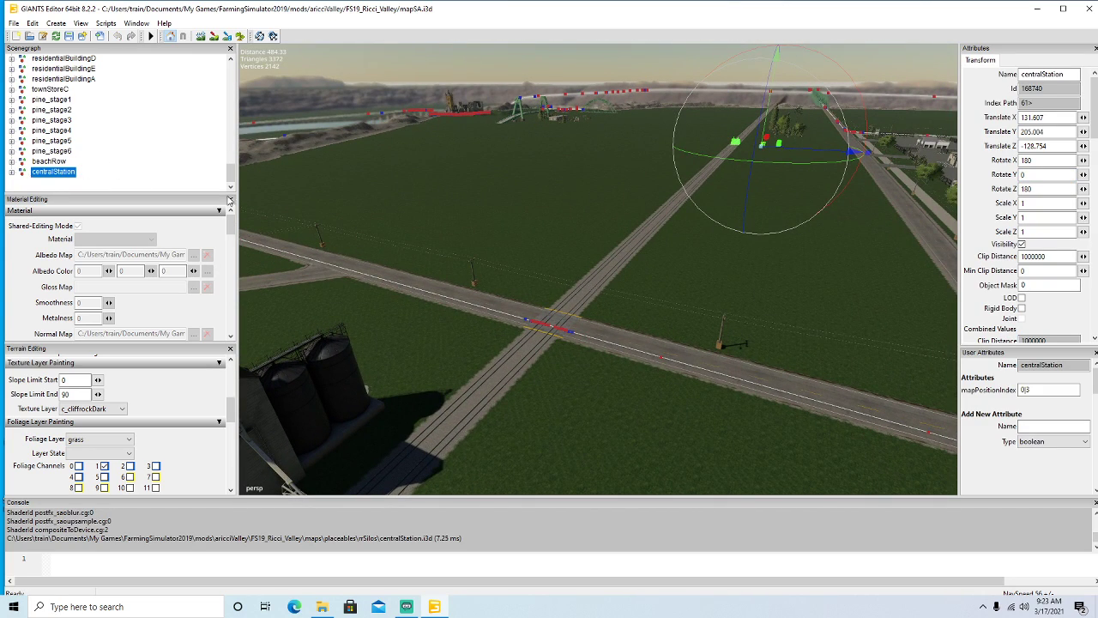
left_click_drag(672, 388, 707, 381, "alt")
scroll(707, 382, "down", 5)
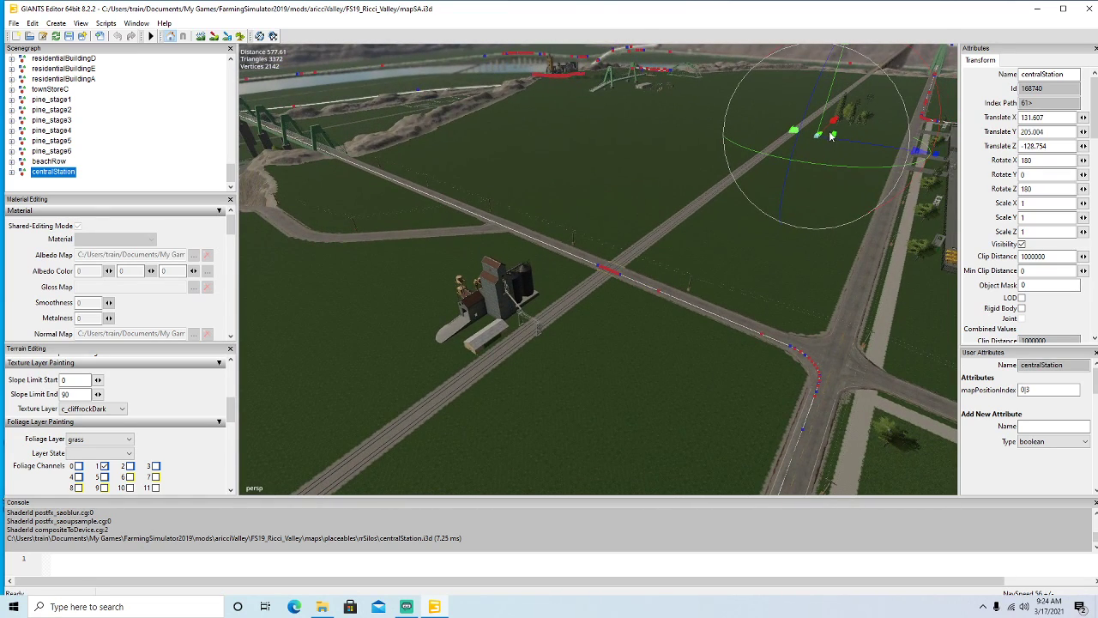
left_click_drag(830, 134, 789, 357)
scroll(591, 373, "up", 5)
left_click_drag(682, 315, 733, 233)
left_click_drag(708, 229, 710, 230)
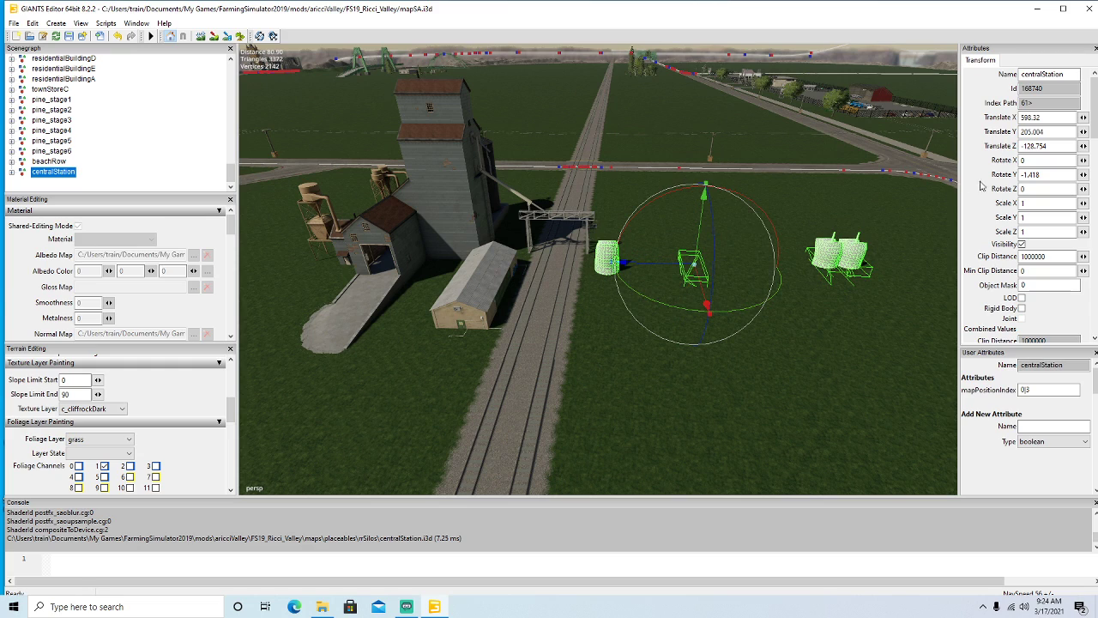
Set the centralStation group's Rotate Y to 0 and shift it across the track into the silo at Translate Z -72.359.
left_click_drag(1061, 174, 838, 186)
type("0")
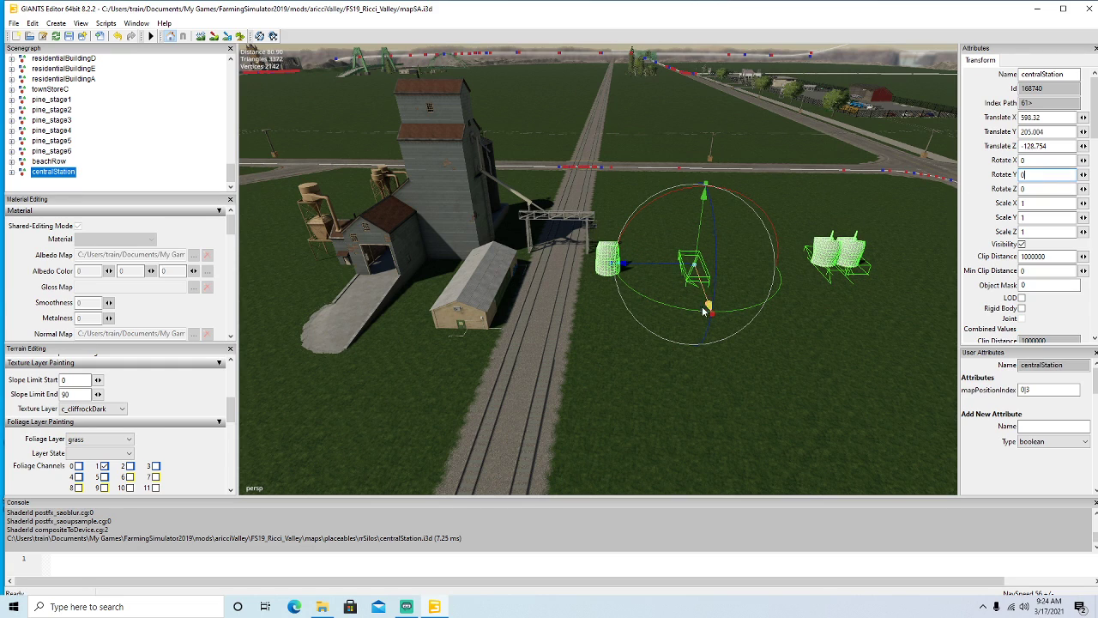
key("Return")
left_click_drag(501, 264, 339, 245)
Align the centralStation unloading trigger with the shed's floor grate, at Translate X 594.894 and Z -73.581.
left_click_drag(506, 330, 658, 386, "alt")
scroll(604, 369, "up", 10)
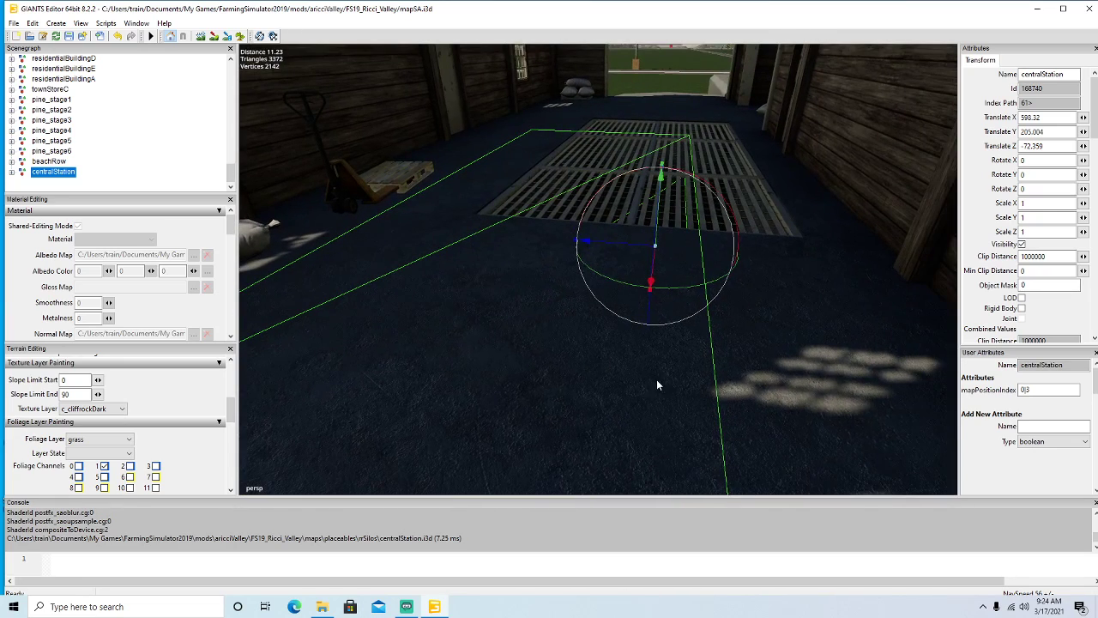
left_click_drag(622, 249, 699, 150)
scroll(680, 284, "down", 4)
Shift the centralStation group along the track to Translate X 595.233, positioning the train discharge effects under the silo's loading gantry.
left_click_drag(669, 322, 464, 263, "alt")
scroll(786, 273, "up", 5)
scroll(787, 274, "up", 2)
scroll(492, 301, "down", 3)
scroll(492, 301, "down", 2)
scroll(464, 263, "up", 2)
mouse_move(497, 301)
left_mouse_down("alt")
mouse_move(465, 283)
mouse_move(500, 288)
left_mouse_up("alt")
scroll(491, 286, "up", 4)
scroll(491, 284, "down", 4)
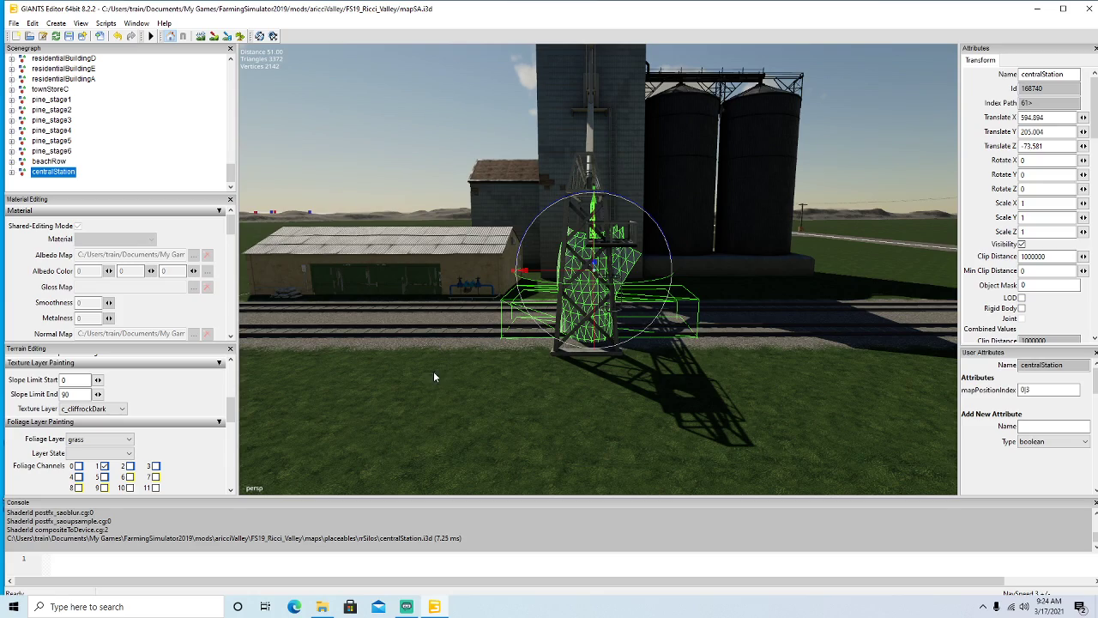
scroll(435, 376, "up", 3)
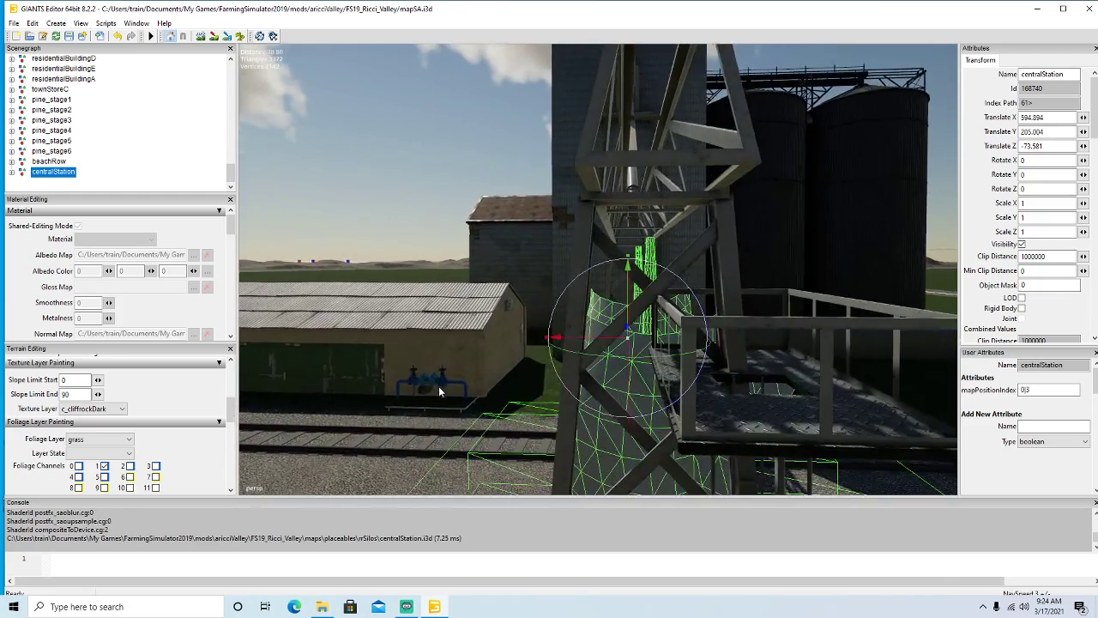
left_click_drag(438, 390, 446, 402, "alt")
left_click_drag(532, 243, 682, 360)
scroll(537, 272, "down", 3)
scroll(442, 317, "up", 4)
scroll(704, 355, "down", 3)
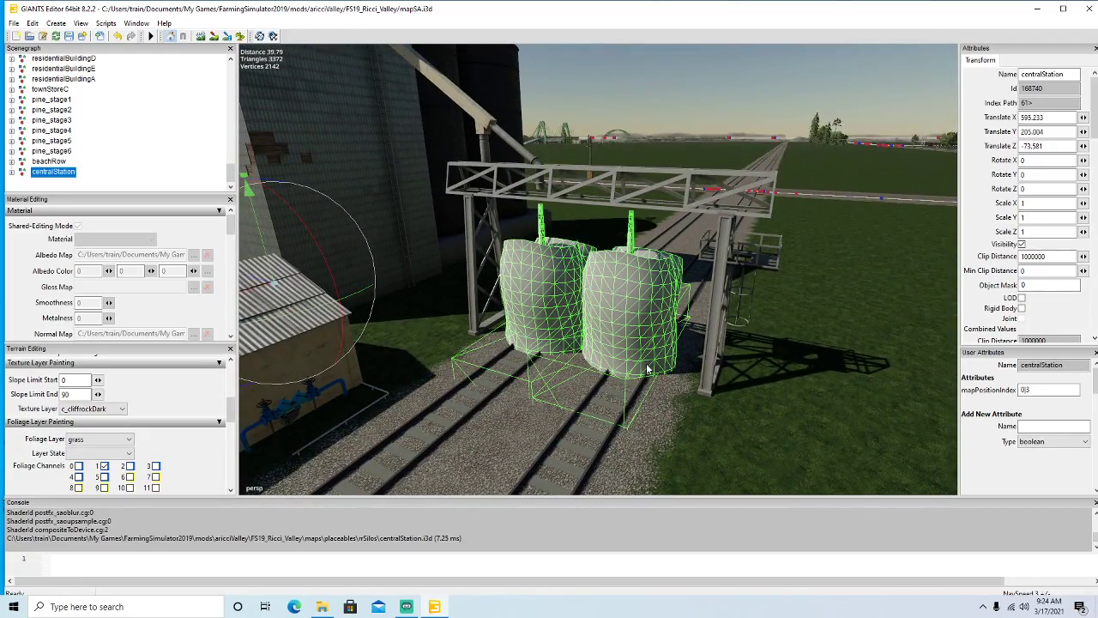
Inspect how the unloading trigger sits over the floor grate inside the silo's shed.
left_click_drag(704, 354, 325, 355, "alt")
scroll(361, 344, "up", 8)
scroll(326, 359, "up", 8)
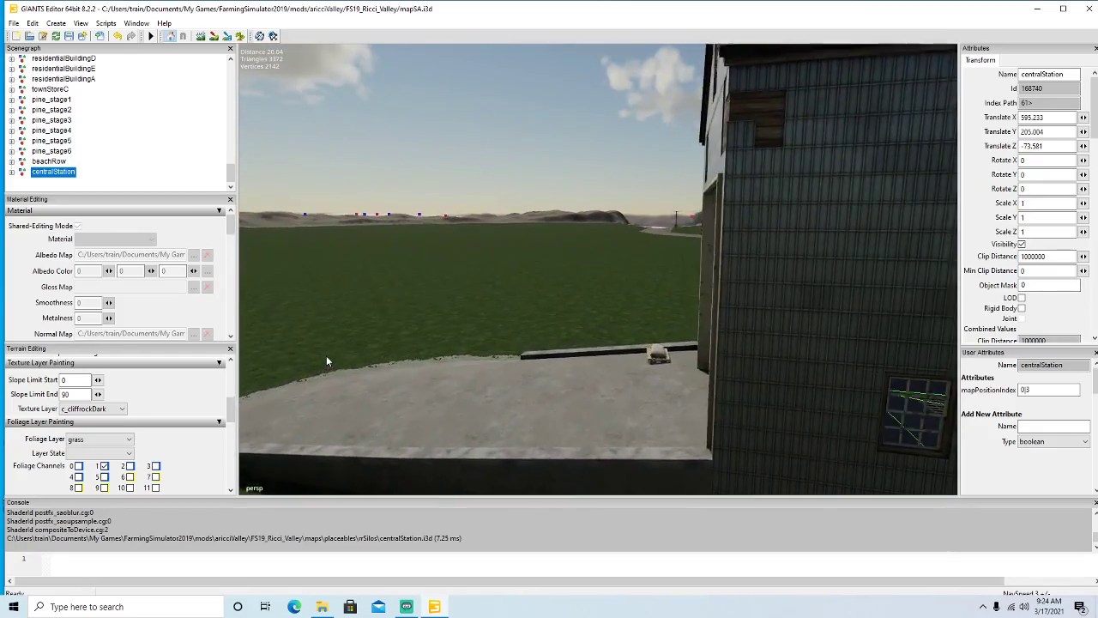
left_click_drag(416, 378, 562, 393, "alt")
scroll(562, 395, "up", 4)
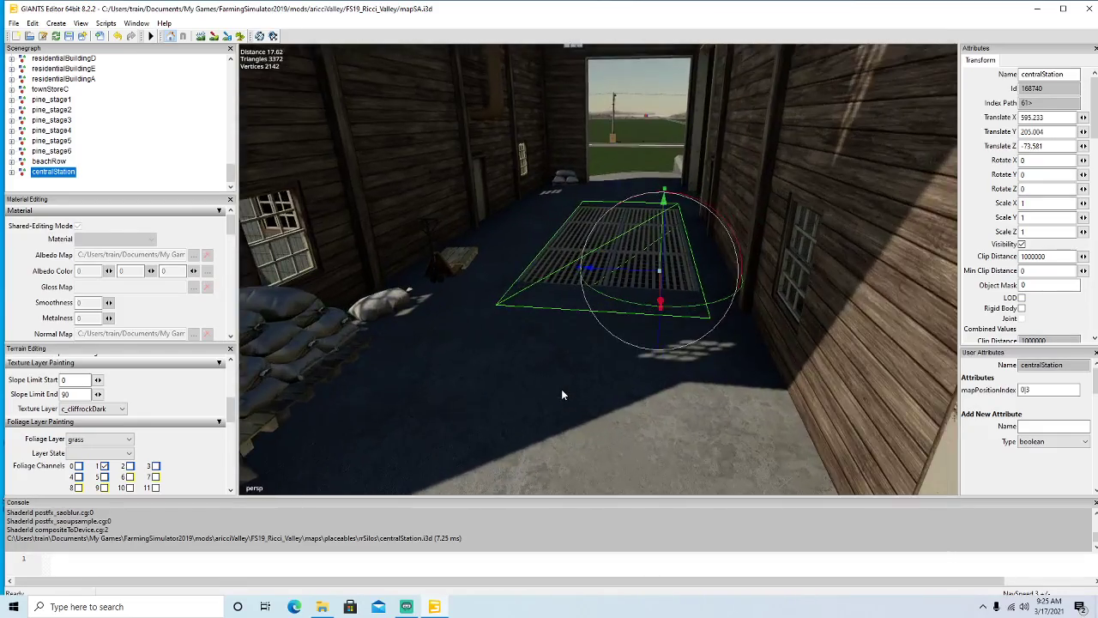
scroll(562, 401, "down", 8)
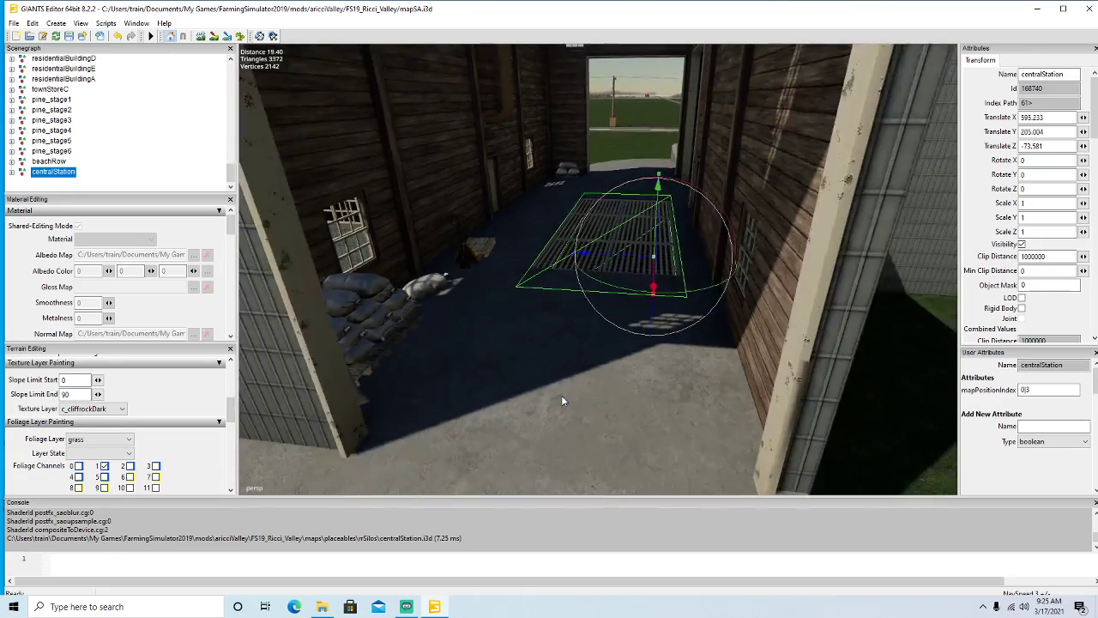
Hide the trailer discharge effect's smoke mesh and examine the grain effect's position under the silo's loading gantry.
left_click_drag(562, 401, 443, 370, "alt")
scroll(444, 360, "up", 4)
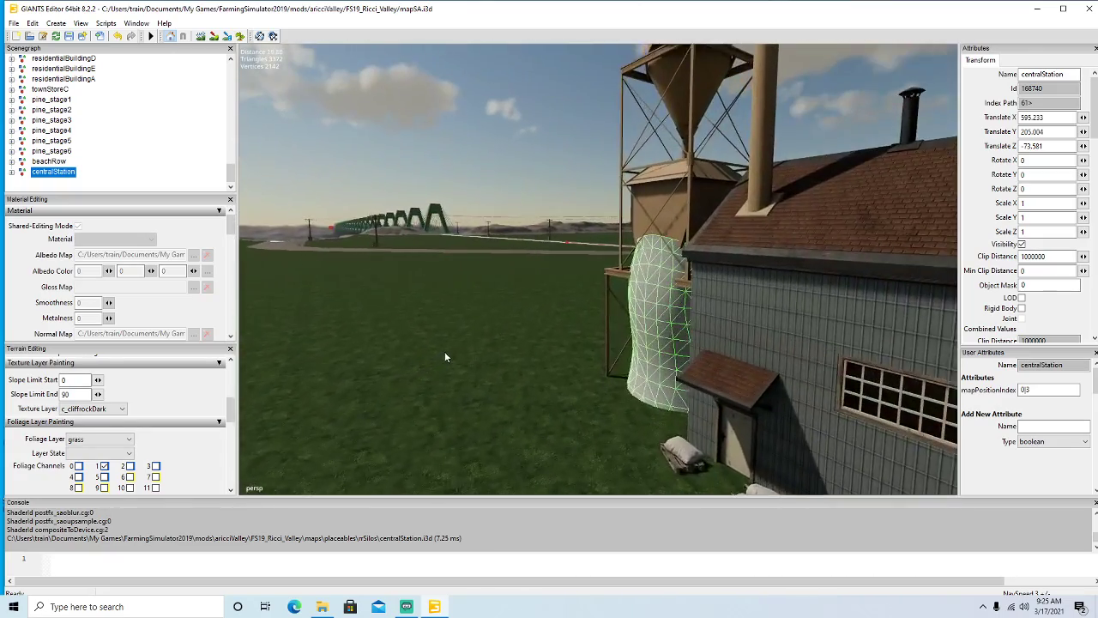
scroll(438, 350, "up", 8)
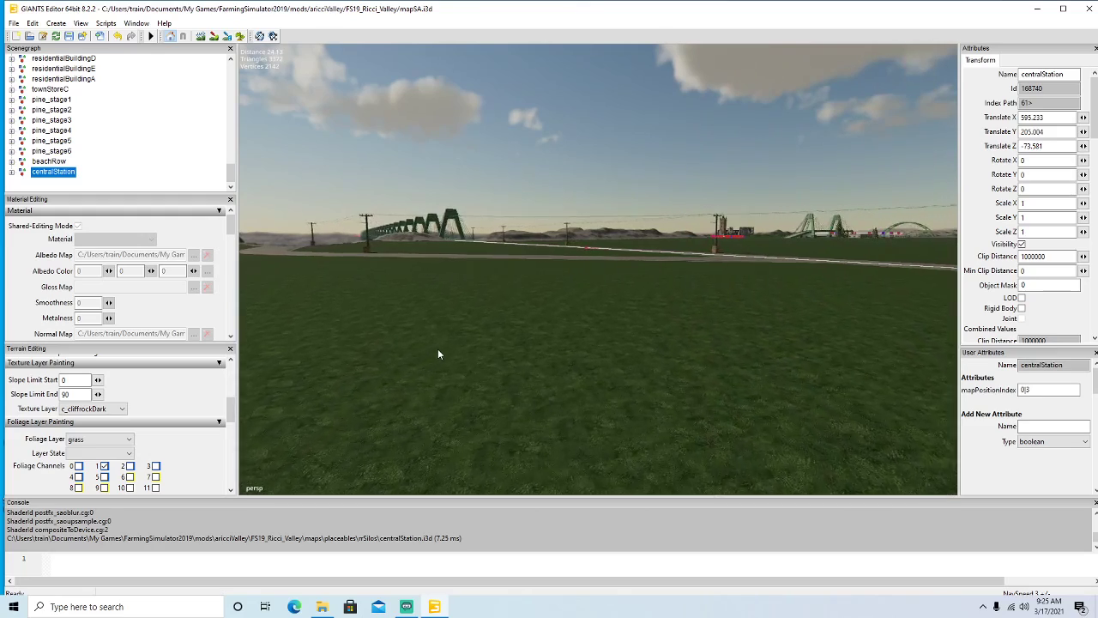
left_click_drag(438, 350, 806, 394, "alt")
scroll(808, 394, "down", 3)
scroll(806, 392, "down", 3)
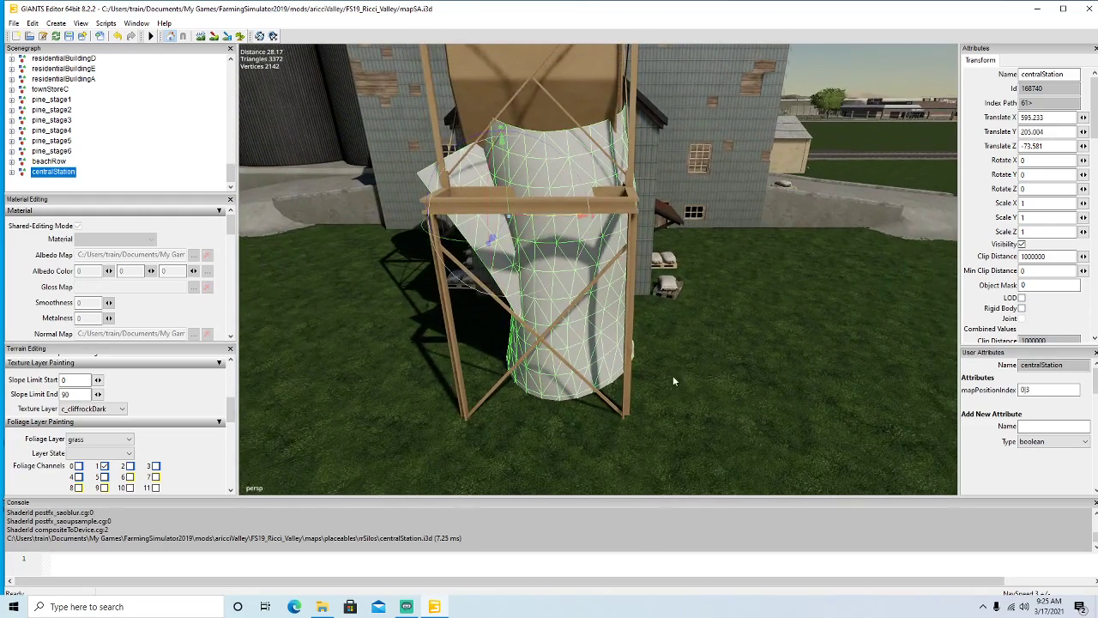
left_click(602, 368)
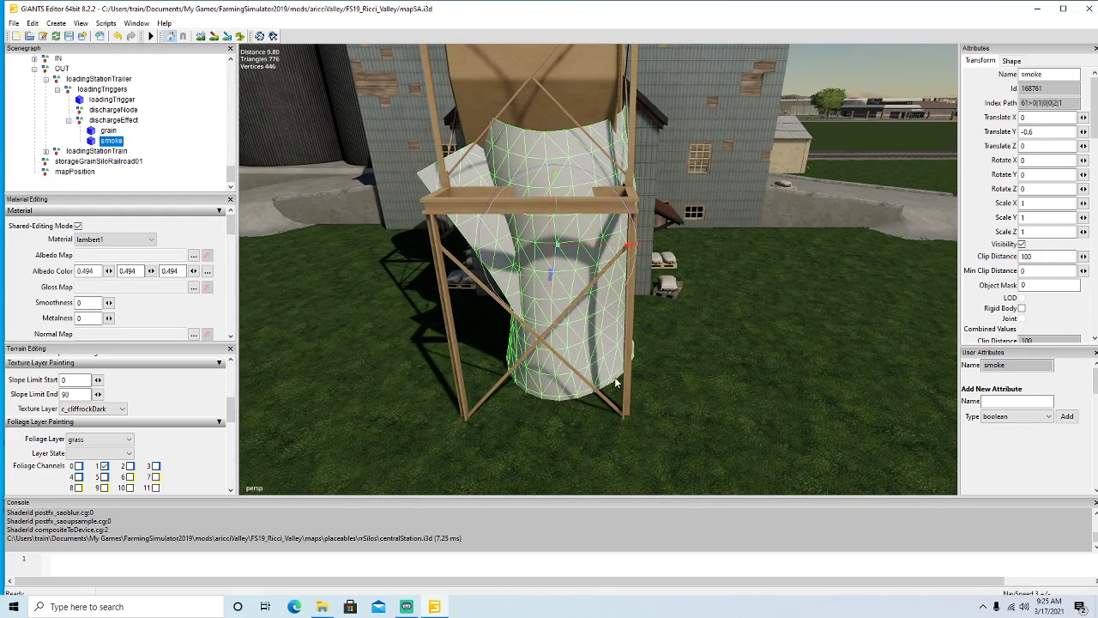
left_click(1022, 244)
left_click_drag(697, 358, 610, 393, "alt")
scroll(723, 404, "up", 6)
scroll(595, 357, "down", 6)
scroll(611, 393, "down", 2)
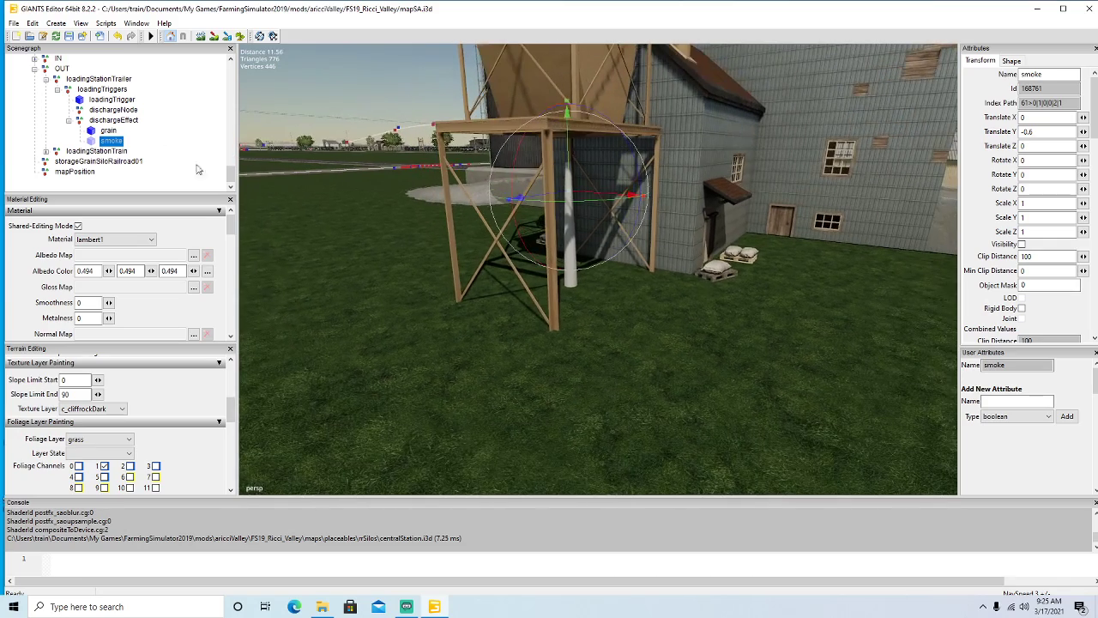
Make the trailer discharge effect's smoke mesh visible again.
left_click(89, 141)
left_click(1021, 243)
left_click_drag(602, 330, 640, 335, "alt")
scroll(640, 336, "down", 6)
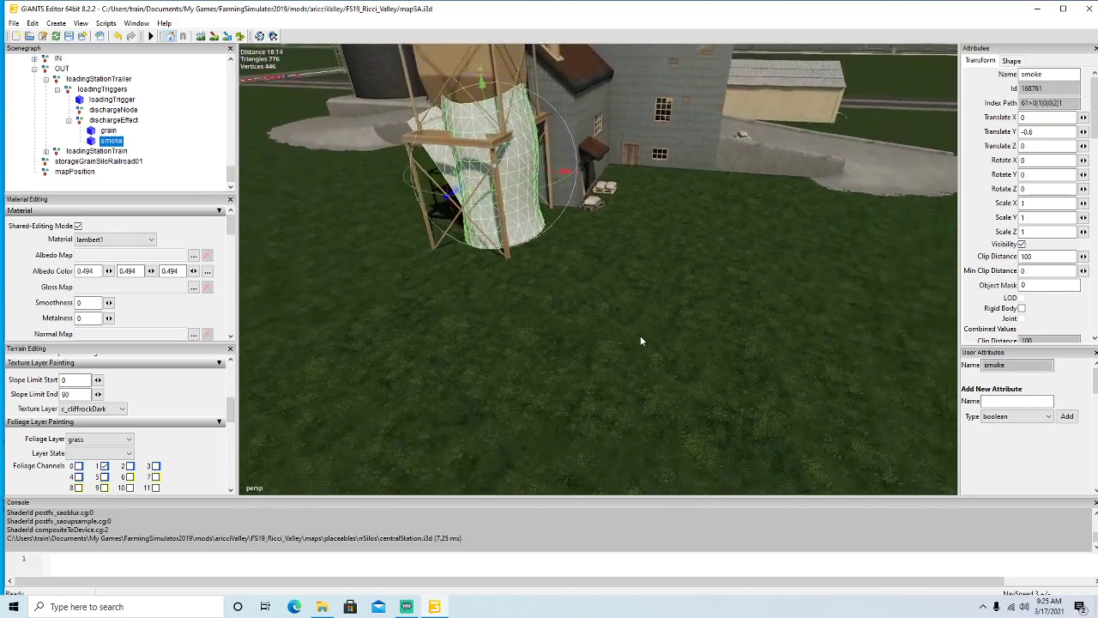
scroll(62, 126, "up", 2)
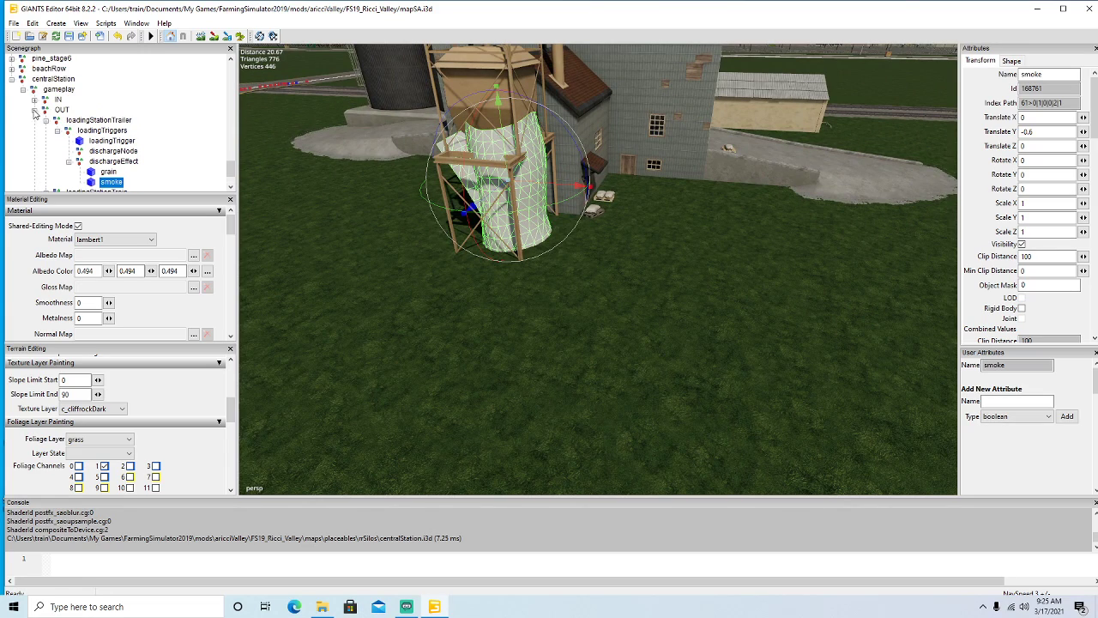
Collapse the OUT, gameplay and centralStation branches in the scenegraph.
left_click(34, 111)
left_click(22, 130)
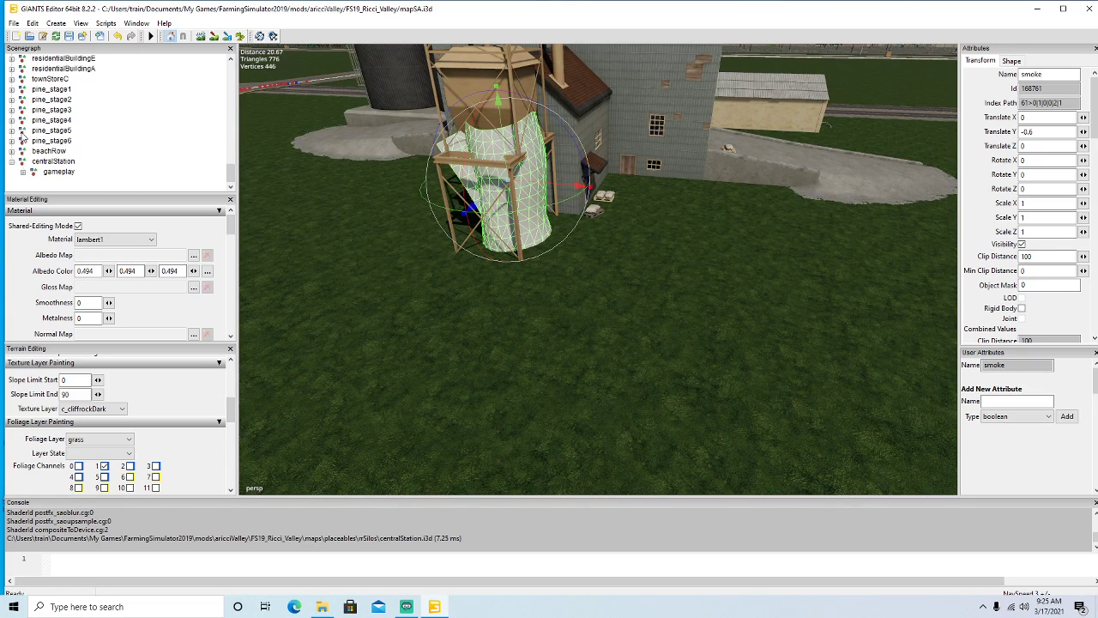
left_click(23, 173)
left_click(22, 172)
left_click(12, 161)
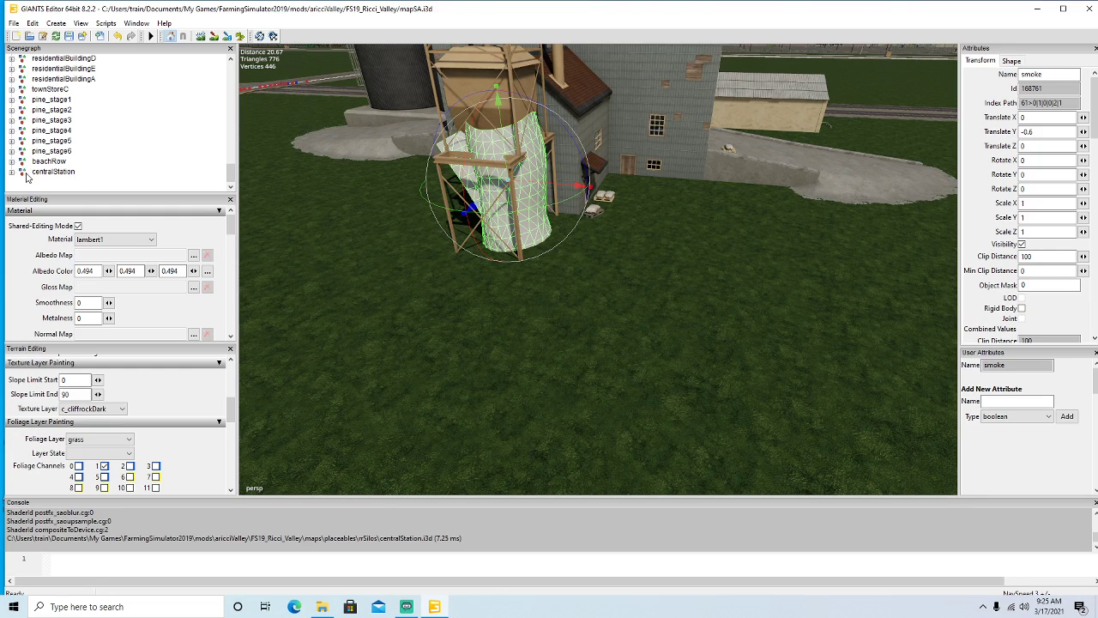
Export the centralStation group with its files, replacing centralStation.i3d in the rrSilos folder.
left_click(23, 173)
left_click(14, 23)
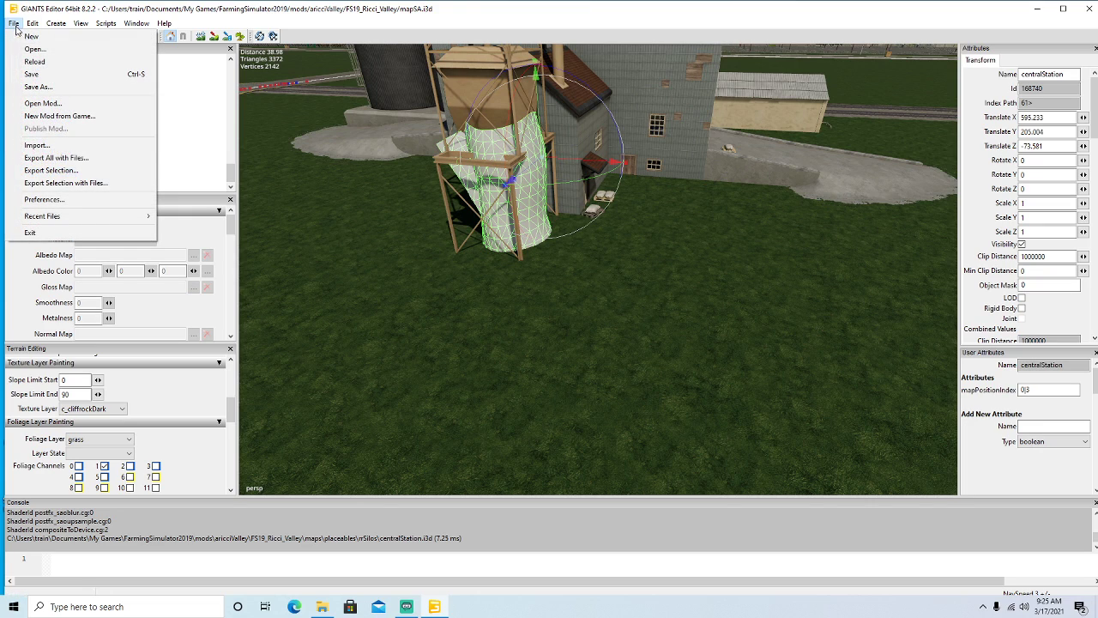
left_click(49, 184)
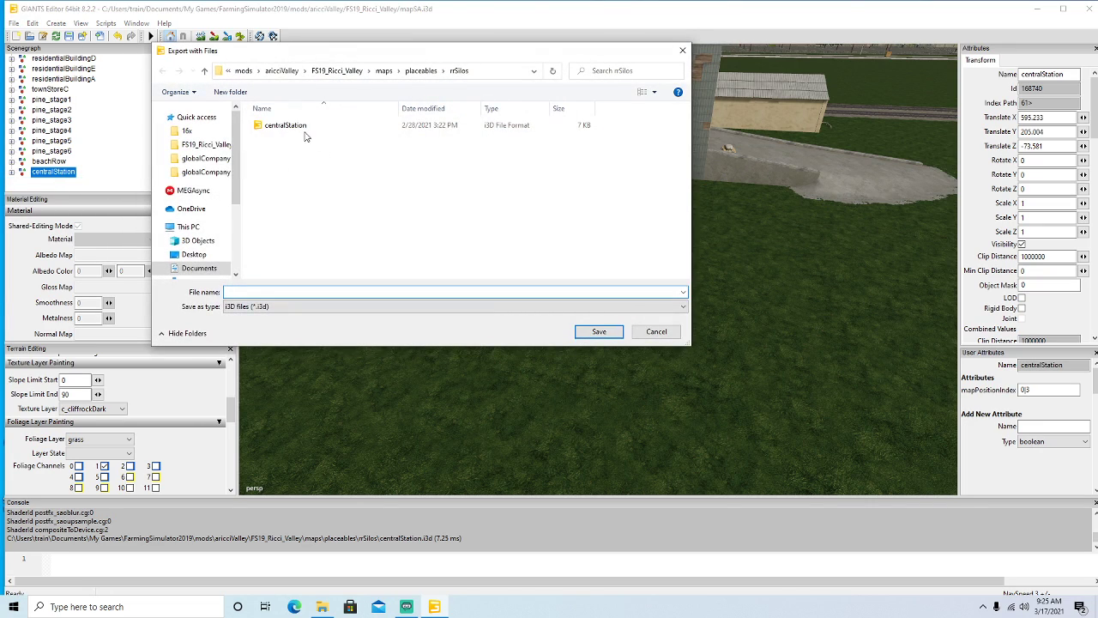
left_click(302, 129)
left_click(581, 332)
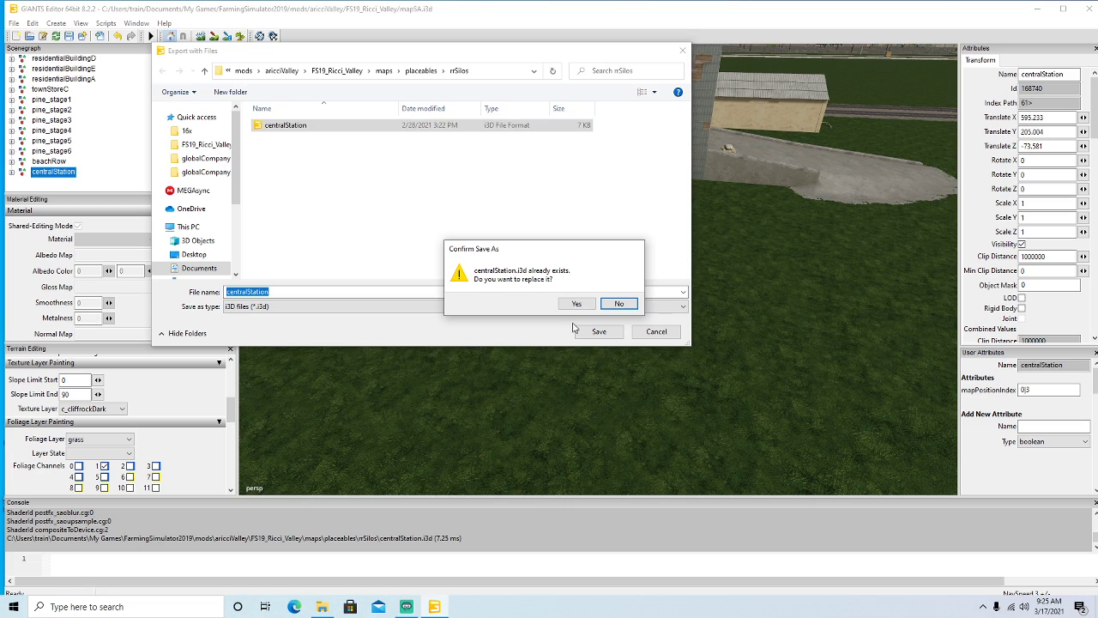
left_click(576, 305)
left_click(579, 305)
left_click(579, 305)
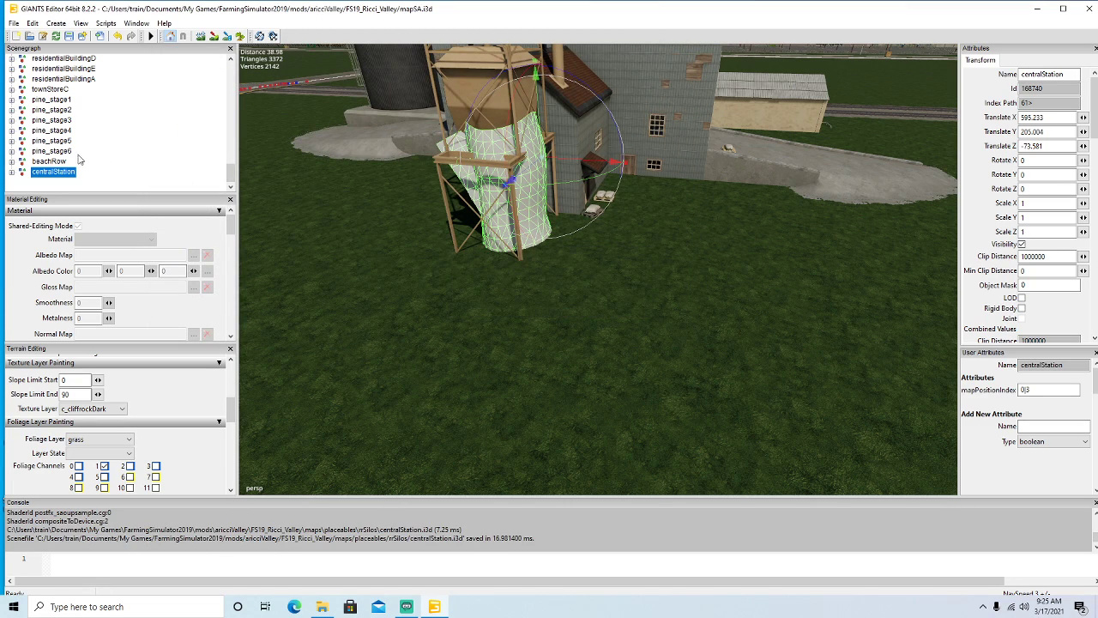
Delete the centralStation group from the map and import the re-exported centralStation.i3d from the rrSilos folder.
left_click(21, 162)
left_click(23, 172)
key("Delete")
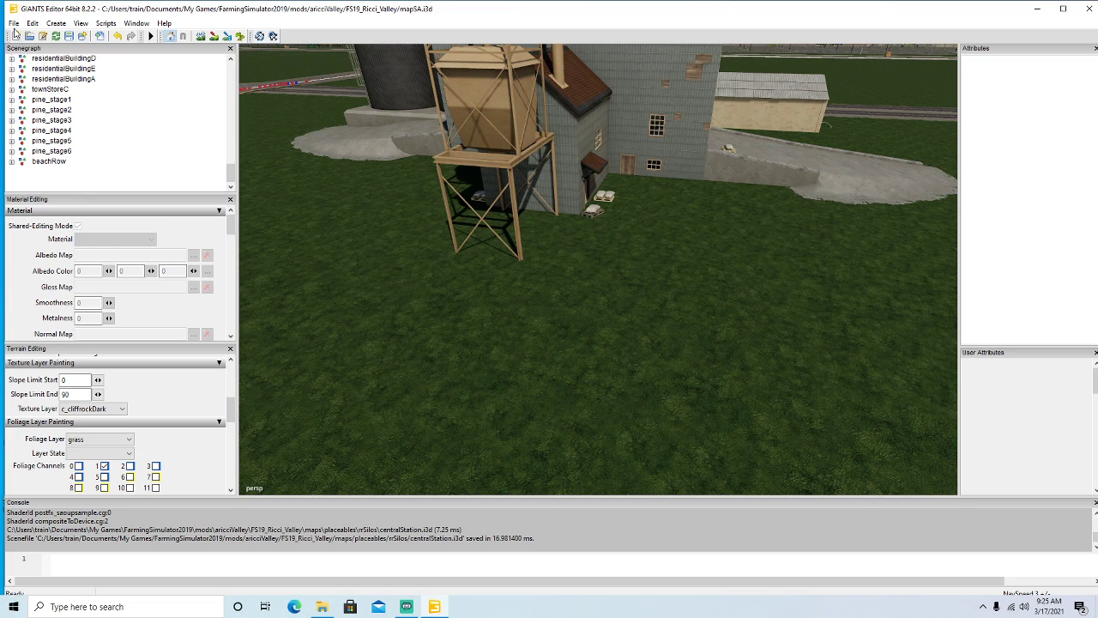
left_click(13, 24)
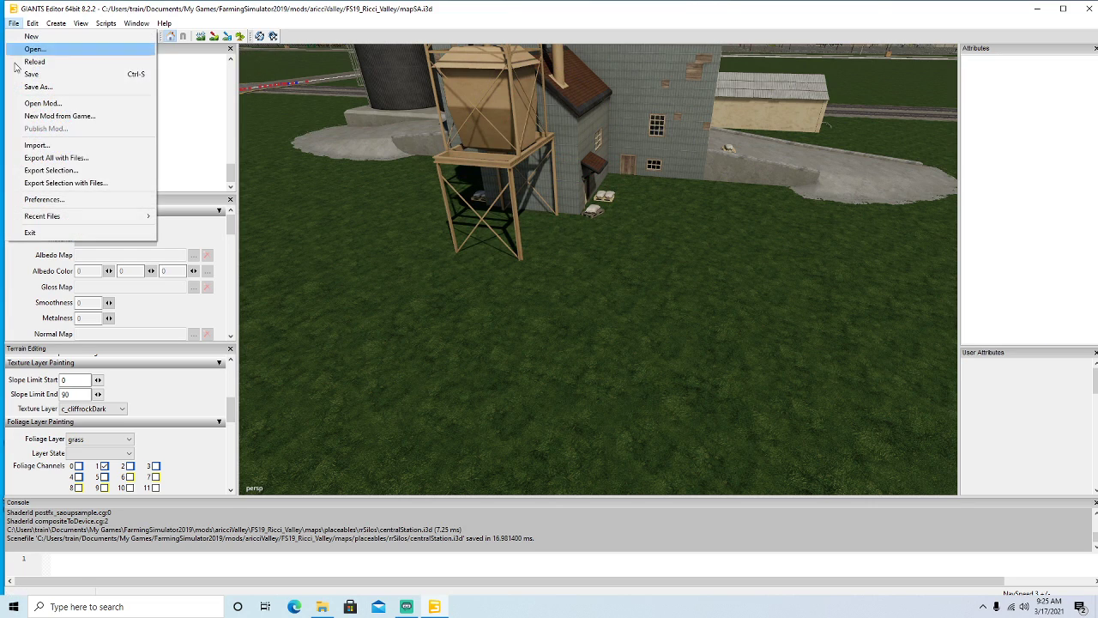
left_click(37, 145)
left_click(295, 125)
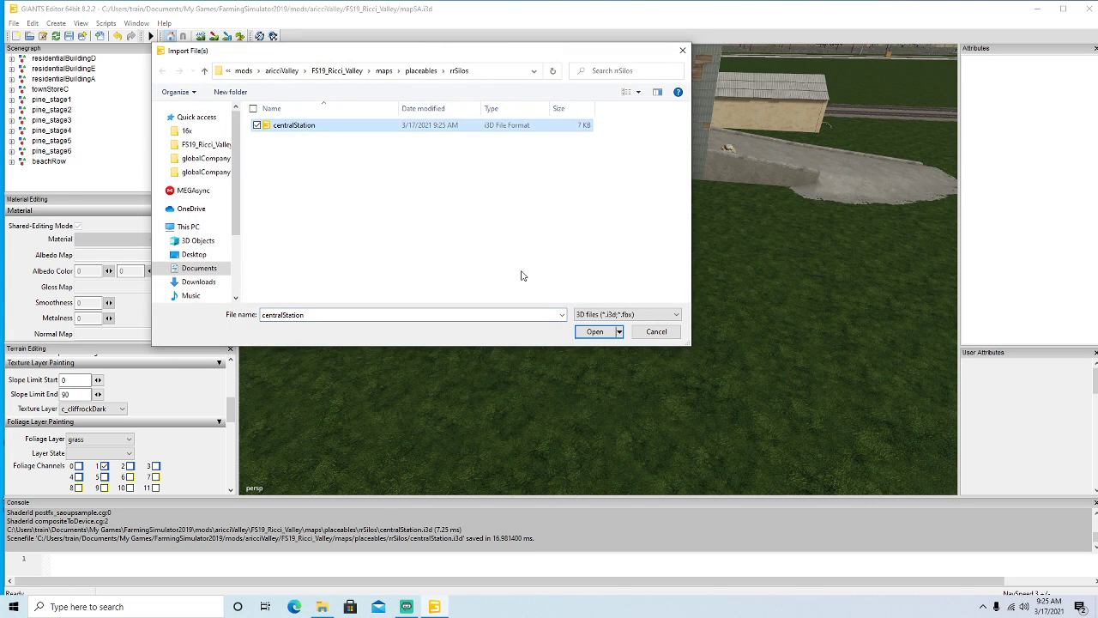
left_click(595, 331)
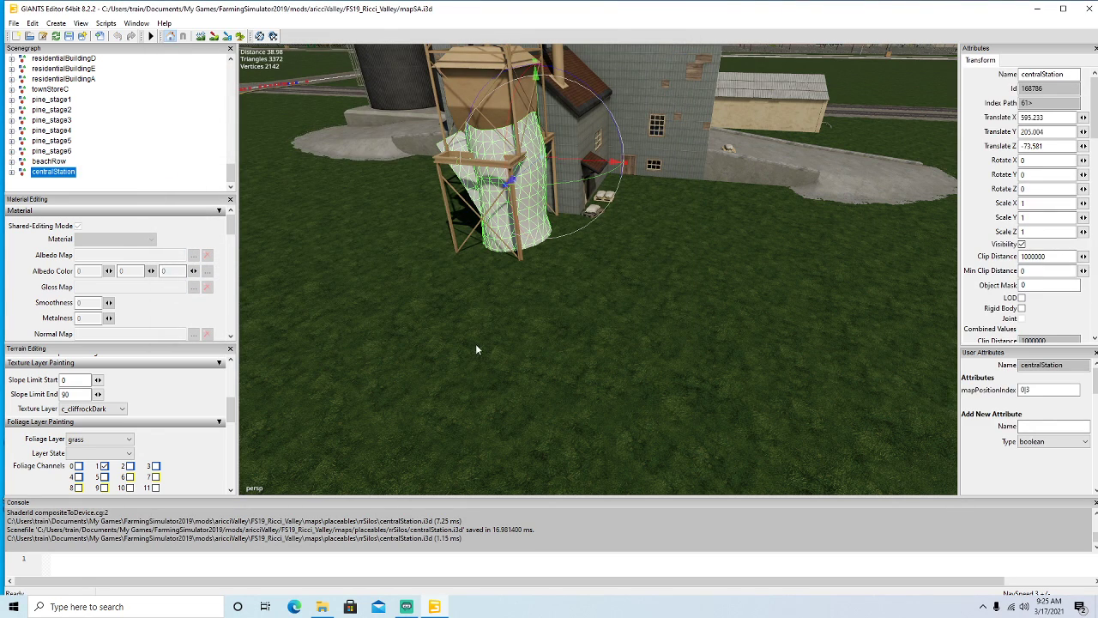
Switch to the FS19_Ricci_Valley folder in File Explorer and open mapSA.xml in Notepad++.
left_click(326, 605)
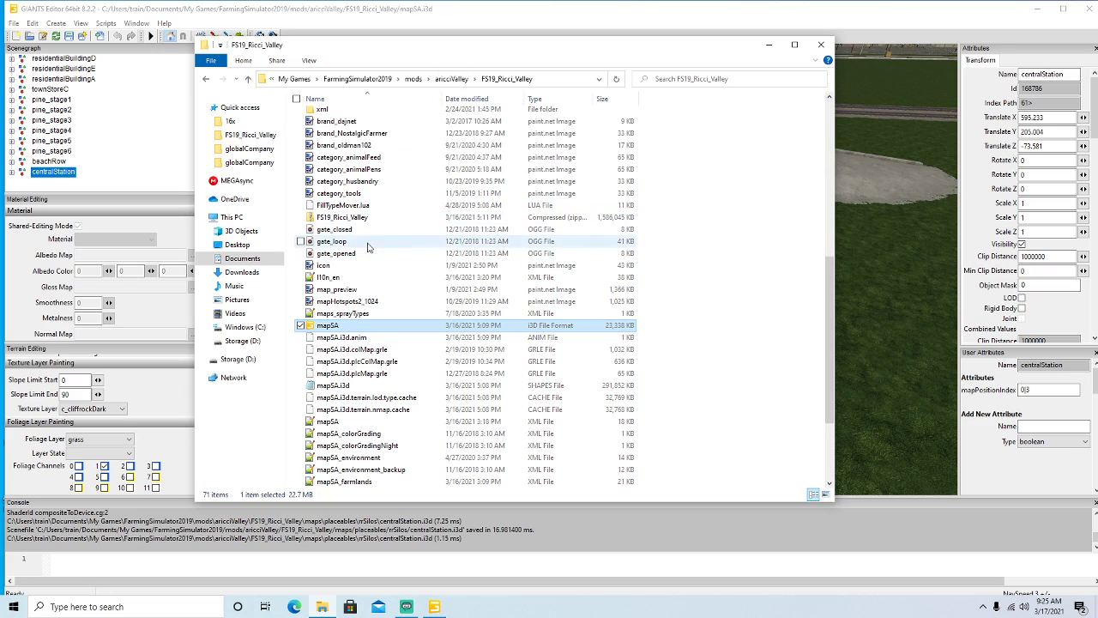
scroll(352, 369, "down", 3)
scroll(350, 378, "down", 1)
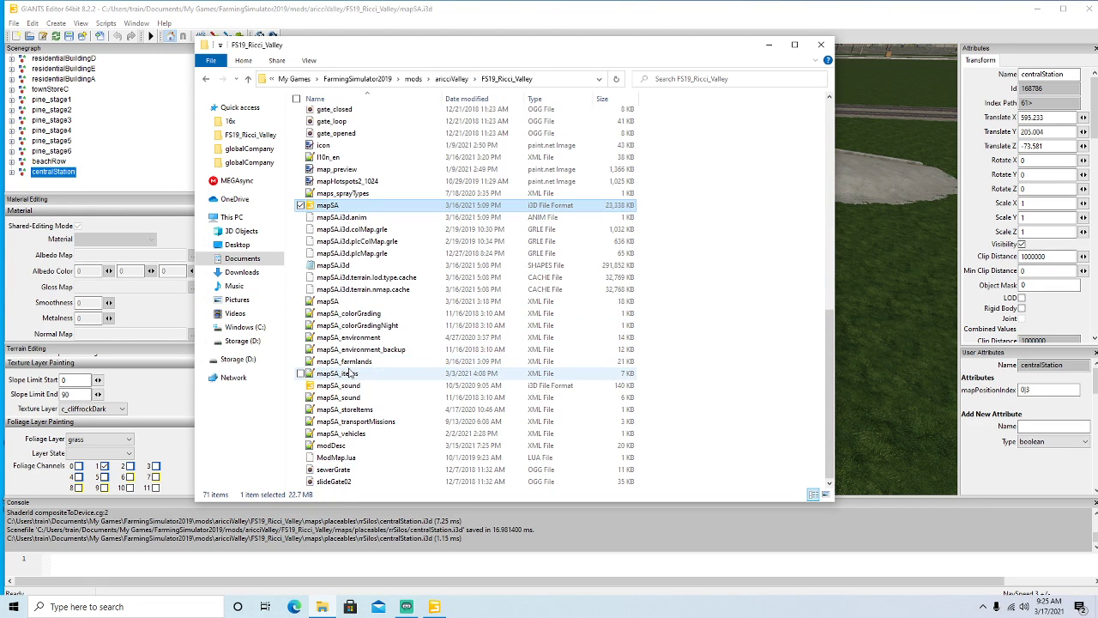
left_click(334, 304)
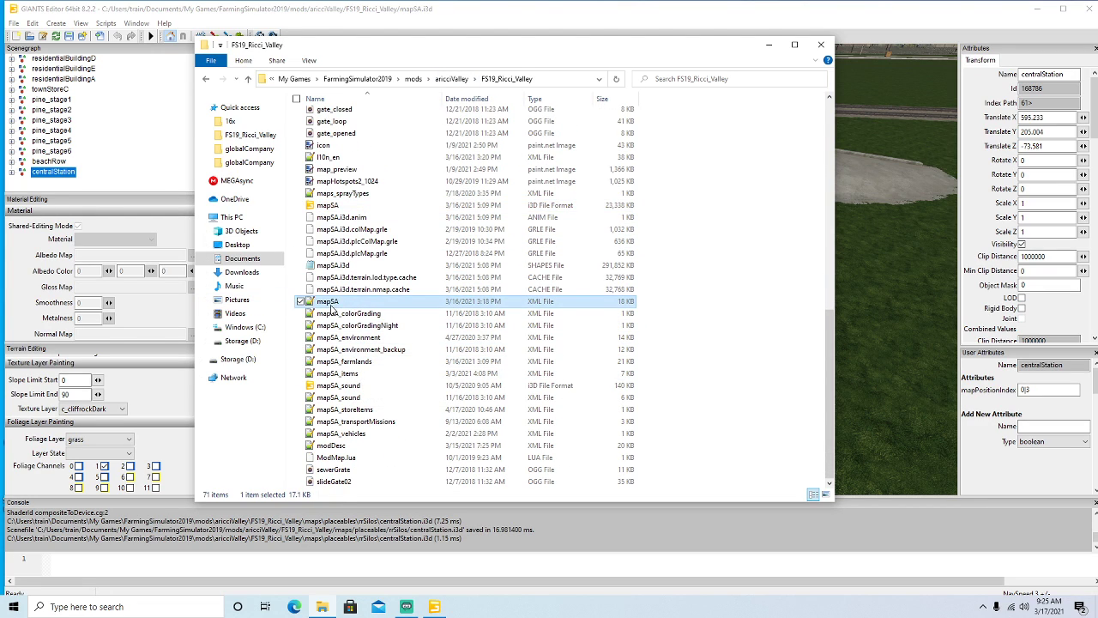
right_click(329, 304)
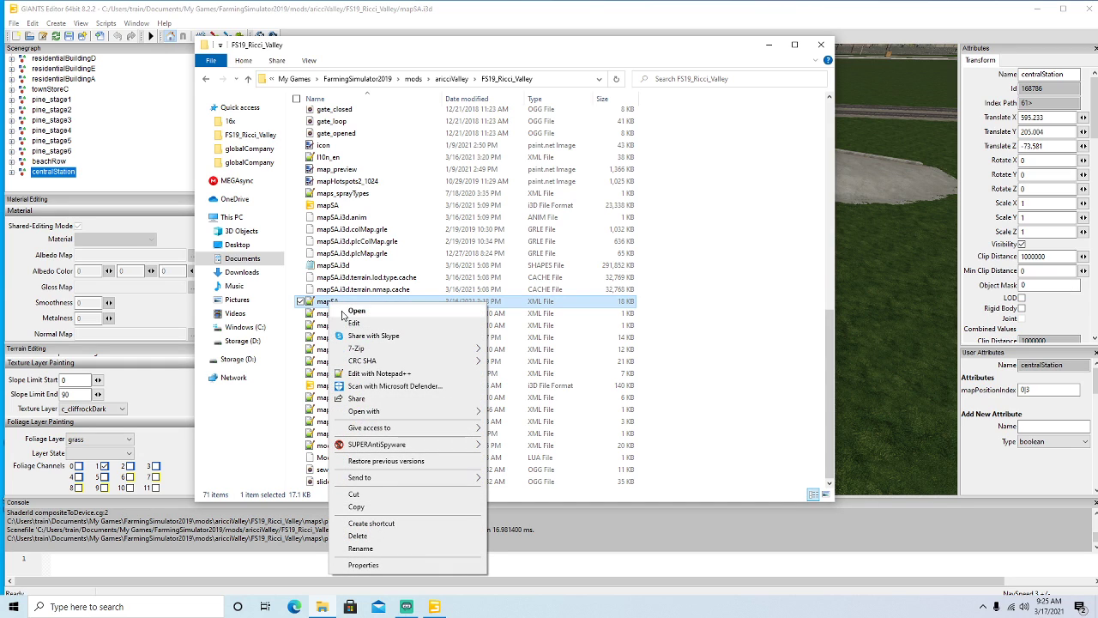
left_click(375, 373)
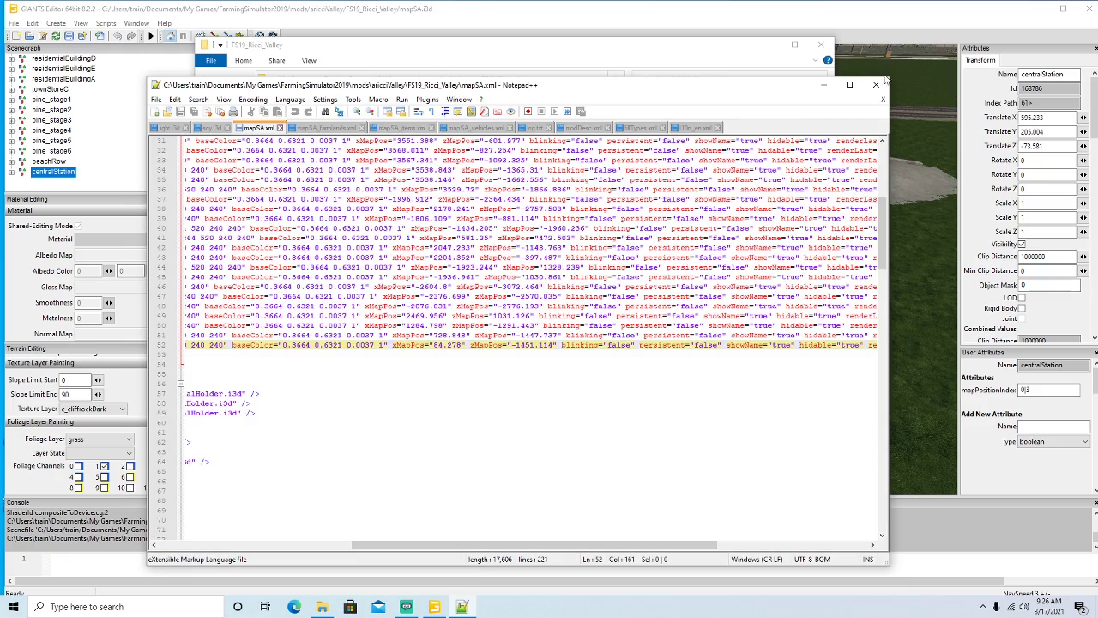
Show mapSA_items.xml and arrange the windows so the centralStation item's position and rotation sit beside the group's transform values.
left_click(850, 85)
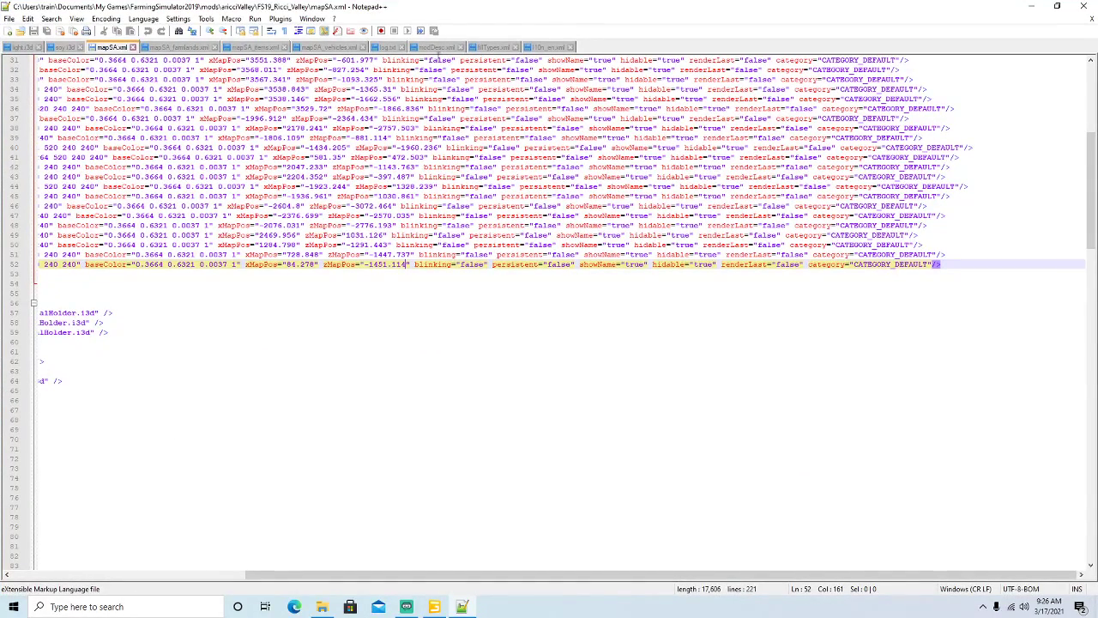
left_click(255, 49)
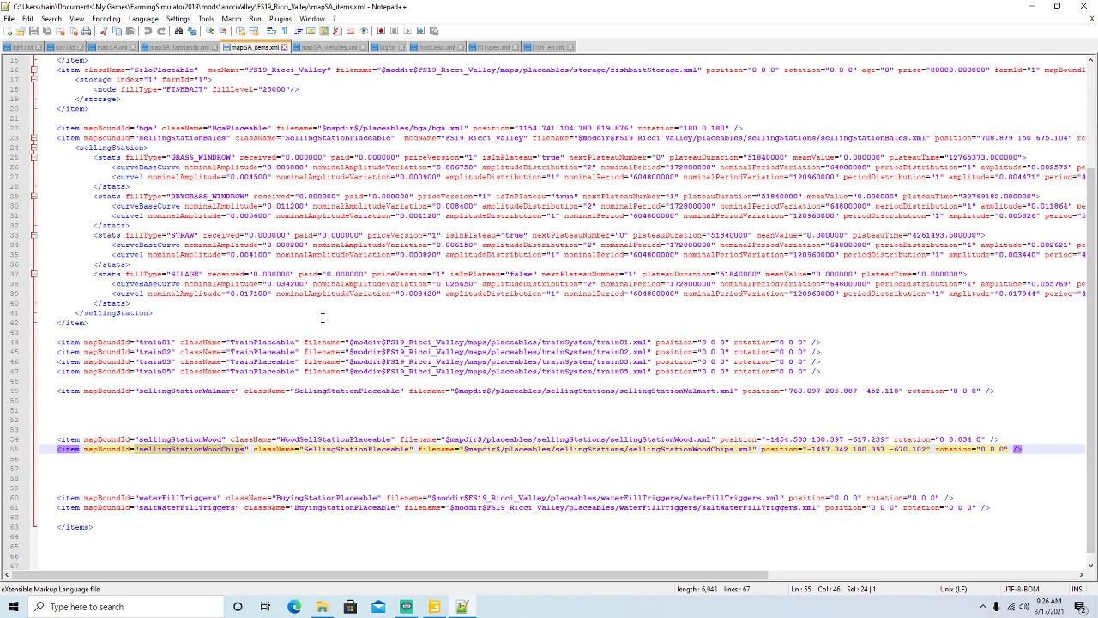
scroll(322, 318, "up", 3)
scroll(322, 319, "up", 1)
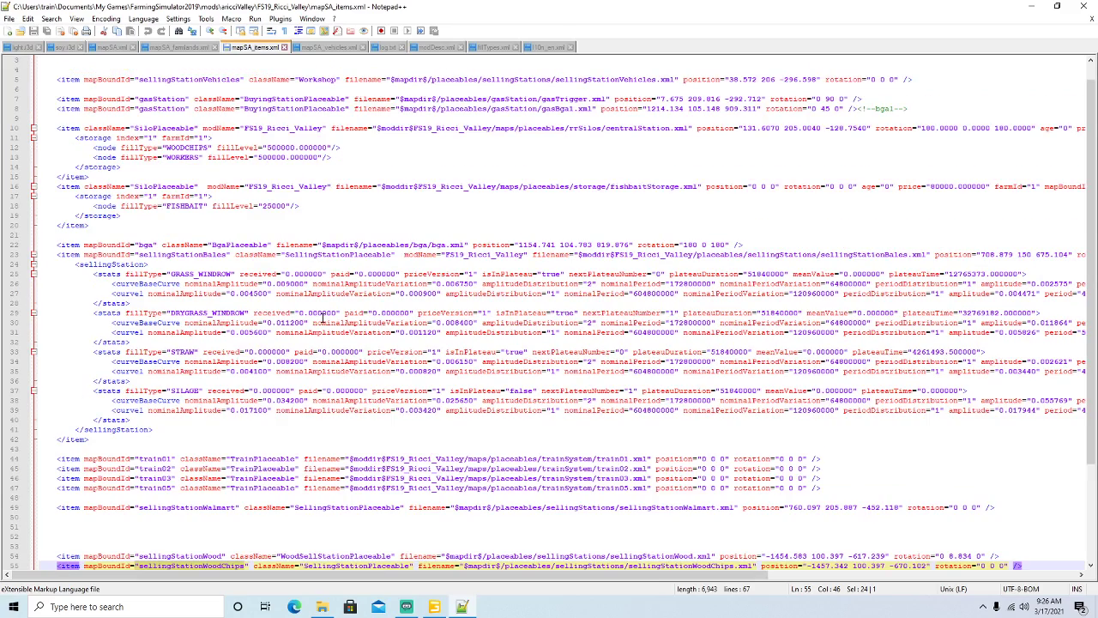
scroll(322, 318, "up", 2)
left_click(1057, 6)
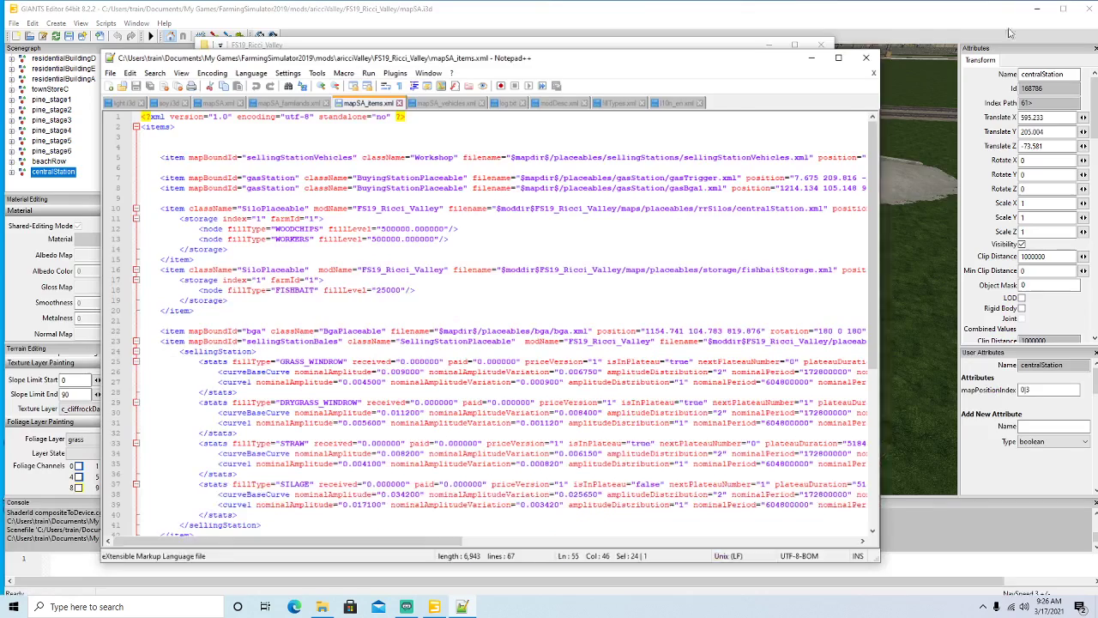
left_click(644, 228)
left_click_drag(489, 546, 674, 545)
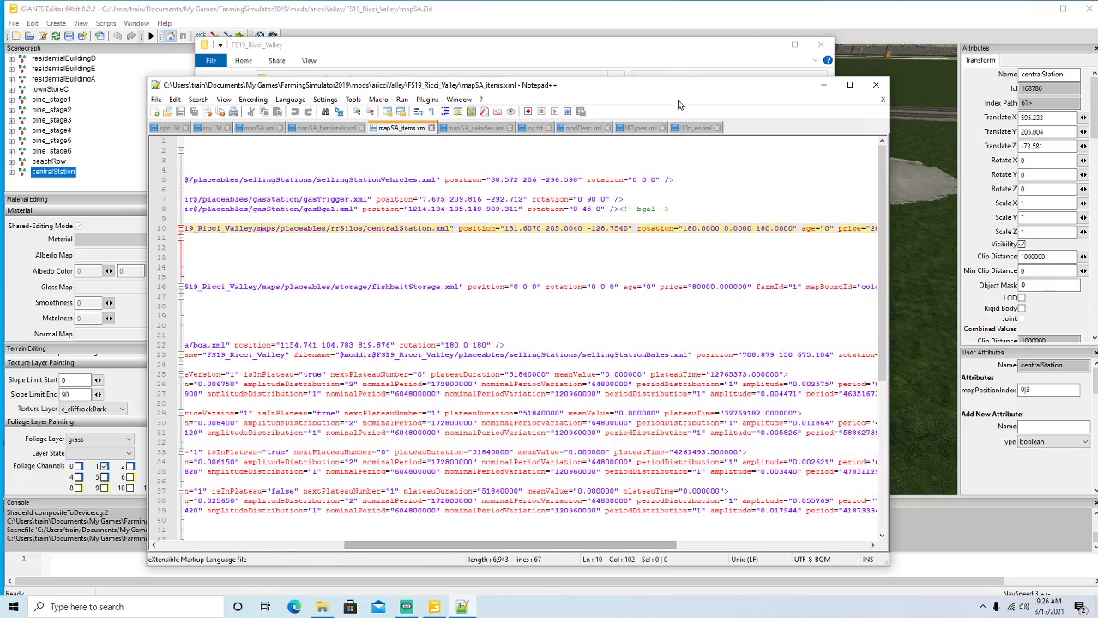
left_click(747, 55)
left_click(771, 45)
left_click_drag(748, 92, 711, 87)
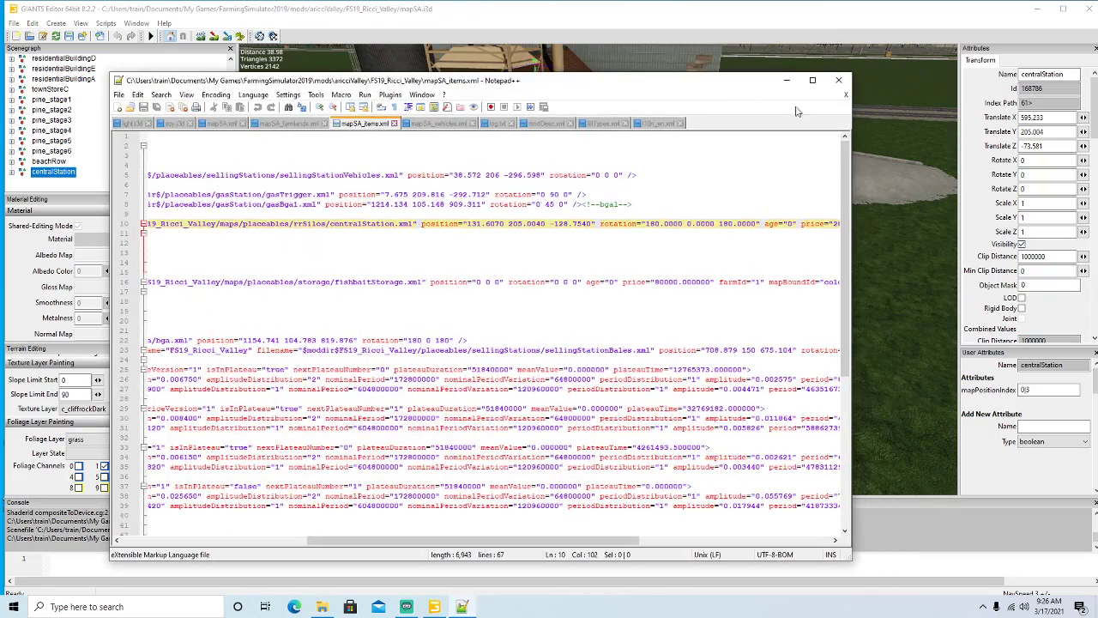
Copy the centralStation group's Translate X into the centralStation item's position in mapSA_items.xml, setting X to 595.233.
left_click(1050, 117)
key("ctrl+c")
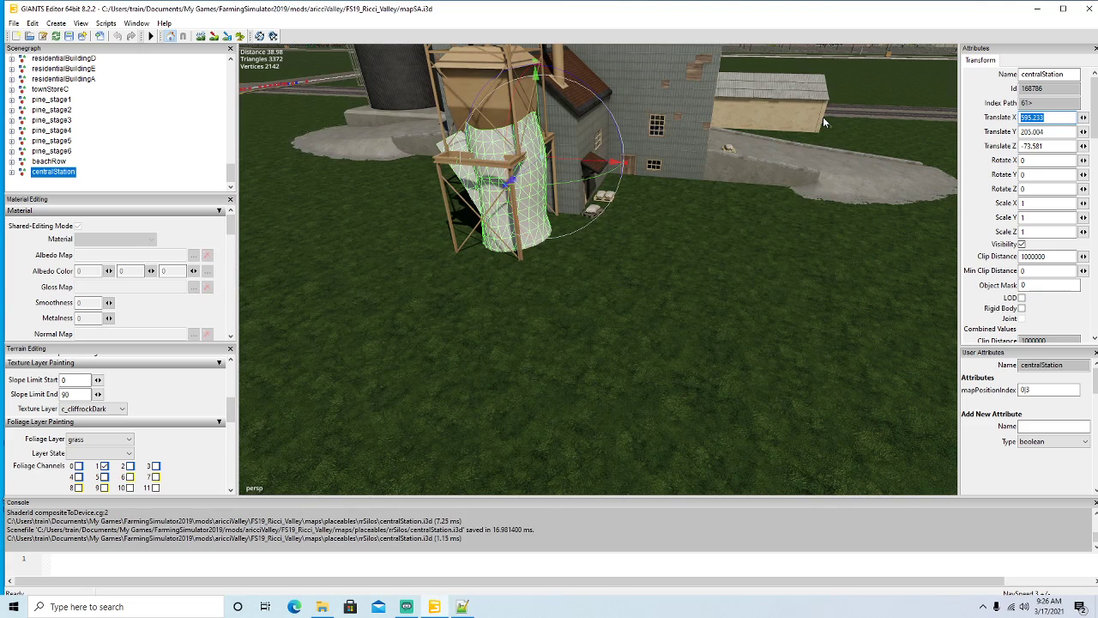
left_click(461, 607)
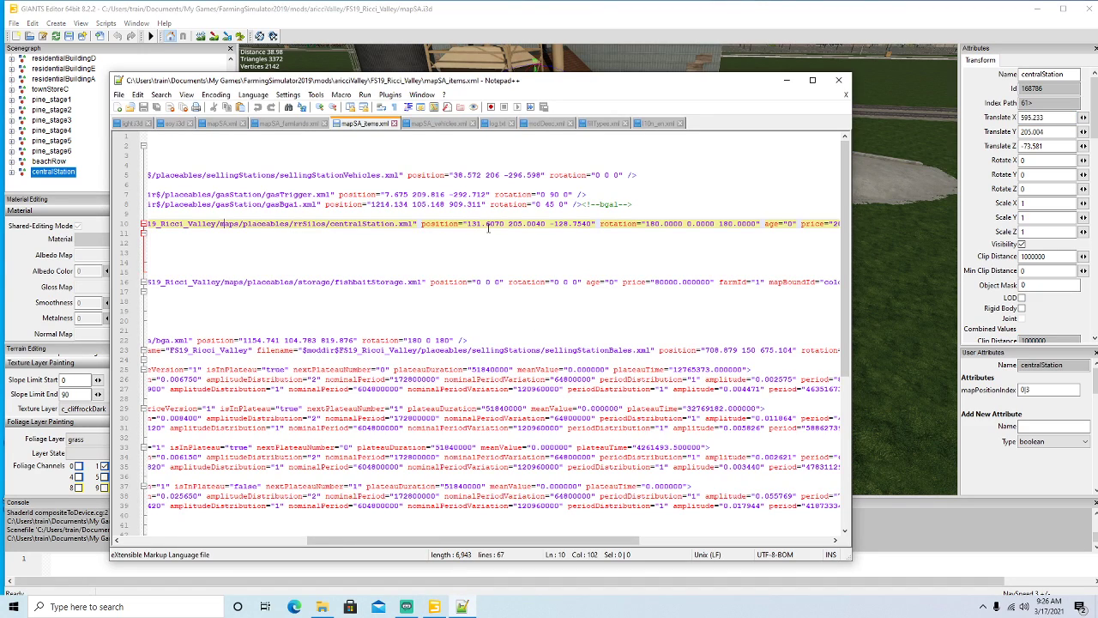
left_click_drag(468, 223, 496, 223)
key("ctrl+v")
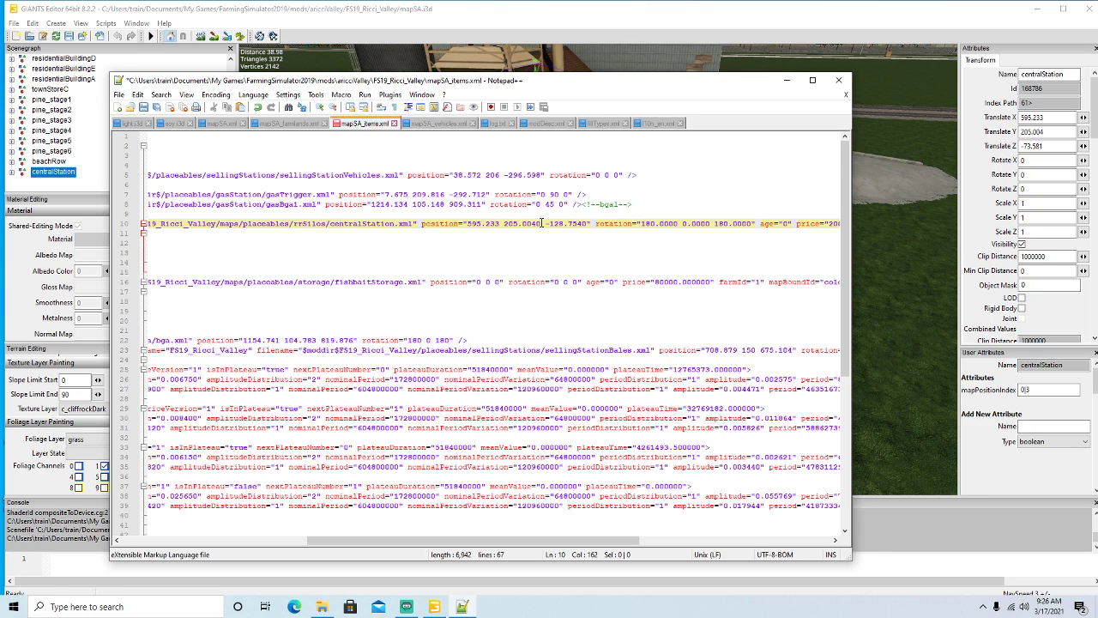
Copy the centralStation group's Translate Z into the centralStation item's position in mapSA_items.xml, setting Z to -73.581.
double_click(1047, 146)
key("ctrl+c")
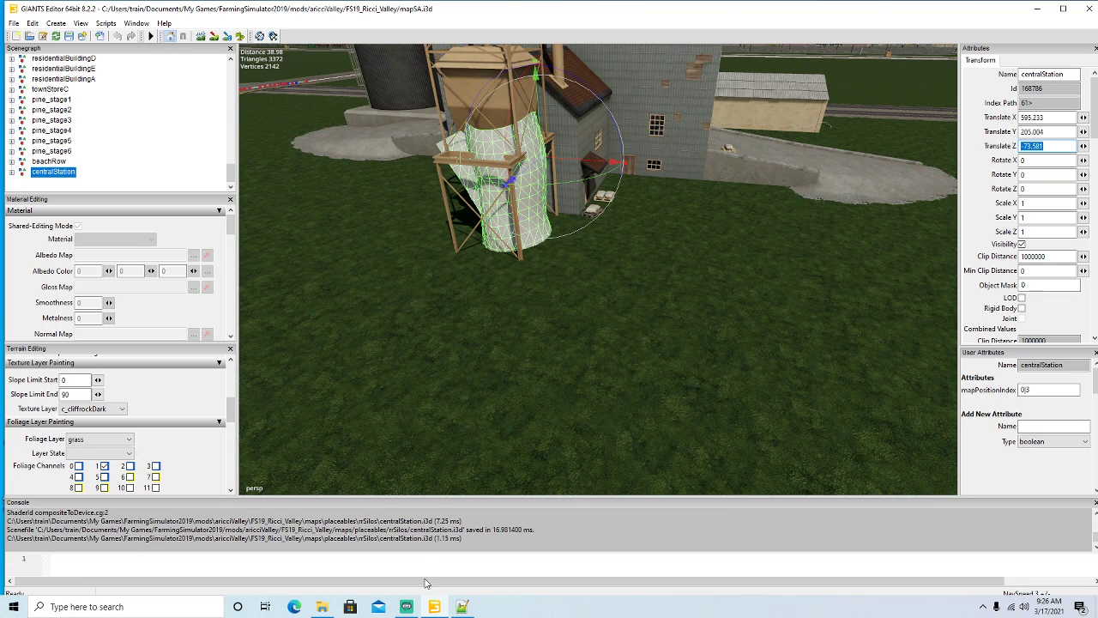
left_click(434, 606)
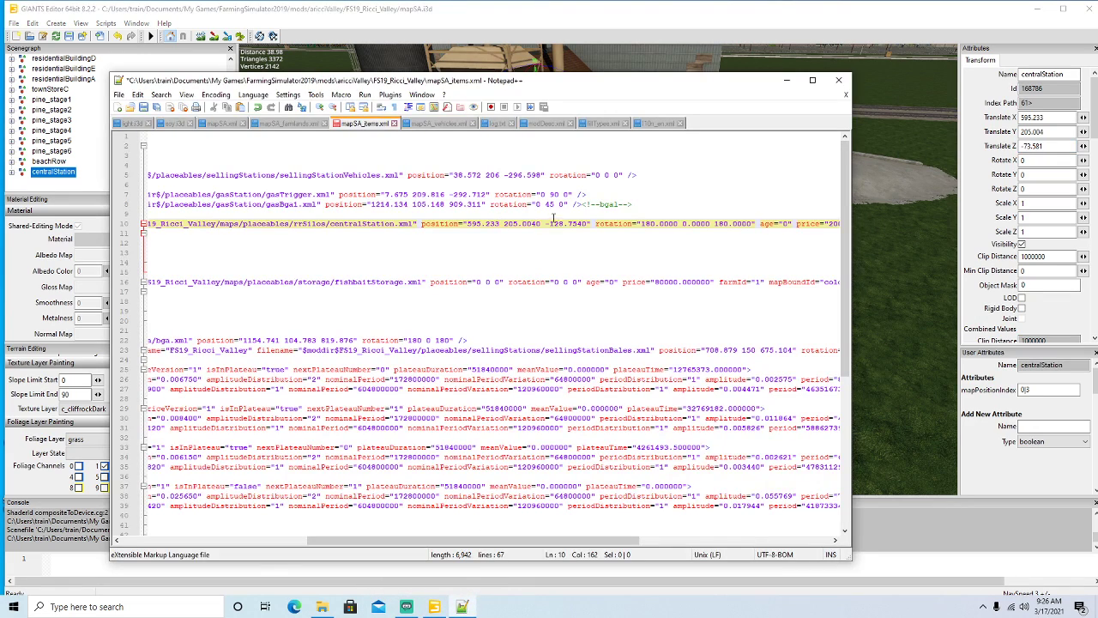
left_click_drag(546, 223, 584, 225)
key("ctrl+v")
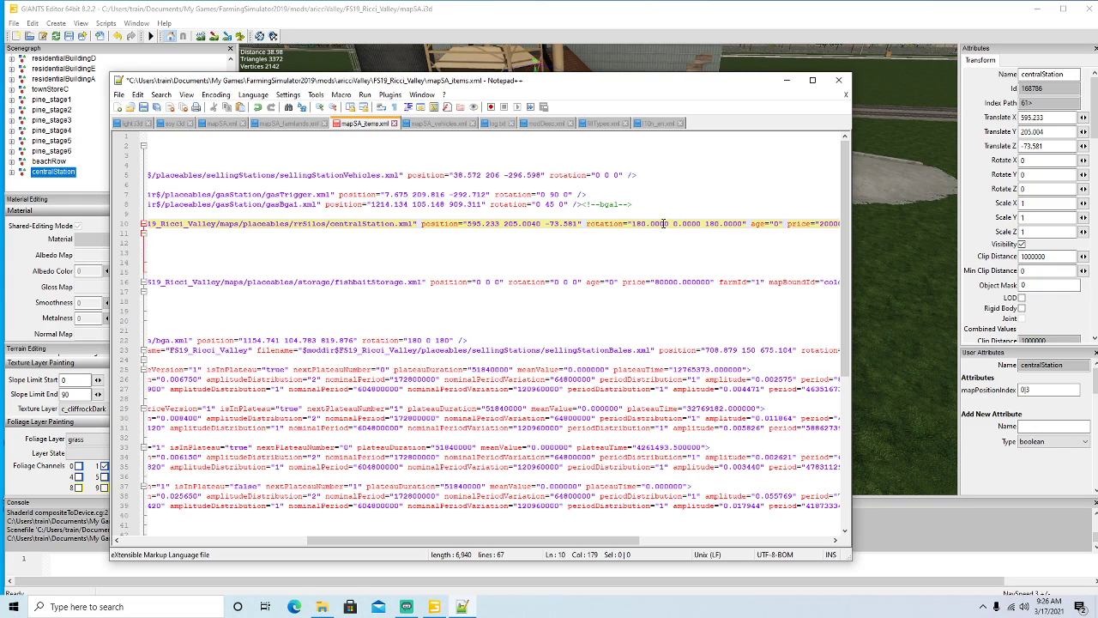
Set the centralStation item's rotation to 0 0 0 in mapSA_items.xml and save the file.
key("BackSpace")
key("BackSpace")
key("BackSpace")
key("BackSpace")
key("BackSpace")
key("BackSpace")
key("BackSpace")
key("BackSpace")
key("BackSpace")
key("BackSpace")
key("BackSpace")
key("BackSpace")
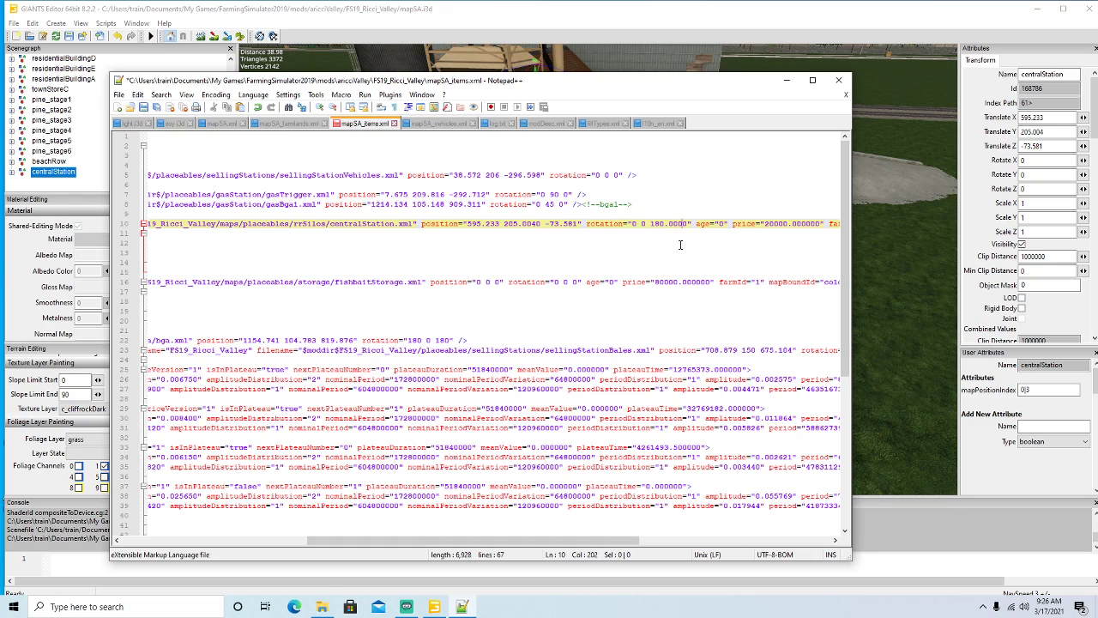
key("BackSpace")
key("BackSpace")
key("BackSpace")
key("BackSpace")
key("BackSpace")
key("BackSpace")
key("BackSpace")
key("BackSpace")
type("0")
left_click(143, 109)
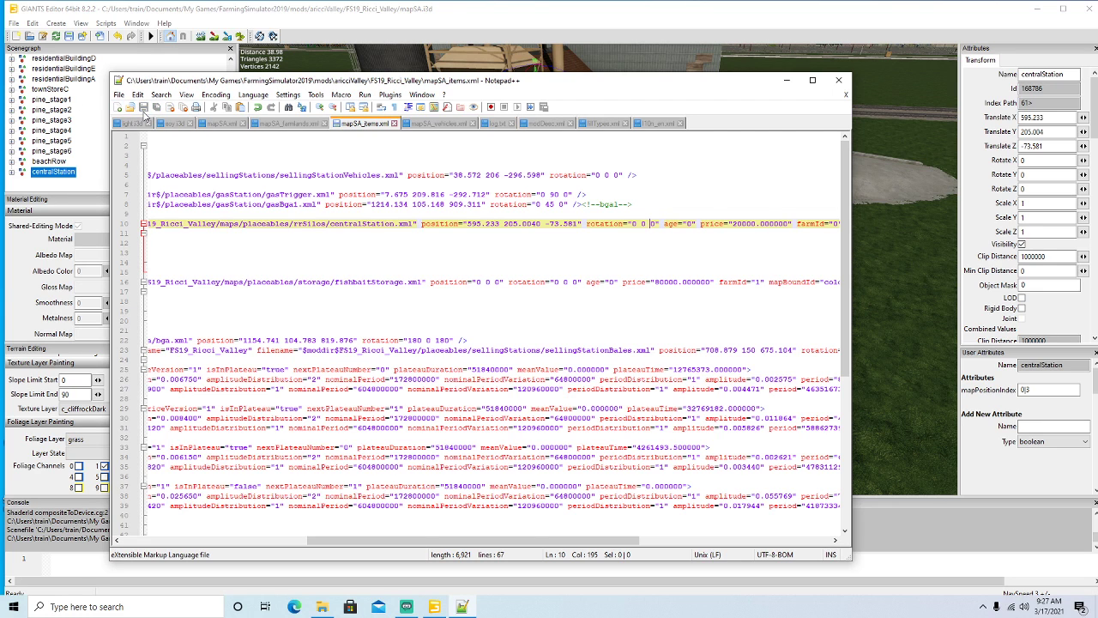
Switch back to GIANTS Editor, delete the centralStation group from the map scene and save mapSA.i3d.
left_click(786, 80)
scroll(564, 400, "down", 3)
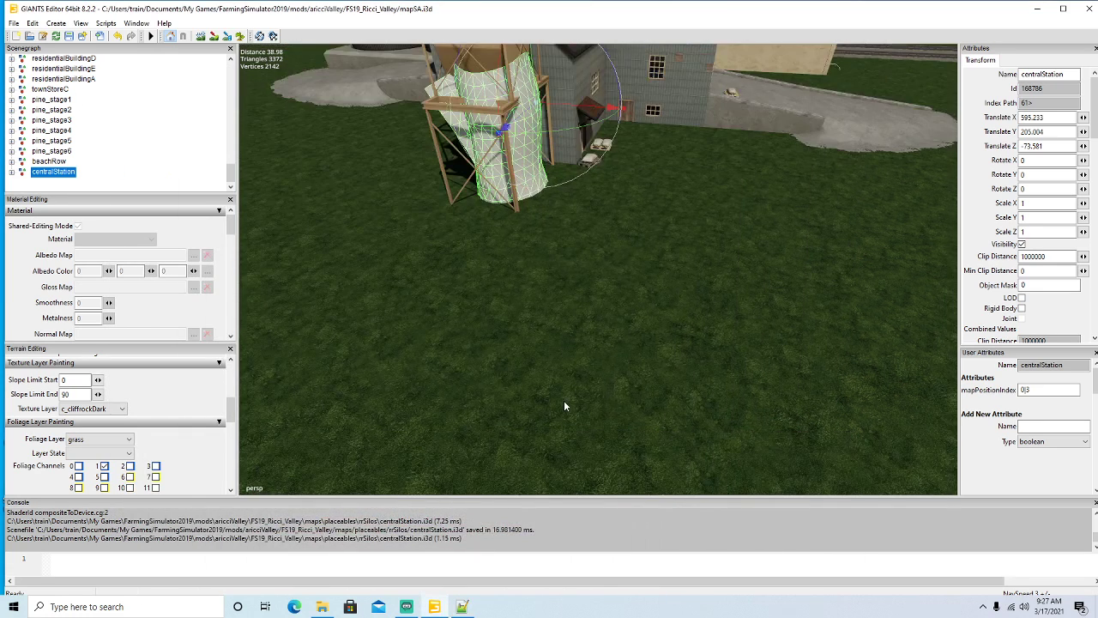
right_click_drag(563, 400, 665, 311)
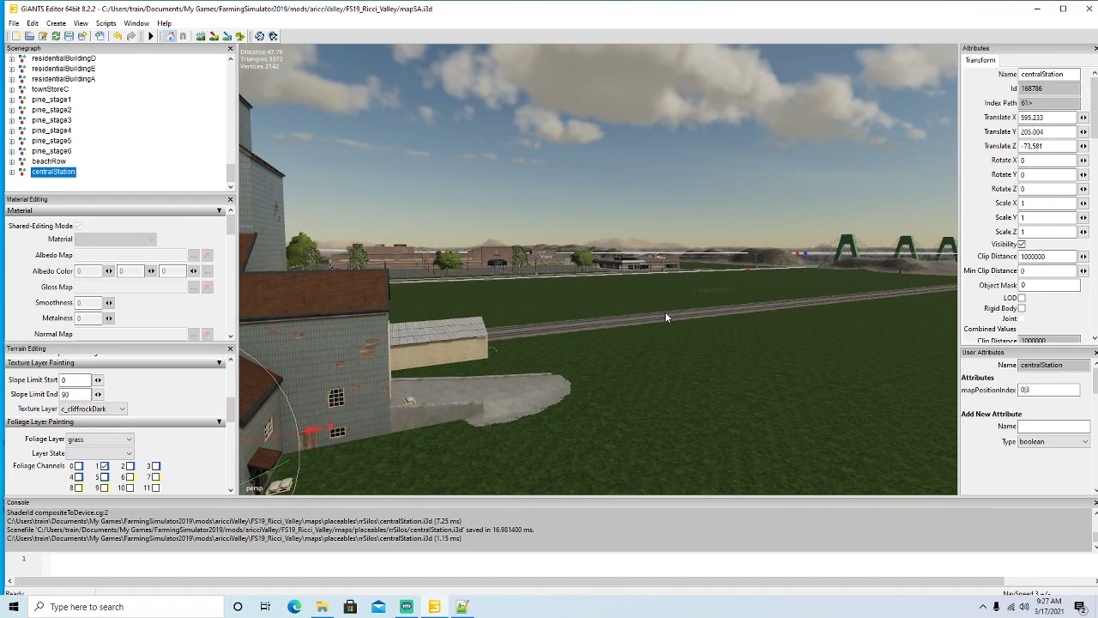
right_click_drag(665, 312, 451, 435)
scroll(723, 381, "up", 5)
left_click_drag(453, 442, 296, 240, "alt")
scroll(595, 401, "down", 5)
left_click(22, 161)
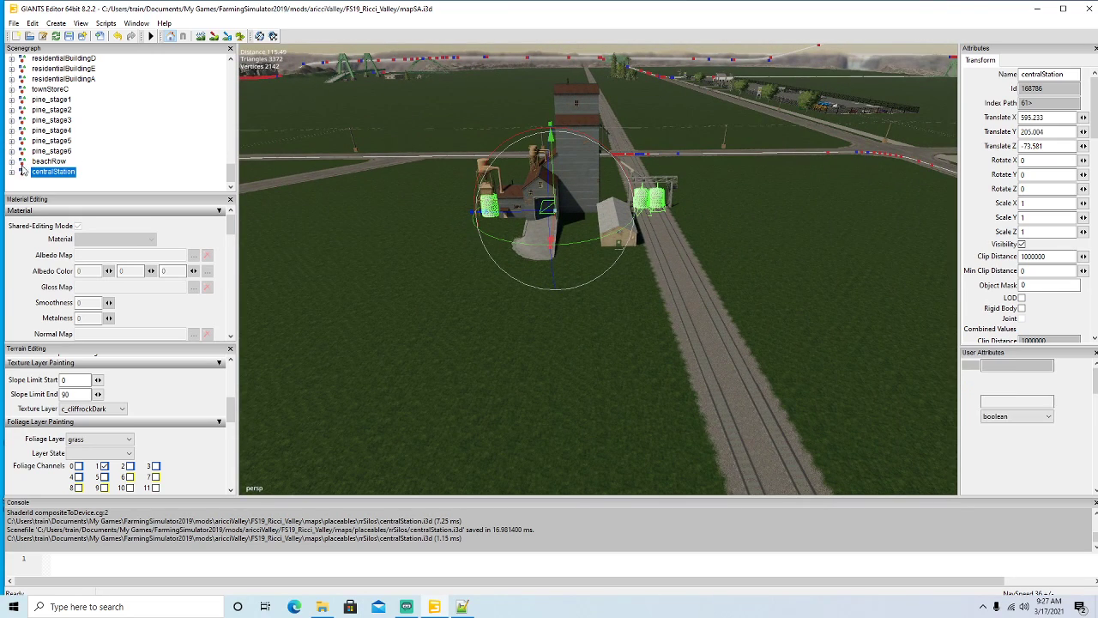
left_click(21, 172)
key("Delete")
left_click_drag(532, 321, 551, 338, "alt")
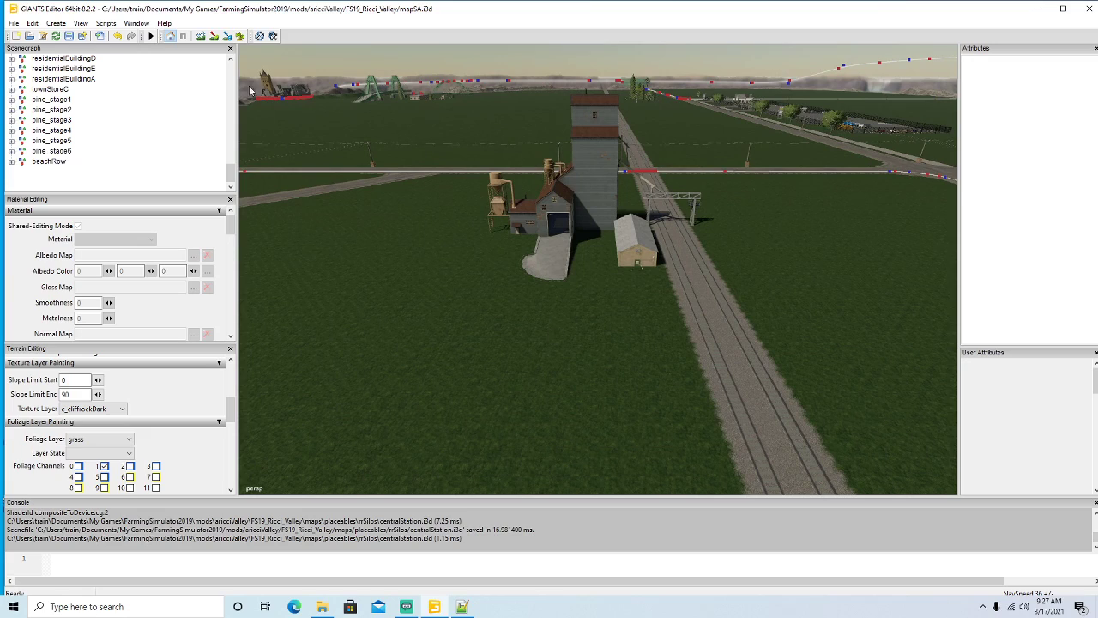
left_click(69, 37)
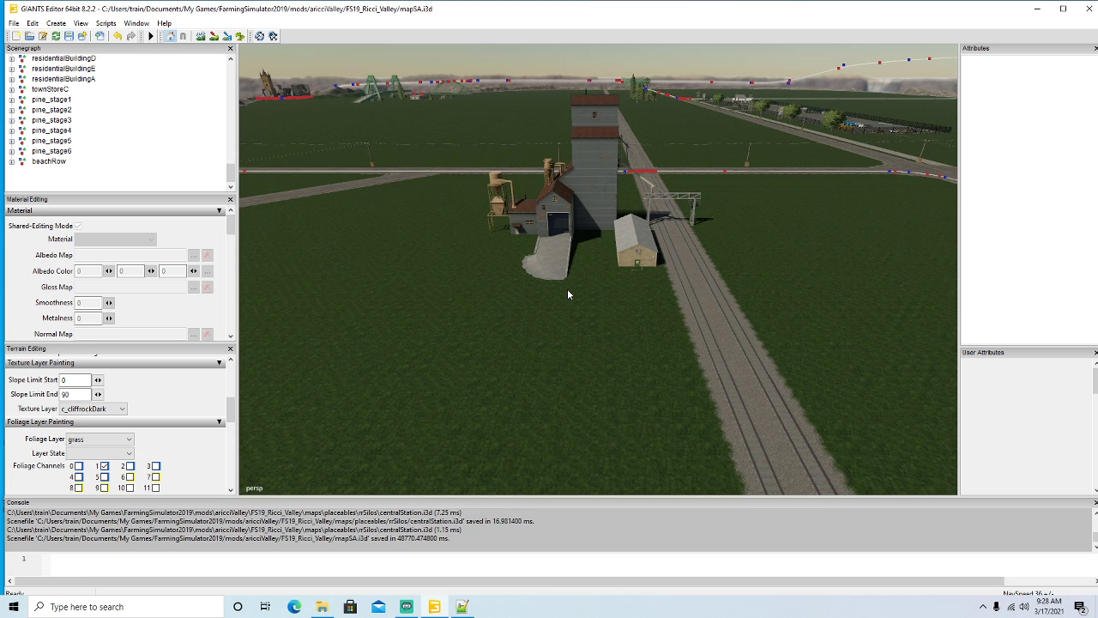
Open the FS19_MFS+ mod folder switcher from the desktop and select the valleyUnzipped mod folder.
left_click(1037, 9)
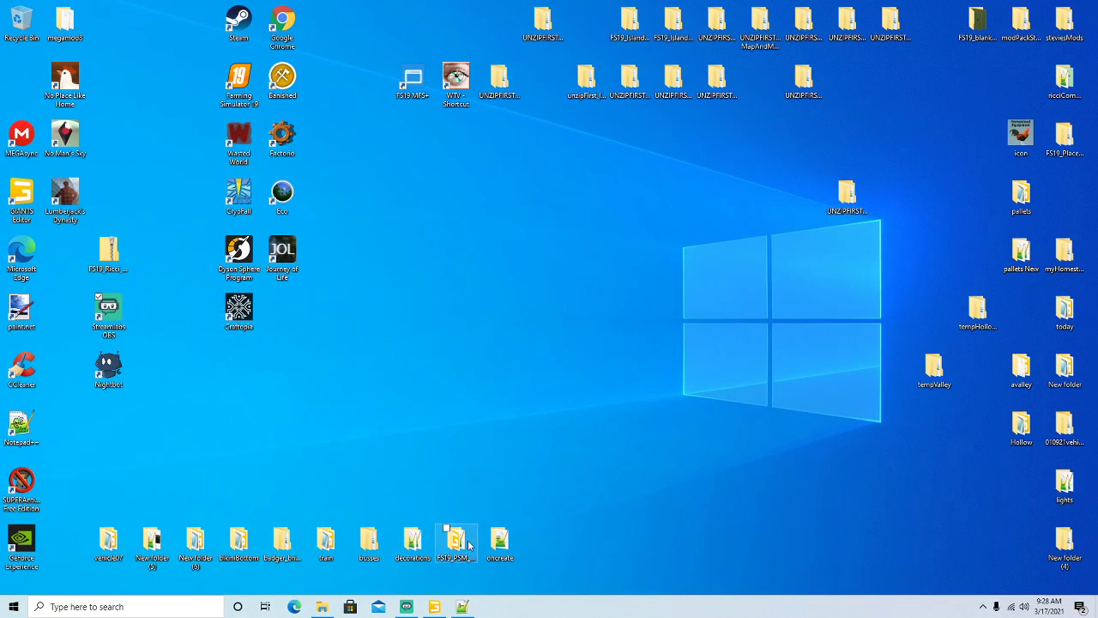
right_click(416, 90)
left_click(436, 99)
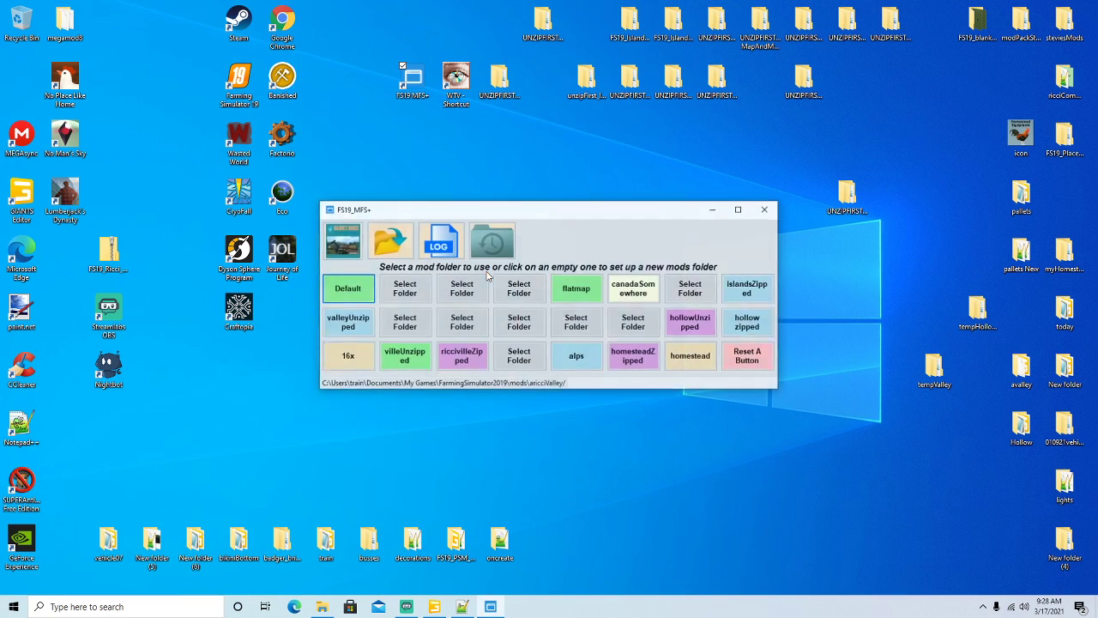
left_click_drag(544, 215, 562, 194)
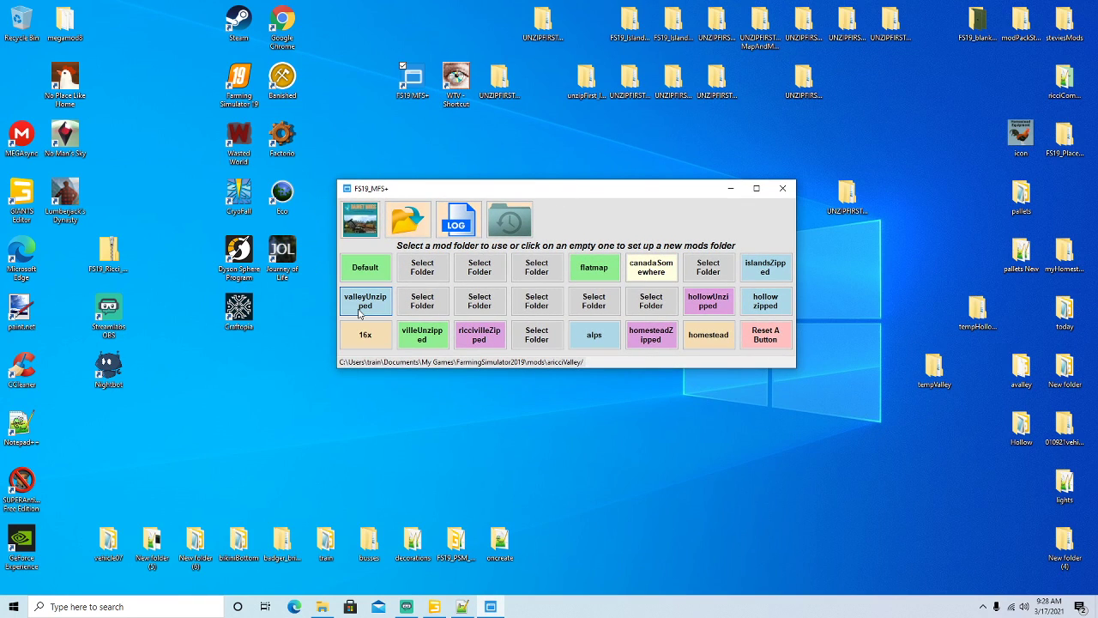
Launch Farming Simulator 19, start a New farmer career on Ricci_Valley in Savegame 8 and dismiss the introductory message.
right_click(240, 83)
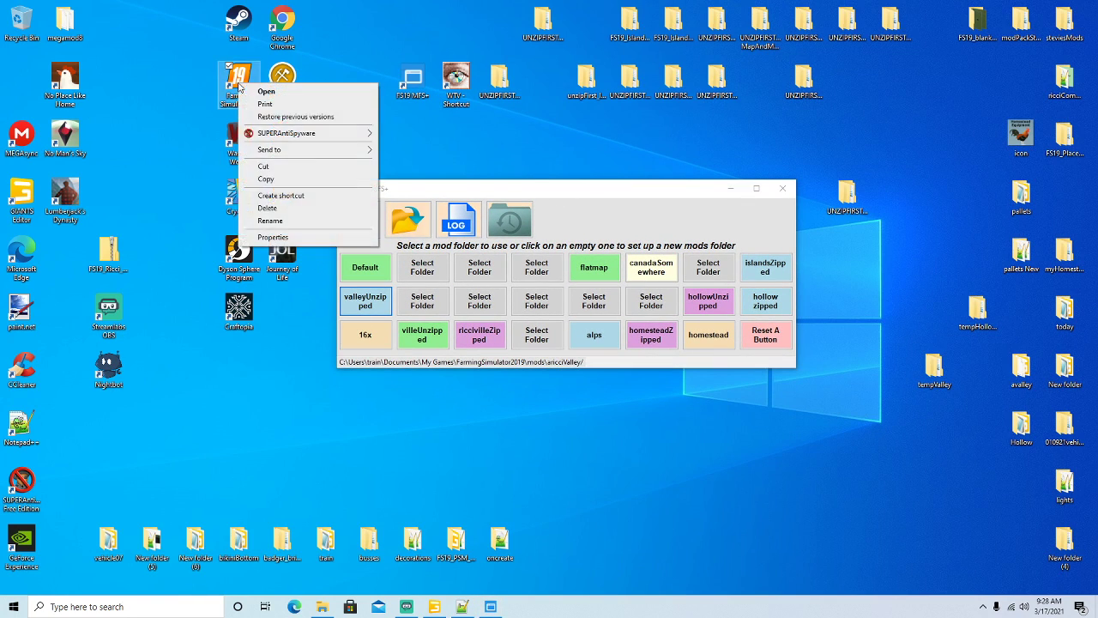
left_click(261, 92)
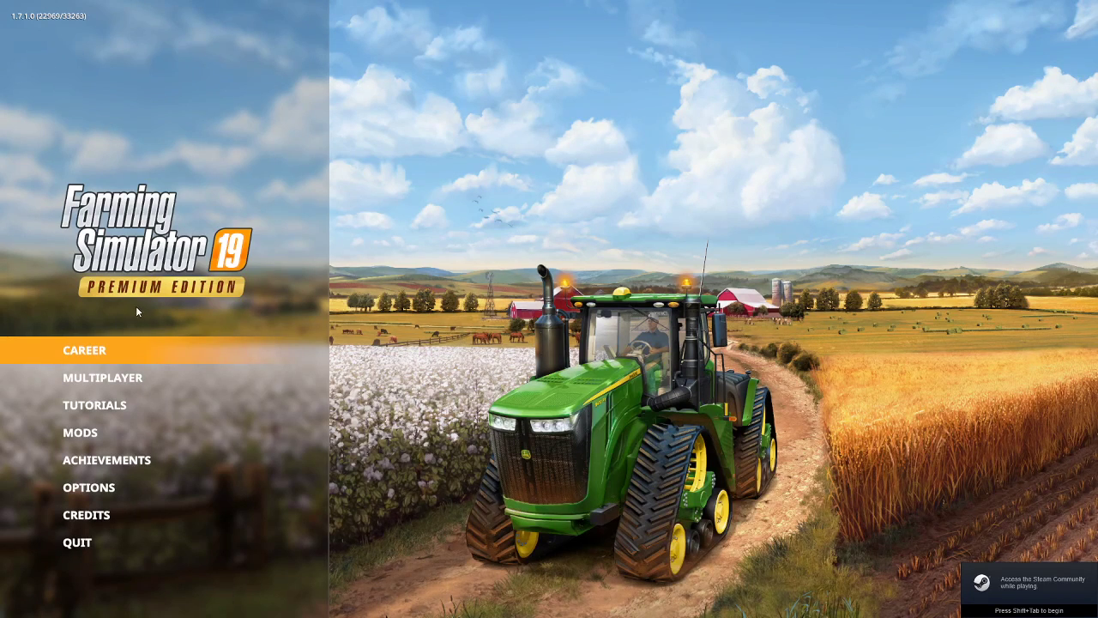
left_click(111, 345)
scroll(507, 309, "down", 7)
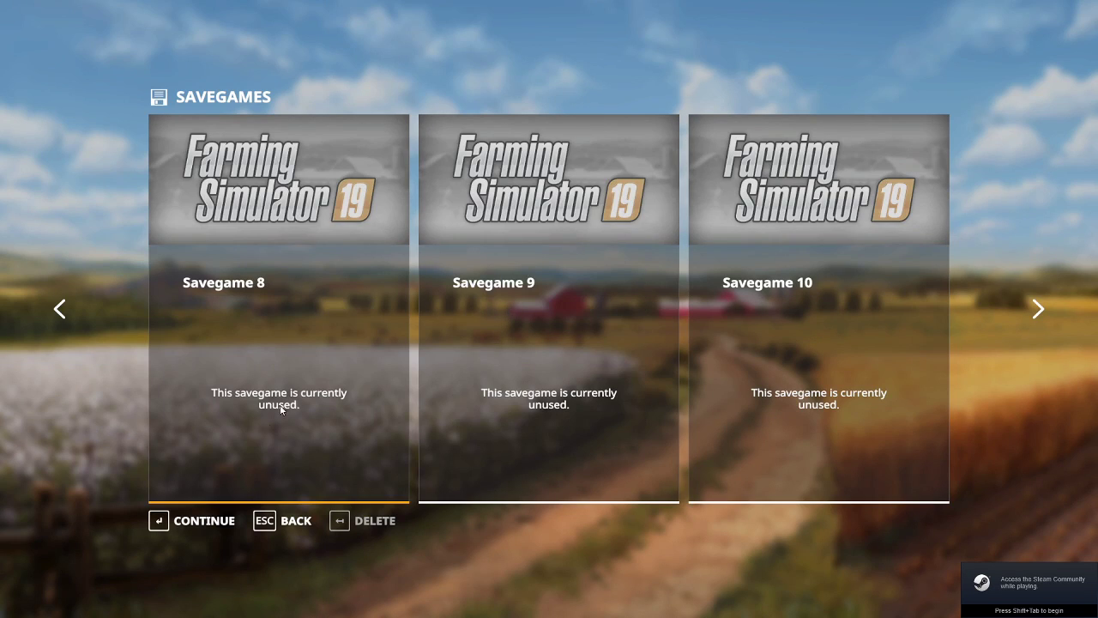
left_click(210, 521)
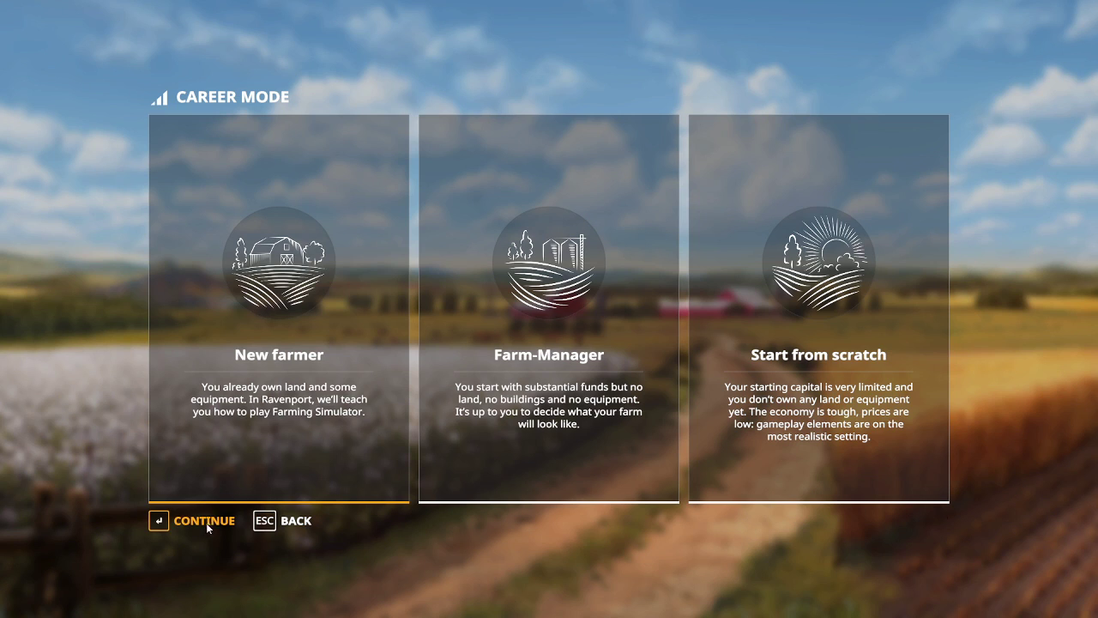
left_click(206, 522)
left_click(206, 520)
left_click(212, 523)
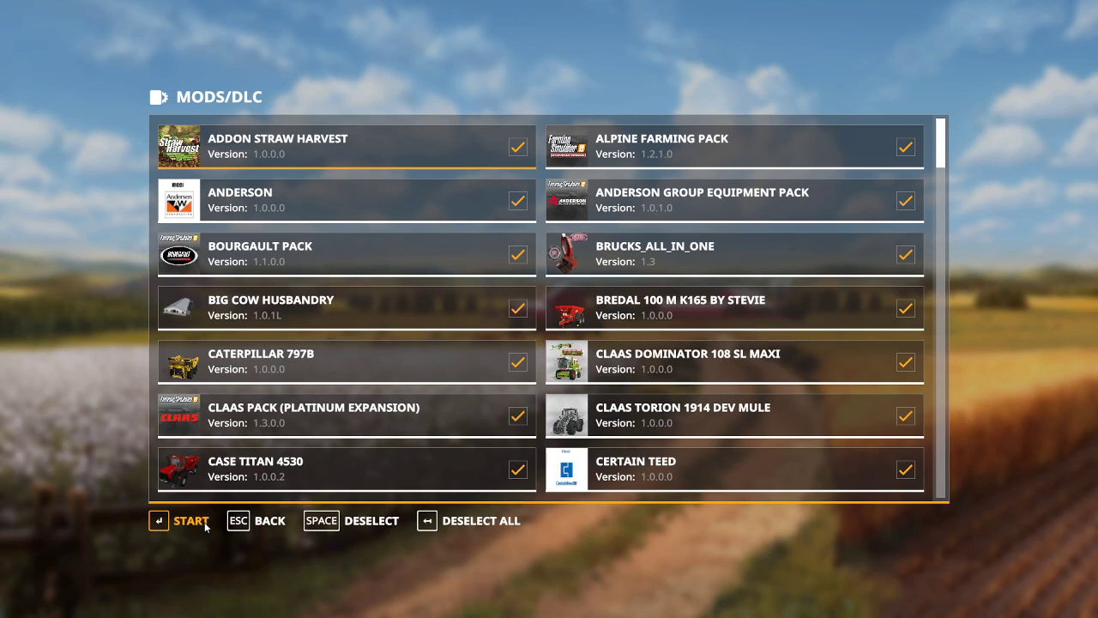
left_click(205, 522)
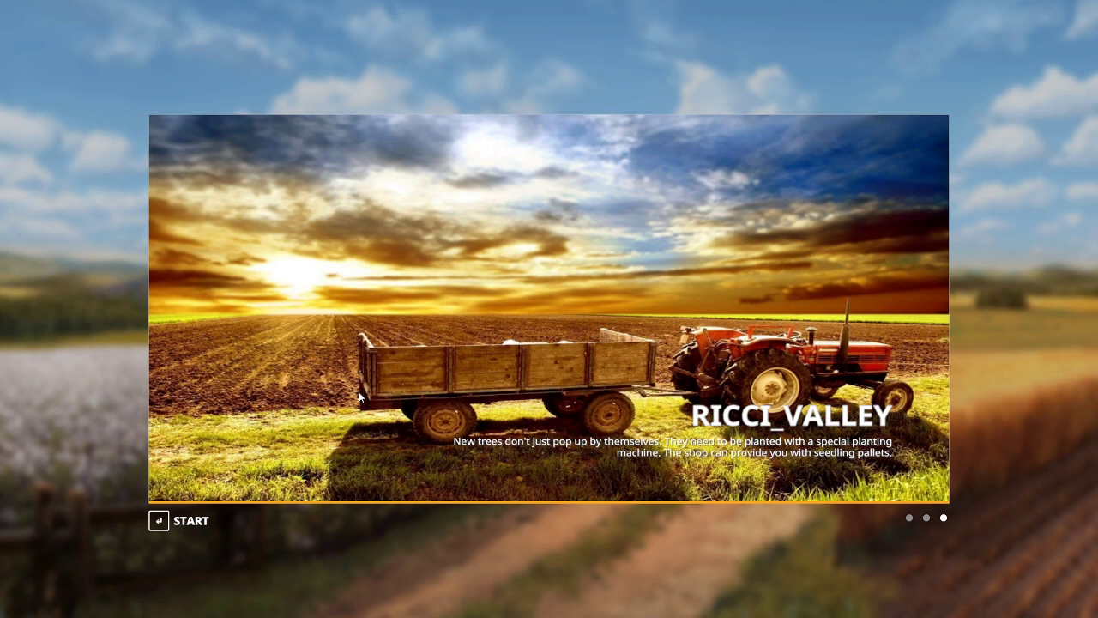
left_click(190, 521)
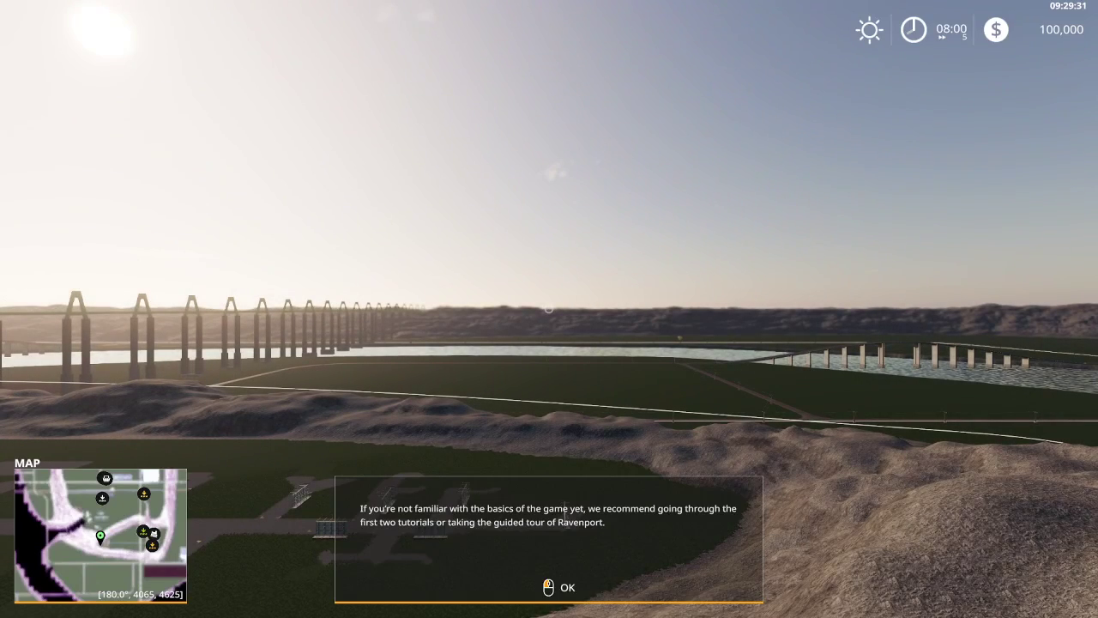
left_click(549, 309)
key("p")
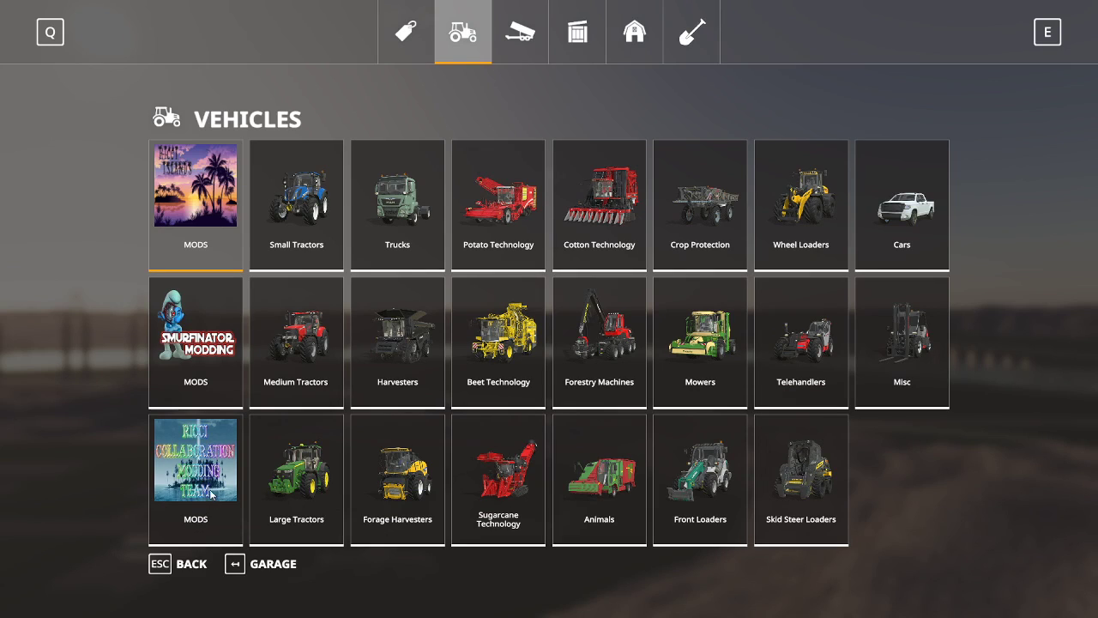
left_click(209, 490)
key("Escape")
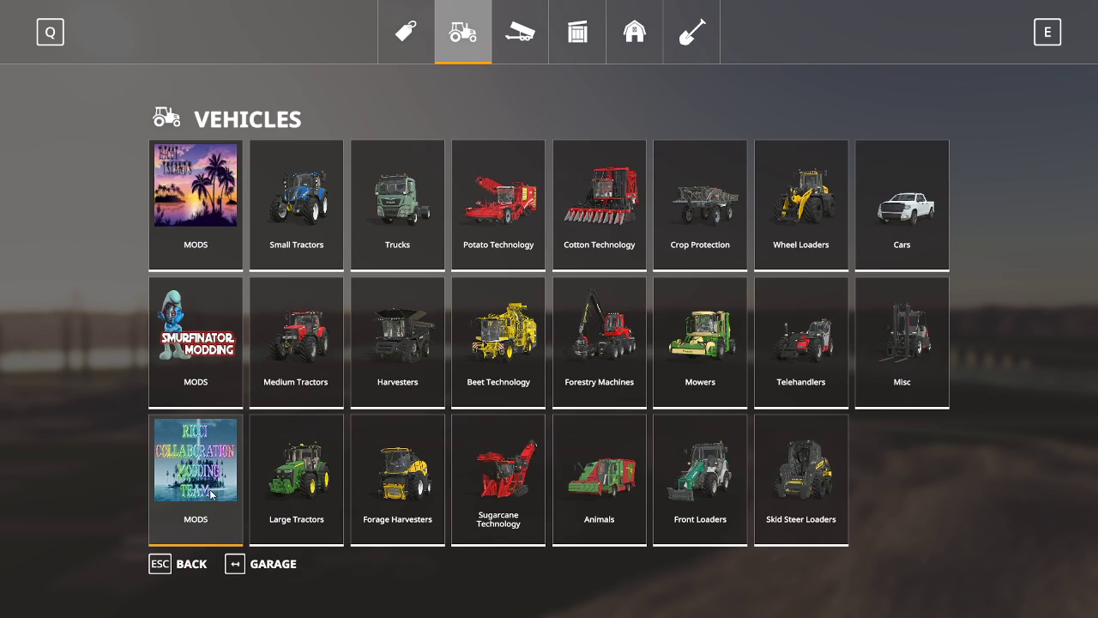
key("Escape")
Add 20000000 to the farm's money through Easy Development Commands.
key("ctrl+d")
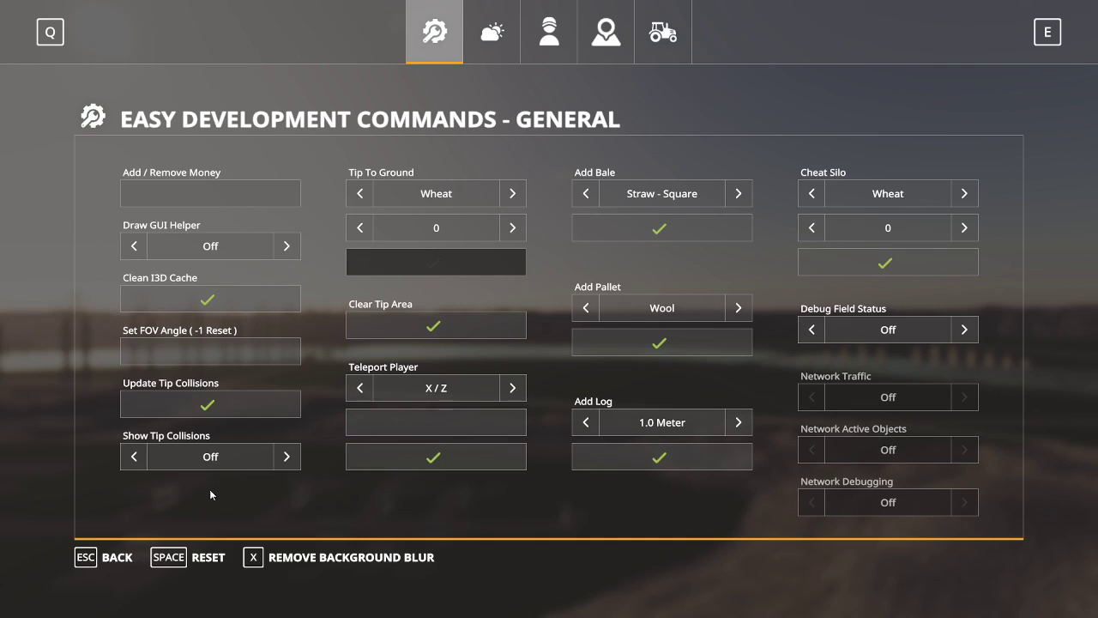
left_click(239, 201)
type("20000000")
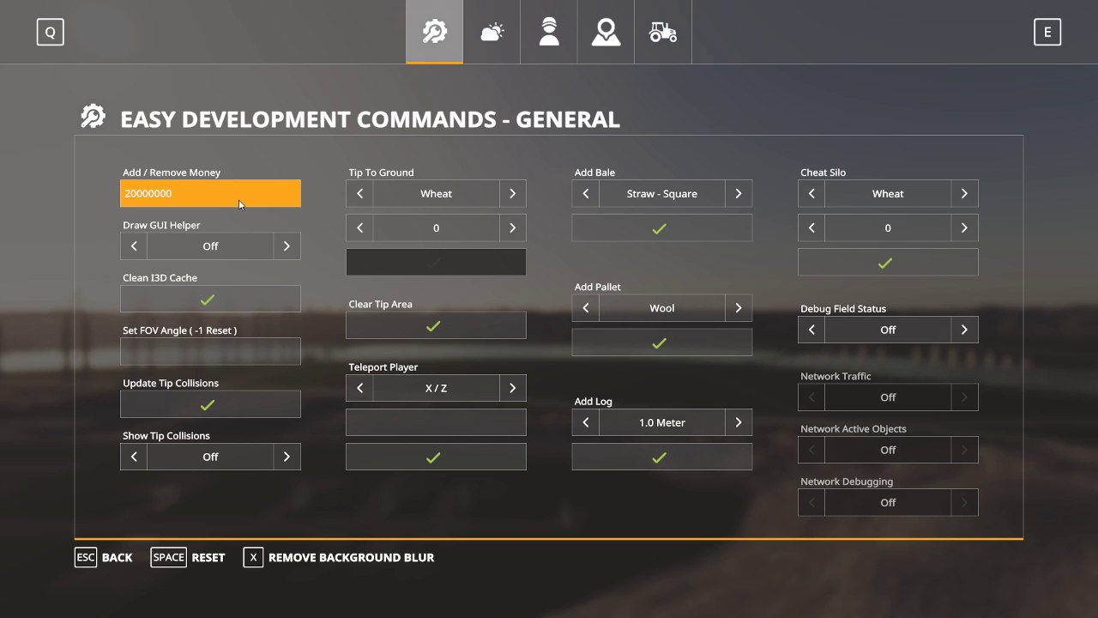
key("Return")
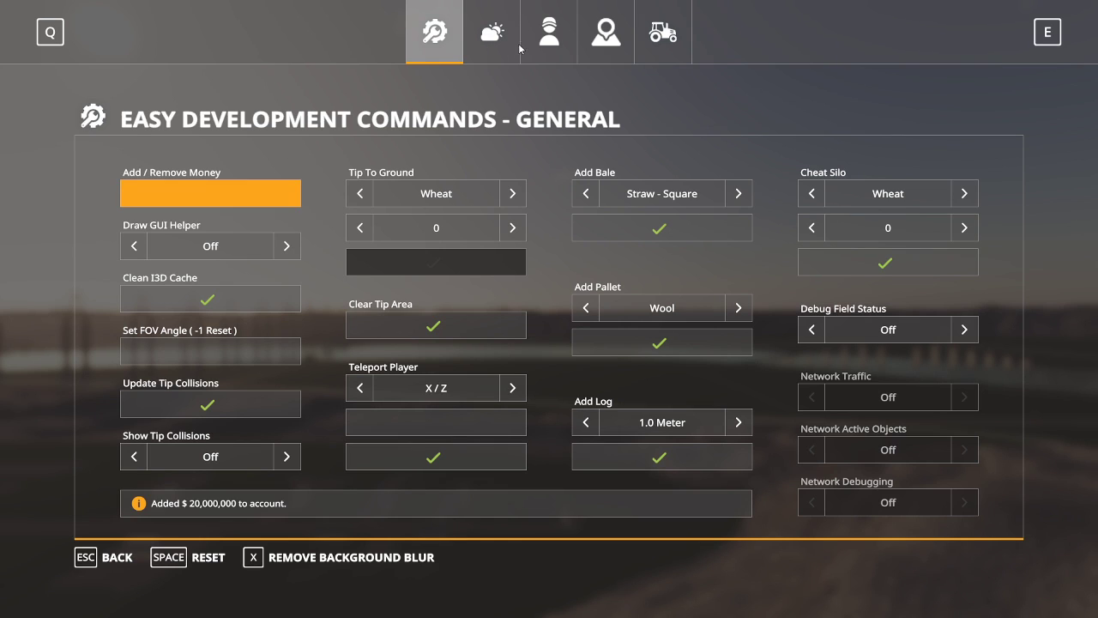
Turn on the Speed Multiplier State in the player development commands and return to the game.
left_click(549, 32)
left_click(738, 247)
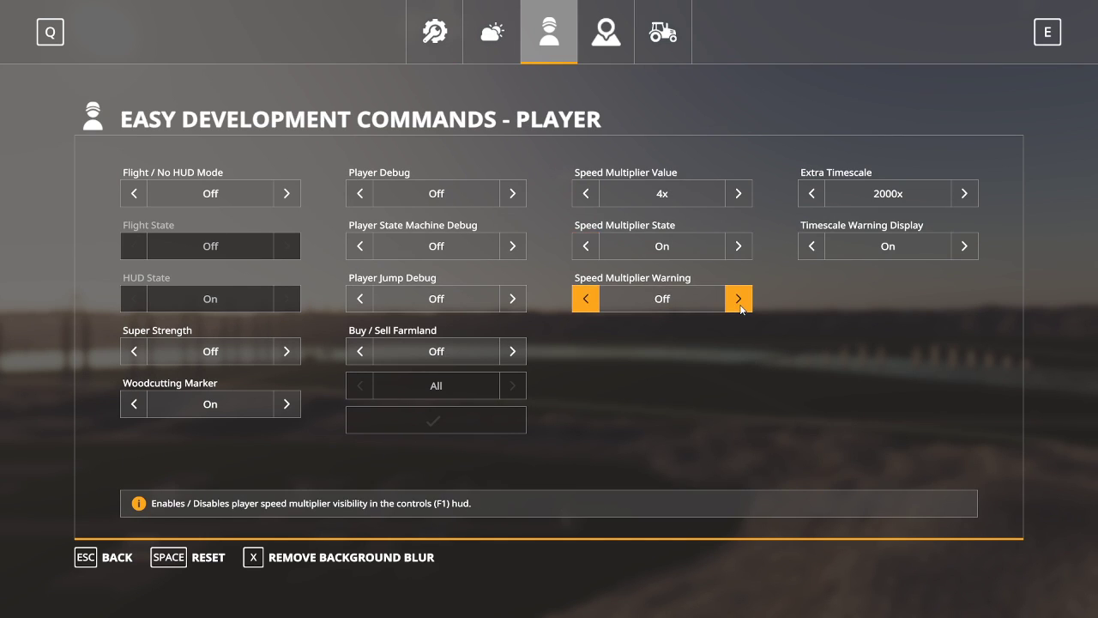
key("Escape")
Buy the Kenworth K100 Daycab from the Ricci Collaboration Modding Team category of the vehicle shop.
key("p")
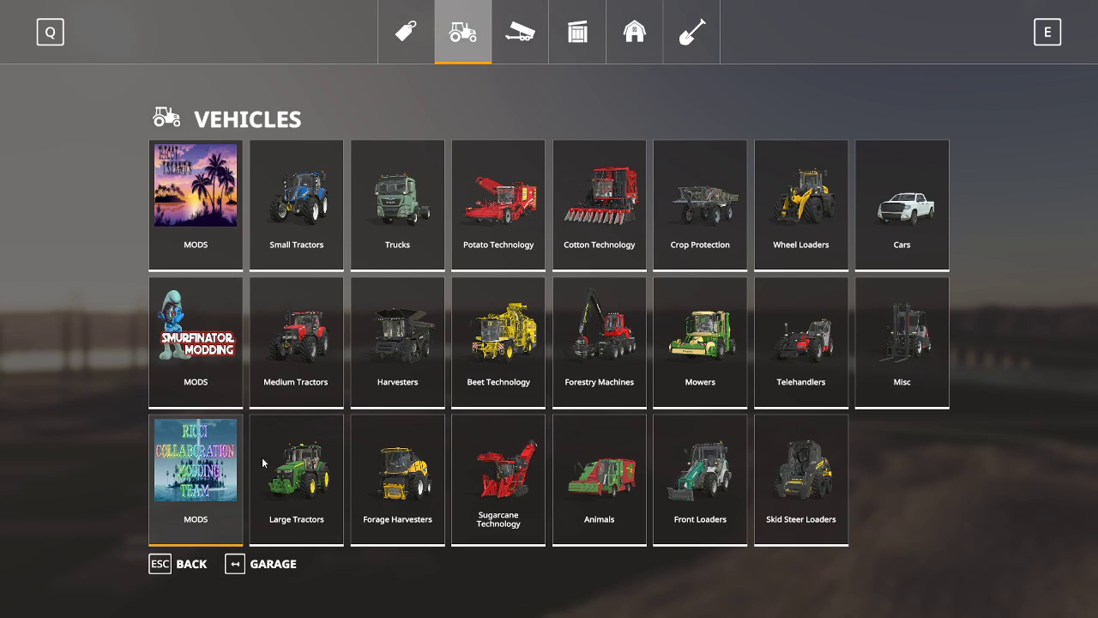
left_click(216, 469)
scroll(407, 289, "down", 17)
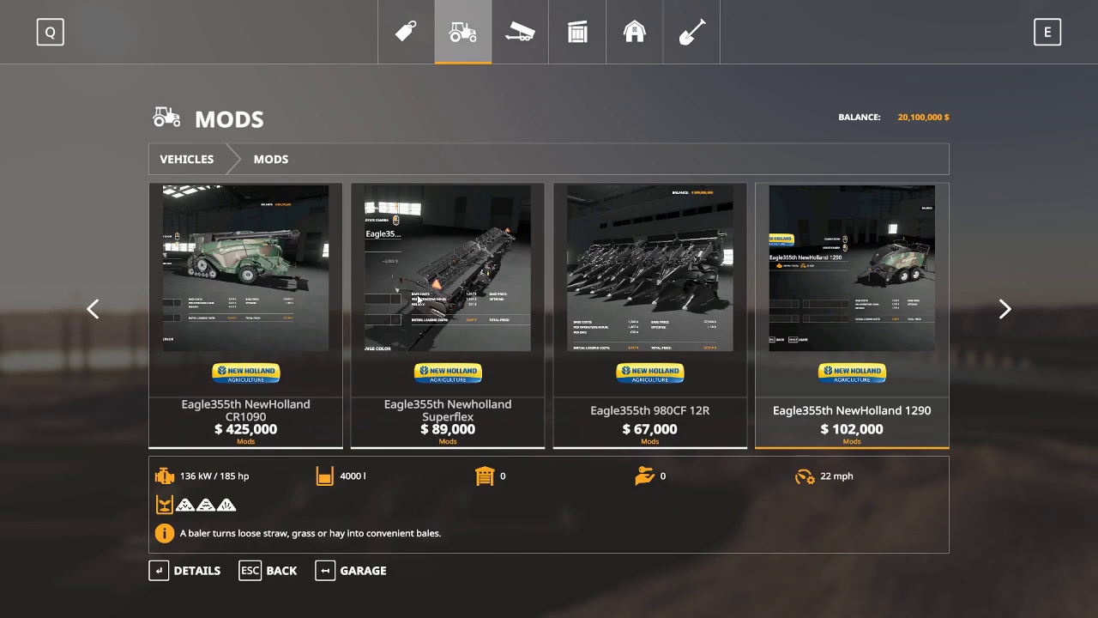
scroll(418, 299, "down", 14)
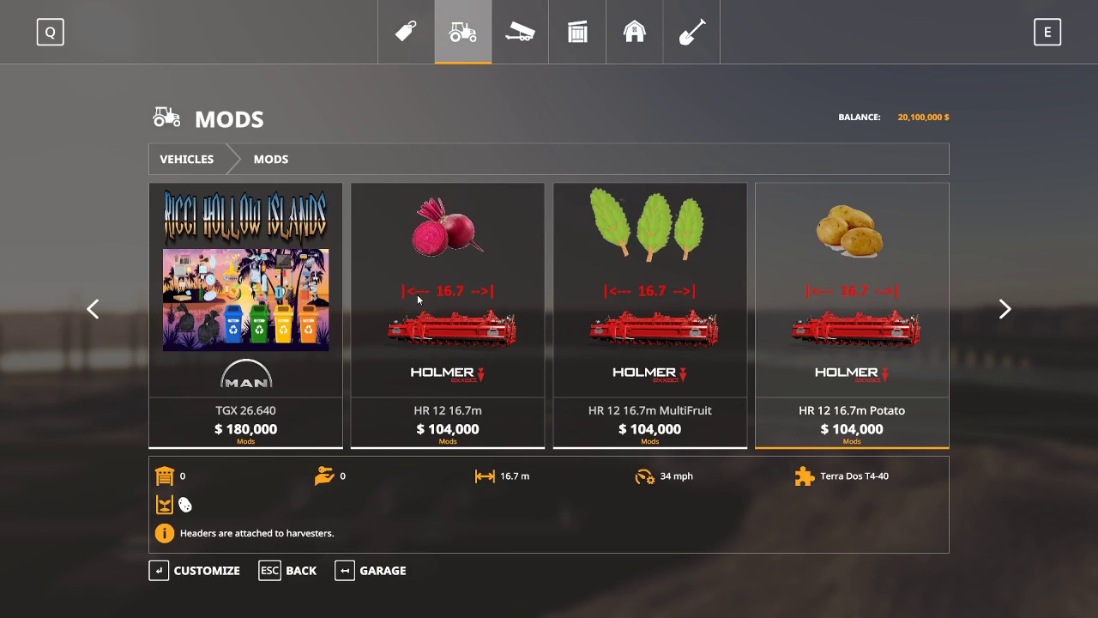
scroll(418, 299, "down", 6)
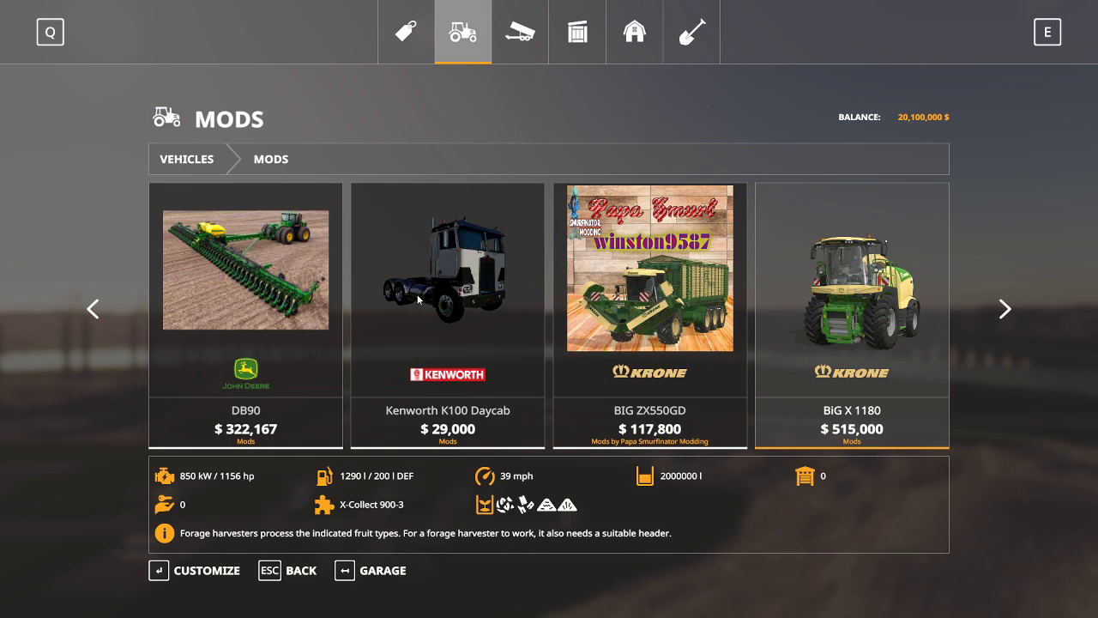
scroll(385, 321, "up", 6)
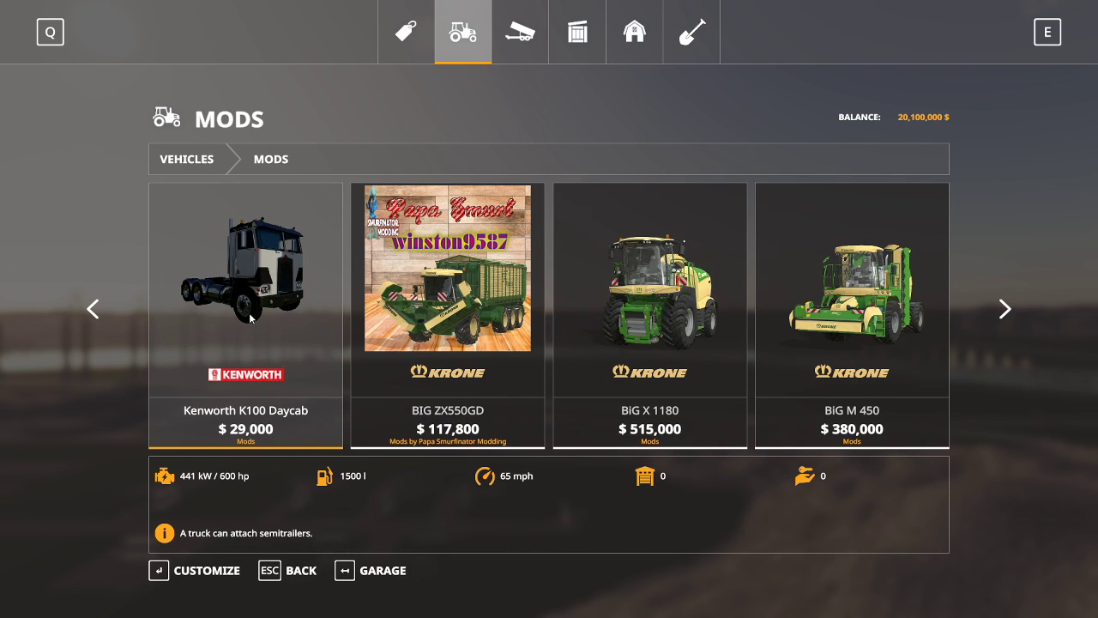
left_click(246, 292)
key("Return")
left_click(399, 394)
left_click(392, 393)
key("Escape")
Buy the Strautmann Slide on Tipper 5 from the same mods category and leave the shop.
scroll(431, 345, "down", 15)
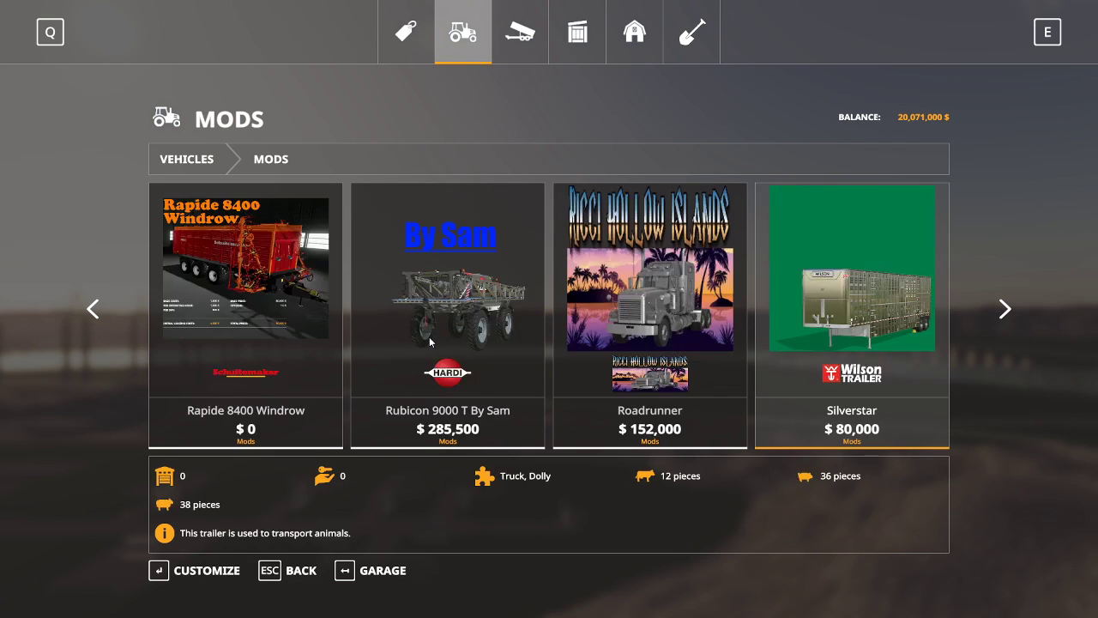
scroll(429, 339, "down", 1)
scroll(429, 339, "down", 2)
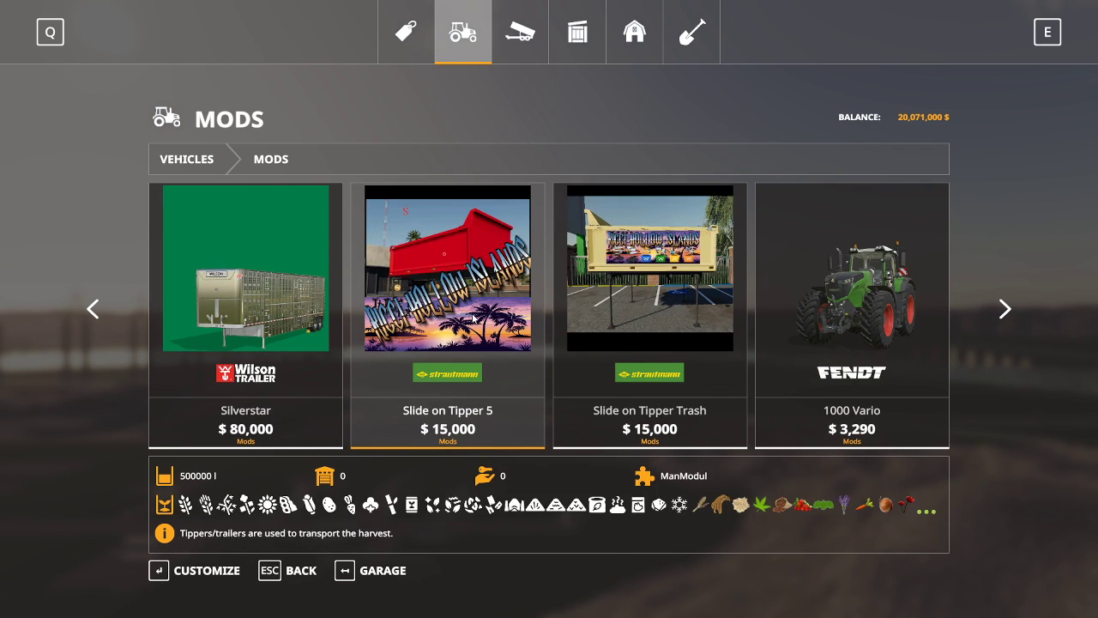
left_click(472, 318)
left_click(175, 572)
left_click(391, 394)
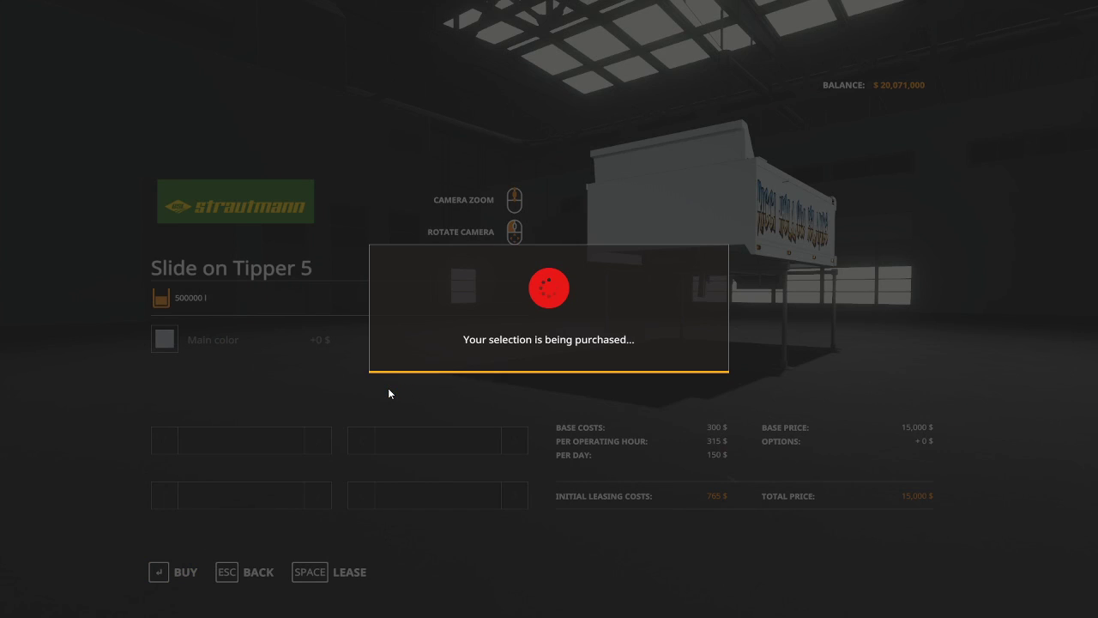
left_click(388, 394)
key("Escape")
key("Escape")
key("Escape")
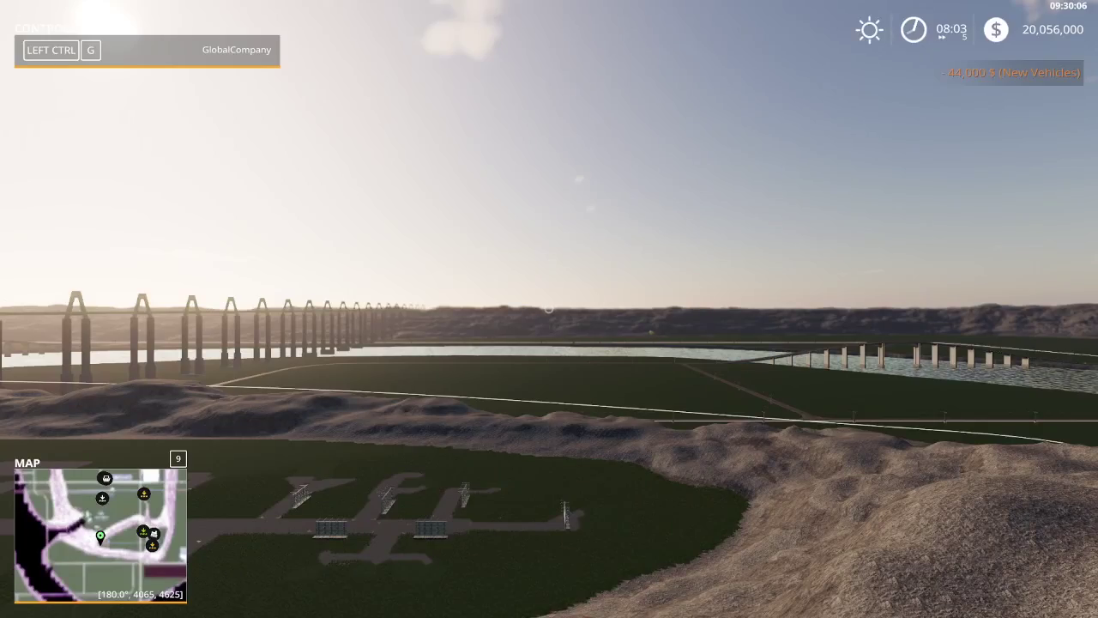
Take over the Kenworth truck at the store, attach the Strautmann slide-on tipper and drive it to the relocated grain silo.
key("Tab")
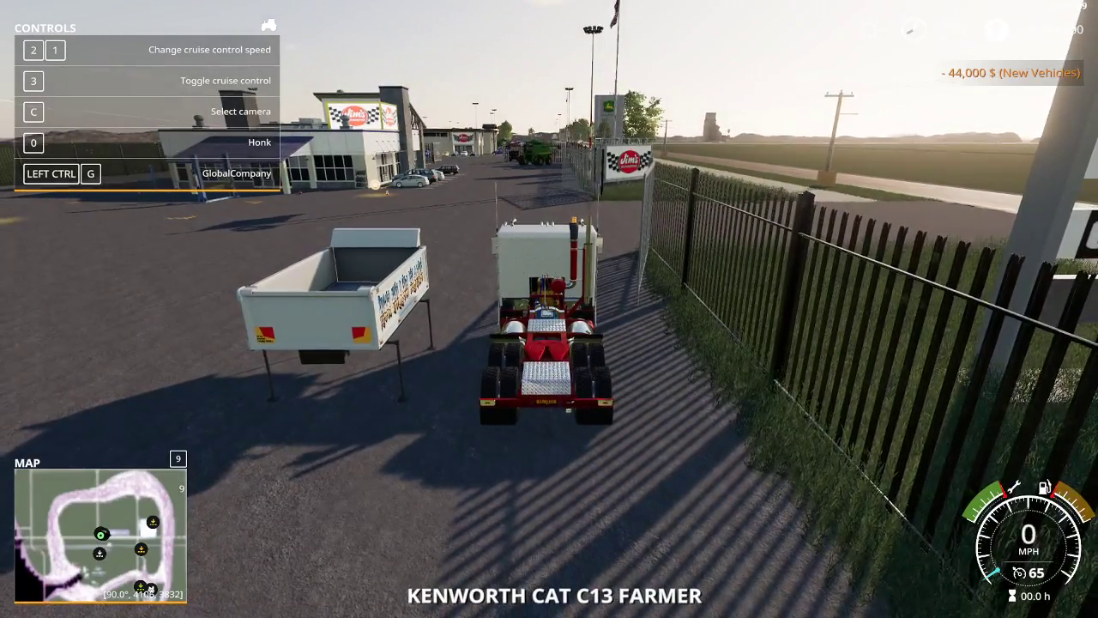
key("w")
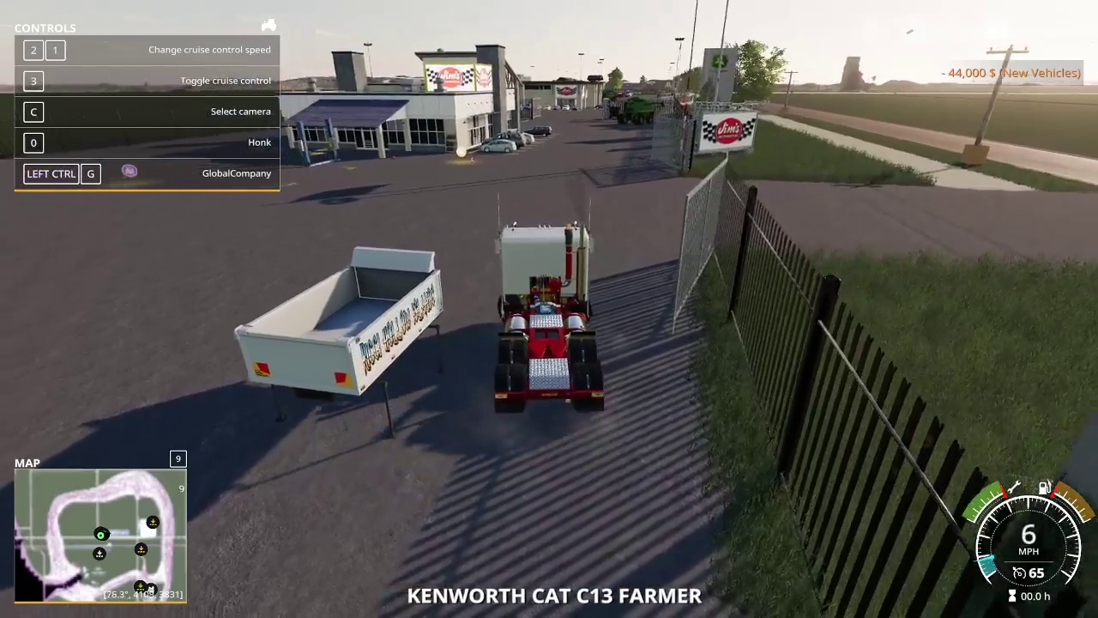
key("w")
scroll(549, 309, "down", 5)
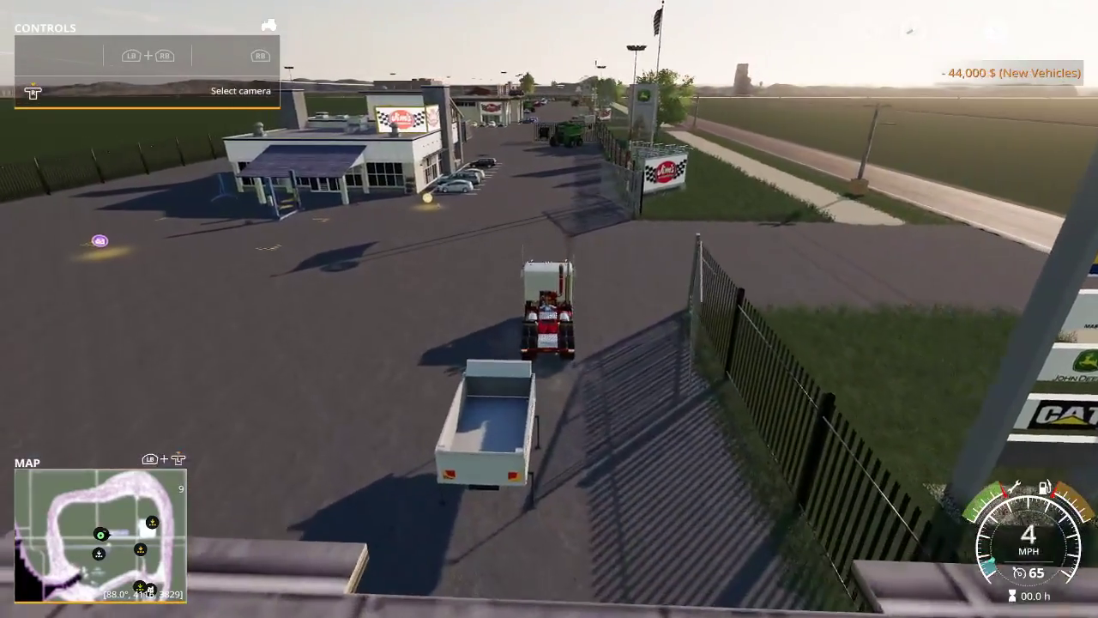
key("w")
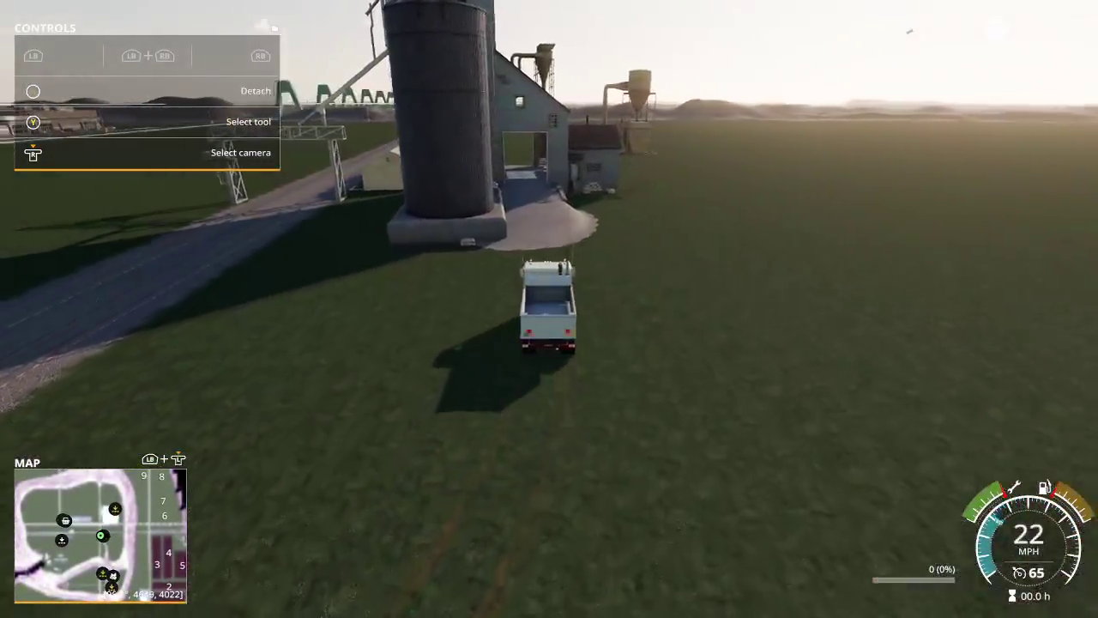
Fill the tipper with WHEAT through the vehicle development commands, drive into the silo building and unload over the grate.
key("ctrl+d")
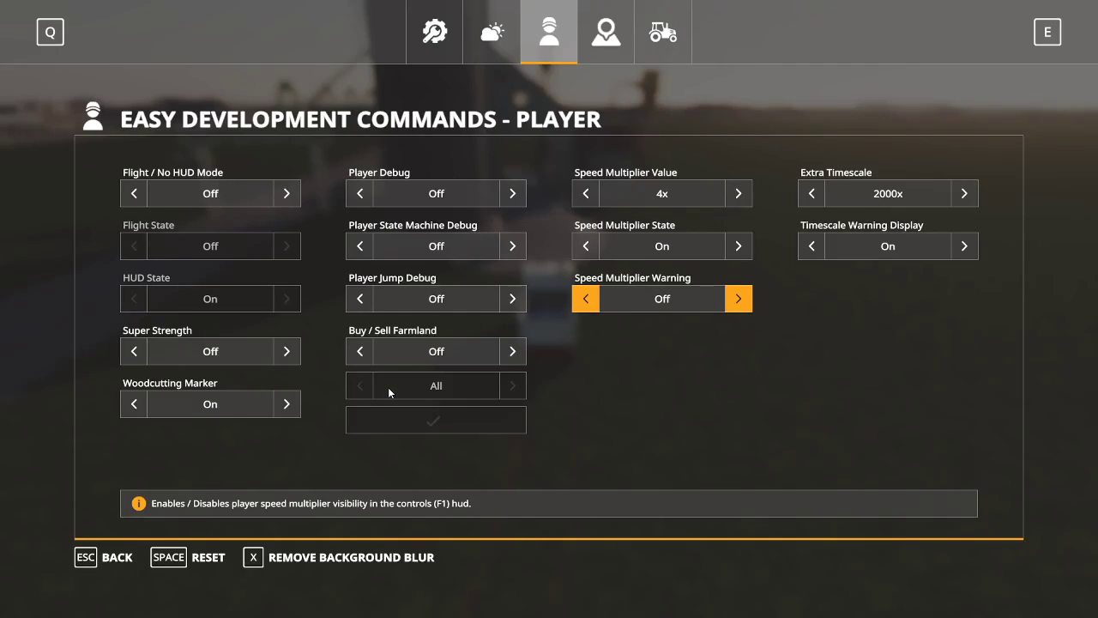
left_click(683, 55)
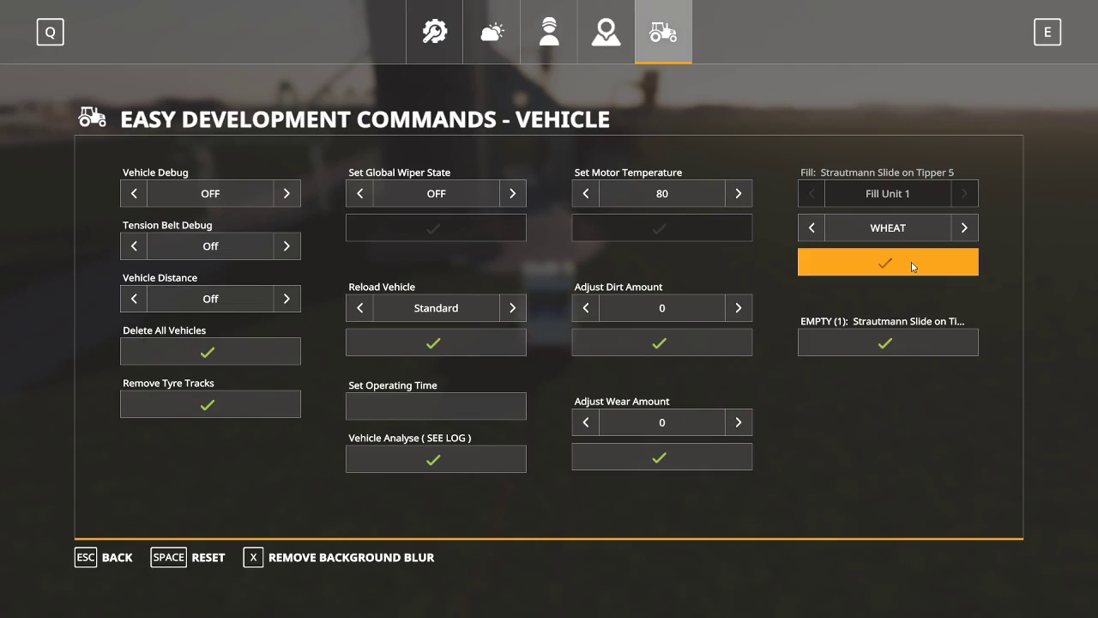
key("Escape")
key("w")
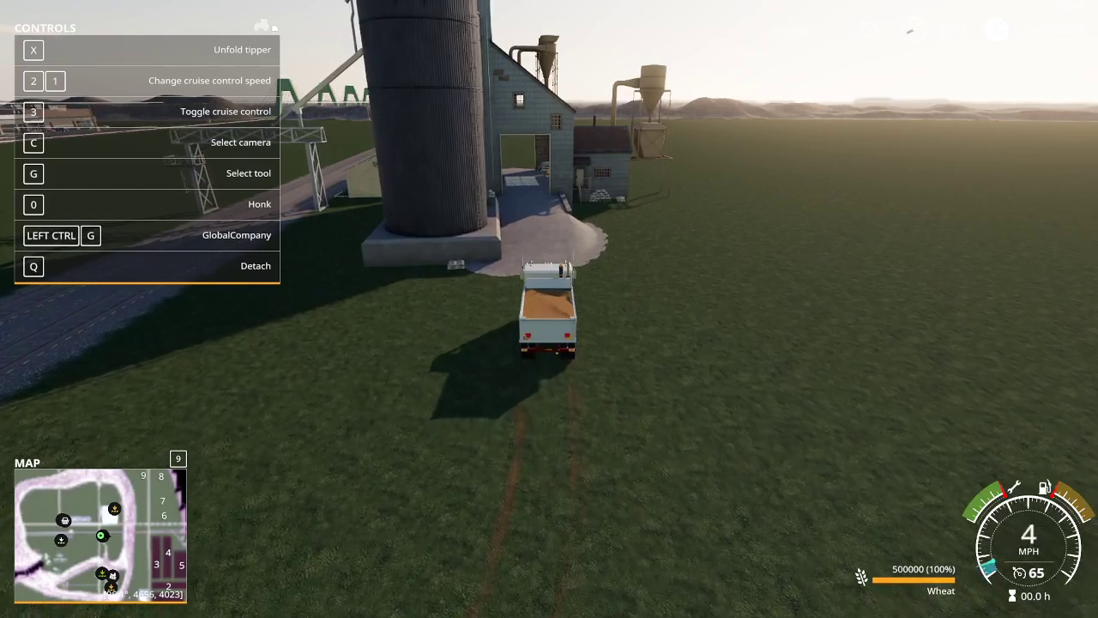
key("w")
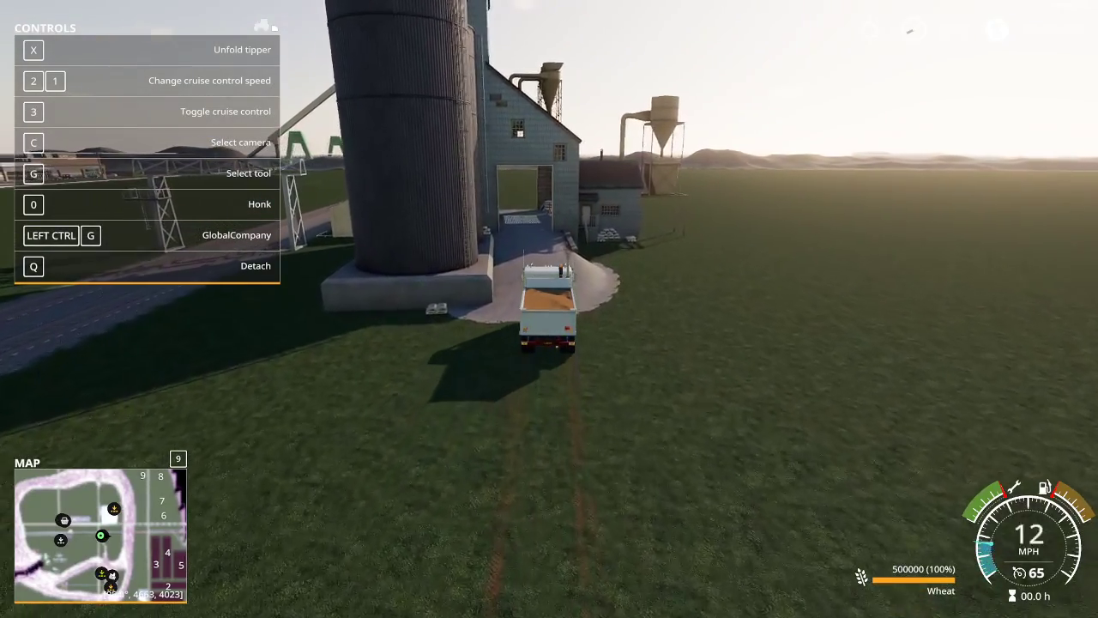
key("w")
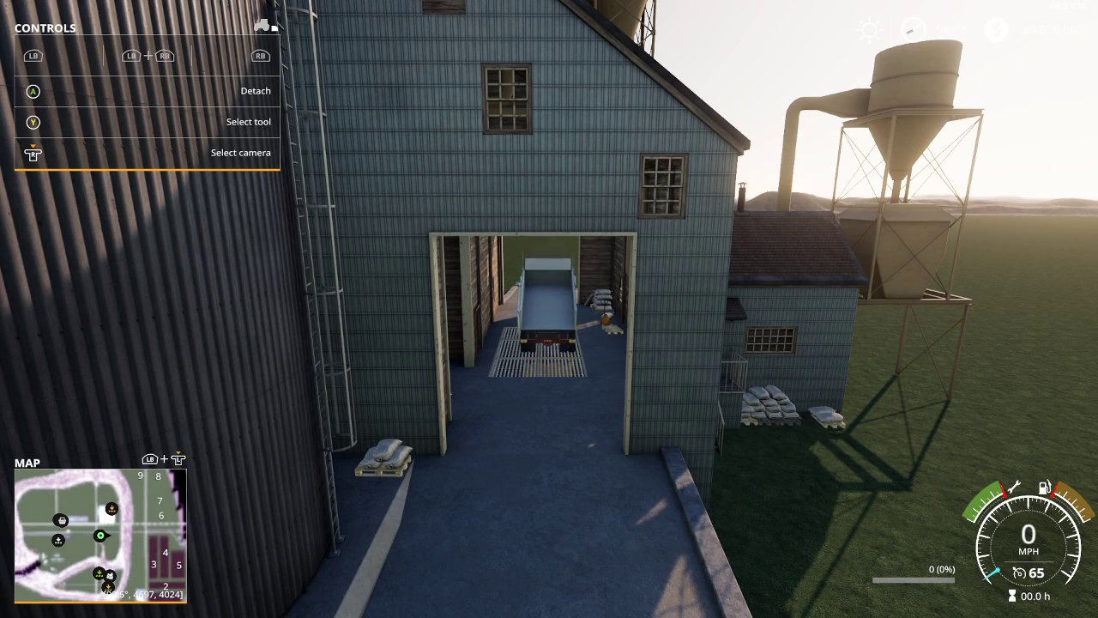
Fill the tipper with BIRDSEED through the vehicle development commands and unload it into the silo.
key("ctrl+e")
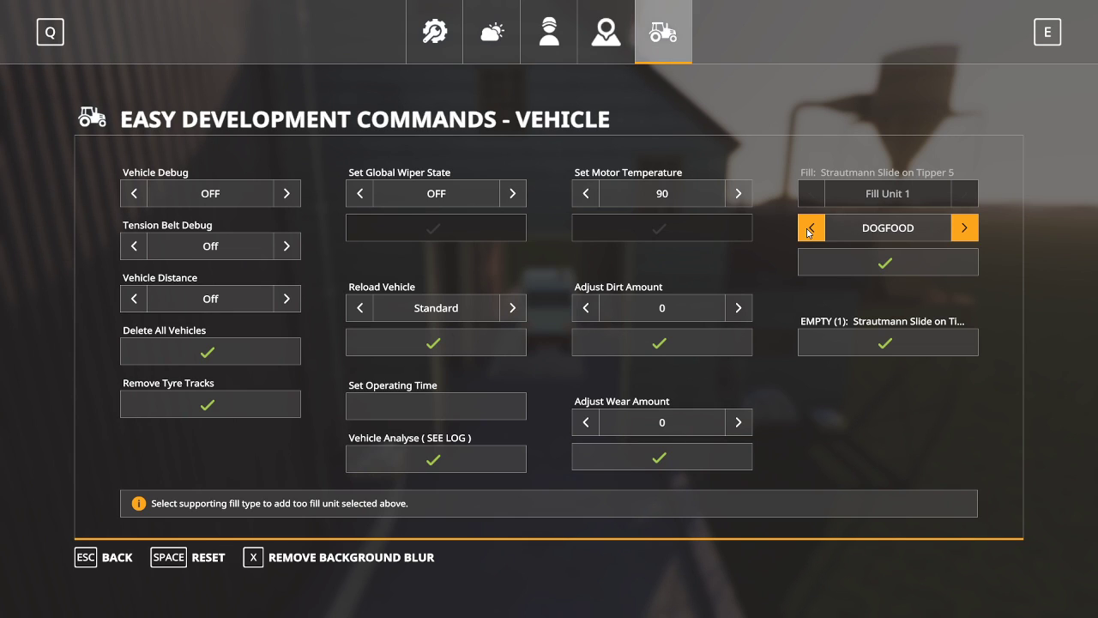
left_click(829, 273)
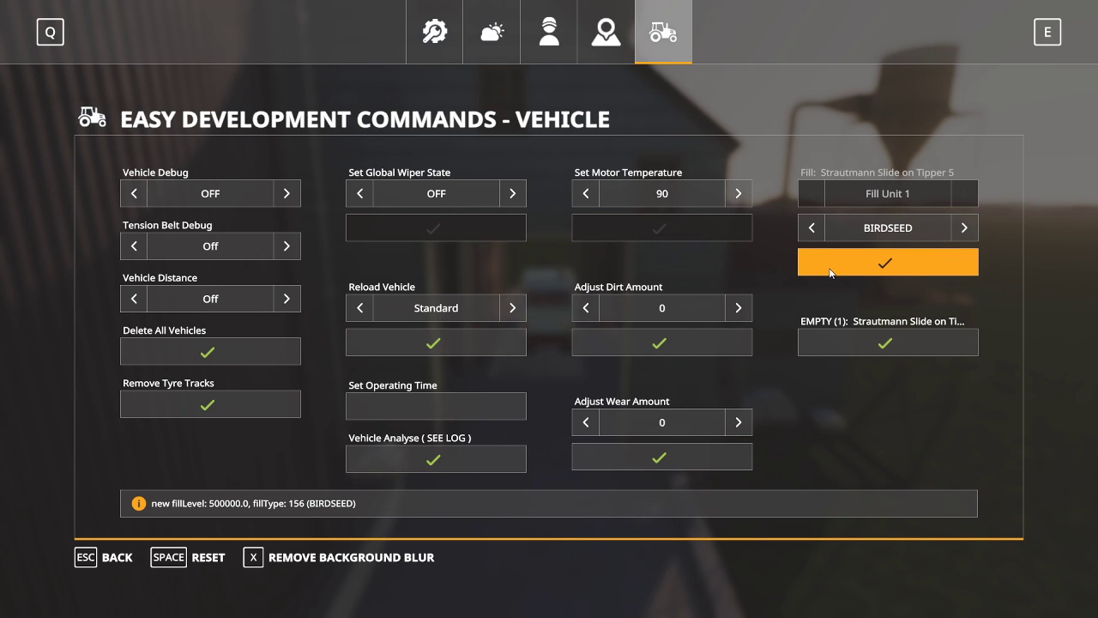
key("Escape")
key("i")
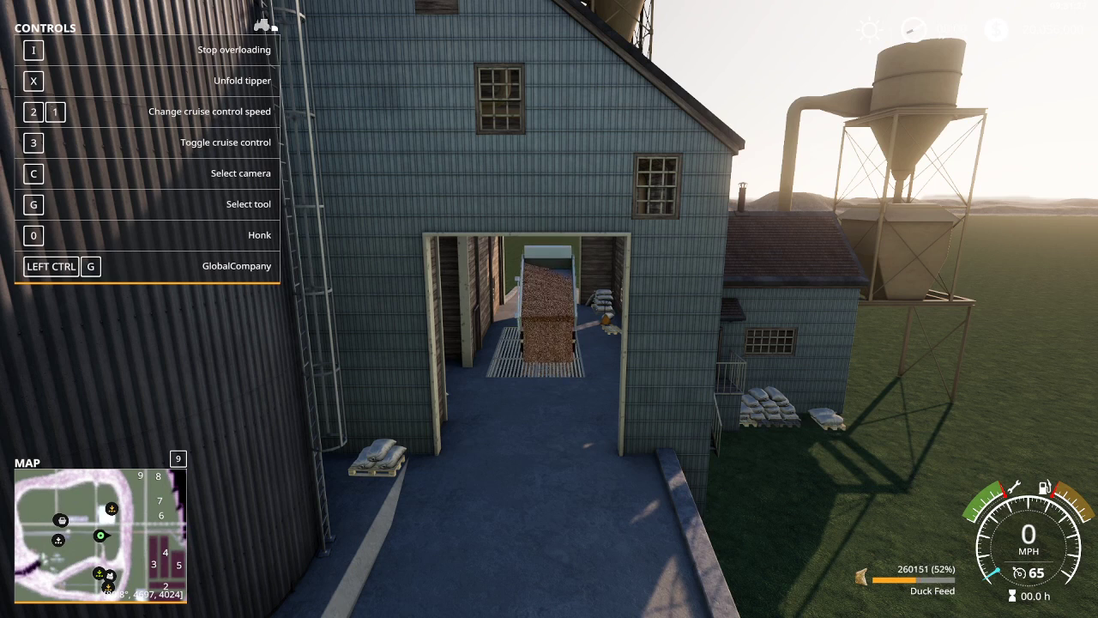
Fill the tipper with STRAWBERRY through the vehicle development commands and return to the game to unload it into the silo.
key("ctrl+e")
left_click(808, 234)
left_click(808, 234)
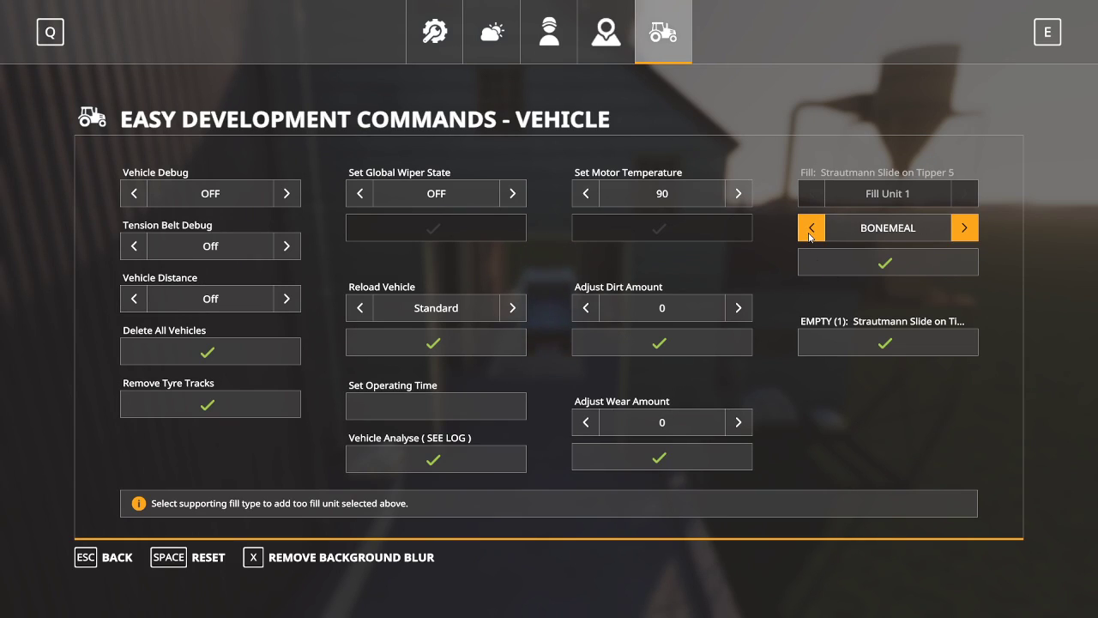
left_click(809, 232)
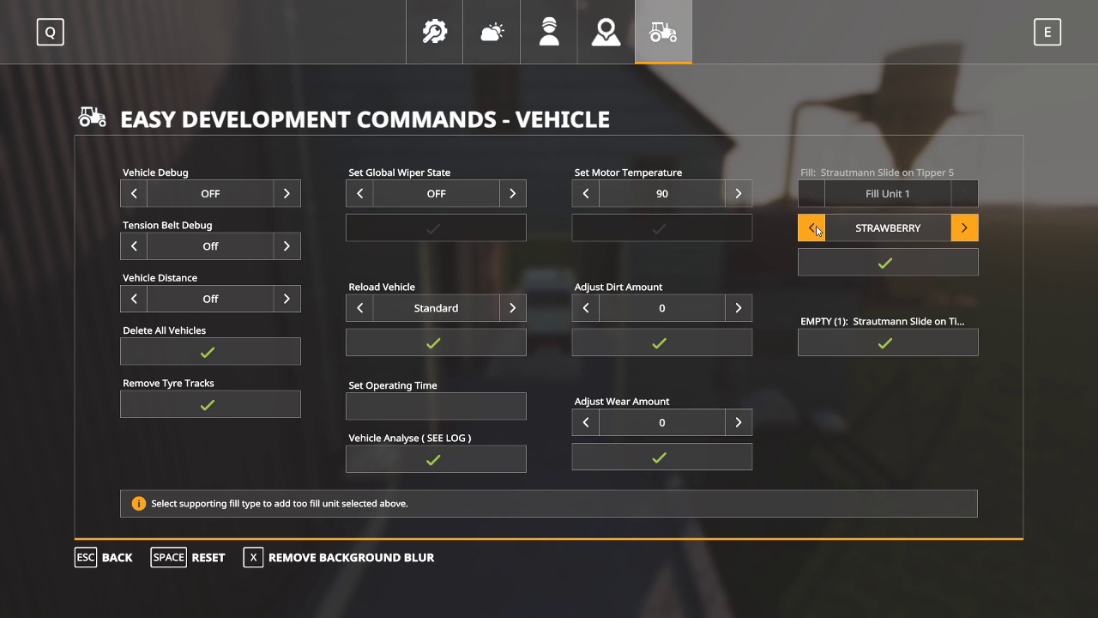
left_click(821, 262)
key("Escape")
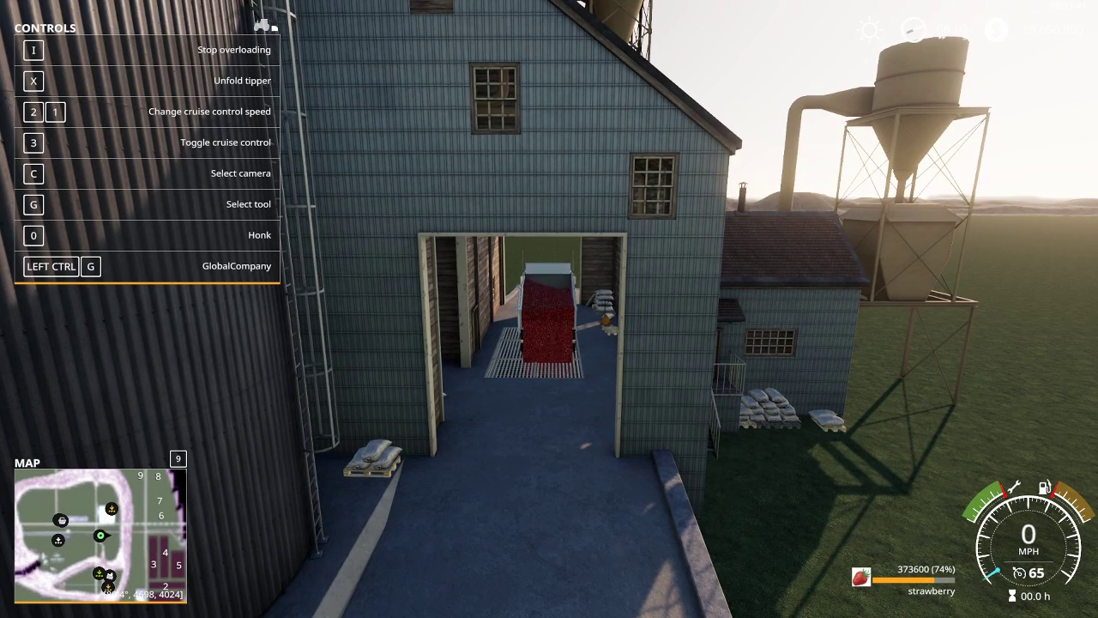
Fill the tipper with COPPER through the vehicle development commands and unload it into the silo.
key("ctrl+e")
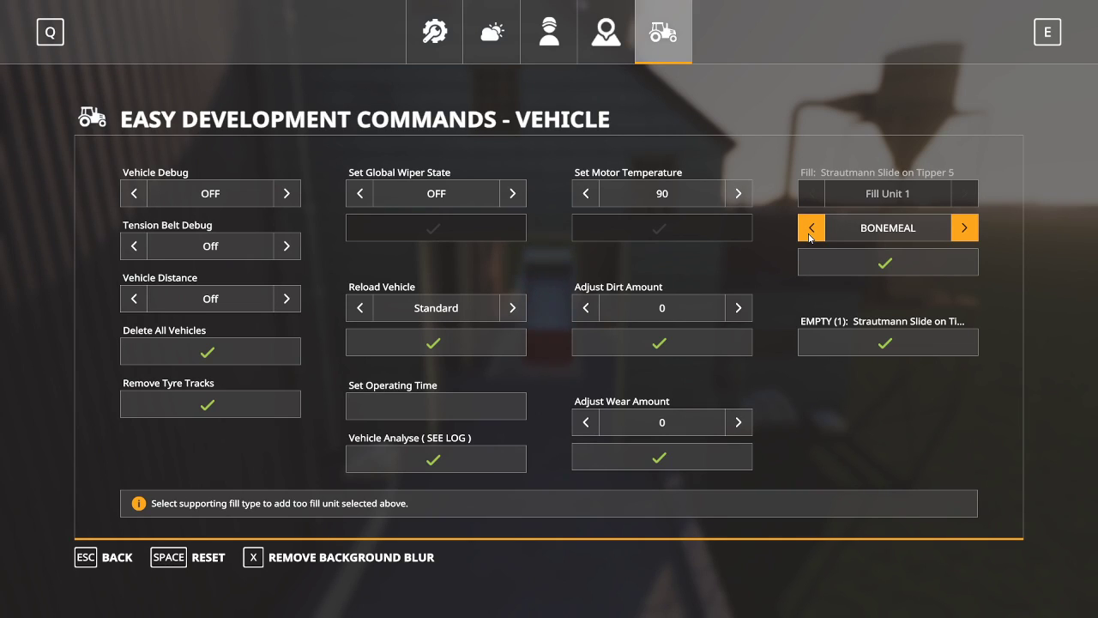
left_click(811, 228)
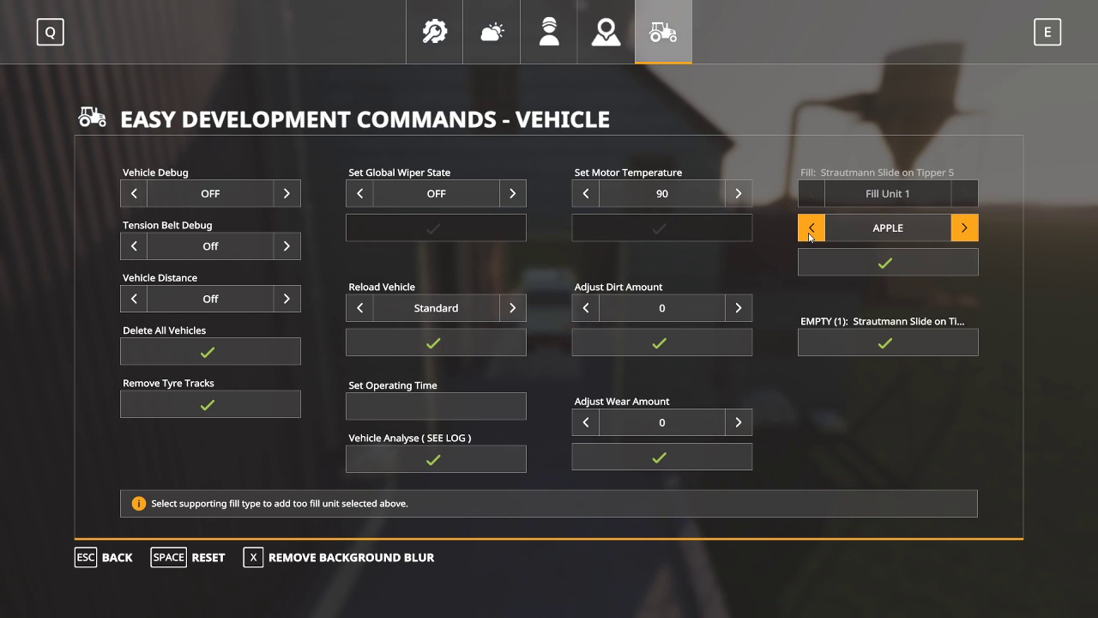
left_click(817, 263)
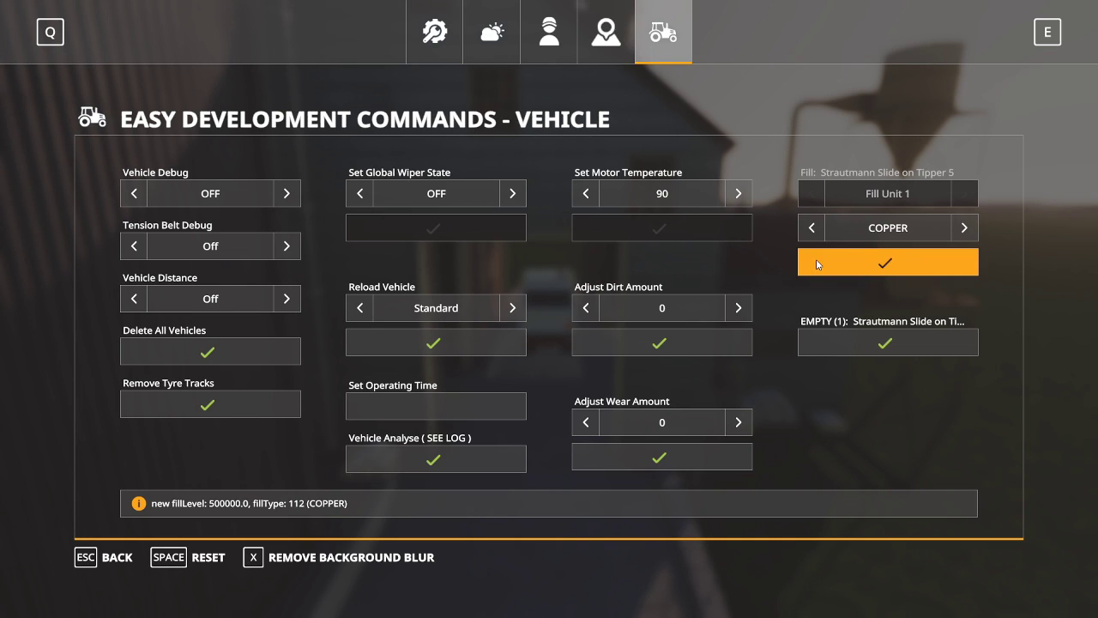
key("Escape")
key("i")
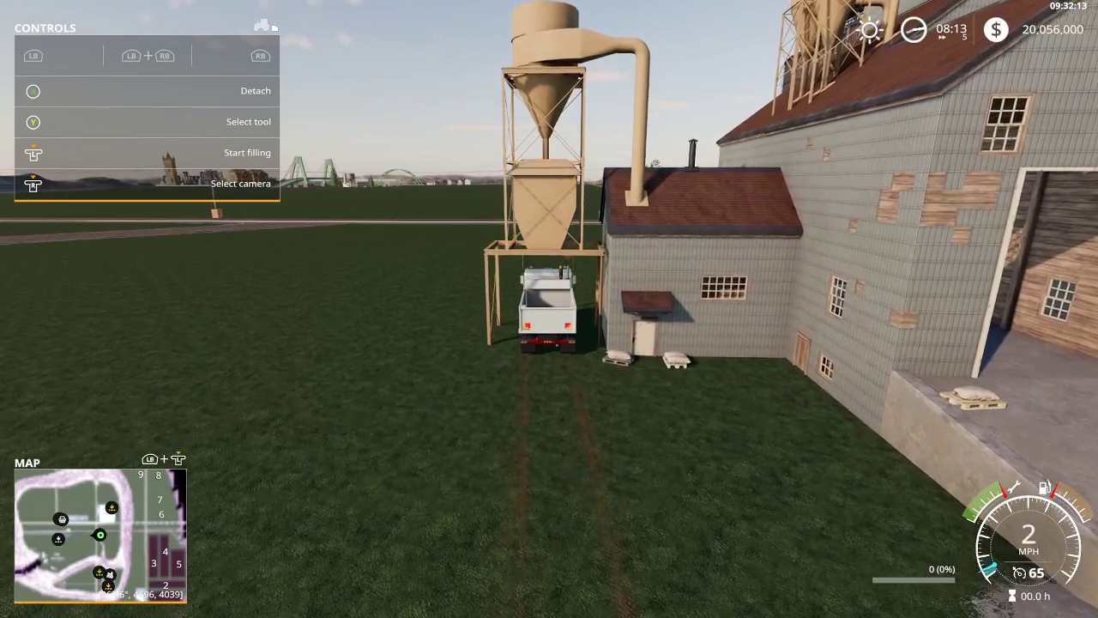
Load Duck Feed from the Central Station silo into the tipper under the loading spout.
key("r")
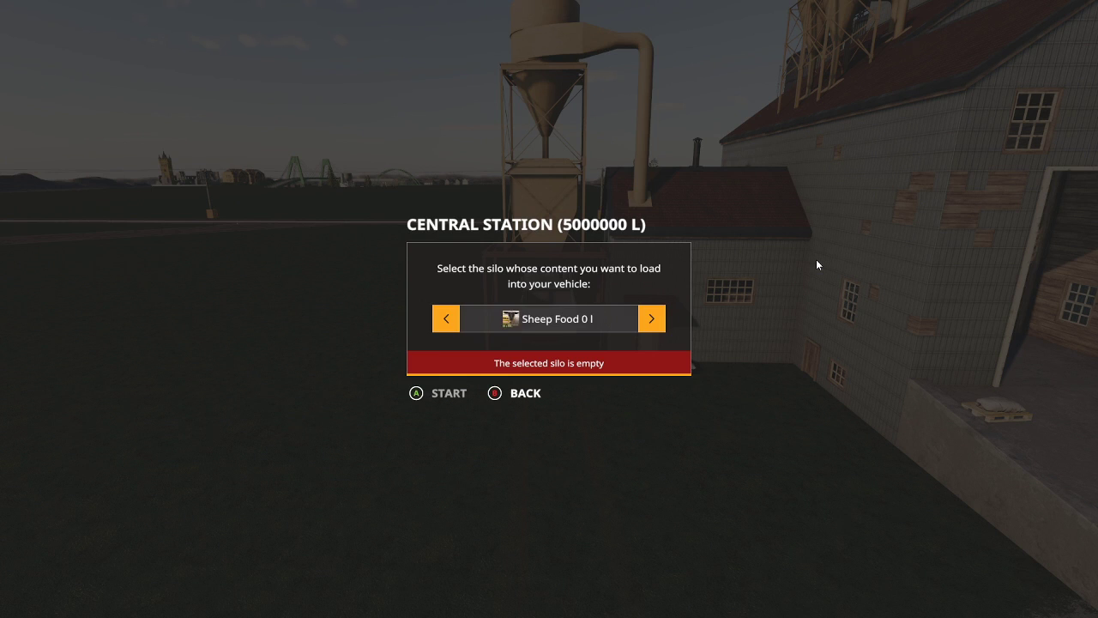
key("Right")
key("Right")
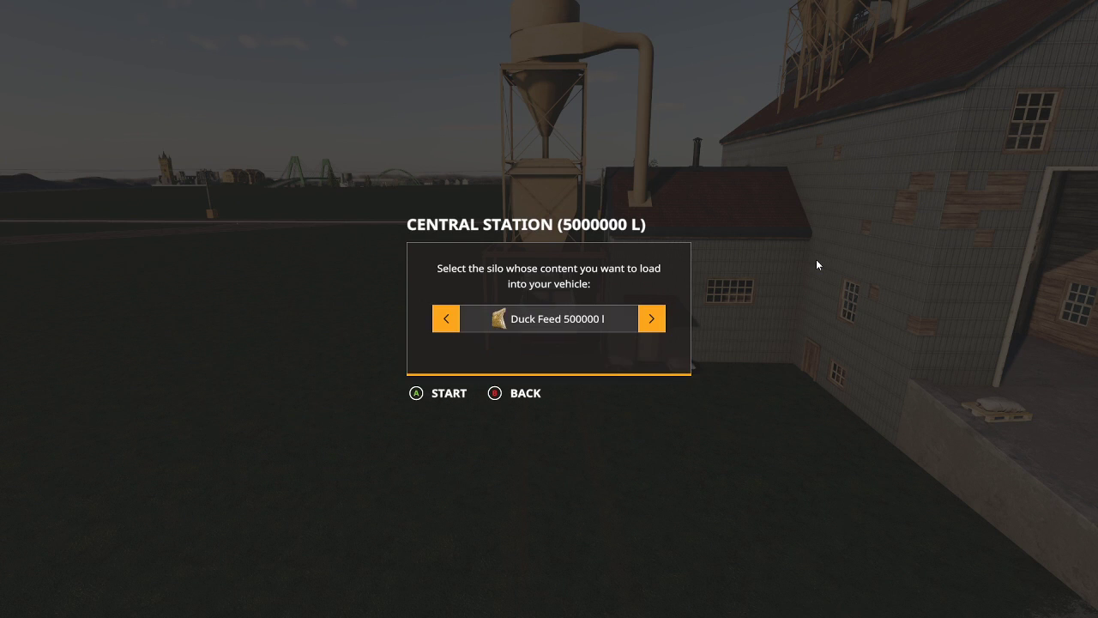
key("Left")
key("Return")
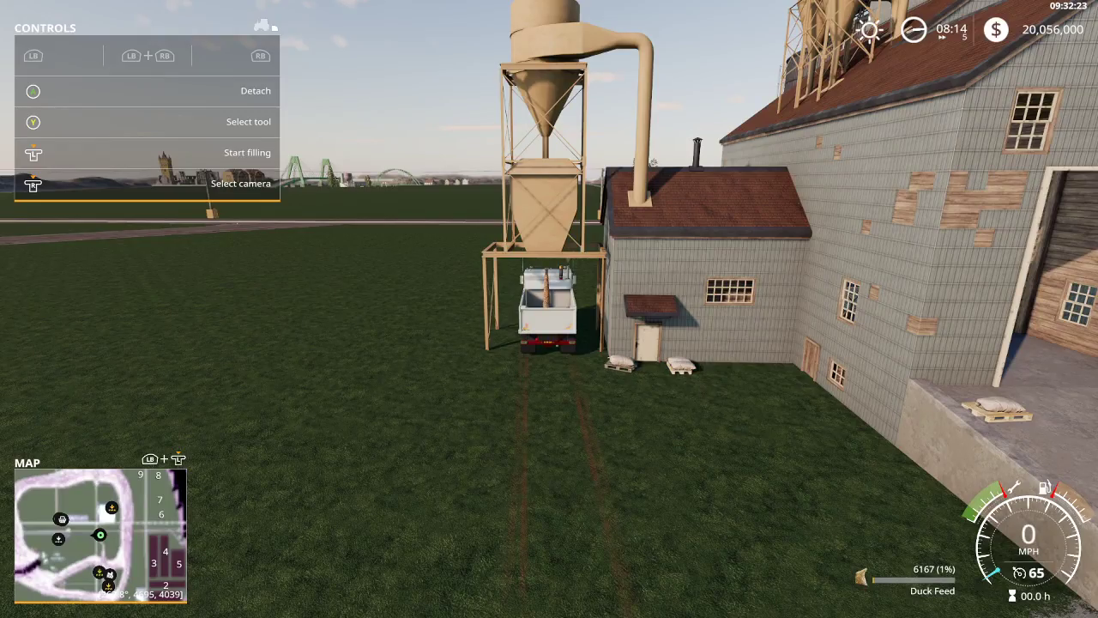
Drive the truck out from under the loading spout and stop it on the grass beside the silo.
key("w")
key("a")
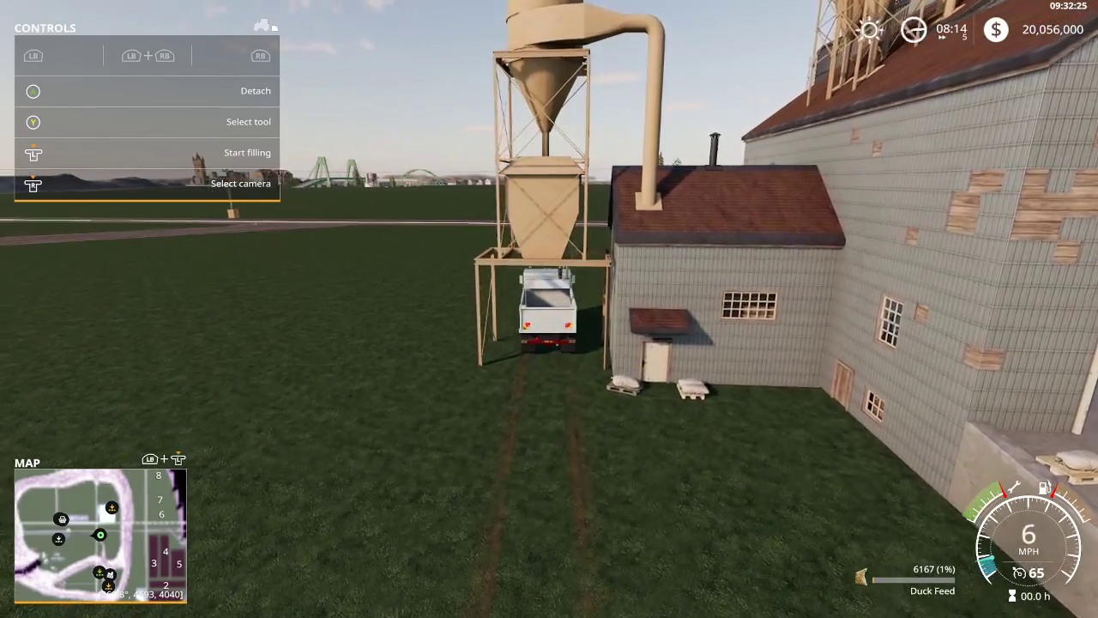
key("w")
key("a")
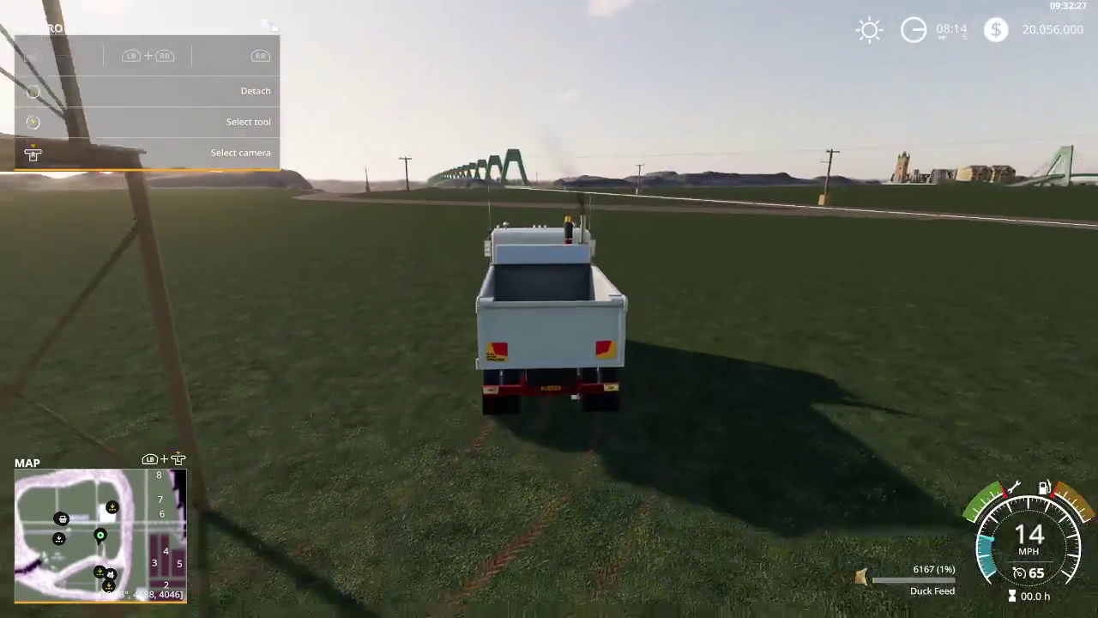
key("w")
key("a")
key("s")
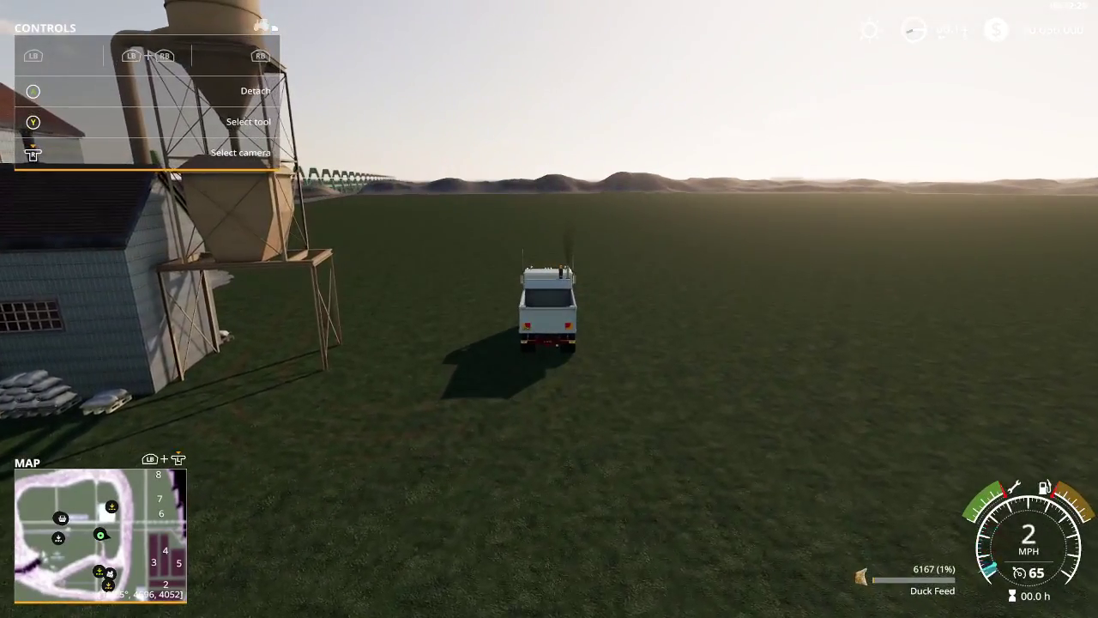
Buy the Roadrunner truck from the Ricci Collaboration Modding Team category of the vehicle shop.
key("p")
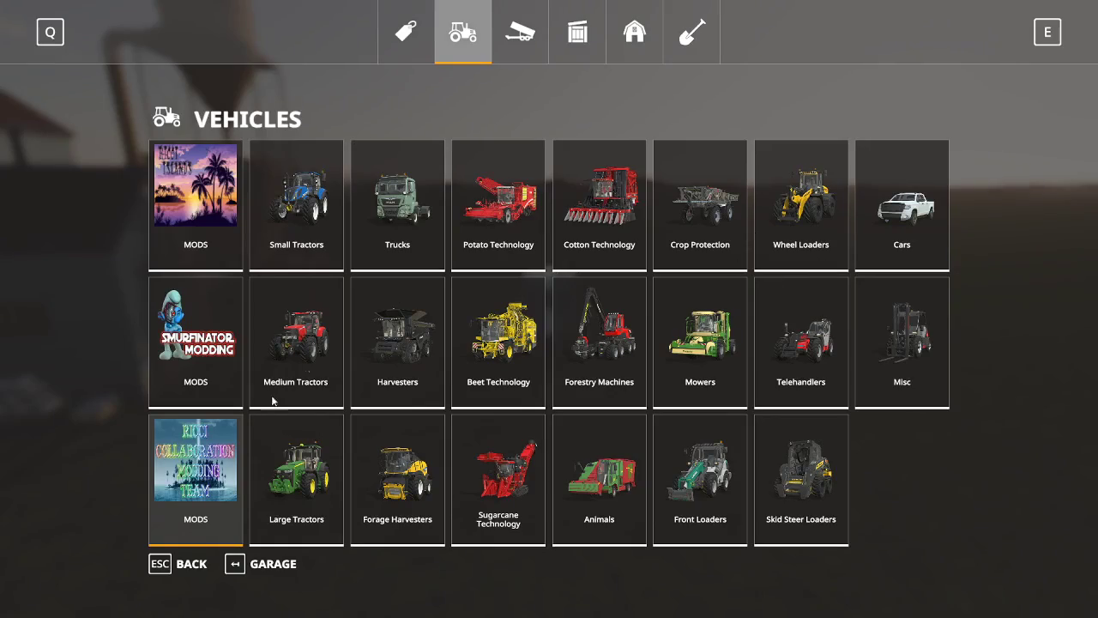
left_click(202, 452)
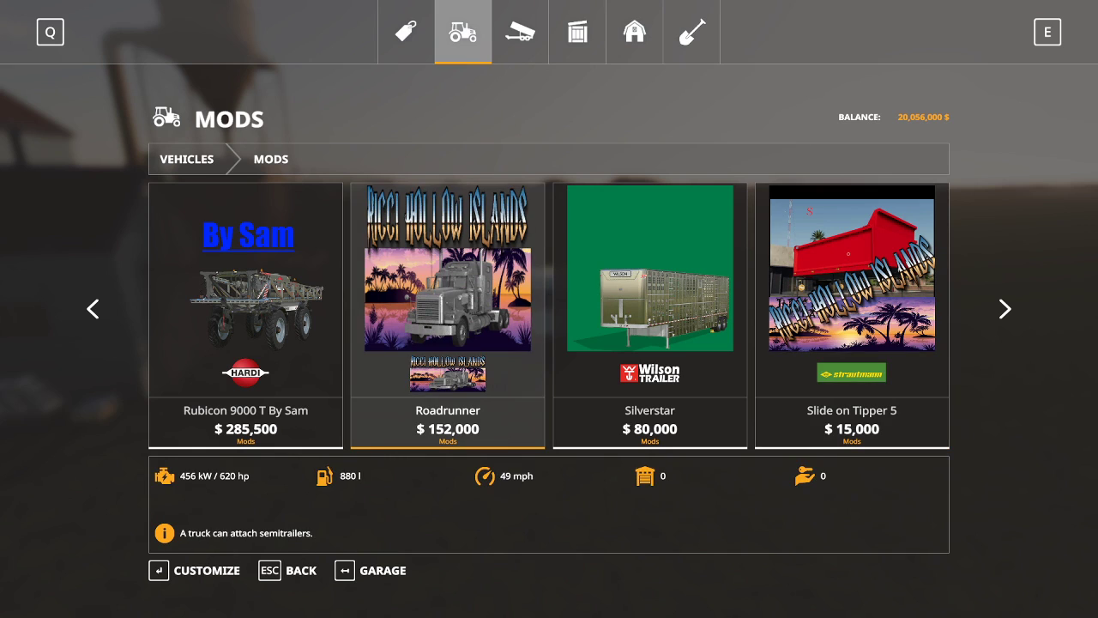
left_click(455, 313)
left_click(189, 573)
left_click(396, 393)
left_click(256, 573)
Buy the FS19_RICCIVILLE_TANKER with the Standard design from the same mods category and leave the shop.
scroll(577, 328, "down", 5)
left_click(854, 304)
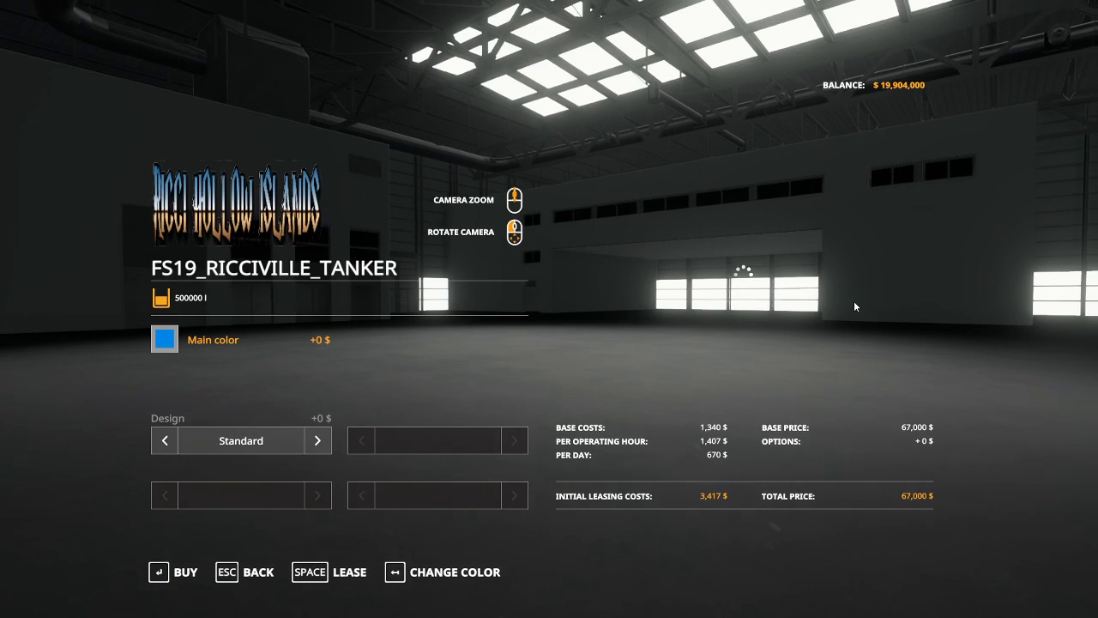
left_click(187, 572)
left_click(403, 393)
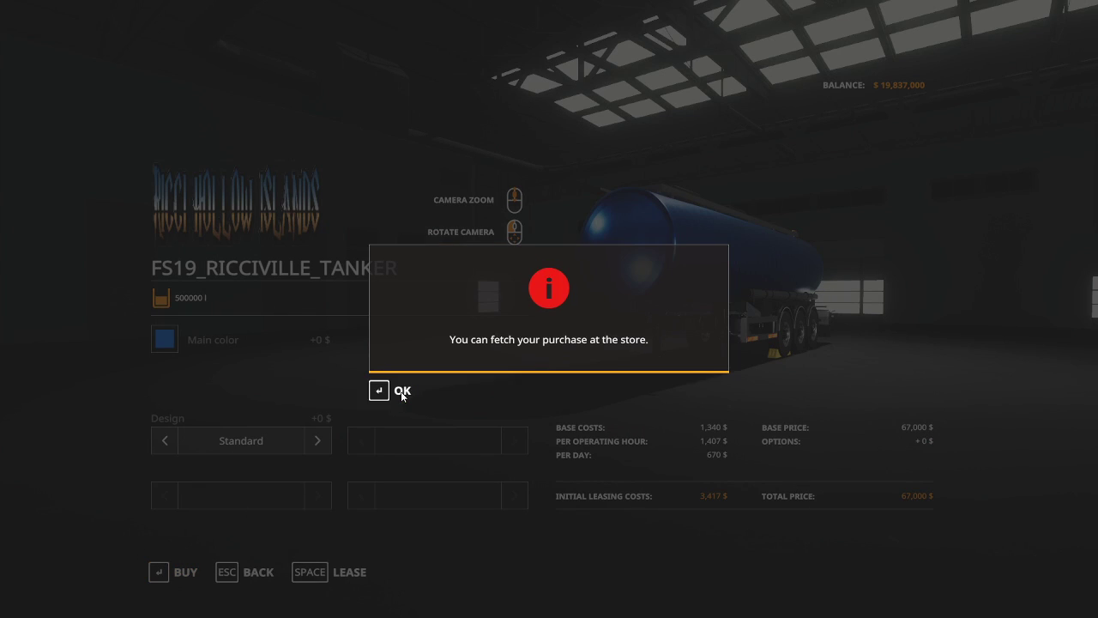
left_click(403, 394)
key("Escape")
key("Escape")
key("Escape")
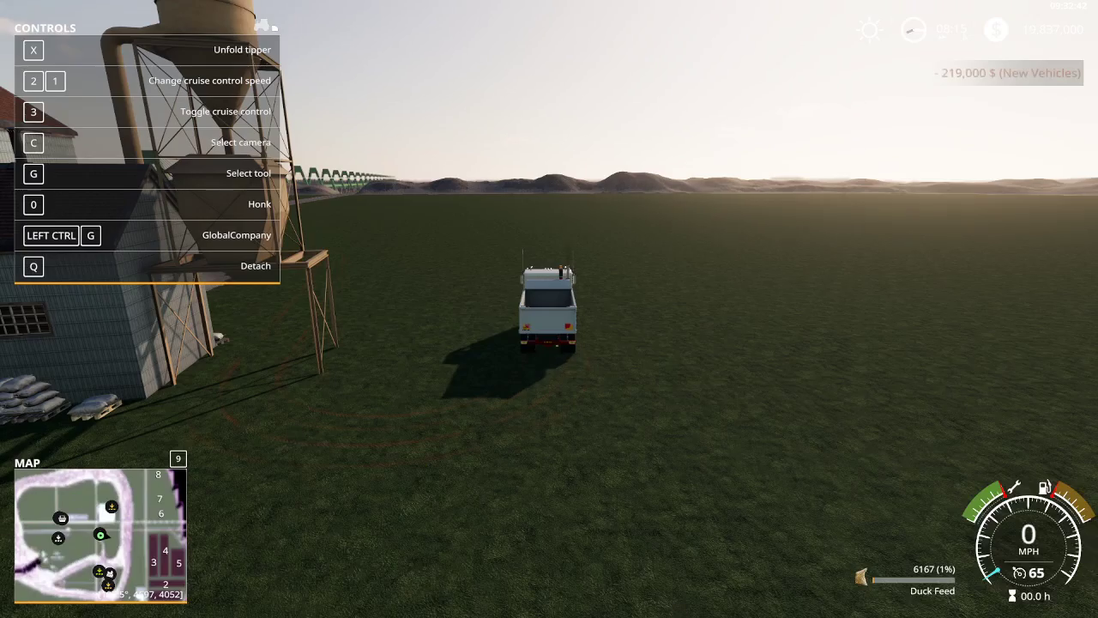
Switch to the Roadrunner truck at the store, attach the blue tanker and drive it to the grain silo.
key("Tab")
scroll(549, 309, "down", 2)
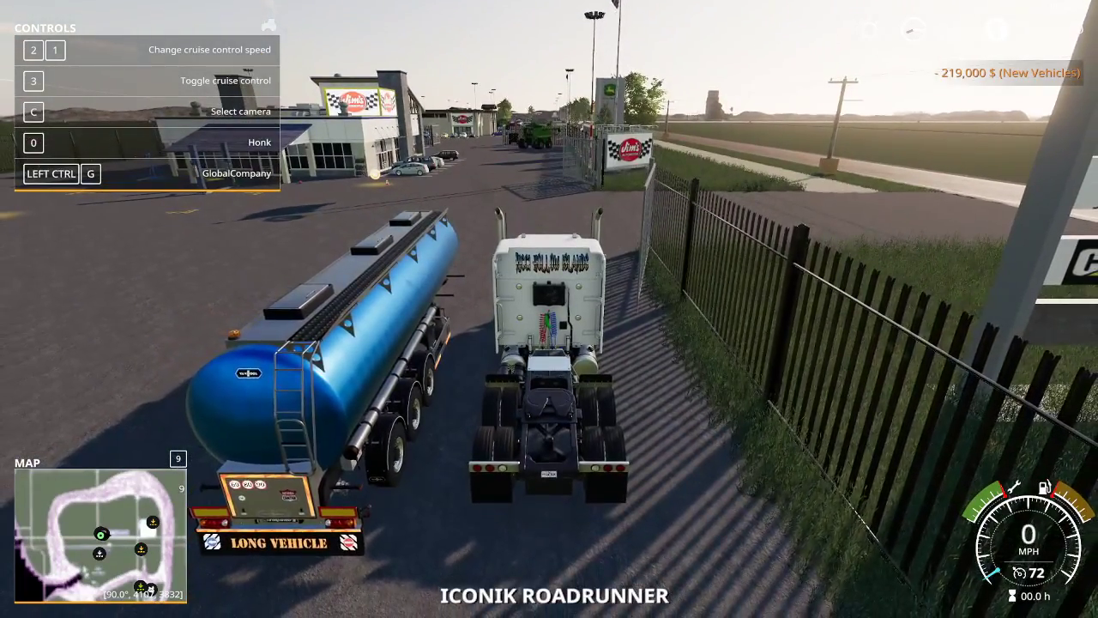
key("w")
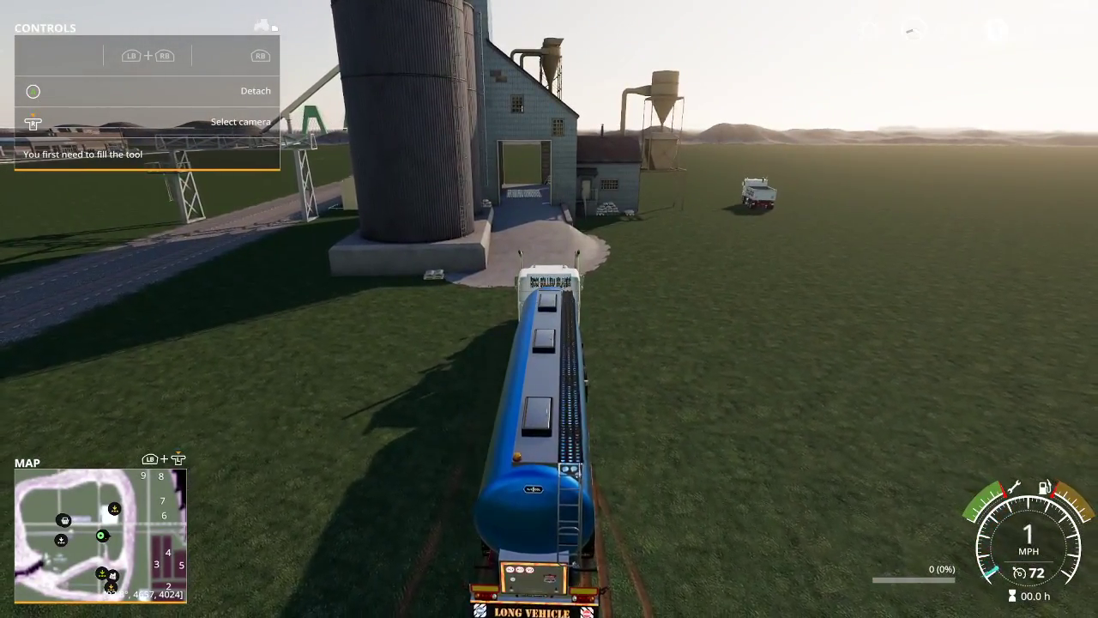
Fill the tanker with RUM through the vehicle development commands, drive into the silo building and unload over the grate.
key("ctrl+d")
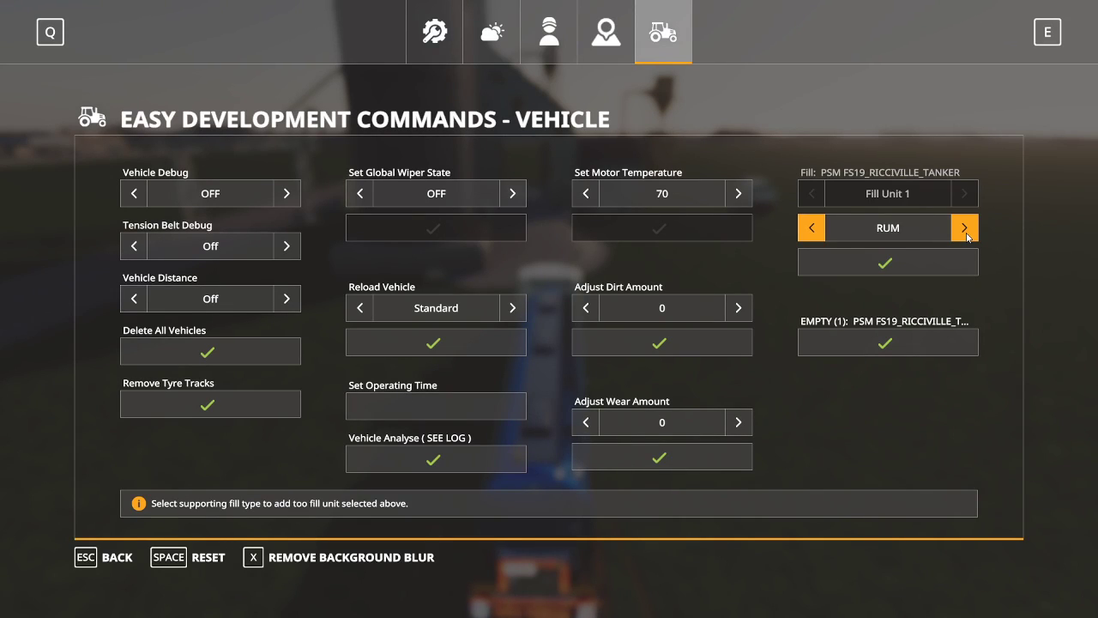
left_click(951, 256)
key("Escape")
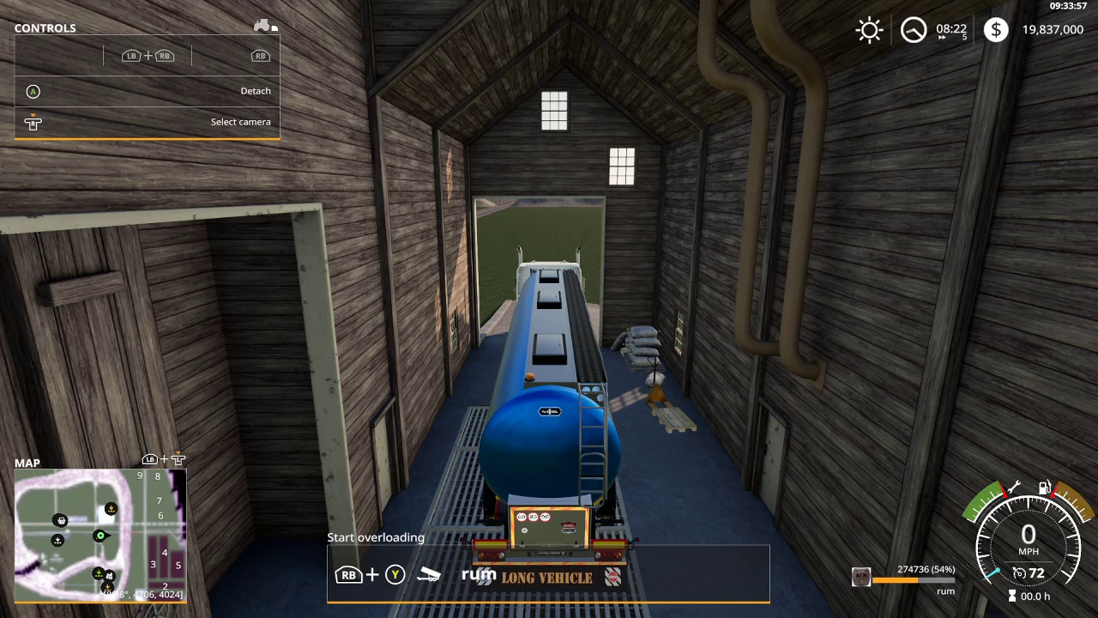
Fill the tanker with DIESEL through the vehicle development commands and unload it over the silo grate.
key("alt+e")
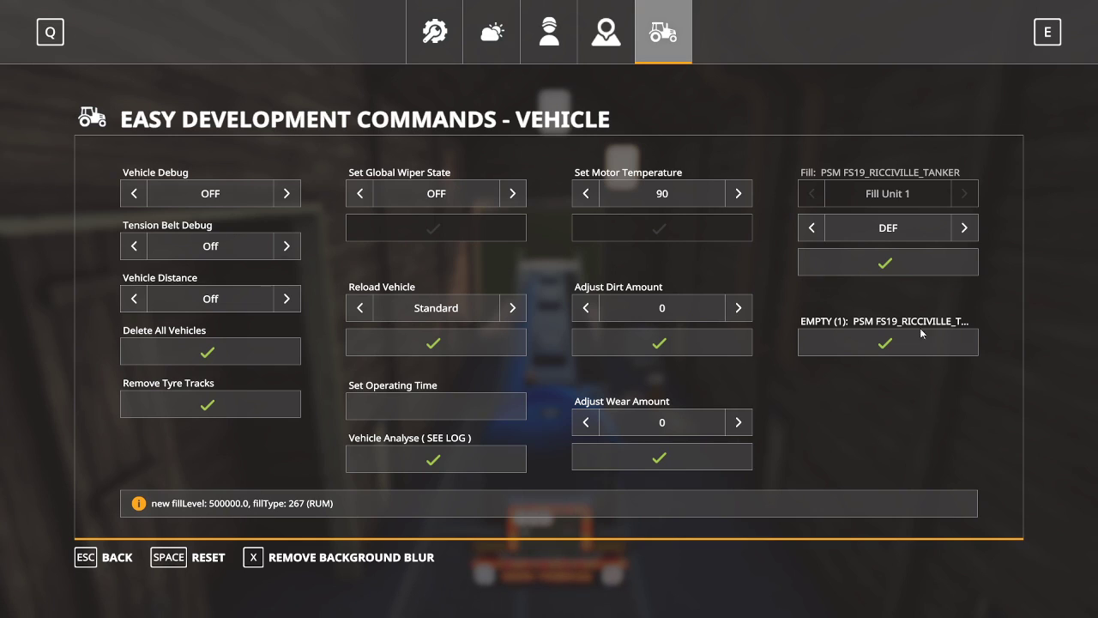
left_click(811, 232)
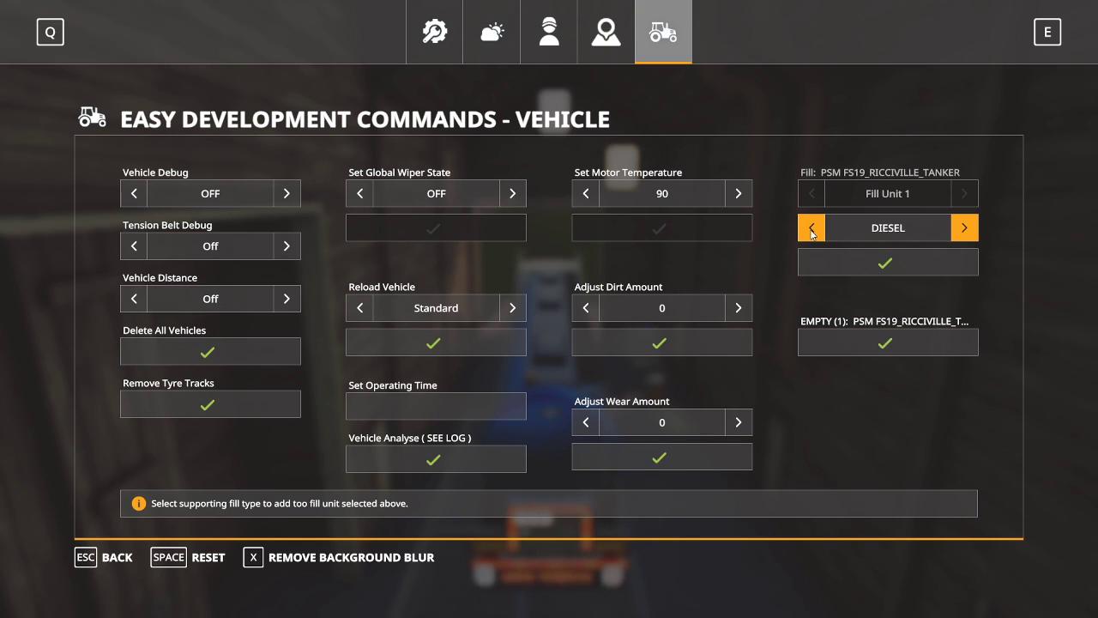
left_click(966, 228)
left_click(887, 262)
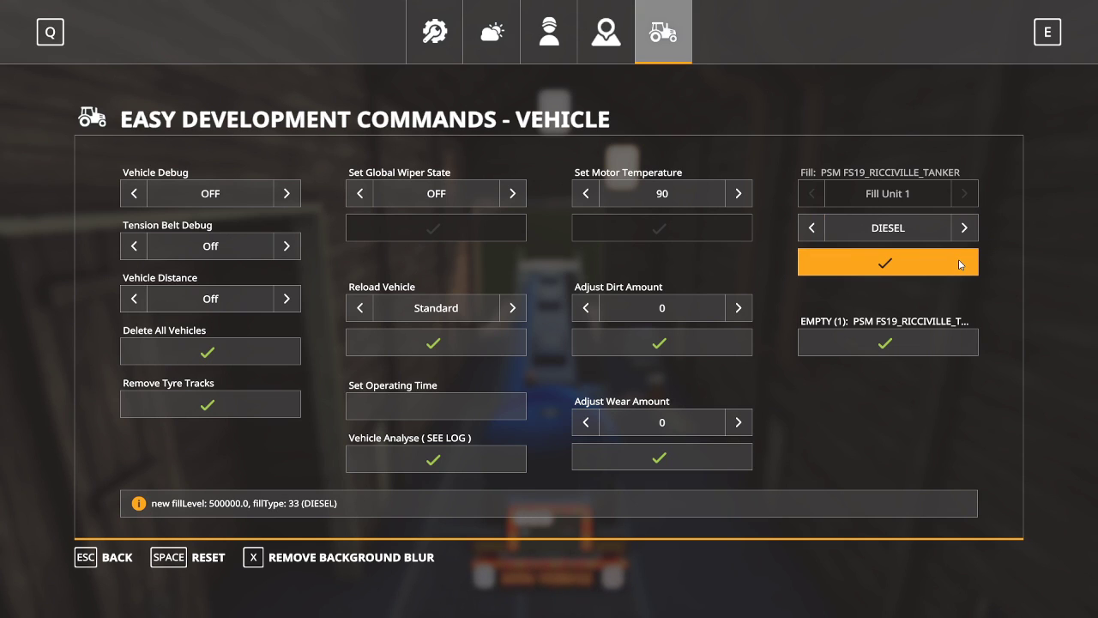
key("Escape")
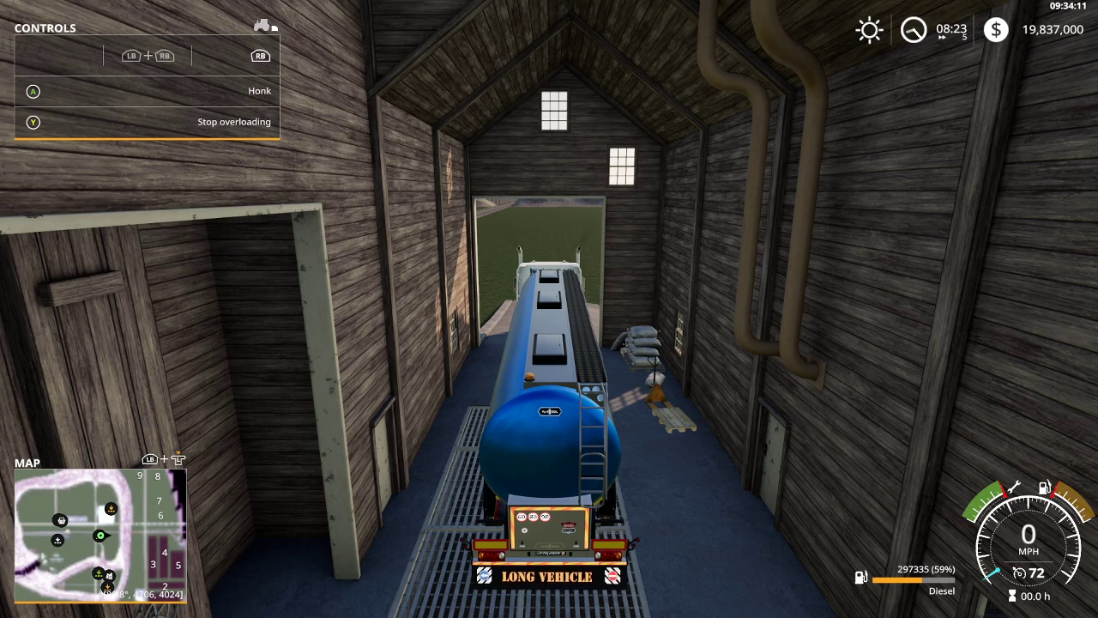
Empty the tanker through the vehicle development commands and drive it under the silo's outdoor loading hopper.
key("ctrl+KP_0")
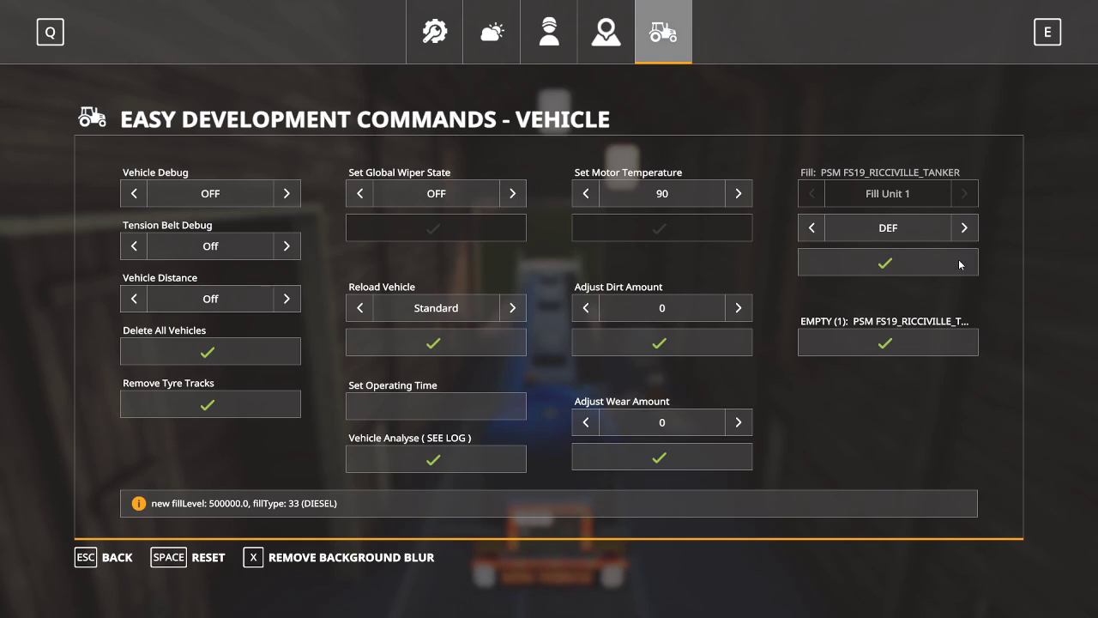
left_click(951, 347)
key("Escape")
key("w")
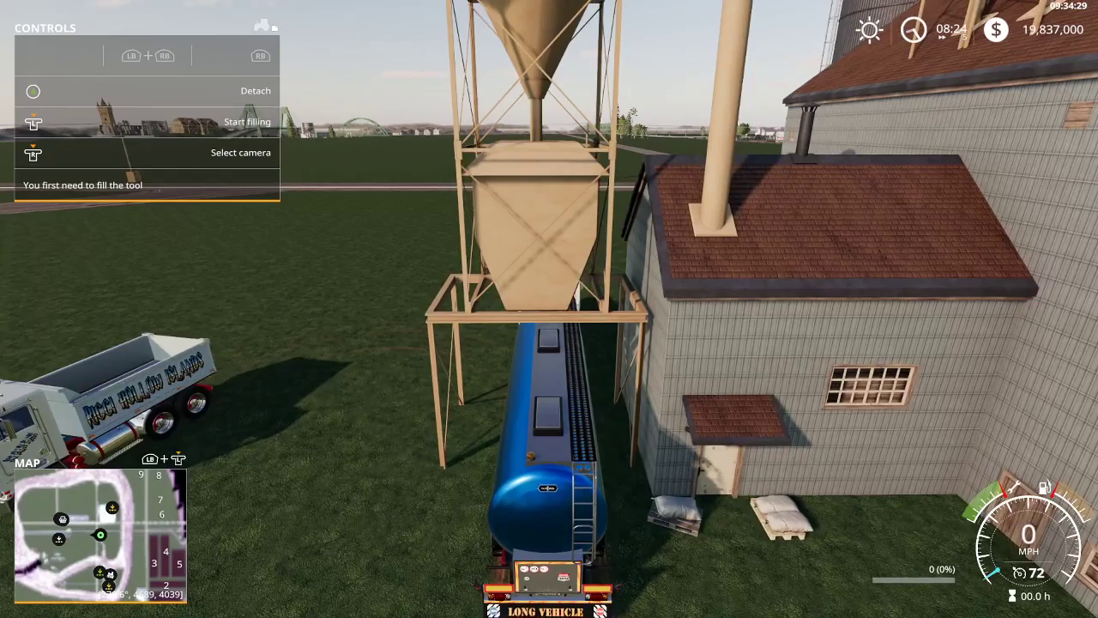
Browse the Central Station contents offered for loading into the tanker.
key("r")
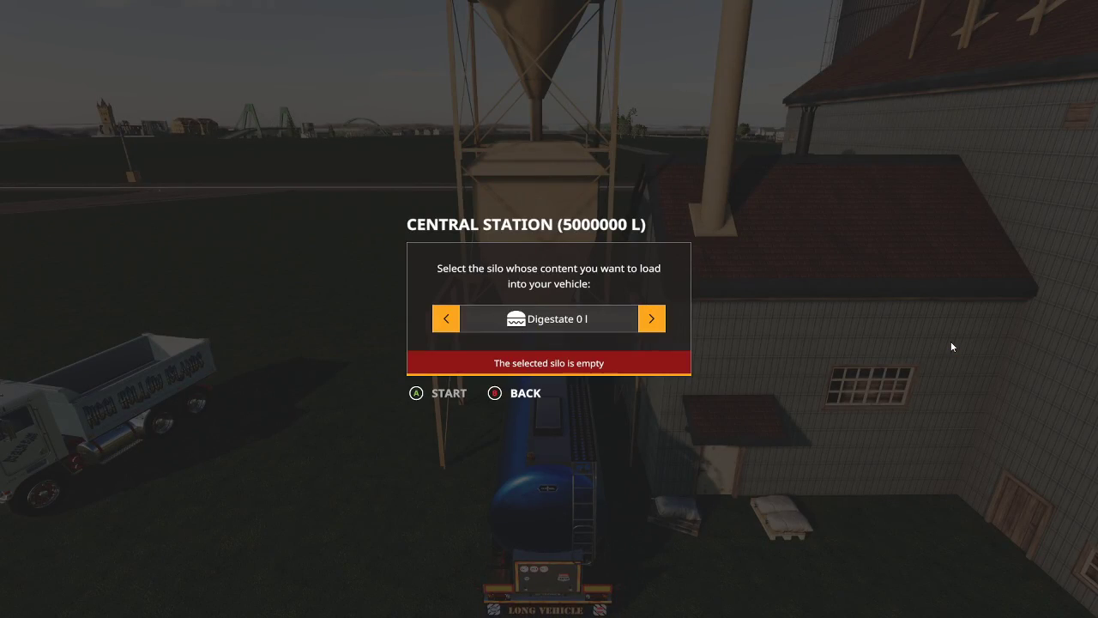
key("Right")
key("Escape")
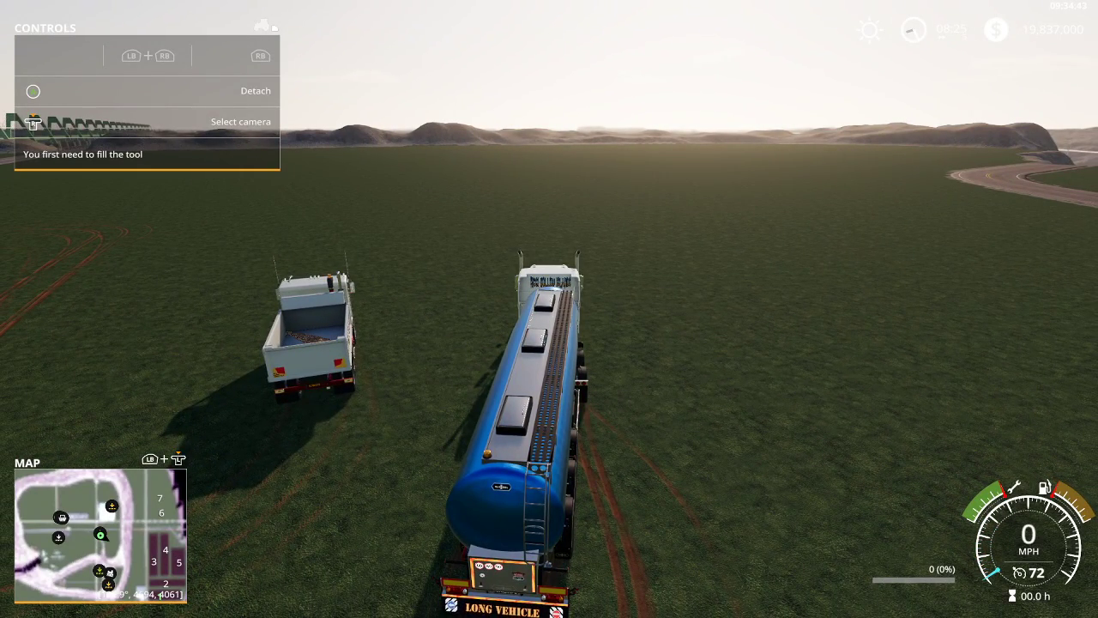
Turn on Switch to trains in the general settings and switch to the train for the silo's railside loader.
key("Escape")
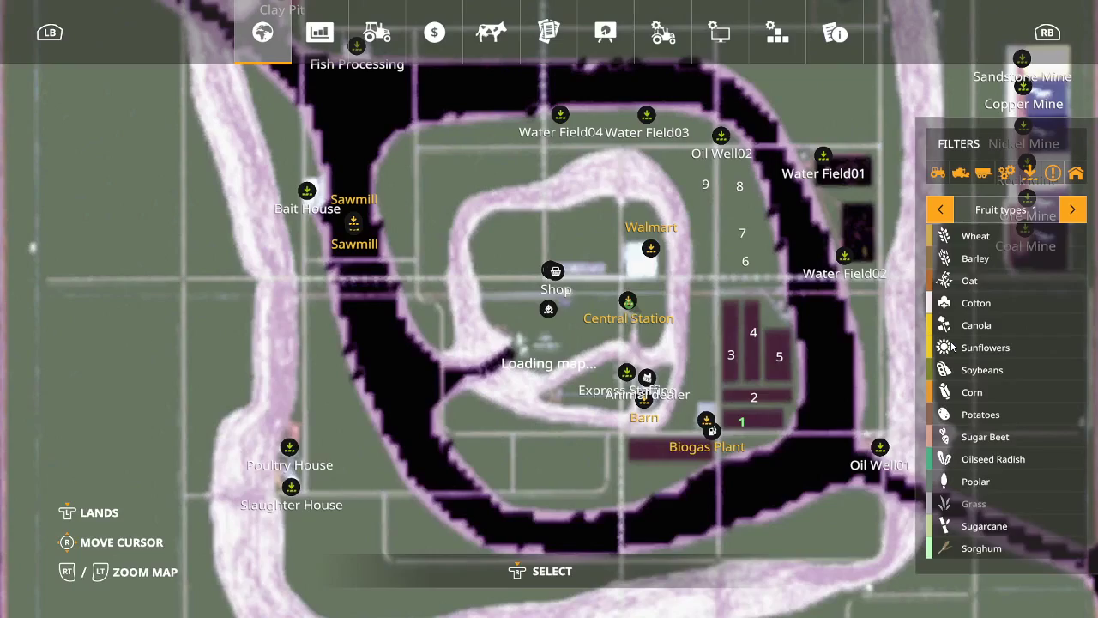
left_click(711, 45)
left_click(974, 194)
key("Escape")
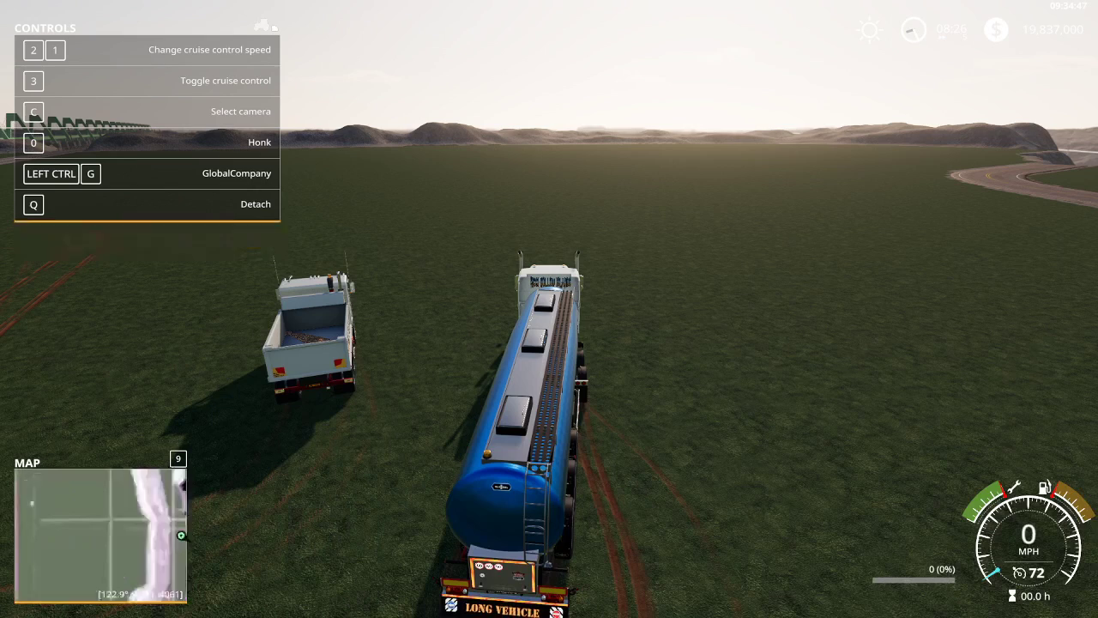
key("Tab")
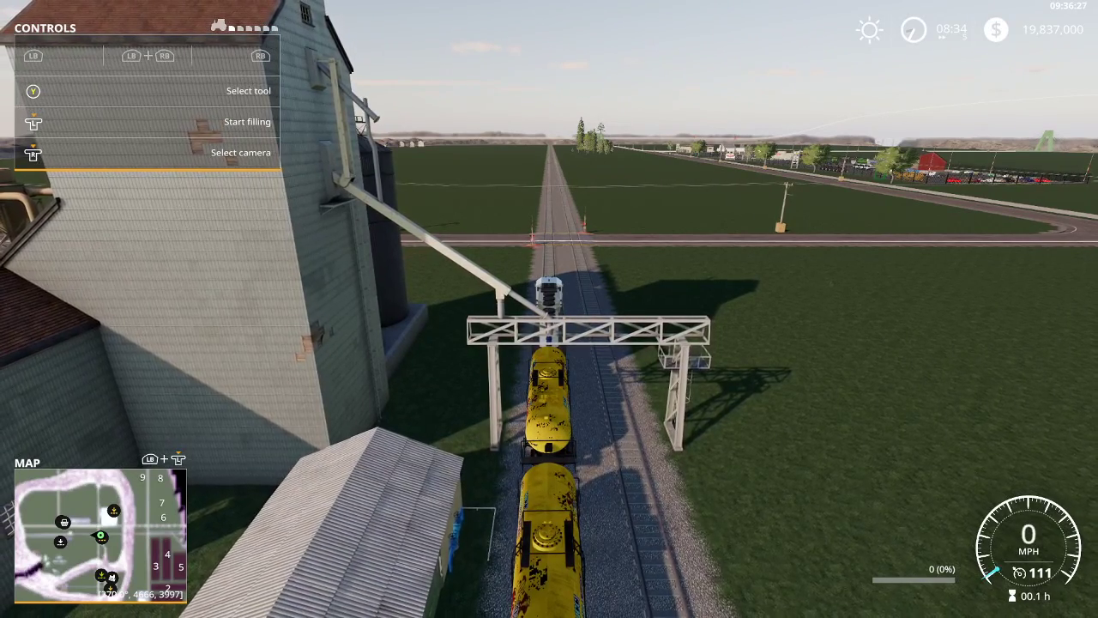
Load rum from the Central Station into the train's yellow tank wagon under the railside loader.
key("r")
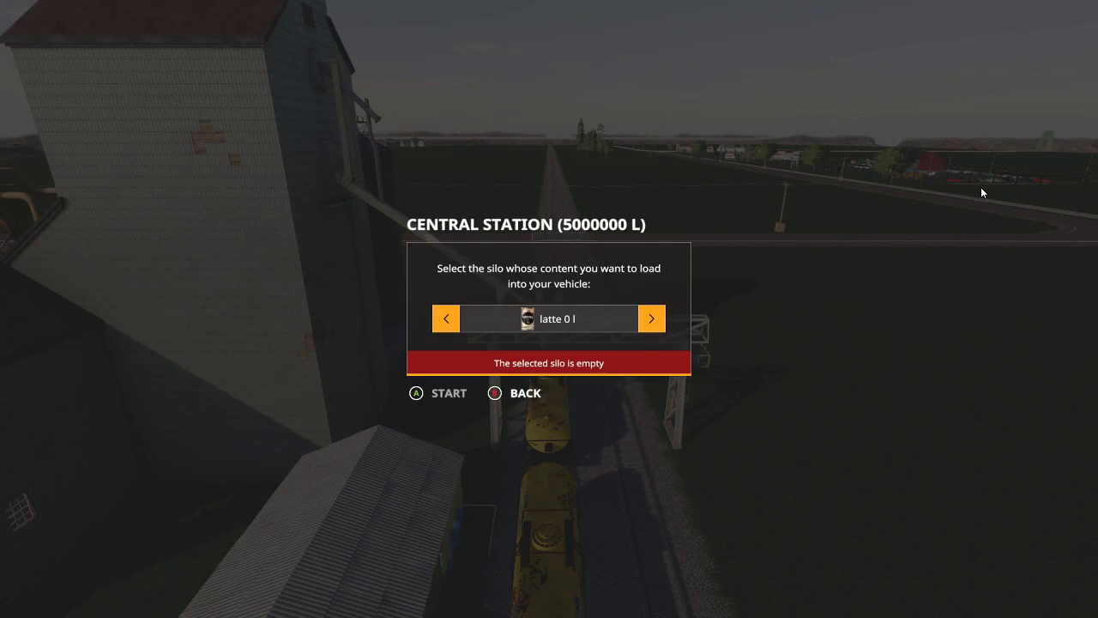
key("Right")
key("Right")
key("Left")
key("Return")
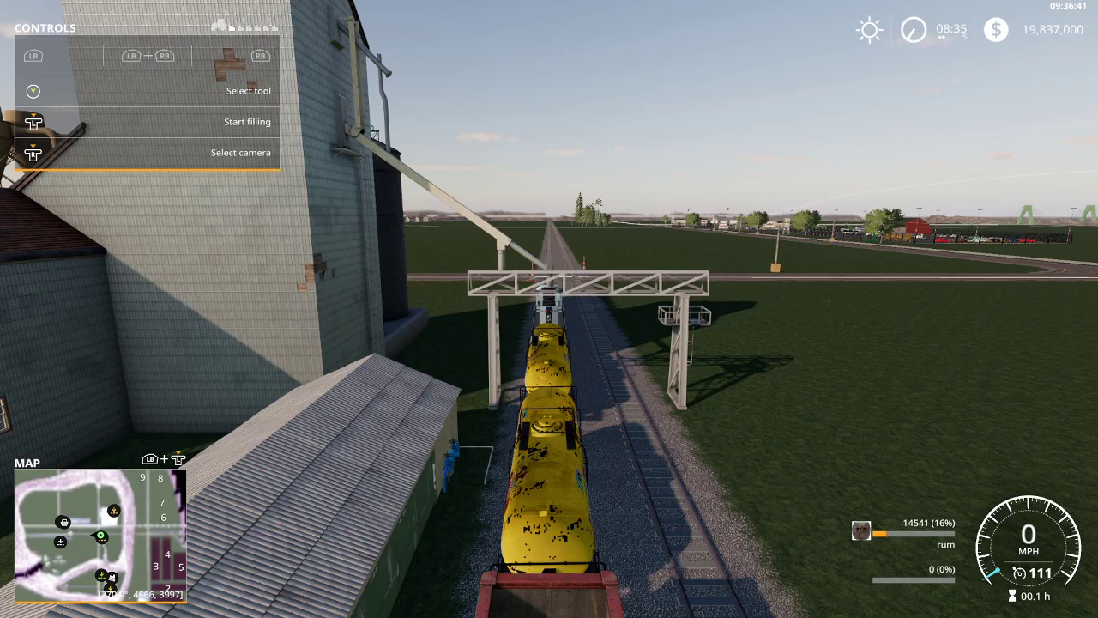
Move the train forward along the track and load Wheat from the silo into an open wagon.
key("w")
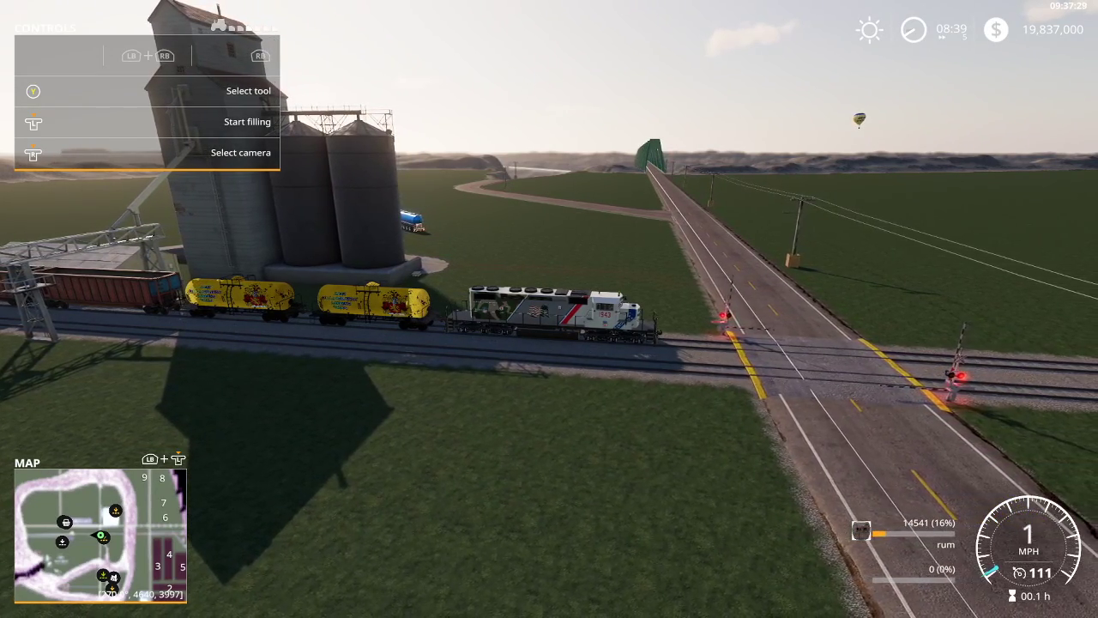
key("Right")
key("Return")
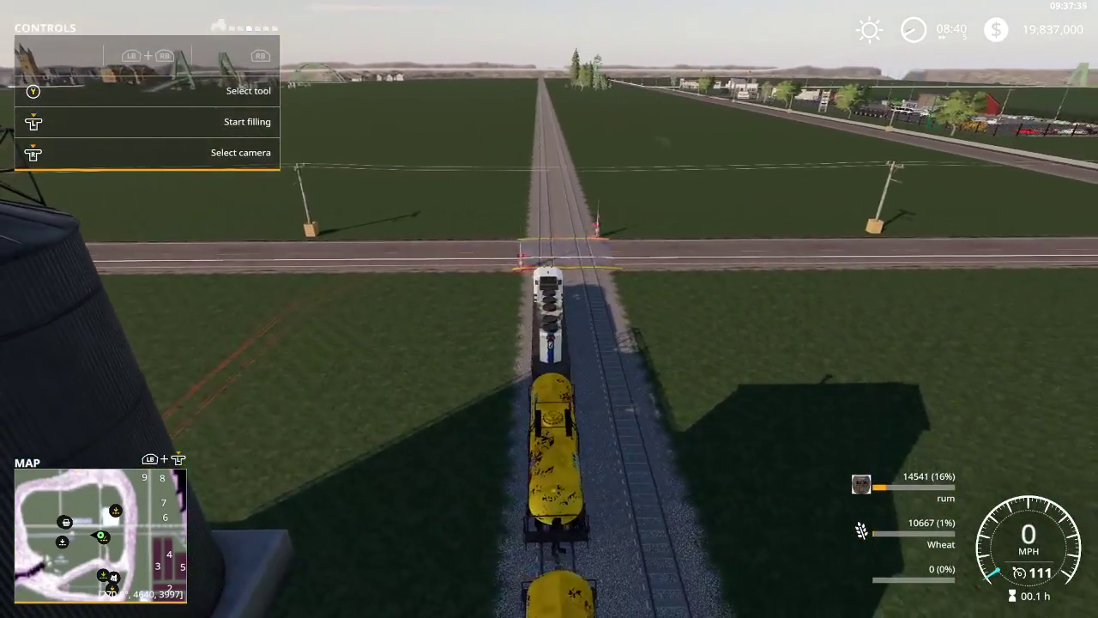
Switch to the second diesel locomotive, bring it to the silo on the other track and load rum into its tank wagon.
key("Tab")
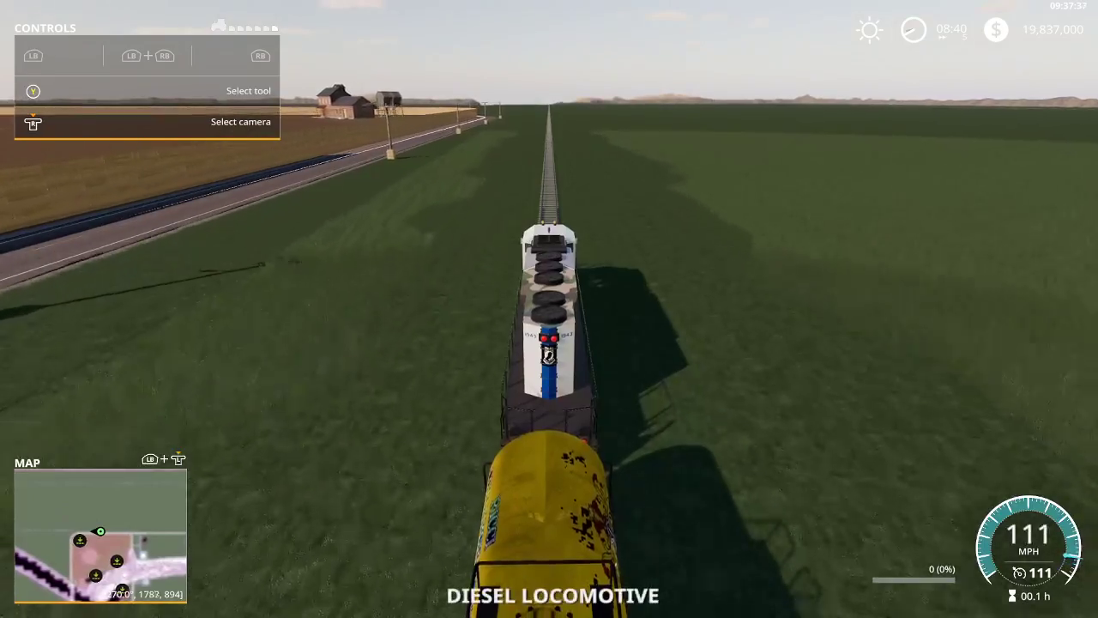
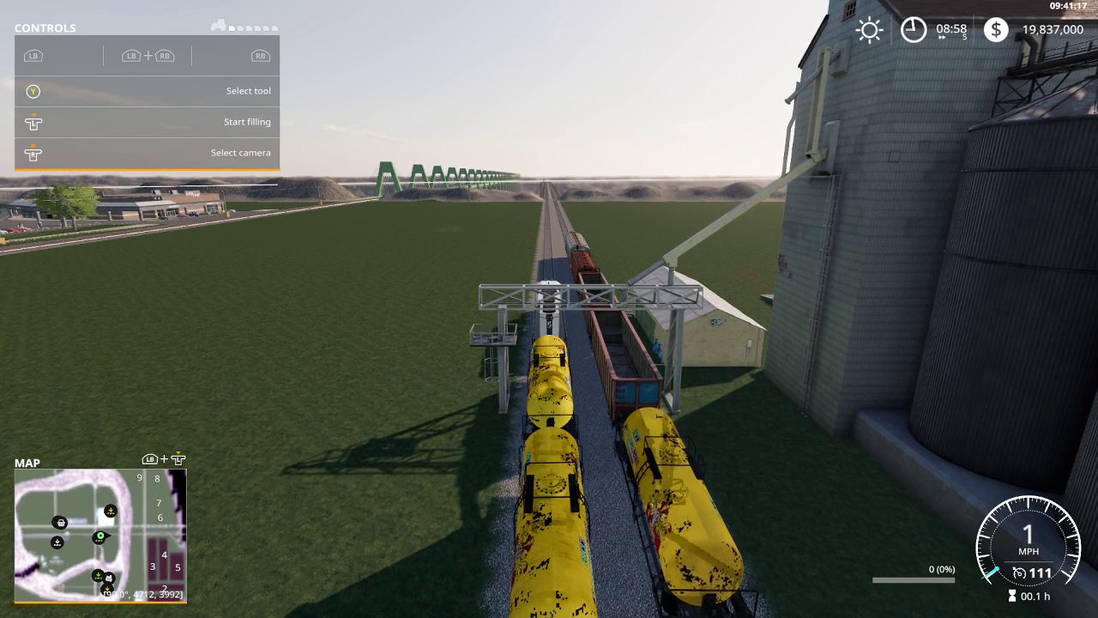
key("Right")
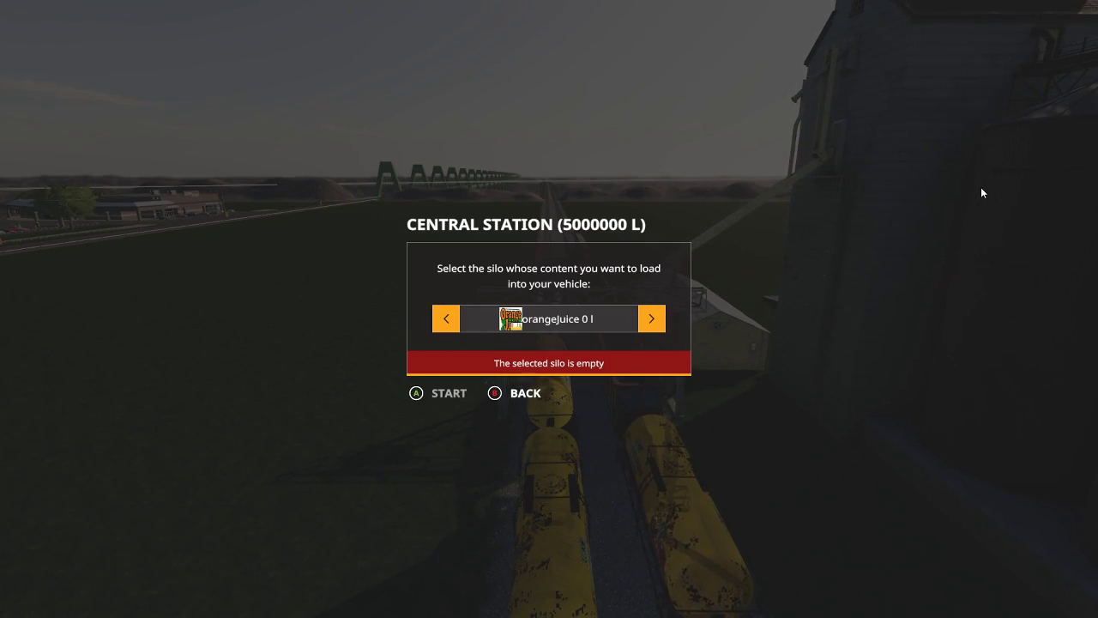
key("Right")
key("Return")
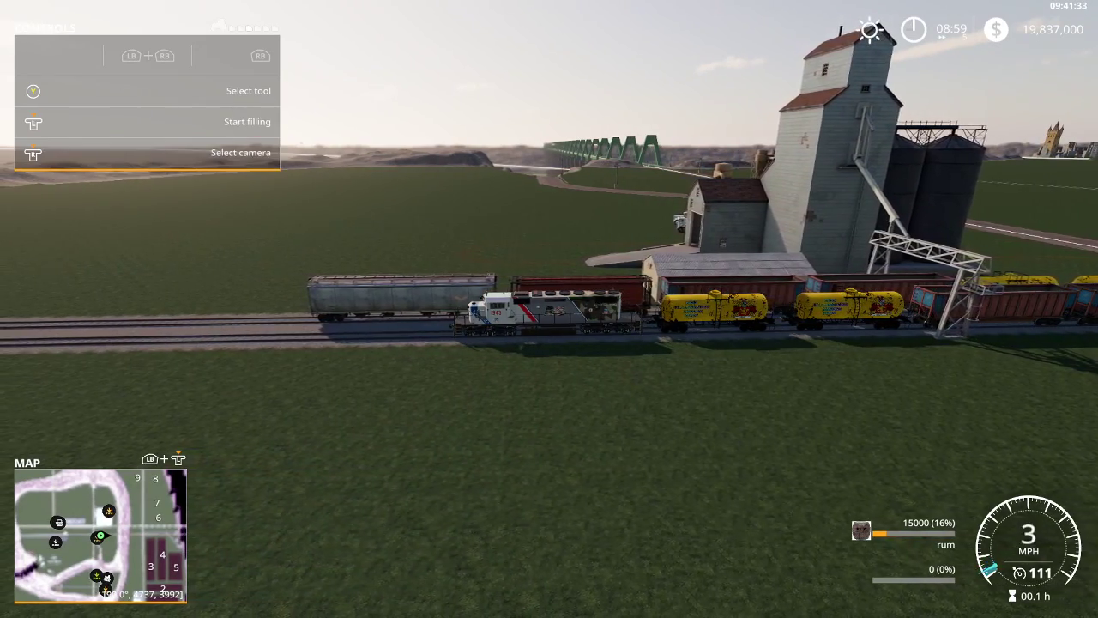
Load Wheat from the Central Station into the second train's open wagons, moving the train along under the loader.
key("r")
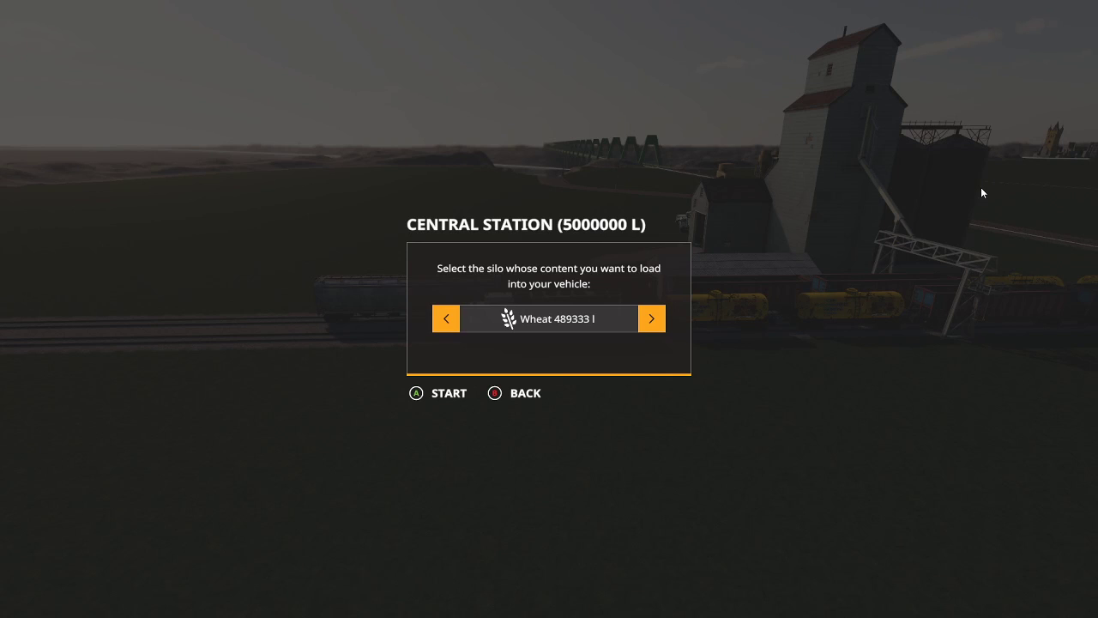
key("Return")
key("w")
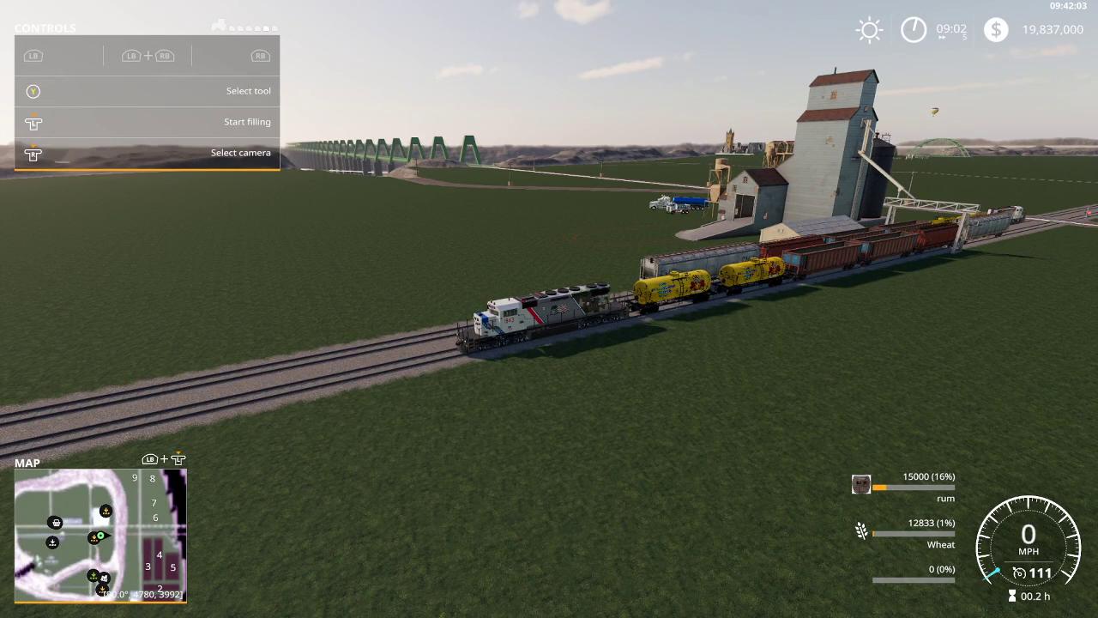
key("Return")
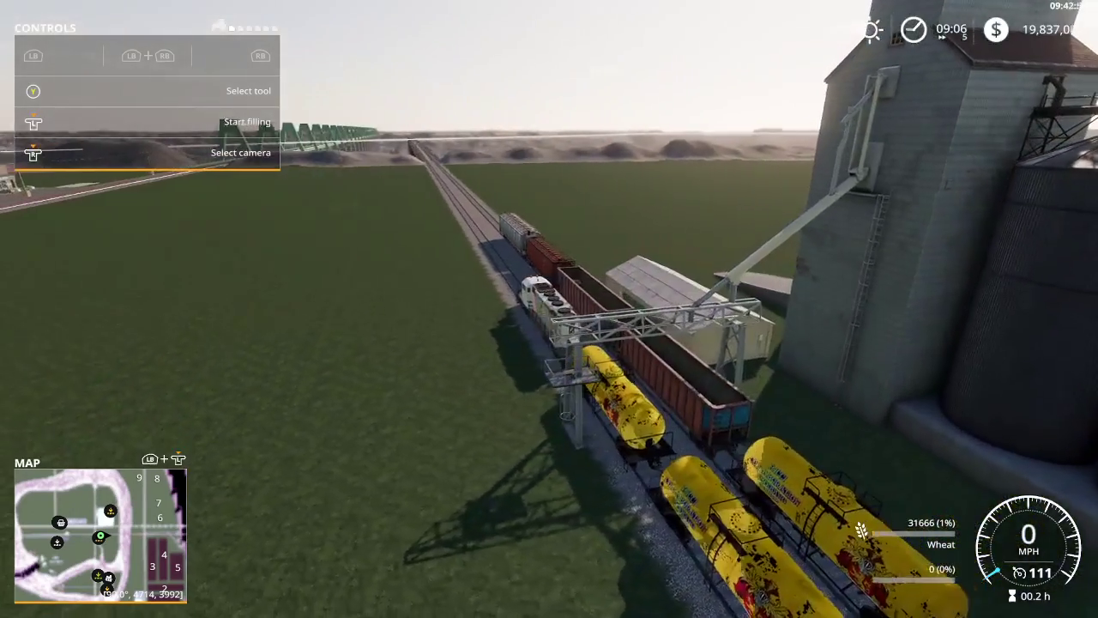
End the game session without saving and quit Farming Simulator 19 to the desktop.
key("Escape")
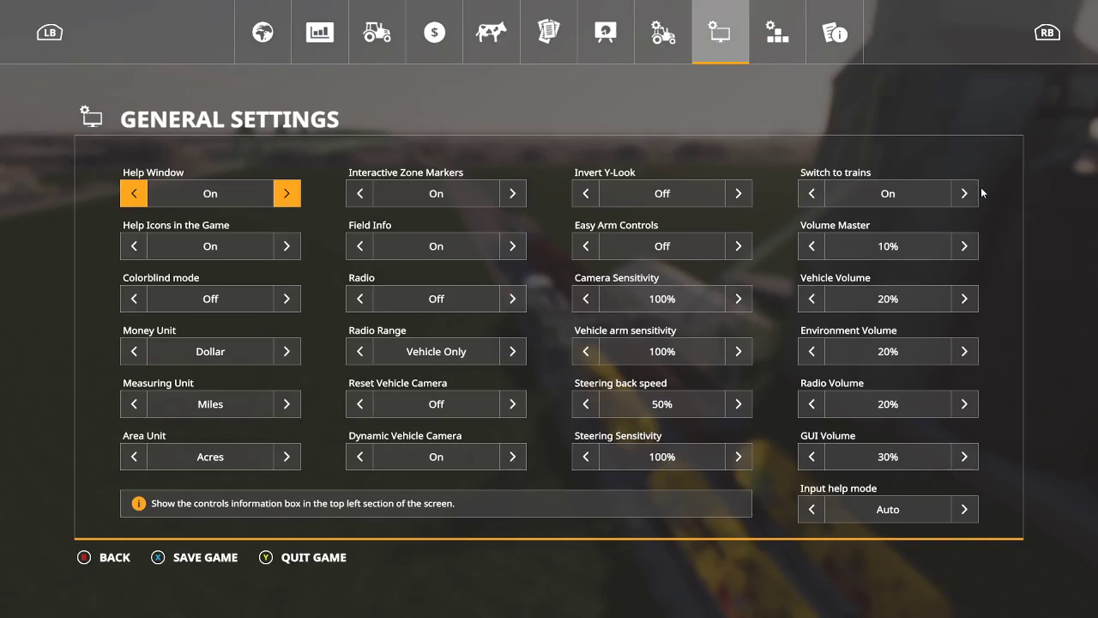
left_click(663, 33)
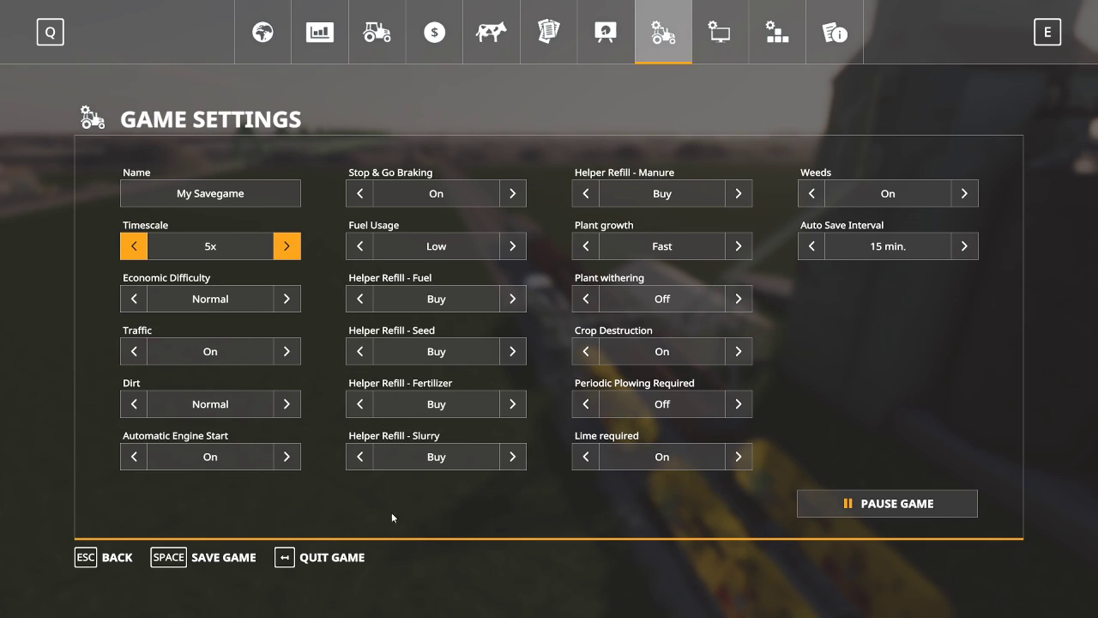
left_click(329, 559)
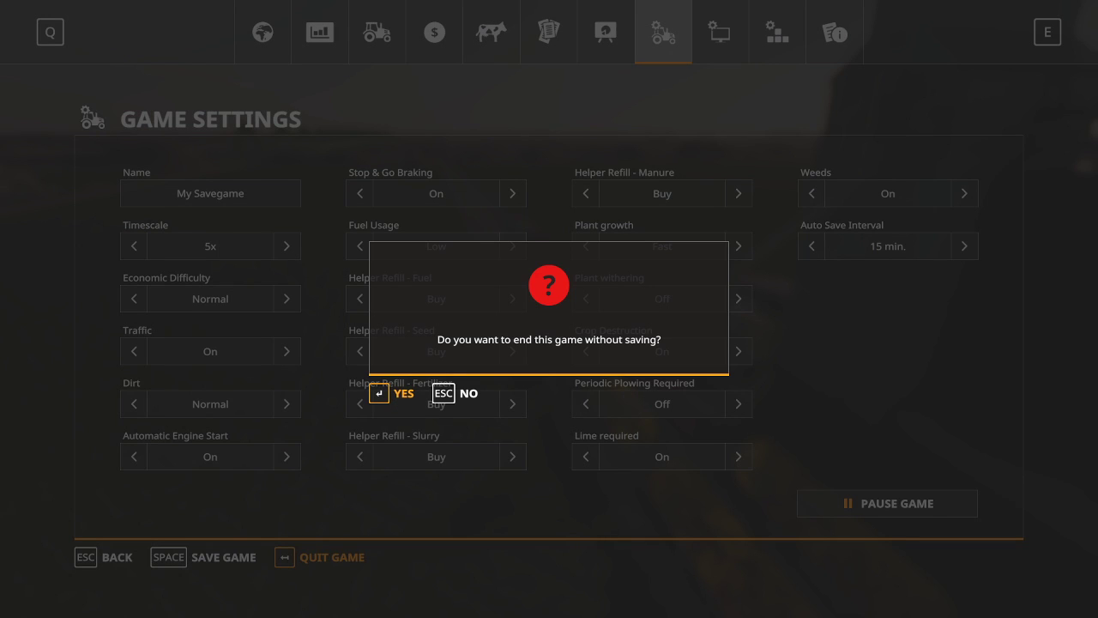
key("Return")
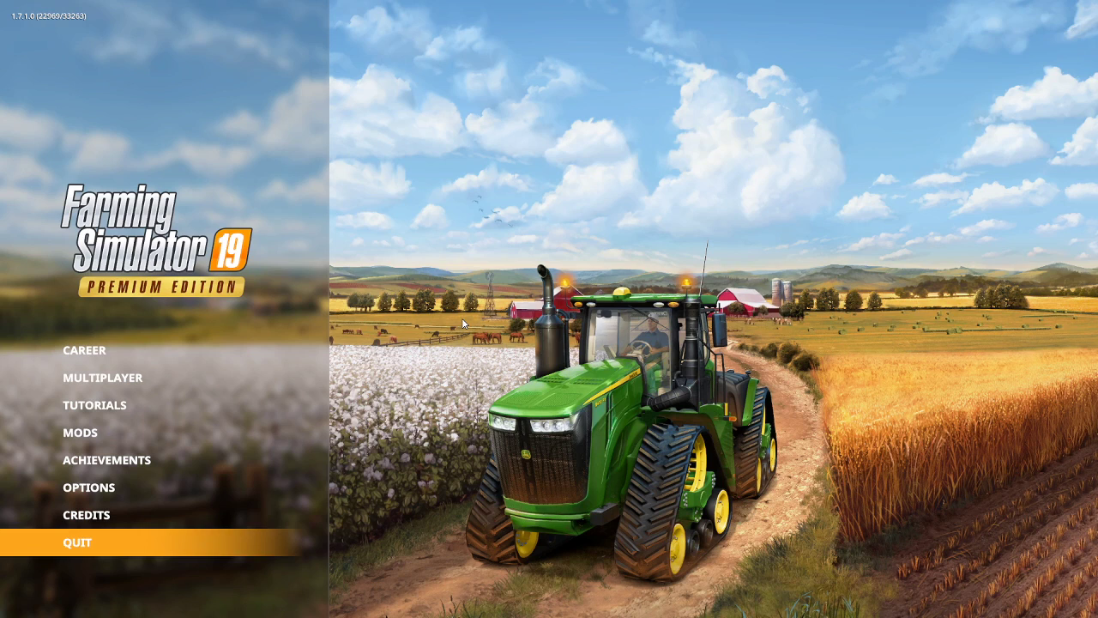
key("Return")
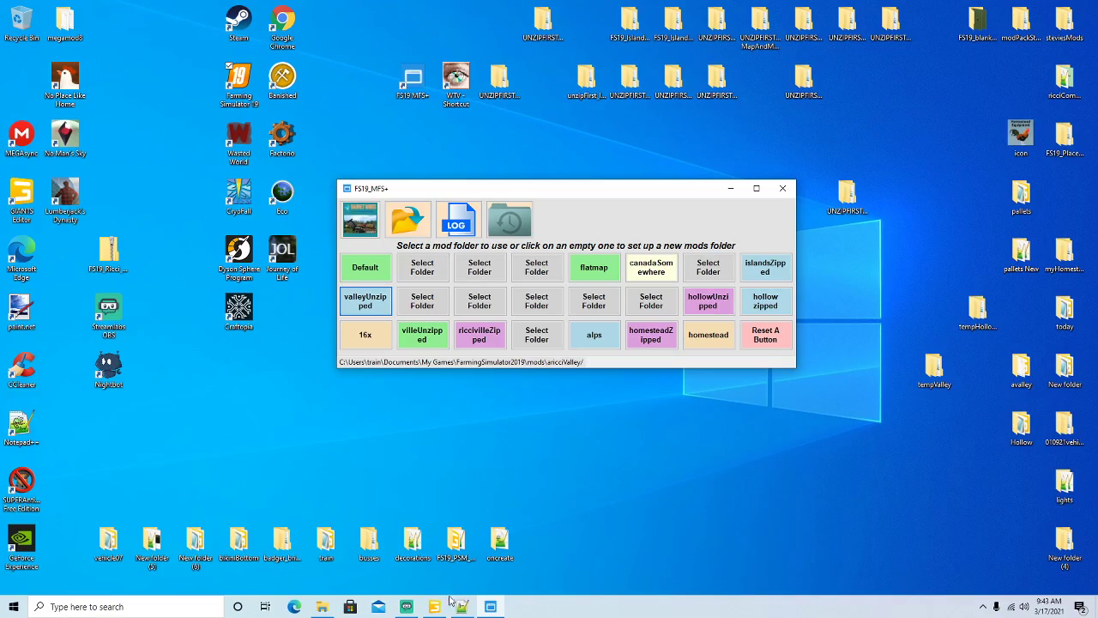
Switch to Notepad++, reload the updated log.txt and look through the test session's entries for errors.
left_click(462, 606)
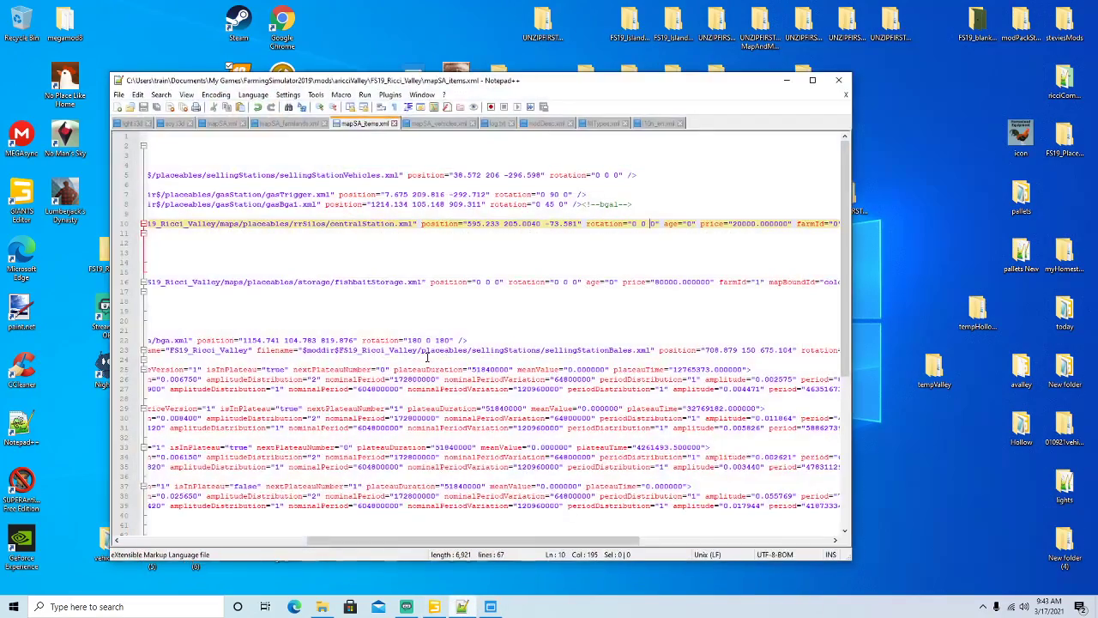
left_click(813, 81)
left_click(390, 48)
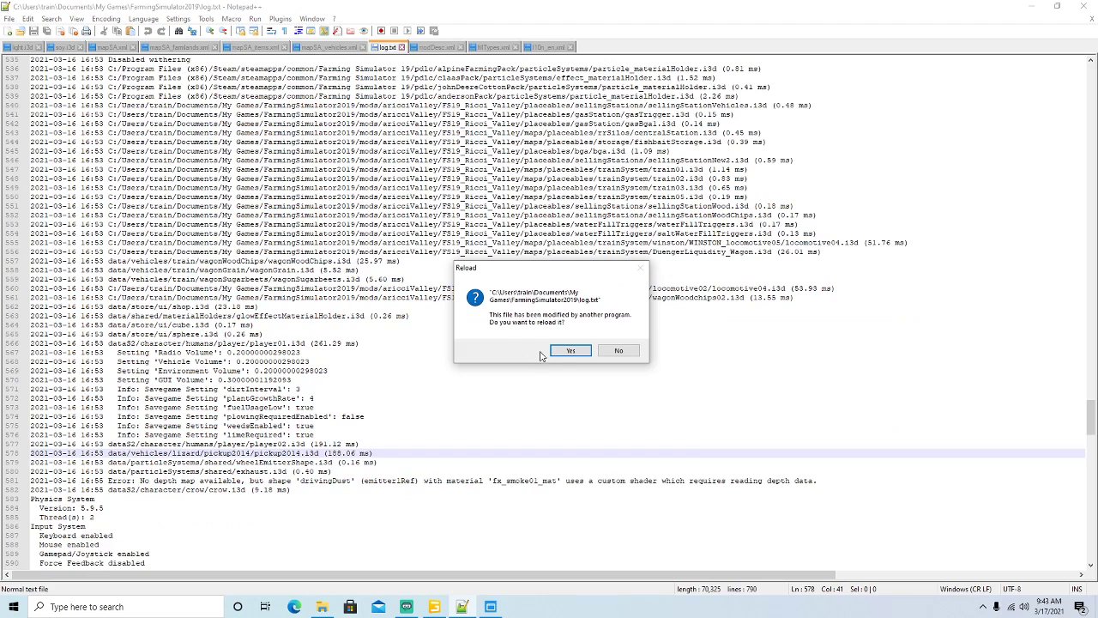
left_click(570, 351)
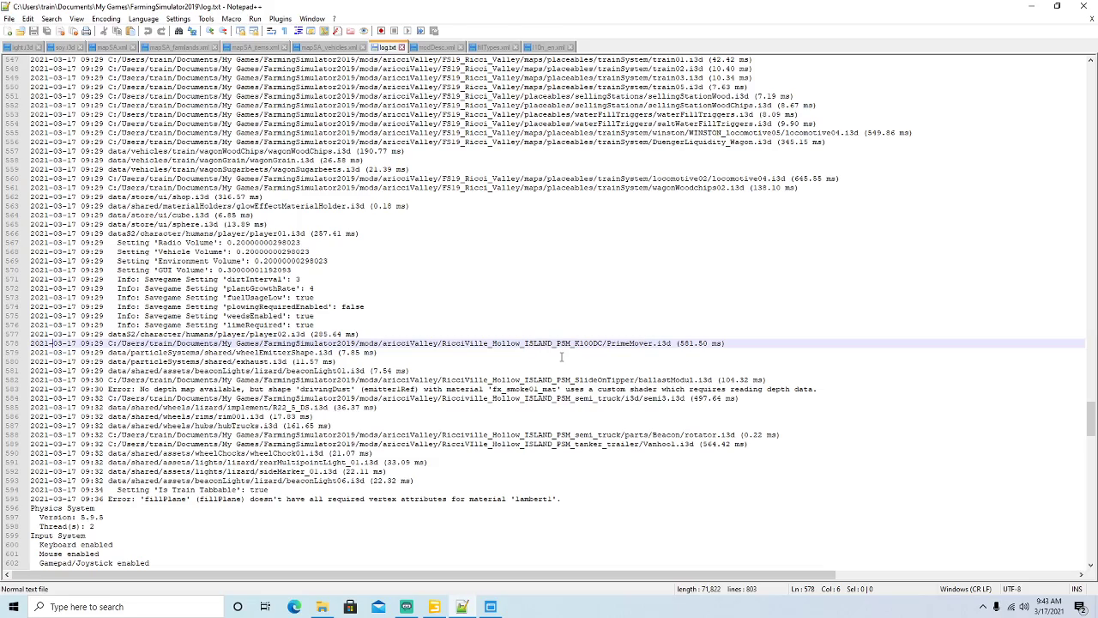
scroll(562, 356, "down", 1)
scroll(559, 360, "up", 20)
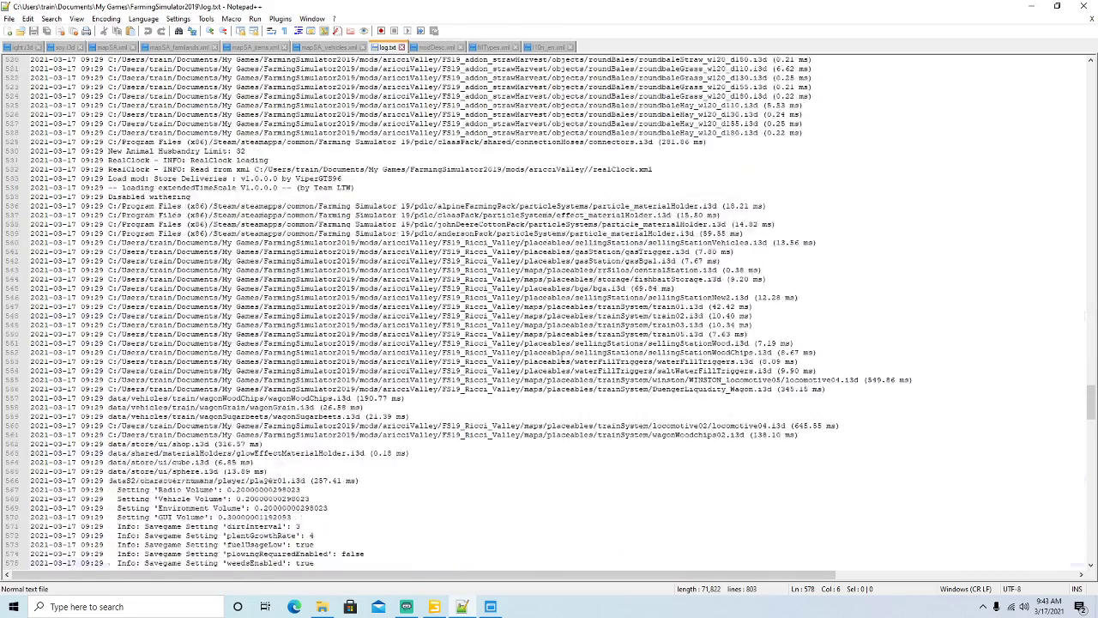
scroll(561, 355, "up", 16)
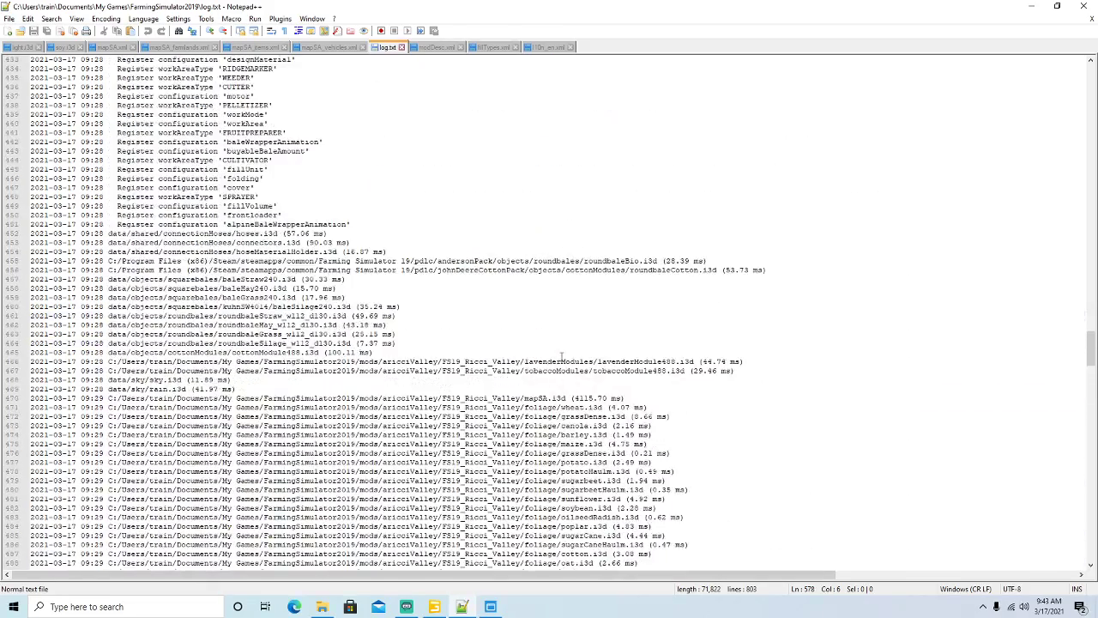
scroll(561, 355, "down", 18)
scroll(561, 355, "down", 20)
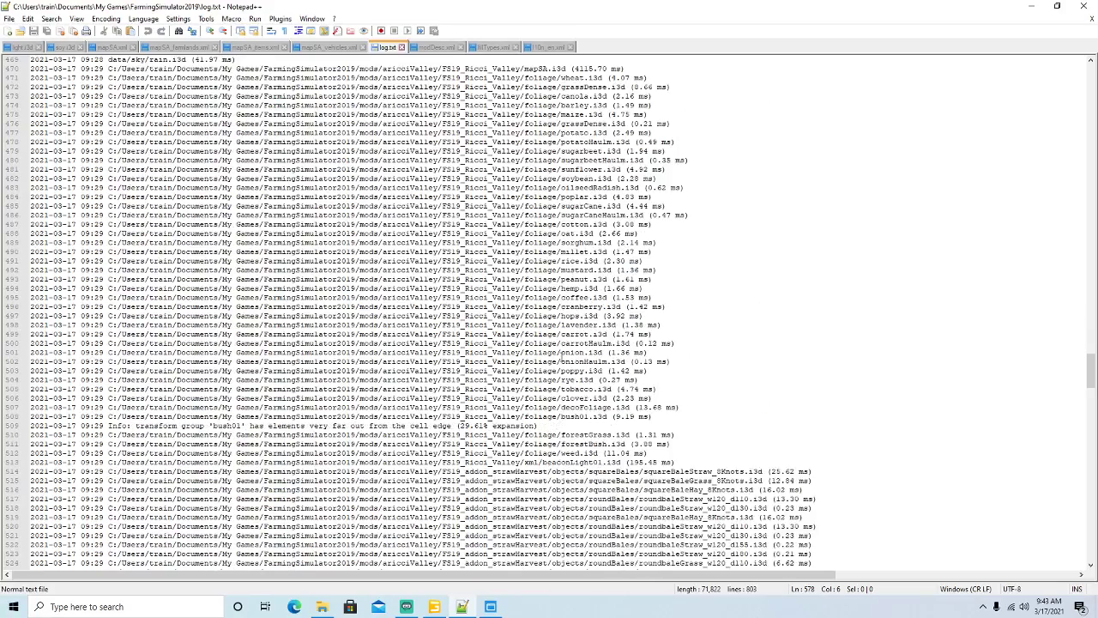
Switch to GIANTS Editor and examine the land around the relocated silo, between the railroad, the roads and the ridge.
left_click(1034, 9)
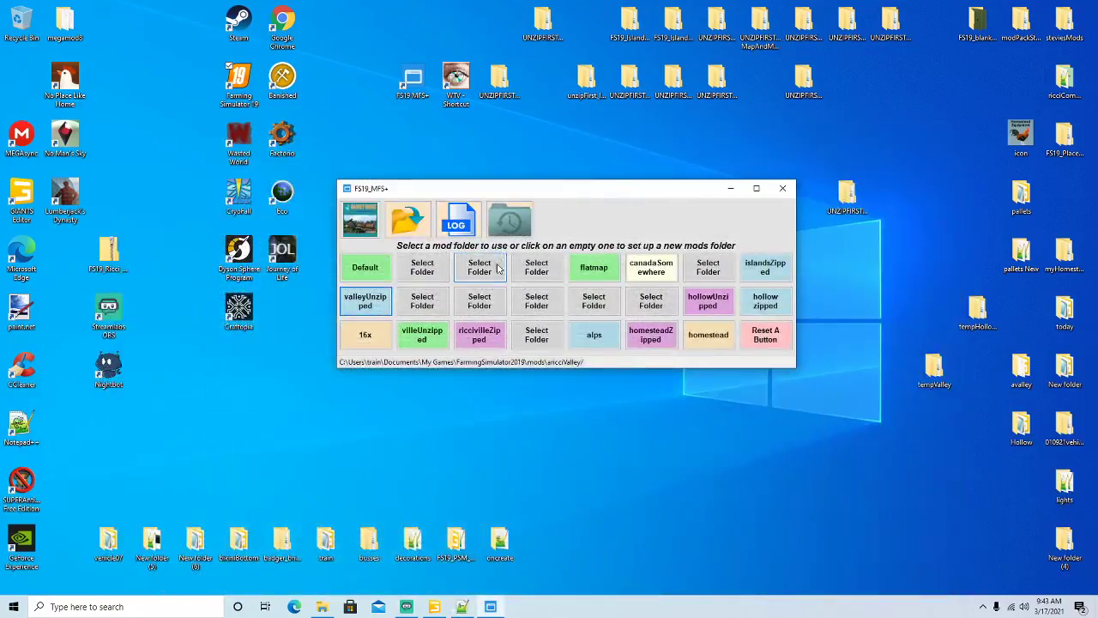
left_click(461, 607)
left_click_drag(421, 397, 514, 378, "alt")
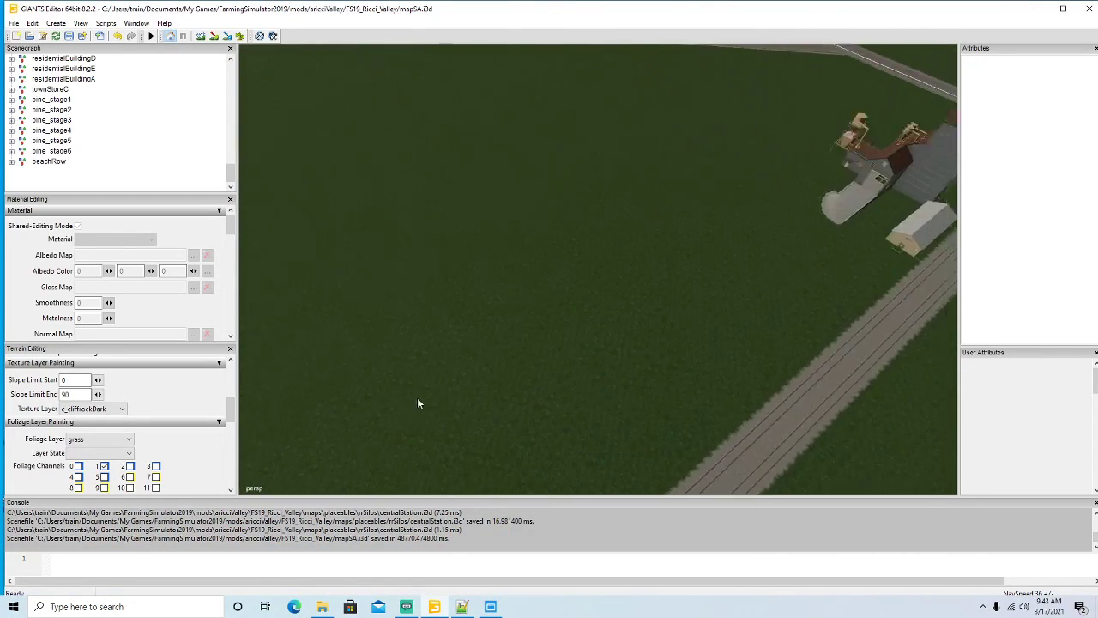
scroll(517, 373, "down", 10)
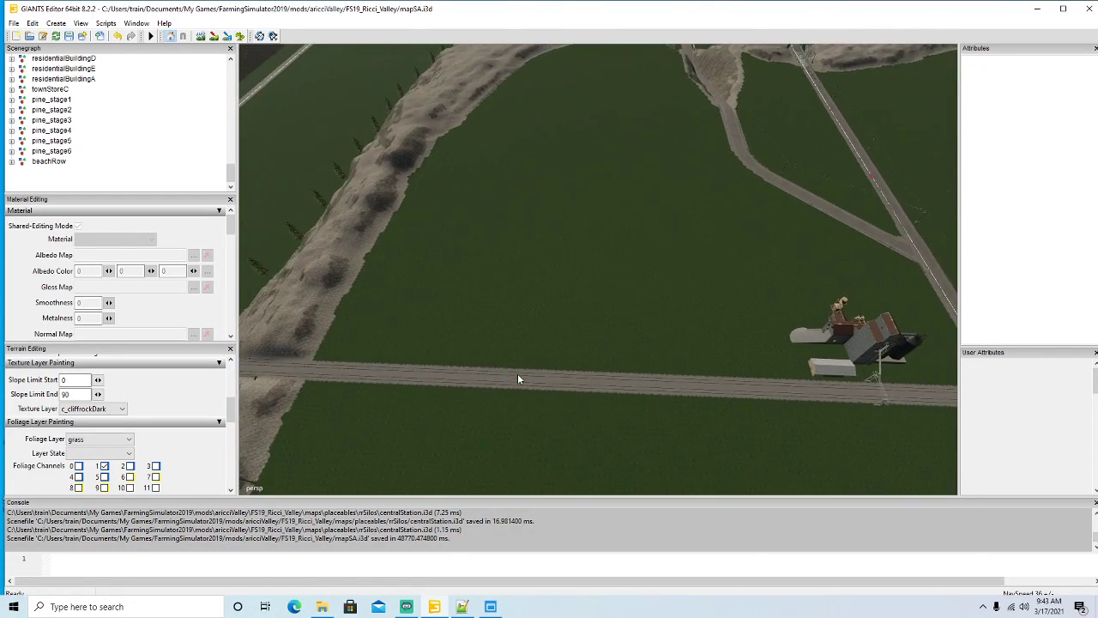
scroll(517, 375, "down", 5)
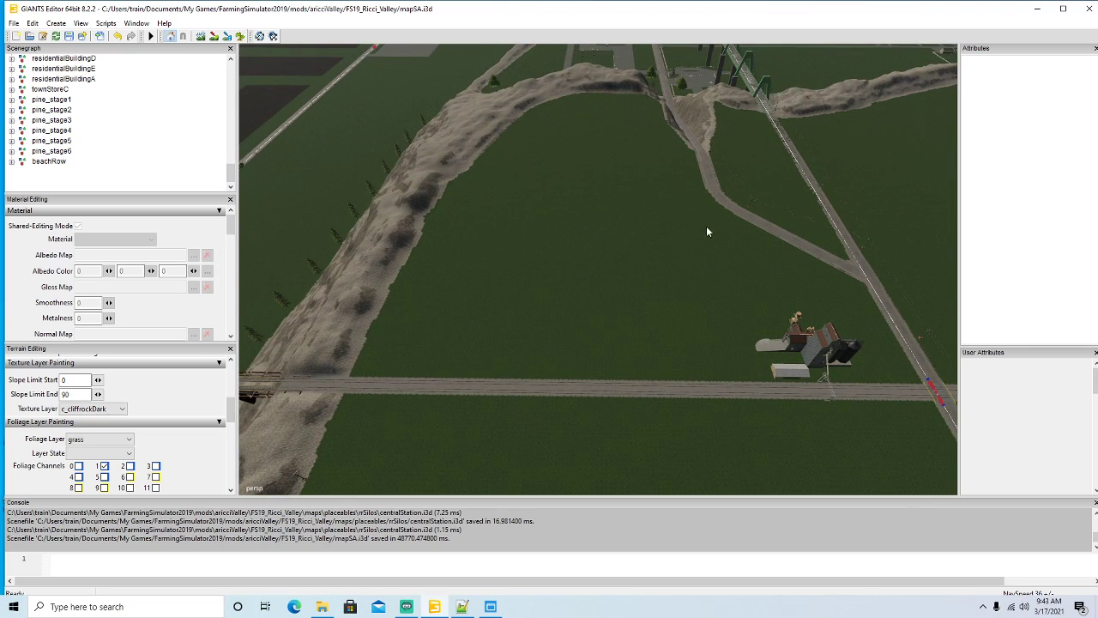
mouse_move(685, 339)
left_mouse_down("alt")
mouse_move(778, 324)
mouse_move(680, 333)
left_mouse_up("alt")
scroll(684, 332, "down", 8)
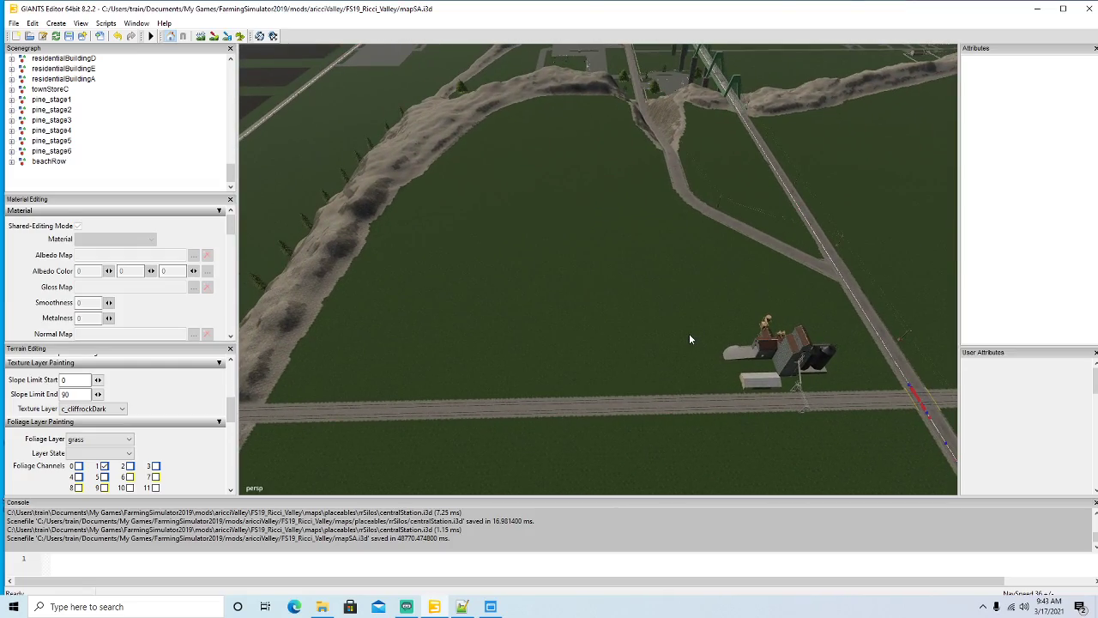
Switch to Notepad++, open mapSA_farmlands.xml and change the comment of farmland 25 to "central station".
left_click(461, 607)
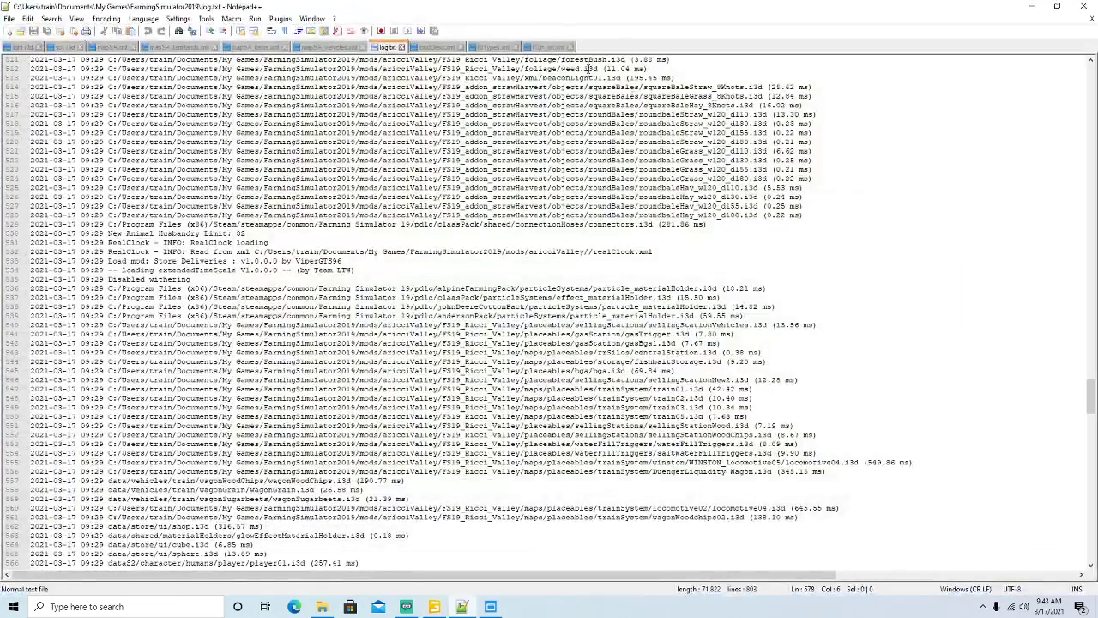
left_click(182, 47)
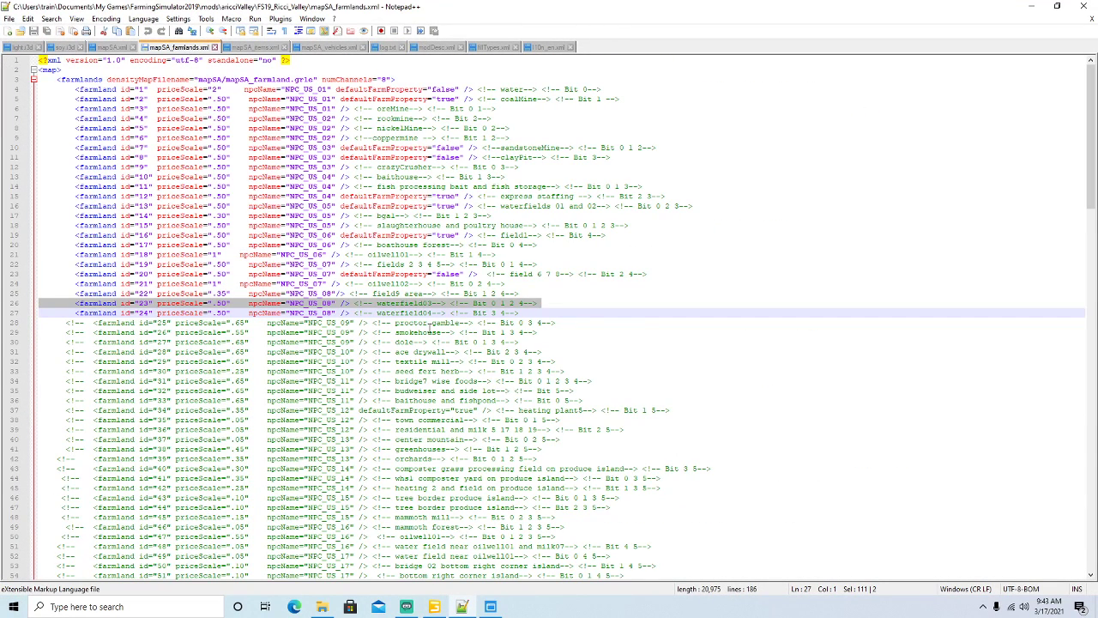
left_click(460, 323)
key("BackSpace")
key("BackSpace")
key("BackSpace")
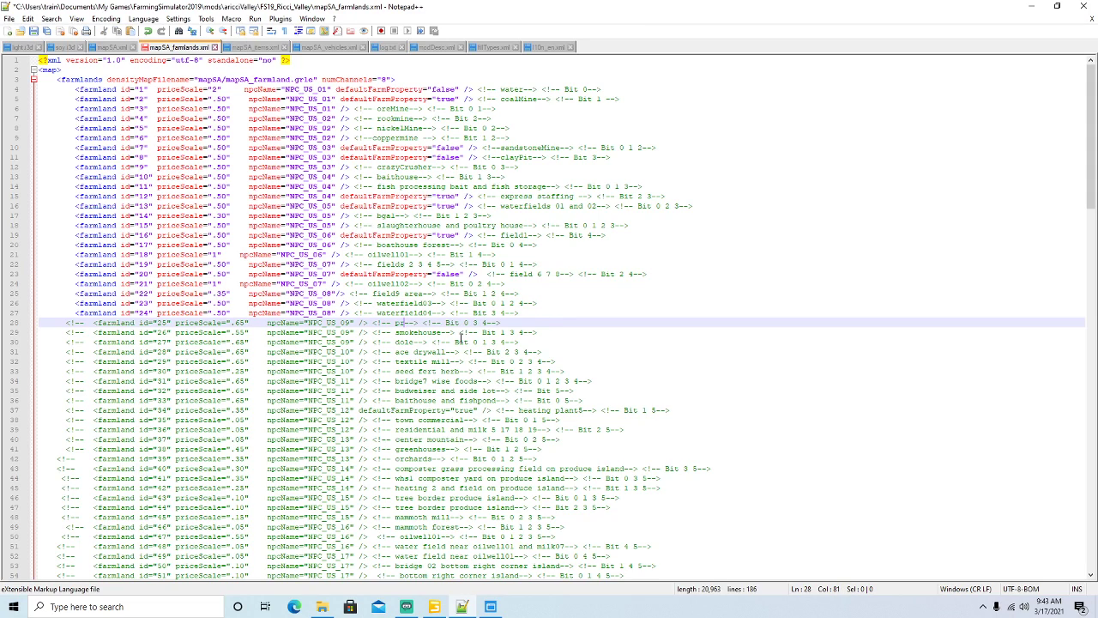
type("central station")
Set the priceScale of farmland 25 to .25, remove the comment marker in front of its entry and save the file.
key("BackSpace")
type("2")
key("BackSpace")
key("BackSpace")
key("BackSpace")
key("BackSpace")
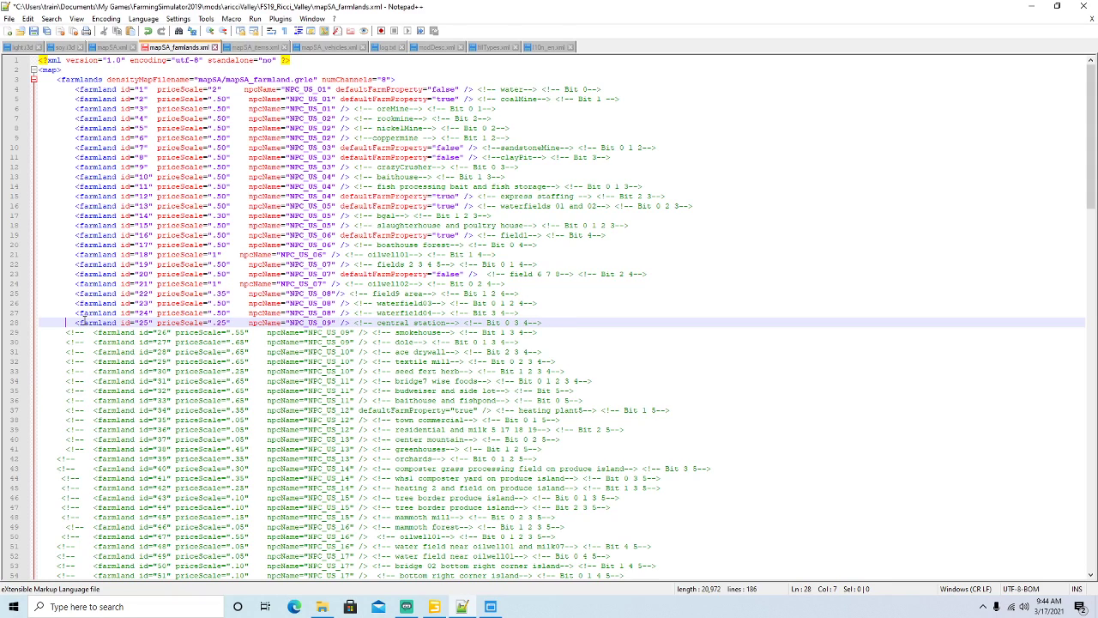
left_click(35, 31)
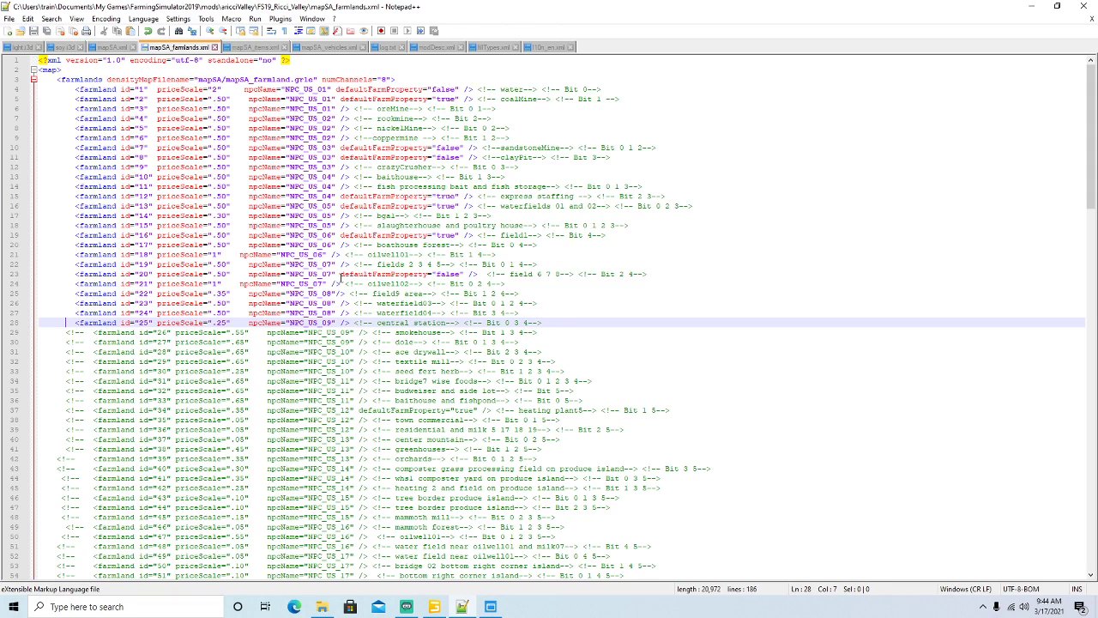
Copy defaultFarmProperty="true" from the farmland 16 entry into the farmland 25 entry and save the file.
left_click_drag(339, 274, 400, 274)
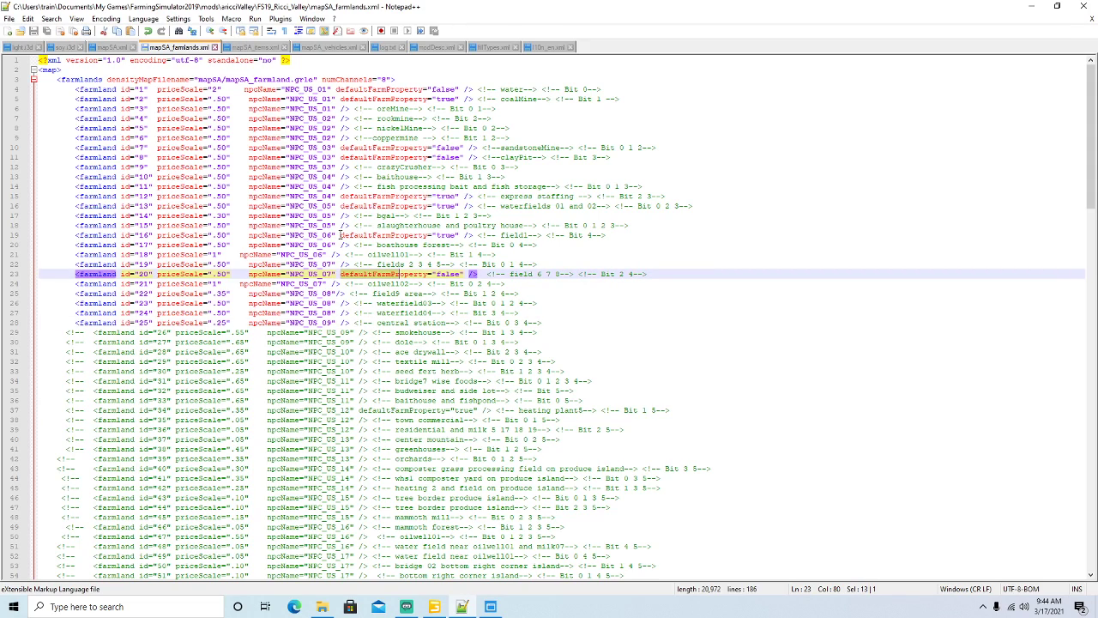
left_click_drag(340, 235, 418, 236)
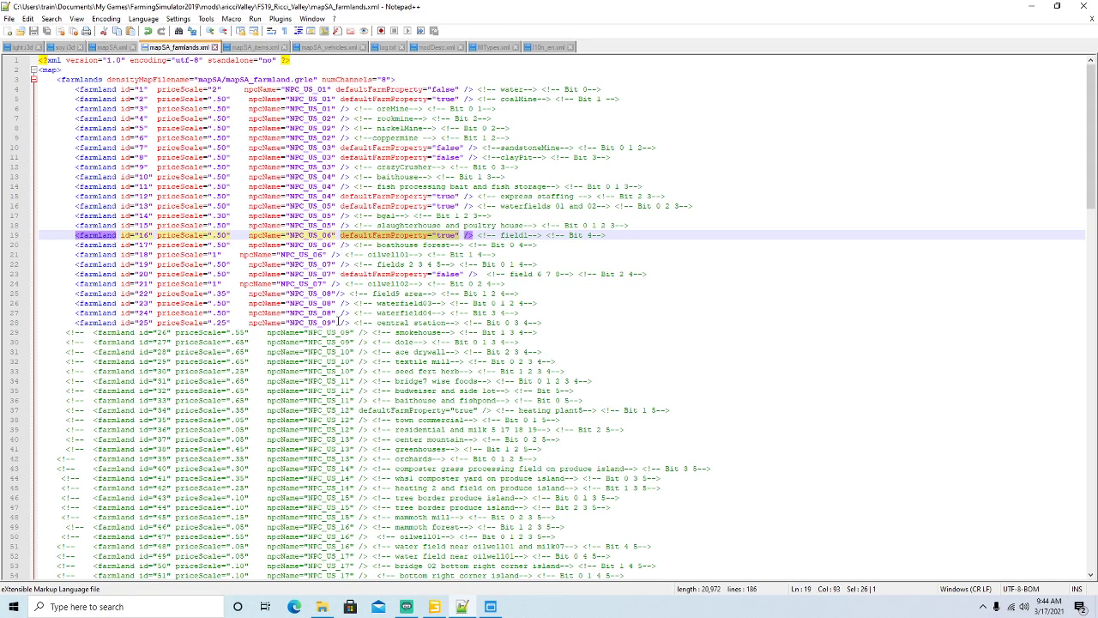
left_click(339, 323)
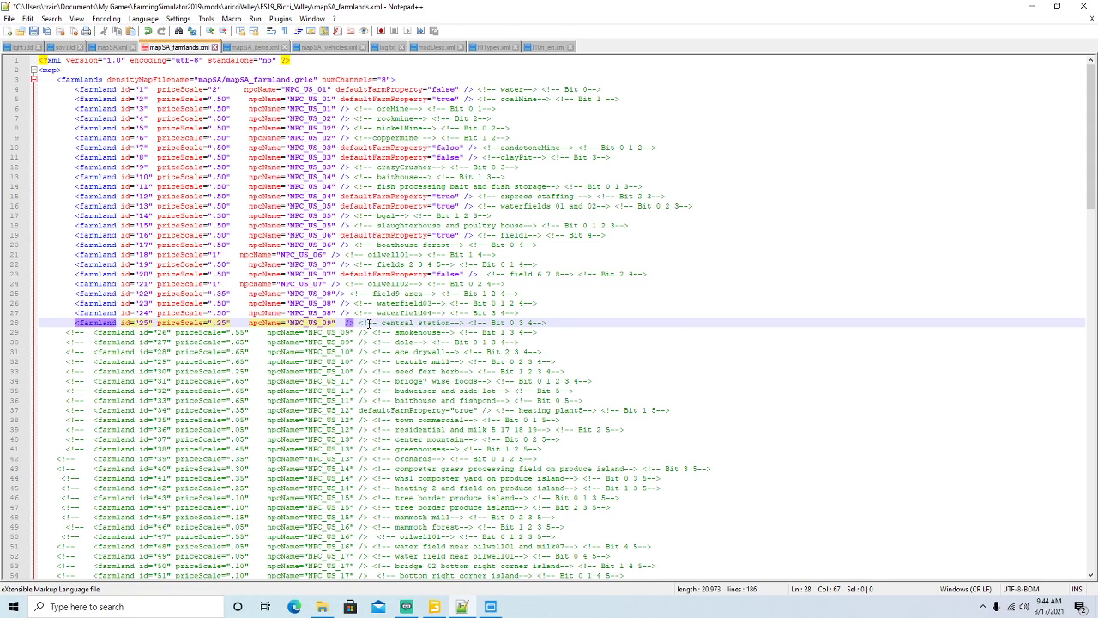
type("defaultFarmProperty=\"true\"")
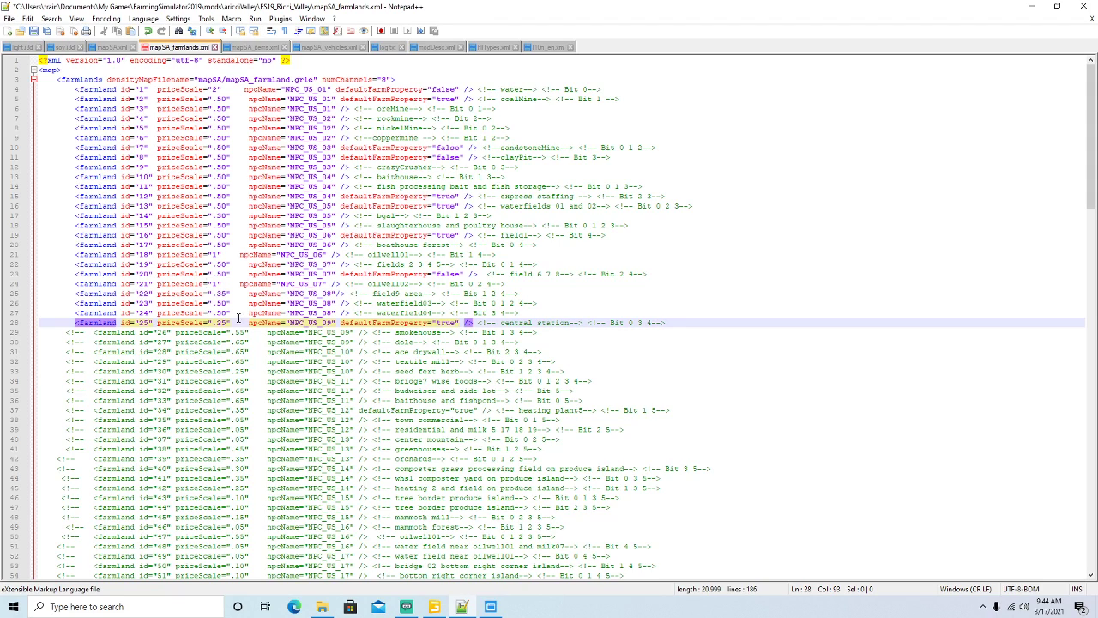
left_click(32, 32)
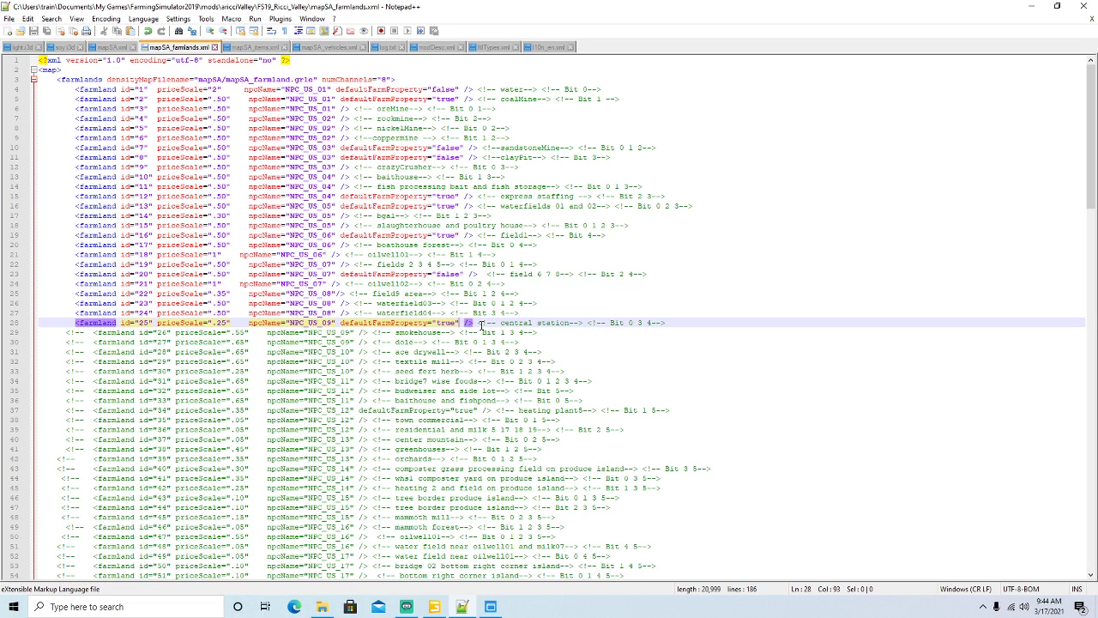
In GIANTS Editor, paint the farmland info layer with channels 0, 3 and 4 over the ground around the silo and along the roads.
left_click(1032, 7)
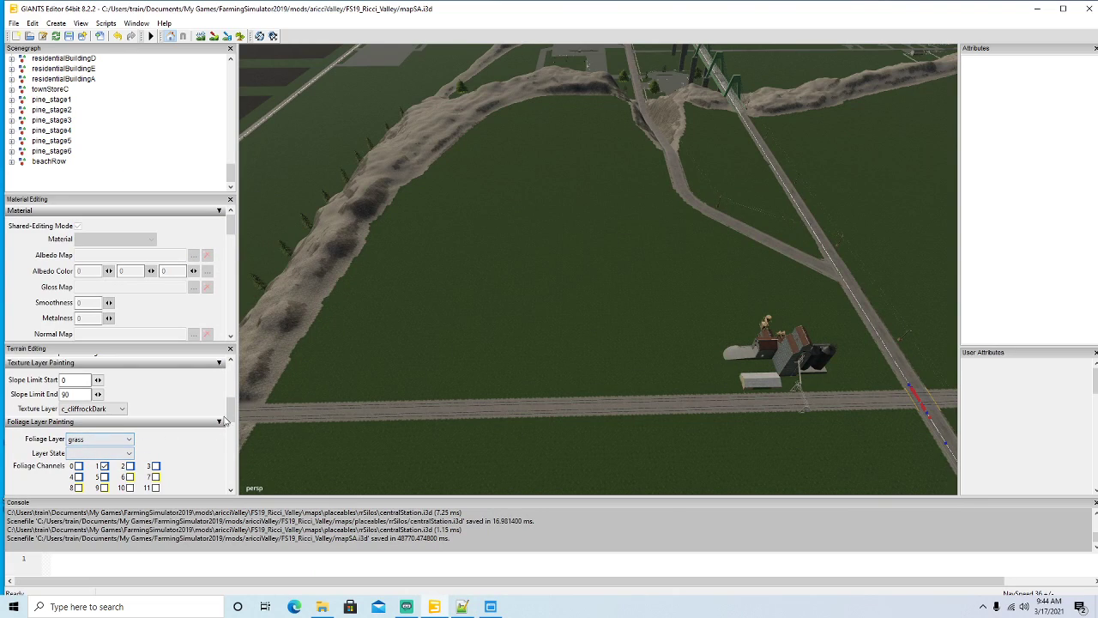
left_click_drag(230, 413, 230, 441)
left_click(101, 407)
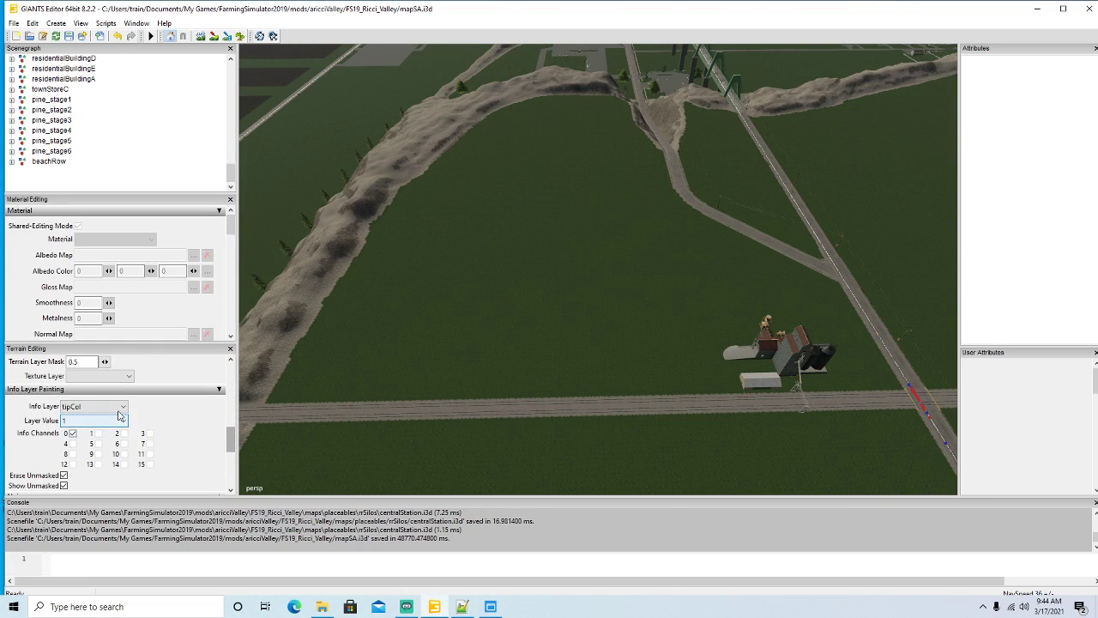
left_click(75, 435)
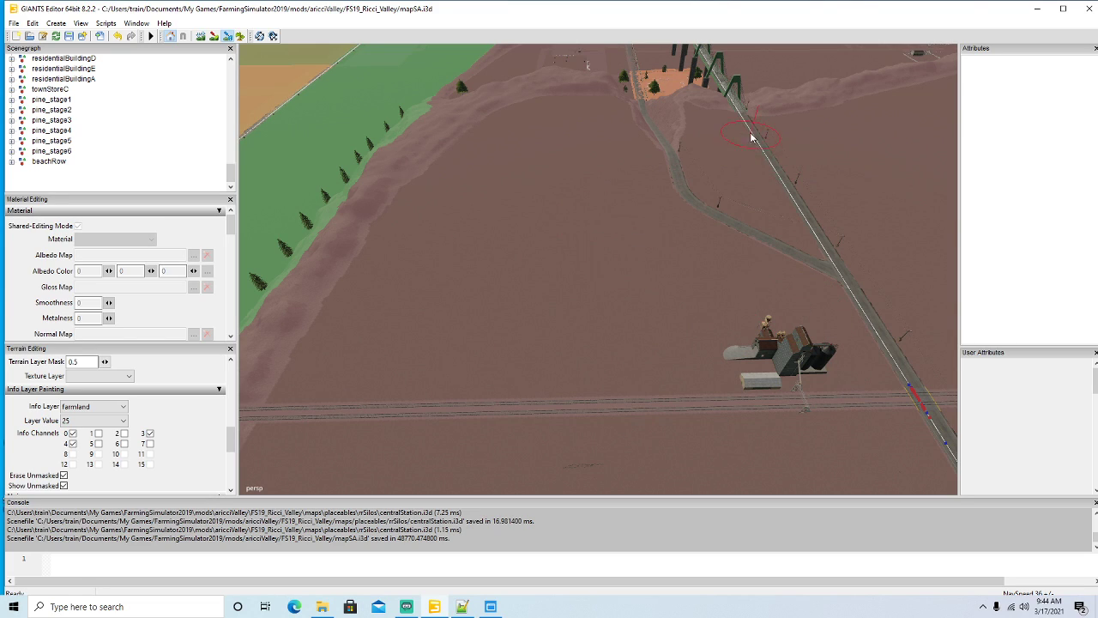
mouse_move(746, 115)
left_mouse_down()
mouse_move(821, 240)
mouse_move(880, 395)
mouse_move(829, 385)
mouse_move(440, 389)
left_mouse_up()
mouse_move(359, 389)
left_mouse_down()
mouse_move(421, 314)
mouse_move(527, 240)
mouse_move(633, 129)
mouse_move(680, 117)
mouse_move(694, 120)
mouse_move(733, 172)
mouse_move(745, 232)
mouse_move(796, 327)
mouse_move(725, 302)
mouse_move(692, 120)
mouse_move(655, 259)
mouse_move(600, 306)
mouse_move(600, 206)
mouse_move(515, 343)
mouse_move(519, 326)
left_mouse_up()
left_click(225, 36)
Extend the farmland 25 painting across the open field beside the access road and over the ridge down to the farm buildings.
mouse_move(470, 245)
left_mouse_down("alt")
mouse_move(476, 180)
mouse_move(495, 177)
left_mouse_up("alt")
scroll(476, 180, "down", 4)
scroll(481, 177, "up", 3)
scroll(495, 177, "up", 5)
scroll(495, 175, "up", 8)
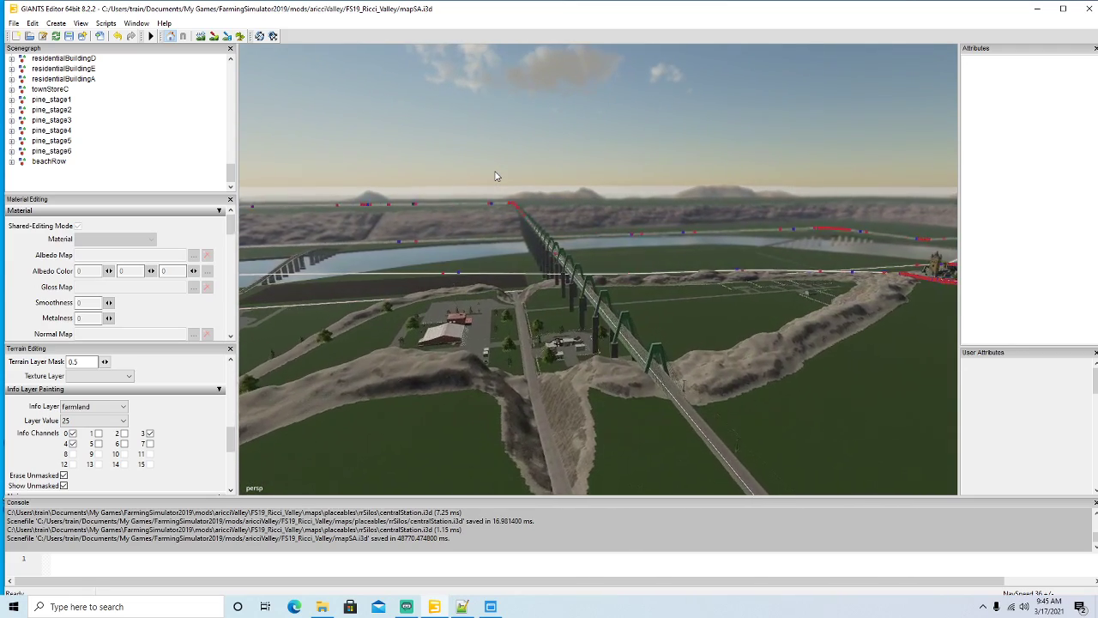
scroll(486, 174, "up", 7)
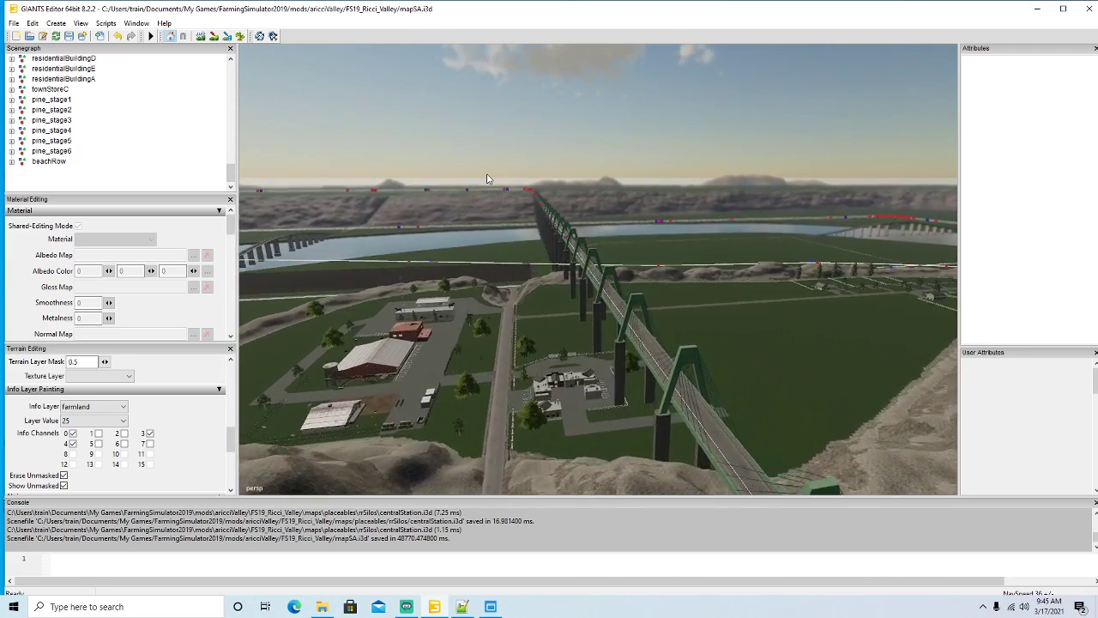
left_click_drag(486, 174, 242, 280, "alt")
scroll(242, 280, "down", 6)
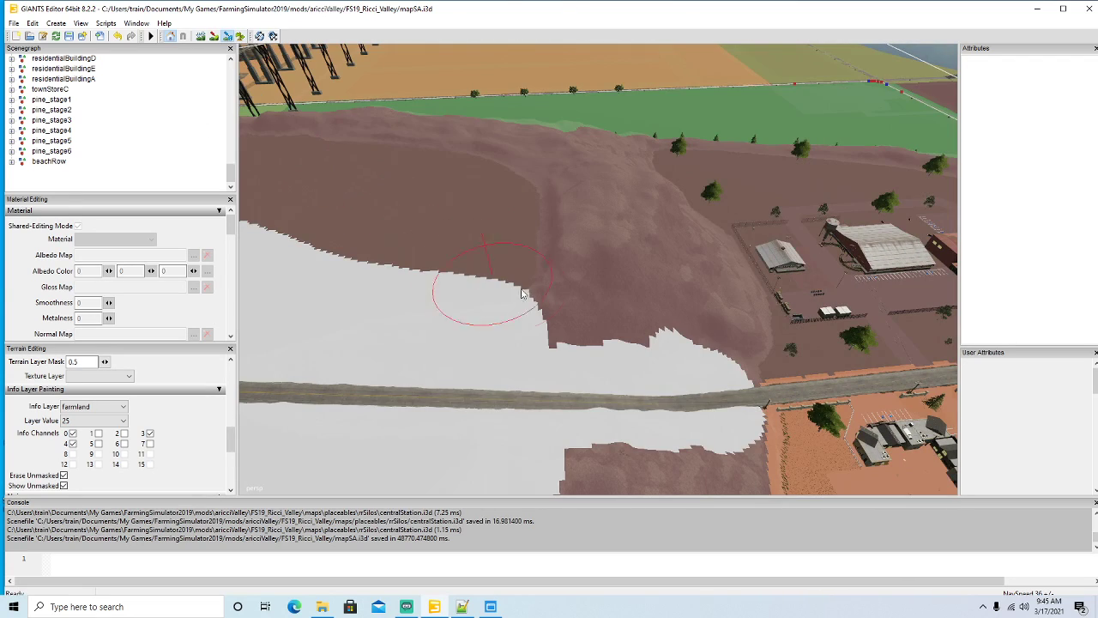
mouse_move(539, 329)
left_mouse_down()
mouse_move(657, 323)
mouse_move(707, 341)
mouse_move(711, 328)
mouse_move(702, 367)
mouse_move(717, 376)
mouse_move(712, 405)
mouse_move(705, 364)
mouse_move(735, 327)
mouse_move(739, 300)
mouse_move(721, 252)
mouse_move(664, 199)
mouse_move(664, 271)
mouse_move(608, 209)
mouse_move(487, 269)
mouse_move(335, 243)
mouse_move(451, 215)
mouse_move(552, 217)
mouse_move(600, 177)
mouse_move(314, 206)
mouse_move(276, 237)
left_mouse_up()
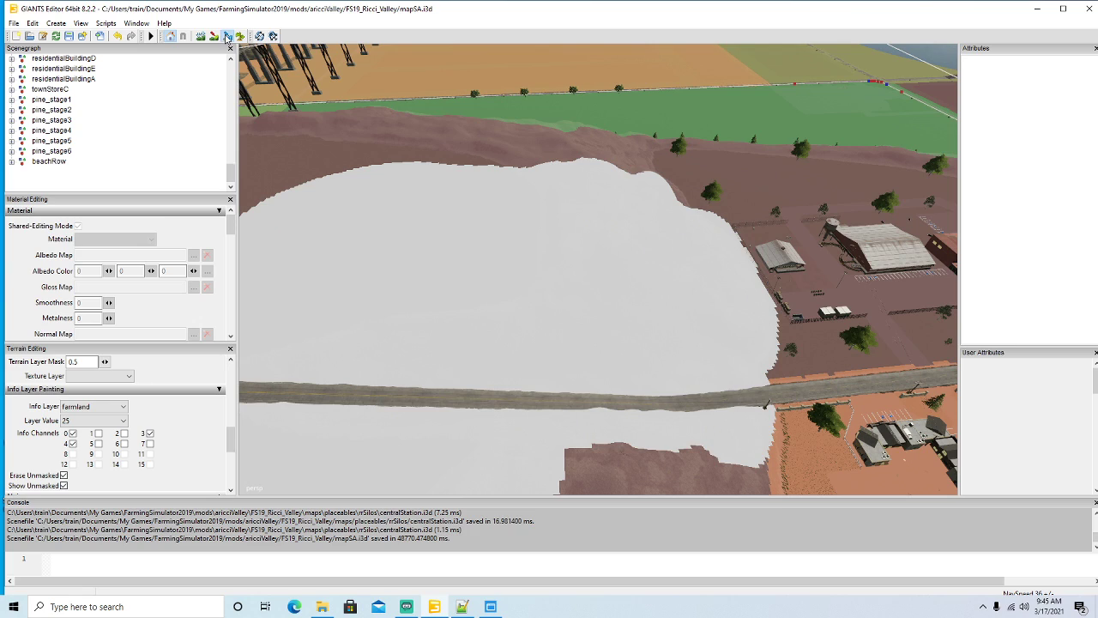
Paint farmland 25 over the rocky slope of the ridge between the farm buildings and the railroad bridge.
left_click_drag(503, 289, 558, 227, "alt")
scroll(559, 227, "up", 5)
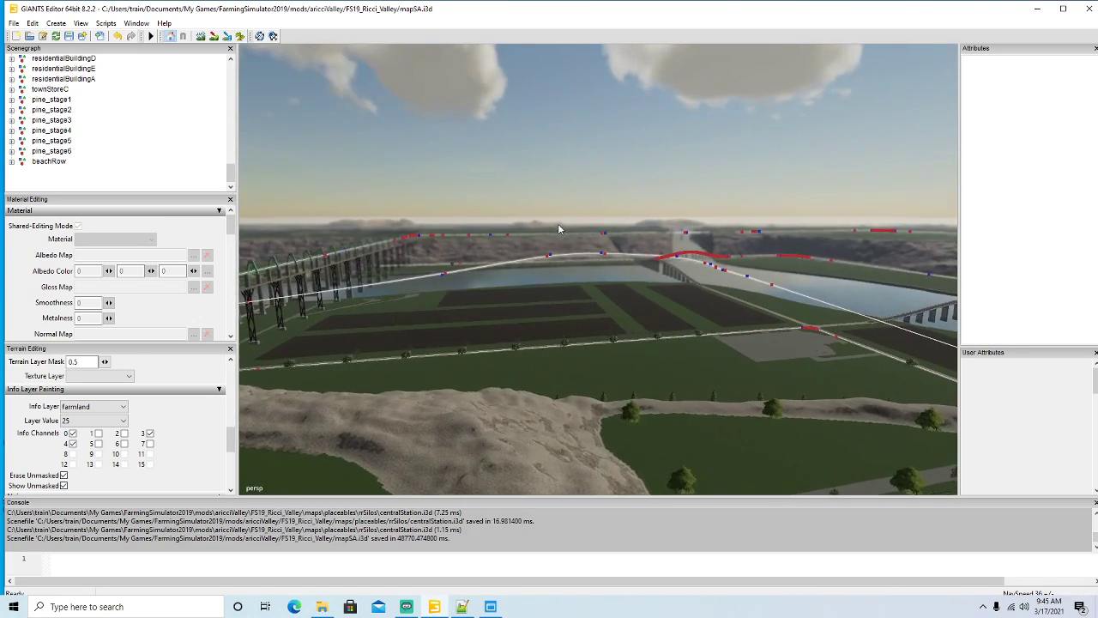
scroll(558, 227, "up", 8)
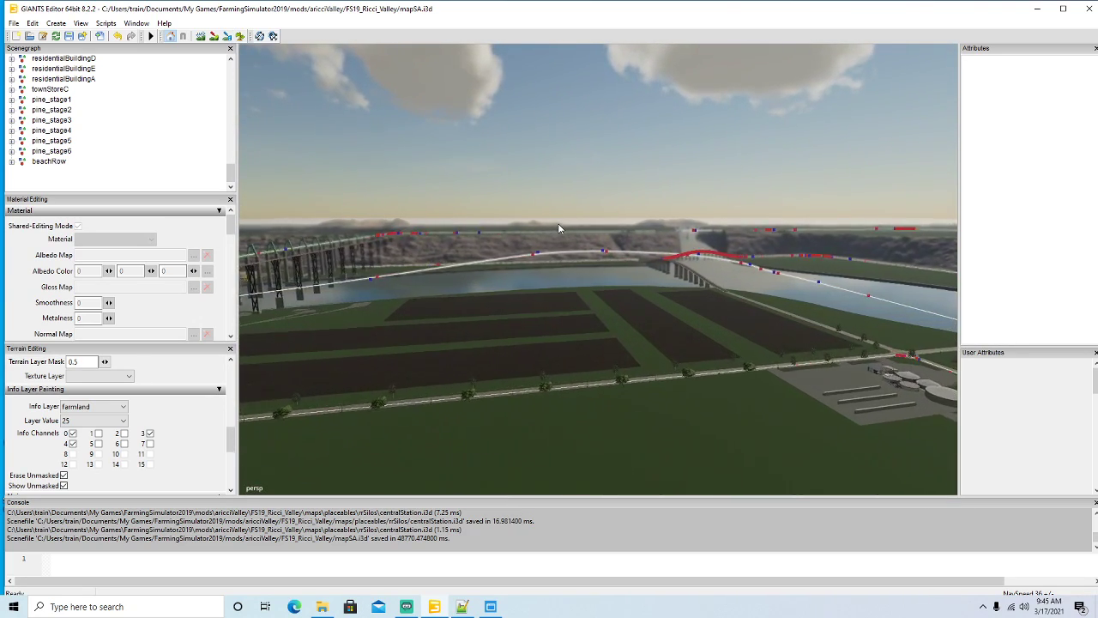
left_click_drag(559, 225, 211, 315, "alt")
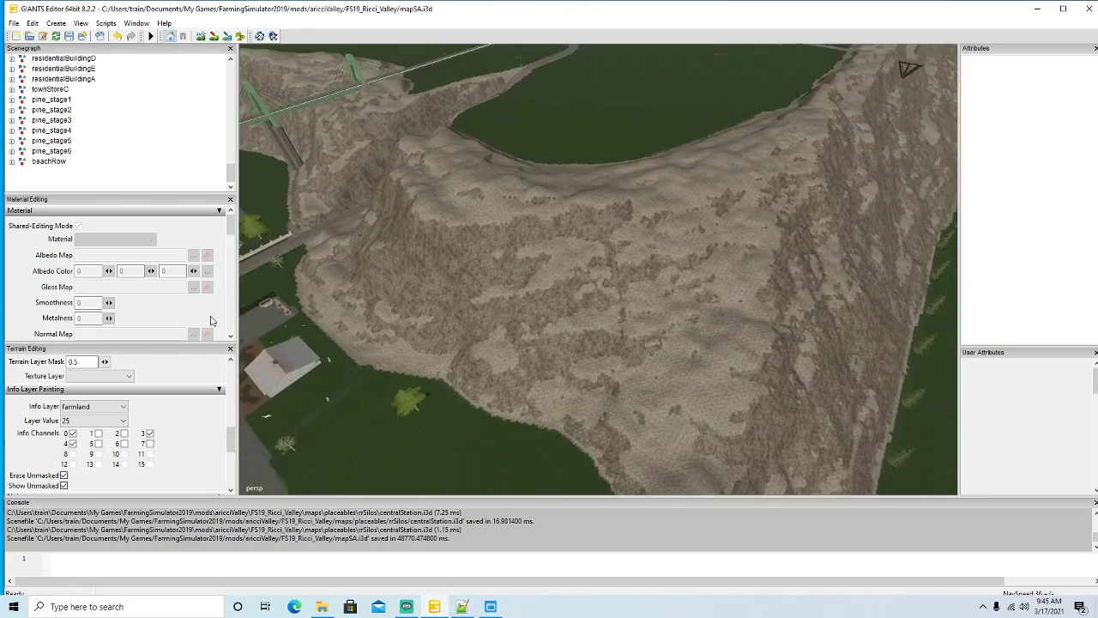
scroll(211, 317, "down", 3)
scroll(205, 339, "down", 3)
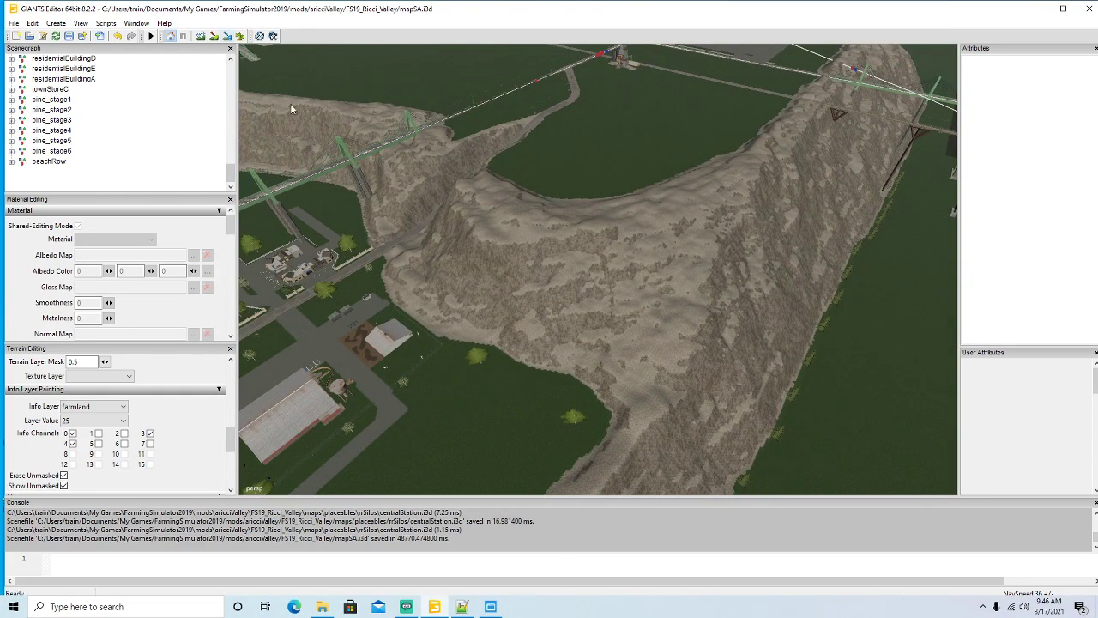
left_click(227, 36)
mouse_move(487, 283)
left_mouse_down()
mouse_move(475, 326)
mouse_move(592, 367)
mouse_move(616, 389)
mouse_move(654, 262)
mouse_move(761, 127)
mouse_move(632, 245)
mouse_move(604, 312)
mouse_move(529, 284)
mouse_move(503, 248)
mouse_move(552, 222)
mouse_move(582, 248)
mouse_move(623, 208)
mouse_move(657, 140)
mouse_move(566, 121)
left_mouse_up()
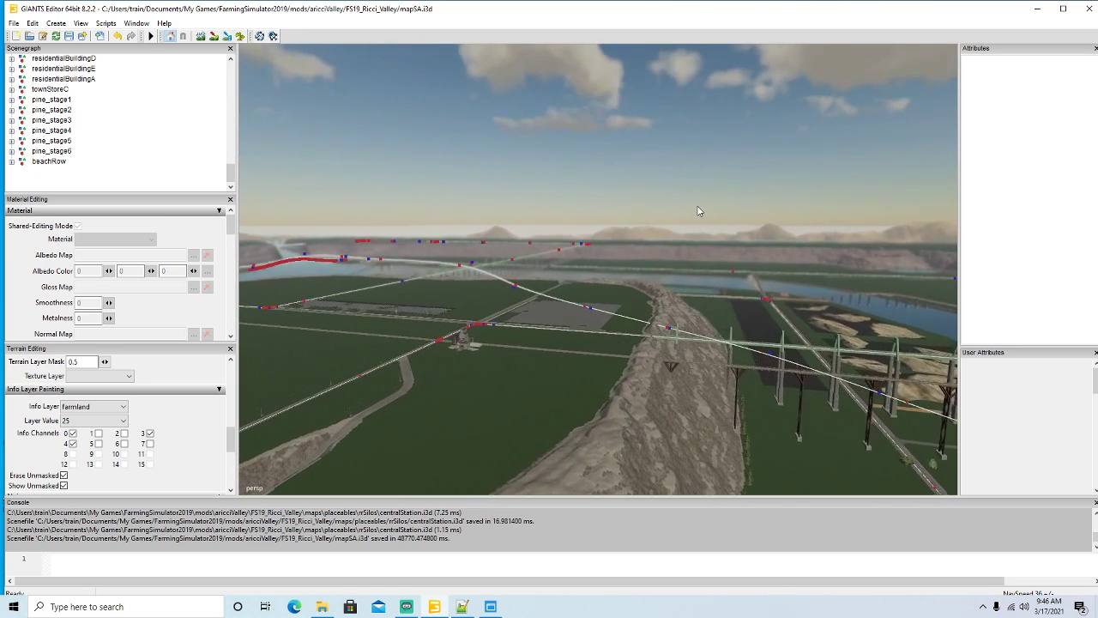
Paint farmland 25 over the remaining field and ridge edge beside the railroad track leading from the silo to the bridge.
right_click_drag(698, 206, 698, 194, "alt")
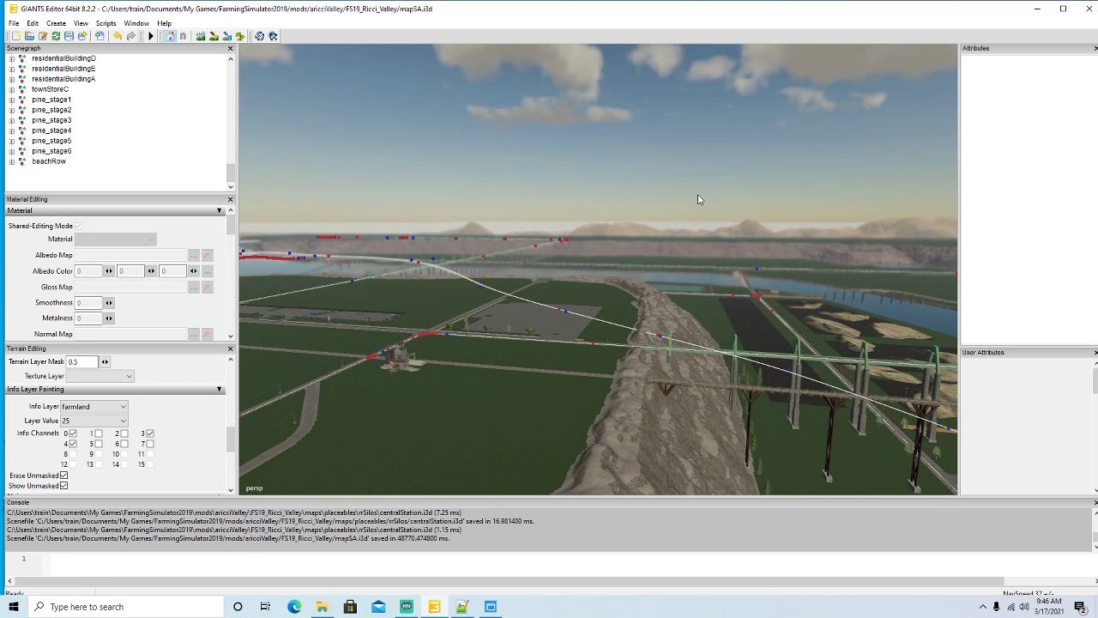
left_click_drag(711, 317, 525, 447, "alt")
scroll(690, 320, "up", 10)
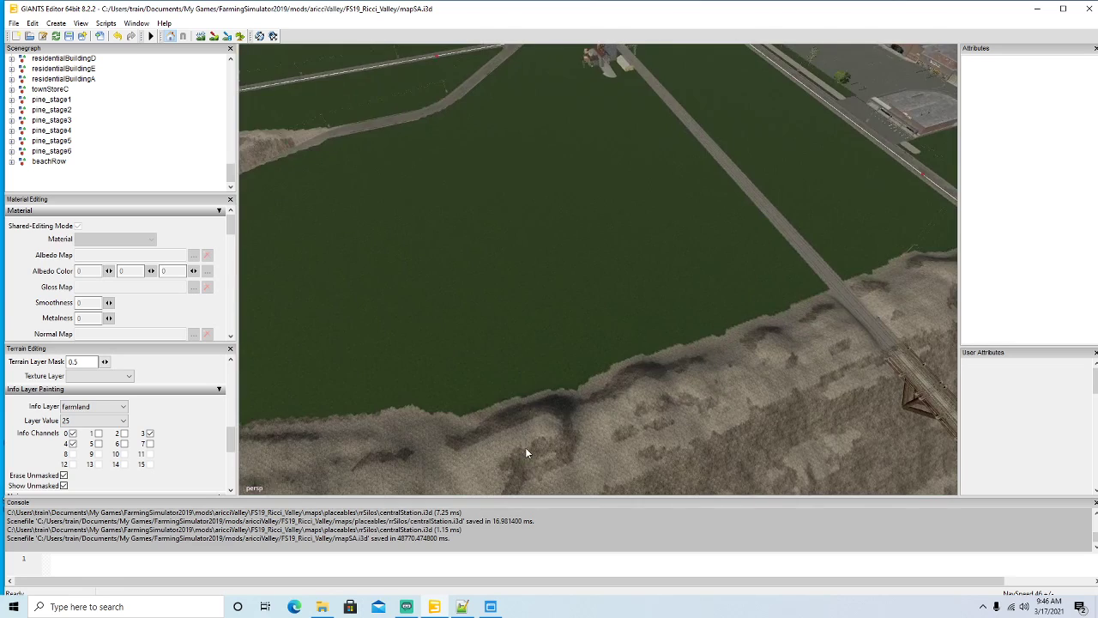
scroll(525, 447, "down", 10)
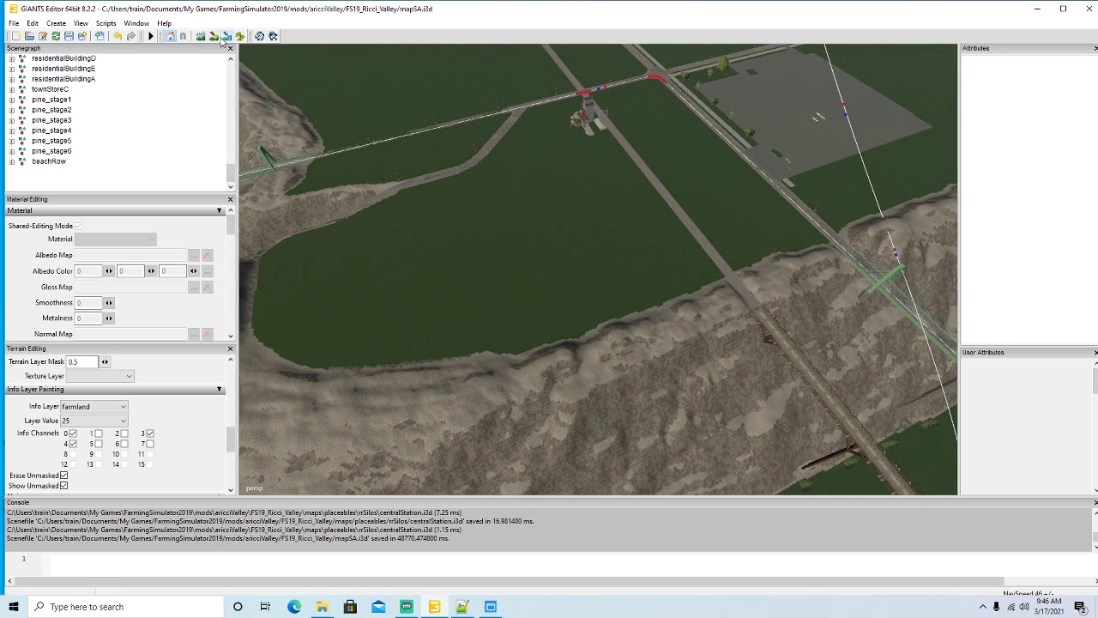
left_click(225, 37)
mouse_move(635, 326)
left_mouse_down()
mouse_move(728, 294)
mouse_move(719, 273)
mouse_move(704, 259)
mouse_move(518, 299)
mouse_move(492, 289)
mouse_move(498, 254)
mouse_move(633, 252)
mouse_move(623, 247)
left_mouse_up()
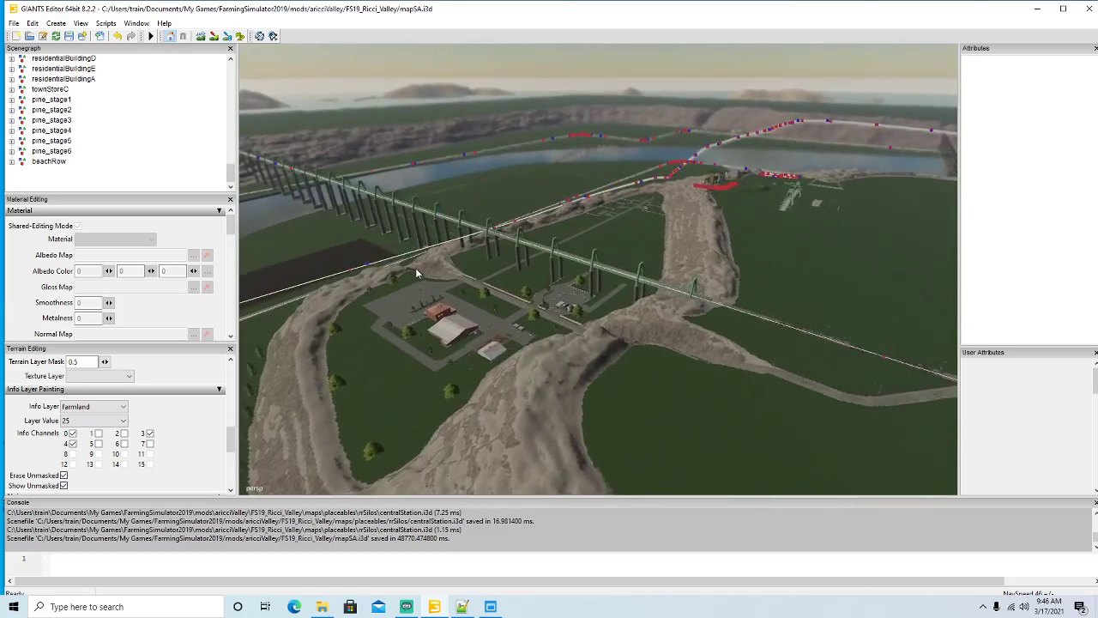
Paint farmland 25 over the cliff strip between the access road and the green highway bridge.
scroll(423, 264, "up", 12)
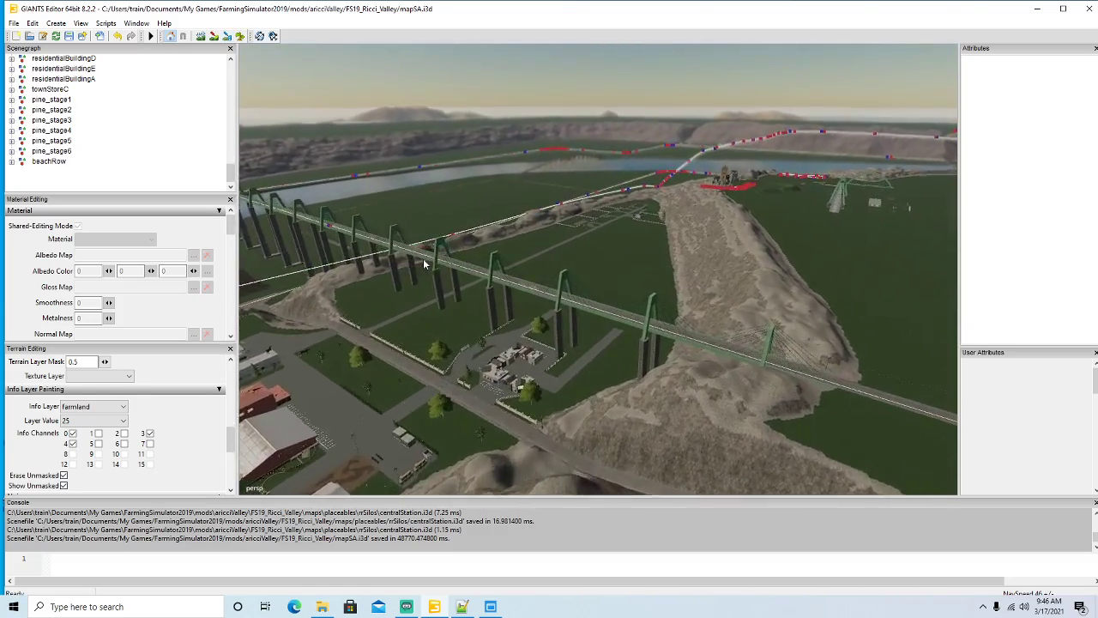
scroll(424, 264, "up", 4)
left_click_drag(423, 264, 743, 349, "alt")
scroll(743, 349, "down", 4)
scroll(743, 349, "down", 6)
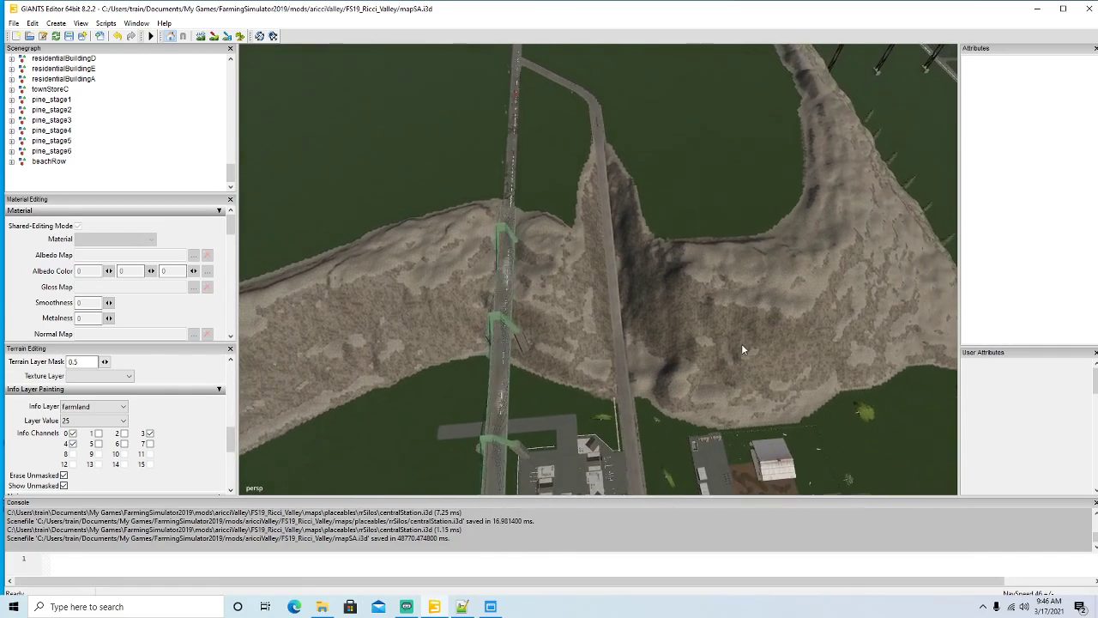
left_click(227, 36)
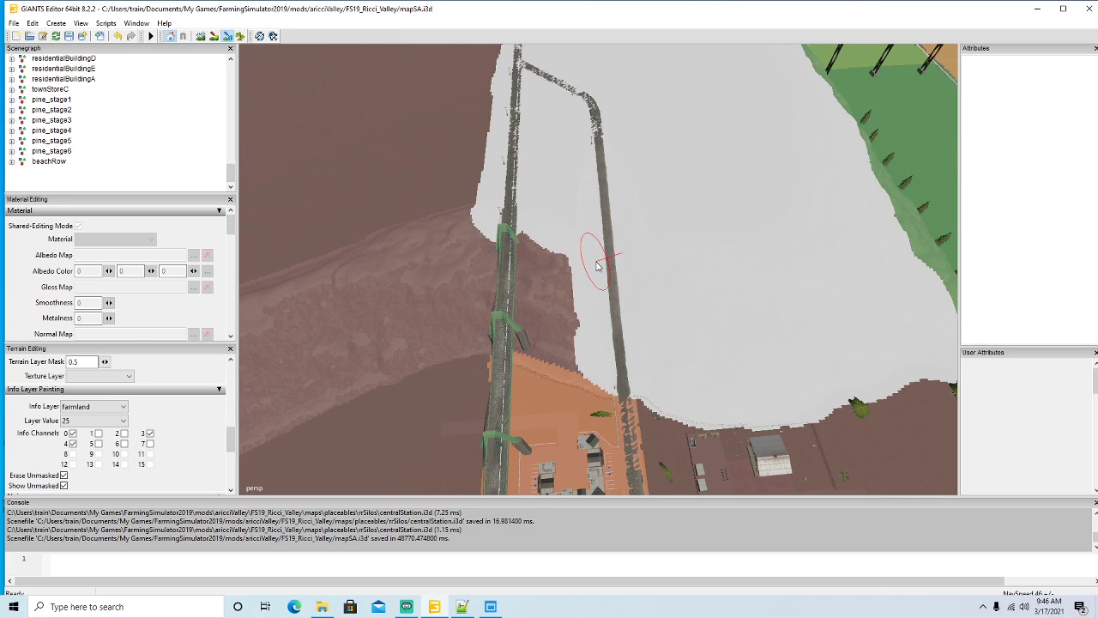
mouse_move(588, 277)
left_mouse_down()
mouse_move(587, 342)
mouse_move(507, 324)
mouse_move(515, 276)
mouse_move(549, 255)
mouse_move(555, 287)
mouse_move(517, 279)
left_mouse_up()
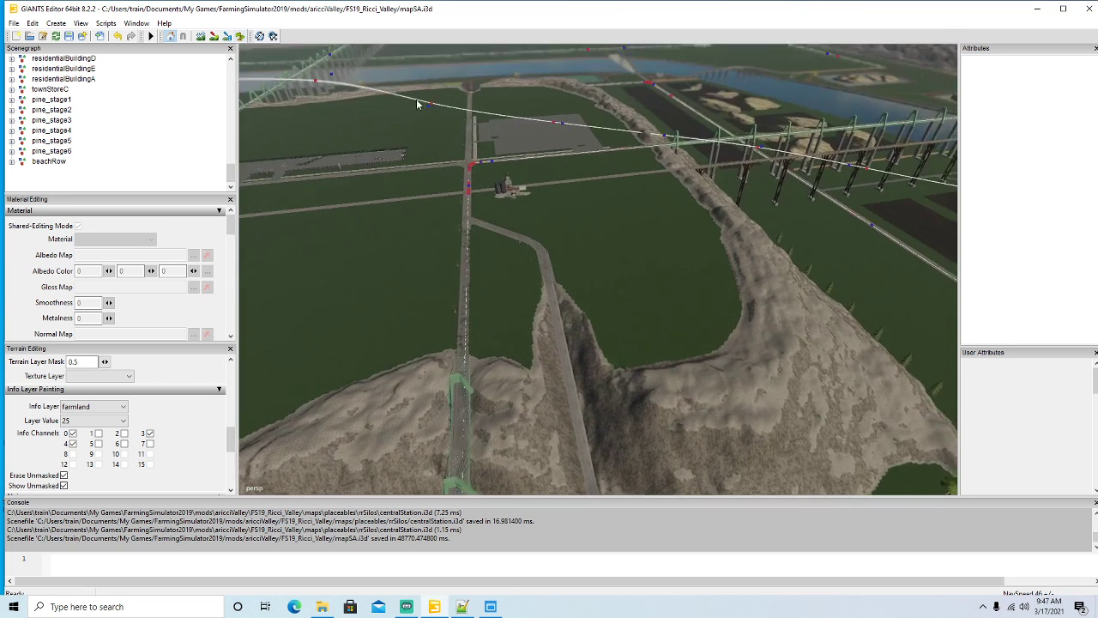
Switch the info layer for painting from farmland to tipCol and bring the field beside the railroad silo into view.
right_click_drag(416, 99, 392, 82)
scroll(397, 79, "up", 10)
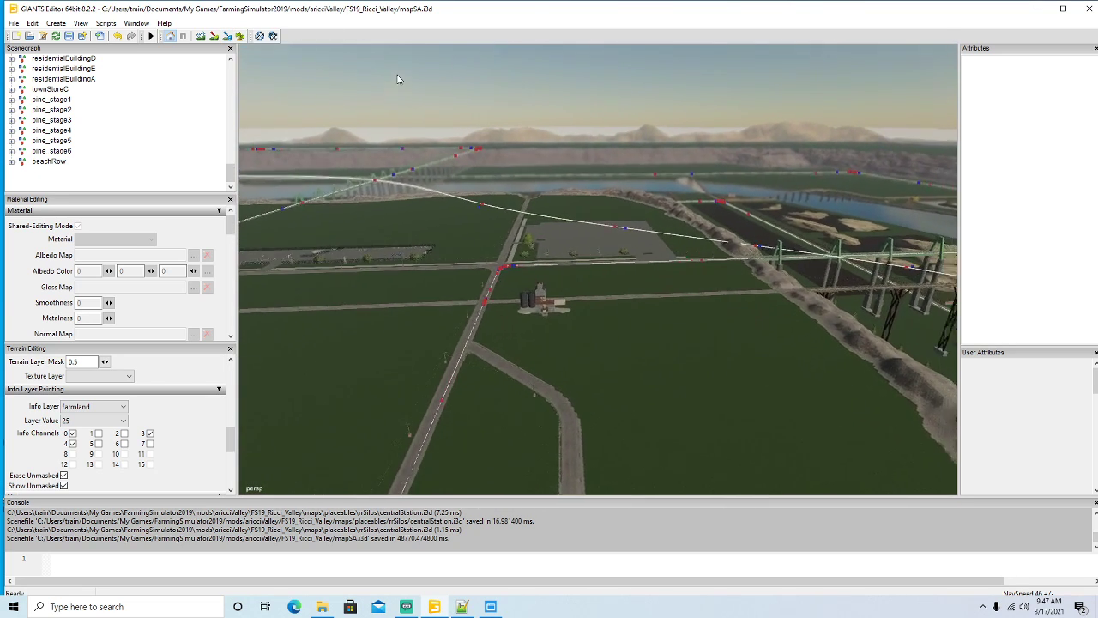
scroll(397, 77, "up", 10)
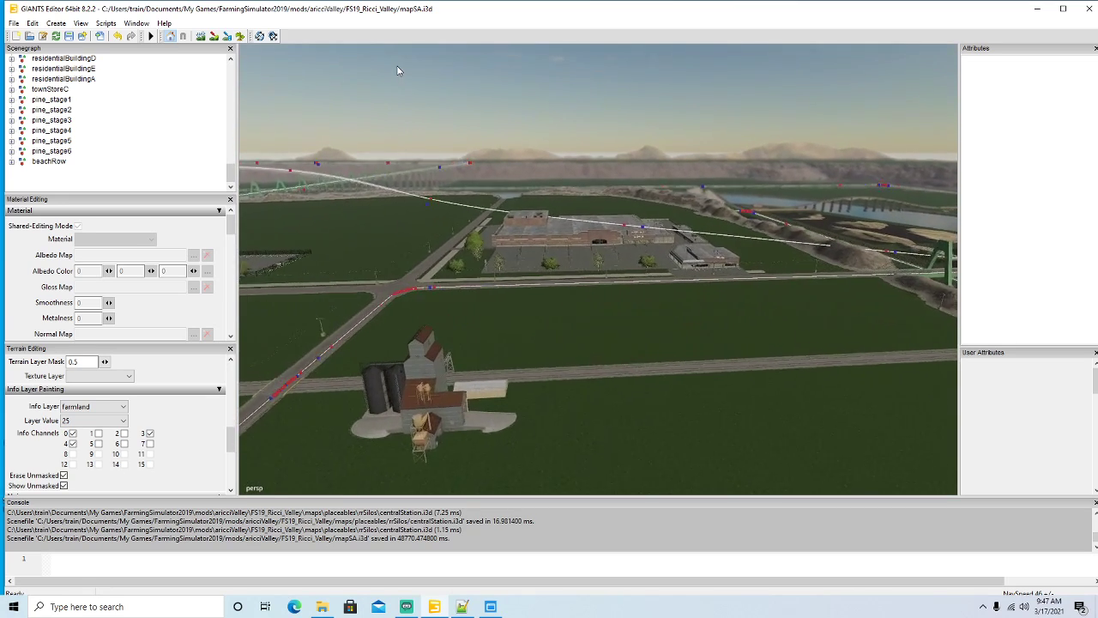
left_click_drag(398, 77, 384, 179, "alt")
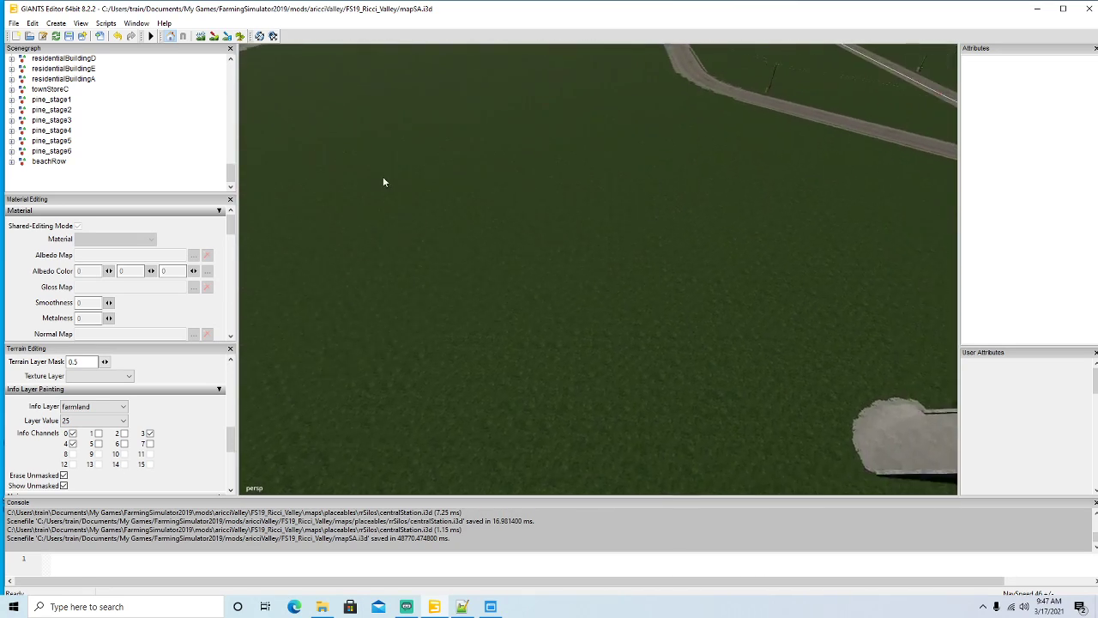
scroll(384, 178, "down", 10)
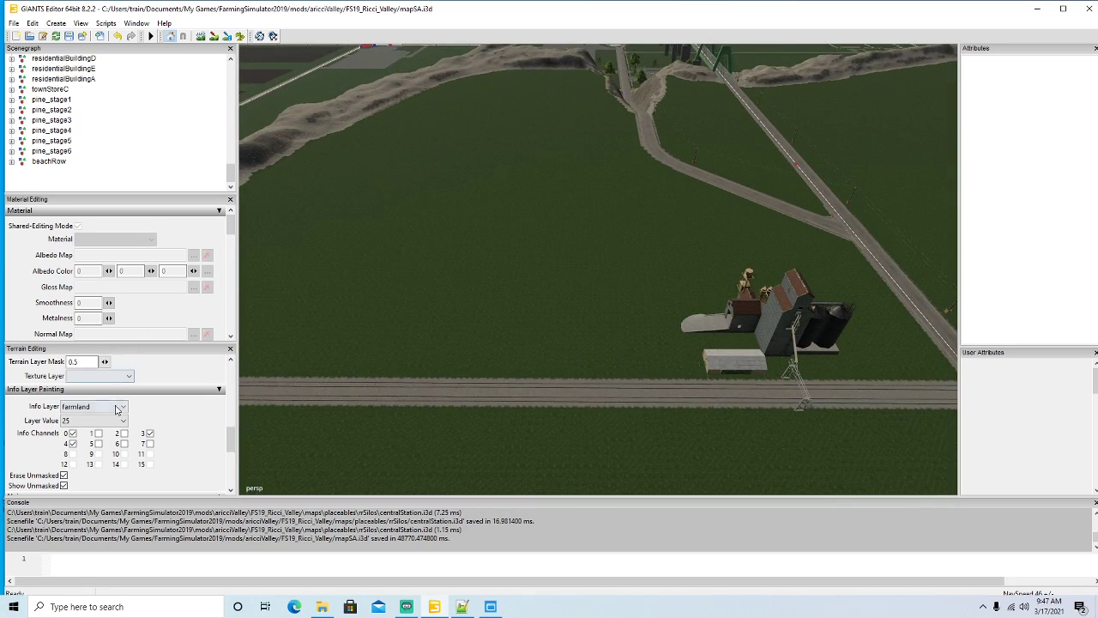
left_click(117, 410)
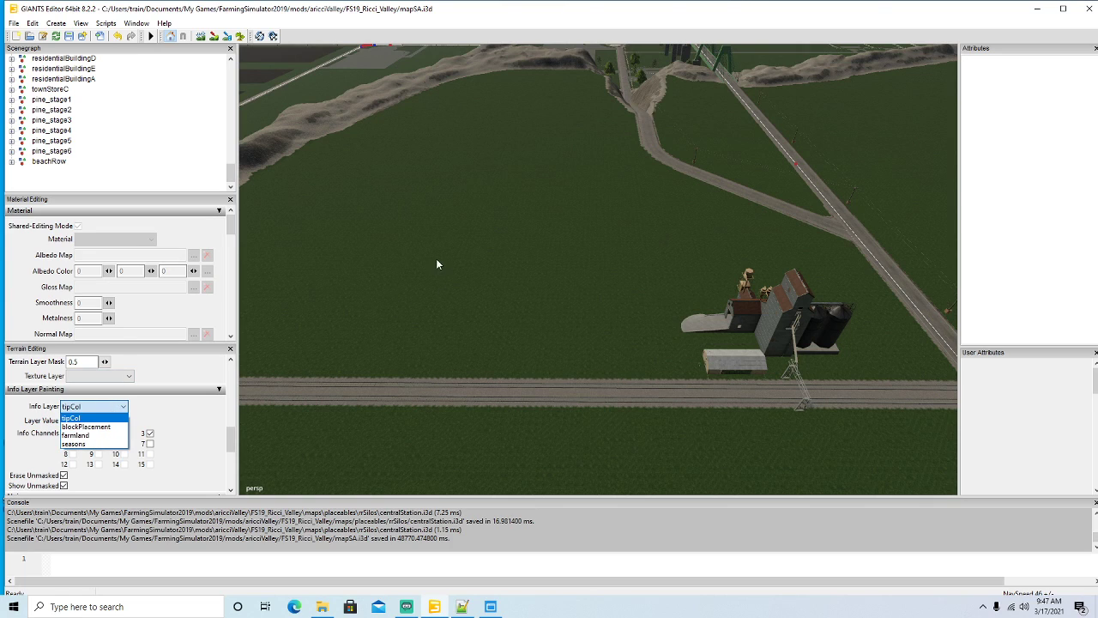
left_click(486, 257)
left_click_drag(486, 257, 482, 256, "alt")
scroll(96, 133, "up", 10)
scroll(101, 133, "up", 10)
scroll(99, 131, "up", 1)
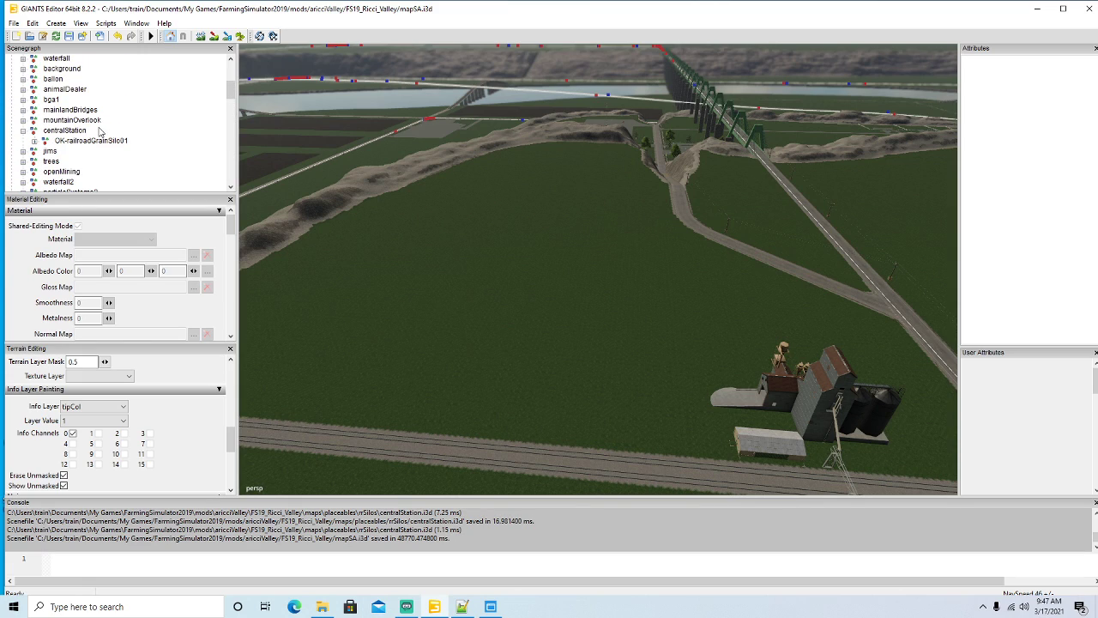
Collapse the Places group and duplicate the empty transform group at the end of globalCompany three times.
left_click(23, 132)
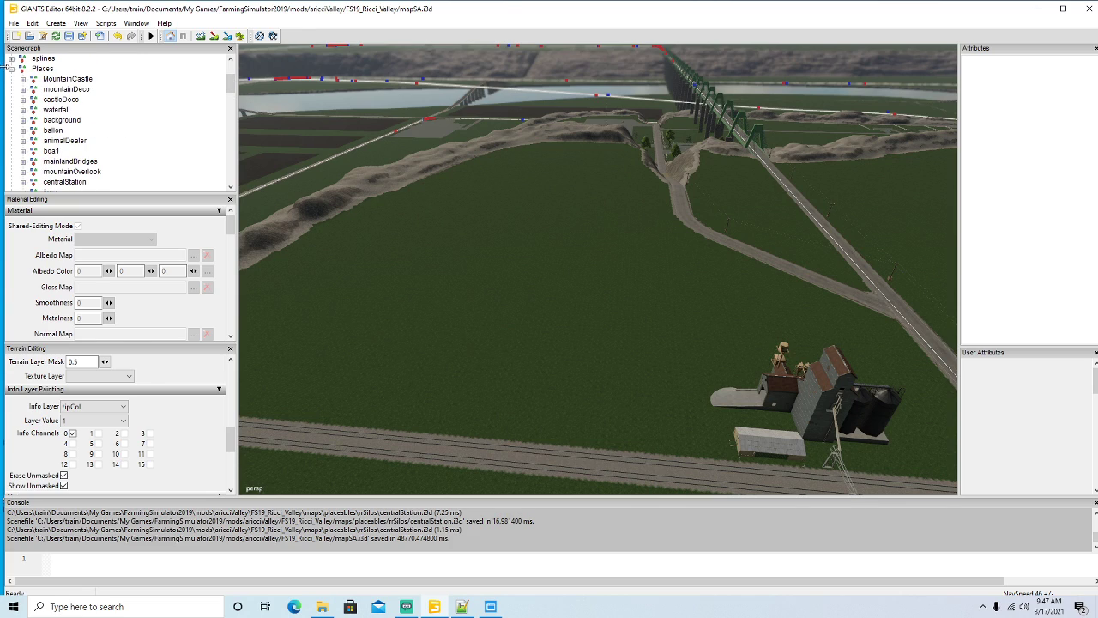
left_click(11, 69)
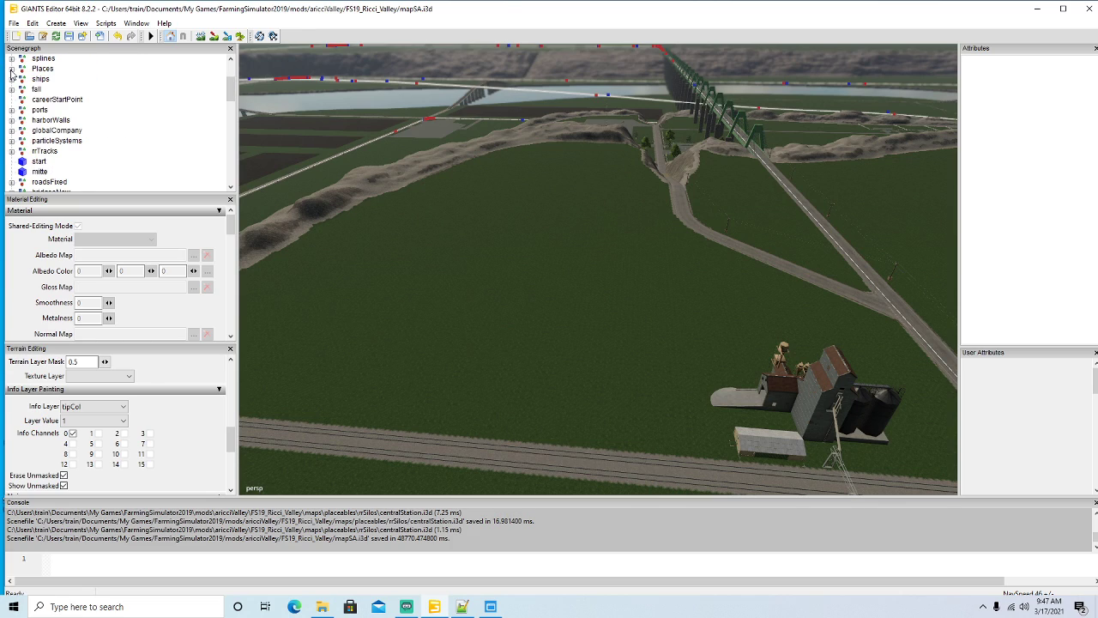
left_click(12, 131)
scroll(123, 154, "down", 6)
scroll(123, 157, "down", 5)
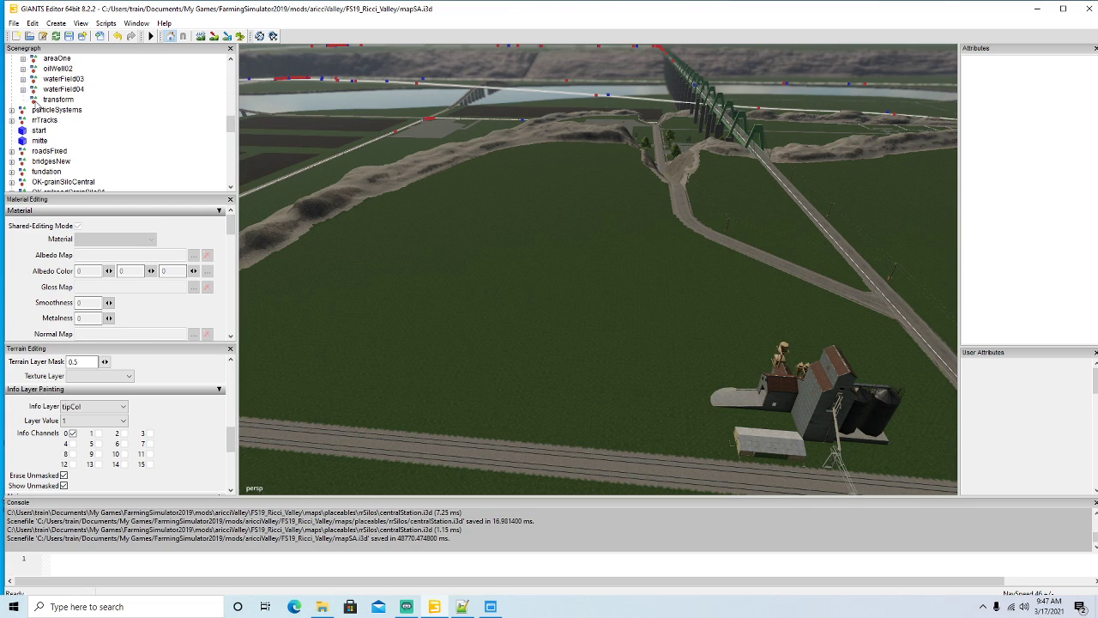
left_click(38, 101)
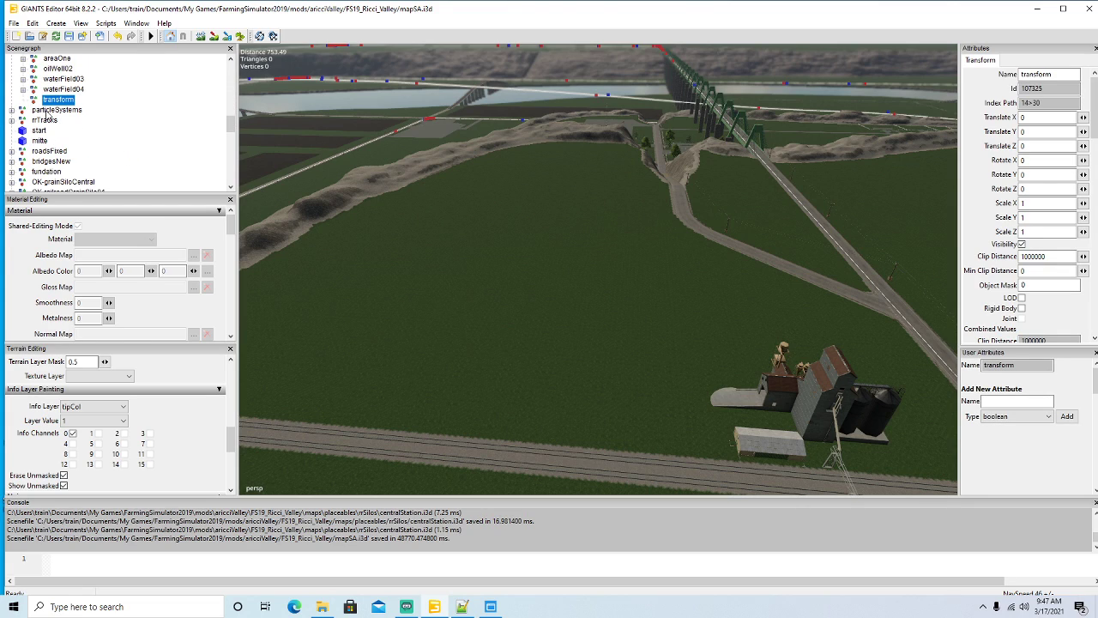
key("ctrl+d")
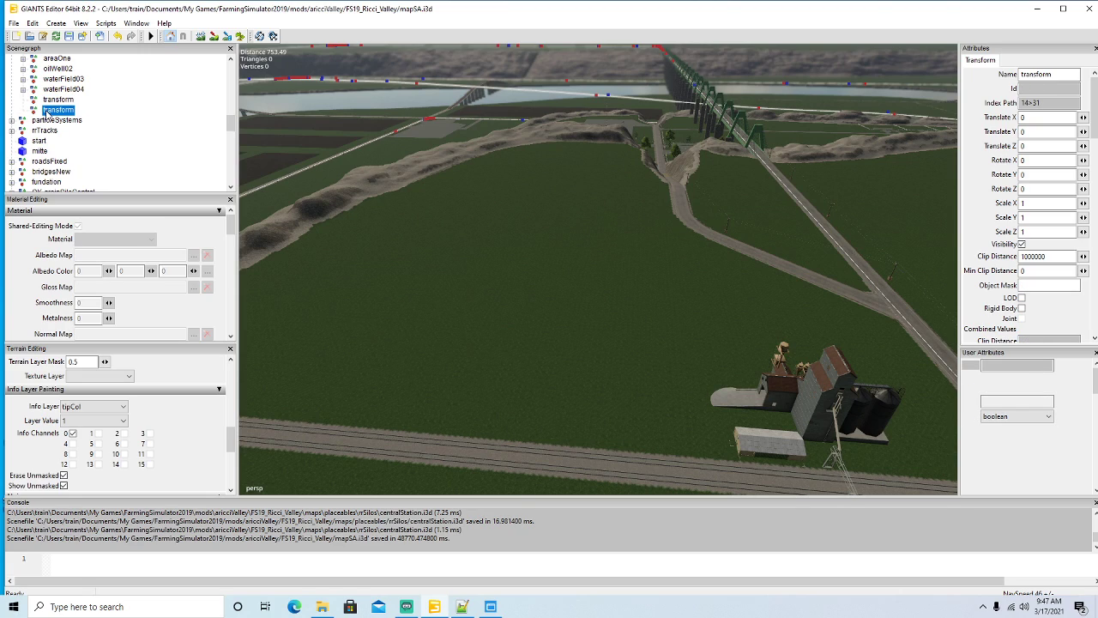
key("ctrl+d")
key("ctrl+d")
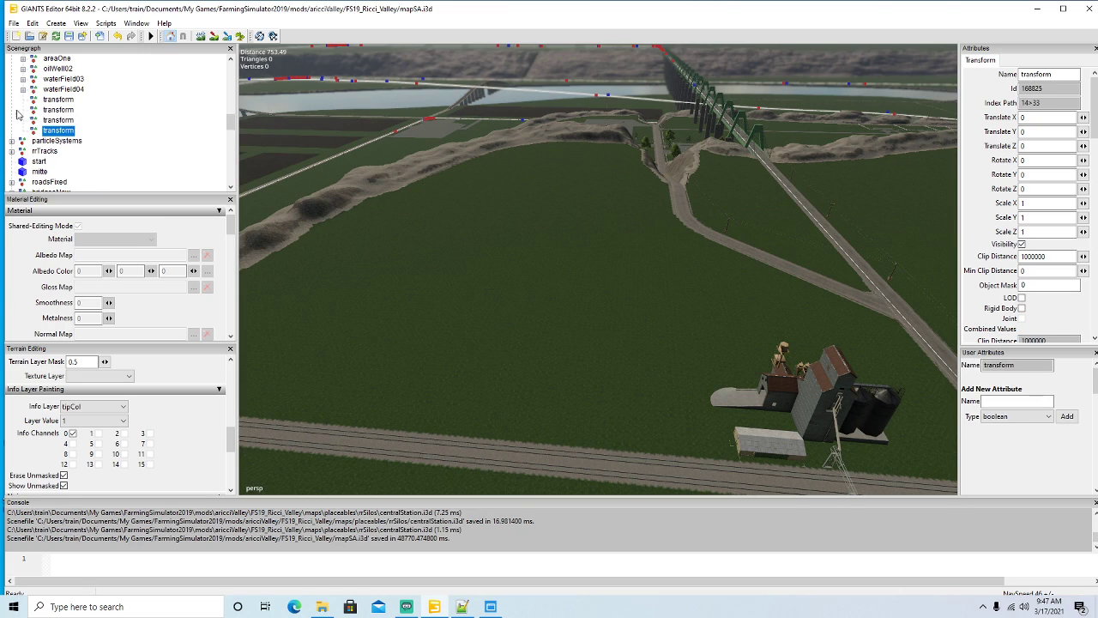
Switch to File Explorer and look up the warehouse file names in the newBuildings folder of FS19_Ricci_Valley.
left_click(321, 606)
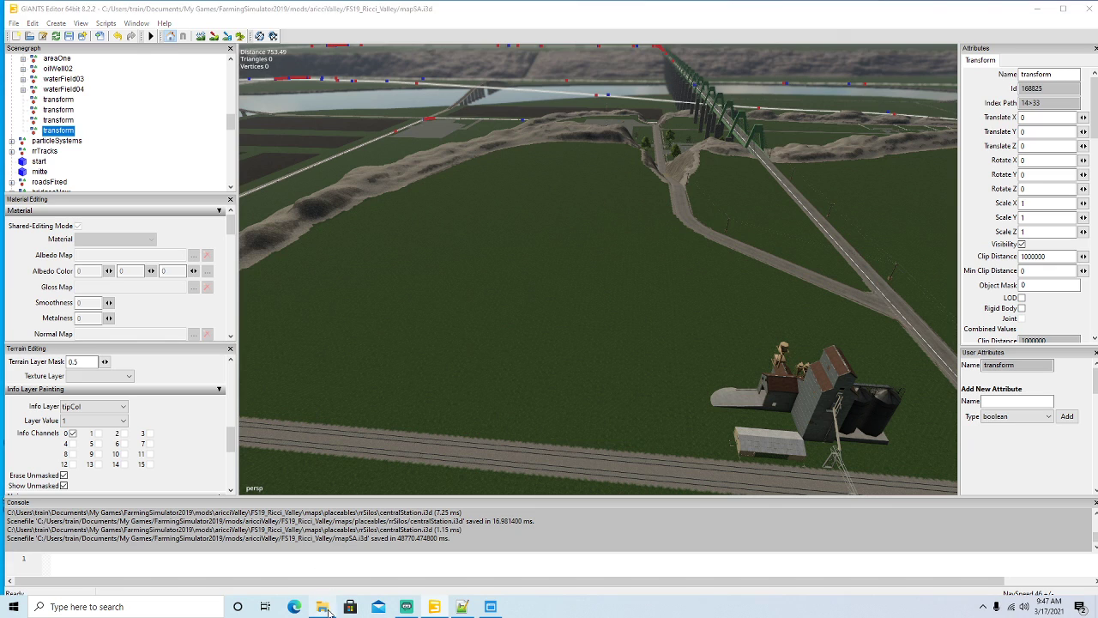
left_click(452, 79)
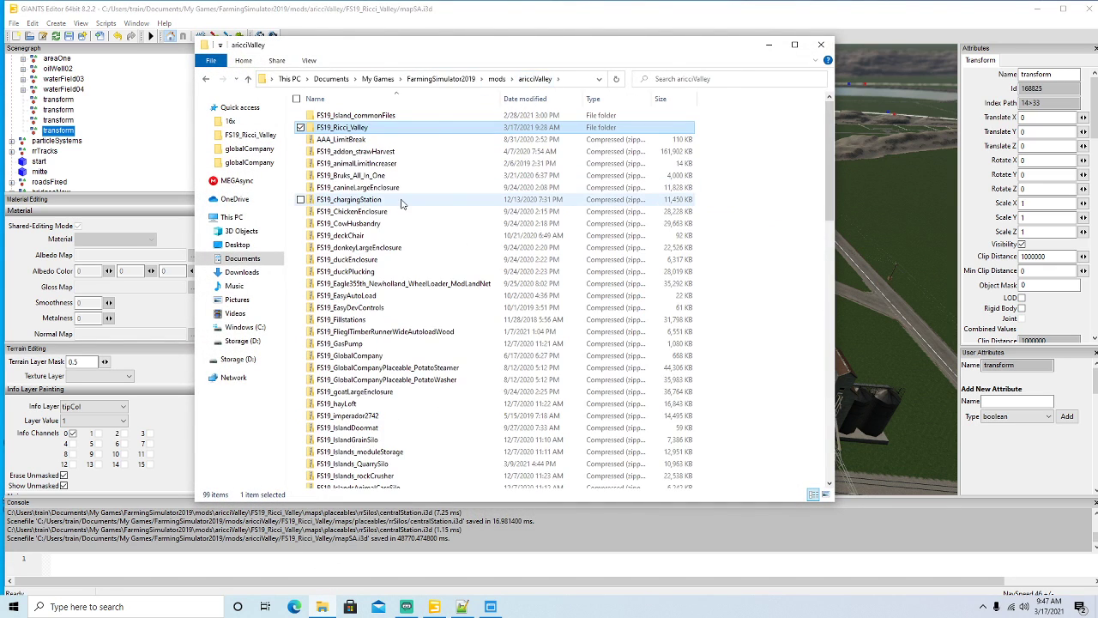
double_click(345, 129)
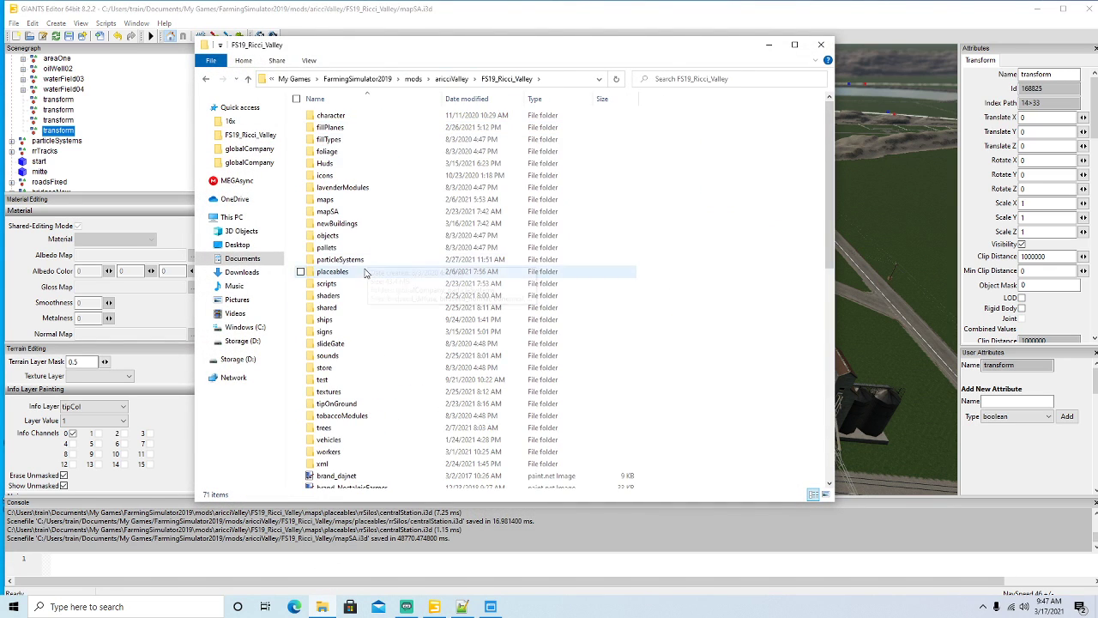
double_click(351, 225)
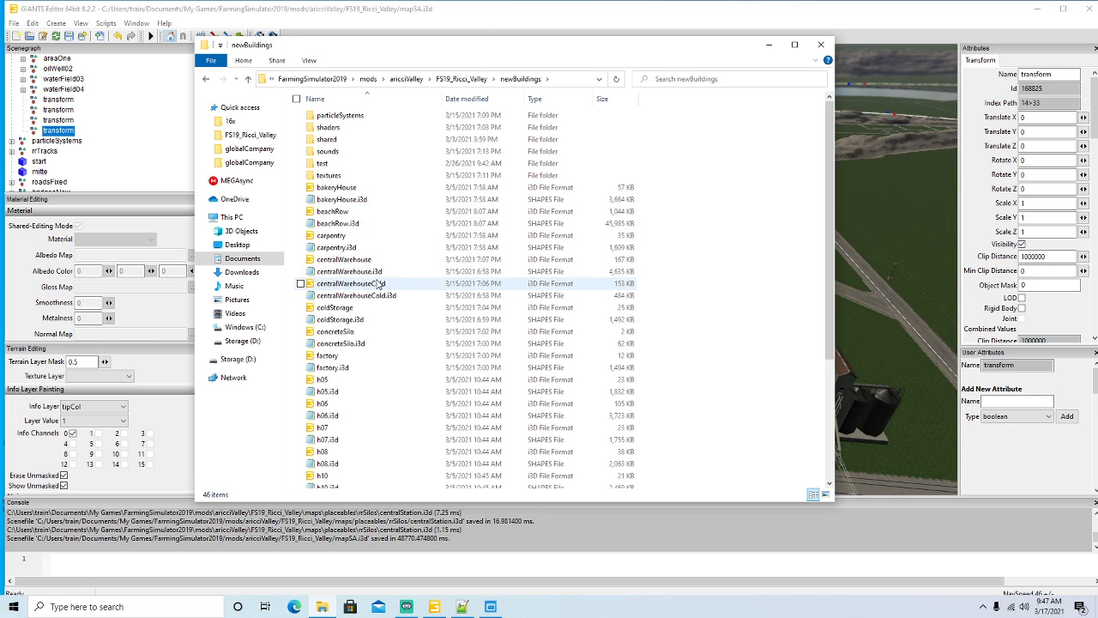
left_click(769, 44)
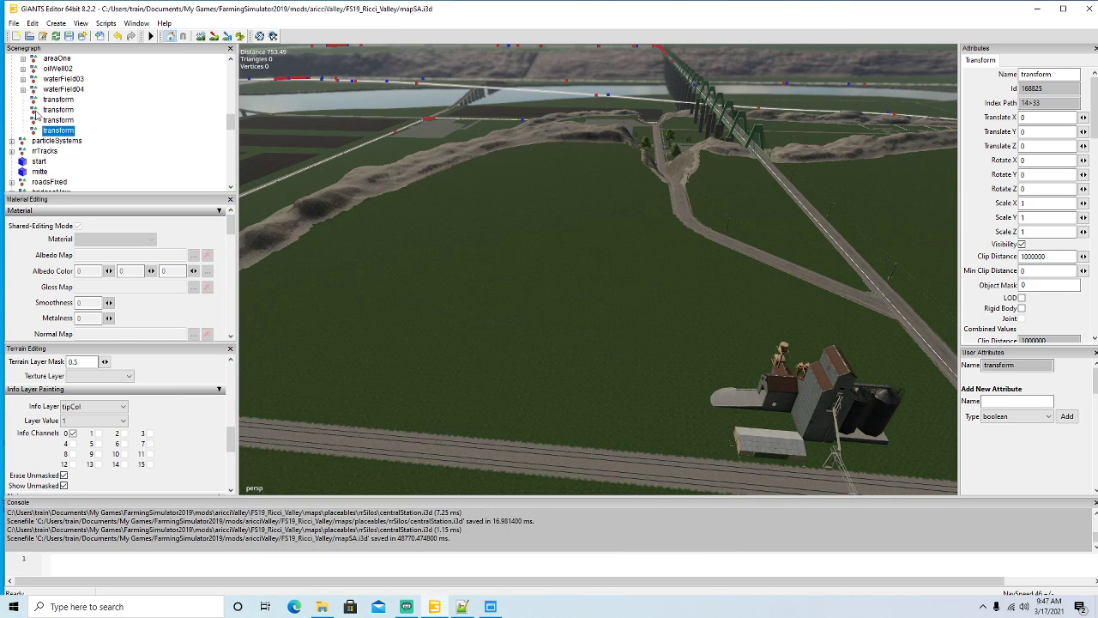
Rename the first empty transform group under globalCompany as centralWarehouse.
left_click(52, 99)
double_click(1058, 75)
type("centralWarehouse")
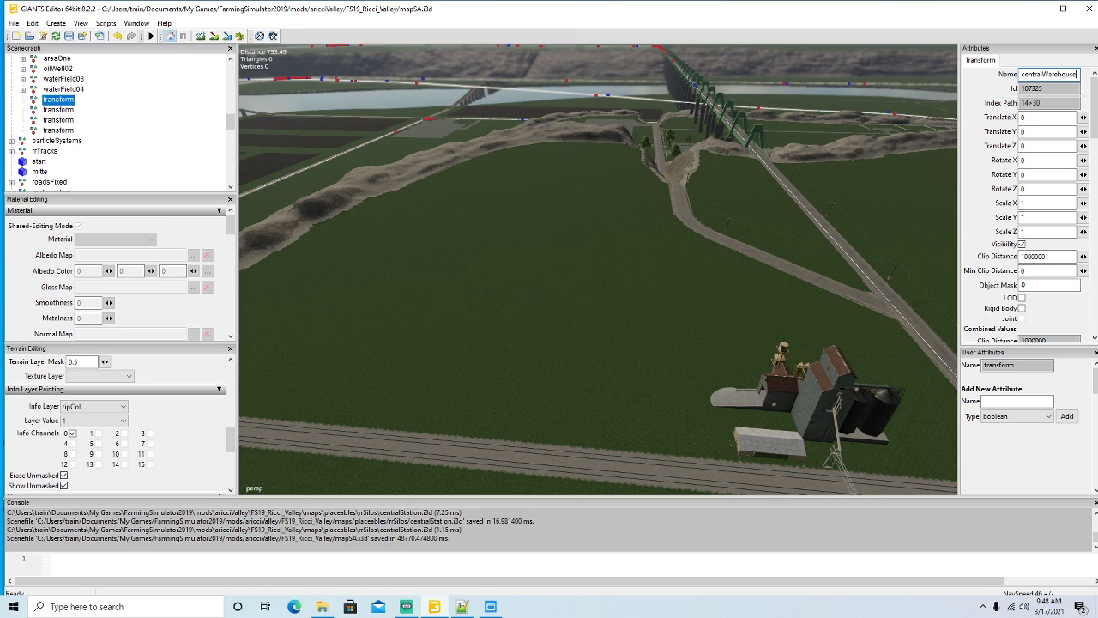
key("Return")
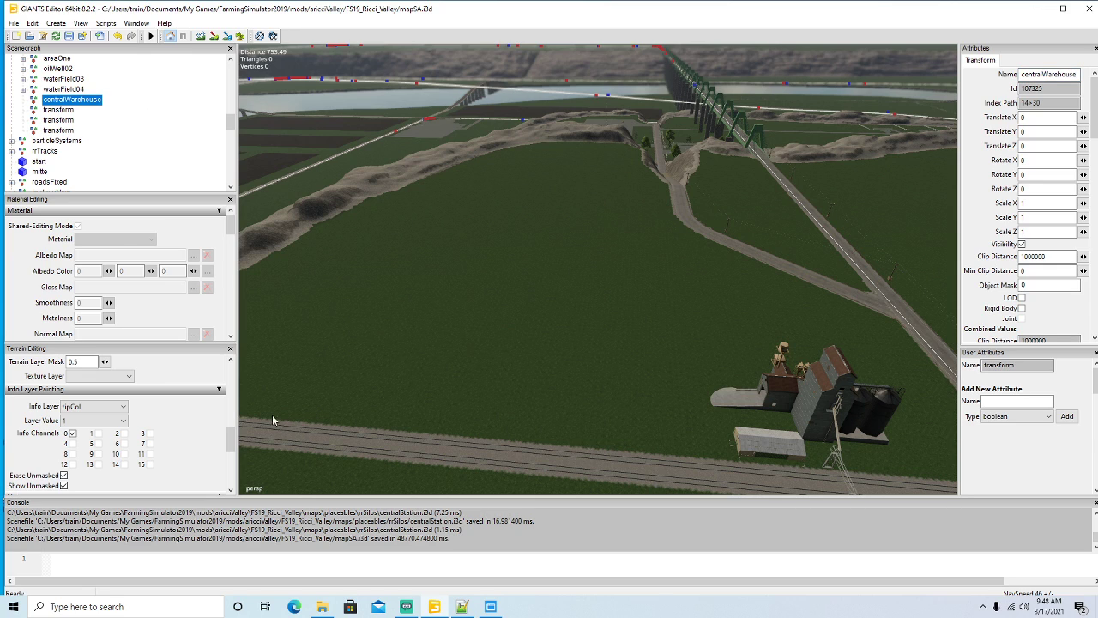
Check the cold warehouse's file name in File Explorer and rename the second transform group as centralWarehouseCold.
left_click(321, 605)
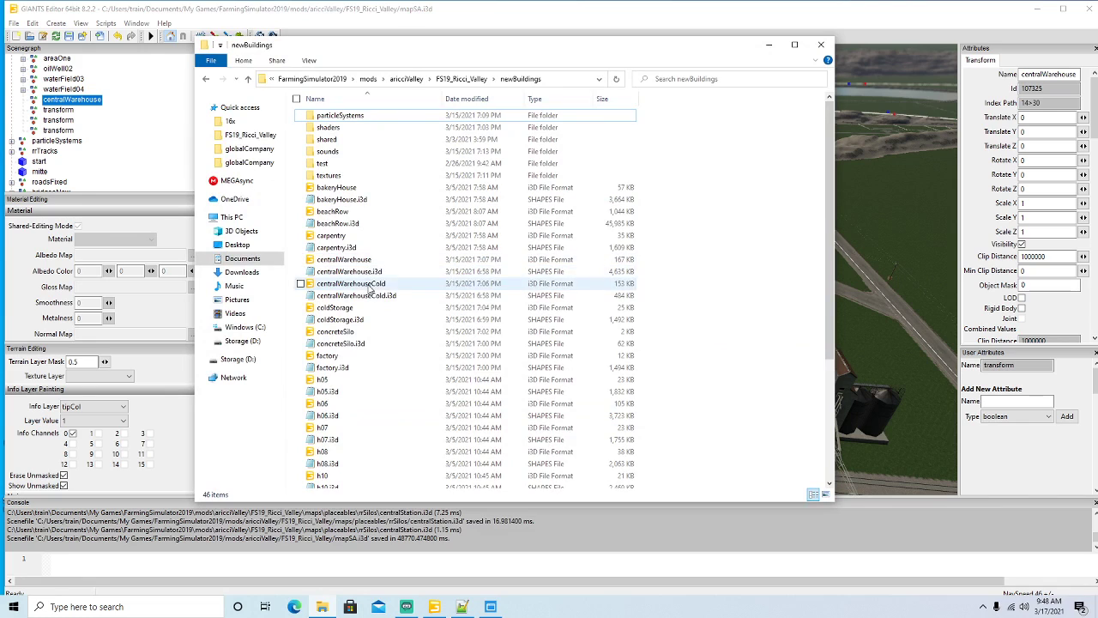
left_click(768, 44)
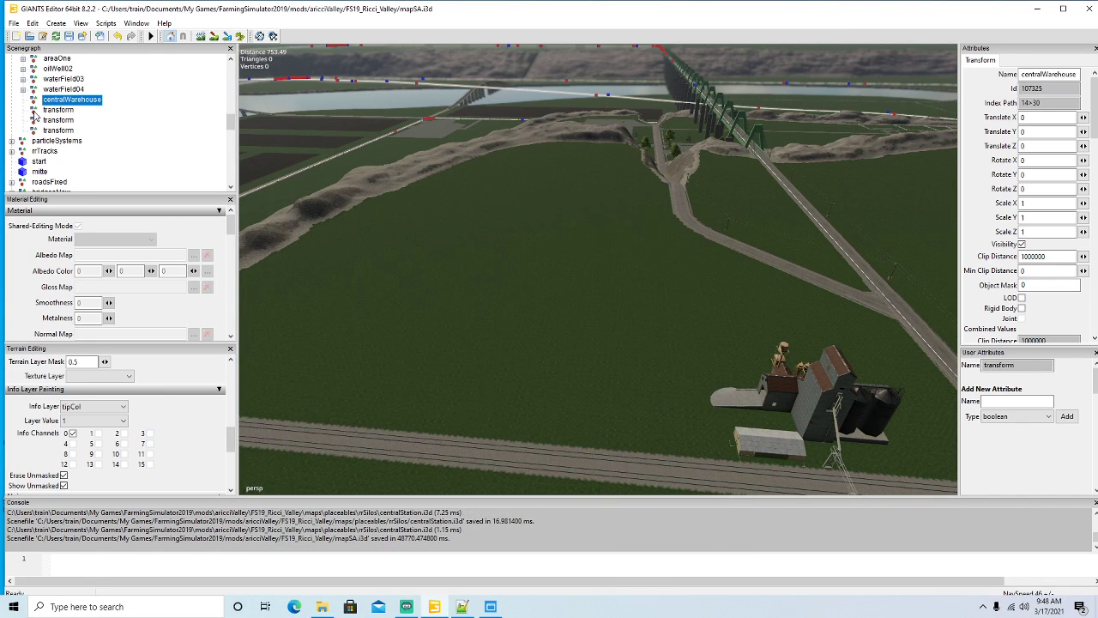
left_click(34, 111)
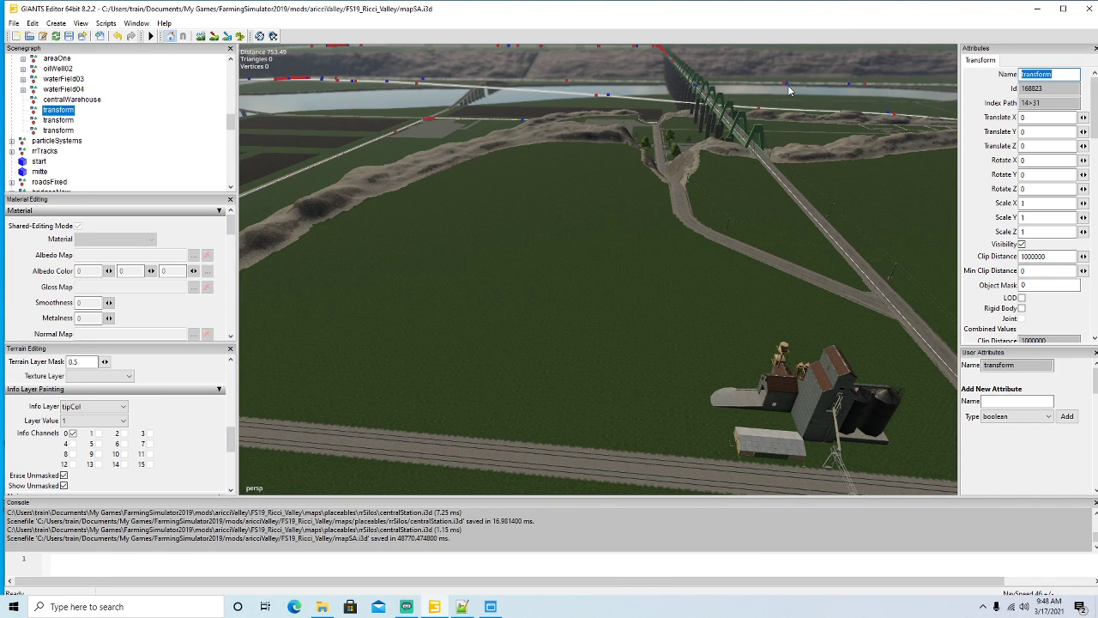
type("cen")
key("Return")
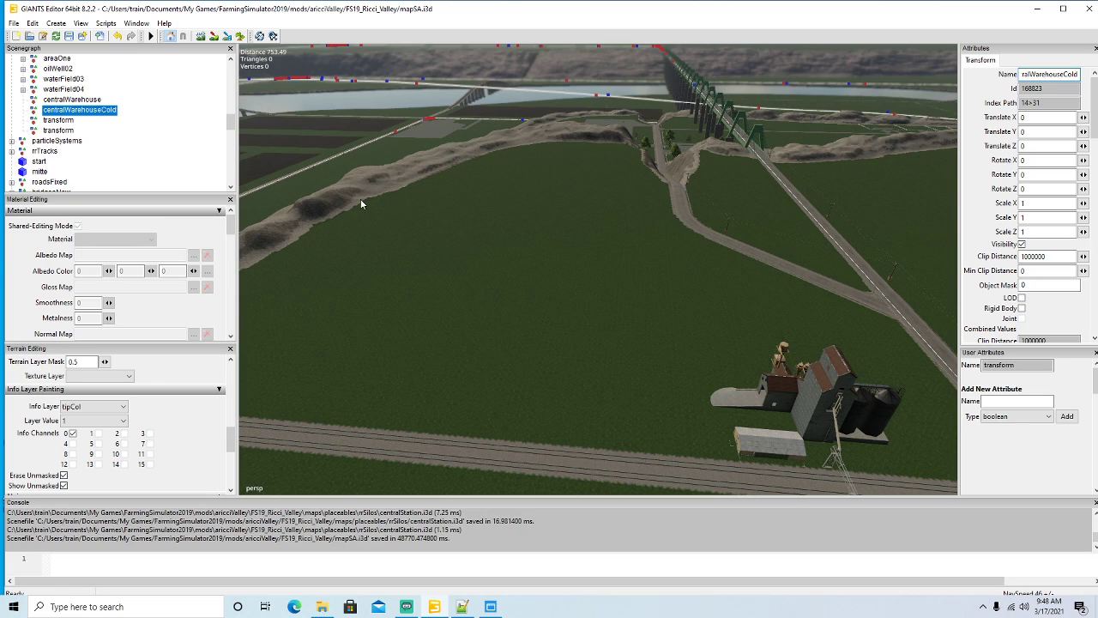
Import the centralWarehouse i3d file from the newBuildings folder of FS19_Ricci_Valley into the map.
left_click(14, 23)
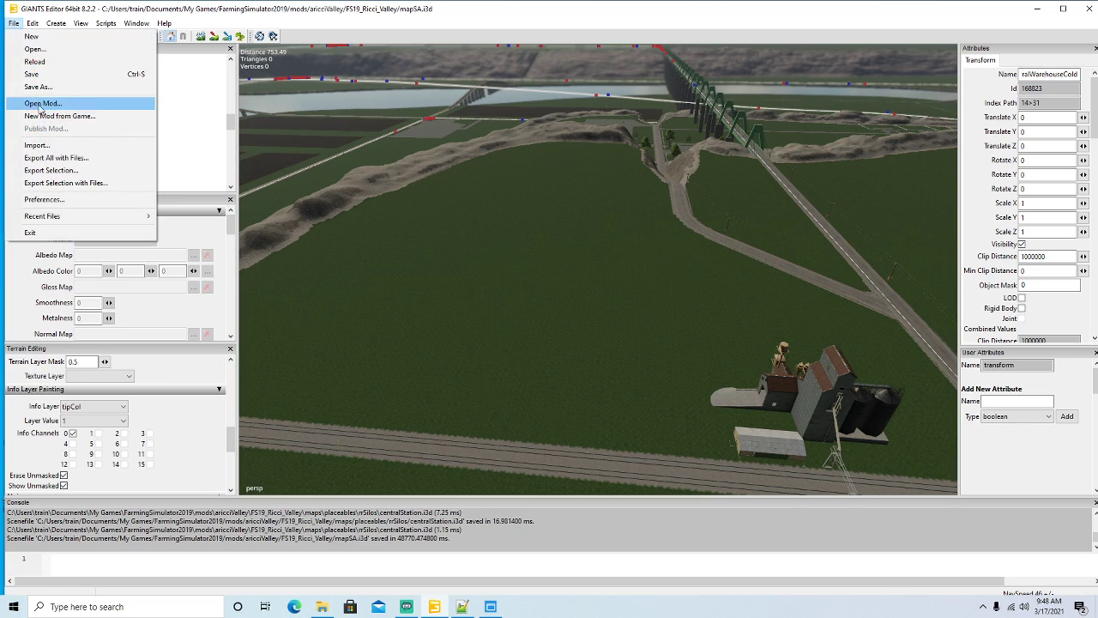
left_click(39, 146)
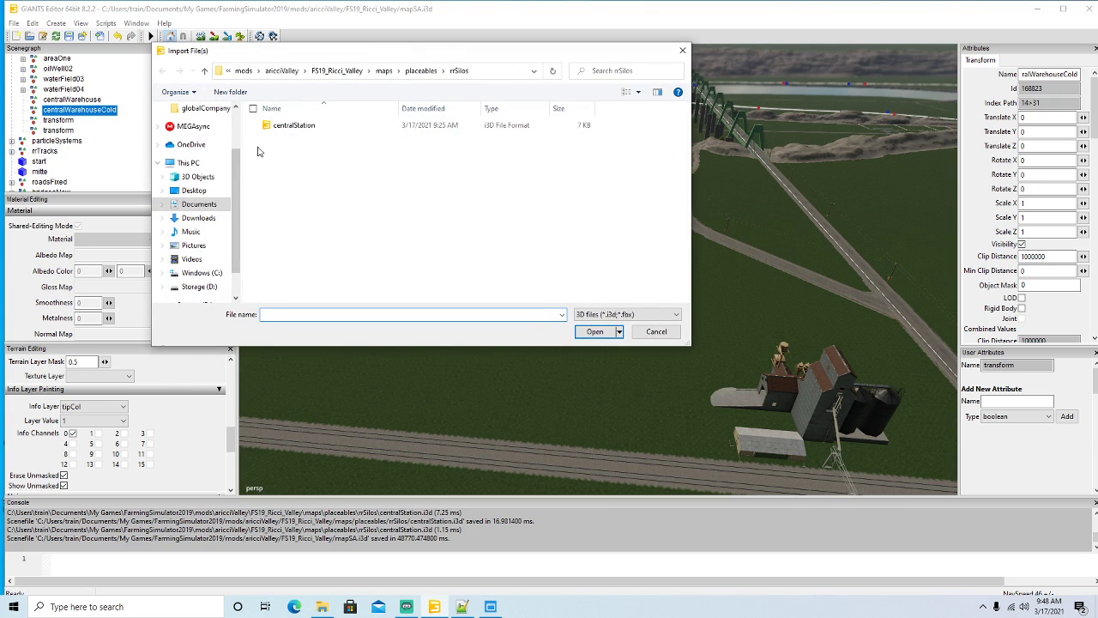
left_click(354, 74)
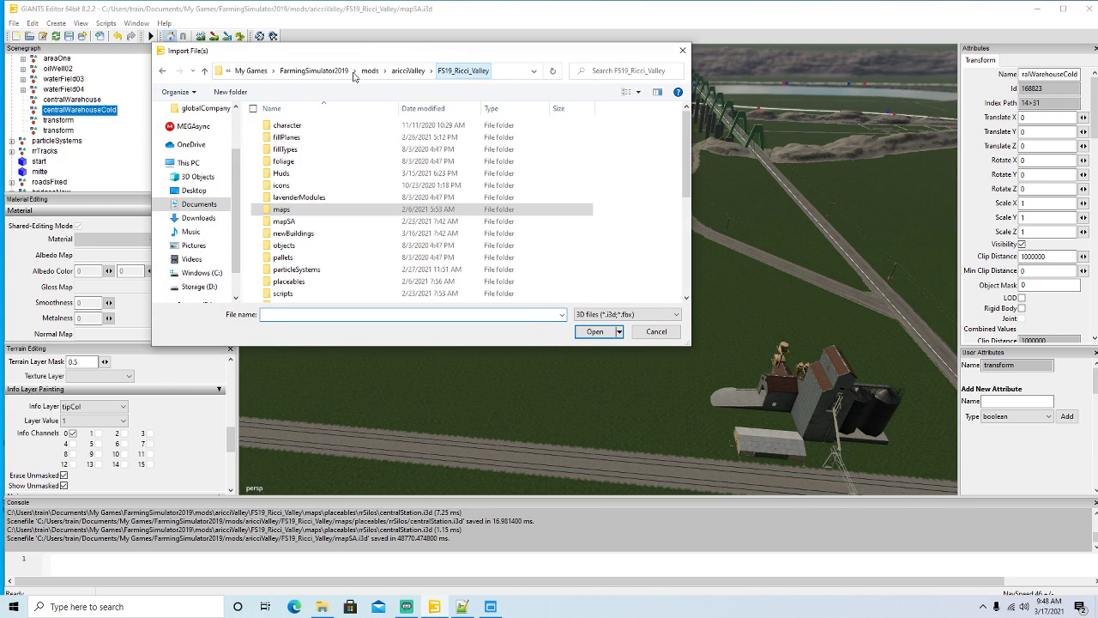
double_click(307, 238)
left_click(309, 244)
left_click(595, 332)
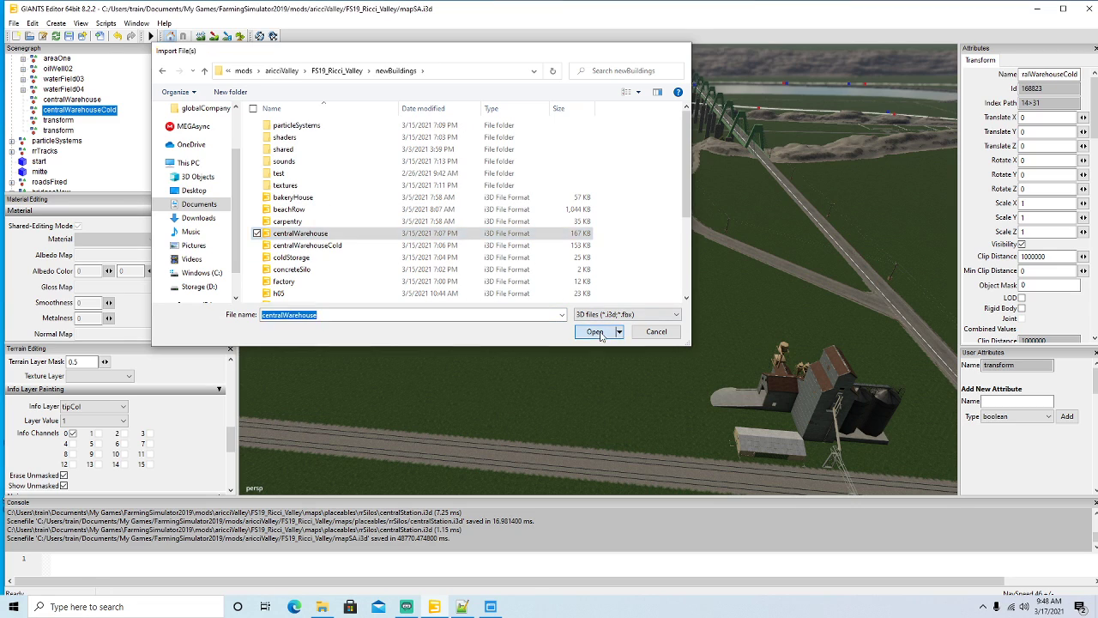
Cut the imported centralWarehouse object and paste it into the empty centralWarehouse group under globalCompany.
scroll(169, 163, "up", 10)
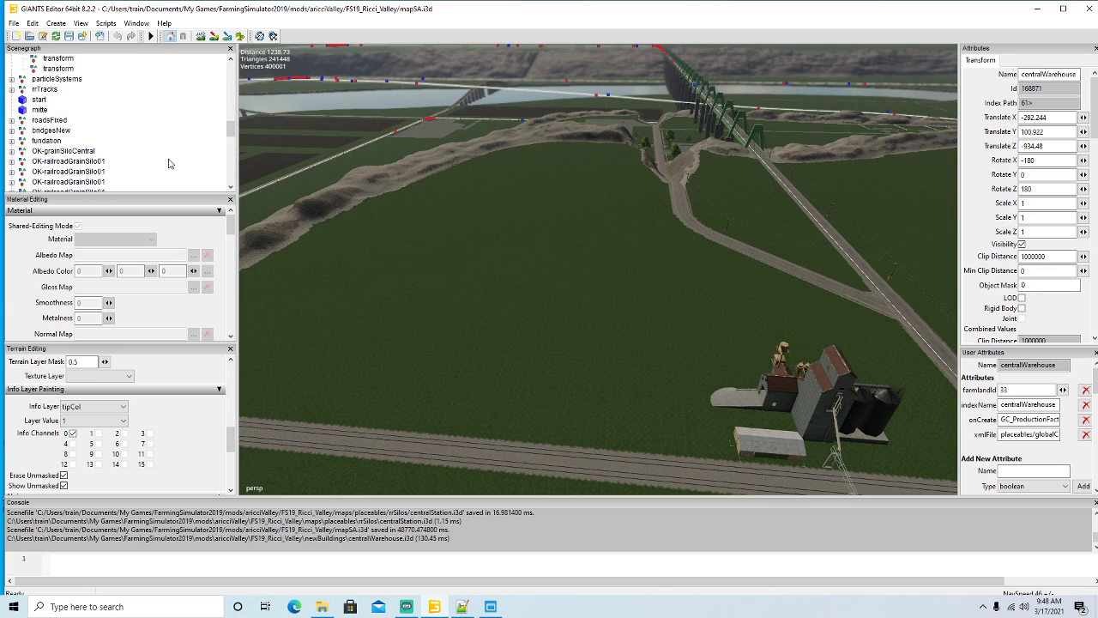
scroll(169, 163, "up", 3)
left_click(32, 23)
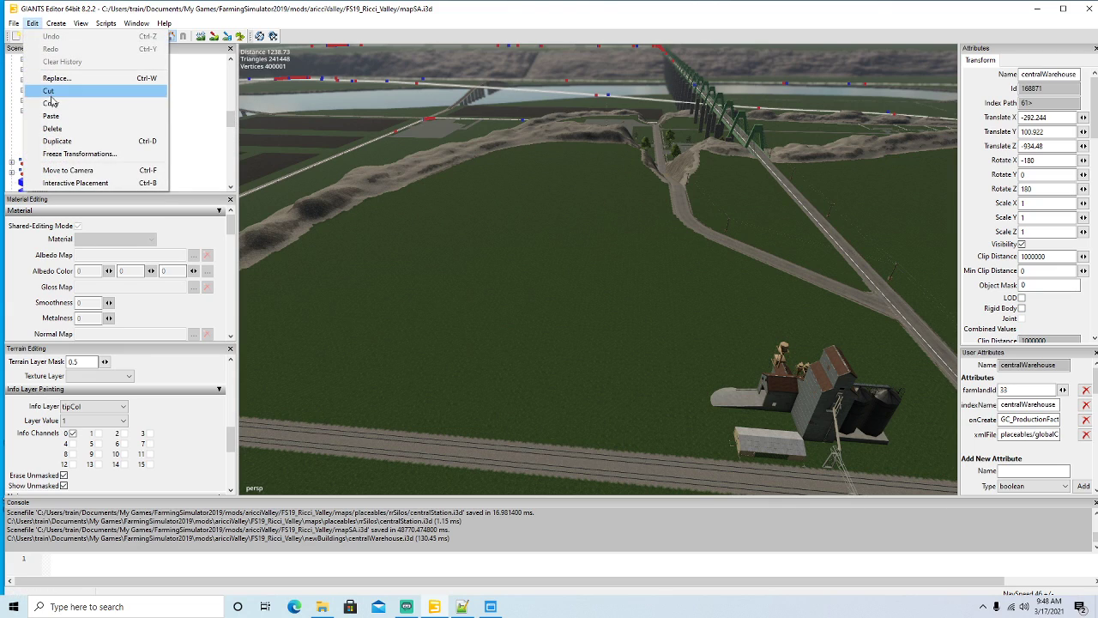
left_click(53, 92)
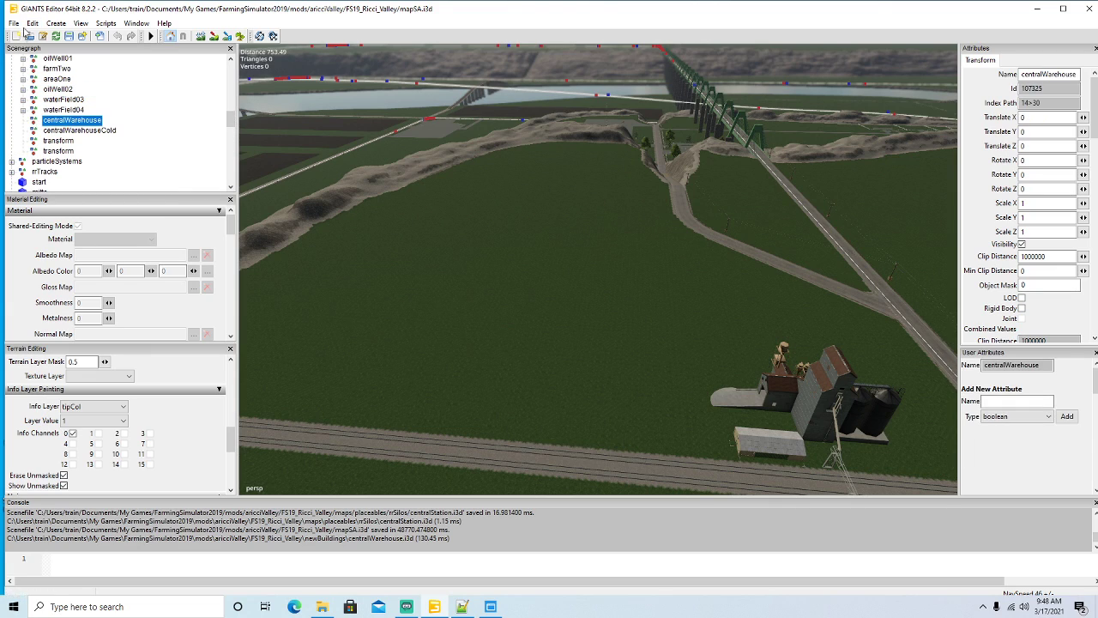
left_click(32, 23)
left_click(53, 117)
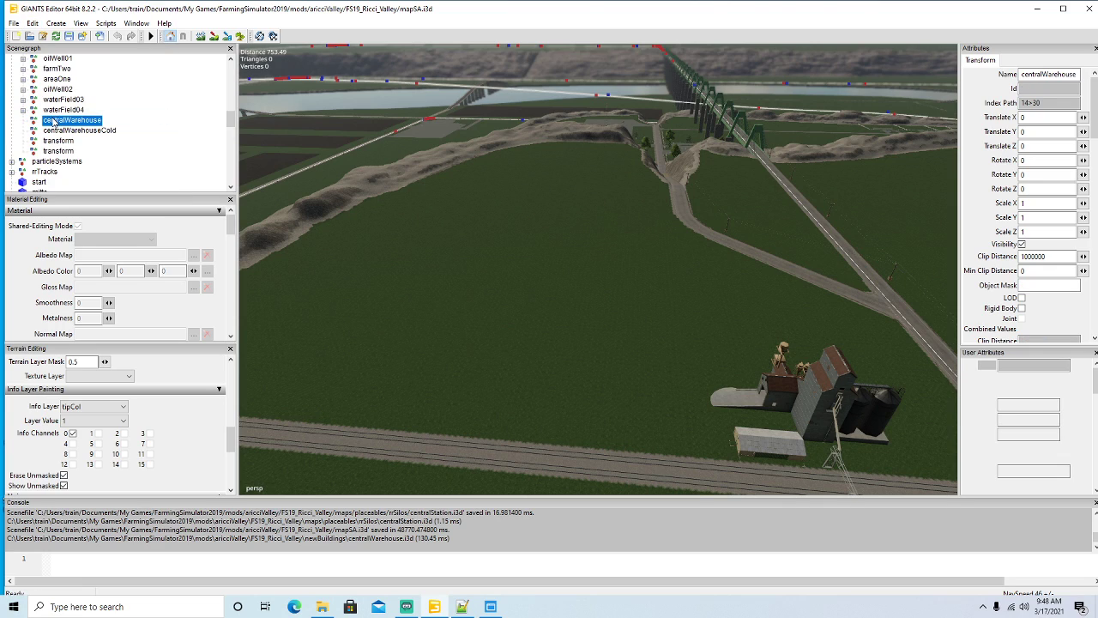
Place the central warehouse with Interactive Placement on the open field between the rocky ridge and the railroad silo.
left_click(32, 24)
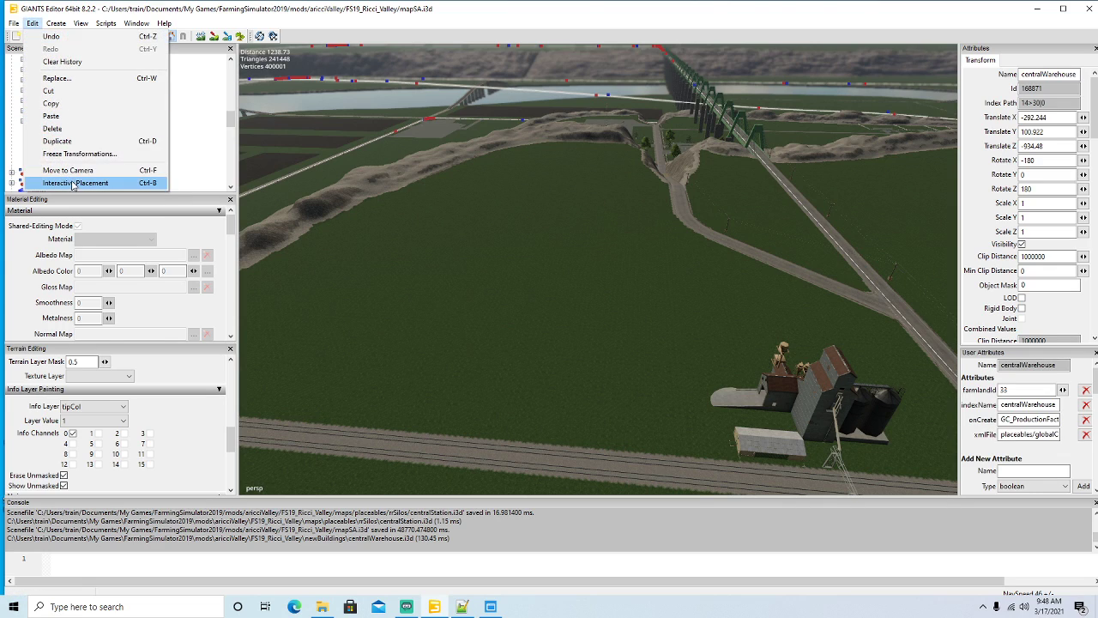
left_click(73, 183)
left_click(523, 276)
left_click_drag(618, 341, 617, 348, "alt")
scroll(616, 347, "down", 4)
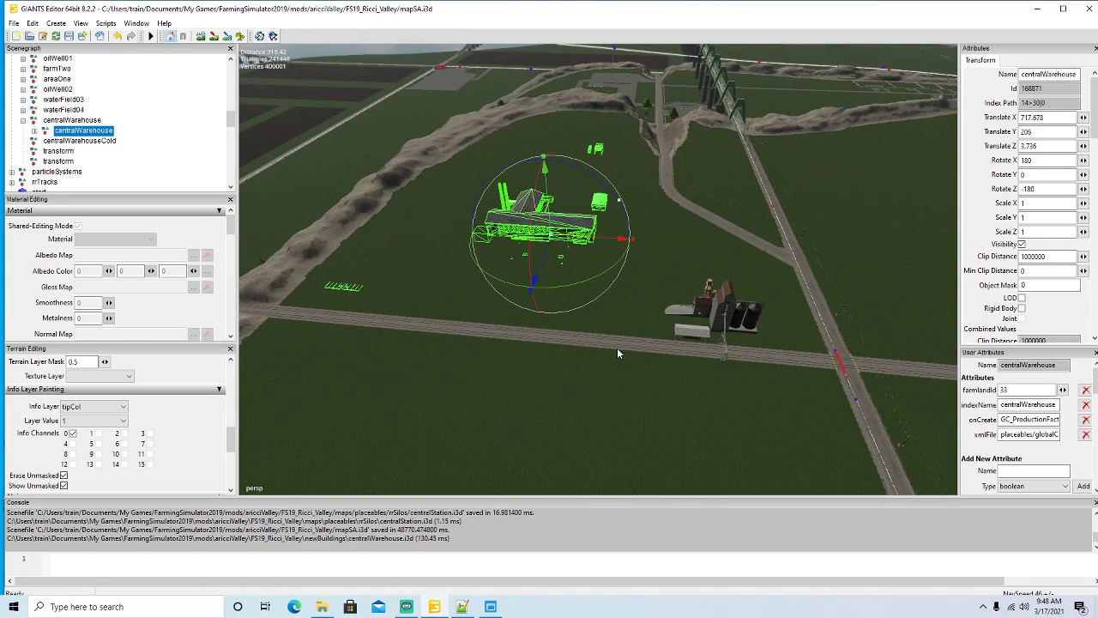
Rotate the central warehouse about 180 degrees around its vertical axis, ending at Rotate Y -0.645.
scroll(616, 343, "up", 5)
left_click_drag(603, 347, 631, 369, "alt")
scroll(523, 290, "up", 6)
scroll(867, 363, "down", 4)
scroll(866, 304, "up", 4)
scroll(866, 305, "up", 4)
scroll(606, 338, "down", 7)
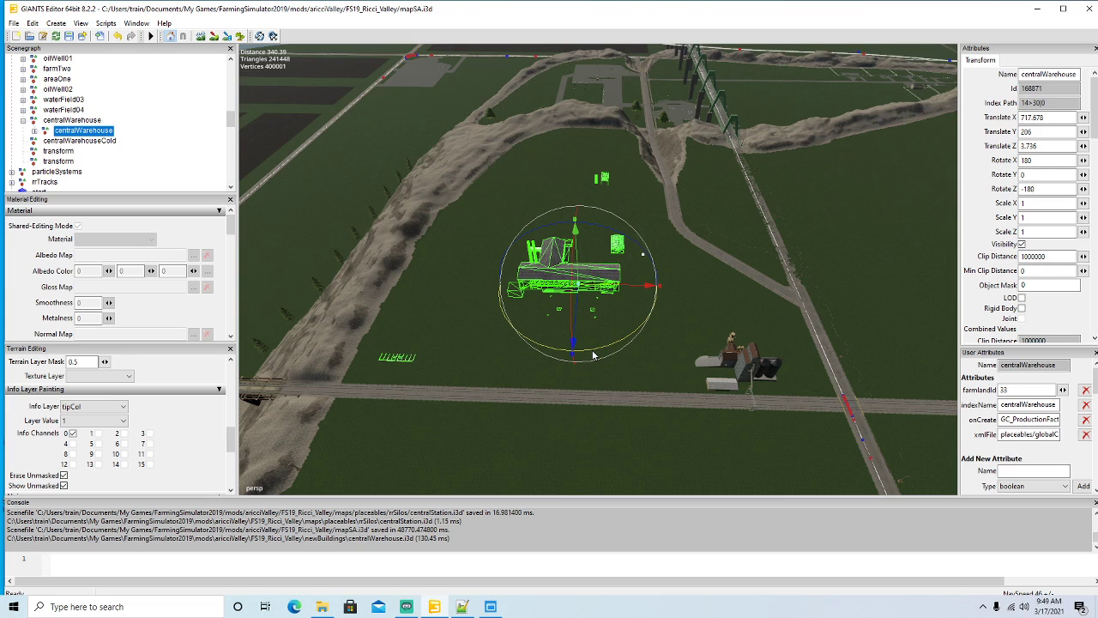
left_click_drag(591, 355, 595, 238)
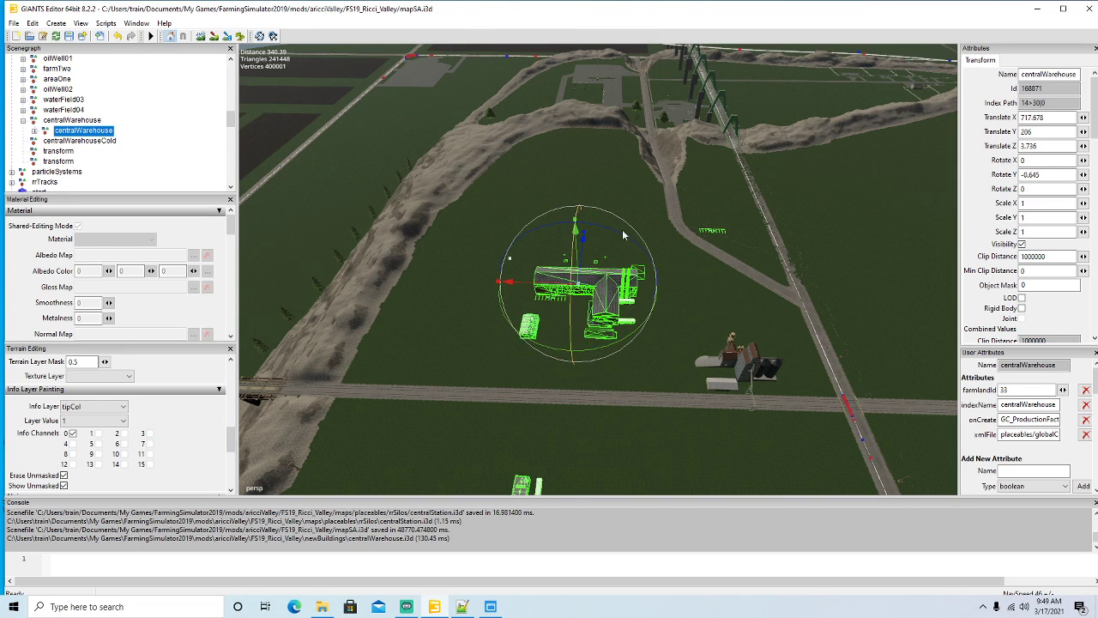
Set the central warehouse's Rotate Y to 0 and move it along X to about 796.979, toward the rocky ridge.
left_click_drag(1042, 175, 864, 176)
type("0")
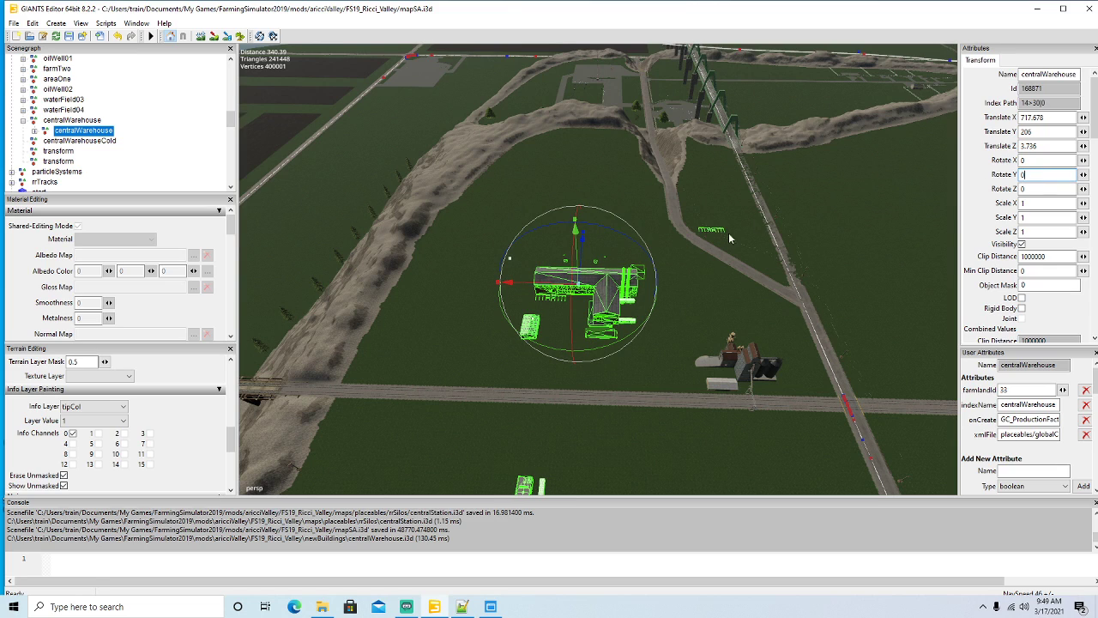
left_click_drag(532, 286, 426, 277)
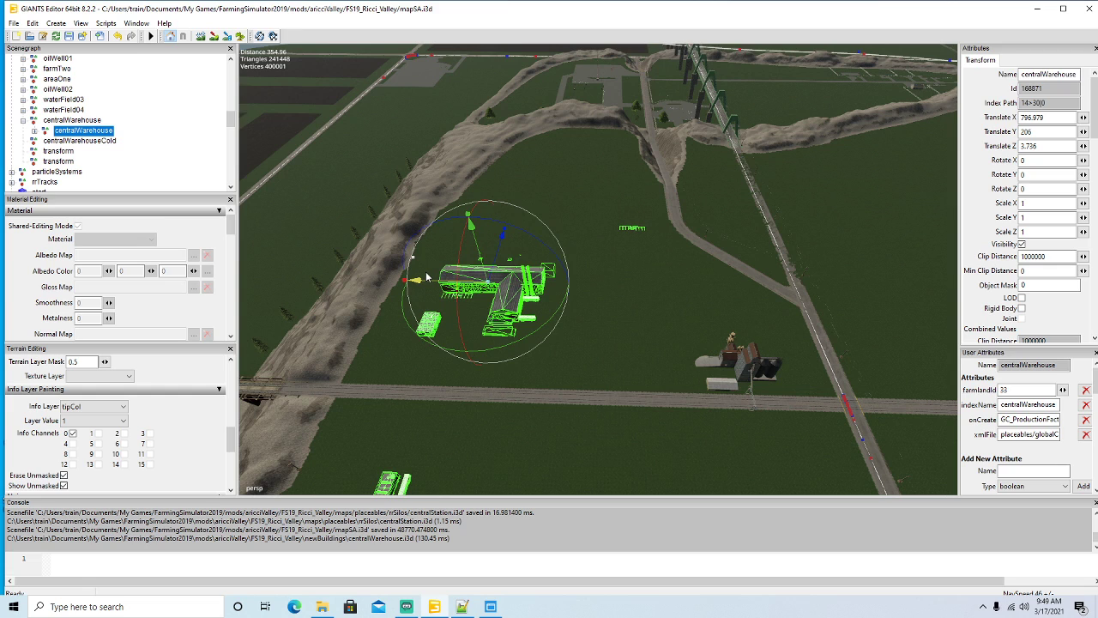
Delete the detached front_parking markings that lie out in the field away from the central warehouse.
right_click_drag(516, 316, 398, 327)
key("w")
scroll(398, 328, "down", 2)
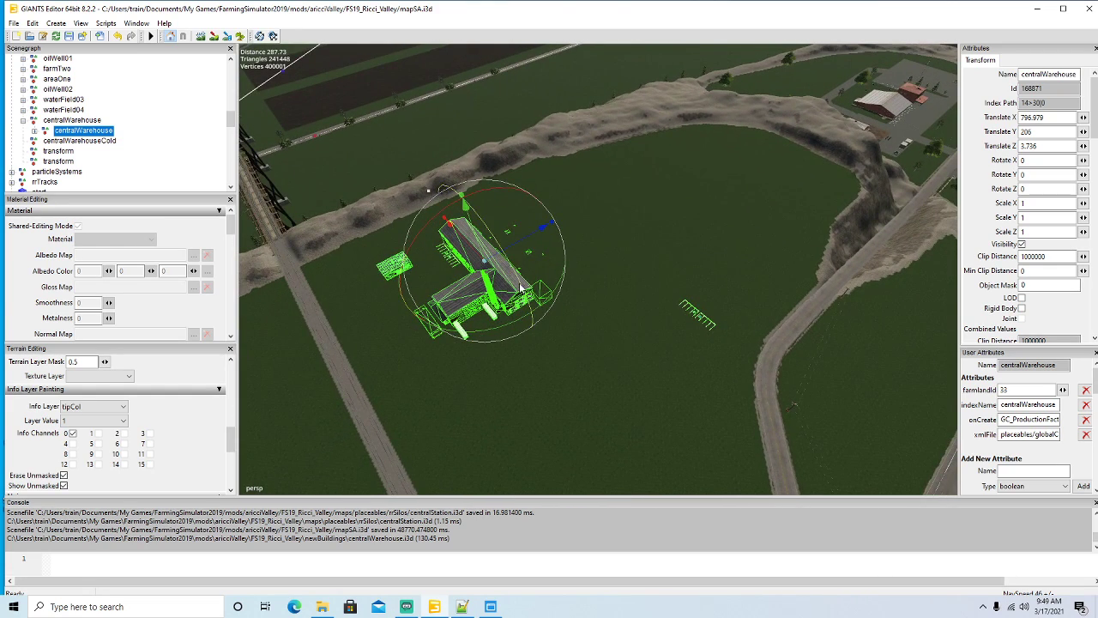
right_click_drag(523, 248, 653, 353)
key("w")
scroll(653, 353, "up", 2)
left_click(613, 238)
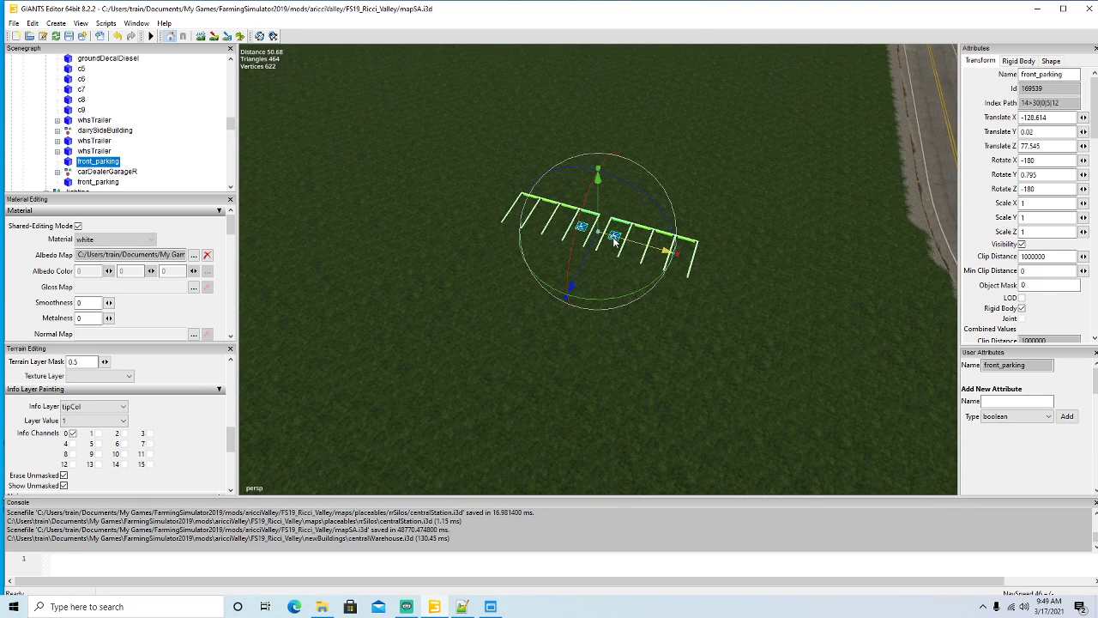
scroll(112, 163, "down", 1)
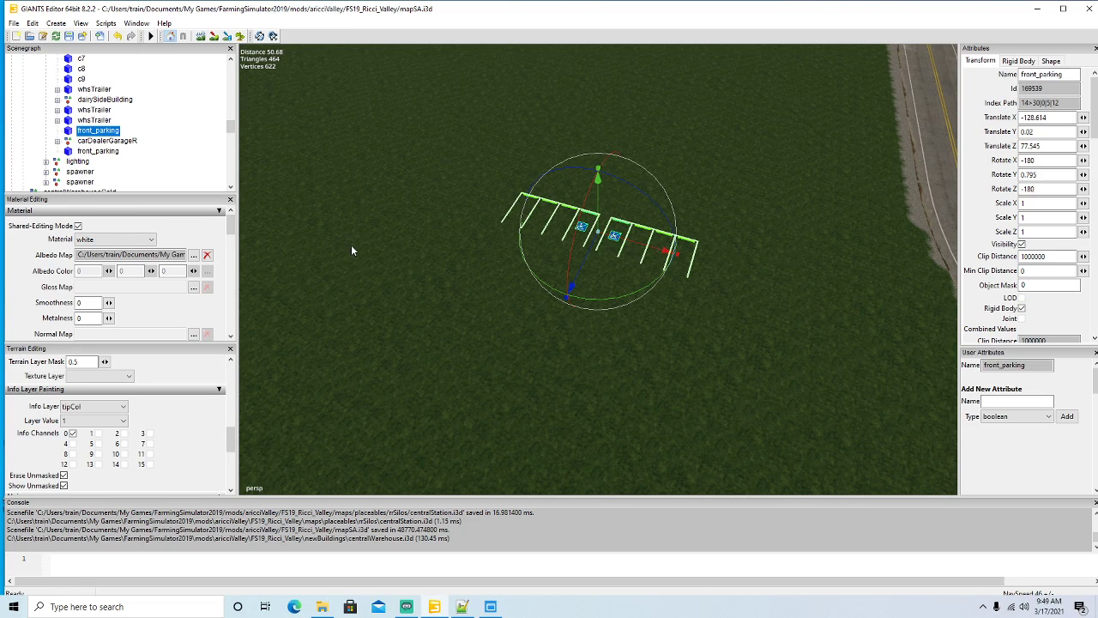
key("Delete")
Move the whole central warehouse into the field corner beside the rocky ridge, to about X 763.346 and Z 231.791.
right_click_drag(579, 320, 424, 298)
key("s")
scroll(103, 154, "up", 5)
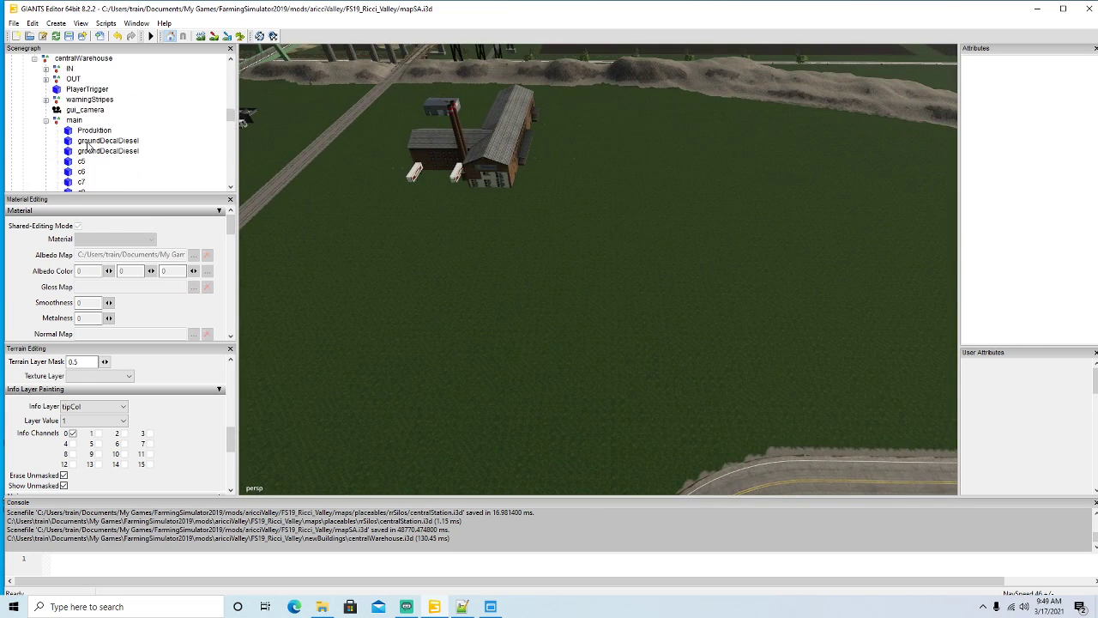
left_click(45, 100)
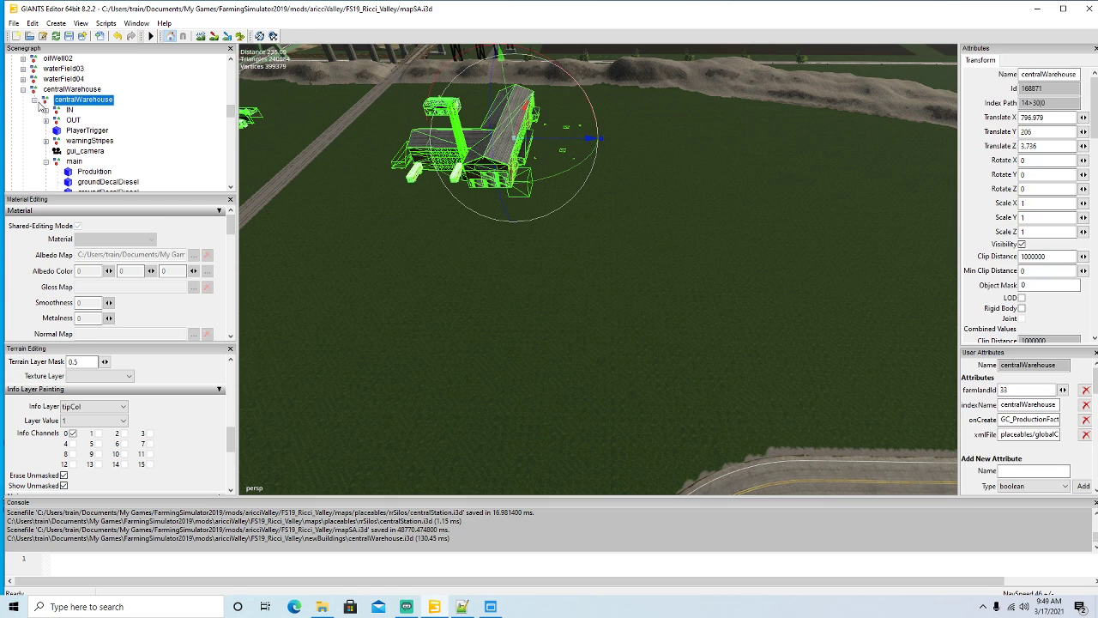
left_click(36, 101)
left_click_drag(571, 144, 835, 199)
left_click_drag(777, 234, 836, 211, "alt")
scroll(713, 256, "down", 2)
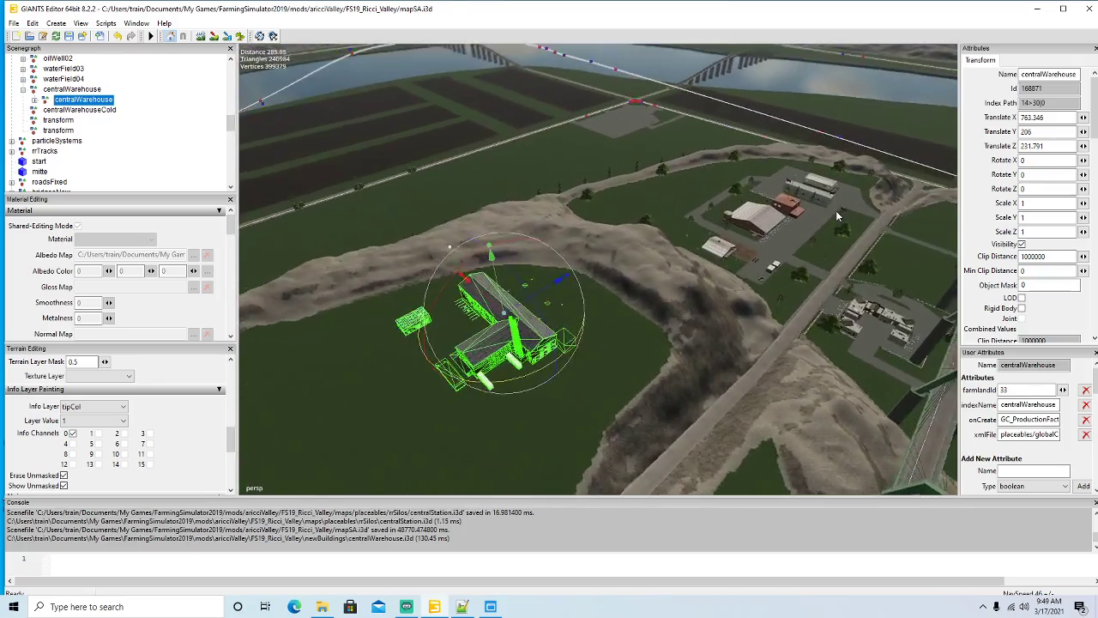
Raise the central warehouse slightly by setting its Translate Y to 206.02.
scroll(836, 210, "up", 10)
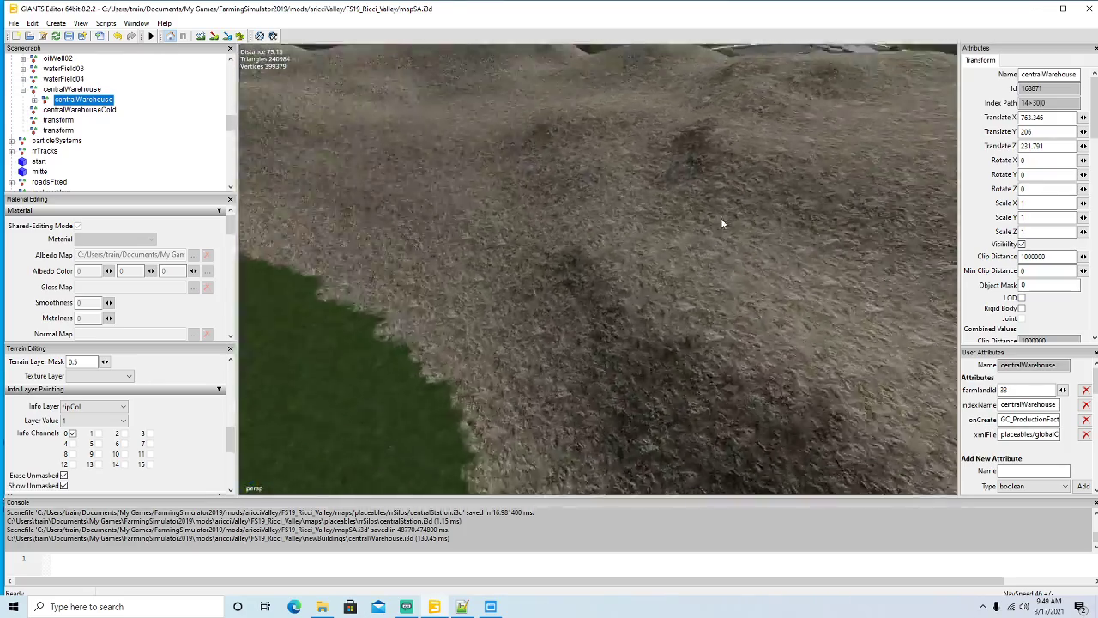
left_click_drag(722, 220, 505, 189, "alt")
scroll(505, 188, "up", 8)
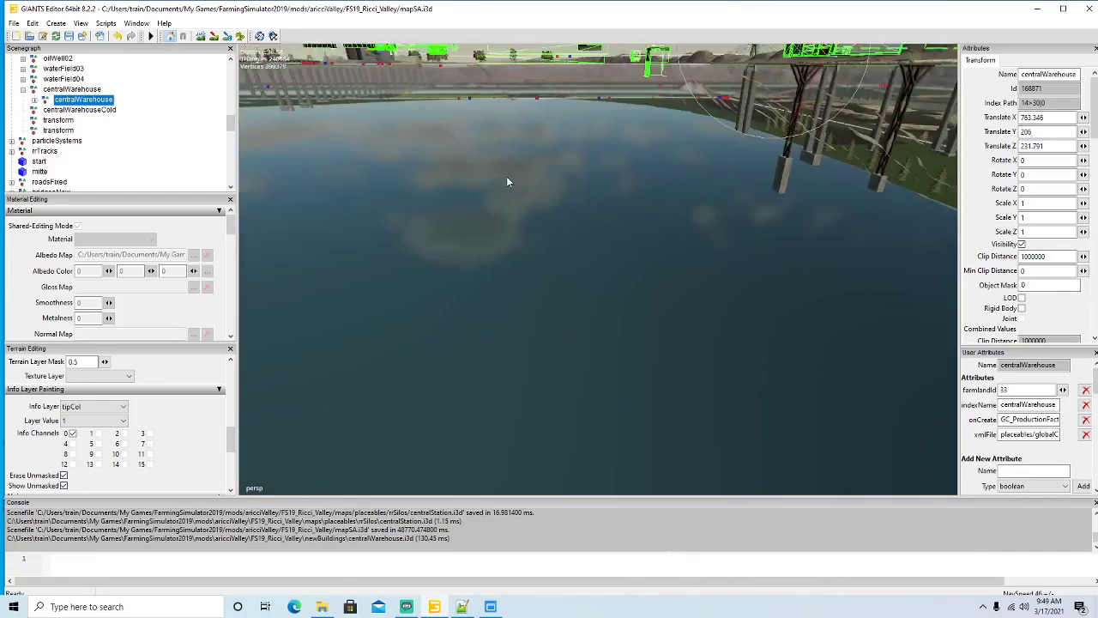
scroll(506, 181, "down", 8)
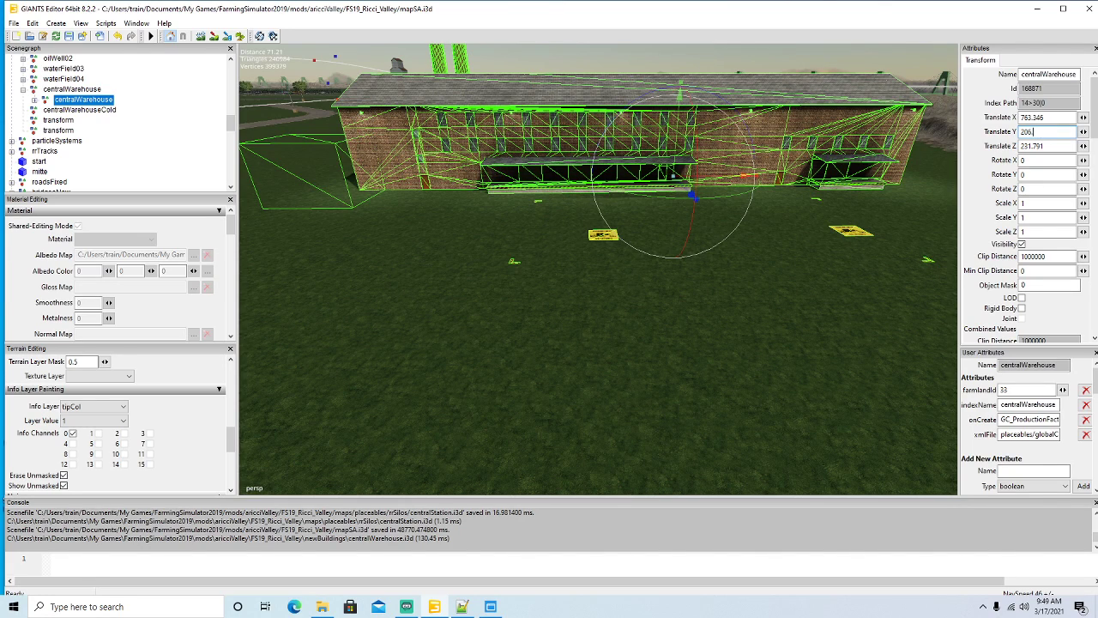
type("206.02")
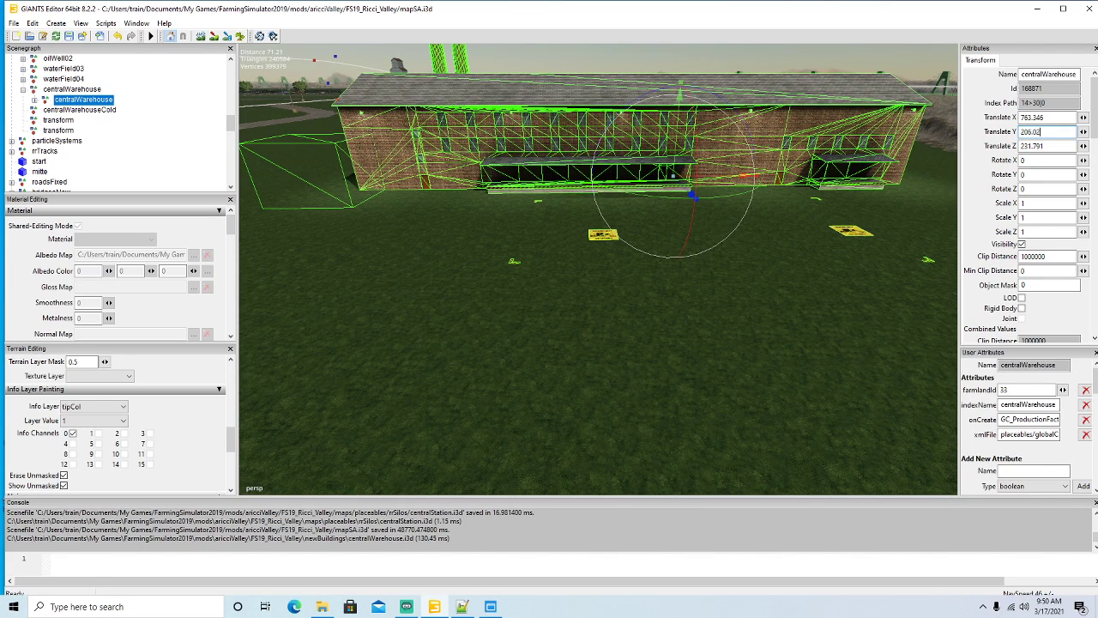
Examine the central warehouse's ground fit, loading docks and clearance to the surrounding ridge and road.
scroll(676, 369, "down", 10)
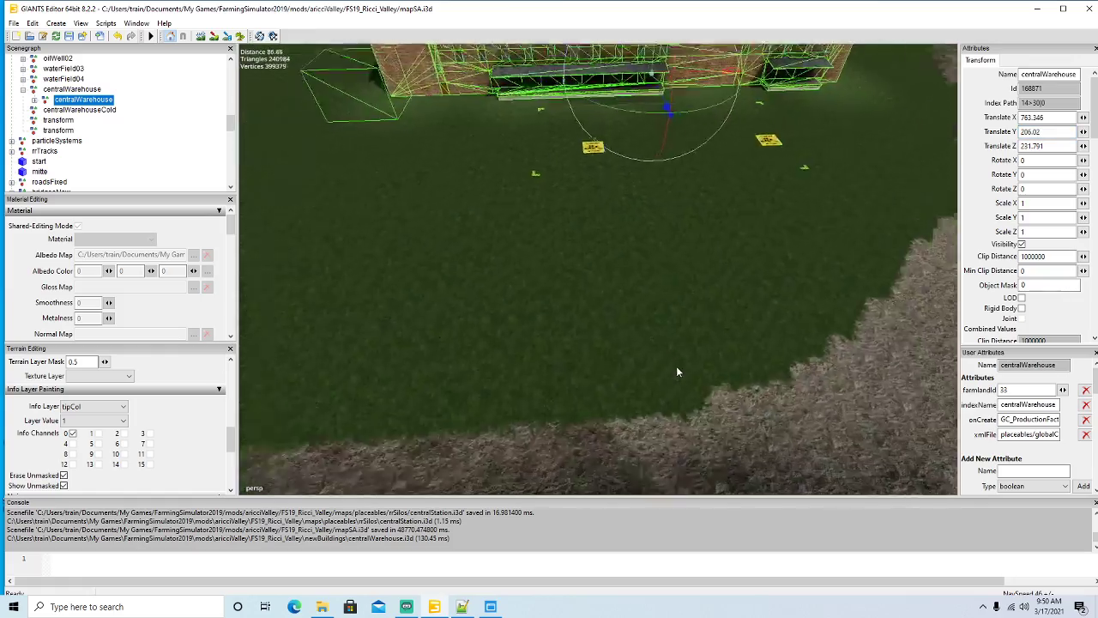
scroll(676, 365, "up", 8)
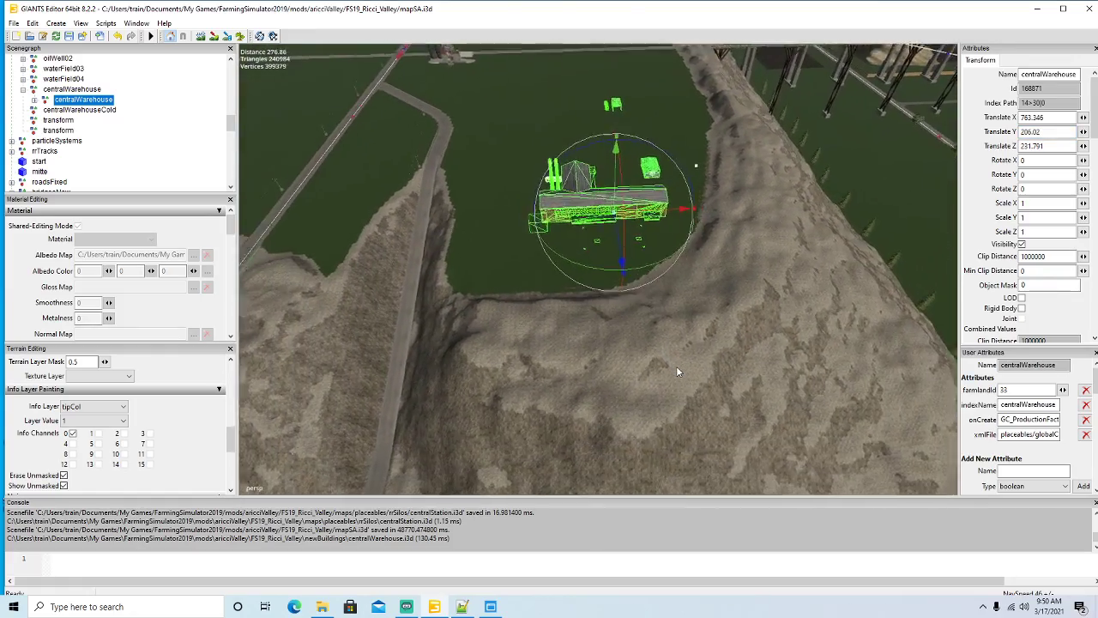
scroll(676, 364, "down", 6)
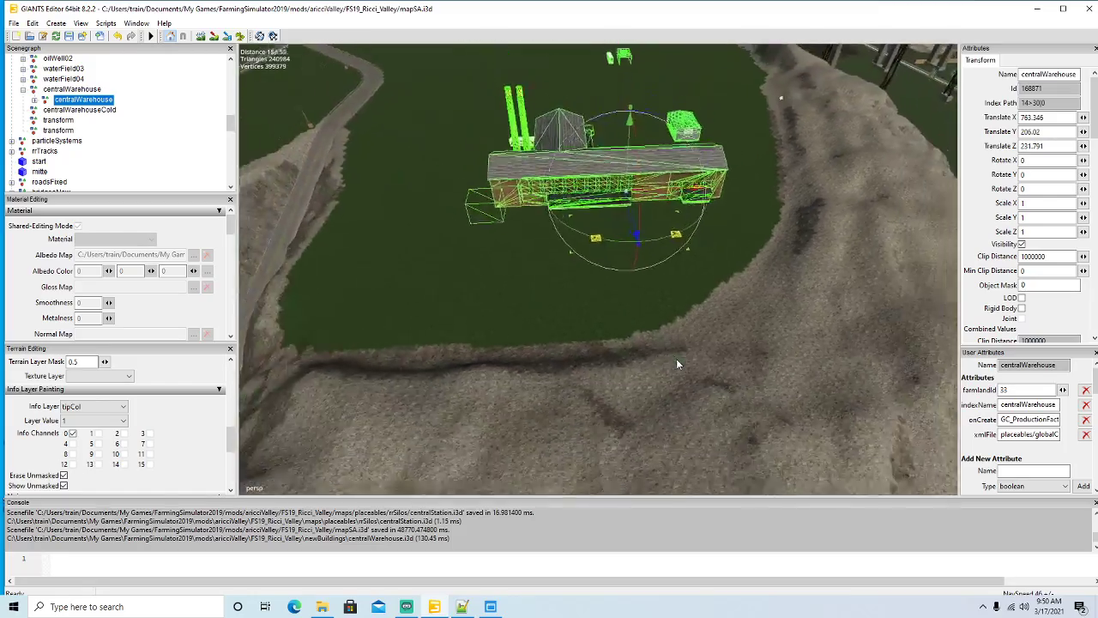
scroll(676, 364, "up", 6)
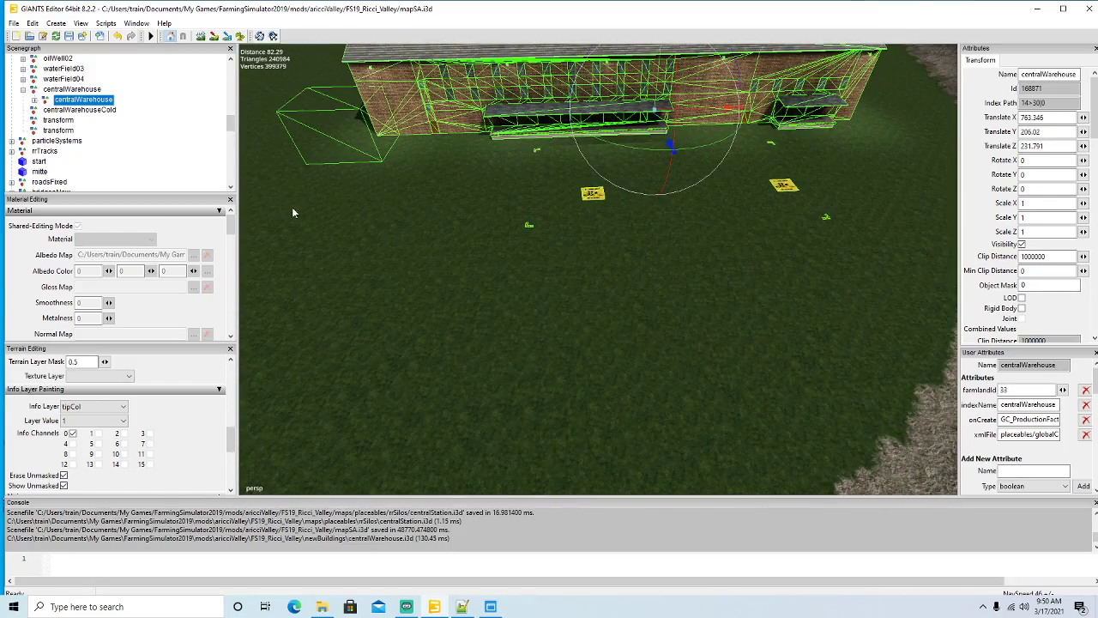
left_click(35, 101)
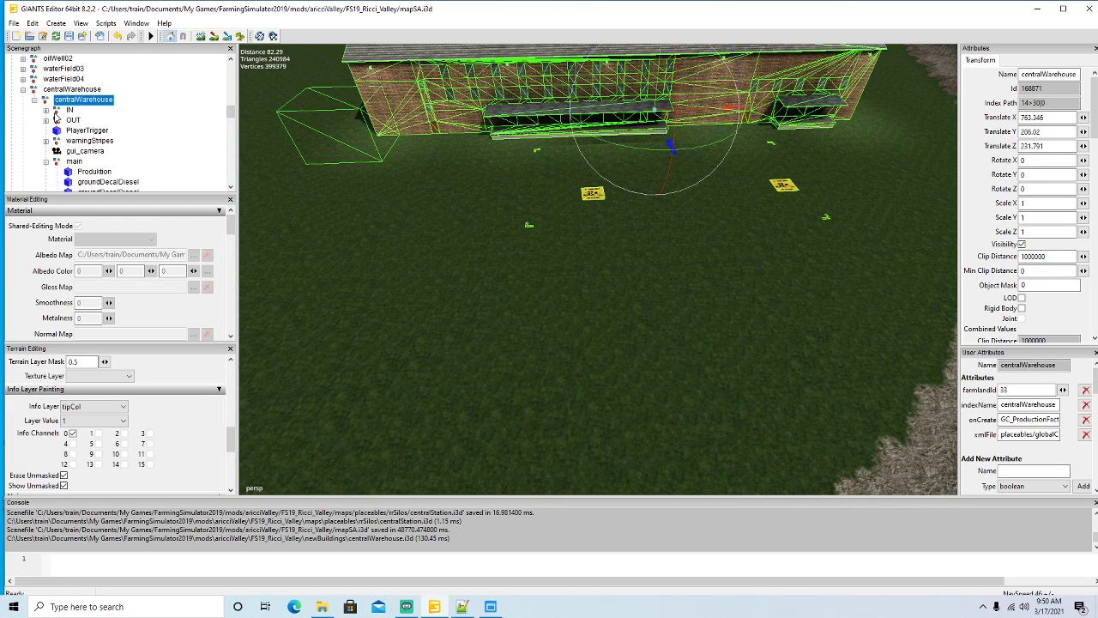
left_click_drag(633, 206, 627, 267, "alt")
key("w")
right_click_drag(627, 263, 866, 302)
key("w")
key("w")
key("s")
key("s")
left_click(35, 100)
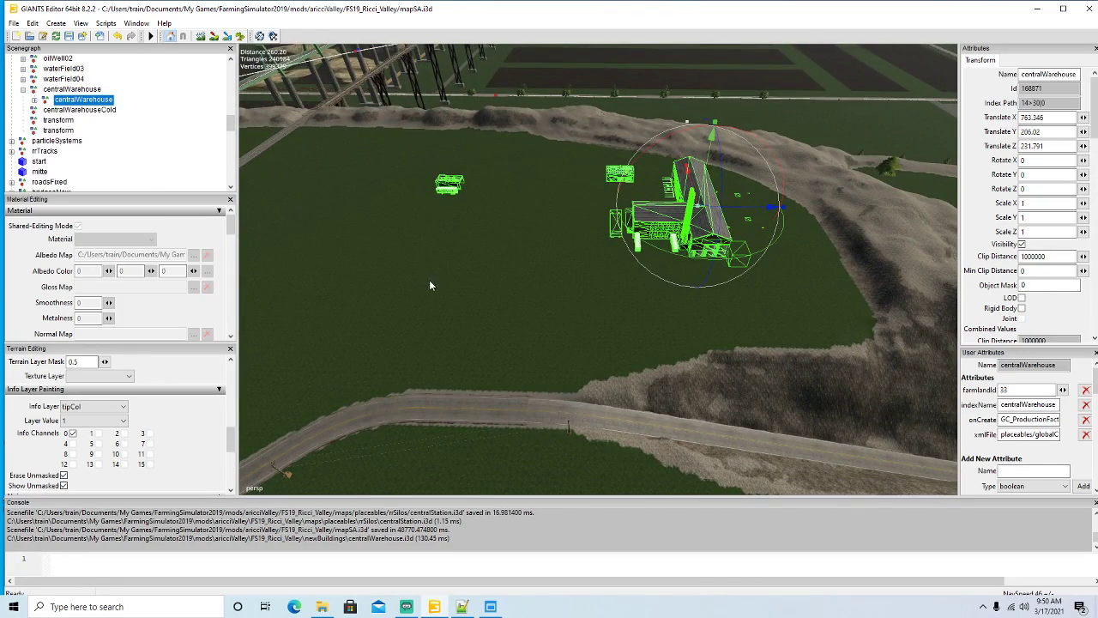
Shift the central warehouse away from the ridge to about X 737.644 and Z 247.034.
right_click_drag(450, 289, 674, 302)
key("w")
key("s")
key("s")
left_click_drag(690, 290, 645, 292)
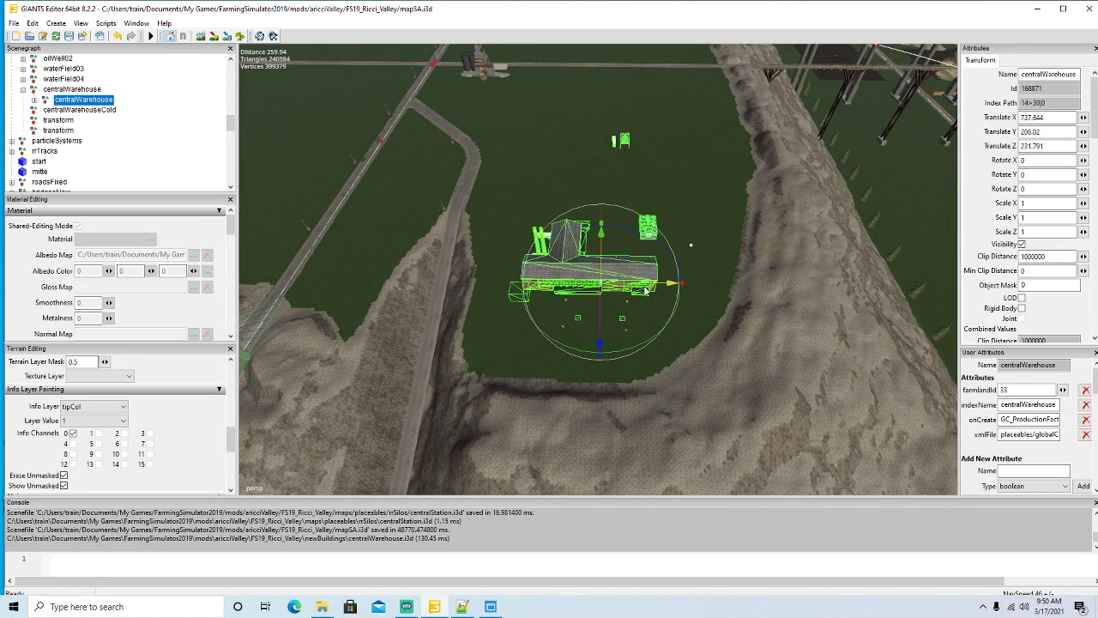
key("w")
right_click_drag(678, 291, 456, 344)
key("s")
left_click_drag(603, 249, 559, 251)
Check the central warehouse's clearances and nudge it along X to about 740.85.
right_click_drag(558, 249, 530, 273)
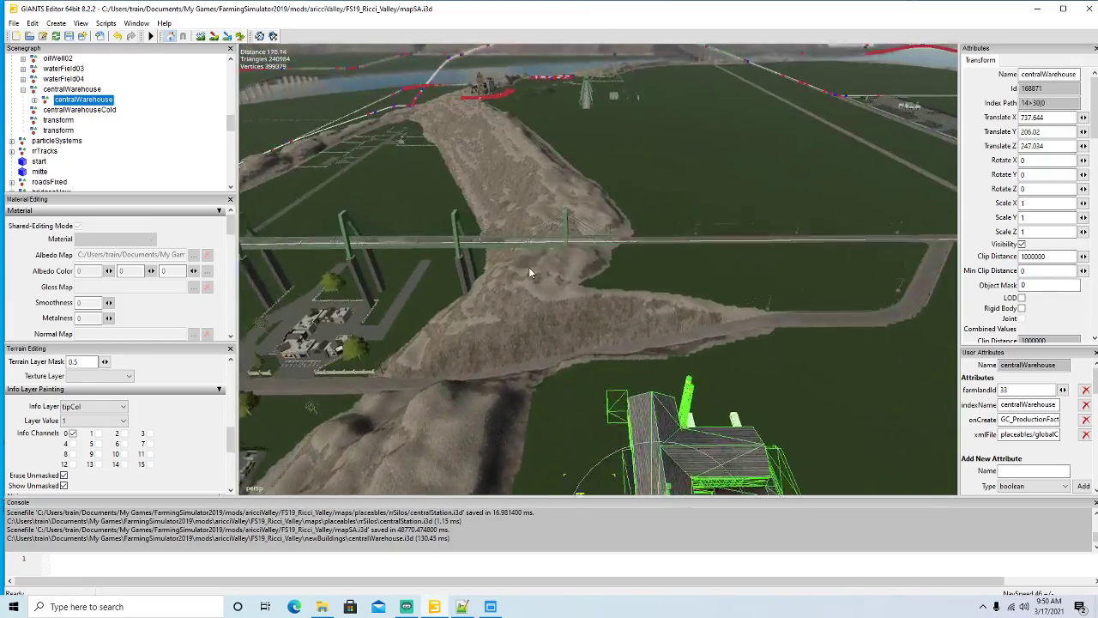
scroll(529, 269, "up", 8)
left_click_drag(530, 269, 825, 294, "alt")
scroll(825, 294, "down", 3)
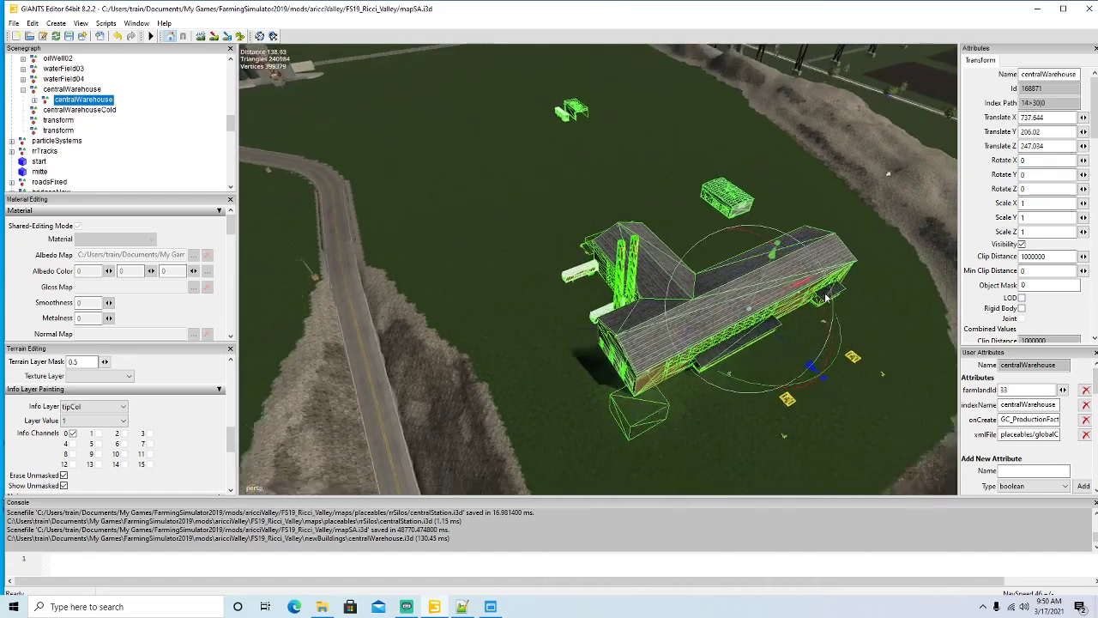
scroll(825, 296, "down", 3)
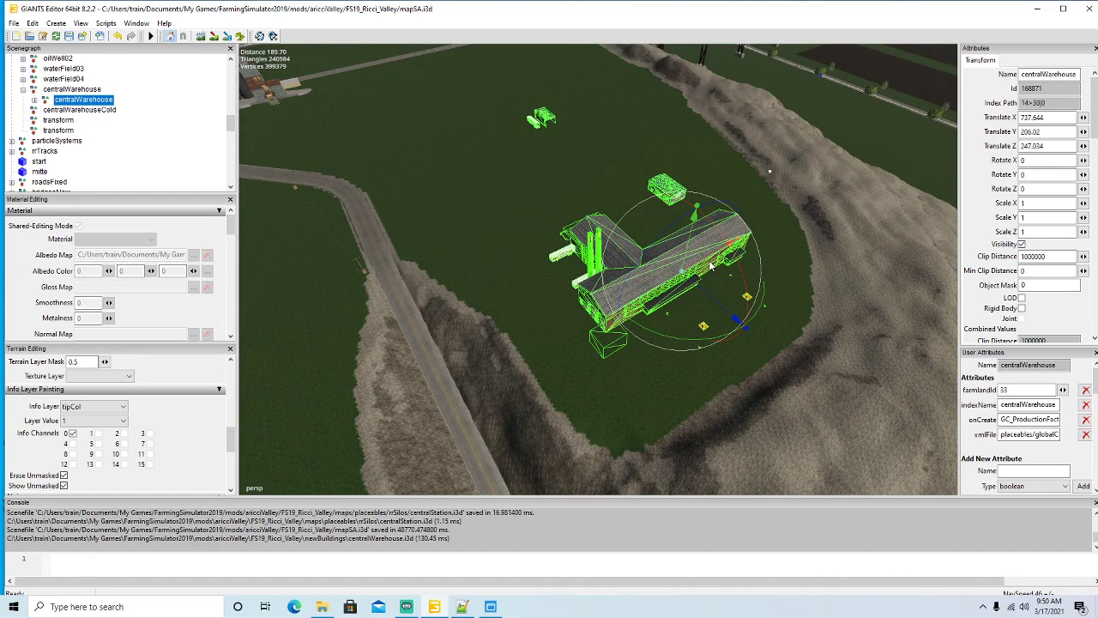
left_click_drag(708, 264, 714, 258)
left_click_drag(717, 259, 829, 311)
scroll(573, 226, "up", 10)
scroll(838, 302, "down", 4)
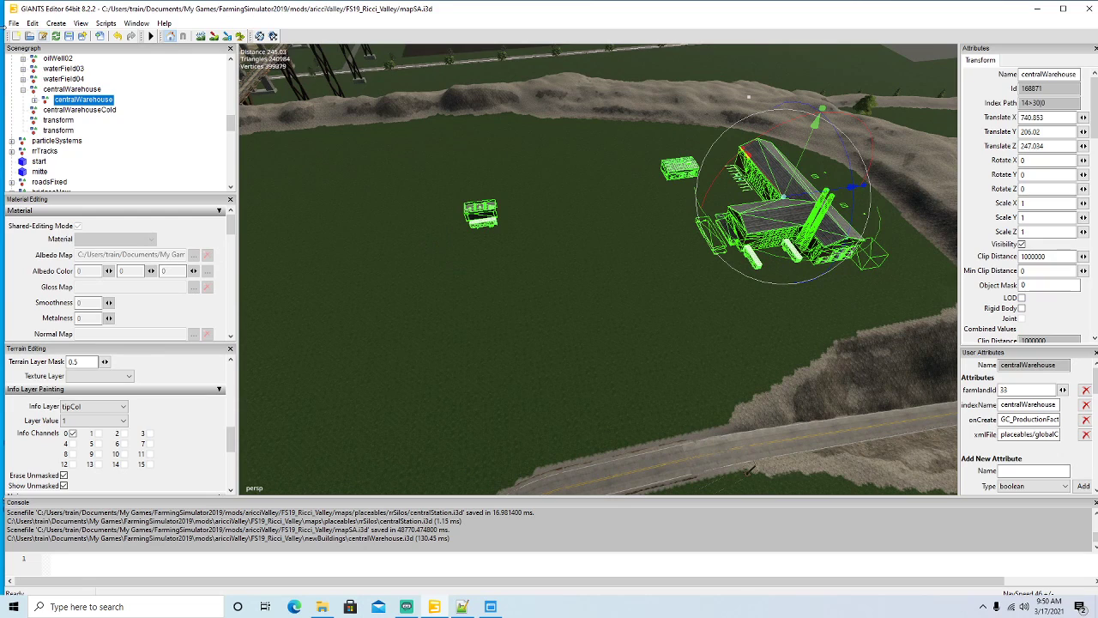
Import the centralWarehouseCold i3d file from the newBuildings folder.
left_click(14, 23)
left_click(43, 146)
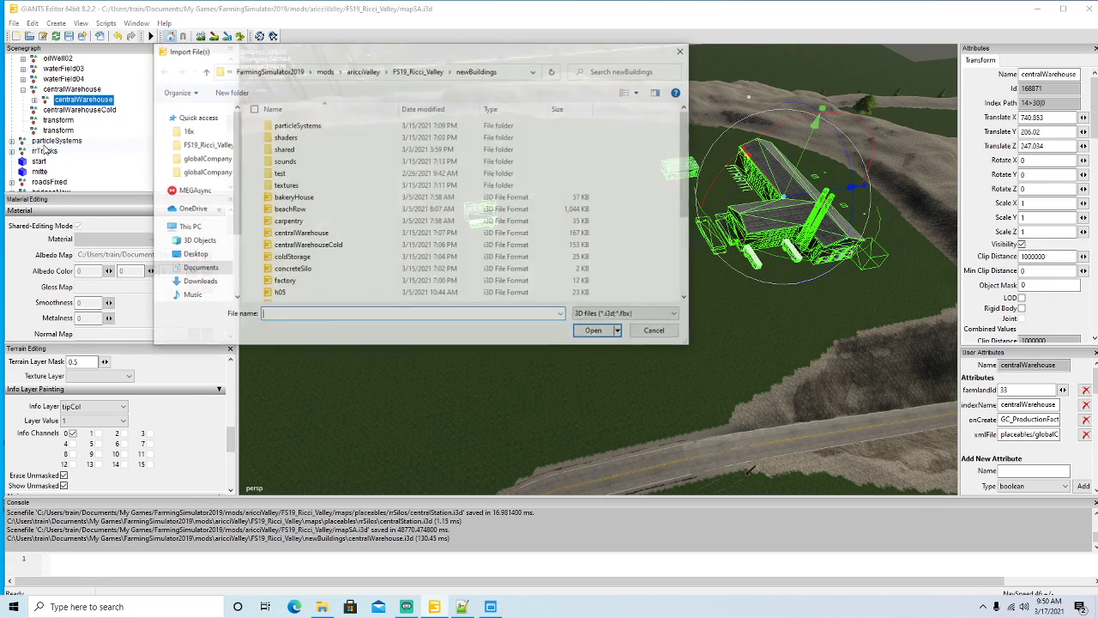
left_click(296, 246)
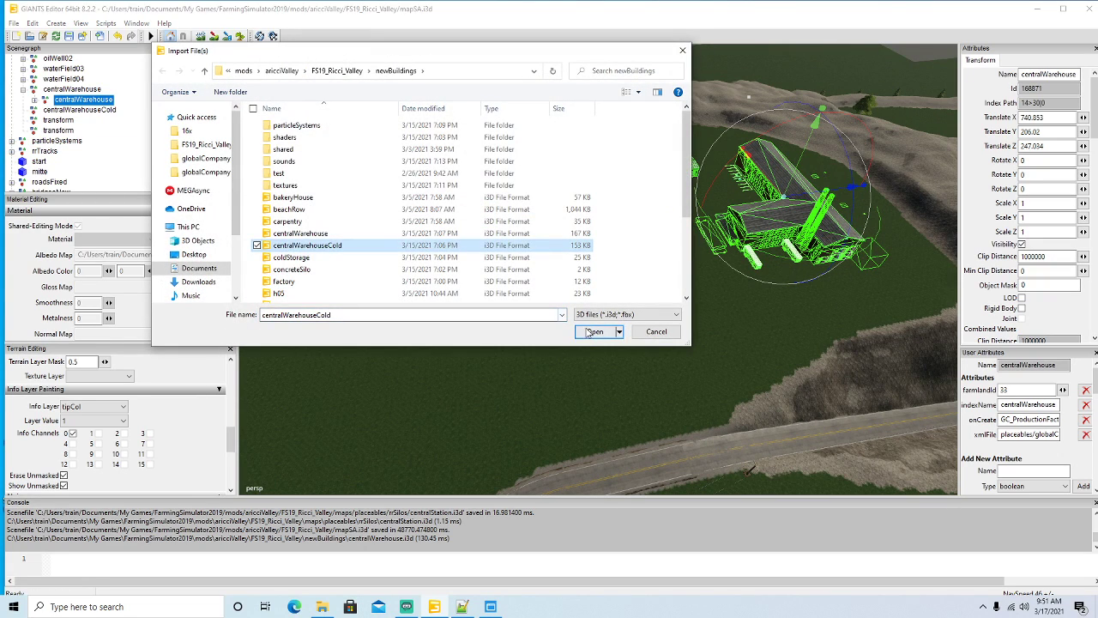
left_click(592, 331)
Cut the imported centralWarehouseCold object and paste it into the empty centralWarehouseCold group under globalCompany.
scroll(115, 148, "up", 2)
scroll(115, 148, "up", 10)
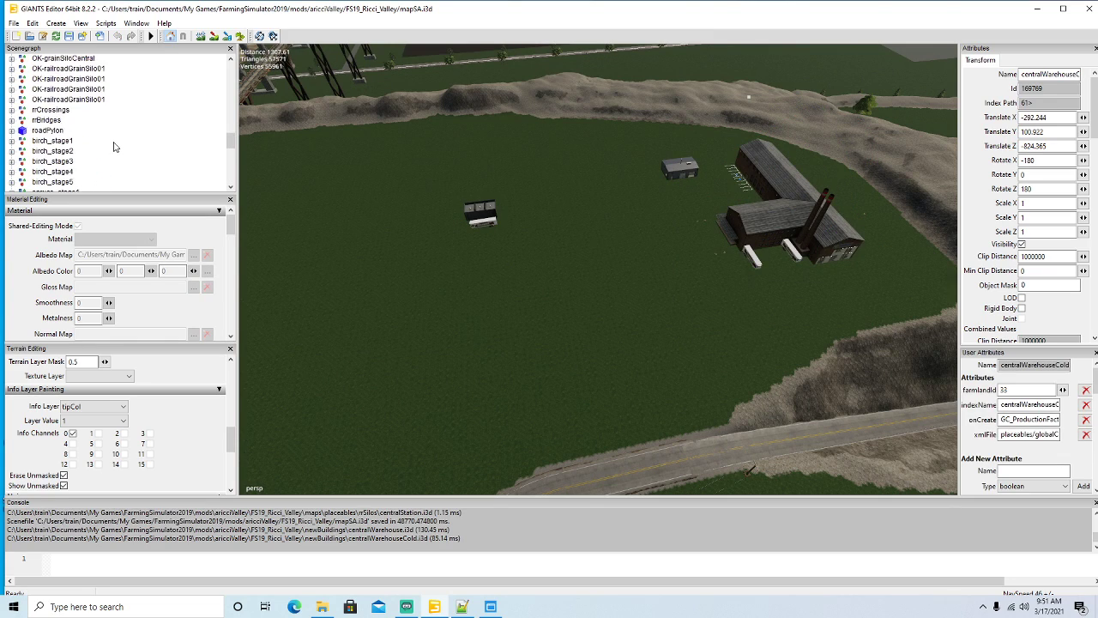
scroll(115, 147, "up", 4)
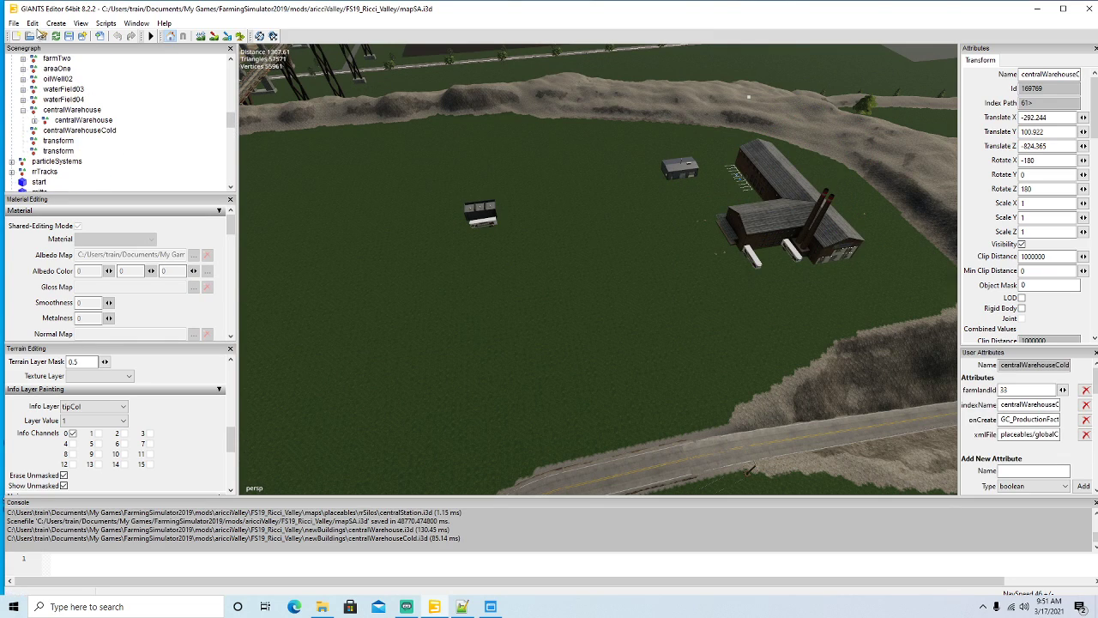
left_click(34, 24)
left_click(48, 92)
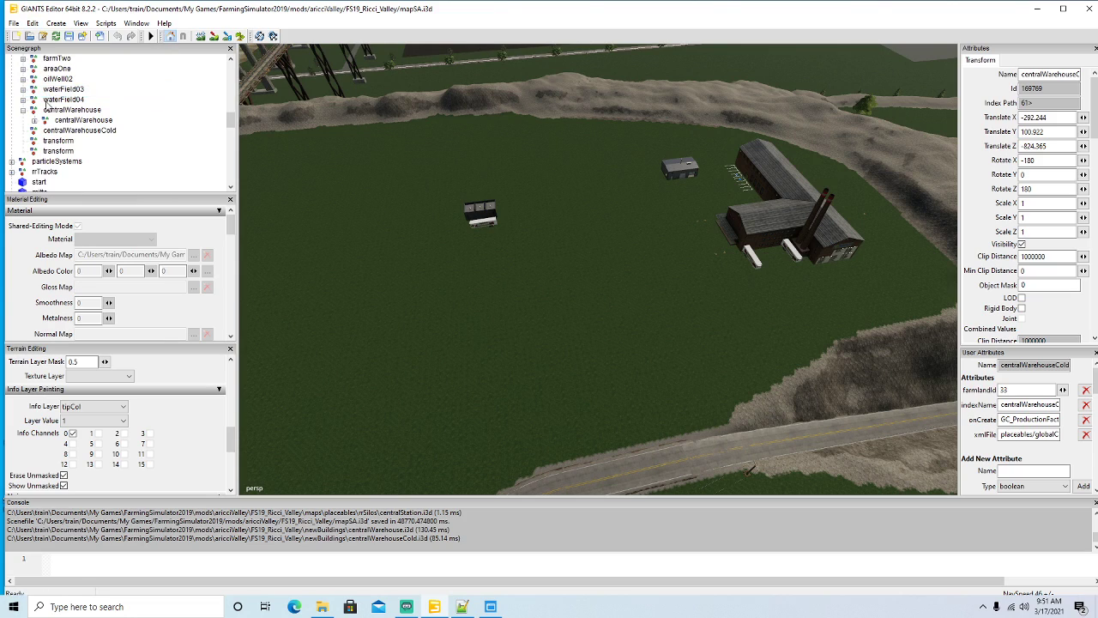
left_click(36, 134)
left_click(38, 24)
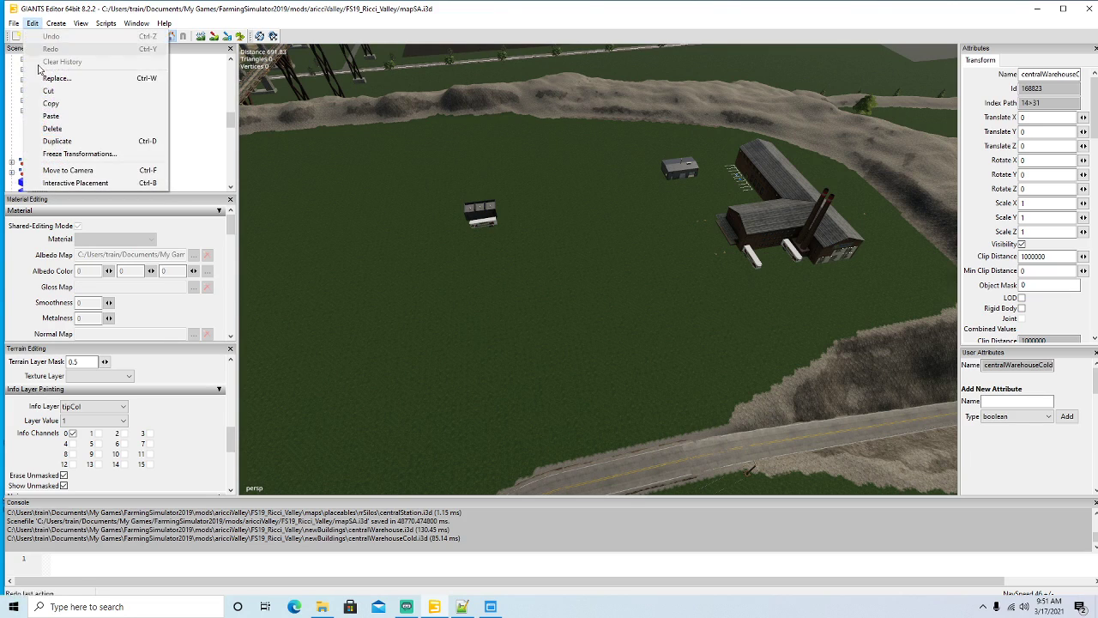
left_click(48, 125)
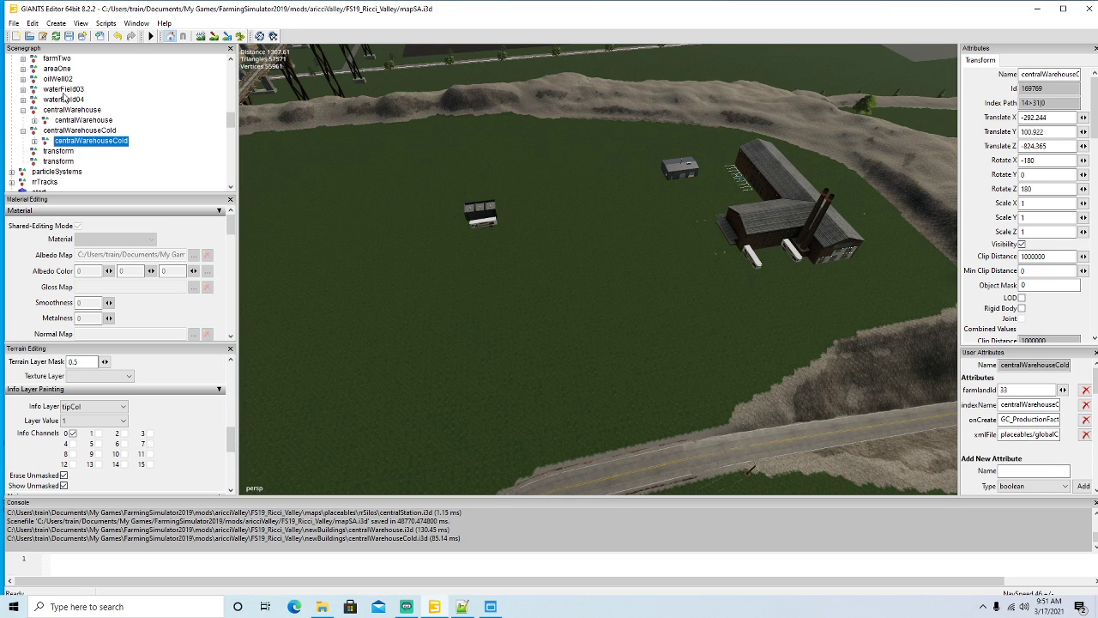
Place the cold warehouse with Interactive Placement on the field near the central warehouse's outlying side building, at about X 738.161, Z 109.169.
left_click(32, 24)
left_click(72, 183)
left_click_drag(538, 240, 627, 315, "alt")
scroll(624, 308, "down", 2)
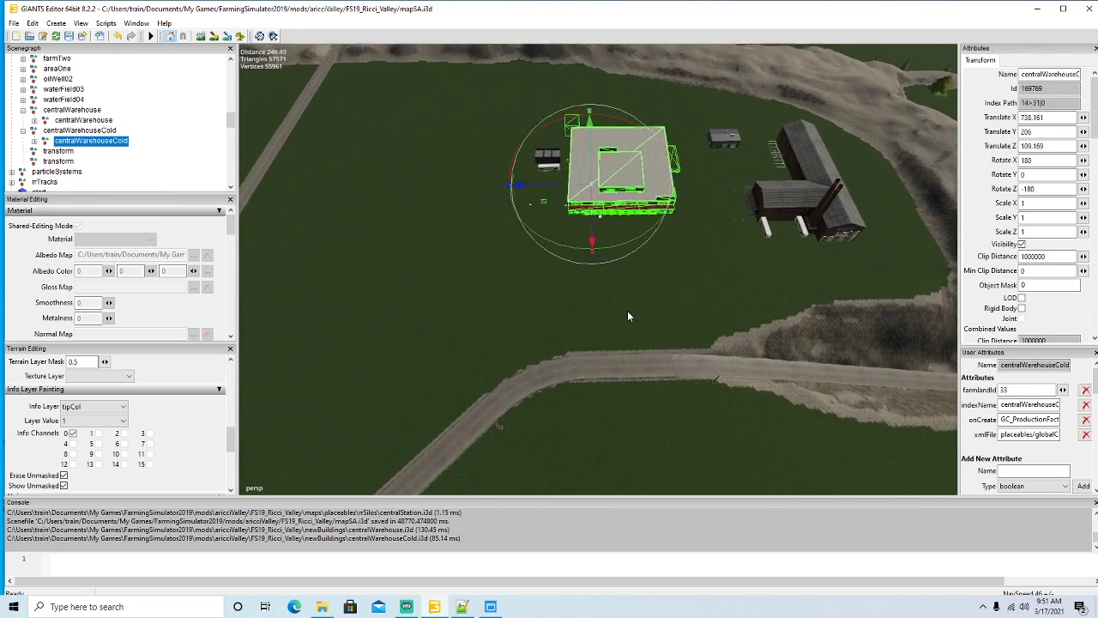
Turn the cold warehouse about 180 degrees around its vertical axis and set its Rotate Y to exactly 0.
scroll(627, 316, "up", 3)
left_click_drag(610, 207, 579, 128)
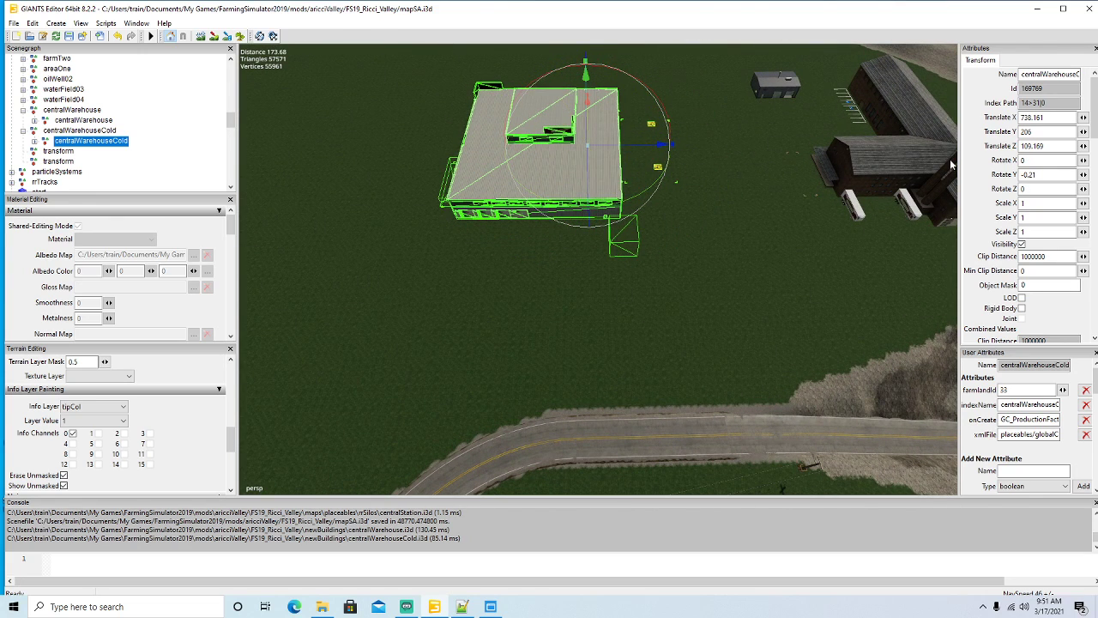
left_click(1042, 175)
type("0")
Move the cold warehouse along Z to about 137.519, close beside the small side building with the trailer.
left_click_drag(609, 326, 325, 85, "alt")
scroll(573, 249, "up", 3)
scroll(600, 238, "up", 6)
mouse_move(537, 249)
left_mouse_down("alt")
mouse_move(418, 178)
mouse_move(540, 236)
left_mouse_up("alt")
scroll(418, 178, "up", 5)
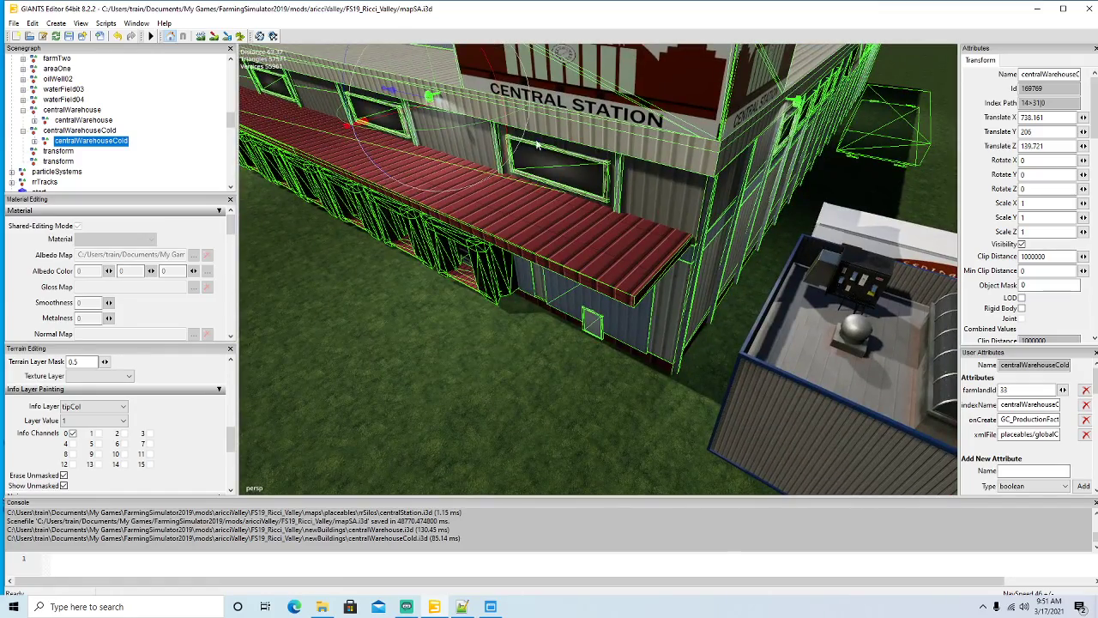
mouse_move(391, 90)
left_mouse_down()
mouse_move(378, 84)
mouse_move(406, 95)
left_mouse_up()
scroll(456, 190, "down", 5)
left_click_drag(456, 189, 492, 192, "alt")
scroll(491, 191, "up", 8)
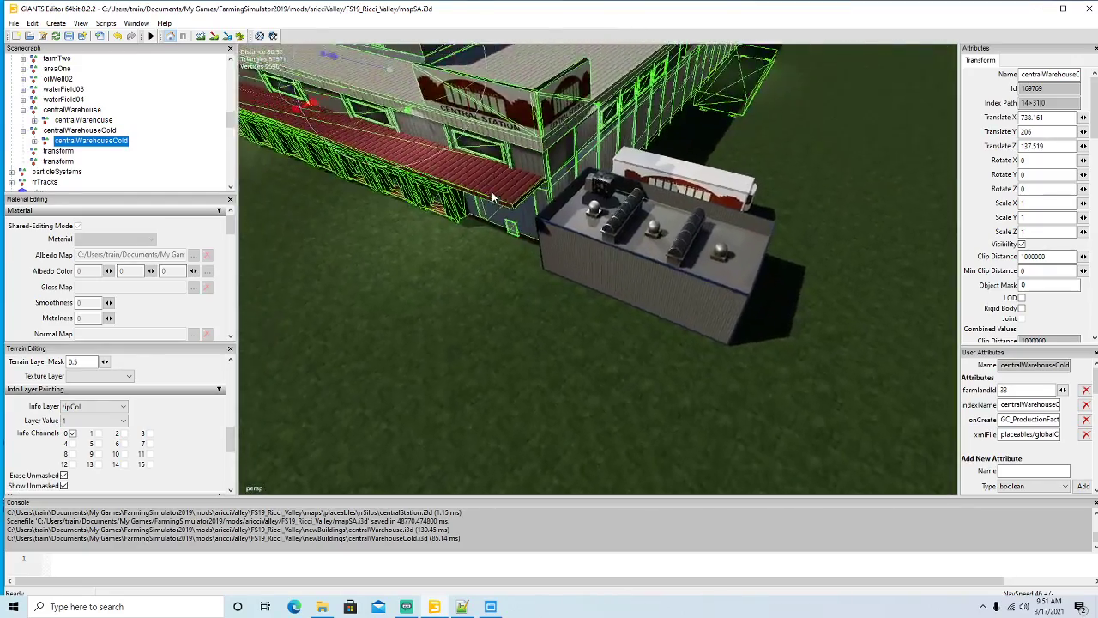
scroll(476, 178, "down", 5)
scroll(475, 175, "up", 2)
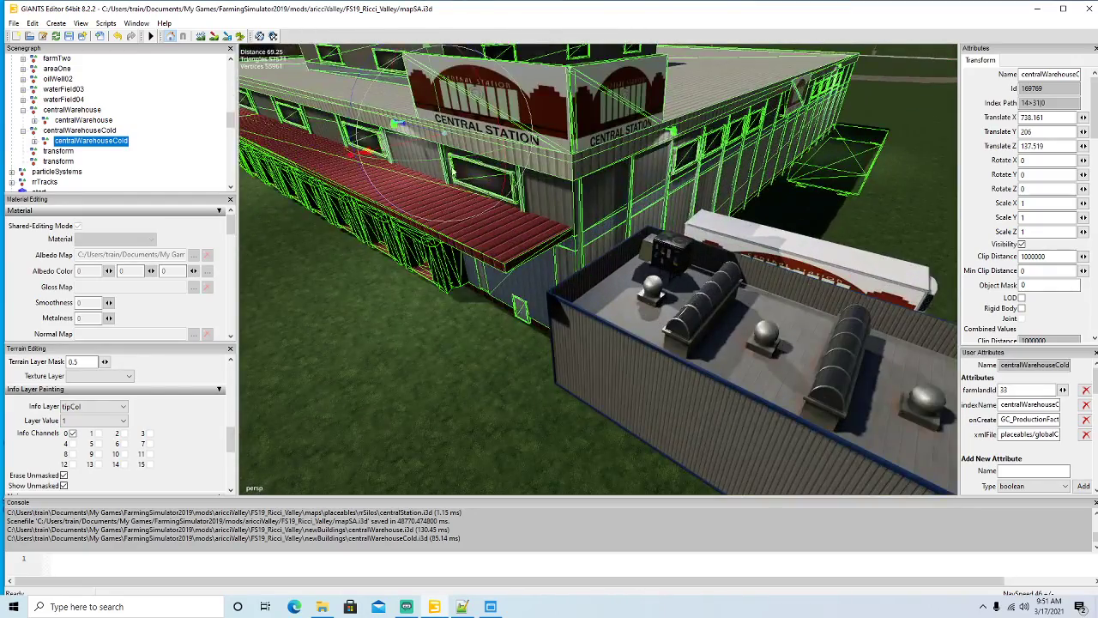
Move the cold warehouse to about X 740.828, Z 136.937, tight beside the small side building with the trailer.
left_click_drag(417, 139, 377, 149)
scroll(377, 150, "down", 2)
scroll(450, 235, "down", 5)
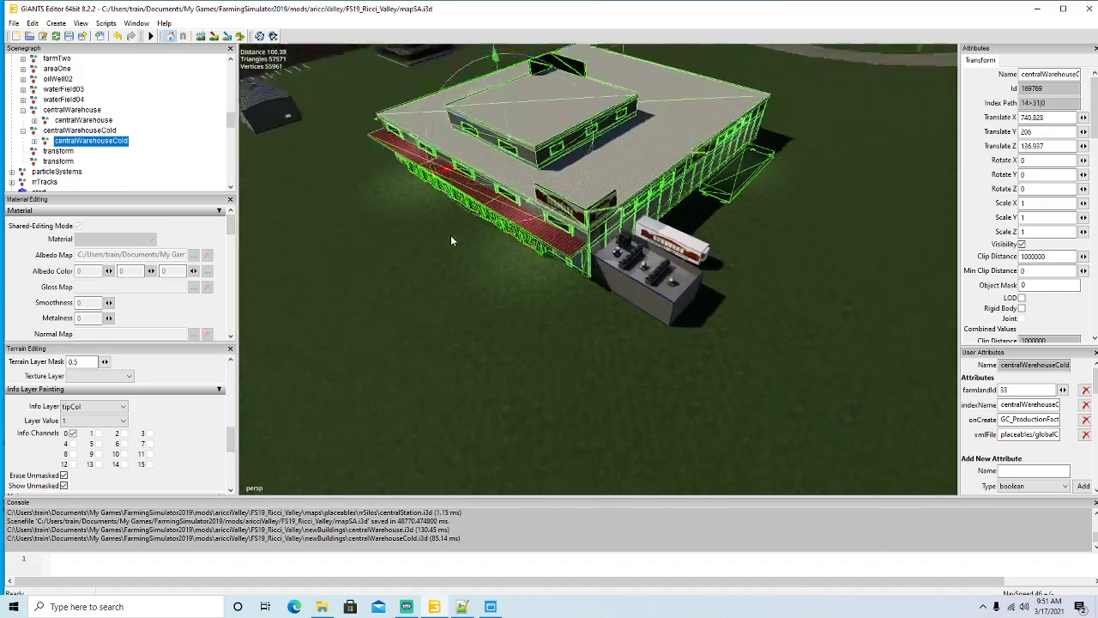
scroll(450, 235, "up", 7)
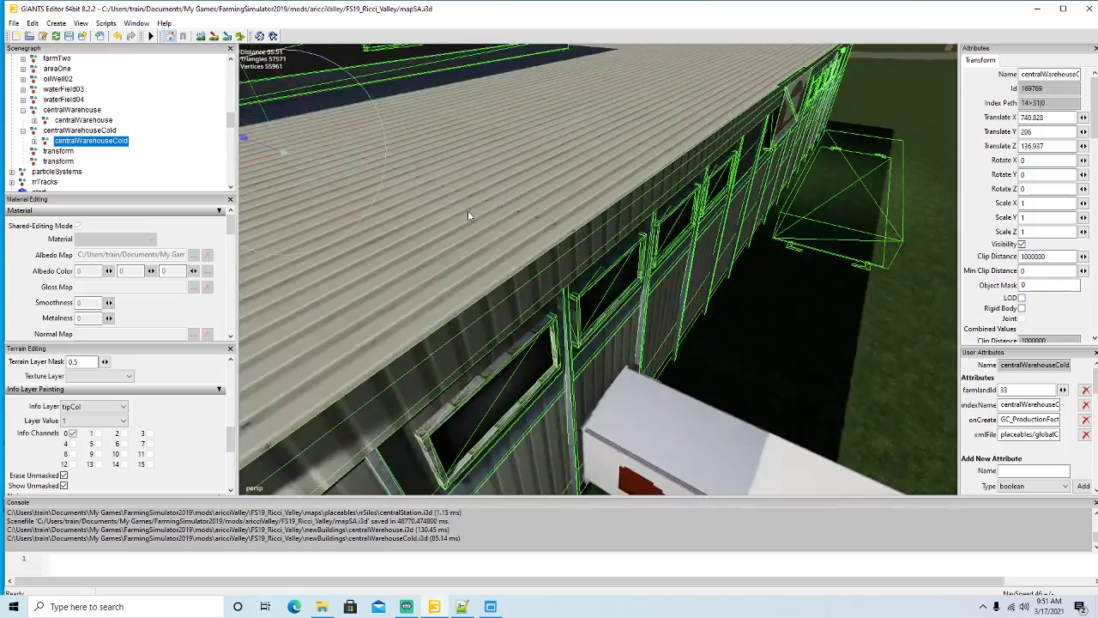
scroll(472, 226, "down", 8)
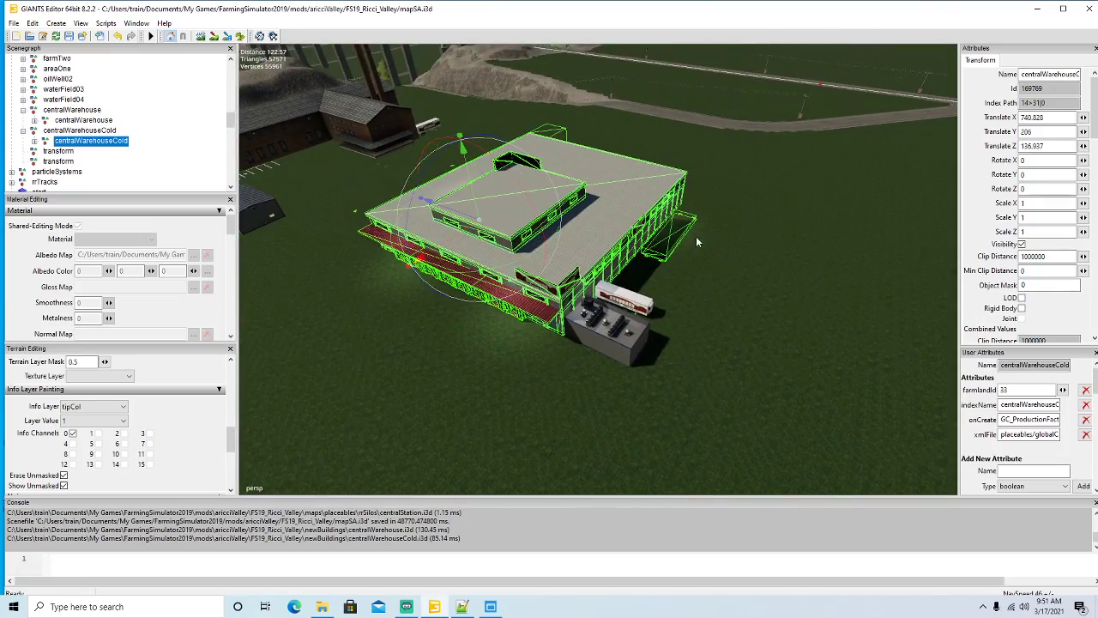
Raise the cold warehouse slightly above the terrain by setting its Translate Y to 206.02.
left_click_drag(726, 323, 640, 318, "alt")
scroll(733, 270, "up", 4)
scroll(743, 255, "up", 10)
scroll(724, 259, "down", 8)
scroll(639, 318, "down", 6)
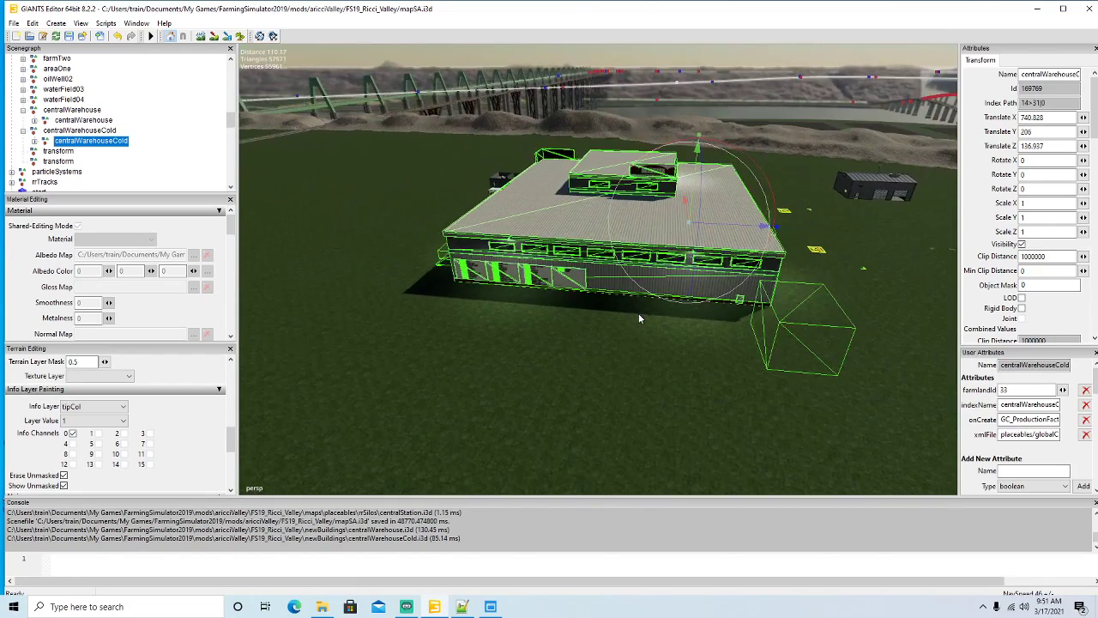
scroll(640, 316, "up", 1)
scroll(641, 314, "up", 1)
left_click(1046, 131)
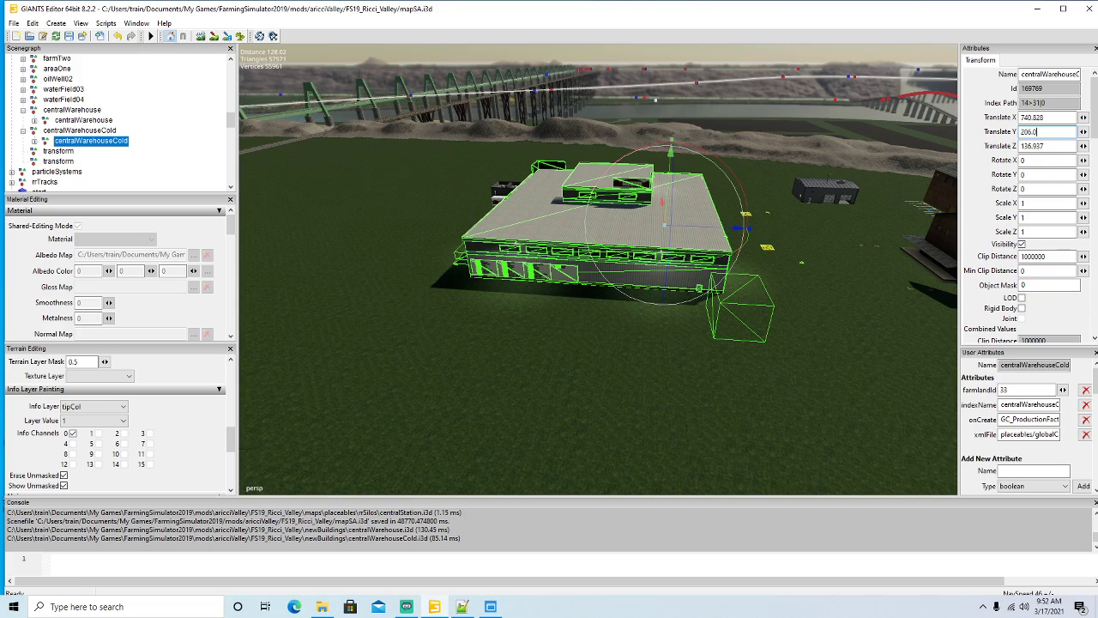
Inspect the cold warehouse's base, loading side and position relative to the brick central warehouse.
left_click_drag(499, 338, 448, 340, "alt")
scroll(587, 345, "up", 5)
scroll(615, 339, "up", 4)
left_click_drag(543, 348, 601, 382, "alt")
scroll(497, 350, "down", 2)
scroll(502, 354, "down", 6)
scroll(425, 318, "up", 5)
scroll(425, 317, "up", 5)
scroll(601, 382, "down", 5)
scroll(600, 381, "down", 6)
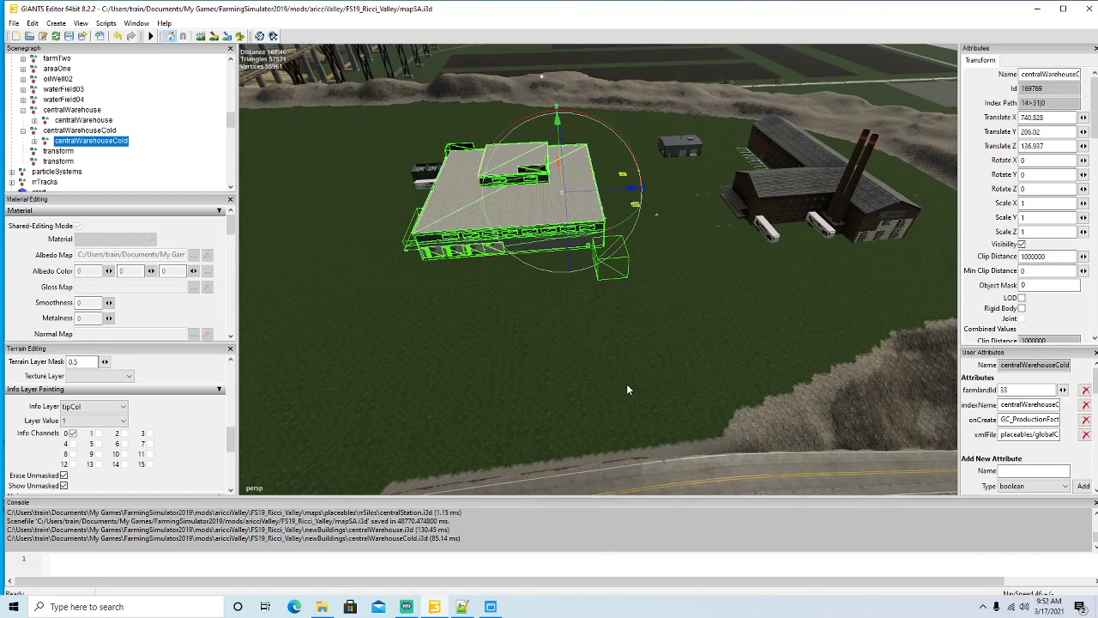
left_click_drag(491, 359, 491, 329, "alt")
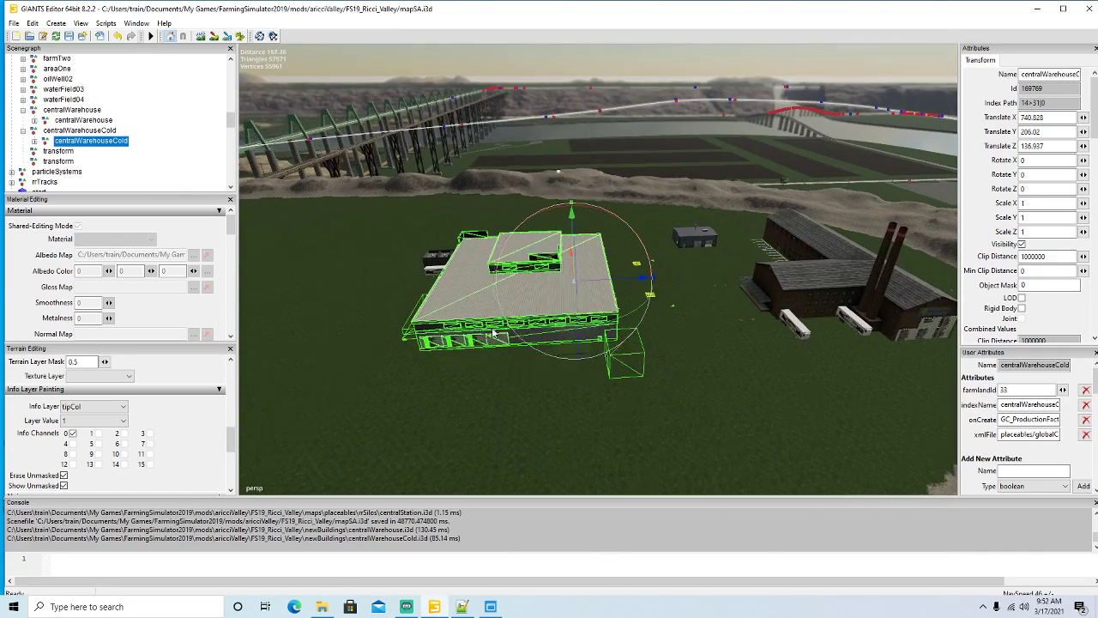
scroll(492, 328, "up", 2)
Examine the child objects of centralWarehouseCold, including those in its main group.
left_click(34, 141)
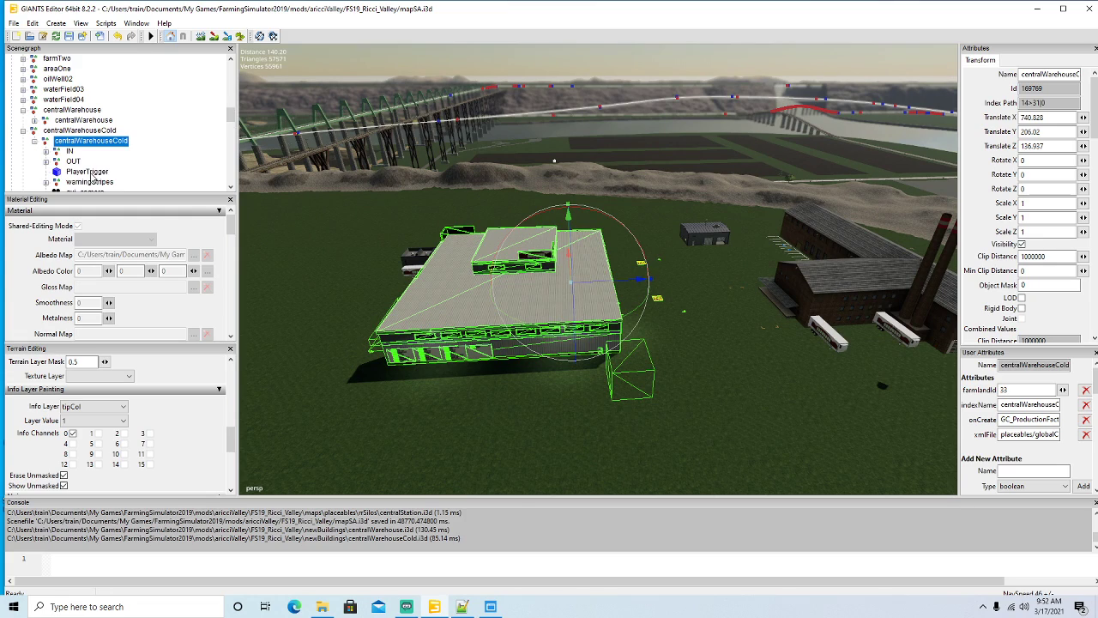
scroll(118, 172, "down", 2)
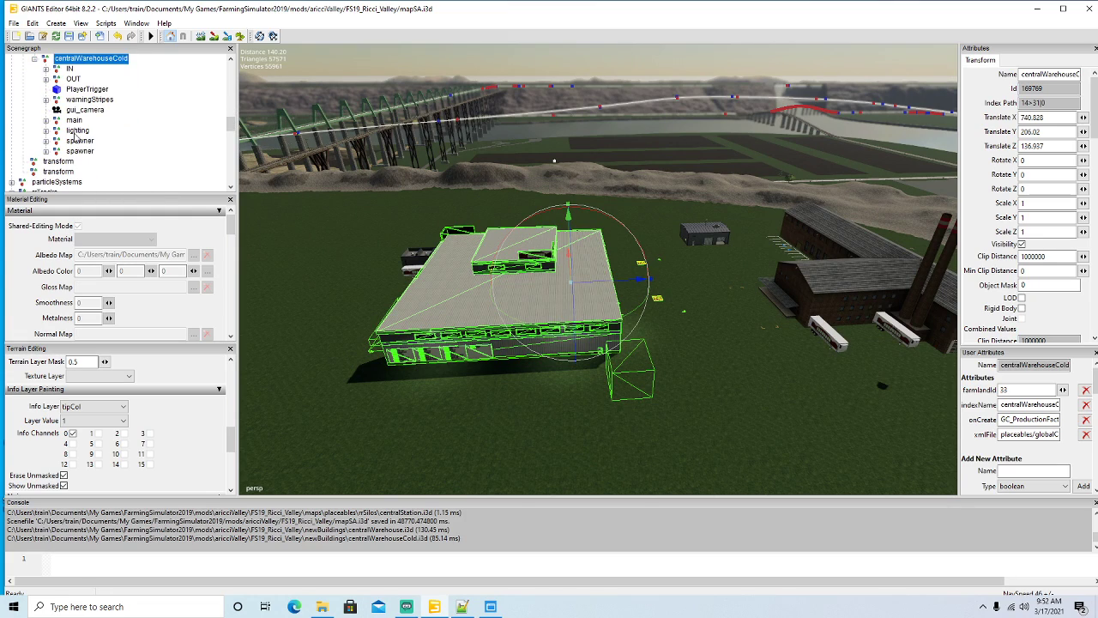
left_click(46, 120)
scroll(124, 149, "down", 3)
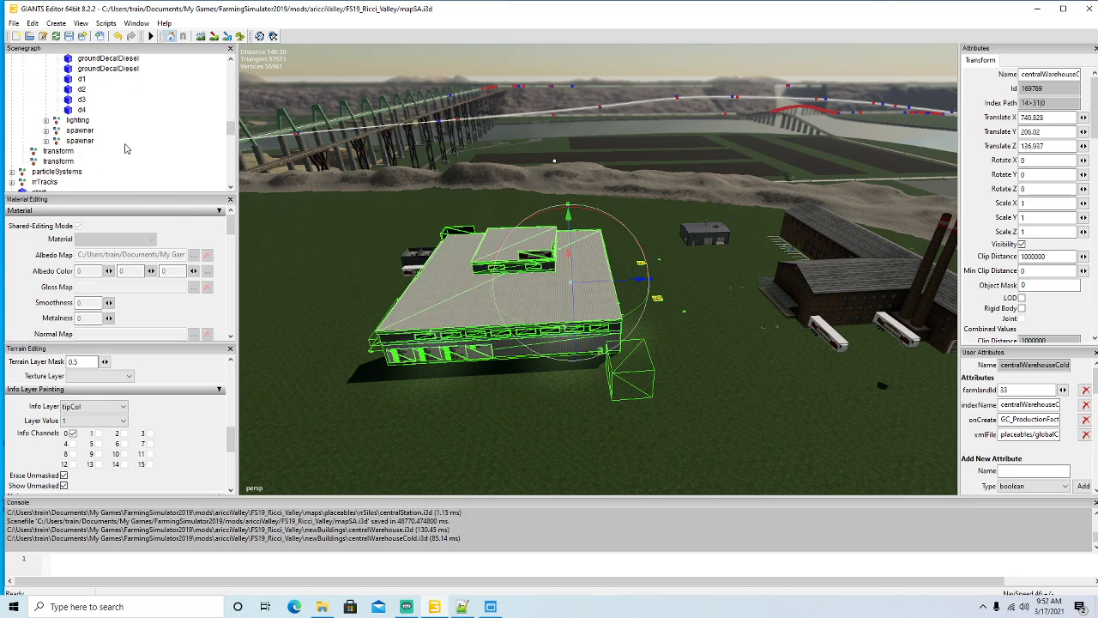
scroll(124, 148, "up", 1)
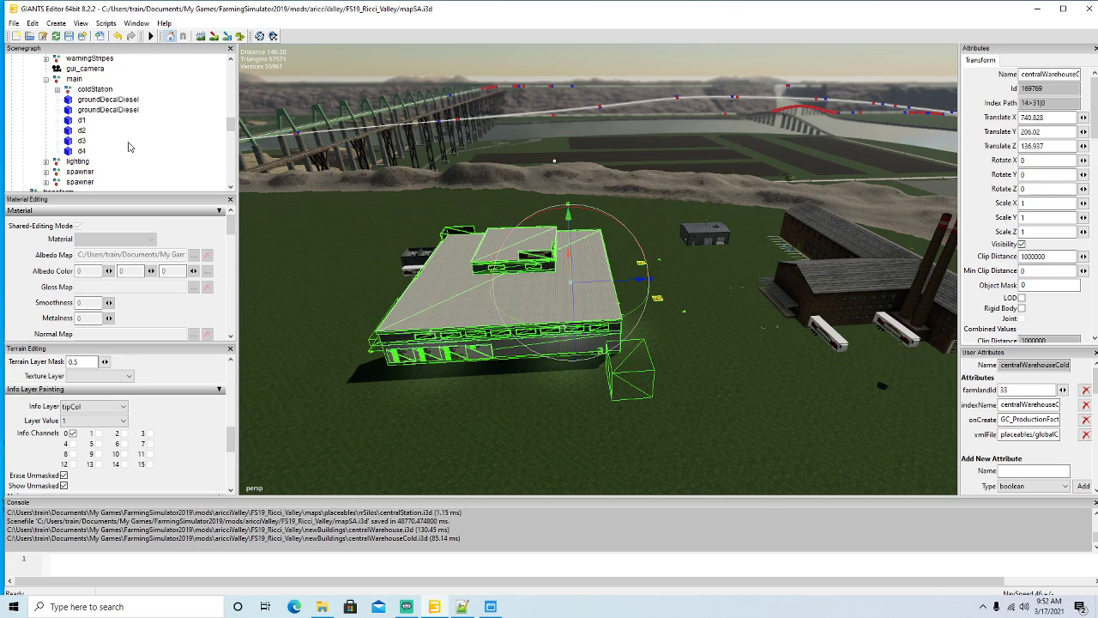
scroll(120, 137, "down", 2)
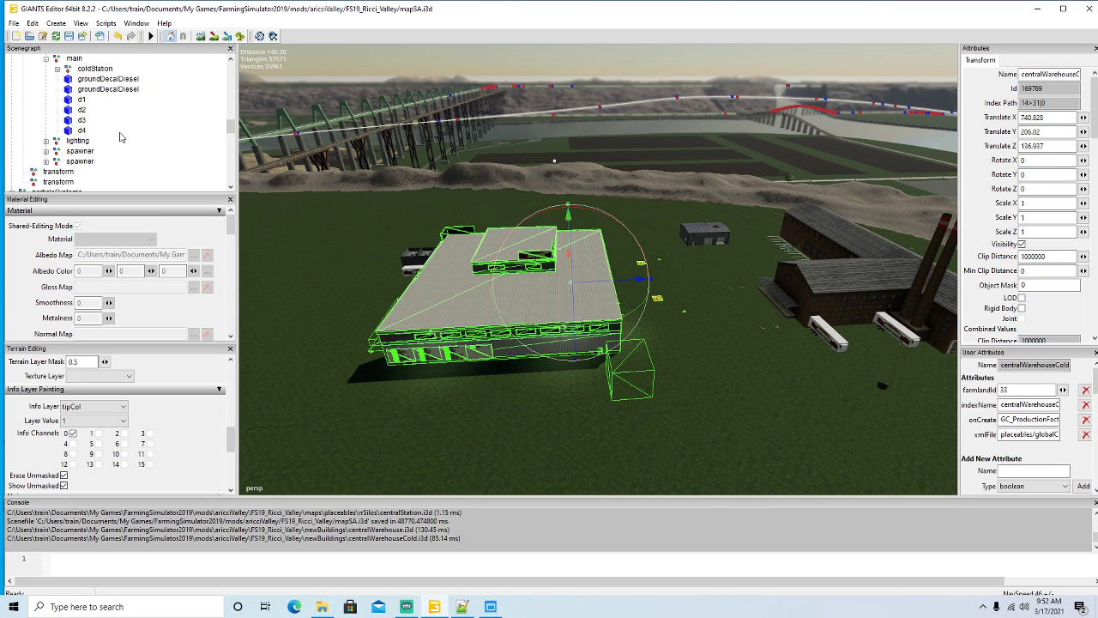
scroll(120, 137, "up", 1)
mouse_move(548, 390)
left_mouse_down("alt")
mouse_move(623, 396)
mouse_move(520, 384)
mouse_move(530, 385)
left_mouse_up("alt")
scroll(530, 385, "up", 3)
scroll(547, 397, "down", 8)
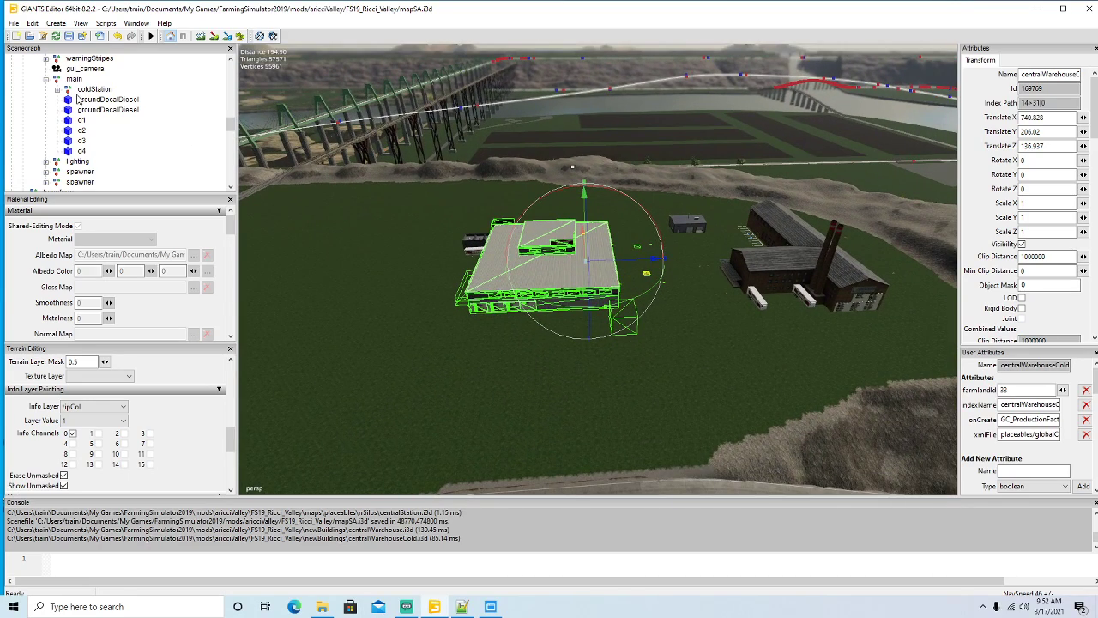
scroll(563, 362, "up", 15)
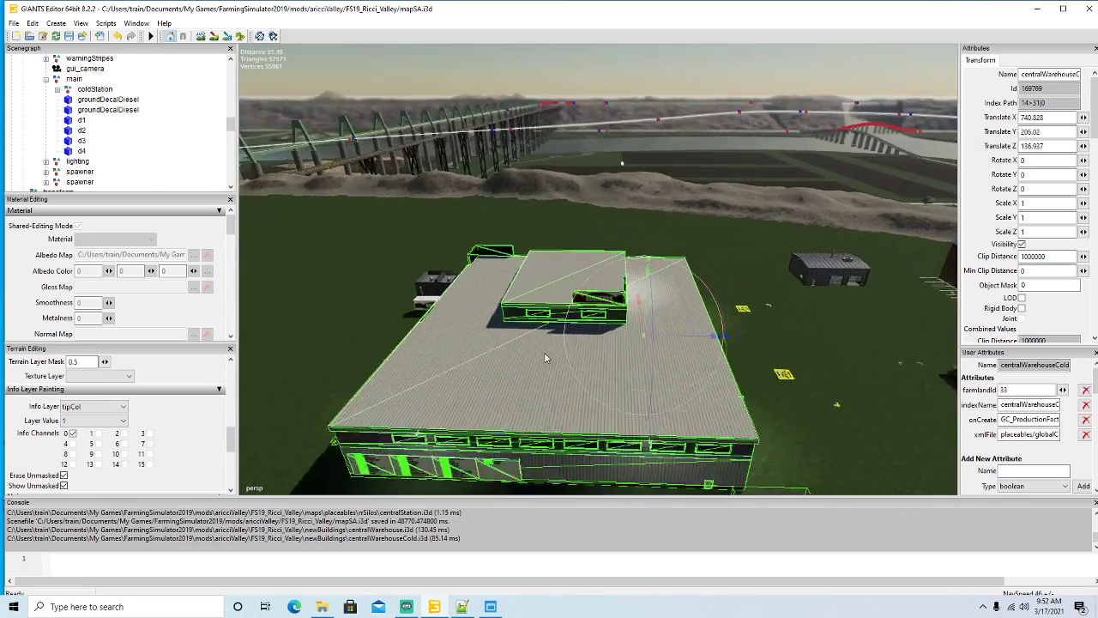
Check which sign on the cold warehouse each schild:Mesh in the Cannery group corresponds to.
left_click(630, 321)
scroll(645, 388, "down", 5)
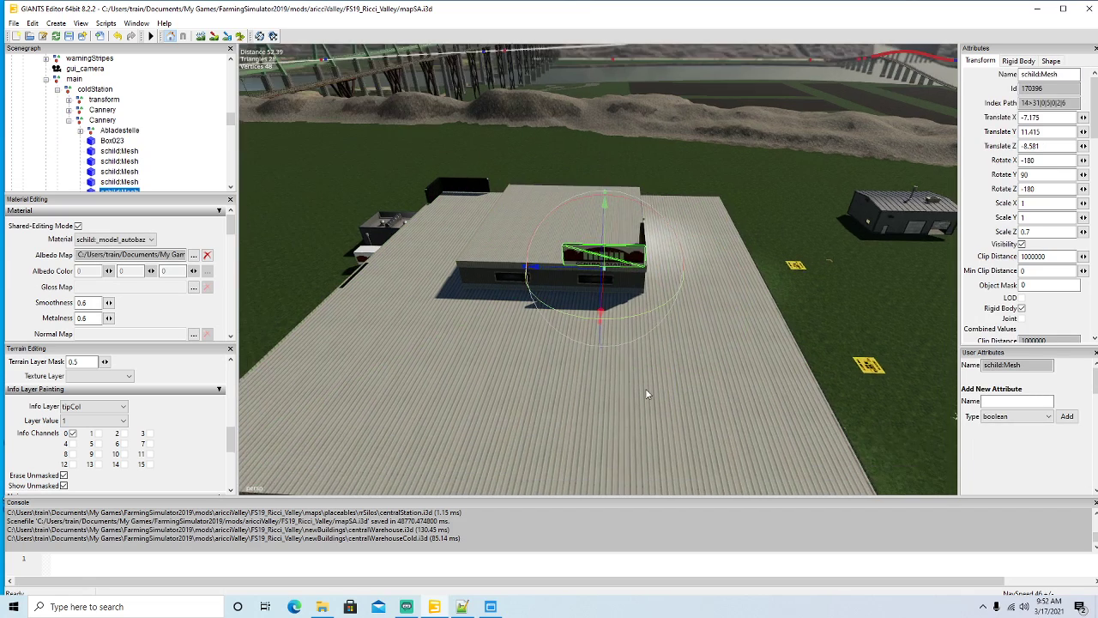
scroll(141, 163, "down", 3)
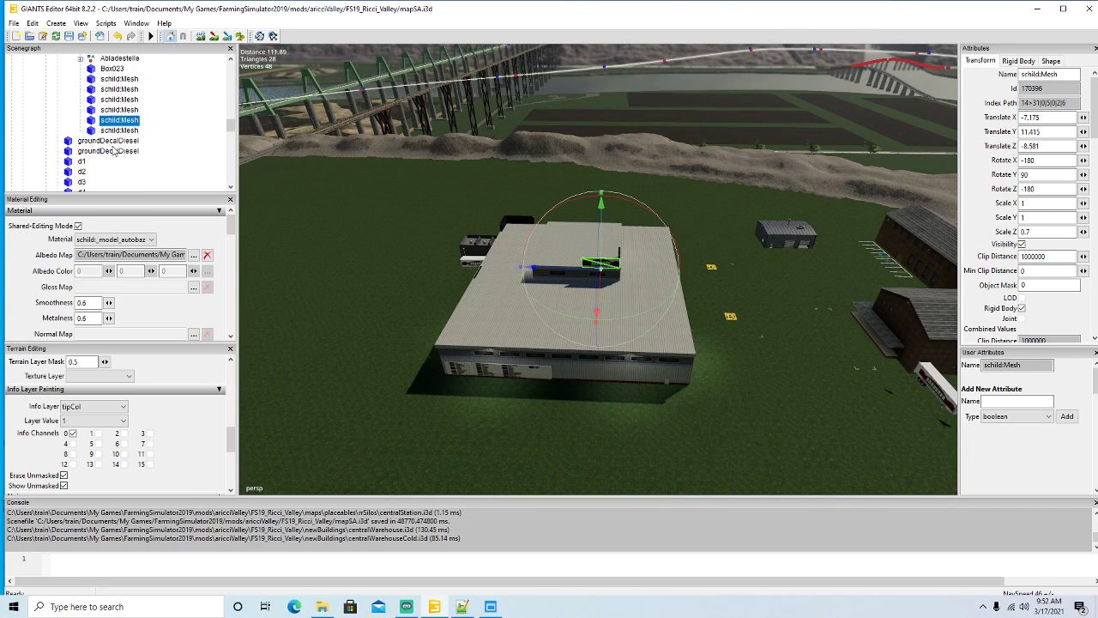
left_click(99, 131)
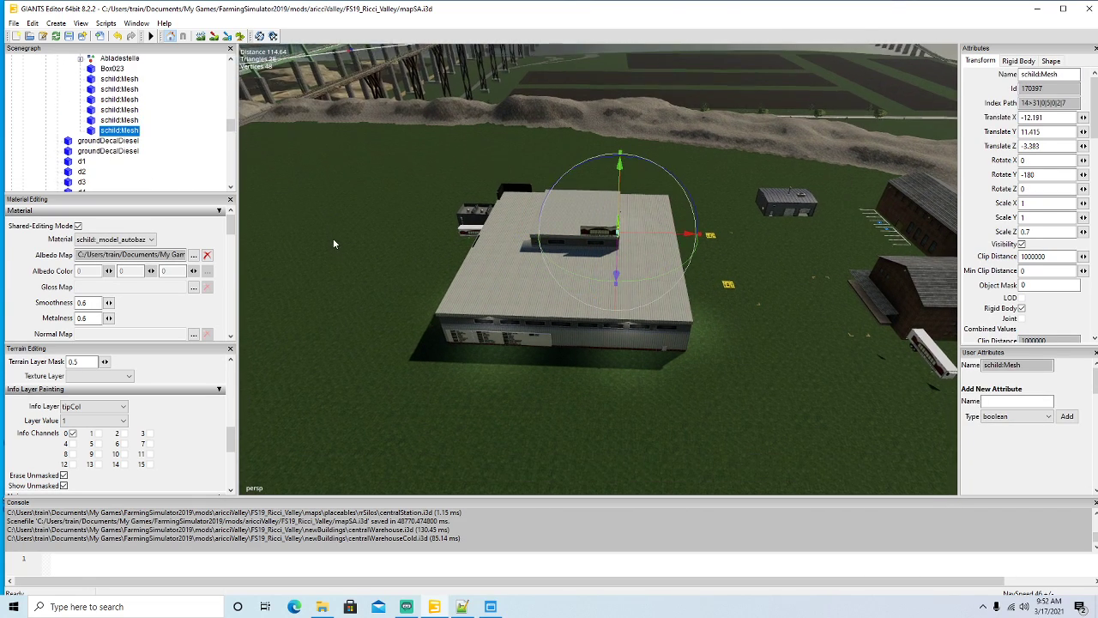
scroll(125, 129, "down", 2)
scroll(141, 143, "up", 2)
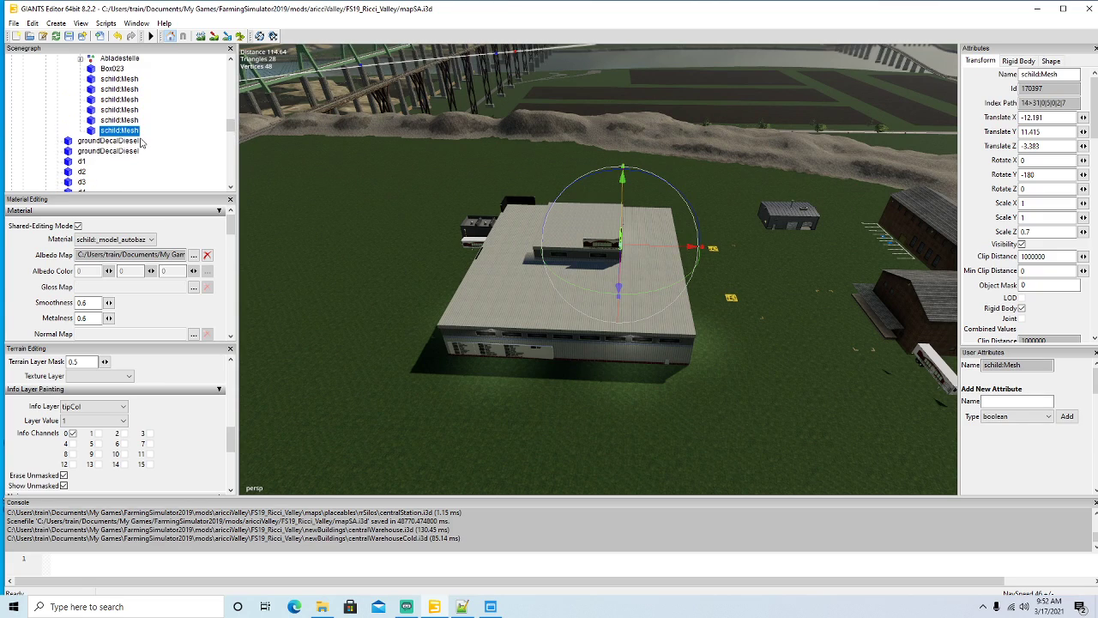
scroll(142, 143, "up", 2)
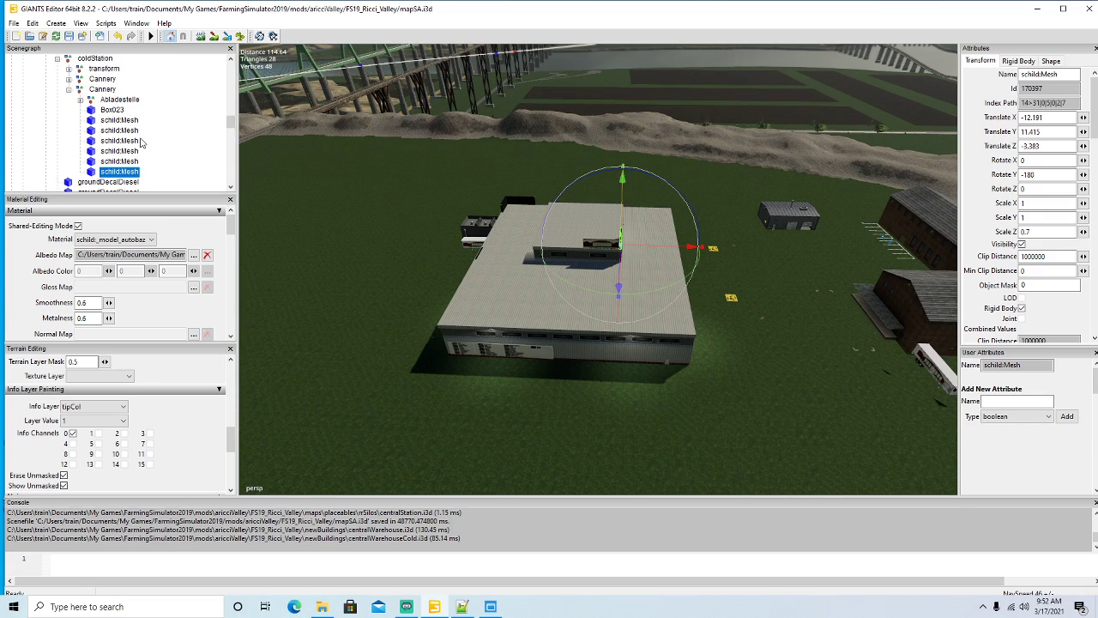
left_click(94, 124)
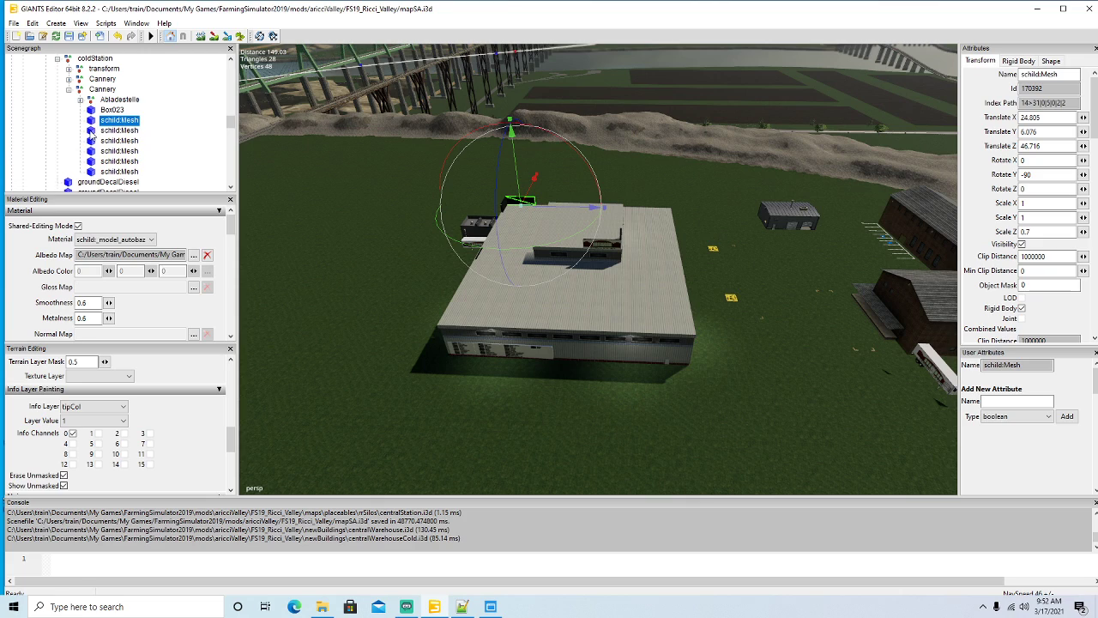
left_click(92, 130)
left_click(93, 143)
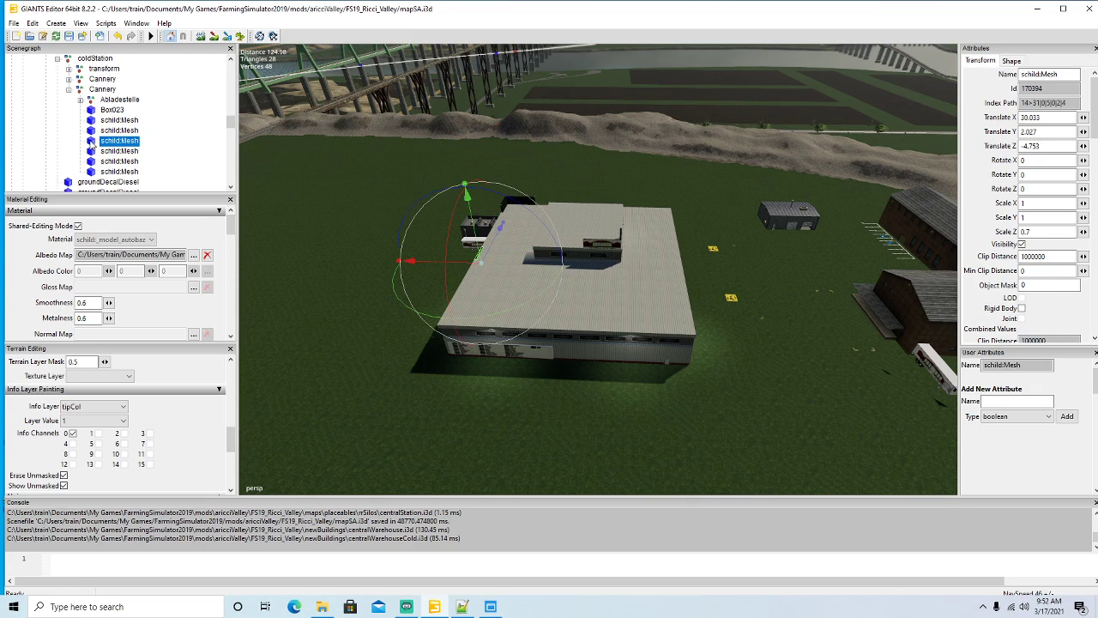
left_click(94, 152)
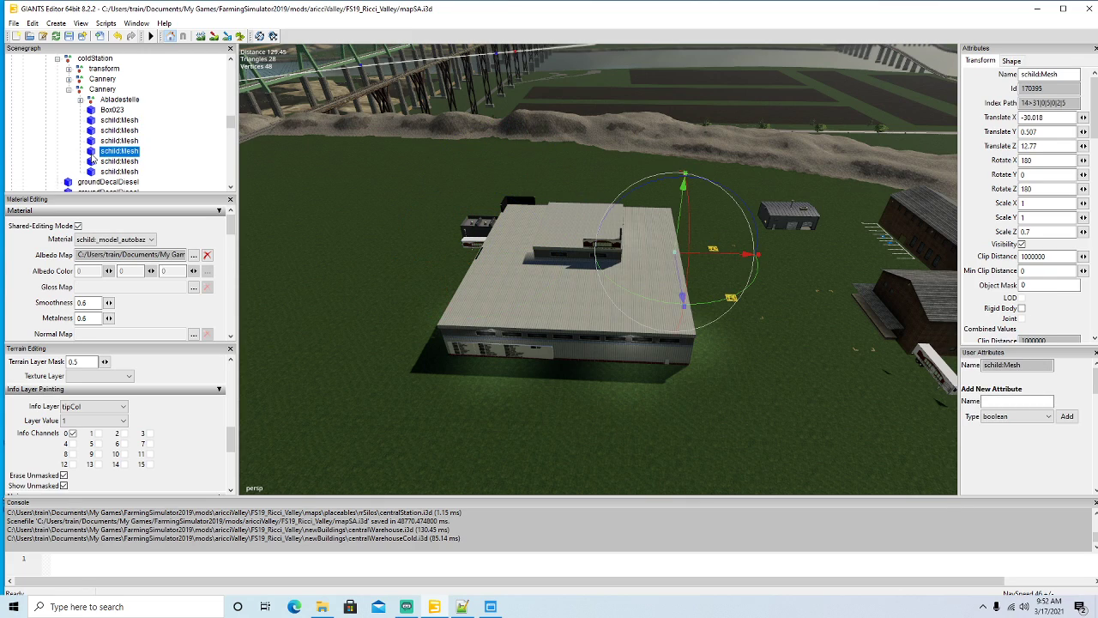
left_click(93, 163)
left_click(91, 173)
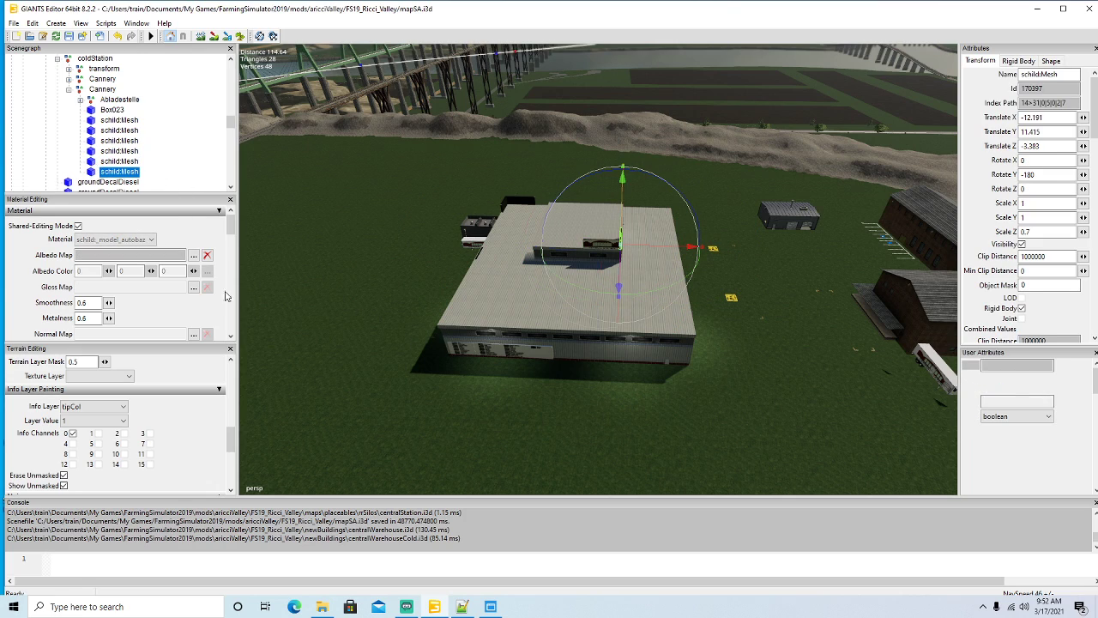
Duplicate the cold warehouse's roof sign at X -7.175 and move the copy to the brick warehouse's gable, about X -123.521, Y 5.875, Z -65.523.
left_click(93, 161)
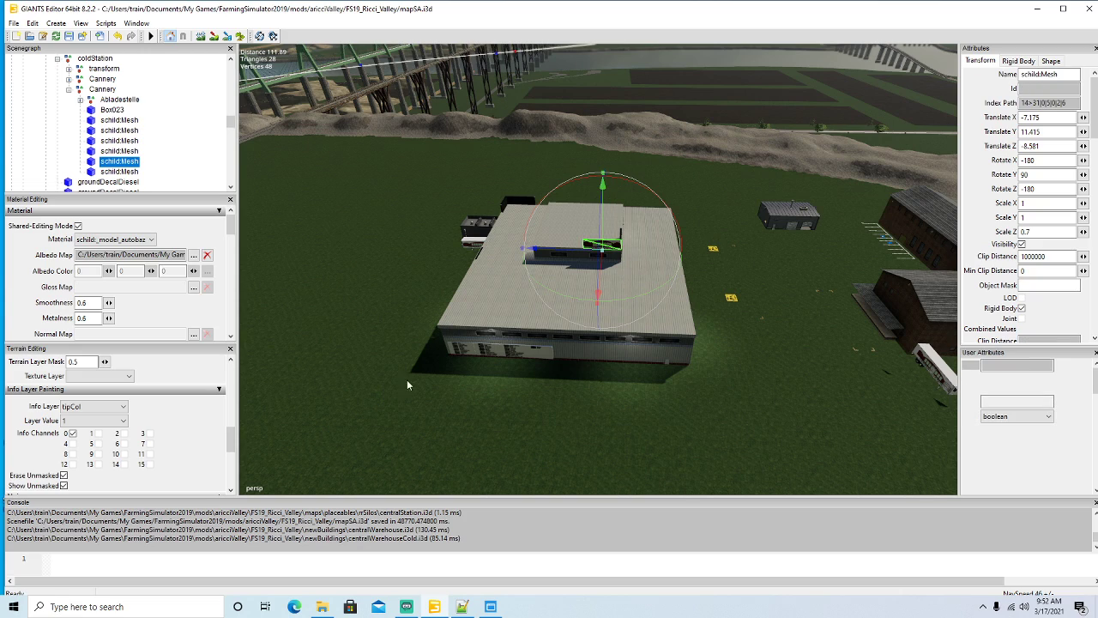
key("ctrl+d")
left_click_drag(535, 249, 884, 256)
mouse_move(646, 329)
left_mouse_down("alt")
mouse_move(784, 283)
mouse_move(688, 325)
mouse_move(626, 336)
left_mouse_up("alt")
scroll(802, 297, "up", 8)
left_click_drag(382, 191, 636, 390)
scroll(672, 416, "up", 5)
left_click_drag(505, 293, 630, 248, "alt")
left_click_drag(520, 110, 571, 310)
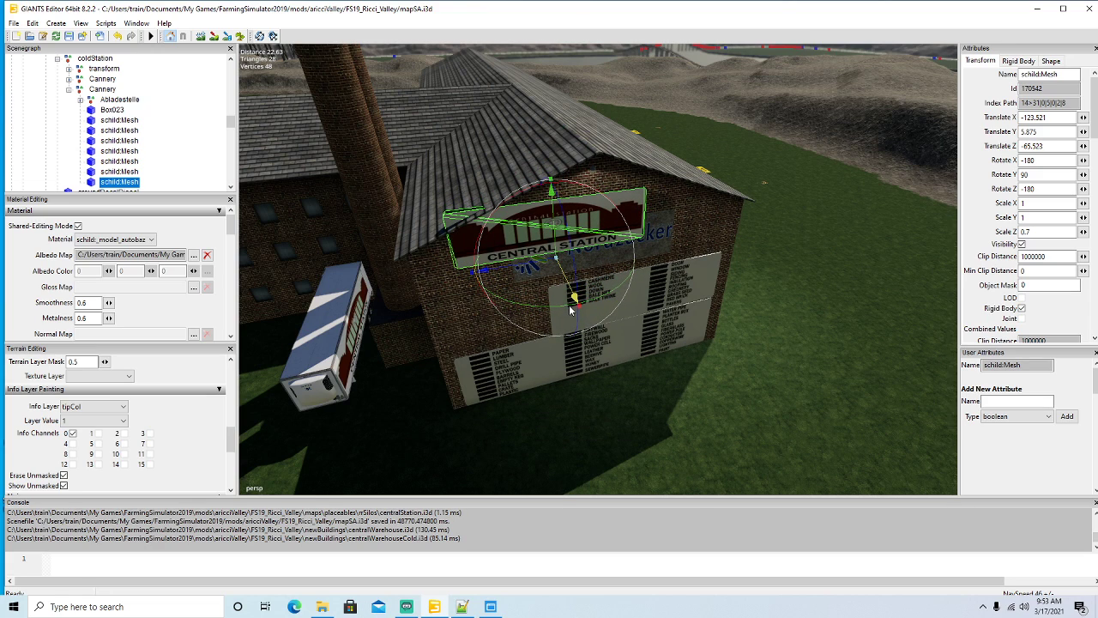
Reposition the copied Central Station sign above the product boards on the gable, at about X -125.889, Y 3.719.
left_click(533, 255)
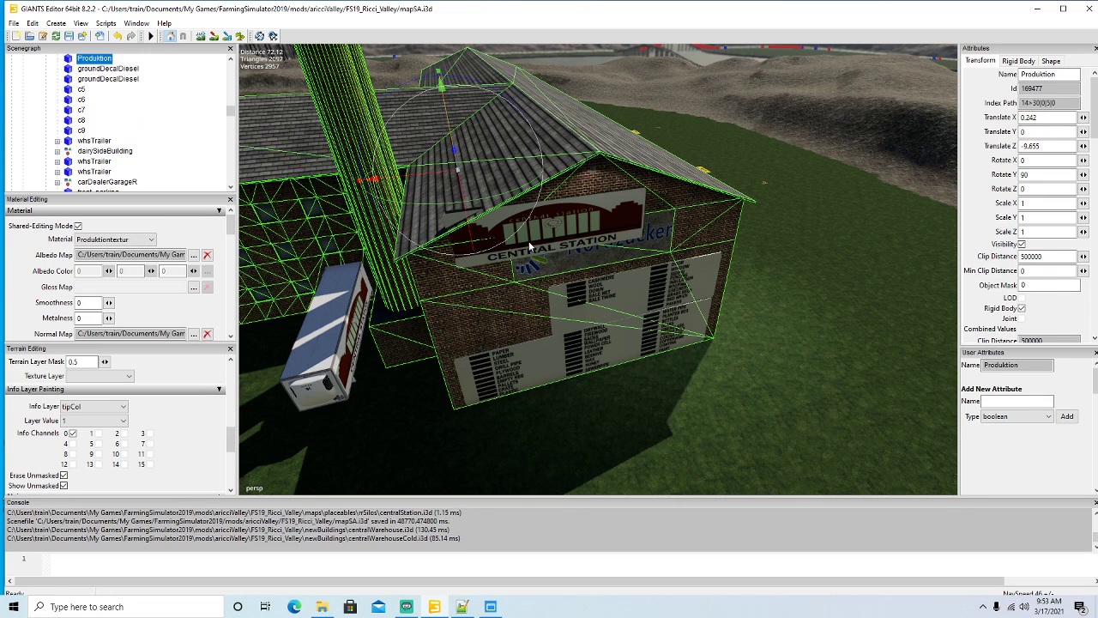
left_click(495, 254)
left_click_drag(506, 270, 602, 279)
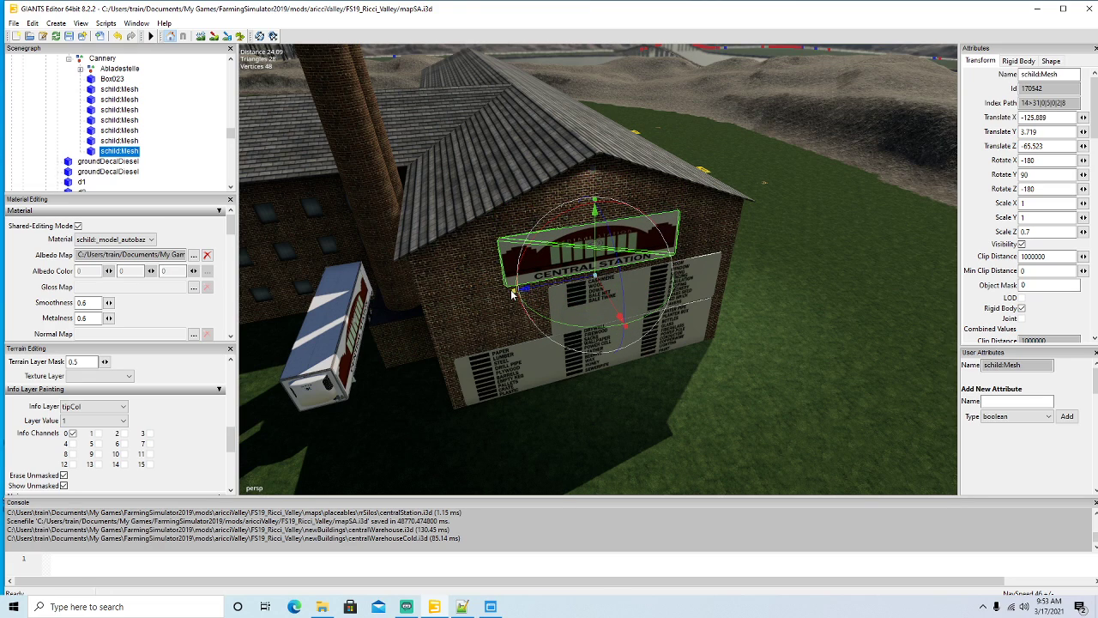
Stretch the gable sign to about Scale X 2.864 and Scale Z 0.771, and shift it to Translate Z -65.057.
left_click_drag(515, 295, 513, 295)
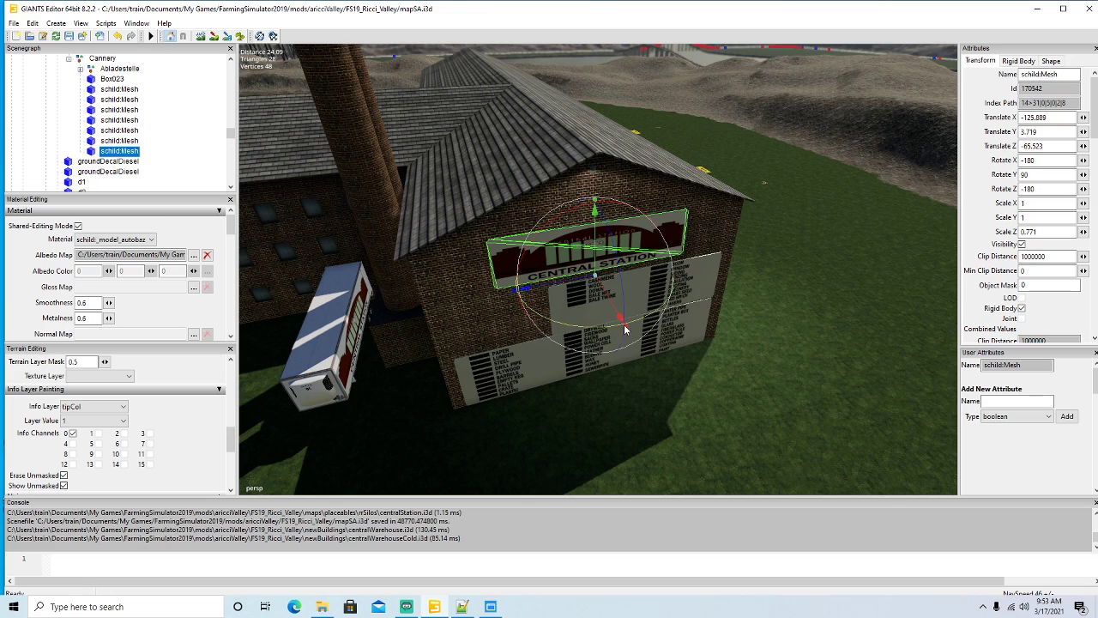
left_click_drag(626, 330, 608, 308)
scroll(651, 377, "down", 15)
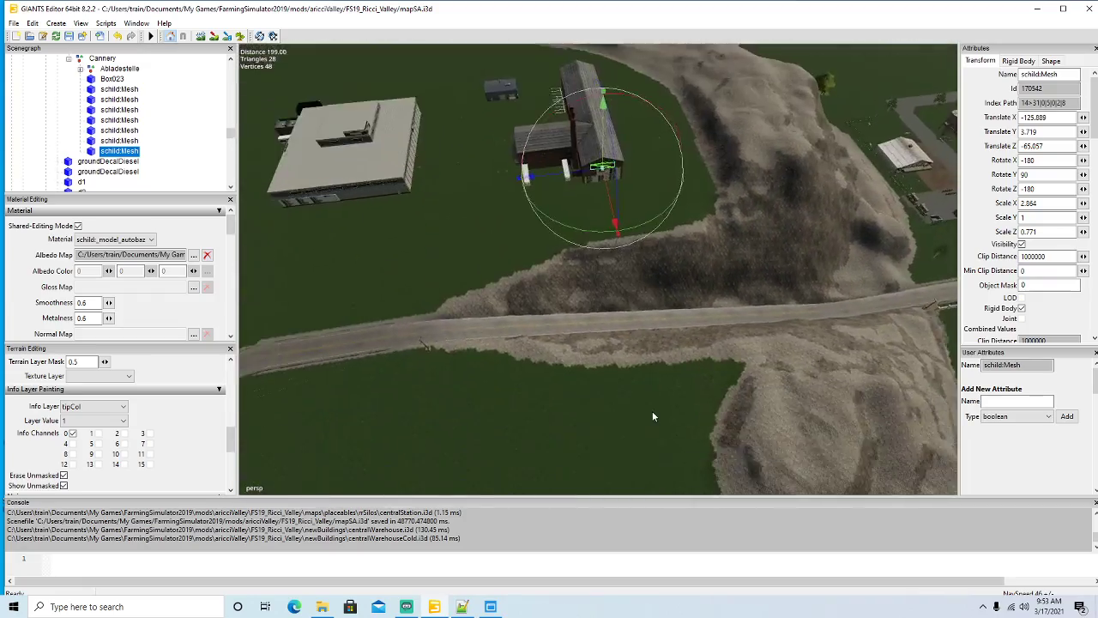
Centre the Central Station sign on the brick gable by nudging its Translate X to about -125.919.
scroll(653, 412, "up", 4)
left_click_drag(652, 412, 636, 336, "alt")
scroll(660, 375, "up", 9)
scroll(660, 375, "up", 4)
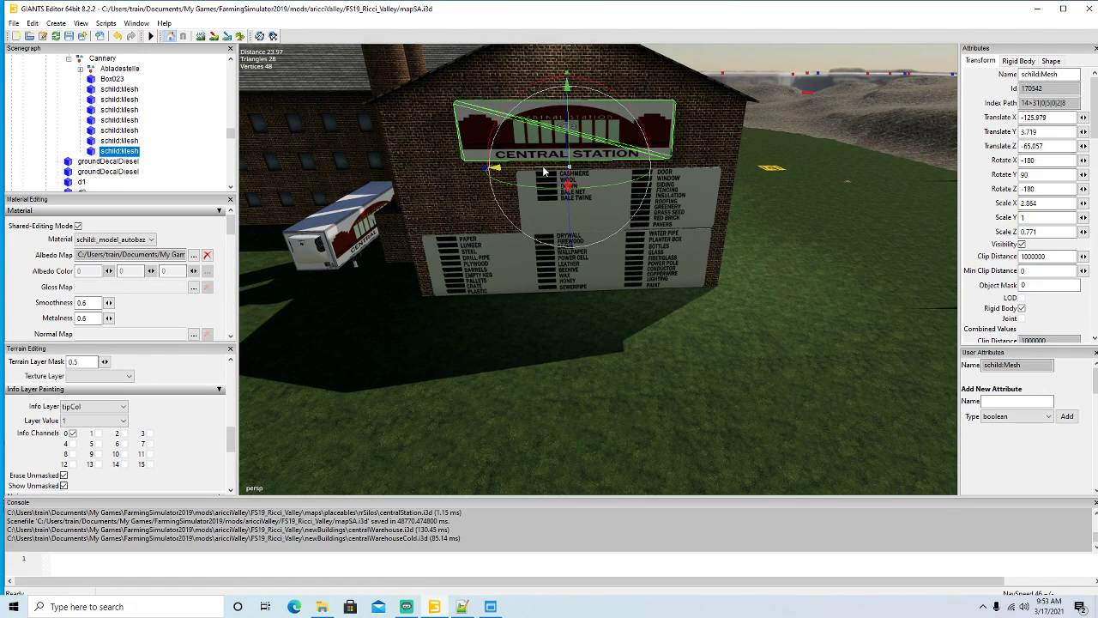
scroll(542, 172, "down", 8)
left_click_drag(543, 172, 545, 233, "alt")
scroll(541, 237, "down", 4)
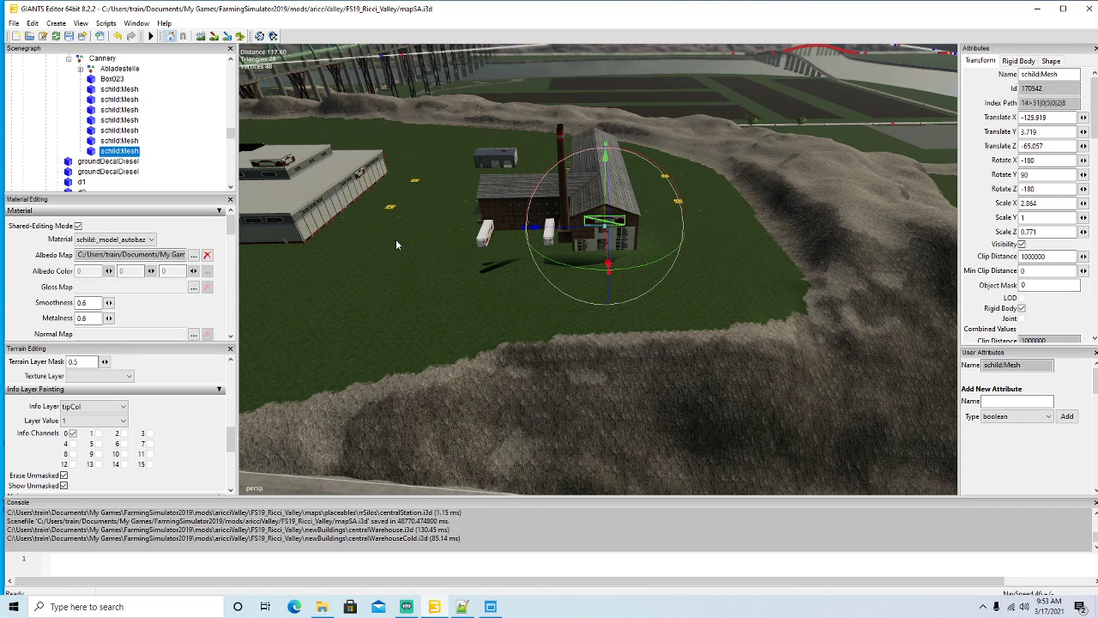
Survey the two warehouses, the surrounding field, the nearby grain elevator and the road access.
left_click_drag(418, 253, 344, 245, "alt")
key("w")
right_click_drag(344, 246, 316, 237)
left_click_drag(316, 237, 558, 307, "alt")
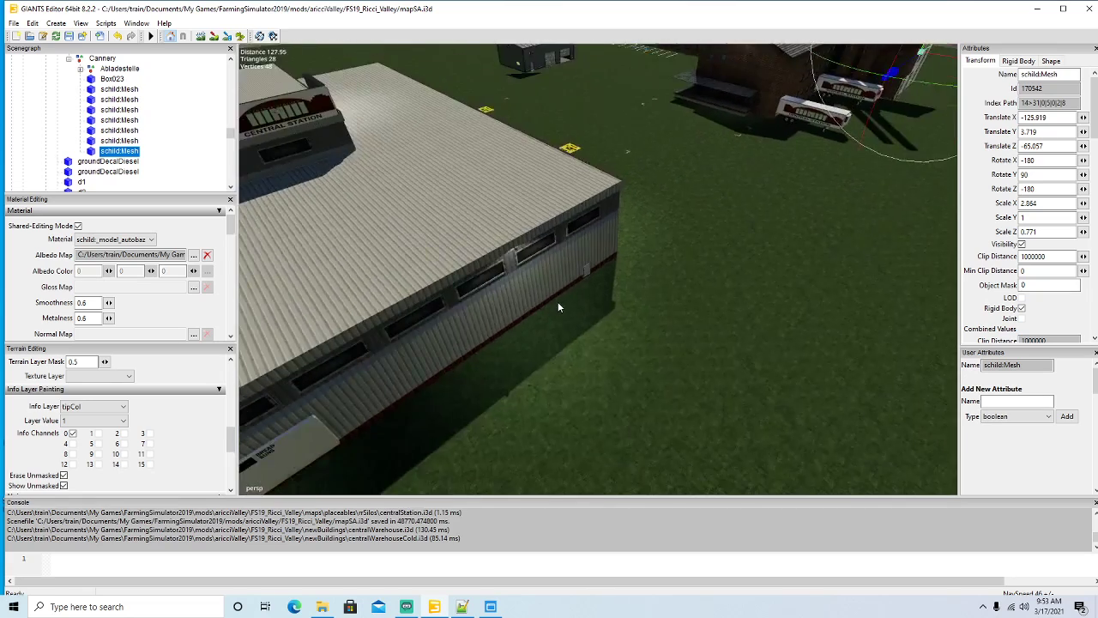
scroll(559, 307, "down", 5)
right_click_drag(558, 306, 366, 252)
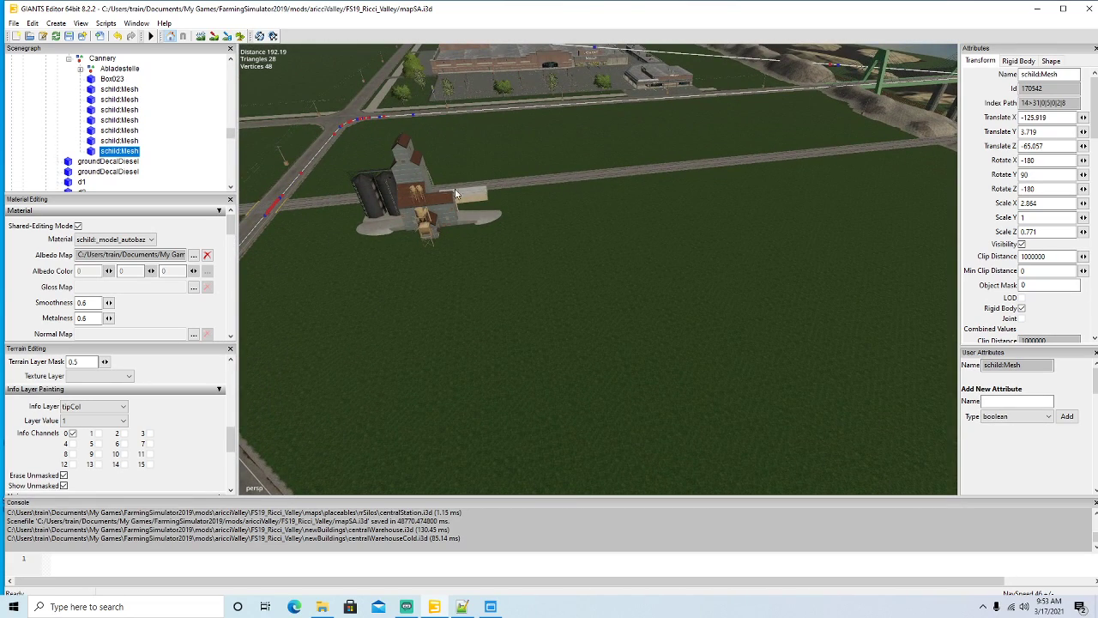
right_click_drag(494, 293, 426, 244)
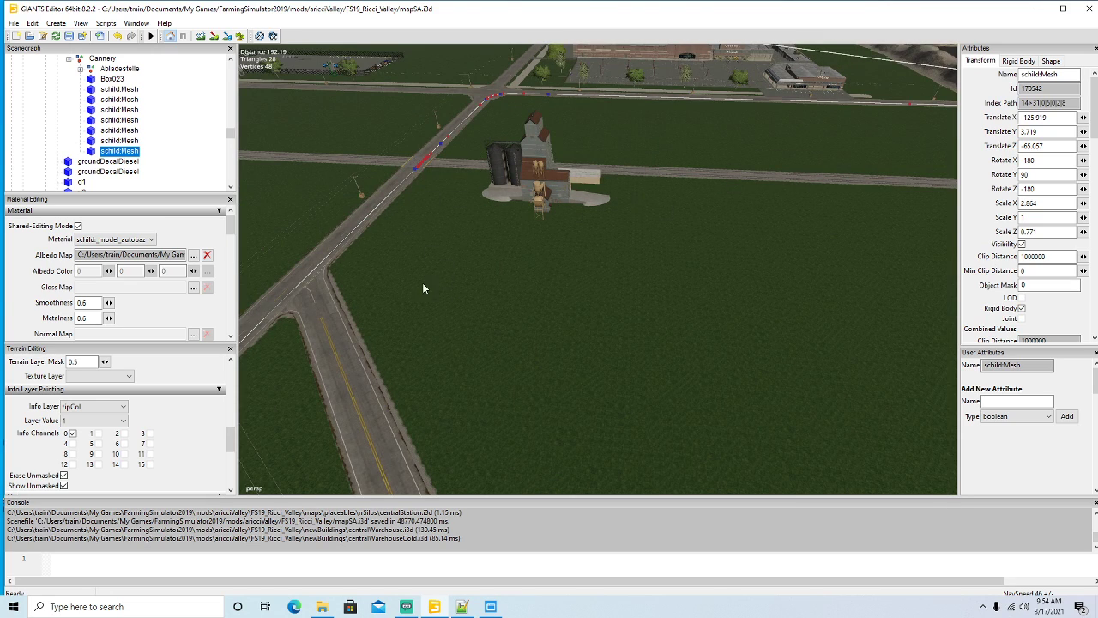
right_click_drag(505, 311, 633, 371)
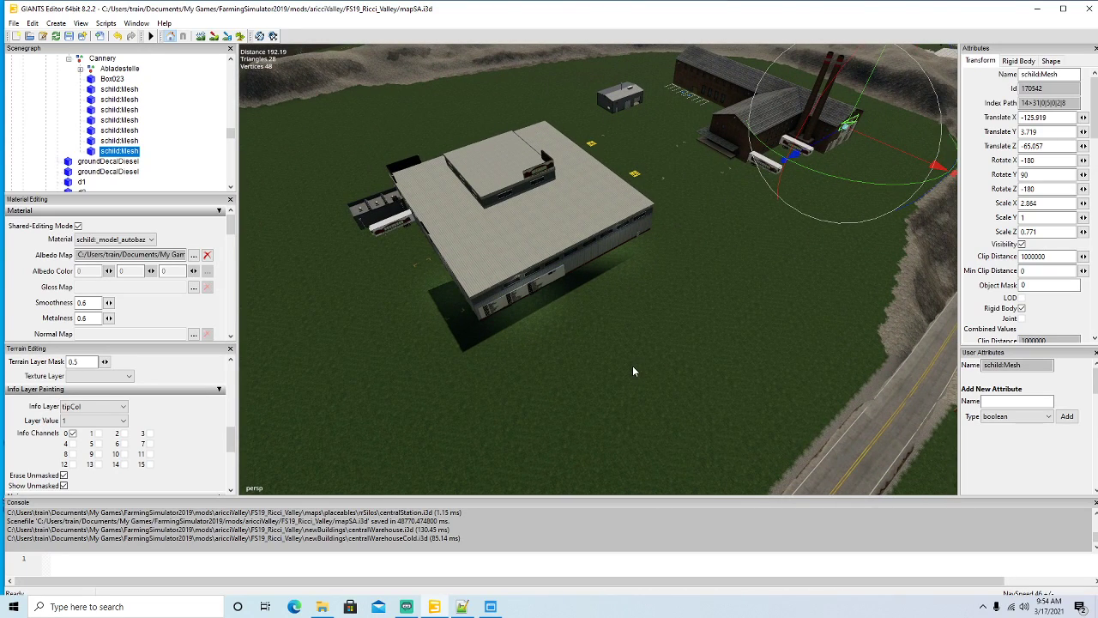
Collapse the cold warehouse's main group in the scenegraph and expand the touricons group.
left_click_drag(615, 369, 535, 399, "alt")
scroll(699, 323, "up", 3)
scroll(534, 398, "down", 5)
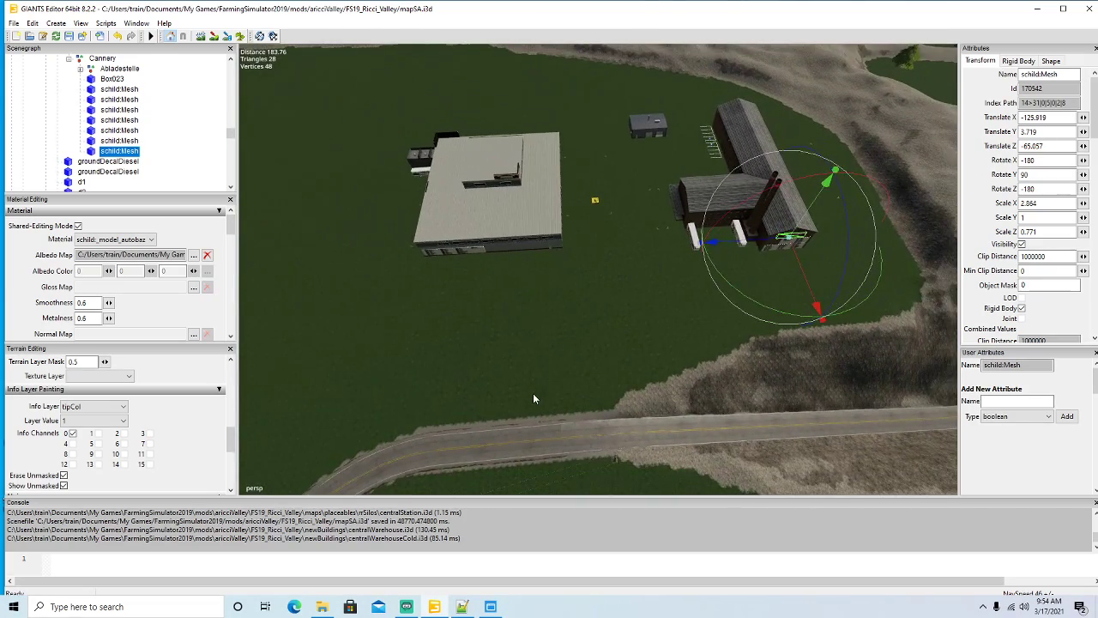
scroll(133, 150, "up", 4)
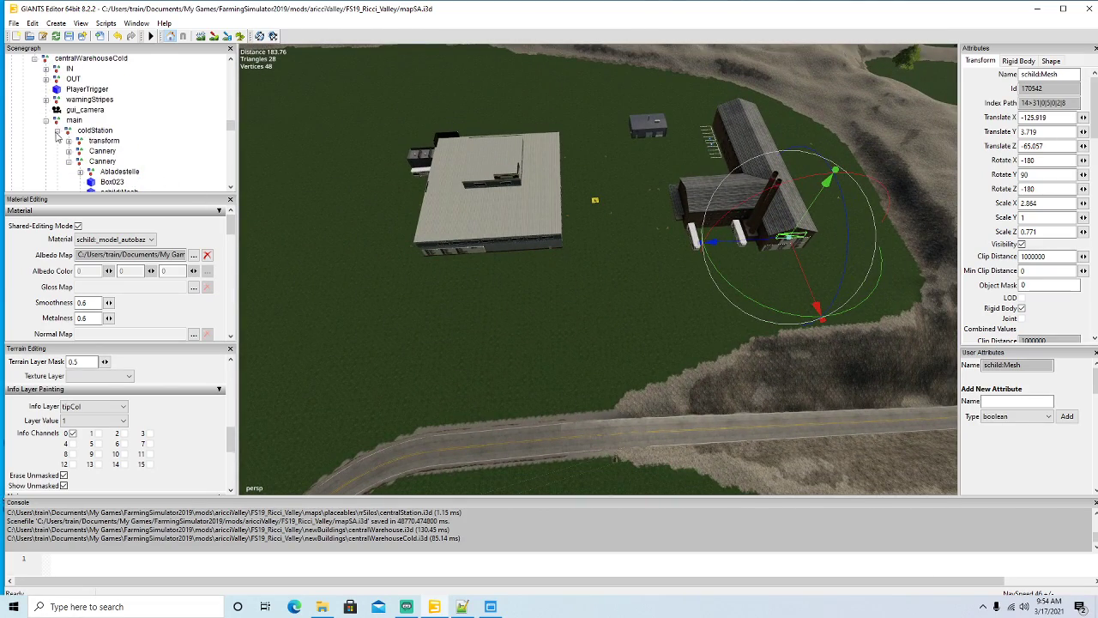
left_click(47, 121)
scroll(69, 151, "down", 8)
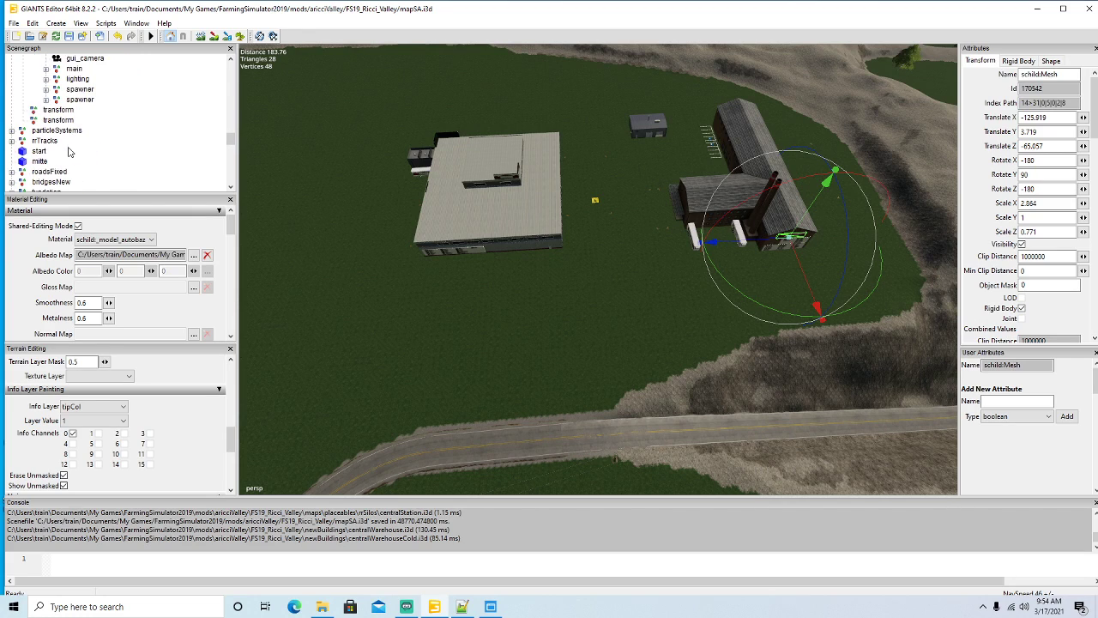
scroll(71, 151, "down", 5)
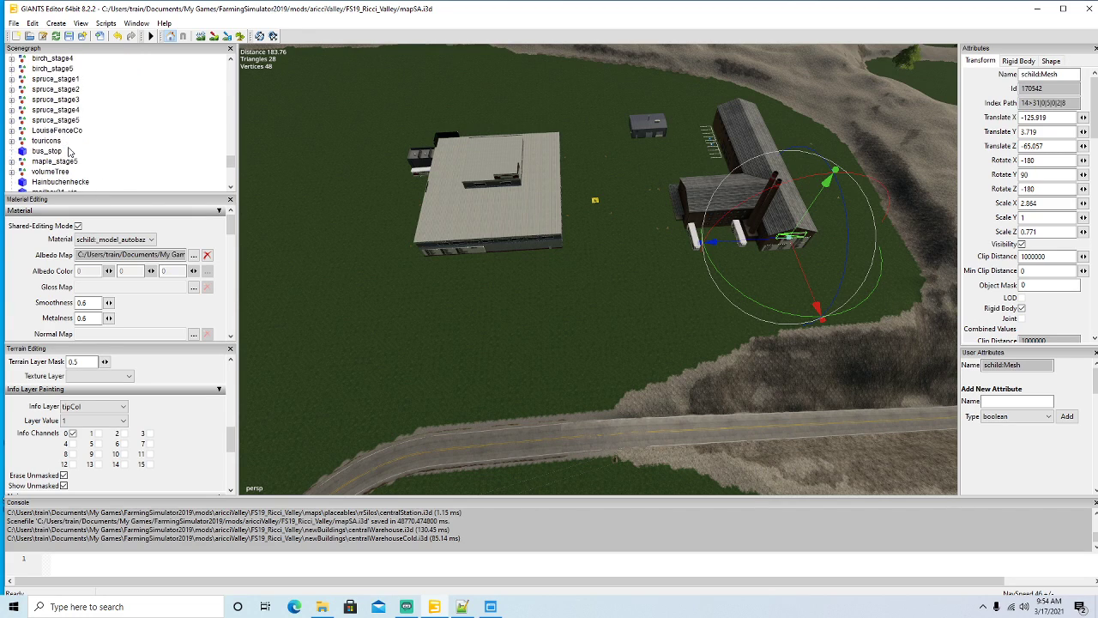
scroll(71, 151, "up", 3)
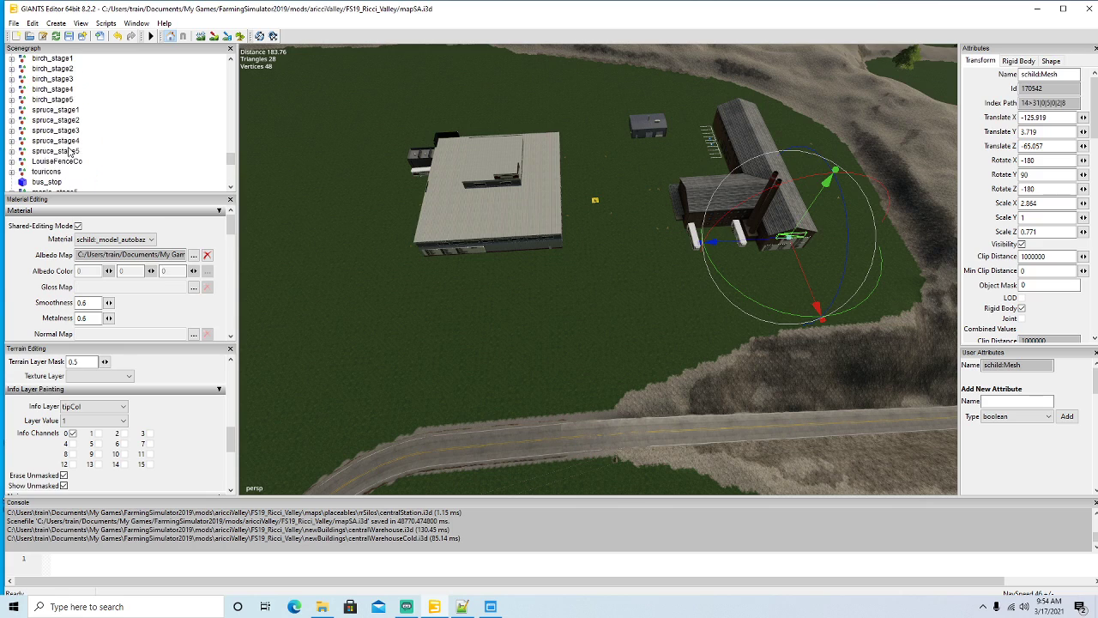
scroll(70, 146, "down", 3)
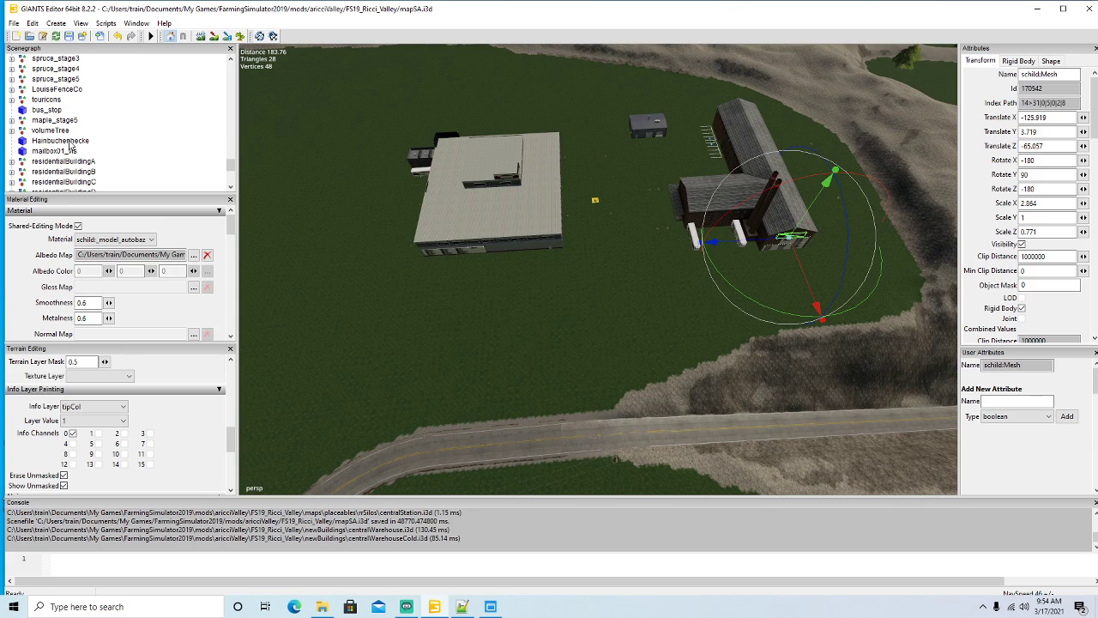
left_click(12, 99)
scroll(38, 106, "down", 1)
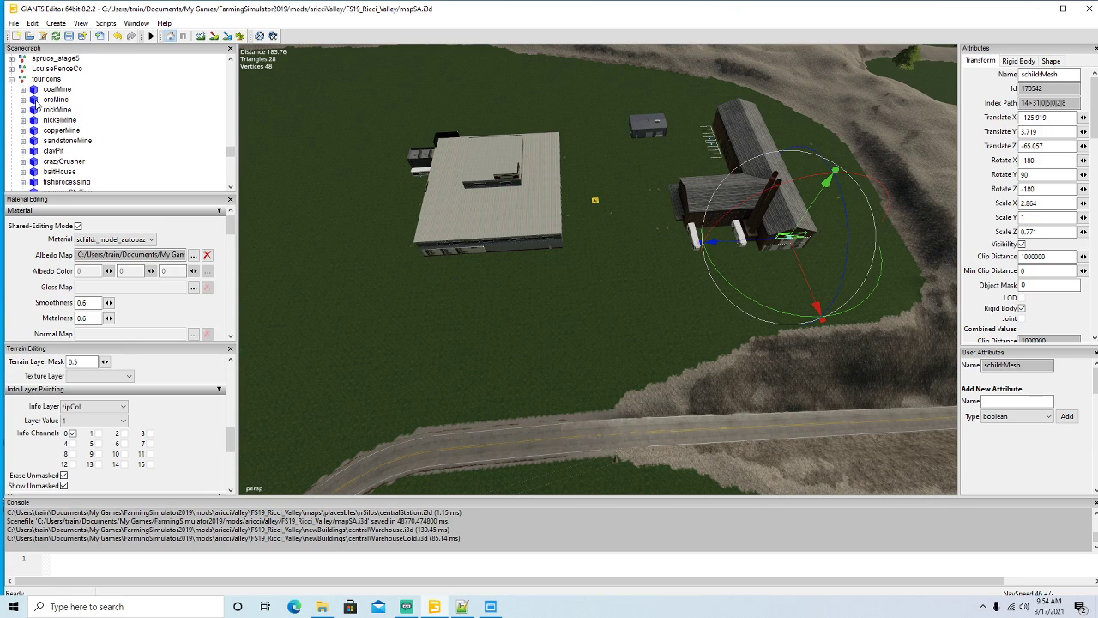
Duplicate the coalMine icon and interactively place the copy on the grass before the brick warehouse, at about X 672.15, Z 261.604.
left_click(32, 89)
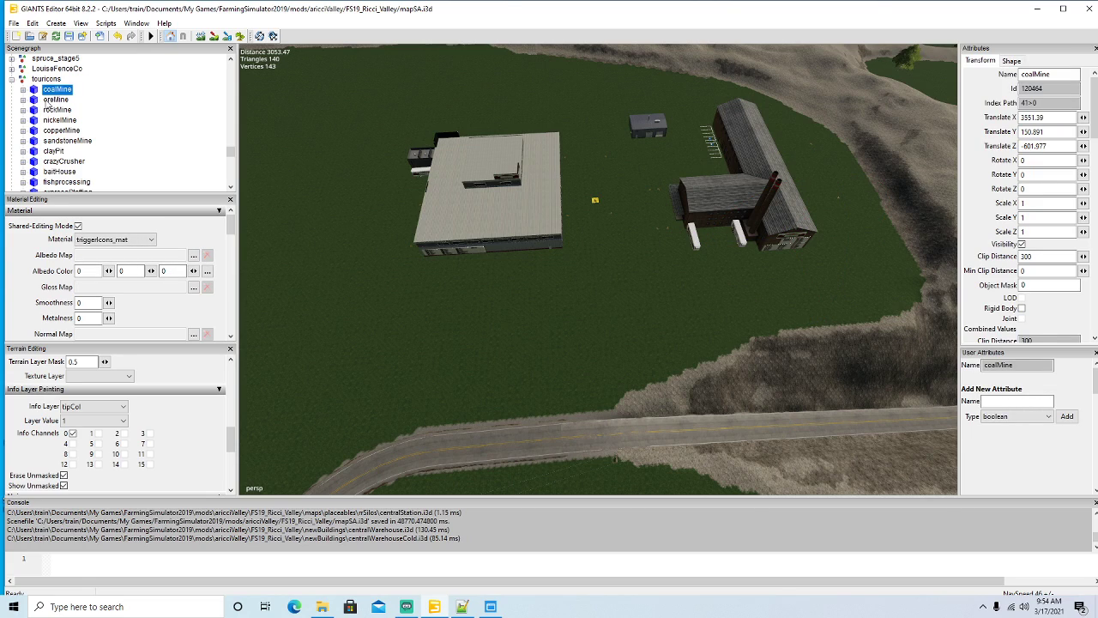
key("ctrl+d")
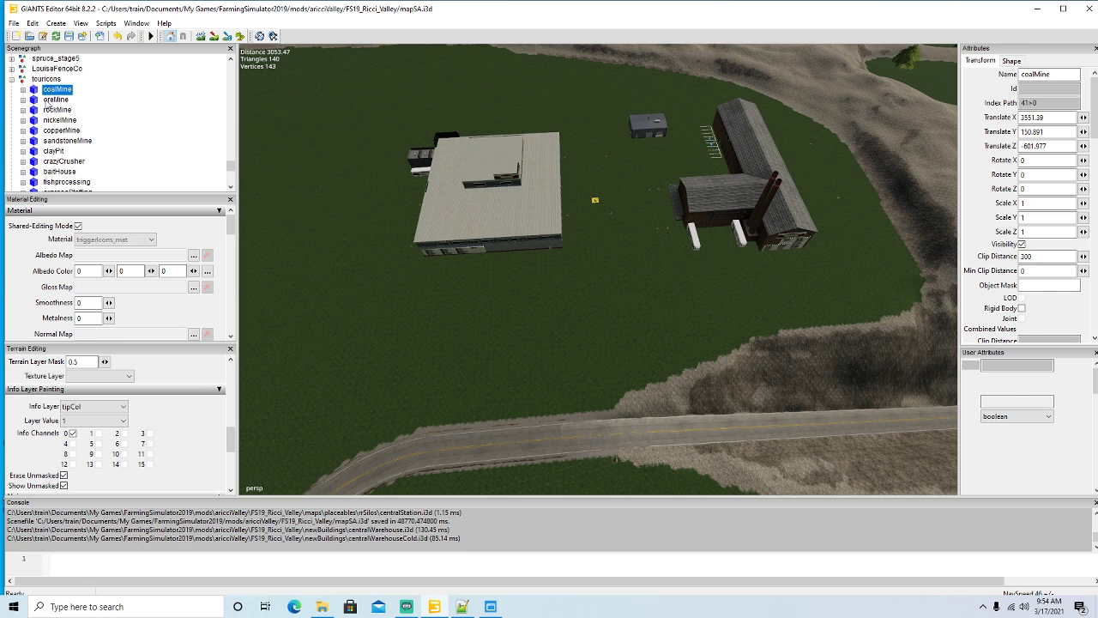
left_click(32, 24)
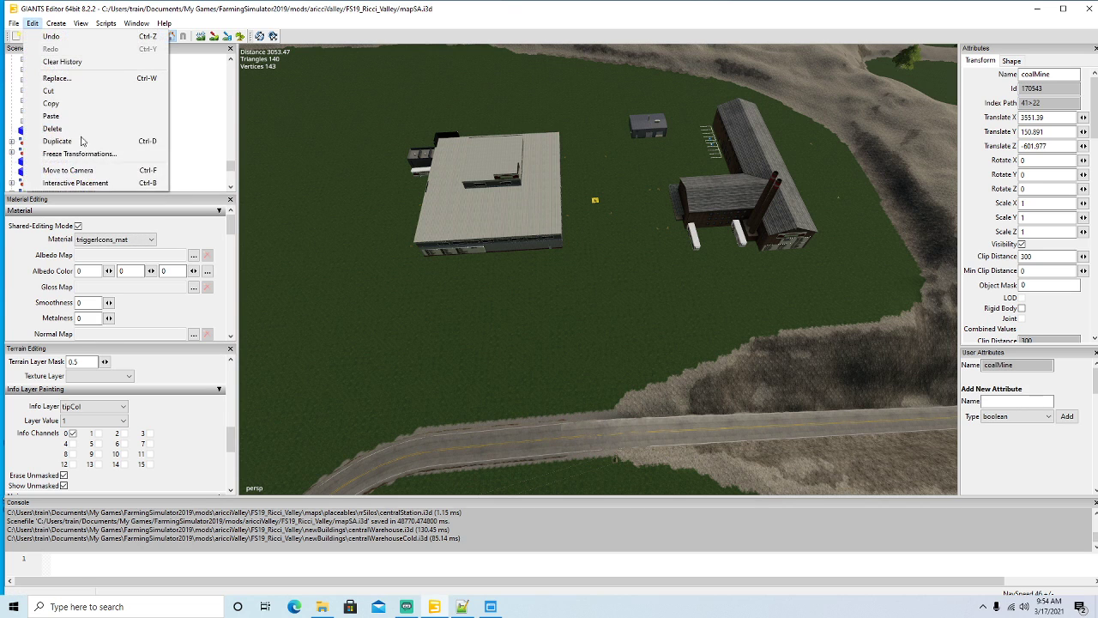
left_click(86, 183)
left_click(838, 285)
left_click_drag(524, 343, 535, 244, "alt")
scroll(654, 309, "up", 8)
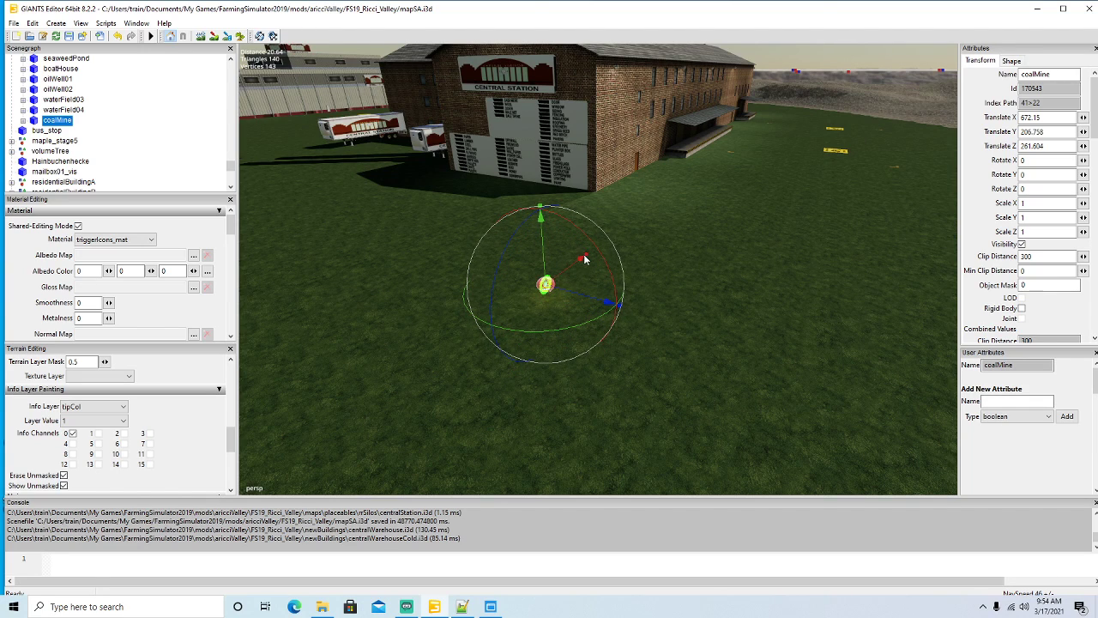
Collapse the inner centralWarehouse and centralWarehouseCold groups under globalCompany.
left_click(559, 269)
scroll(90, 140, "down", 10)
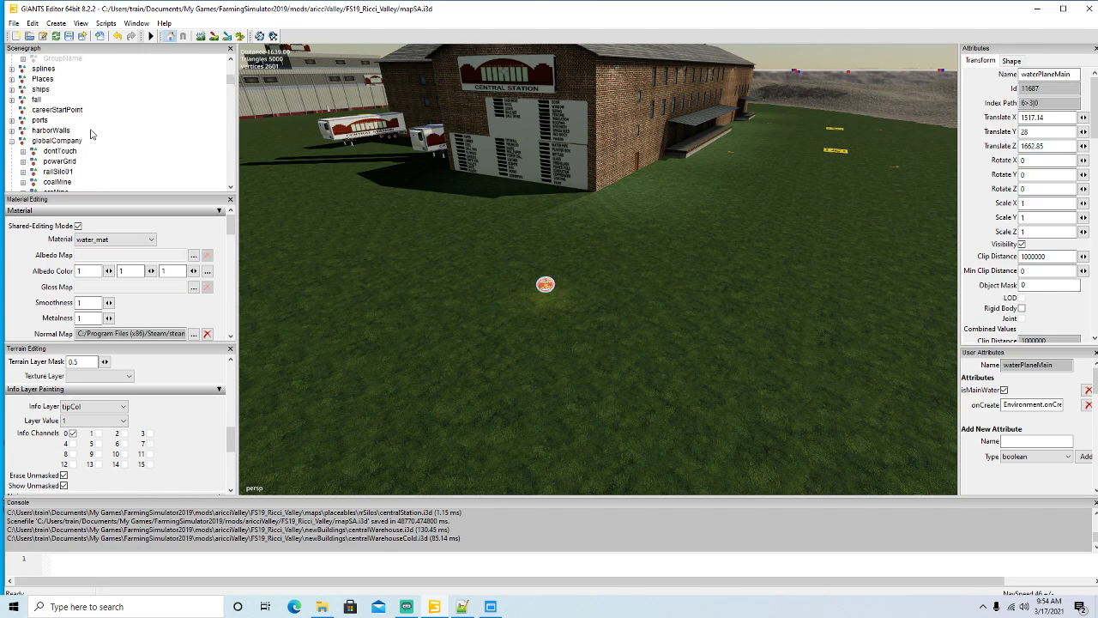
scroll(90, 131, "down", 8)
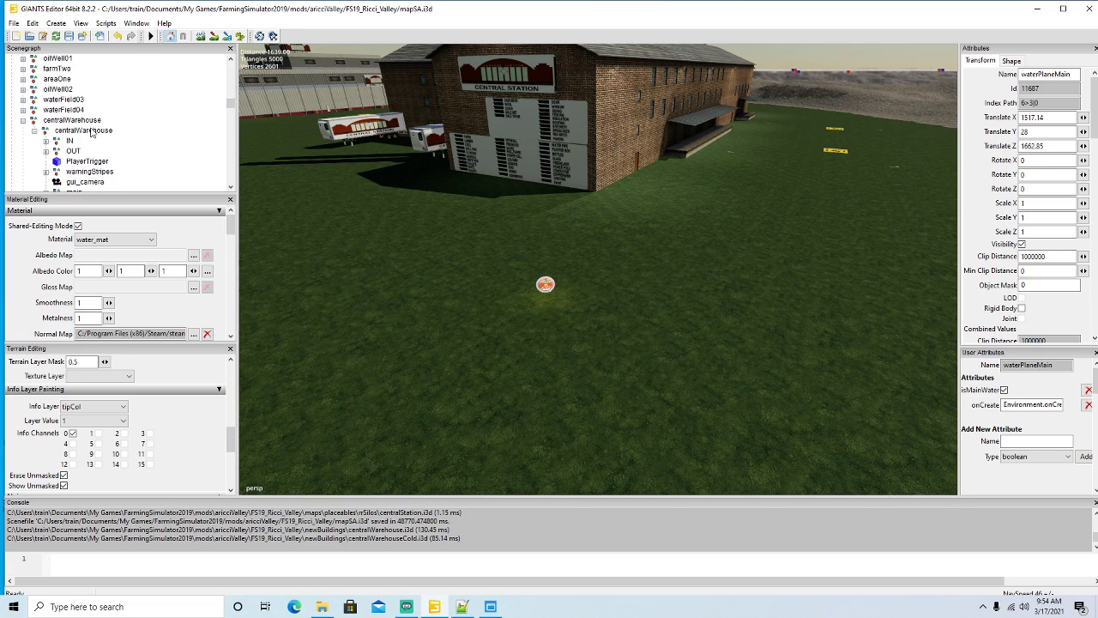
scroll(42, 70, "up", 1)
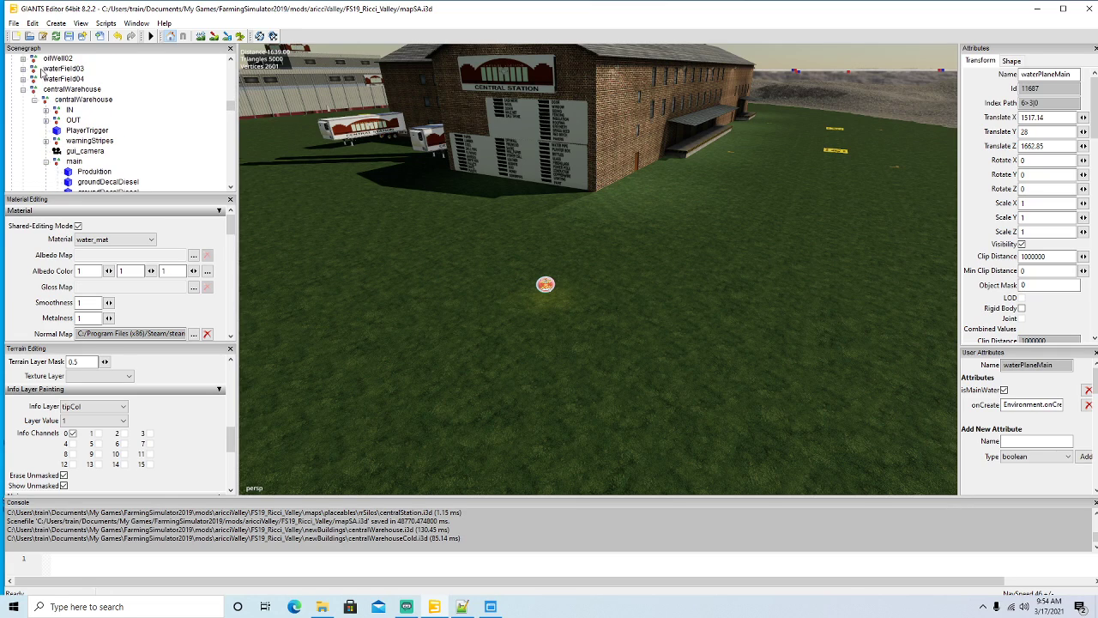
left_click(34, 100)
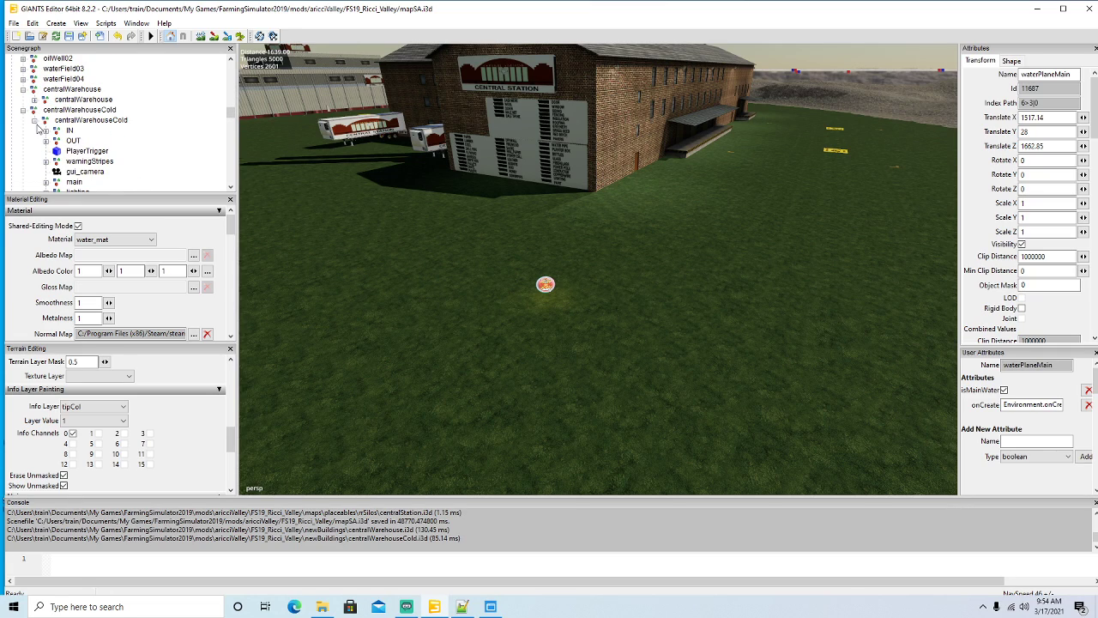
left_click(34, 120)
Move the copied coalMine icon toward the brick warehouse's front corner, to about Translate X 681.926 and Translate Z 258.992.
scroll(68, 153, "down", 6)
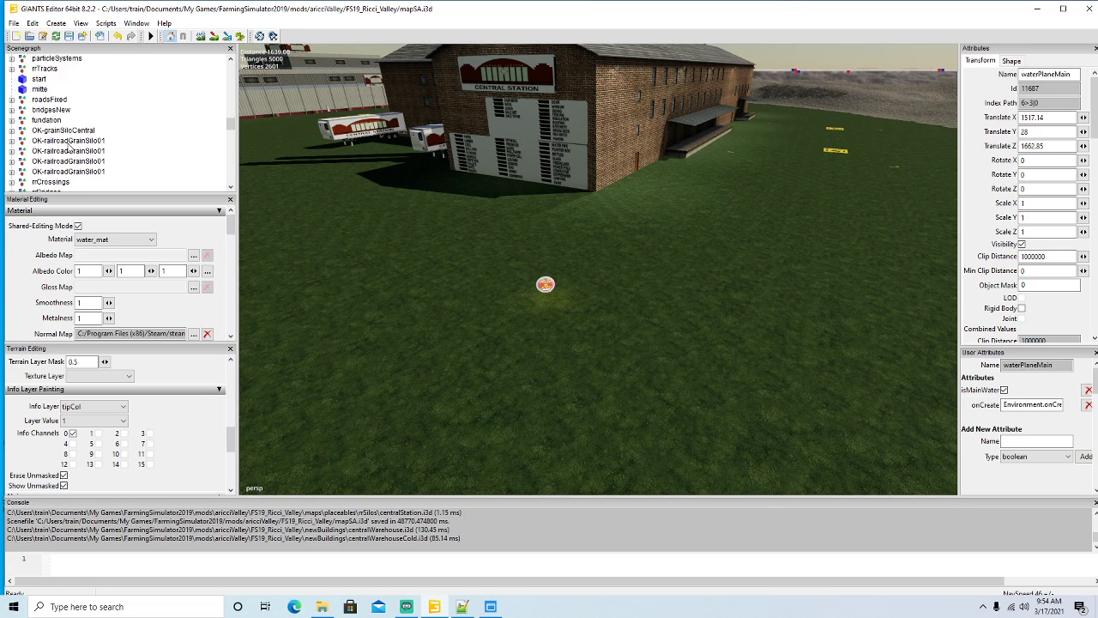
scroll(69, 148, "down", 10)
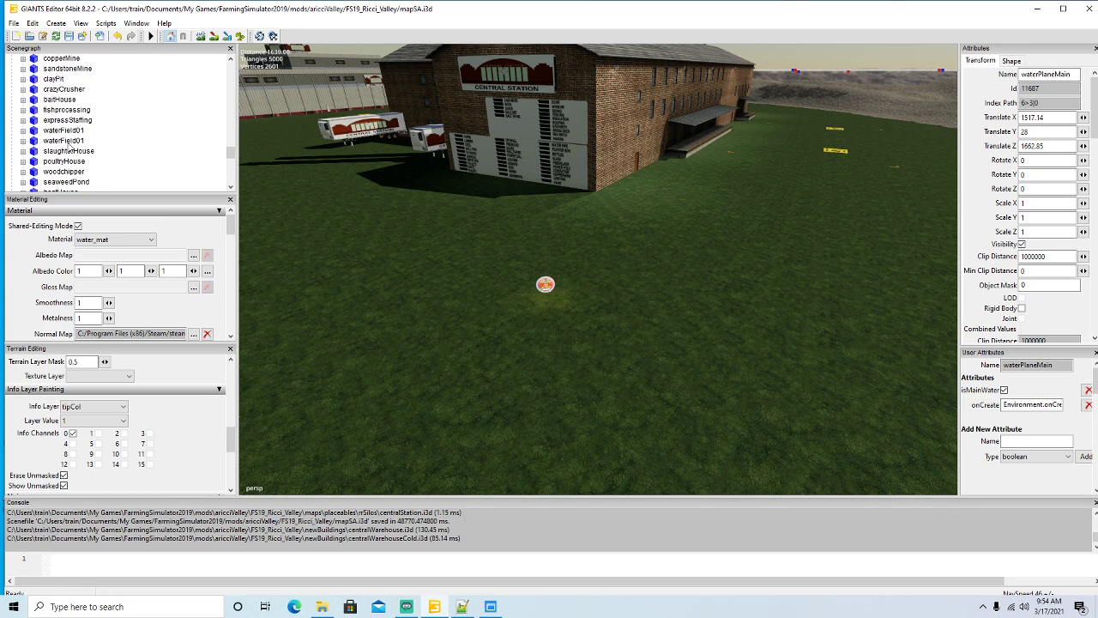
scroll(69, 148, "up", 2)
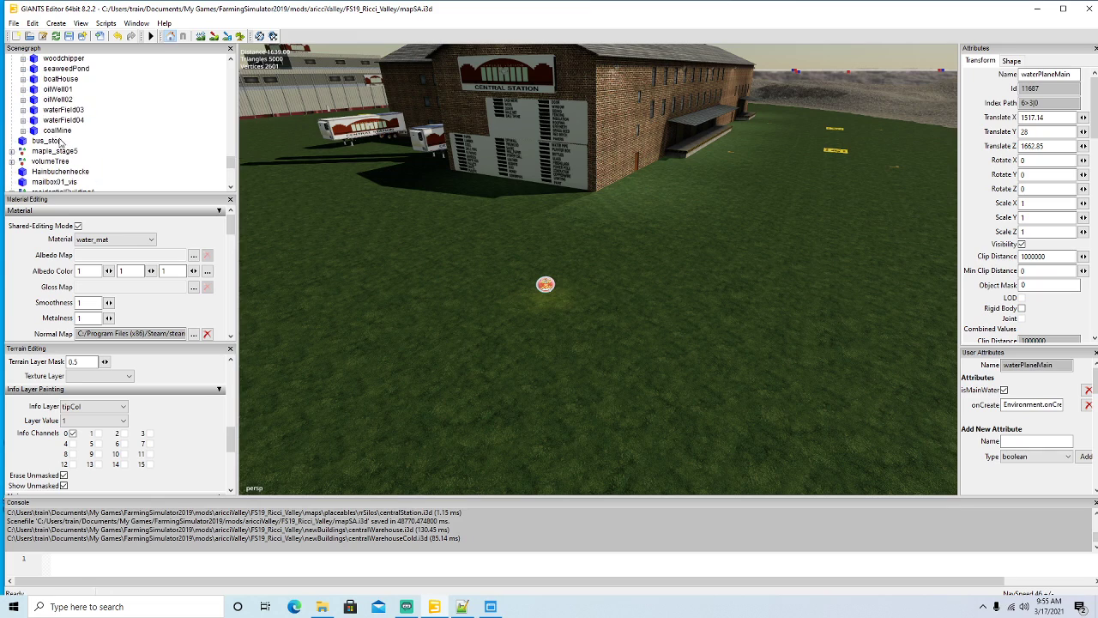
left_click(35, 133)
left_click_drag(565, 273, 724, 184)
left_click_drag(673, 239, 628, 230)
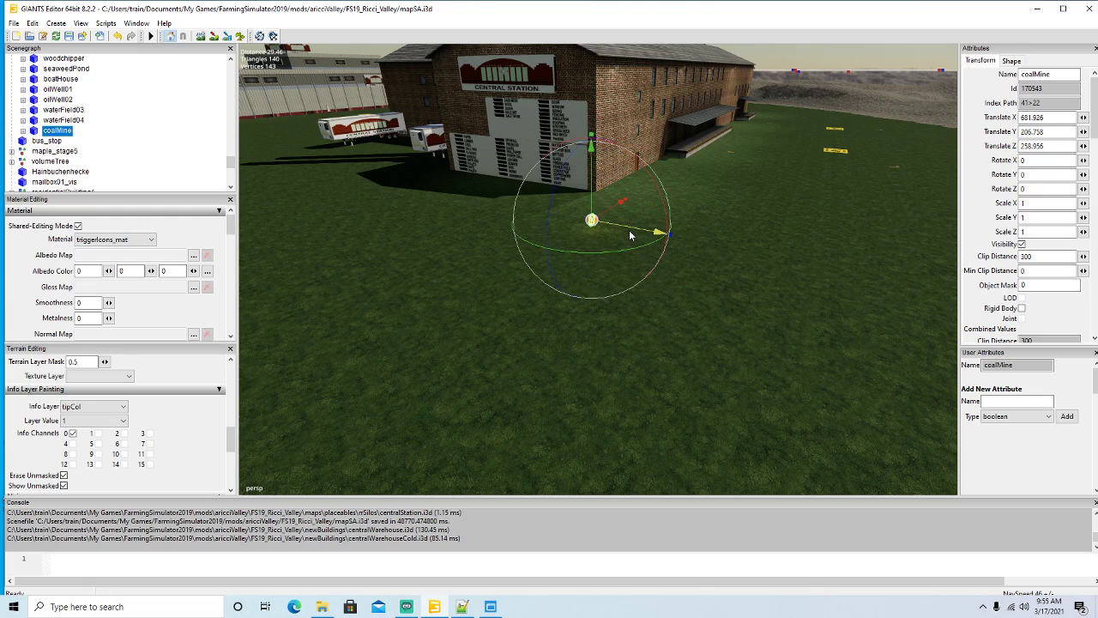
Rename the copied coalMine icon as centralWarehouse.
double_click(1050, 74)
type("ce")
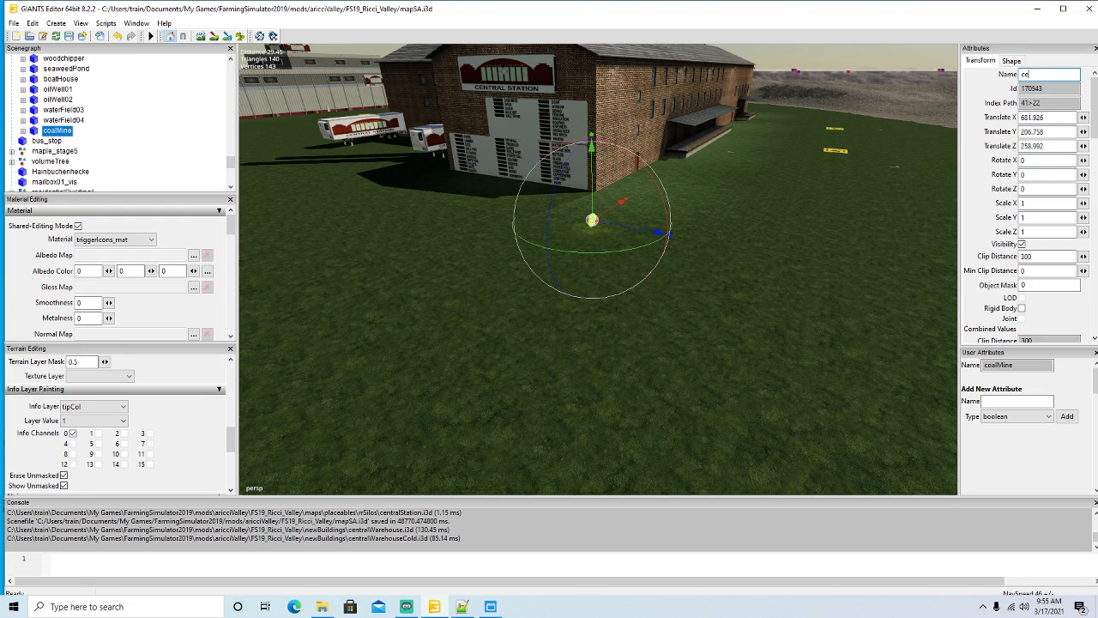
type("ntralWarehouse")
key("Return")
Check the inner centralWarehouse group under globalCompany for its extent and attributes on the map.
scroll(728, 269, "up", 3)
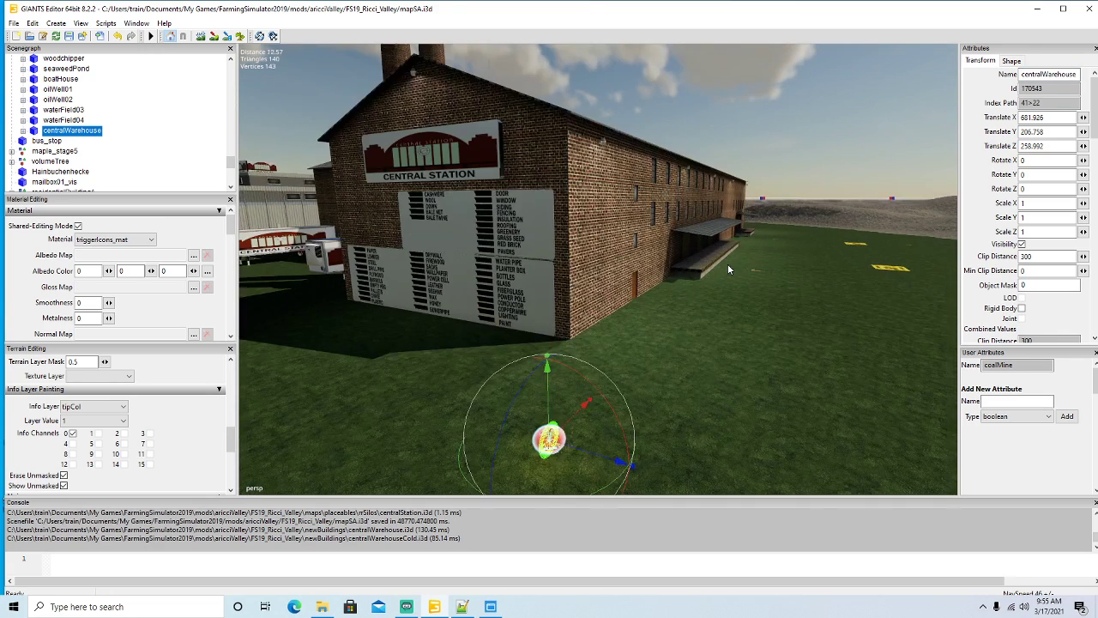
left_click_drag(728, 270, 725, 347, "alt")
scroll(725, 348, "down", 8)
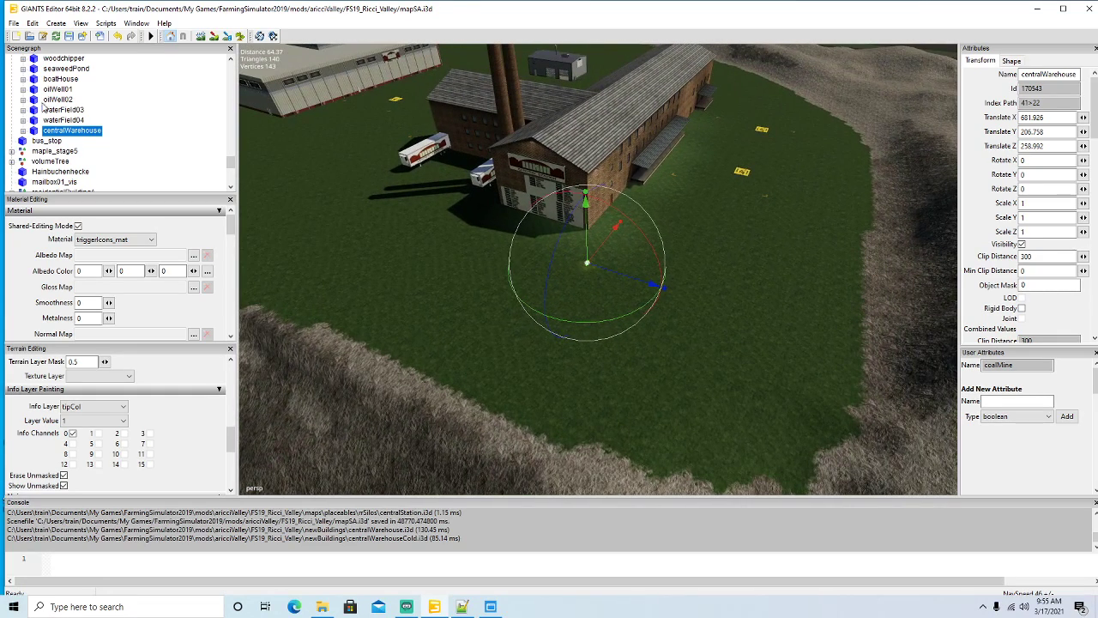
scroll(112, 125, "up", 10)
scroll(111, 125, "up", 15)
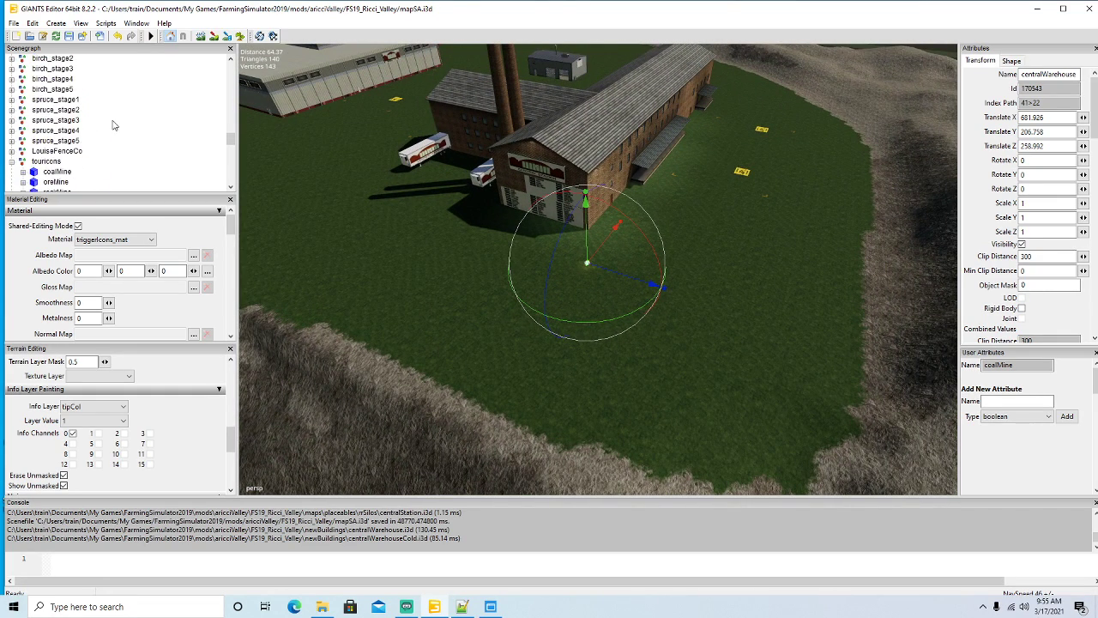
scroll(113, 125, "up", 1)
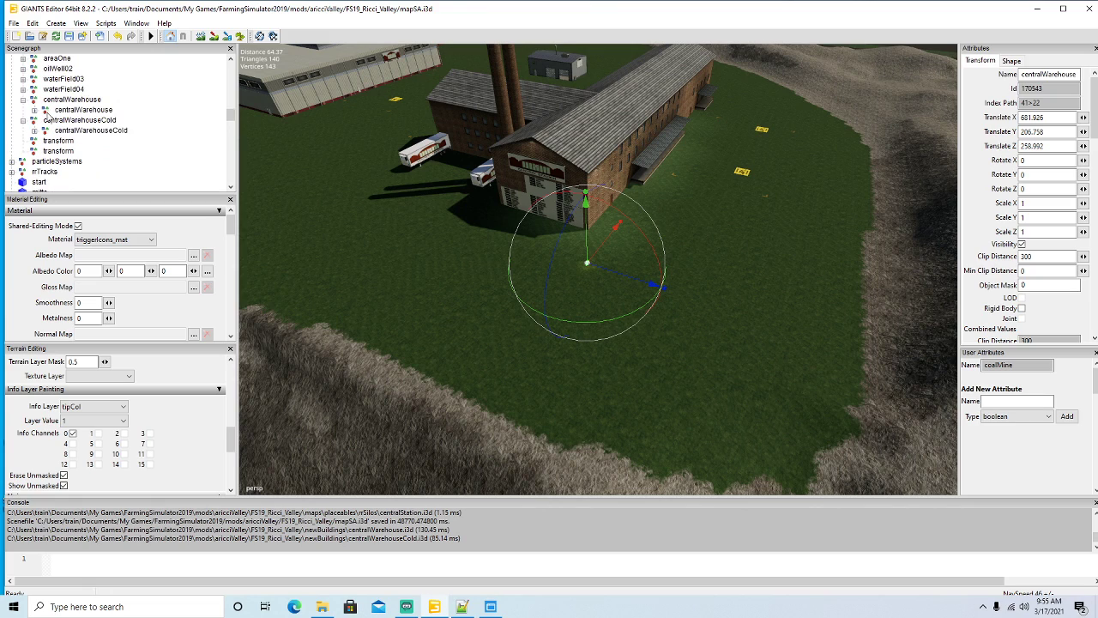
left_click(46, 113)
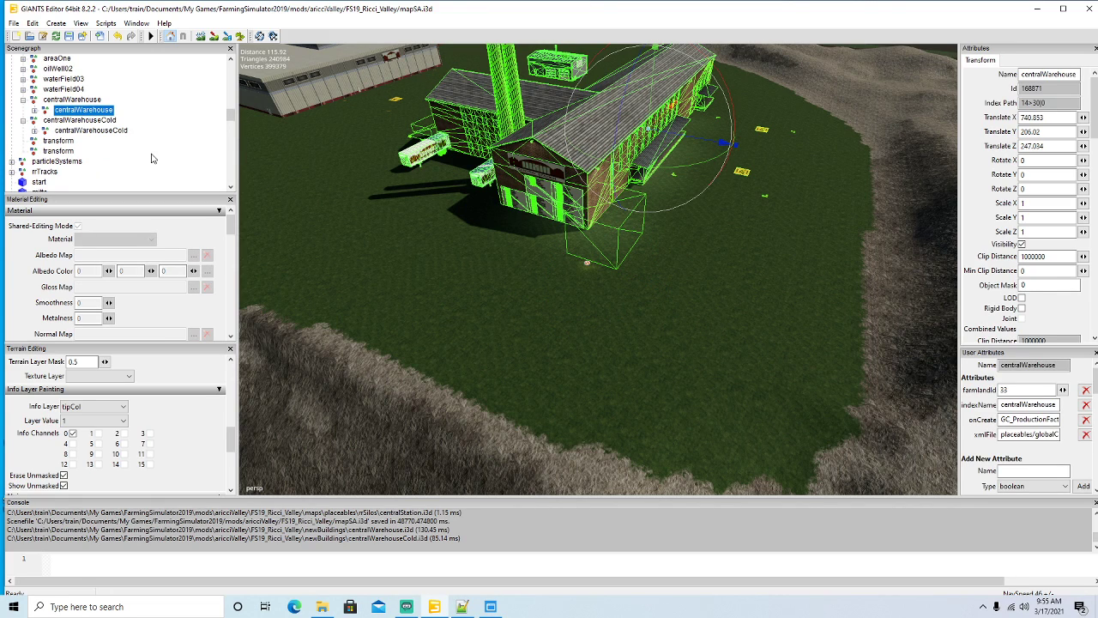
Shift the centralWarehouse icon closer to the brick warehouse, to about Translate X 686.241.
scroll(107, 137, "down", 12)
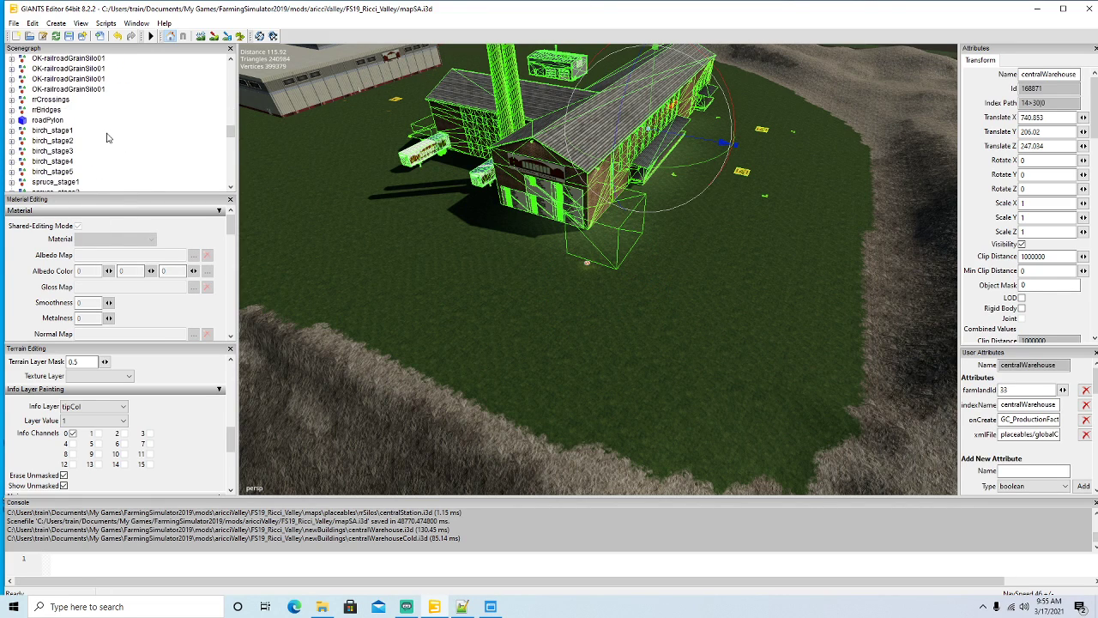
scroll(101, 135, "down", 8)
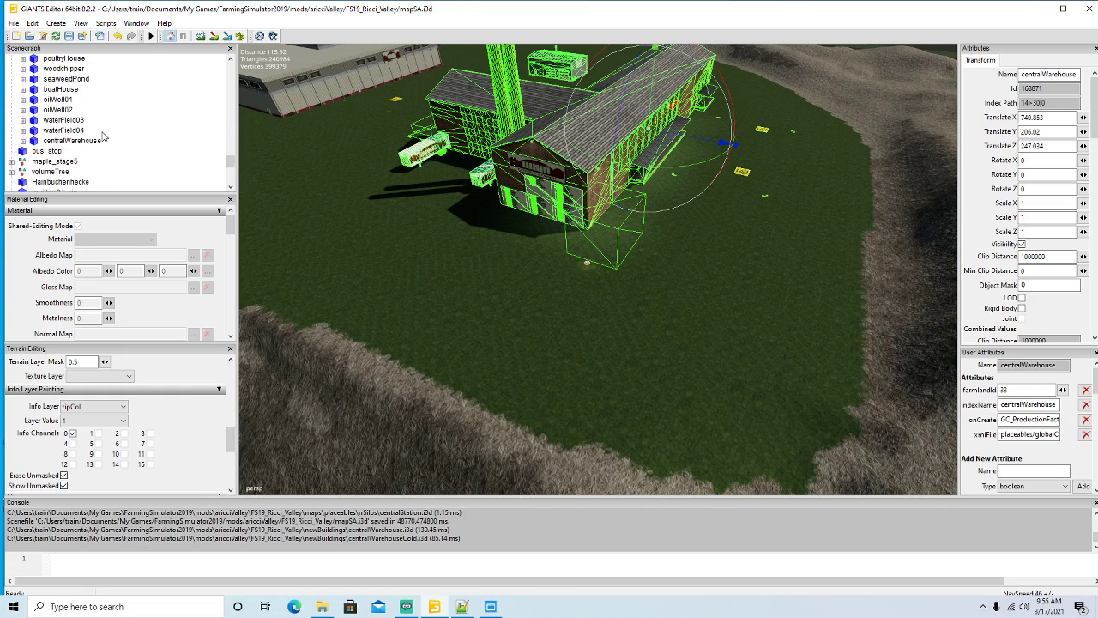
left_click(68, 141)
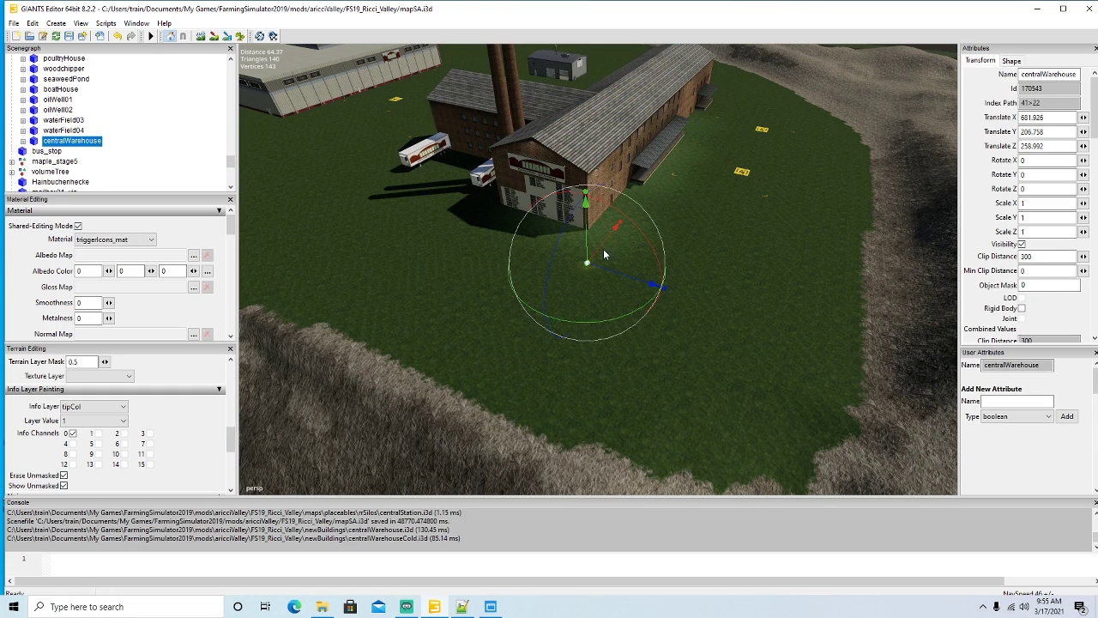
left_click_drag(606, 252, 624, 229)
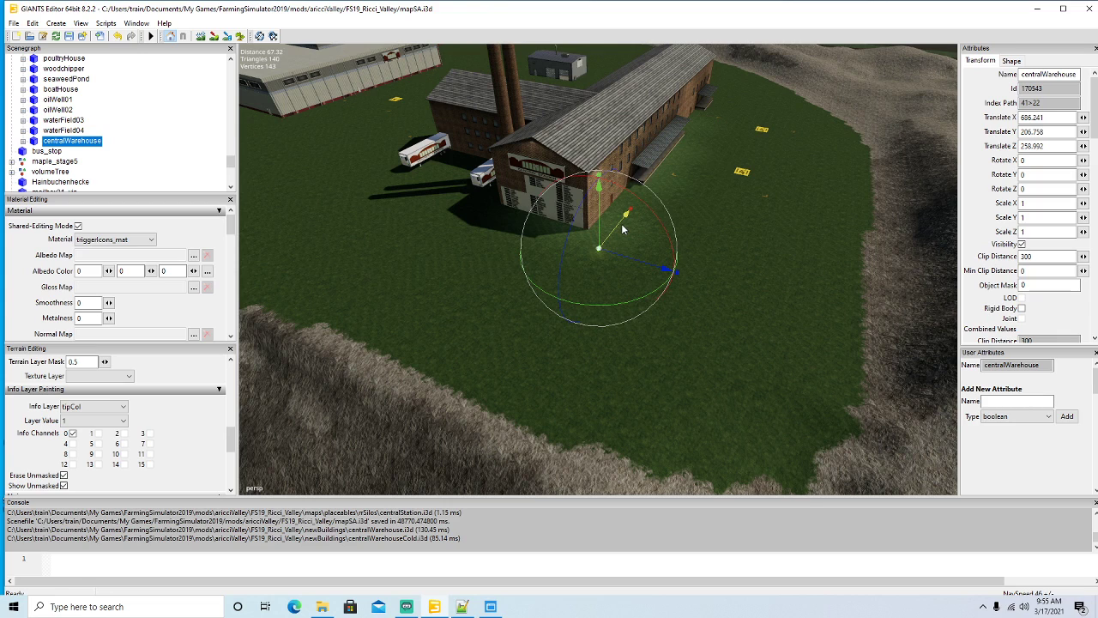
Duplicate the centralWarehouse icon and rename the copy as centralWarehouseCold.
left_click_drag(534, 333, 505, 320, "alt")
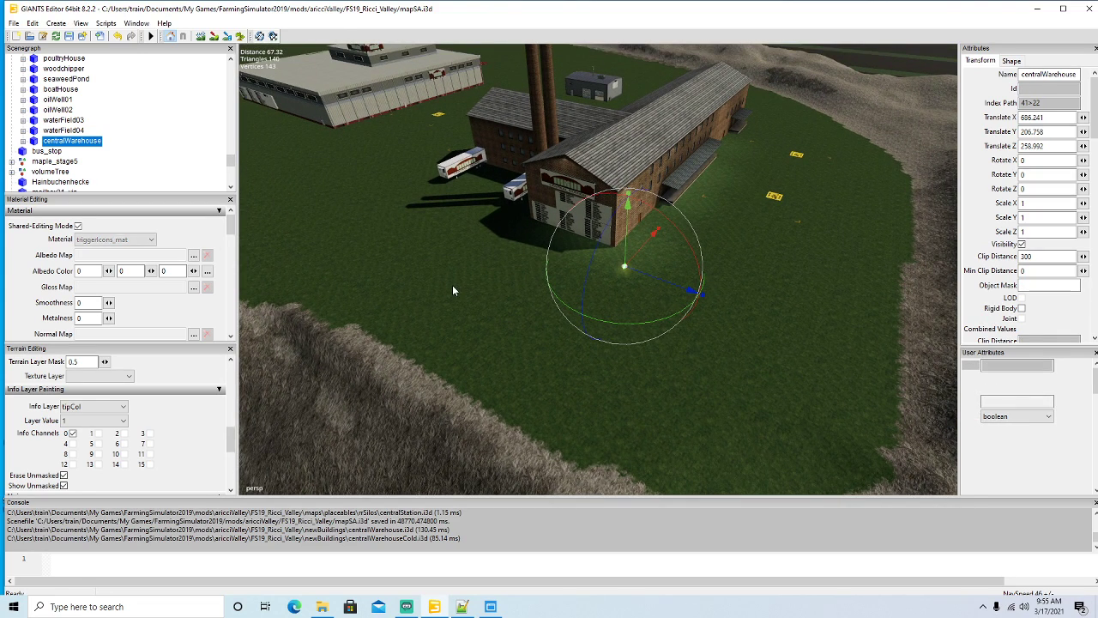
key("ctrl+d")
left_click(1064, 75)
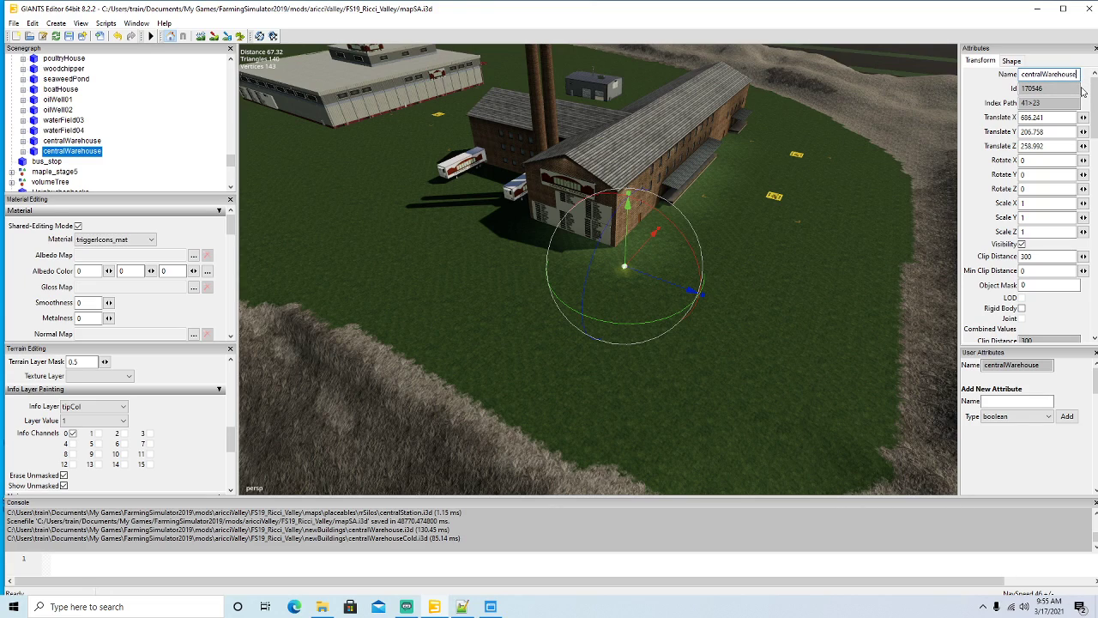
type("Cold")
key("Return")
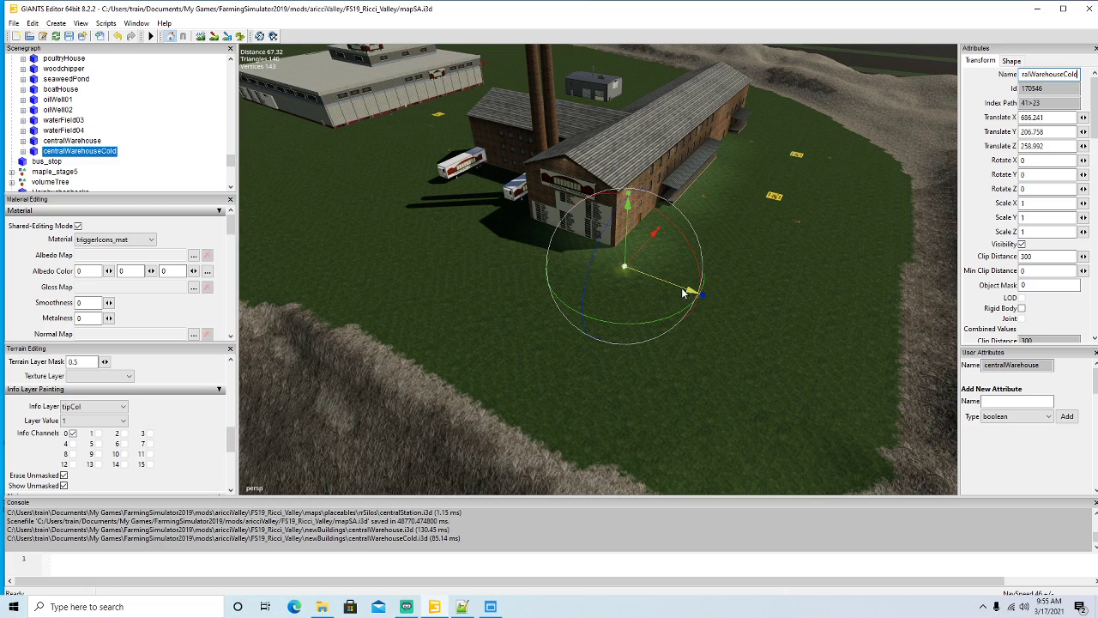
Move the centralWarehouseCold icon to the front corner of the cold warehouse, at about Translate X 693.937 and Translate Z 151.197.
left_click_drag(680, 291, 328, 146)
left_click_drag(436, 233, 346, 170, "alt")
key("f")
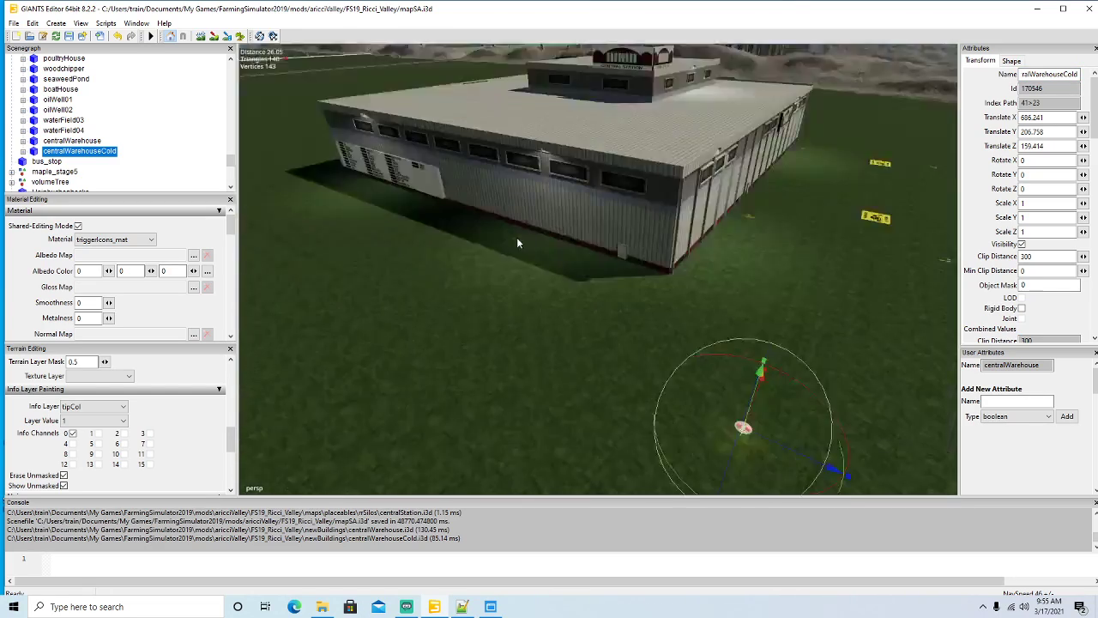
left_click_drag(662, 355, 609, 230)
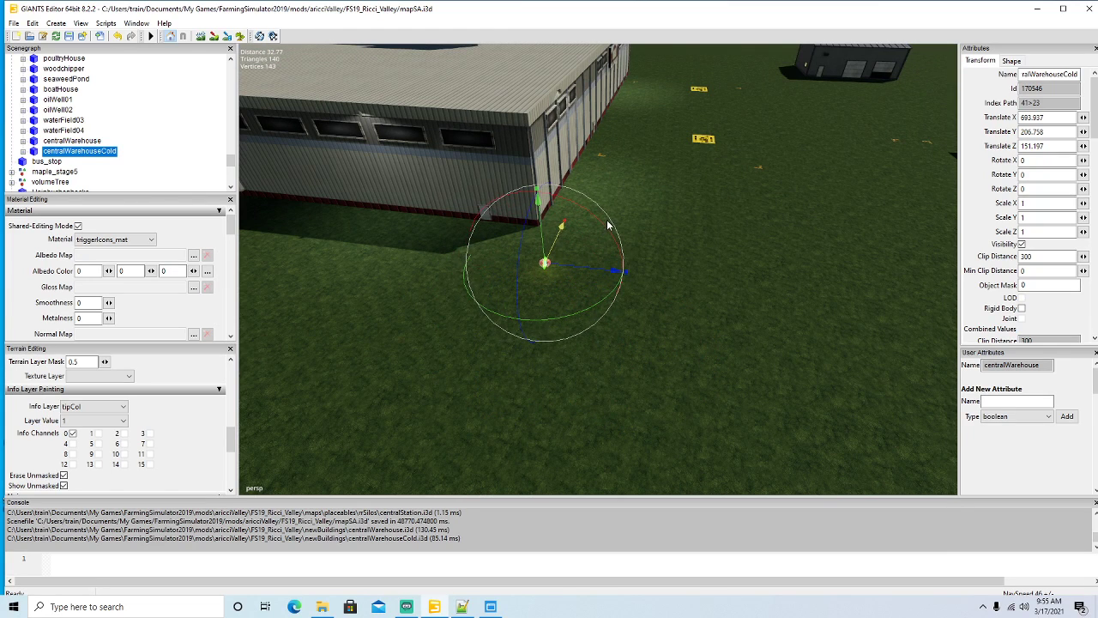
scroll(668, 295, "down", 6)
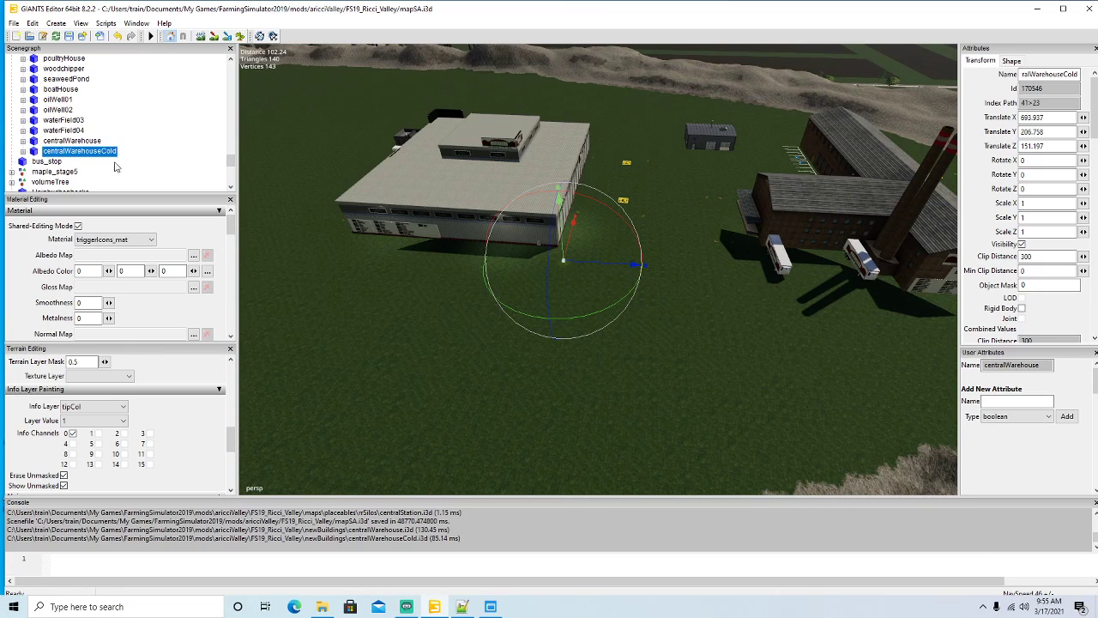
Frame the inner centralWarehouseCold group on the map and check it against both warehouses and their tour icons.
scroll(135, 151, "up", 5)
scroll(135, 151, "up", 10)
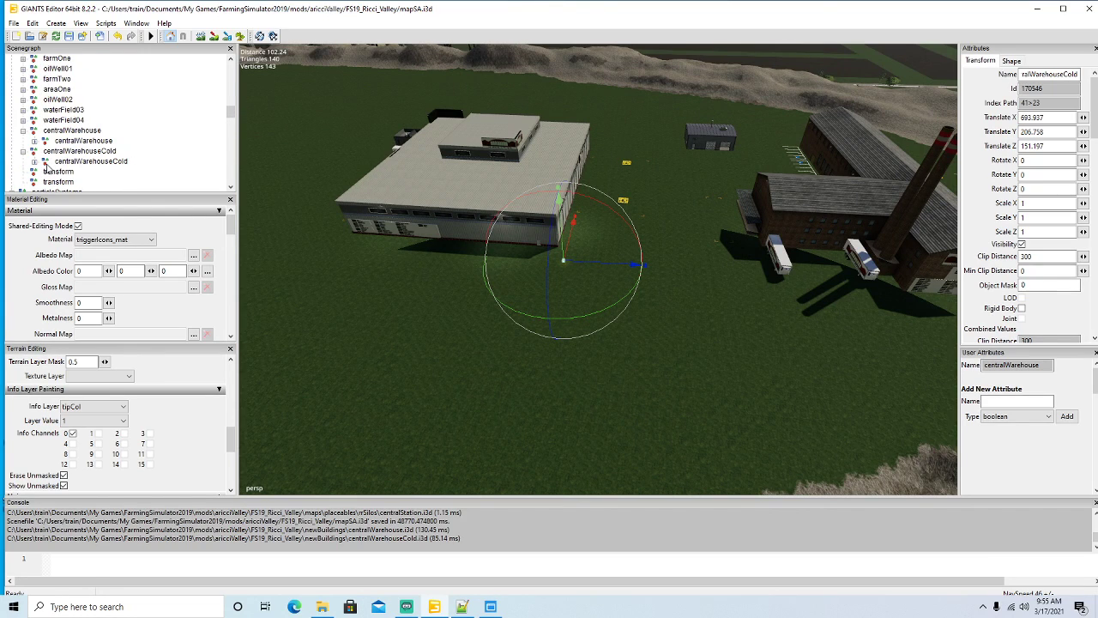
left_click(46, 162)
key("f")
mouse_move(350, 321)
left_mouse_down("alt")
mouse_move(451, 343)
mouse_move(551, 313)
mouse_move(436, 345)
mouse_move(352, 321)
left_mouse_up("alt")
scroll(386, 335, "down", 8)
scroll(551, 313, "up", 4)
scroll(353, 315, "up", 5)
scroll(355, 316, "down", 5)
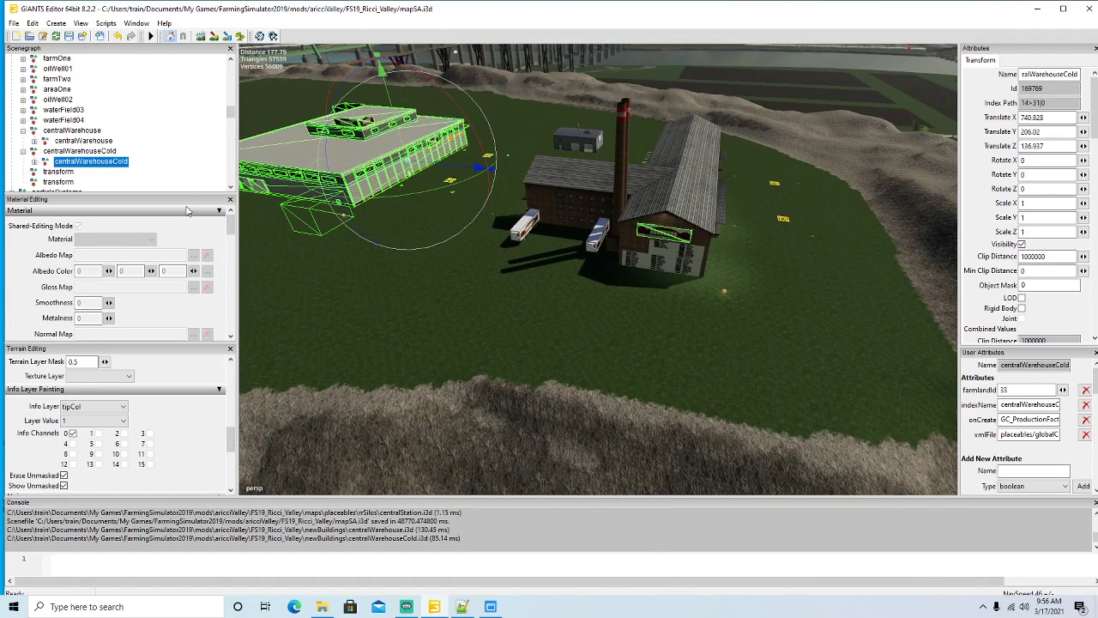
Select the centralWarehouse tour icon to look up its map coordinates.
scroll(131, 163, "down", 5)
scroll(131, 151, "down", 10)
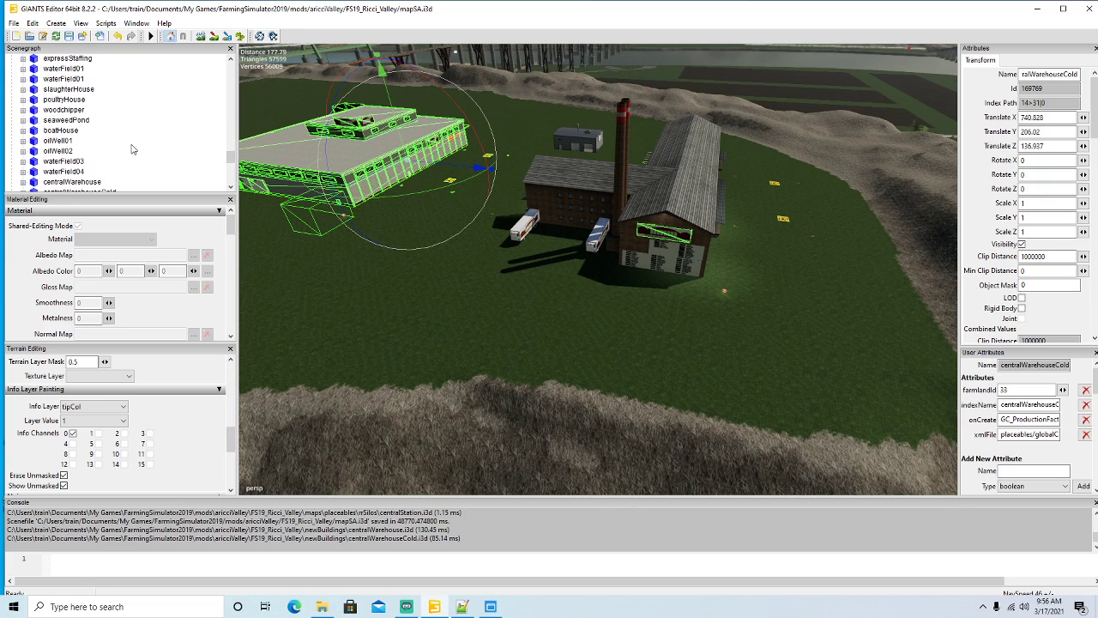
scroll(132, 149, "down", 2)
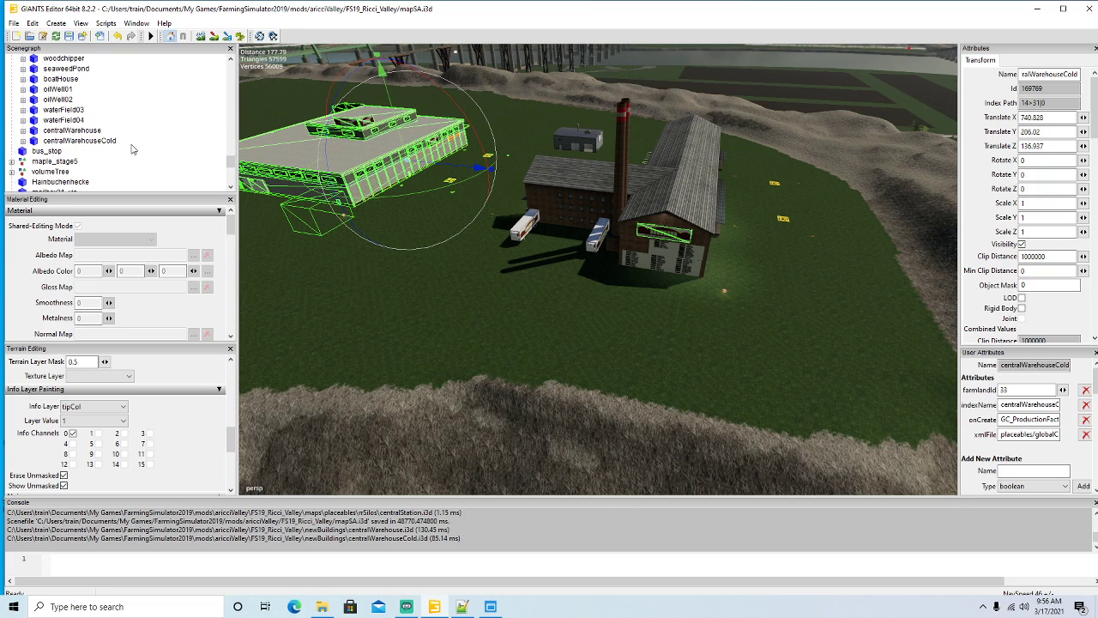
left_click(39, 131)
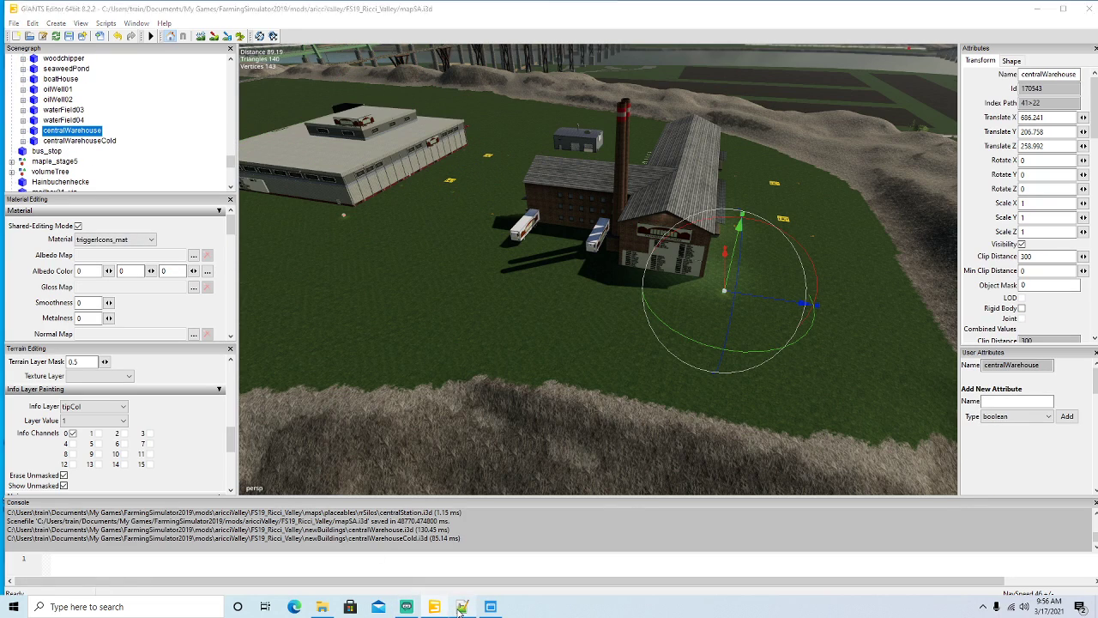
Switch to Notepad++ and bring up the start of the hotspot entries in mapSA.xml, around waterField04.
left_click(461, 607)
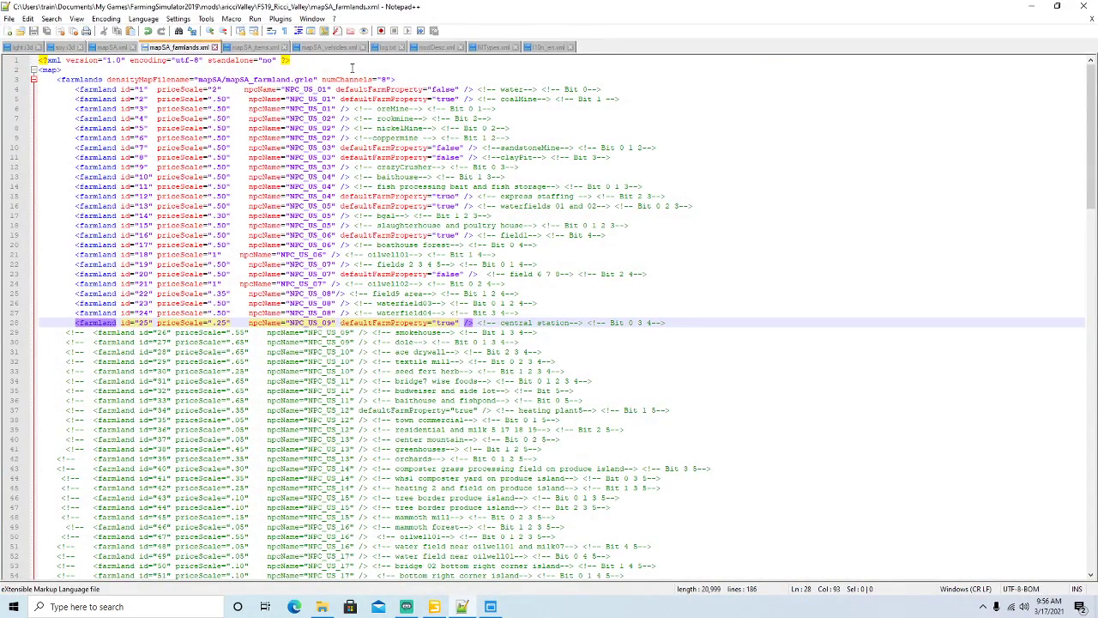
left_click(111, 47)
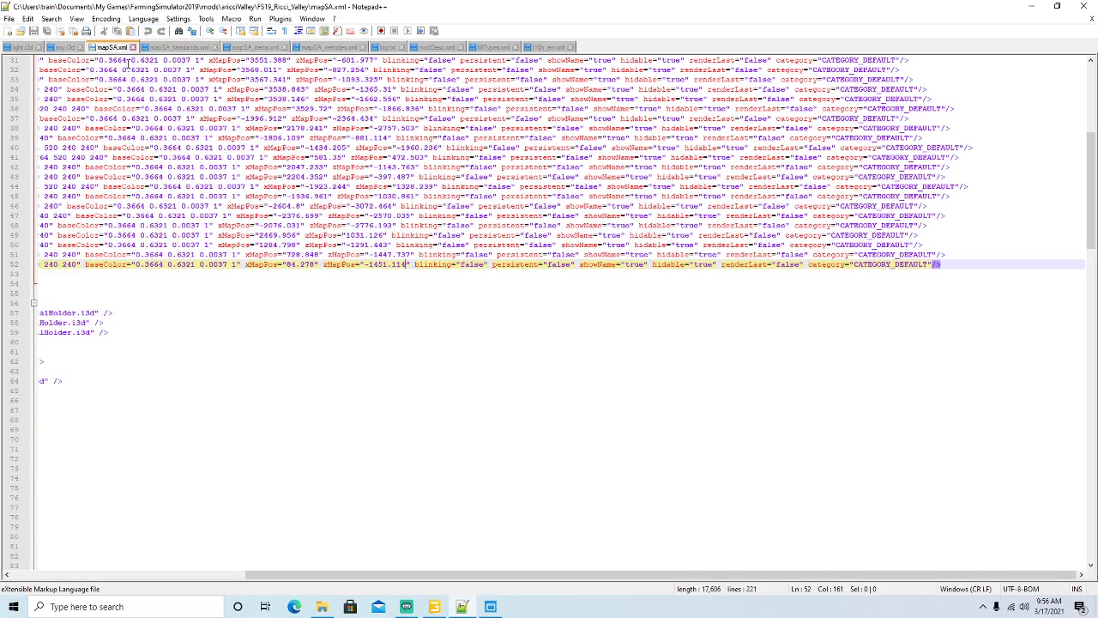
left_click_drag(282, 566, 4, 512)
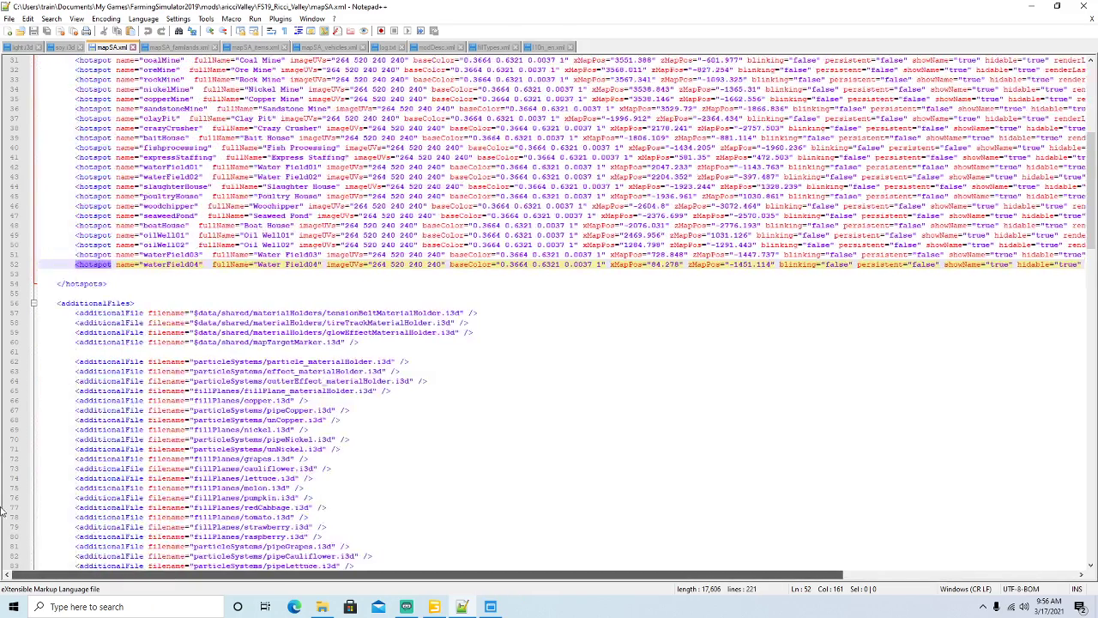
Copy the waterField04 hotspot line and paste two duplicates directly below it in mapSA.xml.
left_click(13, 266)
key("ctrl+c")
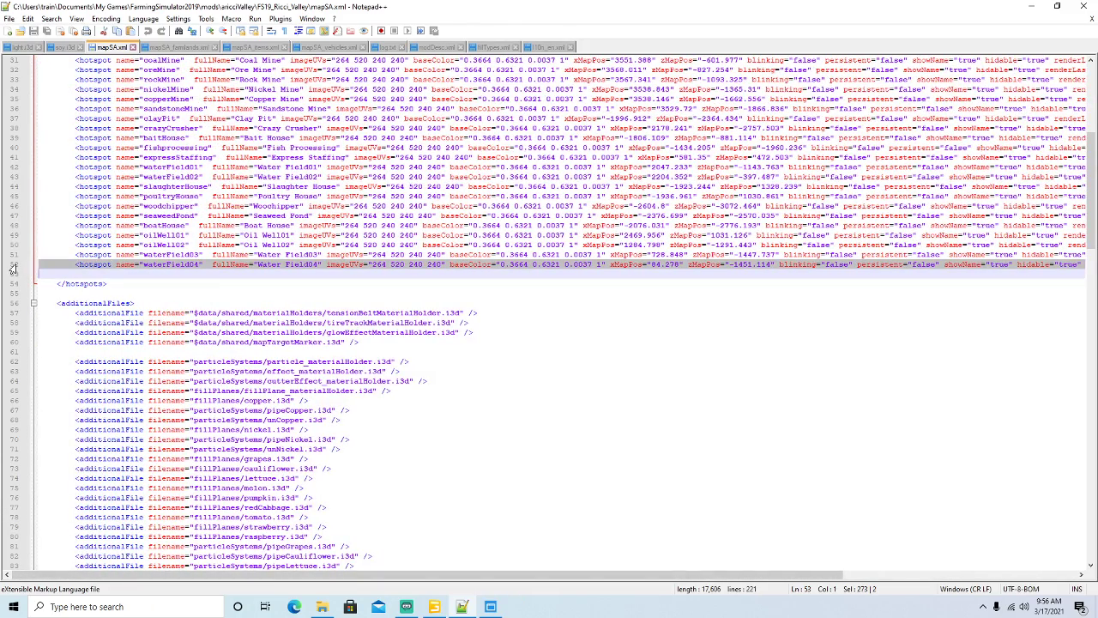
left_click(42, 271)
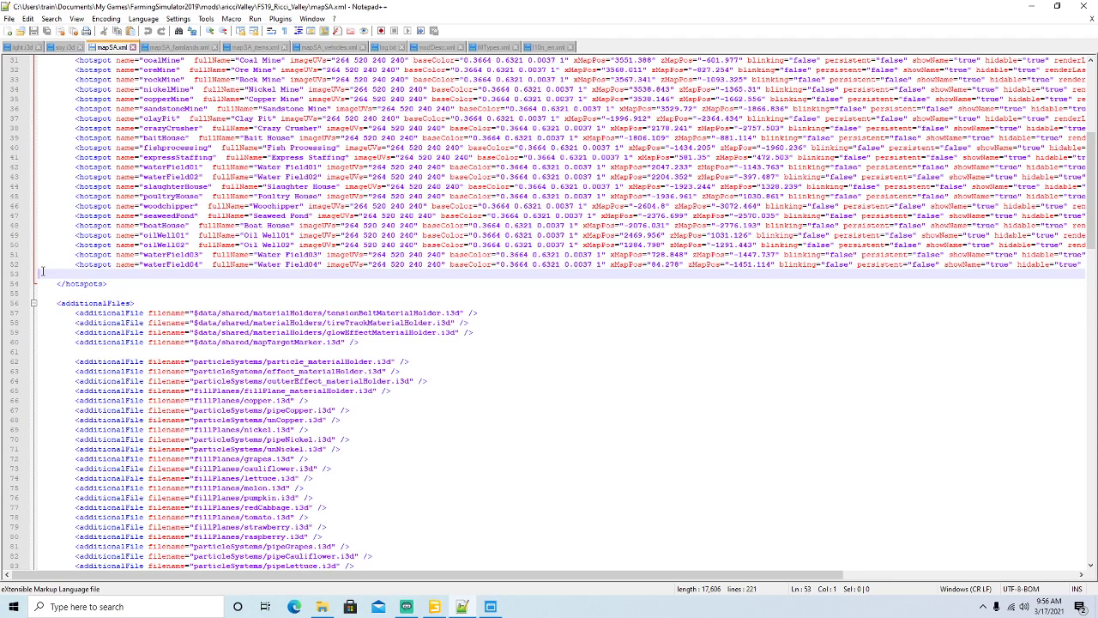
key("ctrl+v")
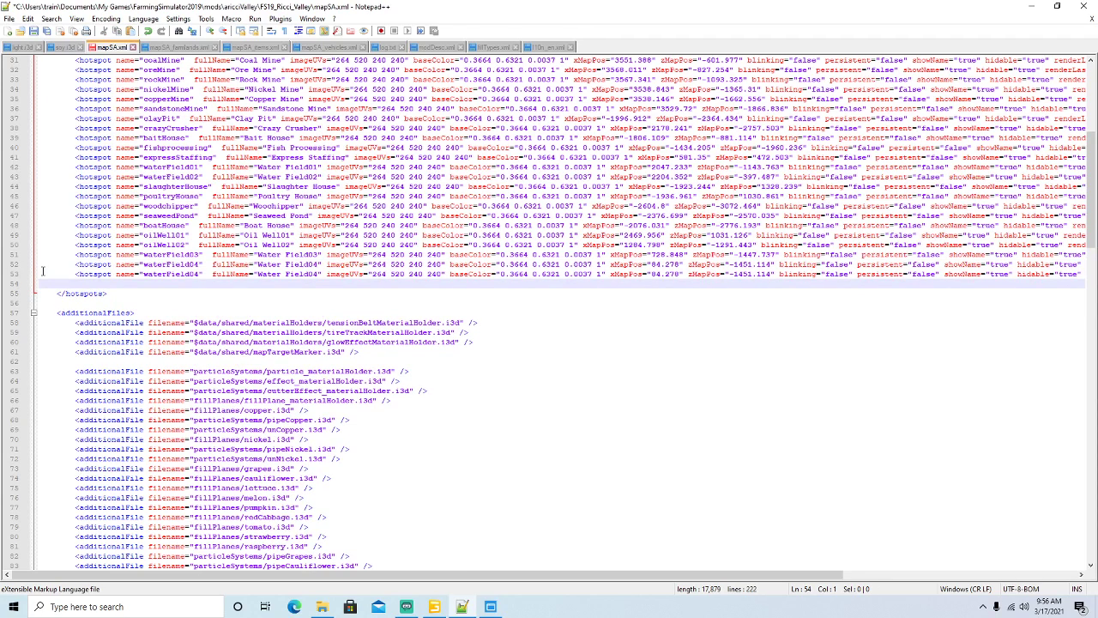
key("ctrl+v")
Change the name attribute of the first duplicated hotspot to centralWarehouse.
left_click(198, 273)
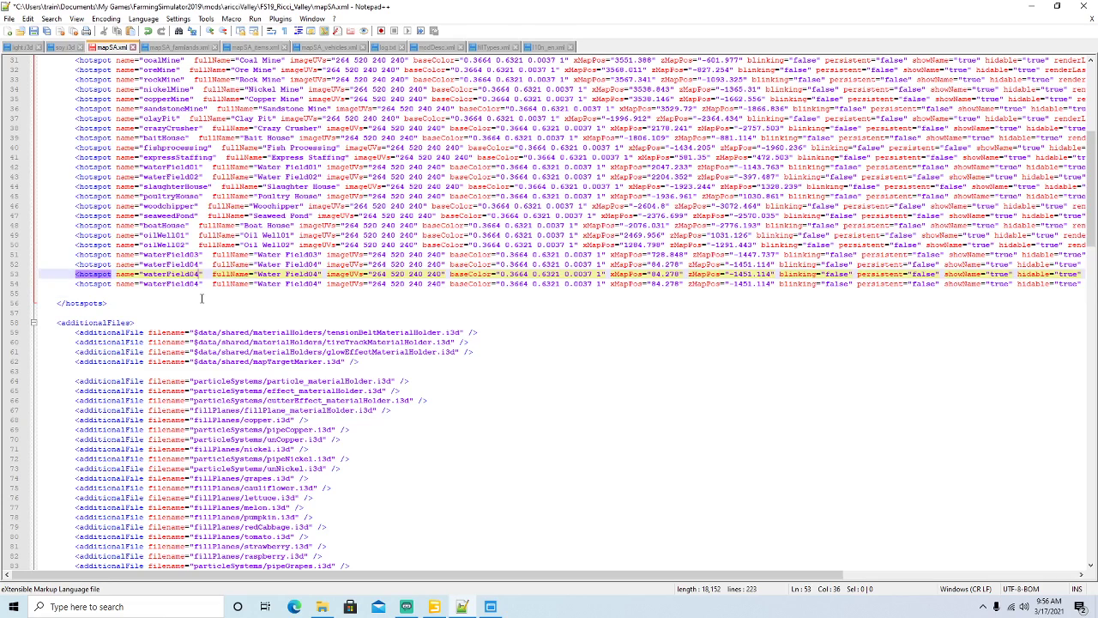
key("BackSpace")
key("BackSpace")
key("BackSpace")
key("BackSpace")
key("BackSpace")
key("BackSpace")
key("BackSpace")
key("BackSpace")
key("BackSpace")
key("BackSpace")
key("BackSpace")
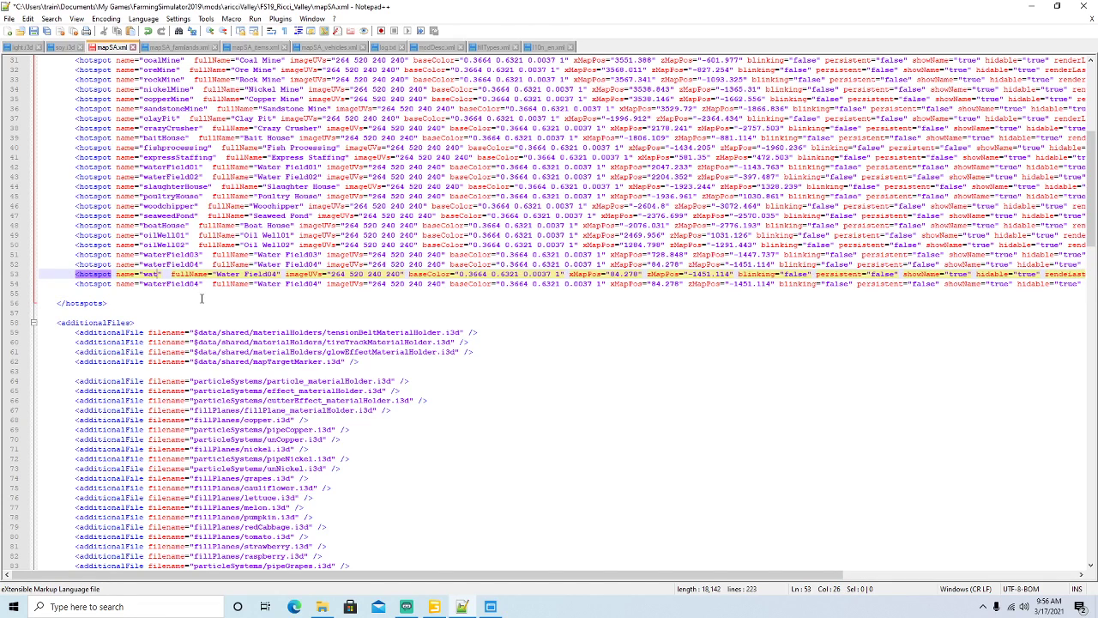
key("BackSpace")
type("centr")
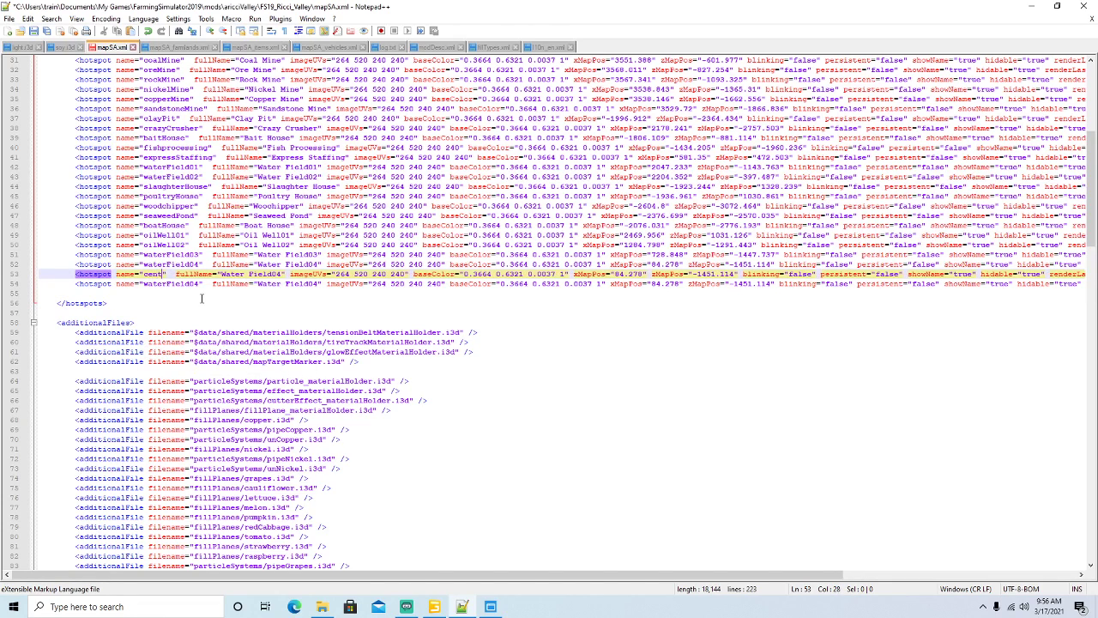
type("alWare")
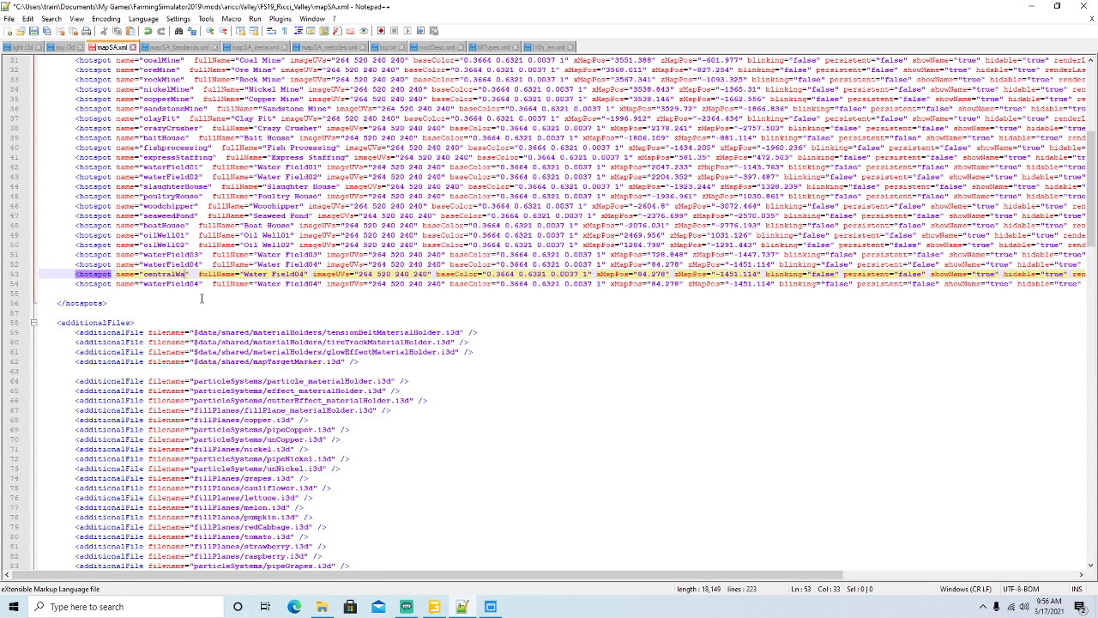
type("house")
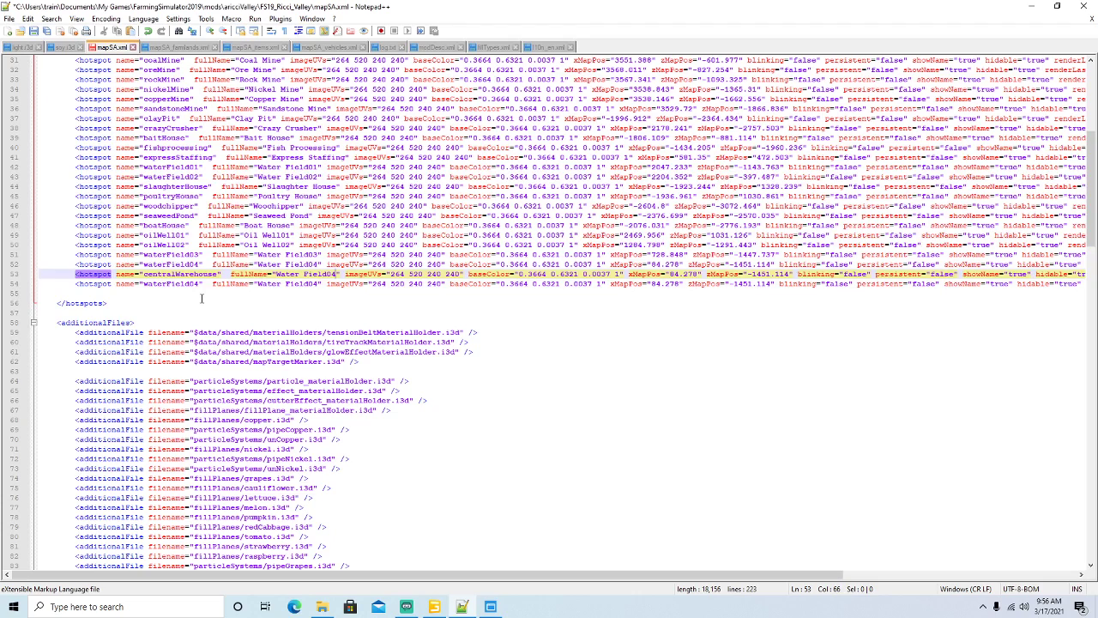
Set the centralWarehouse hotspot's fullName to "Central Warehouse", keeping the entry on a single line.
key("BackSpace")
key("BackSpace")
key("BackSpace")
key("BackSpace")
key("BackSpace")
key("BackSpace")
key("BackSpace")
key("BackSpace")
key("BackSpace")
key("BackSpace")
key("BackSpace")
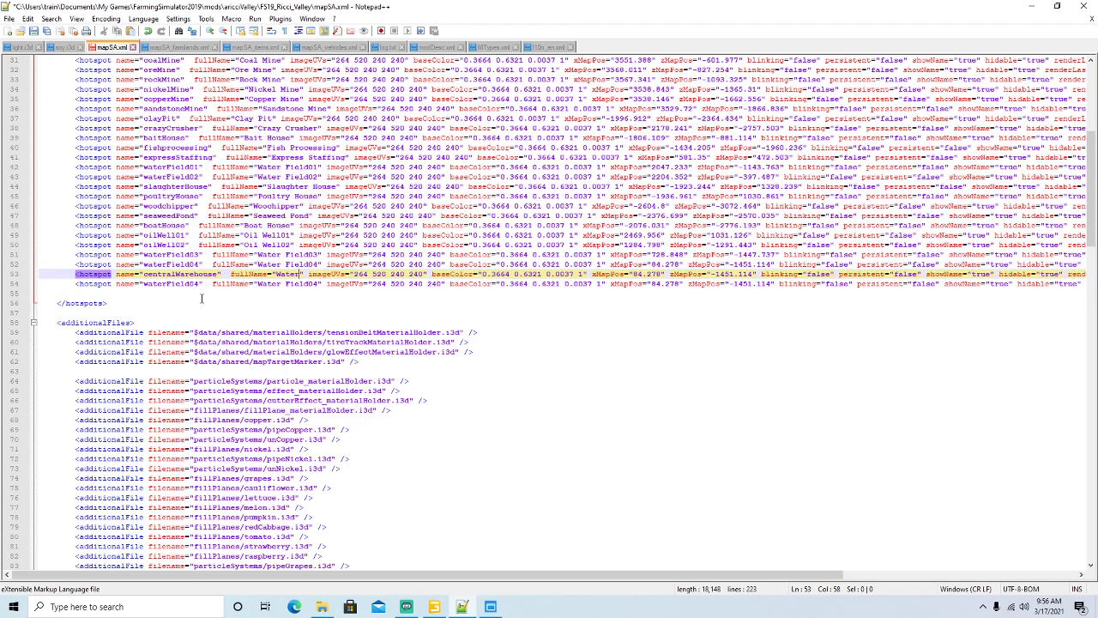
key("BackSpace")
key("BackSpace")
type("Central Warehouse")
key("Return")
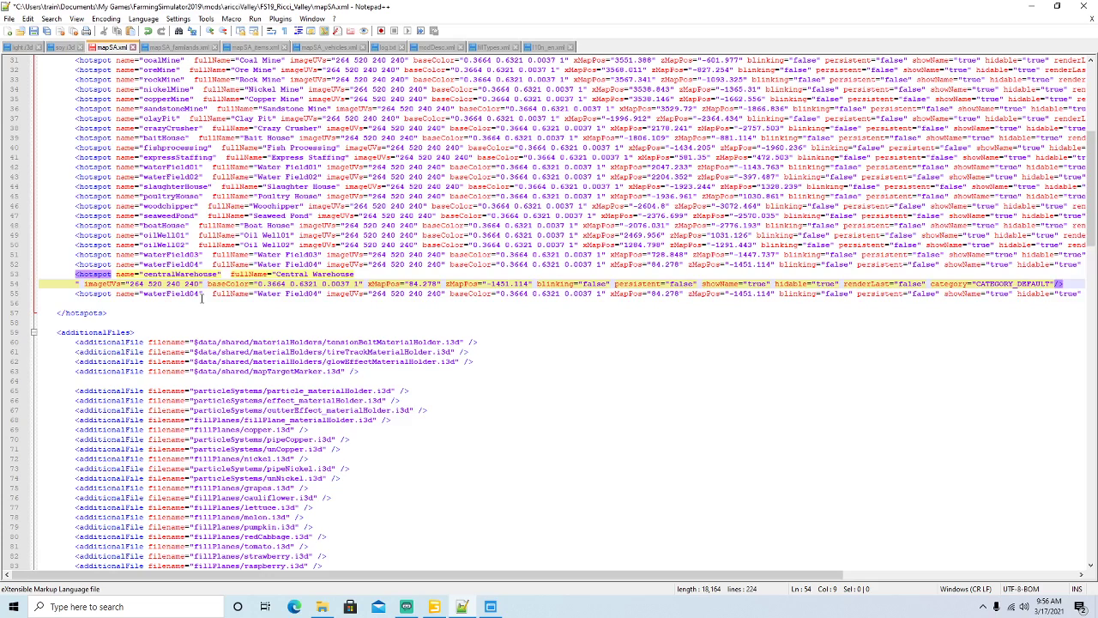
left_click(148, 32)
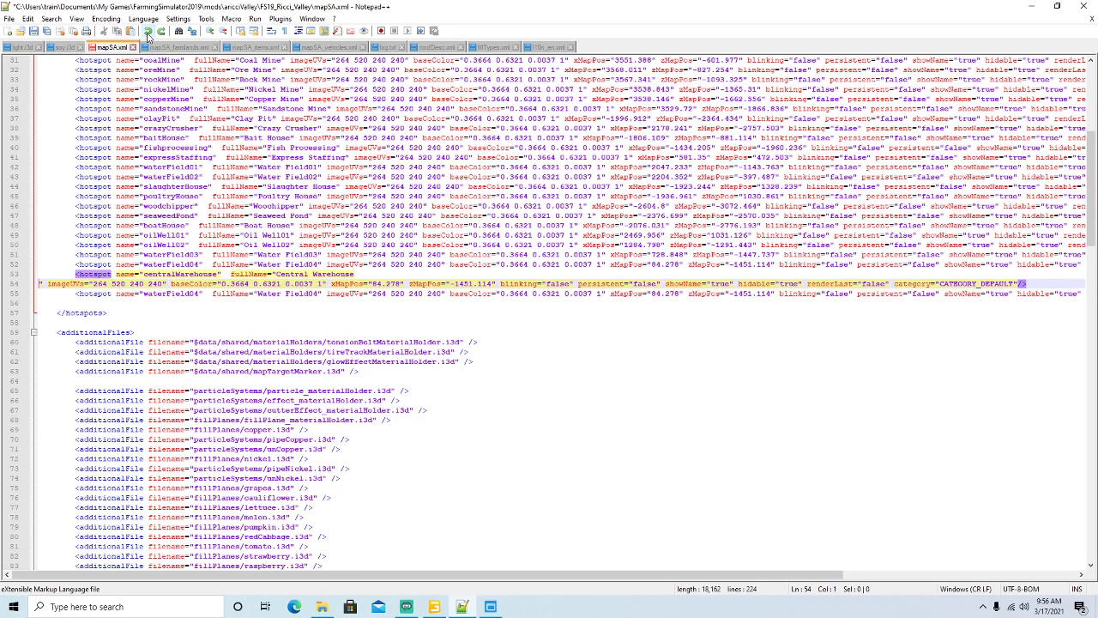
left_click(147, 31)
type("Central")
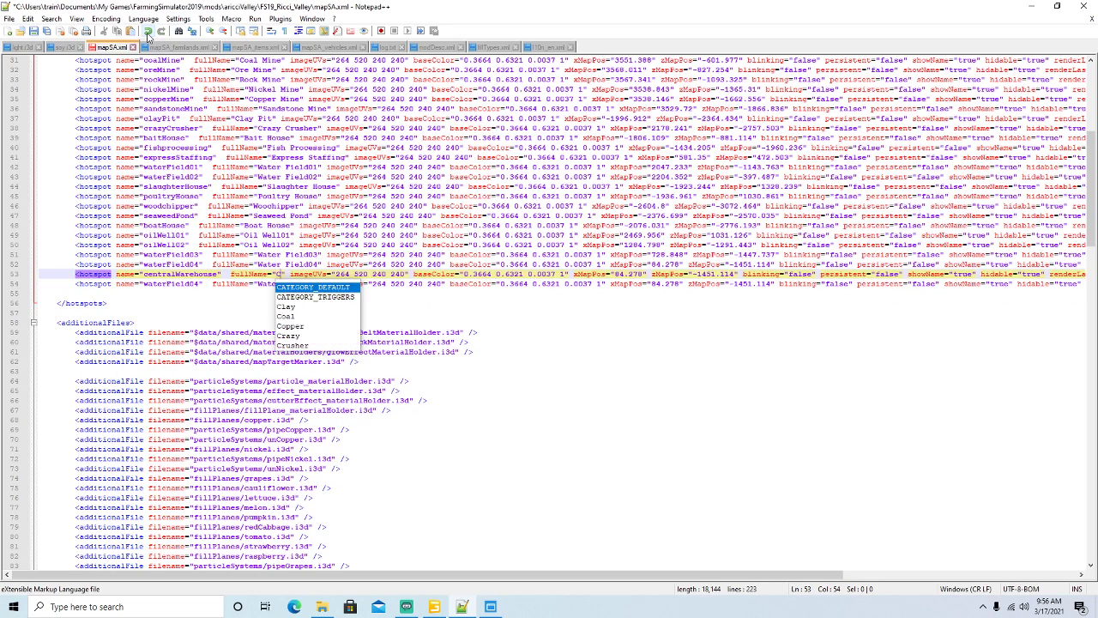
type(" Wareho")
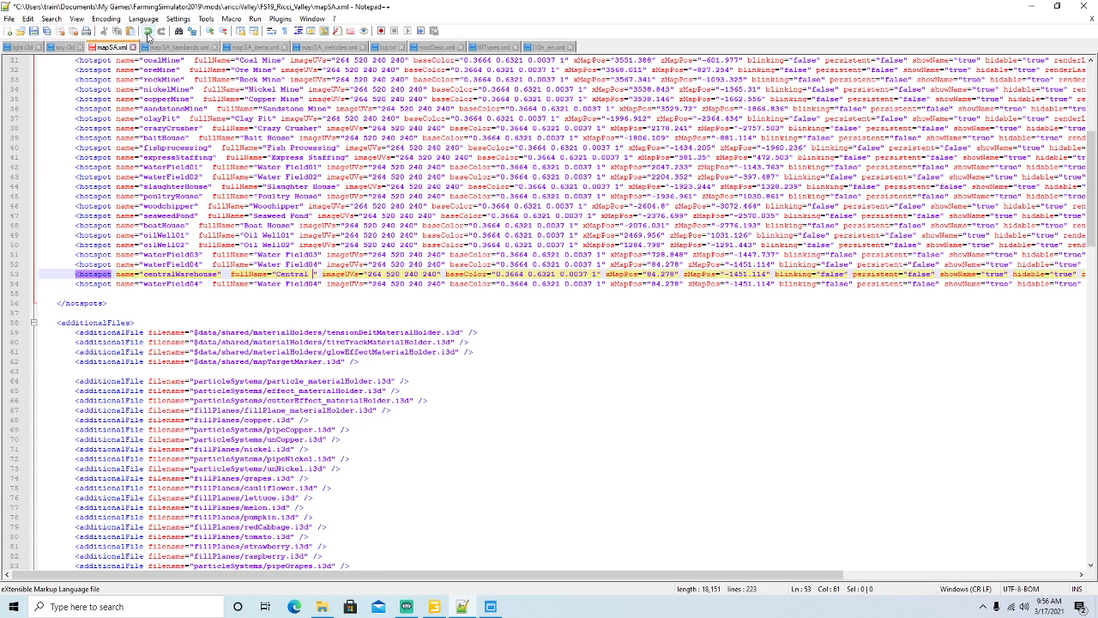
type("use")
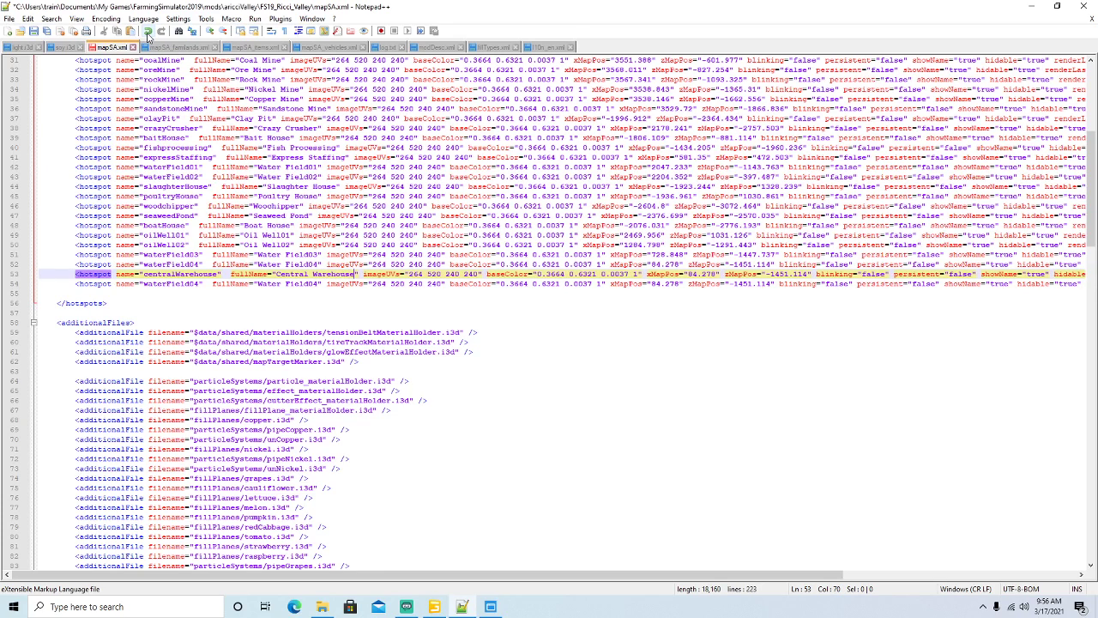
Replace the surplus waterField04 copy with a duplicate of the centralWarehouse hotspot line.
left_click(10, 284)
key("Delete")
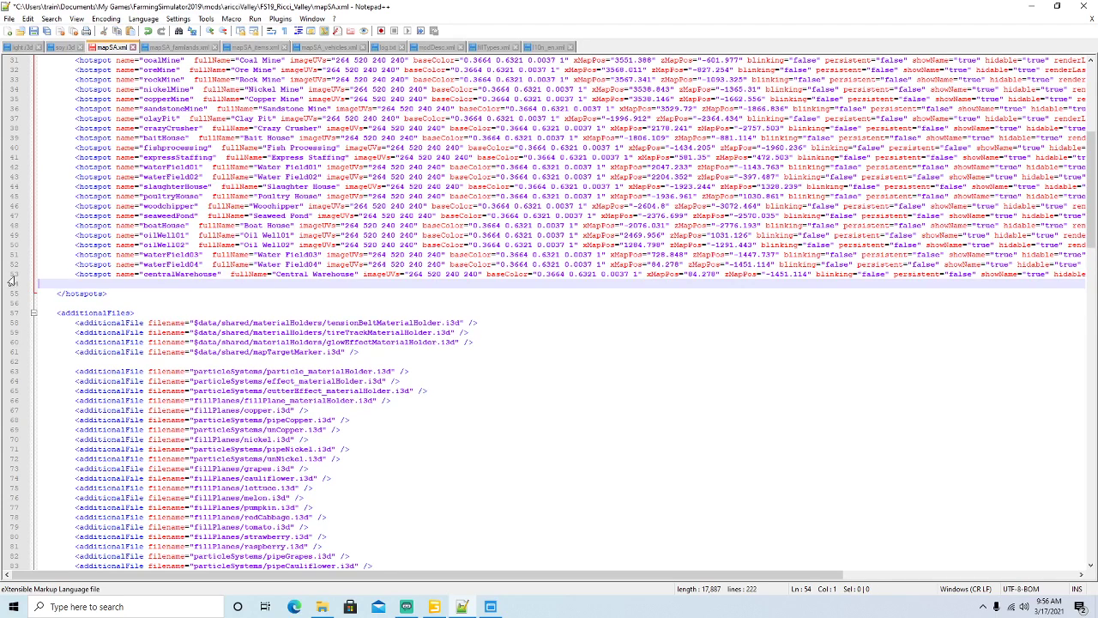
left_click(11, 276)
key("ctrl+c")
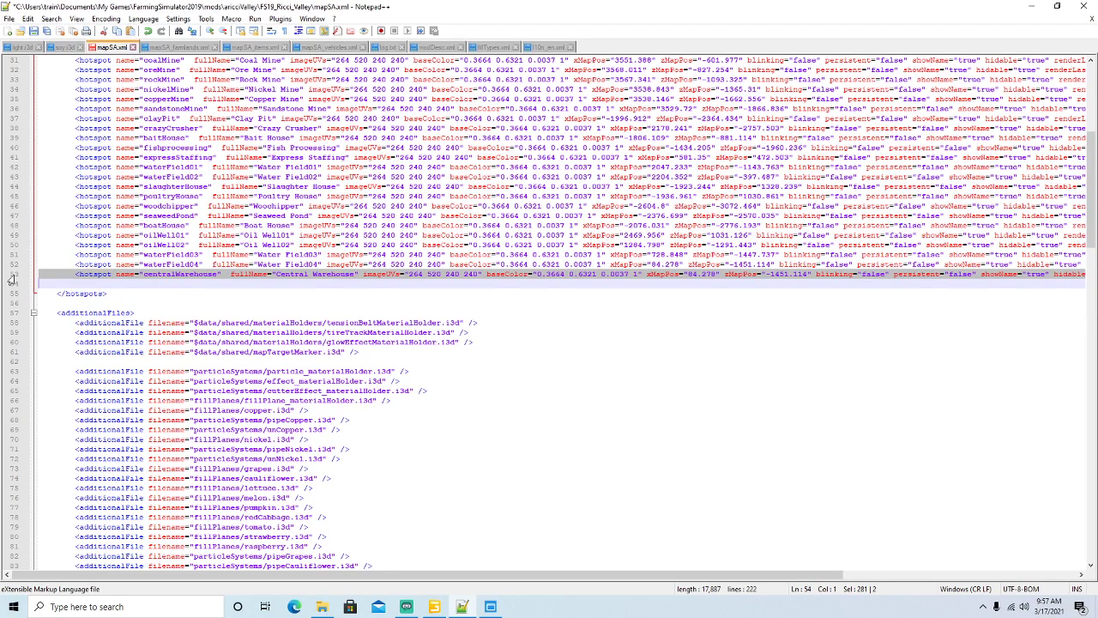
left_click(42, 284)
key("ctrl+v")
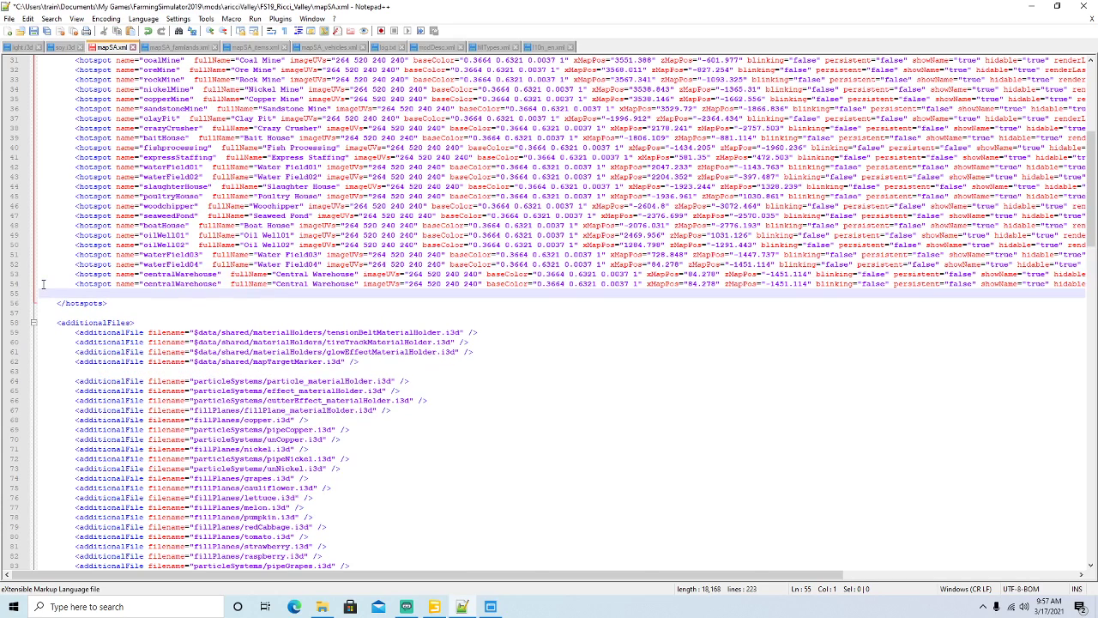
Rename the duplicated warehouse hotspot centralWarehouseCold and set its fullName to "Central Warehouse Cold".
left_click(219, 283)
type("Colo")
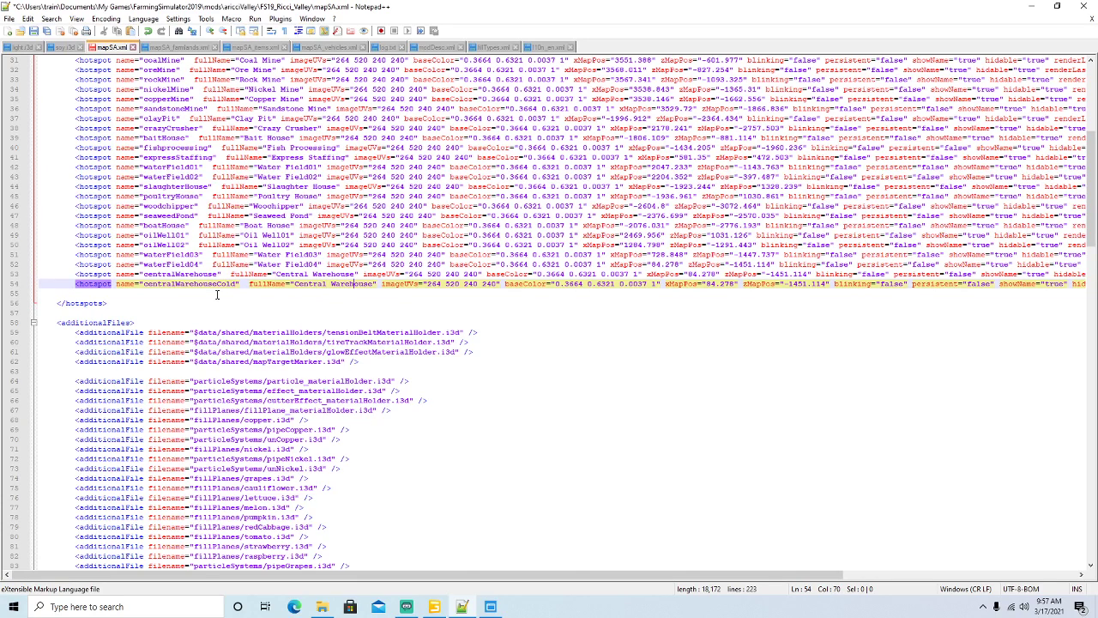
type(" Cold")
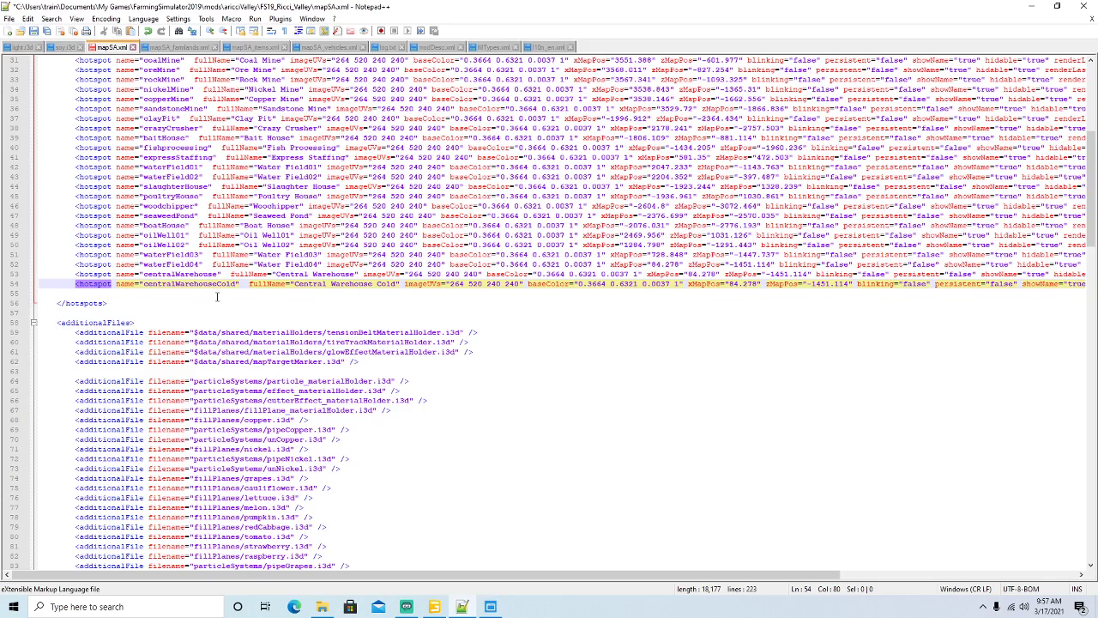
Copy centralWarehouse's Translate X from GIANTS Editor into its hotspot's xMapPos in Notepad++, making it 686.241.
left_click(1057, 6)
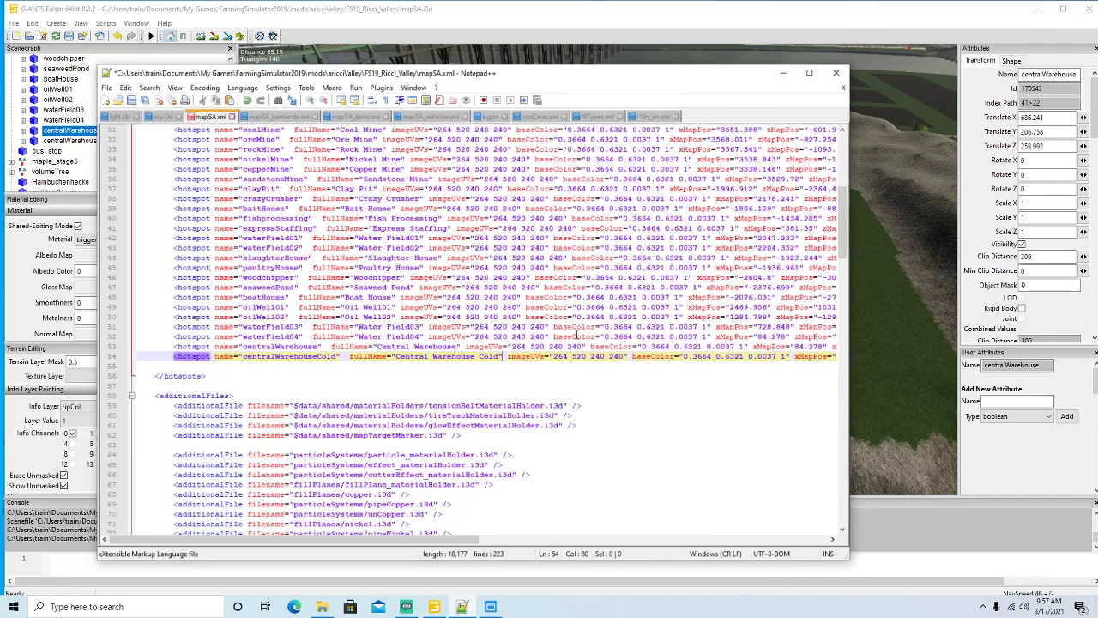
left_click_drag(442, 540, 671, 552)
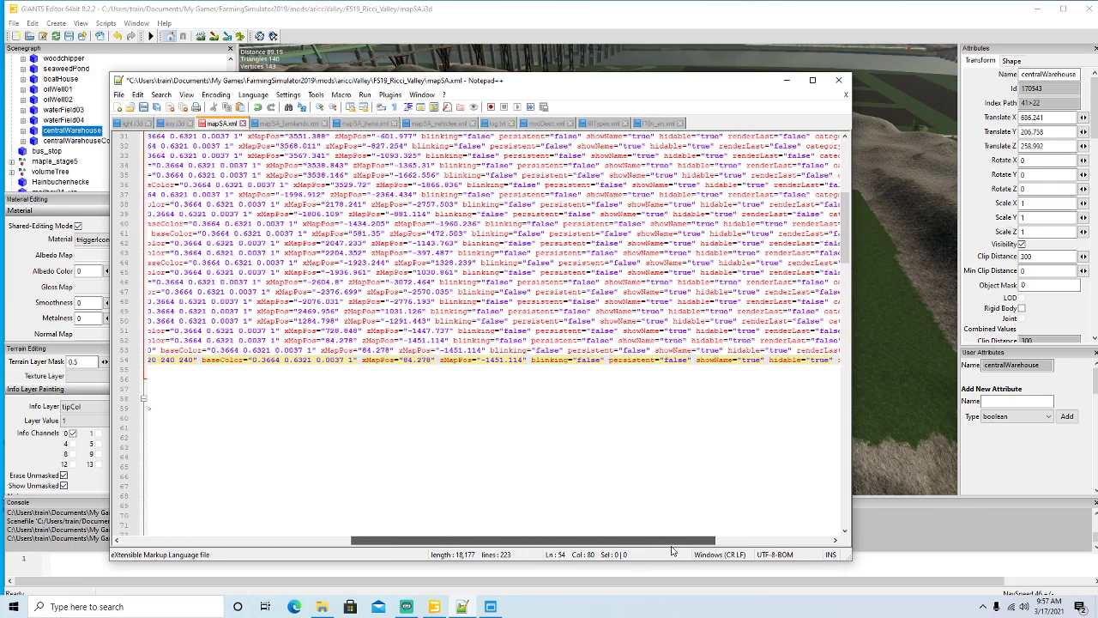
left_click(1053, 116)
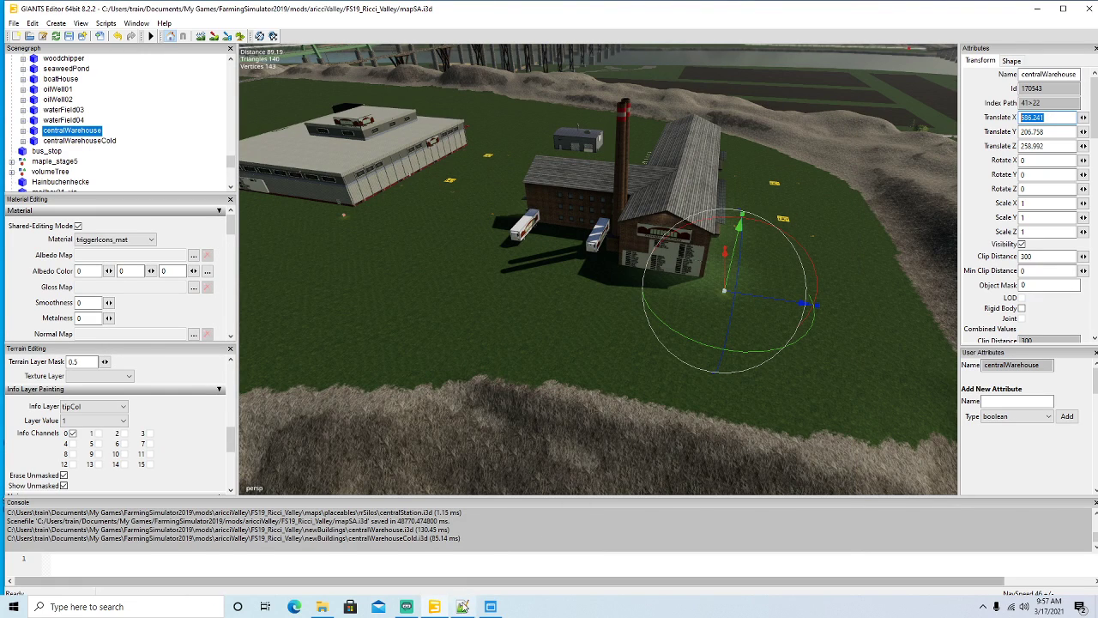
left_click(462, 607)
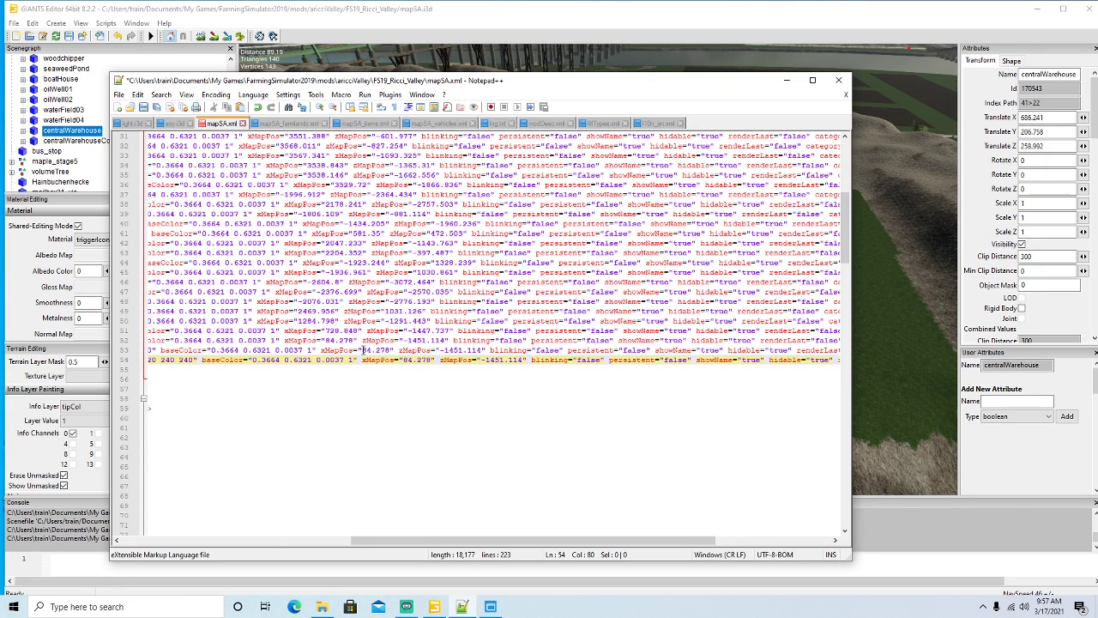
left_click_drag(363, 350, 388, 350)
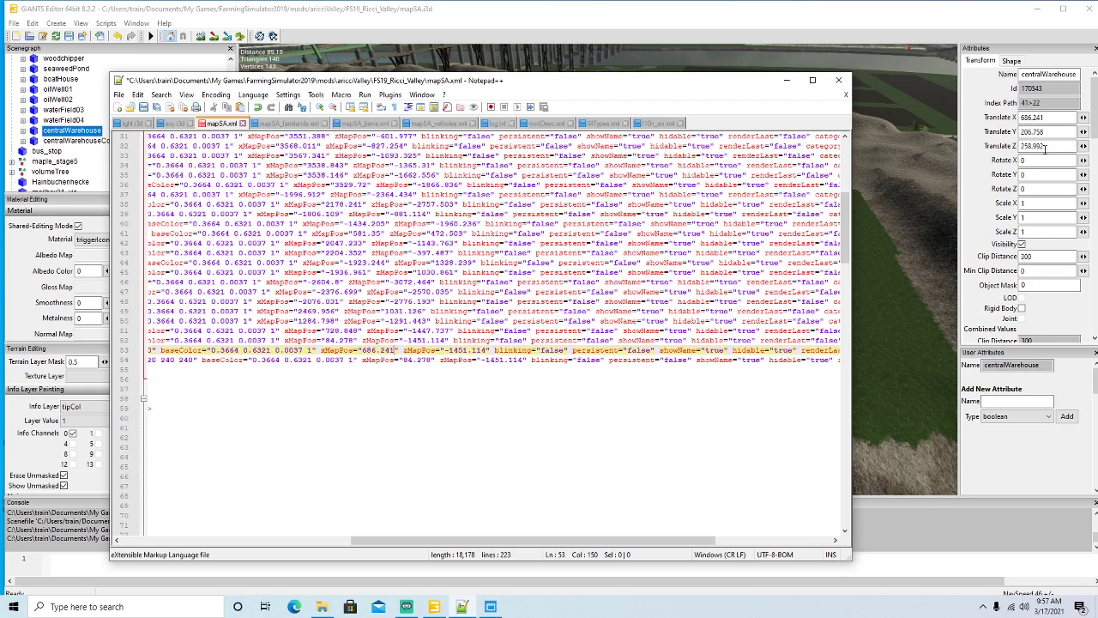
Copy centralWarehouse's Translate Z from GIANTS Editor into its hotspot's zMapPos as 258.992, and save mapSA.xml in Notepad++.
left_click(1052, 146)
key("ctrl+c")
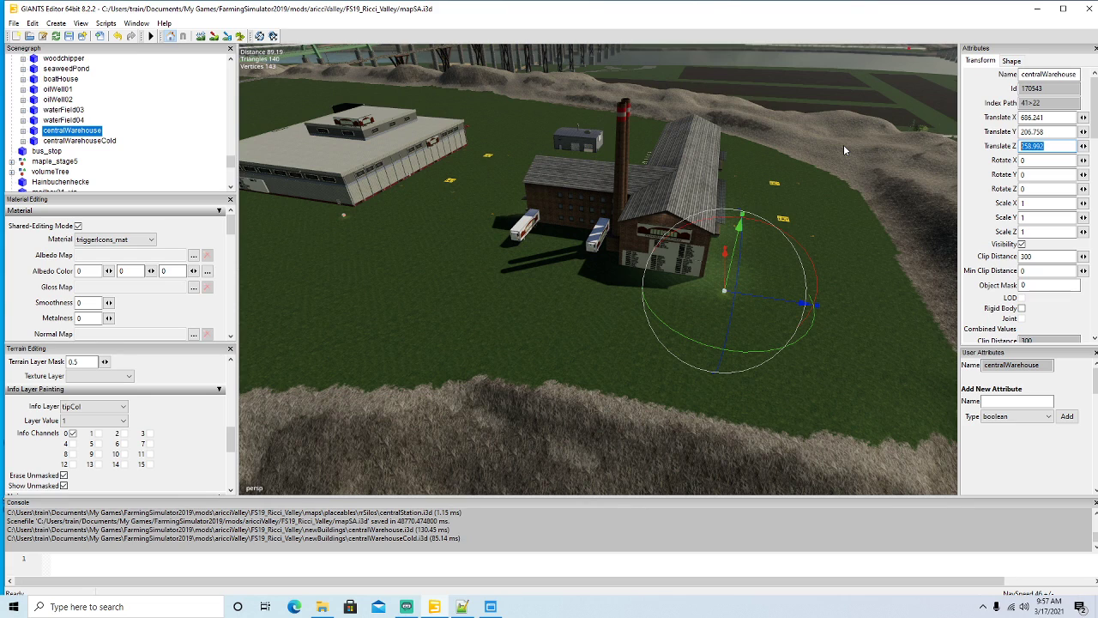
left_click(462, 606)
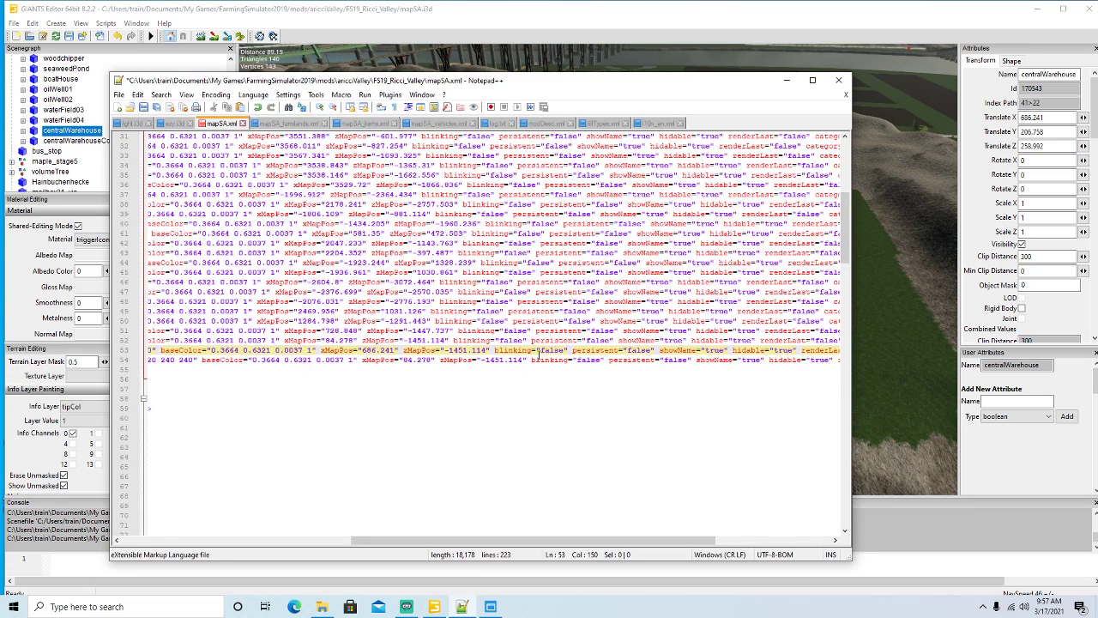
left_click_drag(445, 350, 488, 350)
key("ctrl+v")
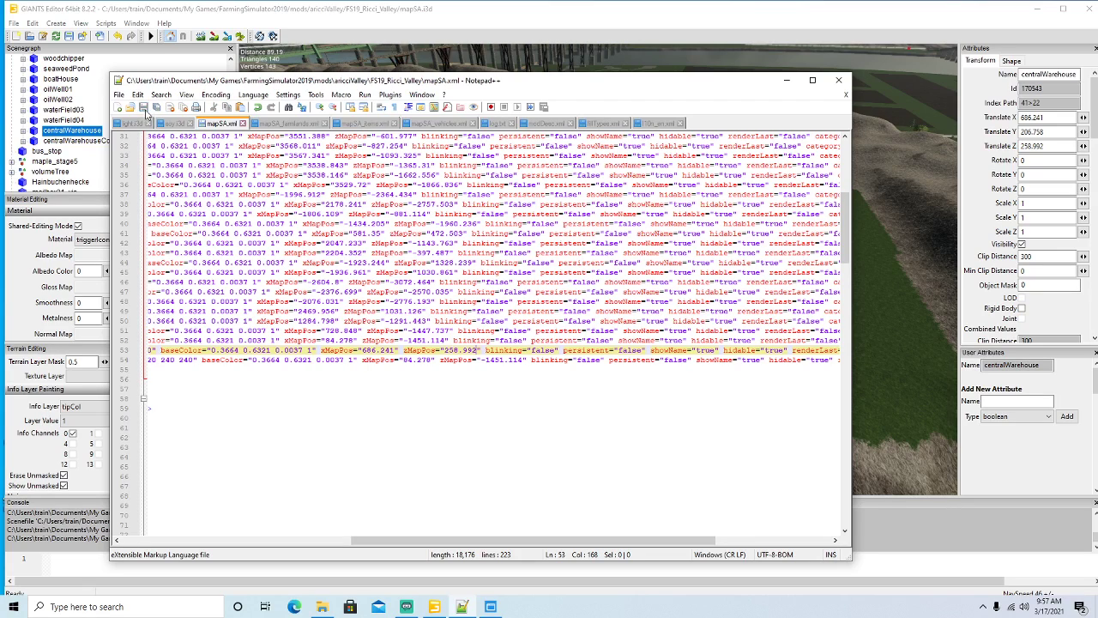
Select centralWarehouseCold in GIANTS Editor and transfer its Translate X, 693.937, to the matching hotspot's xMapPos in Notepad++.
left_click(75, 140)
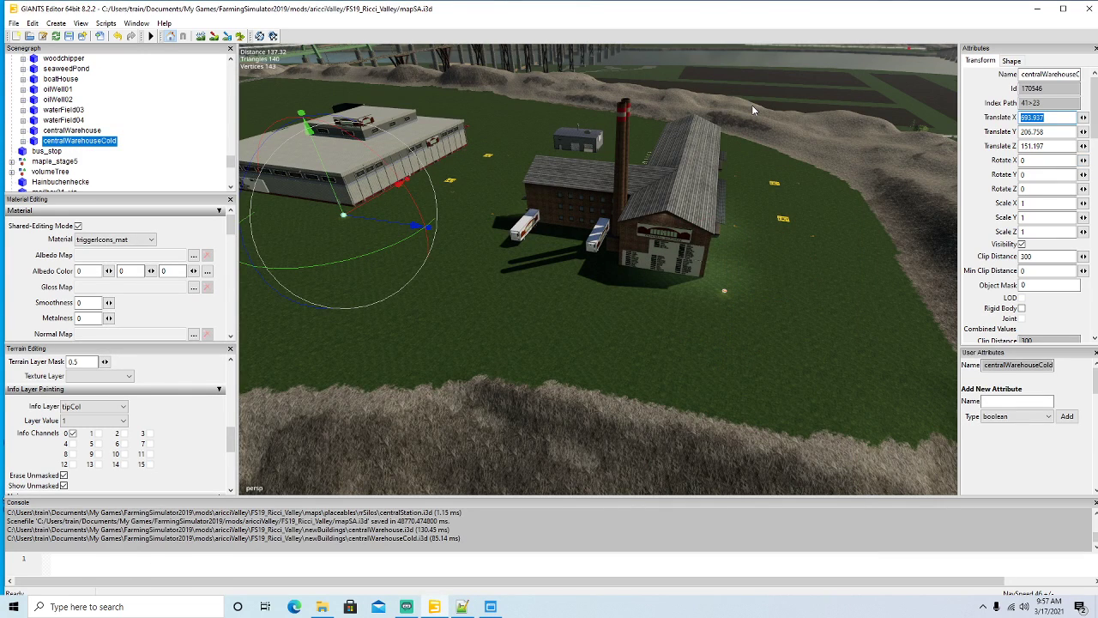
left_click(461, 607)
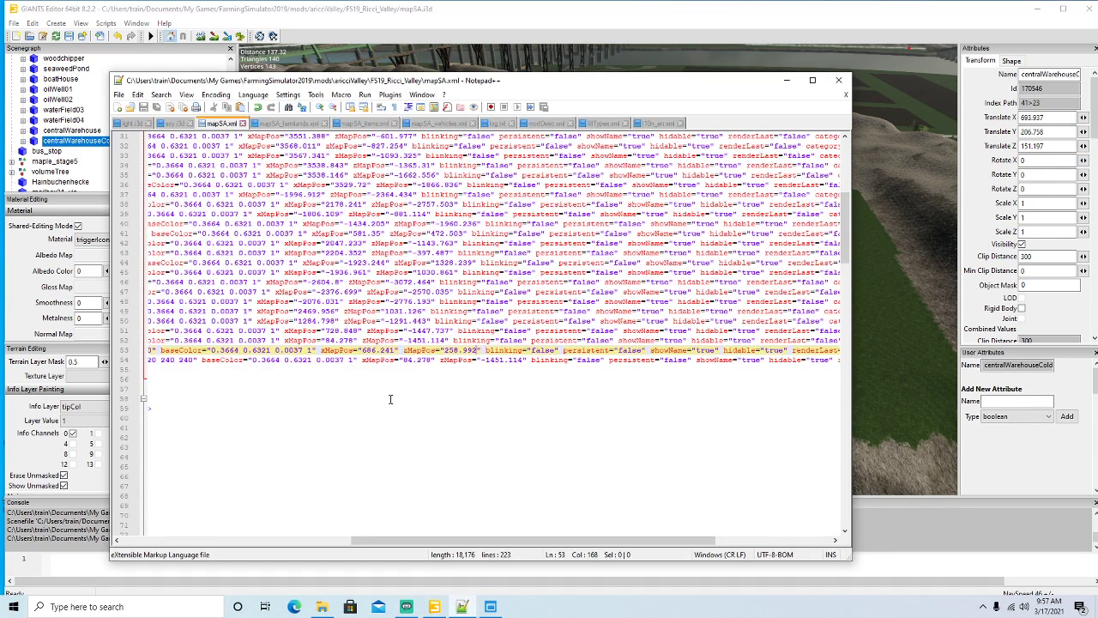
left_click_drag(405, 360, 431, 361)
type("693.937")
Copy centralWarehouseCold's Translate Z from GIANTS Editor into its hotspot's zMapPos as 151.197, and save mapSA.xml in Notepad++.
left_click_drag(1047, 146, 869, 161)
key("ctrl+c")
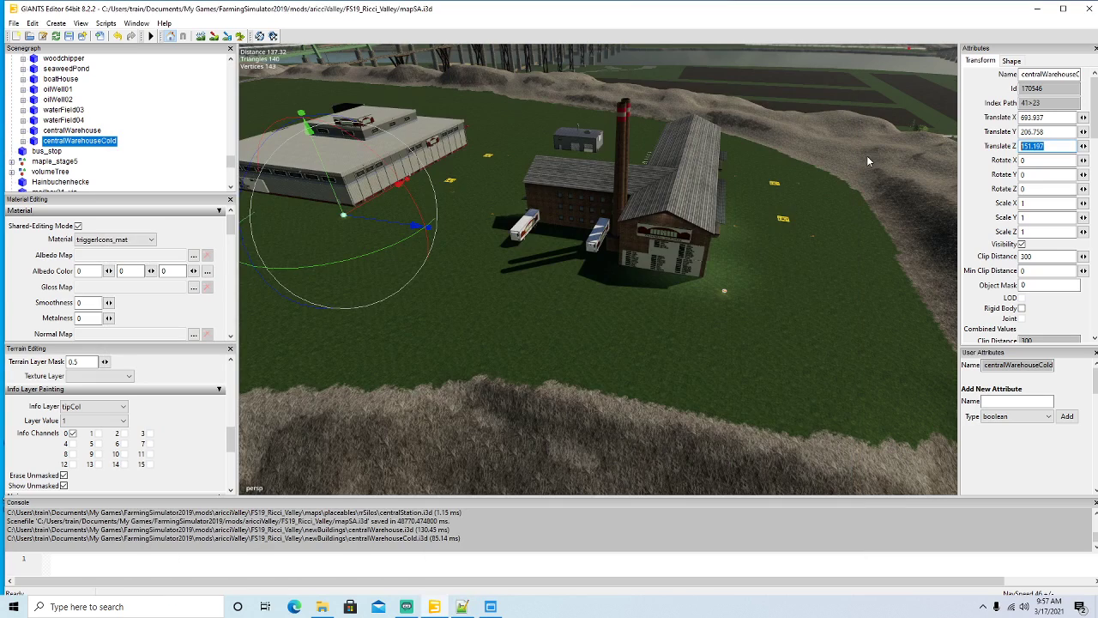
left_click(462, 606)
left_click_drag(486, 362, 527, 361)
key("ctrl+v")
key("ctrl+s")
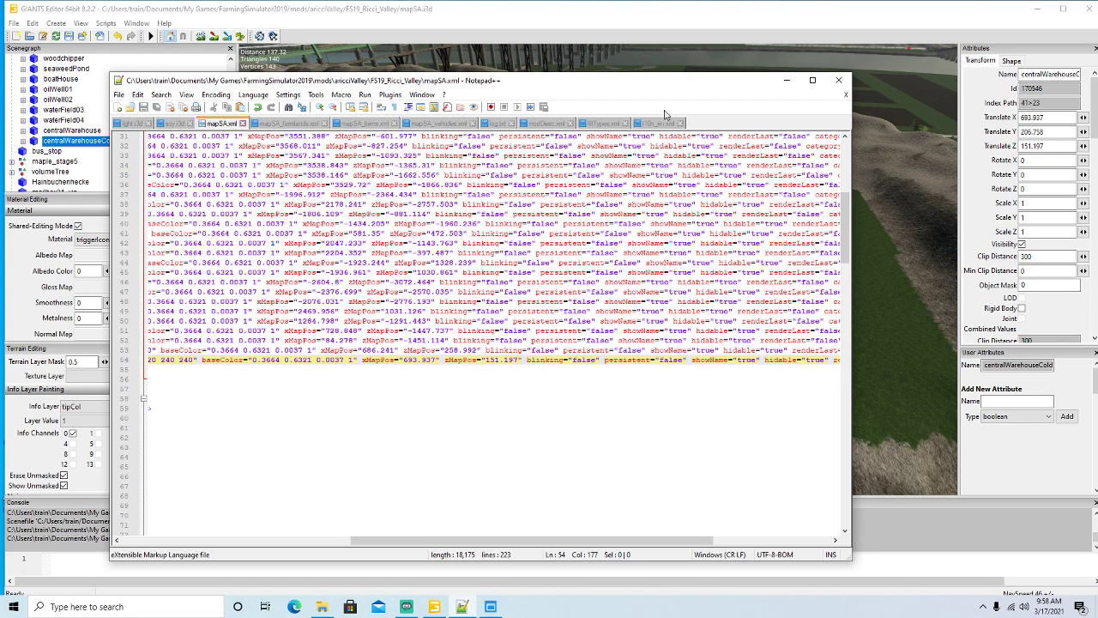
Return to GIANTS Editor and examine the two central warehouses and the surrounding terrain and roads.
left_click(786, 80)
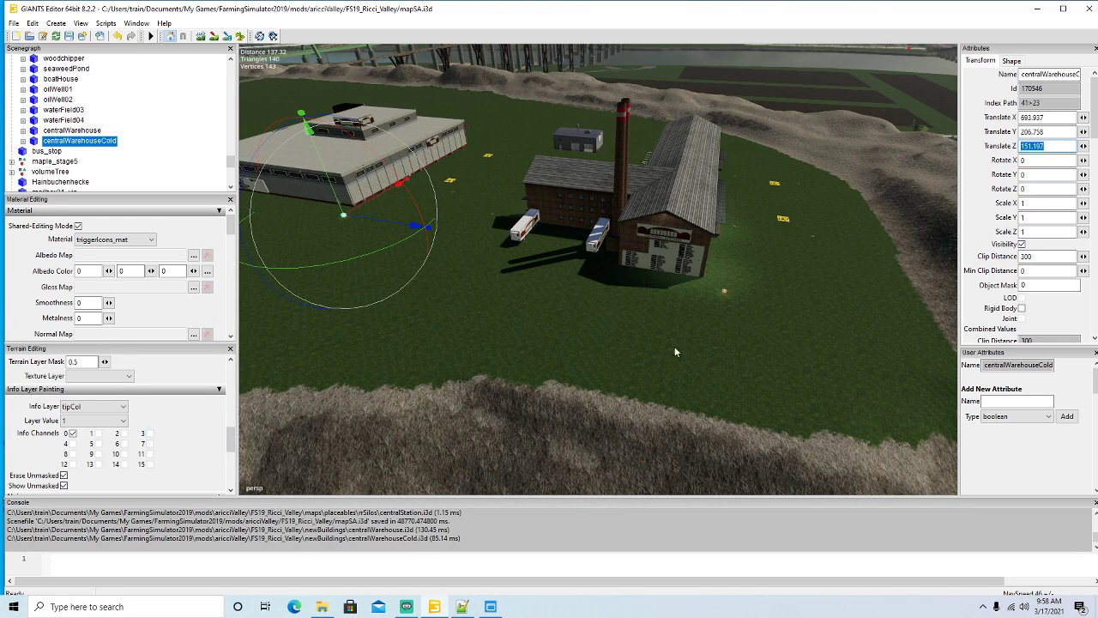
mouse_move(592, 326)
right_mouse_down()
mouse_move(507, 299)
mouse_move(443, 238)
mouse_move(702, 310)
mouse_move(715, 389)
mouse_move(701, 296)
mouse_move(688, 312)
mouse_move(575, 344)
mouse_move(585, 343)
right_mouse_up()
key("w")
key("s")
key("s")
key("w")
key("s")
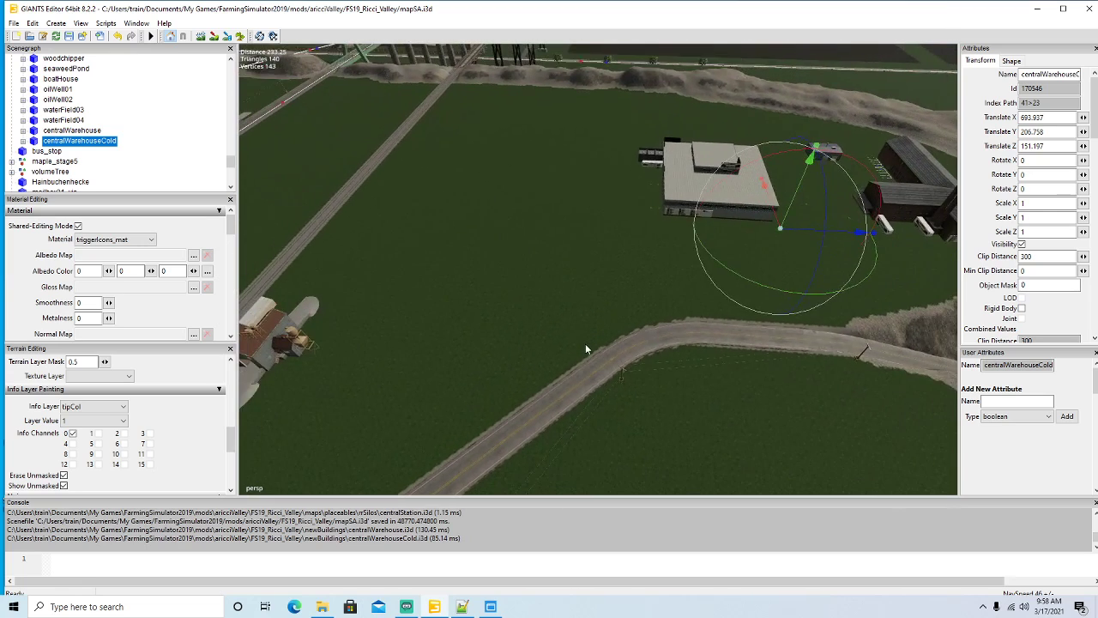
key("s")
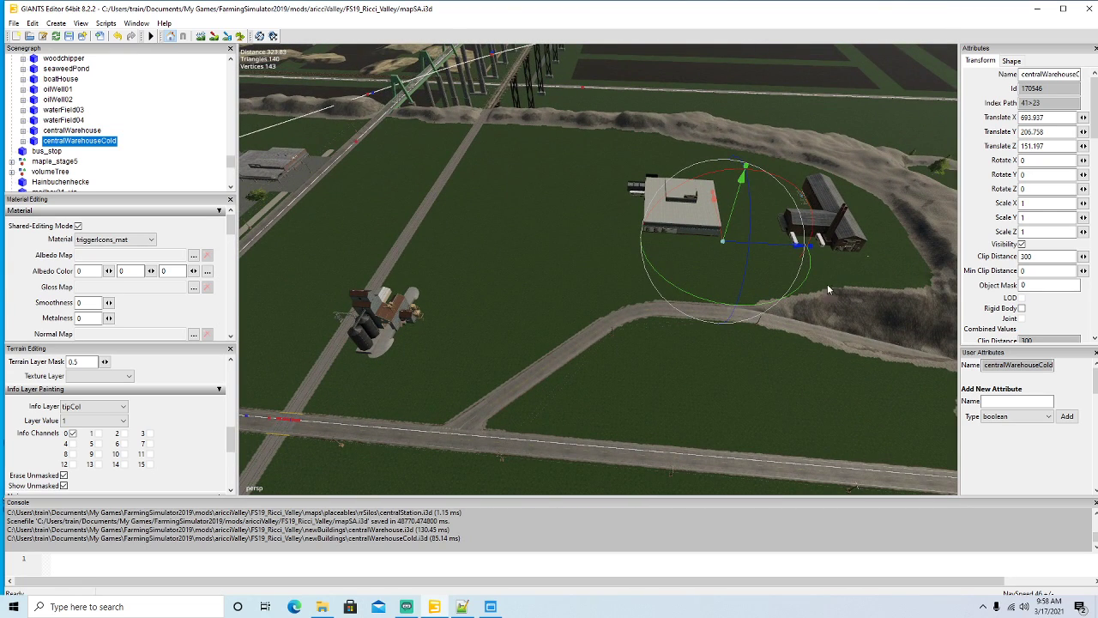
right_click_drag(560, 358, 579, 383)
key("w")
key("s")
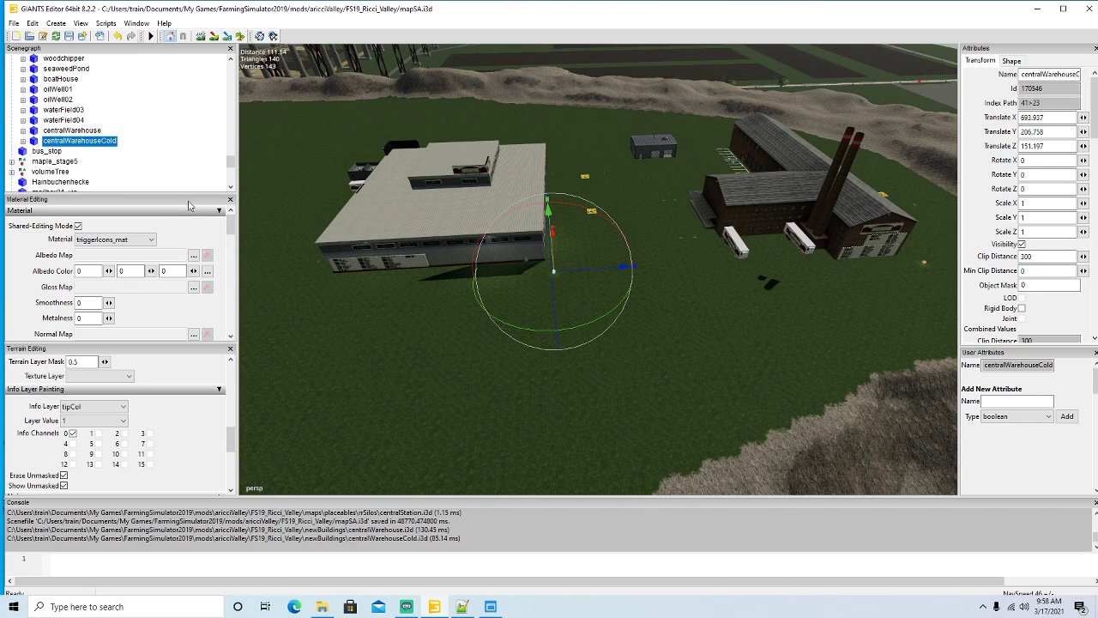
Select the centralWarehouse building group in the Scenegraph and set its farmlandId attribute to 25.
scroll(131, 154, "up", 4)
scroll(132, 155, "up", 15)
scroll(132, 155, "up", 1)
left_click(83, 100)
double_click(1009, 389)
type("25")
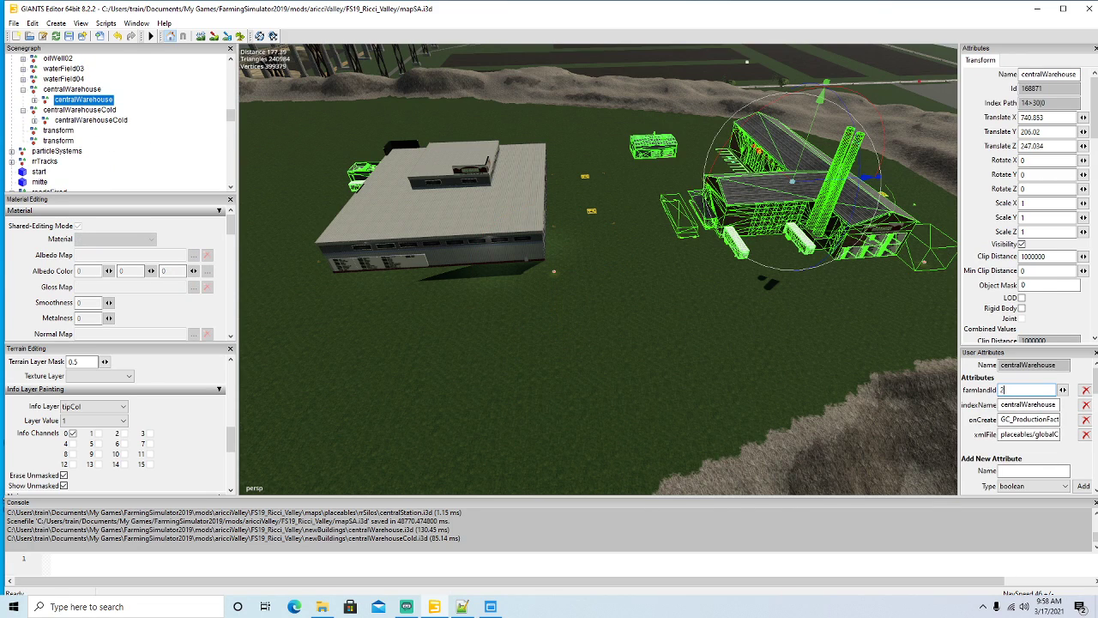
Set the farmlandId attribute of the centralWarehouseCold building group to 25 and save the mapSA.i3d scene.
left_click(37, 122)
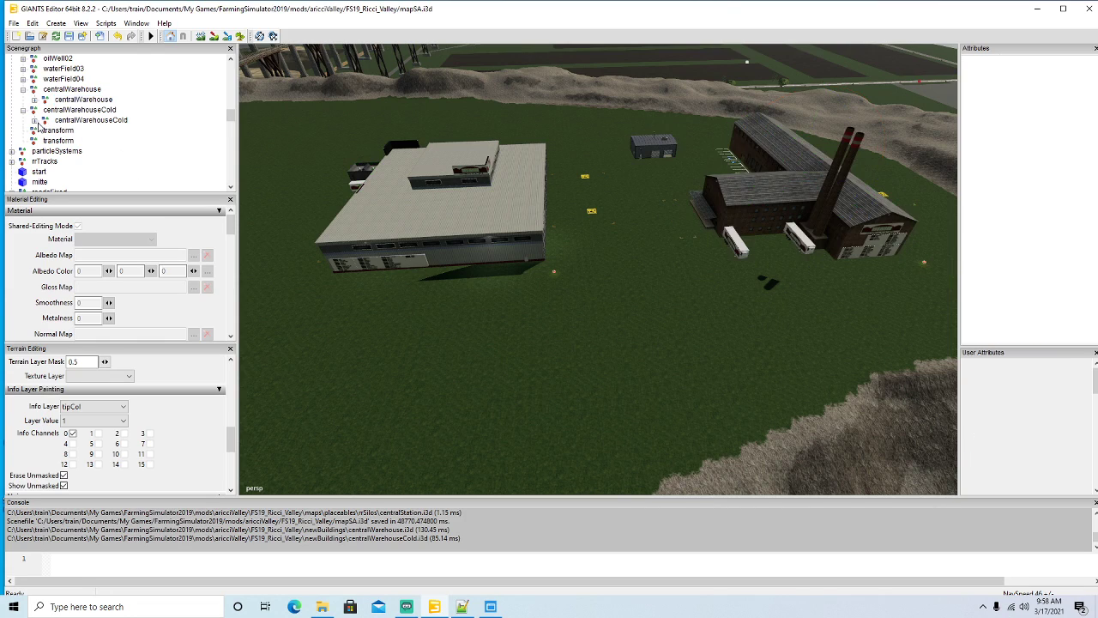
left_click(48, 121)
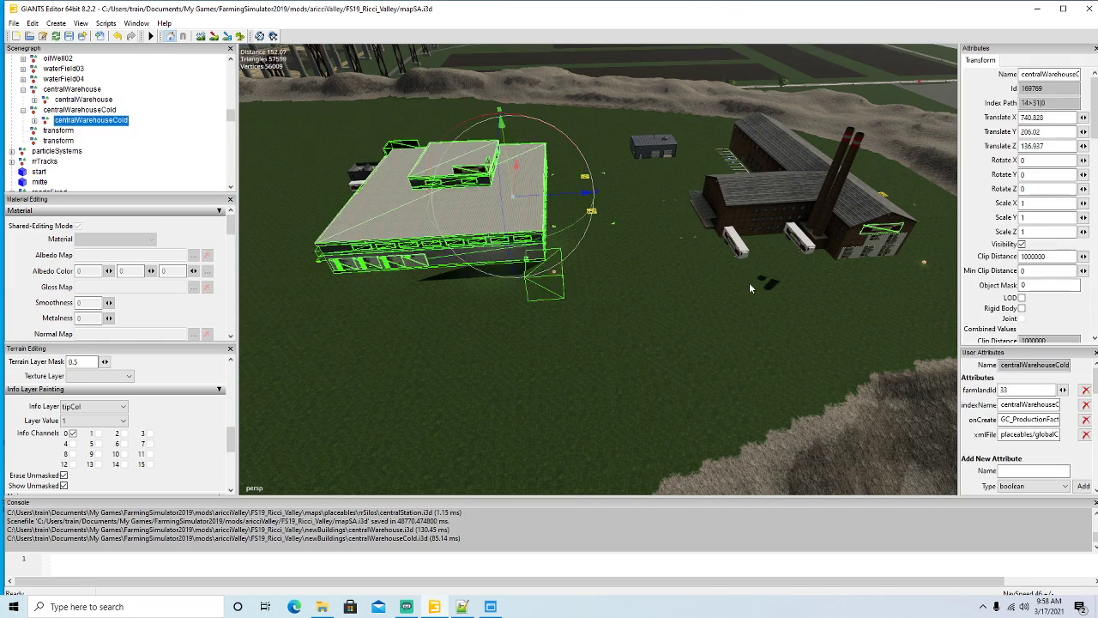
type("25")
left_click_drag(566, 393, 595, 395, "alt")
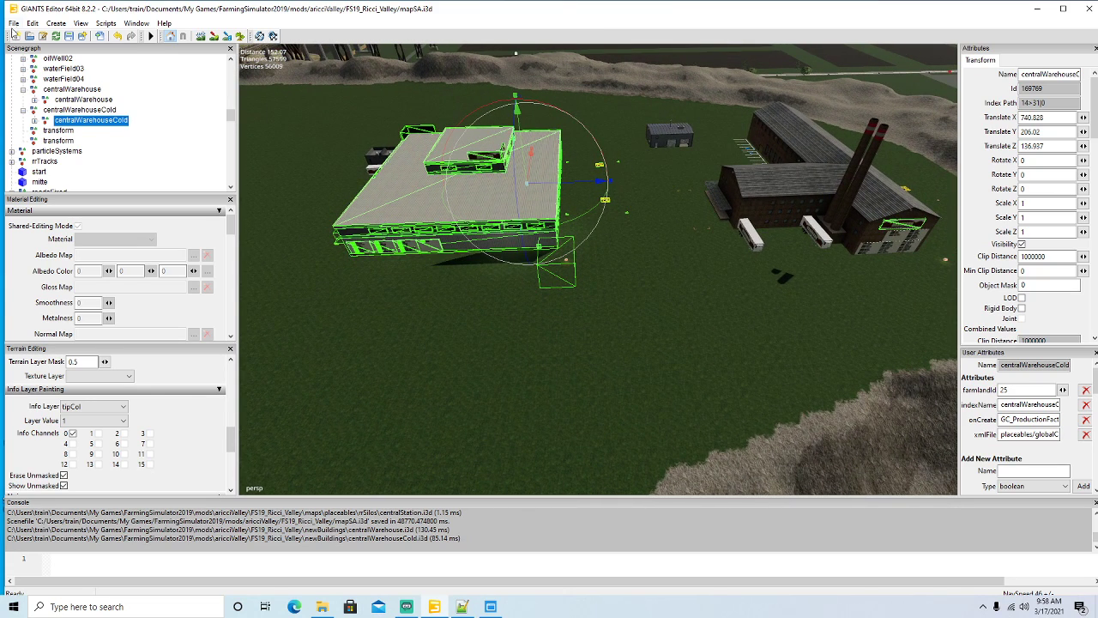
left_click(70, 36)
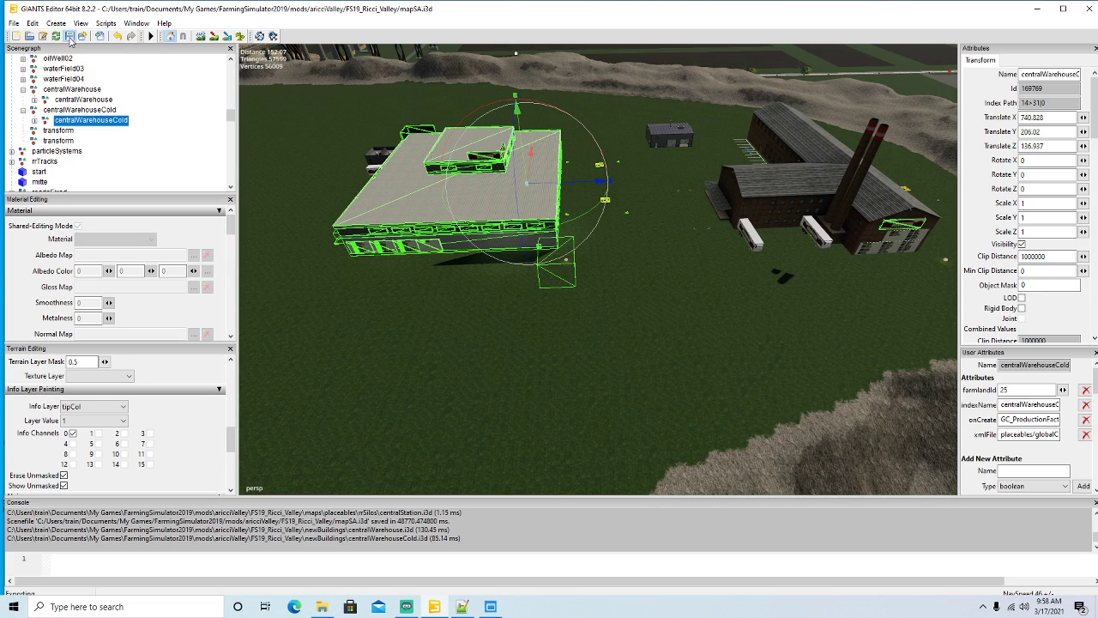
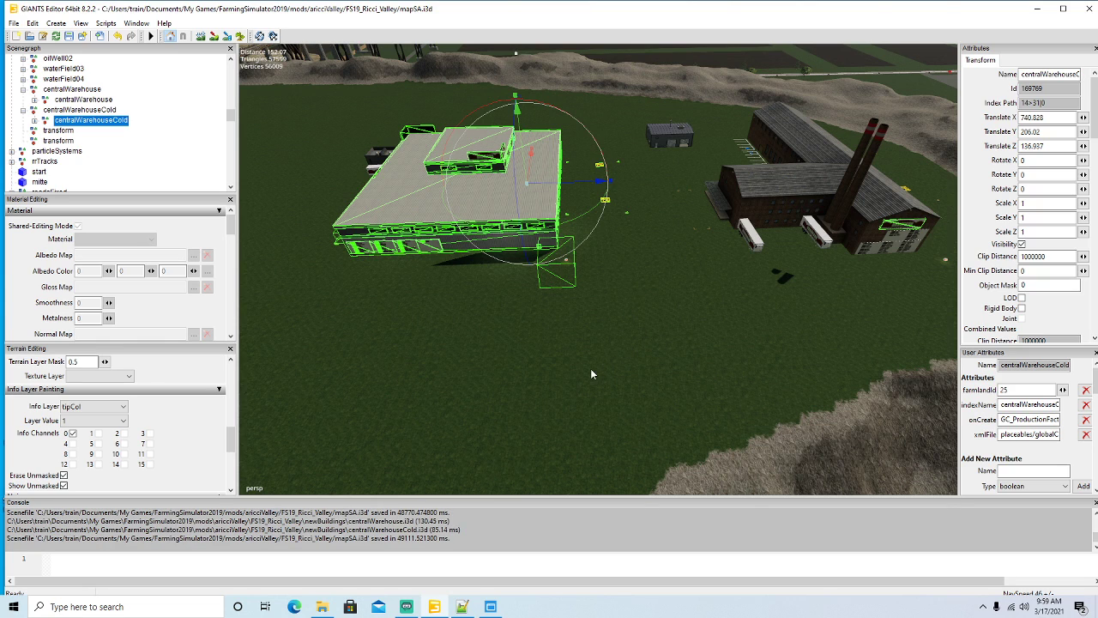
left_click_drag(549, 385, 469, 379, "alt")
scroll(690, 343, "up", 5)
scroll(690, 347, "up", 3)
scroll(469, 378, "down", 8)
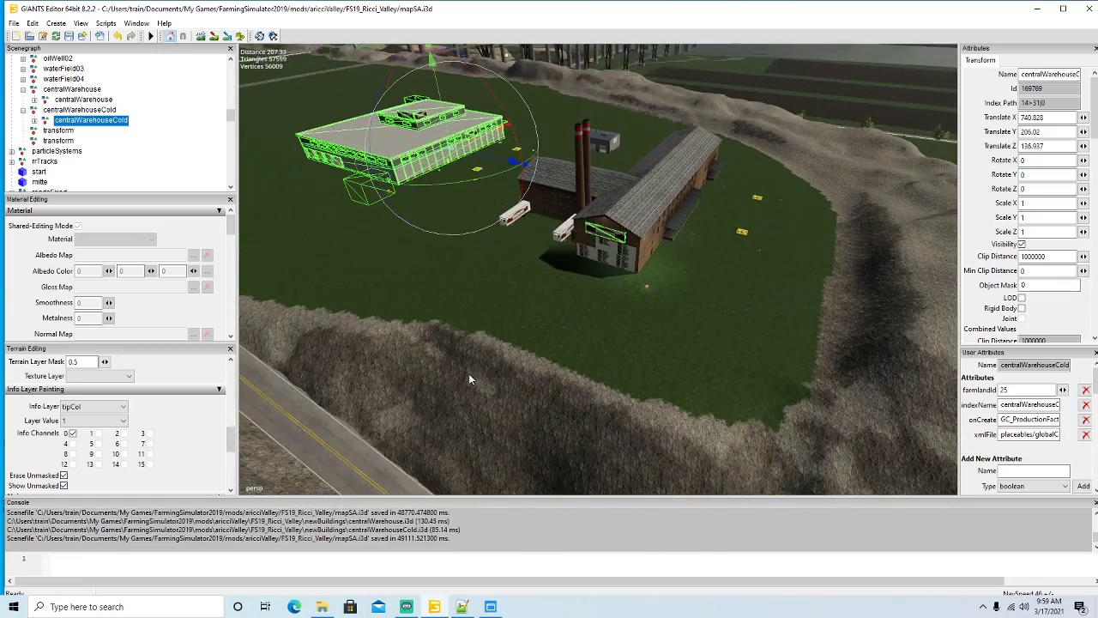
Switch from GIANTS Editor to File Explorer and open the placeables/globalCompany folder of FS19_Ricci_Valley.
left_click(1037, 9)
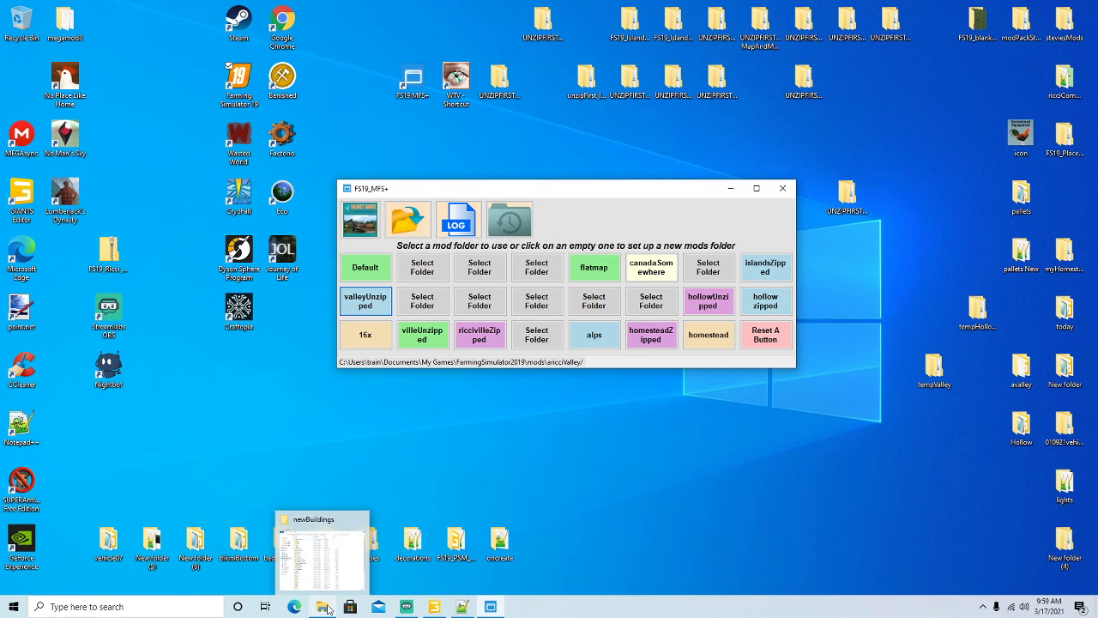
left_click(327, 608)
left_click_drag(560, 55, 403, 34)
left_click(304, 57)
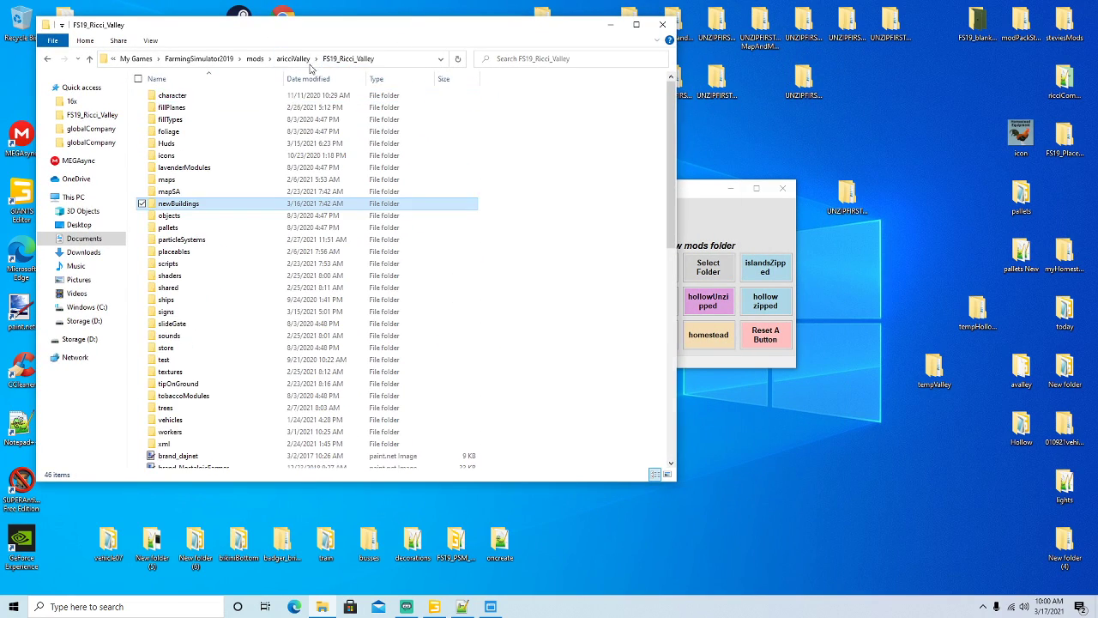
double_click(175, 252)
double_click(190, 122)
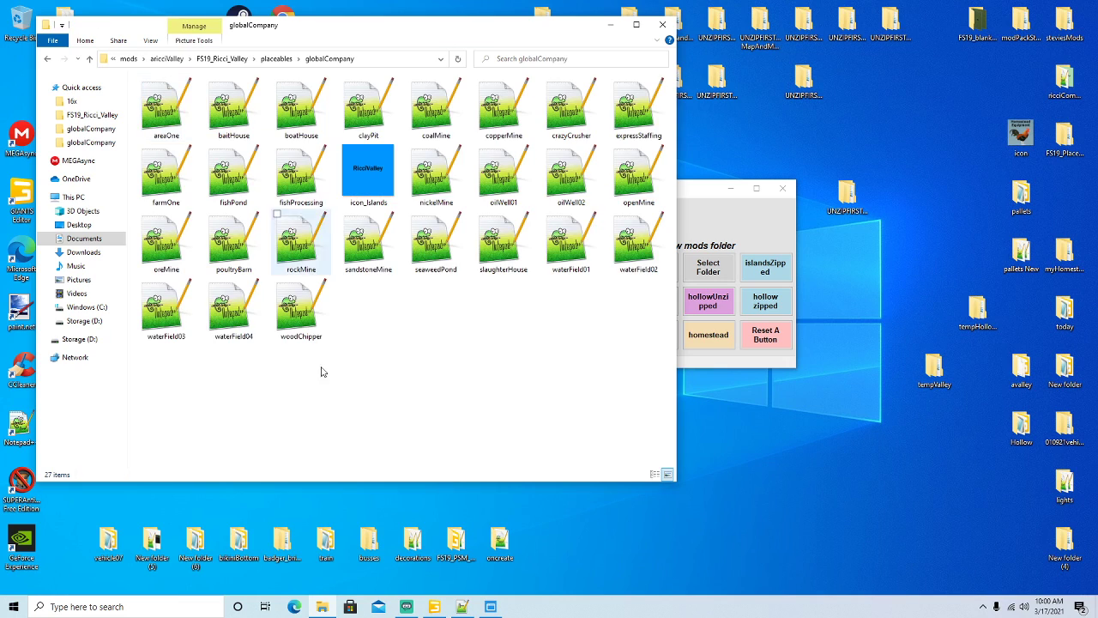
Open a second File Explorer window beside the first and navigate to FarmingSimulator2019/mods/aimport/FS19_Ricciville.
right_click(330, 607)
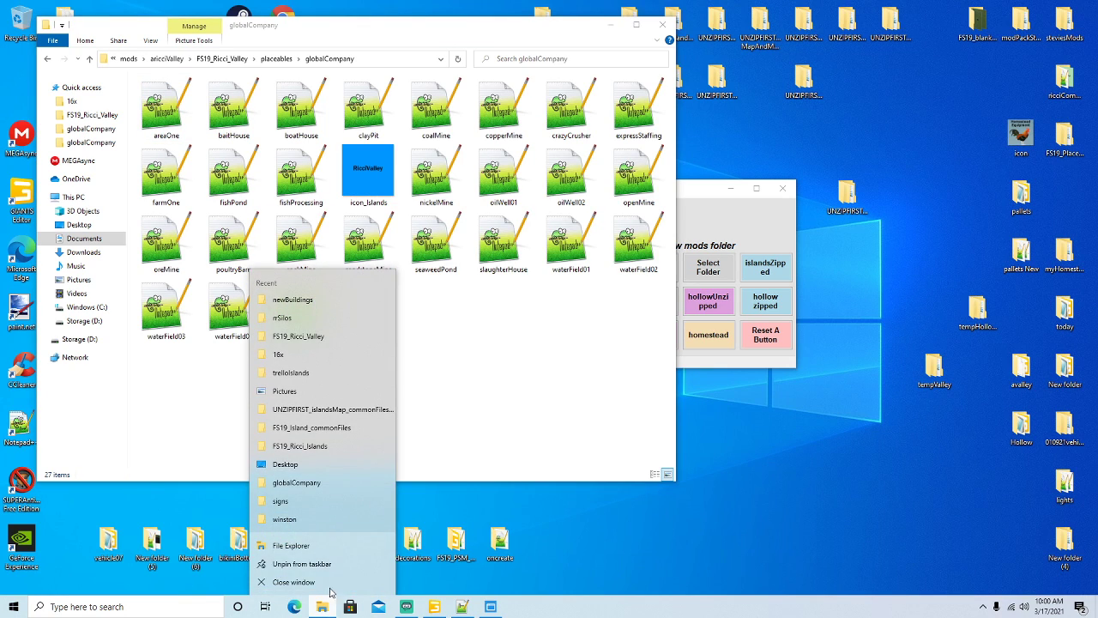
left_click(343, 544)
left_click_drag(424, 29, 707, 35)
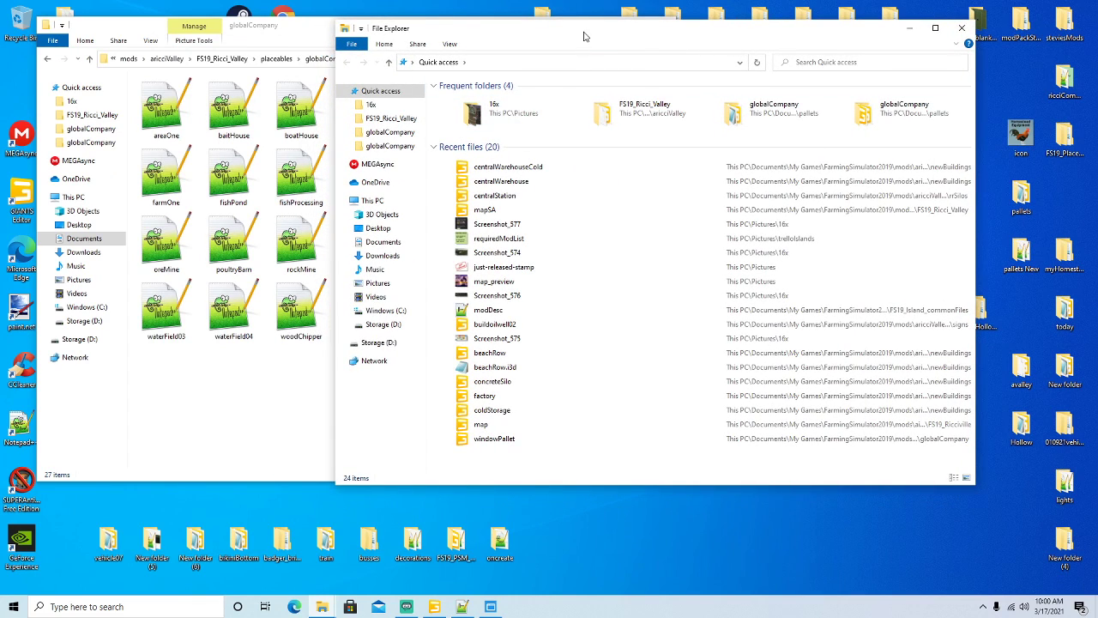
left_click_drag(584, 34, 621, 38)
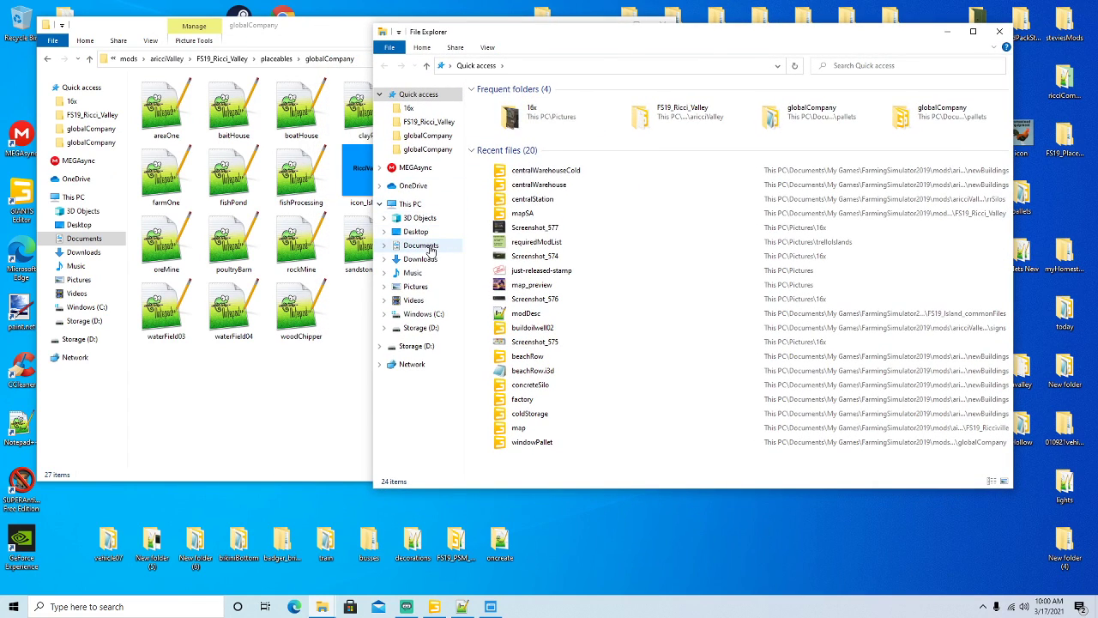
left_click(420, 246)
double_click(520, 176)
double_click(532, 104)
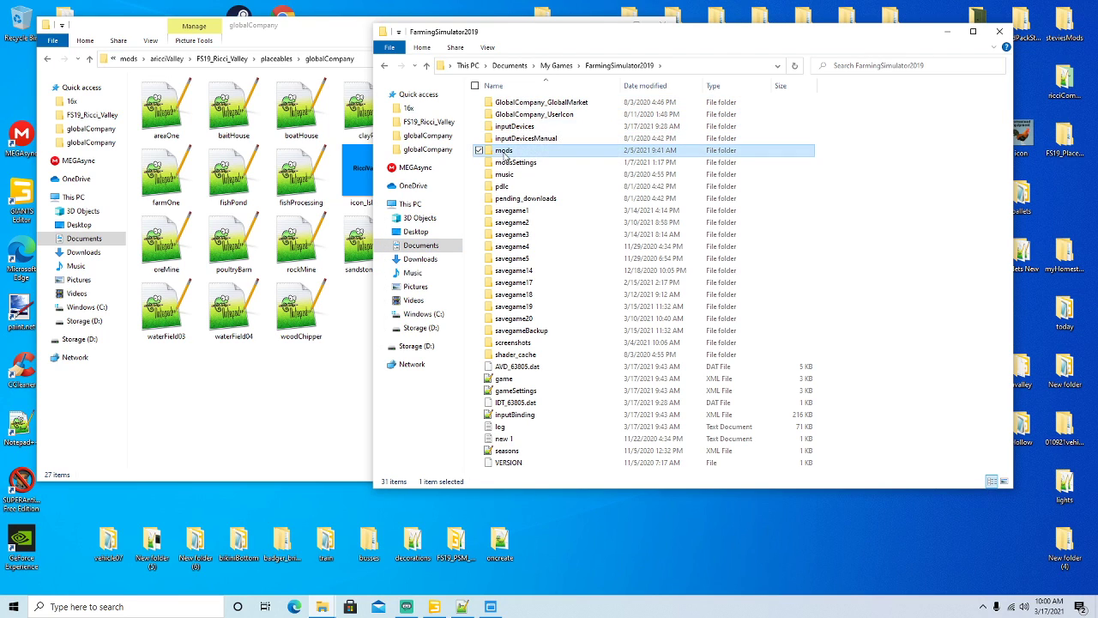
double_click(505, 150)
double_click(507, 126)
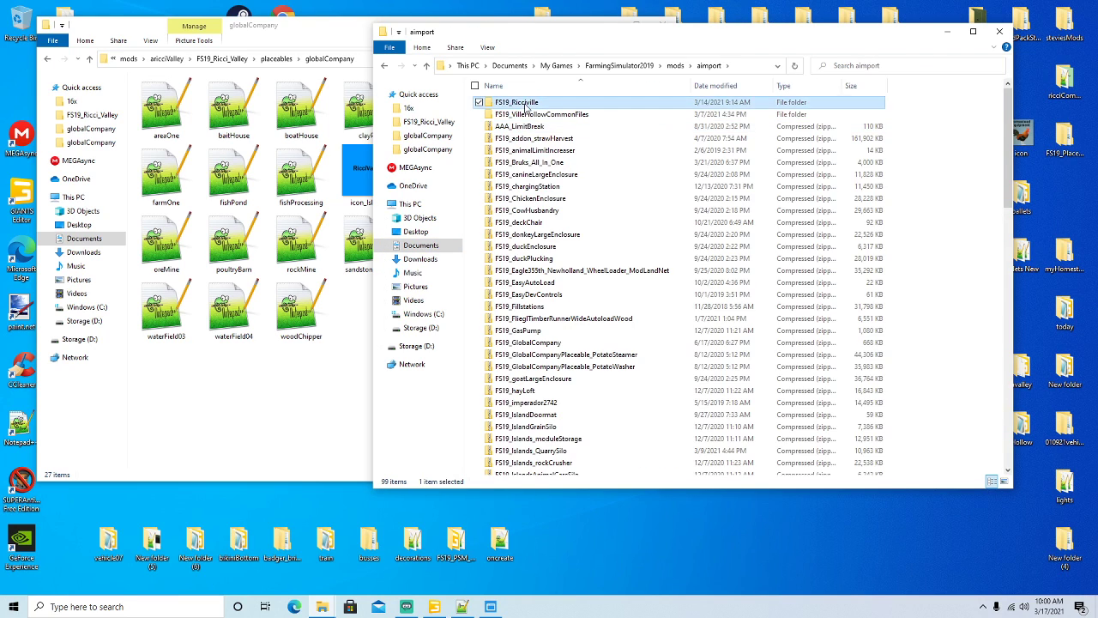
double_click(507, 102)
Open the l10n_en.xml file from FS19_Ricciville in Notepad++ and maximize its window.
left_click(524, 272)
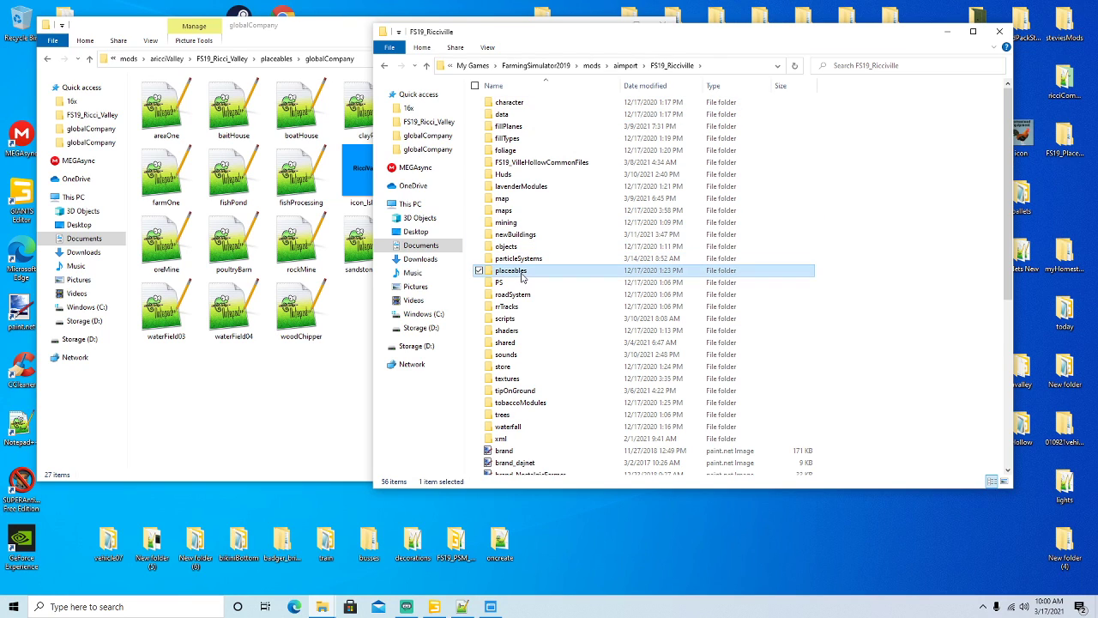
scroll(536, 305, "down", 5)
scroll(536, 305, "down", 3)
right_click(512, 313)
left_click(569, 384)
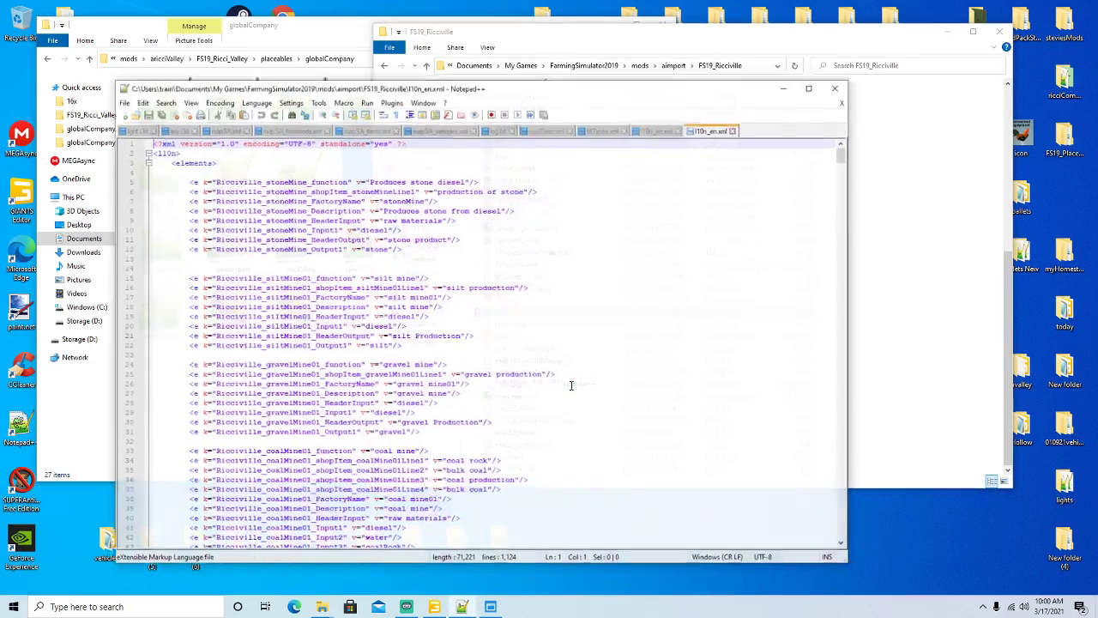
left_click(812, 81)
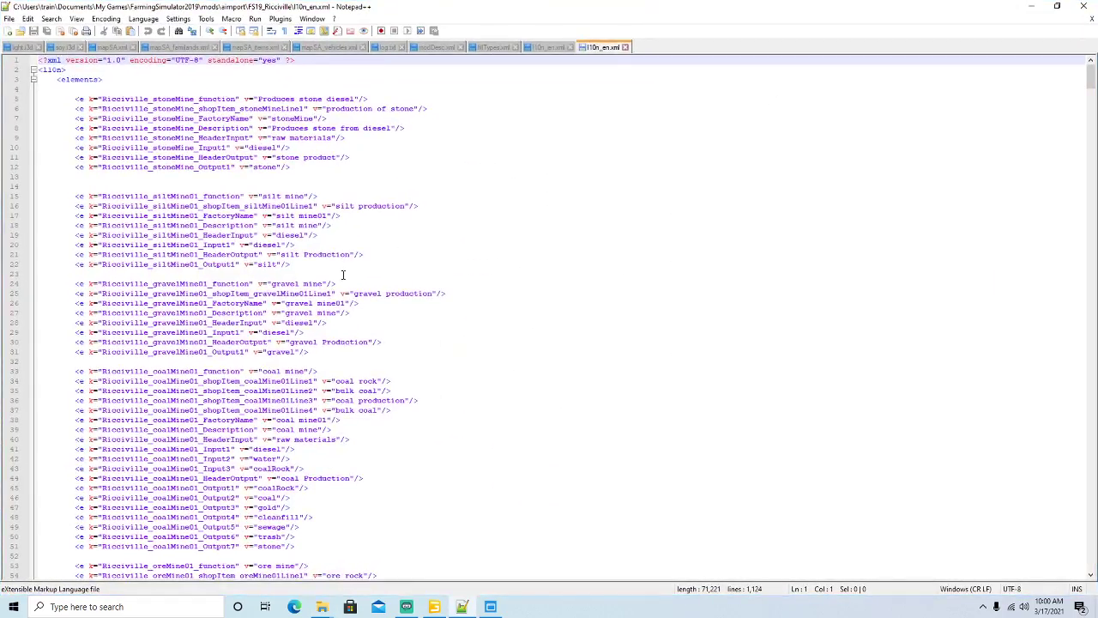
Copy all centralWarehouse and centralWarehouseCold entries from Ricciville's l10n_en.xml, starting at Ricciville_centralWarehouse_function.
scroll(348, 275, "down", 20)
scroll(348, 271, "down", 20)
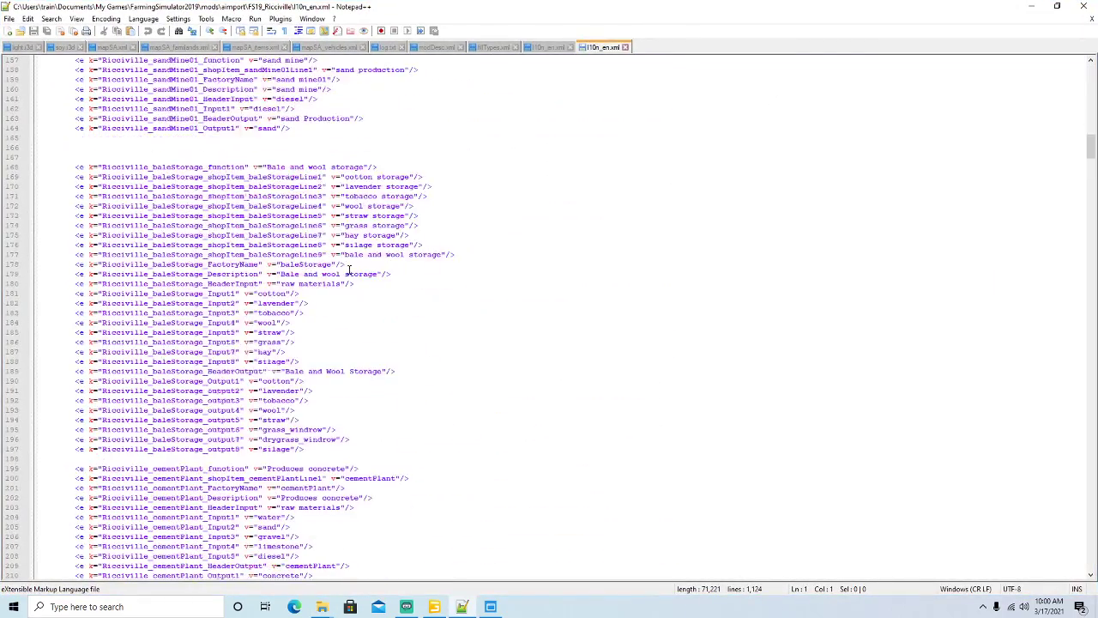
scroll(348, 269, "down", 20)
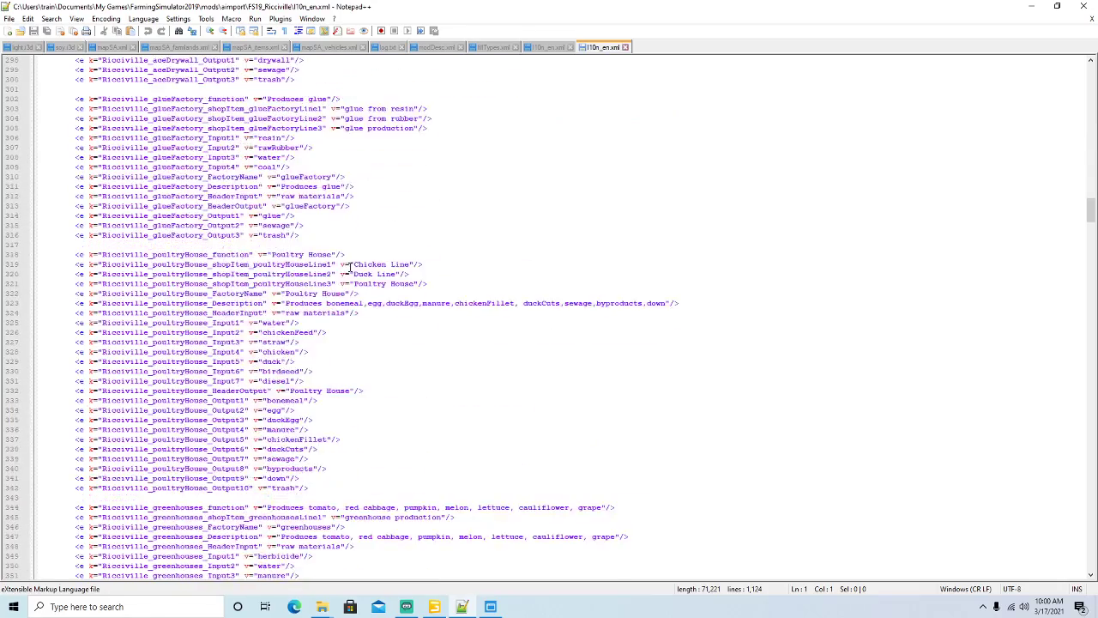
scroll(350, 267, "down", 20)
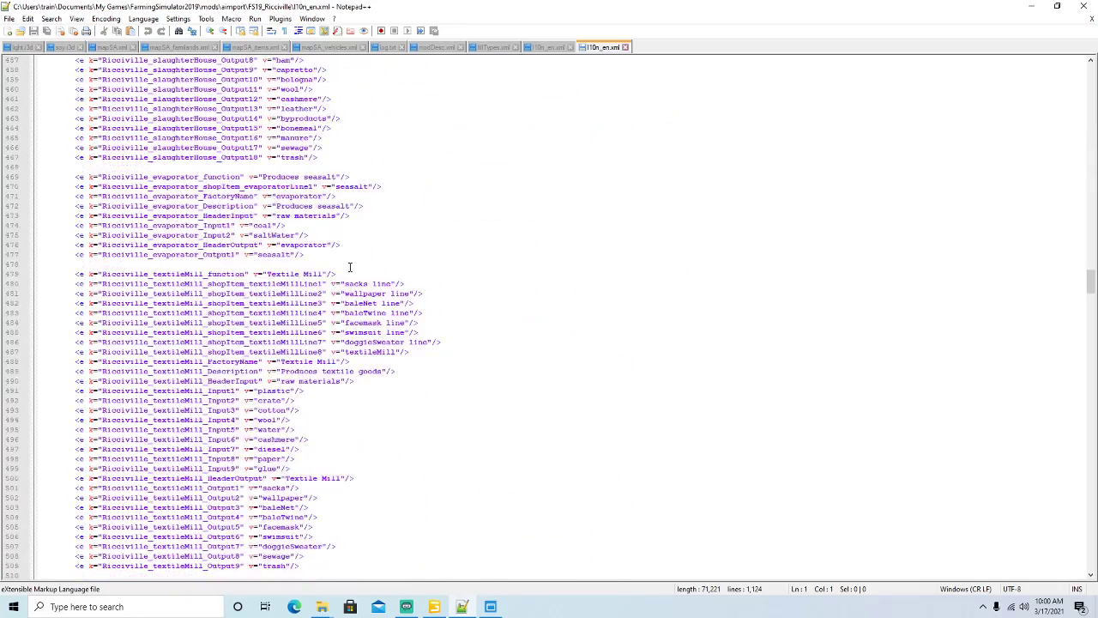
scroll(349, 267, "down", 20)
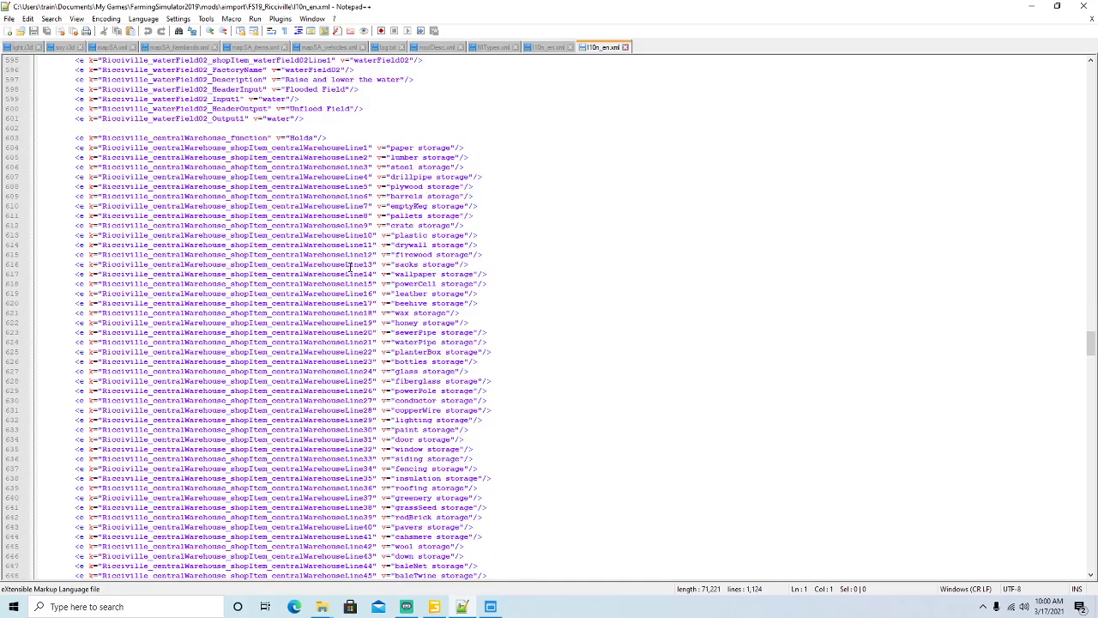
scroll(350, 267, "down", 20)
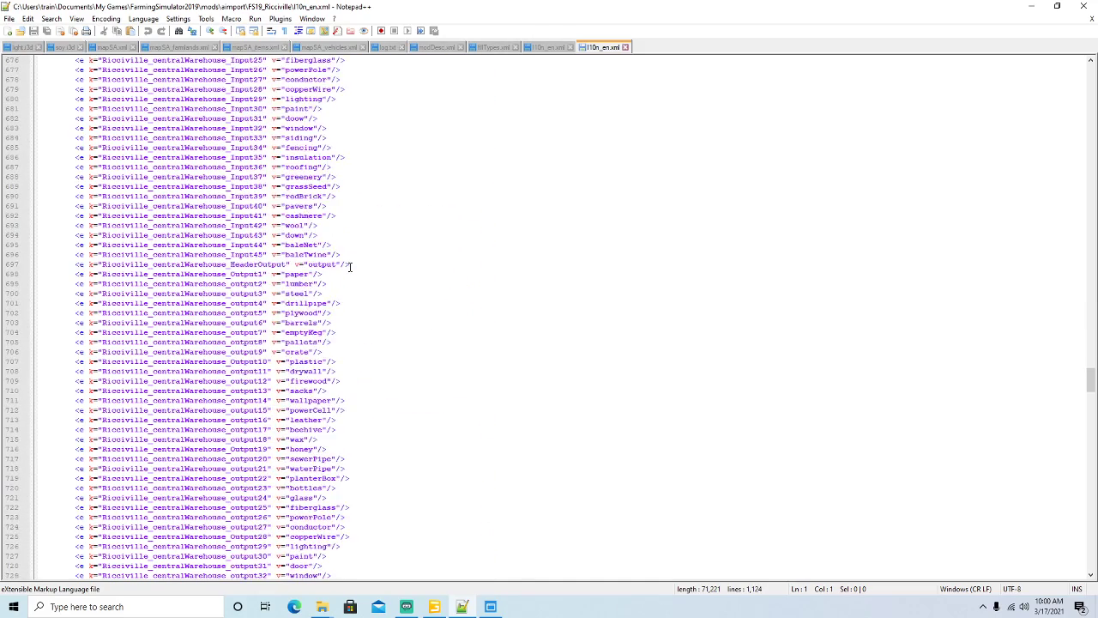
scroll(349, 267, "down", 20)
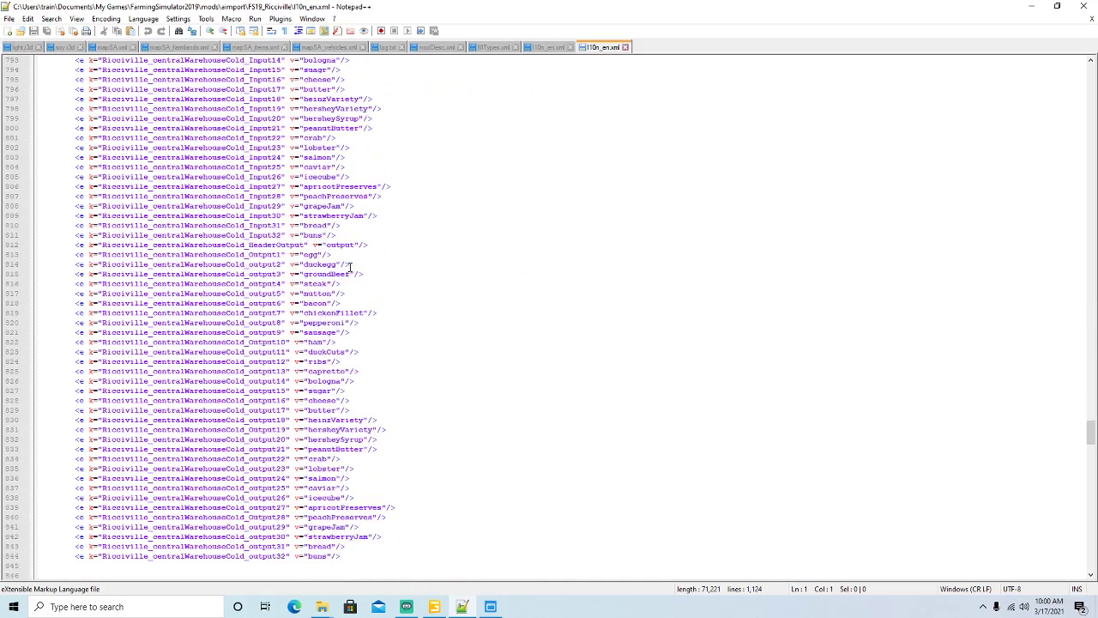
left_click_drag(342, 469, 36, 284)
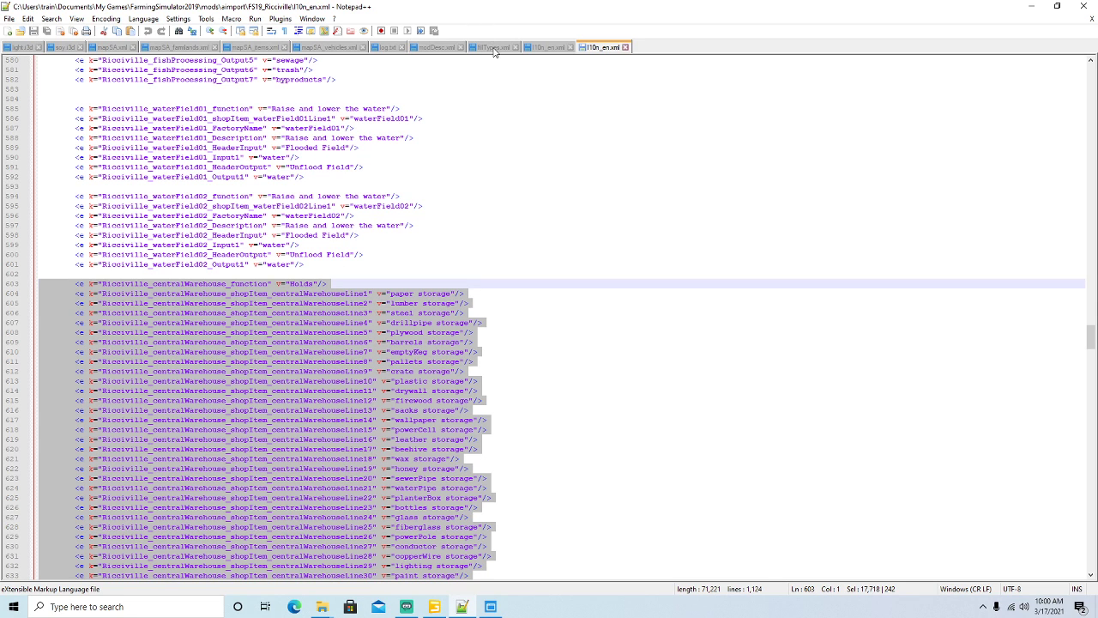
Paste the copied warehouse entries into Ricci Valley's l10n_en.xml, after the areaOne block and before the closing elements tag.
left_click(549, 47)
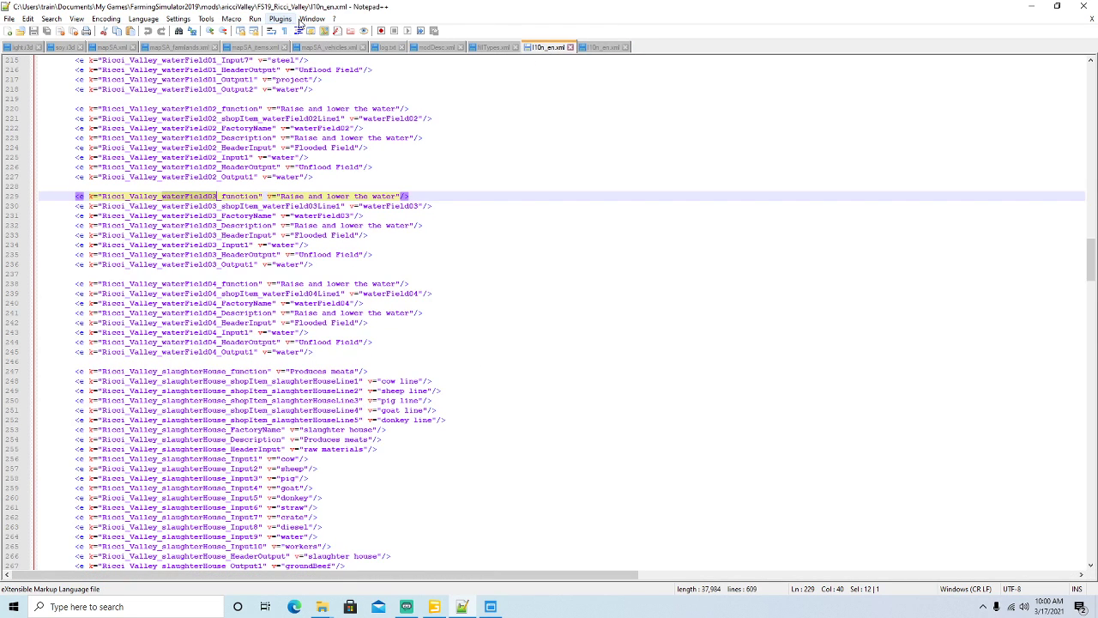
scroll(345, 274, "down", 20)
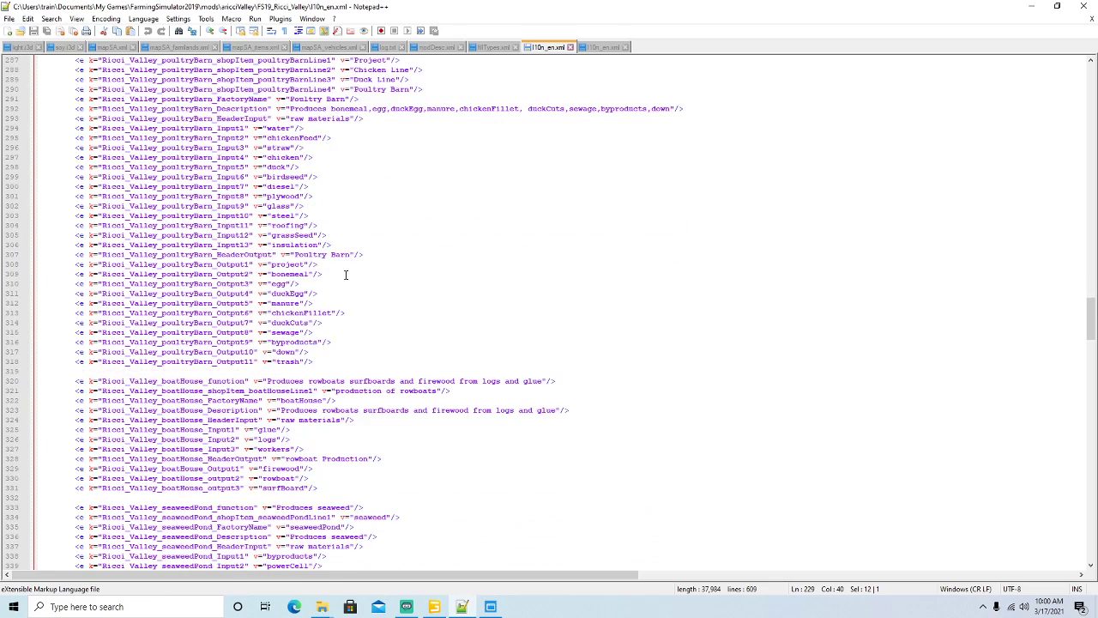
scroll(346, 274, "down", 20)
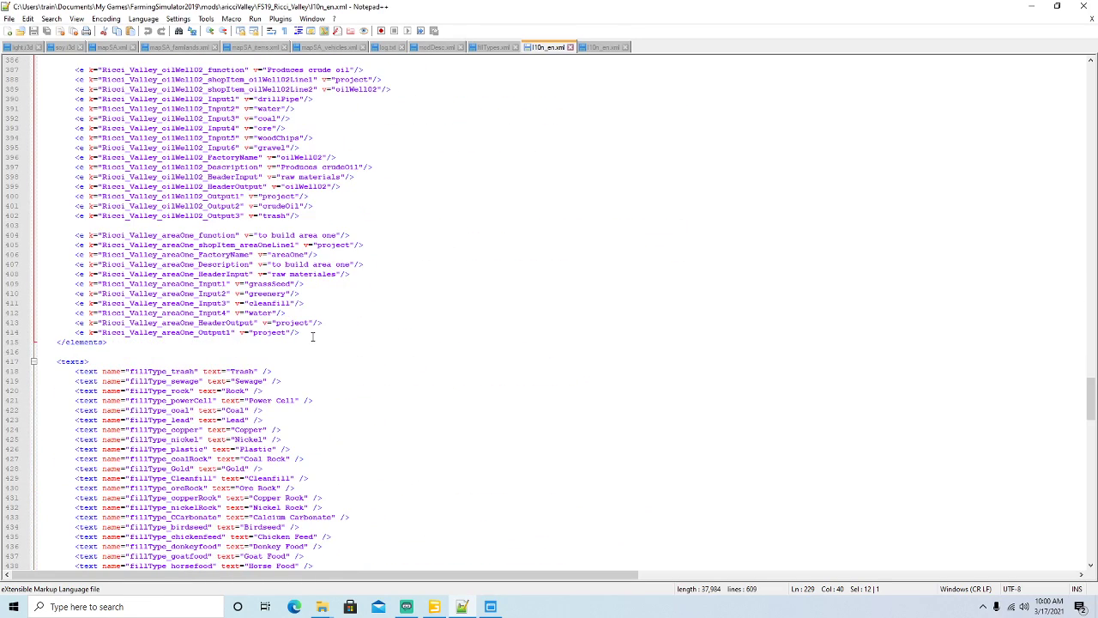
left_click(312, 337)
key("Return")
key("Return")
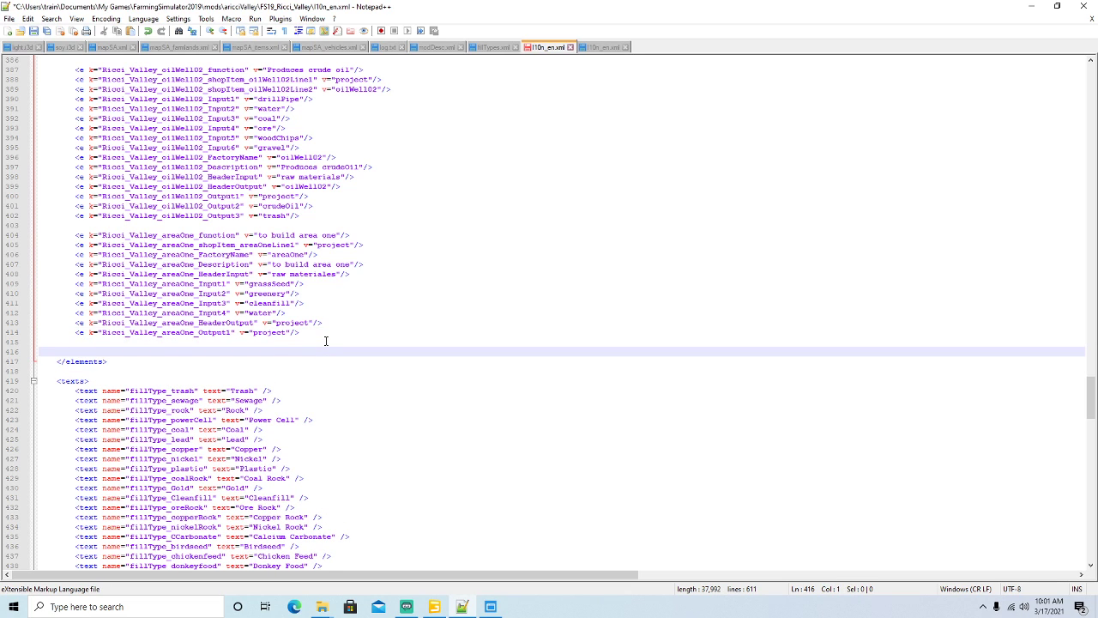
key("ctrl+v")
Replace Ricciville with Ricci_Valley one occurrence at a time in the pasted centralWarehouse entries, from the function entry through shopItem Line26.
scroll(326, 341, "up", 20)
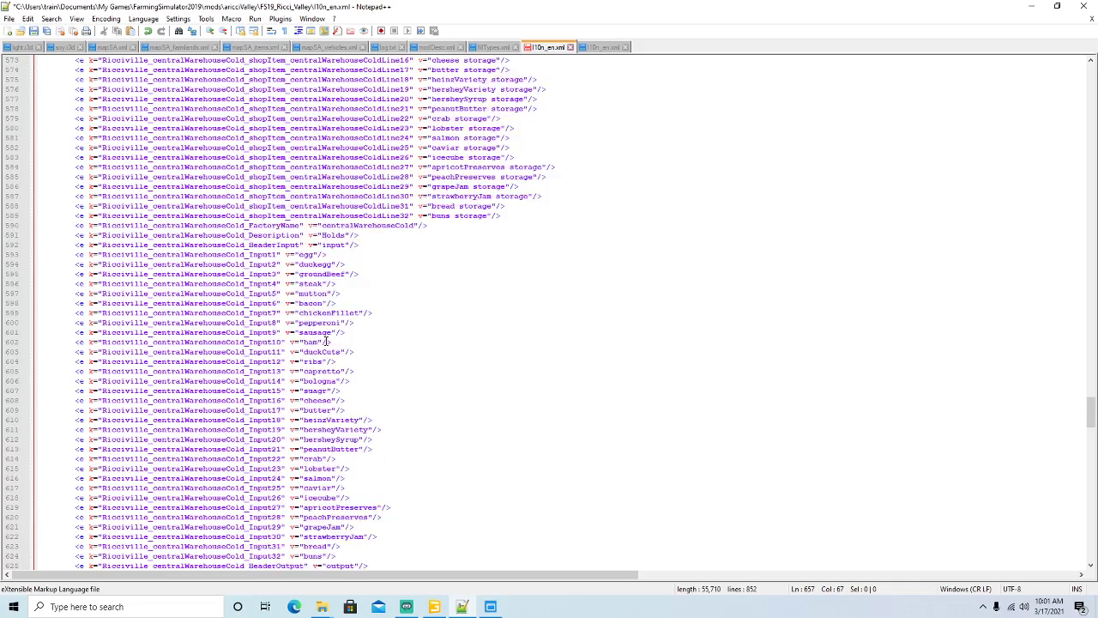
scroll(326, 342, "up", 20)
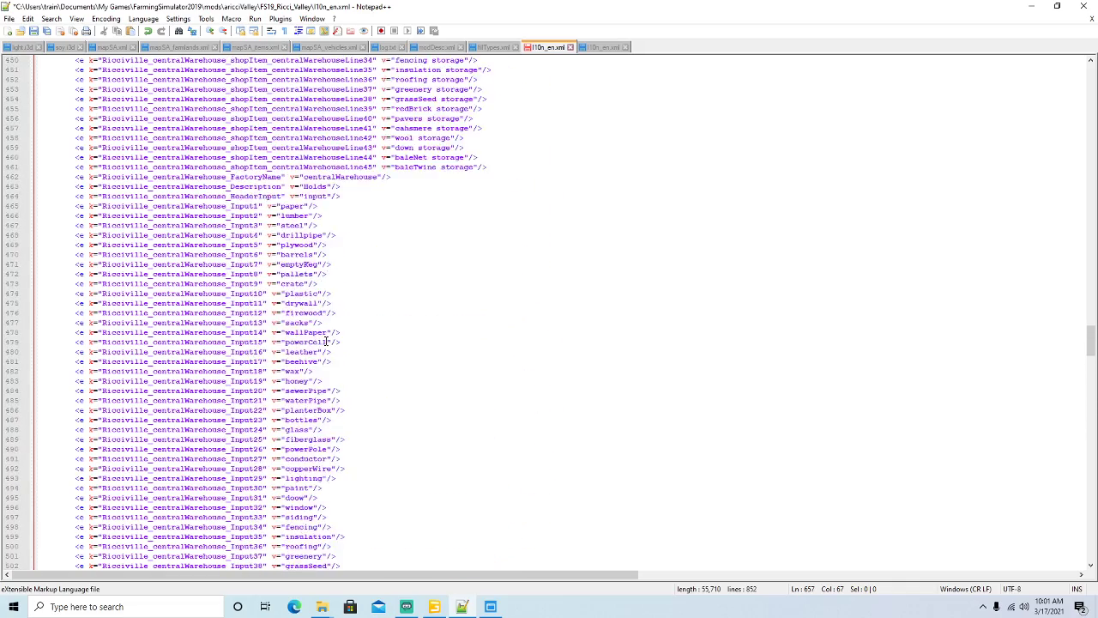
scroll(199, 216, "down", 7)
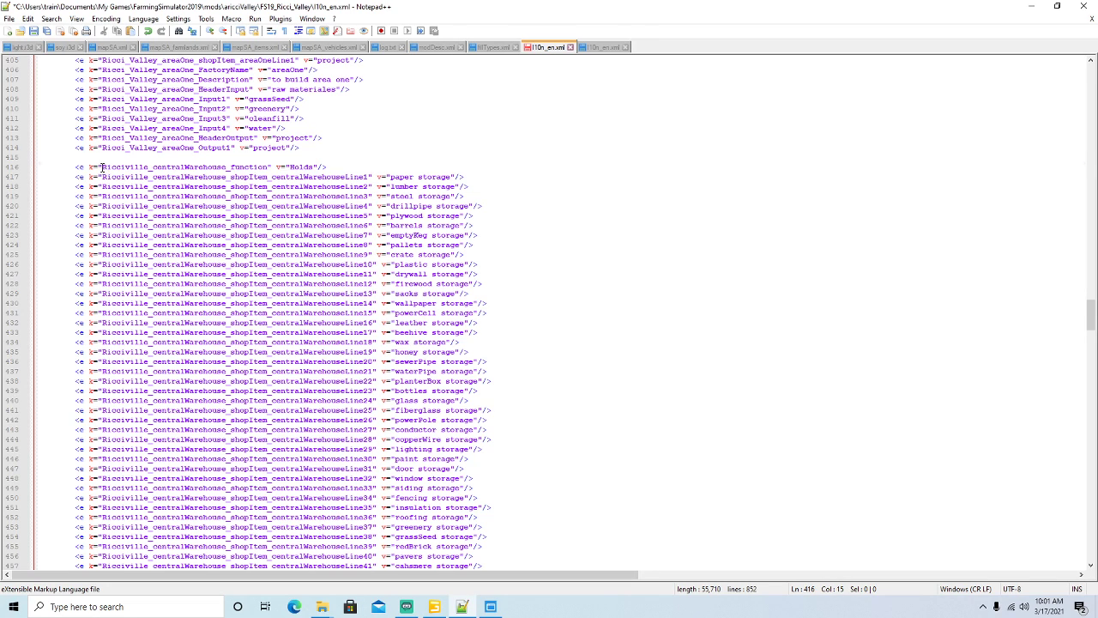
left_click_drag(102, 168, 138, 168)
left_click(52, 19)
left_click(77, 135)
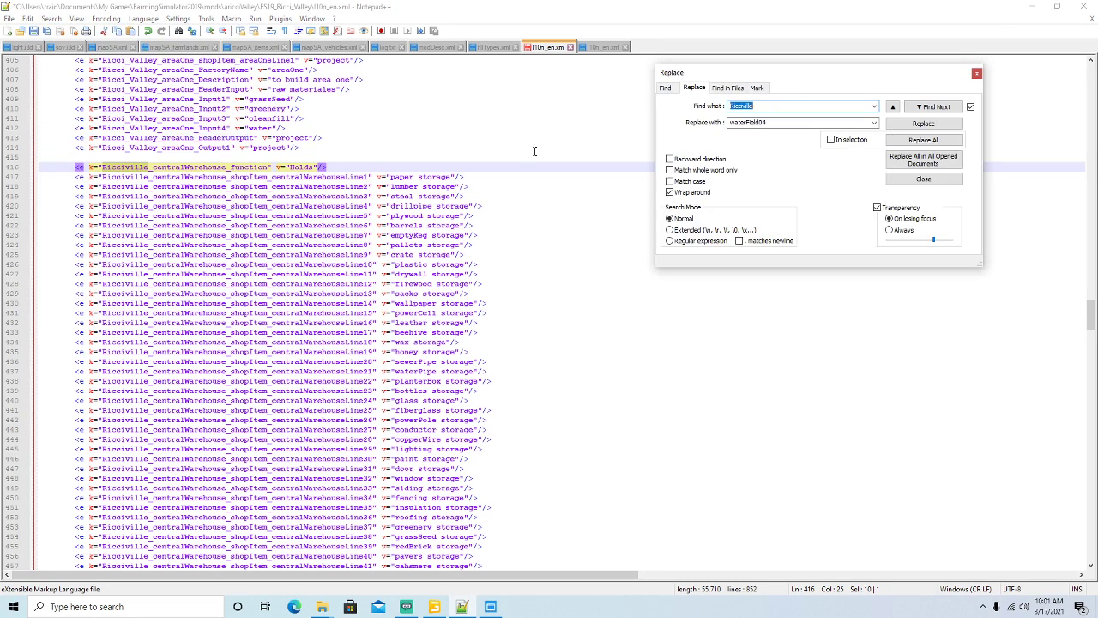
key("Tab")
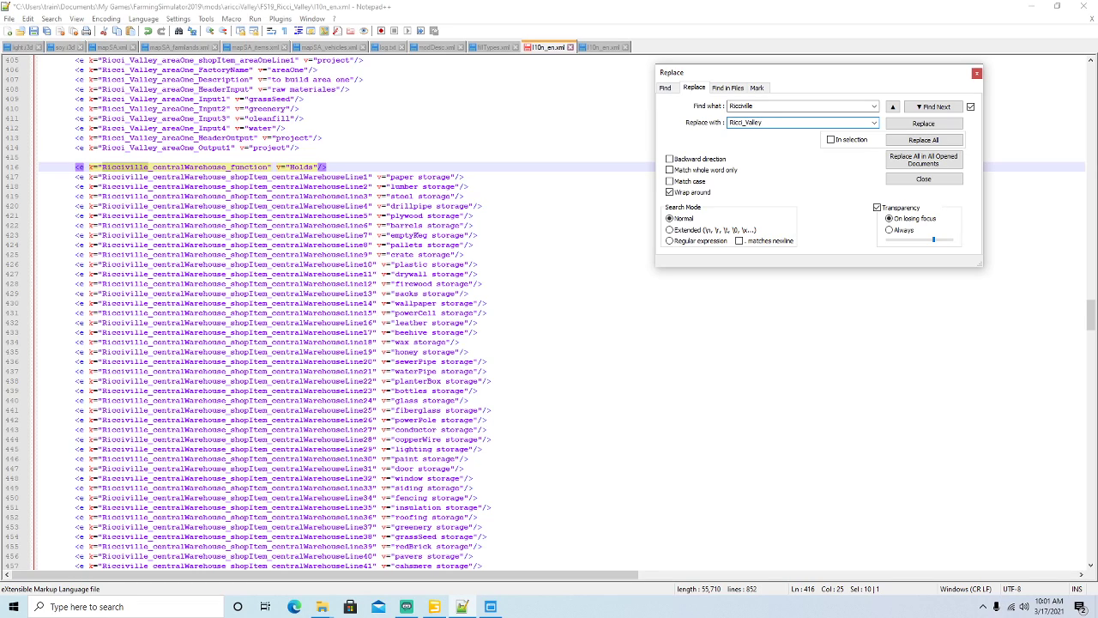
left_click(901, 125)
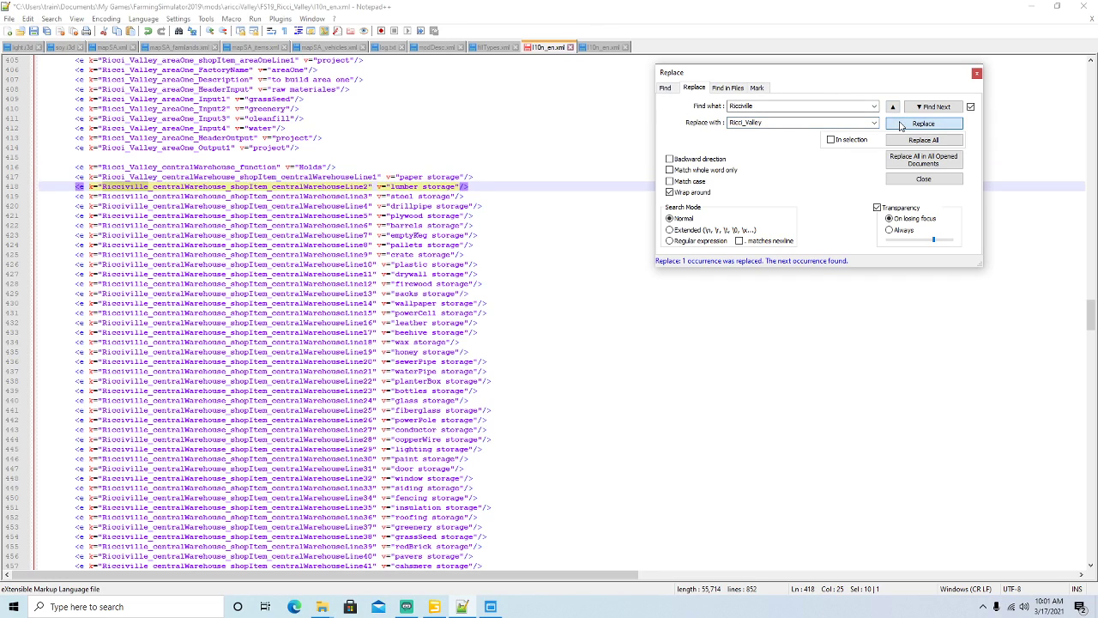
left_click(901, 126)
left_click(900, 126)
left_click(900, 125)
left_click(901, 125)
double_click(901, 125)
double_click(901, 125)
double_click(900, 125)
left_click(901, 125)
double_click(901, 126)
left_click(901, 125)
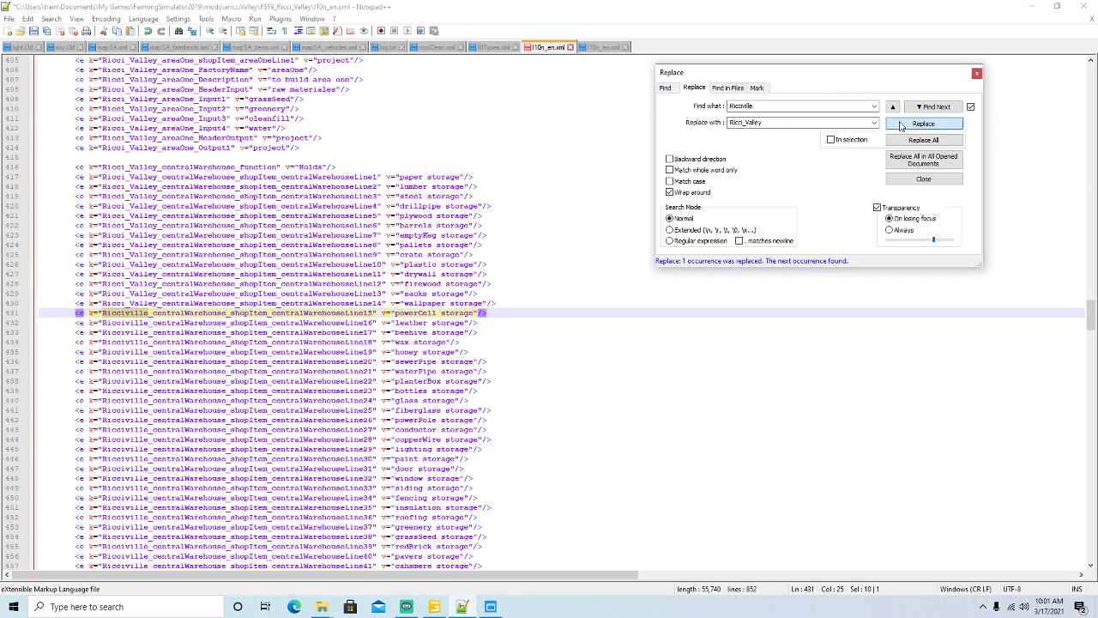
double_click(900, 125)
left_click(901, 126)
double_click(901, 125)
left_click(901, 125)
double_click(901, 126)
left_click(900, 125)
double_click(901, 125)
left_click(901, 125)
Replace Ricciville with Ricci_Valley in the centralWarehouse entries from shopItem Line27 through Input9, one occurrence at a time.
scroll(599, 206, "down", 10)
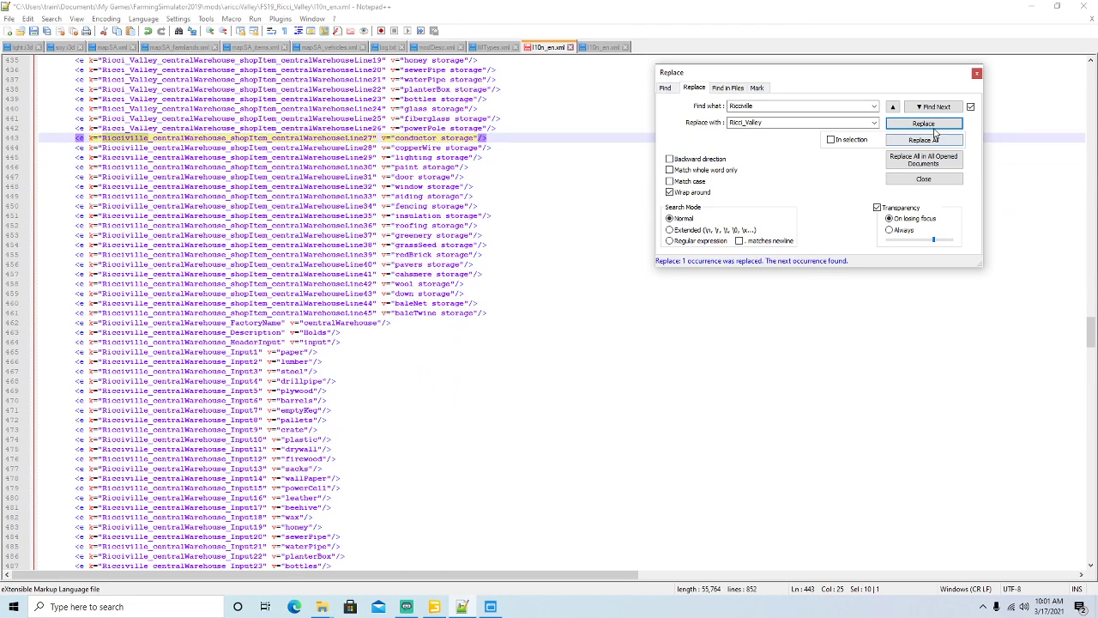
double_click(923, 125)
left_click(923, 125)
double_click(922, 125)
left_click(922, 124)
double_click(920, 126)
left_click(920, 125)
double_click(919, 125)
left_click(920, 126)
double_click(920, 125)
left_click(920, 126)
double_click(920, 126)
left_click(920, 125)
double_click(920, 125)
left_click(920, 125)
double_click(918, 126)
left_click(918, 126)
double_click(918, 127)
left_click(918, 126)
double_click(918, 126)
double_click(918, 126)
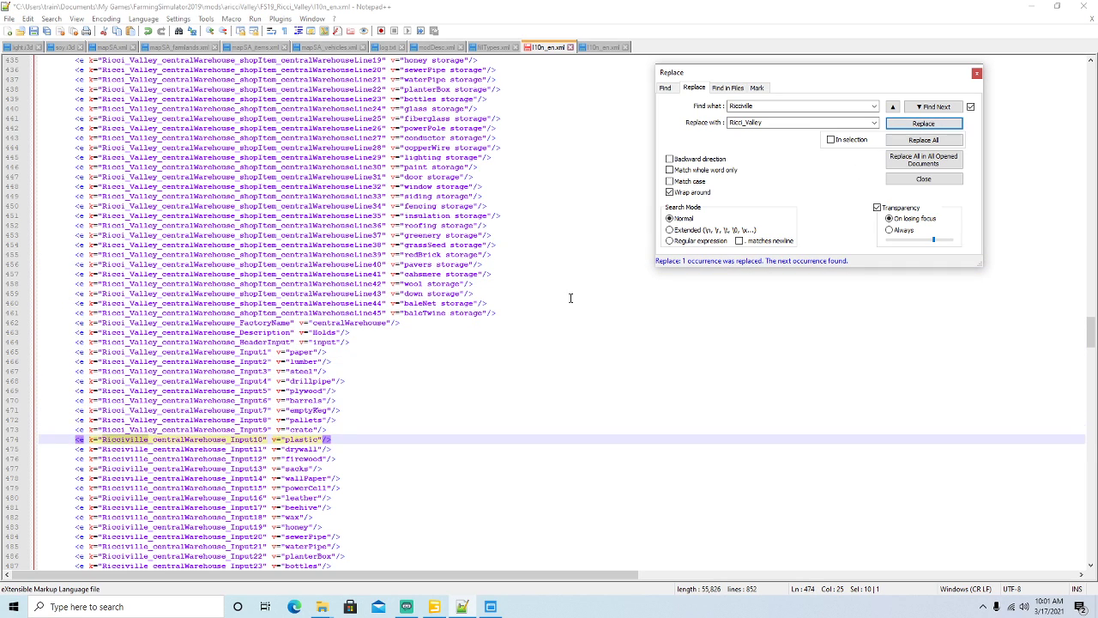
Replace Ricciville with Ricci_Valley in the centralWarehouse input entries from Input10 through Input41, one occurrence at a time.
scroll(568, 284, "down", 12)
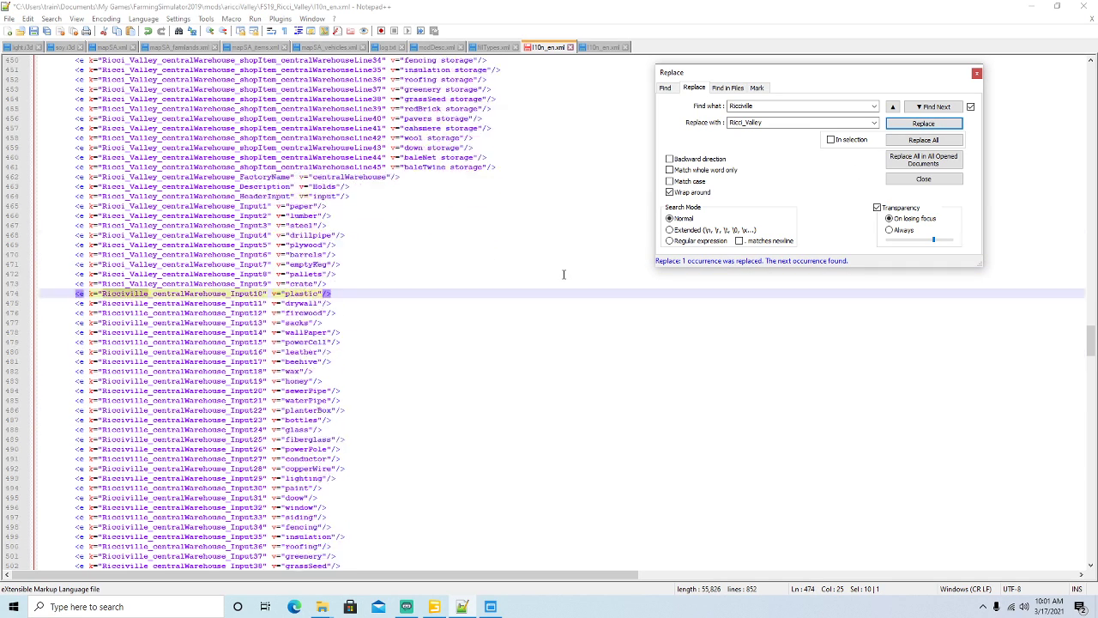
double_click(911, 127)
left_click(911, 126)
double_click(911, 126)
left_click(911, 126)
double_click(911, 126)
double_click(911, 126)
left_click(911, 126)
double_click(911, 126)
left_click(911, 126)
double_click(911, 126)
left_click(911, 126)
double_click(911, 126)
left_click(911, 126)
double_click(911, 126)
left_click(911, 127)
left_click(911, 126)
double_click(911, 126)
double_click(911, 126)
double_click(911, 127)
left_click(911, 127)
scroll(548, 310, "down", 2)
scroll(547, 309, "down", 8)
double_click(914, 126)
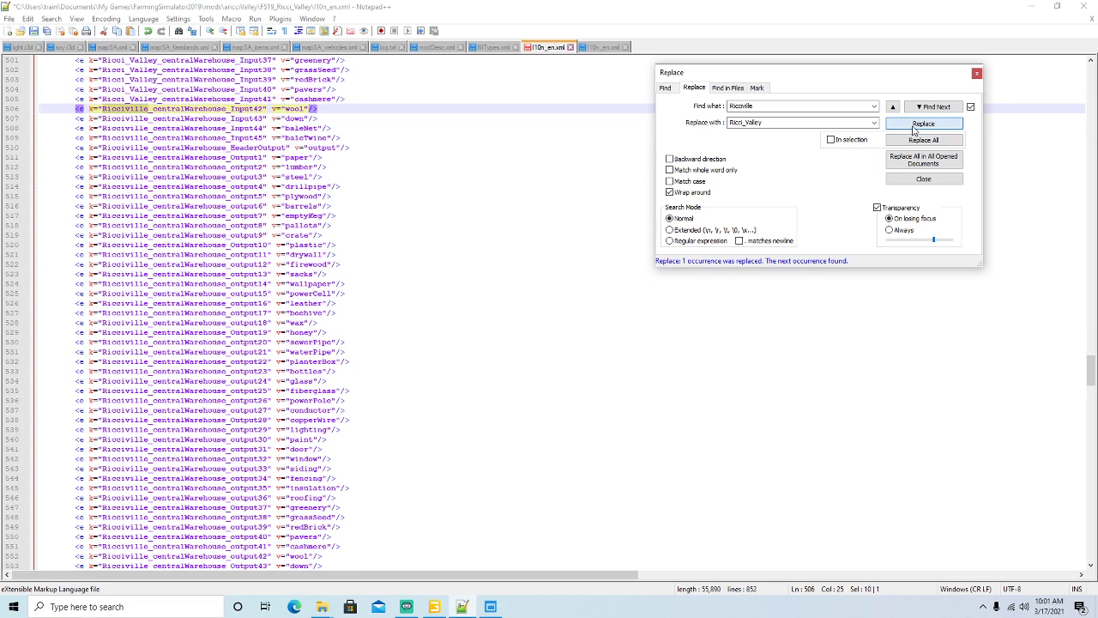
Replace Ricciville with Ricci_Valley in the centralWarehouse entries from Input42 through output34, one occurrence at a time.
double_click(914, 127)
double_click(914, 126)
double_click(915, 126)
left_click(914, 126)
double_click(915, 126)
left_click(914, 126)
double_click(914, 126)
left_click(915, 126)
double_click(915, 126)
left_click(914, 126)
double_click(914, 126)
left_click(914, 127)
double_click(914, 126)
double_click(915, 126)
left_click(915, 126)
double_click(914, 126)
left_click(914, 127)
double_click(915, 126)
left_click(914, 126)
double_click(915, 127)
left_click(915, 126)
double_click(915, 126)
double_click(914, 126)
left_click(914, 126)
Replace Ricciville with Ricci_Valley from centralWarehouse output35 through the centralWarehouseCold shopItem Line27 entry, one occurrence at a time.
scroll(477, 218, "down", 3)
scroll(477, 218, "down", 10)
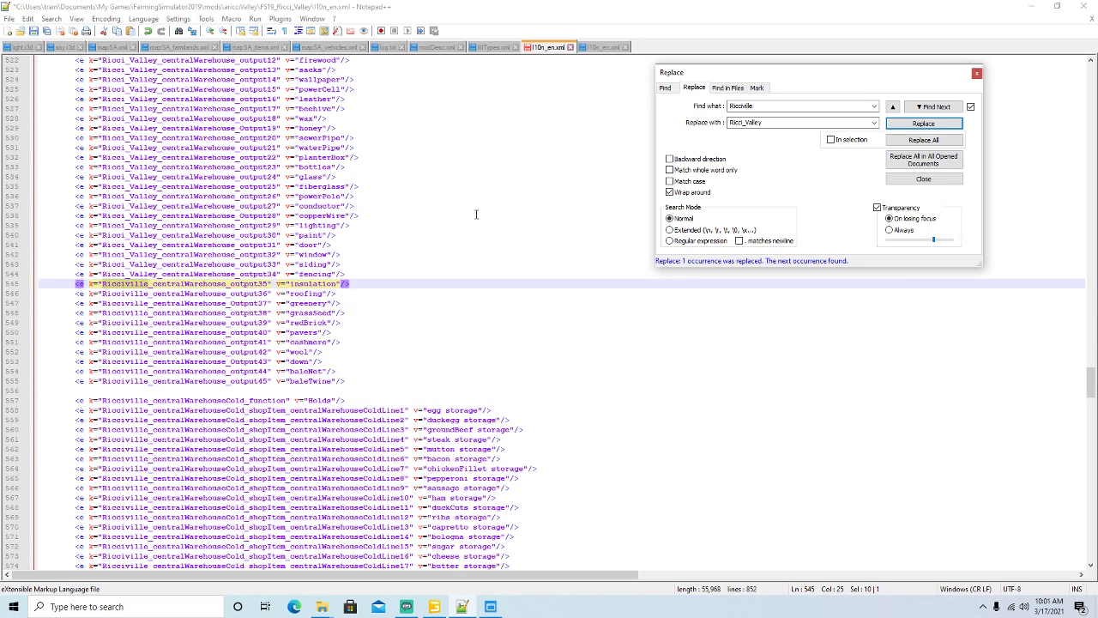
left_click(924, 124)
double_click(924, 124)
double_click(924, 124)
left_click(924, 124)
double_click(924, 124)
double_click(924, 124)
double_click(924, 125)
double_click(924, 124)
left_click(924, 124)
double_click(924, 124)
double_click(924, 124)
left_click(923, 125)
double_click(924, 124)
left_click(924, 124)
double_click(923, 125)
left_click(924, 125)
double_click(924, 124)
double_click(924, 124)
left_click(923, 124)
double_click(924, 125)
left_click(924, 124)
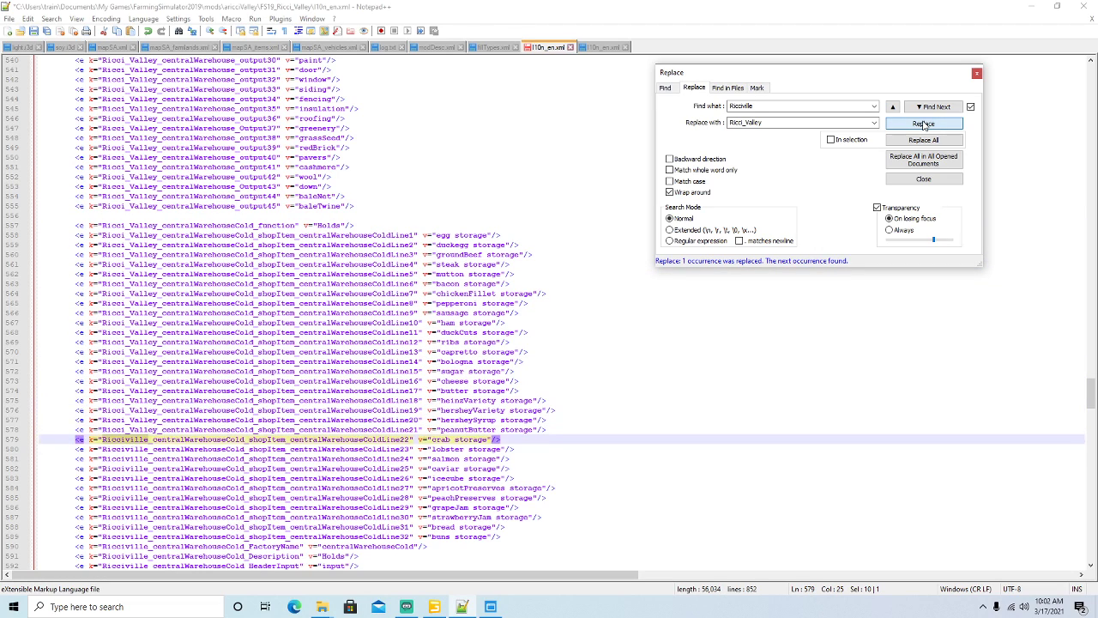
double_click(924, 124)
double_click(924, 124)
left_click(924, 125)
Replace Ricciville with Ricci_Valley in the centralWarehouseCold entries from shopItem Line28 through Input29, one occurrence at a time.
scroll(596, 230, "down", 11)
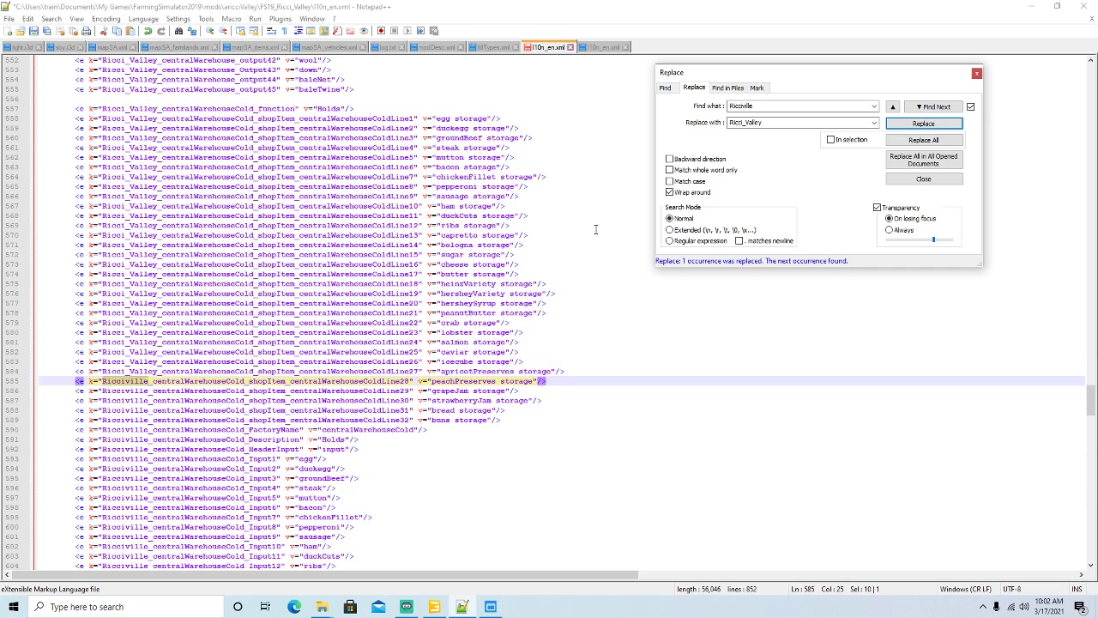
scroll(595, 227, "down", 1)
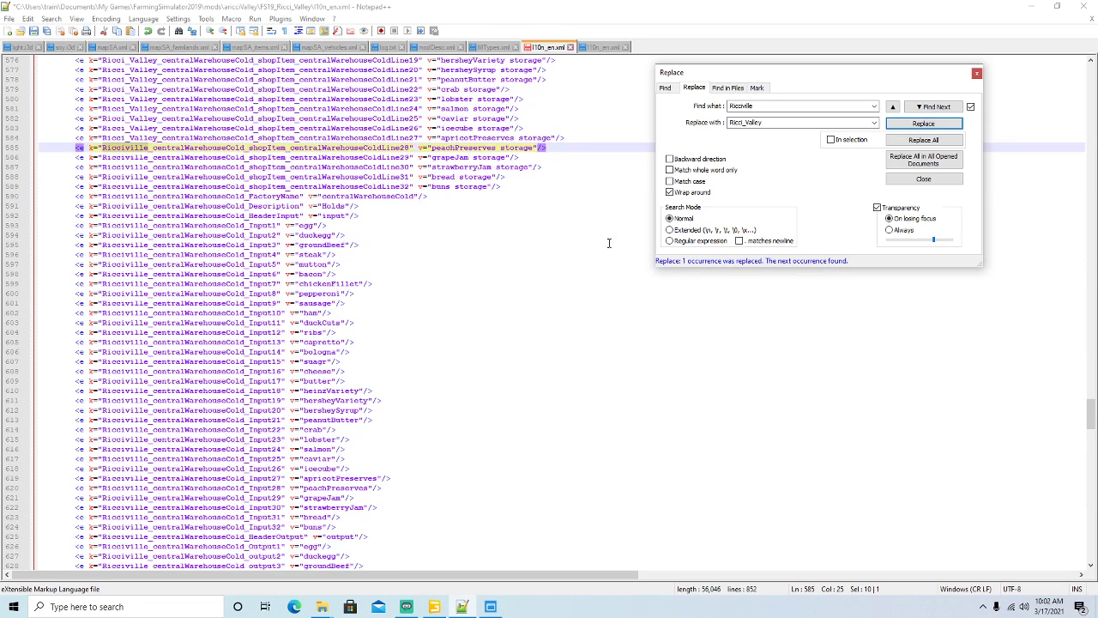
double_click(899, 125)
double_click(900, 126)
double_click(901, 126)
left_click(902, 127)
double_click(903, 127)
left_click(903, 127)
double_click(902, 127)
left_click(903, 127)
double_click(903, 127)
left_click(903, 127)
double_click(903, 127)
double_click(903, 127)
left_click(903, 127)
double_click(902, 127)
left_click(902, 127)
double_click(903, 127)
left_click(902, 127)
double_click(902, 127)
left_click(902, 127)
double_click(902, 127)
left_click(902, 127)
double_click(902, 127)
double_click(903, 127)
scroll(492, 264, "down", 12)
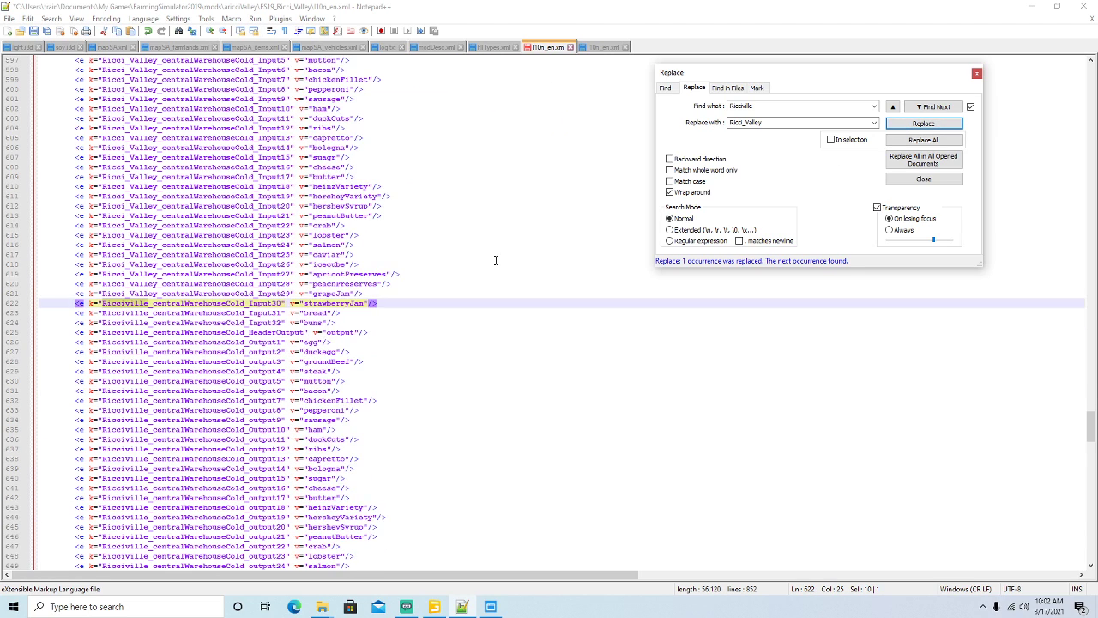
Replace Ricciville with Ricci_Valley in the centralWarehouseCold entries from Input30 through output32, one occurrence at a time, and save l10n_en.xml.
double_click(897, 126)
double_click(898, 126)
left_click(897, 126)
double_click(898, 127)
left_click(898, 127)
double_click(897, 127)
double_click(898, 126)
double_click(898, 126)
double_click(897, 127)
double_click(897, 126)
left_click(897, 126)
double_click(897, 126)
double_click(897, 126)
left_click(897, 126)
double_click(898, 126)
left_click(897, 126)
double_click(897, 126)
double_click(897, 126)
double_click(897, 126)
double_click(897, 126)
left_click(897, 126)
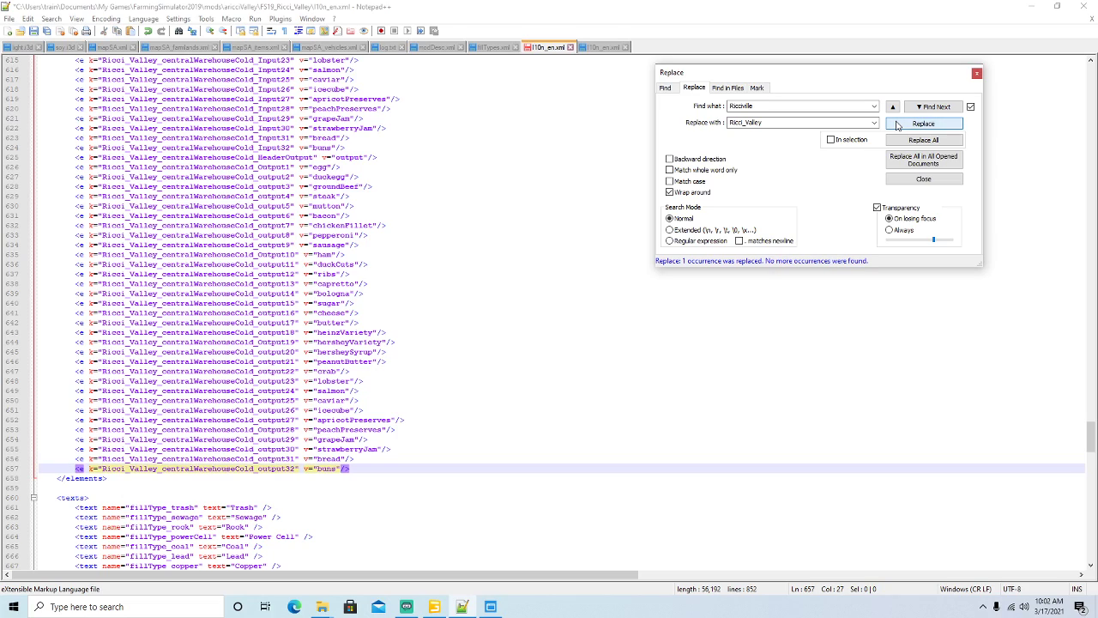
left_click(977, 75)
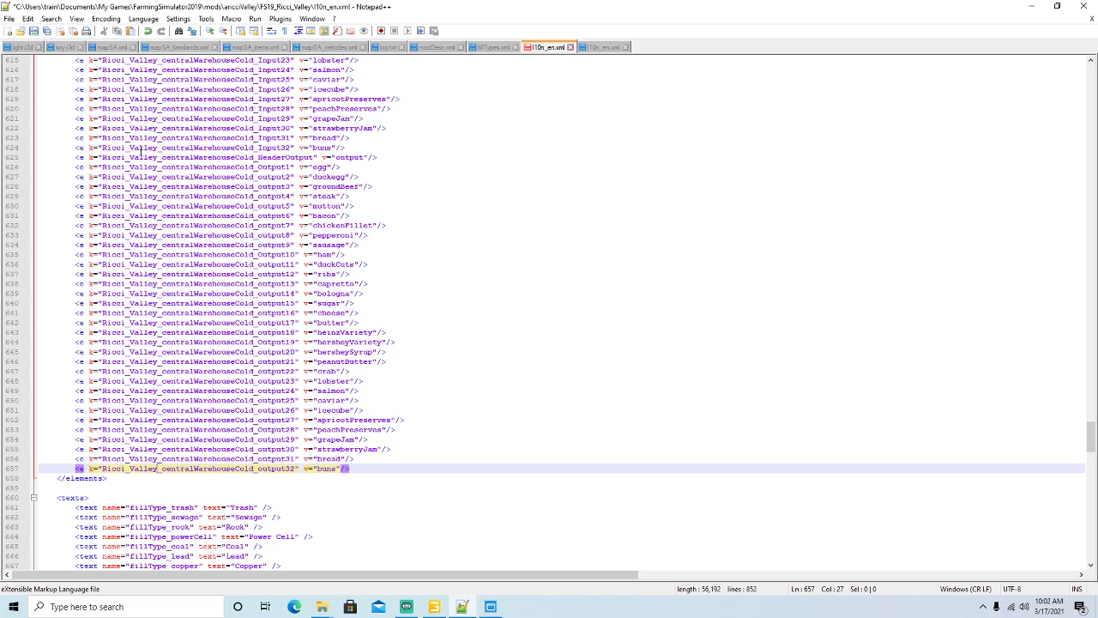
left_click(35, 32)
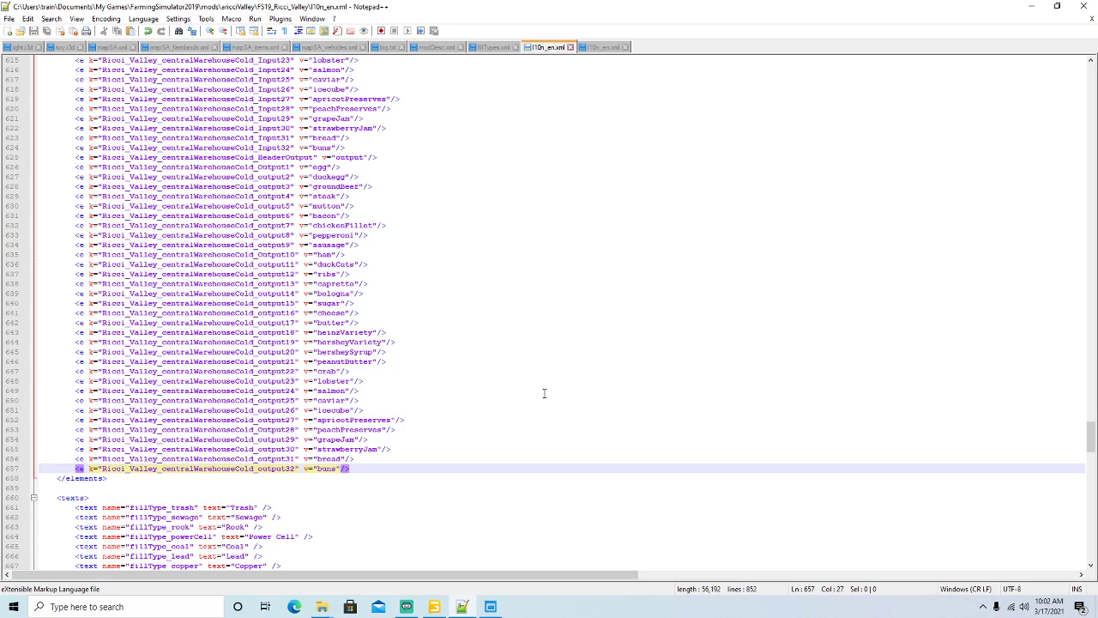
In File Explorer, copy centralWarehouse and centralWarehouseCold from FS19_Ricciville's placeables/globalCompany folder into FS19_Ricci_Valley's placeables/globalCompany folder.
left_click(1030, 12)
scroll(595, 159, "up", 8)
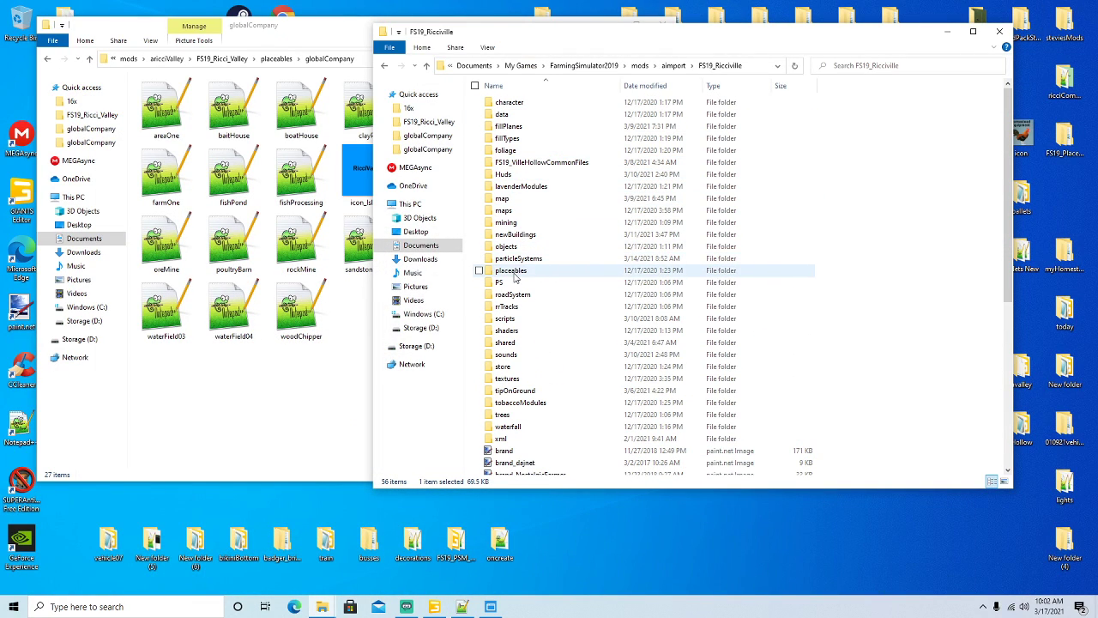
double_click(515, 273)
double_click(523, 128)
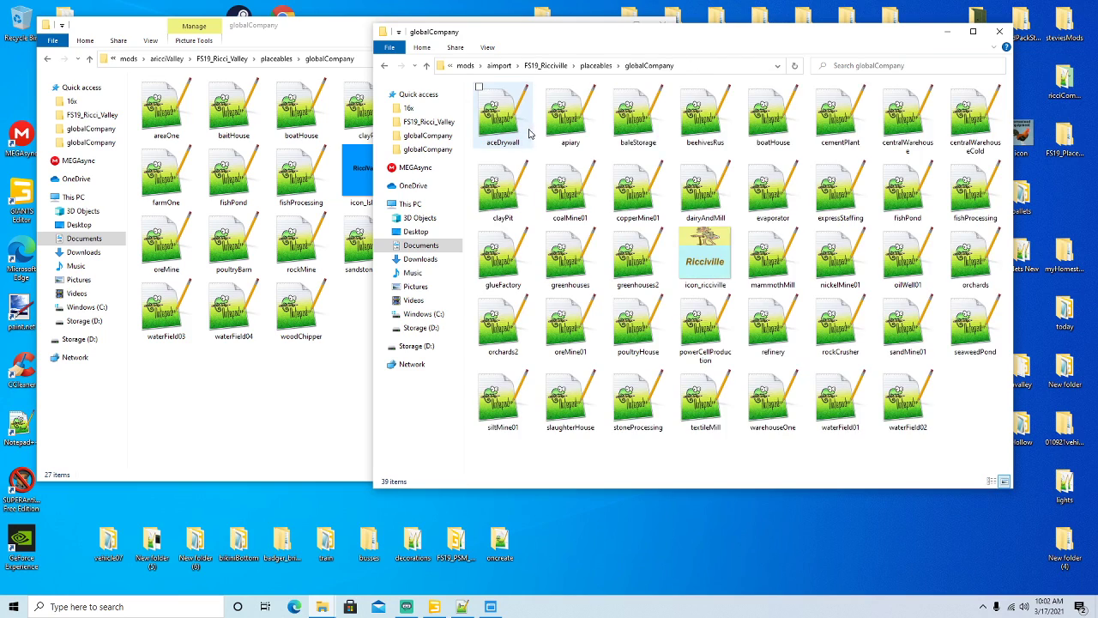
left_click(906, 128)
left_click(973, 131, "ctrl")
right_click(972, 131)
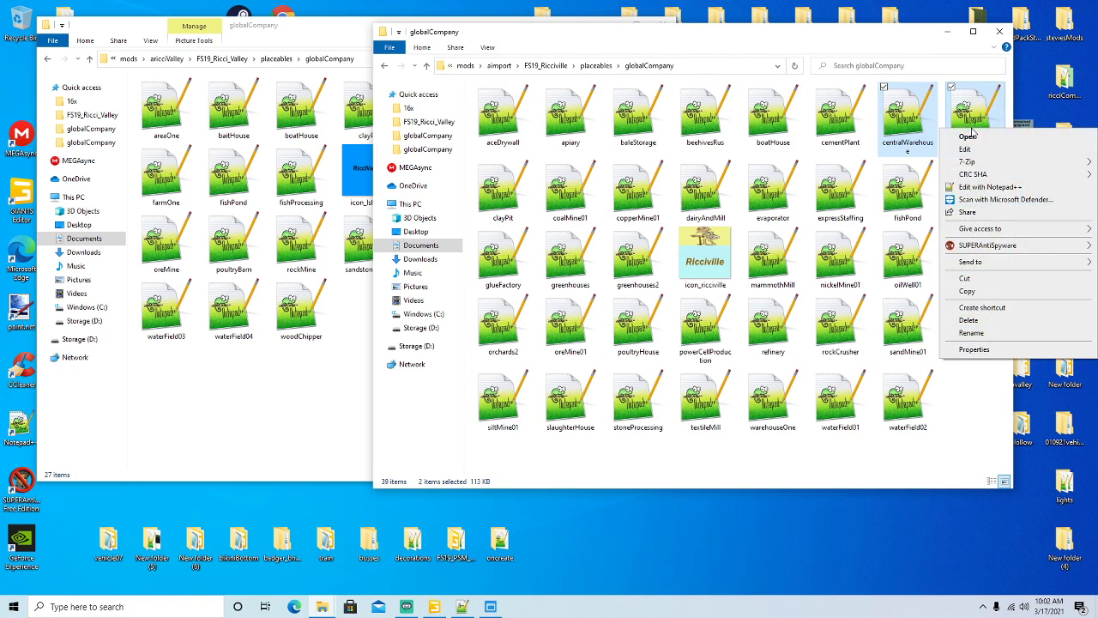
left_click(967, 292)
left_click(240, 394)
right_click(242, 394)
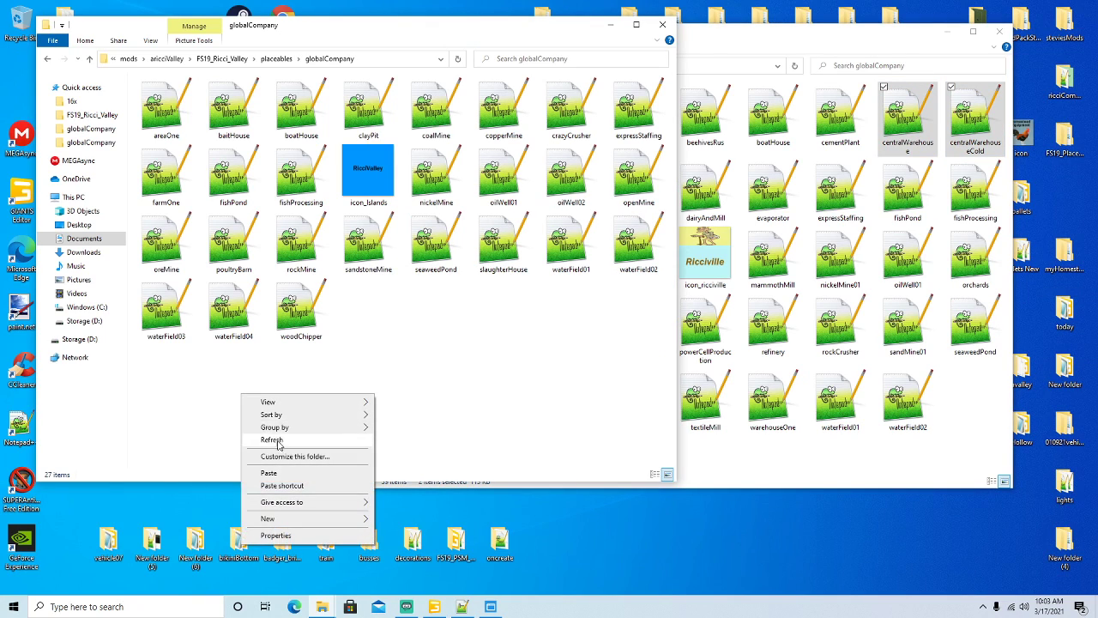
left_click(269, 472)
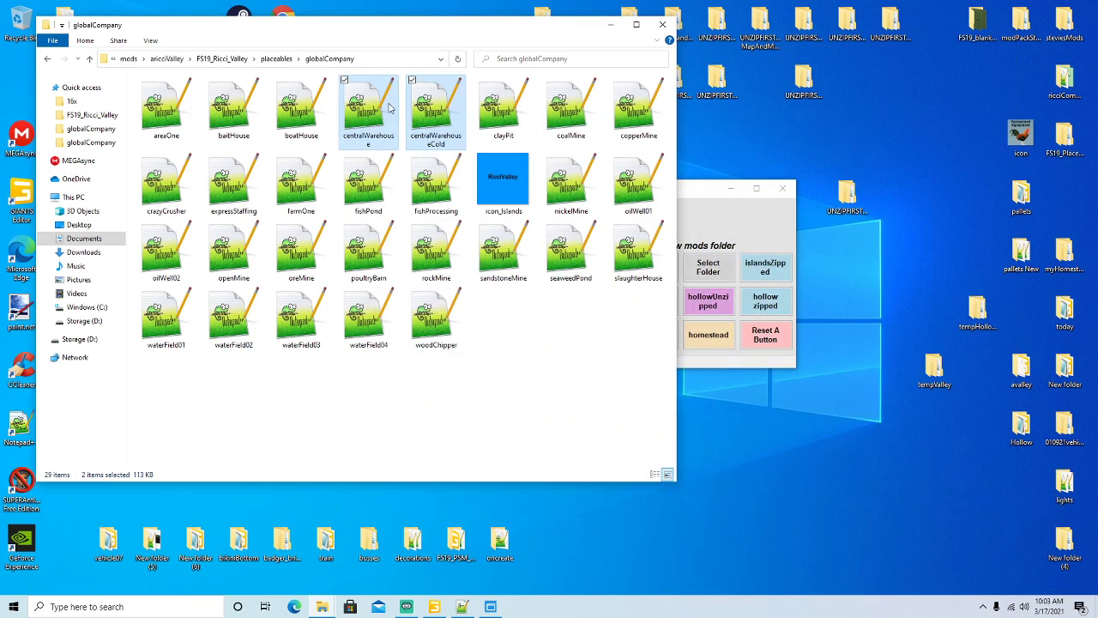
Open the copied centralWarehouse.xml in Notepad++ and change its image filename to icon_Islands.dds, checking it against the icon in the globalCompany folder.
left_click(389, 105)
right_click(389, 104)
left_click(420, 180)
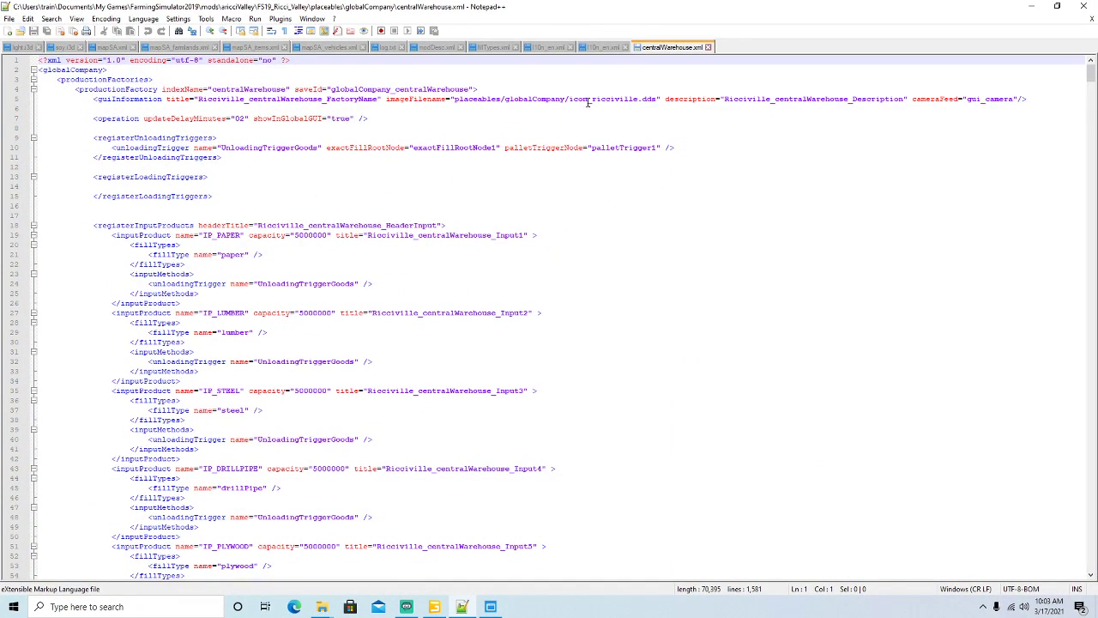
left_click(637, 99)
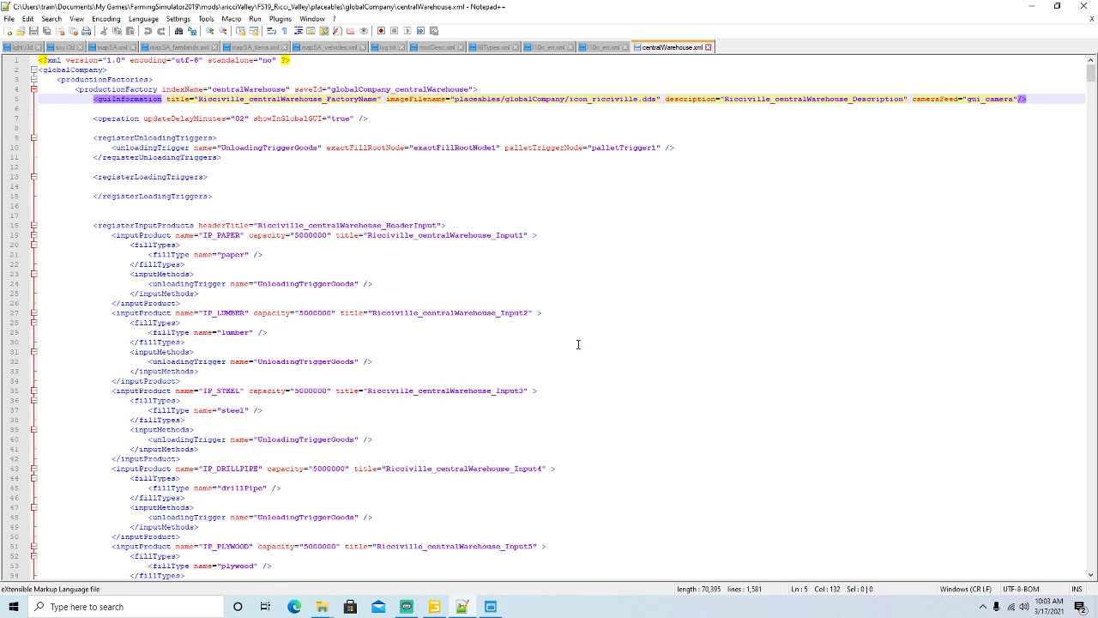
mouse_move(333, 610)
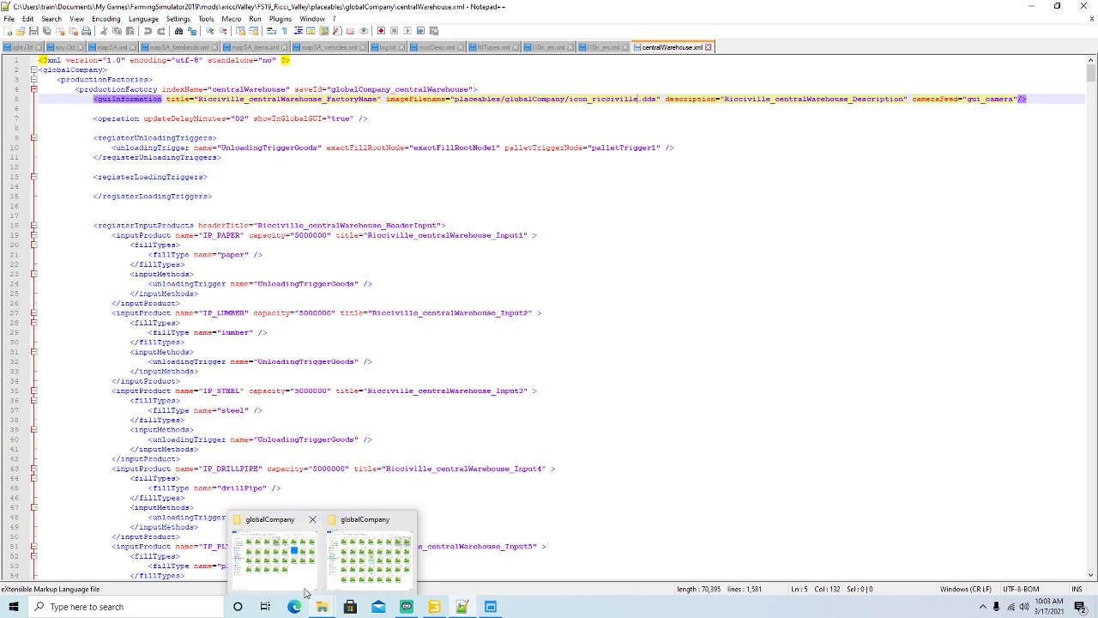
left_click(304, 590)
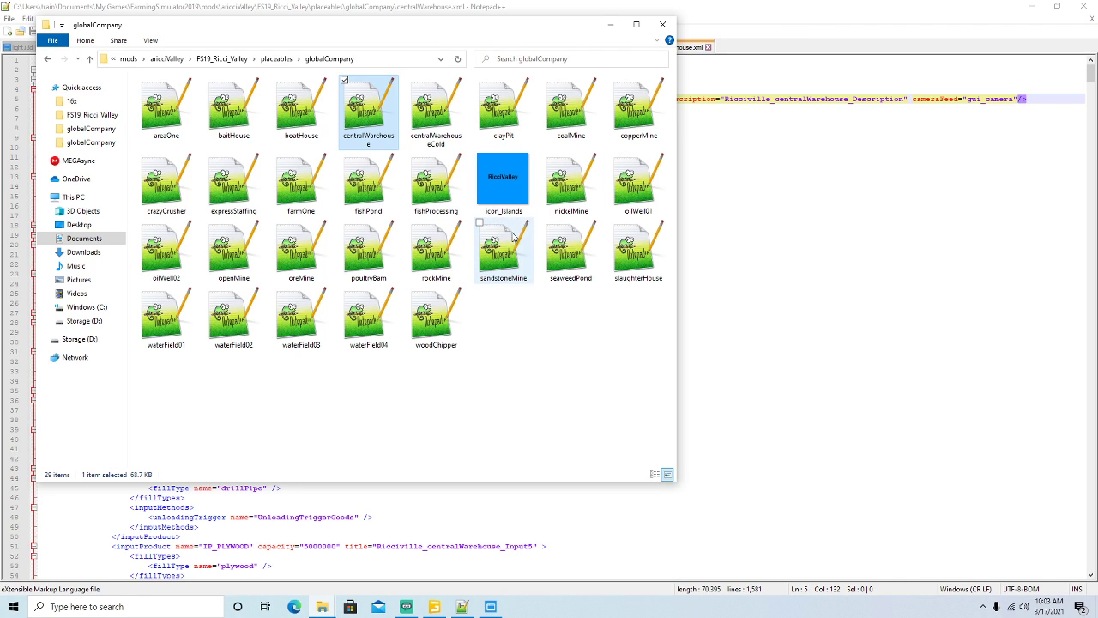
left_click(610, 25)
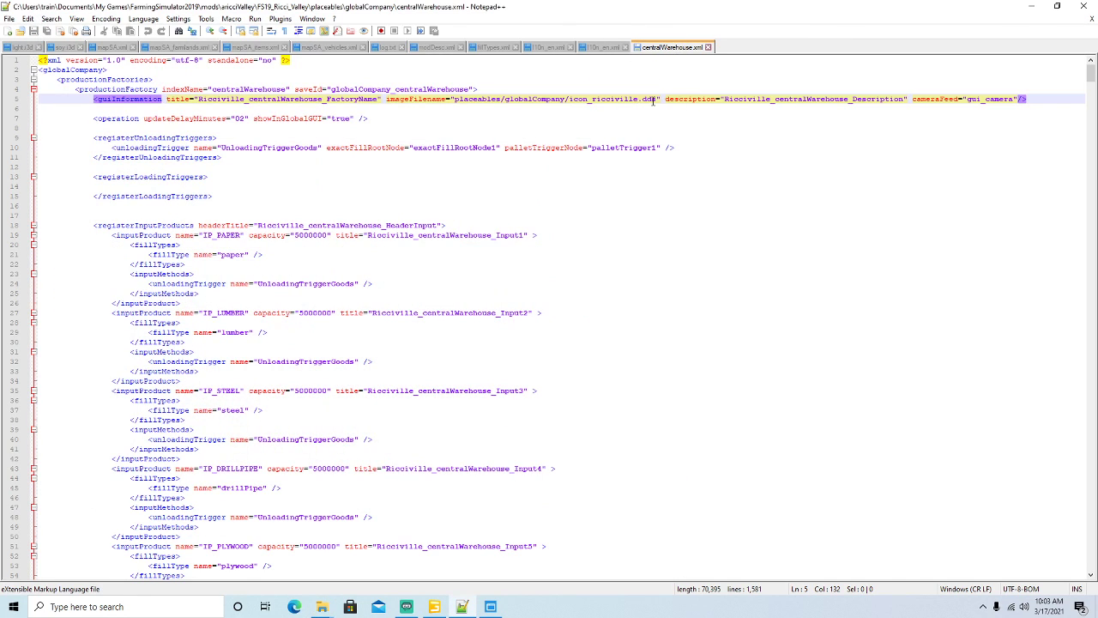
key("BackSpace")
key("BackSpace")
key("BackSpace")
key("BackSpace")
key("BackSpace")
key("BackSpace")
key("BackSpace")
key("BackSpace")
key("BackSpace")
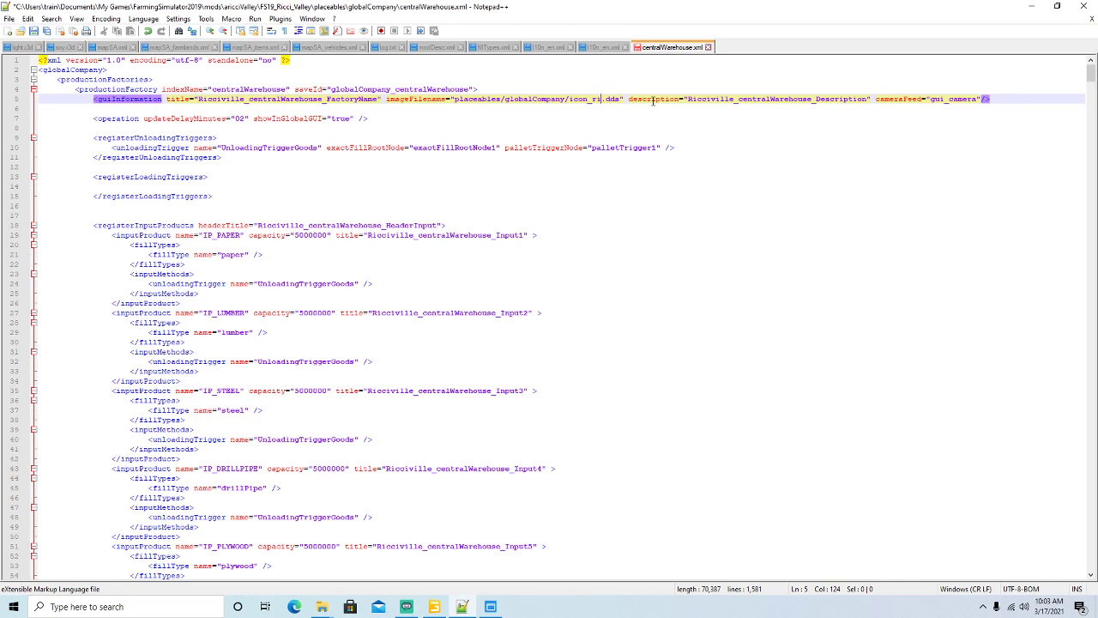
key("BackSpace")
type("Island")
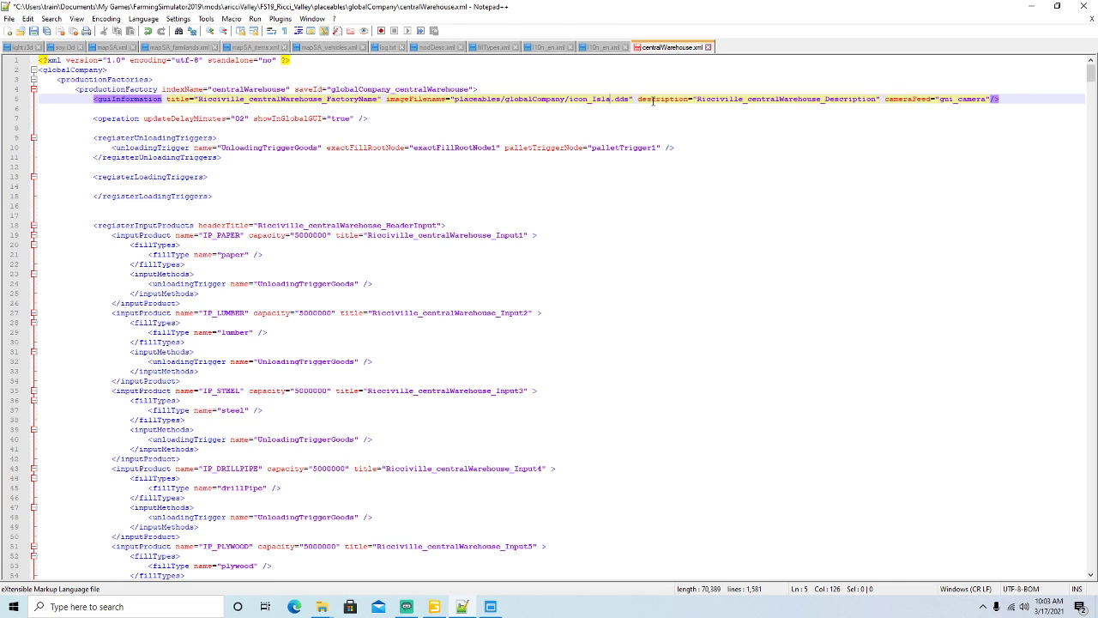
type("s")
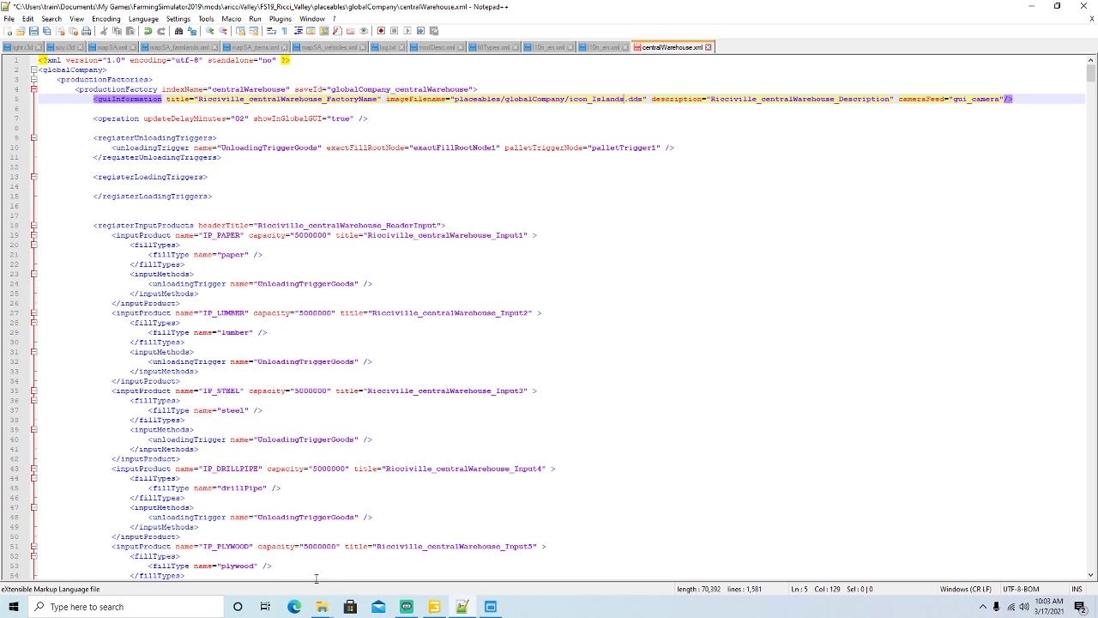
mouse_move(328, 605)
left_click(317, 585)
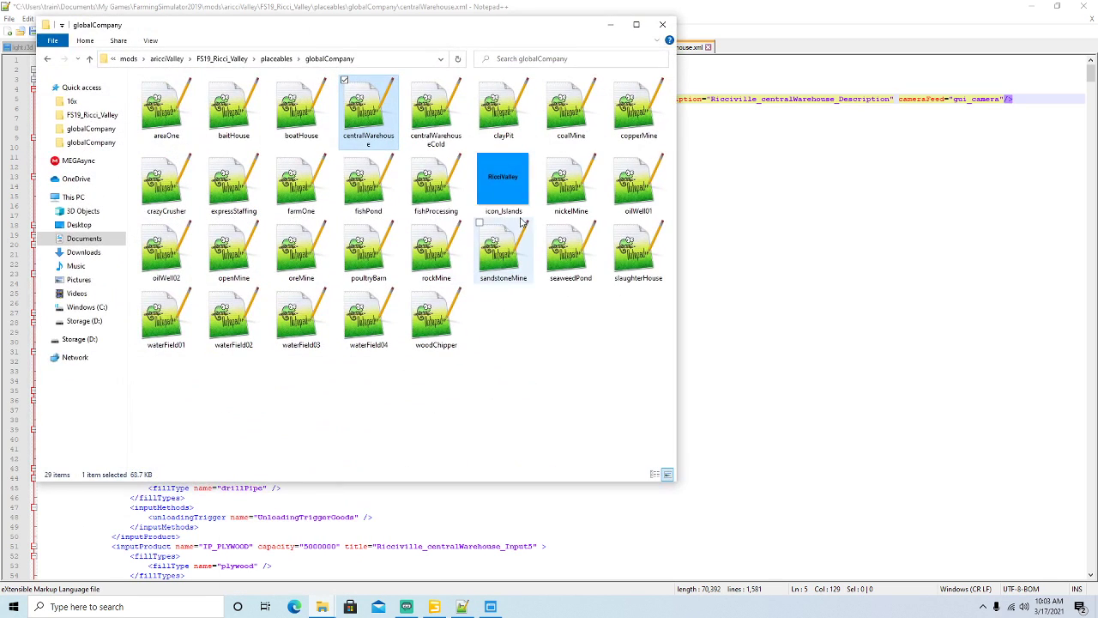
left_click(610, 24)
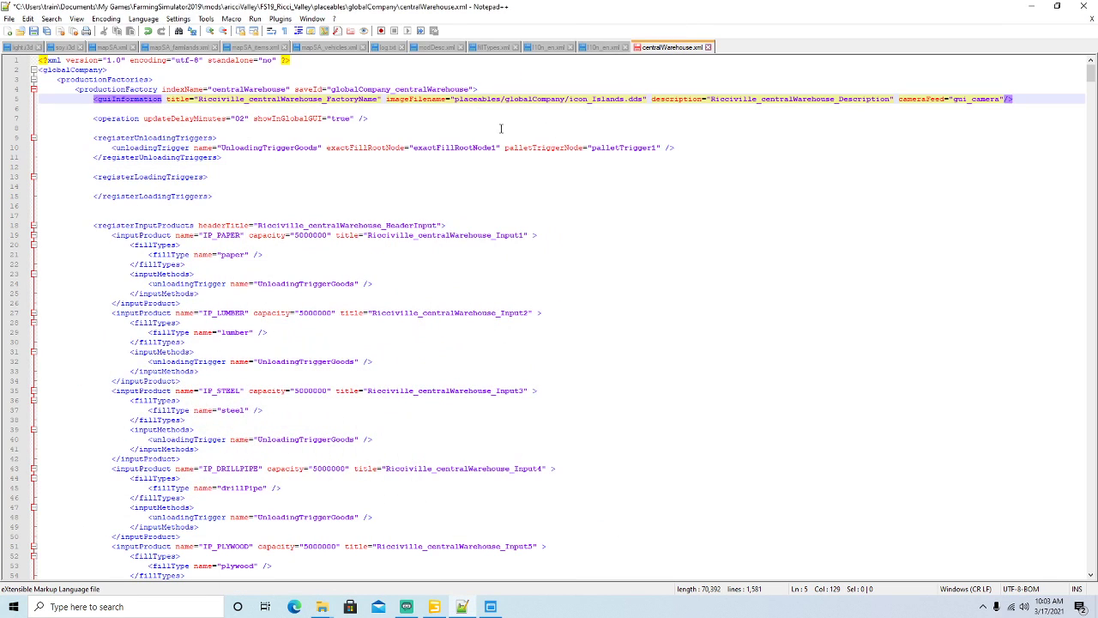
Replace every occurrence of Ricciville with Ricci_Valley in centralWarehouse.xml and save the file.
left_click_drag(198, 98, 229, 99)
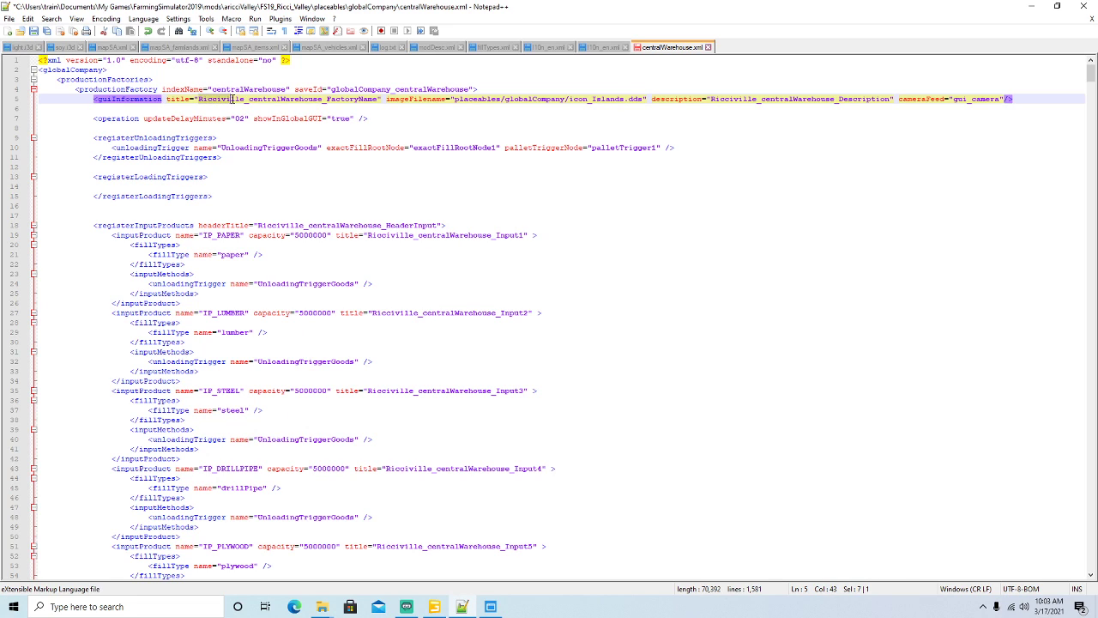
left_click(50, 18)
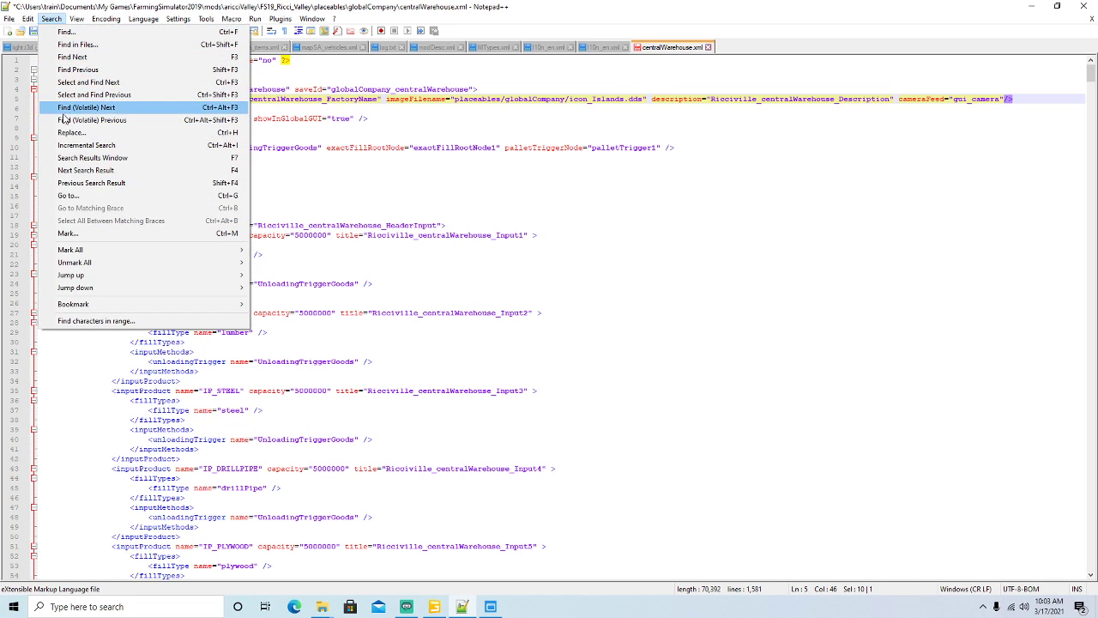
left_click(71, 129)
key("Tab")
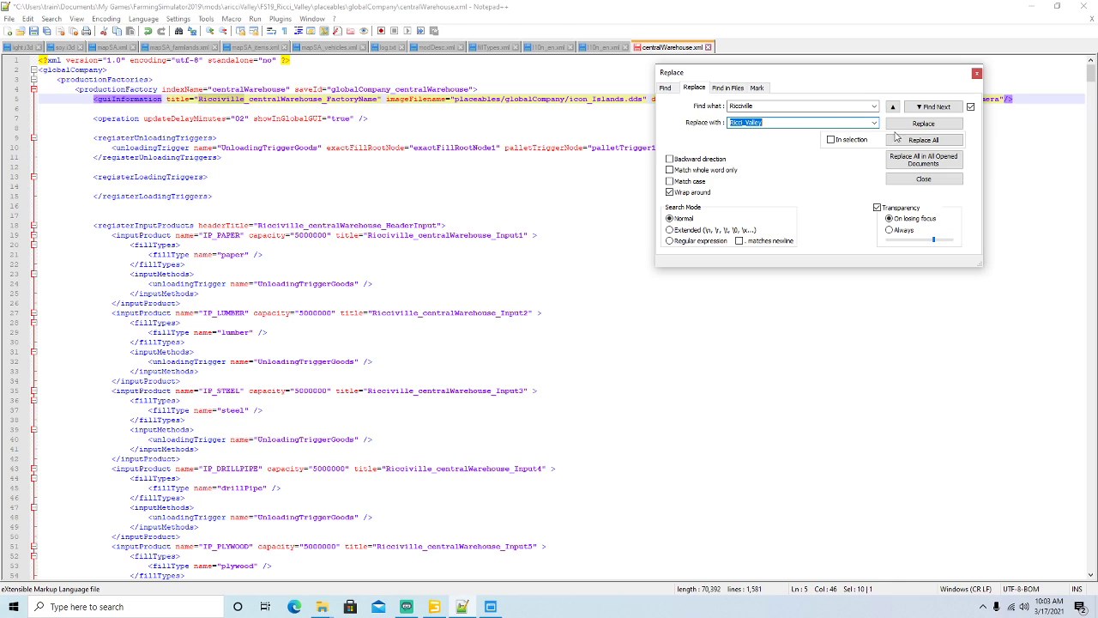
left_click(908, 142)
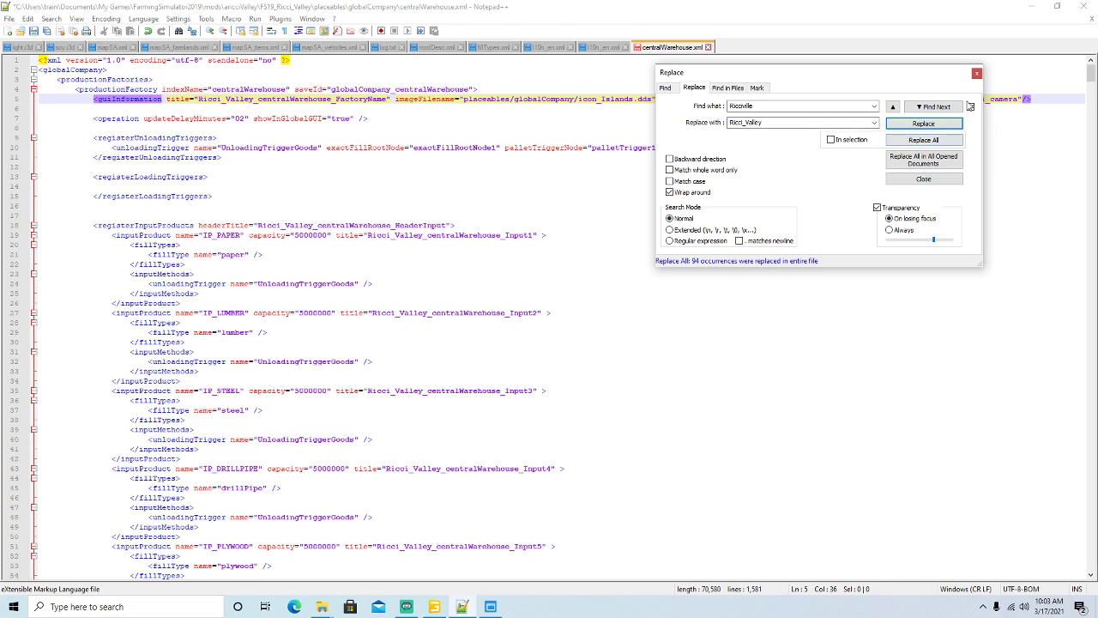
left_click(976, 75)
left_click(36, 33)
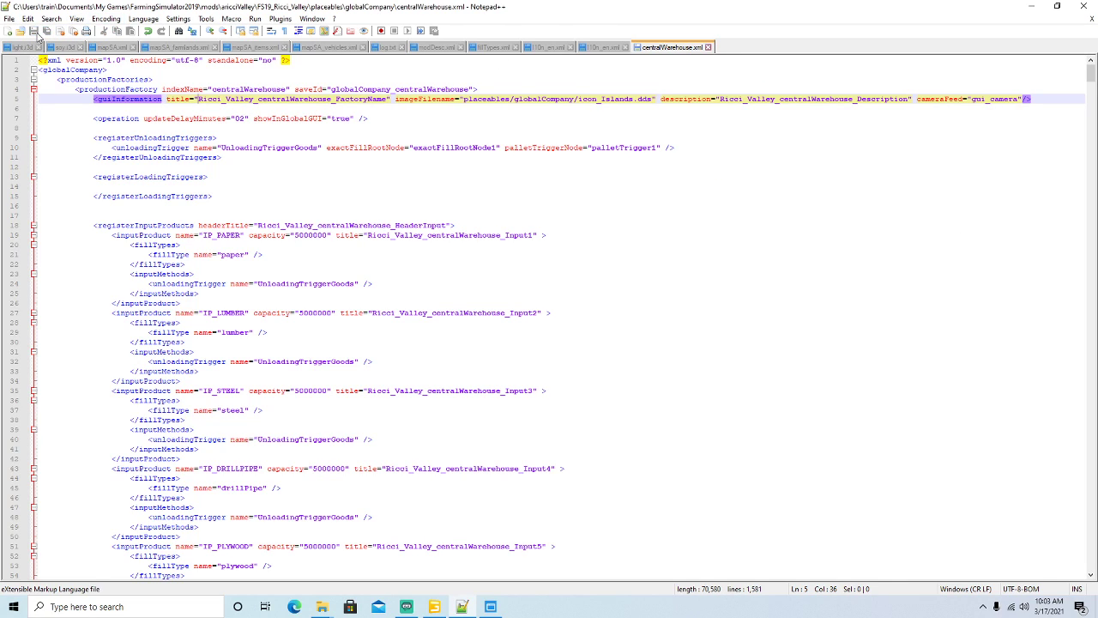
Open centralWarehouseCold.xml from the Ricci_Valley globalCompany folder in Notepad++ and change its image filename to icon_Islands.dds.
left_click(1031, 9)
mouse_move(322, 606)
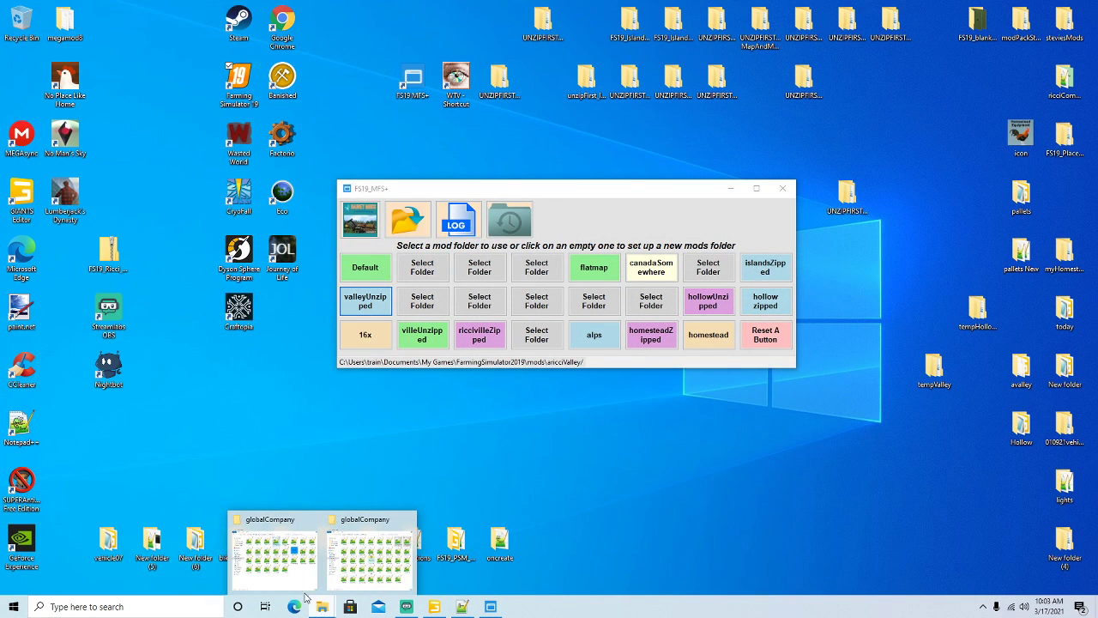
left_click(337, 529)
right_click(435, 124)
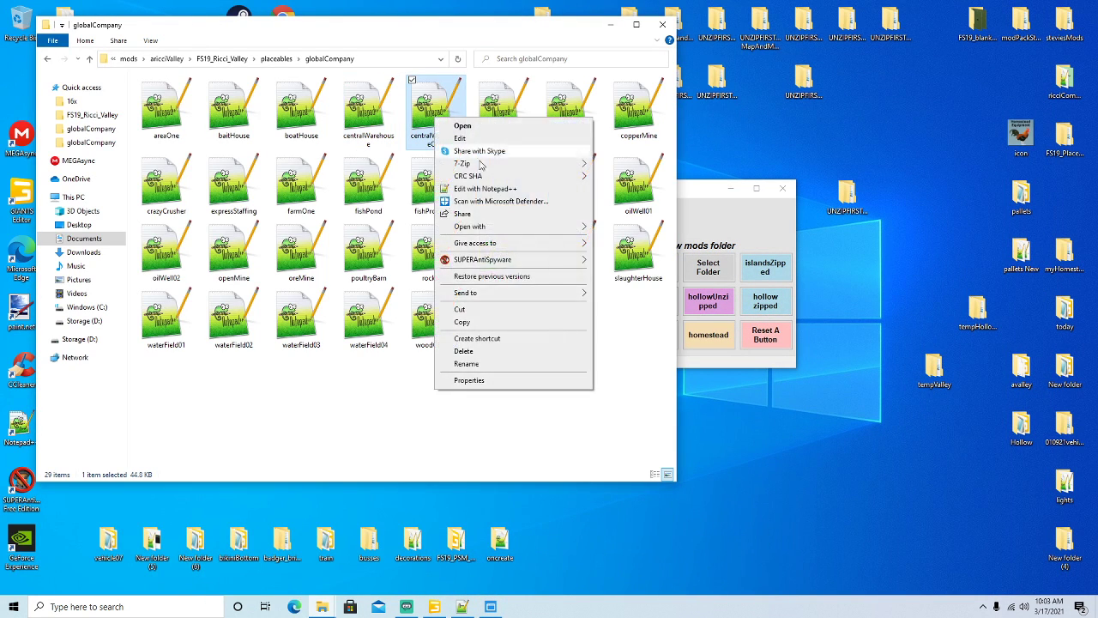
left_click(476, 183)
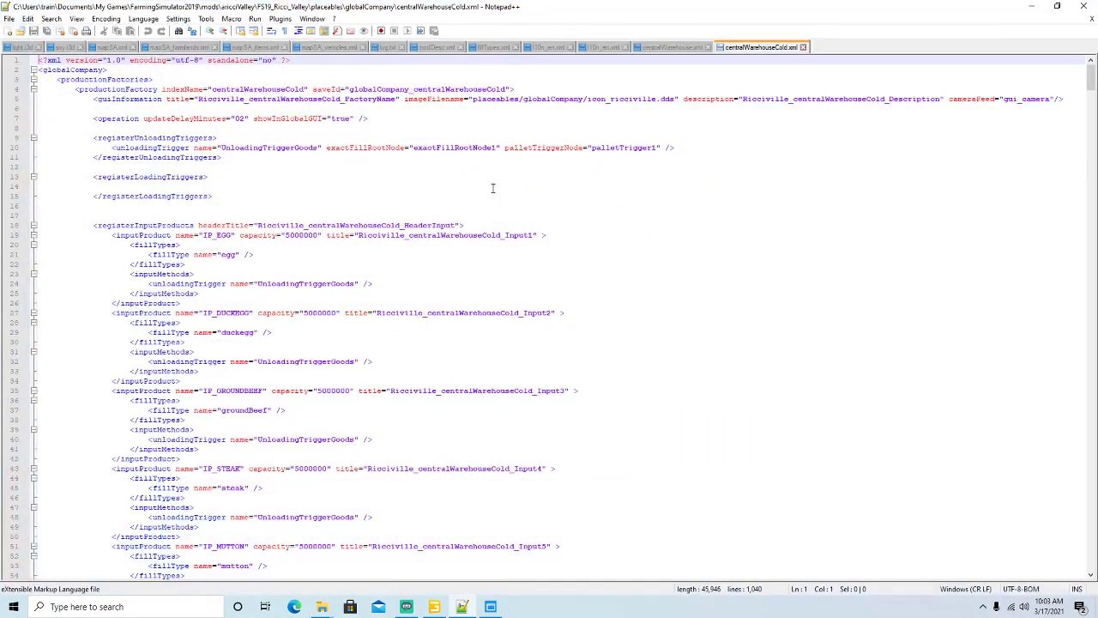
left_click(656, 99)
key("BackSpace")
key("BackSpace")
key("BackSpace")
key("BackSpace")
key("BackSpace")
key("BackSpace")
key("BackSpace")
key("BackSpace")
key("BackSpace")
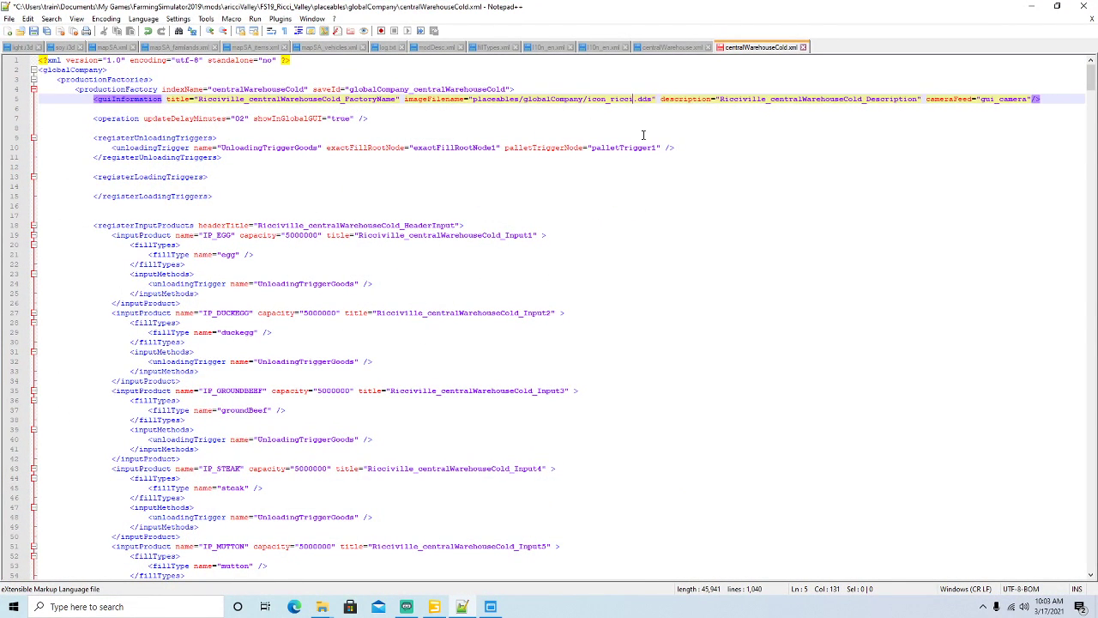
key("BackSpace")
type("Island")
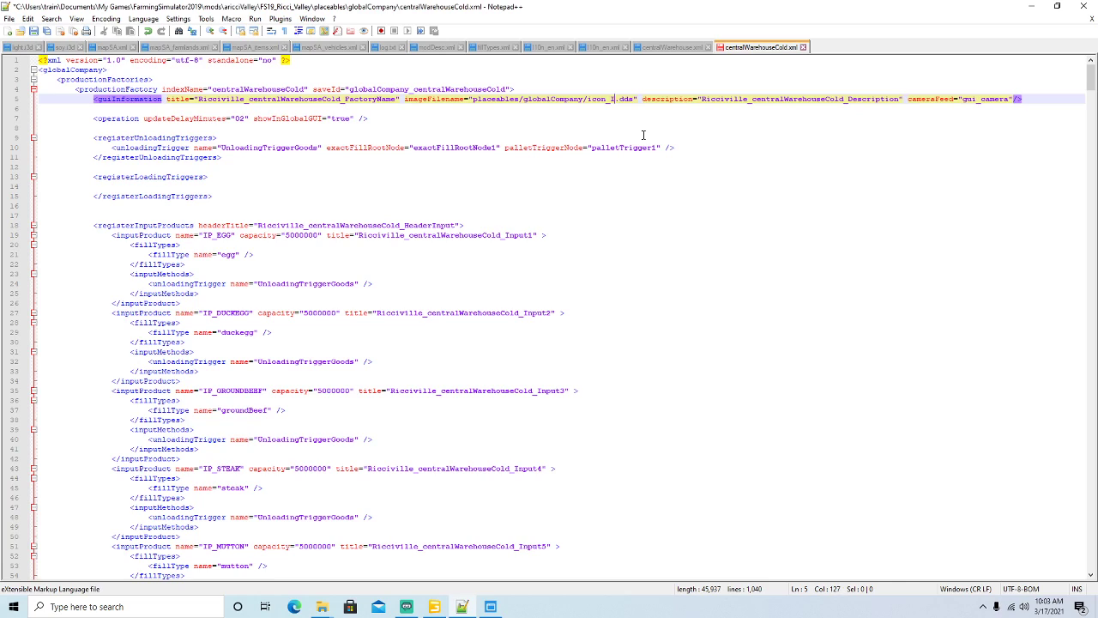
type("s")
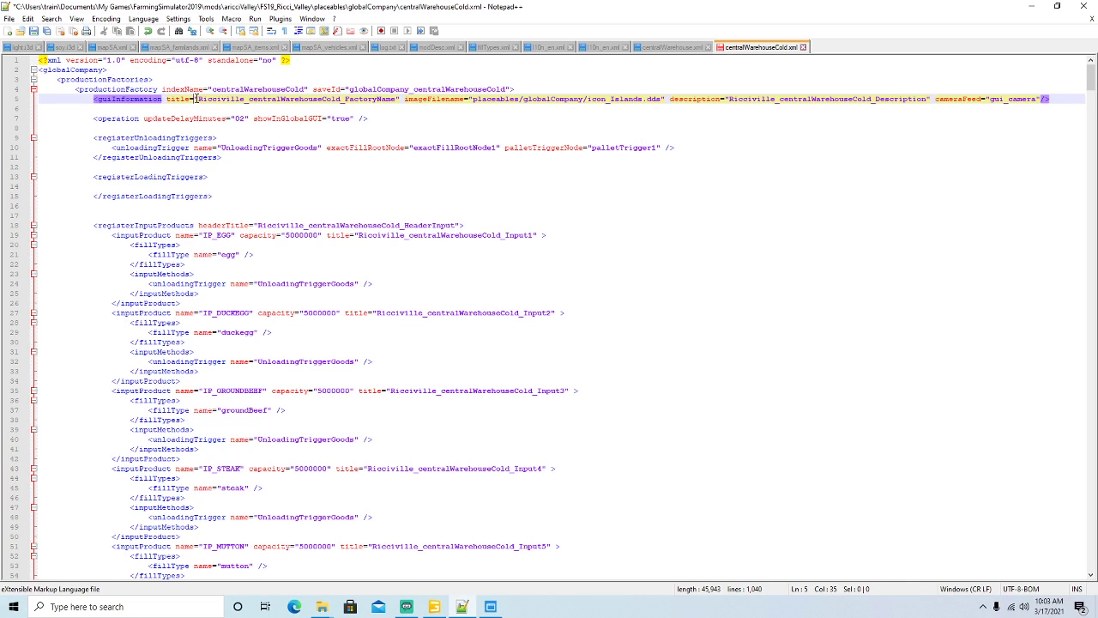
Replace every occurrence of Ricciville with Ricci_Valley in centralWarehouseCold.xml and save the file.
left_click(305, 130)
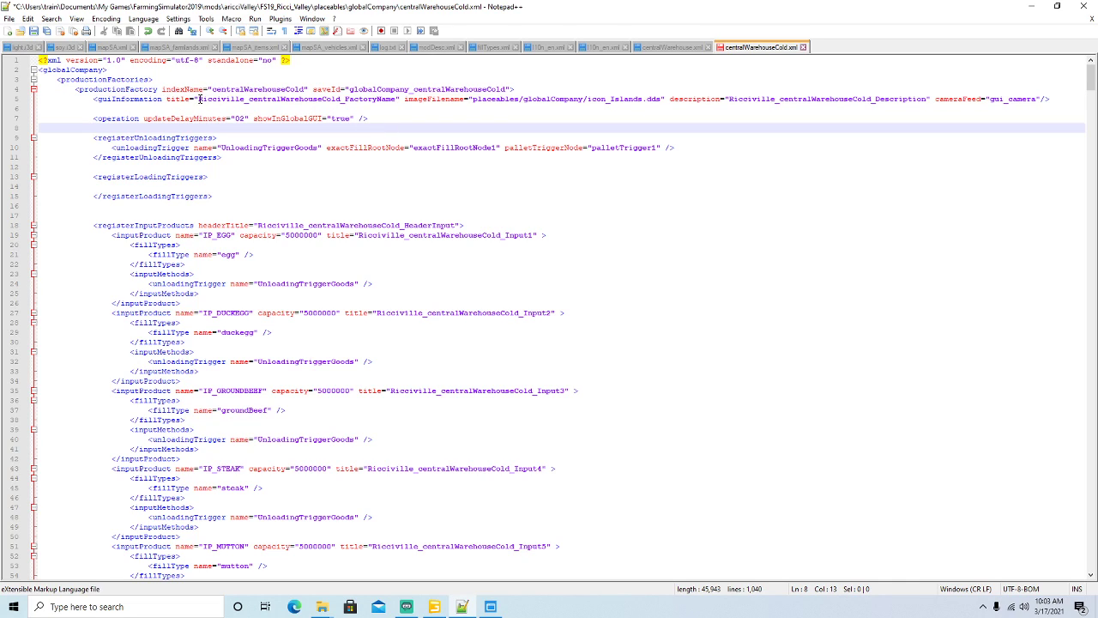
left_click_drag(198, 98, 221, 99)
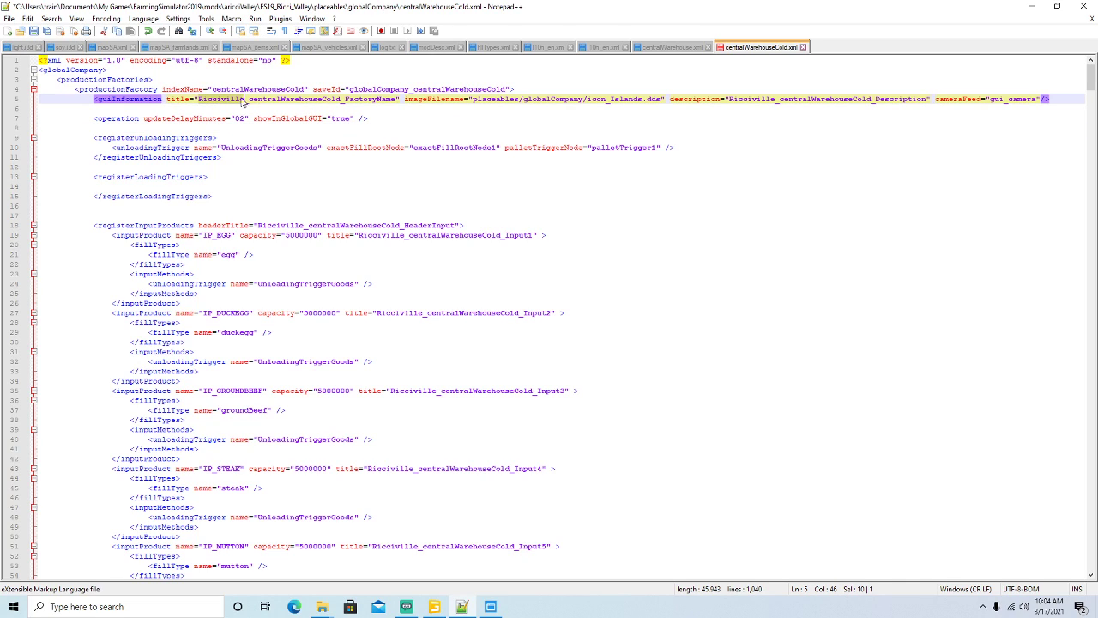
left_click(51, 18)
left_click(90, 133)
double_click(746, 122)
left_click(923, 140)
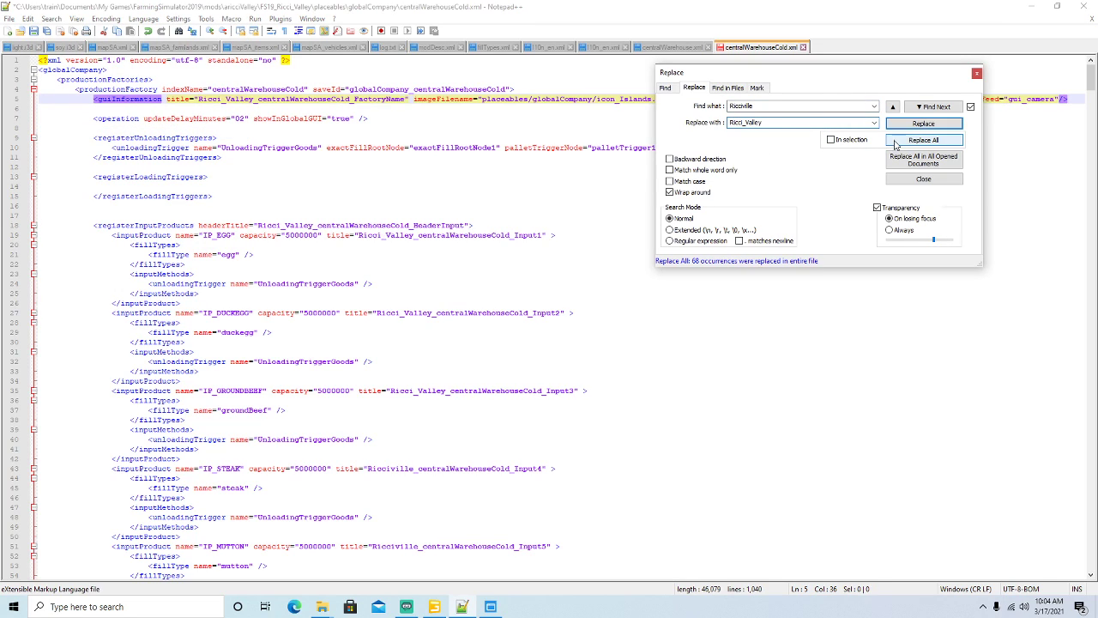
left_click(976, 74)
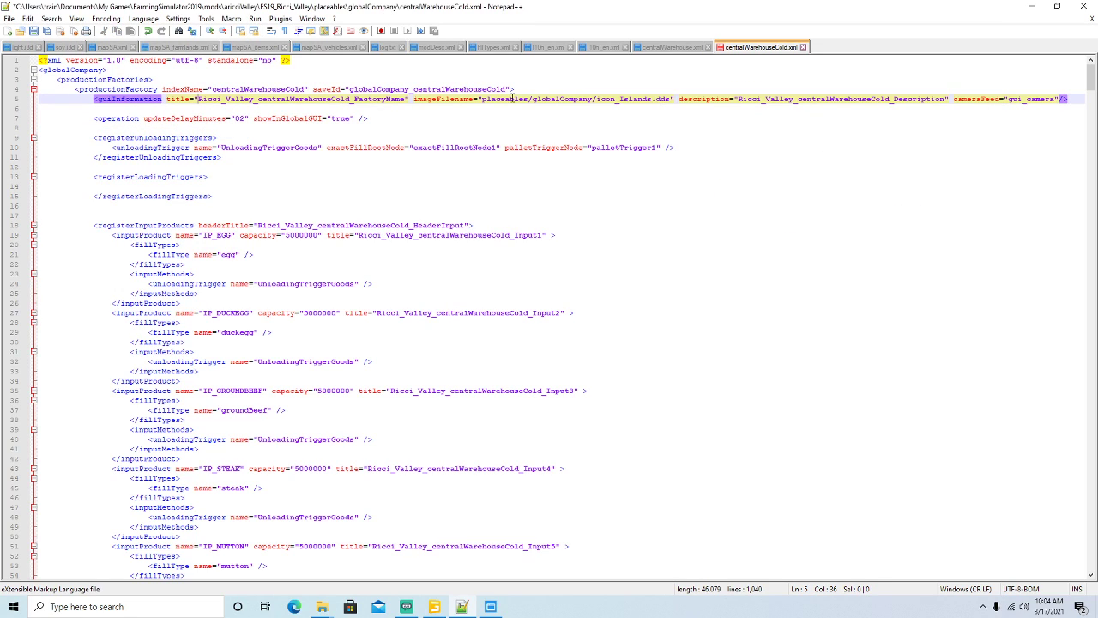
left_click(34, 31)
Leave the edited XML files, minimize Notepad++ and the globalCompany folder window, and launch Farming Simulator 19 from the desktop.
left_click(673, 47)
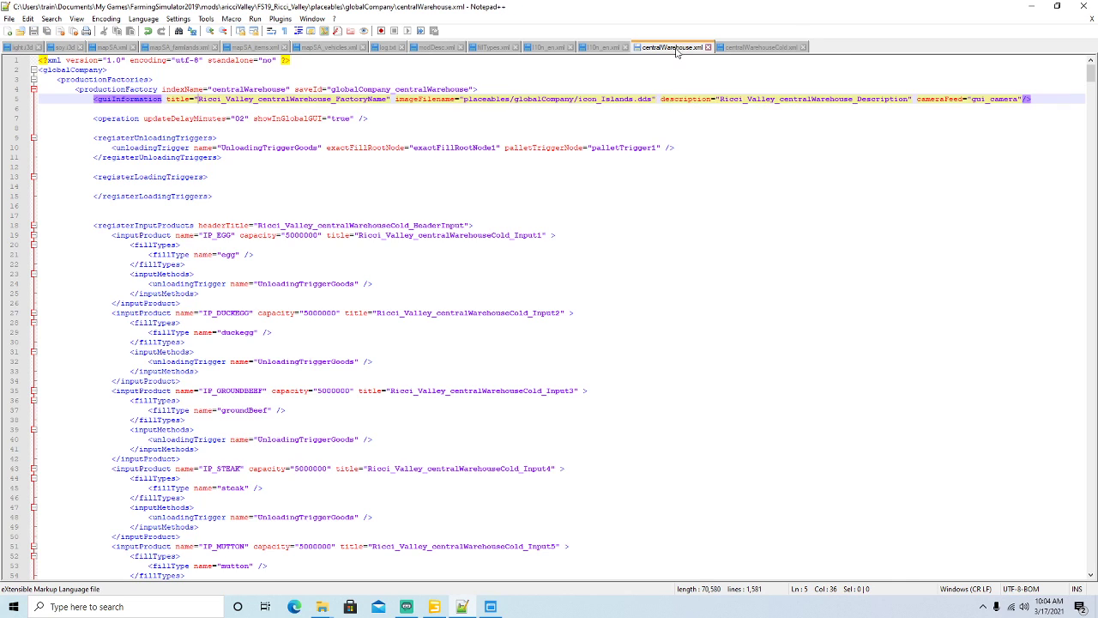
left_click(598, 48)
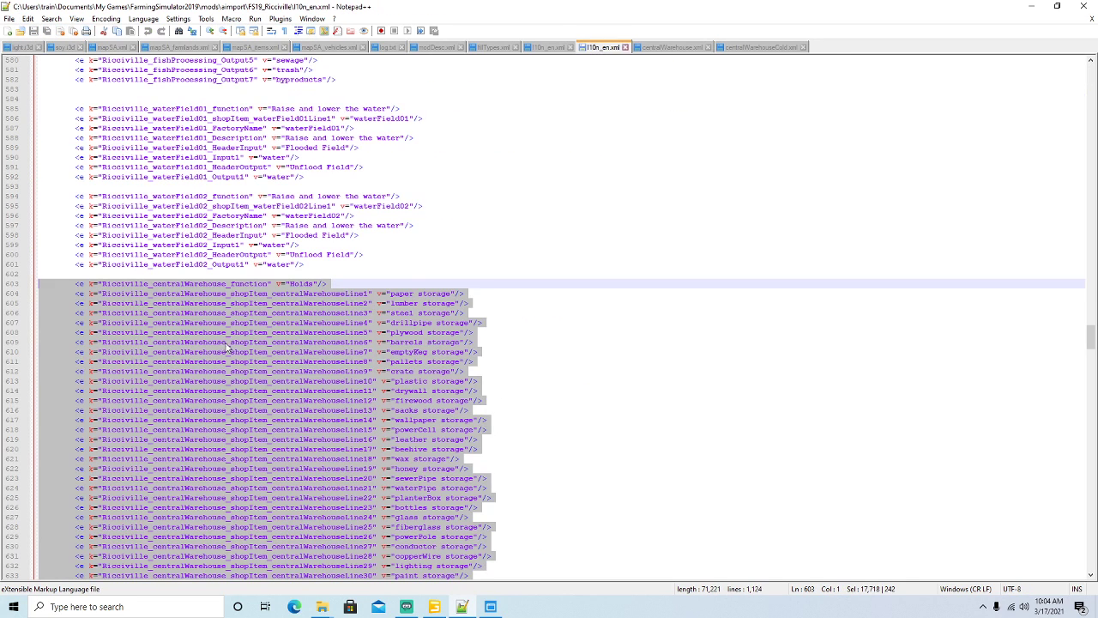
left_click(1031, 6)
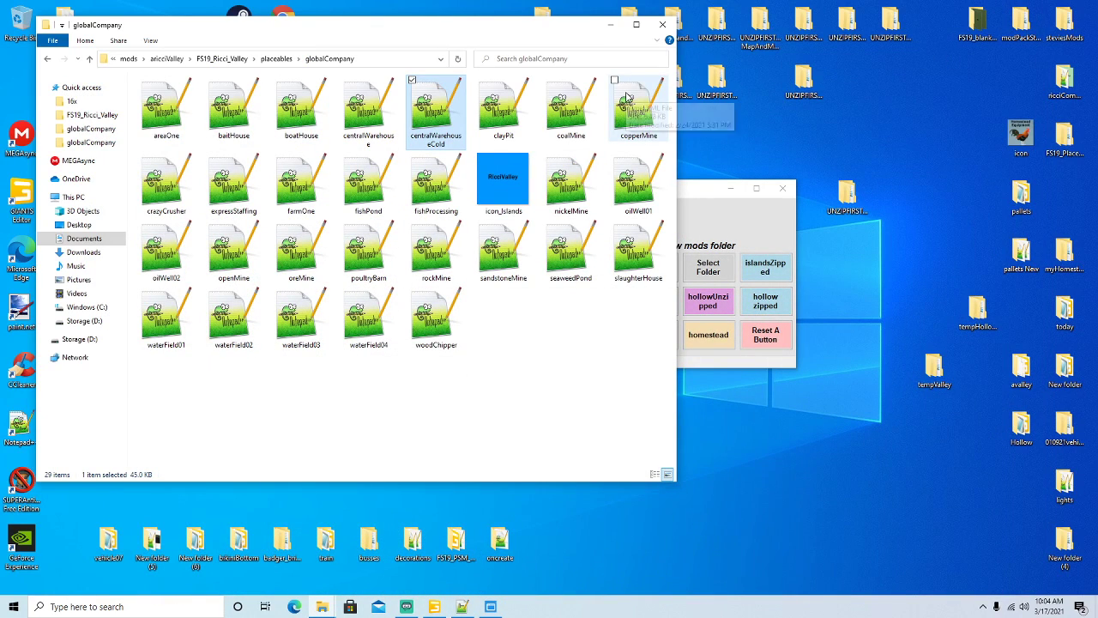
left_click_drag(516, 31, 527, 36)
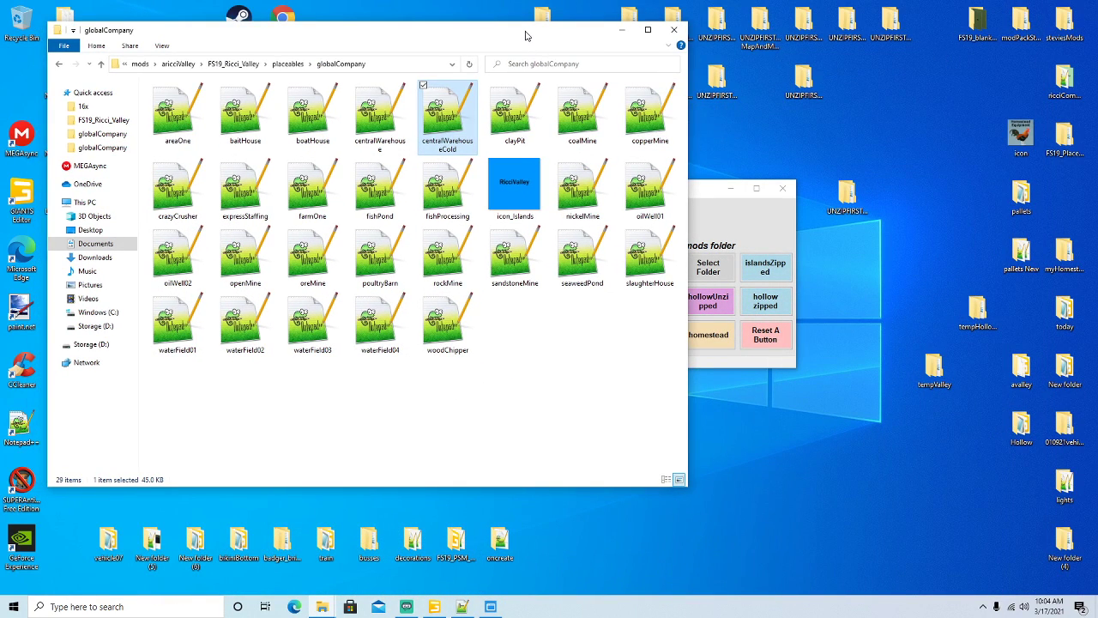
left_click(622, 30)
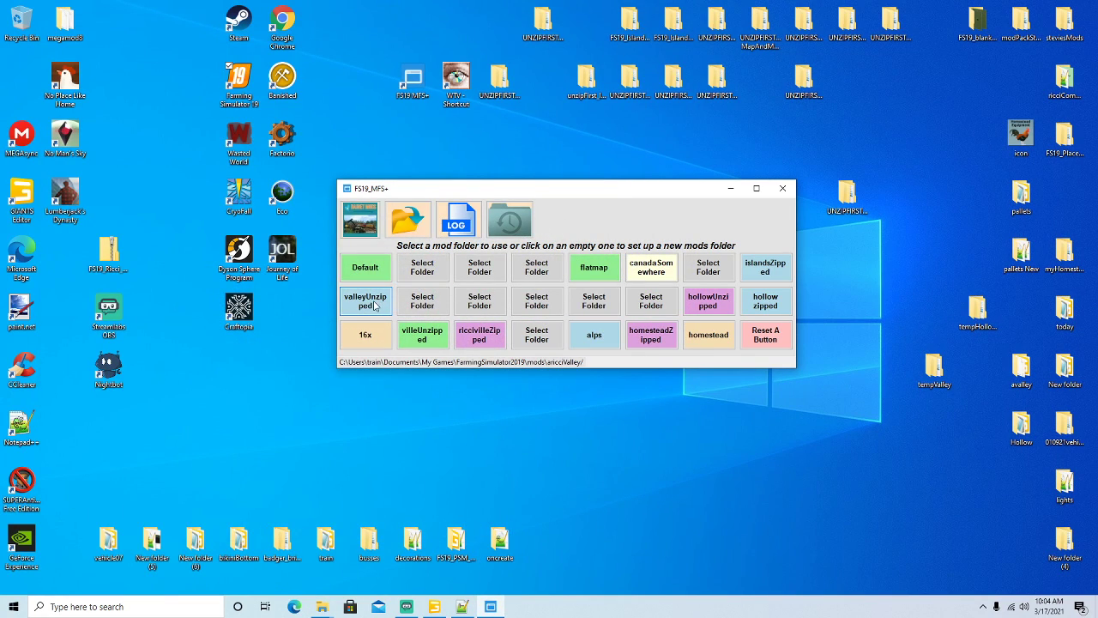
right_click(238, 74)
left_click(263, 80)
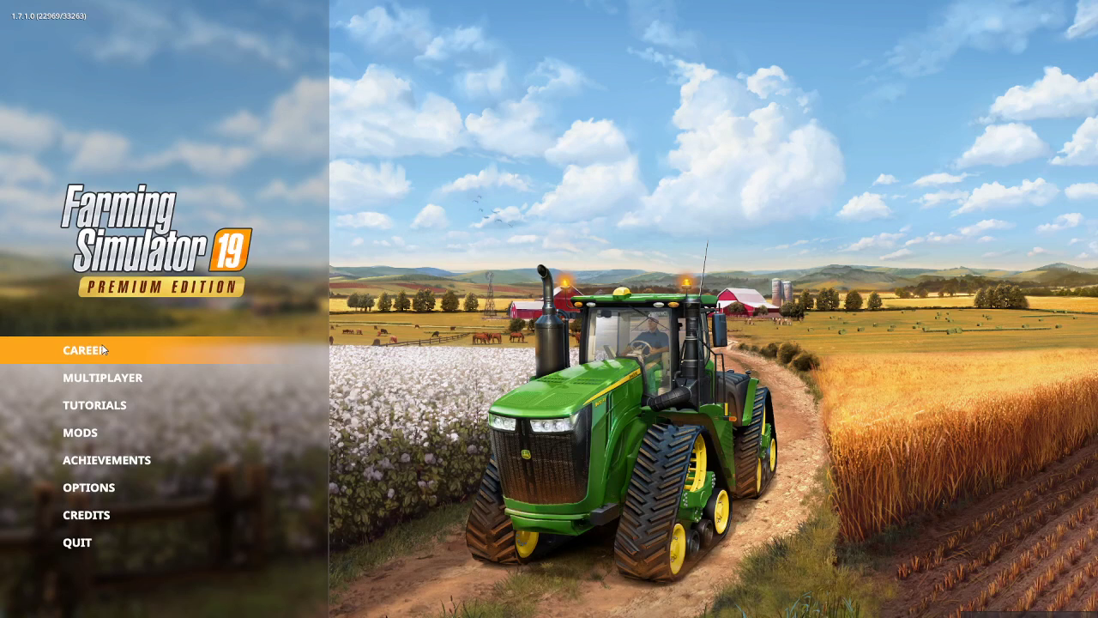
Start a new career in Savegame 10 with the New farmer mode, the Ricci_Valley map and the default character.
left_click(102, 349)
scroll(497, 356, "down", 9)
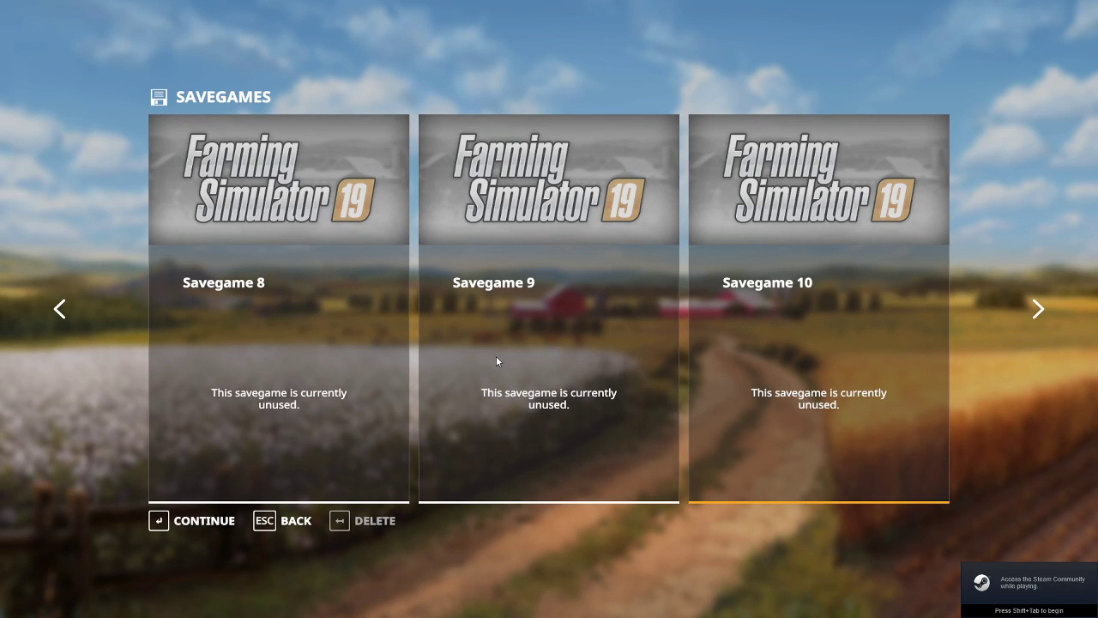
left_click(193, 521)
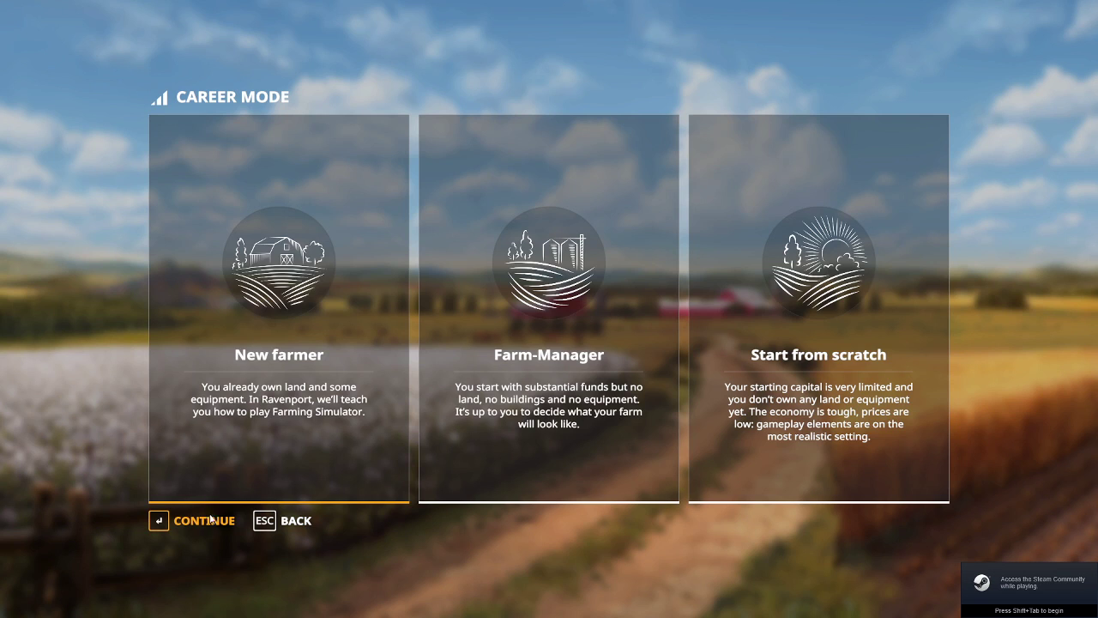
left_click(211, 517)
scroll(228, 472, "down", 3)
left_click(205, 519)
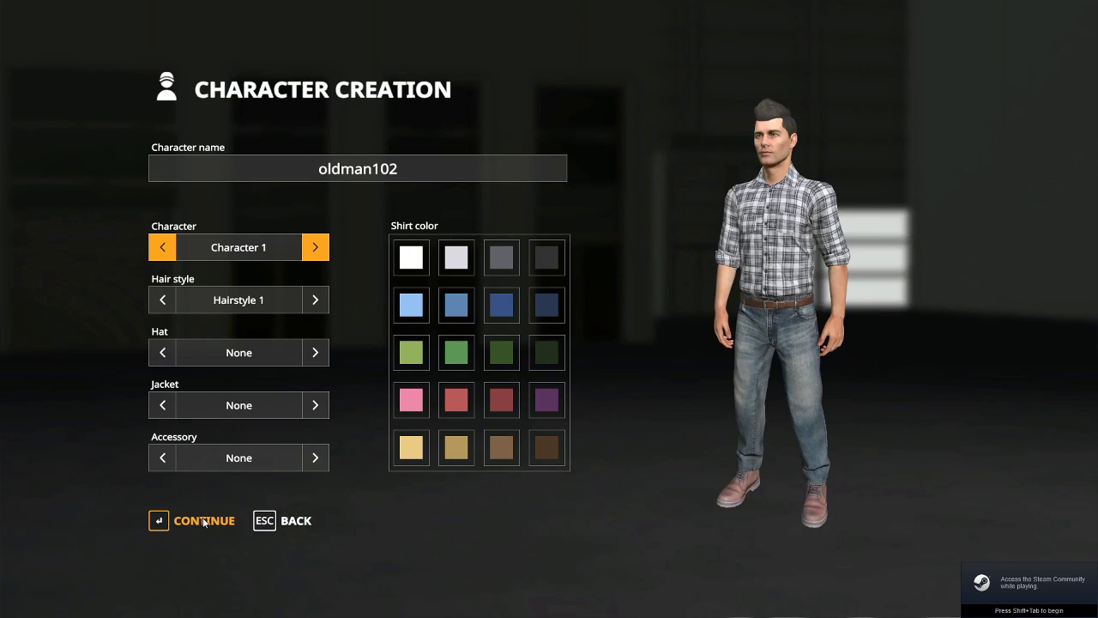
left_click(202, 520)
left_click(199, 520)
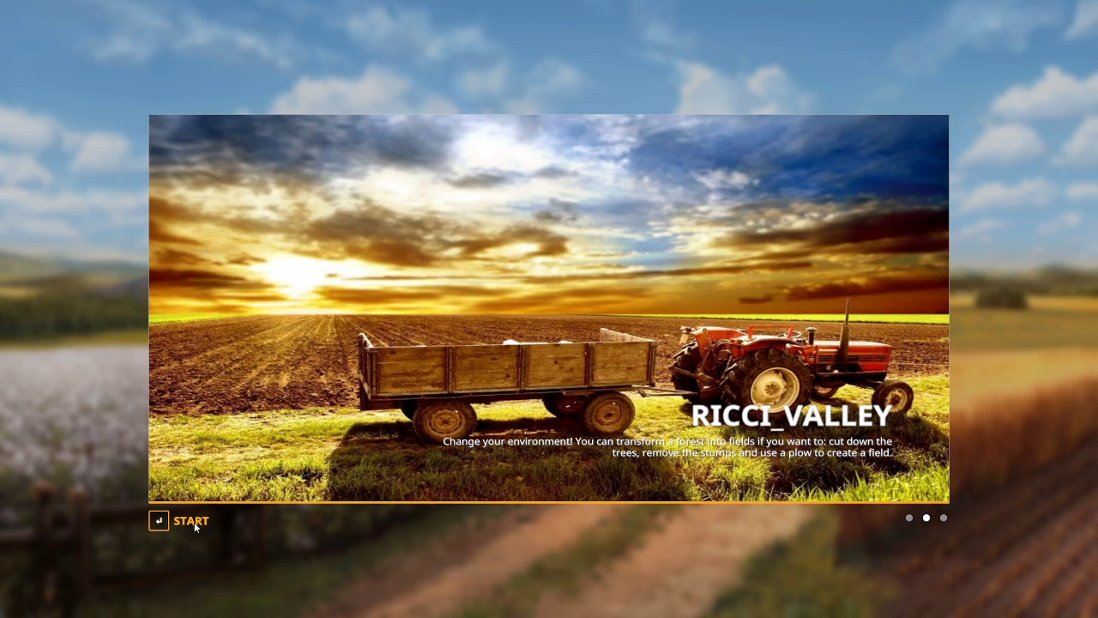
left_click(192, 524)
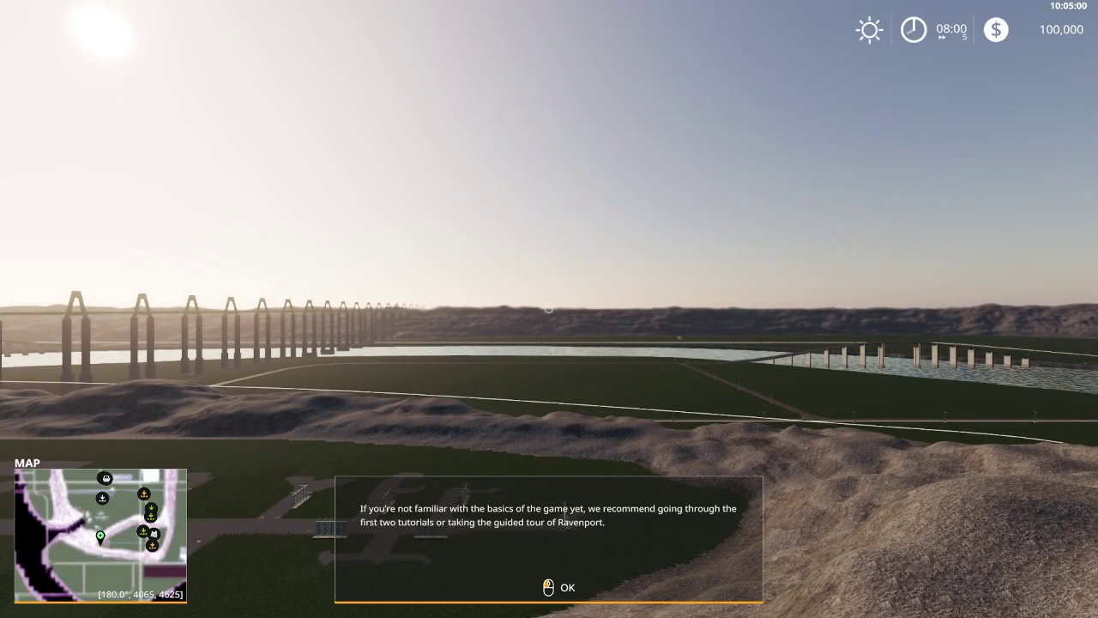
Dismiss the tutorial hint, open the in-game map and visit the Central Warehouse location.
left_click(195, 522)
key("Escape")
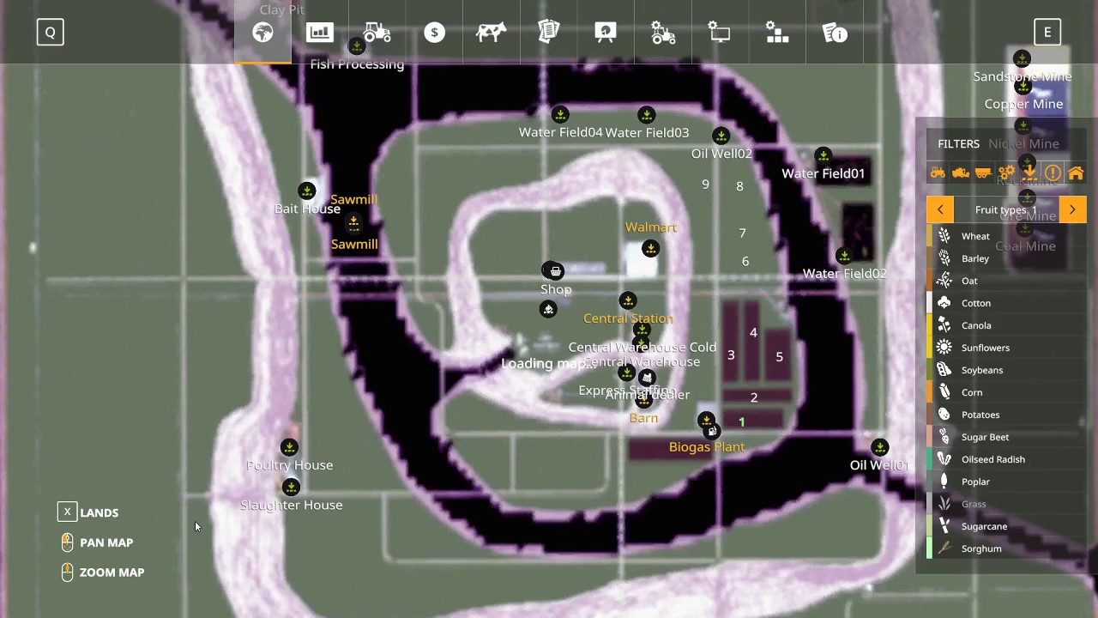
key("d")
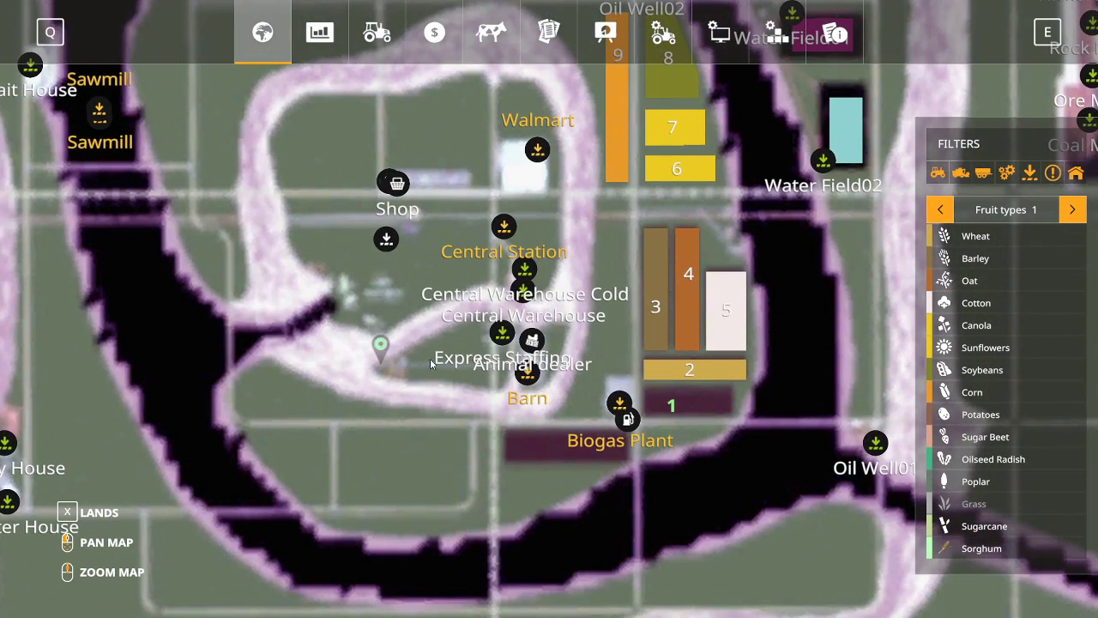
mouse_move(497, 228)
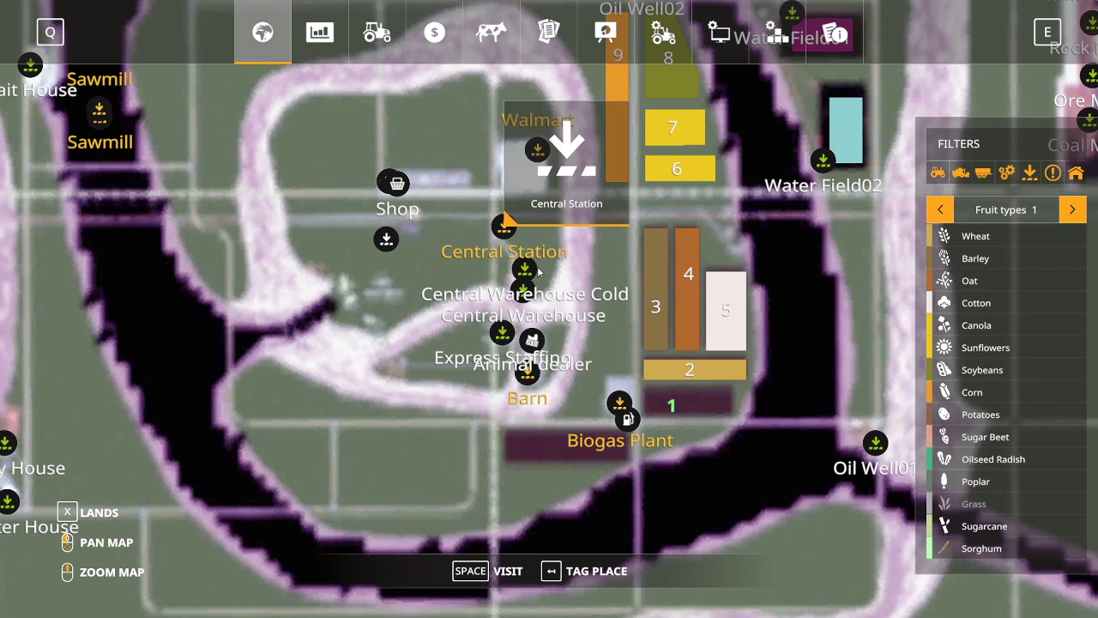
mouse_move(525, 273)
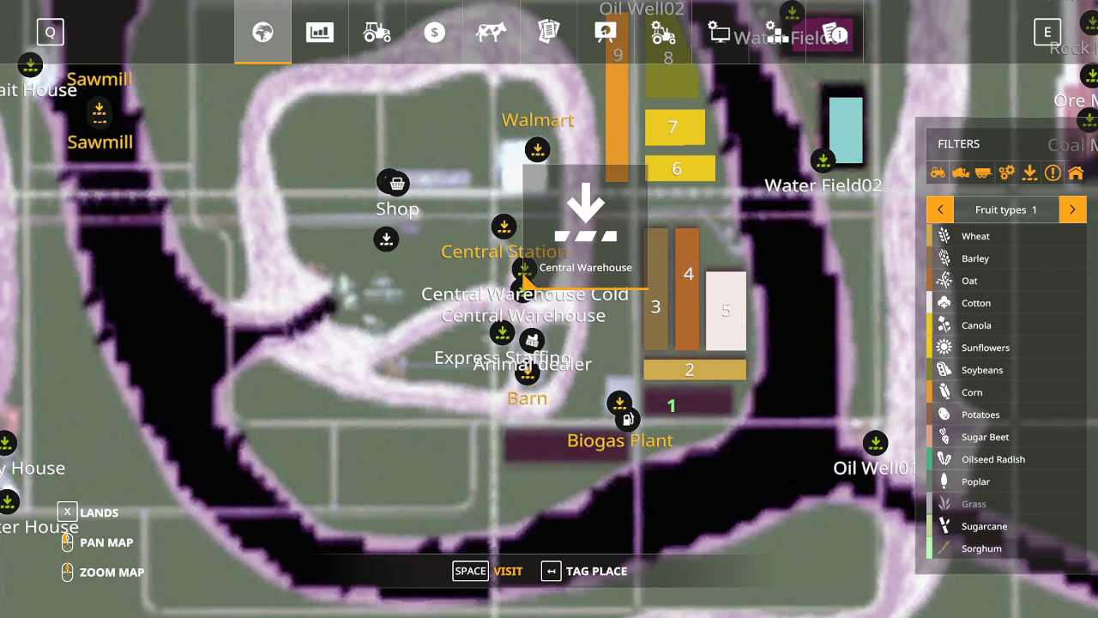
left_click(507, 571)
key("s")
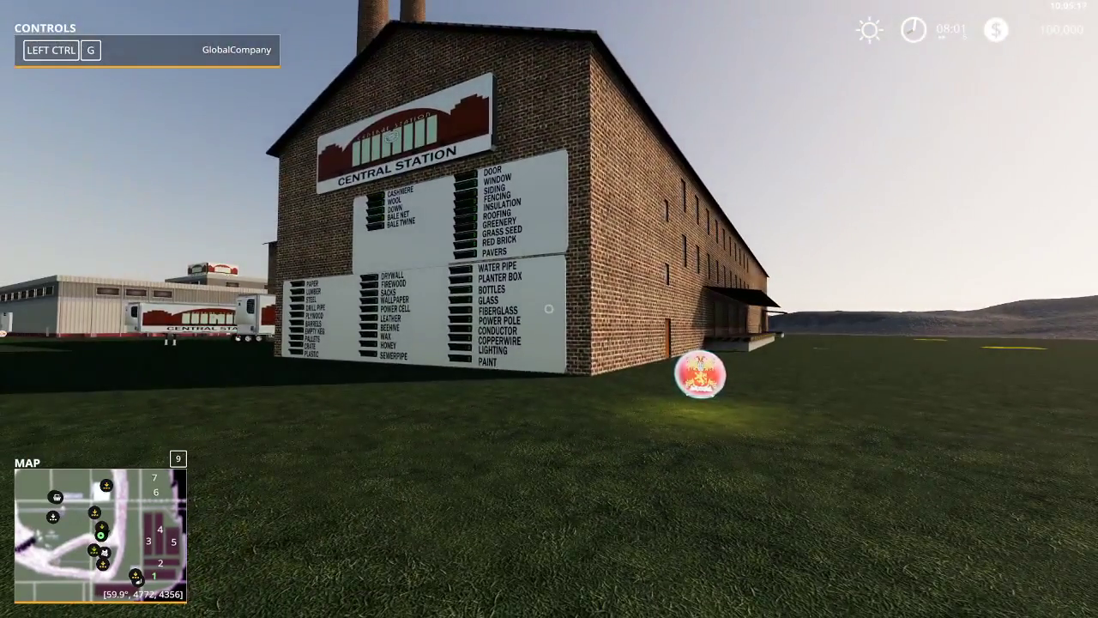
Set the player speed multiplier state to On and its warning to Off in Easy Development Commands.
key("ctrl+d")
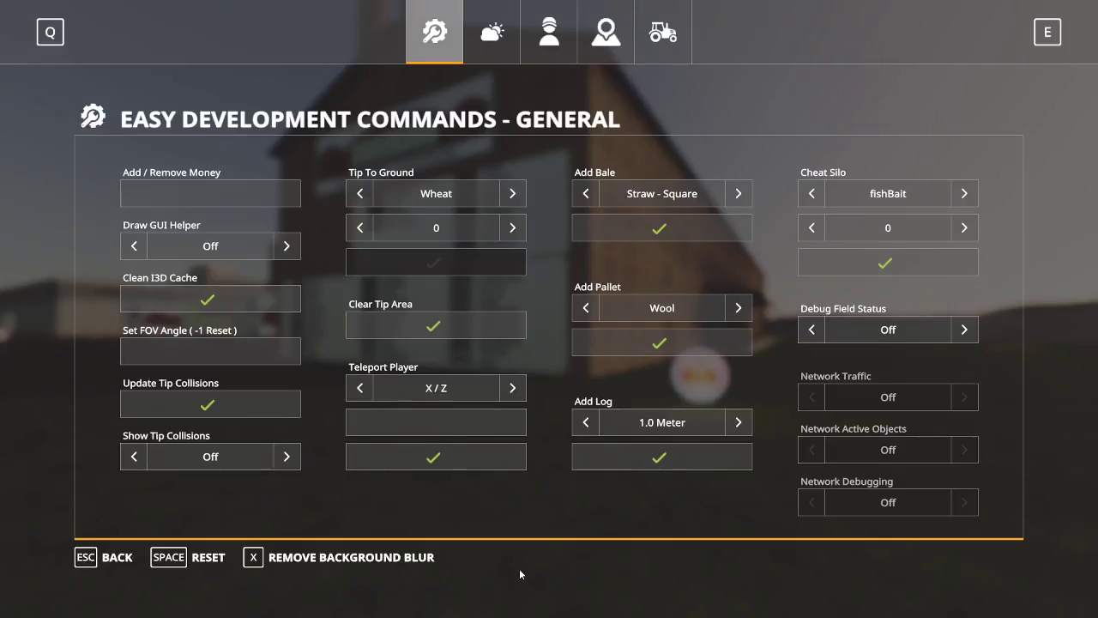
left_click(549, 32)
left_click(739, 300)
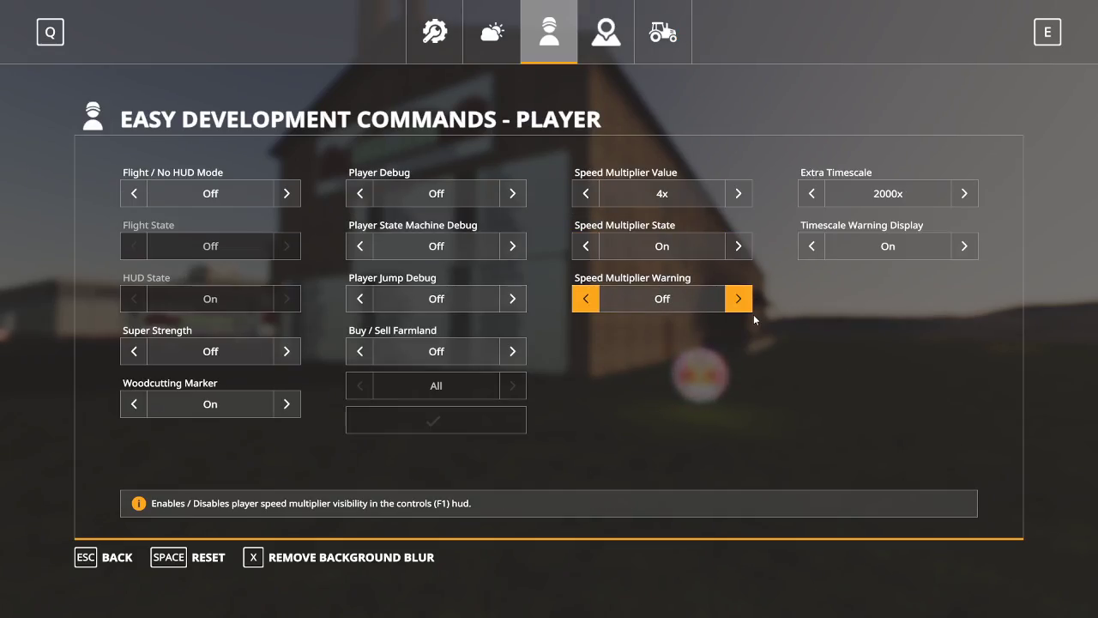
key("Escape")
Examine the product display boards on the end wall of the Central Station building.
key("w")
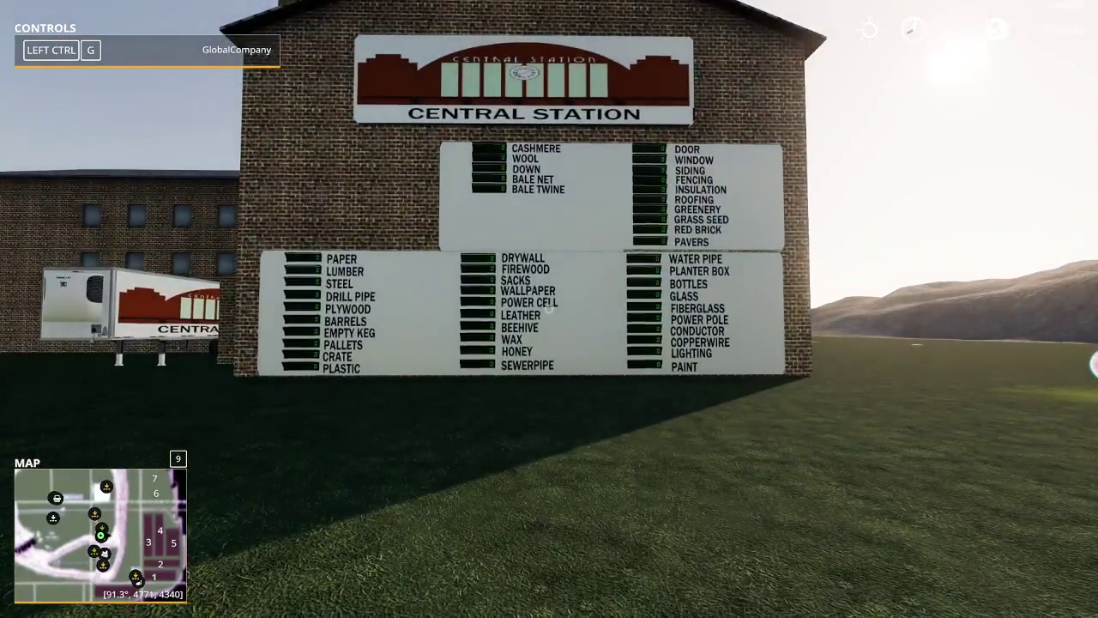
key("s")
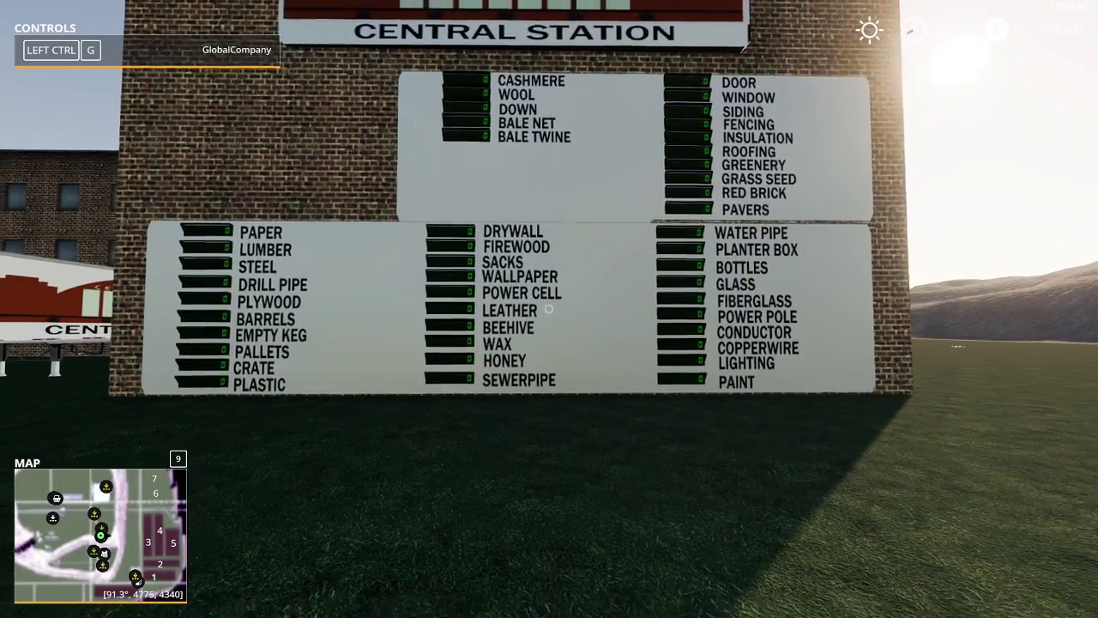
key("d")
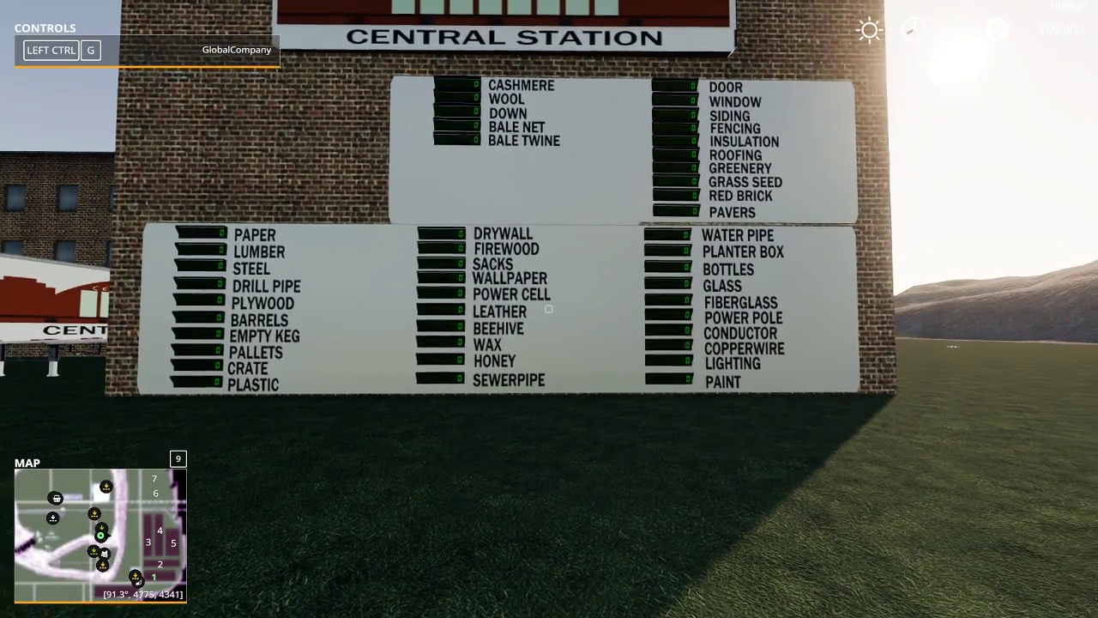
Open the Central Warehouse product menu at the building's corner and review its paper, lumber, steel, drillpipe and plywood storage lines.
key("w")
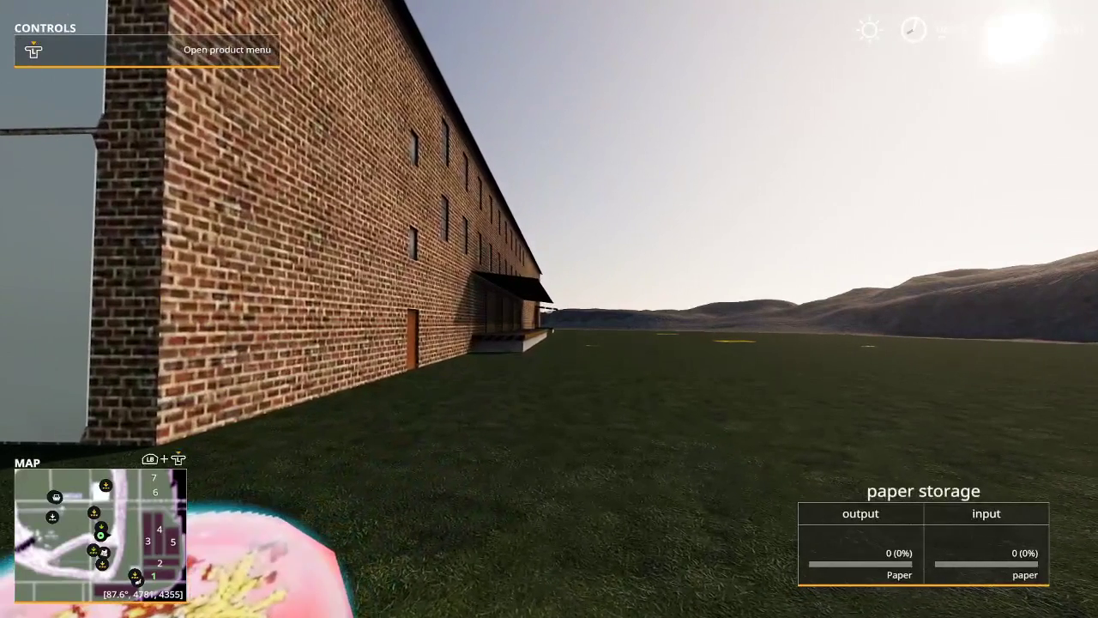
key("r")
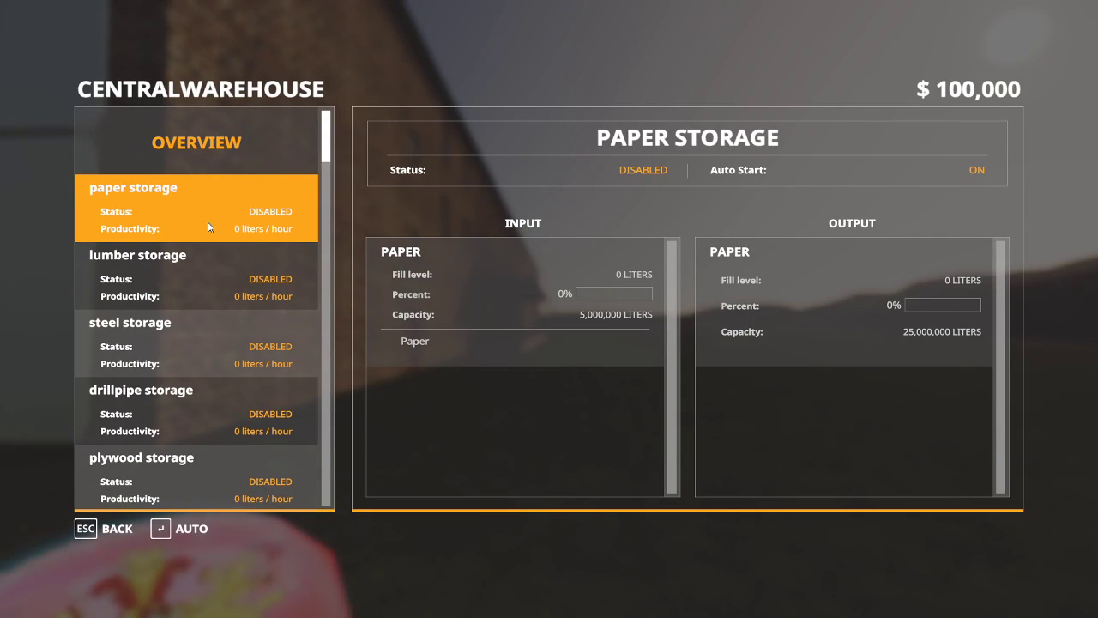
left_click(203, 284)
left_click(202, 353)
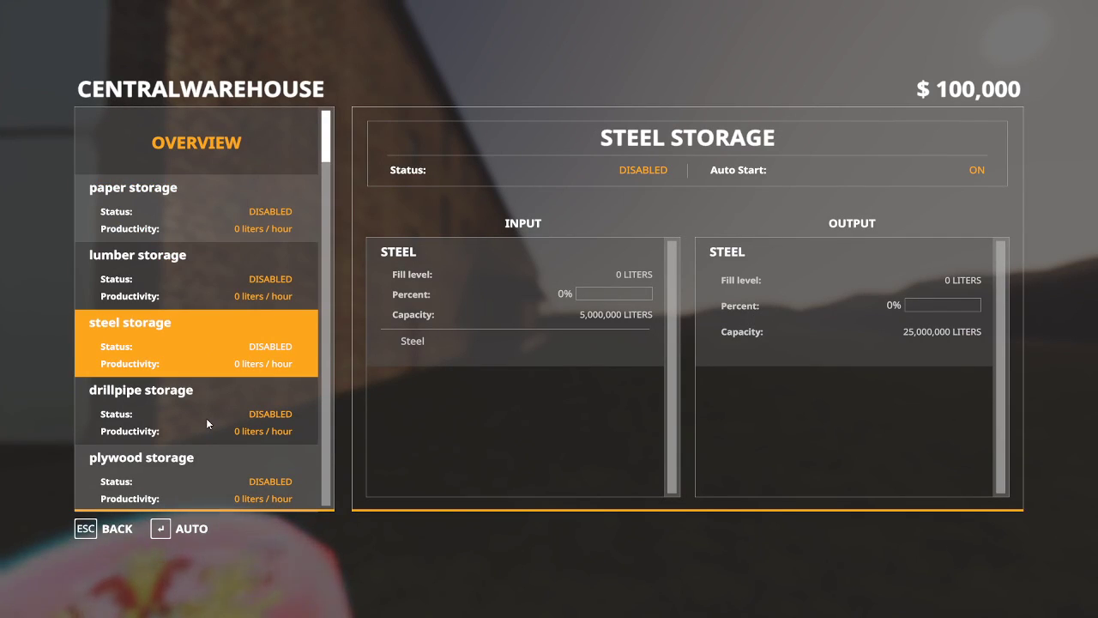
left_click(206, 419)
left_click(201, 472)
Review the input and output of the Central Warehouse storage lines from barrels through firewood.
scroll(207, 381, "down", 2)
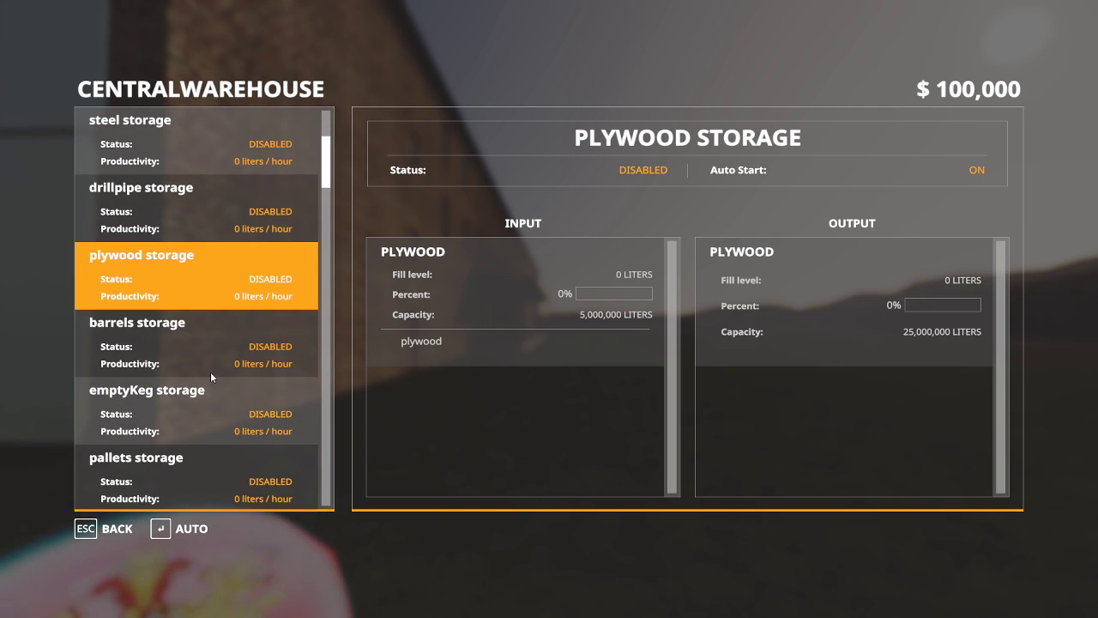
left_click(207, 358)
left_click(207, 417)
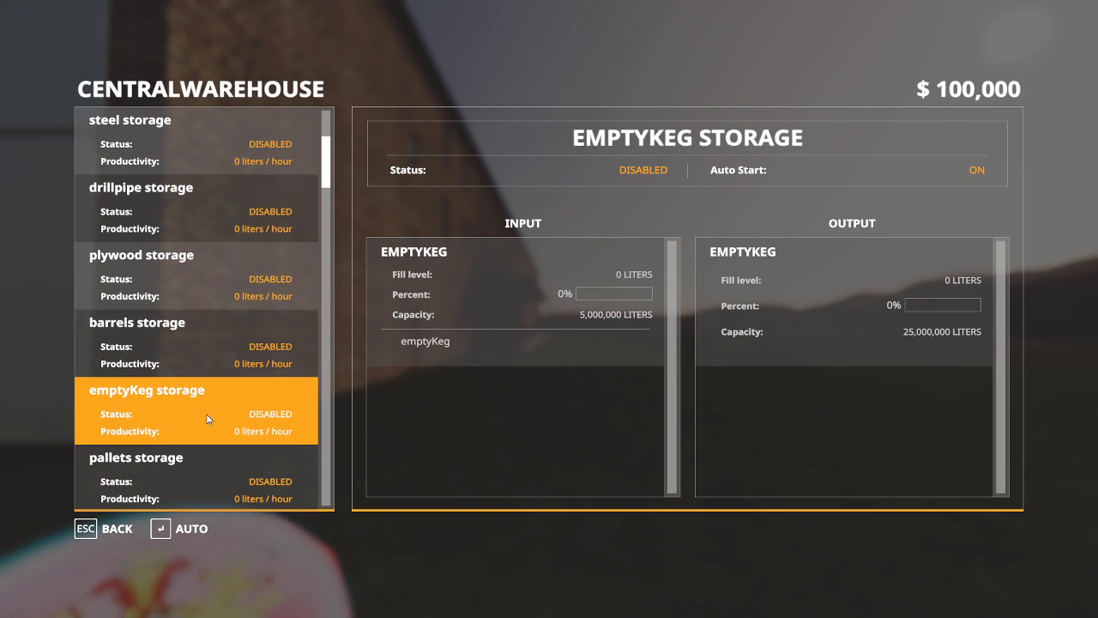
left_click(198, 470)
scroll(215, 369, "down", 4)
left_click(219, 288)
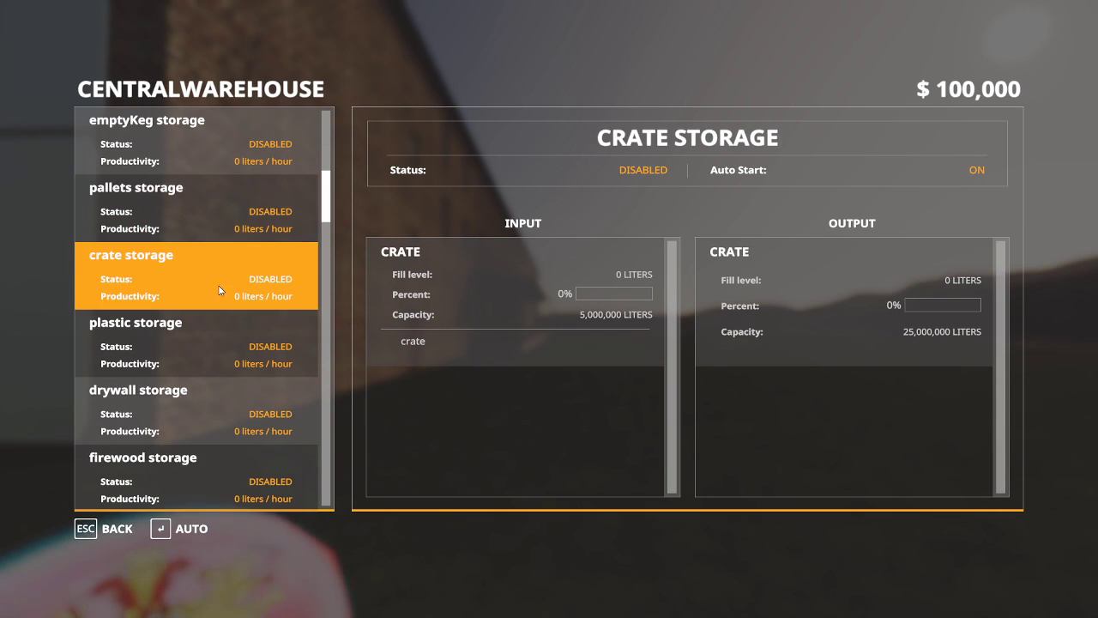
left_click(214, 345)
left_click(206, 406)
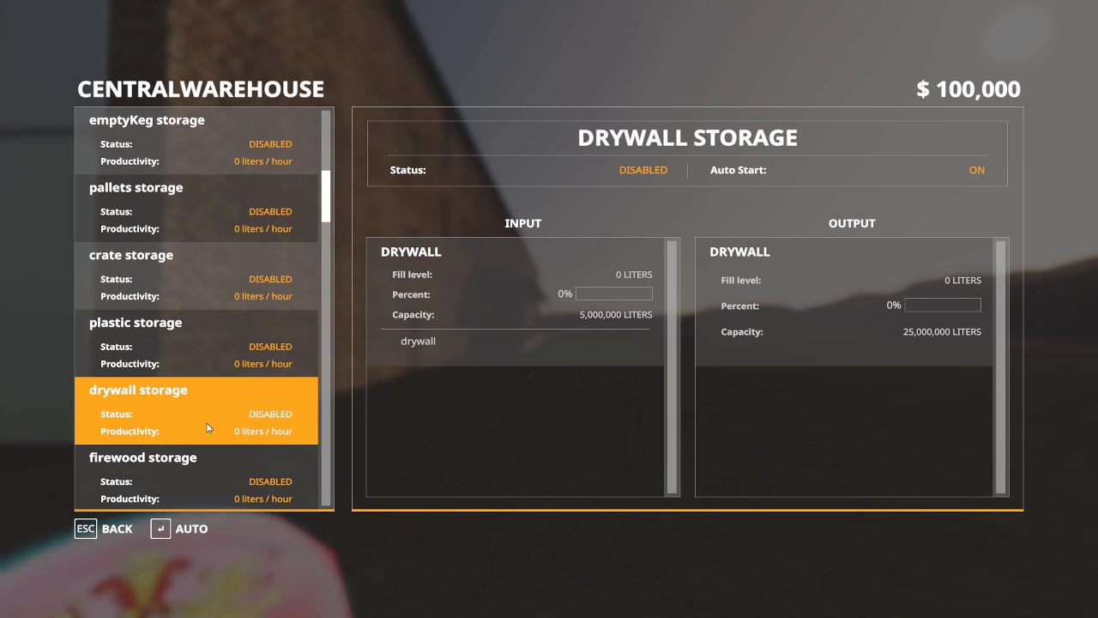
left_click(206, 472)
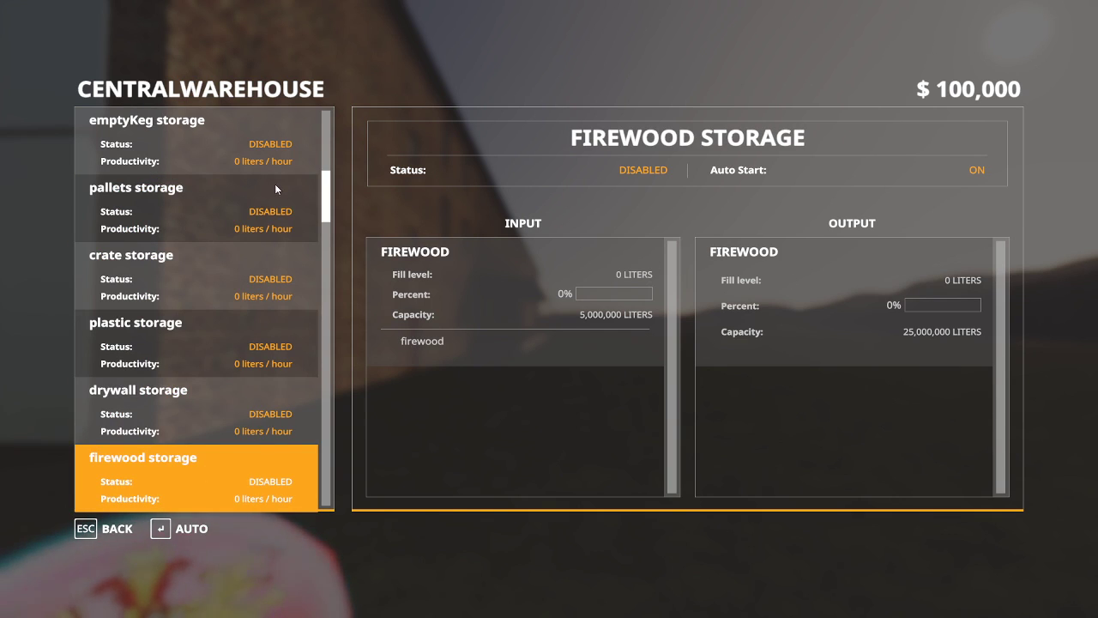
Review the sacks, wallpaper, powerCell, leather and beehive storage lines of the Central Warehouse.
scroll(259, 180, "down", 3)
scroll(236, 244, "down", 2)
left_click(220, 273)
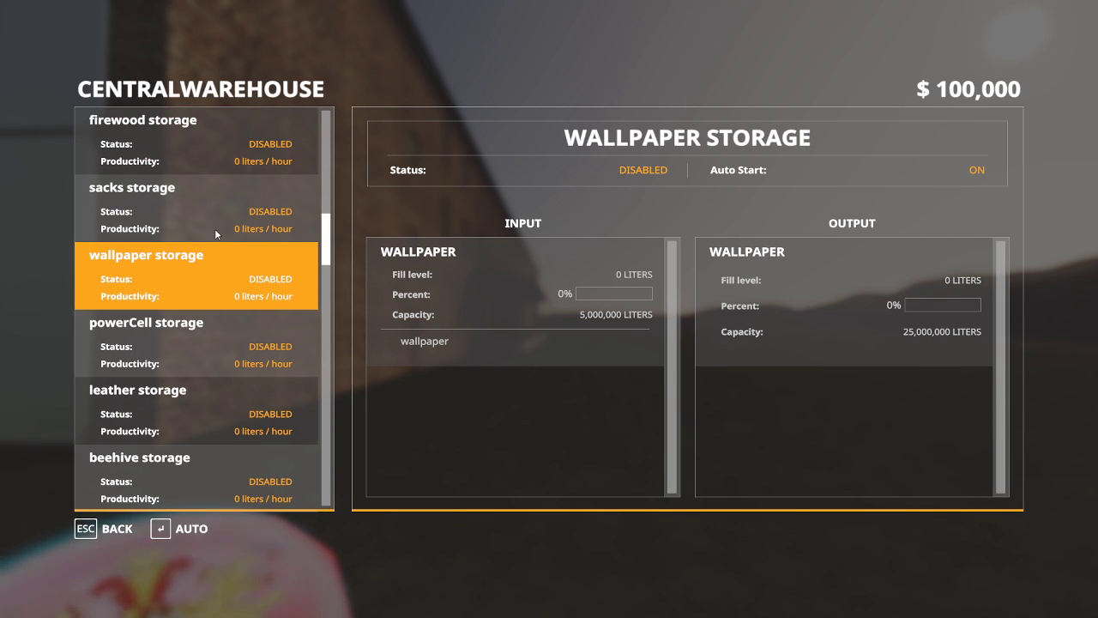
left_click(214, 225)
left_click(206, 300)
left_click(211, 356)
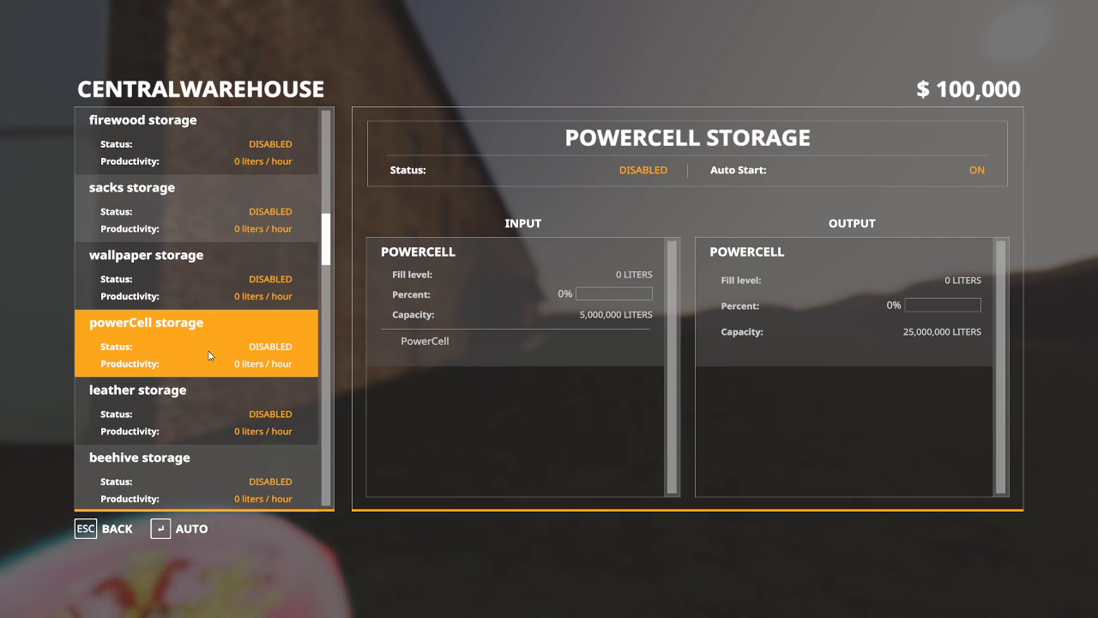
left_click(215, 399)
left_click(221, 467)
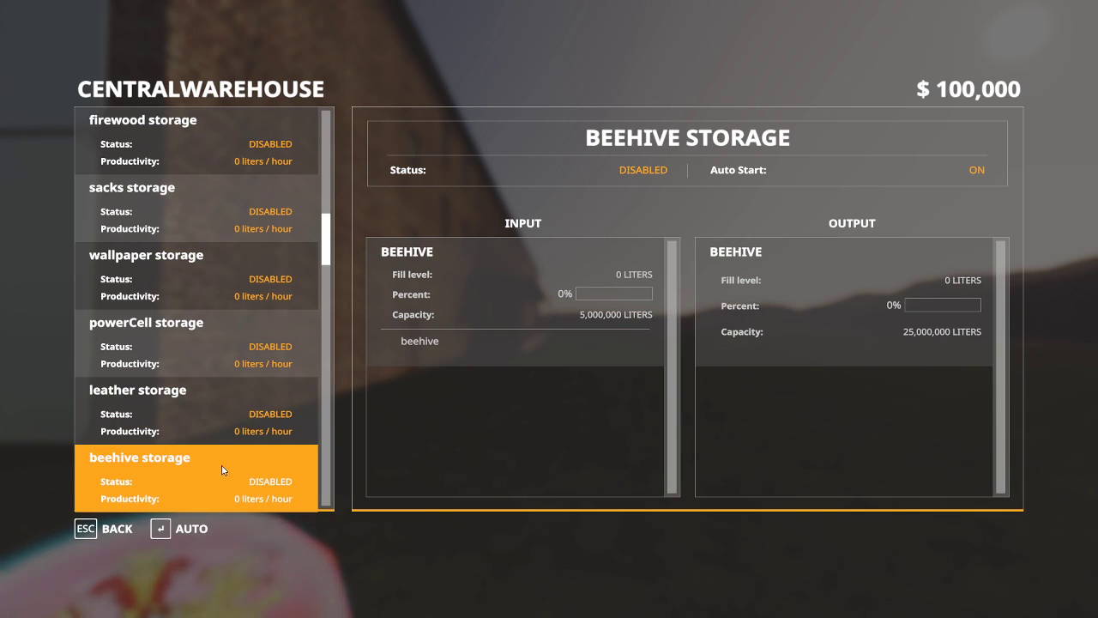
Check the input and output entries of the wax, honey, sewerPipe and waterPipe storage lines.
scroll(208, 325, "down", 5)
left_click(202, 226)
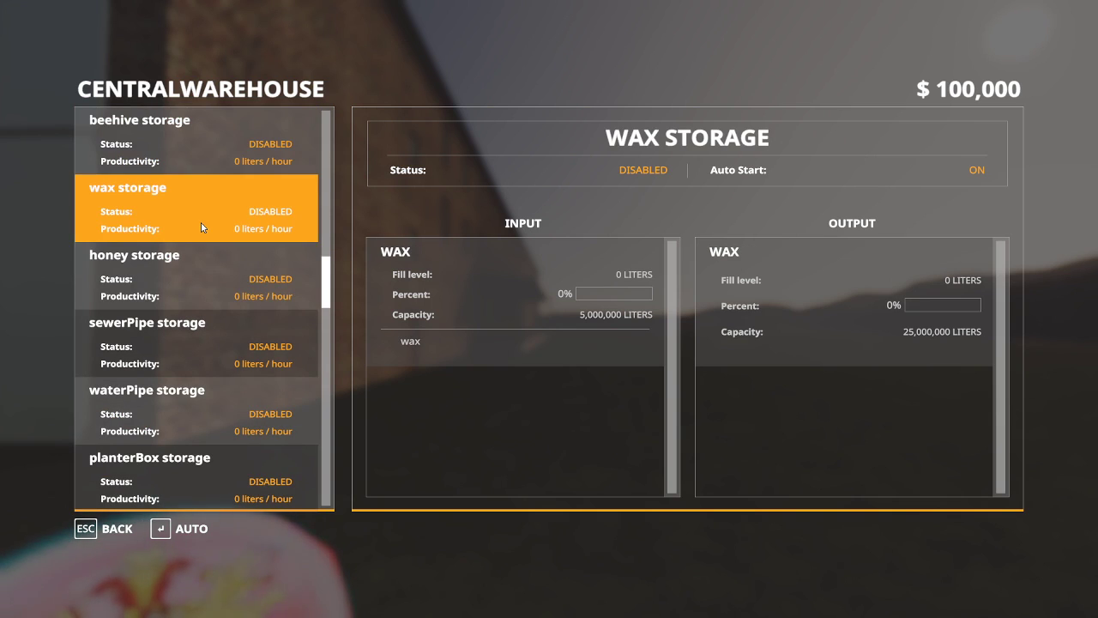
left_click(205, 277)
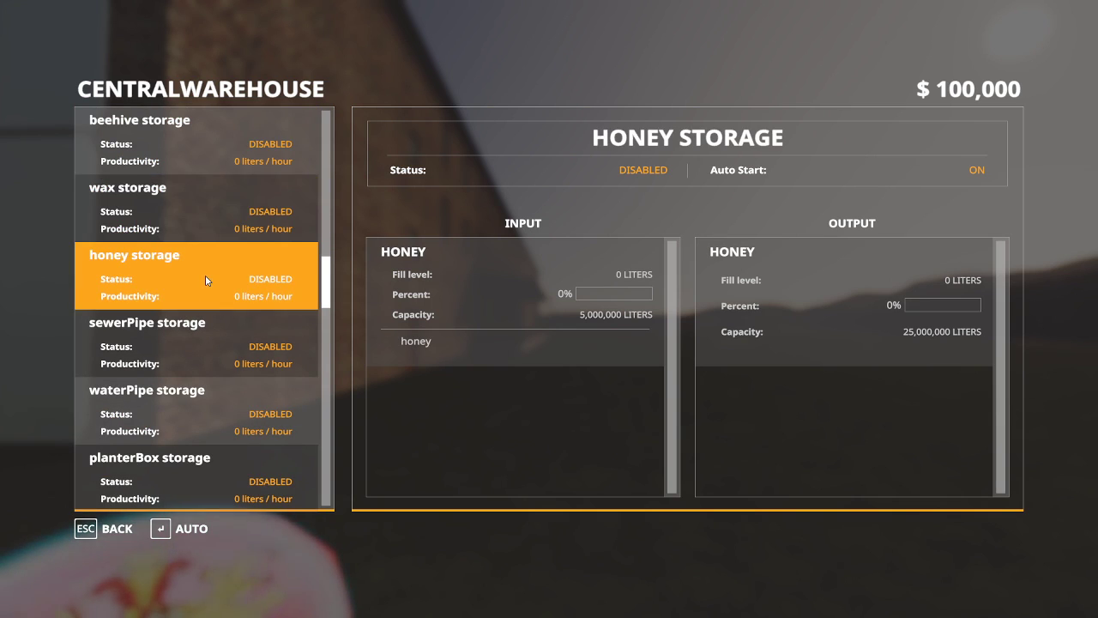
left_click(216, 358)
left_click(218, 388)
Check the input and output entries of the planterBox, bottles, glass, fiberglass and powerPole storage lines.
scroll(221, 354, "down", 6)
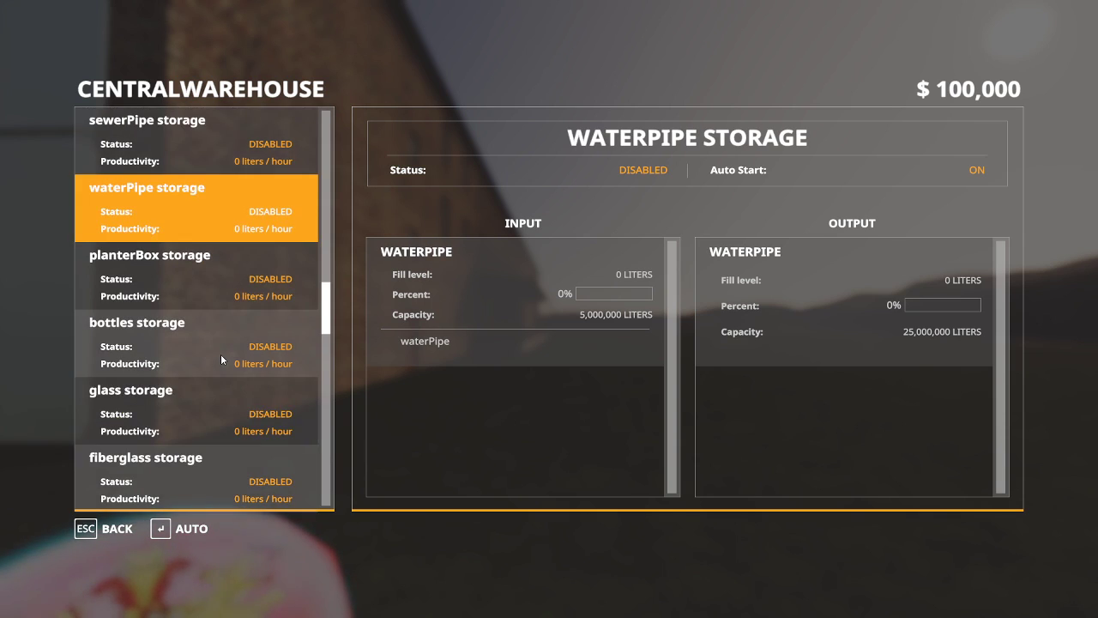
left_click(209, 162)
left_click(207, 215)
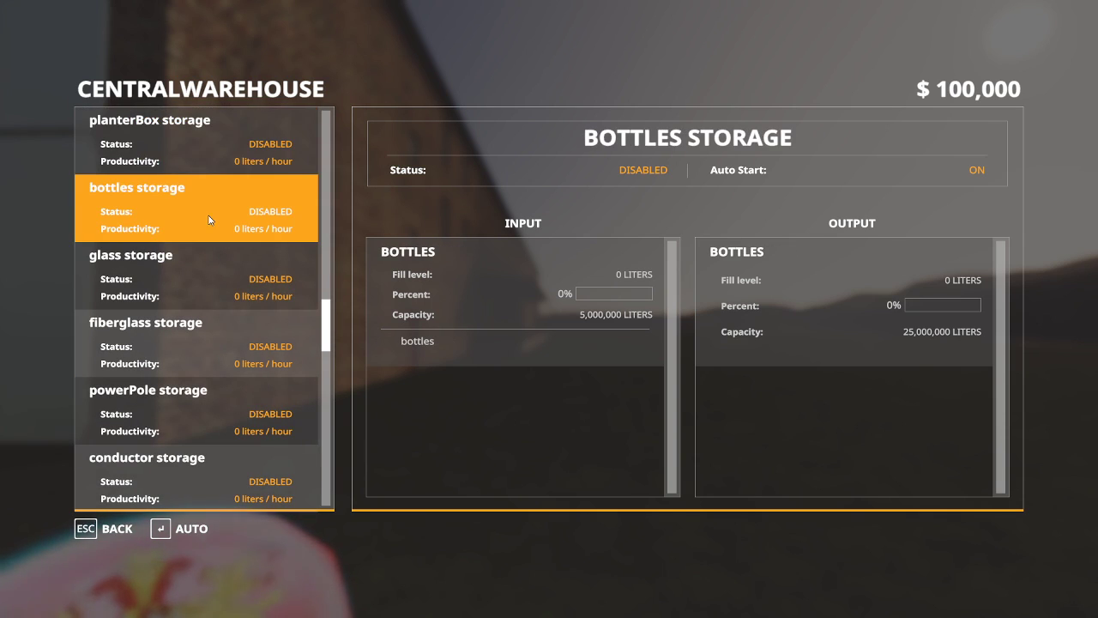
left_click(200, 279)
left_click(194, 346)
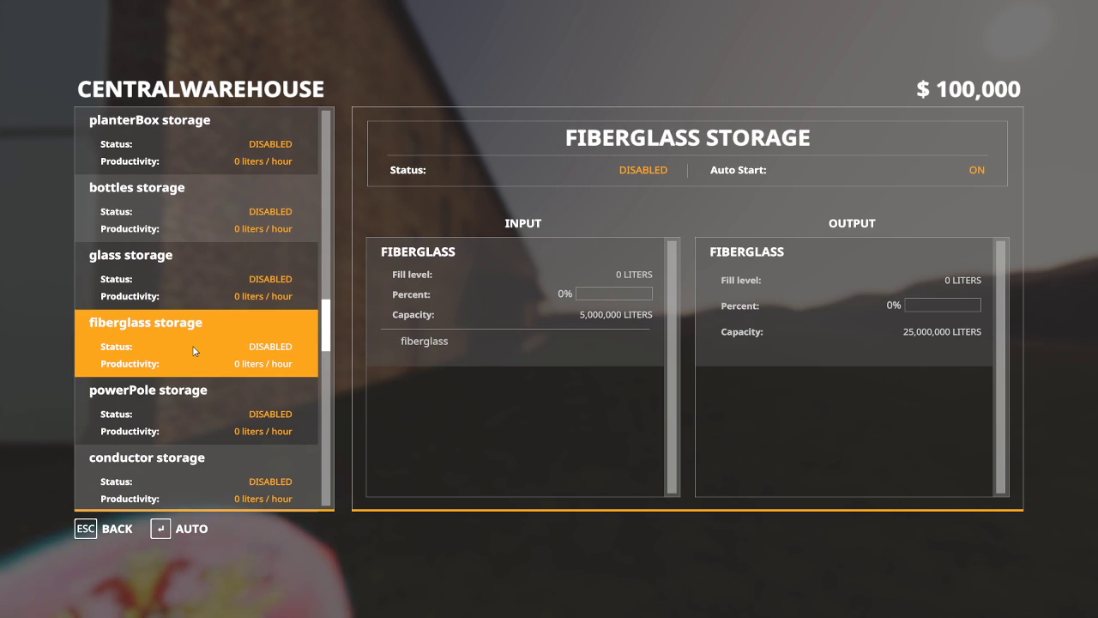
left_click(223, 425)
Review the Central Warehouse storage lines from conductor through fencing, comparing each line's input and output products.
scroll(223, 355, "down", 5)
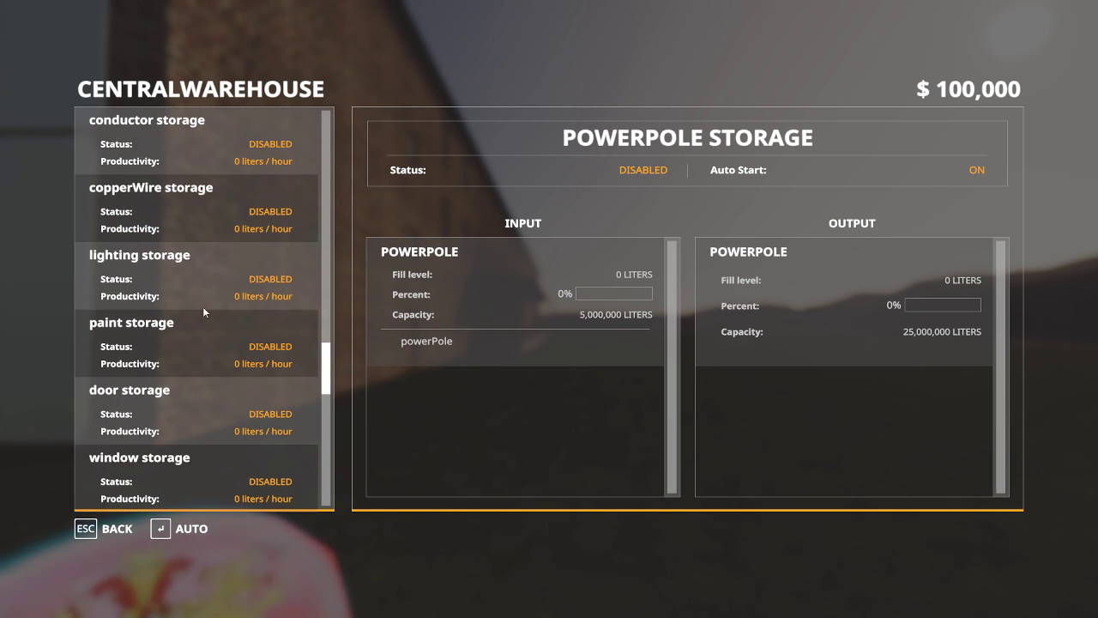
left_click(203, 163)
left_click(201, 224)
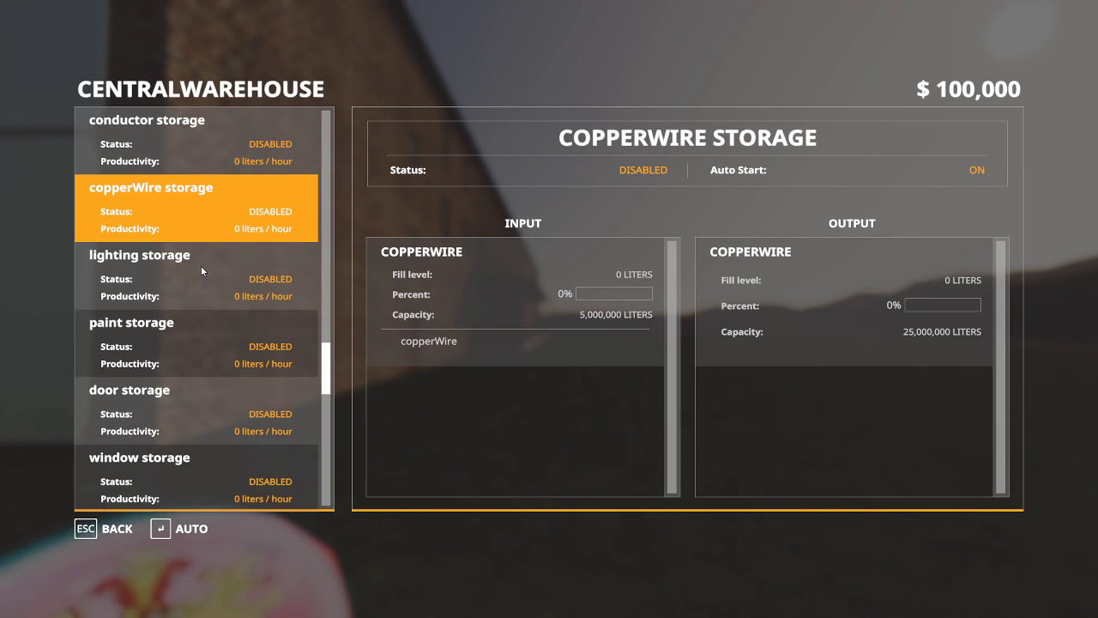
left_click(200, 279)
left_click(200, 343)
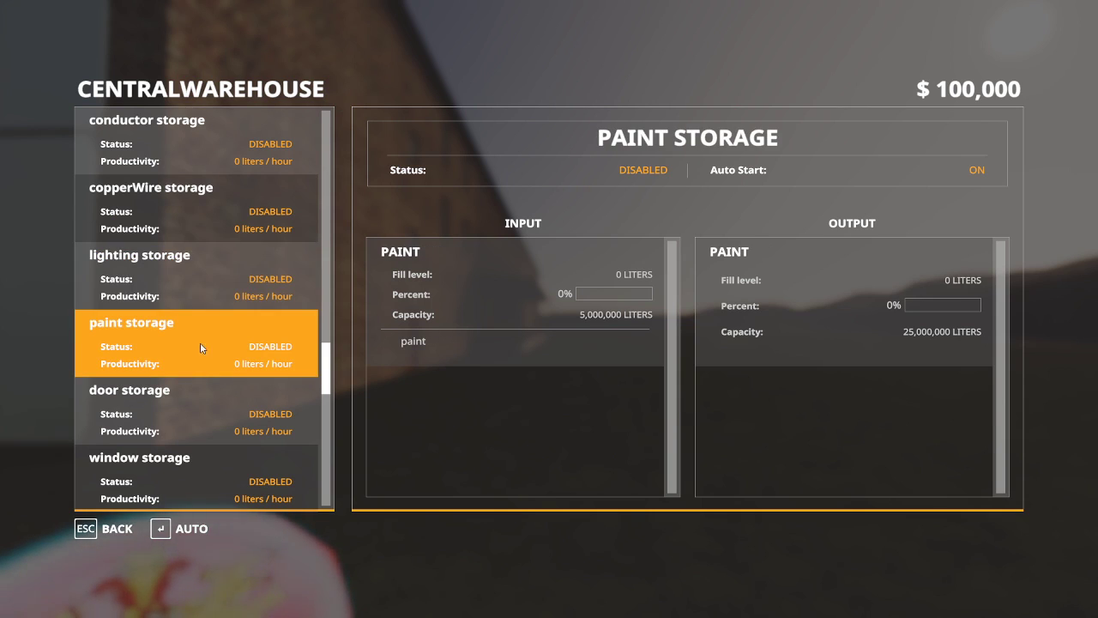
left_click(202, 388)
scroll(190, 291, "down", 3)
left_click(189, 280)
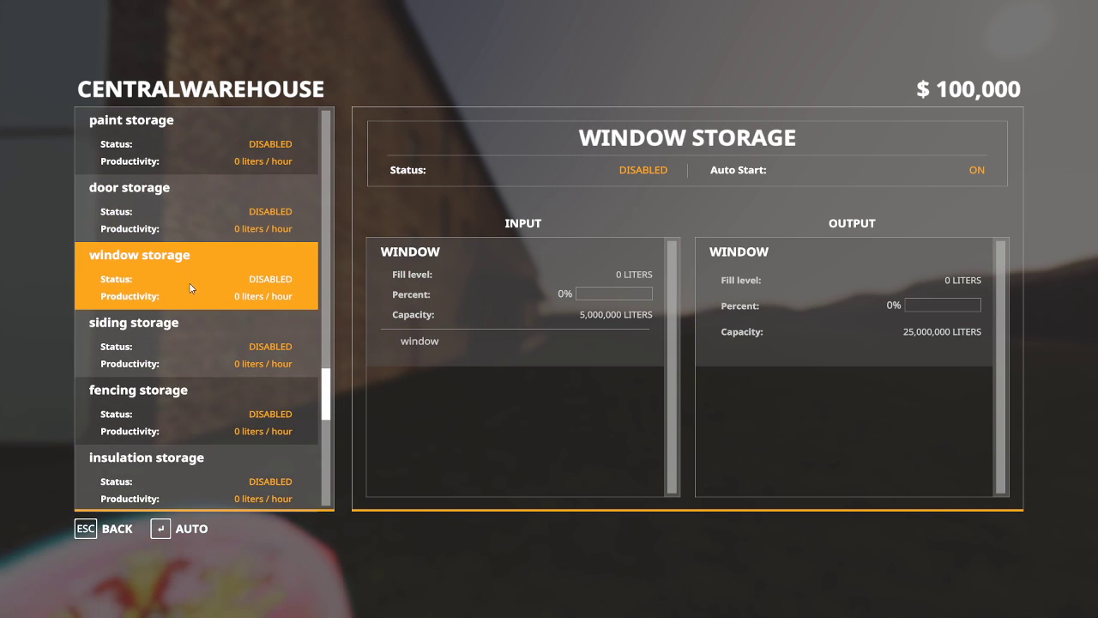
left_click(194, 349)
left_click(203, 408)
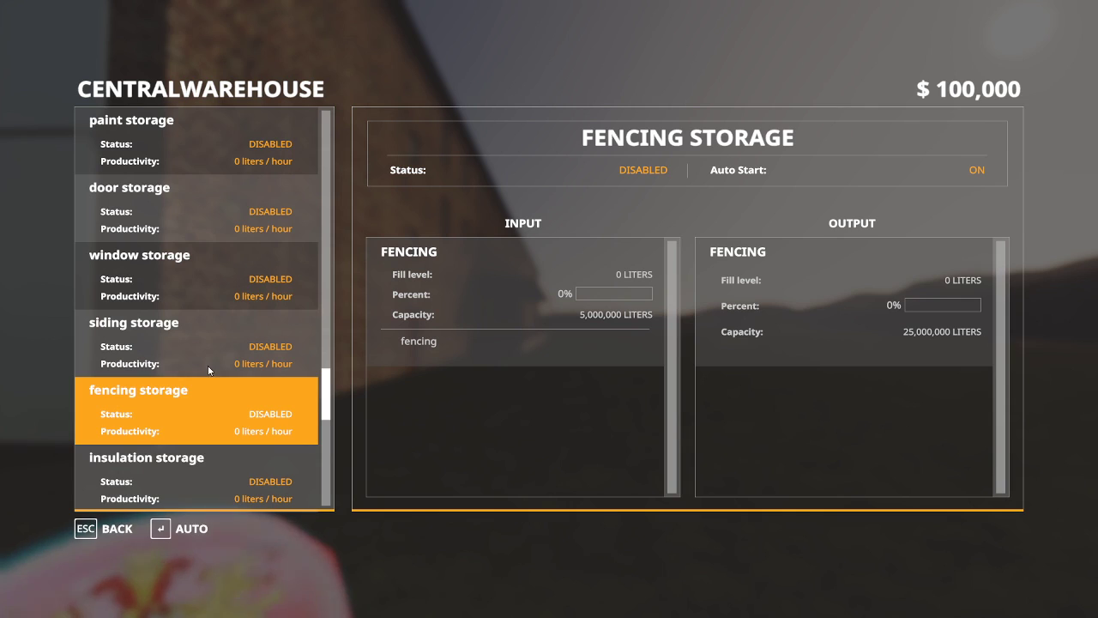
Review the insulation, roofing, greenery, grassSeed, redBrick and pavers storage lines for matching input and output products.
scroll(210, 369, "down", 3)
left_click(201, 297)
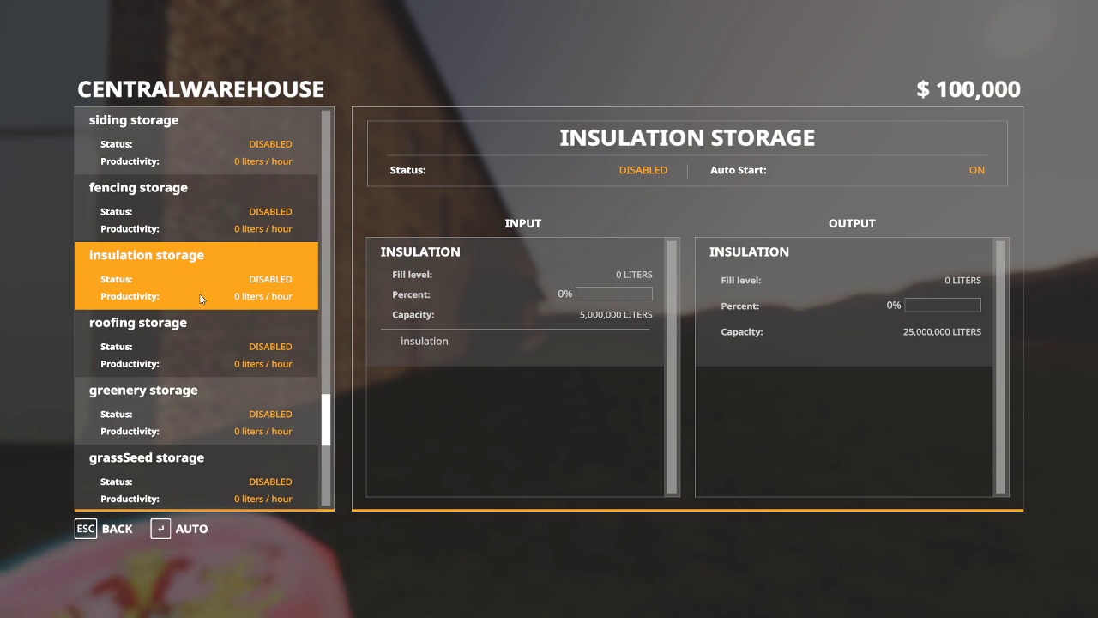
left_click(199, 347)
left_click(210, 412)
scroll(209, 326, "down", 5)
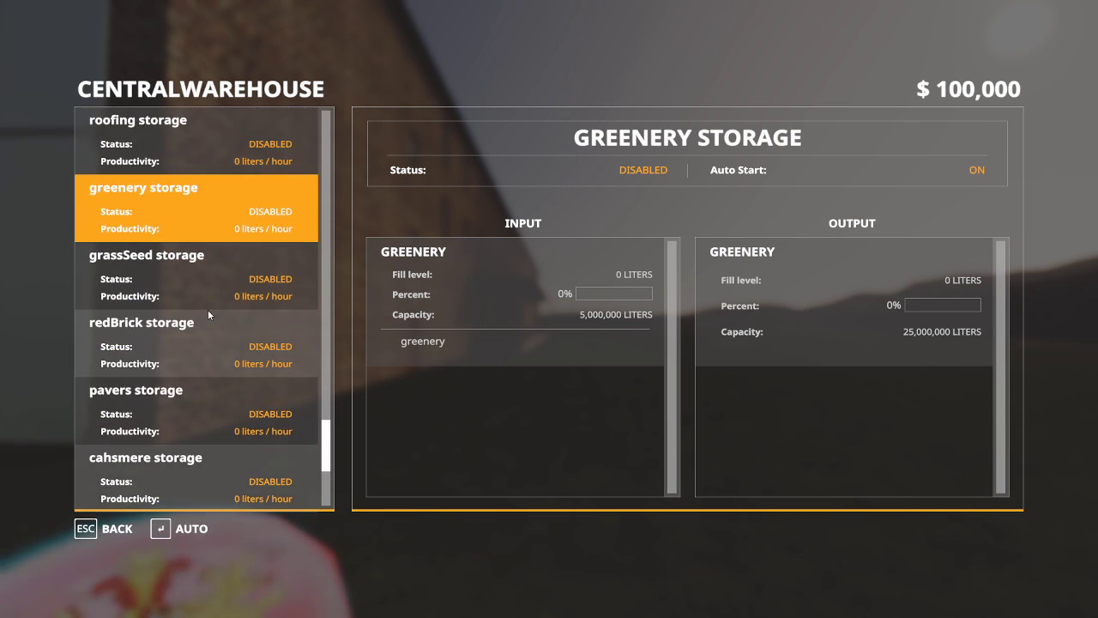
scroll(203, 201, "up", 1)
left_click(201, 219)
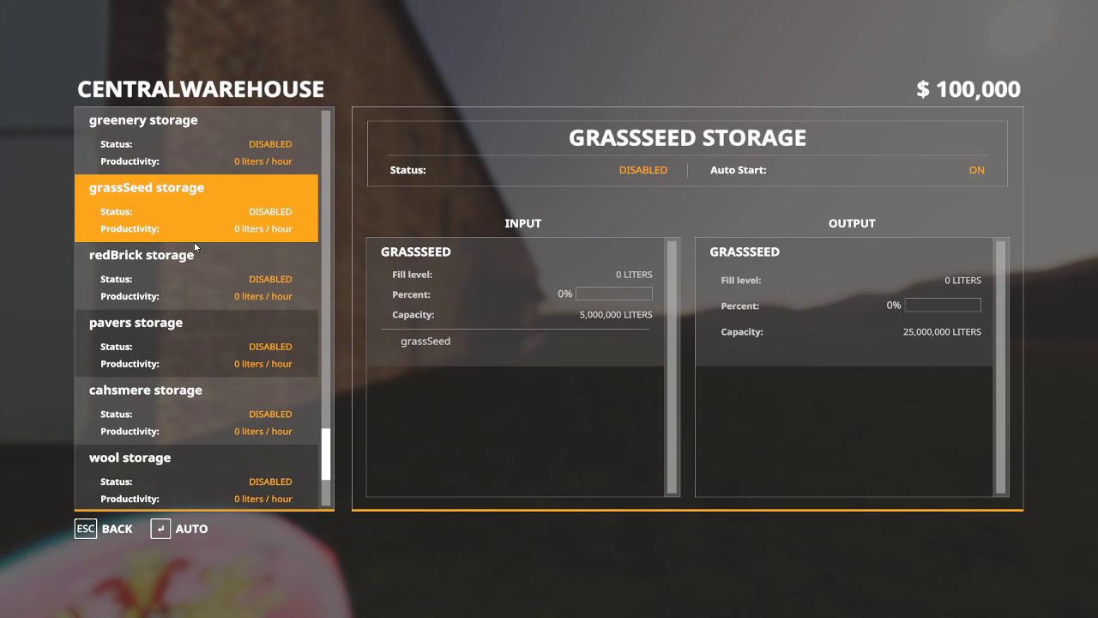
left_click(214, 283)
left_click(199, 347)
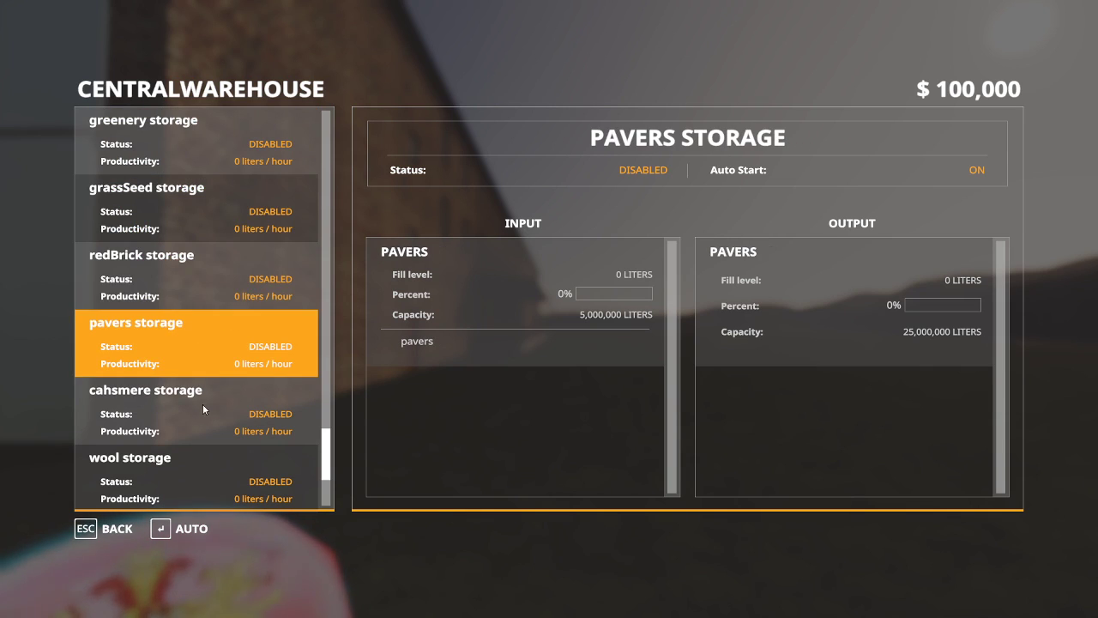
Review the remaining storage lines from cahsmere through baleTwine and close the Central Warehouse product menu.
left_click(202, 403)
scroll(206, 360, "down", 3)
left_click(194, 299)
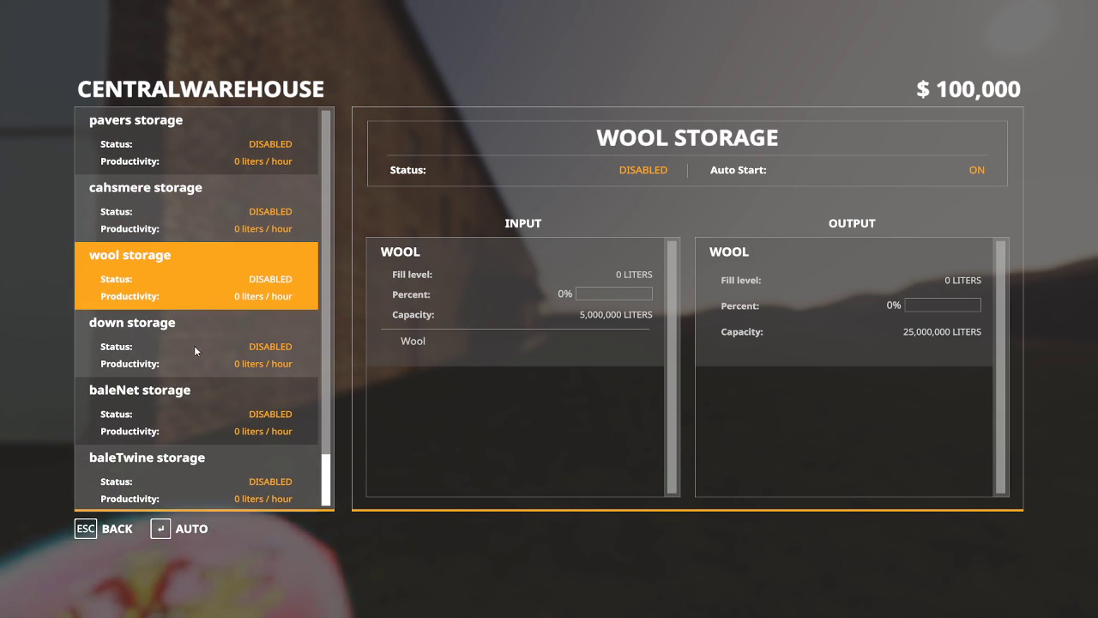
left_click(195, 350)
left_click(205, 416)
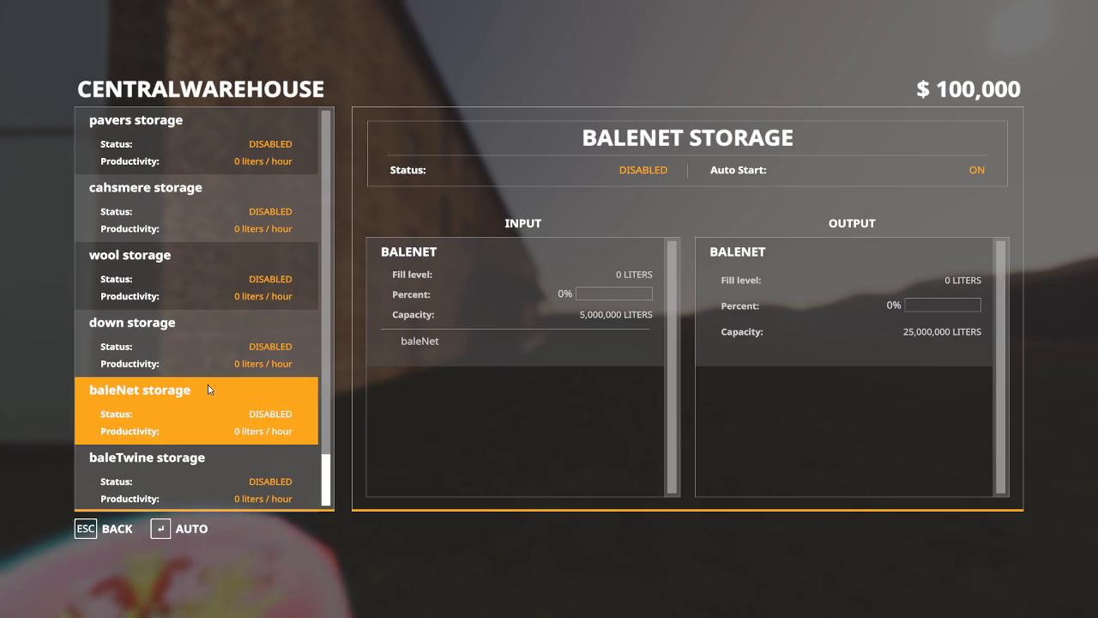
left_click(220, 476)
key("Escape")
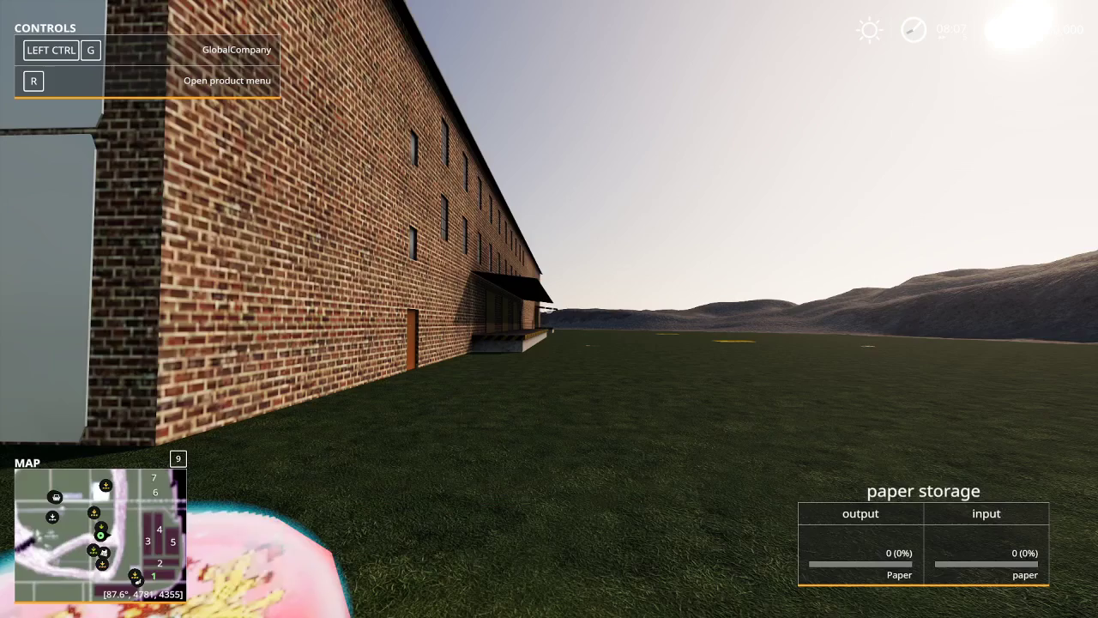
Examine the food product display boards on the cold warehouse wall and walk to its product menu marker.
key("w")
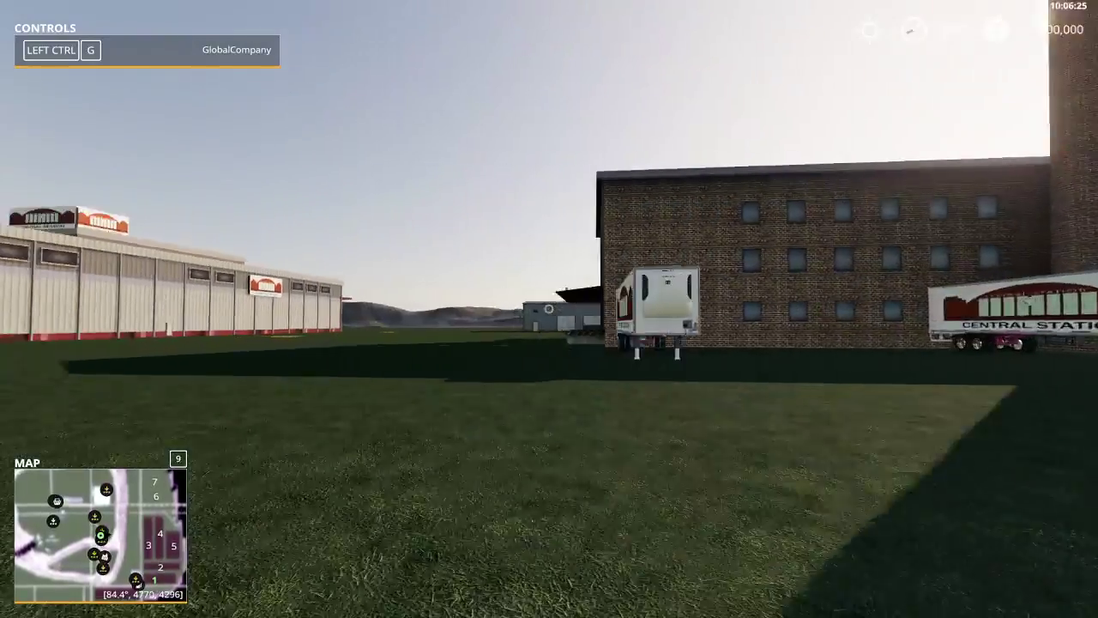
key("w")
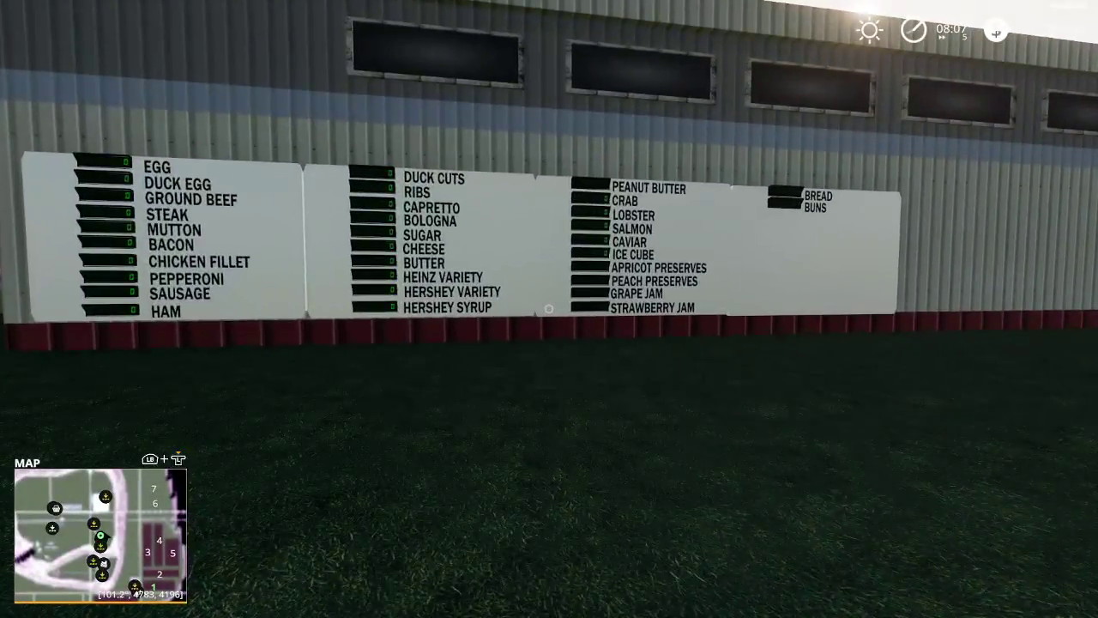
key("s")
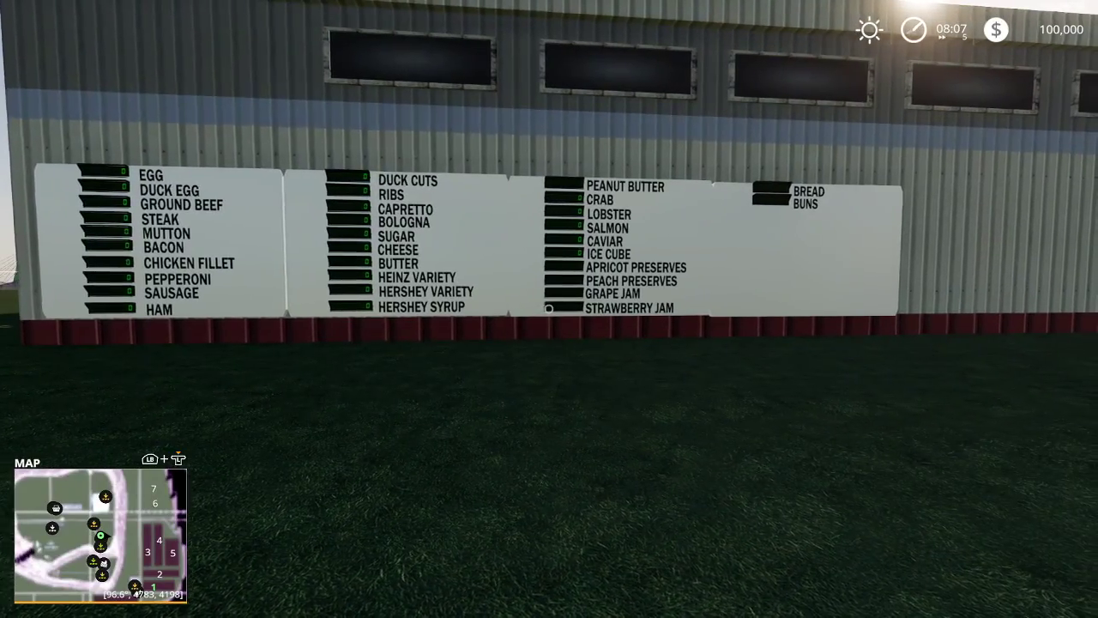
key("d")
key("w")
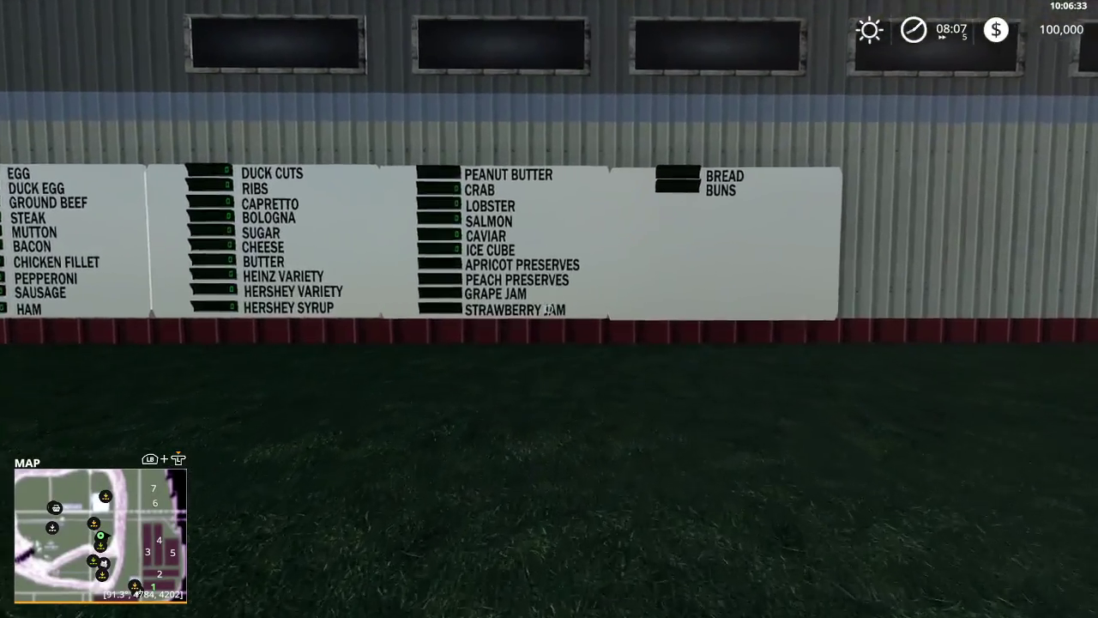
key("w")
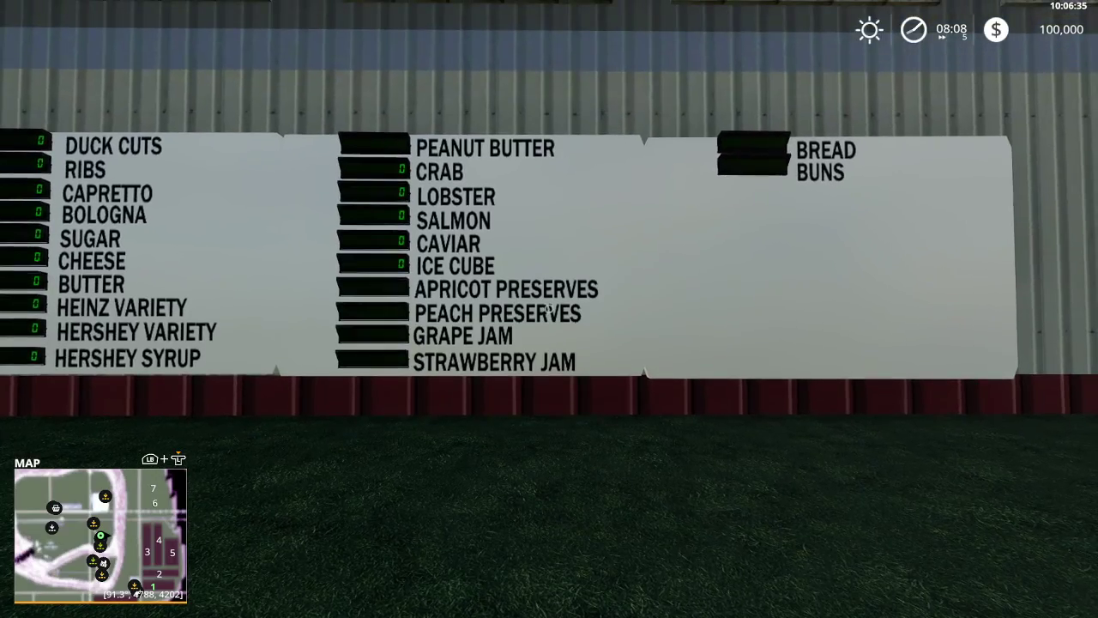
key("s")
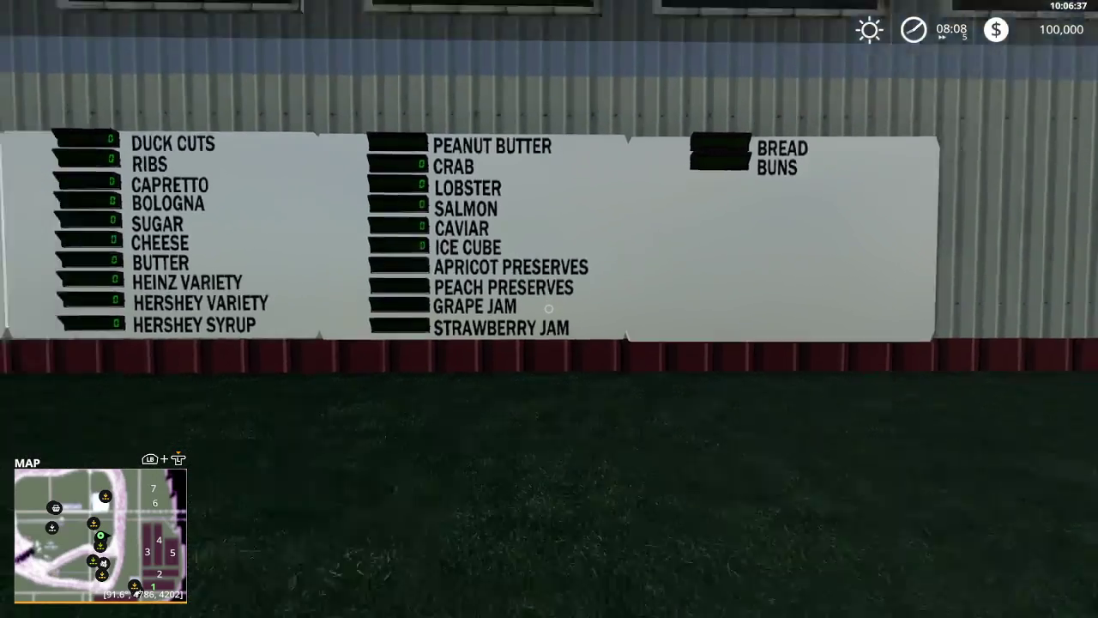
key("w")
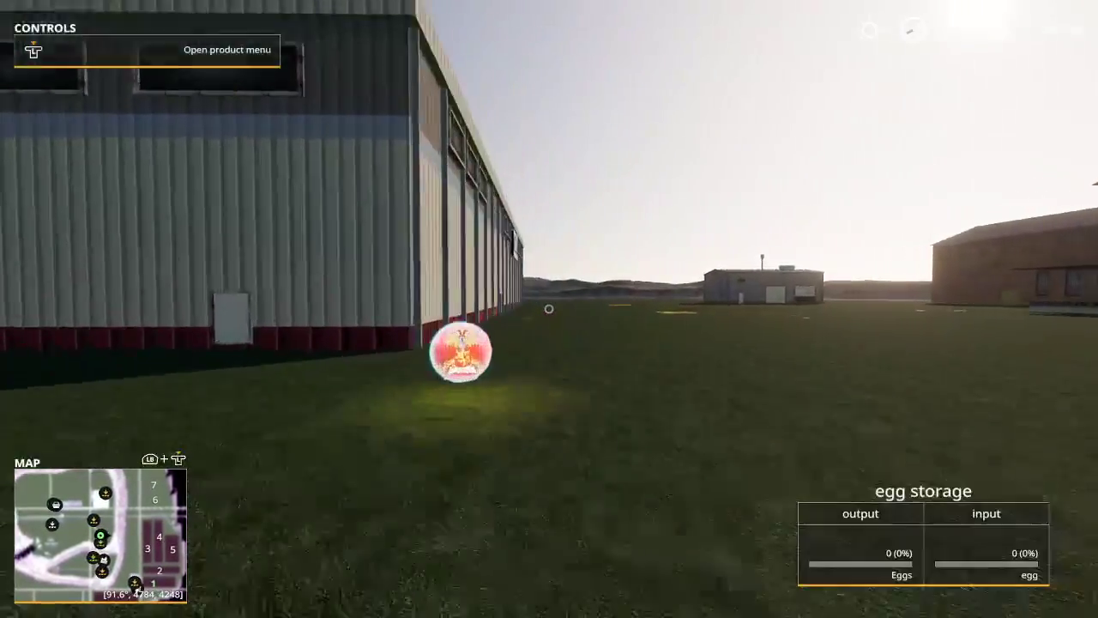
Open the cold warehouse product menu and review the egg through chickenFillet storage lines for matching input and output products.
key("r")
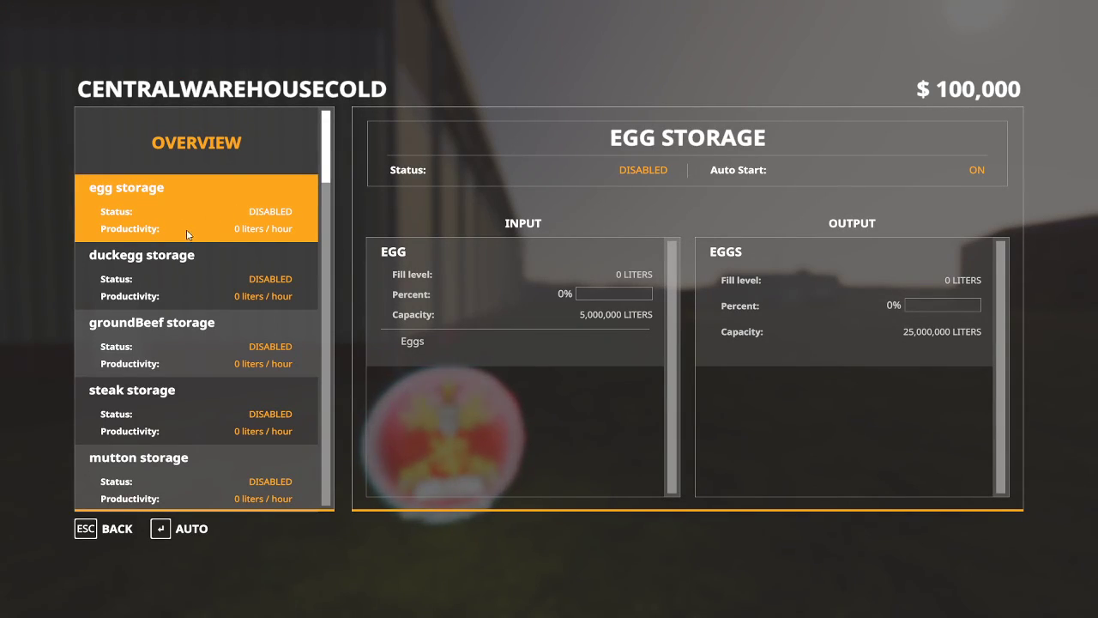
left_click(214, 288)
left_click(213, 363)
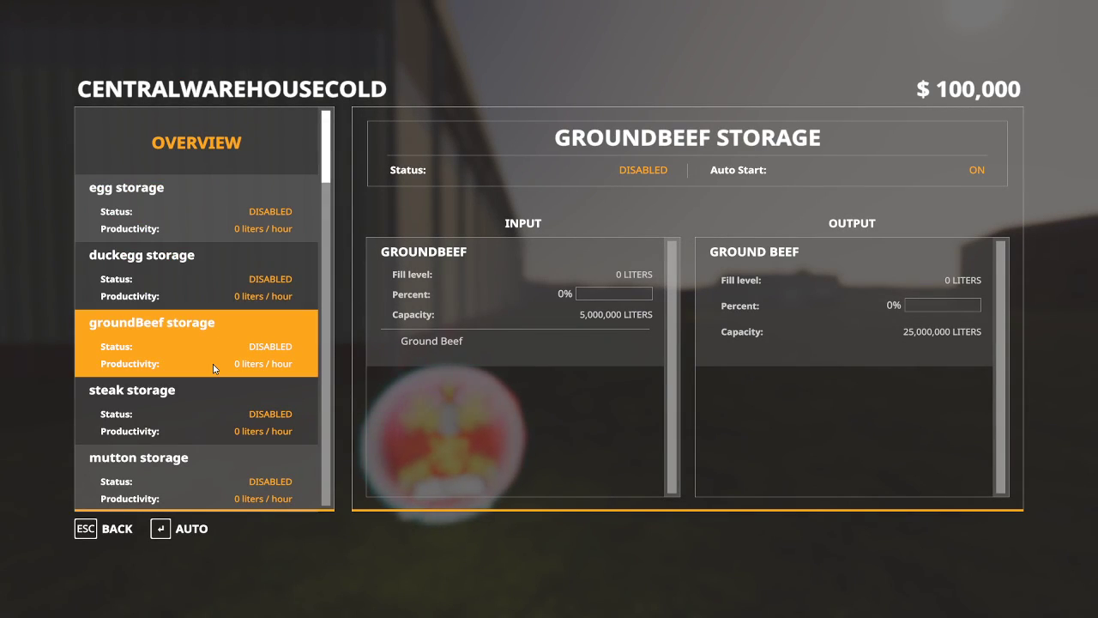
left_click(204, 413)
scroll(196, 351, "down", 2)
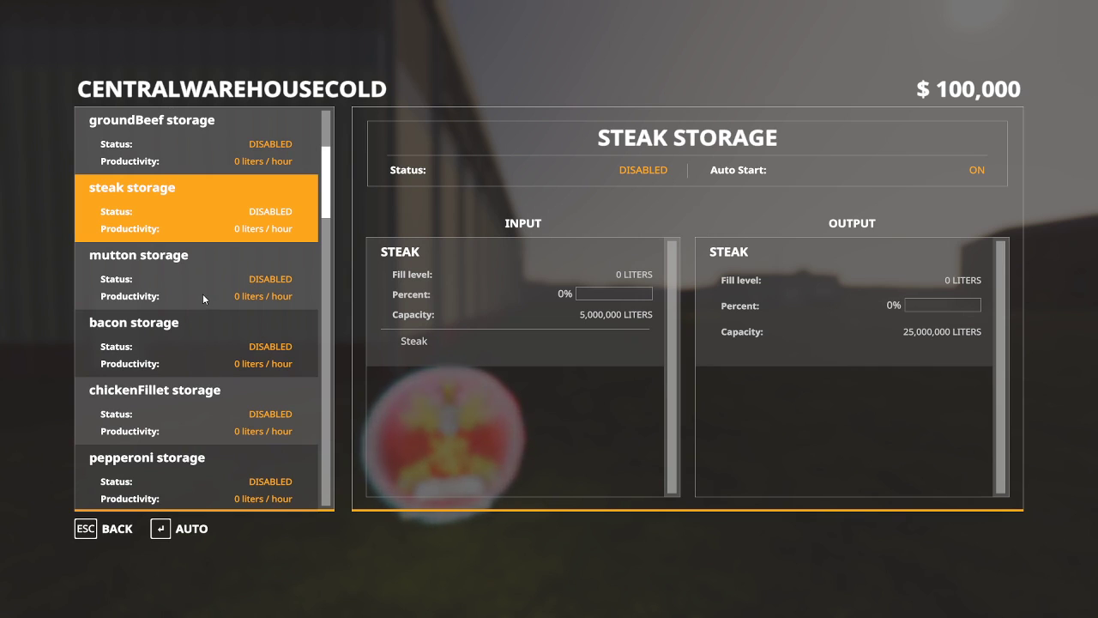
left_click(203, 294)
left_click(204, 339)
left_click(207, 403)
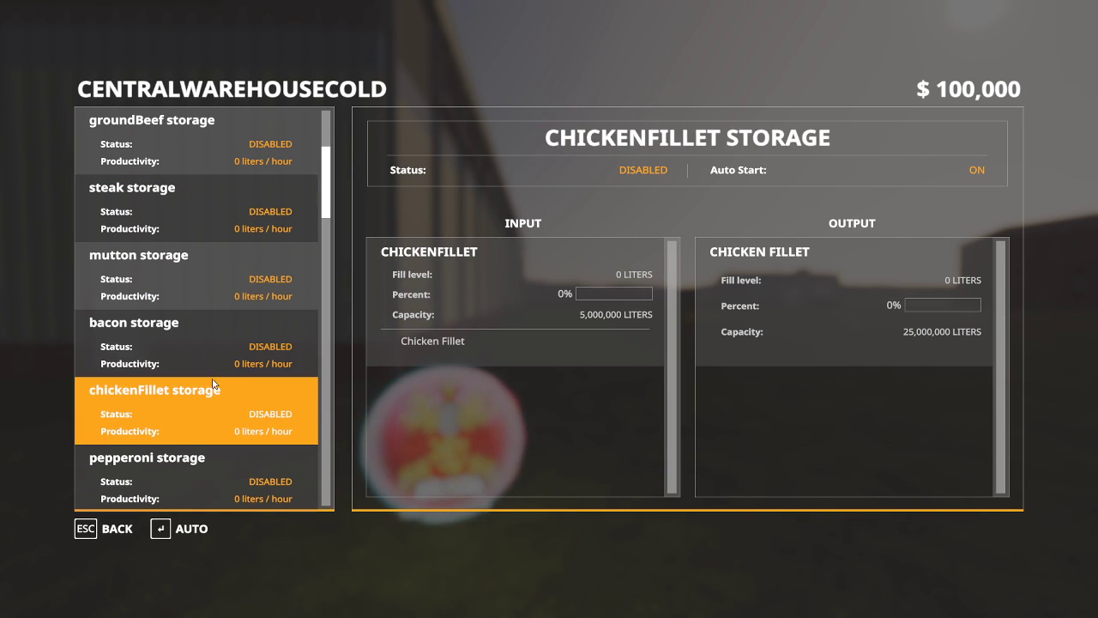
Review the pepperoni, sausage, ham, duckCuts, ribs and capretto storage lines for matching input and output products.
scroll(211, 364, "down", 3)
left_click(221, 296)
left_click(212, 356)
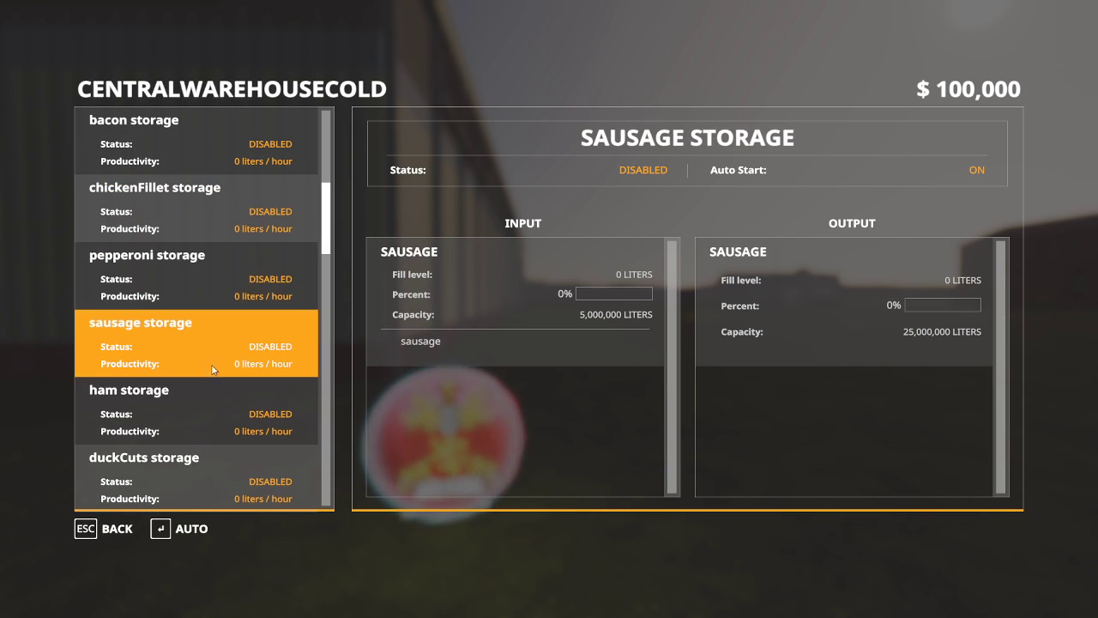
left_click(211, 405)
scroll(219, 360, "down", 3)
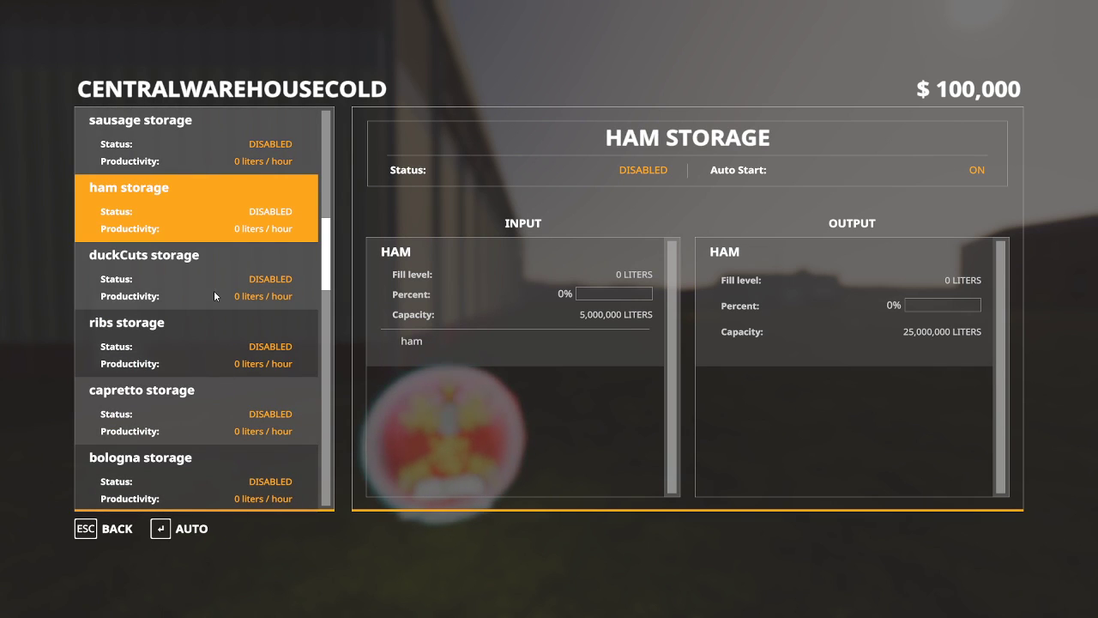
left_click(213, 291)
left_click(210, 339)
left_click(208, 402)
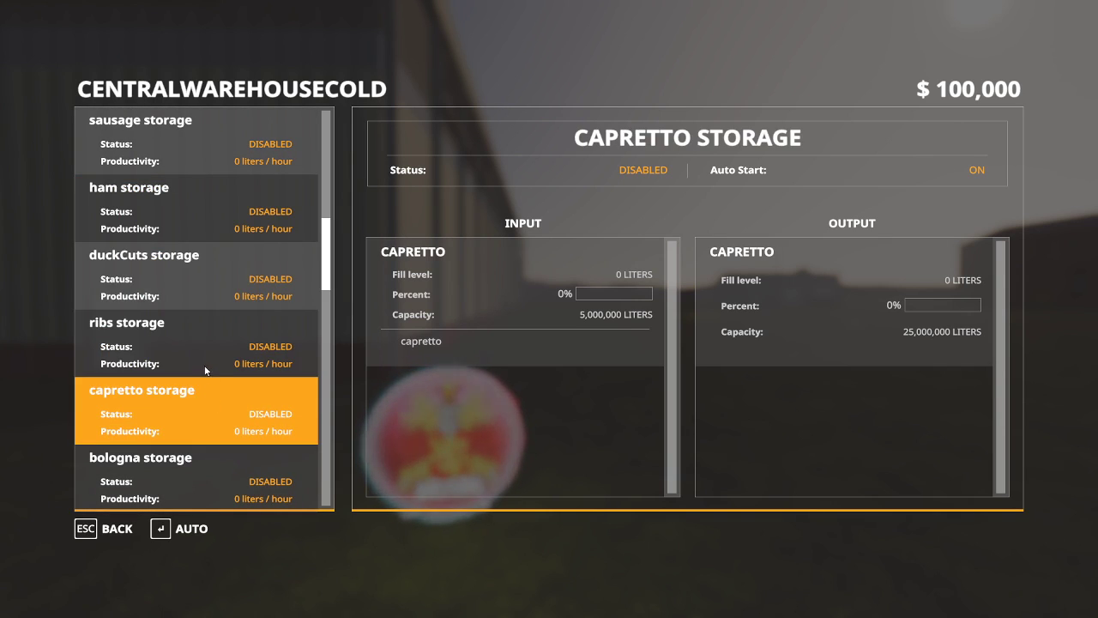
Review the storage lines from bologna through peanutButter, comparing each line's input and output products.
scroll(207, 360, "down", 4)
left_click(223, 220)
left_click(216, 296)
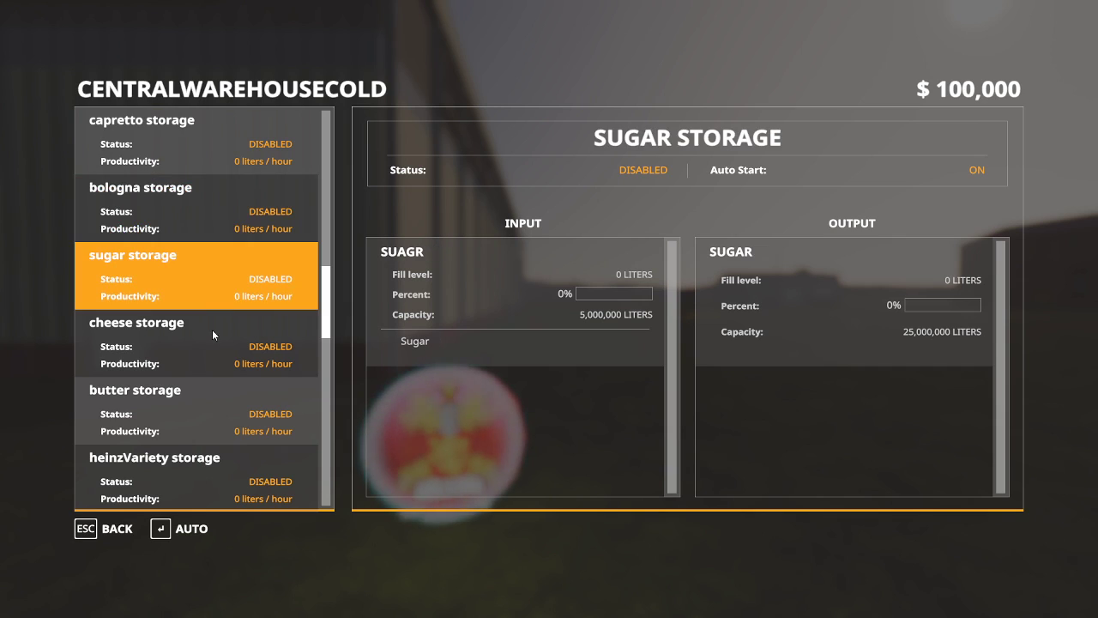
left_click(211, 336)
left_click(206, 399)
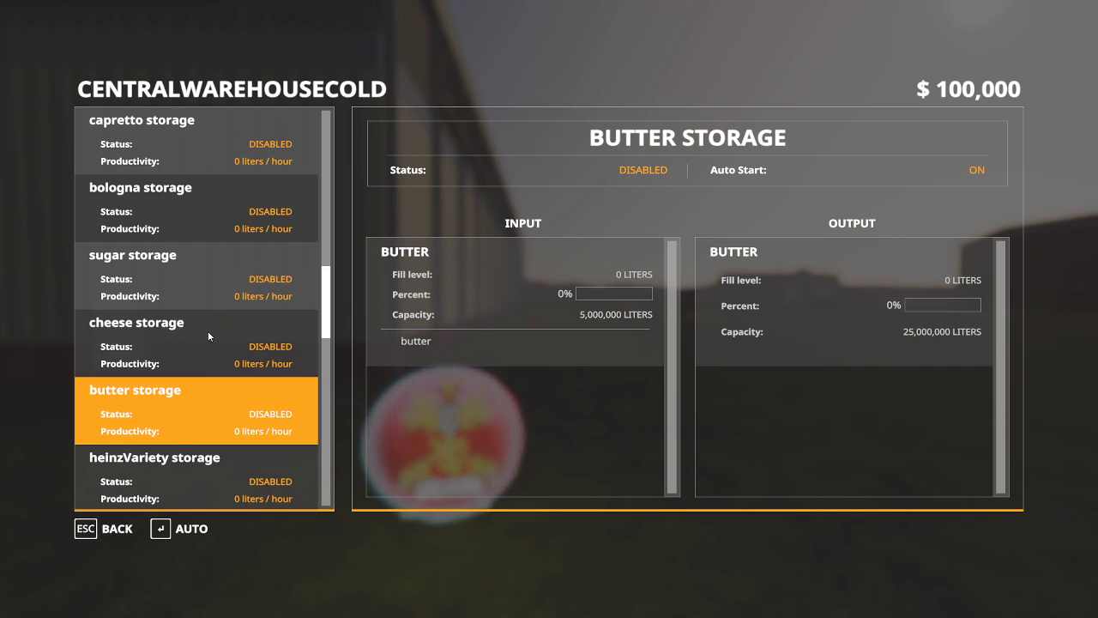
scroll(204, 300, "down", 4)
left_click(202, 228)
left_click(205, 296)
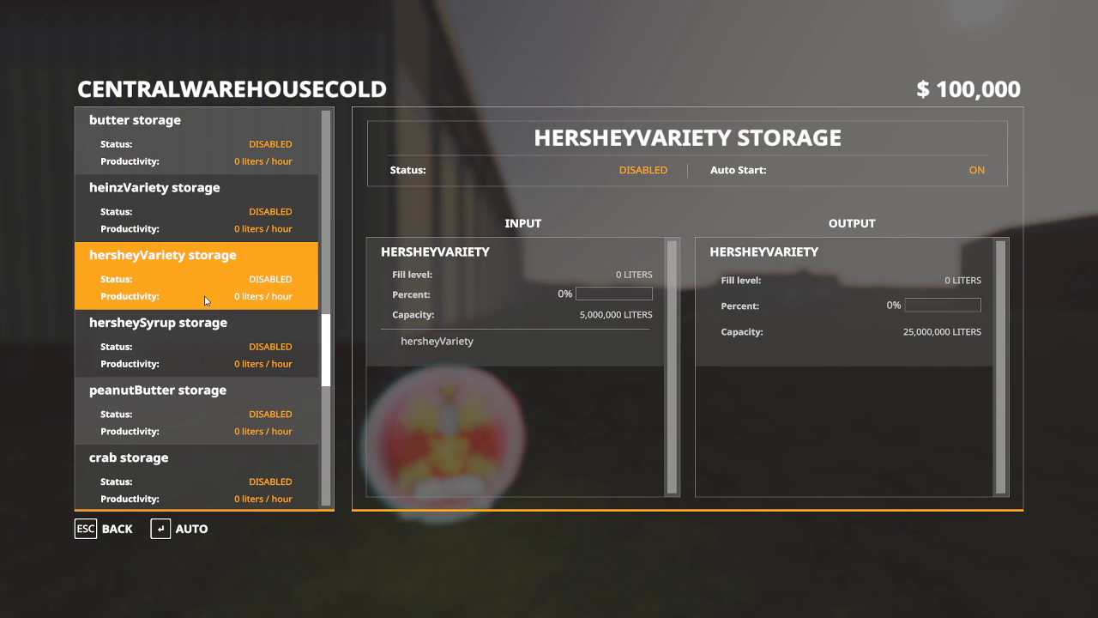
left_click(206, 351)
left_click(203, 404)
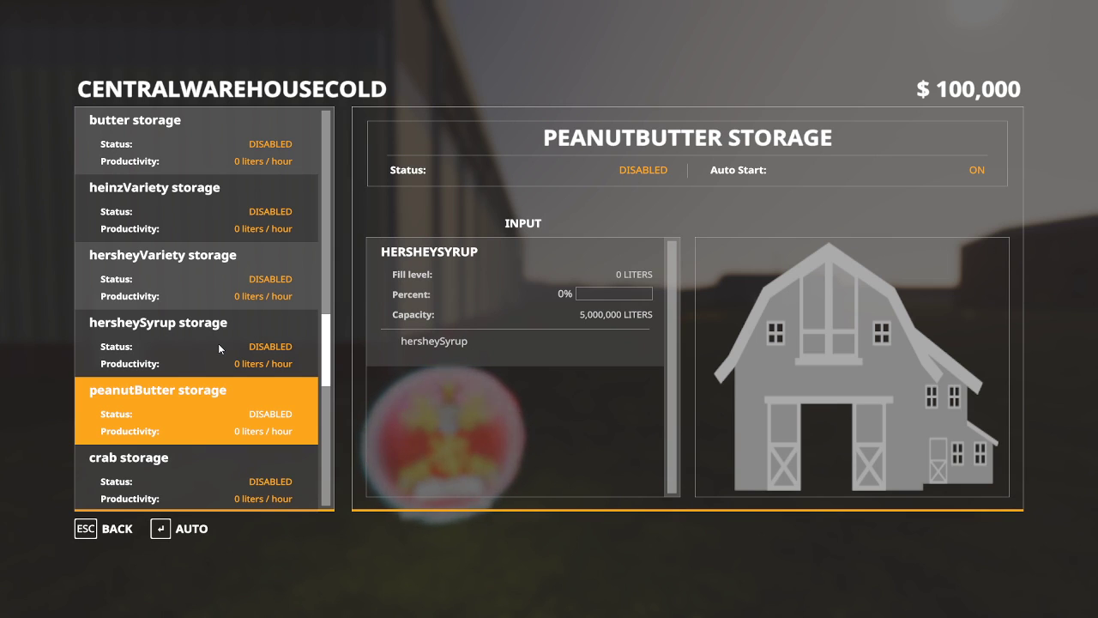
Return to the start of the cold warehouse lines and recheck the products from duckegg through duckCuts storage.
scroll(239, 258, "down", 1)
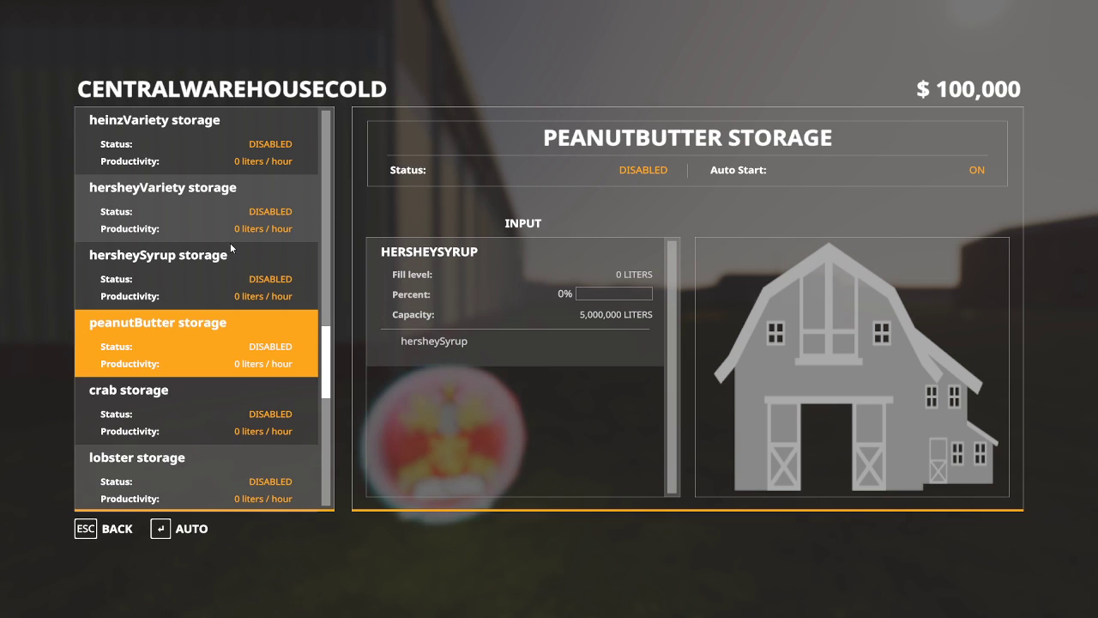
scroll(231, 248, "up", 2)
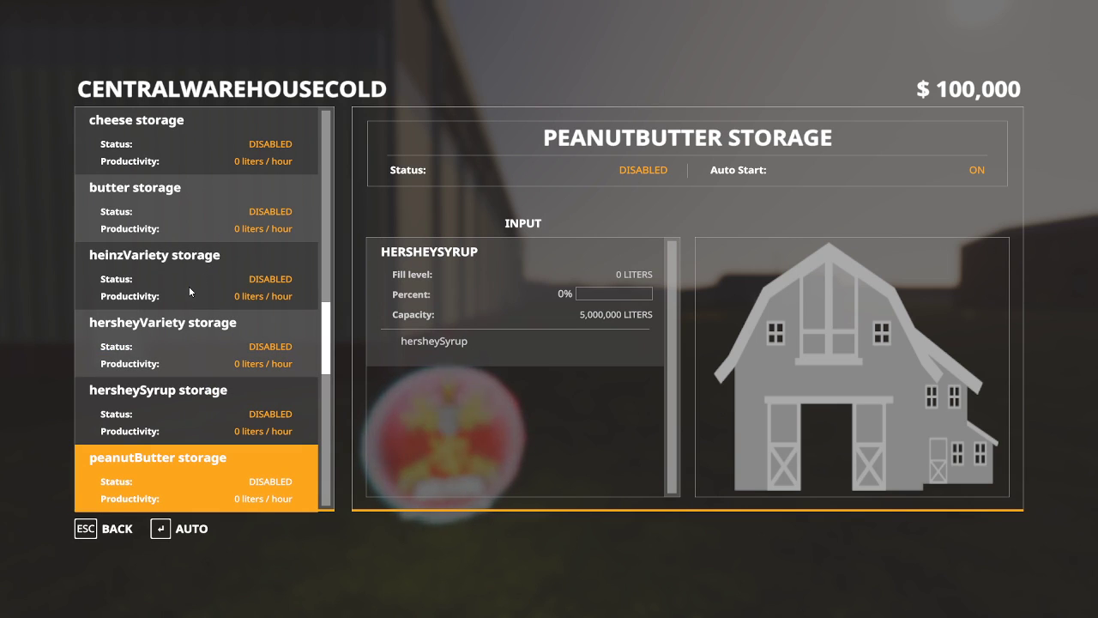
scroll(191, 291, "up", 1)
scroll(190, 279, "up", 7)
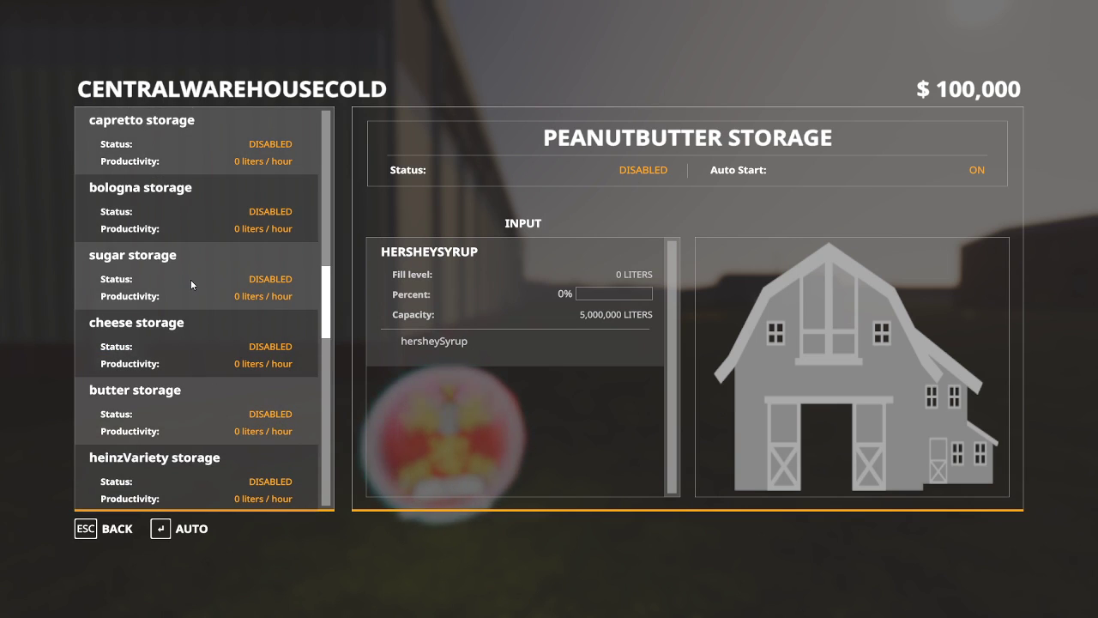
scroll(190, 278, "up", 9)
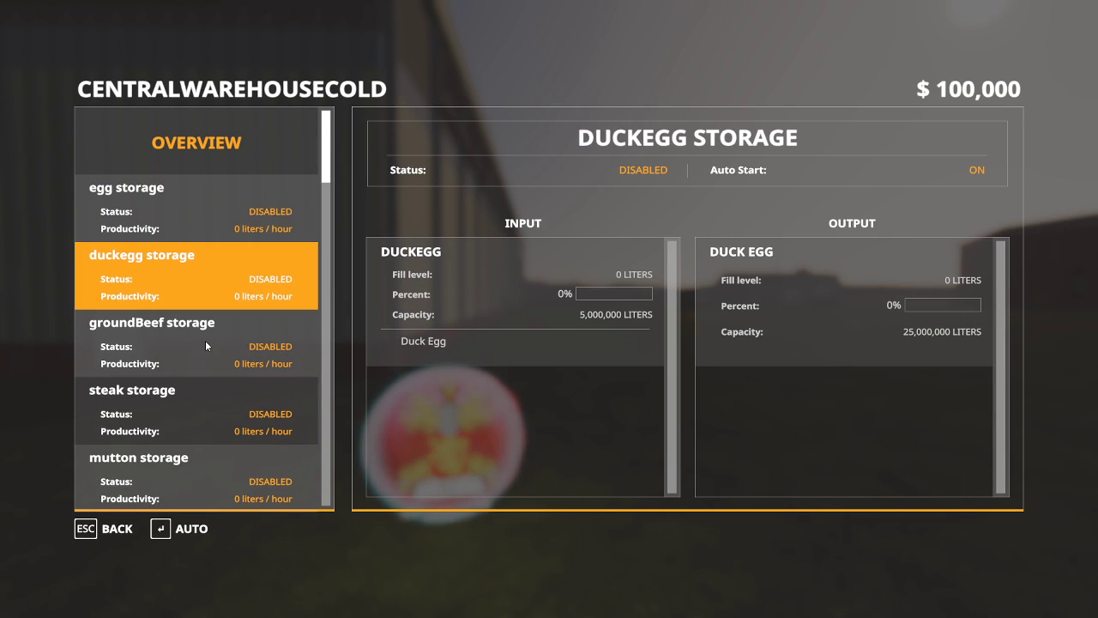
scroll(214, 360, "down", 3)
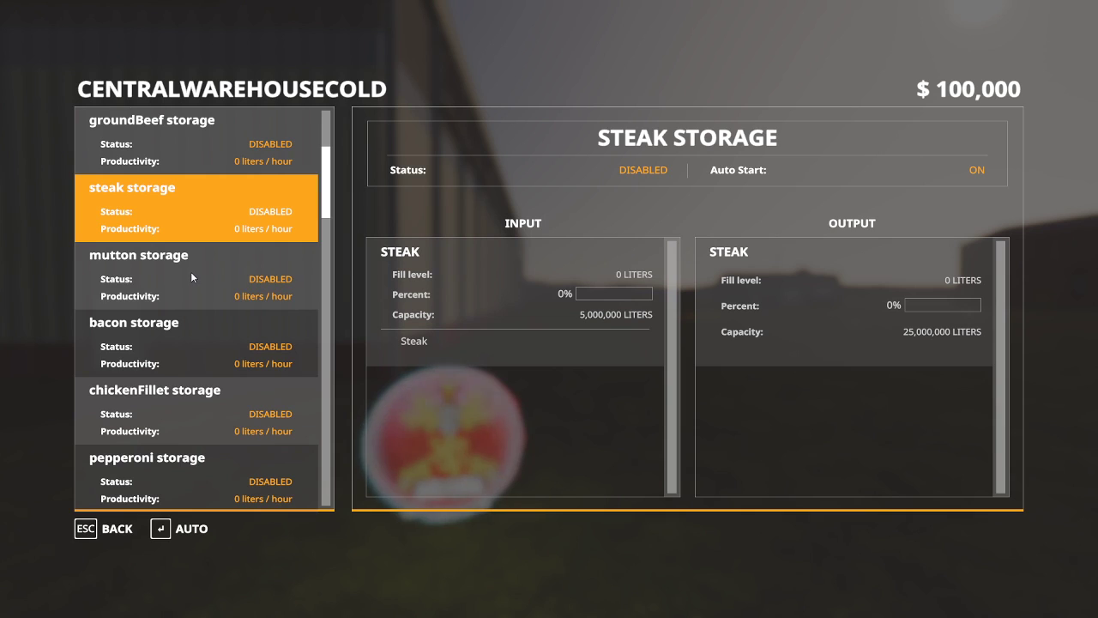
scroll(203, 386, "up", 1)
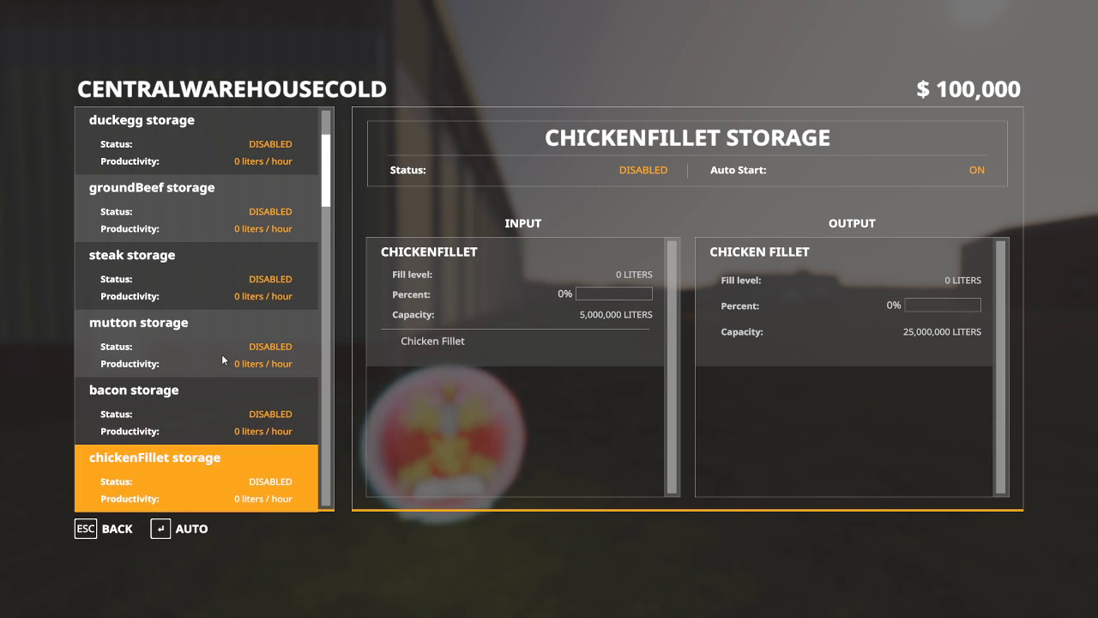
scroll(223, 348, "down", 3)
scroll(218, 348, "down", 1)
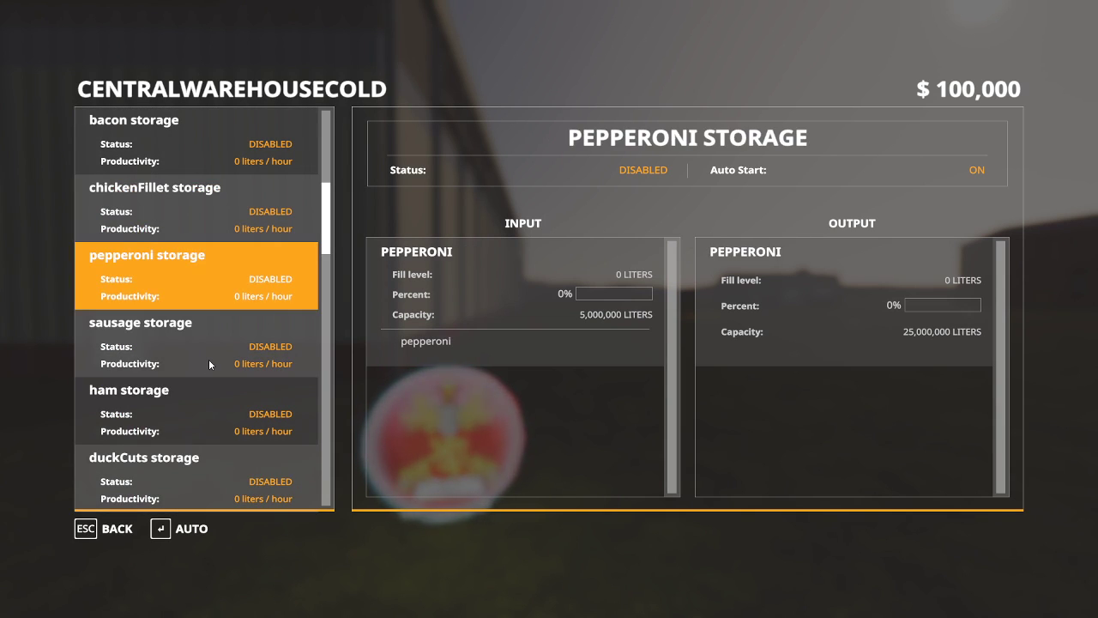
scroll(225, 369, "down", 5)
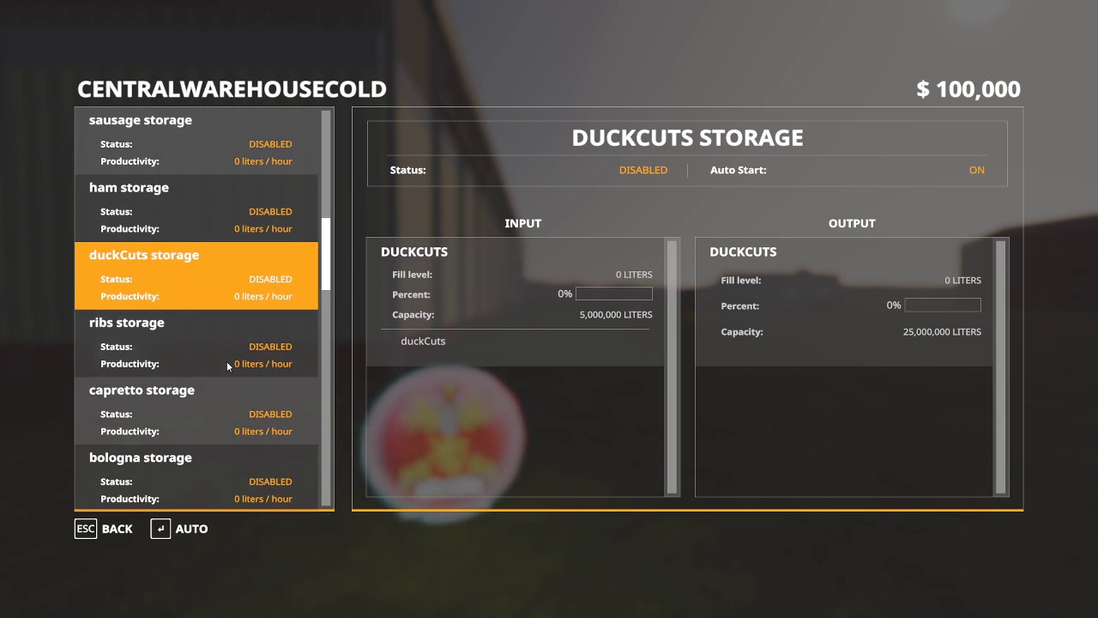
Recheck the input and output products of the cold warehouse lines from ribs through peanutButter storage.
left_click(222, 214)
left_click(218, 279)
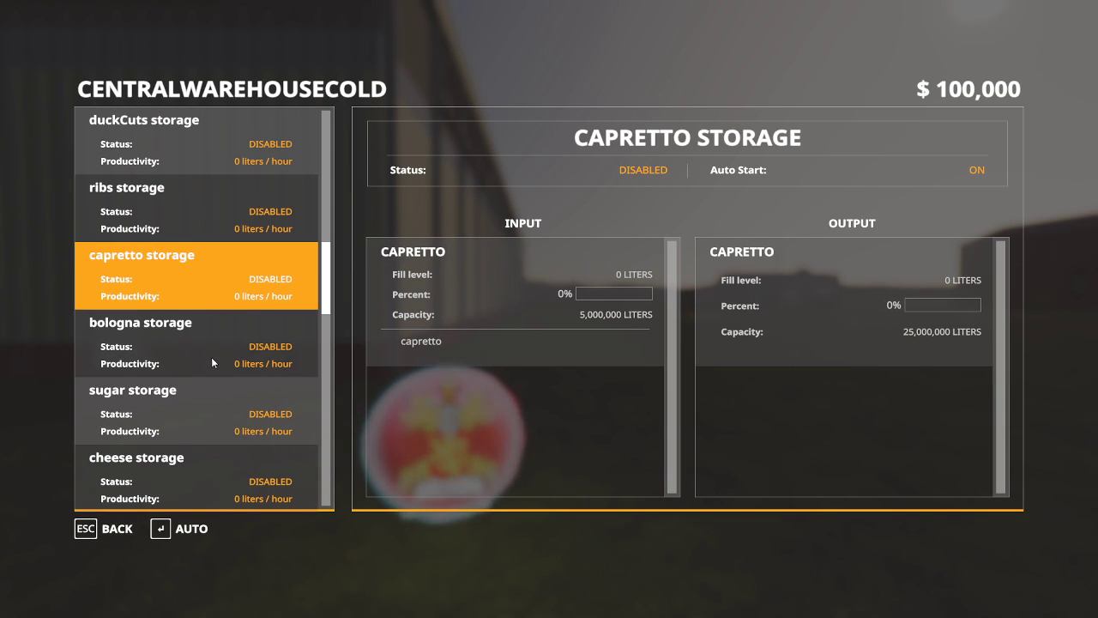
left_click(212, 357)
left_click(207, 411)
left_click(206, 461)
scroll(203, 403, "down", 2)
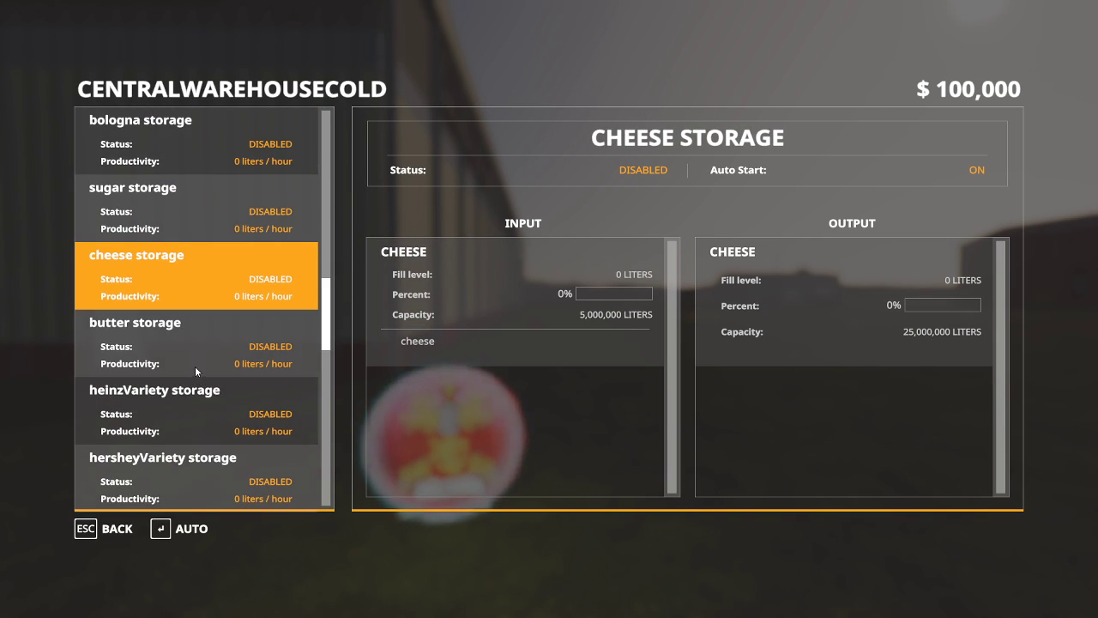
scroll(194, 366, "down", 3)
left_click(205, 149)
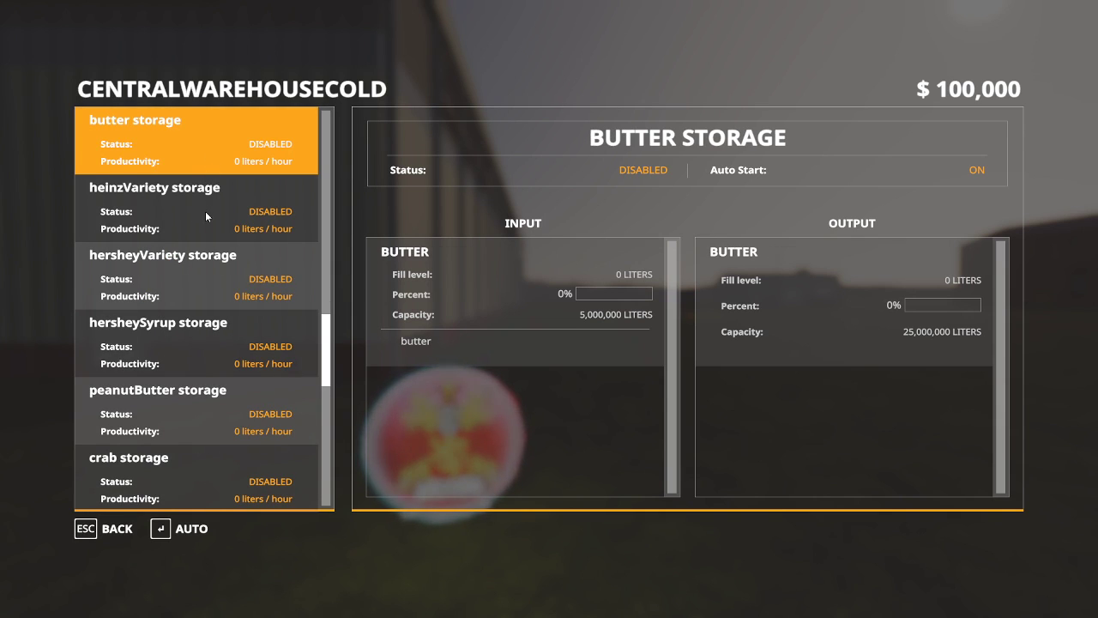
left_click(205, 211)
left_click(196, 282)
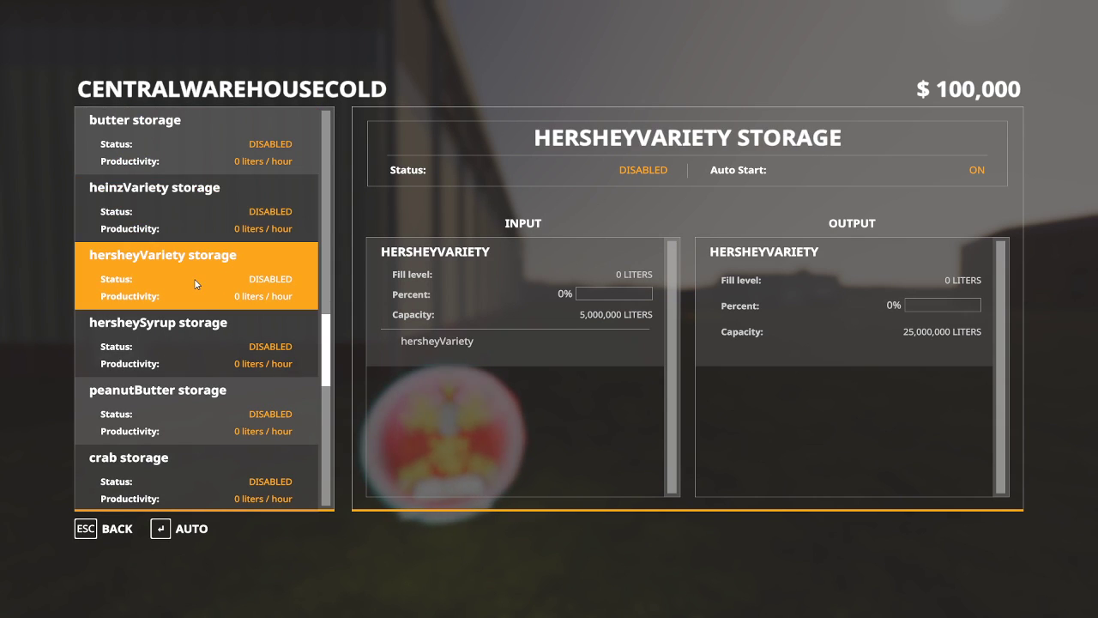
left_click(184, 354)
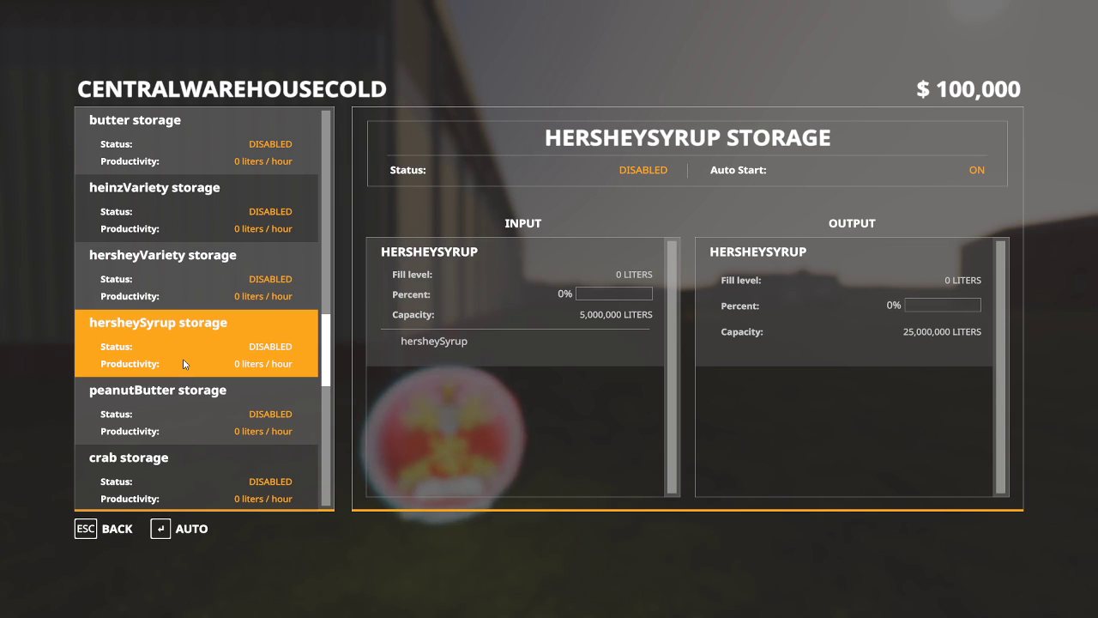
left_click(186, 418)
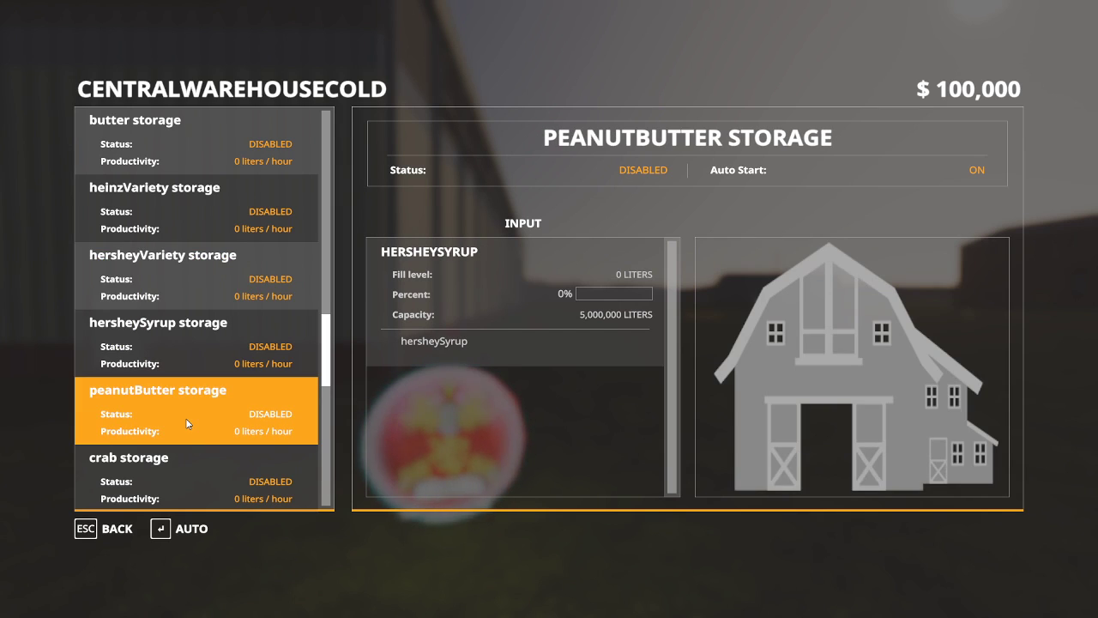
scroll(192, 394, "down", 1)
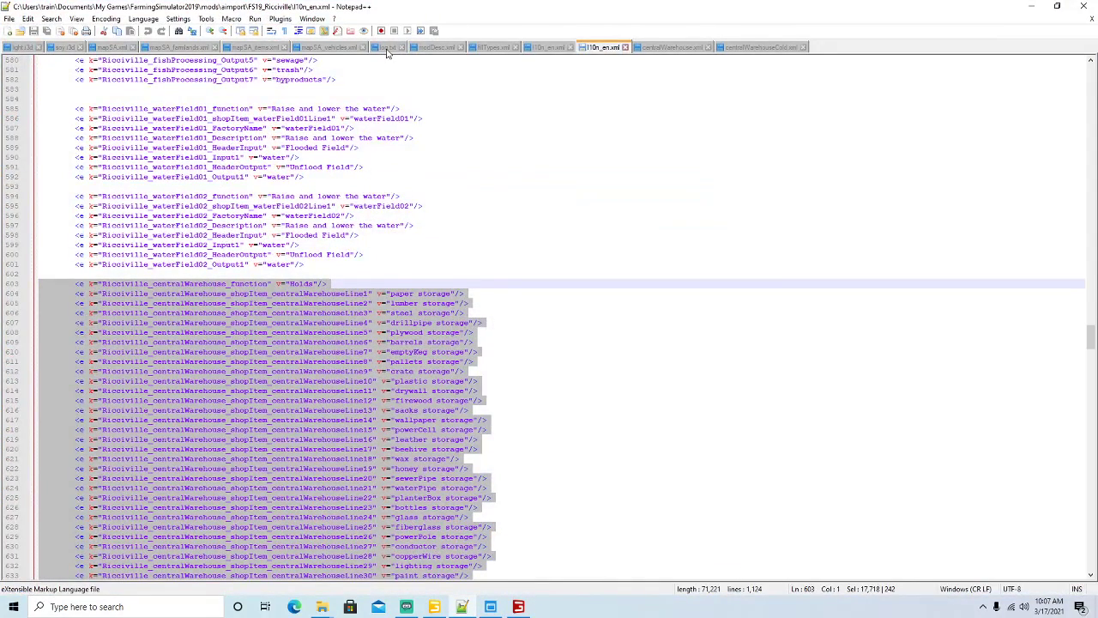
Switch to Notepad++ and examine the centralWarehouseCold factory errors in log.txt.
left_click(386, 47)
left_click(559, 352)
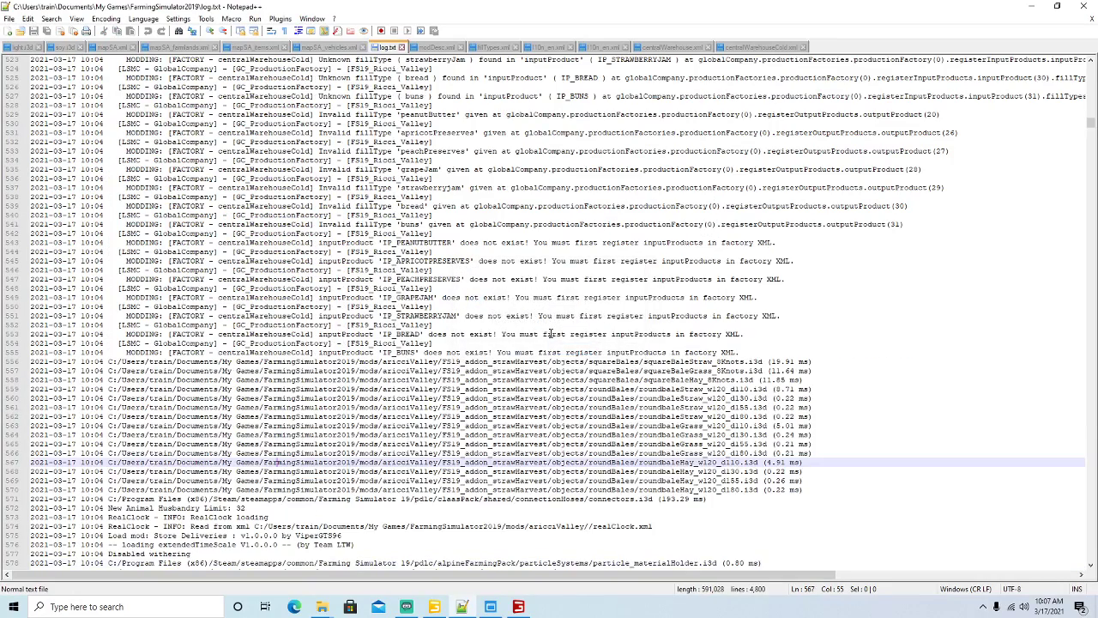
scroll(550, 333, "up", 3)
scroll(549, 333, "down", 2)
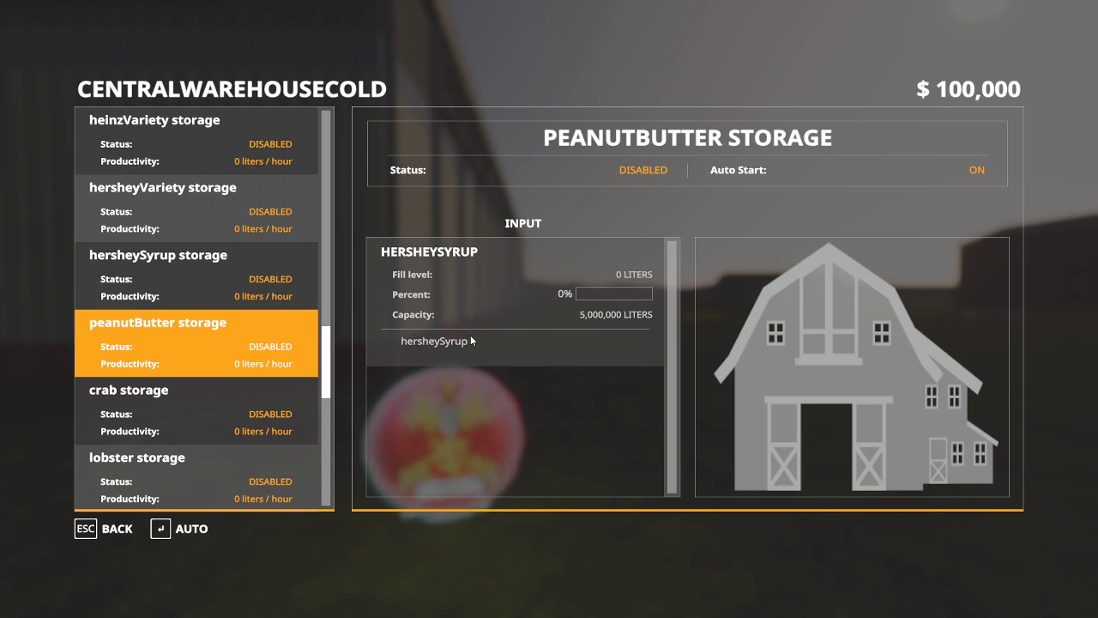
Return to the game, close the cold warehouse product menu and quit the game without saving.
key("Escape")
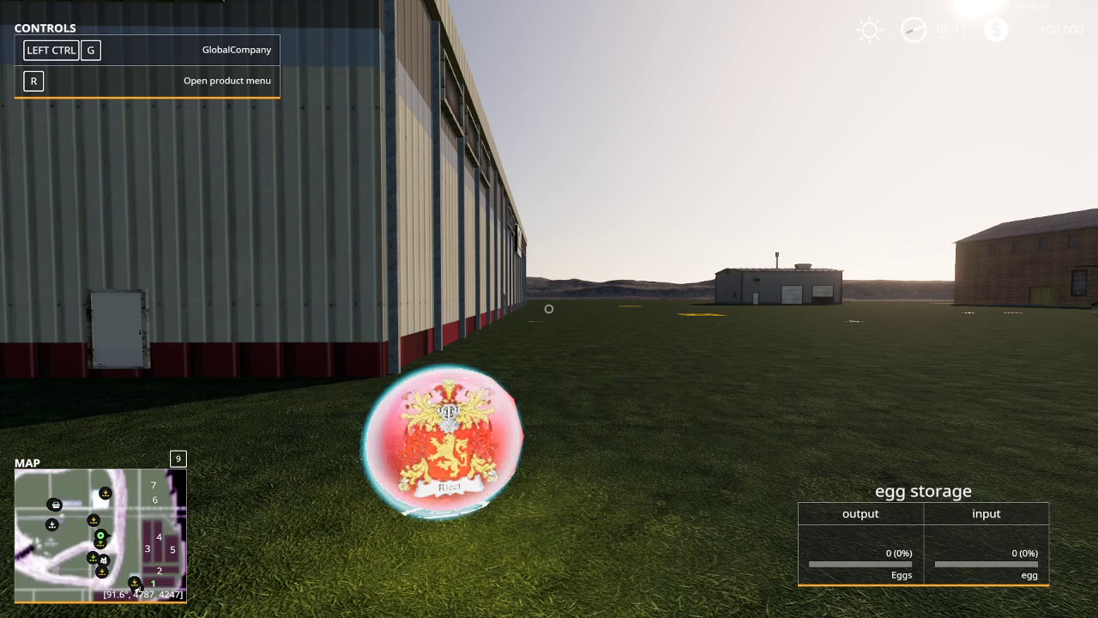
key("Escape")
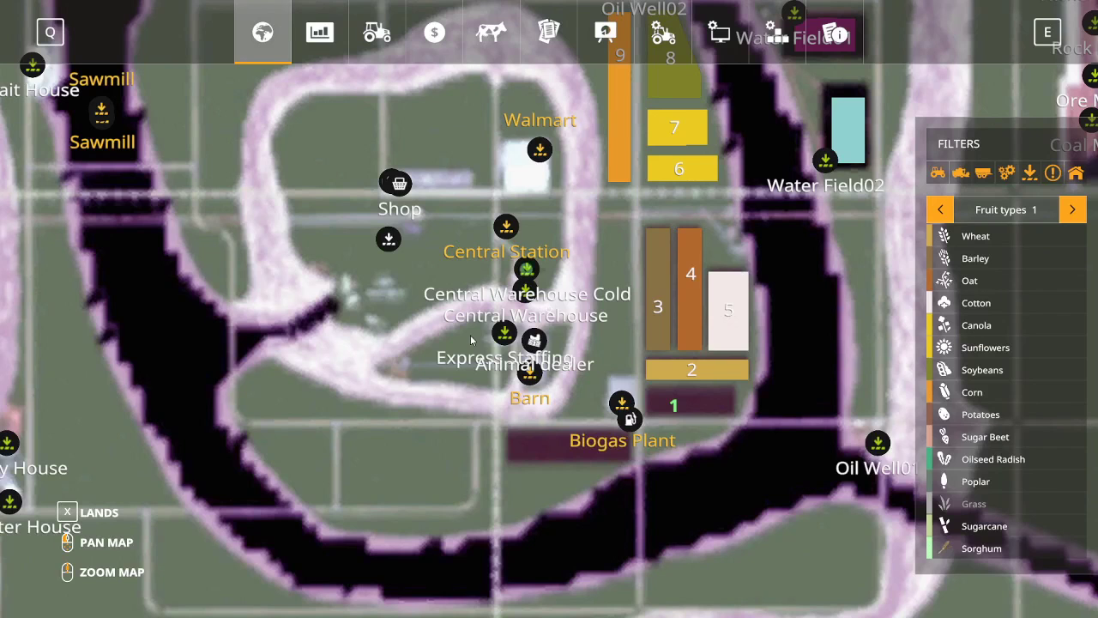
left_click(663, 41)
left_click(296, 558)
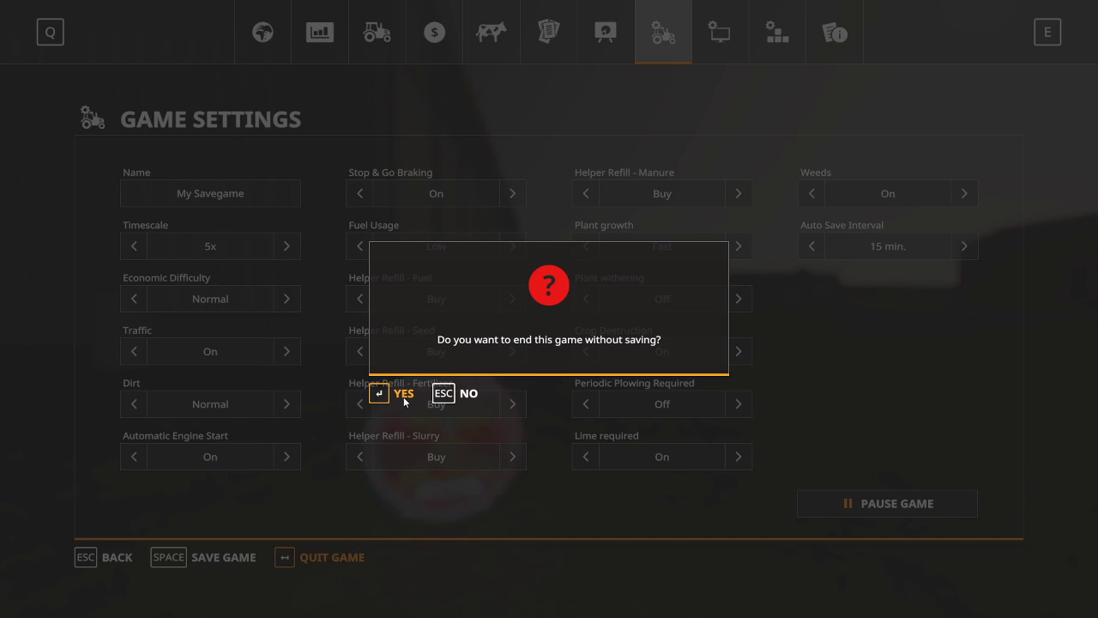
key("Return")
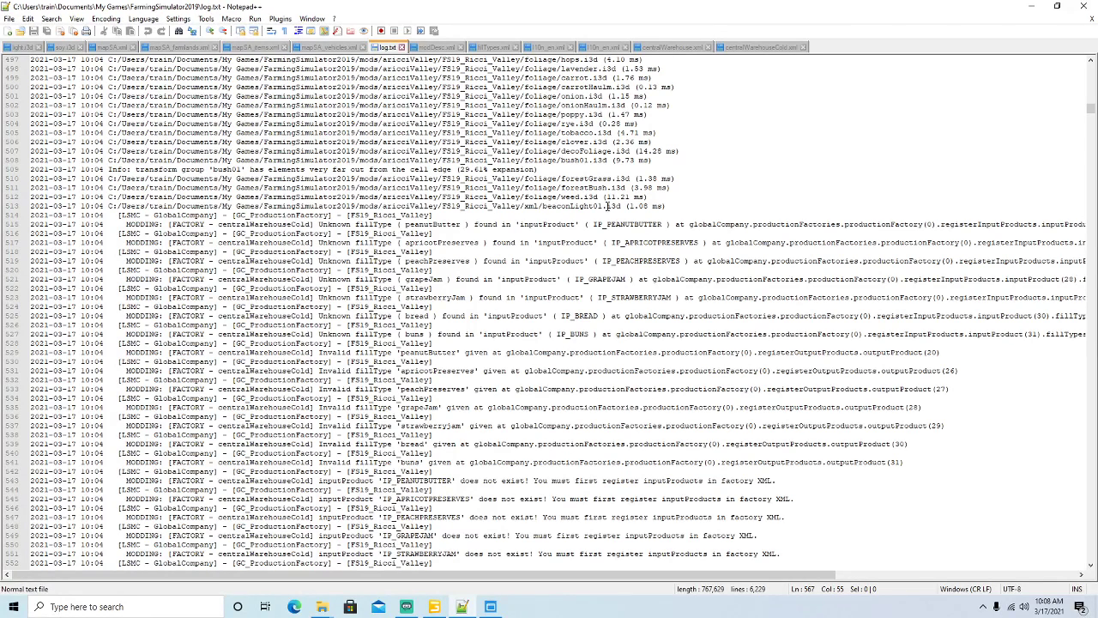
Check the unknown fill type errors in the log, and search the Ricci Valley fillTypes.xml for peanutbutter.
left_click_drag(452, 574, 519, 581)
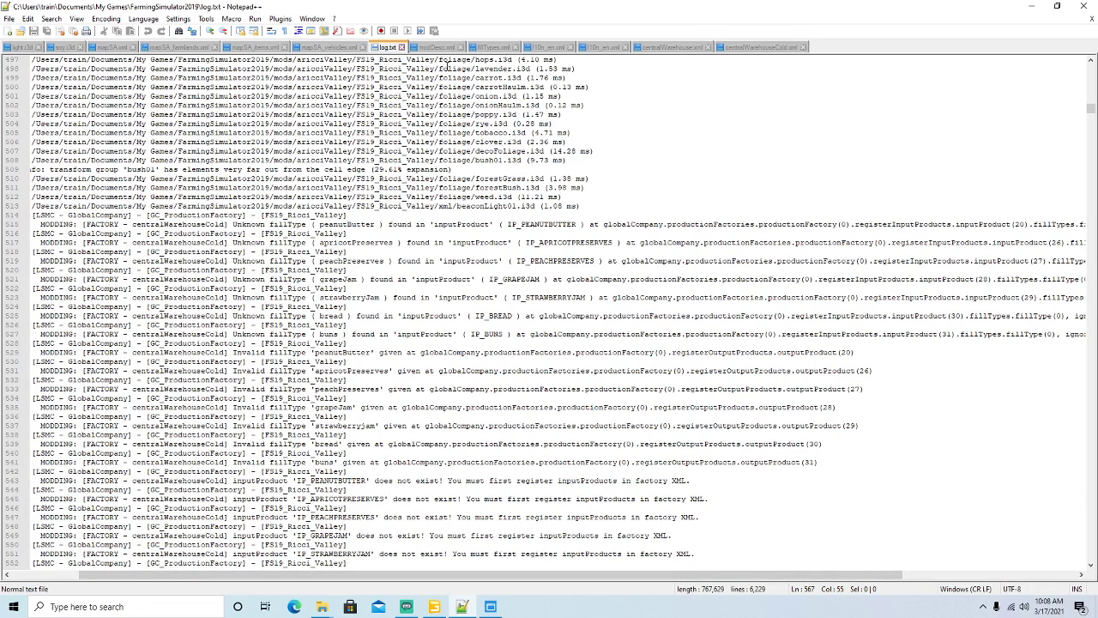
left_click(482, 49)
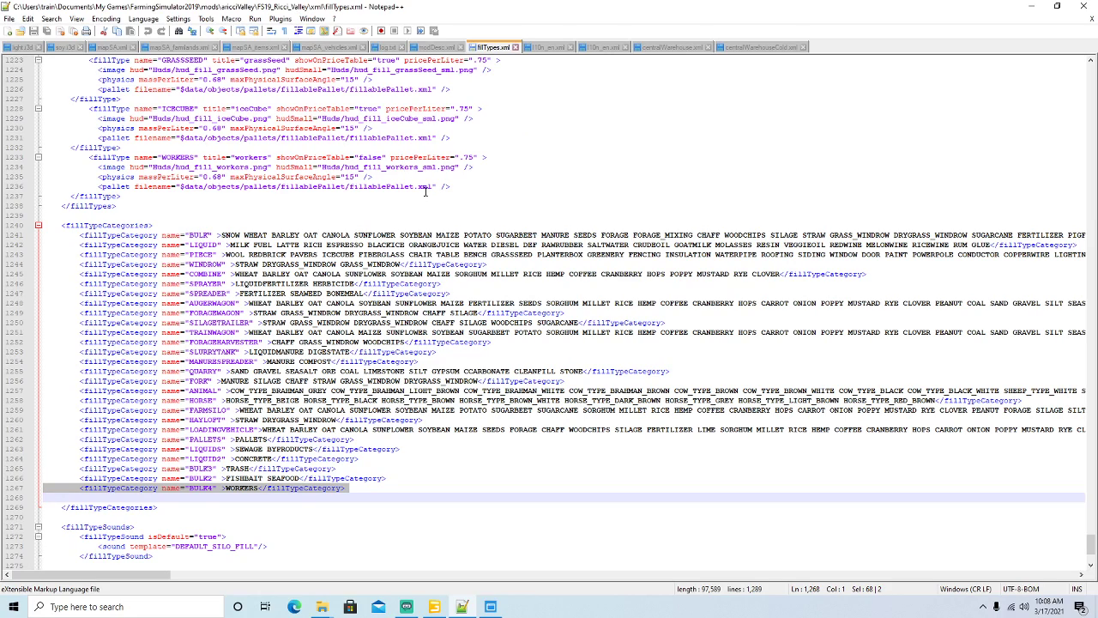
key("ctrl+f")
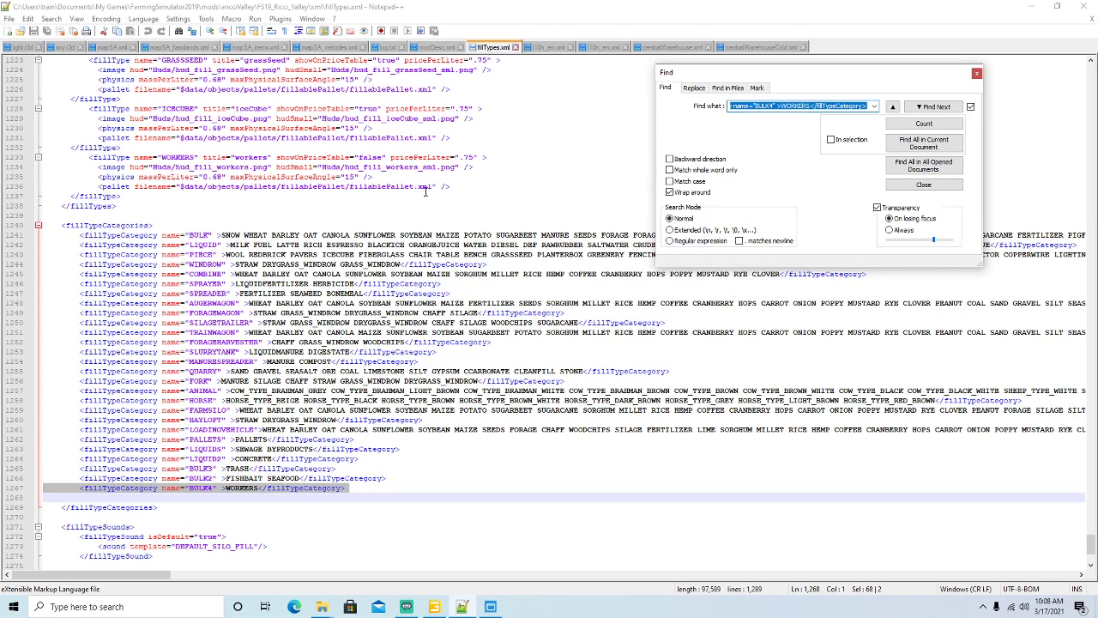
type("peanutbutter")
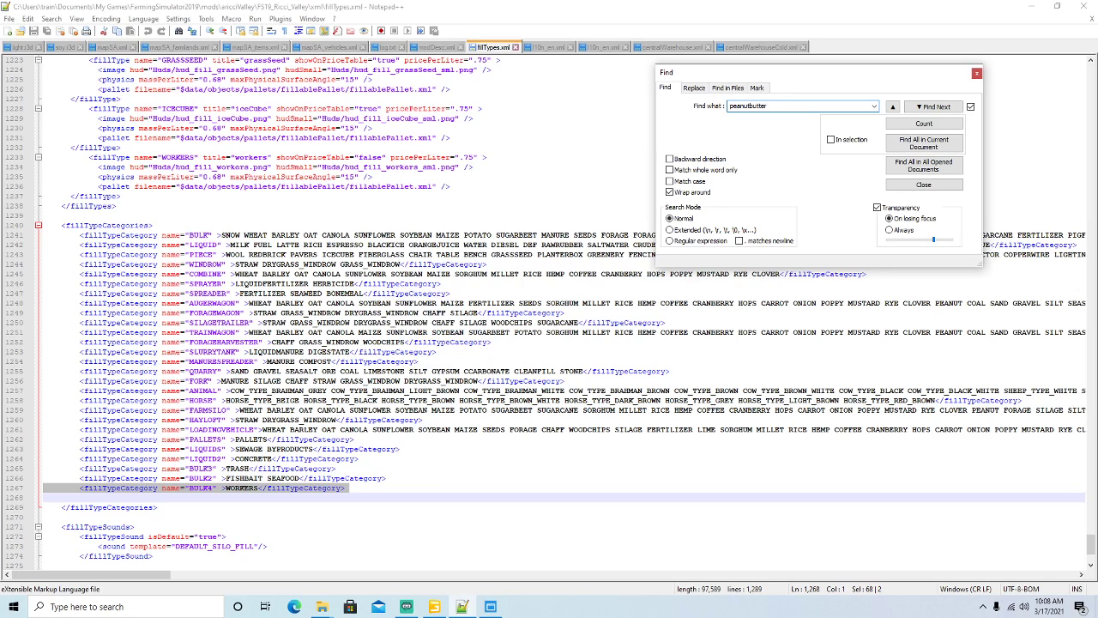
key("Return")
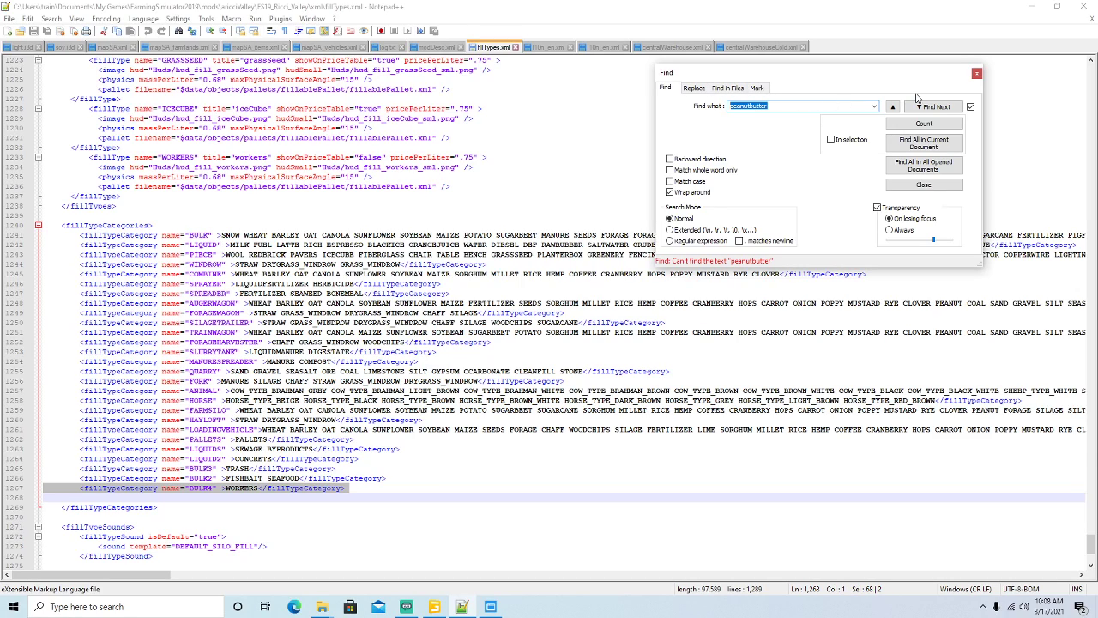
left_click(977, 74)
Look back through the fill type definitions in fillTypes.xml, from WORKERS up to the pie entries.
scroll(540, 192, "up", 20)
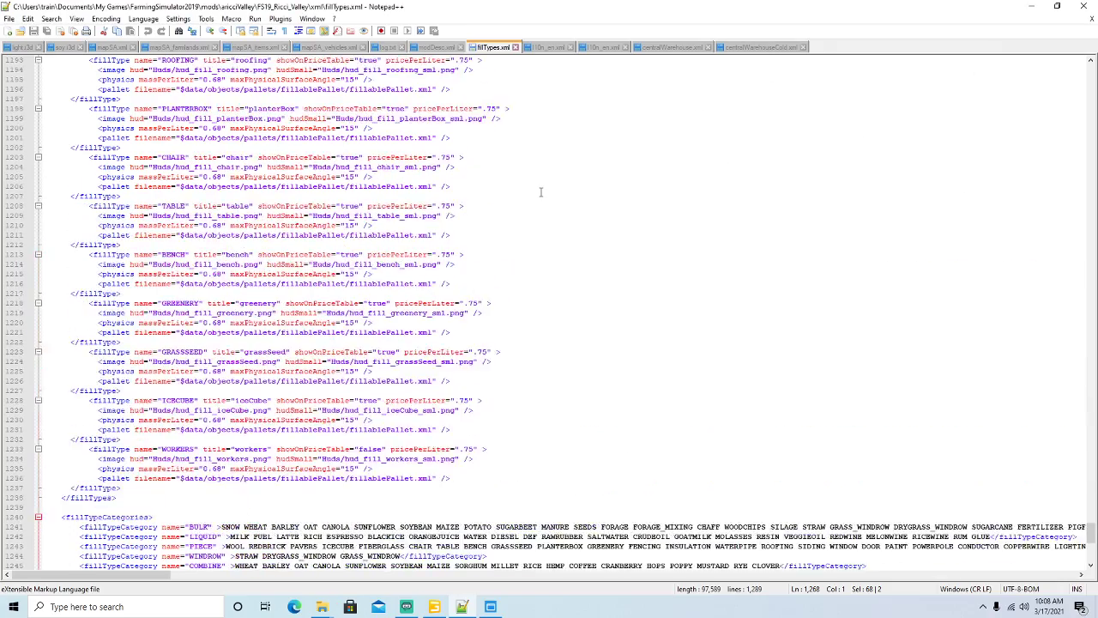
scroll(541, 192, "up", 19)
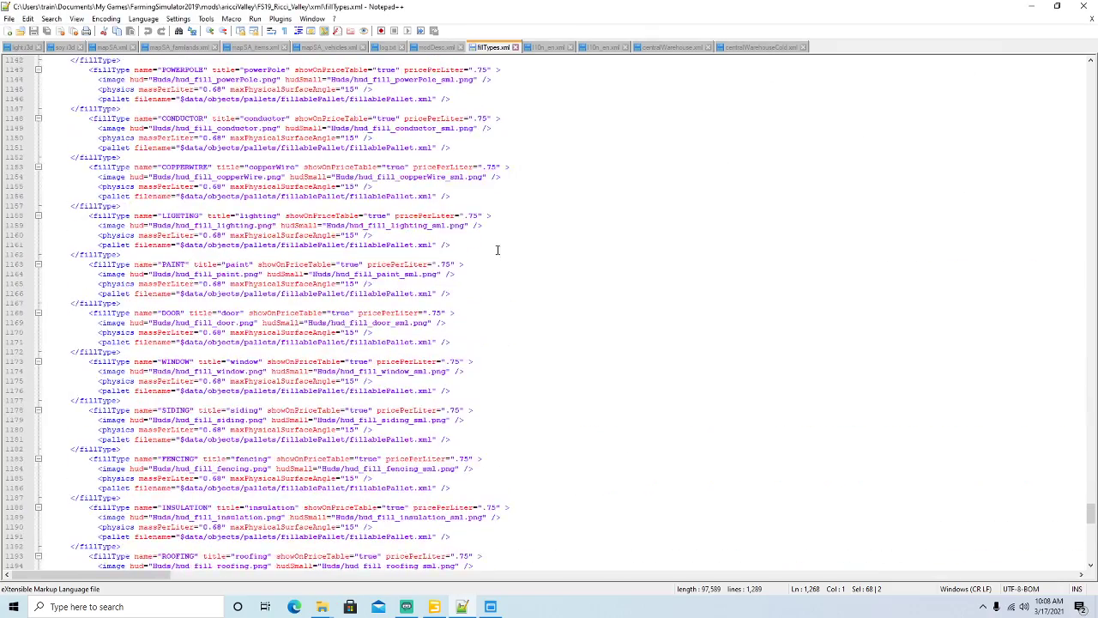
scroll(483, 275, "up", 15)
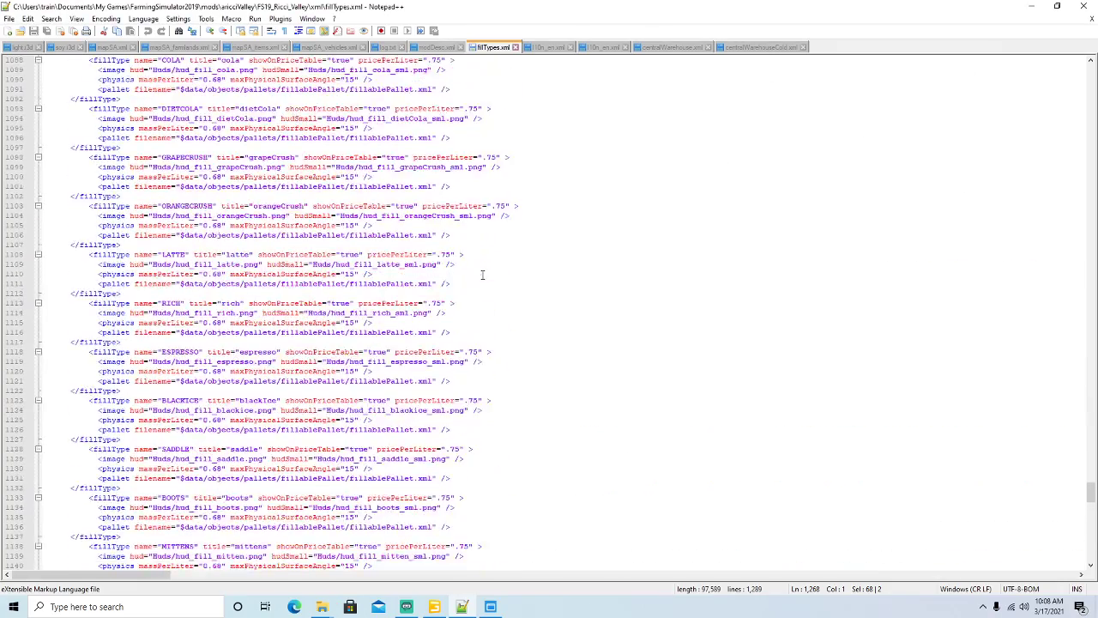
scroll(483, 274, "up", 13)
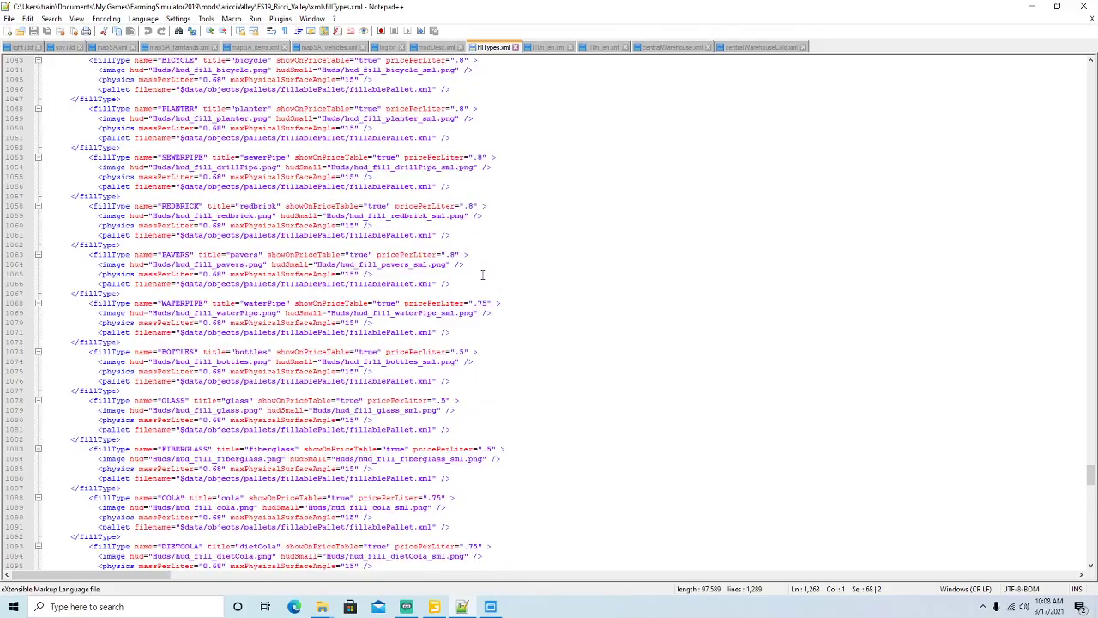
scroll(482, 275, "up", 6)
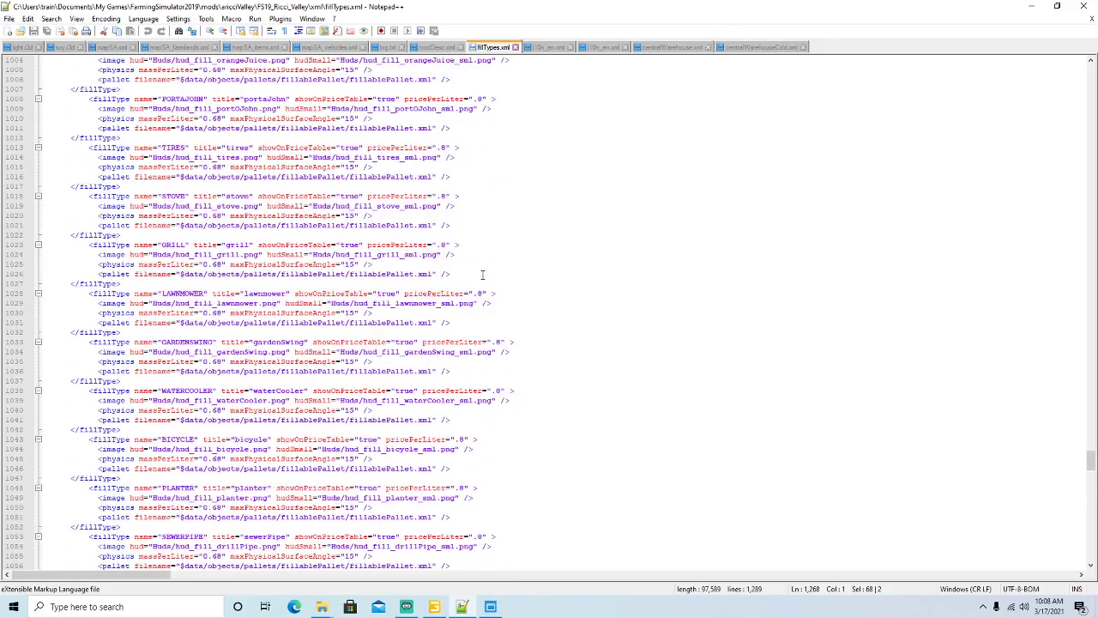
scroll(306, 244, "up", 8)
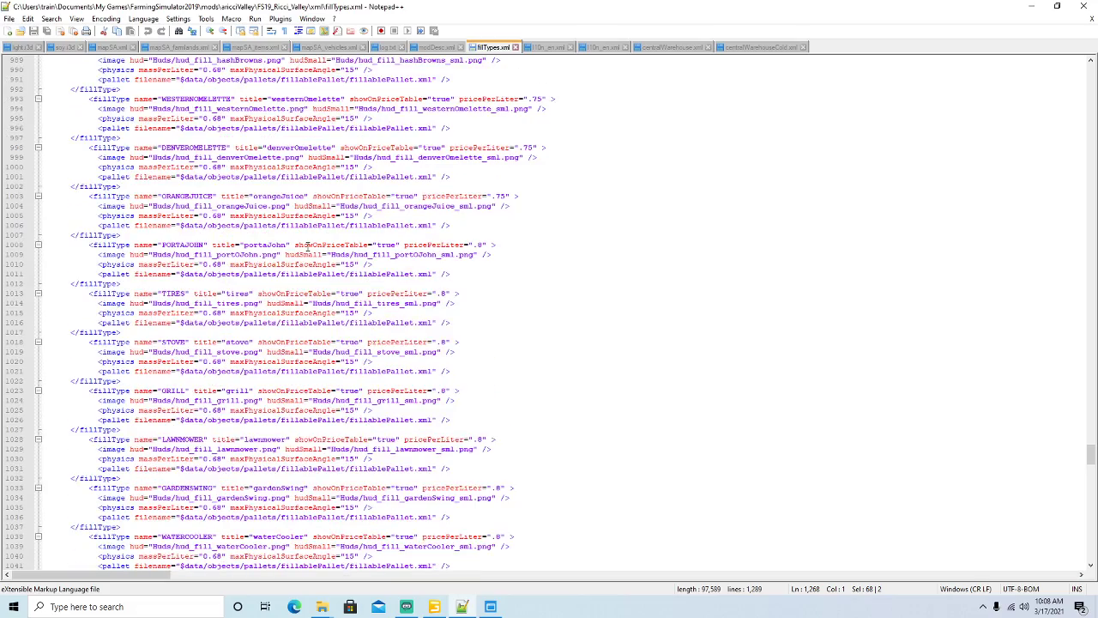
scroll(305, 236, "up", 10)
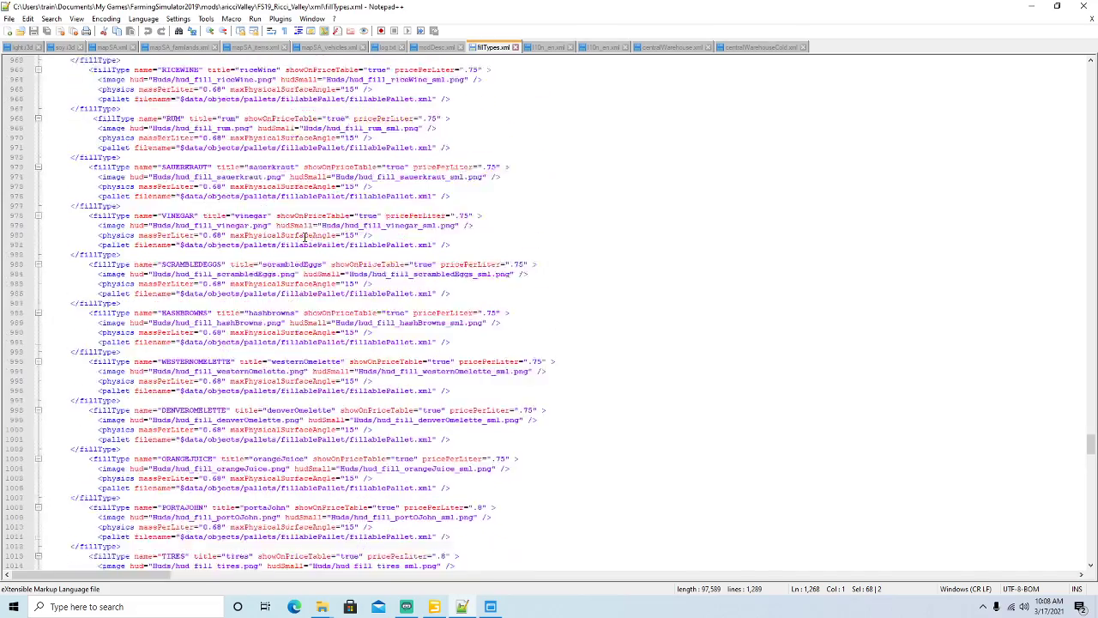
scroll(305, 236, "up", 4)
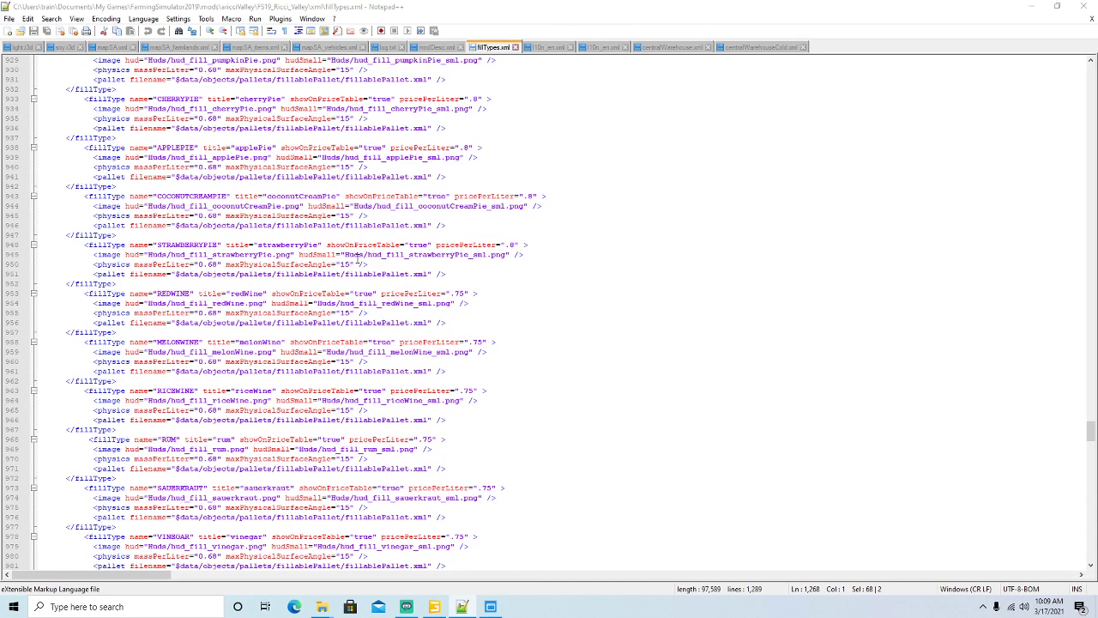
Find the hershey entries and add an empty line below the HERSHEYSYRUP fill type block.
key("ctrl+f")
type("hersh")
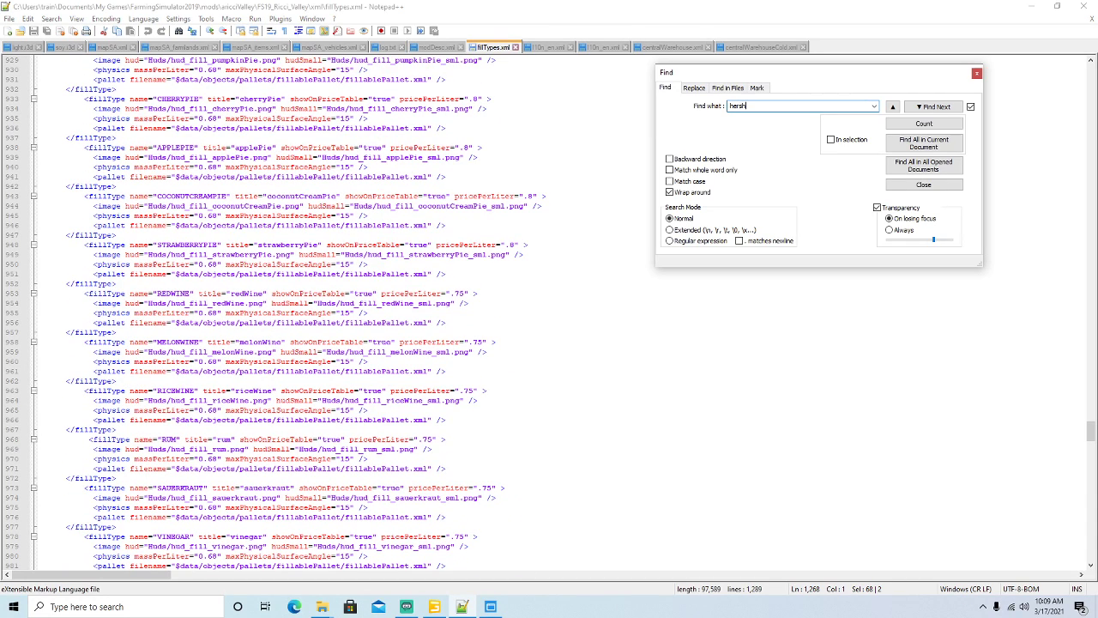
key("Return")
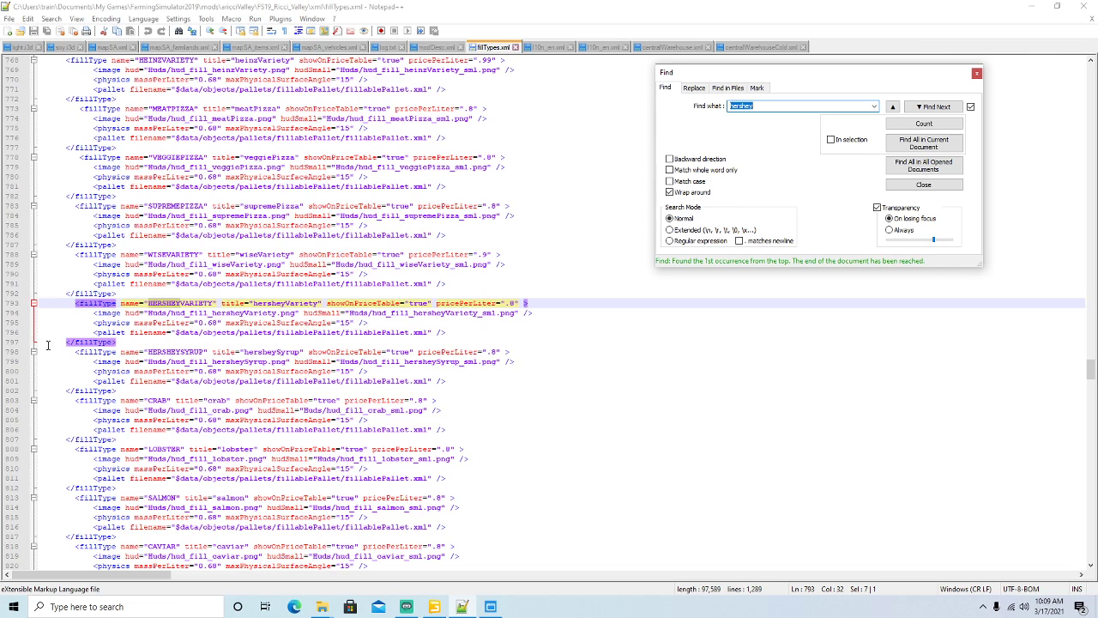
scroll(48, 344, "down", 2)
left_click(122, 332)
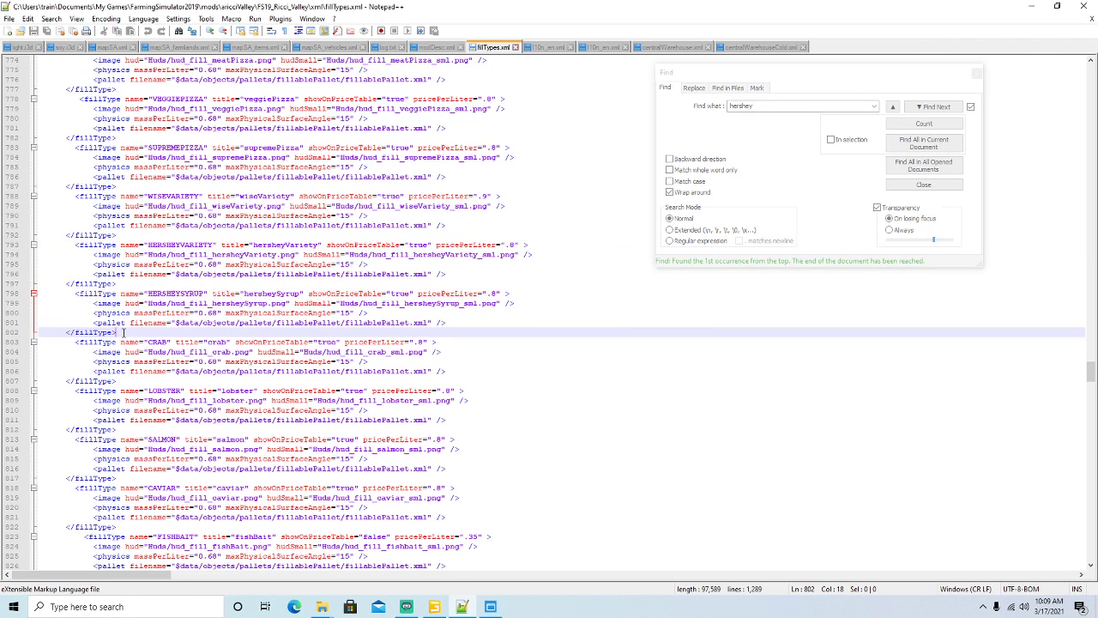
key("Return")
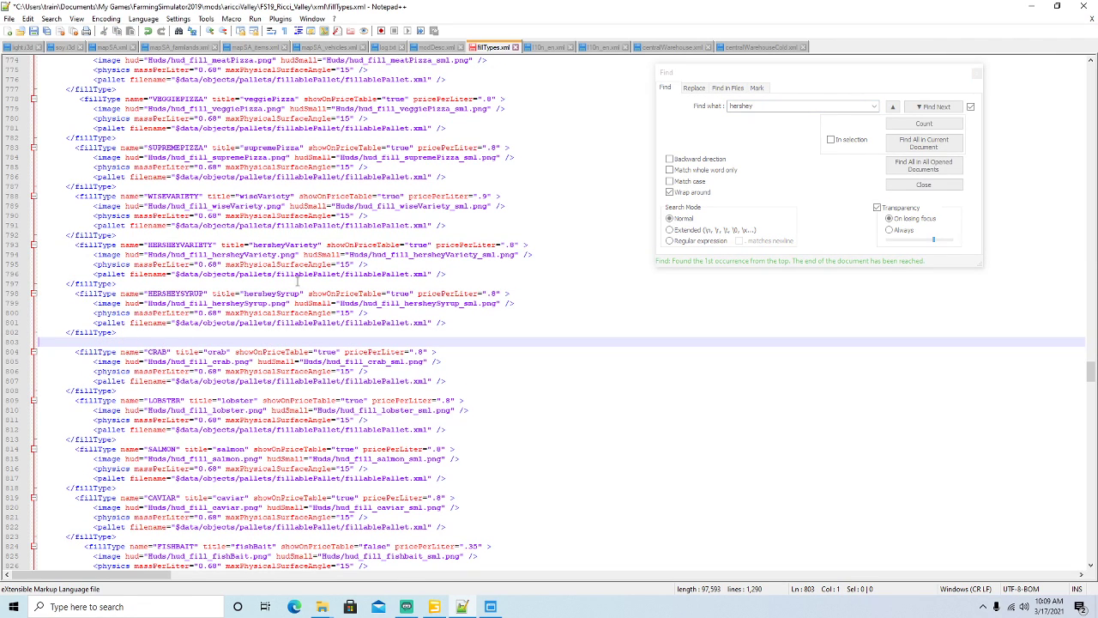
left_click(908, 80)
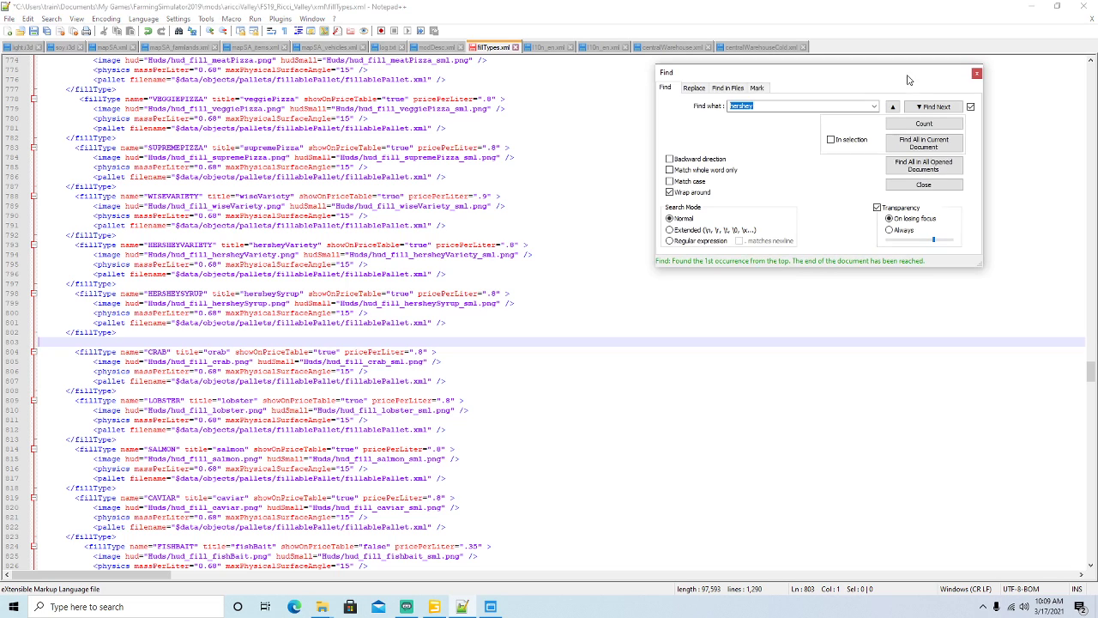
left_click(976, 72)
Switch to File Explorer and open fillTypes from the FS19_Ricciville xml folder in Notepad++.
mouse_move(322, 609)
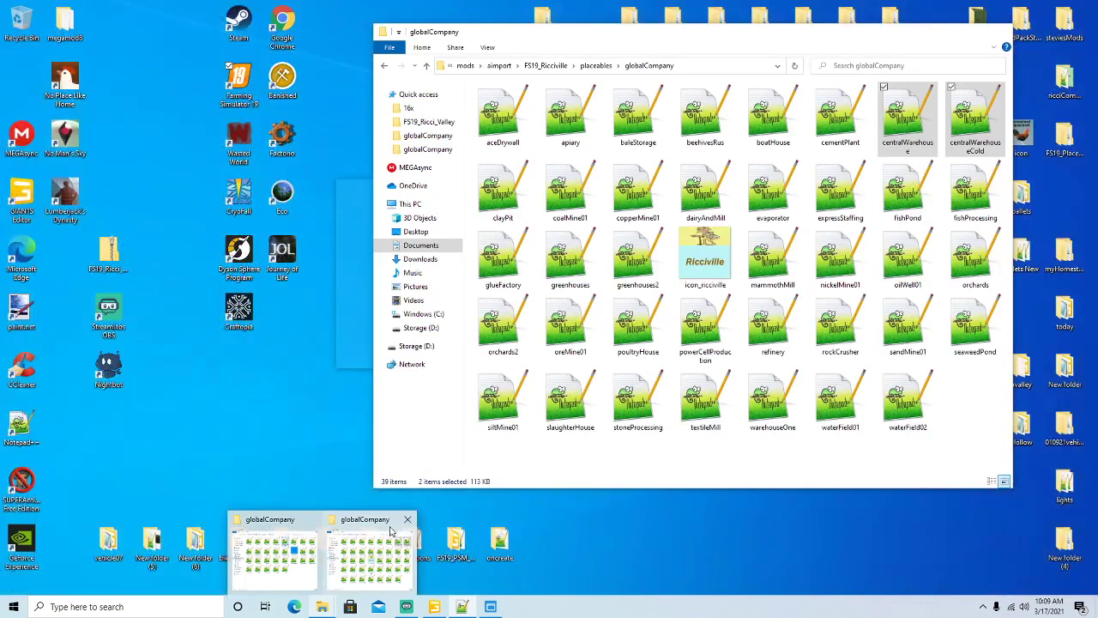
left_click(390, 532)
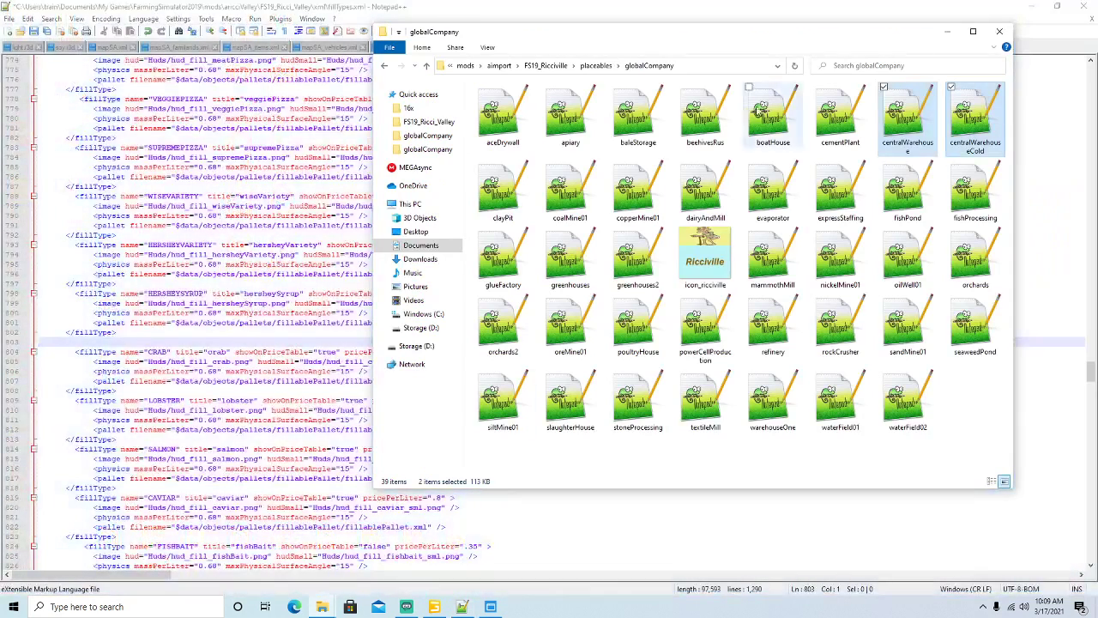
left_click(558, 66)
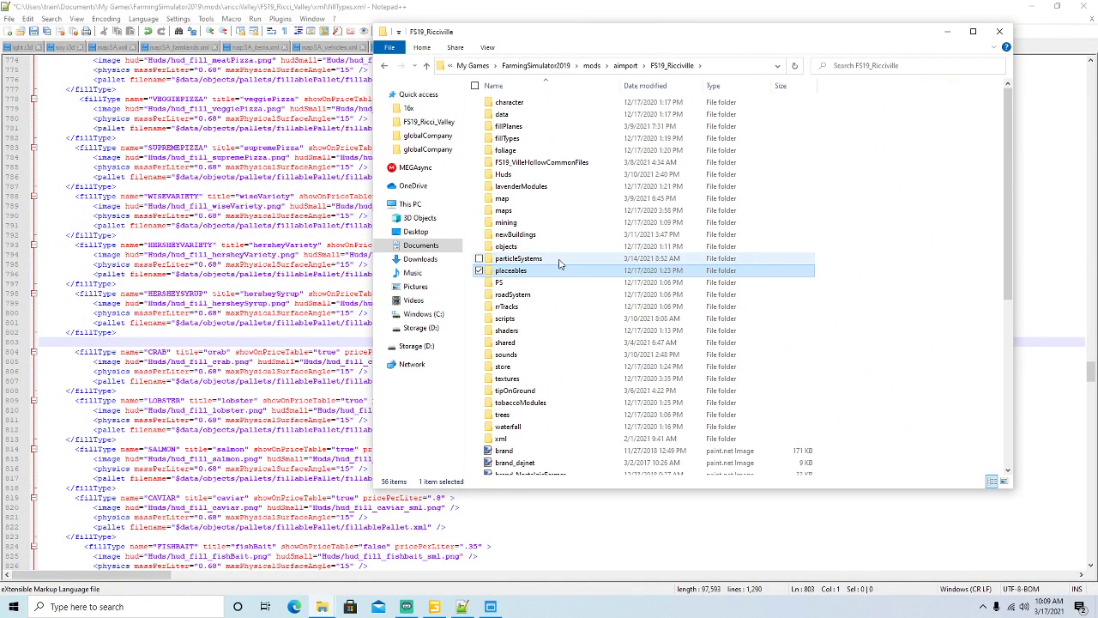
double_click(501, 438)
right_click(514, 175)
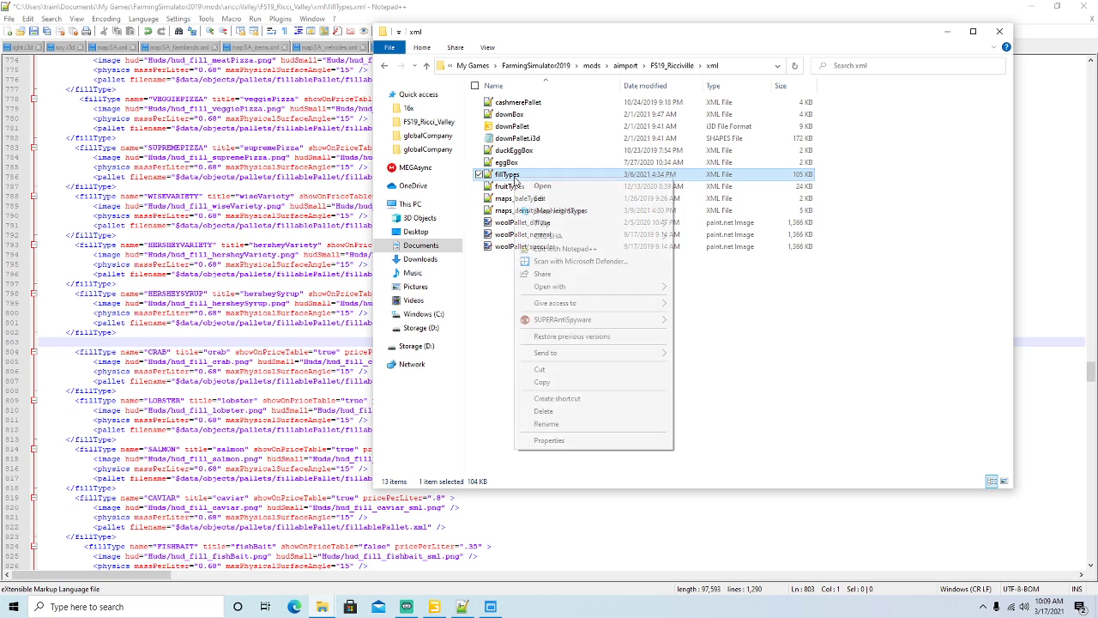
left_click(565, 248)
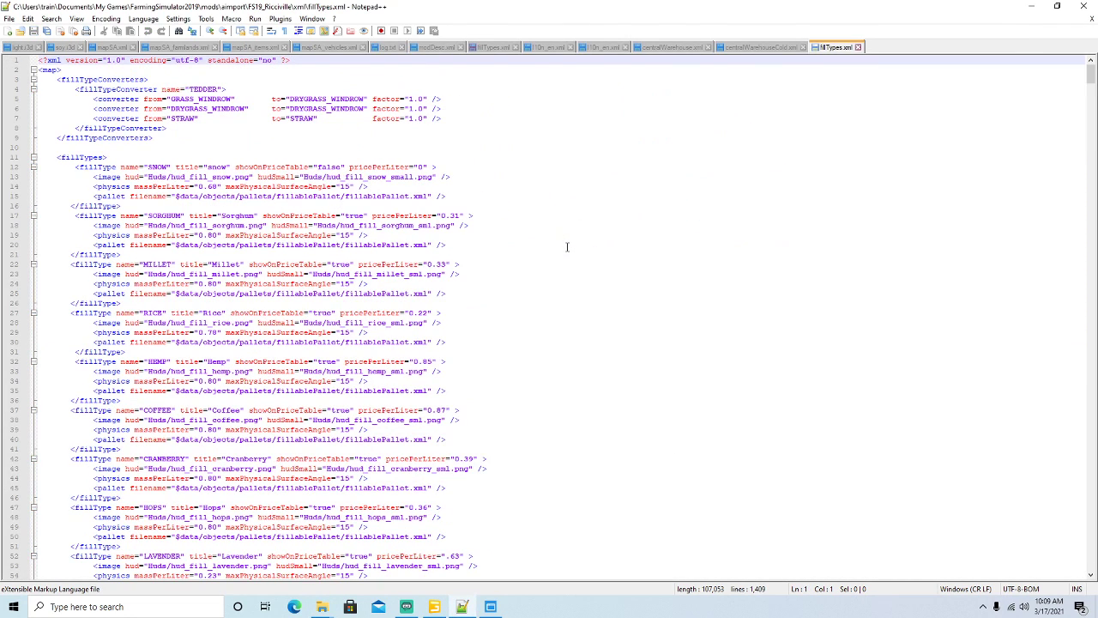
Copy the PEANUTBUTTER fill type block from the Ricciville file into the empty line below HERSHEYSYRUP in the Ricci Valley fillTypes.xml, and save.
key("ctrl+f")
type("peanutb")
key("Return")
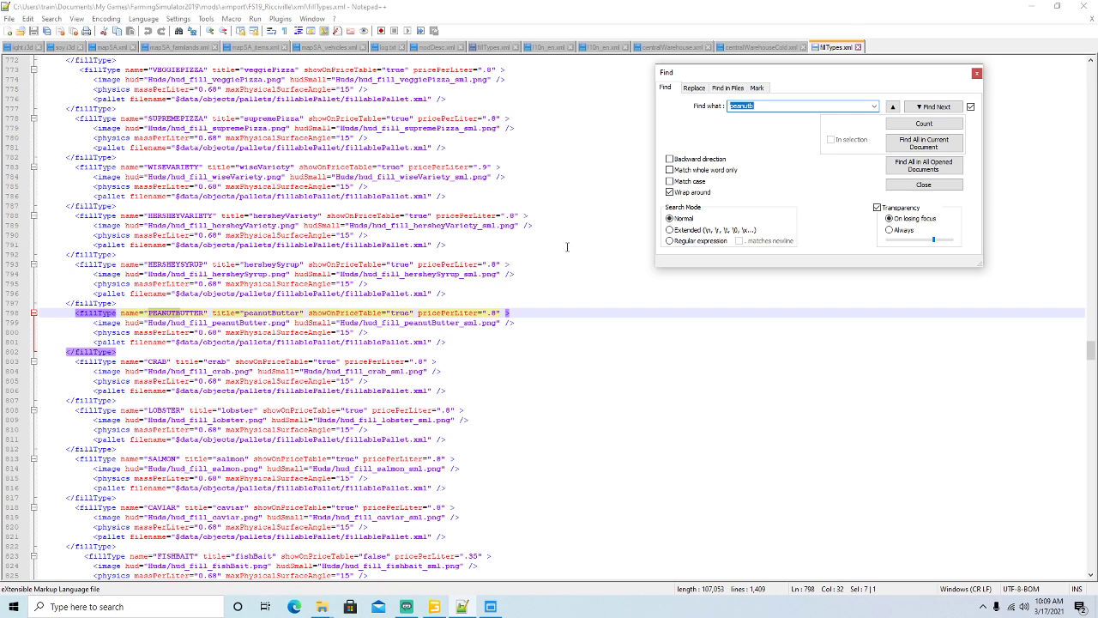
left_click(976, 73)
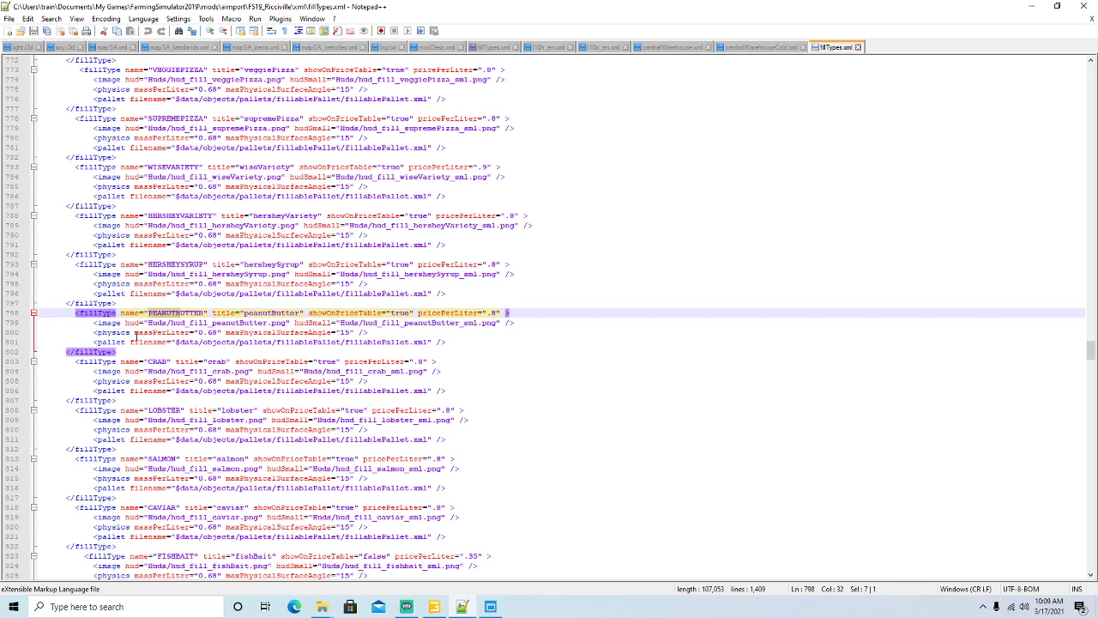
left_click_drag(118, 351, 32, 316)
key("ctrl+c")
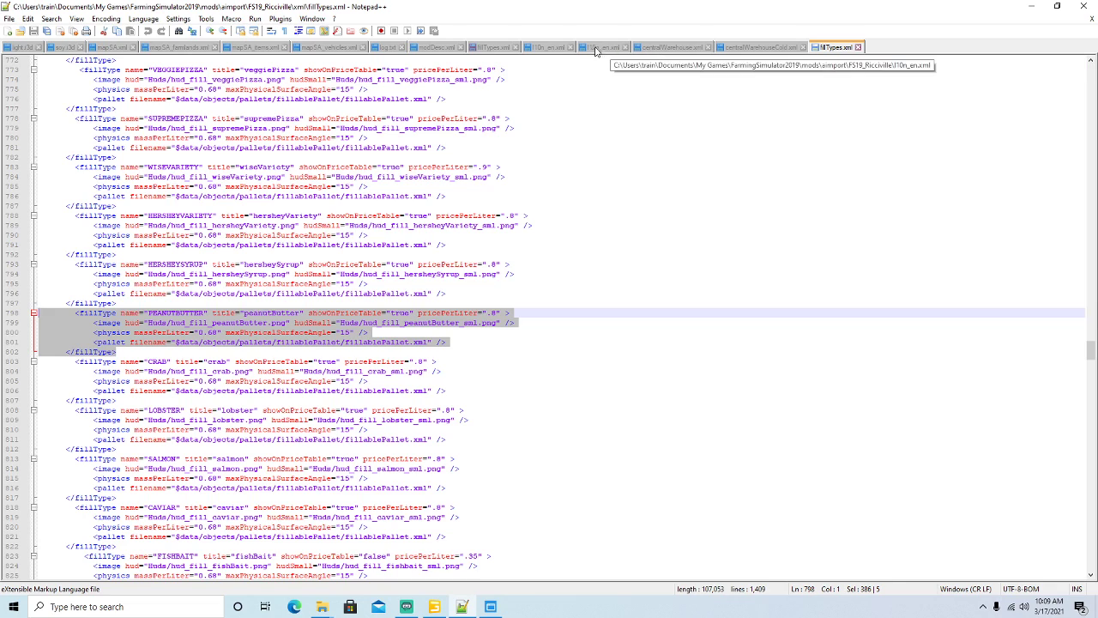
left_click(494, 47)
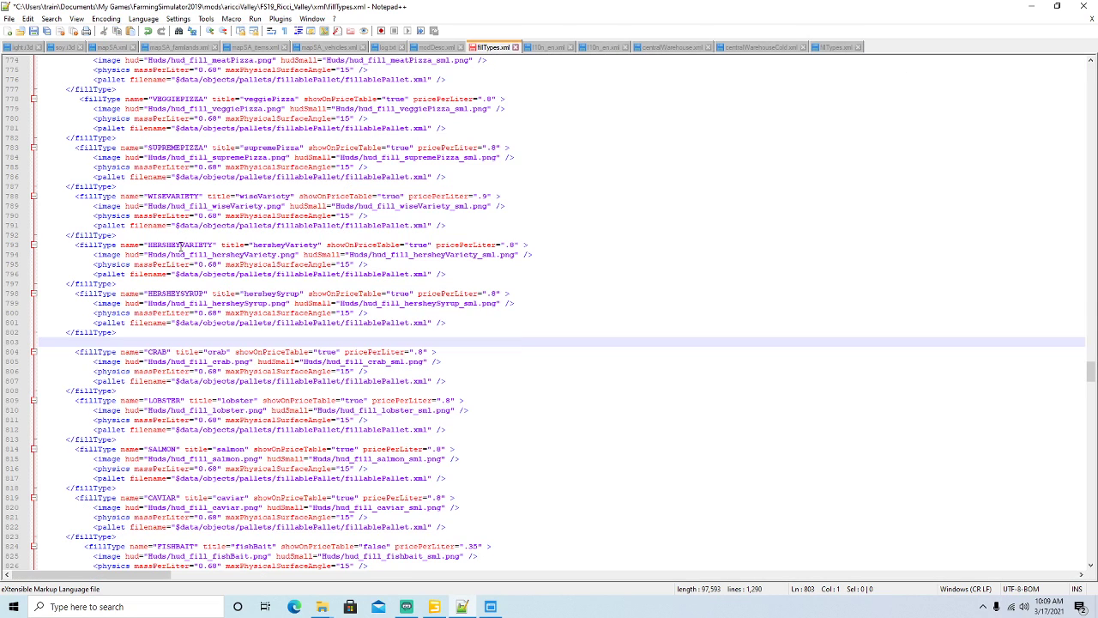
key("ctrl+v")
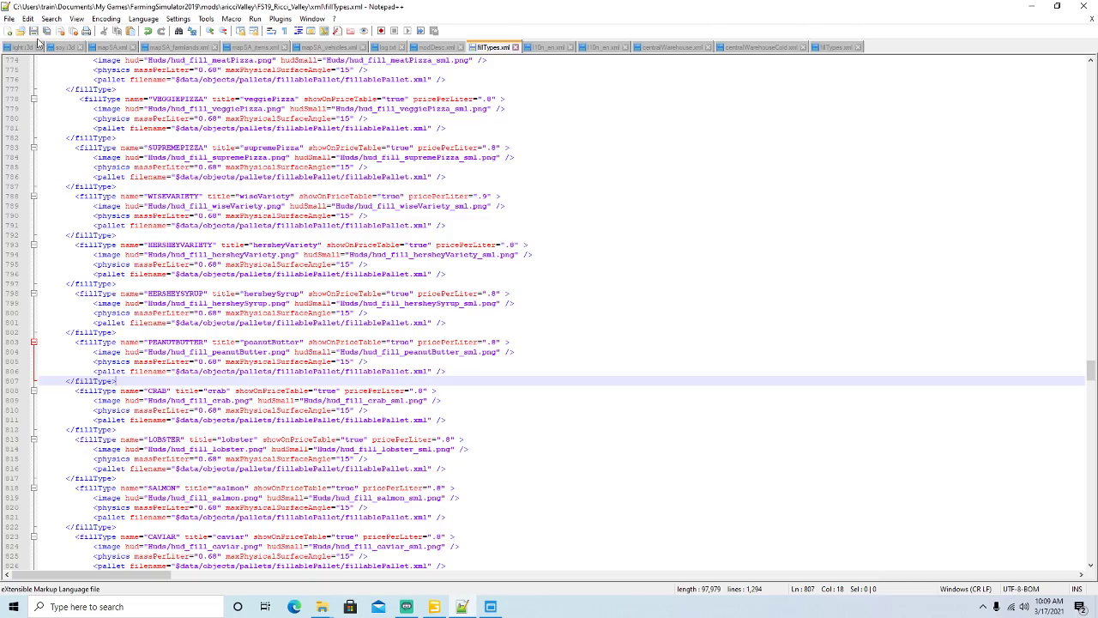
Add PEANUTBUTTER after WOOL in the PIECE fill type category of the Ricci Valley fillTypes.xml.
scroll(347, 345, "down", 5)
scroll(347, 346, "down", 20)
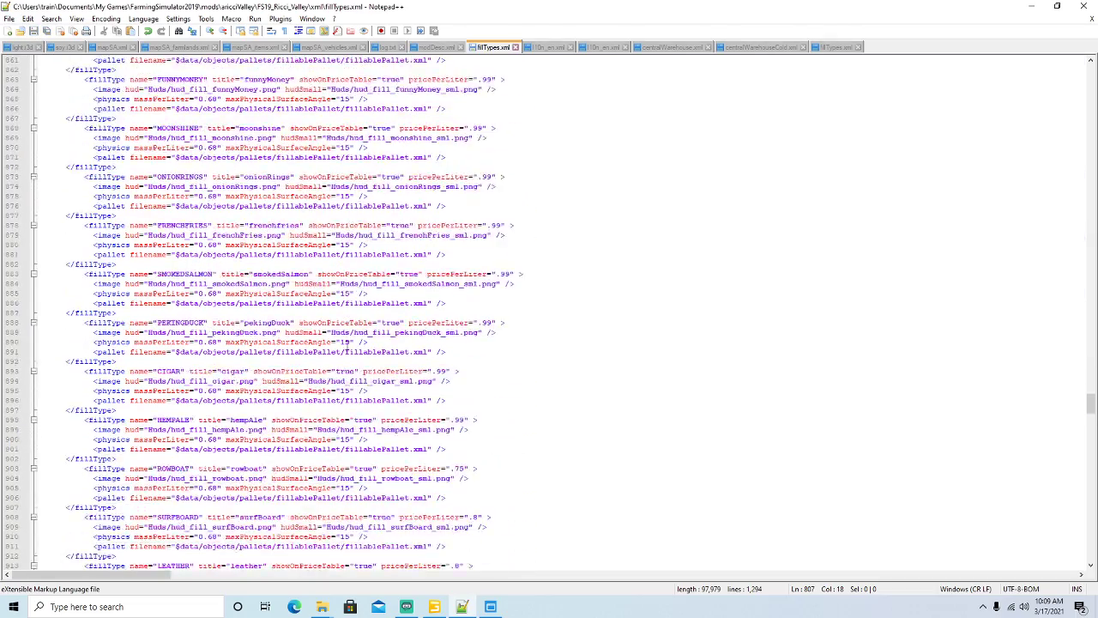
scroll(348, 343, "down", 20)
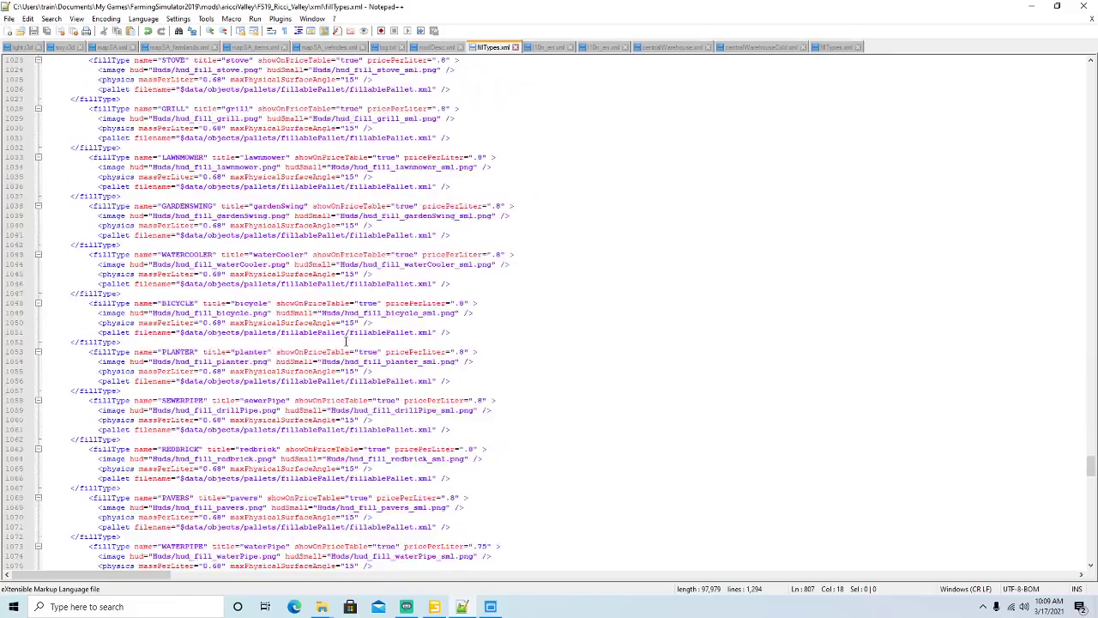
scroll(347, 341, "down", 20)
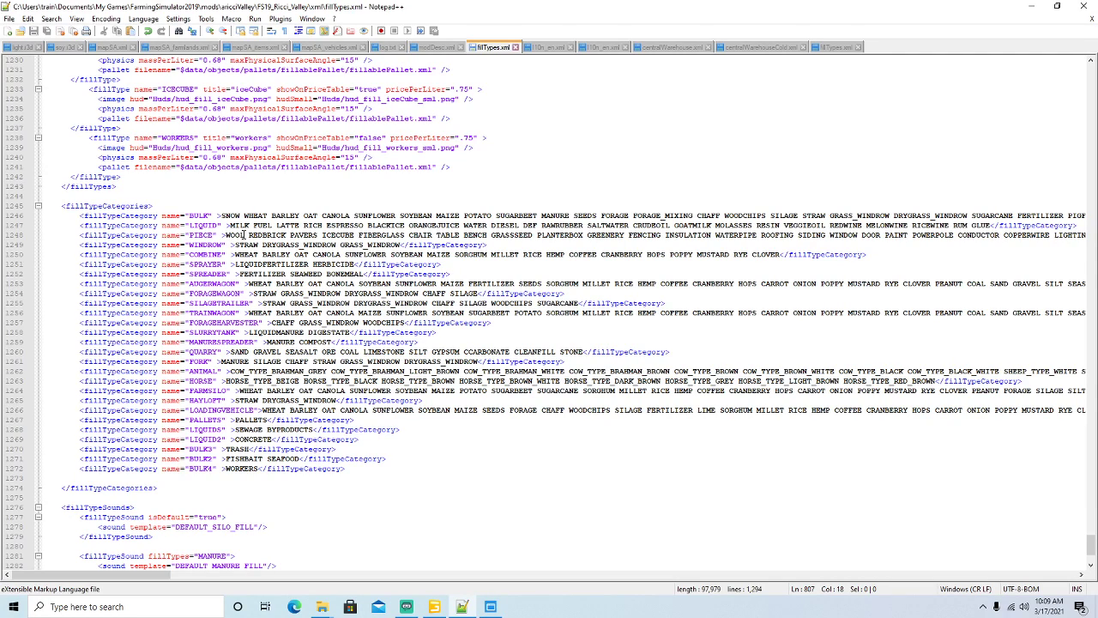
left_click(246, 234)
type("PEAN")
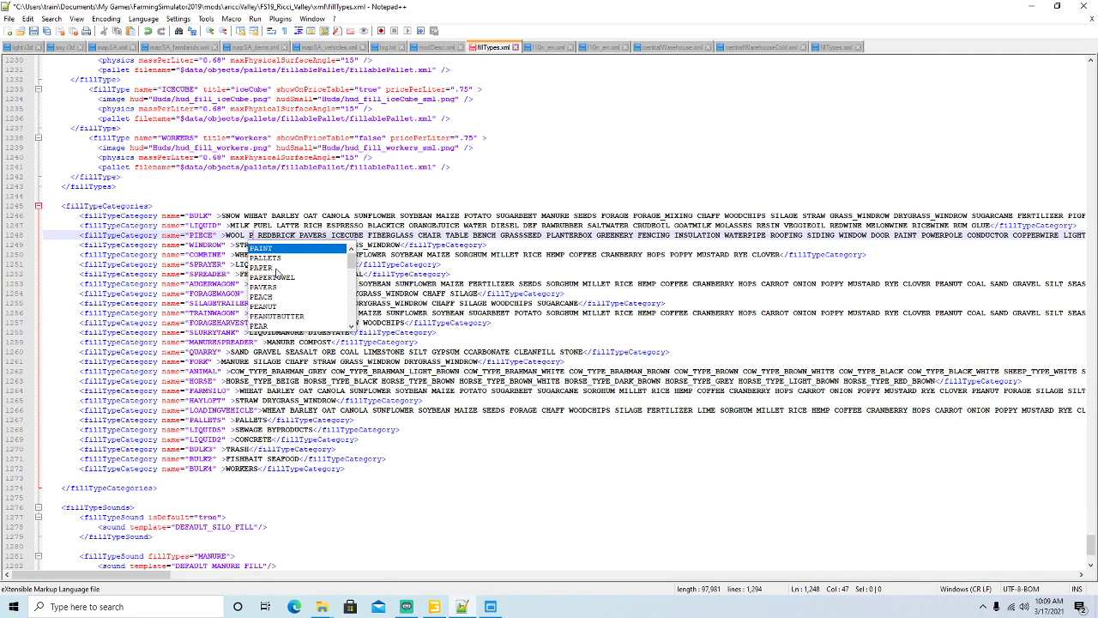
type("UTBUTTE")
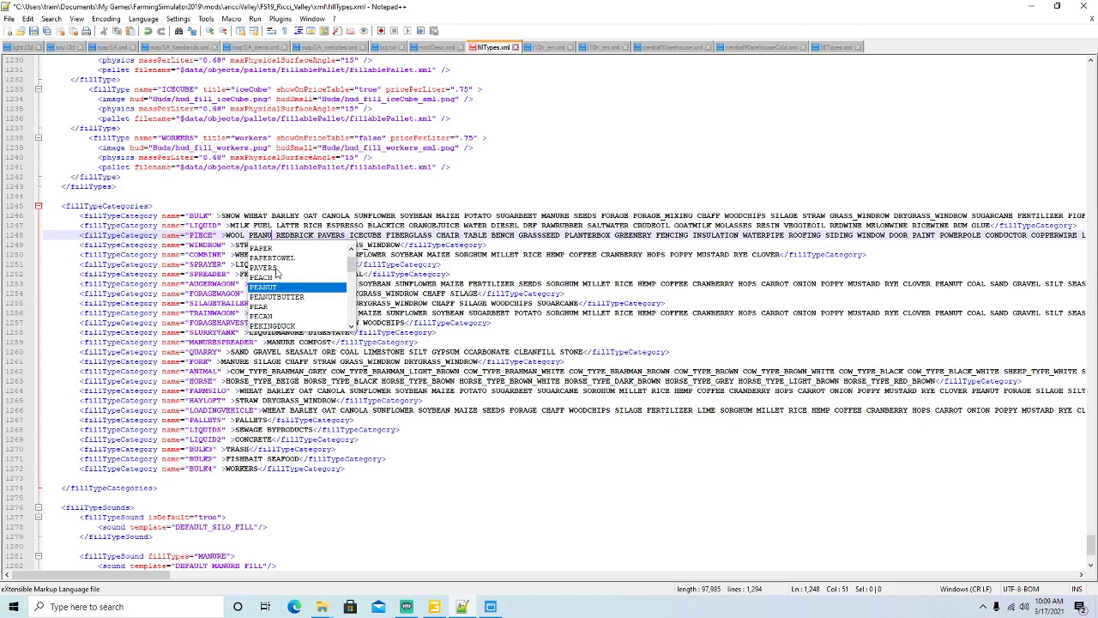
type("R")
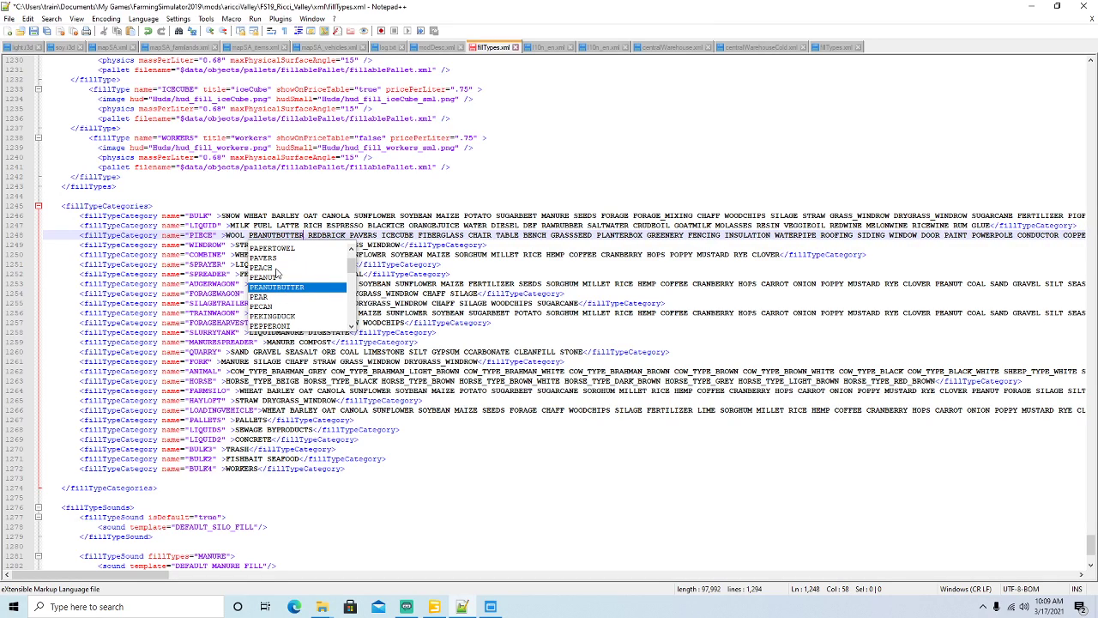
key("Right")
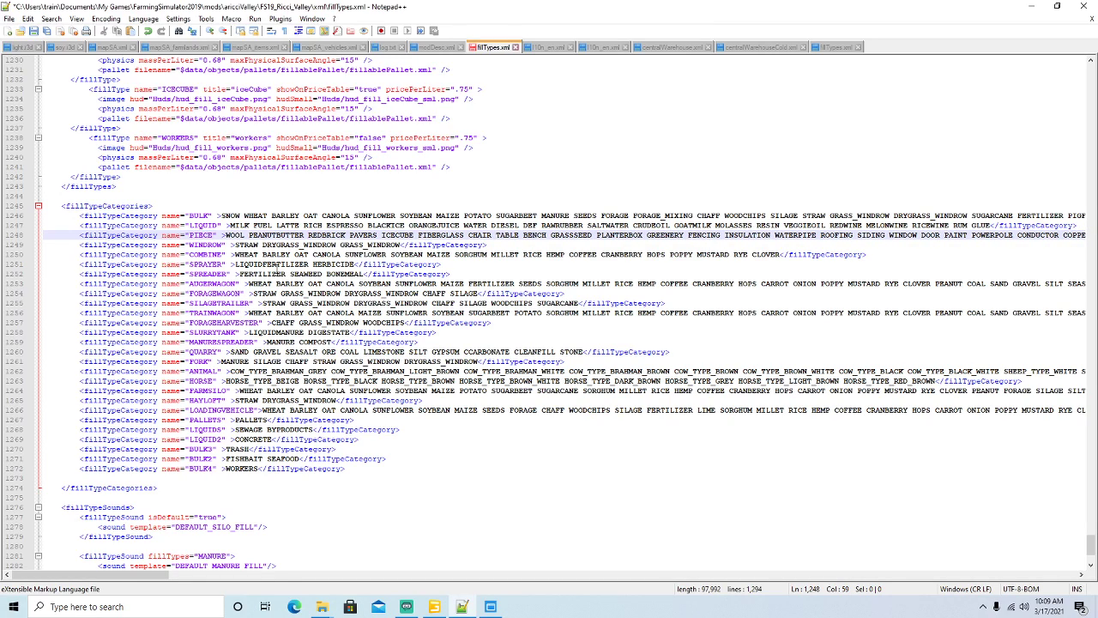
Save the Ricci Valley fillTypes.xml, and open the map's objects > pallets > globalCompany folder in File Explorer.
left_click(34, 31)
mouse_move(322, 605)
left_click(302, 583)
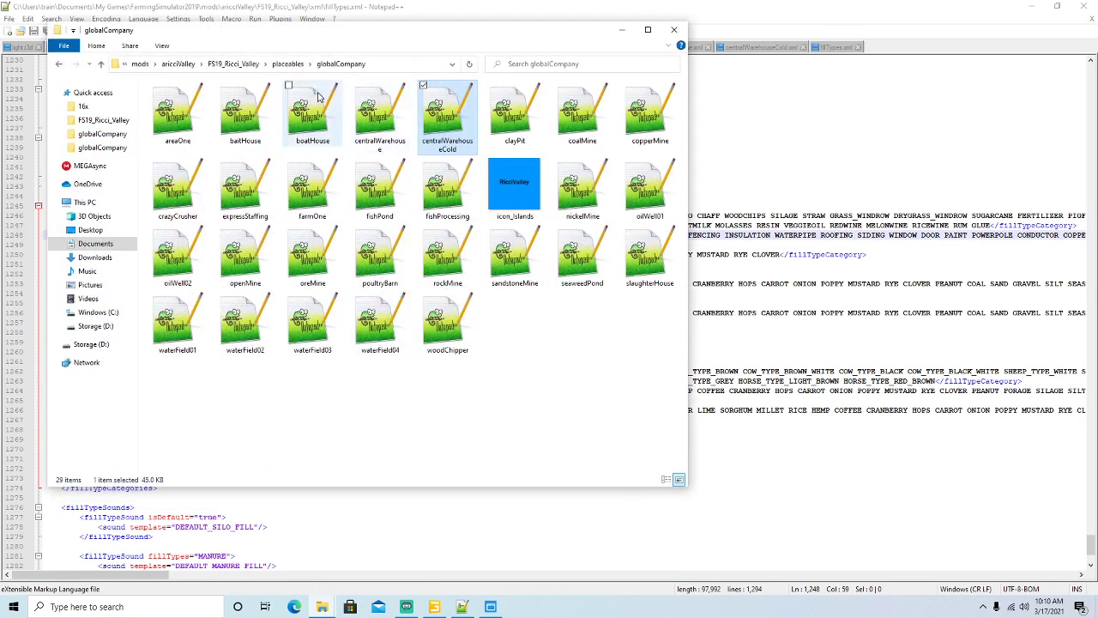
left_click(234, 63)
double_click(181, 221)
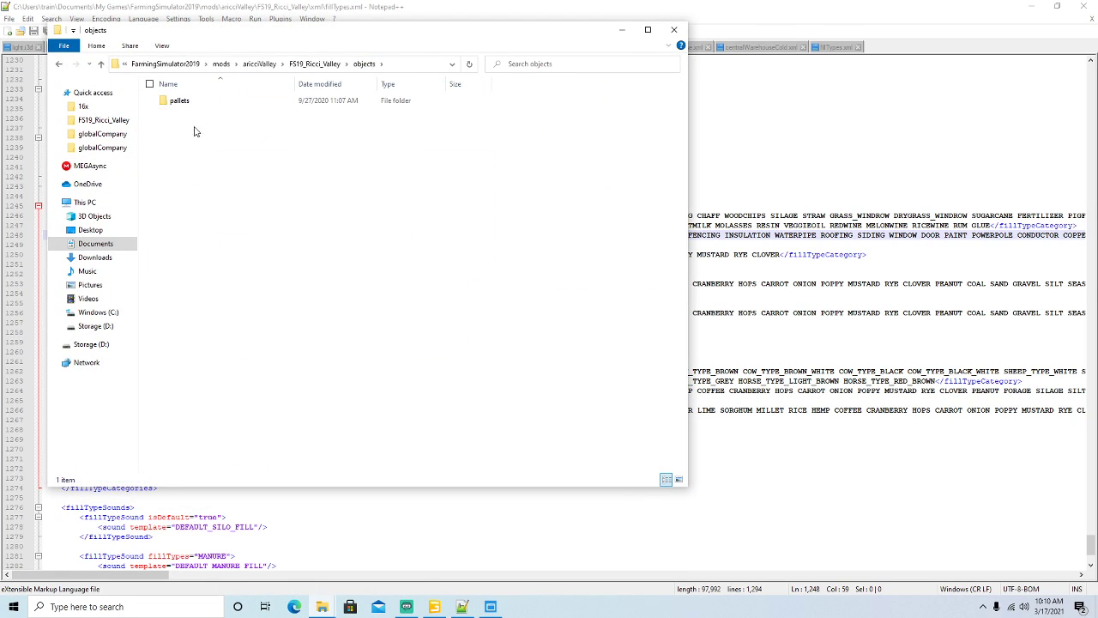
double_click(181, 103)
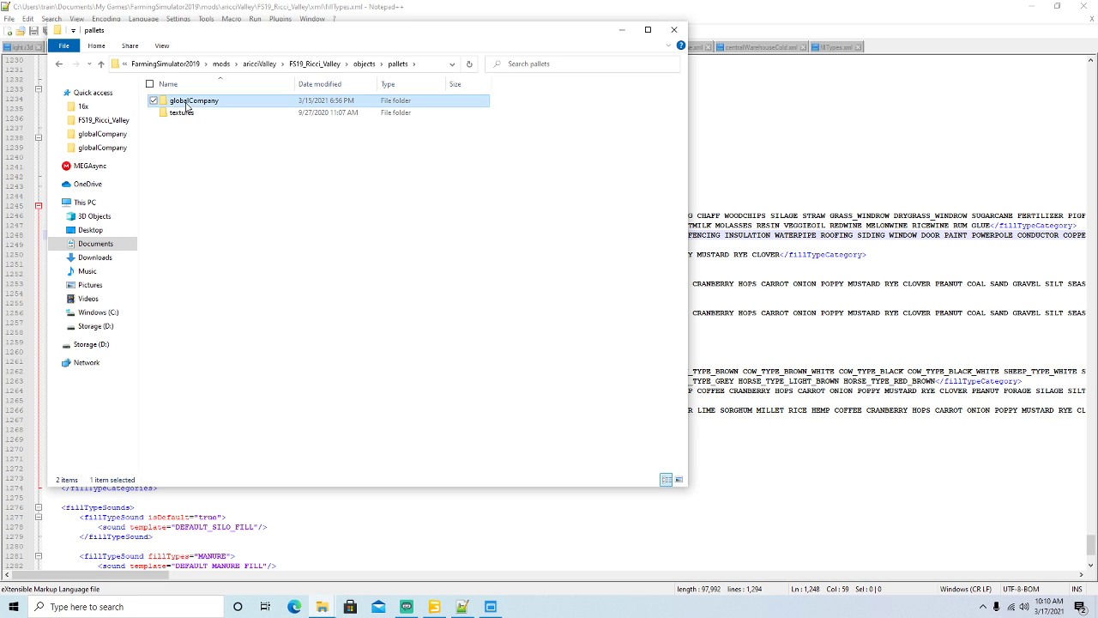
double_click(180, 103)
Locate the peanutButterPallet file in the globalCompany pallets folder, and return to Notepad++.
scroll(293, 264, "down", 20)
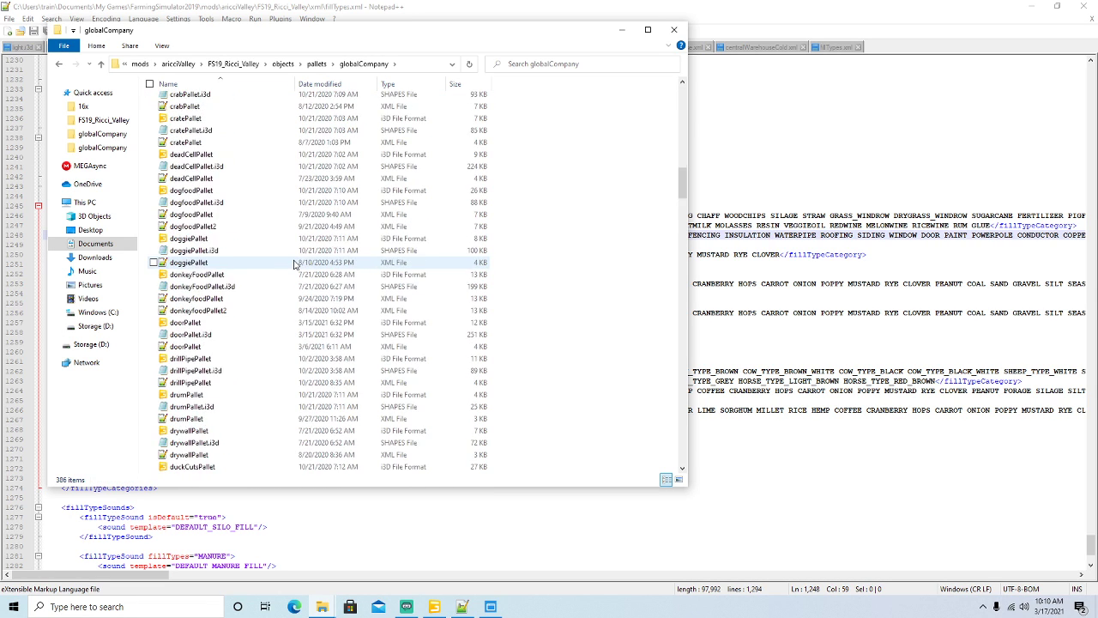
scroll(294, 263, "down", 20)
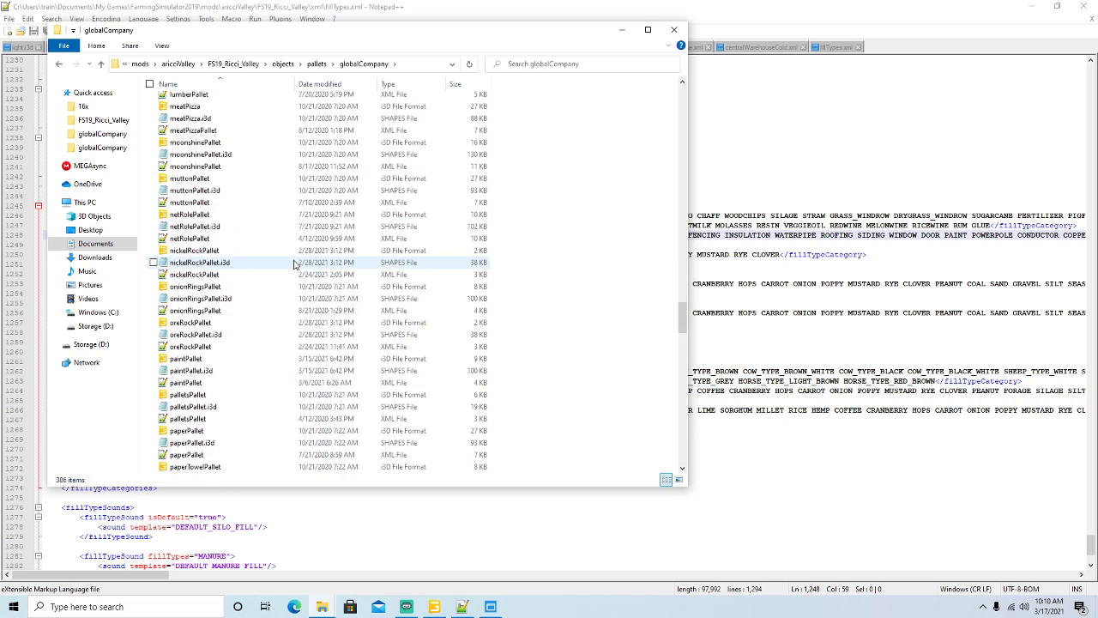
left_click(193, 287)
left_click(191, 326)
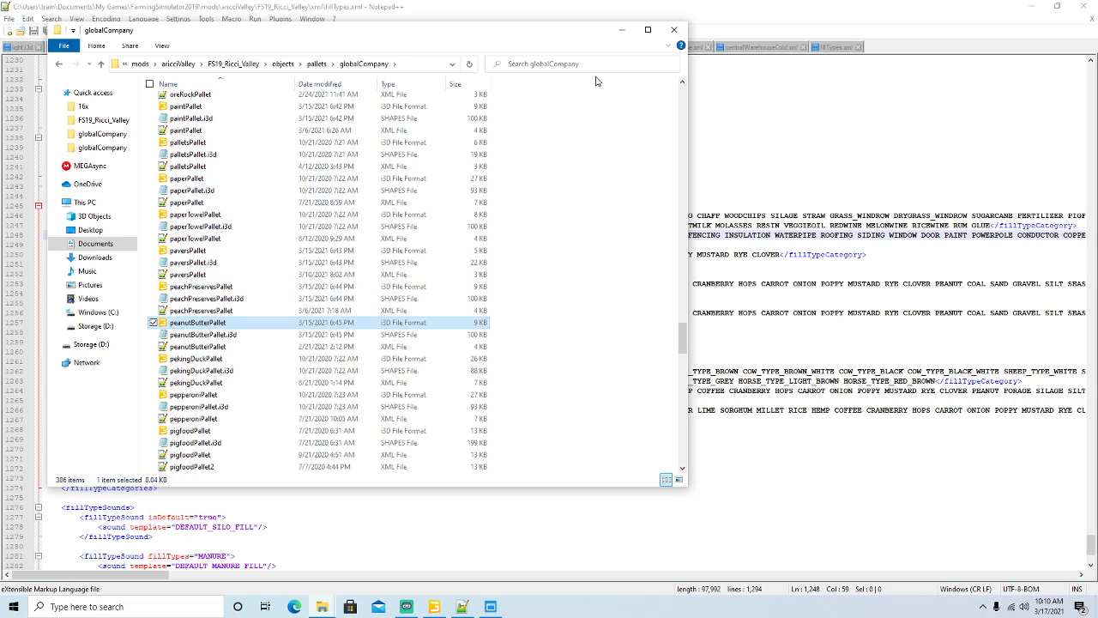
left_click(622, 30)
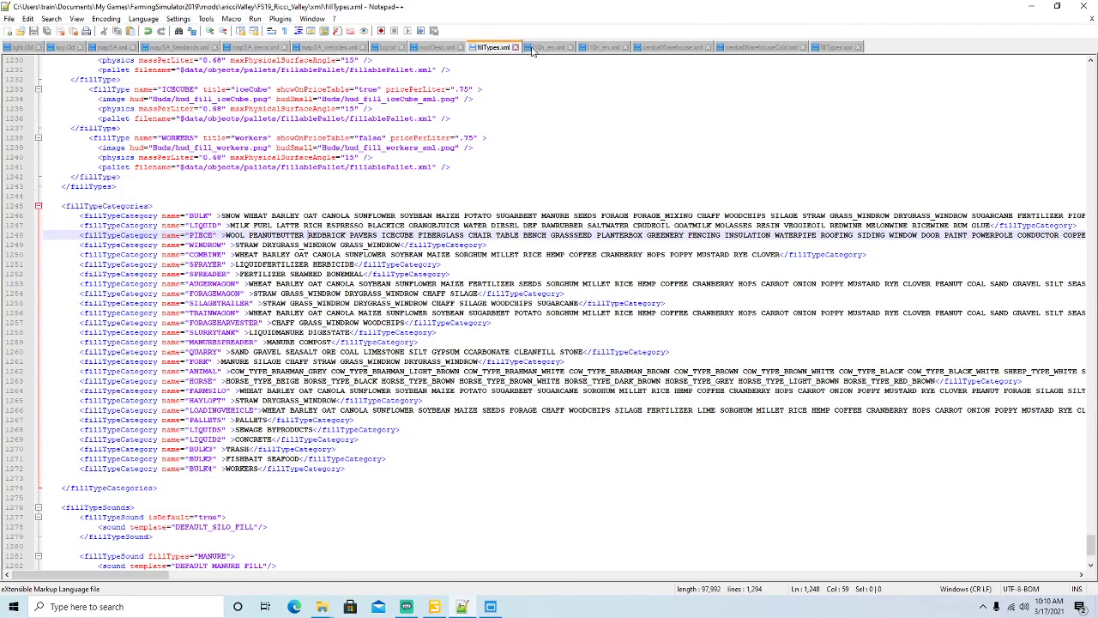
Examine the centralWarehouseCold unknown fill type entries in log.txt, from apricotPreserves through strawberryJam.
left_click(386, 47)
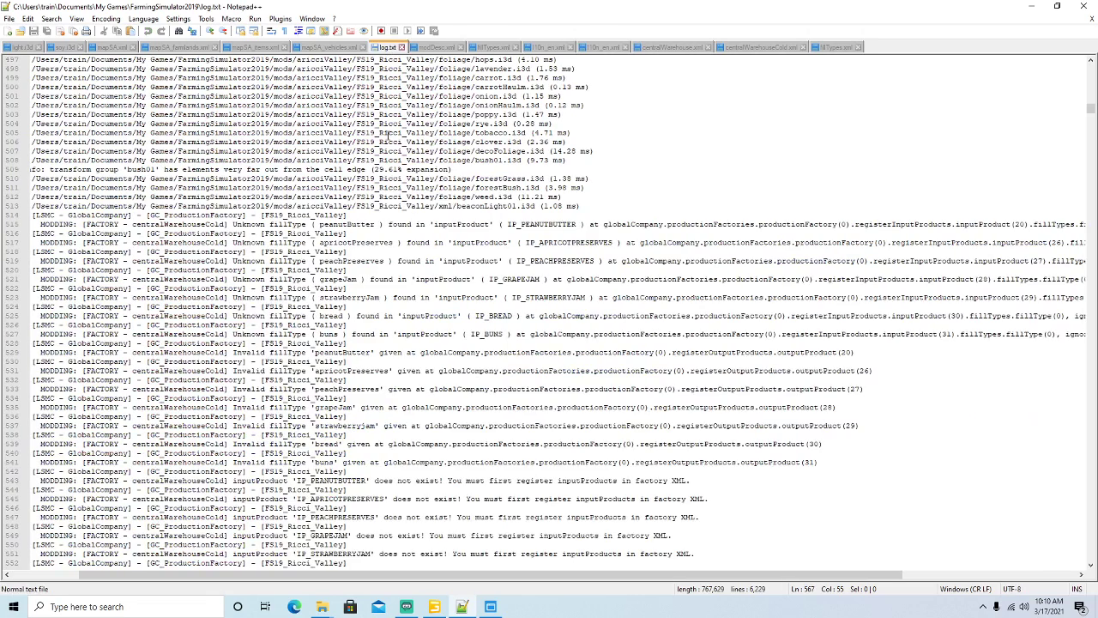
left_click_drag(539, 243, 613, 245)
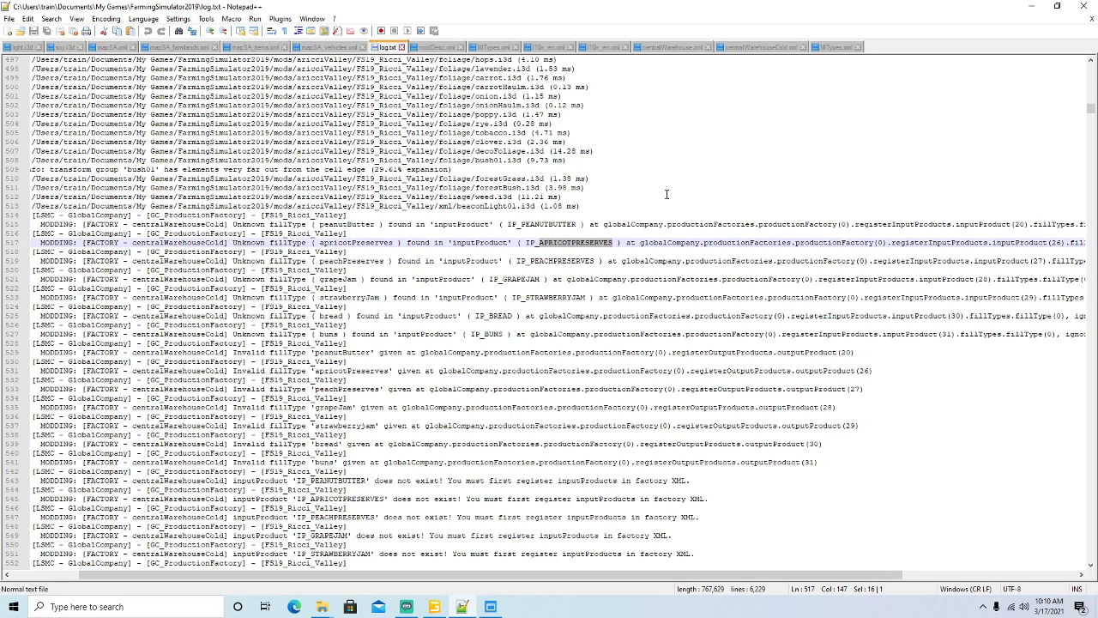
left_click_drag(532, 261, 593, 261)
left_click_drag(503, 278, 585, 298)
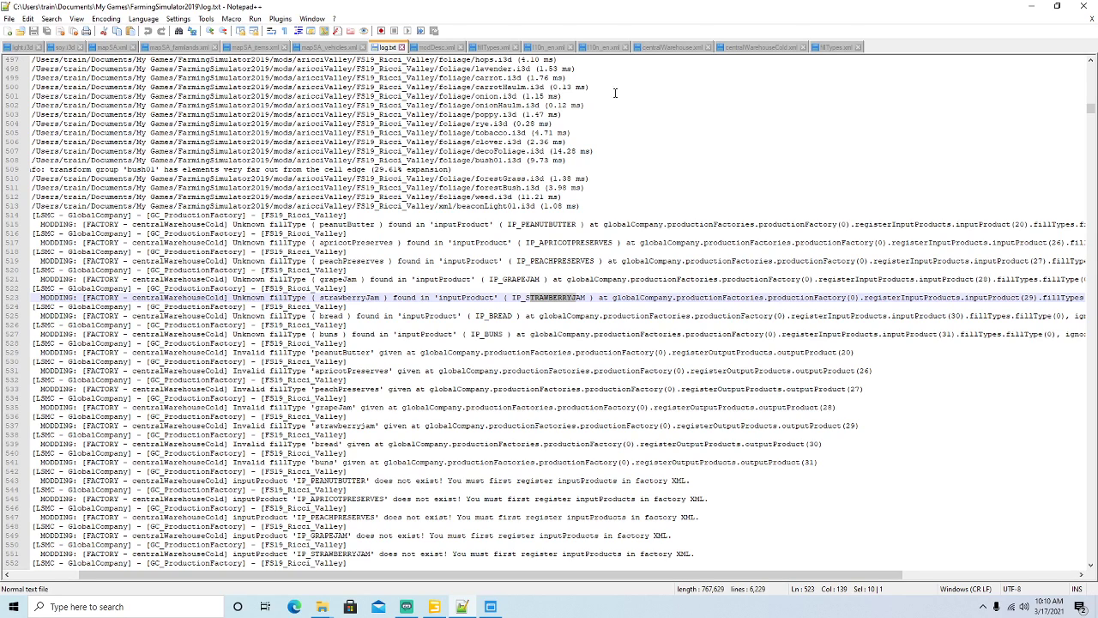
Search the Ricci Valley fillTypes.xml for jam.
left_click(491, 47)
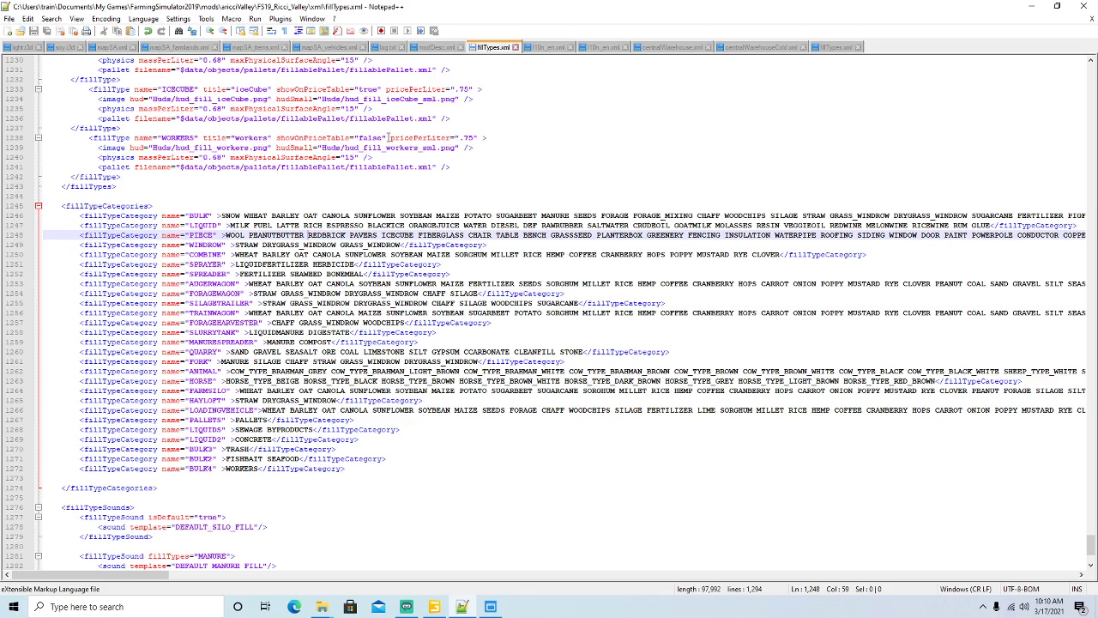
key("ctrl+f")
type("ya")
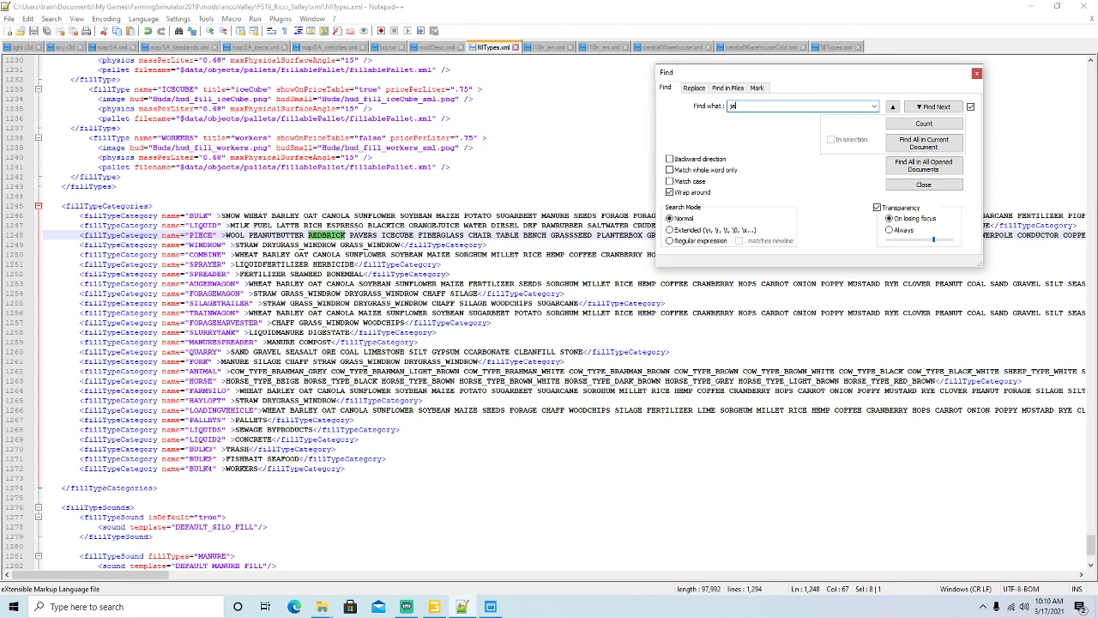
key("Return")
left_click(977, 73)
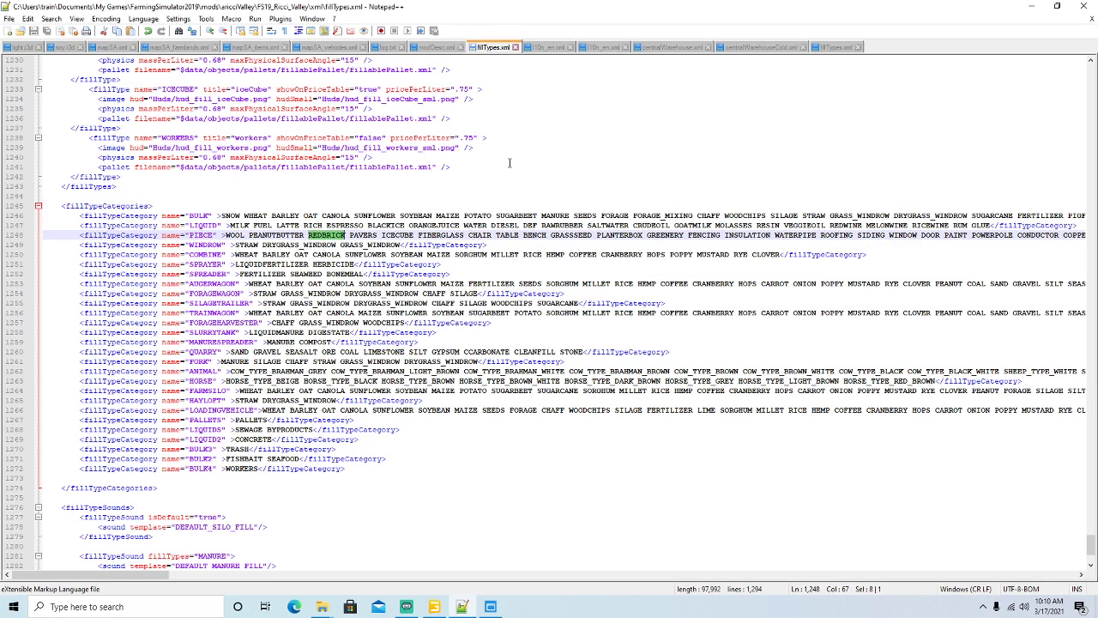
scroll(514, 162, "up", 3)
Switch to the Ricciville fillTypes.xml and find the jam fill type entries.
left_click(830, 47)
scroll(513, 233, "down", 9)
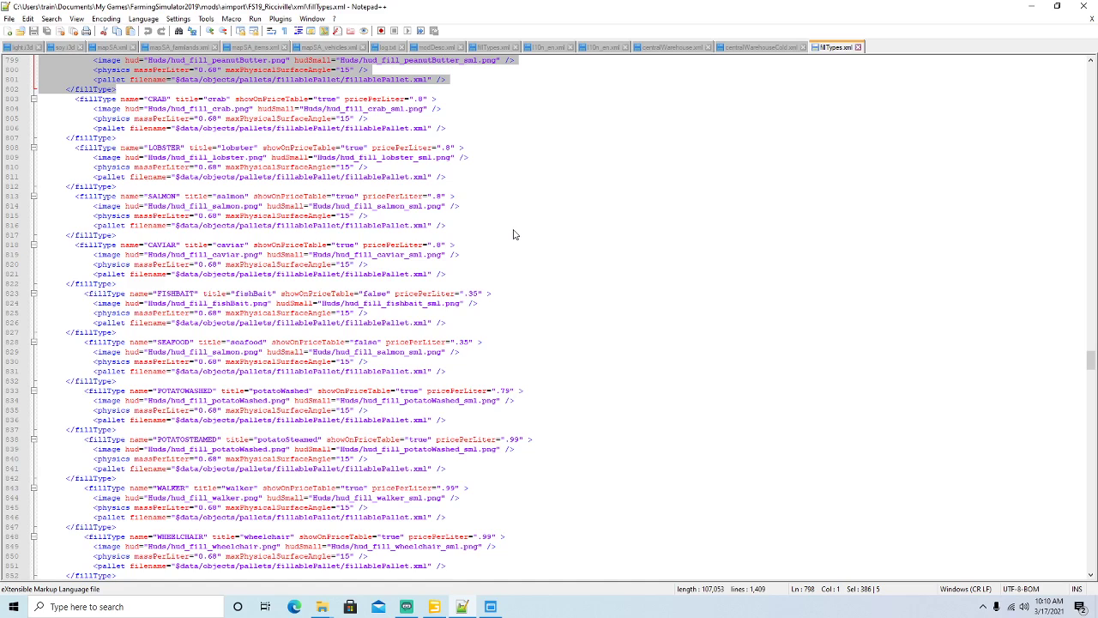
key("ctrl+f")
type("yam")
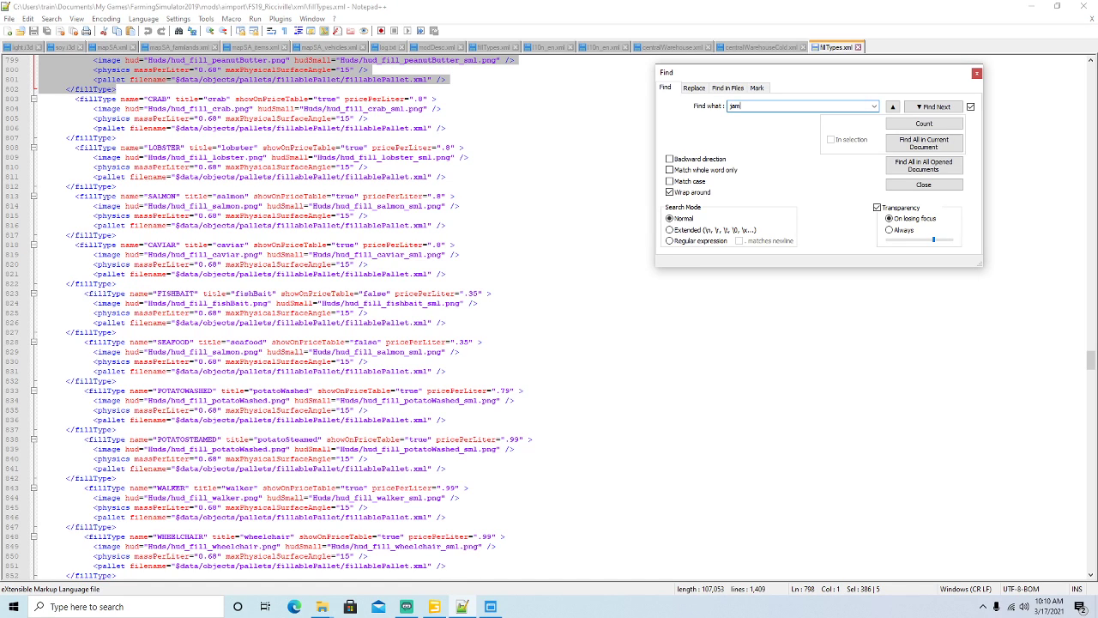
key("Return")
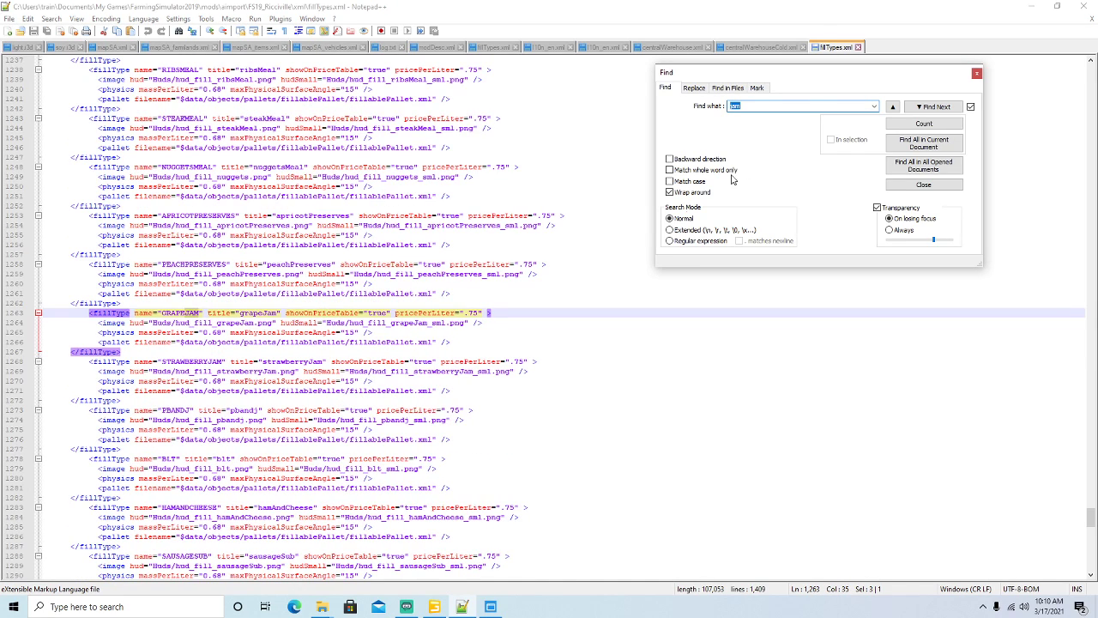
left_click(976, 73)
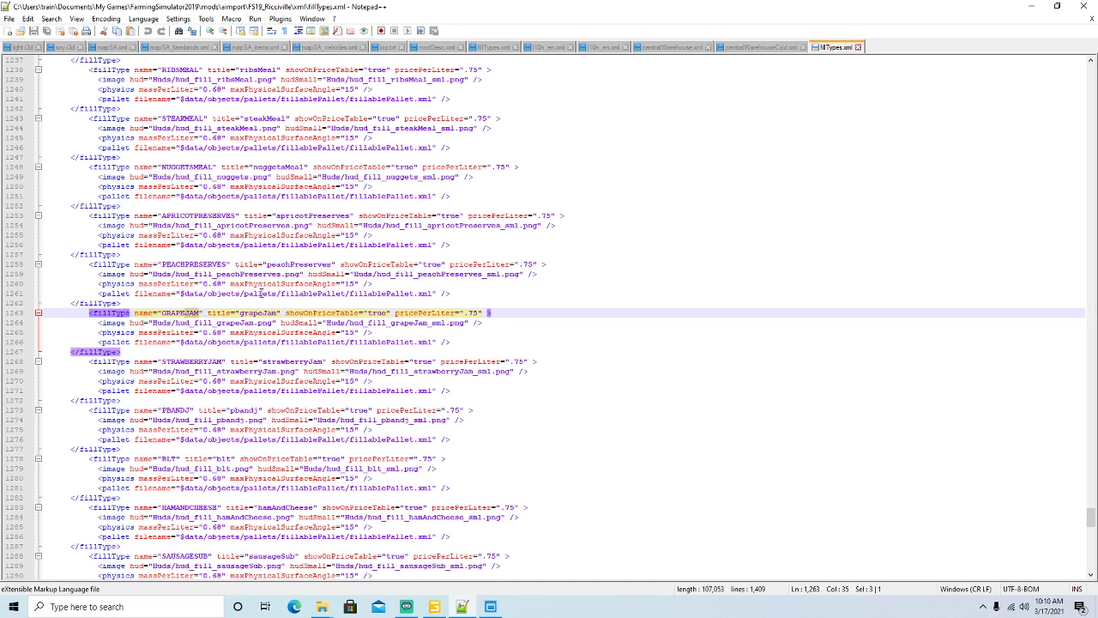
Copy the APRICOTPRESERVES, PEACHPRESERVES, GRAPEJAM and STRAWBERRYJAM blocks from the Ricciville file to below the WORKERS fill type in the Ricci Valley fillTypes.xml.
left_click(111, 215)
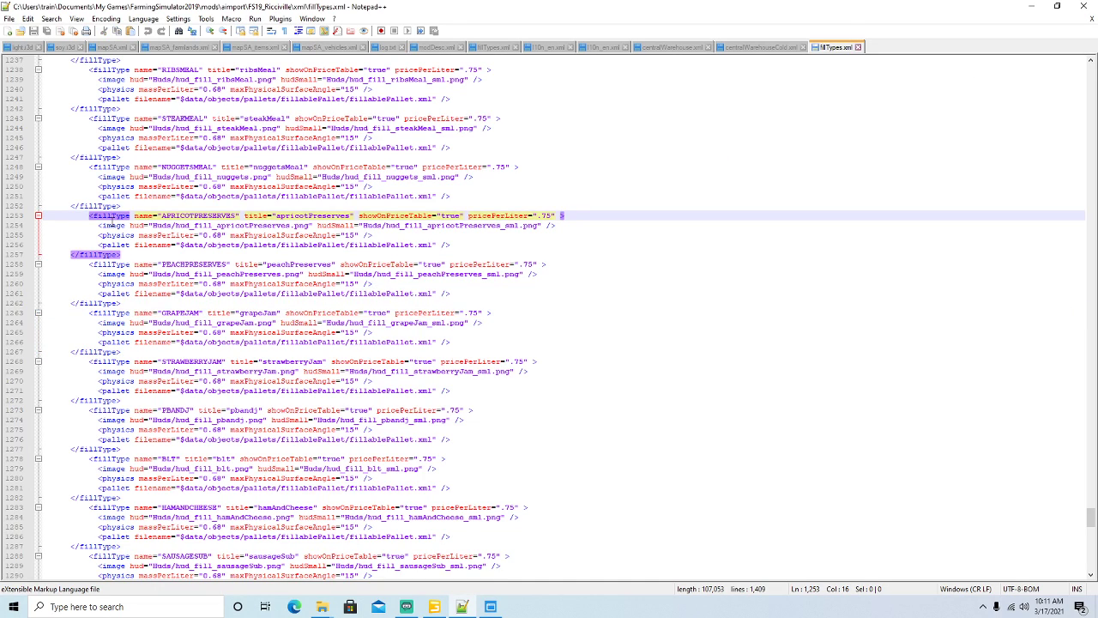
left_click(97, 264)
left_click(100, 313)
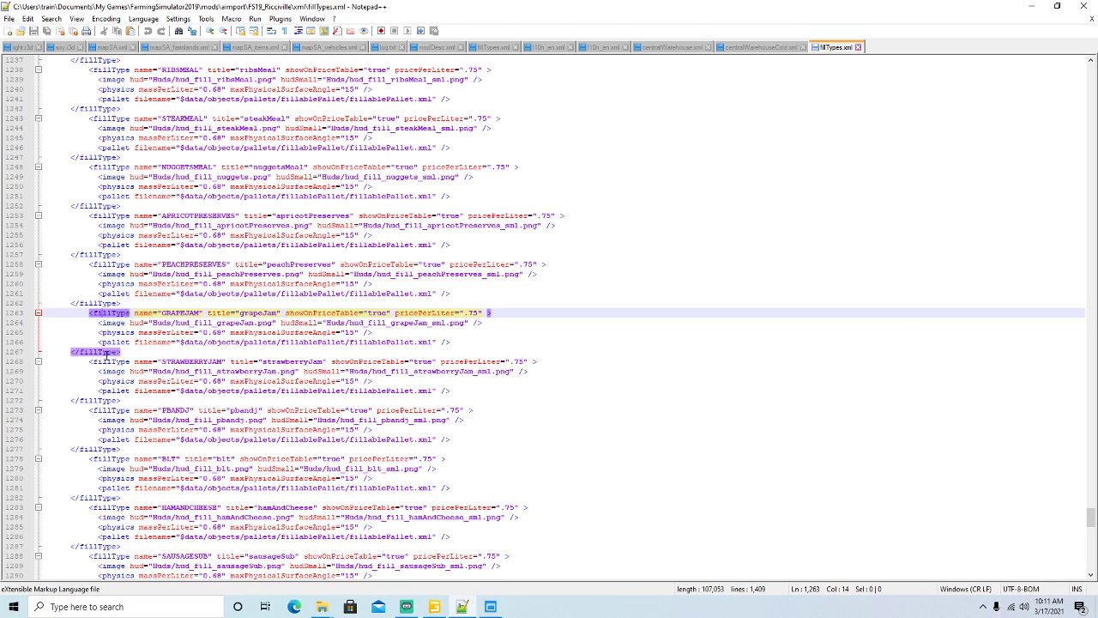
left_click(106, 362)
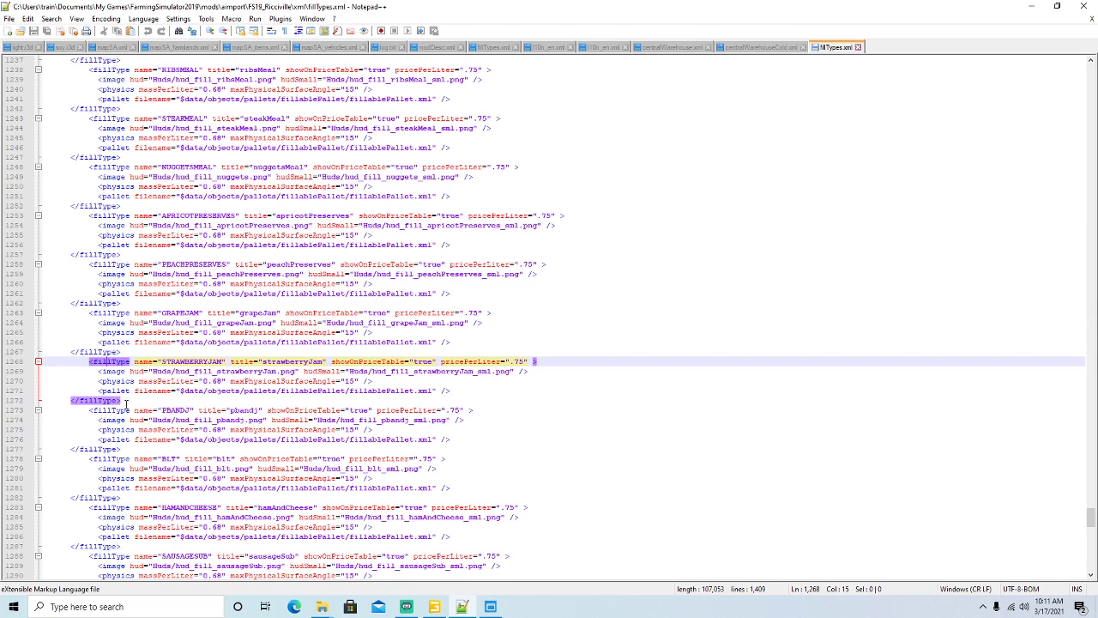
left_click_drag(124, 401, 38, 215)
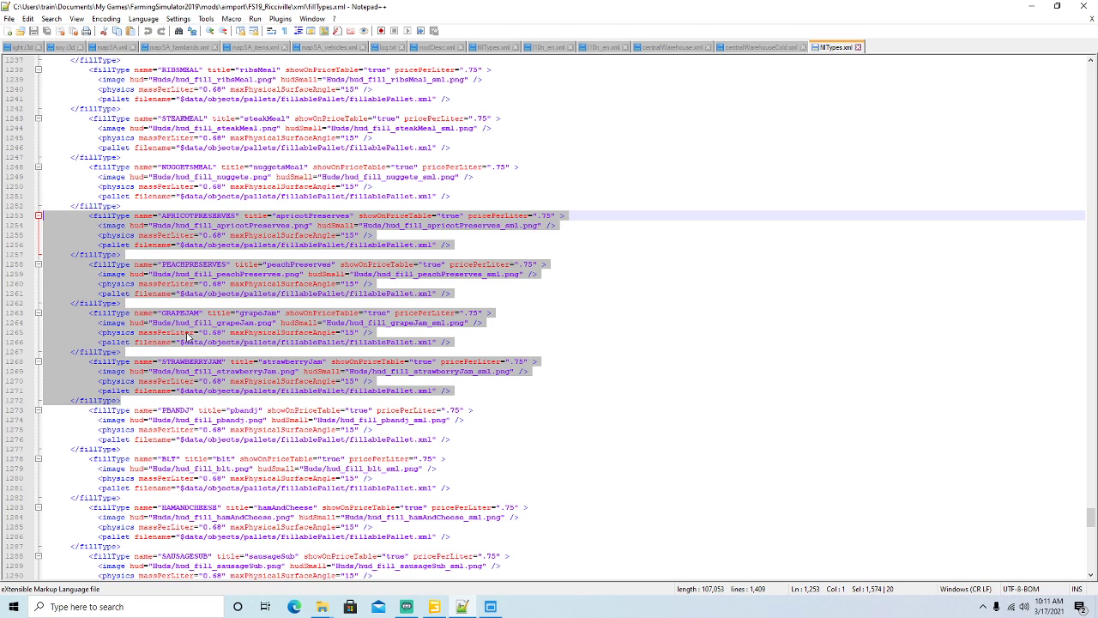
left_click(500, 47)
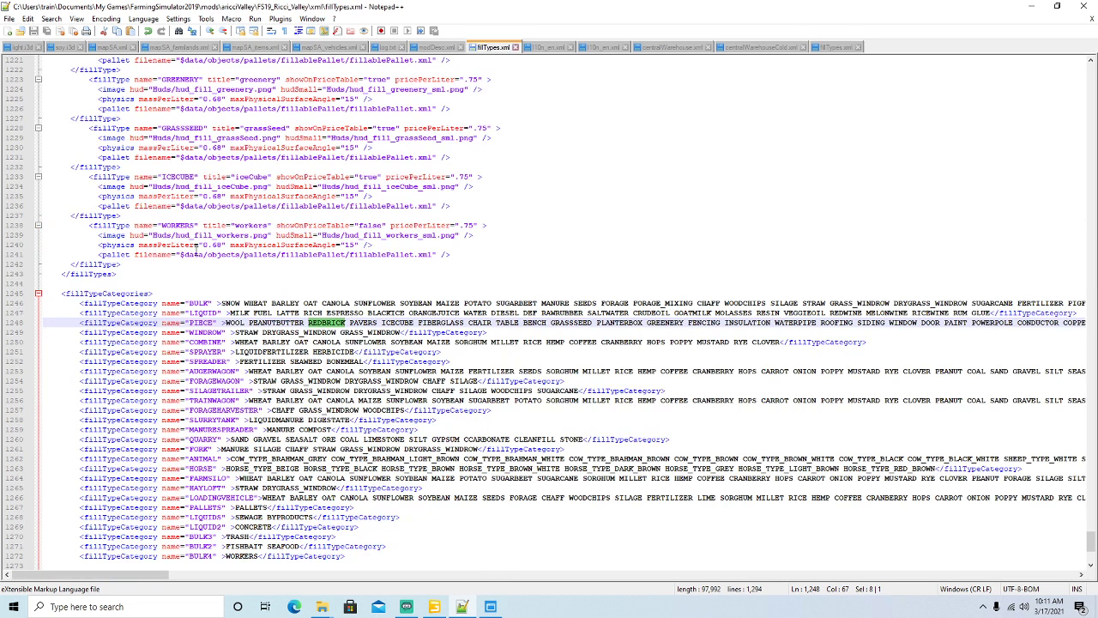
left_click(127, 227)
left_click(131, 267)
key("Return")
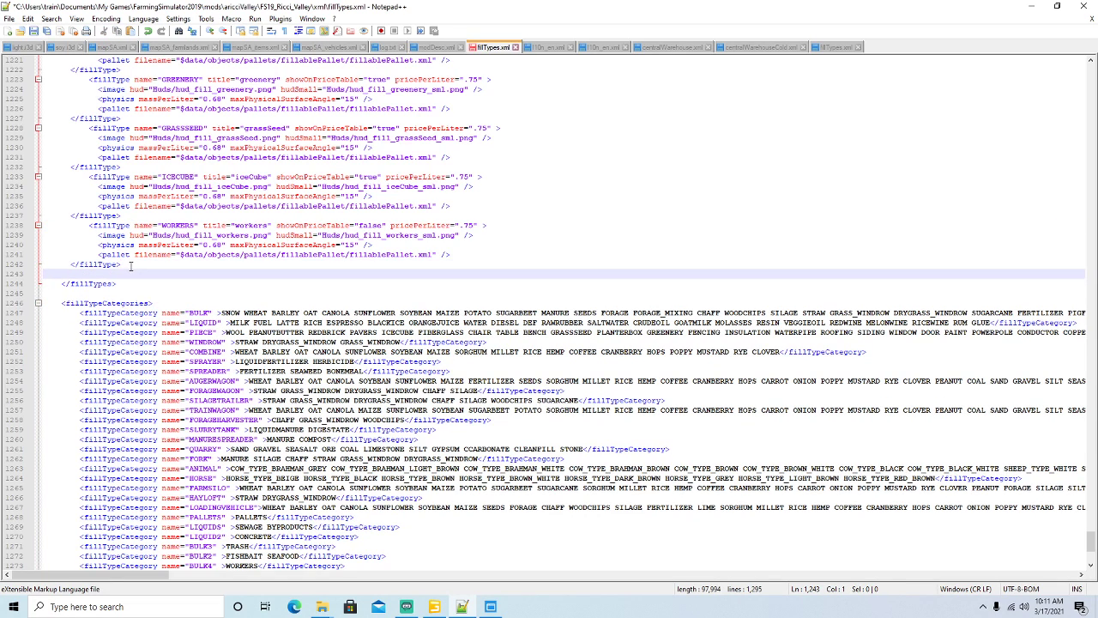
type("<fillType name=\"APRICOTPRESERVES\" title=\"apricotPreserves\" showOnPriceTable=\"true\" pricePerLiter=\".75\" >             <image hud=\"Huds/hud_fill_apricotPreserves.png\" hudSmall=\"Huds/hud_fill_apricotPreserves_sml.png\" />             <physics massPerLiter=\"0.68\" maxPhysicalSurfaceAngle=\"15\" />             <pallet filename=\"$data/objects/pallets/fillablePallet/fillablePallet.xml\" />       </fillType>           <fillType name=\"PEACHPRESERVES\" title=\"peachPreserves\" showOnPriceTable=\"true\" pricePerLiter=\".75\" >             <image hud=\"Huds/hud_fill_peachPreserves.png\" hudSmall=\"Huds/hud_fill_peachPreserves_sml.png\" />             <physics massPerLiter=\"0.68\" maxPhysicalSurfaceAngle=\"15\" />             <pallet filename=\"$data/objects/pallets/fillablePallet/fillablePallet.xml\" />       </fillType>           <fillType name=\"GRAPEJAM\" title=\"grapeJam\" showOnPriceTable=\"true\" pricePerLiter=\".75\" >             <image hud=\"Huds/hud_fill_grapeJam.png\" hudSmall=\"Huds/hud_fill_grapeJam_sml.png\" />             <physics massPerLiter=\"0.68\" maxPhysicalSurfaceAngle=\"15\" />             <pallet filename=\"$data/objects/pallets/fillablePallet/fillablePallet.xml\" />       </fillType>           <fillType name=\"STRAWBERRYJAM\" title=\"strawberryJam\" showOnPriceTable=\"true\" pricePerLiter=\".75\" >             <image hud=\"Huds/hud_fill_strawberryJam.png\" hudSmall=\"Huds/hud_fill_strawberryJam_sml.png\" />             <physics massPerLiter=\"0.68\" maxPhysicalSurfaceAngle=\"15\" />             <pallet filename=\"$data/objects/pallets/fillablePallet/fillablePallet.xml\" />       </fillType>")
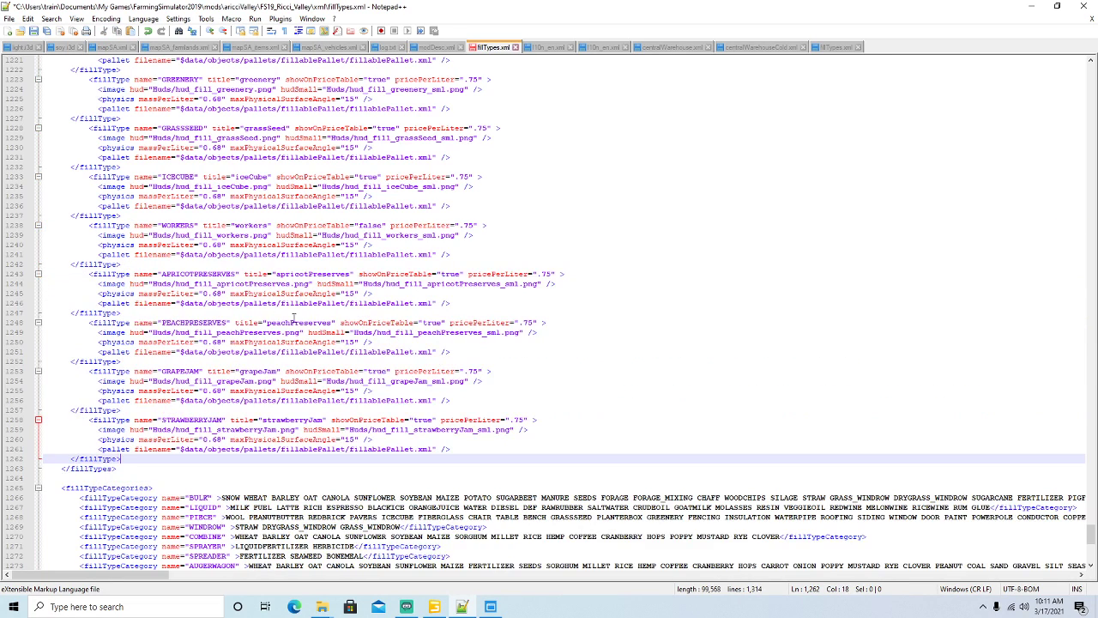
Add APRICOTPRESERVES and PEACHPRESERVES after WOOL in the PIECE fill type category of the Ricci Valley fillTypes.xml.
scroll(278, 309, "down", 4)
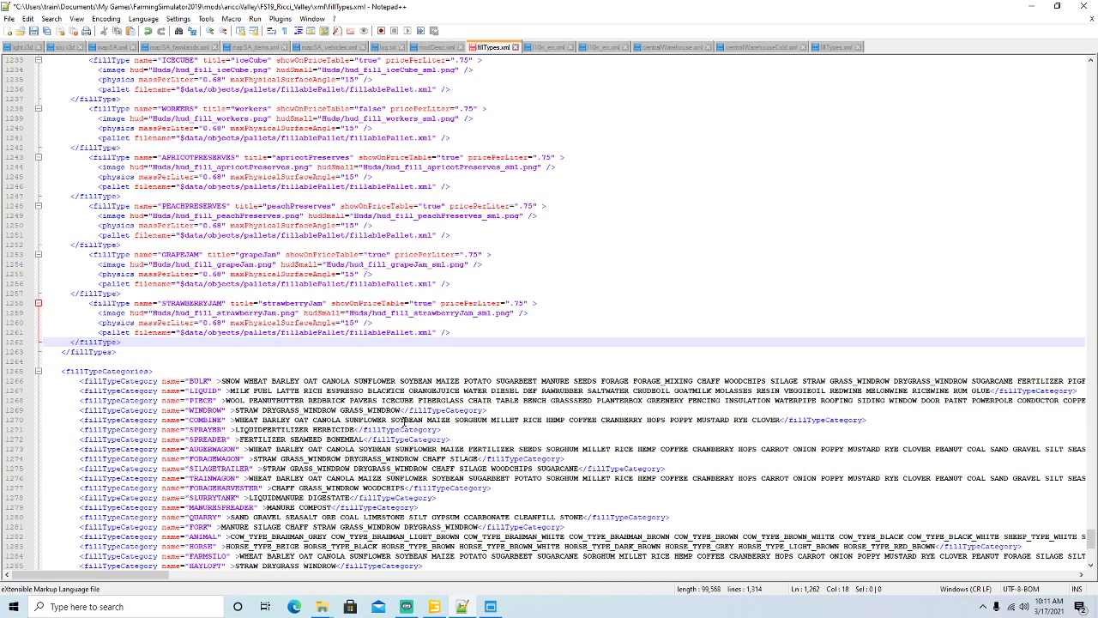
left_click_drag(160, 303, 223, 303)
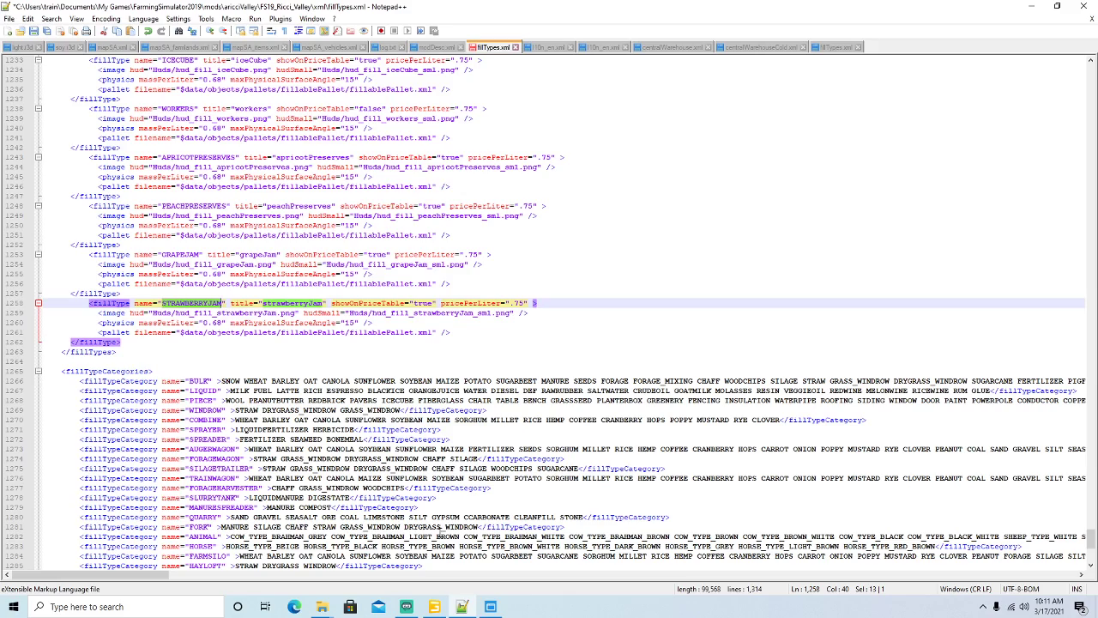
mouse_move(165, 579)
left_mouse_down()
mouse_move(570, 614)
mouse_move(831, 612)
mouse_move(163, 594)
left_mouse_up()
left_click(249, 400)
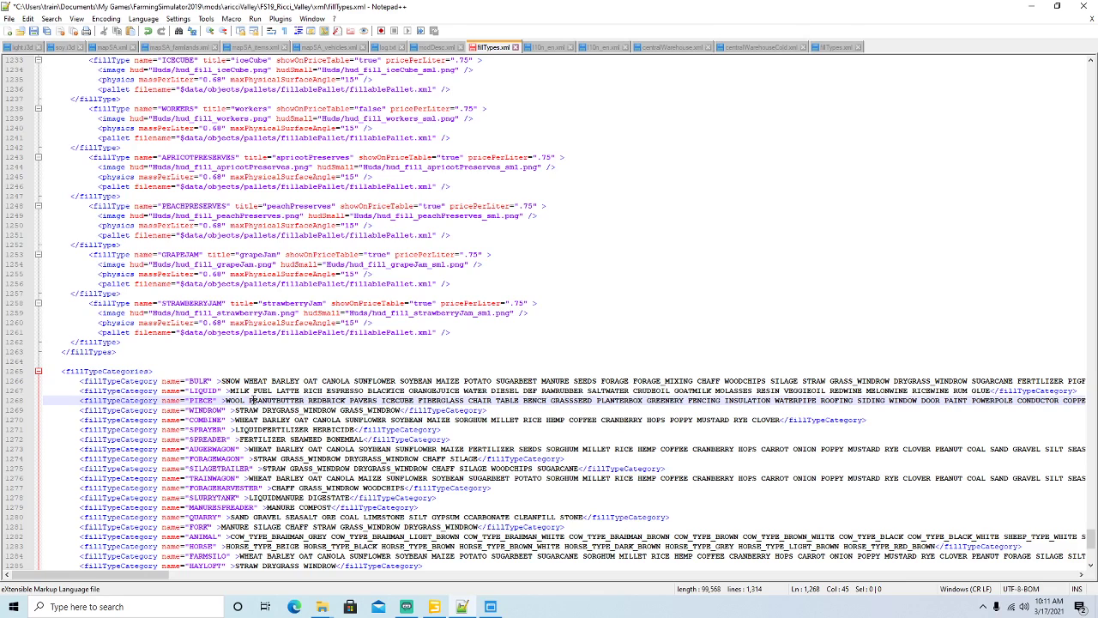
type("APRI")
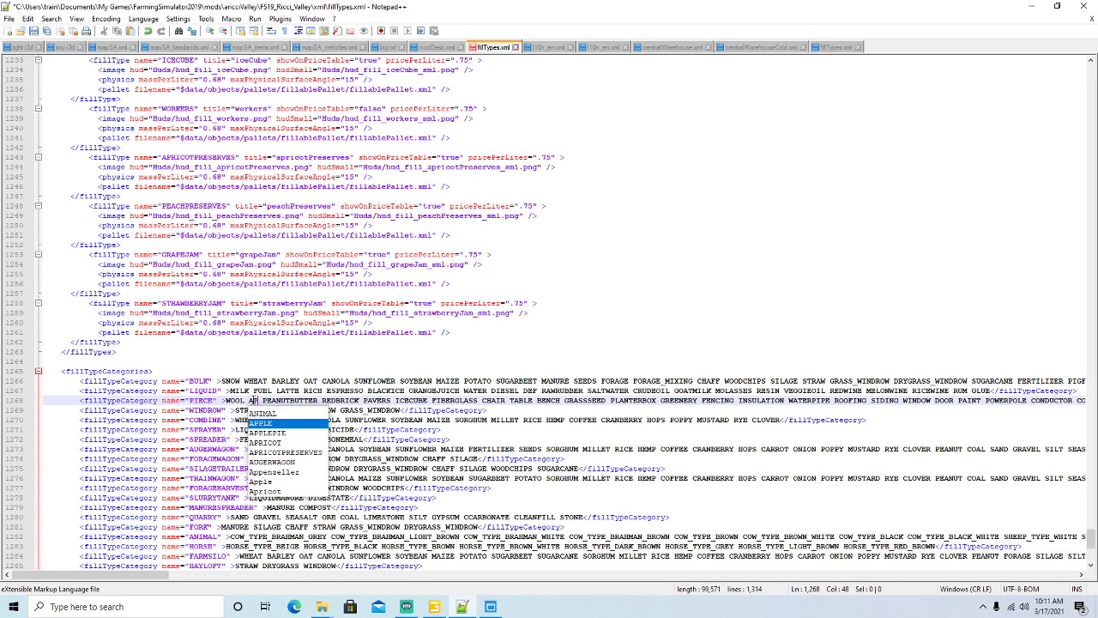
type("COT")
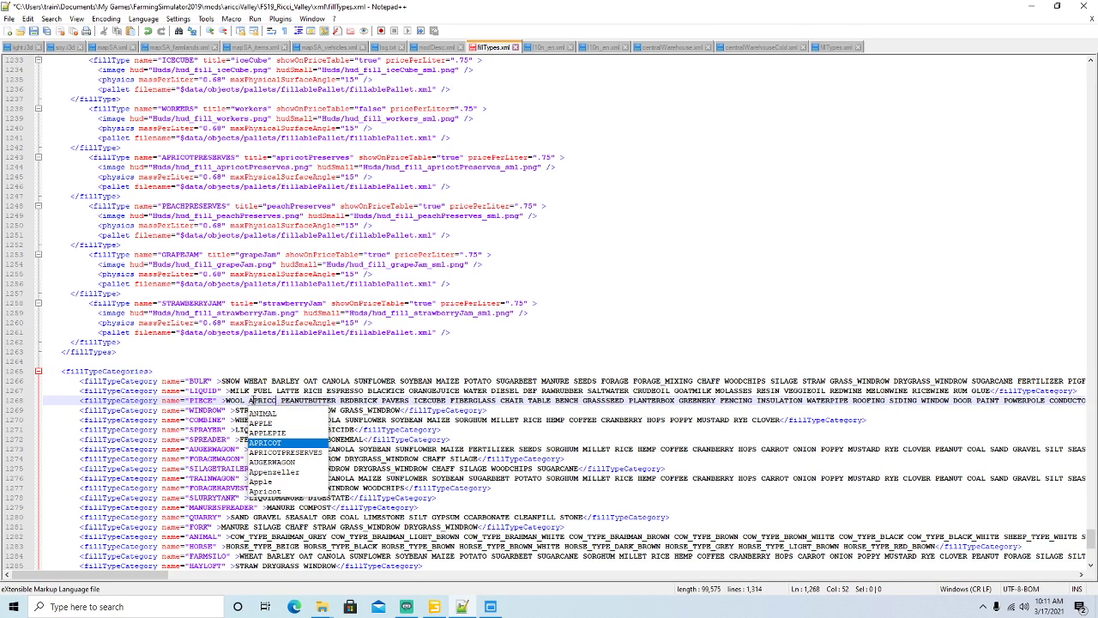
type("PRESERV")
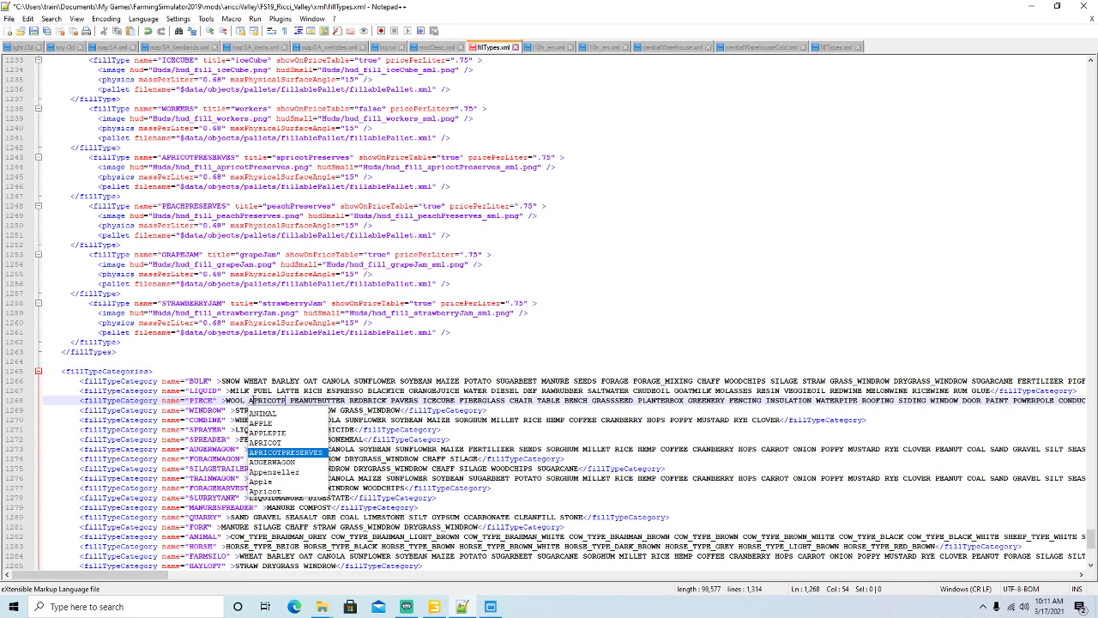
type("ES")
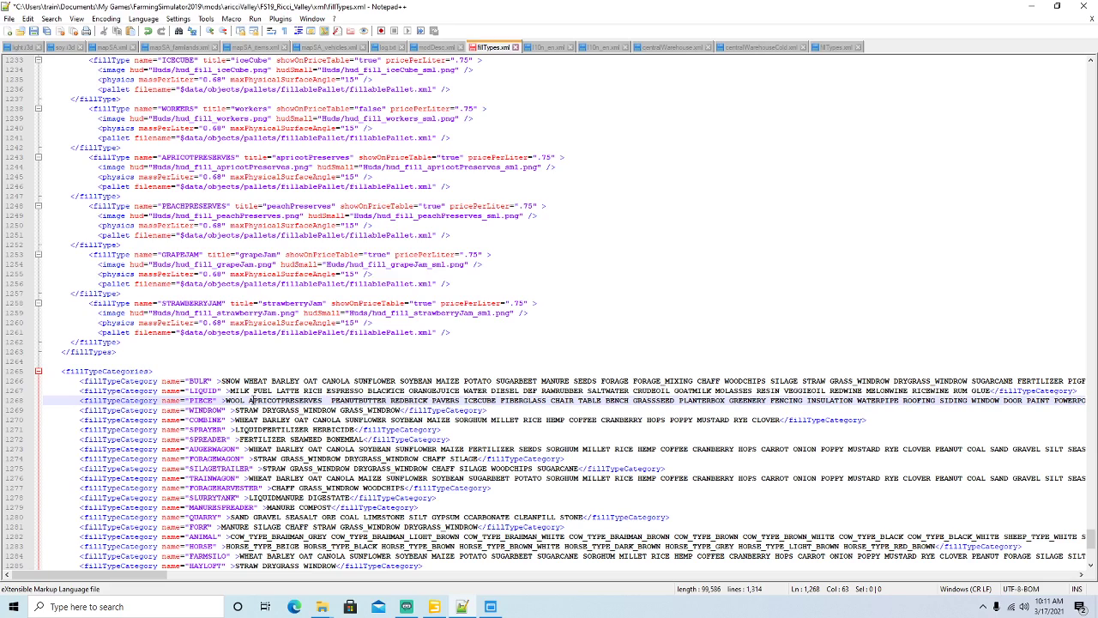
type(" PEACH")
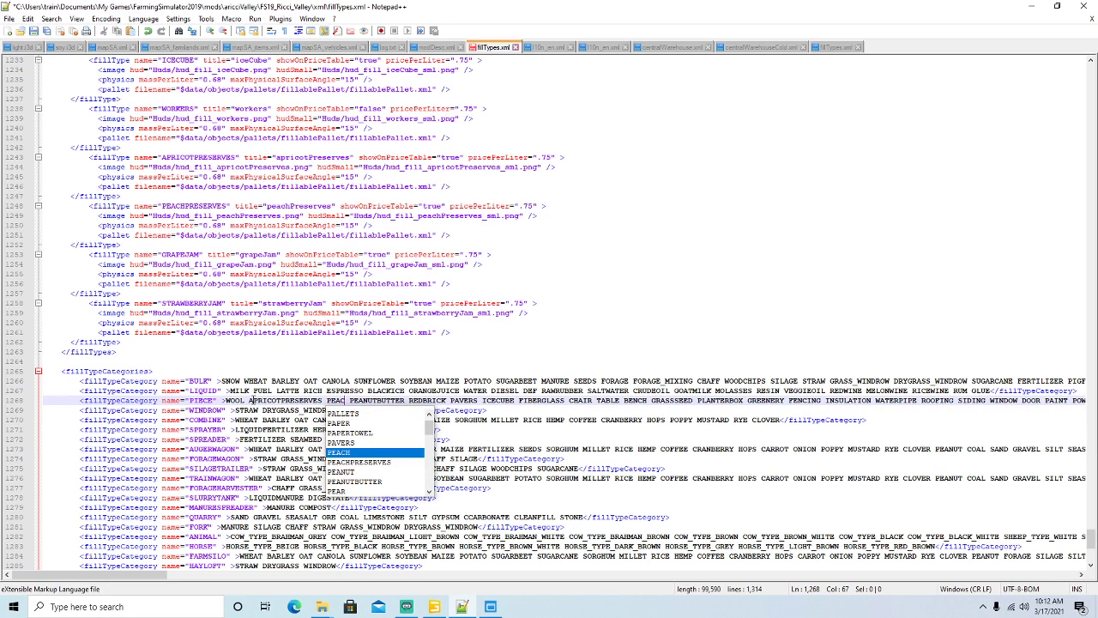
type("PRESER")
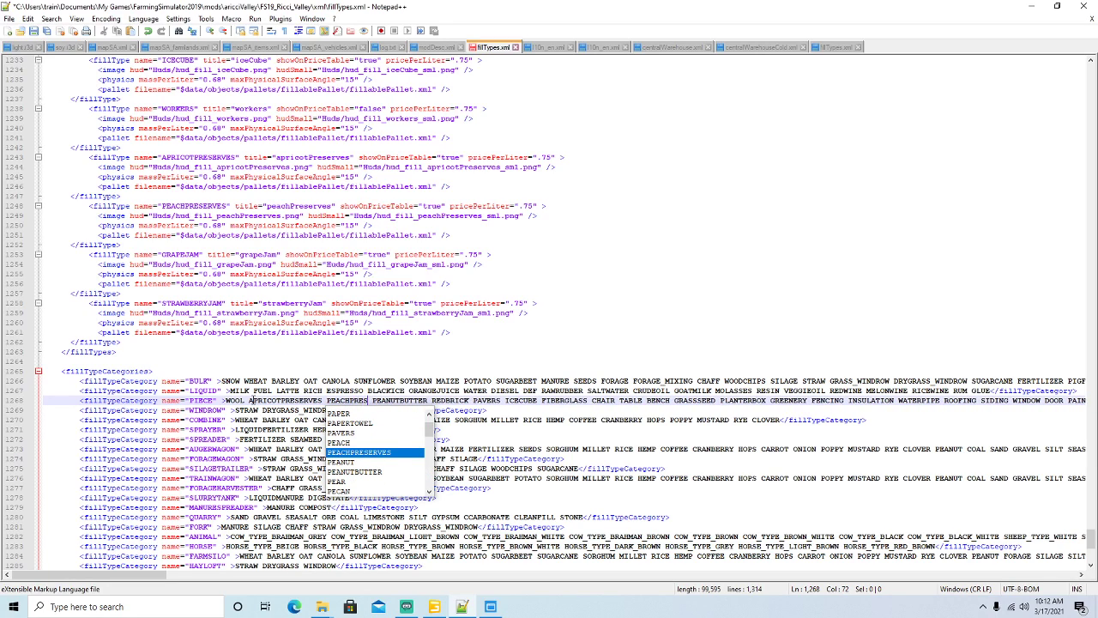
type("VES ")
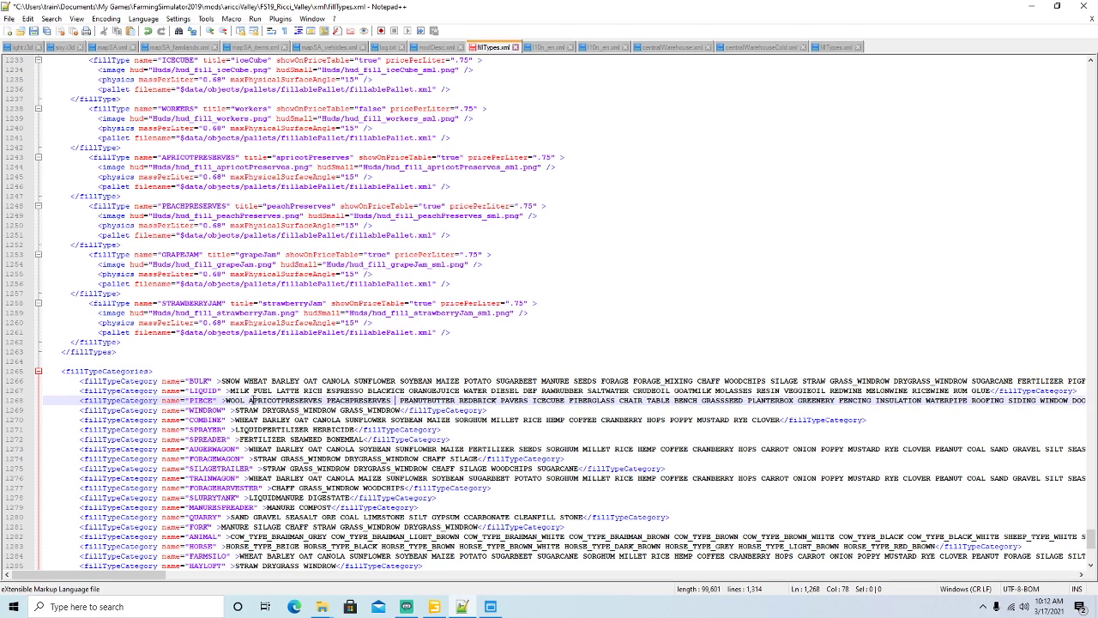
Add GRAPEJAM and STRAWBERRYJAM before PEANUTBUTTER in the PIECE fill type category, and save fillTypes.xml.
type("GRA")
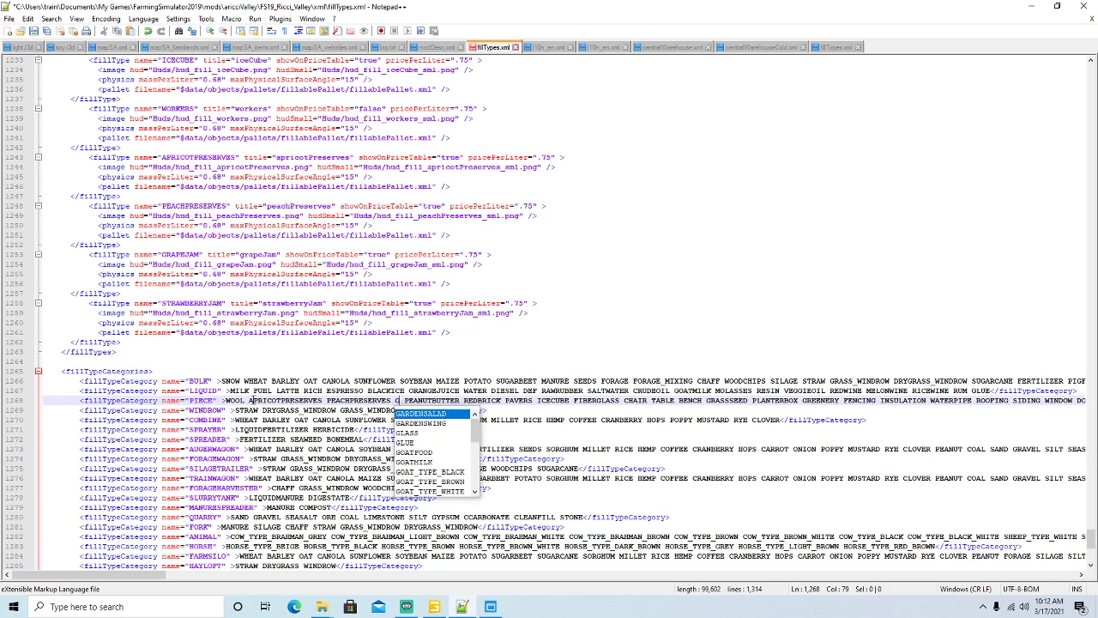
type("PEJA")
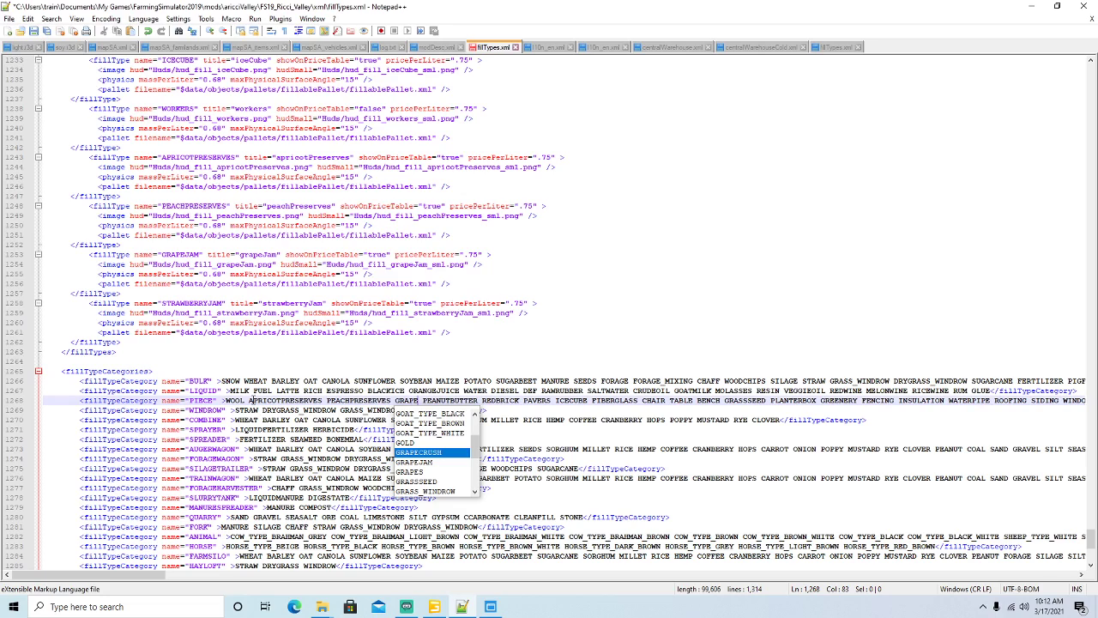
type("M")
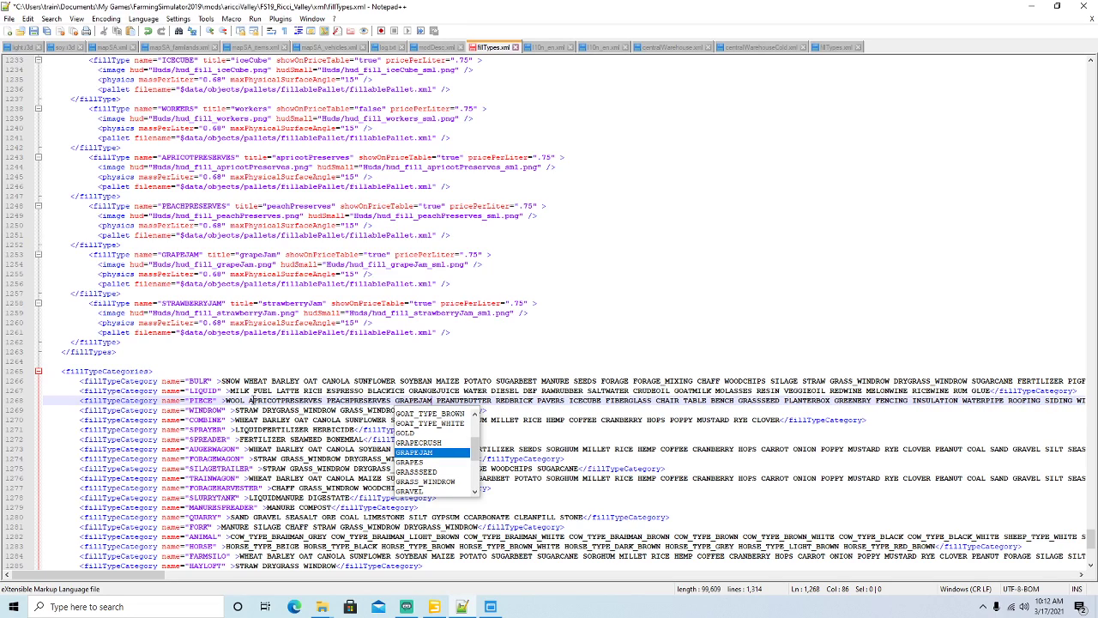
type(" STRAW")
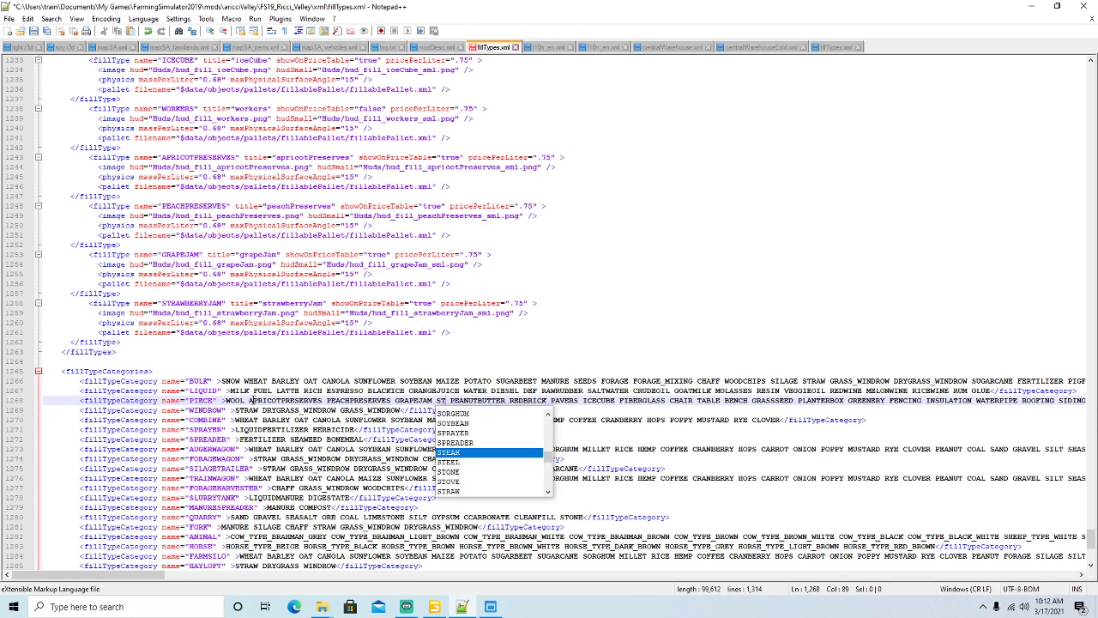
type("BERRYJ")
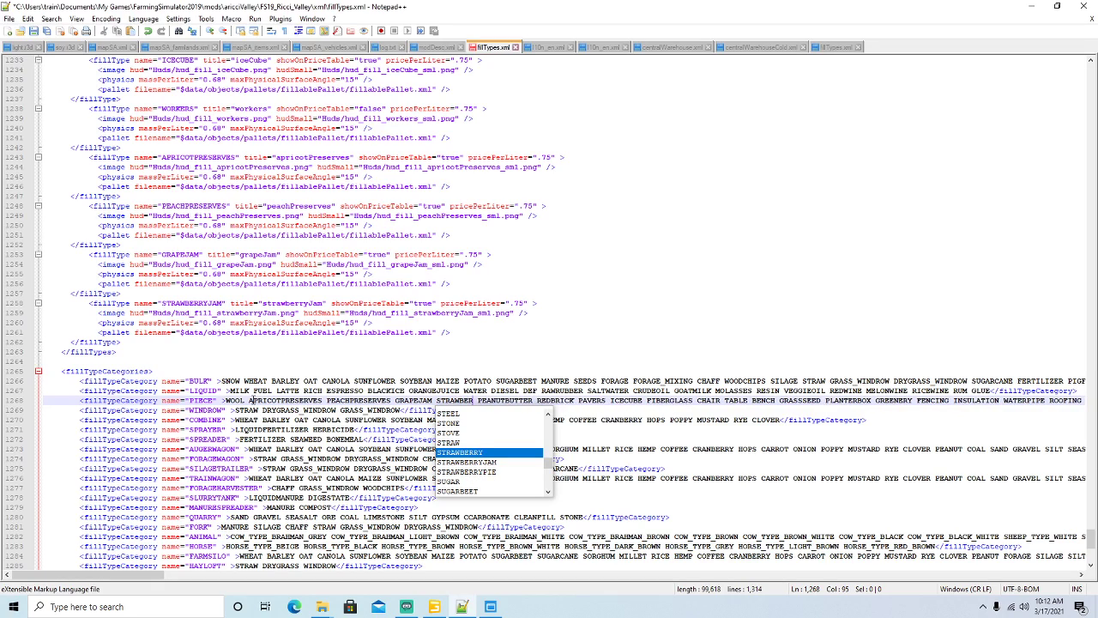
type("A")
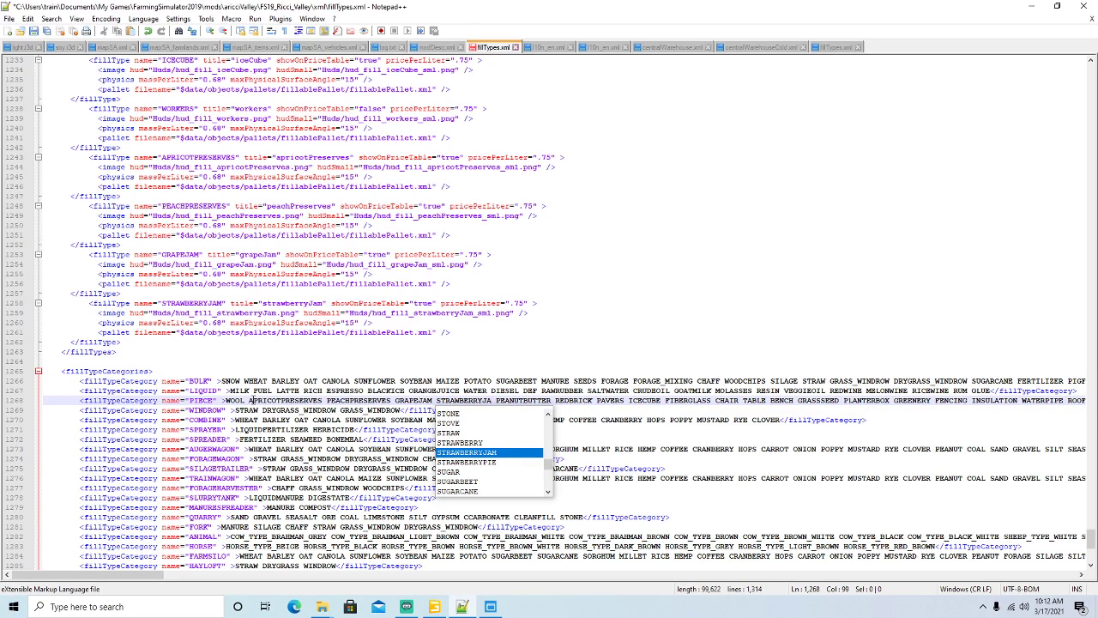
type("M")
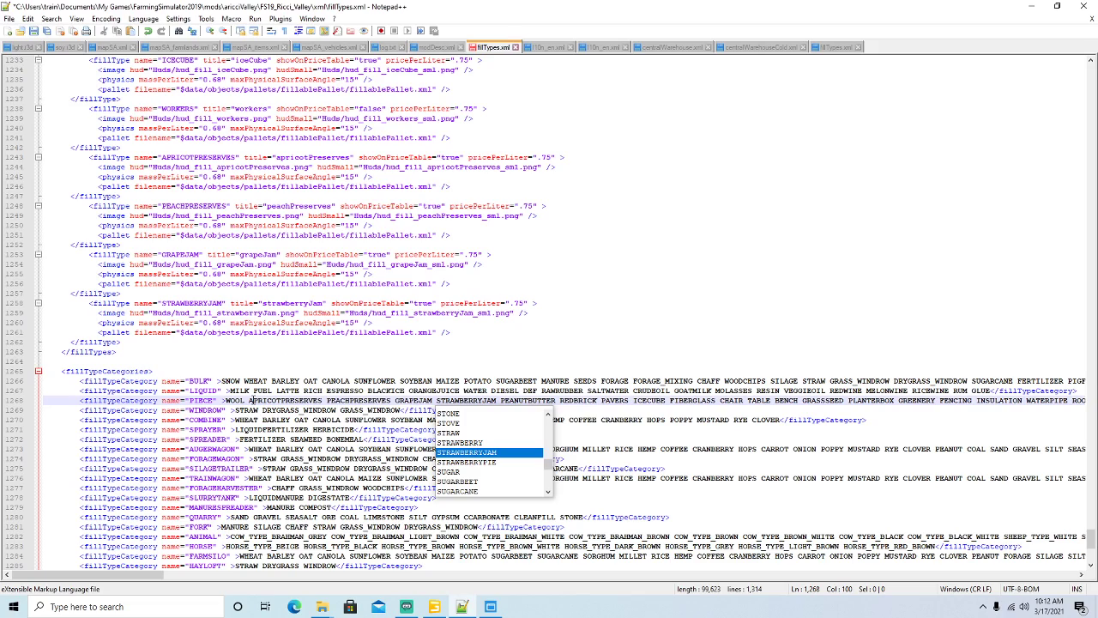
key("Right")
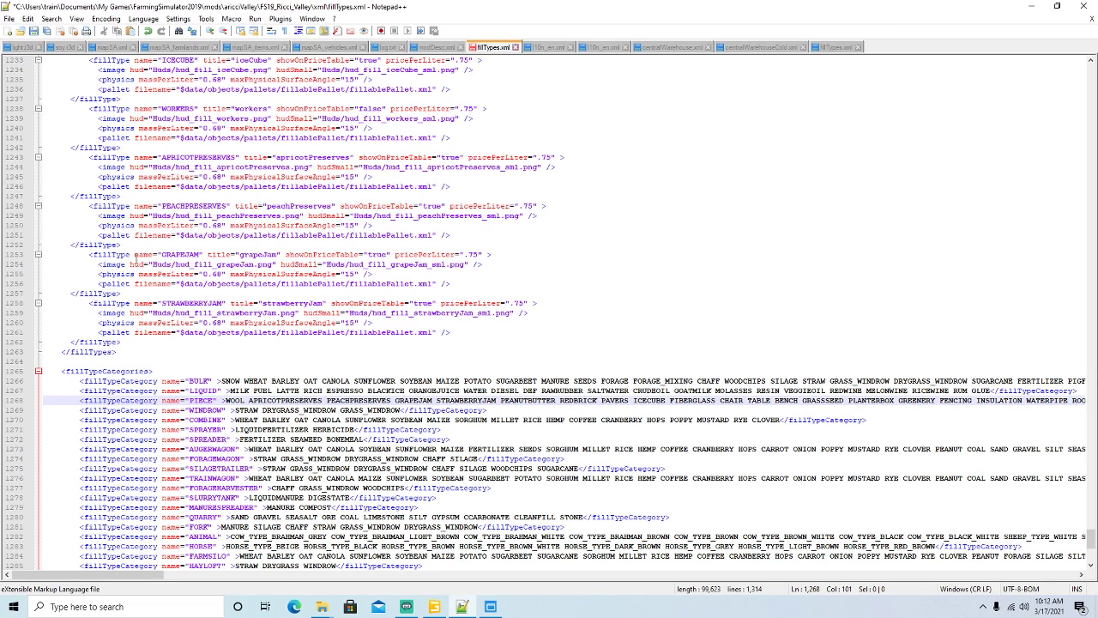
left_click(34, 31)
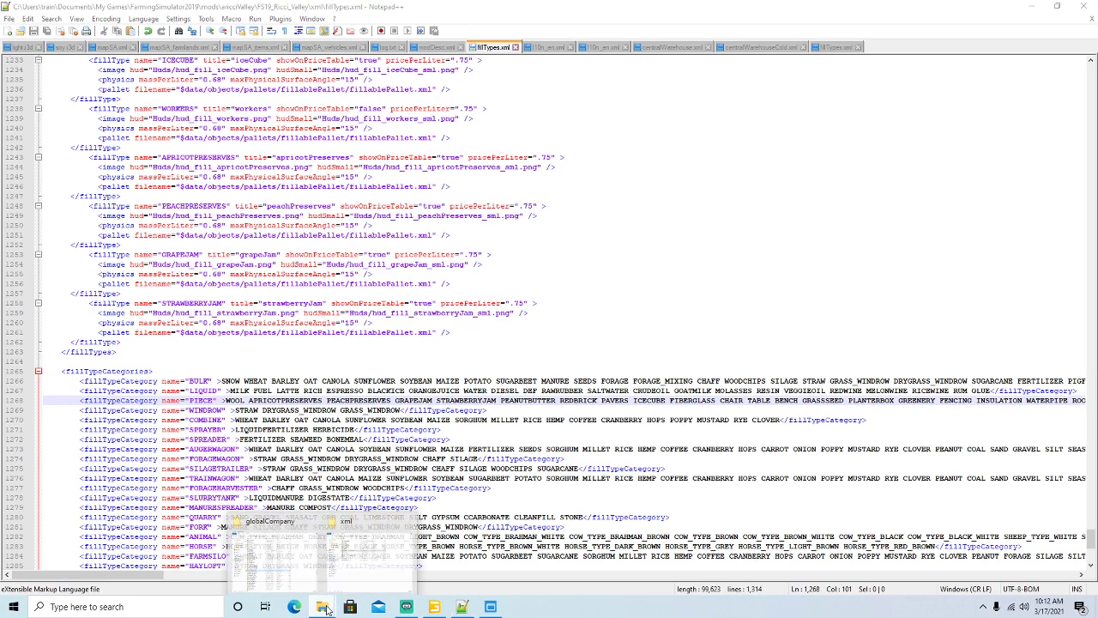
Switch to the globalCompany pallets folder in File Explorer and check for the apricotPreservesPallet files.
left_click(304, 585)
scroll(277, 295, "up", 20)
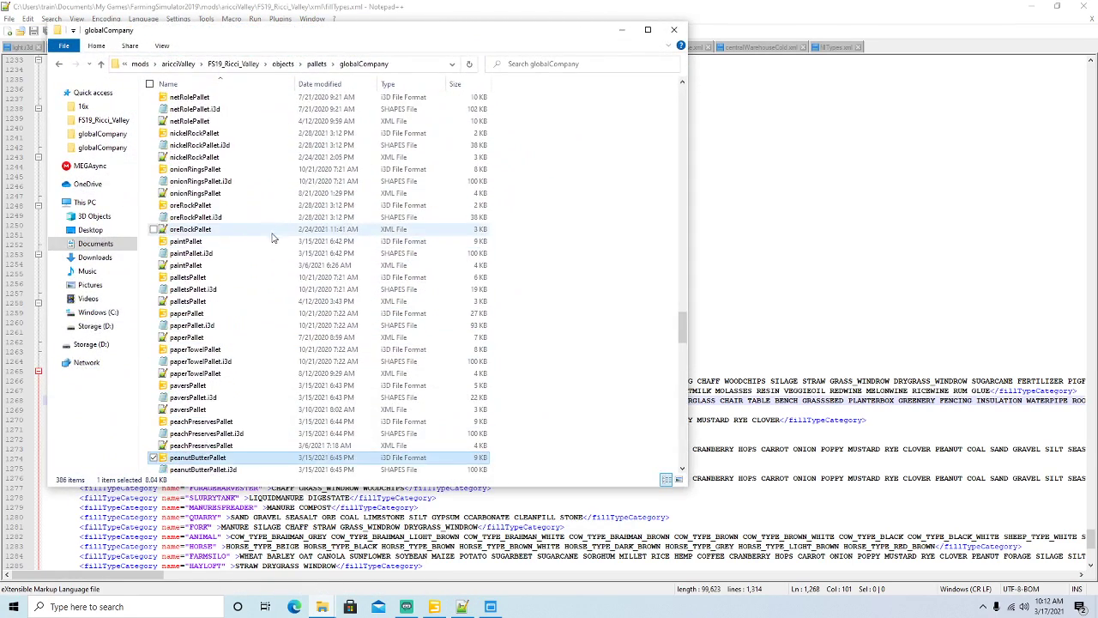
scroll(245, 206, "up", 20)
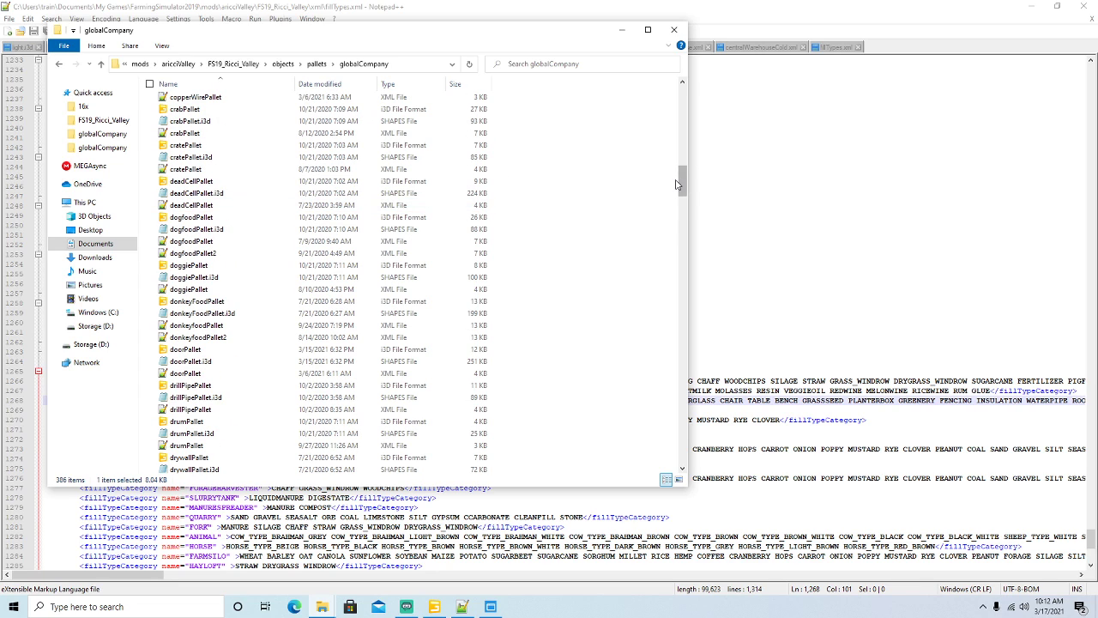
left_click_drag(683, 180, 684, 90)
left_click(225, 140)
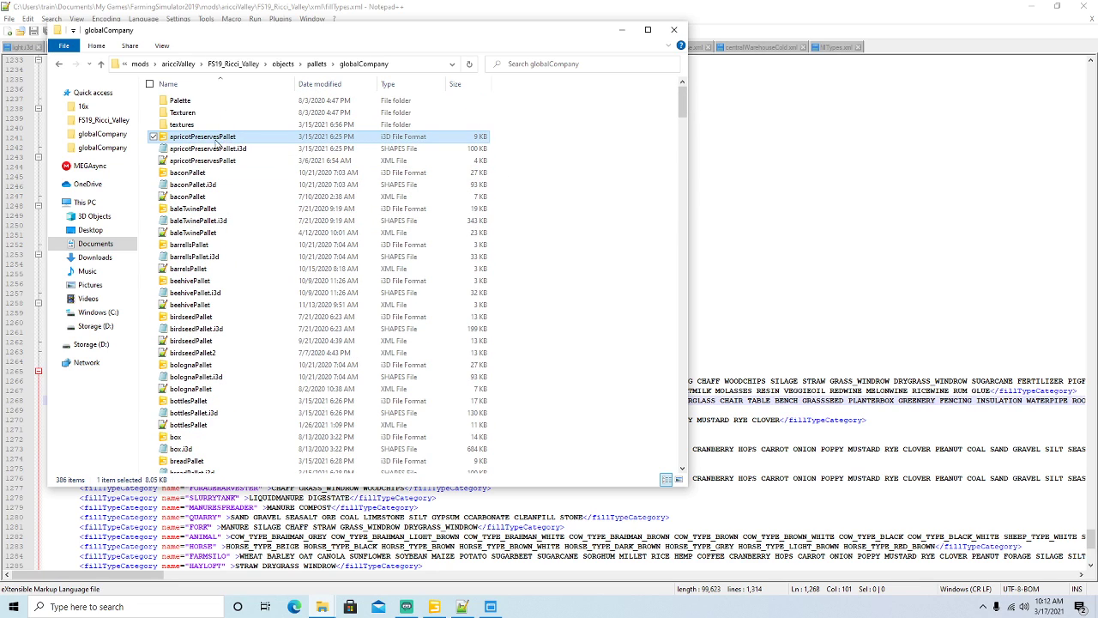
Look through the globalCompany folder for the peachPreservesPallet files.
left_click_drag(316, 35, 557, 38)
scroll(470, 249, "down", 10)
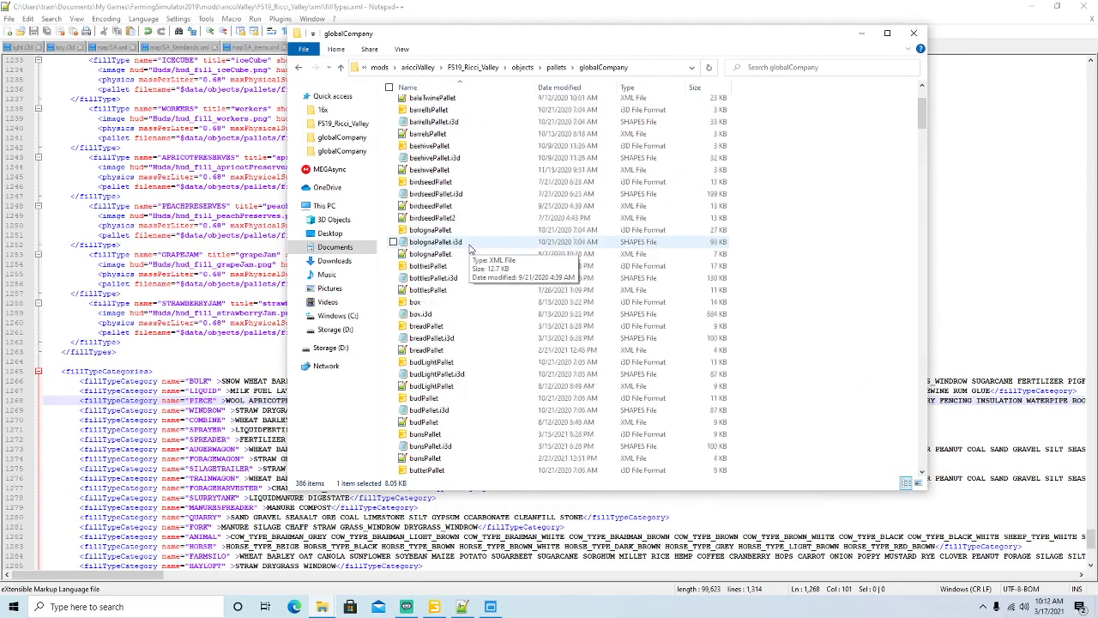
scroll(470, 249, "down", 14)
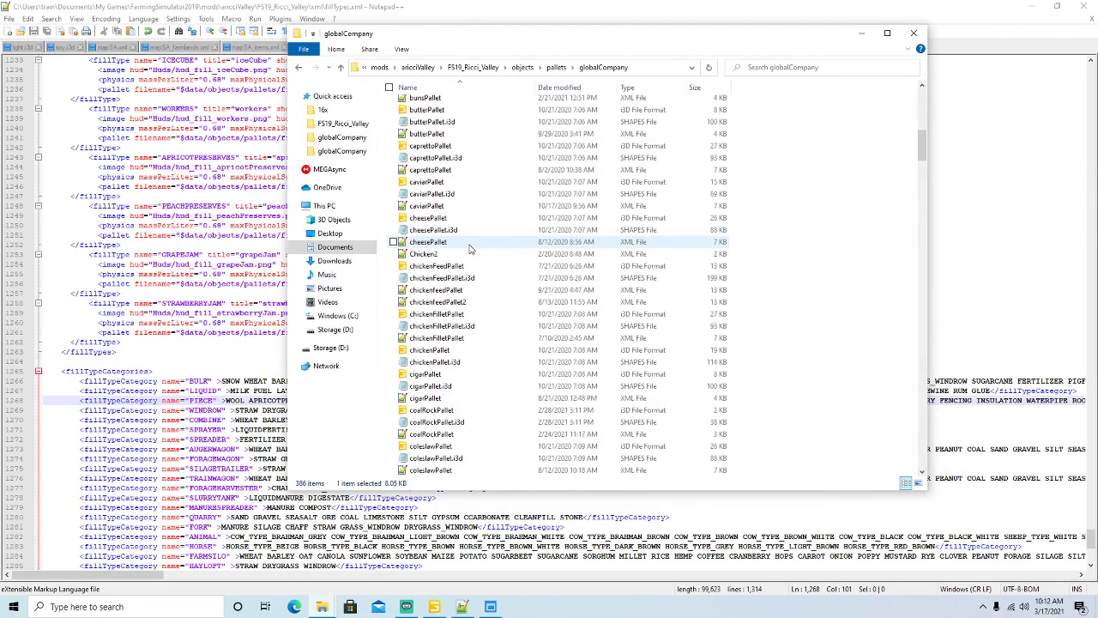
scroll(470, 249, "down", 20)
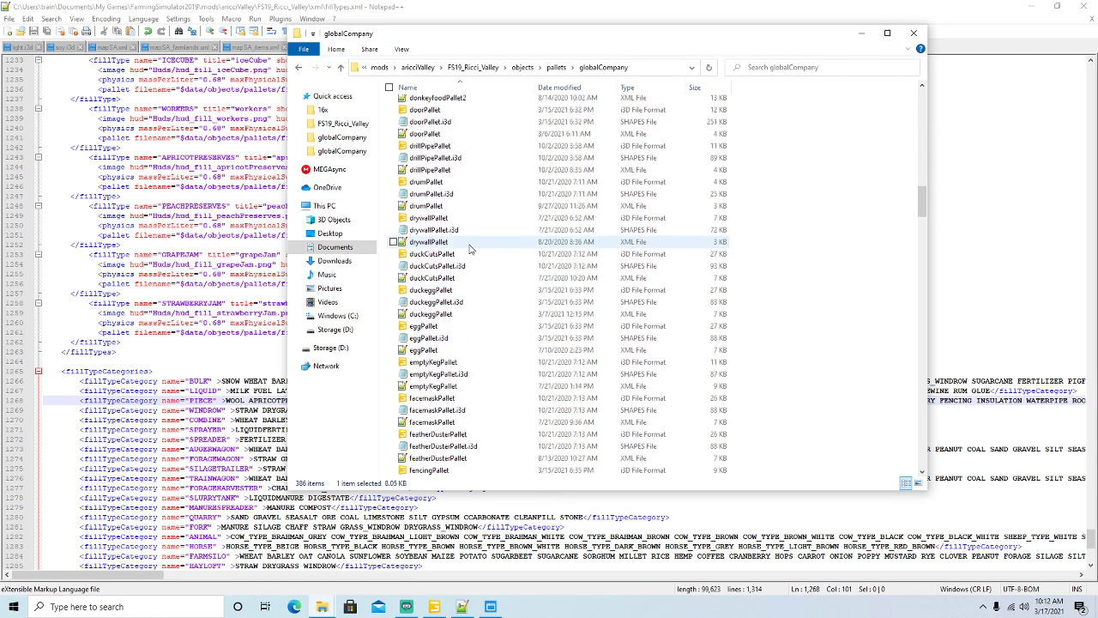
scroll(470, 249, "down", 20)
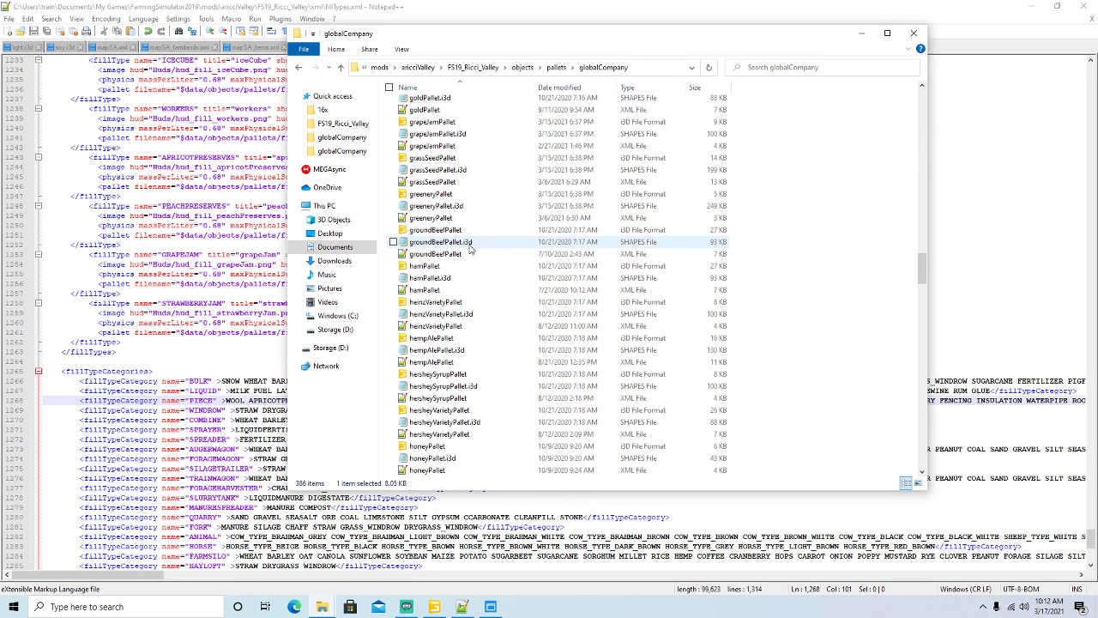
scroll(470, 248, "down", 10)
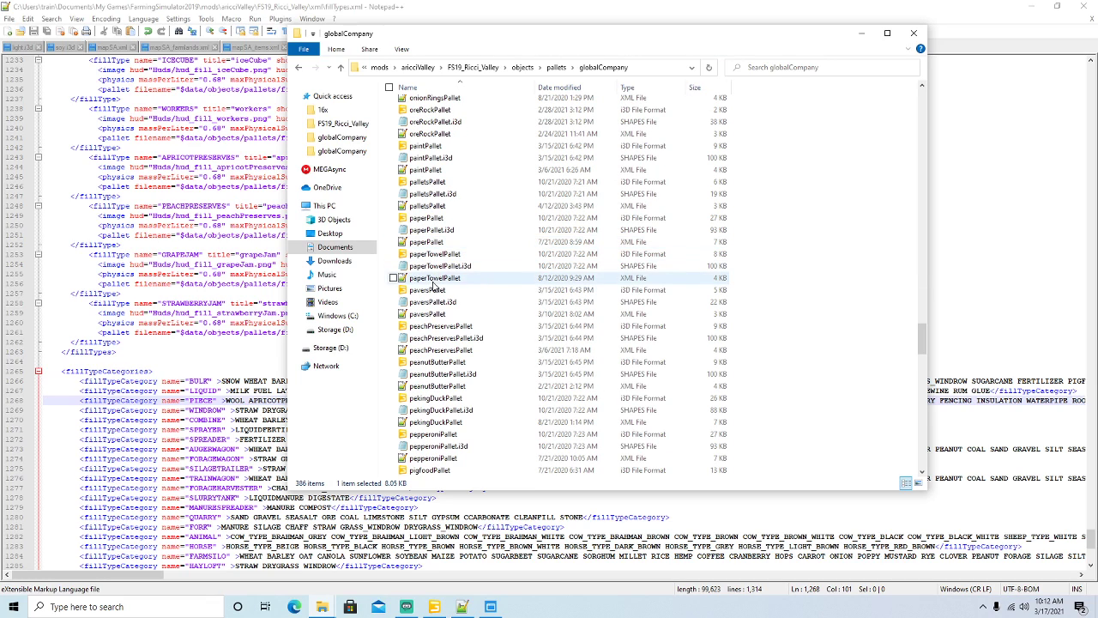
left_click(432, 328)
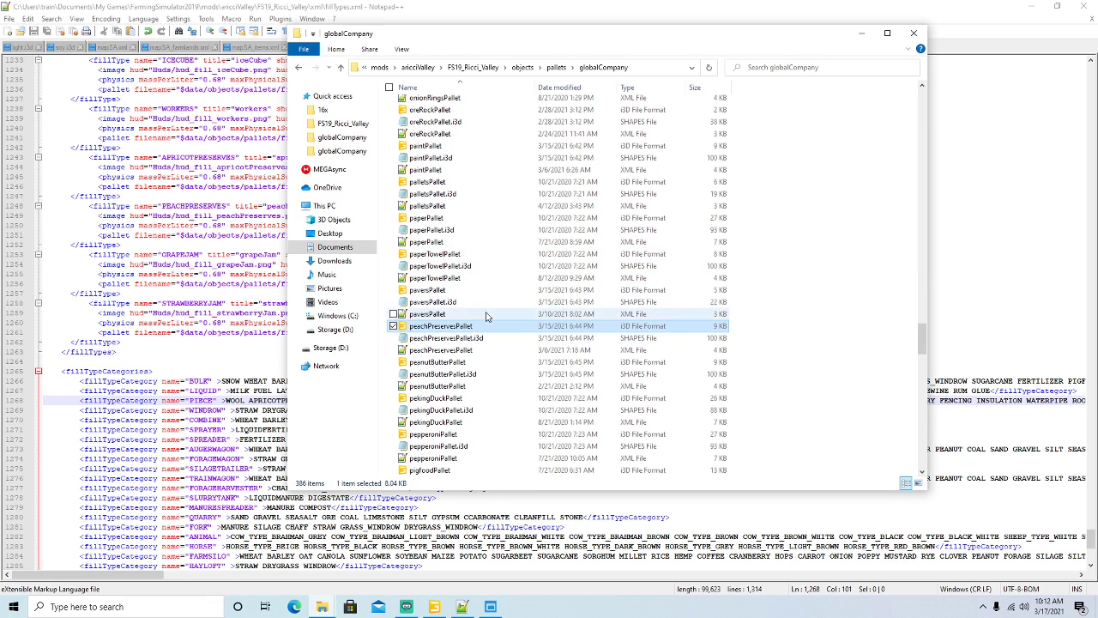
Check the globalCompany folder for the grapeJamPallet and strawberryJamPallet files, and return to fillTypes.xml in Notepad++.
scroll(481, 321, "down", 8)
scroll(512, 290, "down", 3)
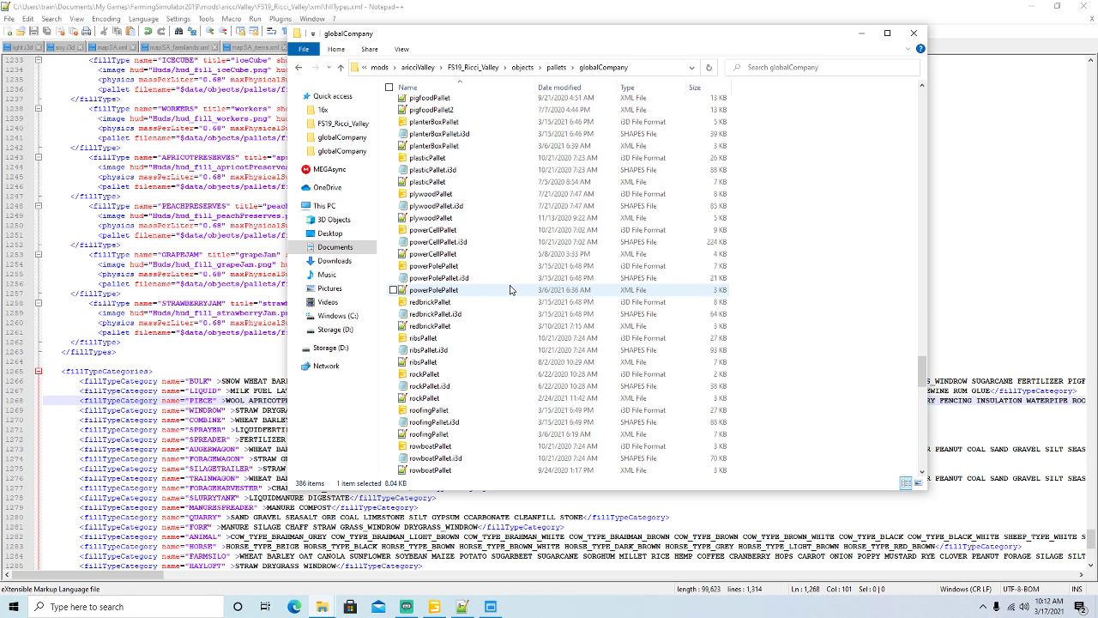
scroll(509, 289, "down", 2)
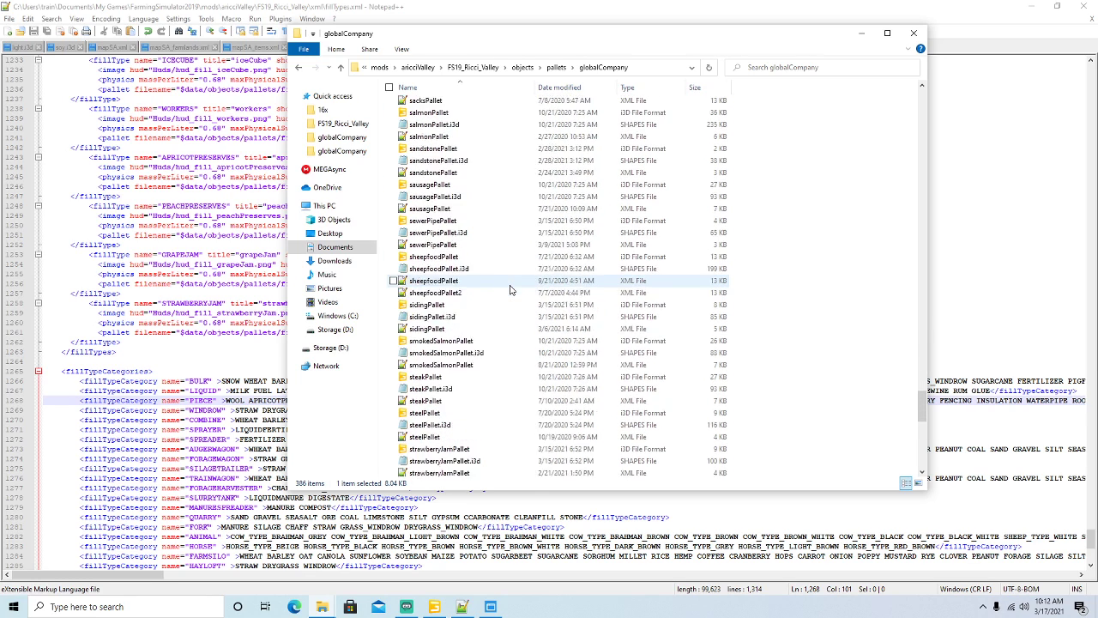
scroll(509, 289, "up", 20)
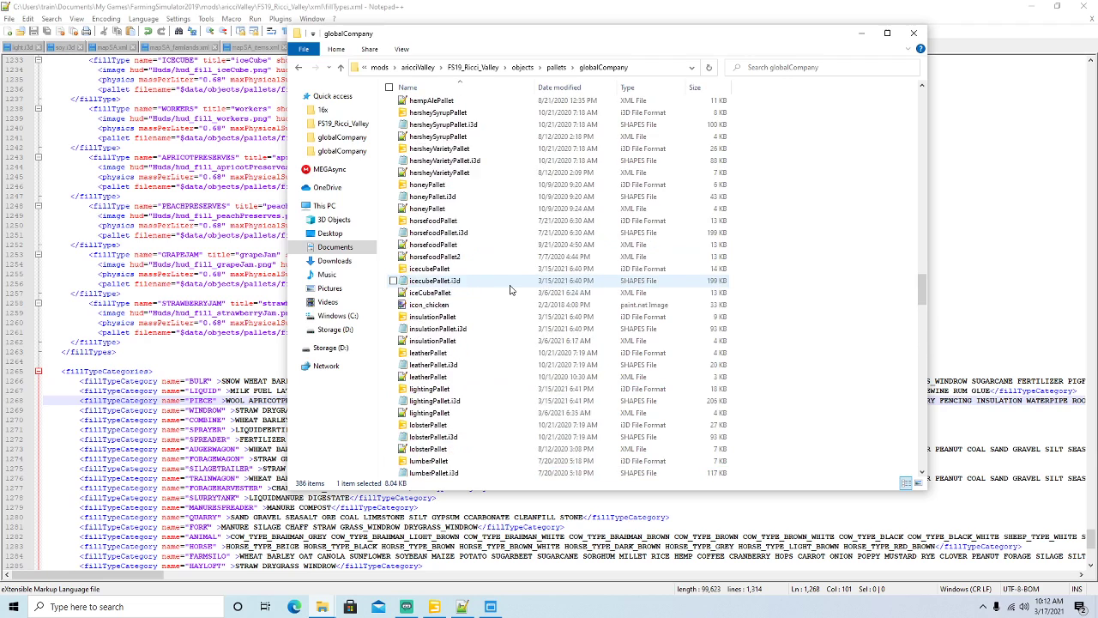
scroll(510, 289, "up", 2)
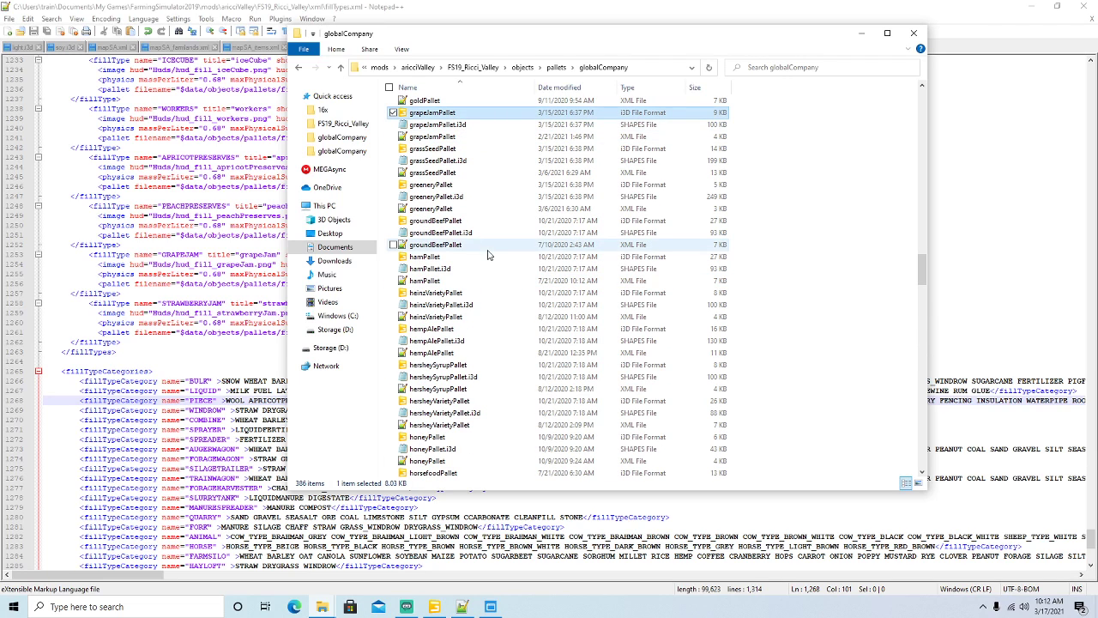
scroll(487, 254, "down", 4)
scroll(487, 254, "down", 20)
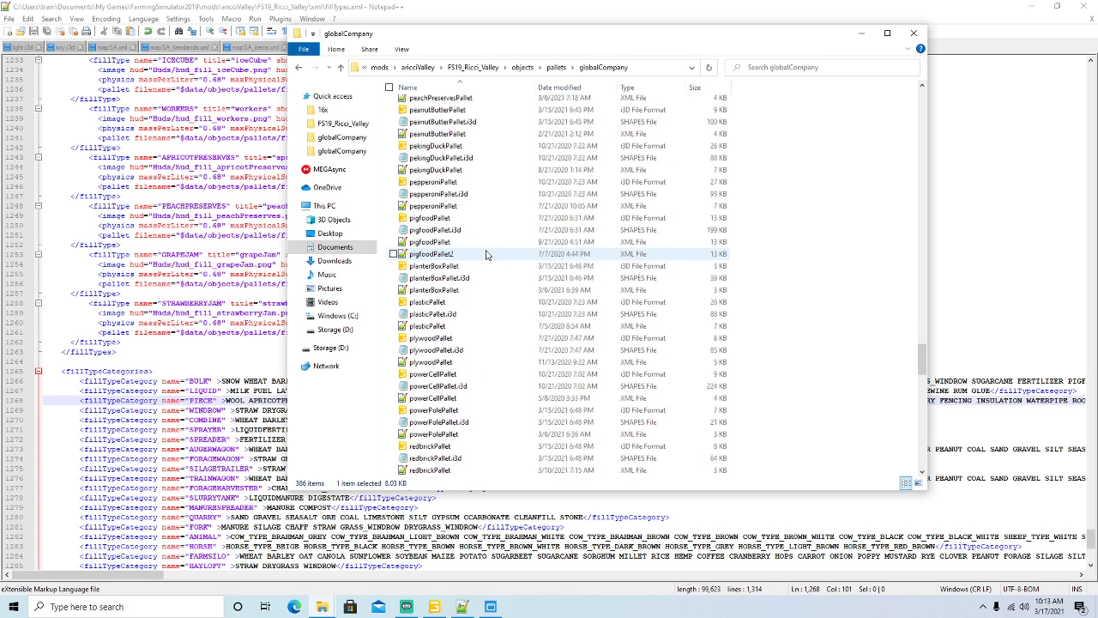
scroll(485, 254, "down", 5)
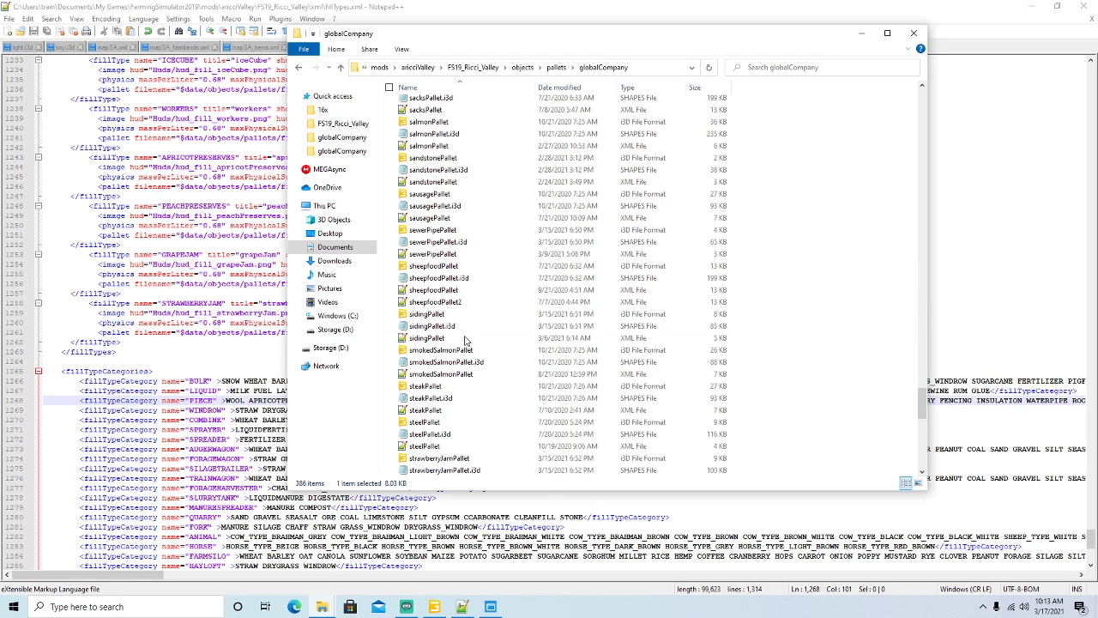
left_click(861, 33)
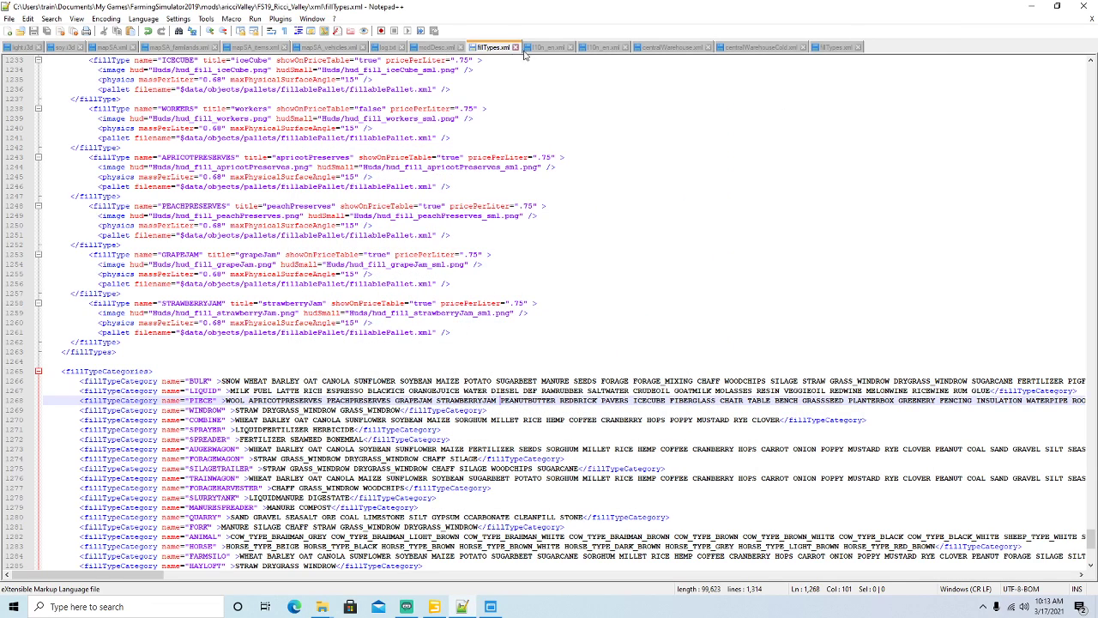
Examine log.txt for the remaining unknown fill types and other errors reported for centralWarehouseCold.
left_click(394, 50)
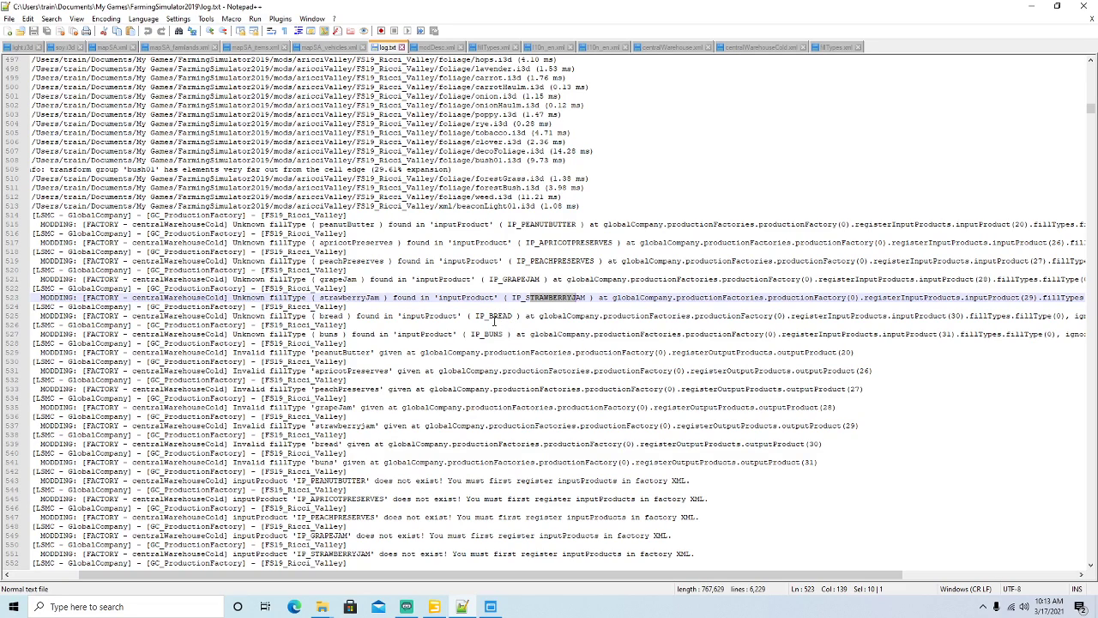
left_click_drag(490, 317, 504, 335)
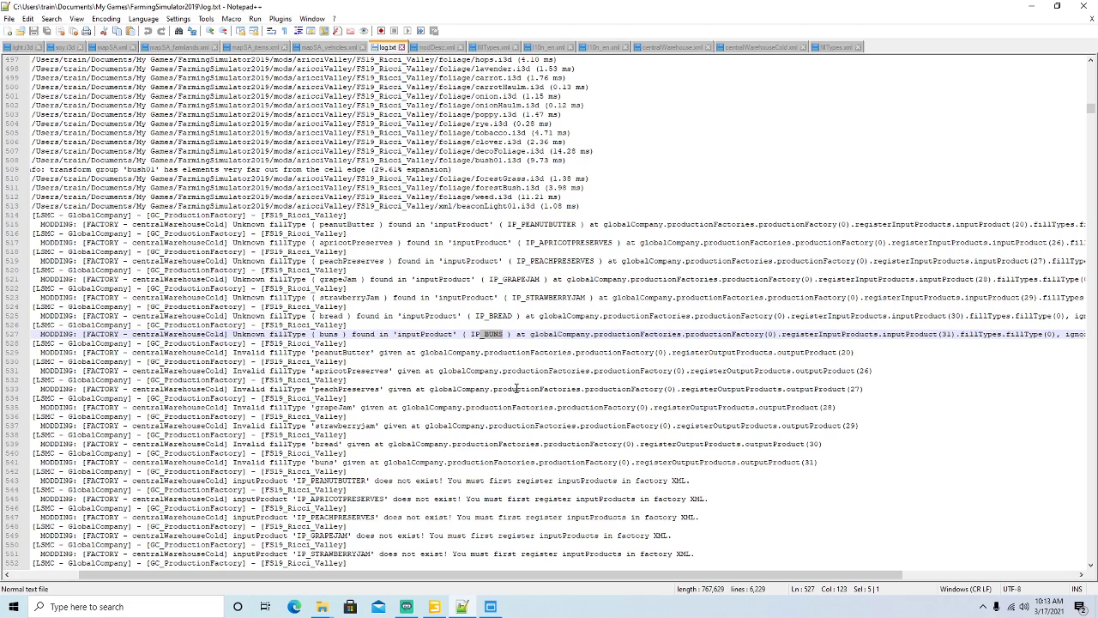
scroll(518, 389, "down", 2)
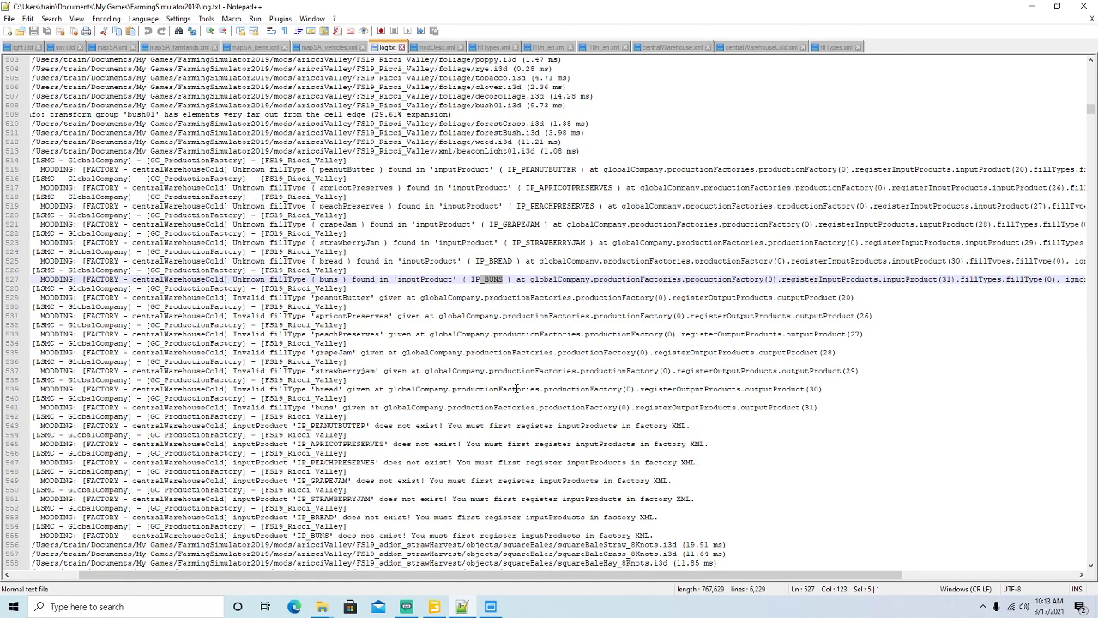
scroll(517, 389, "down", 12)
scroll(517, 389, "down", 4)
left_click_drag(407, 577, 347, 580)
scroll(464, 445, "down", 12)
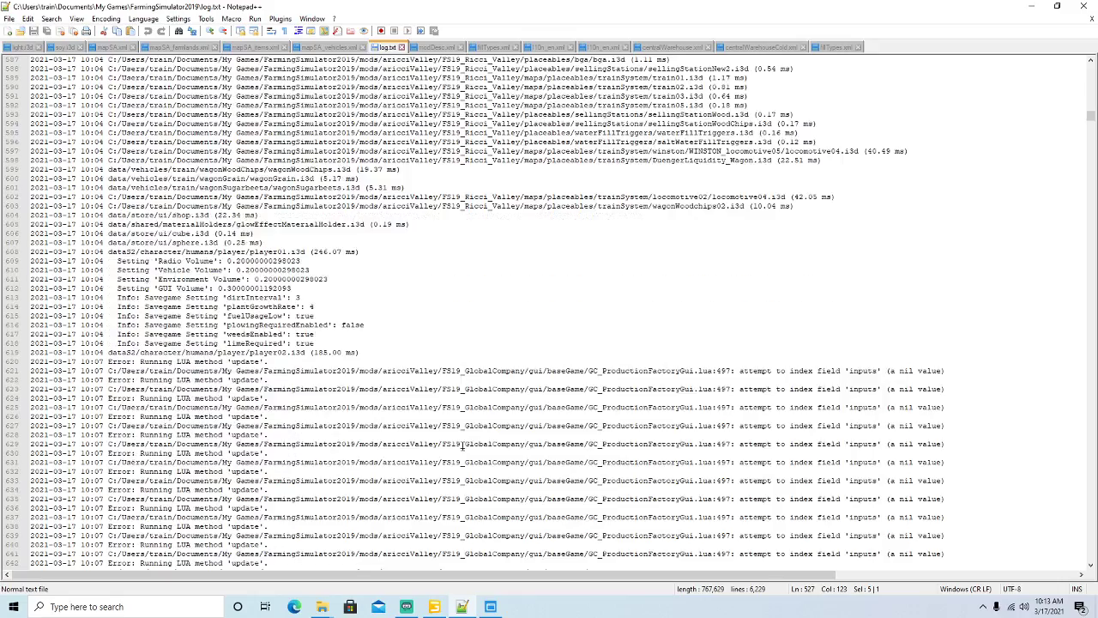
scroll(464, 446, "down", 10)
scroll(464, 445, "up", 9)
scroll(463, 446, "up", 20)
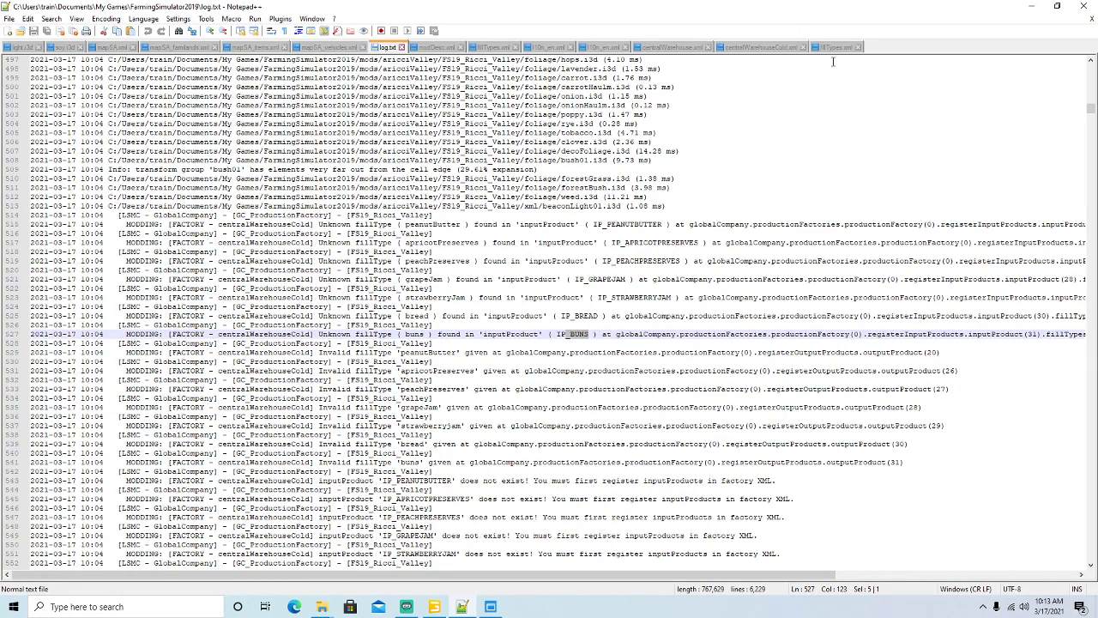
Copy the BREAD and BUNS fillType blocks from the Ricciville fillTypes.xml.
left_click(831, 48)
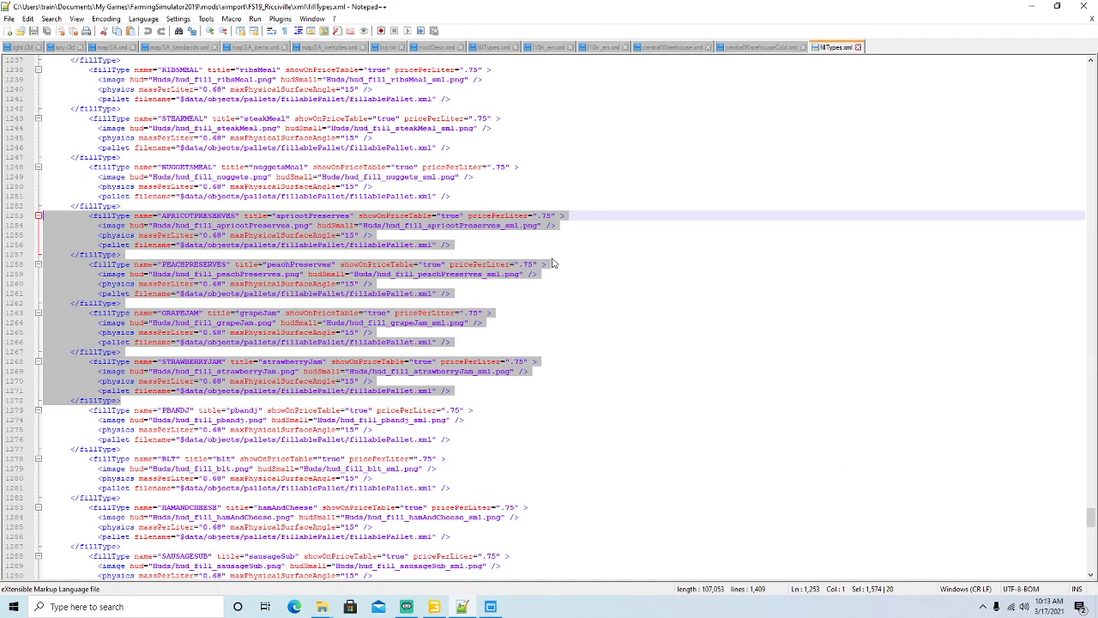
scroll(552, 262, "down", 8)
scroll(552, 263, "up", 11)
scroll(552, 264, "up", 10)
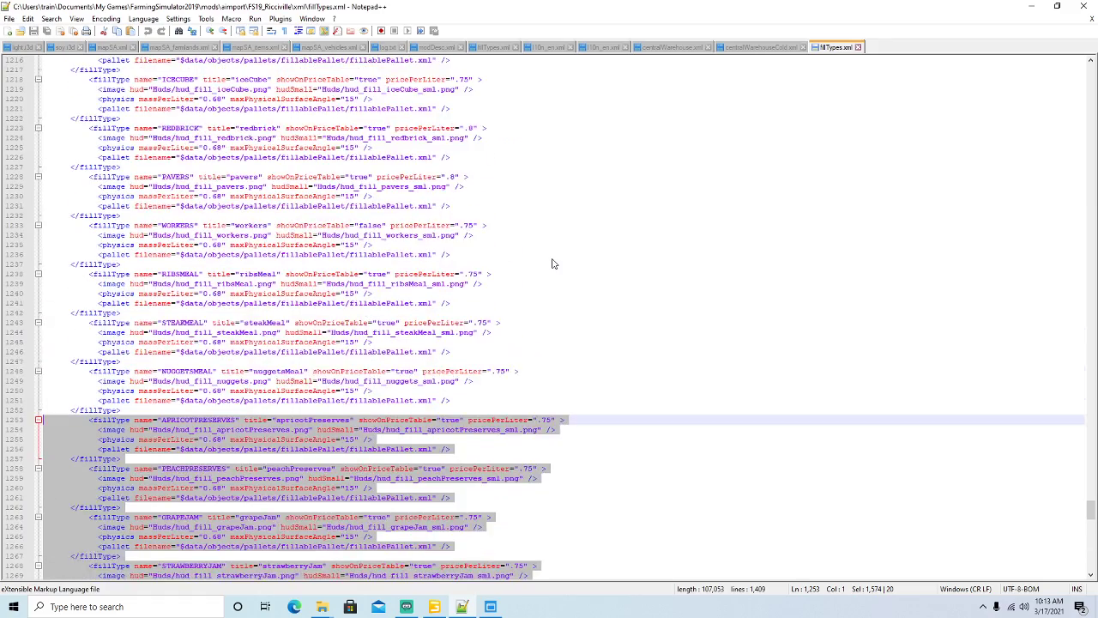
scroll(551, 263, "down", 5)
scroll(552, 263, "down", 20)
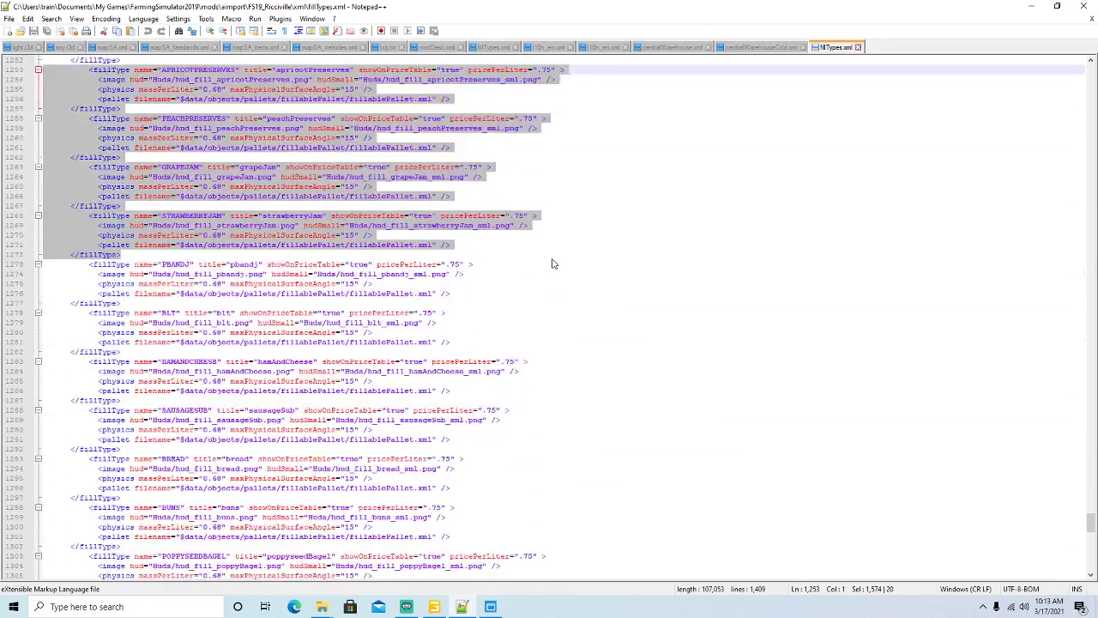
left_click(96, 166)
left_click(112, 215)
left_click_drag(125, 254, 49, 171)
key("ctrl+c")
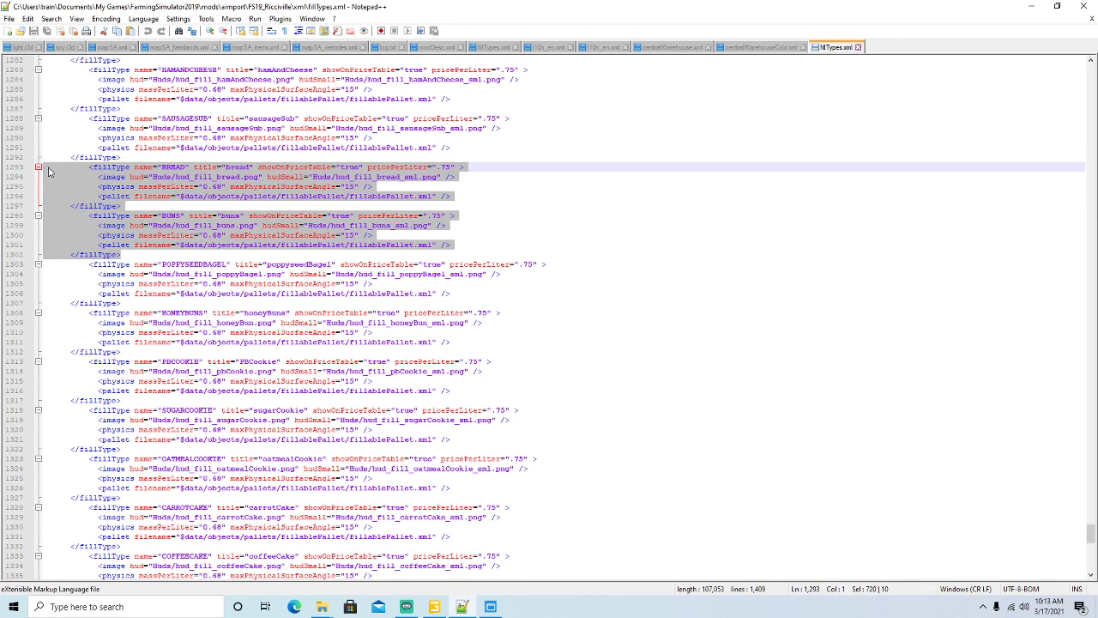
Paste the copied BREAD and BUNS fillType blocks on a new line after STRAWBERRYJAM in the Ricci Valley fillTypes.xml.
left_click(489, 47)
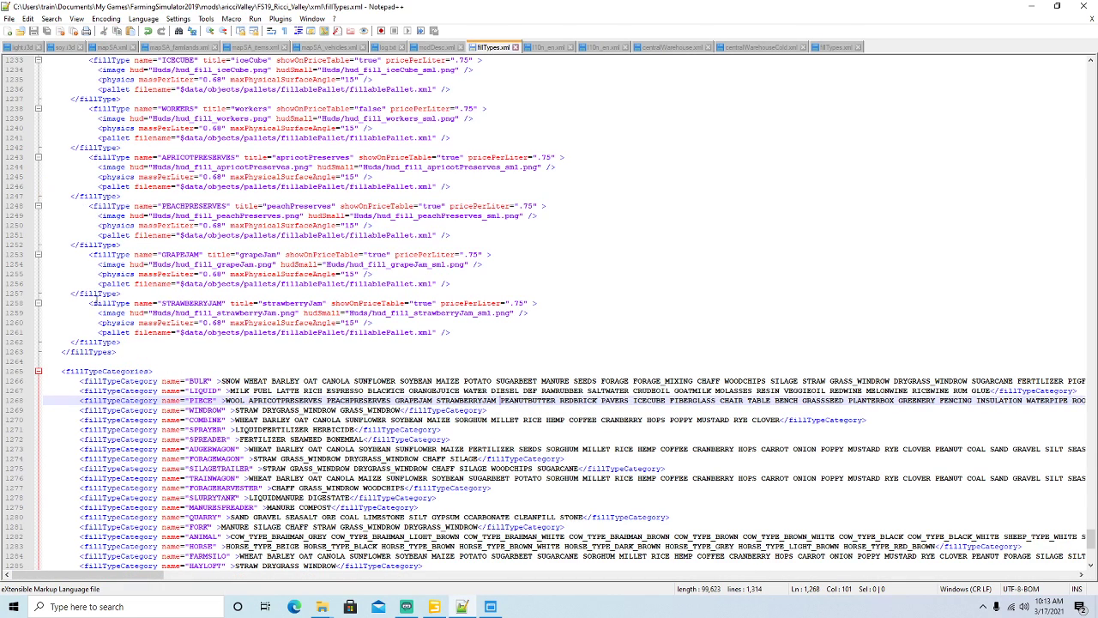
left_click(97, 303)
left_click(125, 342)
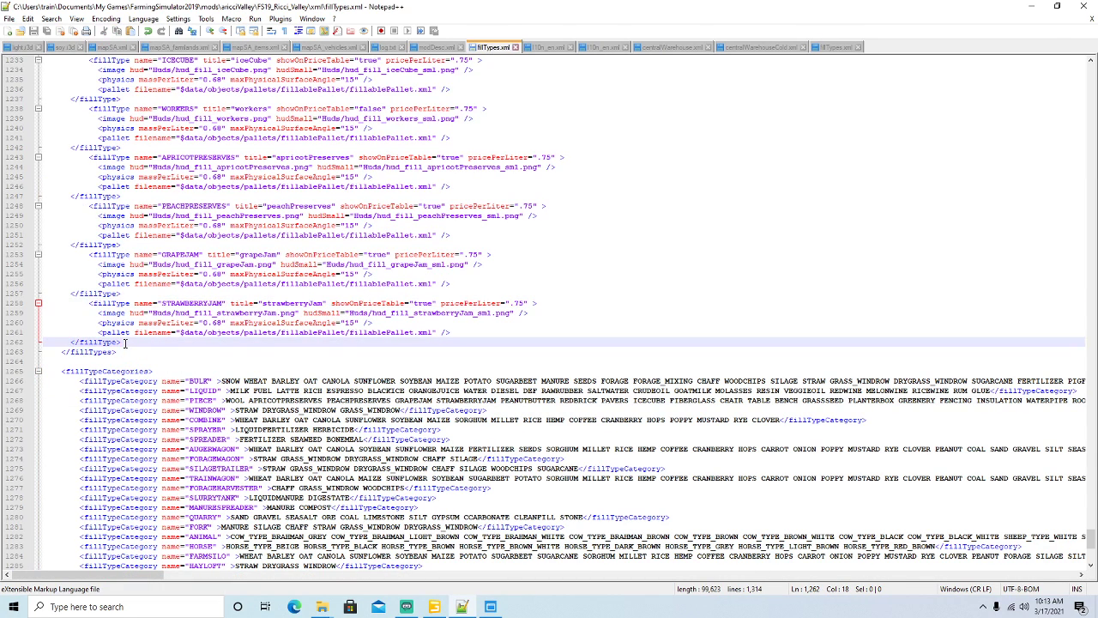
key("Return")
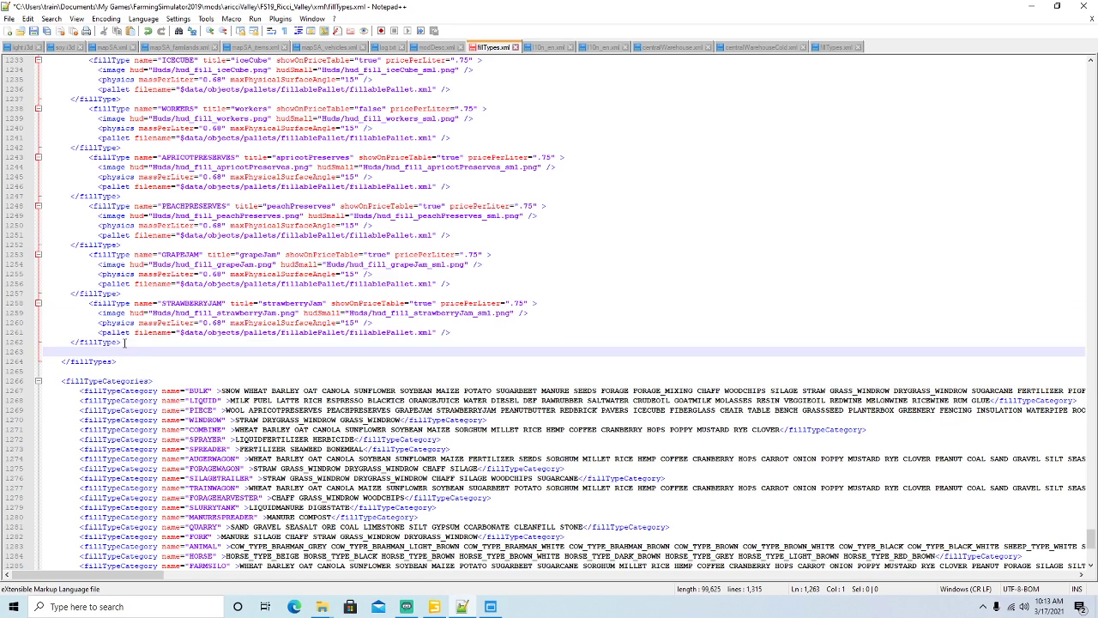
key("ctrl+v")
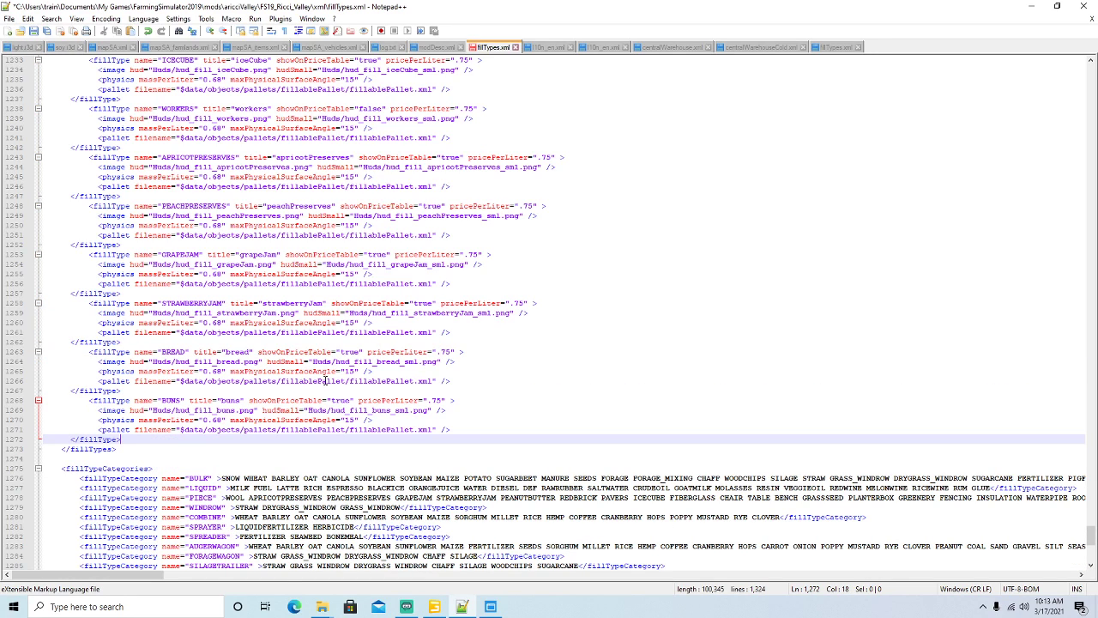
Add BREAD and BUNS after WOOL in the PIECE fill type category, and save fillTypes.xml.
scroll(326, 380, "down", 3)
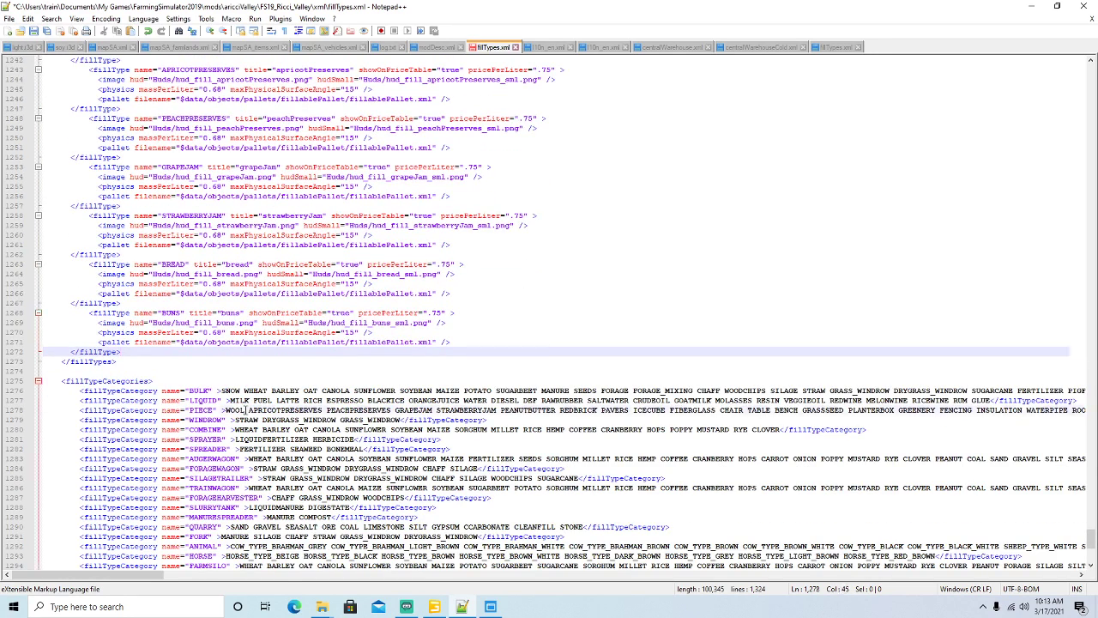
left_click(247, 410)
type("BREAD BU")
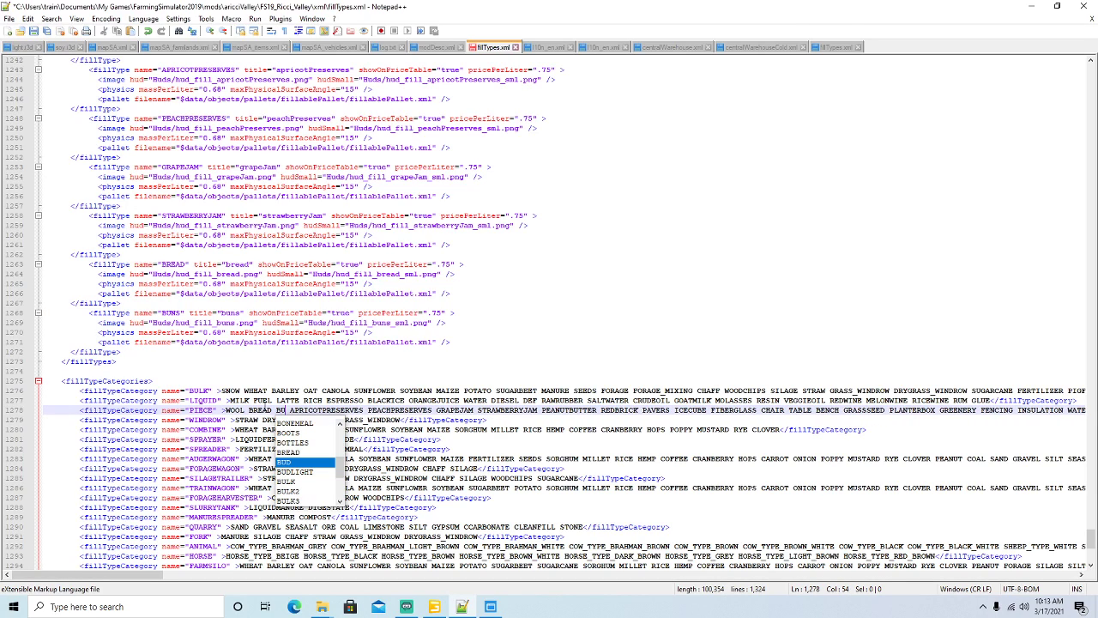
type("NS")
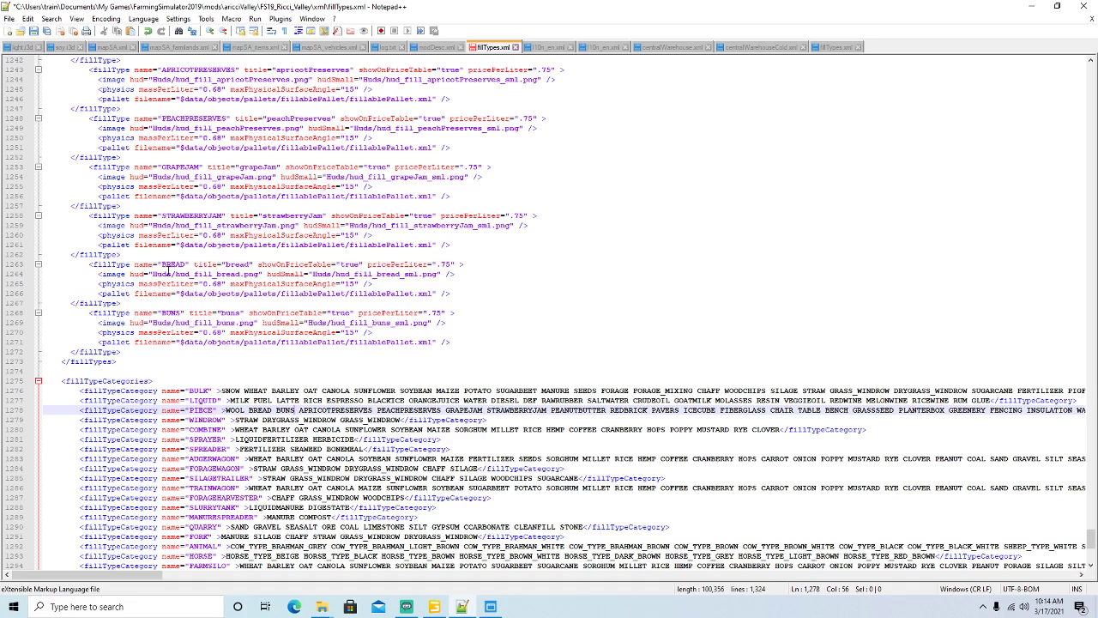
key("ctrl+s")
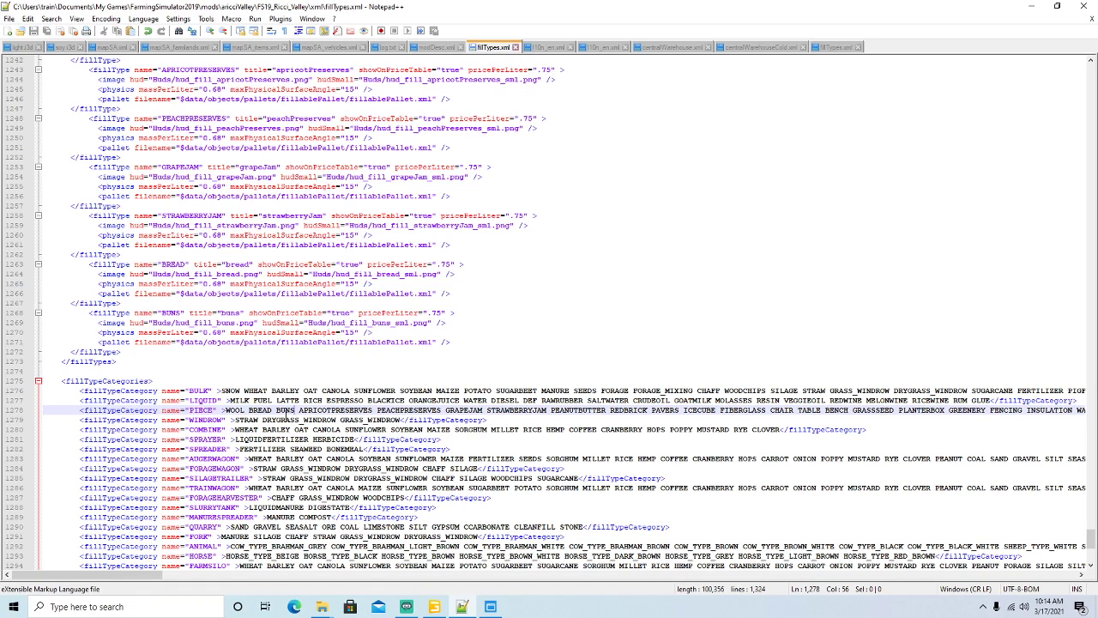
Switch to the Ricci Valley globalCompany pallets folder in File Explorer and look for the breadPallet files.
left_click(1032, 7)
left_click(321, 607)
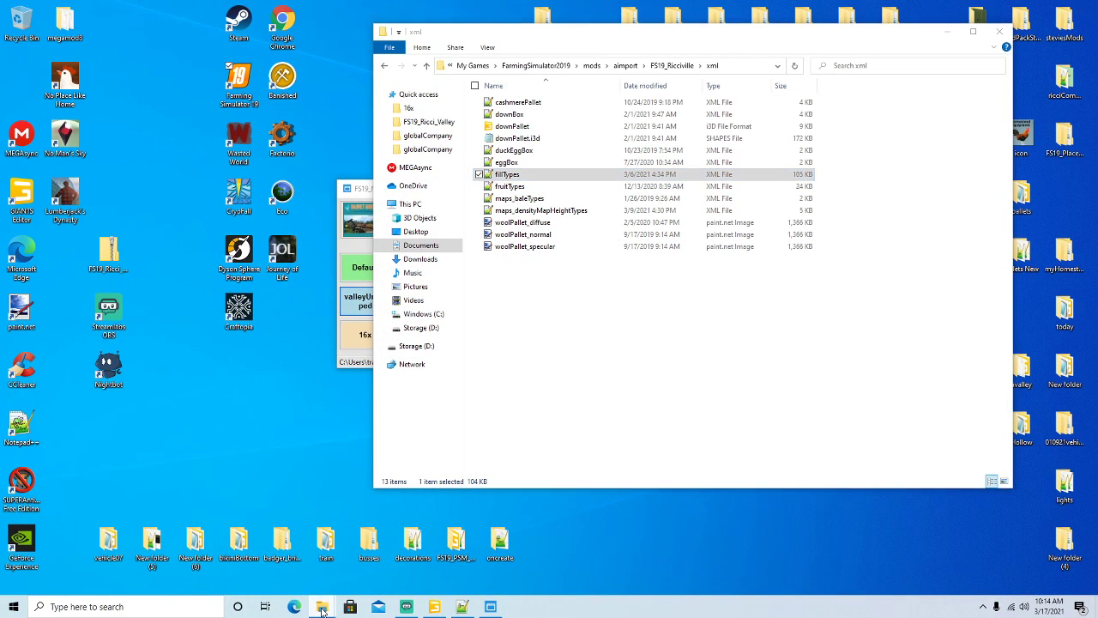
left_click(271, 553)
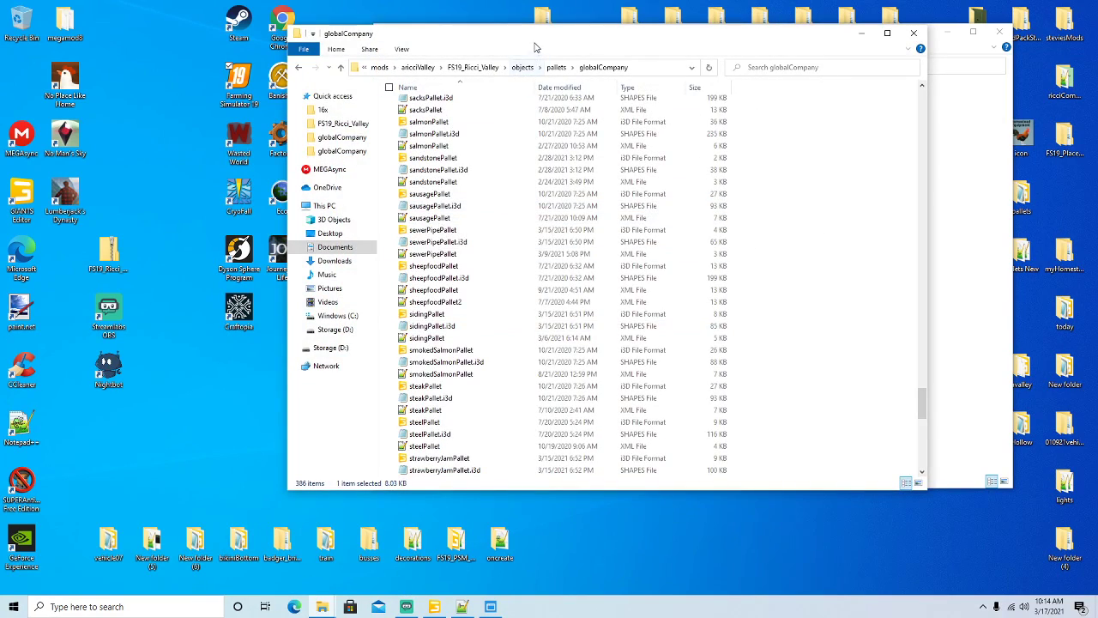
left_click_drag(533, 41, 351, 46)
scroll(325, 224, "up", 4)
scroll(324, 223, "up", 20)
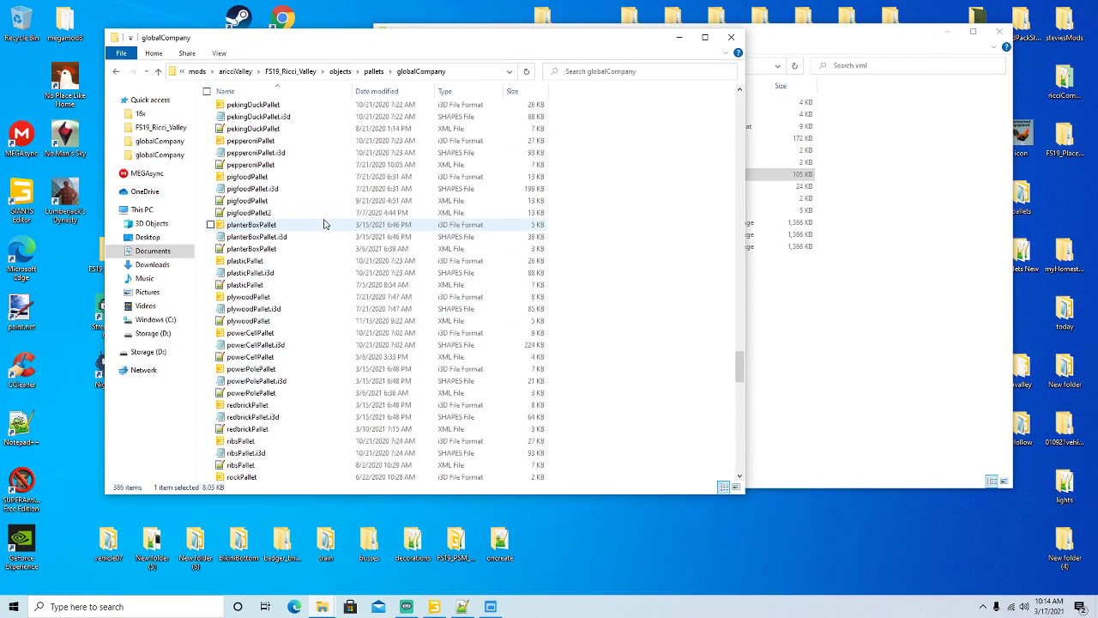
scroll(324, 224, "up", 20)
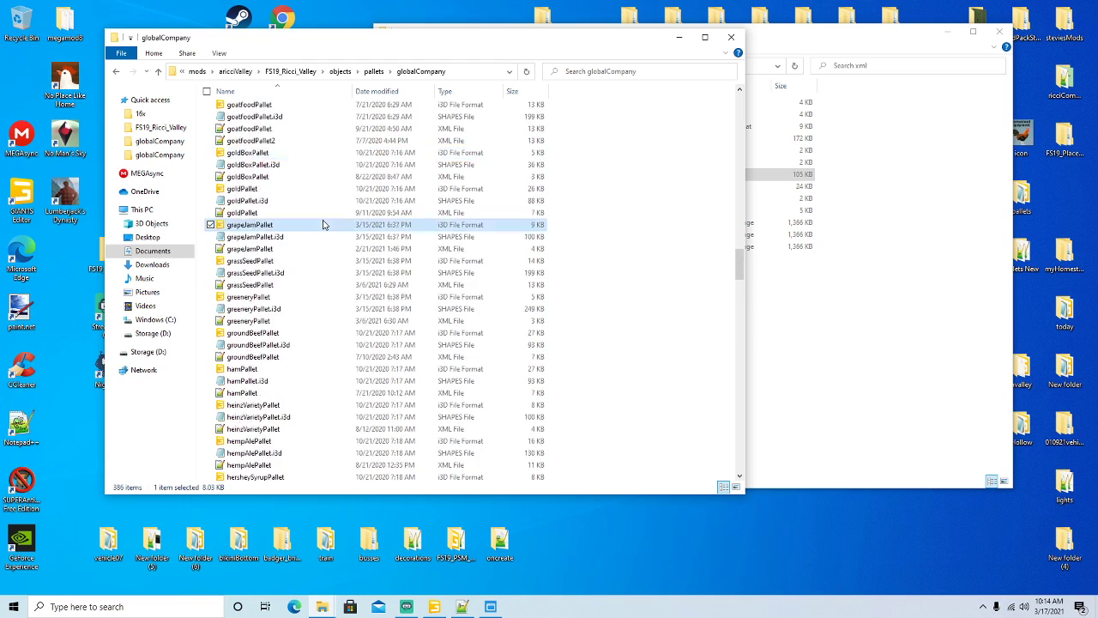
scroll(324, 224, "up", 20)
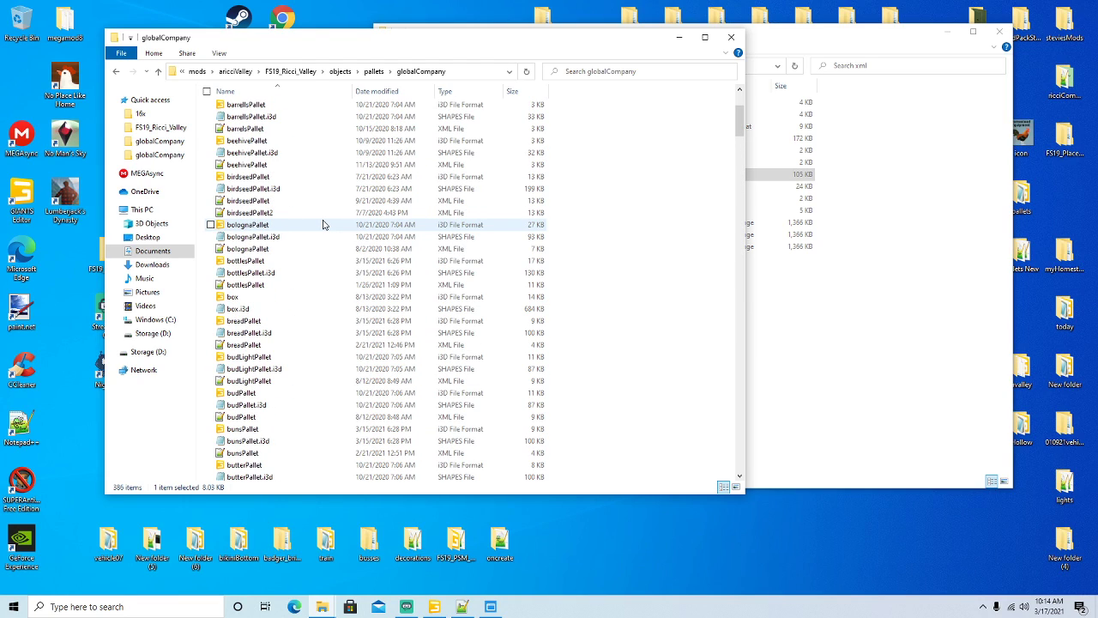
scroll(324, 224, "up", 4)
scroll(324, 224, "down", 3)
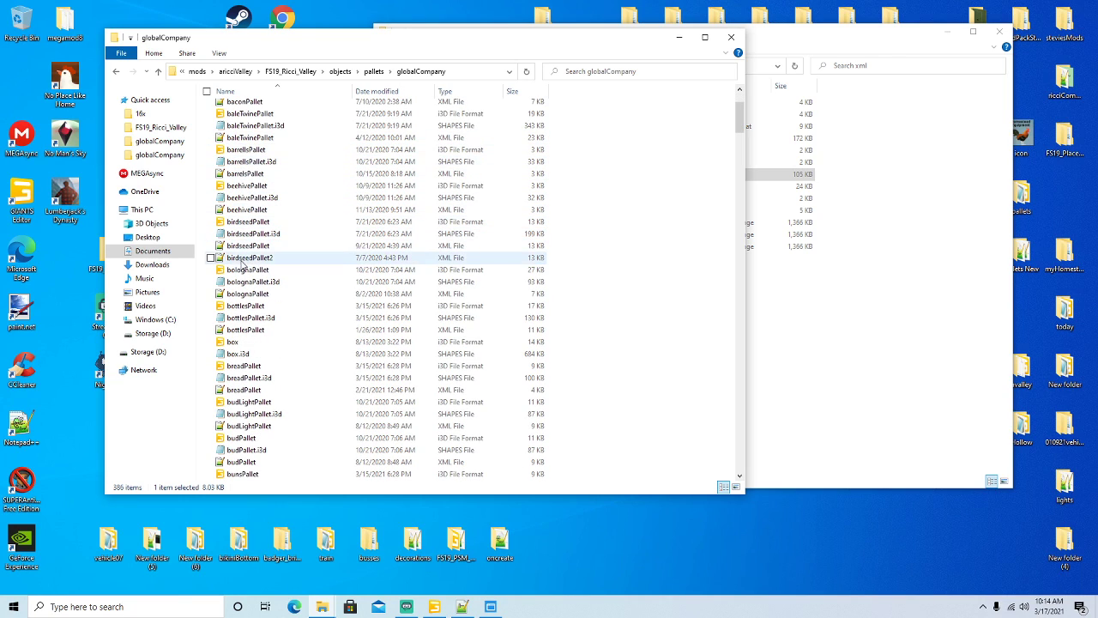
Check the globalCompany folder for the bunsPallet and breadPallet files, and minimize the folder windows.
scroll(243, 294, "down", 4)
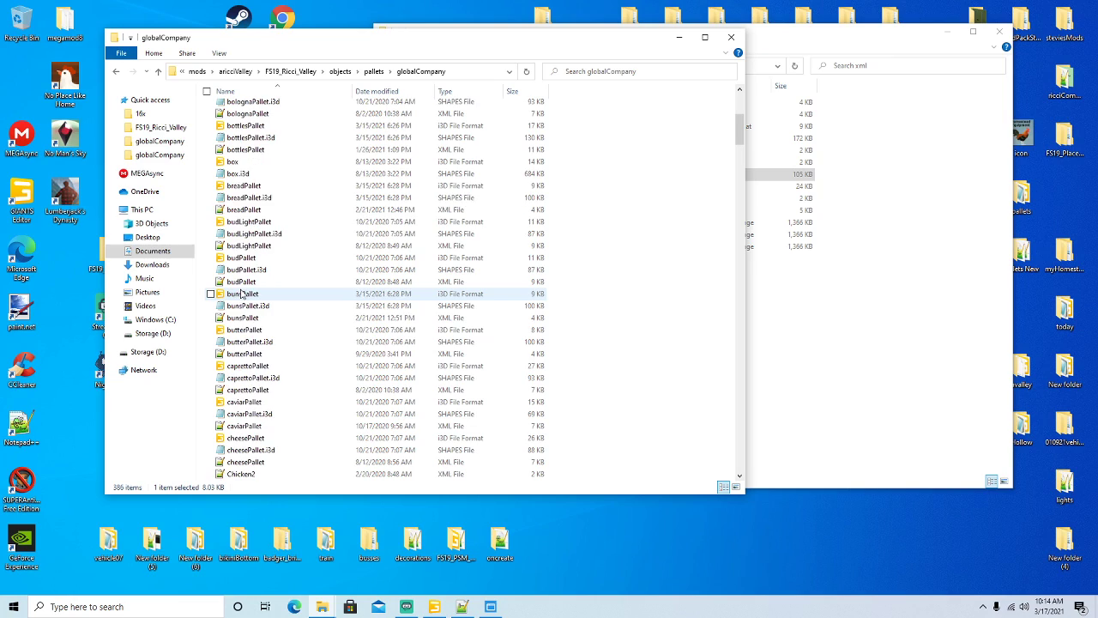
scroll(240, 287, "down", 3)
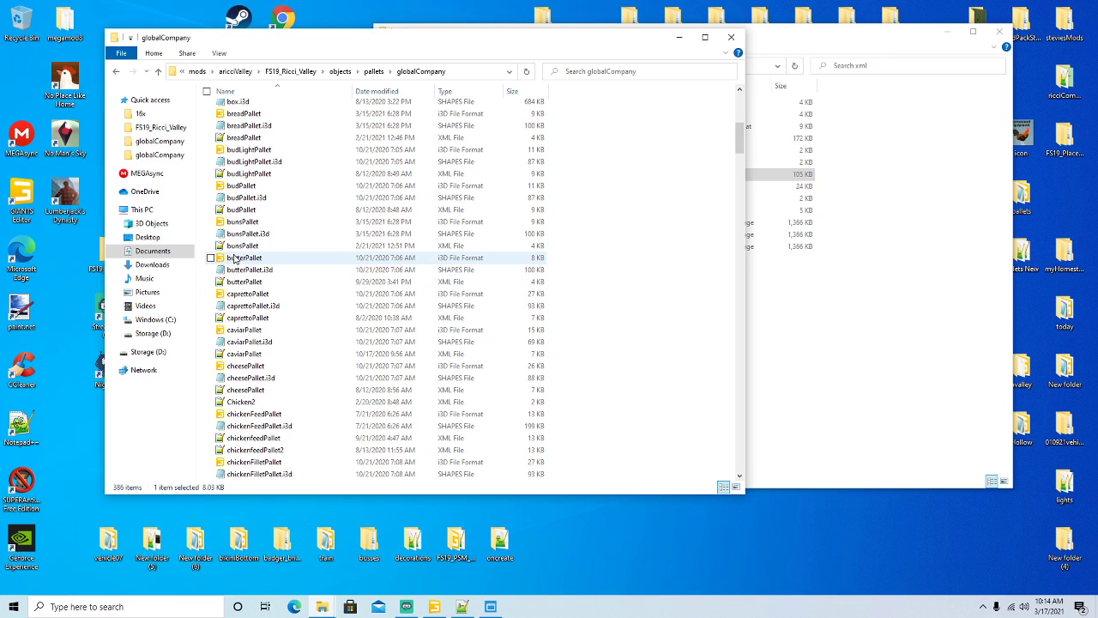
left_click(240, 222)
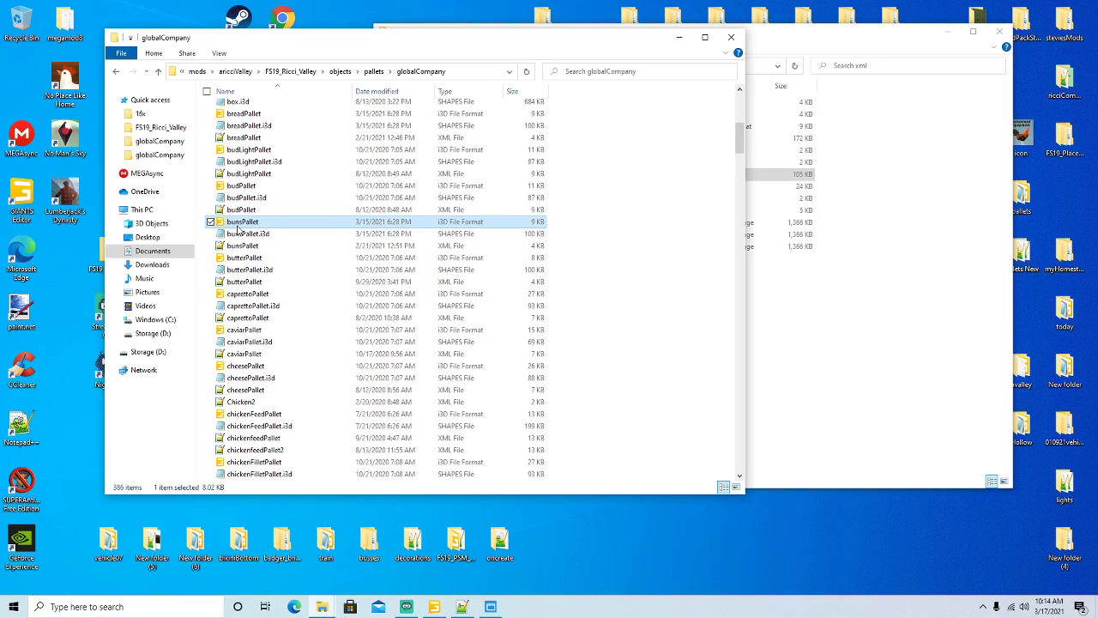
left_click(243, 114)
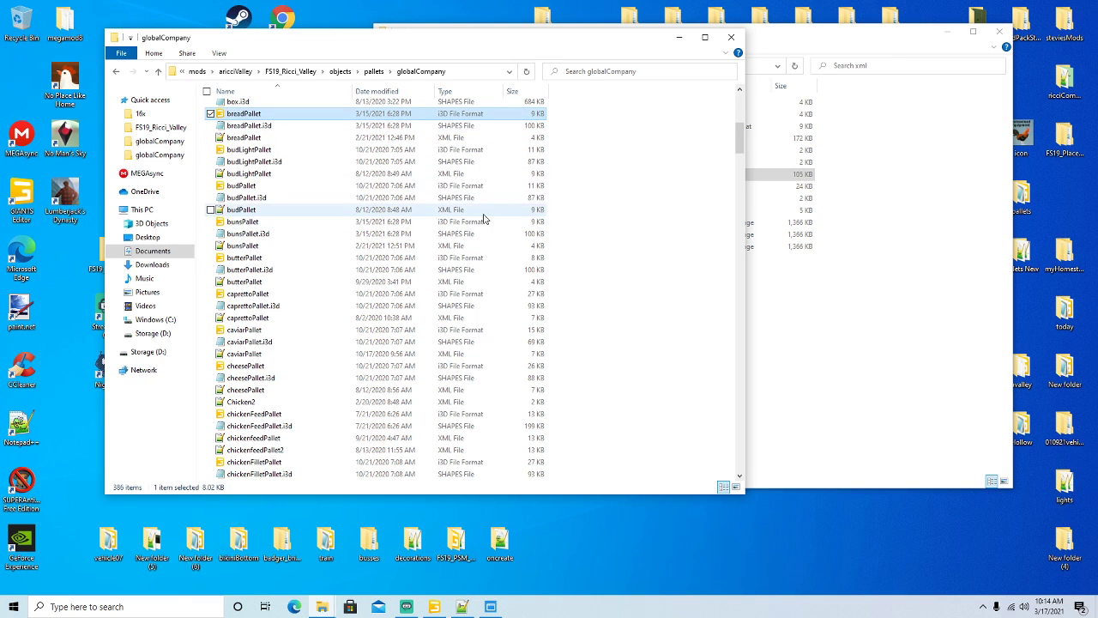
left_click(680, 37)
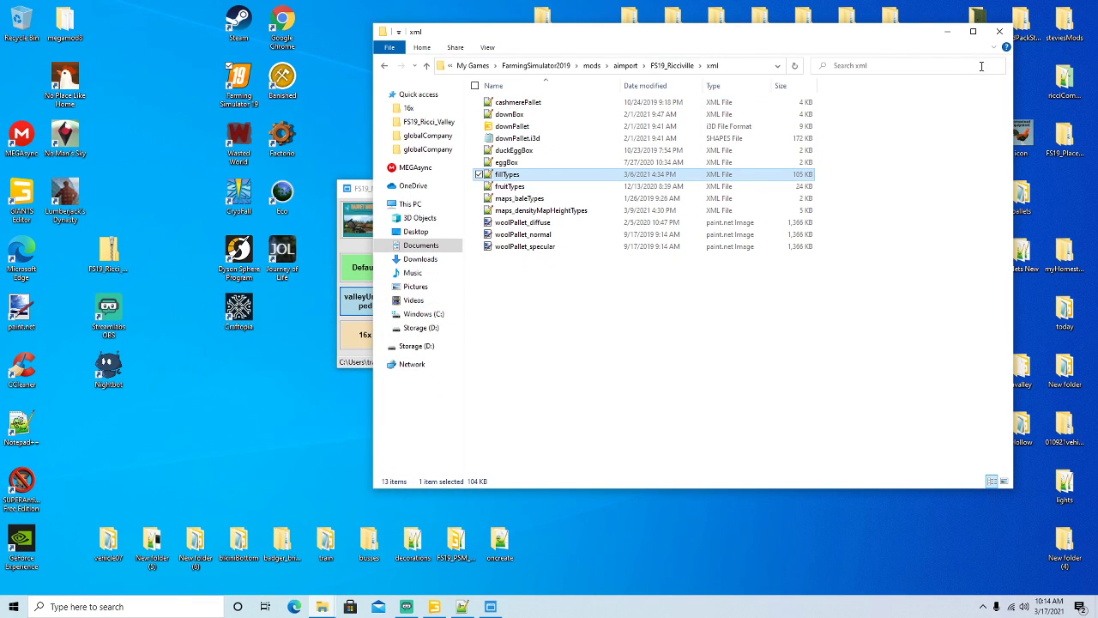
left_click(947, 30)
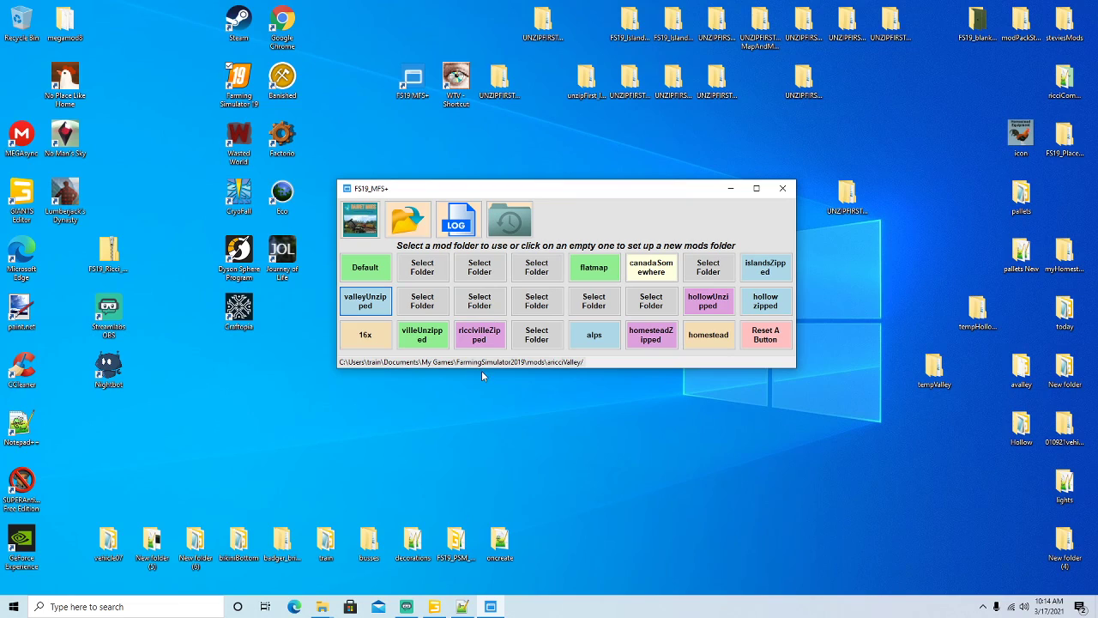
Launch Farming Simulator 19 from the desktop, skip the intro and open the career savegames.
left_click(243, 90)
right_click(243, 90)
left_click(257, 95)
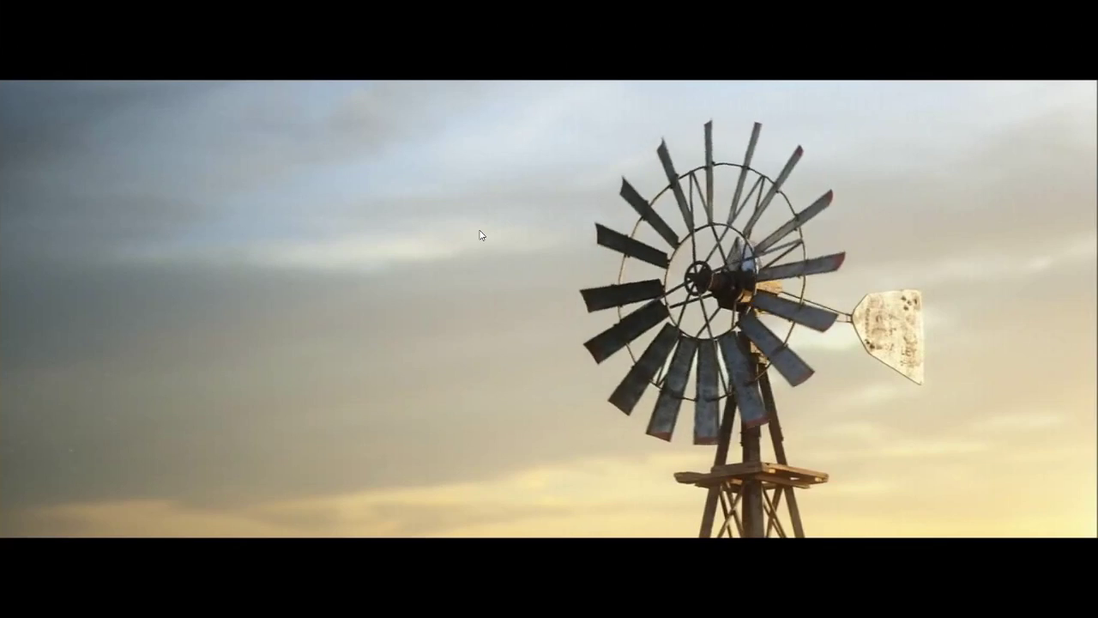
left_click(479, 230)
left_click(78, 352)
Start a new career in the unused Savegame 9 as New farmer on the Ricci_Valley map with the mods enabled.
scroll(359, 378, "down", 9)
scroll(359, 373, "down", 3)
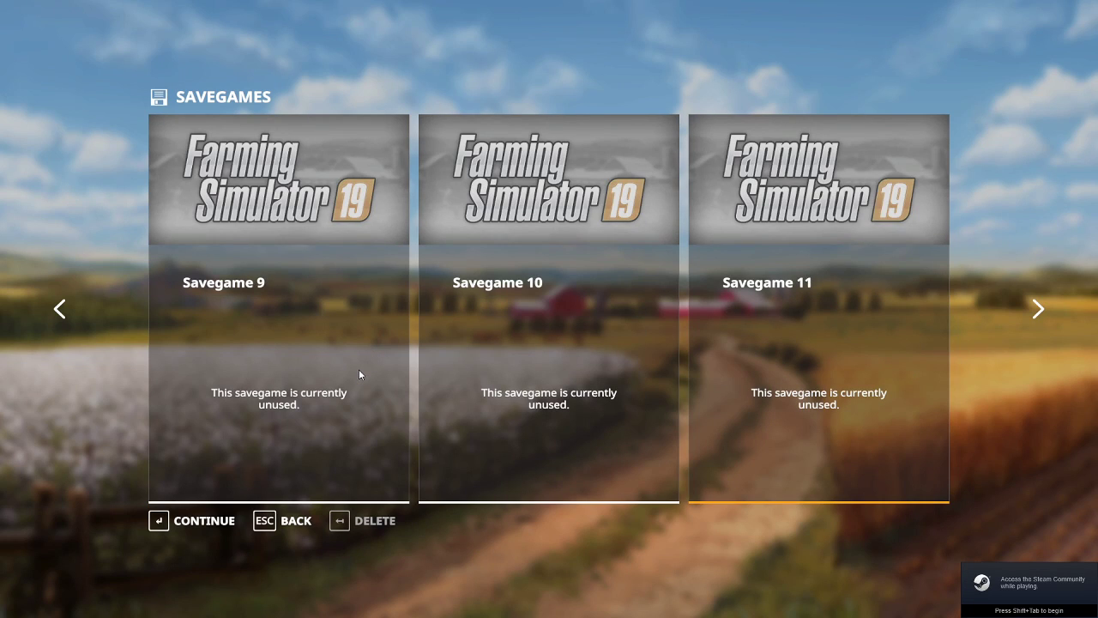
scroll(342, 373, "up", 2)
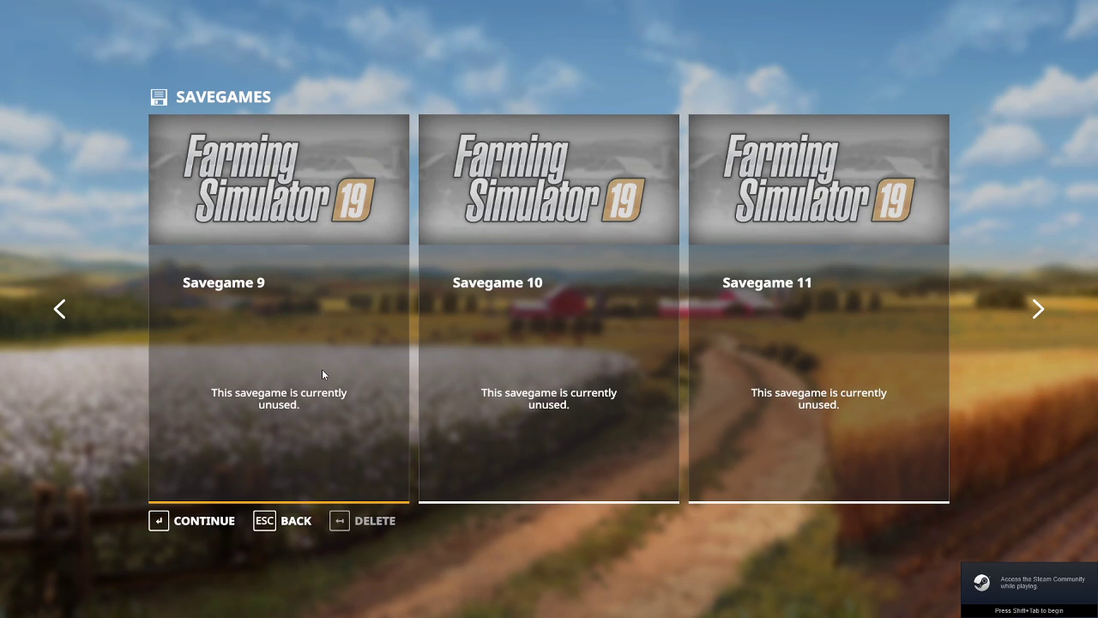
left_click(203, 520)
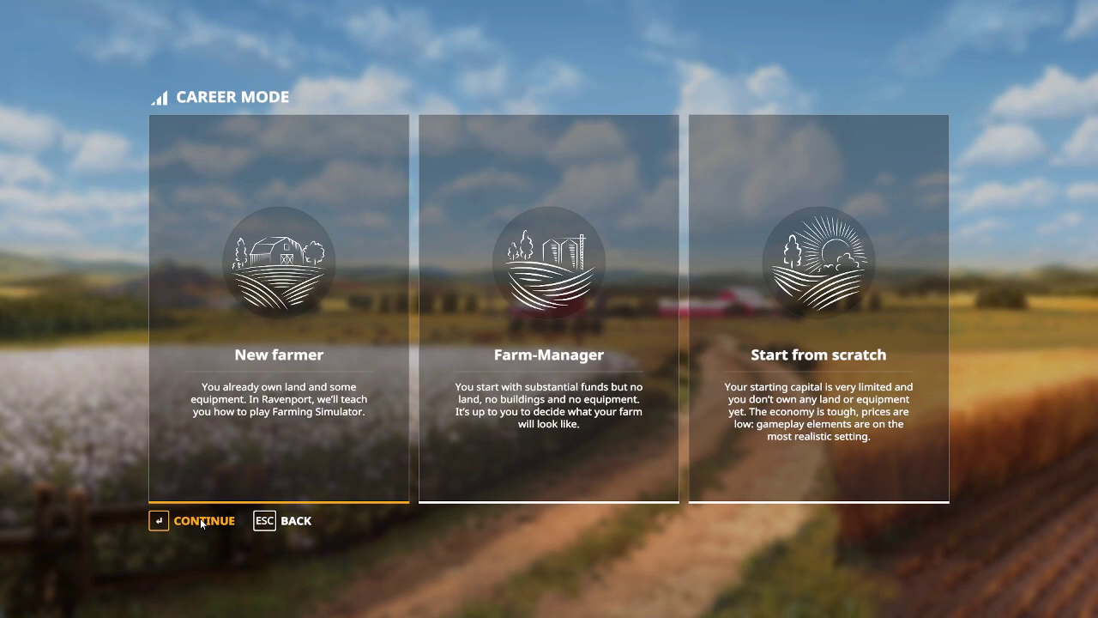
left_click(200, 519)
left_click(202, 522)
left_click(204, 521)
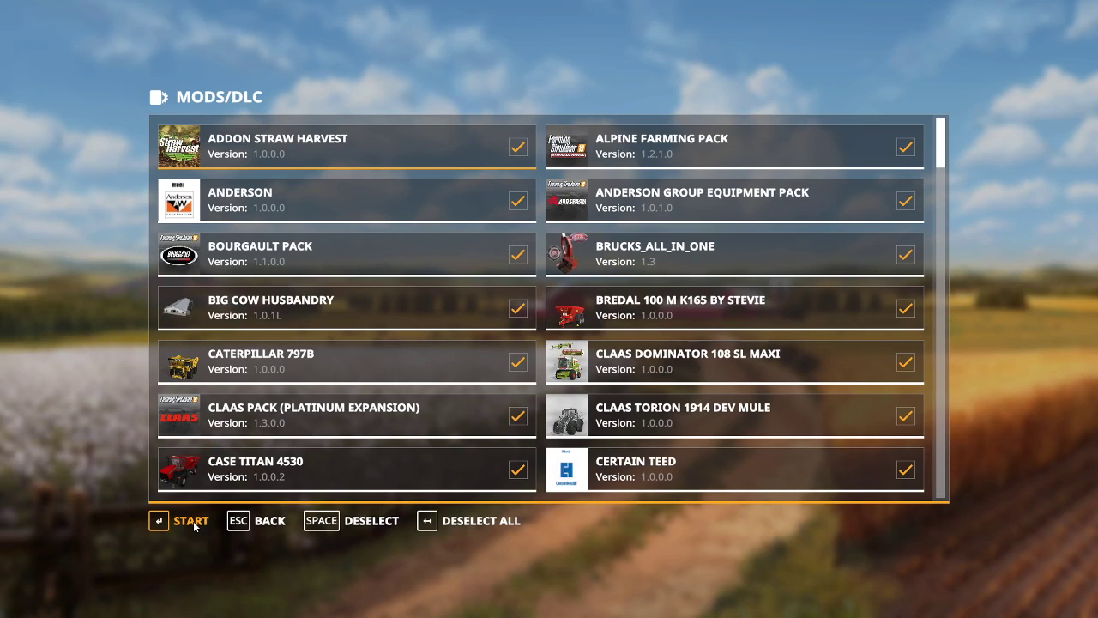
left_click(203, 520)
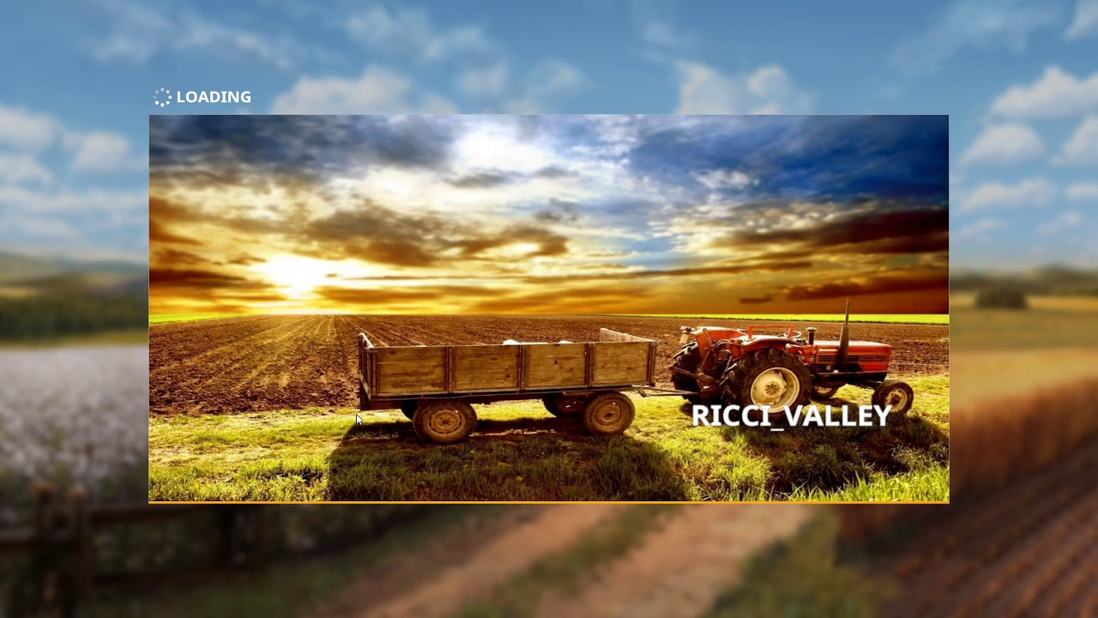
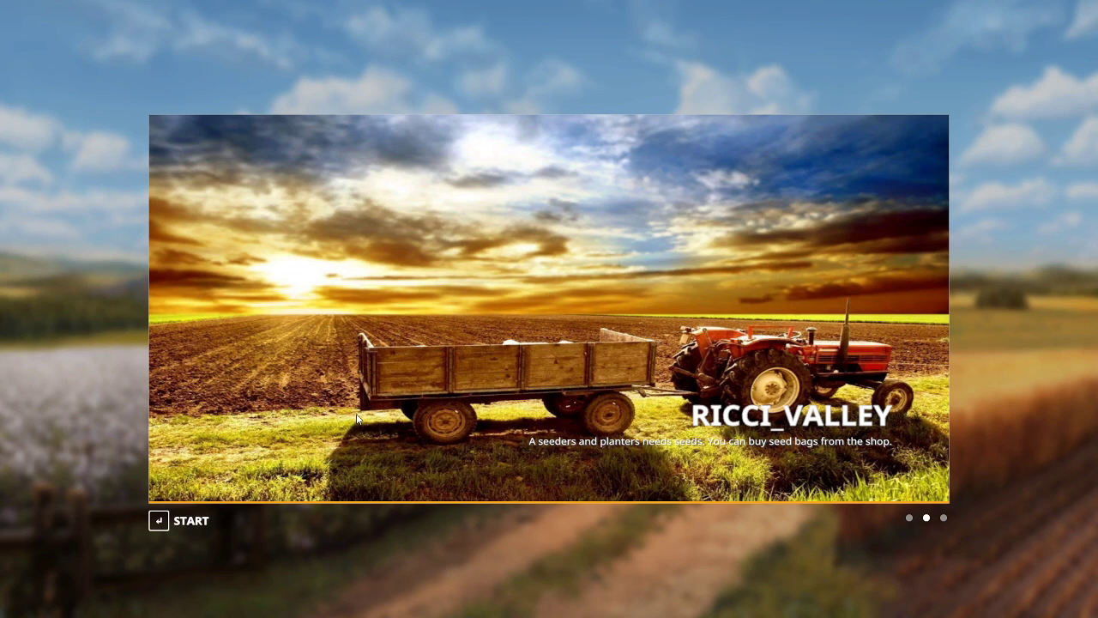
Start the loaded Ricci_Valley game, dismiss the introductory message, and travel from the map to the Central Warehouse Cold.
left_click(190, 525)
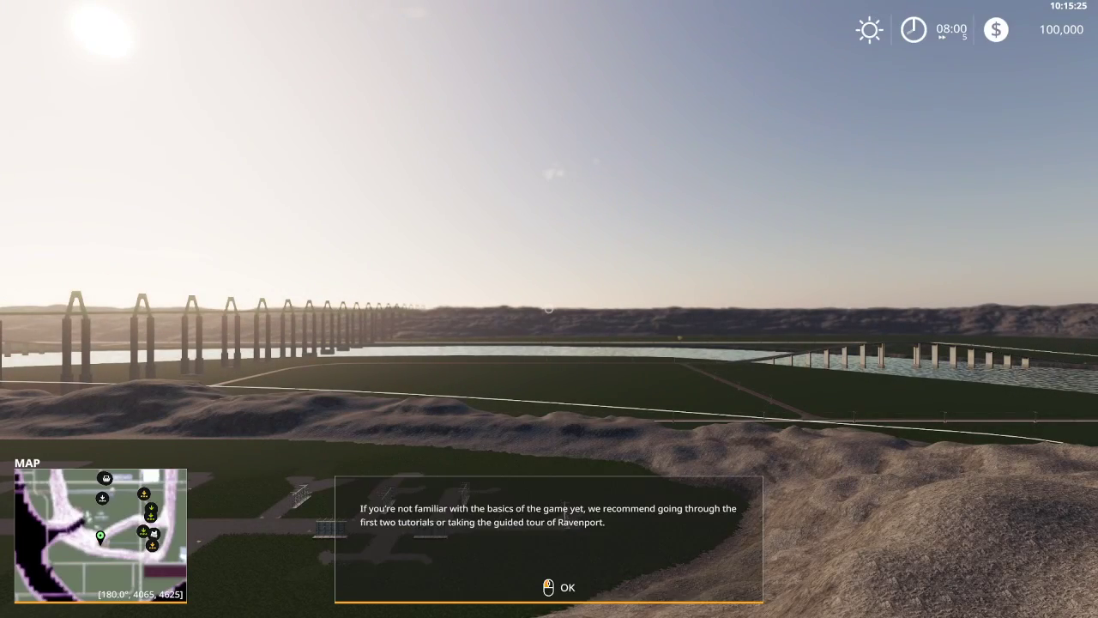
left_click(549, 309)
key("Escape")
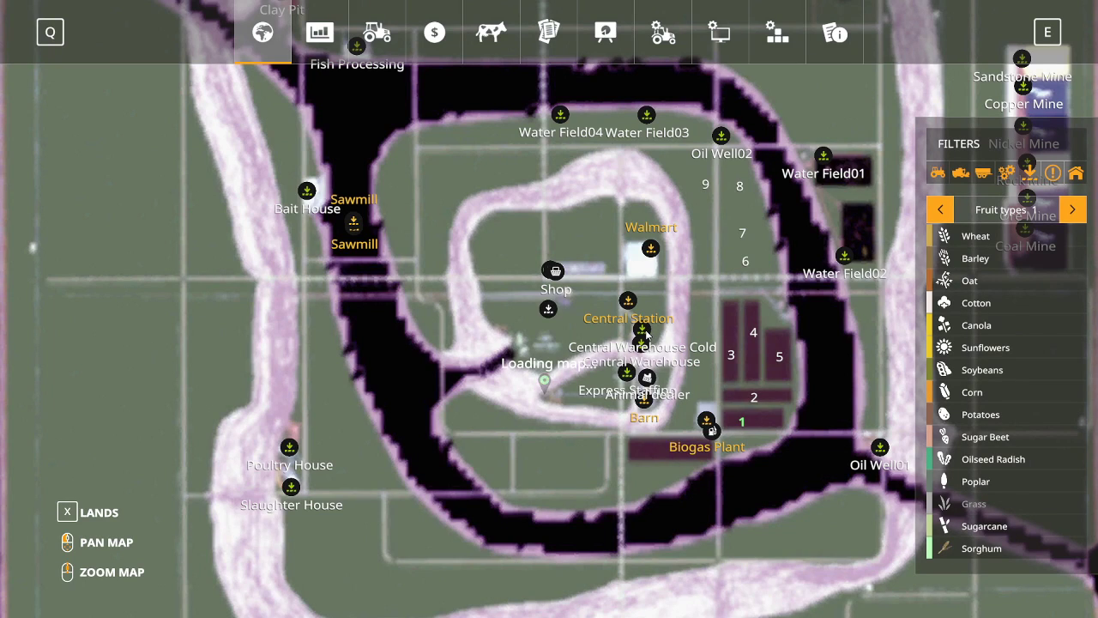
left_click(502, 575)
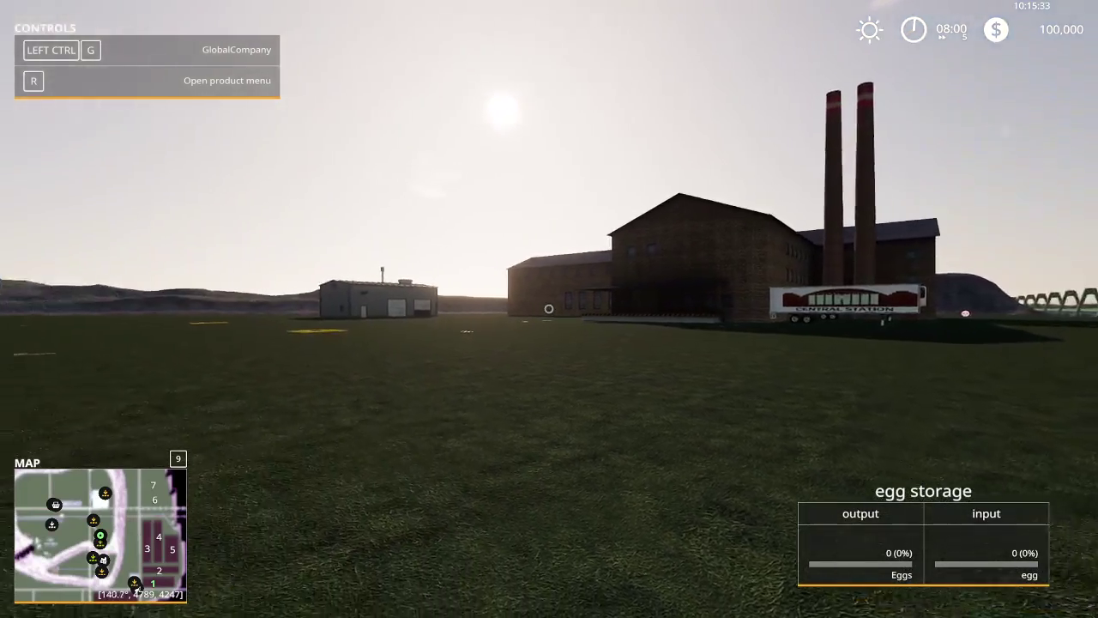
key("s")
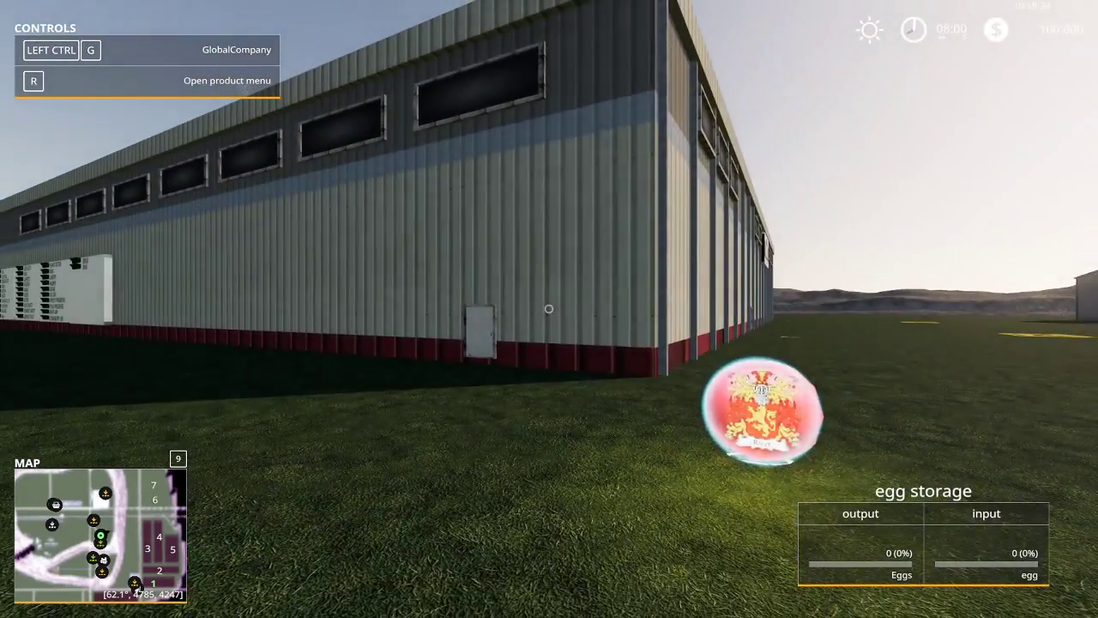
In the Easy Development Commands player settings, have the speed multiplier on at 4x with its warning off.
key("ctrl+0")
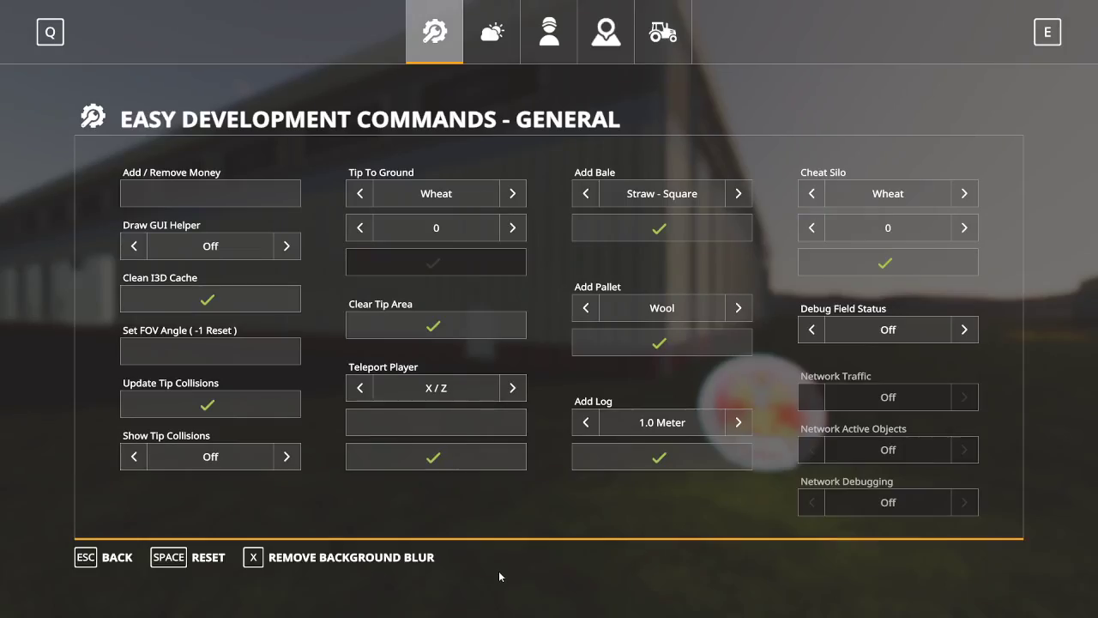
left_click(573, 41)
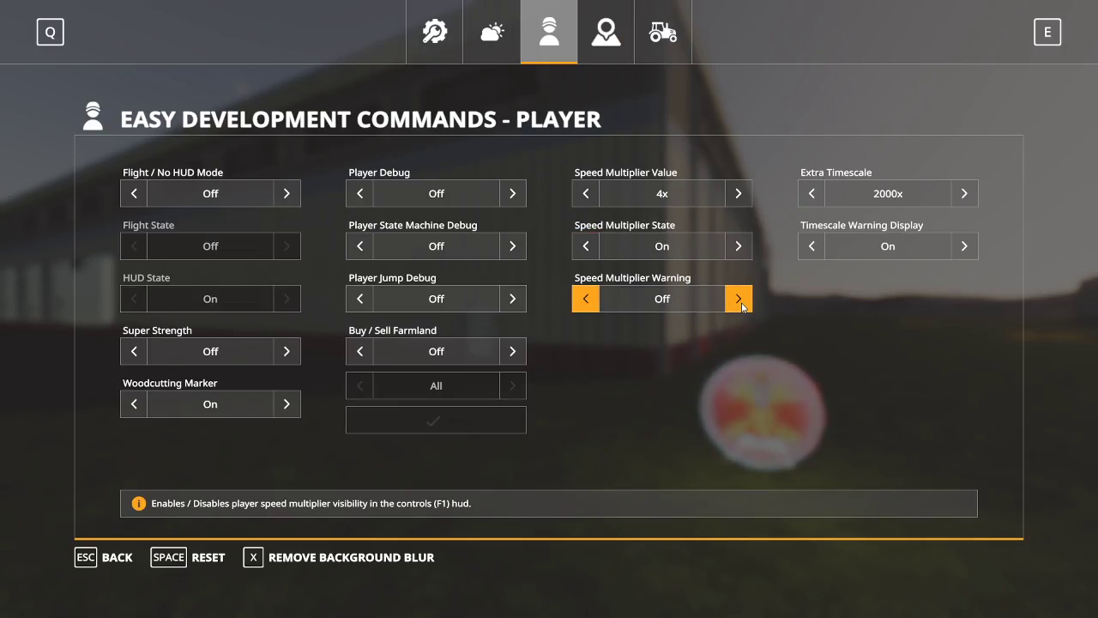
key("Escape")
Walk along the cold warehouse and examine the product names on its wall display board.
key("w")
key("a")
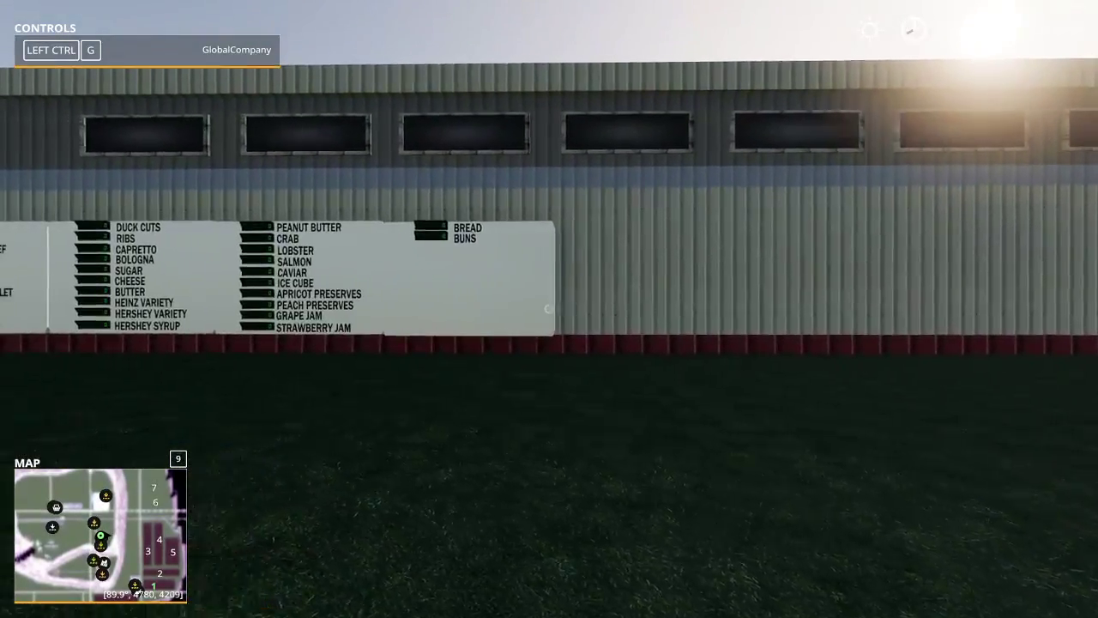
key("a")
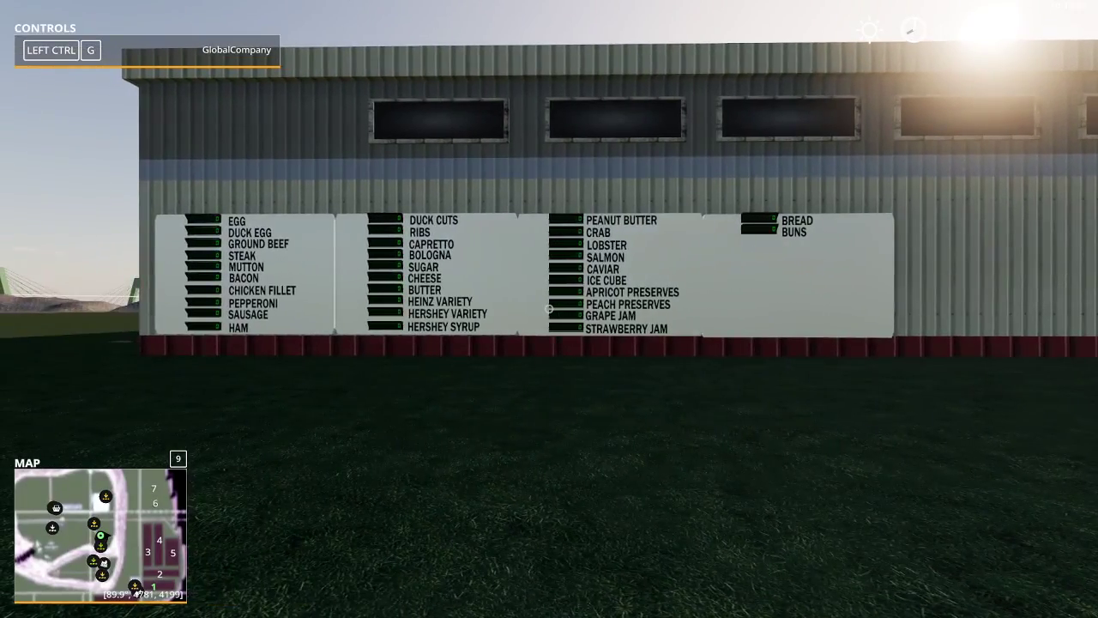
key("d")
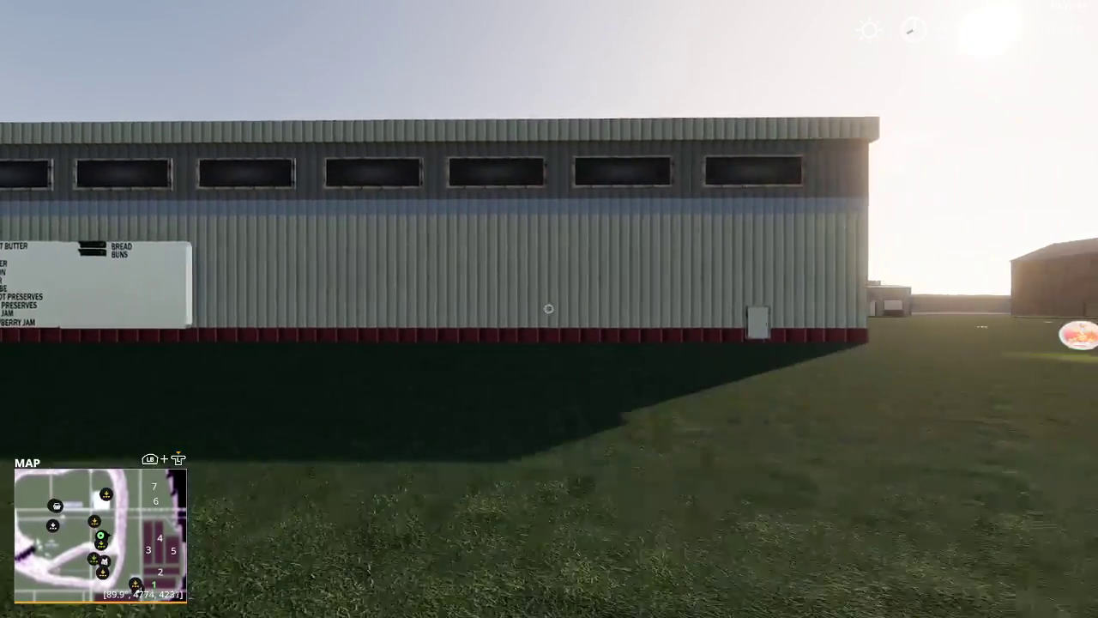
Open the cold warehouse's product menu at its marker and check the inputs and outputs of the egg, duckegg, groundBeef, steak and mutton storages.
key("d")
key("w")
key("r")
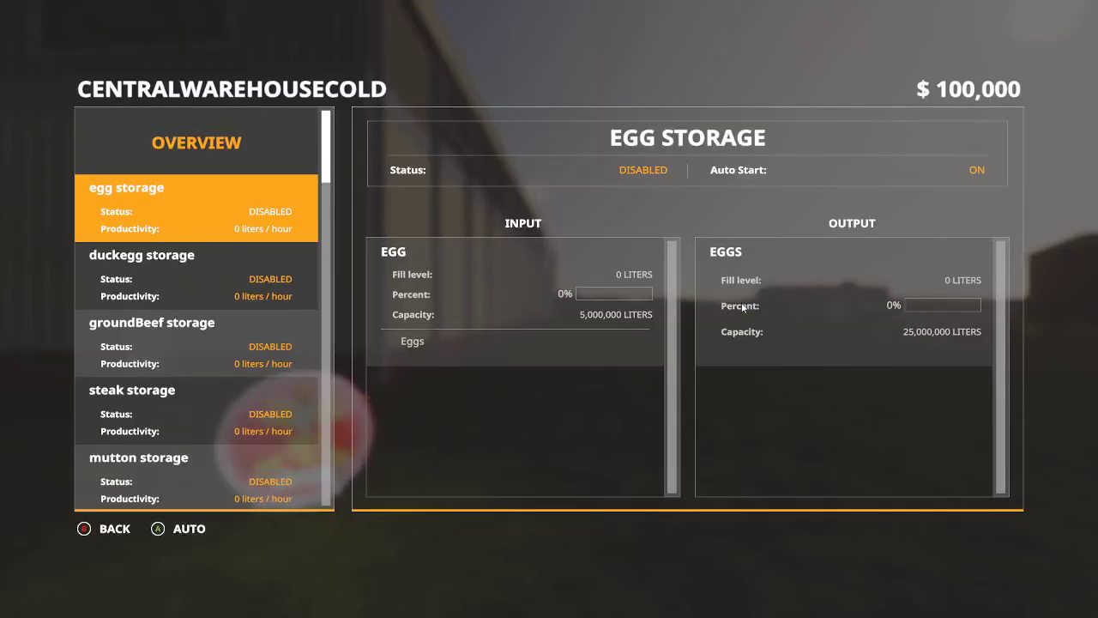
left_click(209, 297)
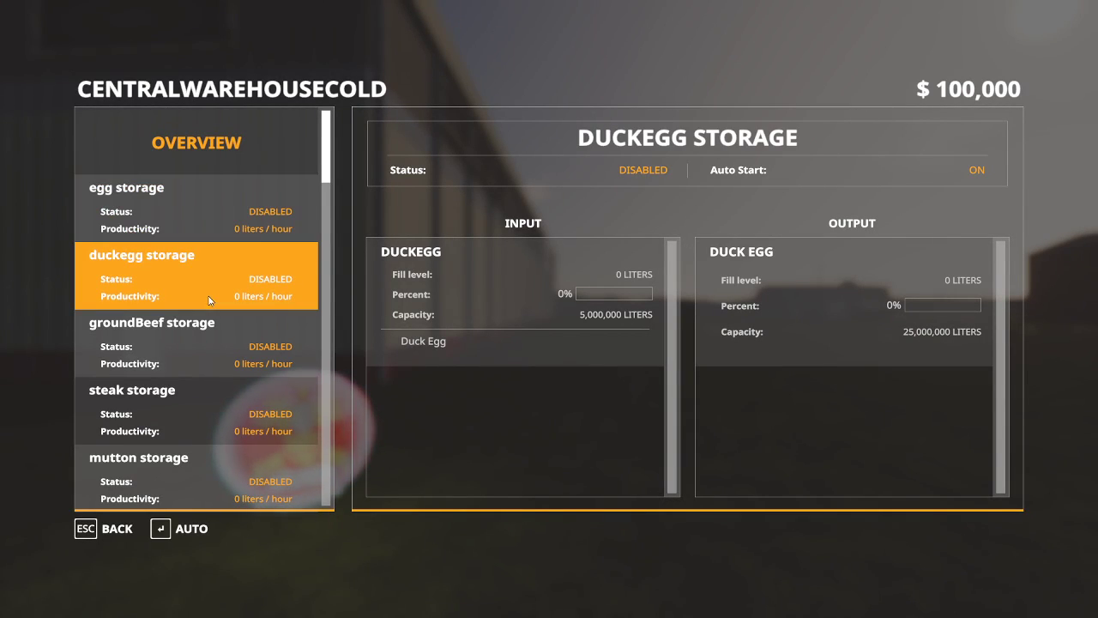
left_click(208, 346)
left_click(202, 403)
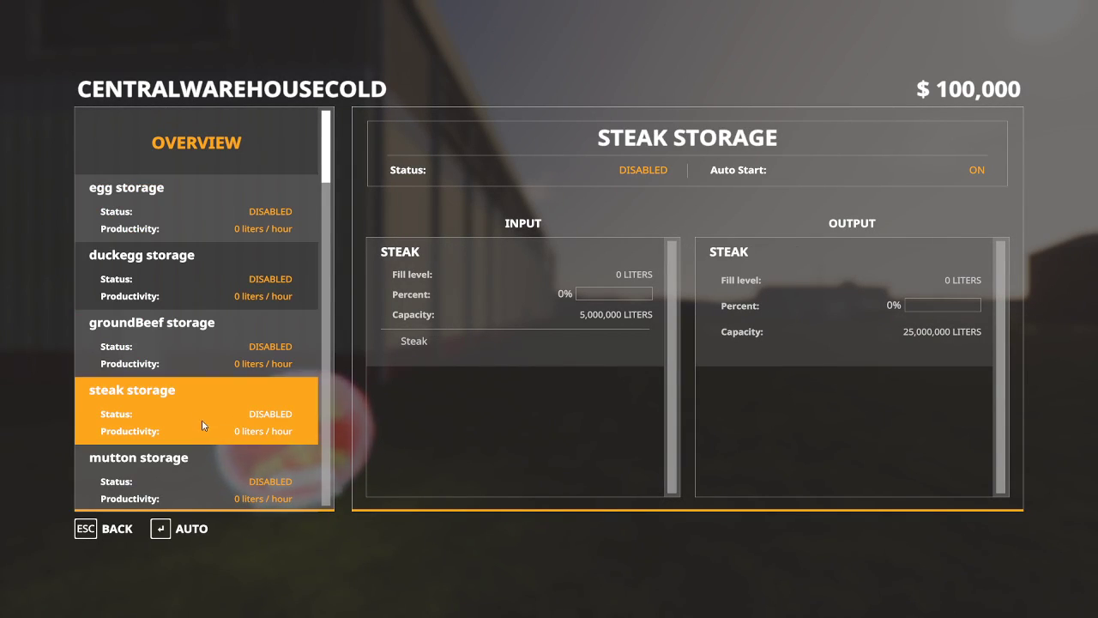
left_click(201, 480)
scroll(210, 379, "down", 4)
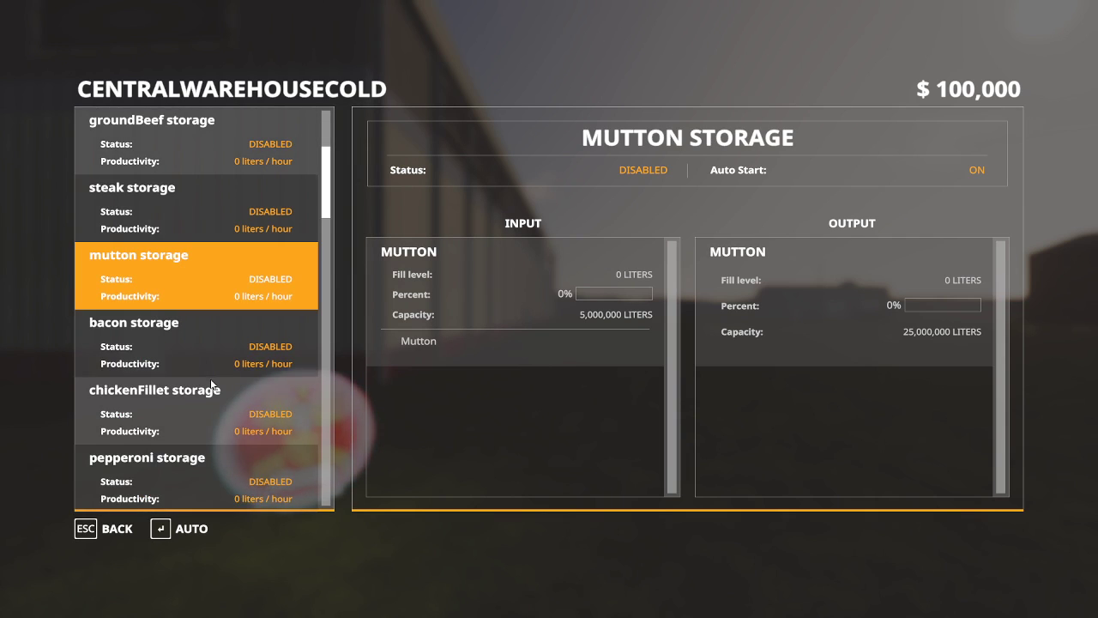
Check the inputs and outputs of the bacon, chickenFillet, pepperoni, sausage, ham, duckCuts, ribs and capretto storages.
left_click(209, 284)
left_click(206, 347)
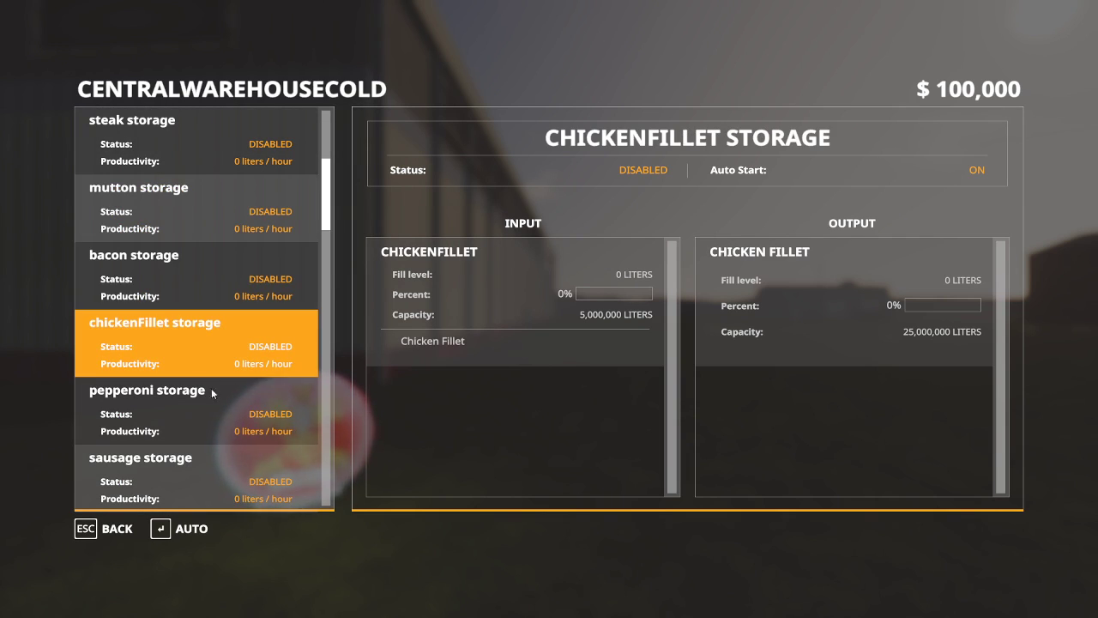
left_click(215, 425)
left_click(214, 485)
scroll(208, 354, "down", 4)
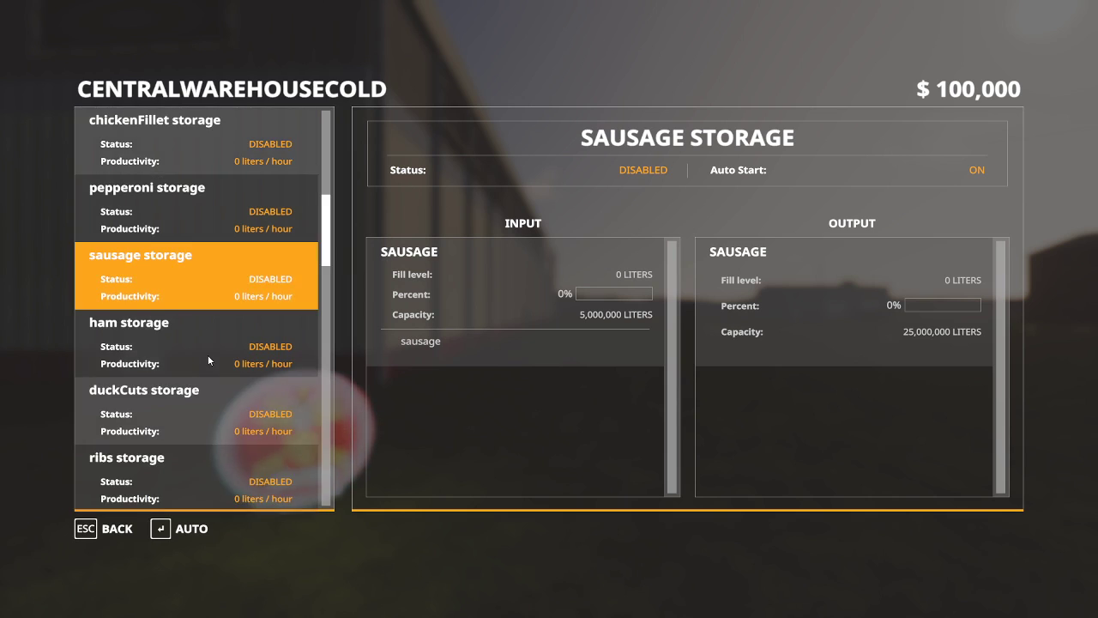
left_click(194, 305)
left_click(199, 344)
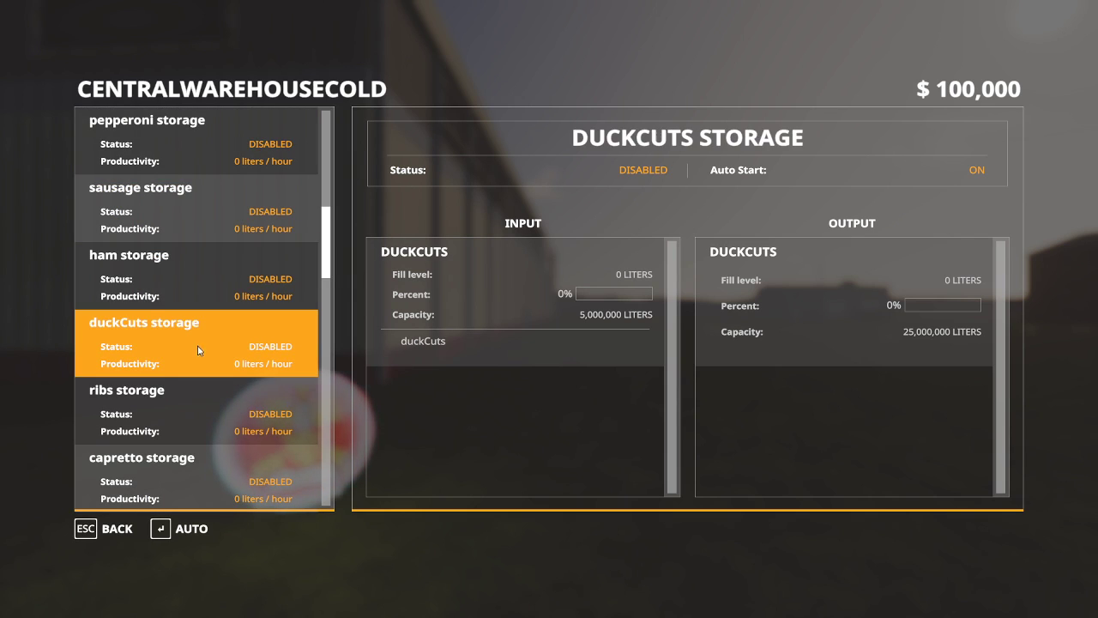
left_click(196, 415)
left_click(204, 481)
scroll(211, 372, "down", 4)
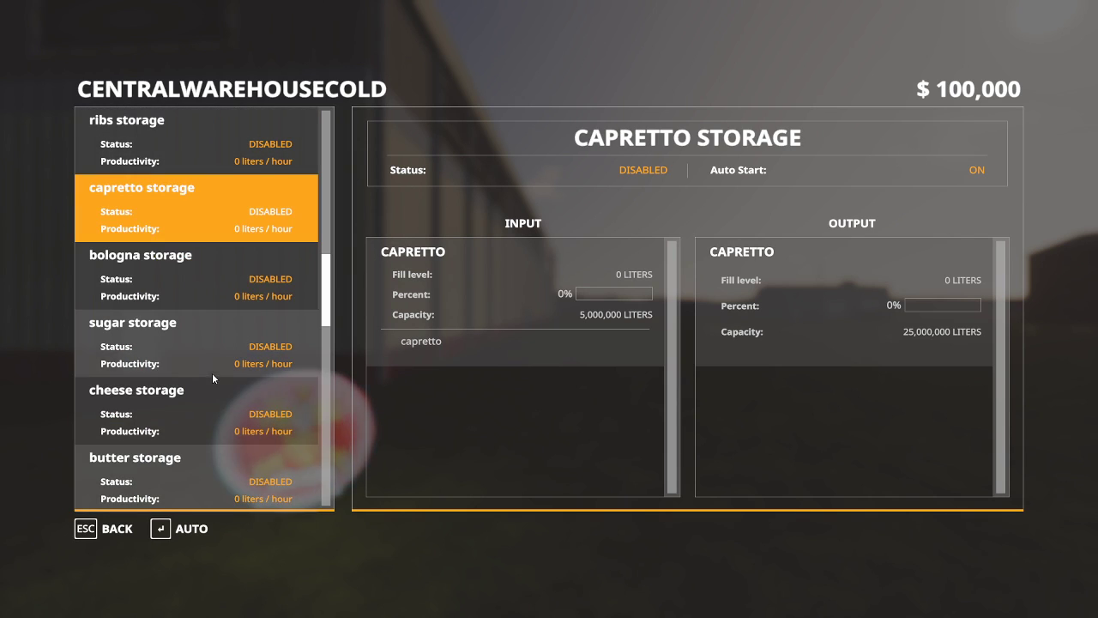
Check the inputs and outputs of the bologna, sugar, cheese, butter, heinzVariety, hersheyVariety, hersheySyrup and peanutButter storages.
left_click(206, 285)
left_click(206, 349)
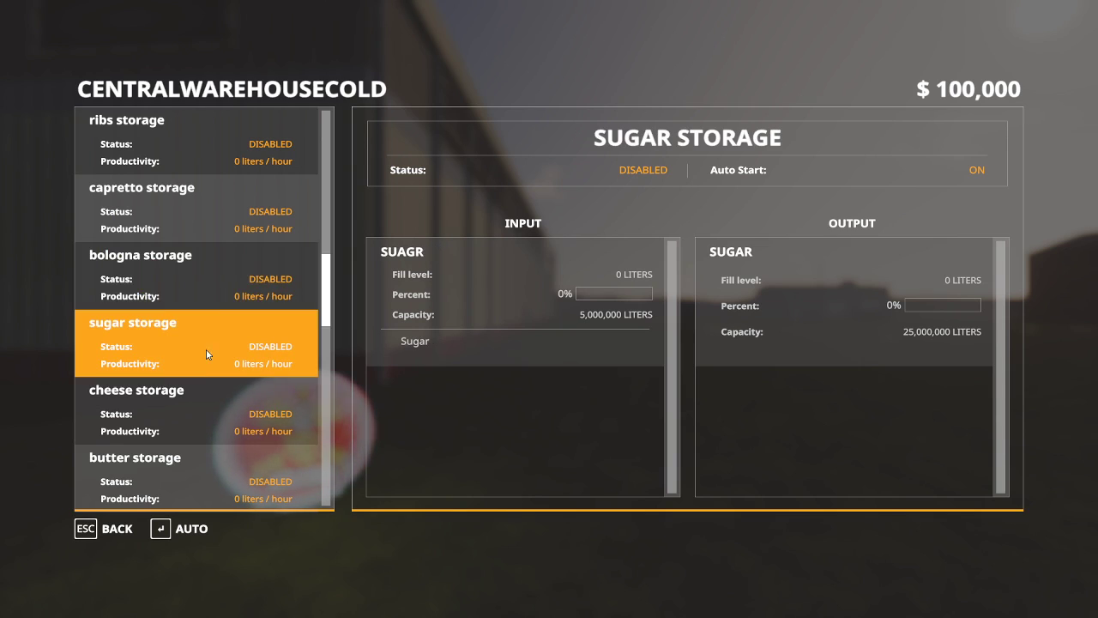
left_click(202, 424)
left_click(203, 467)
scroll(218, 413, "down", 5)
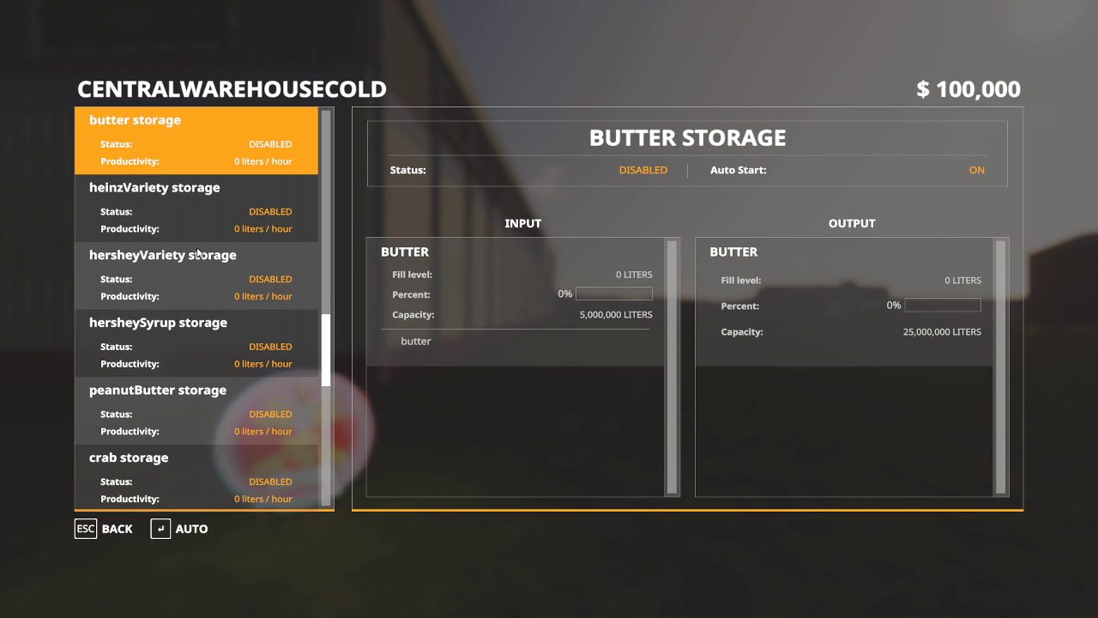
left_click(193, 231)
left_click(196, 286)
left_click(193, 357)
left_click(193, 420)
scroll(197, 397, "down", 4)
Check the inputs and outputs of the crab, lobster, salmon, caviar, icecube and apricotPreserves storages.
left_click(207, 228)
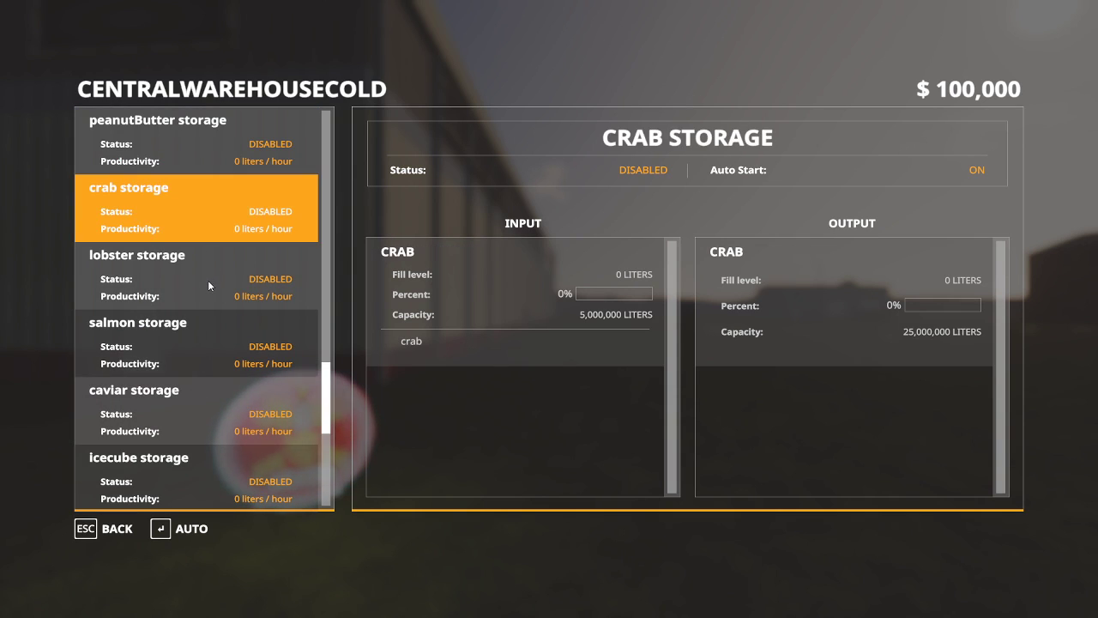
left_click(206, 287)
left_click(197, 343)
left_click(196, 412)
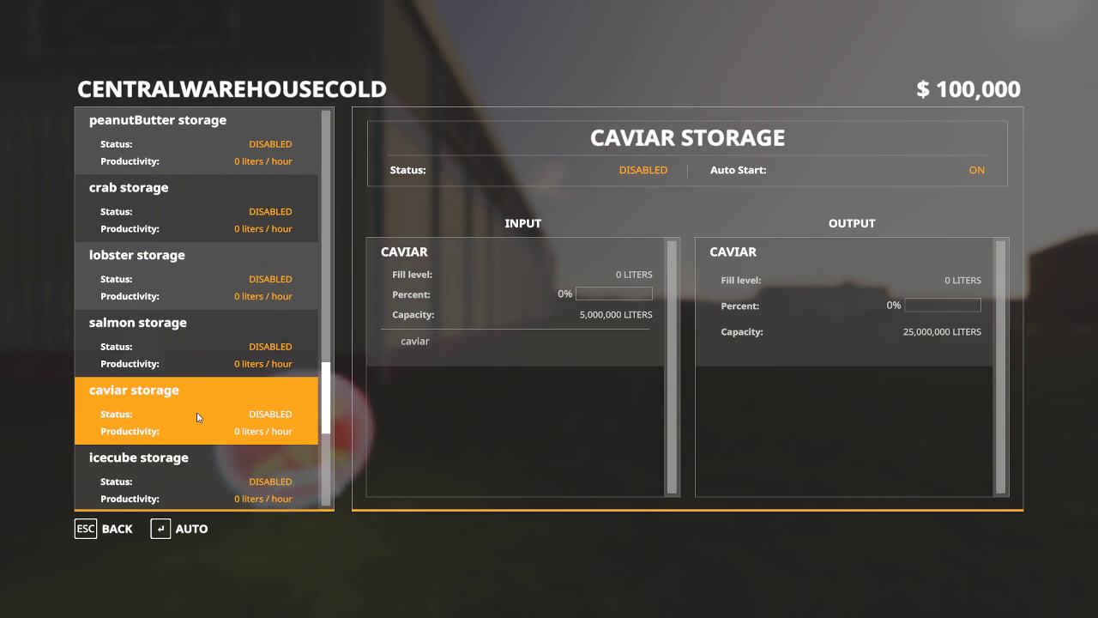
scroll(200, 380, "down", 3)
left_click(197, 278)
left_click(196, 345)
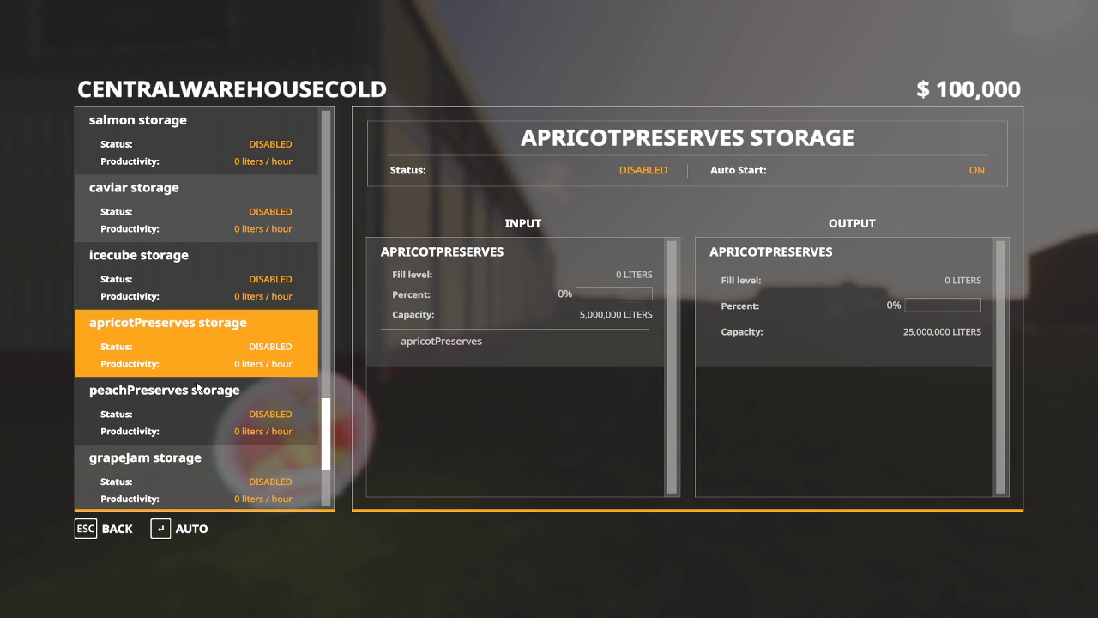
Check the peachPreserves, grapejam, strawberryjam, bread and buns storages, and leave the cold warehouse's product menu.
left_click(205, 412)
scroll(216, 347, "down", 3)
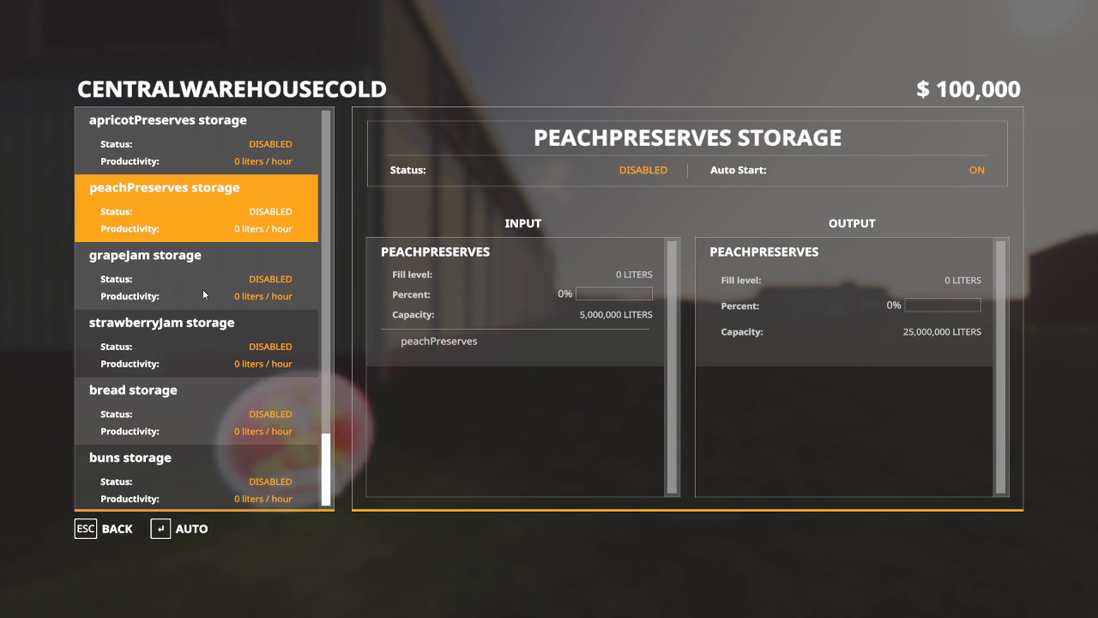
left_click(202, 289)
left_click(201, 358)
left_click(201, 401)
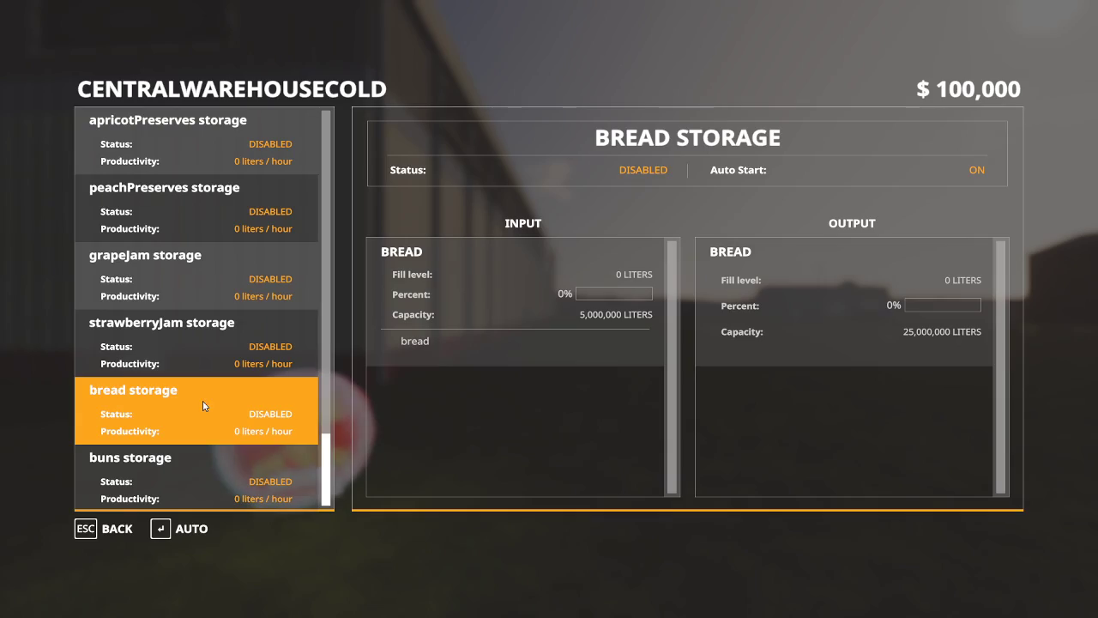
left_click(206, 471)
key("Escape")
key("a")
key("s")
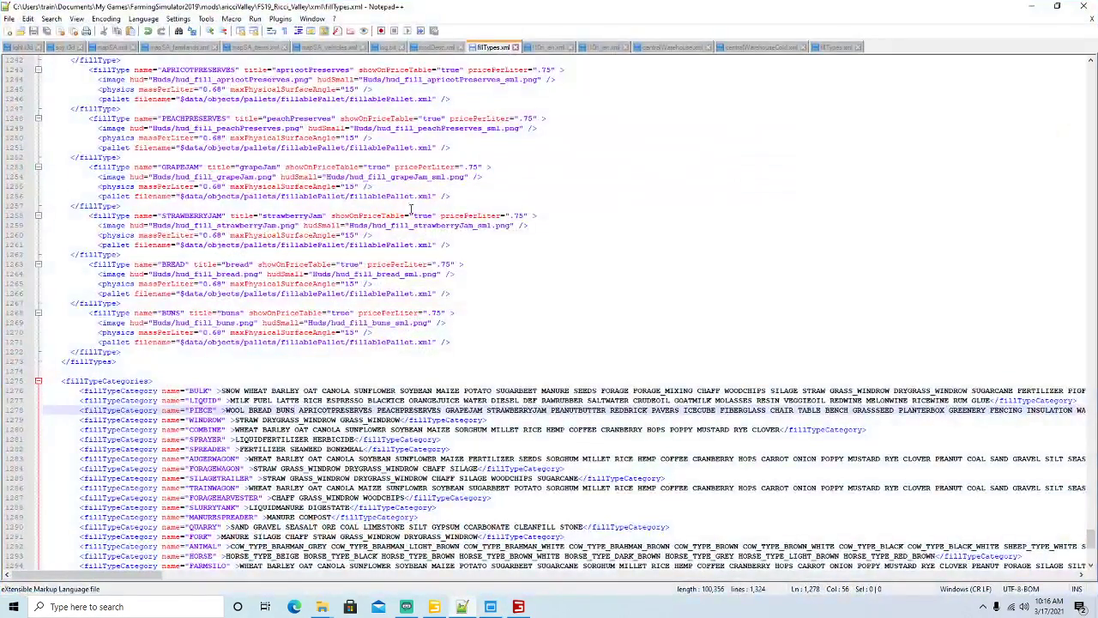
Reload log.txt in Notepad++, examine the new game session's entries for cold warehouse errors, and minimize the editor.
left_click(392, 48)
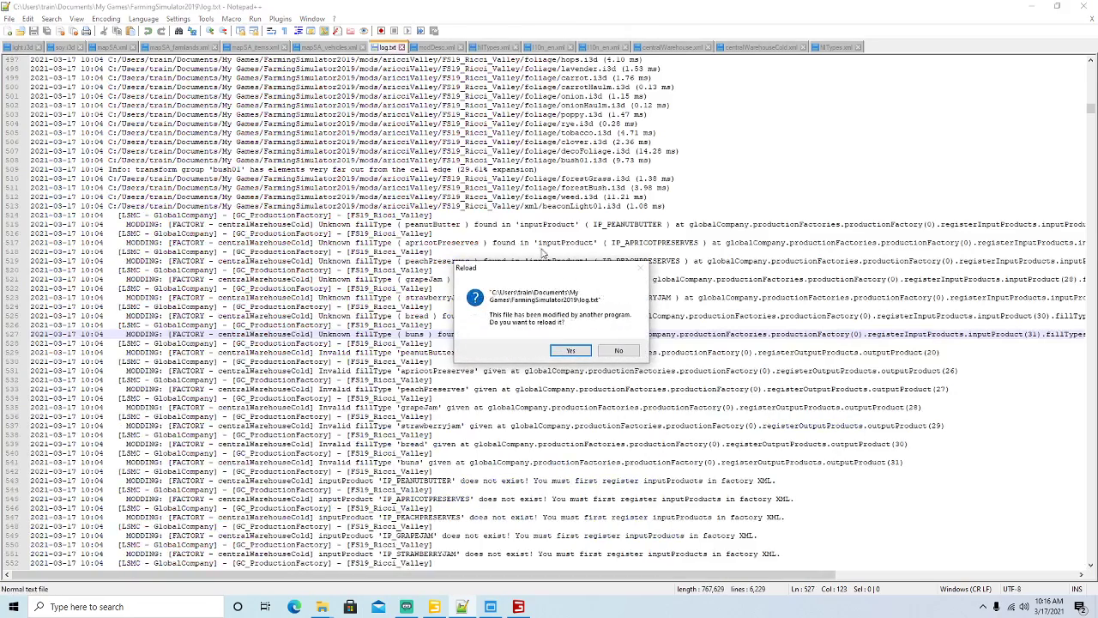
left_click(562, 347)
scroll(531, 329, "down", 9)
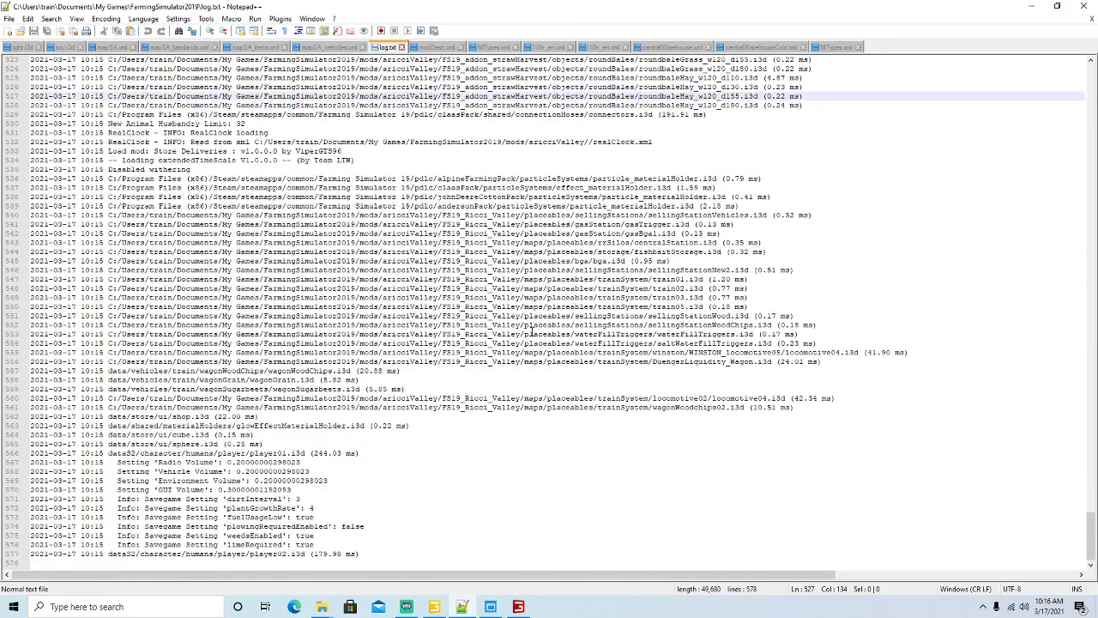
scroll(532, 330, "up", 20)
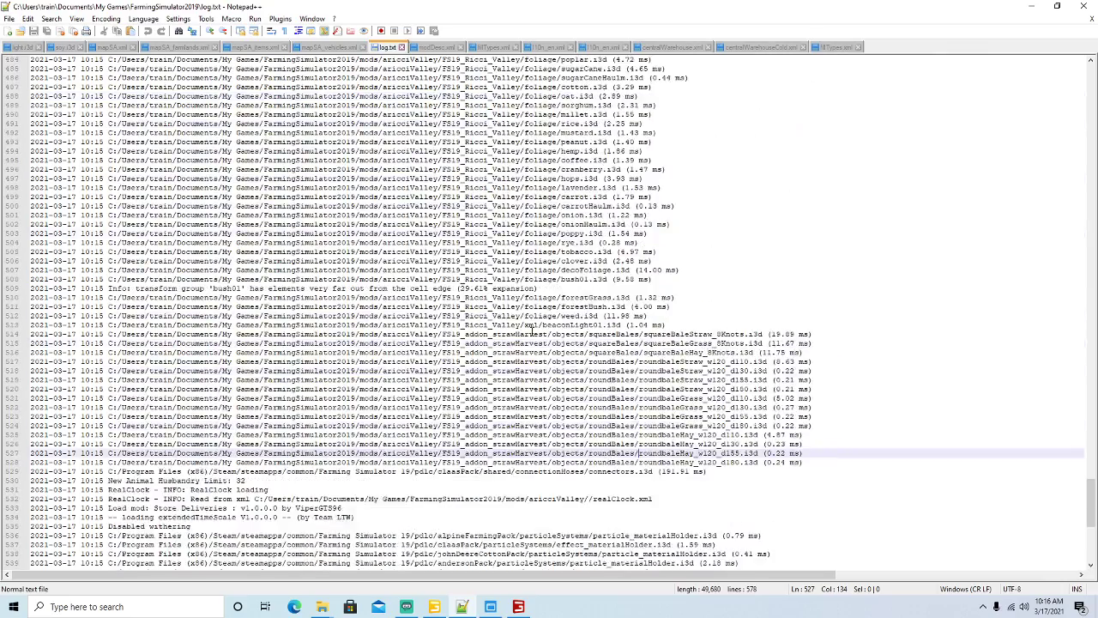
scroll(534, 330, "up", 9)
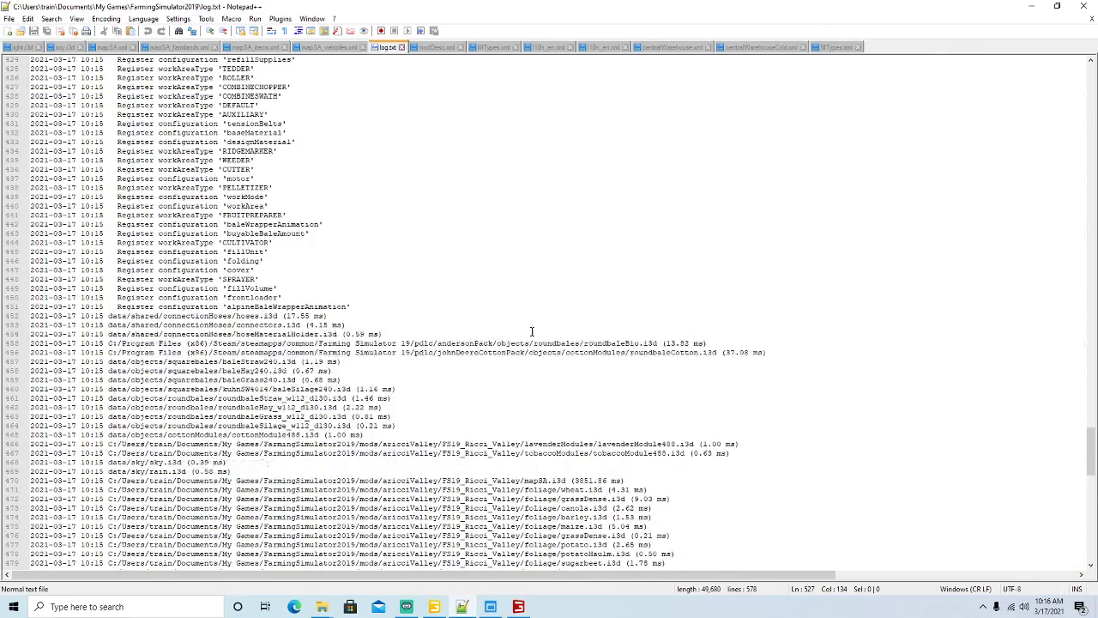
left_click(1031, 6)
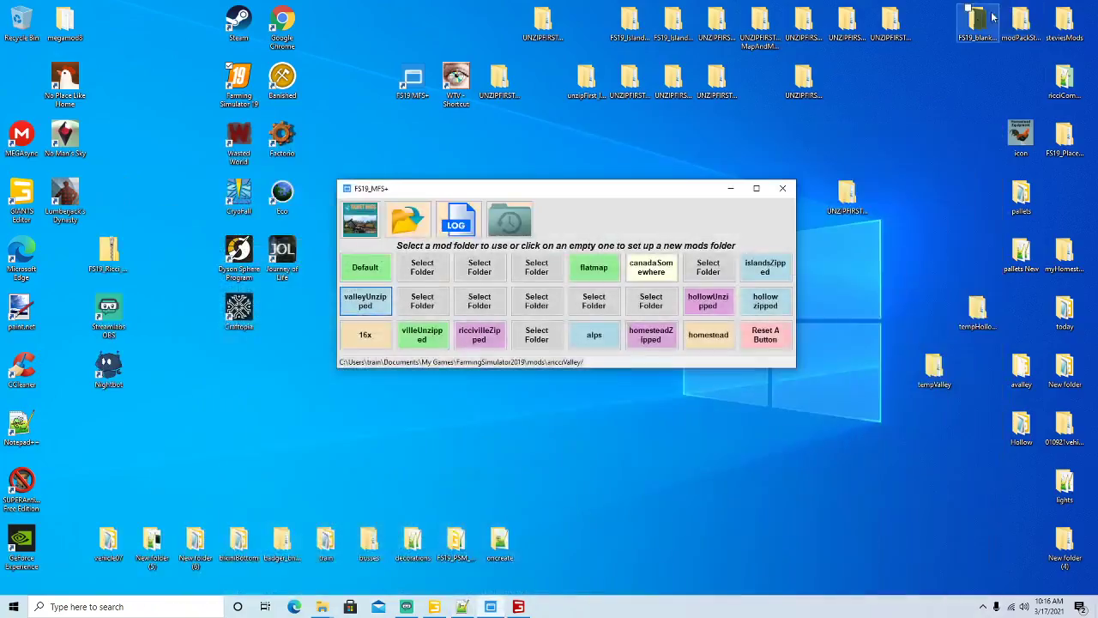
Switch back to Farming Simulator 19, save the game from the game settings, and quit to the main menu.
left_click(519, 605)
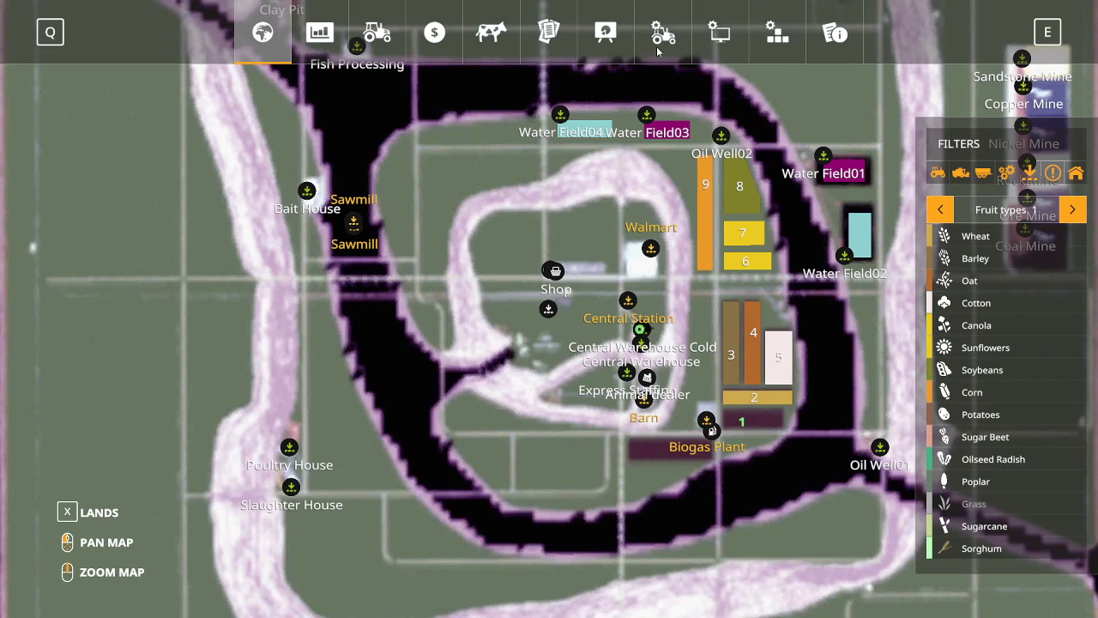
left_click(662, 39)
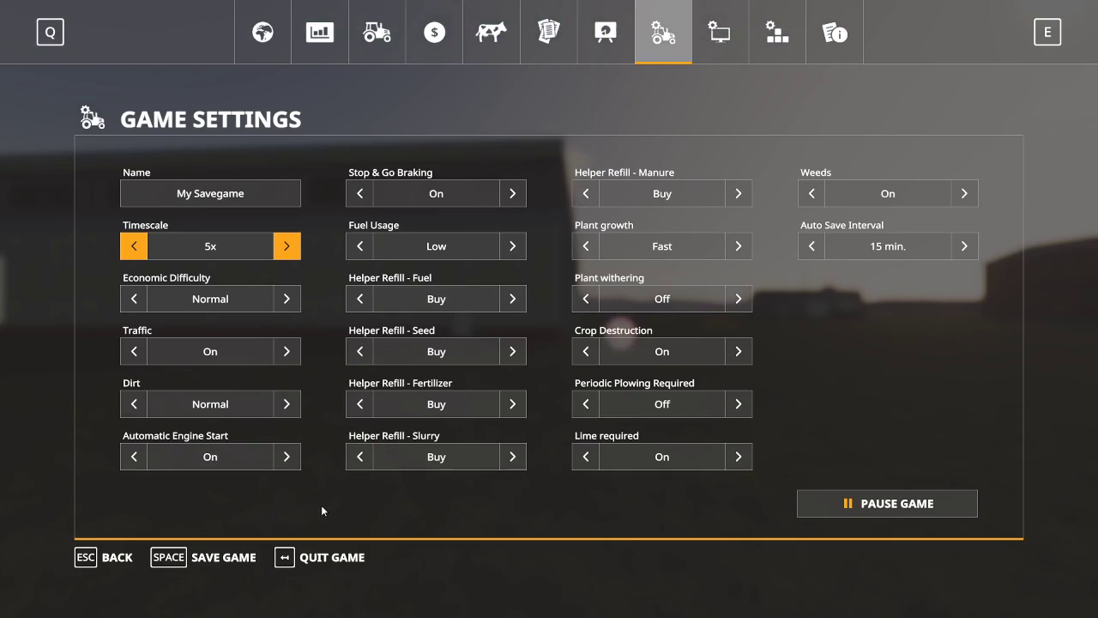
left_click(223, 557)
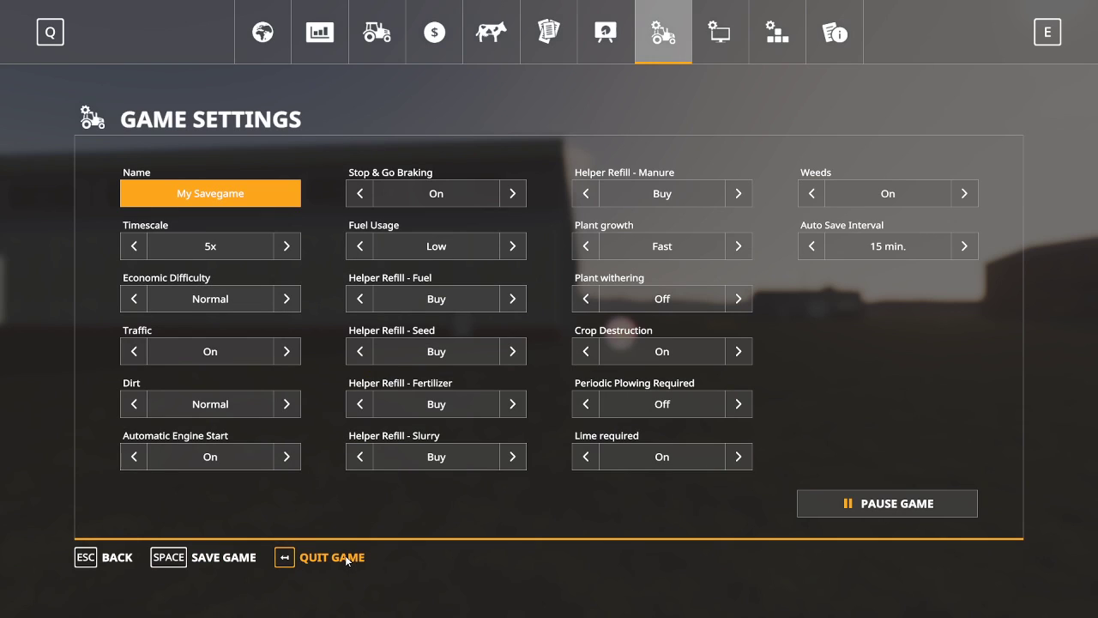
left_click(331, 557)
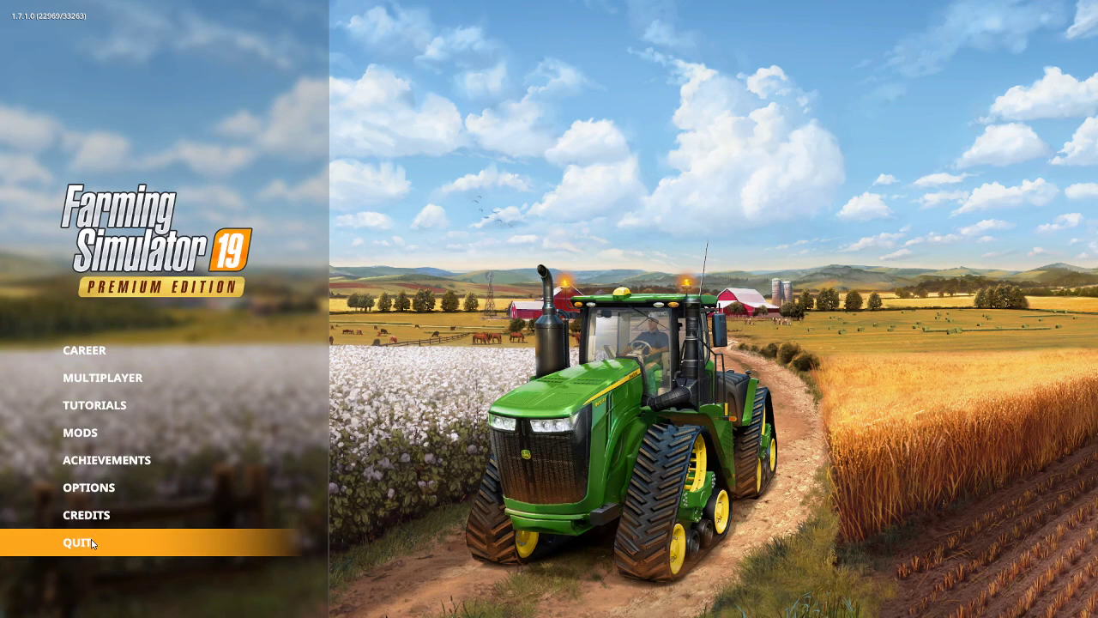
Find the career savegame that uses the Ricci_Valley map, return to the main menu and quit the game.
left_click(100, 357)
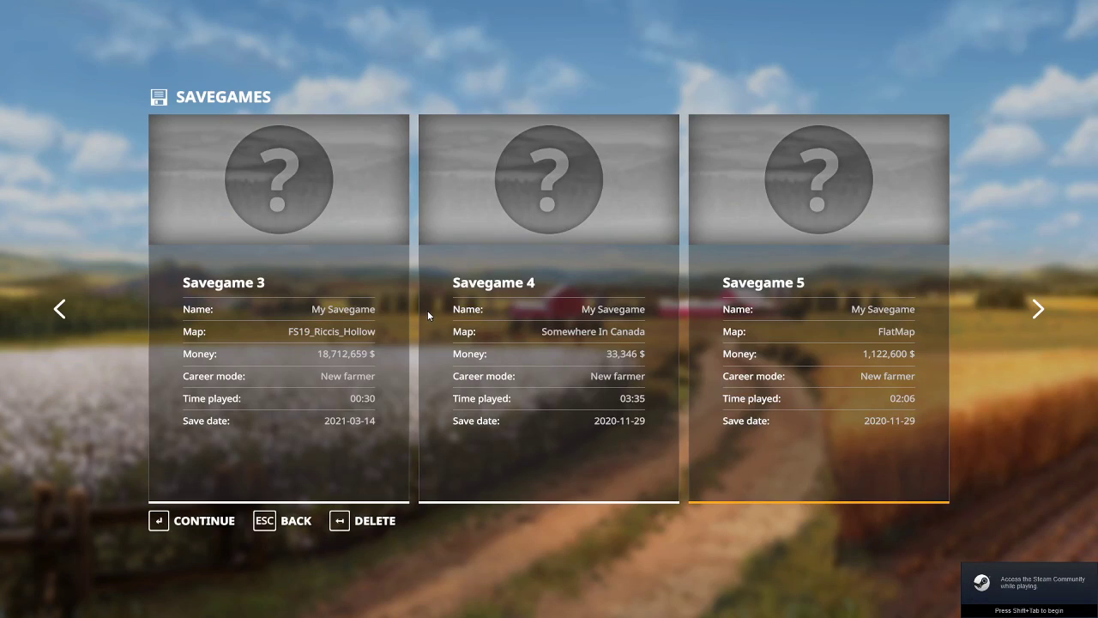
scroll(428, 316, "down", 3)
scroll(427, 316, "down", 1)
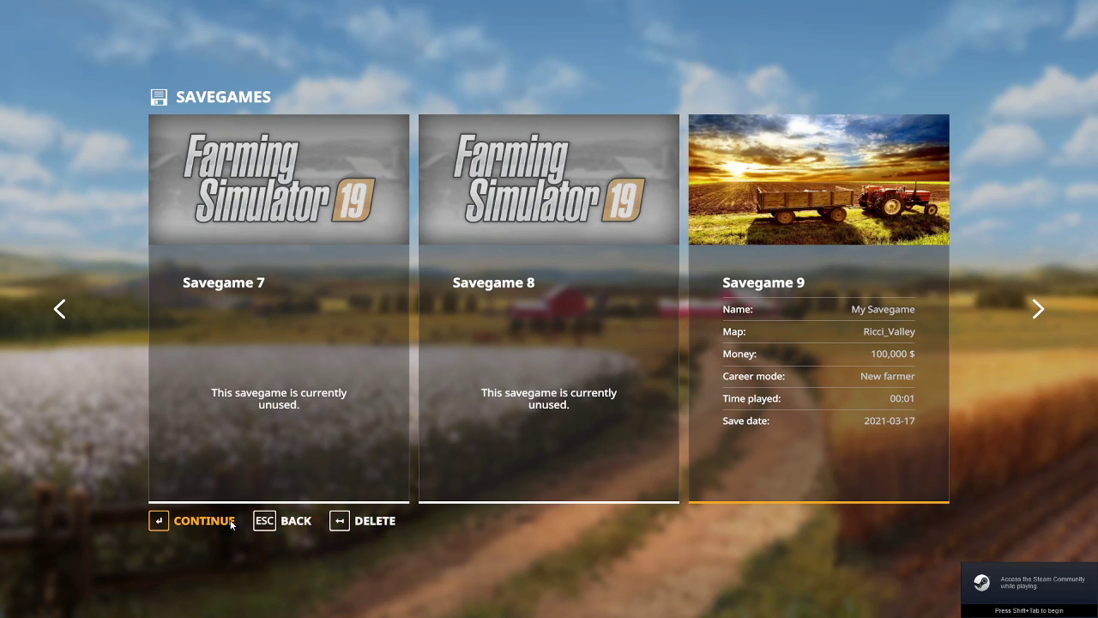
left_click(290, 517)
left_click(136, 539)
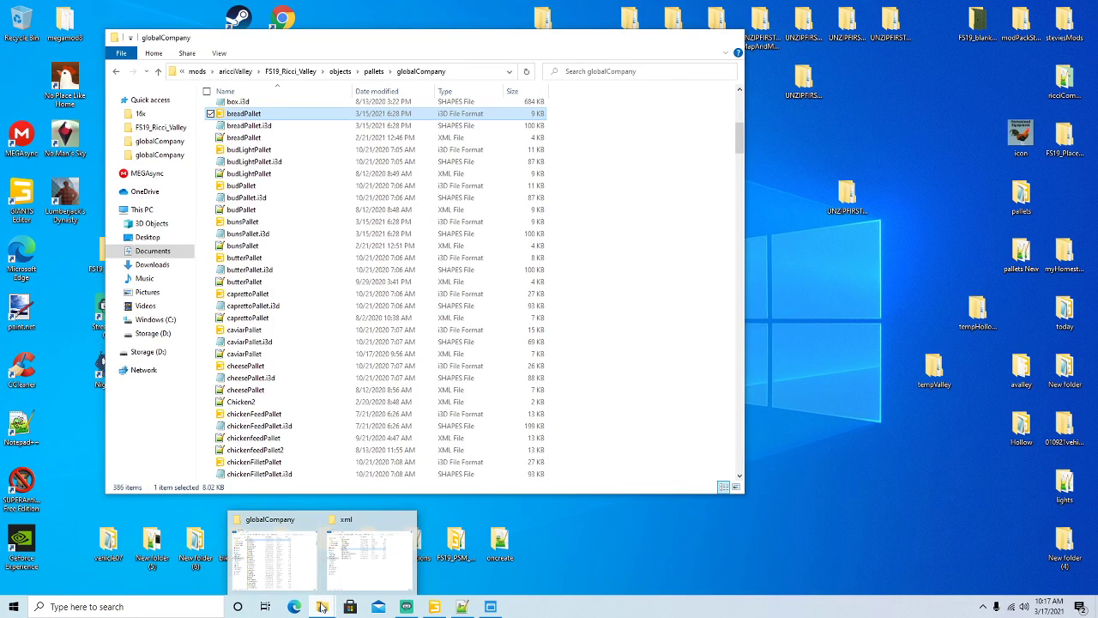
Open the savegame9 folder under Documents > My Games > FarmingSimulator2019 in a new File Explorer window.
right_click(321, 607)
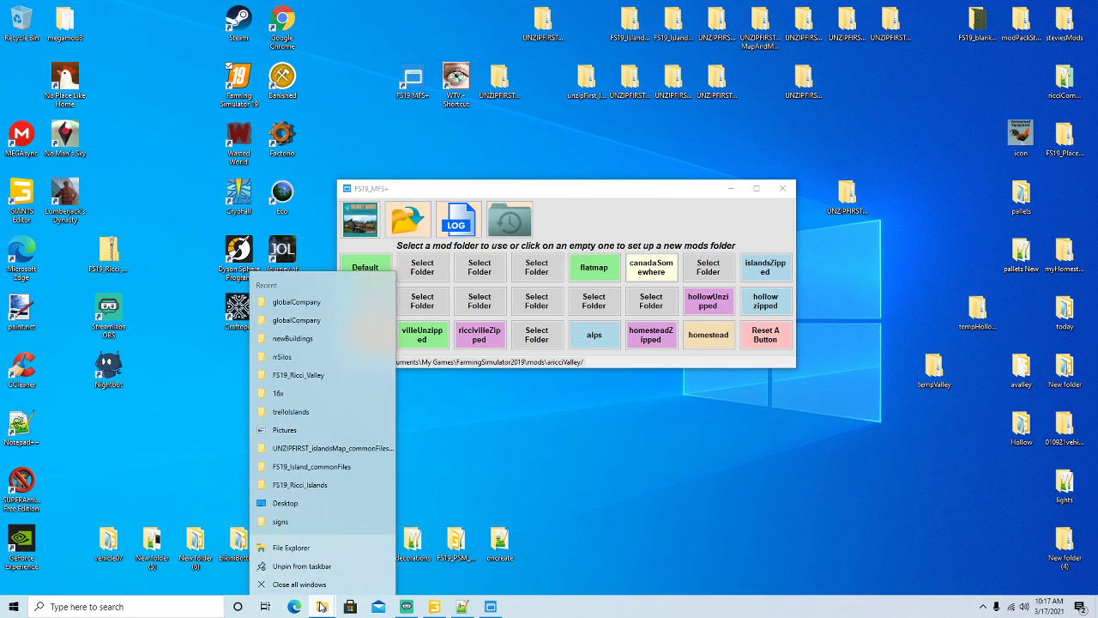
left_click(288, 547)
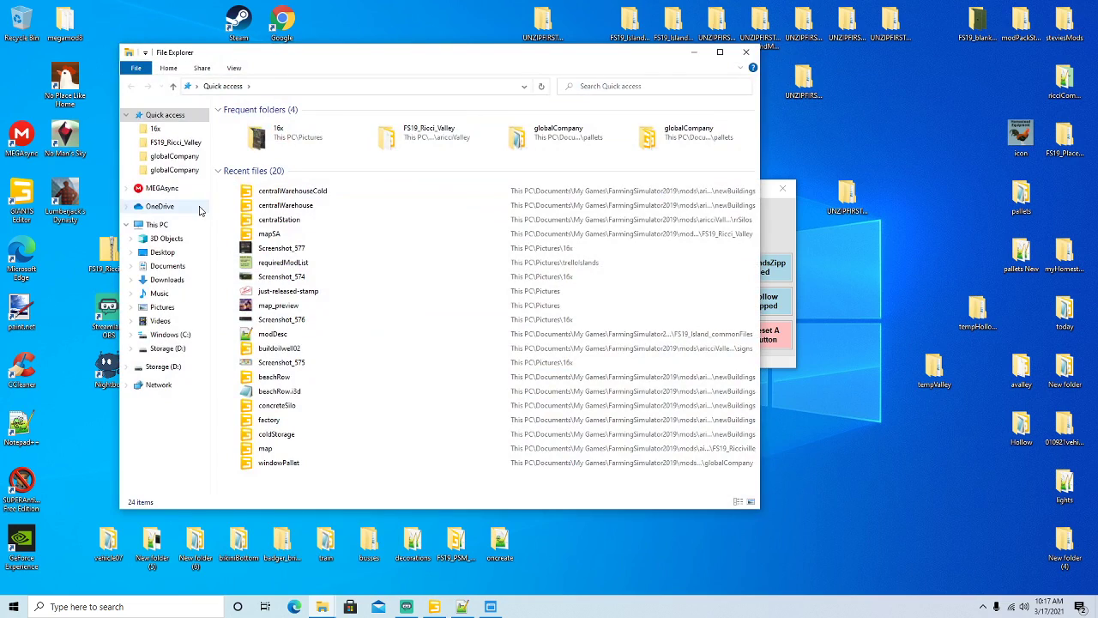
left_click(168, 266)
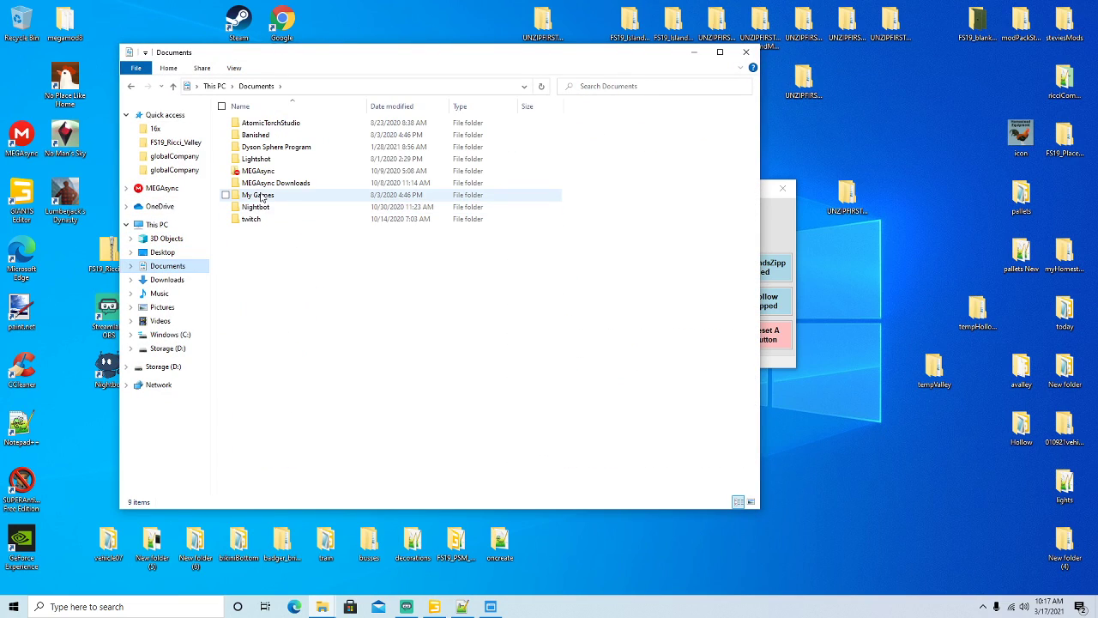
double_click(260, 195)
double_click(275, 123)
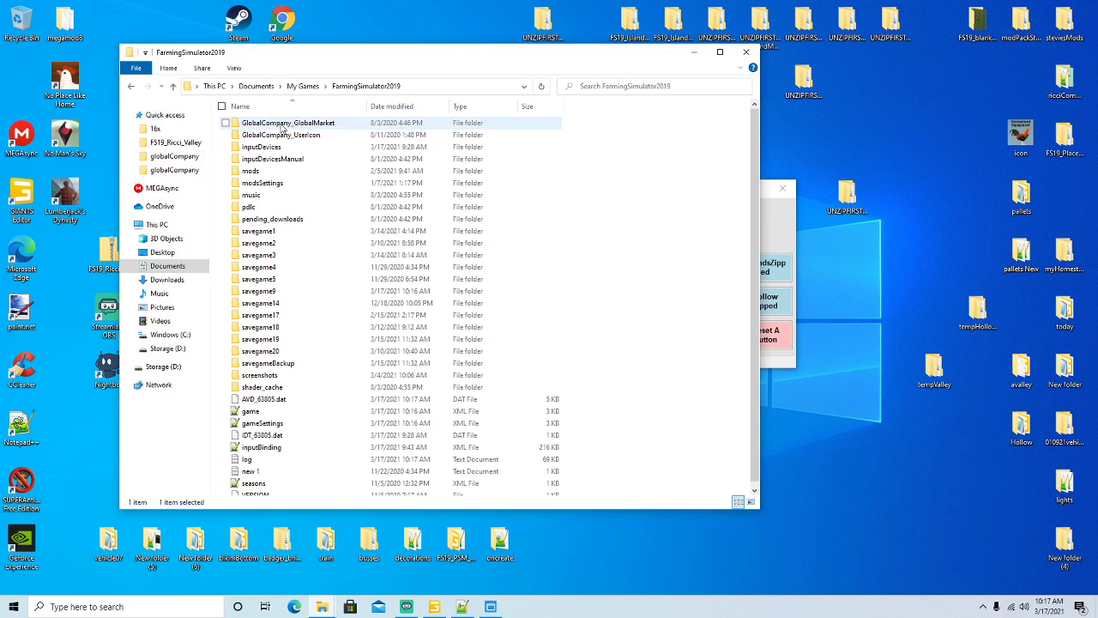
double_click(300, 292)
left_click_drag(429, 61, 357, 47)
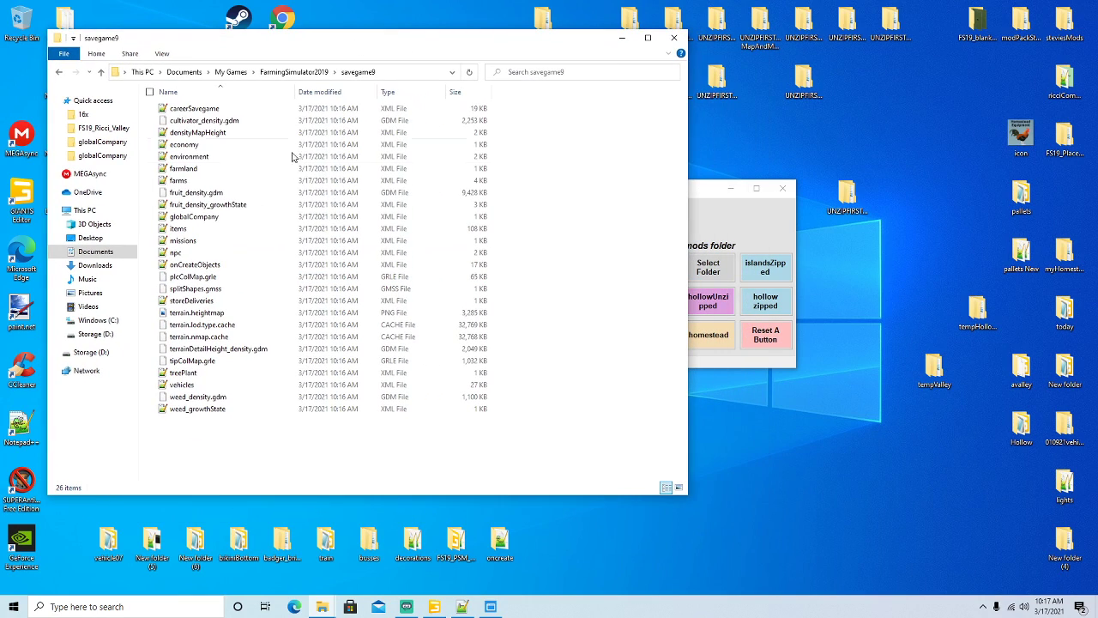
Open savegame9's onCreateObjects file in Notepad++, accept the log.txt reload, examine the centralWarehouse entry's product lines, and leave the editor.
right_click(212, 269)
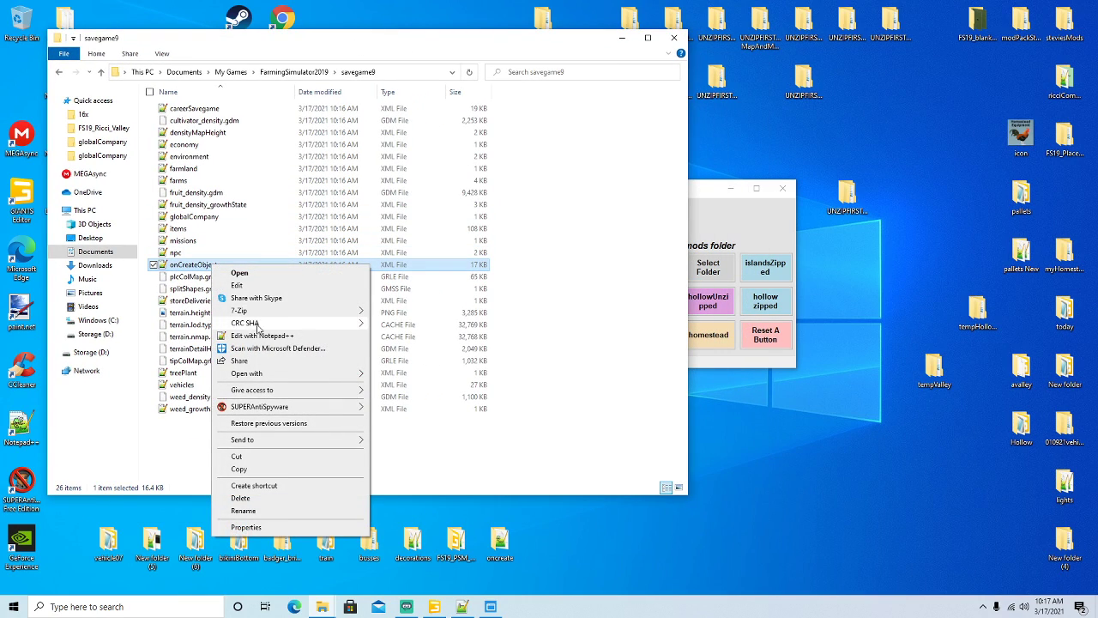
left_click(262, 336)
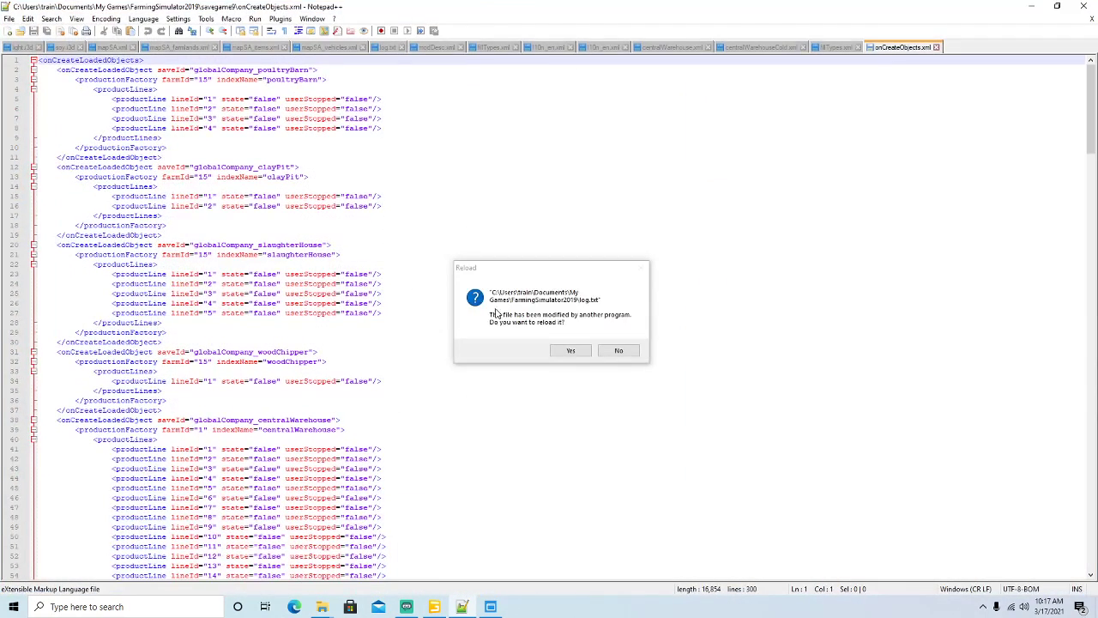
left_click(573, 353)
scroll(505, 322, "down", 3)
scroll(505, 323, "down", 7)
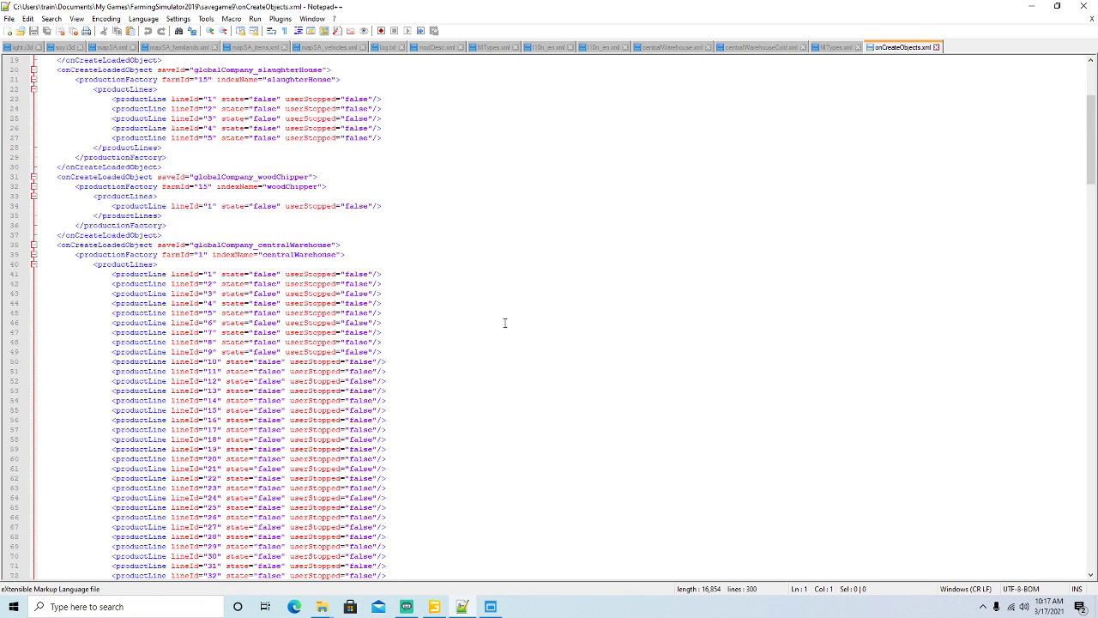
scroll(505, 323, "down", 1)
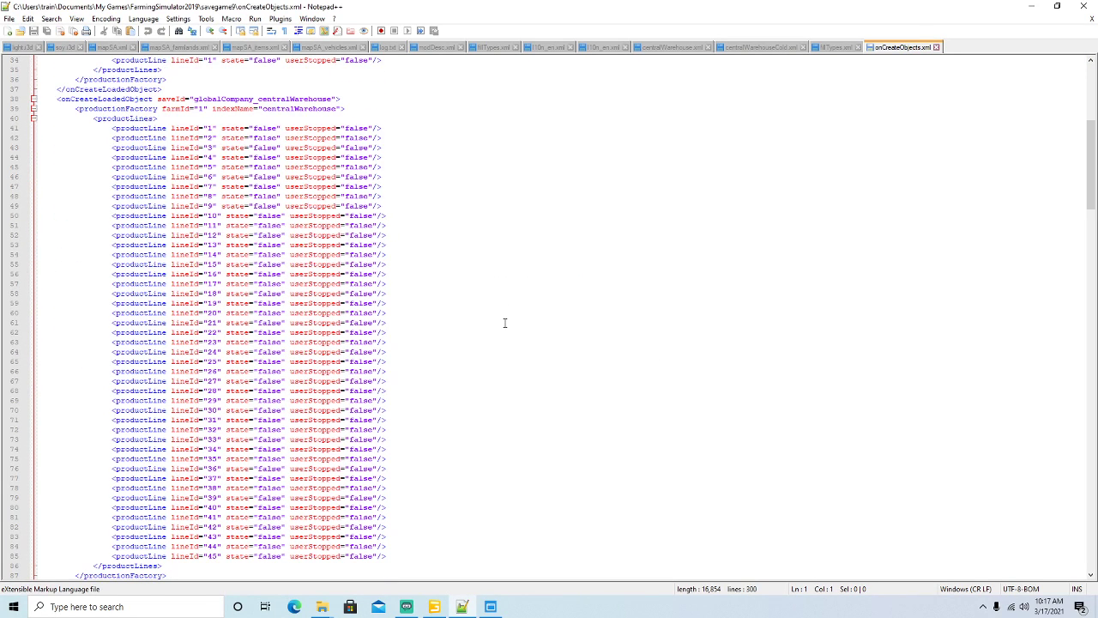
left_click(1084, 7)
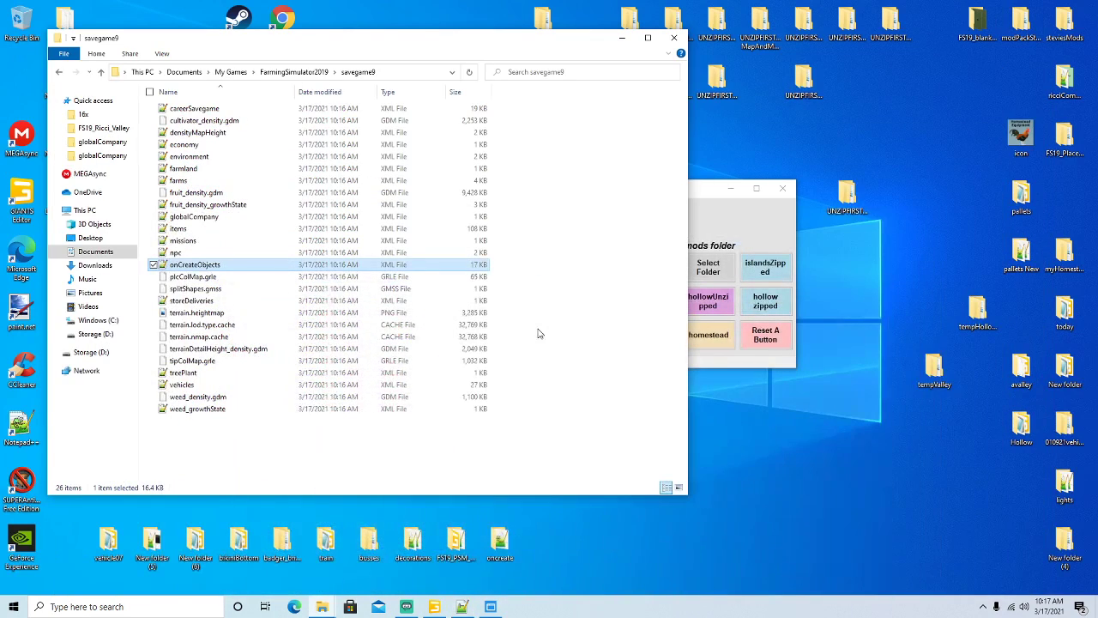
Open the oncreate folder from the desktop beside the savegame9 window and load its onCreateObjects file in Notepad++.
left_click(508, 551)
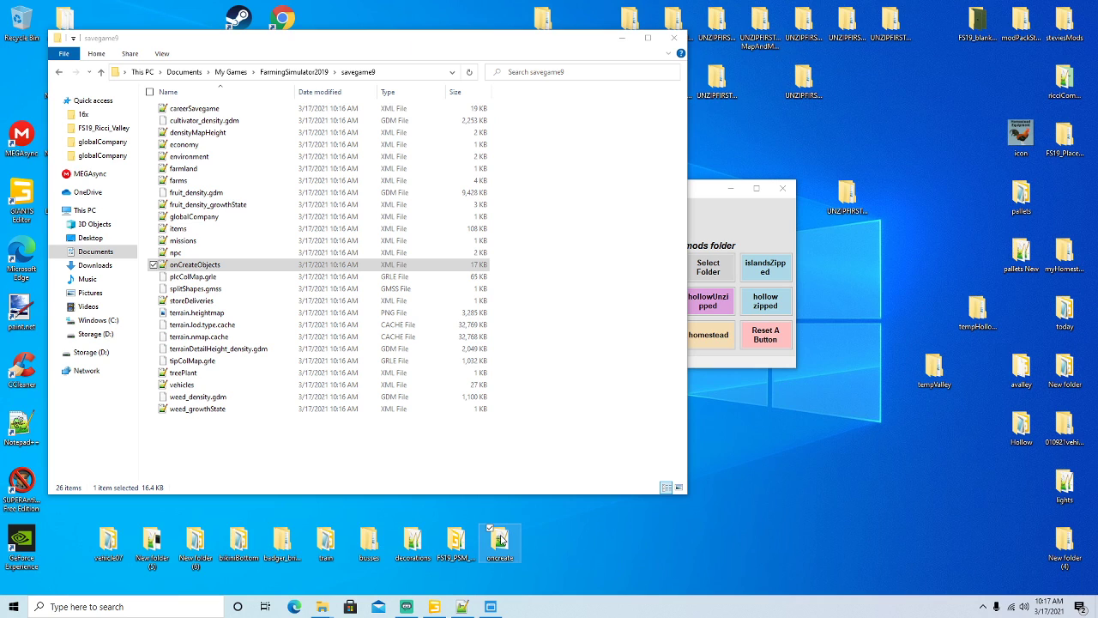
double_click(501, 538)
left_click_drag(323, 69, 601, 49)
right_click(512, 116)
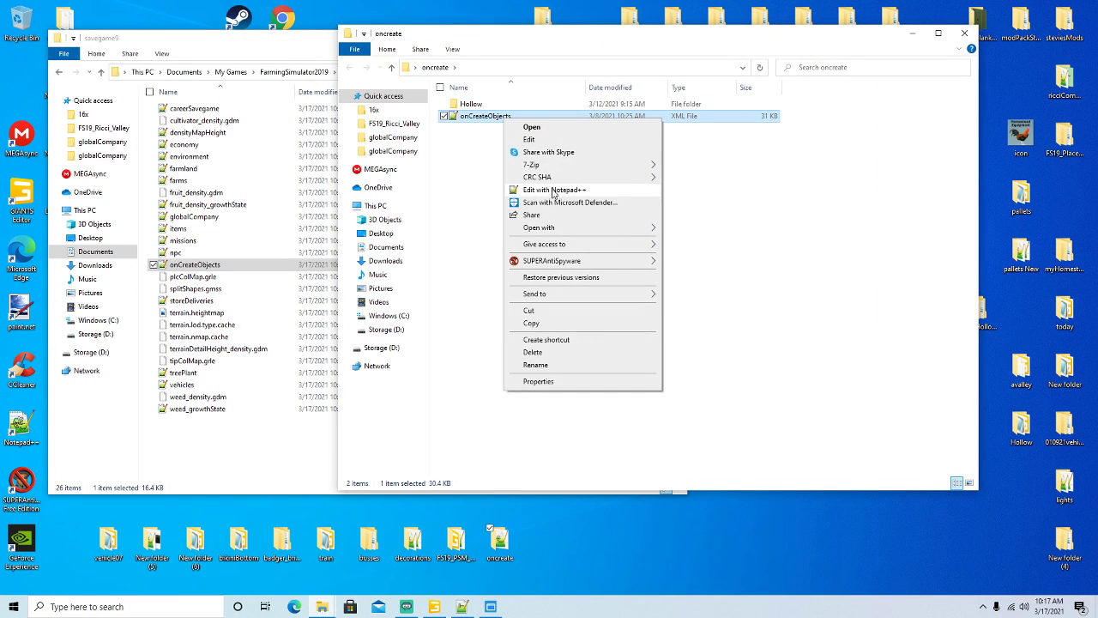
left_click(553, 190)
Examine the centralWarehouseCold entry's output product fill levels and product lines in the oncreate folder's onCreateObjects.xml.
scroll(554, 191, "down", 9)
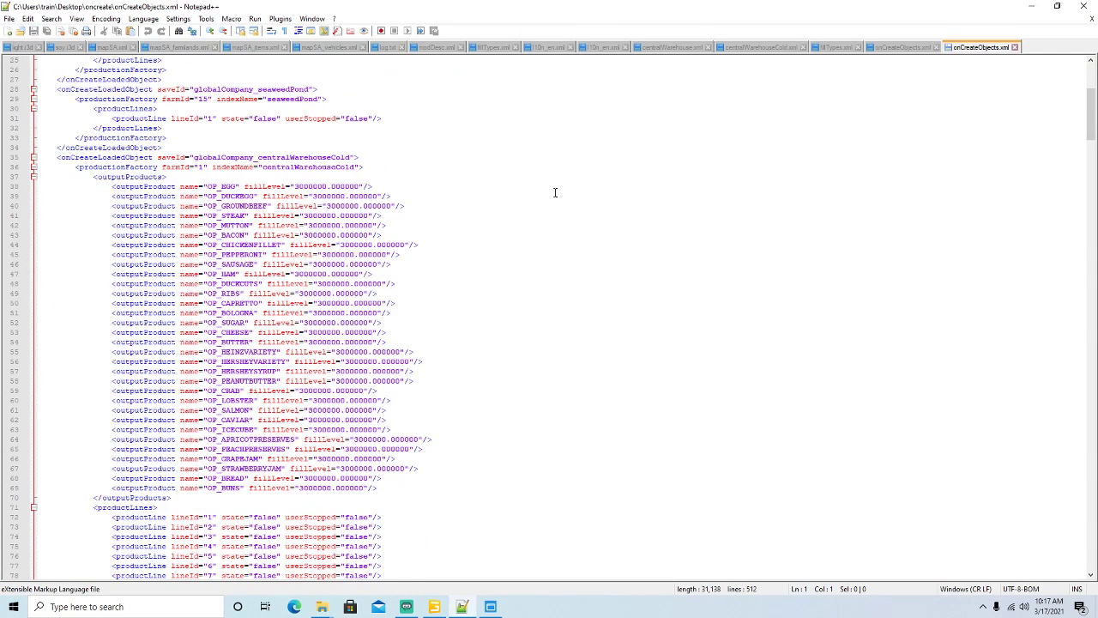
scroll(555, 192, "down", 1)
left_click(100, 108)
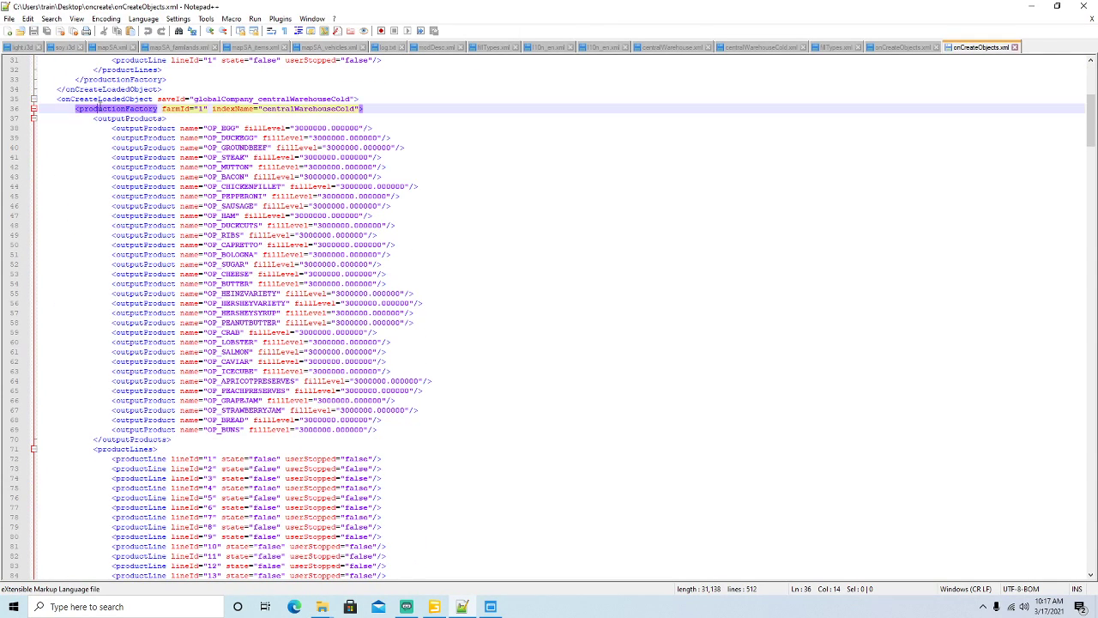
scroll(251, 332, "down", 11)
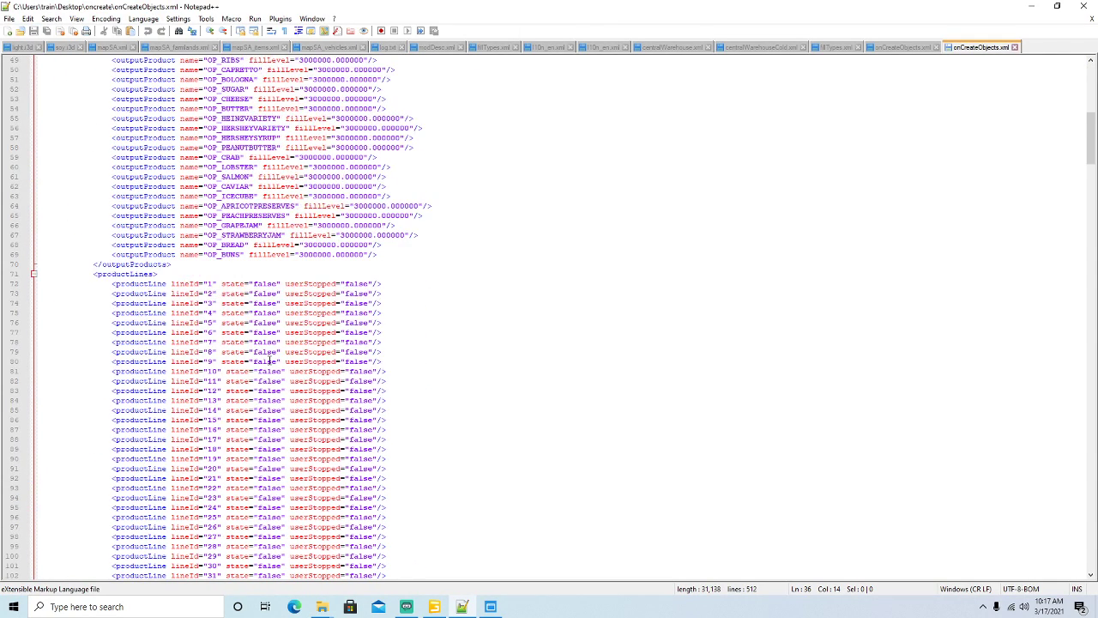
Replace the centralWarehouseCold productionFactory block in savegame9's onCreateObjects.xml with the stocked block from the Desktop oncreate copy, and save the file.
left_click_drag(171, 461, 41, 178)
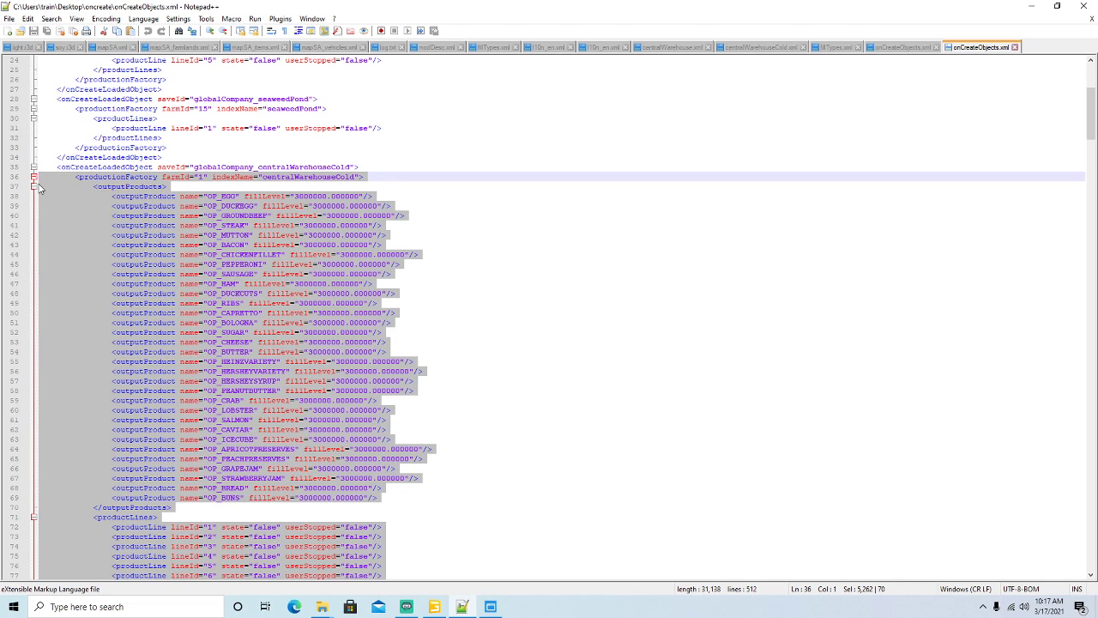
left_click(896, 48)
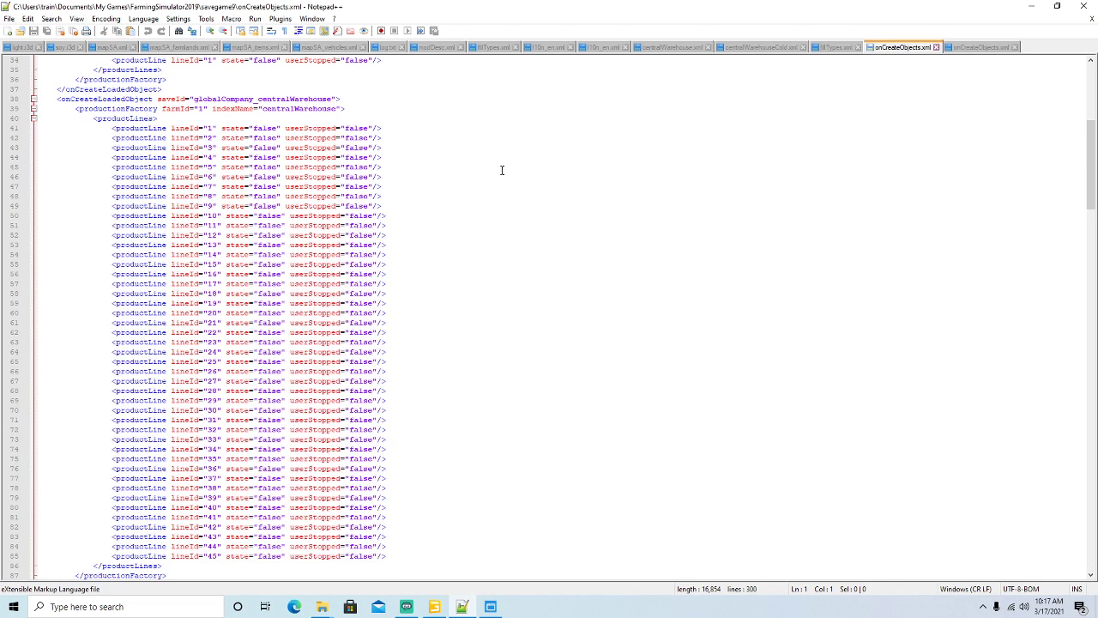
scroll(453, 194, "down", 12)
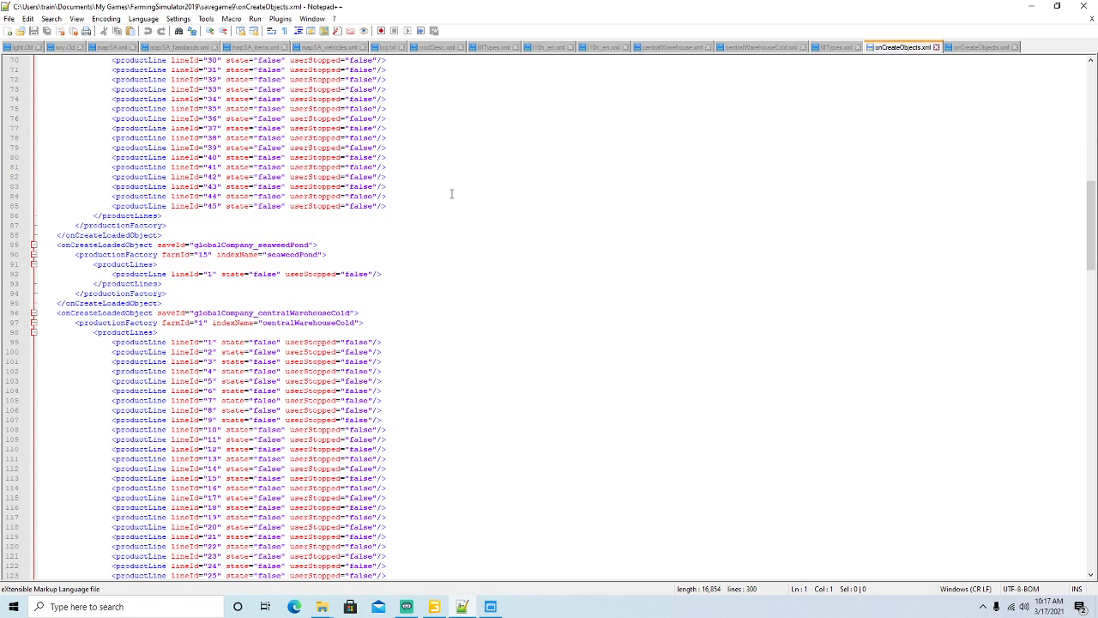
scroll(451, 194, "down", 7)
left_click(107, 119)
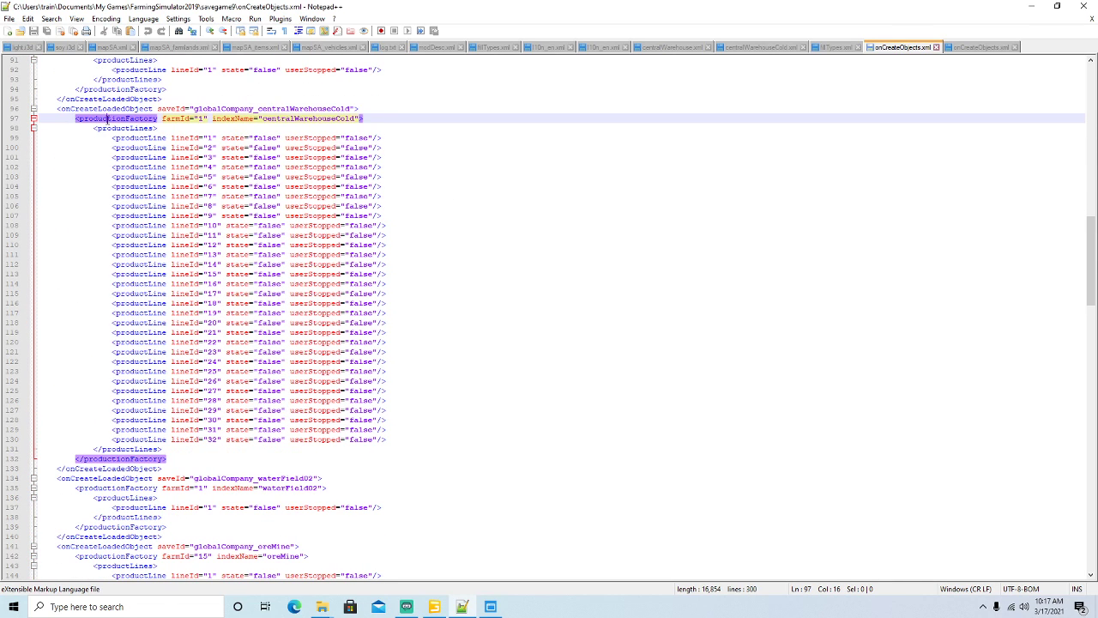
left_click_drag(169, 459, 30, 122)
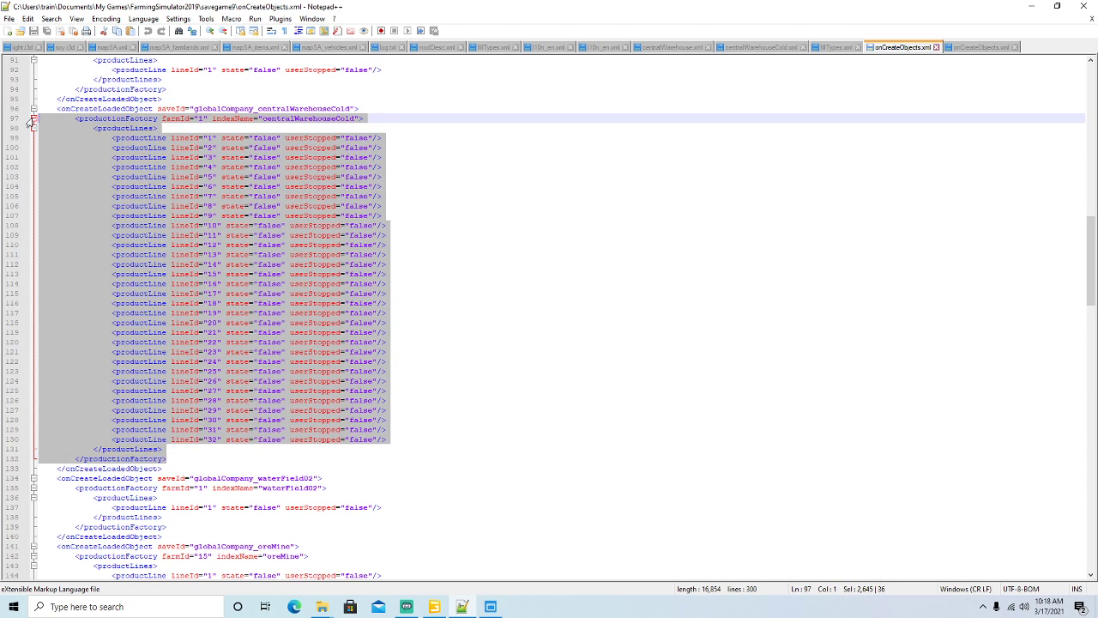
key("ctrl+v")
left_click(34, 32)
Copy the entire centralWarehouse productionFactory block, including its outputProducts, from the Desktop oncreate version of onCreateObjects.xml.
left_click(969, 48)
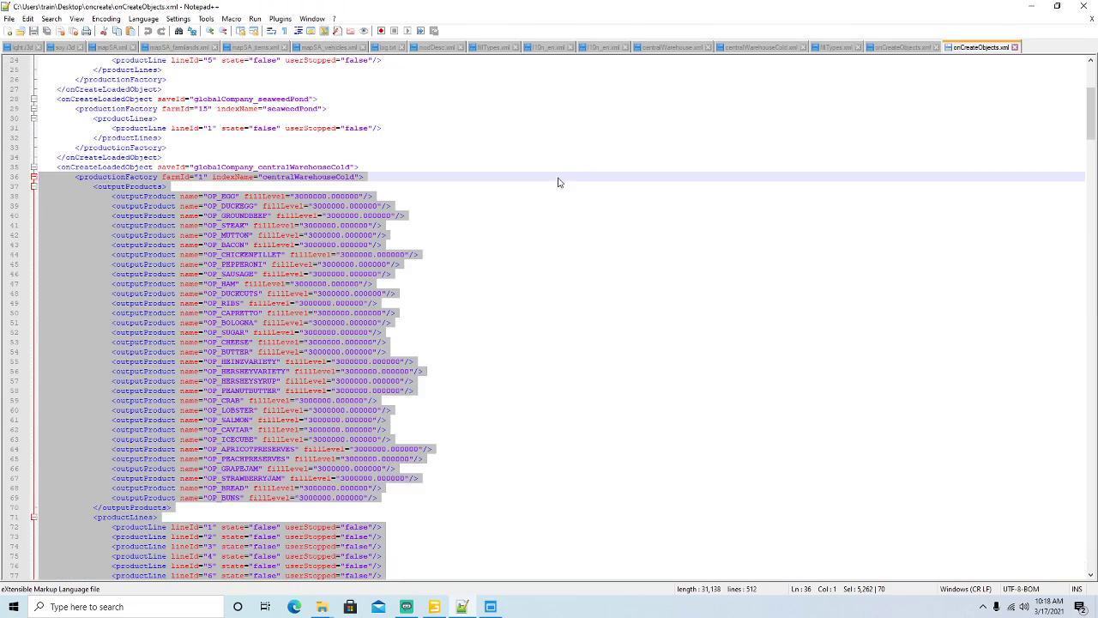
scroll(556, 180, "down", 20)
scroll(556, 182, "down", 20)
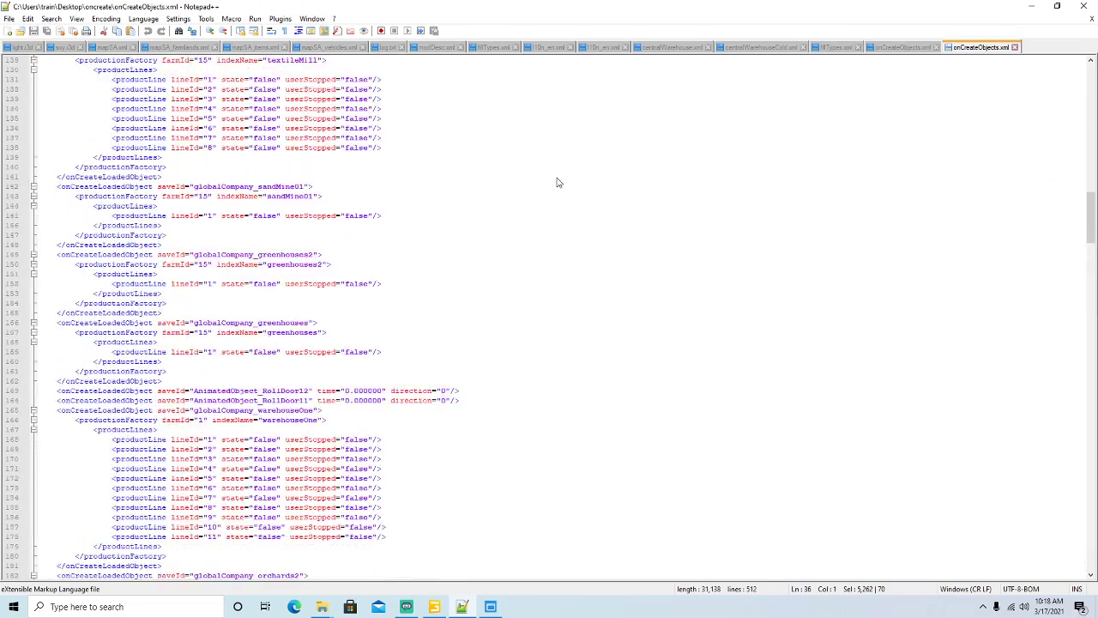
scroll(556, 182, "down", 20)
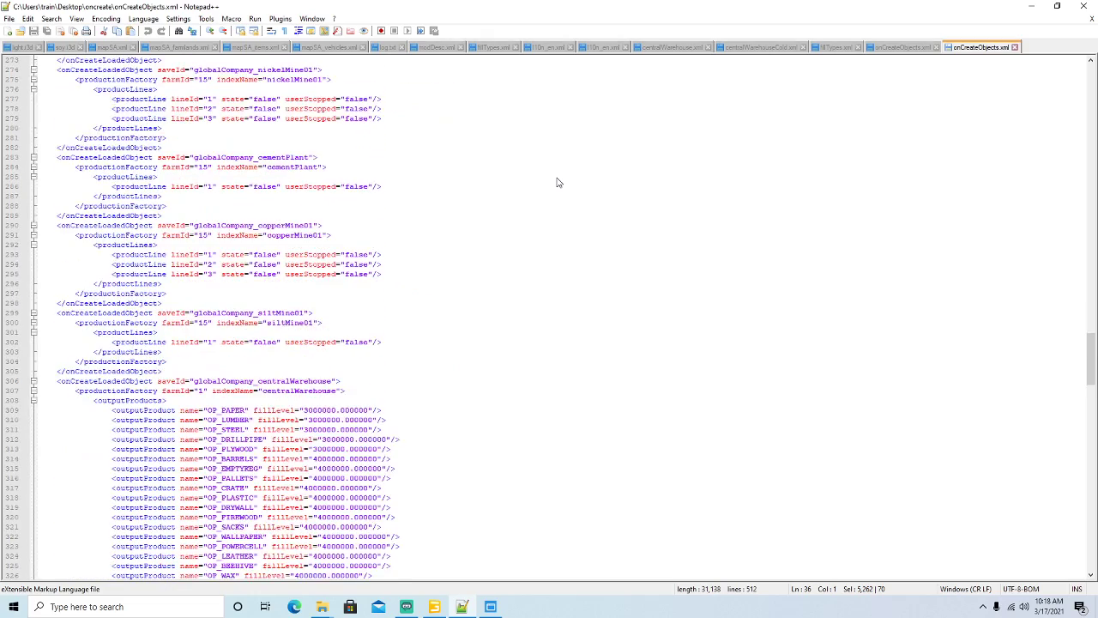
left_click(114, 69)
scroll(284, 351, "down", 14)
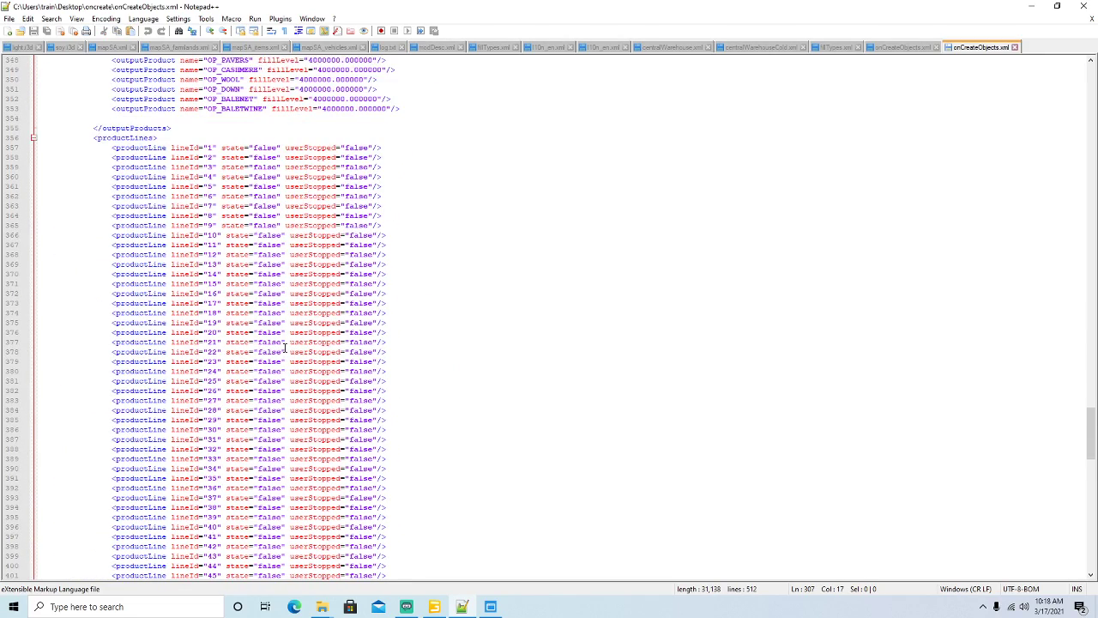
scroll(284, 348, "down", 3)
left_click_drag(169, 507, 21, 330)
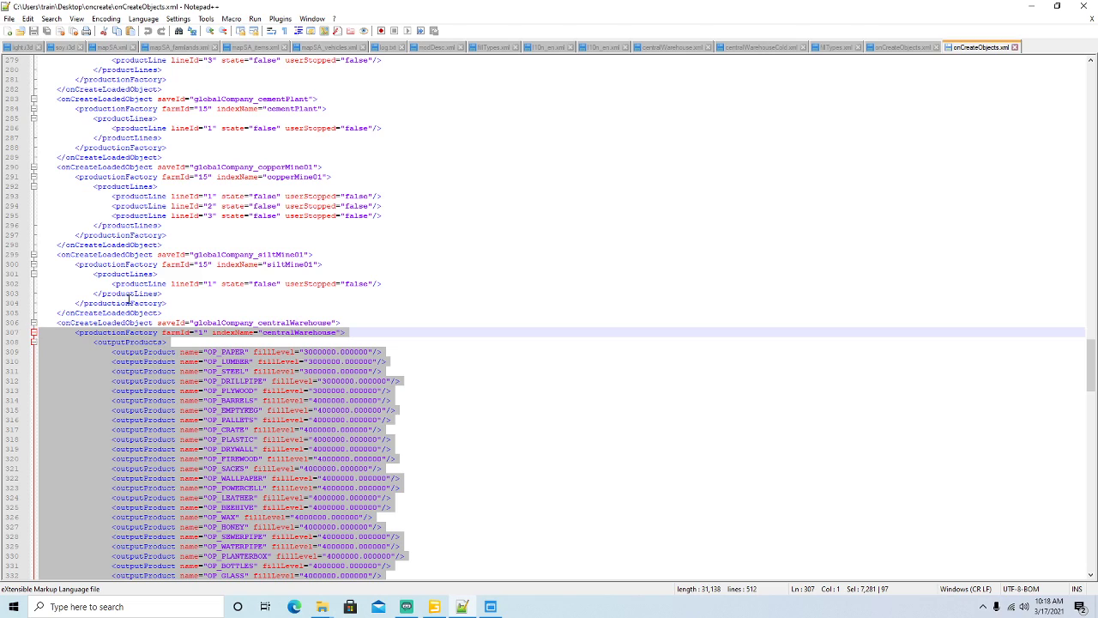
Replace the centralWarehouse productionFactory block in savegame9's onCreateObjects.xml with the copied block and save the file.
left_click(895, 48)
scroll(535, 253, "up", 18)
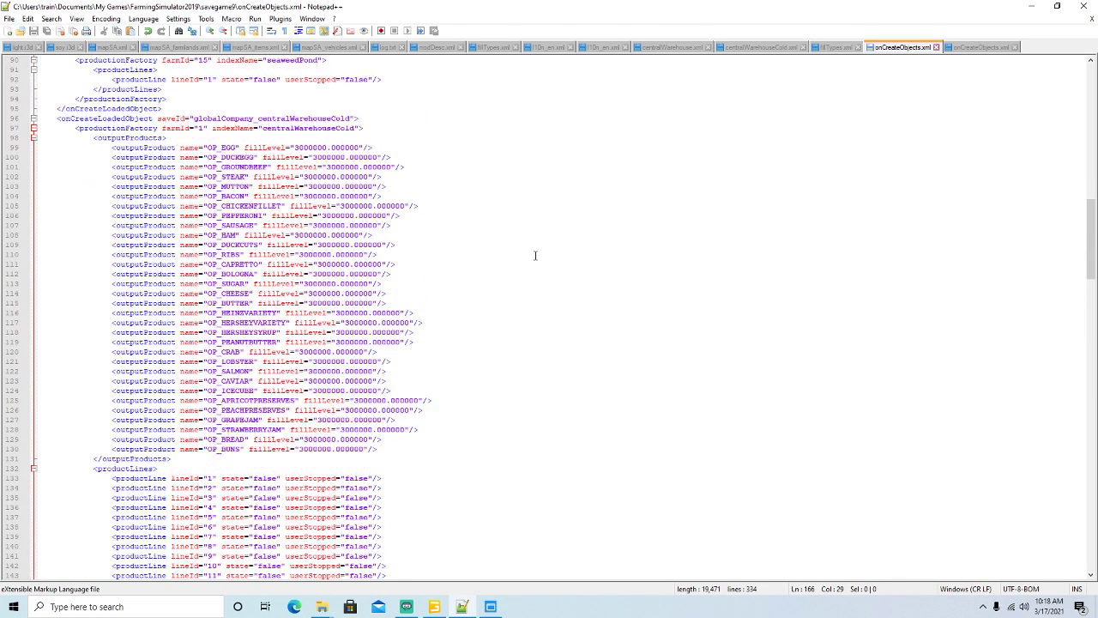
scroll(536, 253, "up", 10)
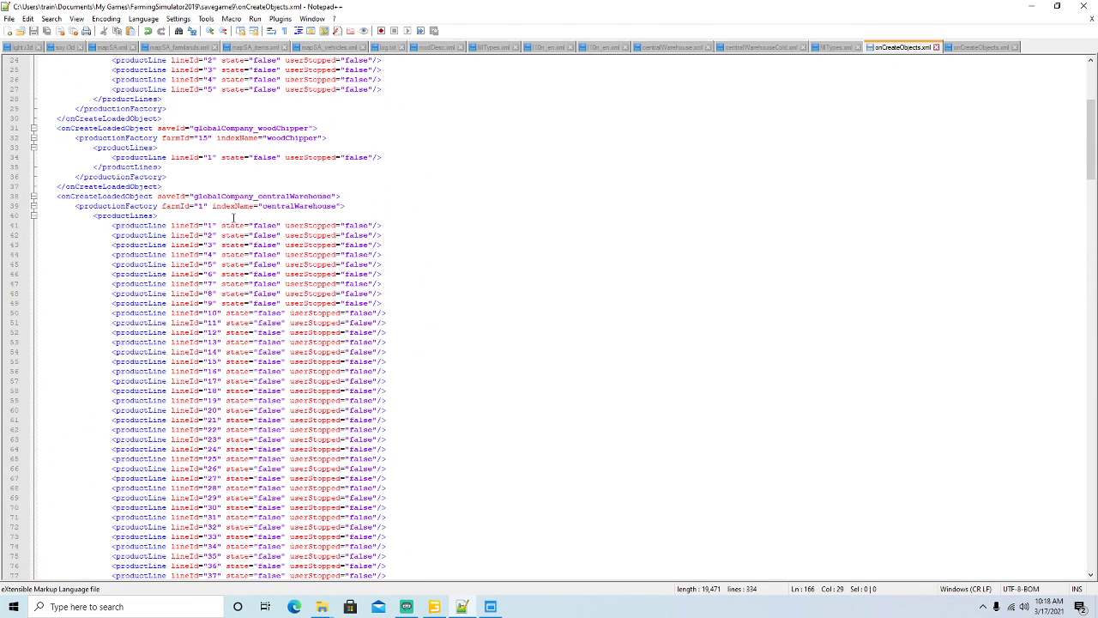
left_click(136, 209)
scroll(144, 448, "down", 6)
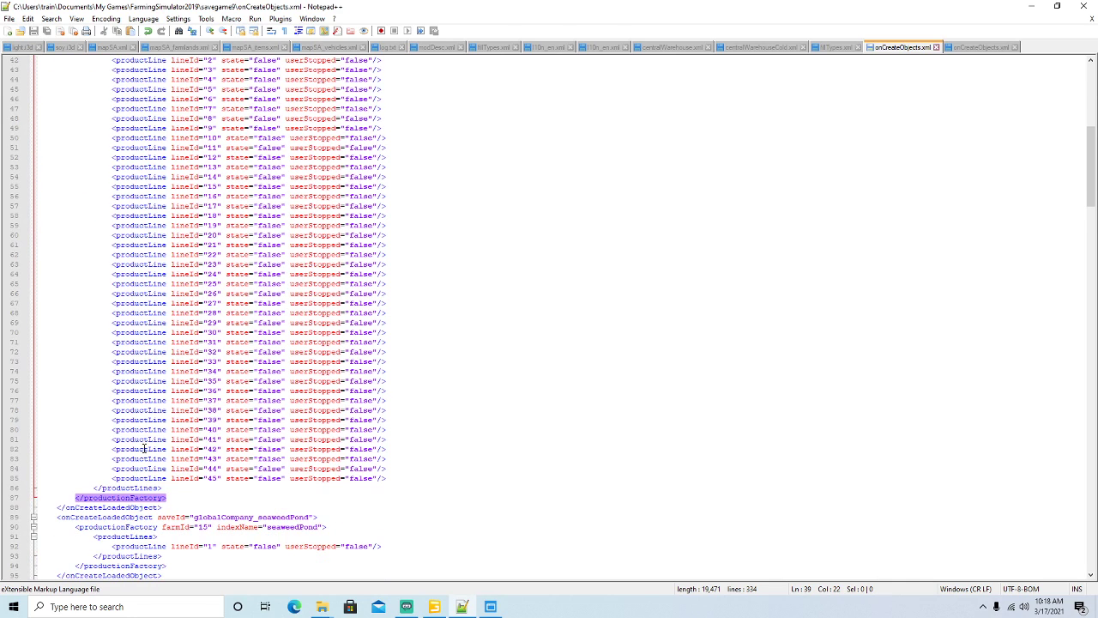
left_click_drag(172, 499, 39, 235)
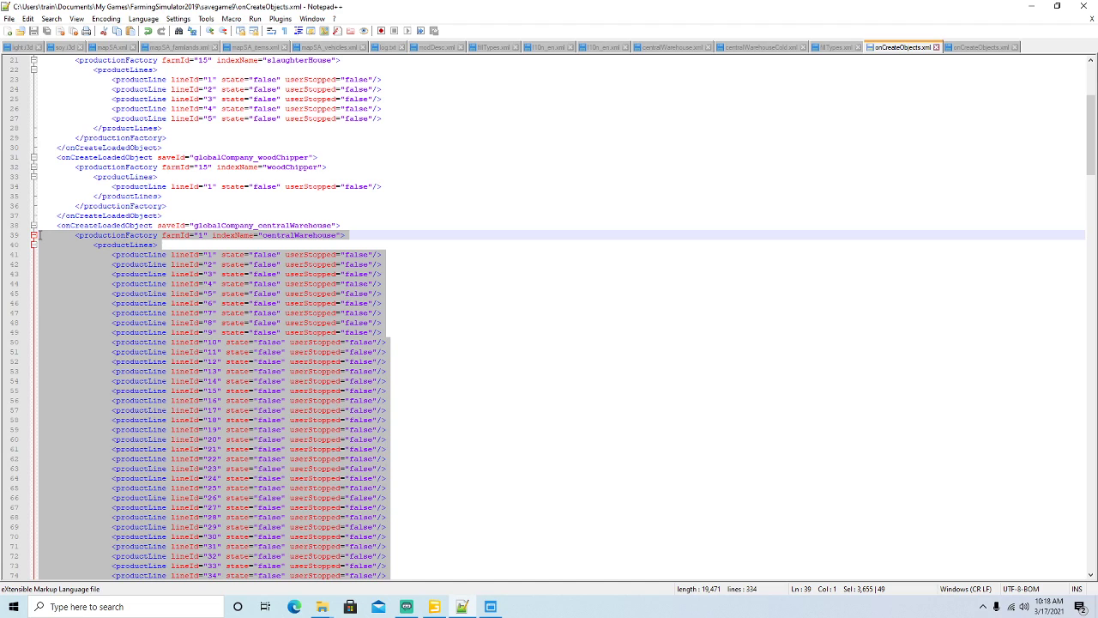
key("ctrl+v")
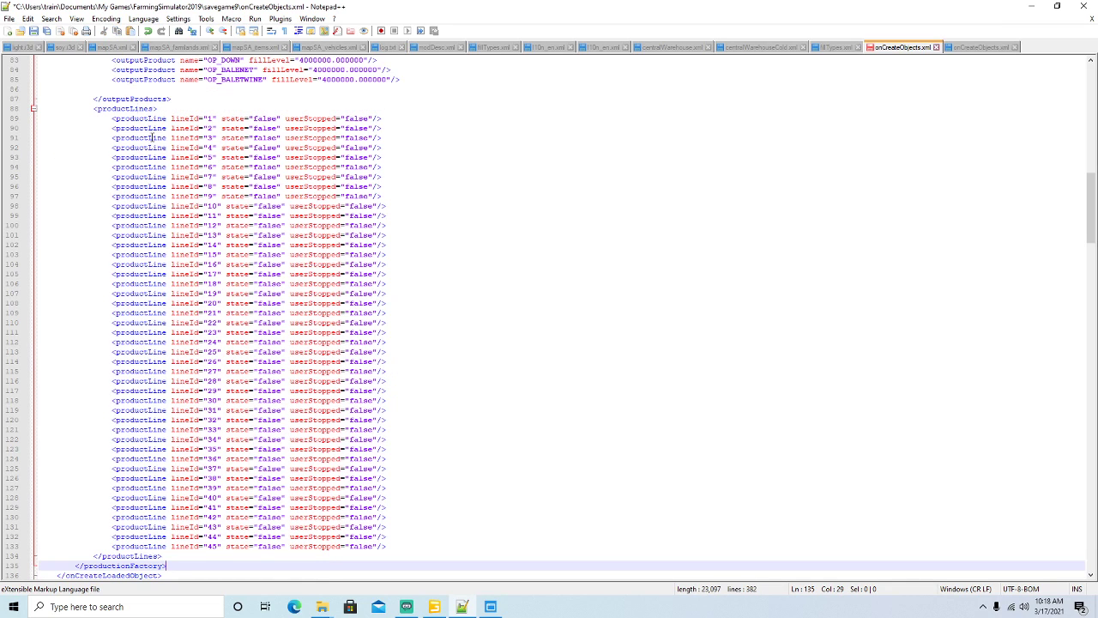
left_click(33, 31)
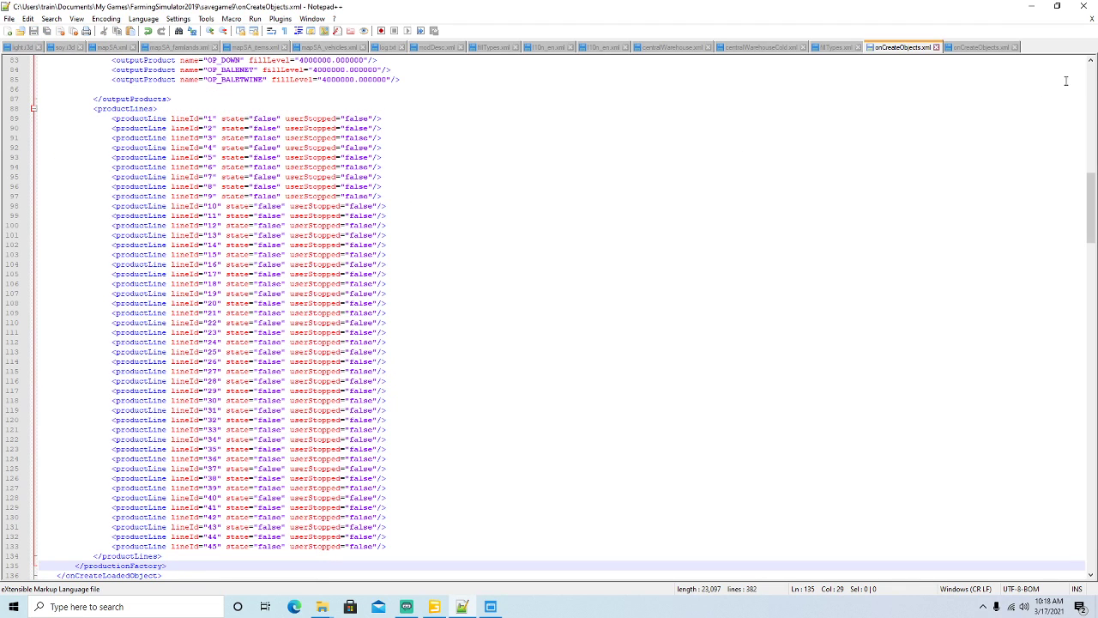
Close both onCreateObjects.xml files, minimize the editor and close the oncreate and savegame9 folder windows.
left_click(1015, 48)
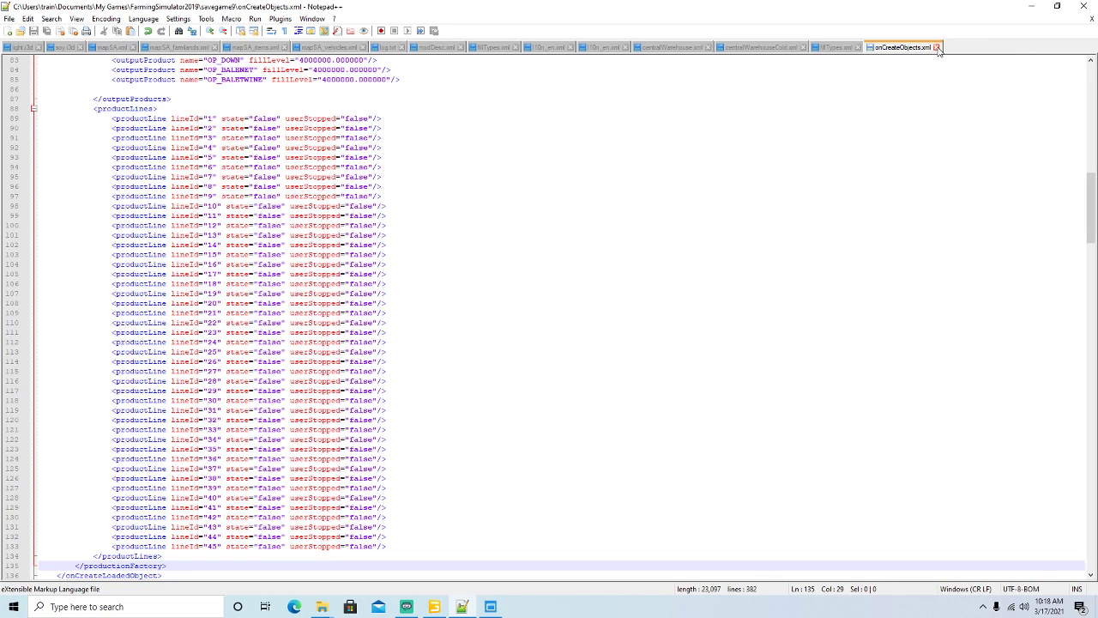
left_click(937, 47)
left_click(1030, 6)
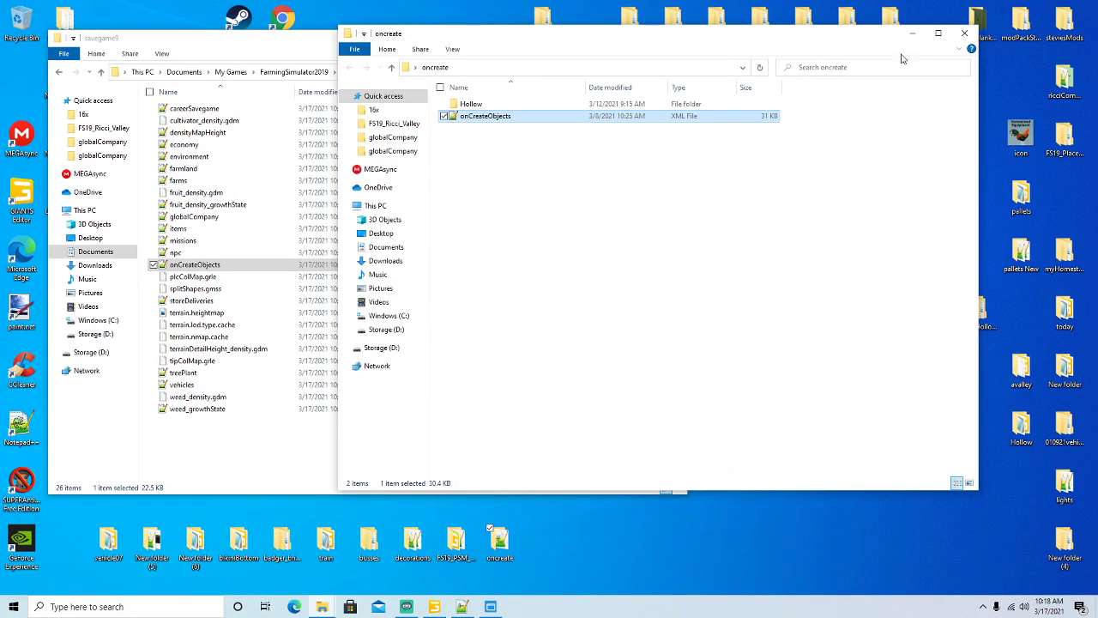
left_click(964, 32)
left_click(624, 39)
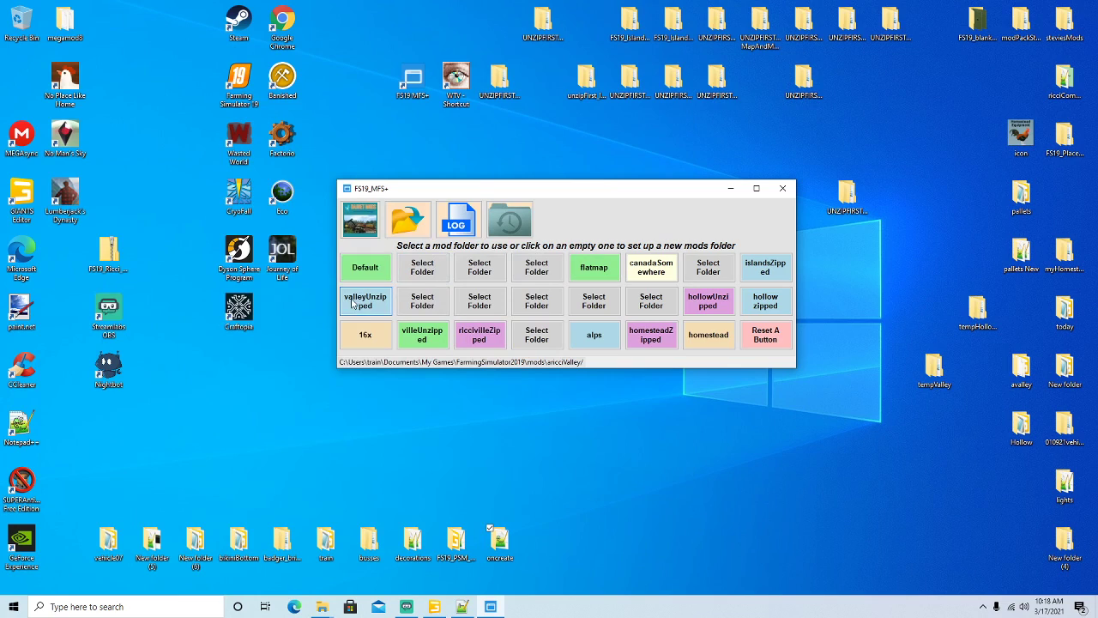
Launch Farming Simulator 19 and start the Ricci_Valley career savegame.
right_click(253, 84)
left_click(288, 96)
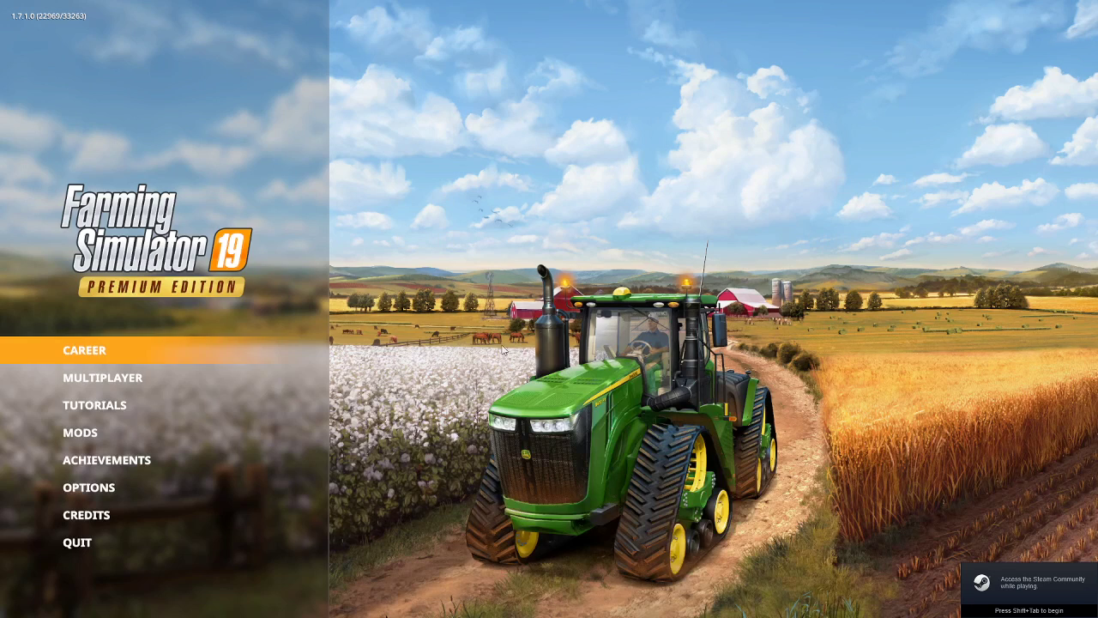
left_click(79, 352)
scroll(500, 335, "down", 3)
scroll(499, 332, "down", 5)
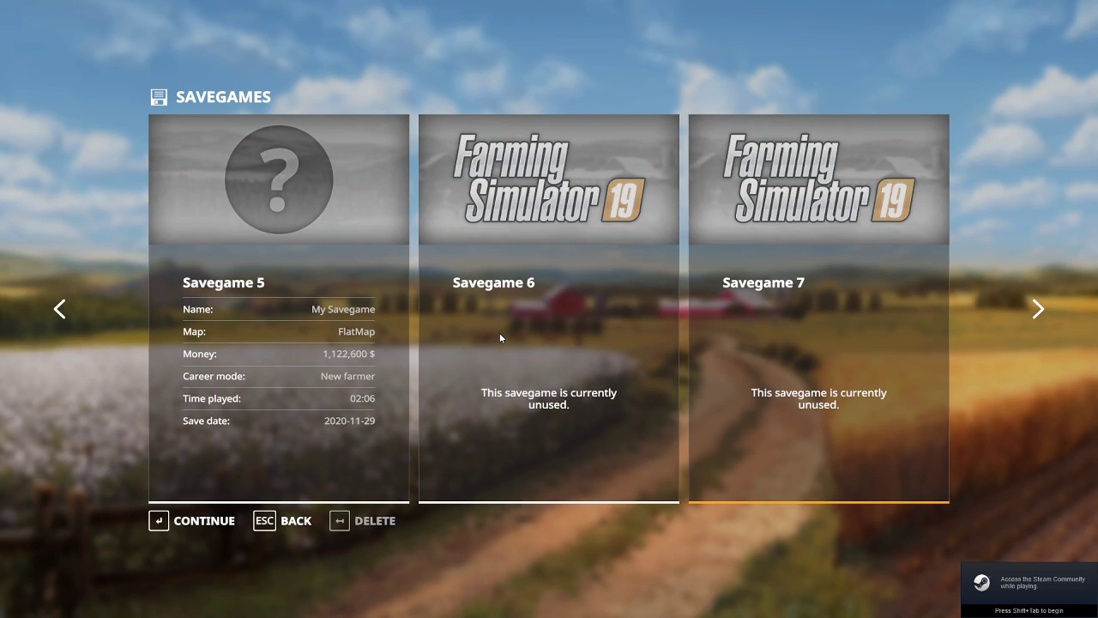
left_click(210, 525)
left_click(203, 530)
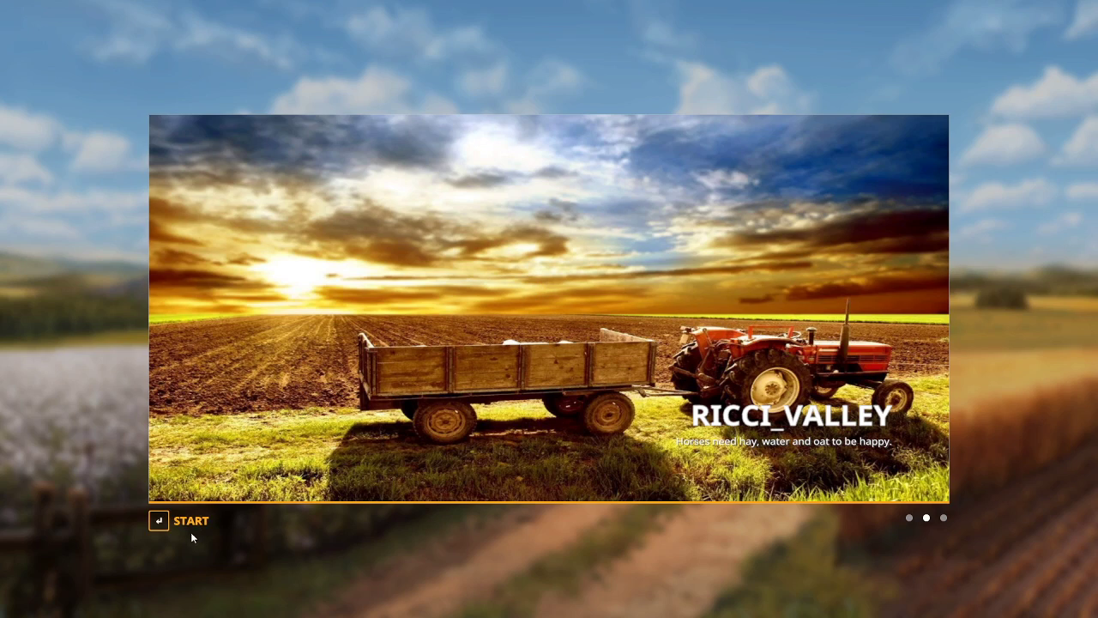
left_click(189, 526)
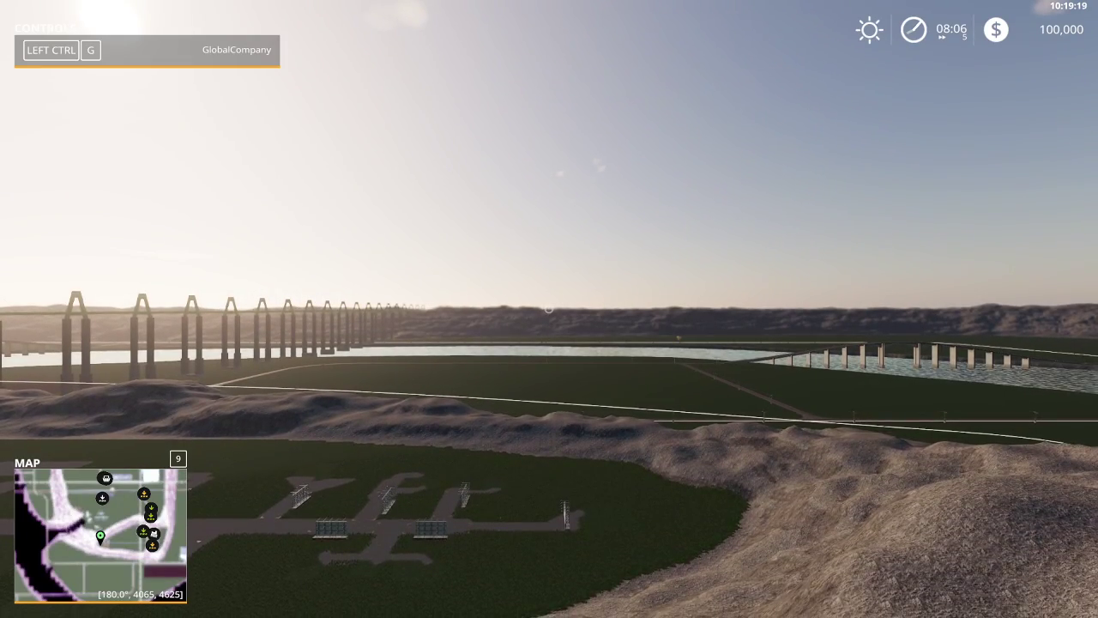
Add 20000000 to the farm's money with the Easy Development Commands general settings.
key("alt+d")
left_click(242, 201)
type("20000000")
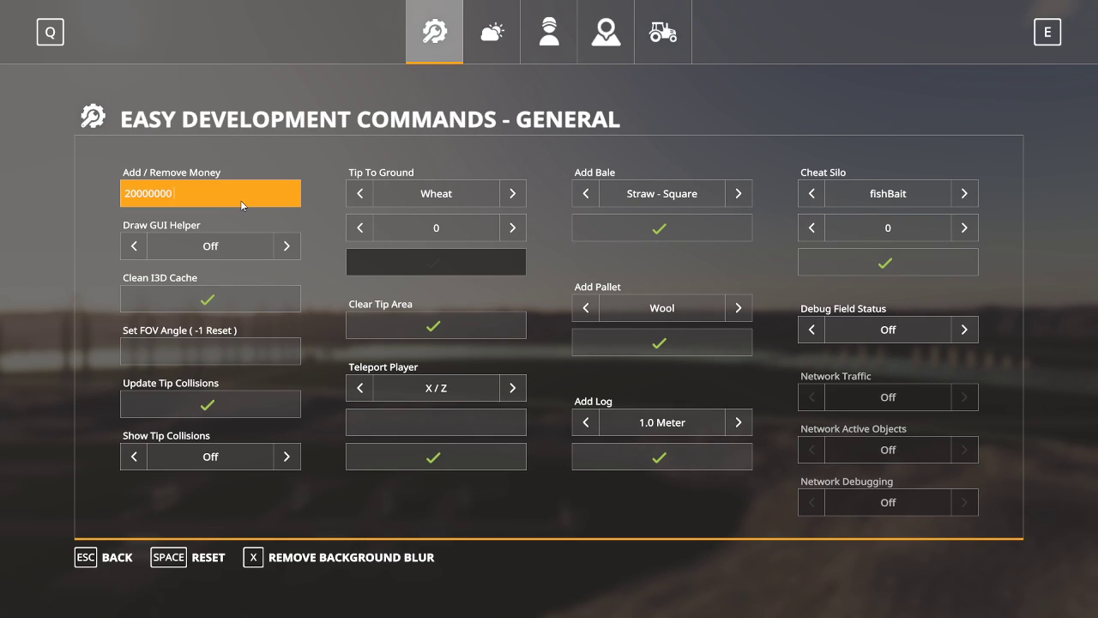
key("Return")
left_click(241, 204)
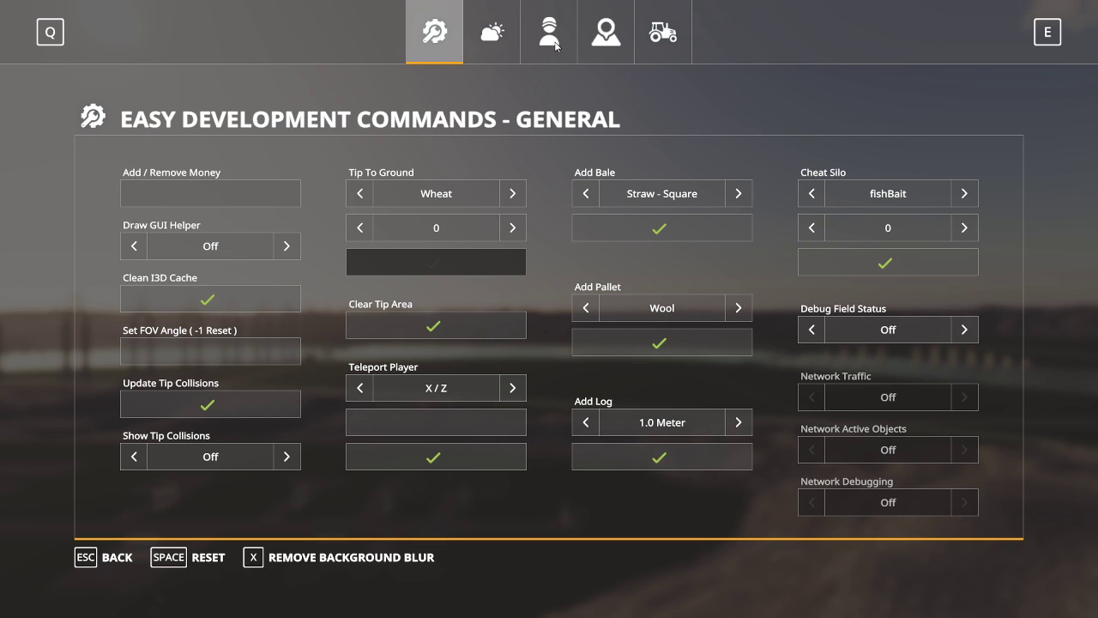
Turn the player's Speed Multiplier State on and the Speed Multiplier Warning off, and return to the game.
left_click(555, 44)
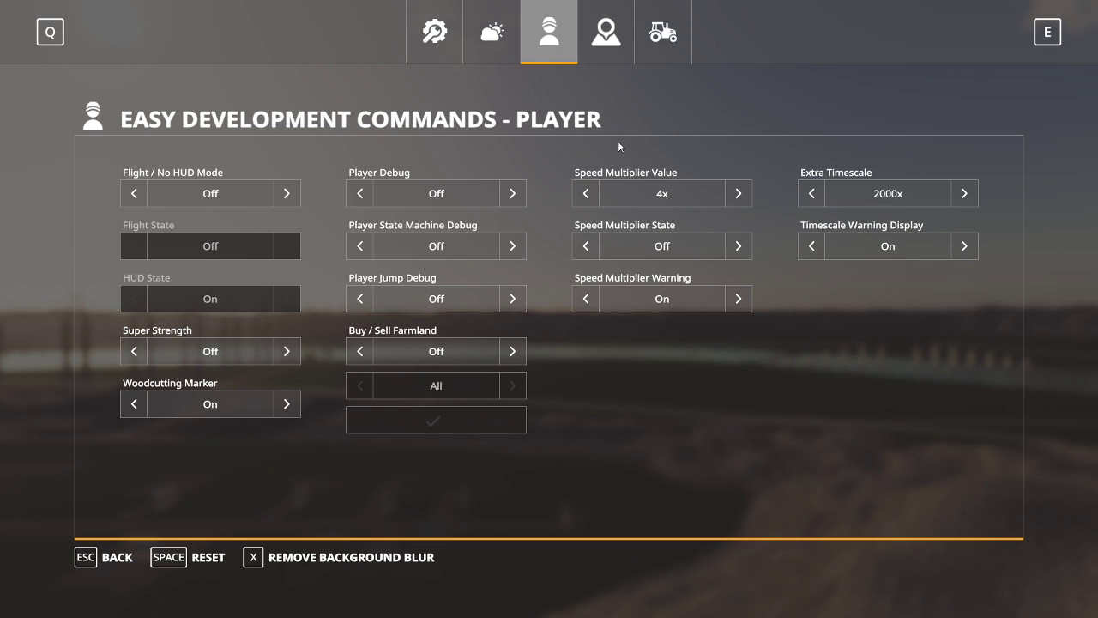
left_click(742, 246)
left_click(739, 300)
key("Escape")
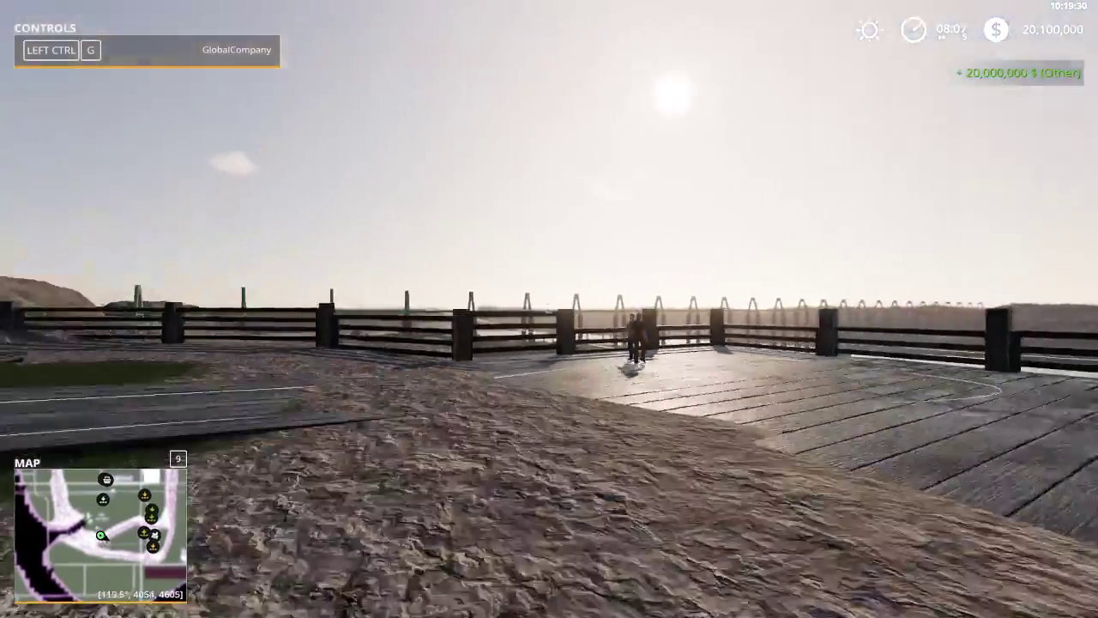
Walk the player from the boardwalk northeast across the open grassland.
key("w")
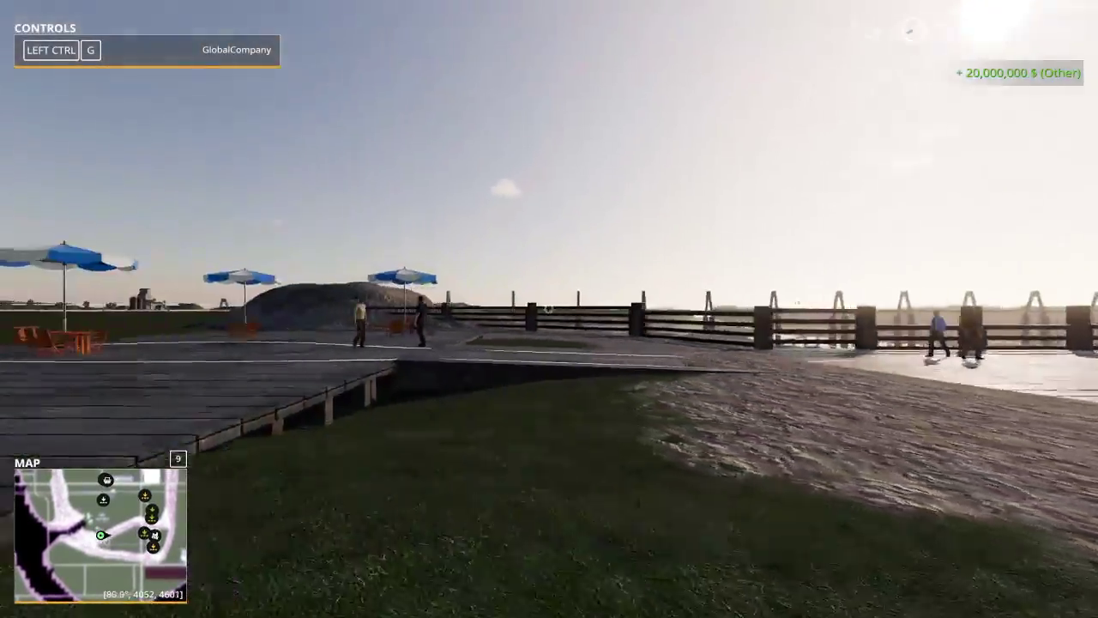
key("w")
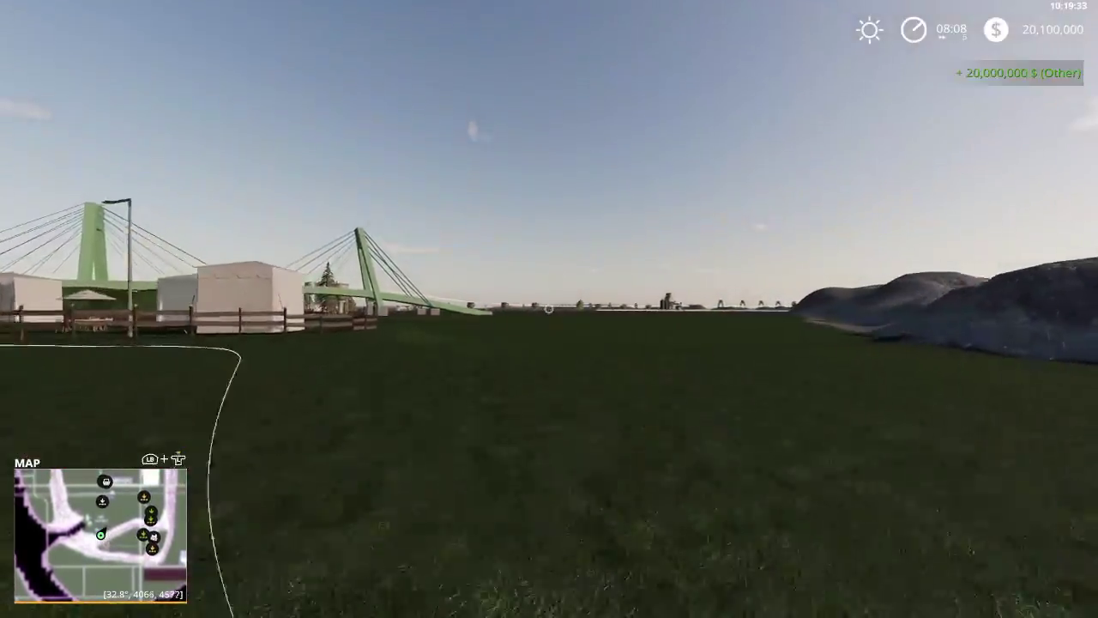
key("w")
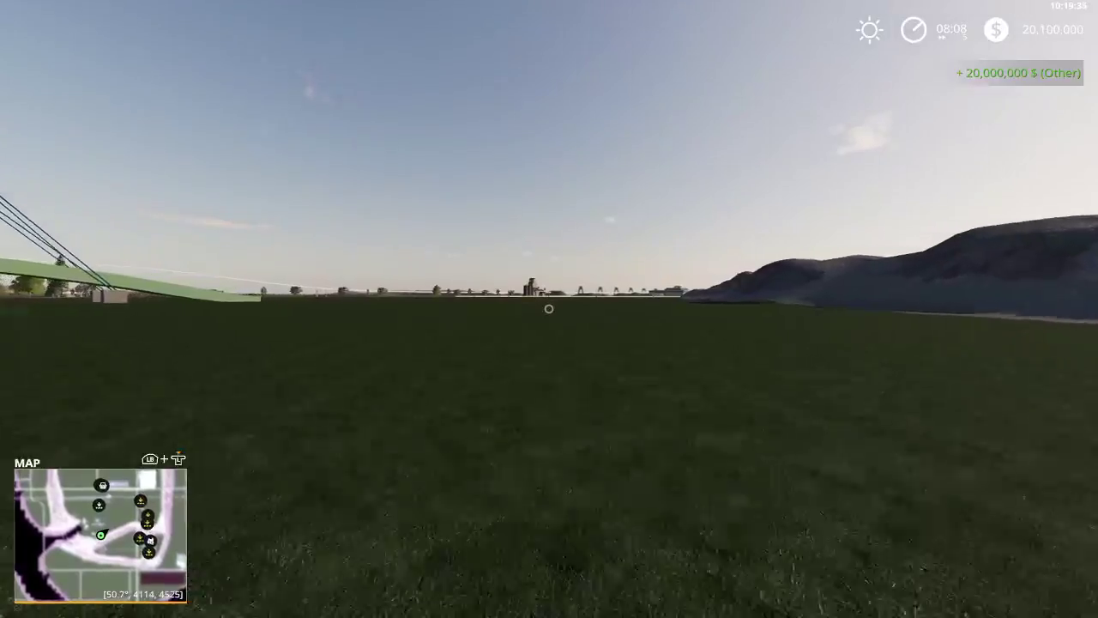
key("w")
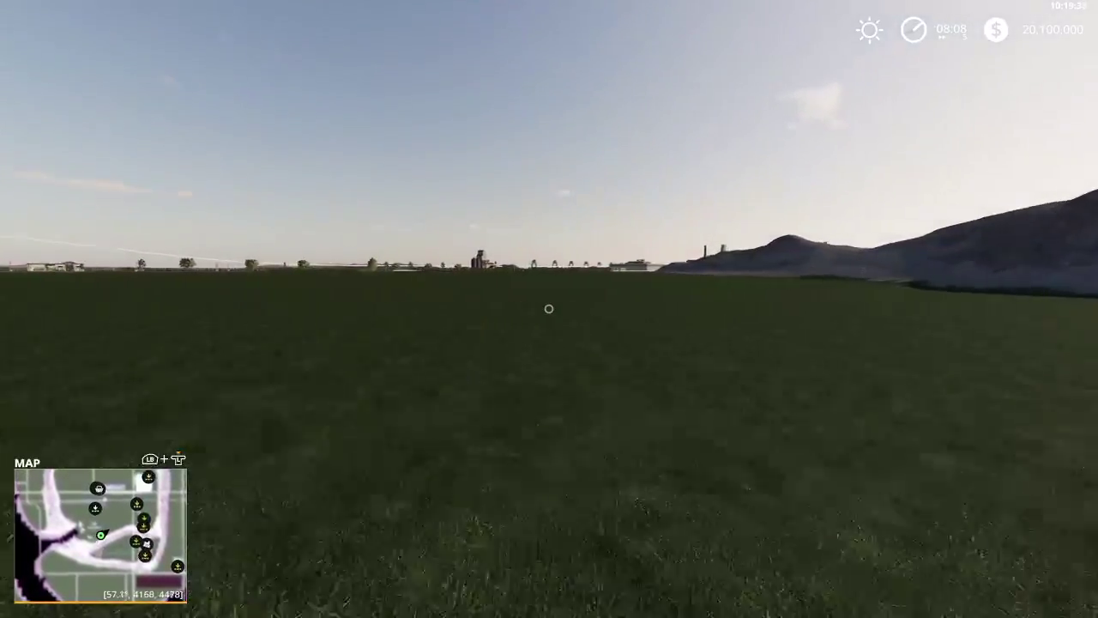
key("w")
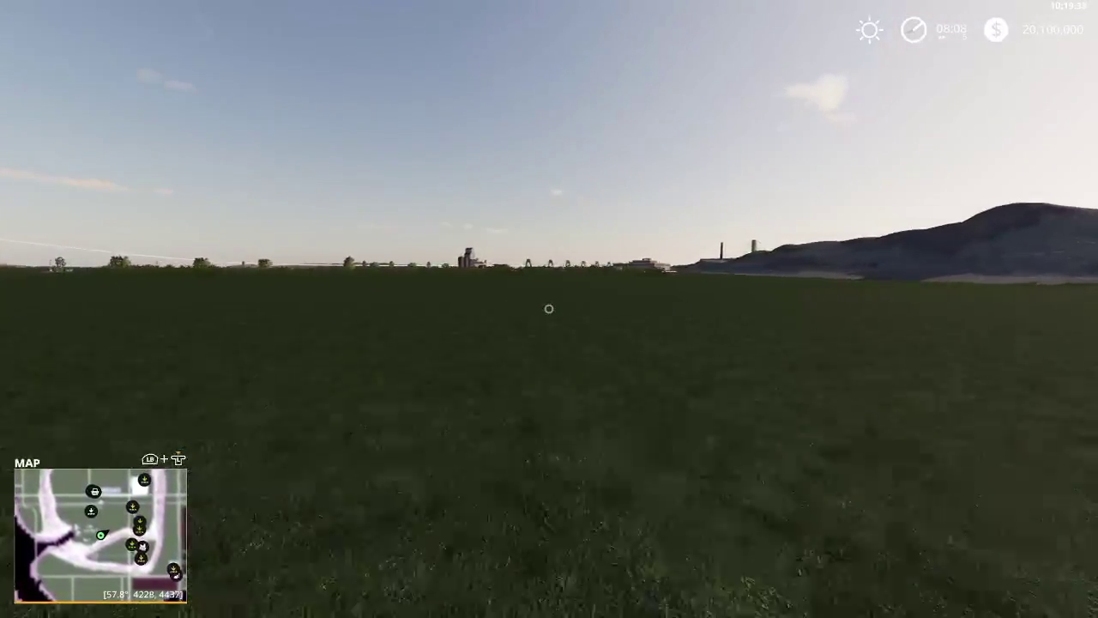
Buy the $30,000 PSM Flatbed Trailer from the Smurfinator Modding vehicles in the shop.
key("p")
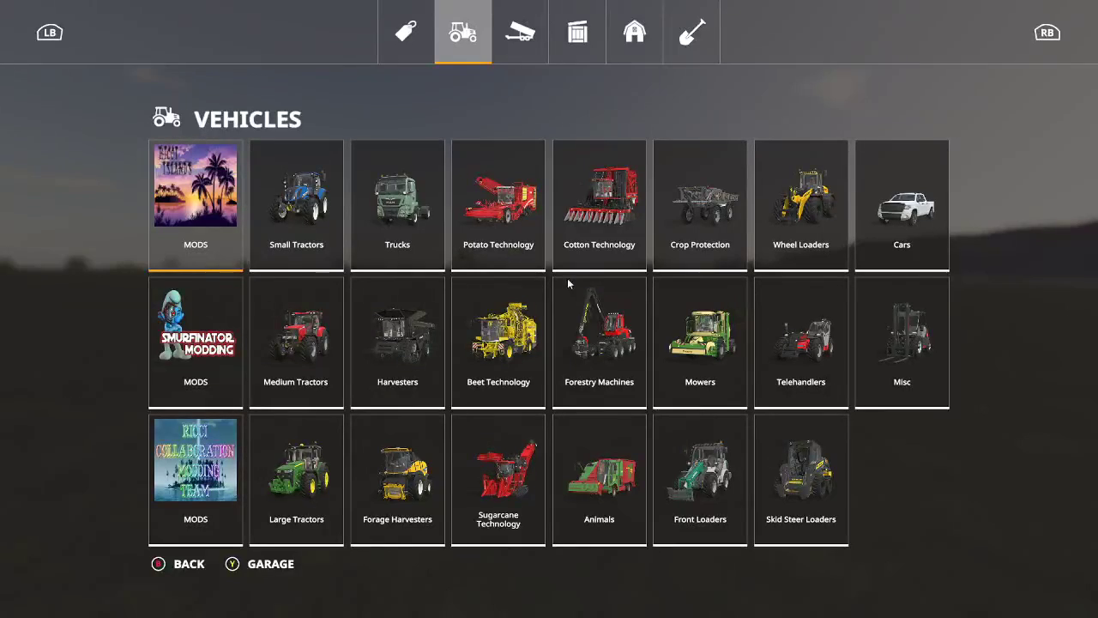
left_click(201, 381)
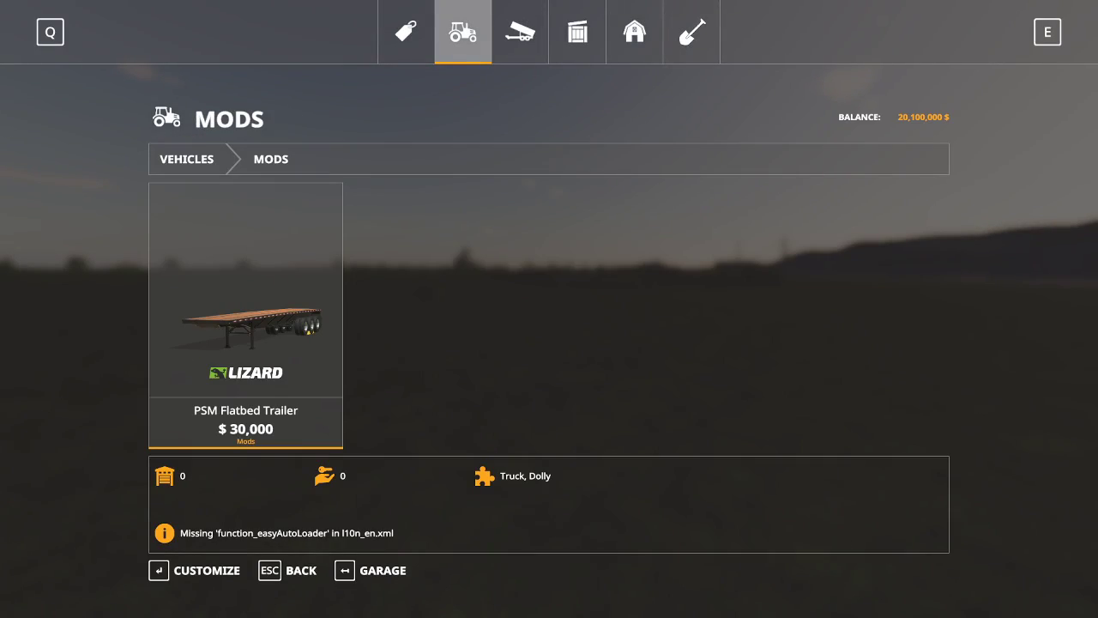
left_click(258, 353)
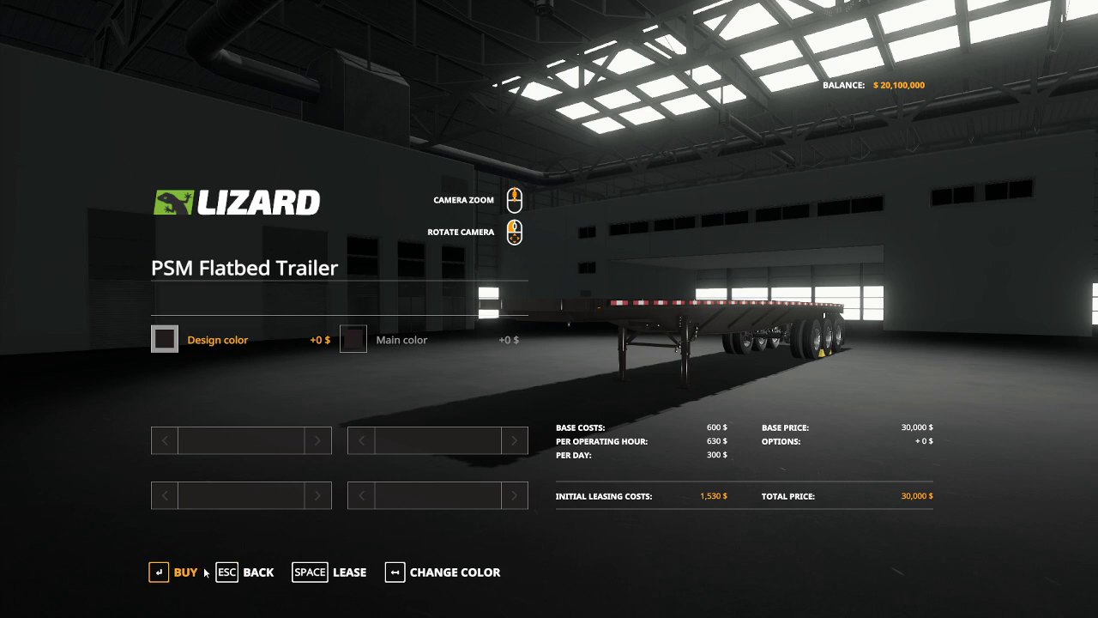
key("Return")
left_click(403, 394)
left_click(404, 395)
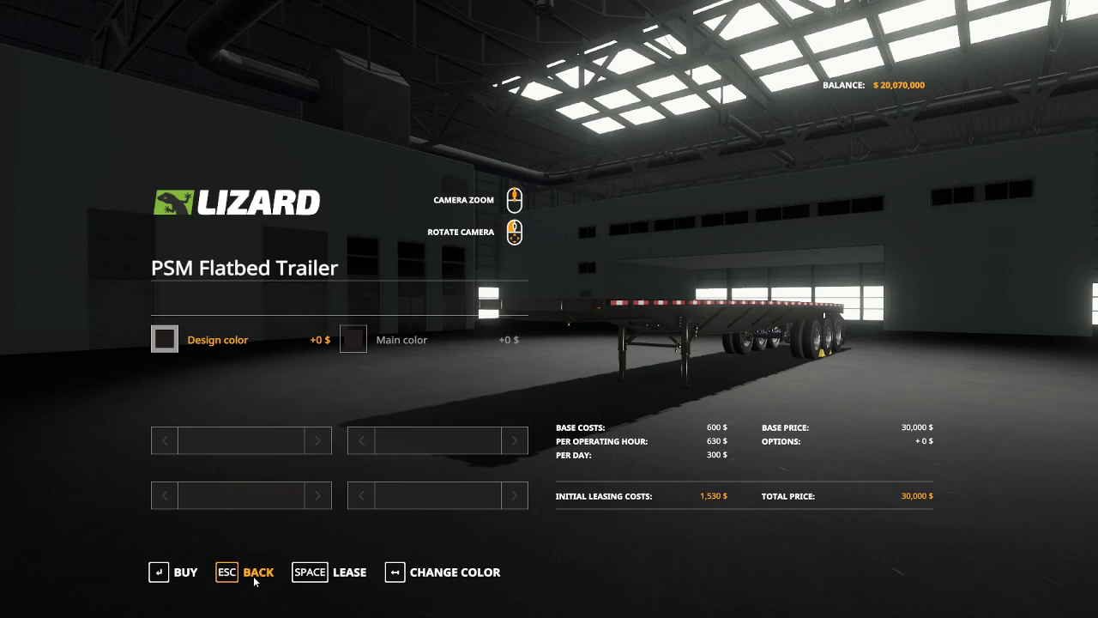
left_click(248, 571)
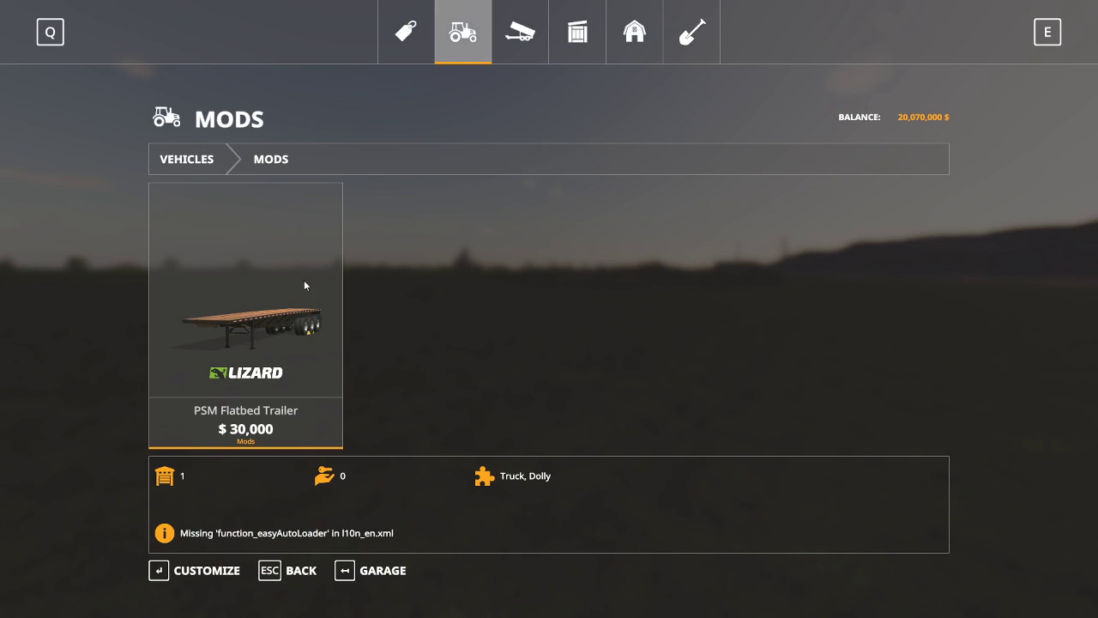
Find the Roadrunner truck among the Ricci Collaboration Modding Team vehicles, buy it and return to the game.
left_click(627, 47)
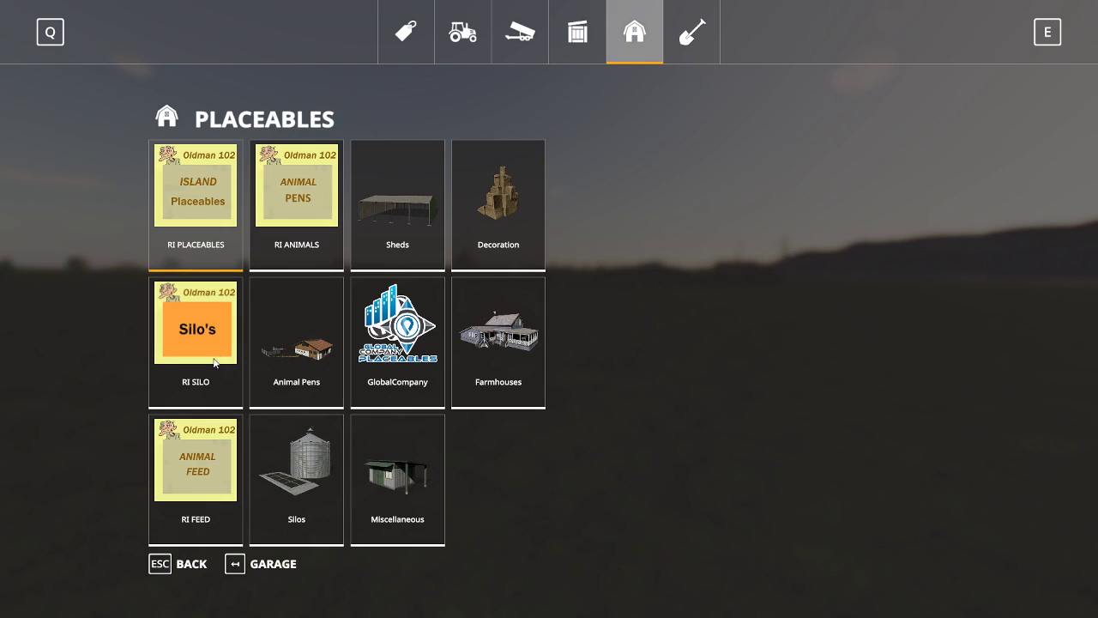
left_click(459, 38)
left_click(189, 475)
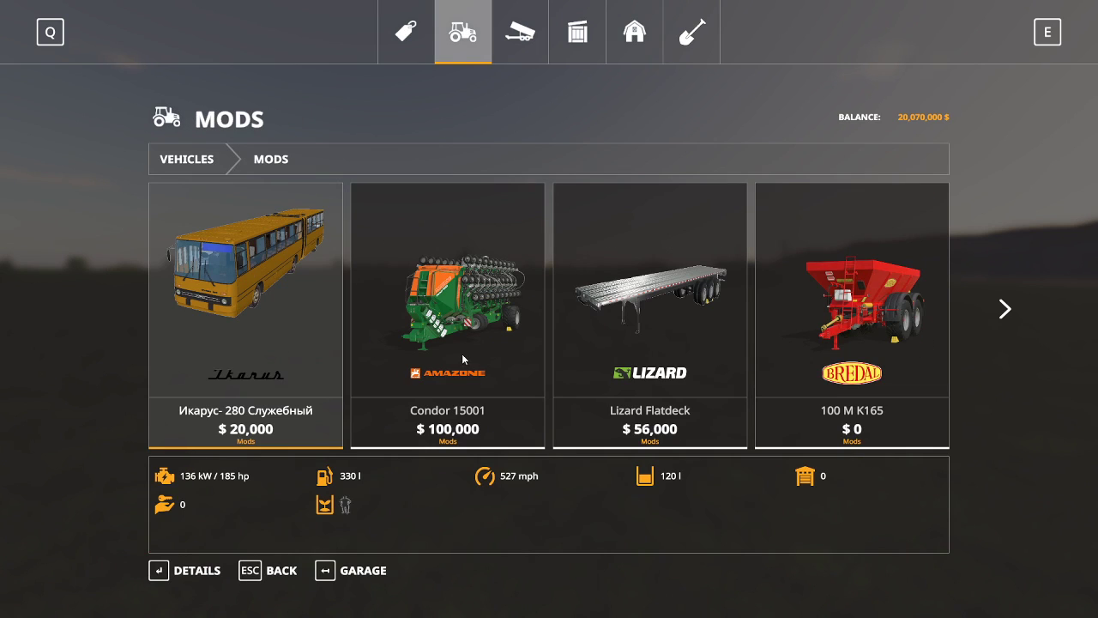
scroll(466, 349, "down", 13)
scroll(465, 347, "down", 12)
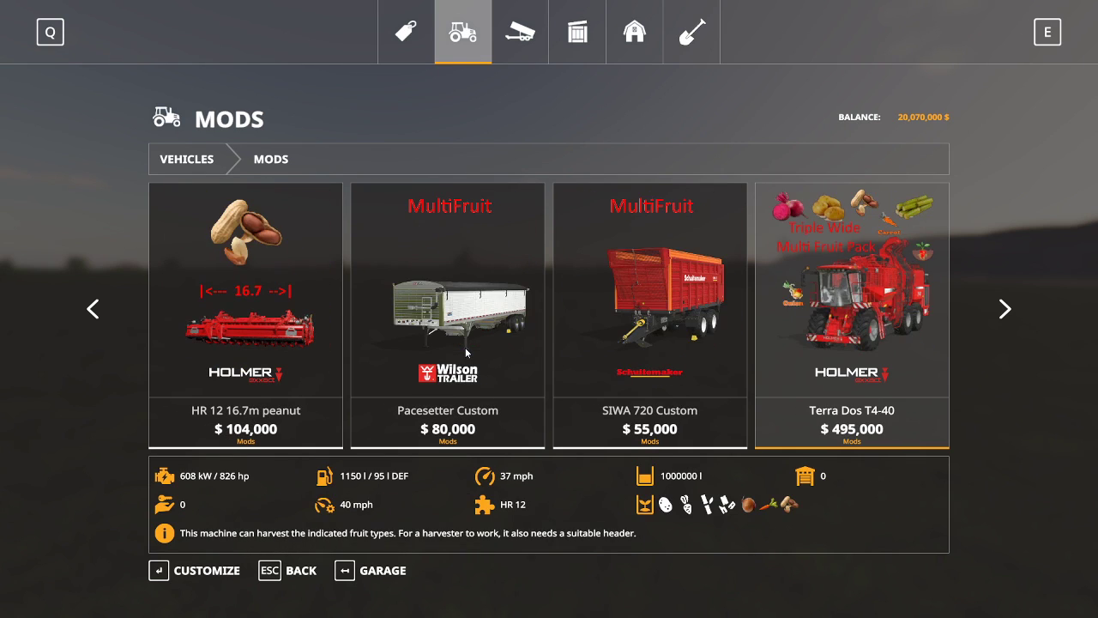
scroll(466, 352, "down", 7)
scroll(555, 324, "down", 9)
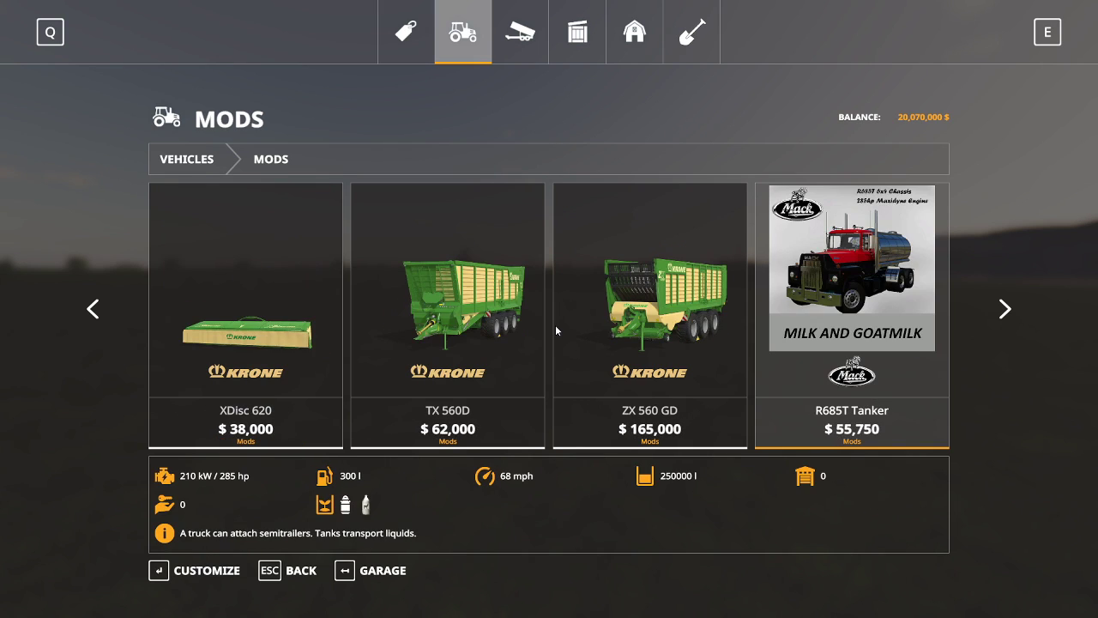
scroll(555, 325, "down", 3)
scroll(555, 325, "down", 1)
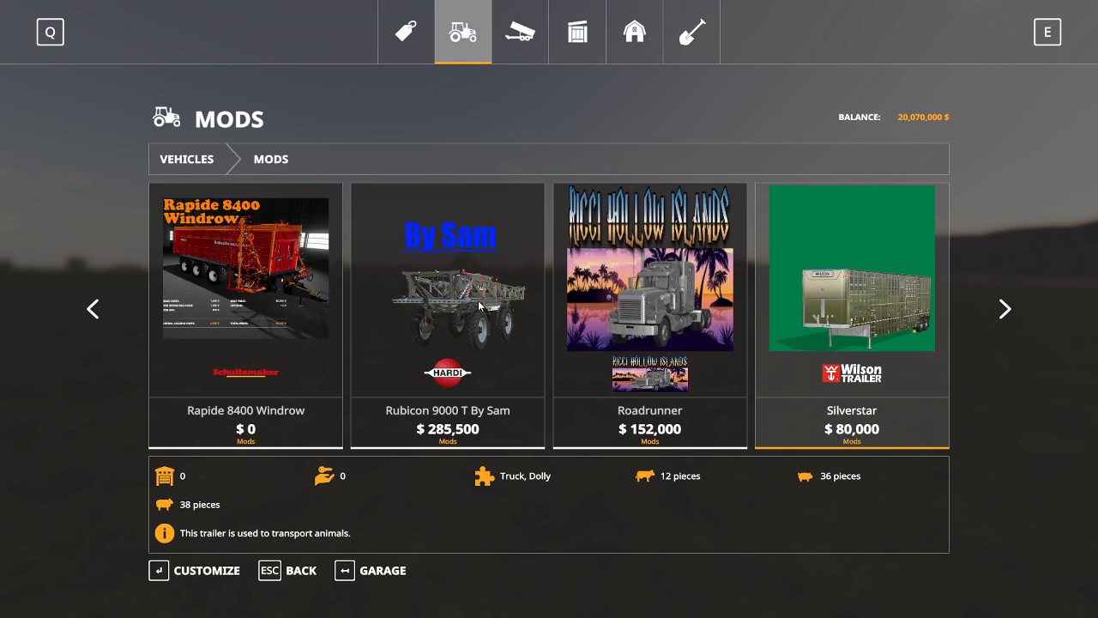
left_click(658, 310)
left_click(171, 571)
left_click(403, 393)
key("Escape")
key("Escape")
Switch into the Roadrunner and hitch it to the flatbed trailer beside the fence.
key("Tab")
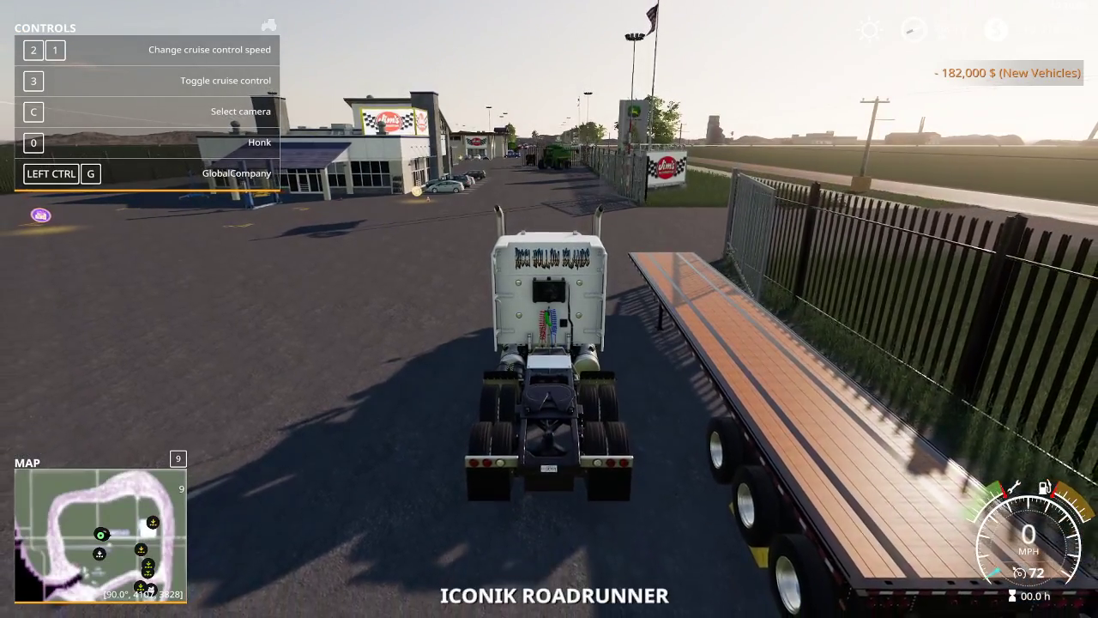
key("w")
key("w")
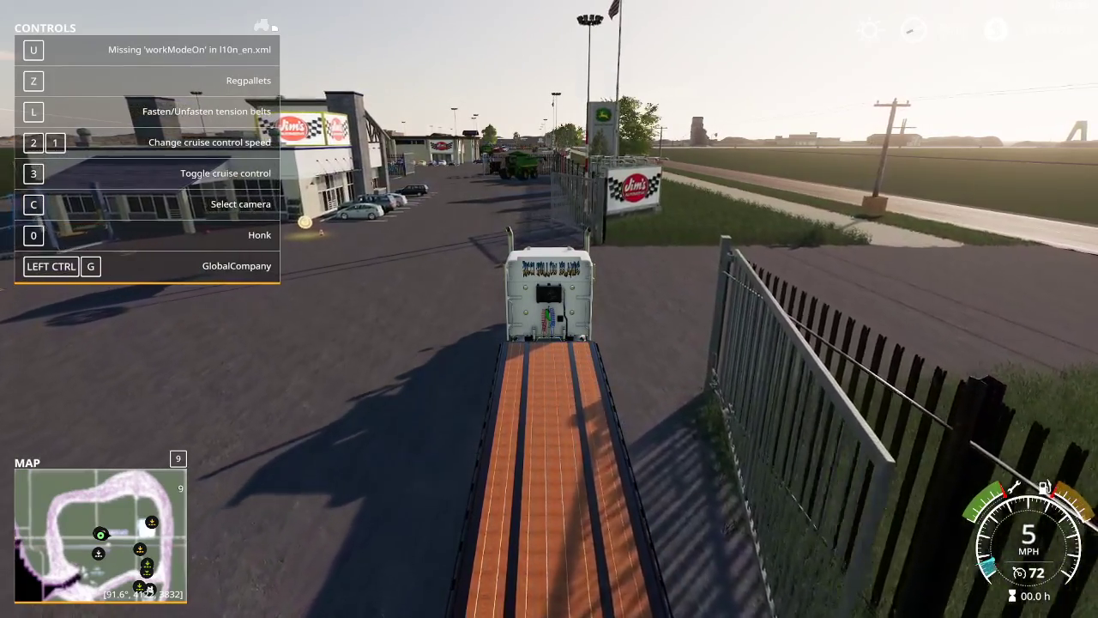
Leave the truck and quit the game without saving.
key("e")
key("Escape")
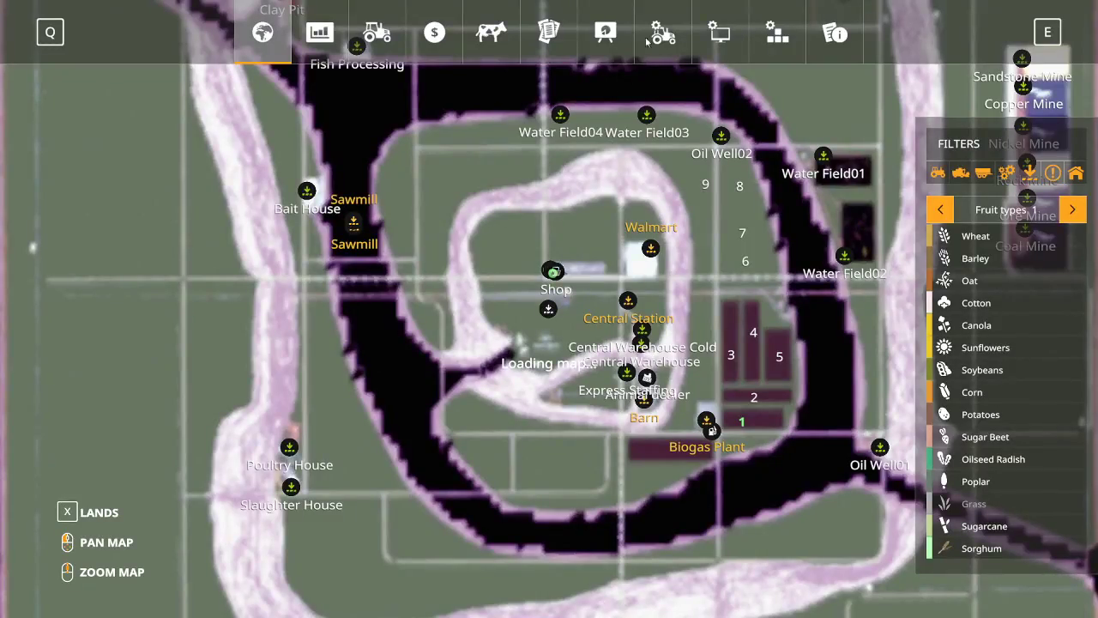
left_click(657, 40)
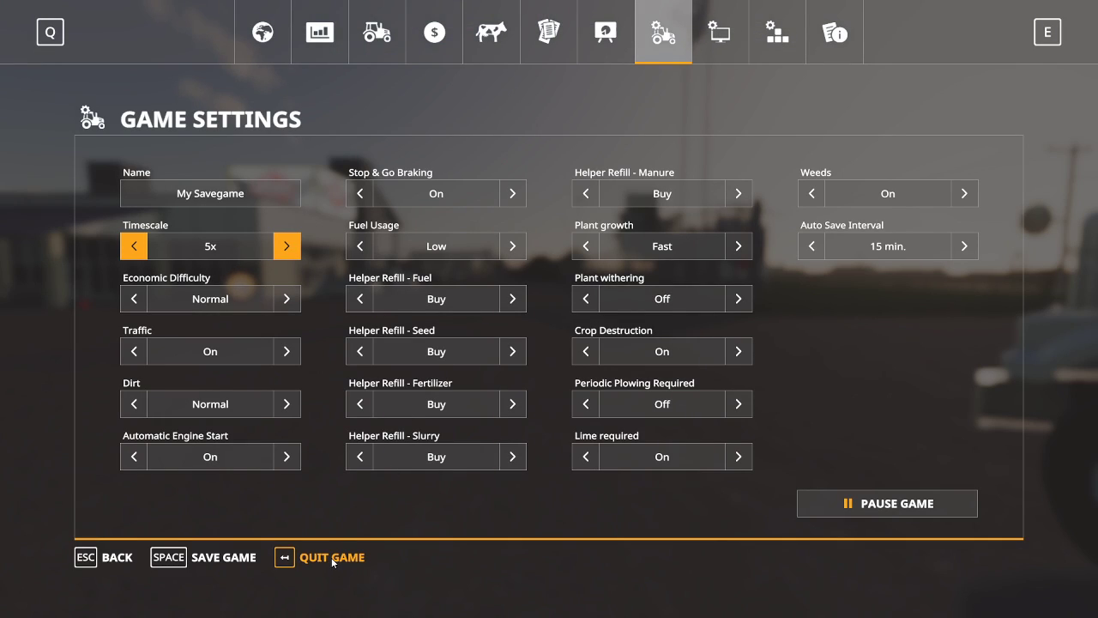
left_click(332, 558)
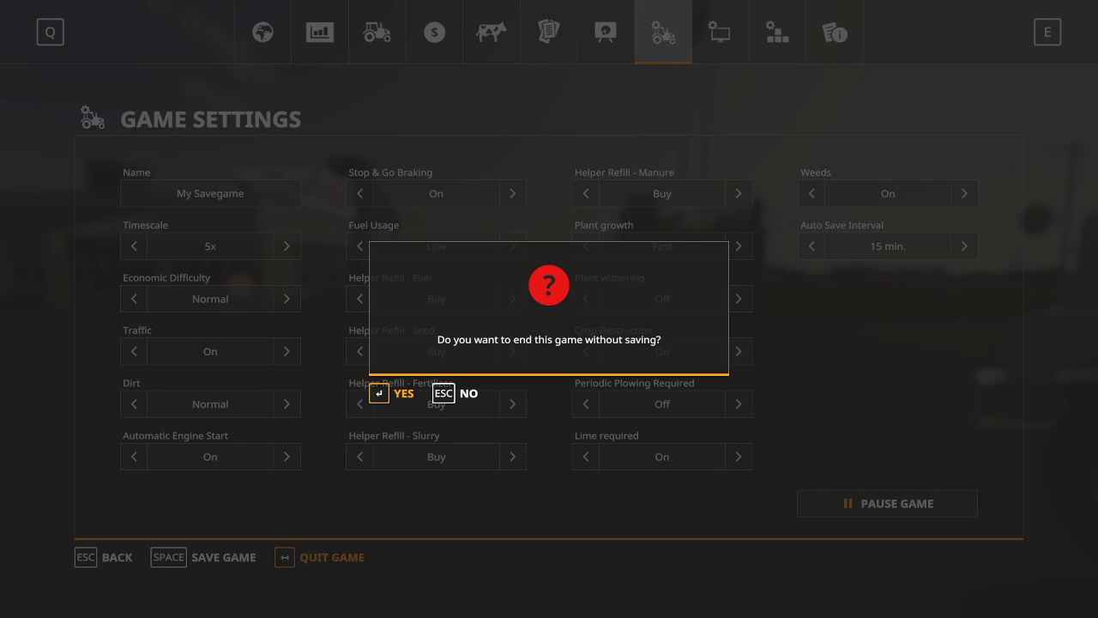
key("Return")
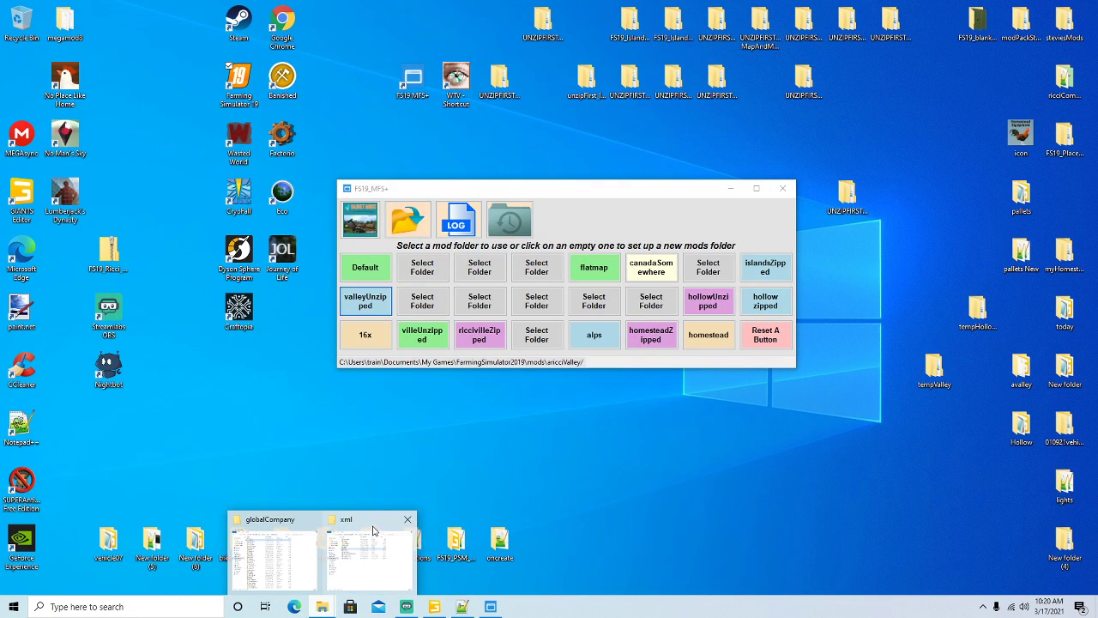
Close the xml folder window and go up from the globalCompany folder to the aricciValley mods folder.
left_click(321, 557)
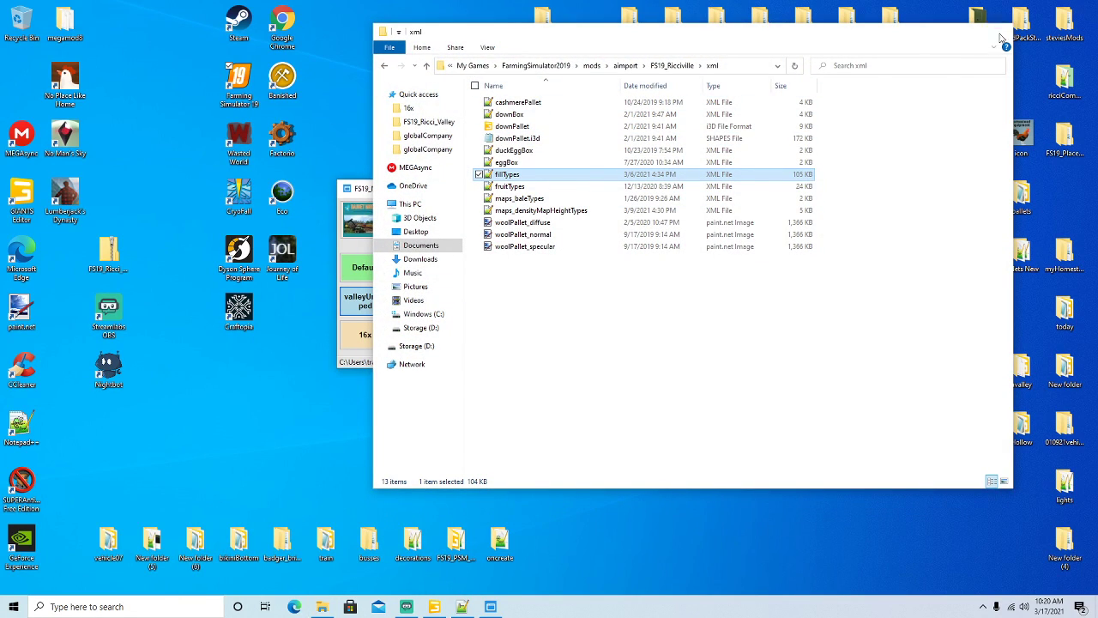
left_click(1000, 31)
left_click(324, 605)
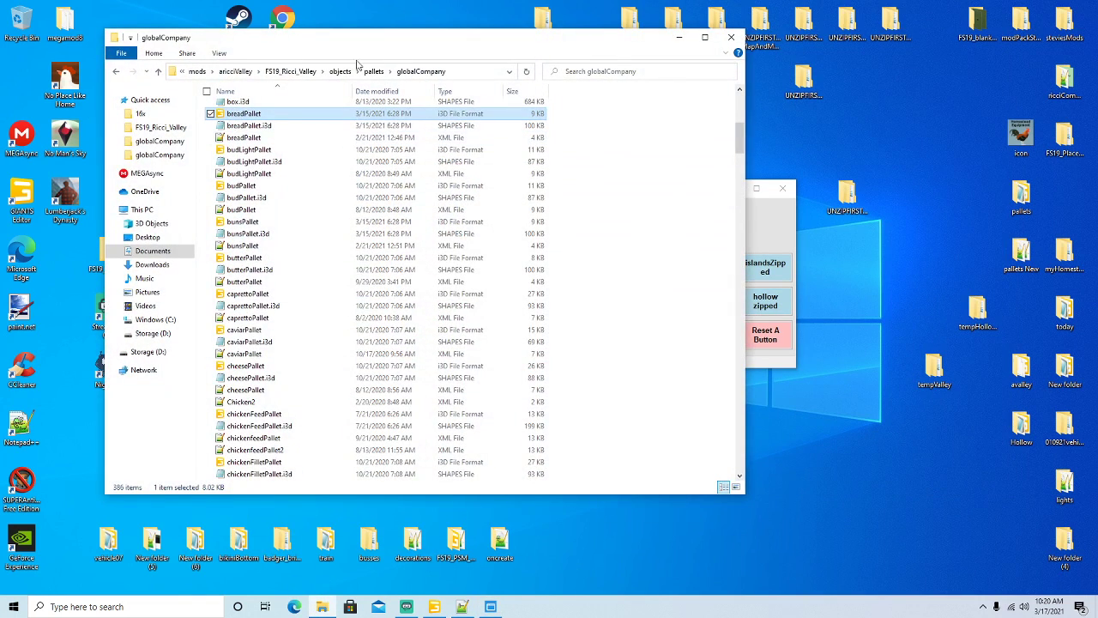
left_click(302, 73)
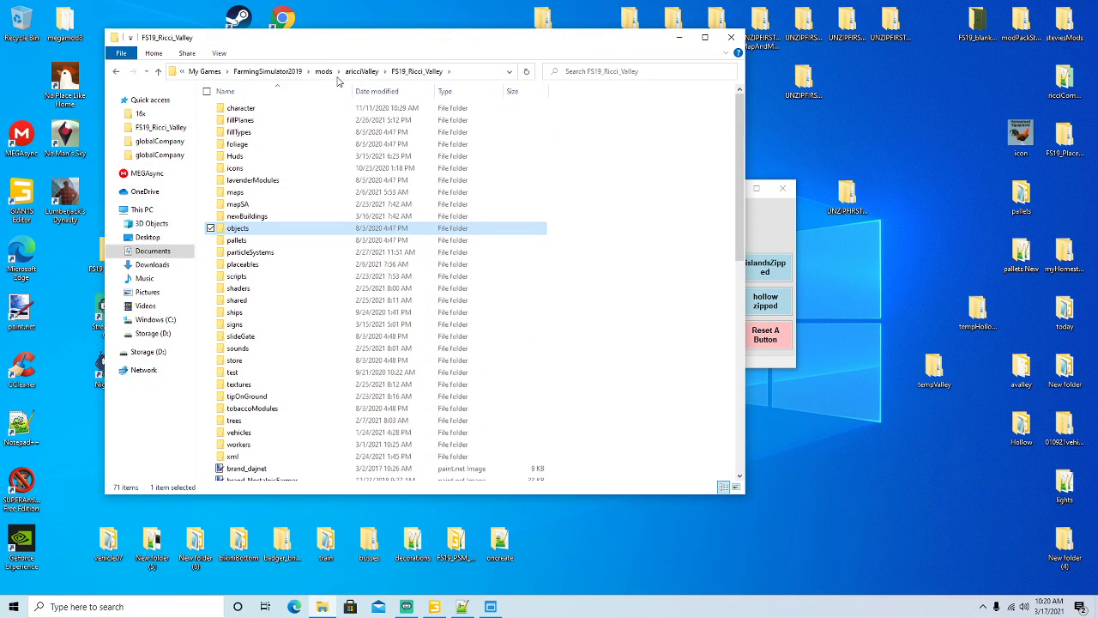
left_click(360, 75)
left_click_drag(392, 39, 337, 159)
Find and open the UNZIPFIRST_autoloadTrailerModPack_V1_2 folder on the desktop, clear of the aricciValley window.
left_click(731, 190)
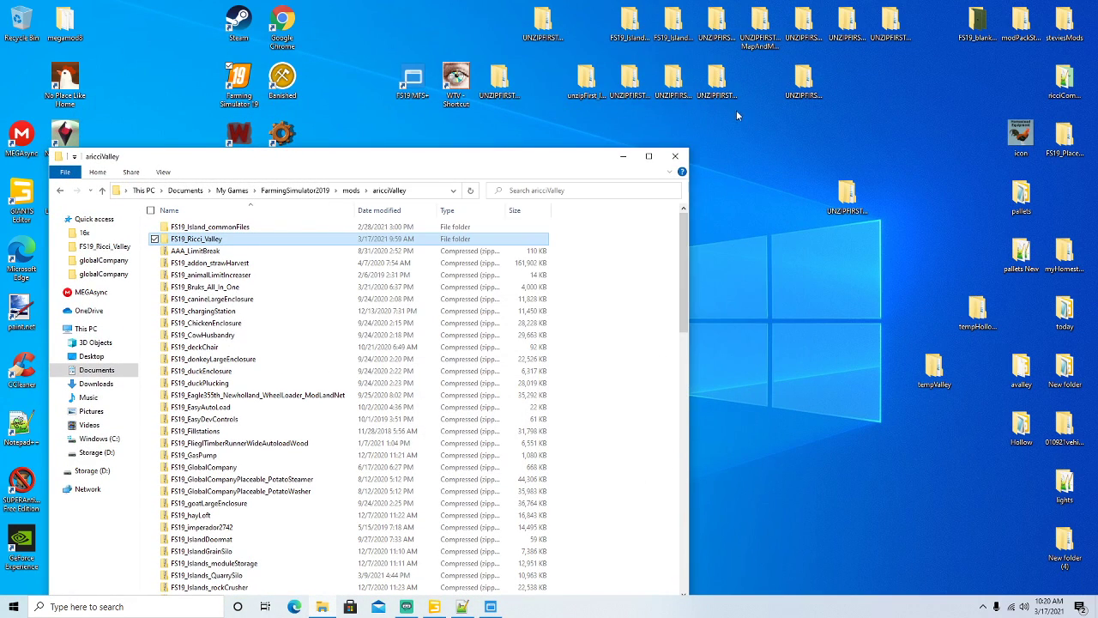
left_click(726, 95)
left_click(799, 87)
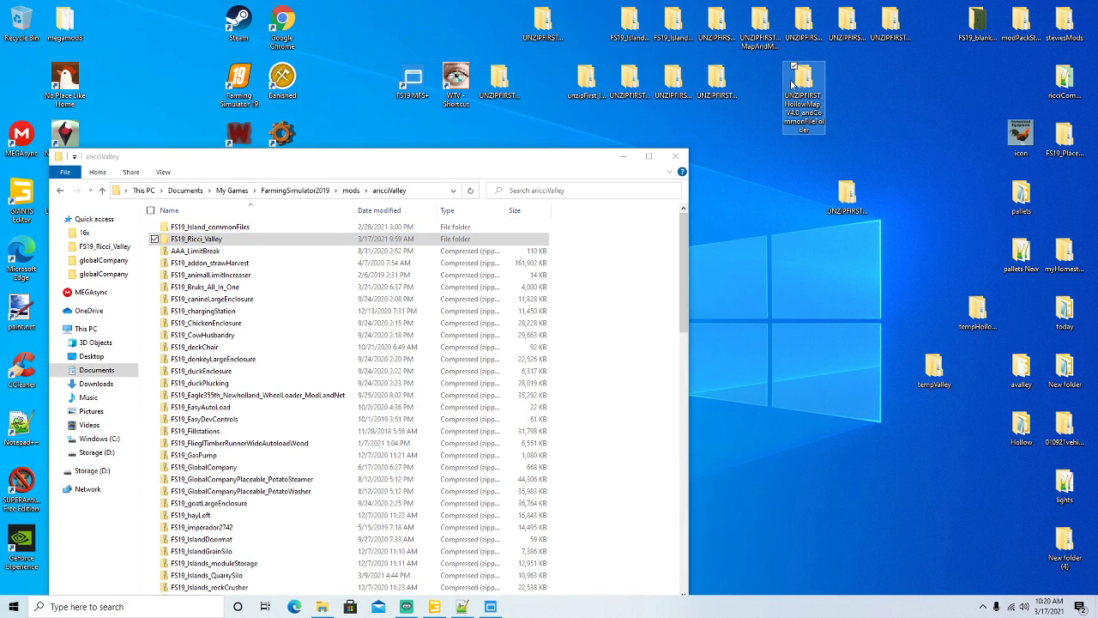
left_click(732, 78)
double_click(731, 78)
left_click_drag(438, 15, 768, 40)
Copy FS19_PSM_AutoLoad_FlatBed_Trailer and RicciVille_Hollow_ISLAND_PSM_Autoload_Trailer into aricciValley, replacing the existing files.
left_click(598, 121)
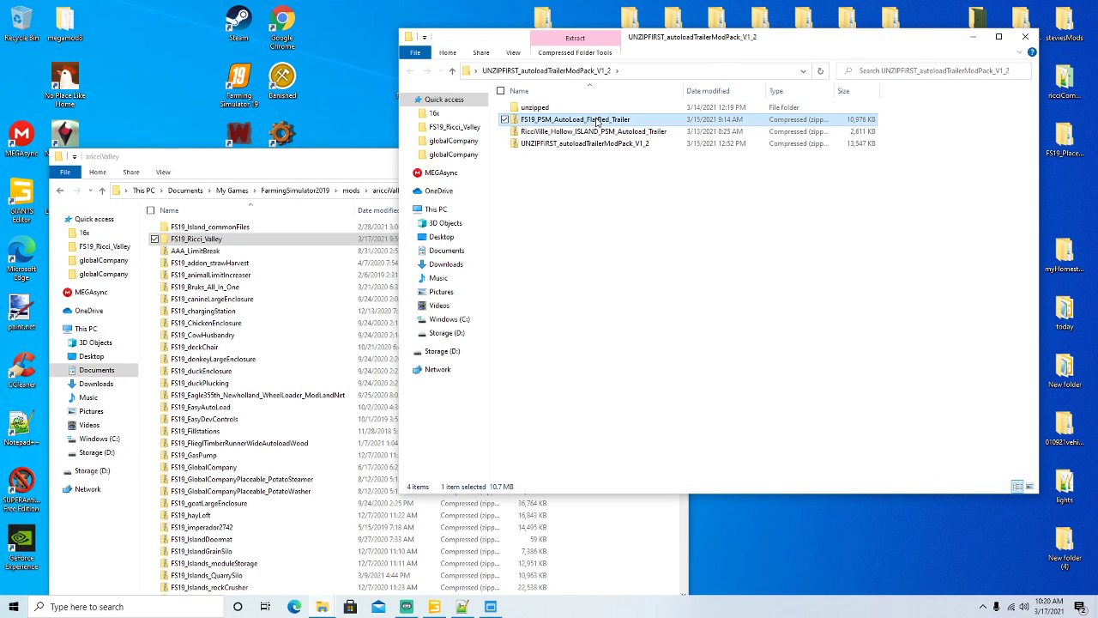
left_click(595, 131, "ctrl")
right_click(595, 132)
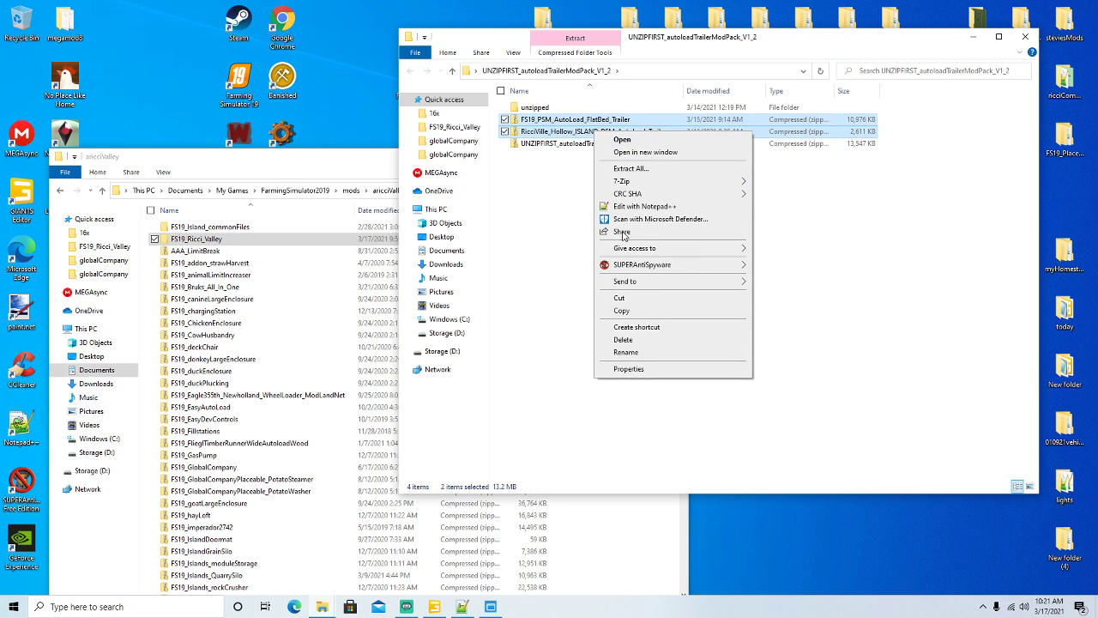
left_click(621, 312)
left_click(578, 338)
right_click(629, 342)
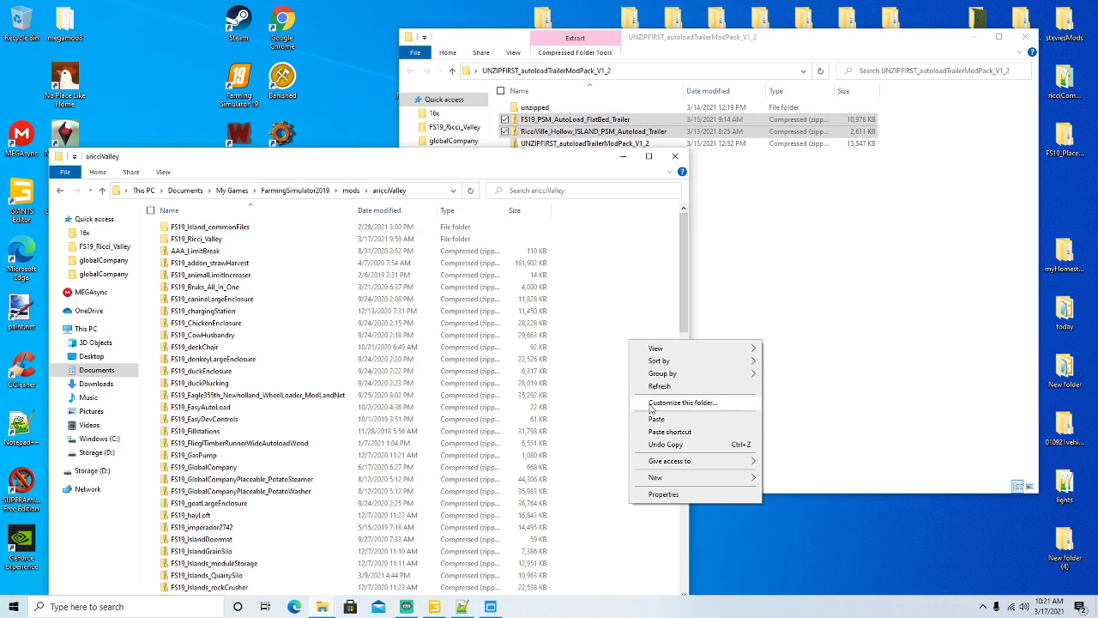
left_click(654, 419)
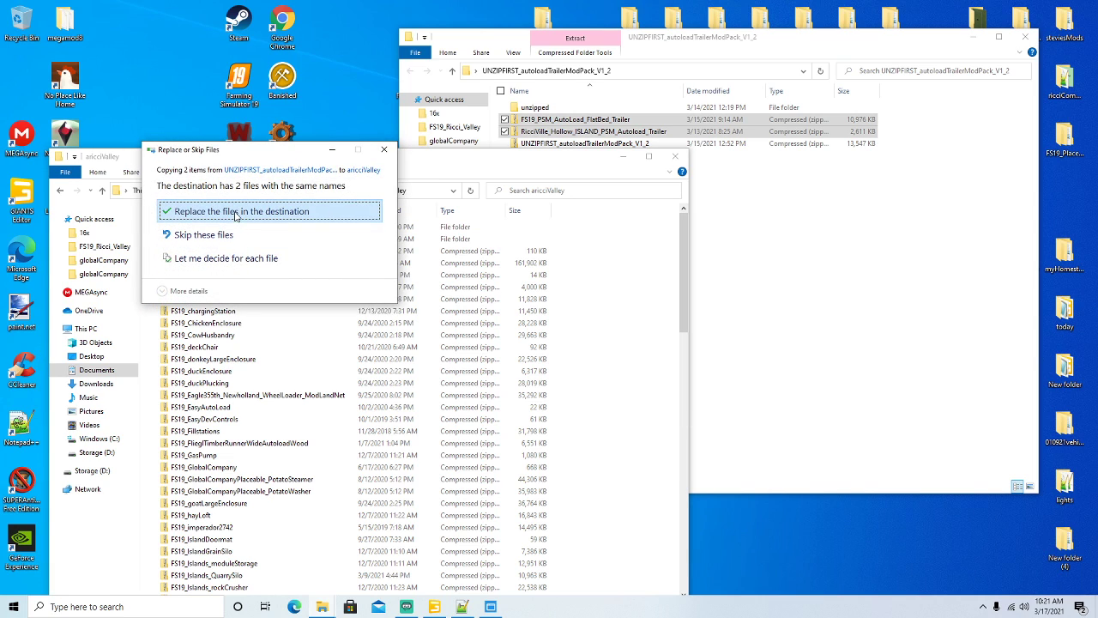
left_click(236, 212)
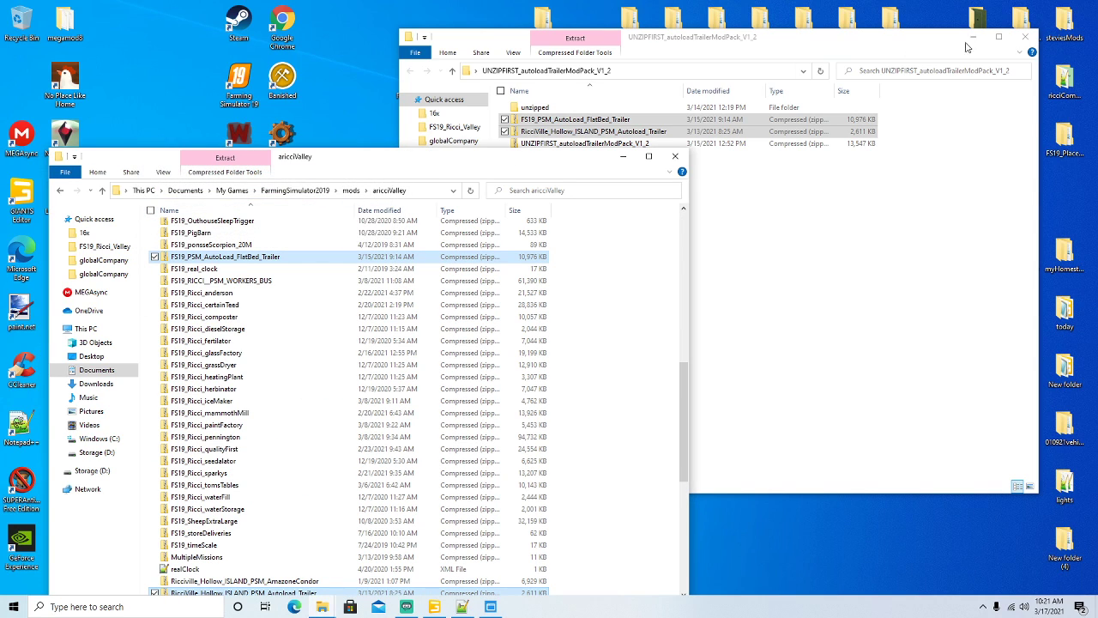
Close the mod pack folder, minimize aricciValley and launch Farming Simulator 19.
left_click(1027, 40)
left_click_drag(598, 173, 671, 83)
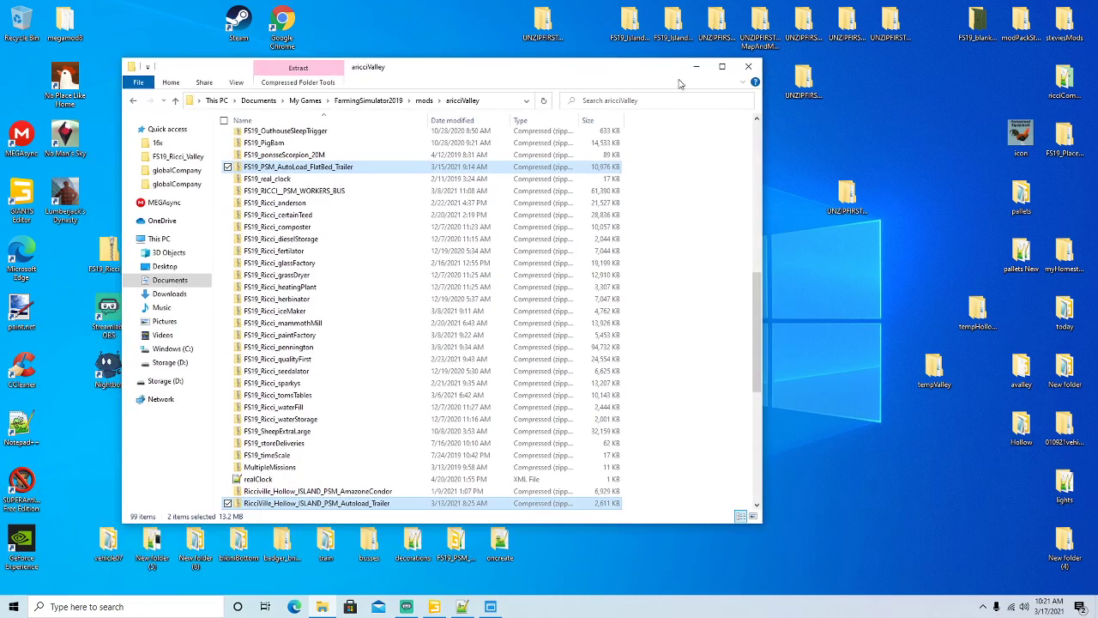
left_click(697, 67)
left_click(492, 609)
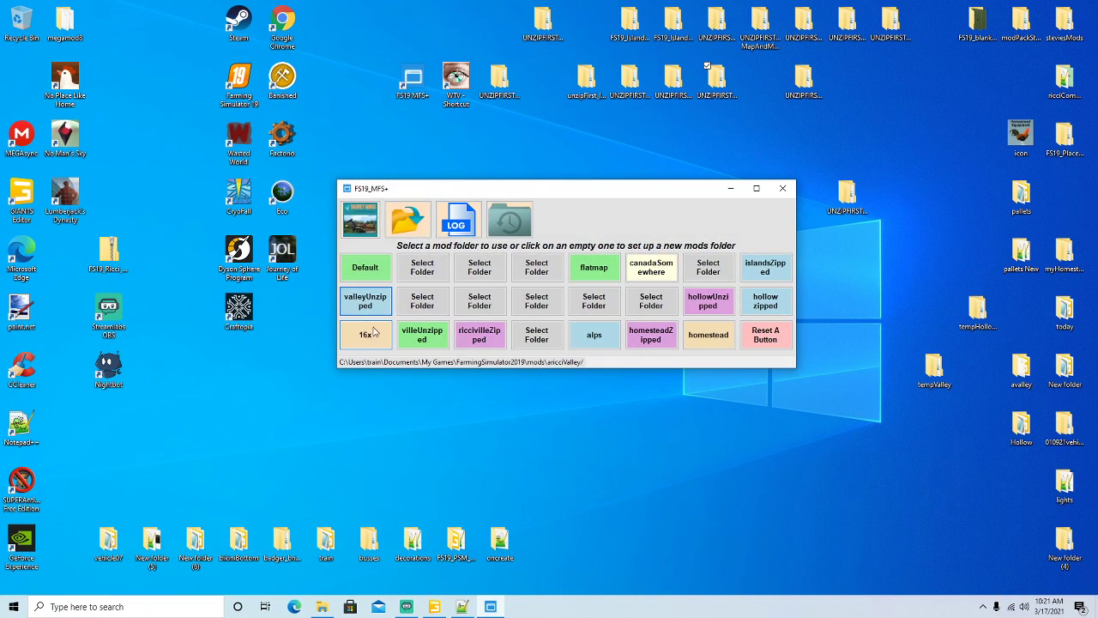
right_click(246, 84)
left_click(275, 90)
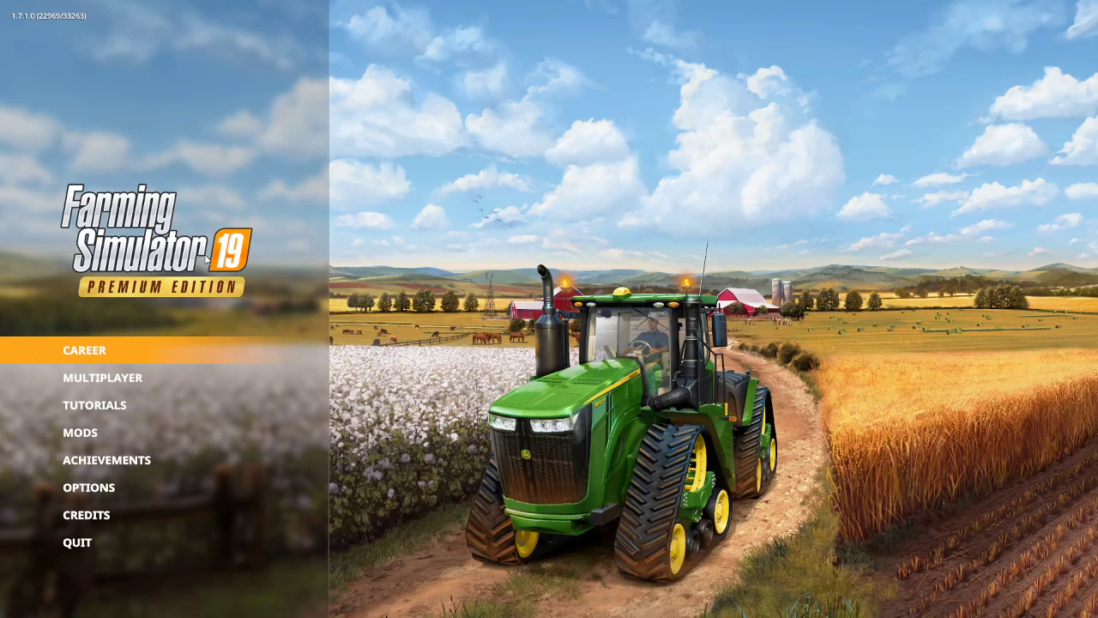
Start the Ricci_Valley career savegame with the preselected mods and enter the map.
left_click(101, 350)
scroll(531, 335, "down", 3)
scroll(531, 339, "down", 3)
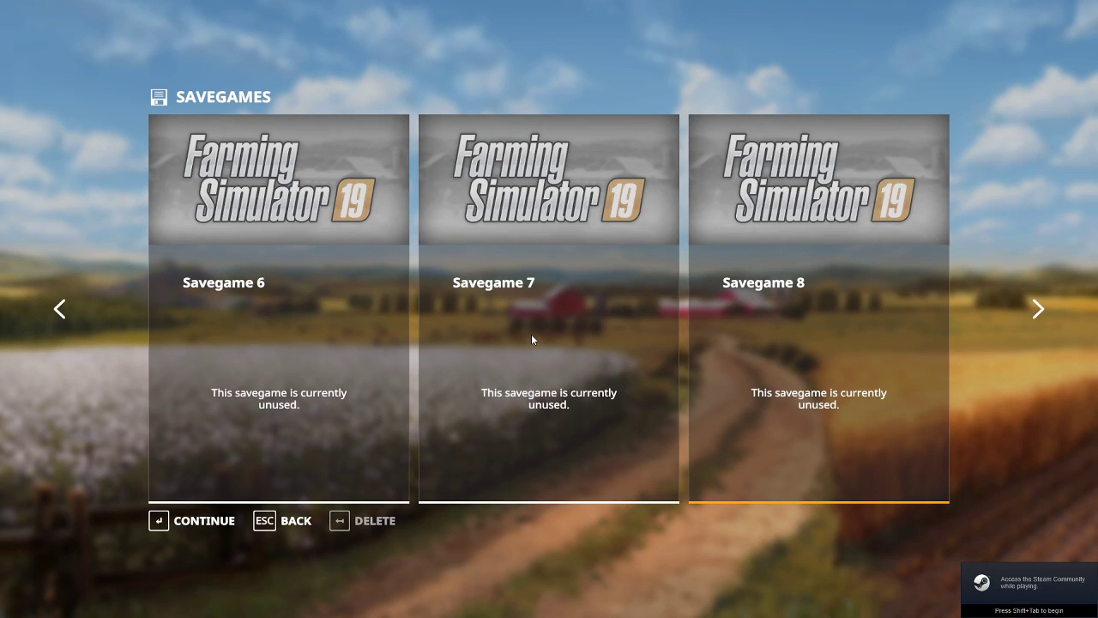
left_click(203, 521)
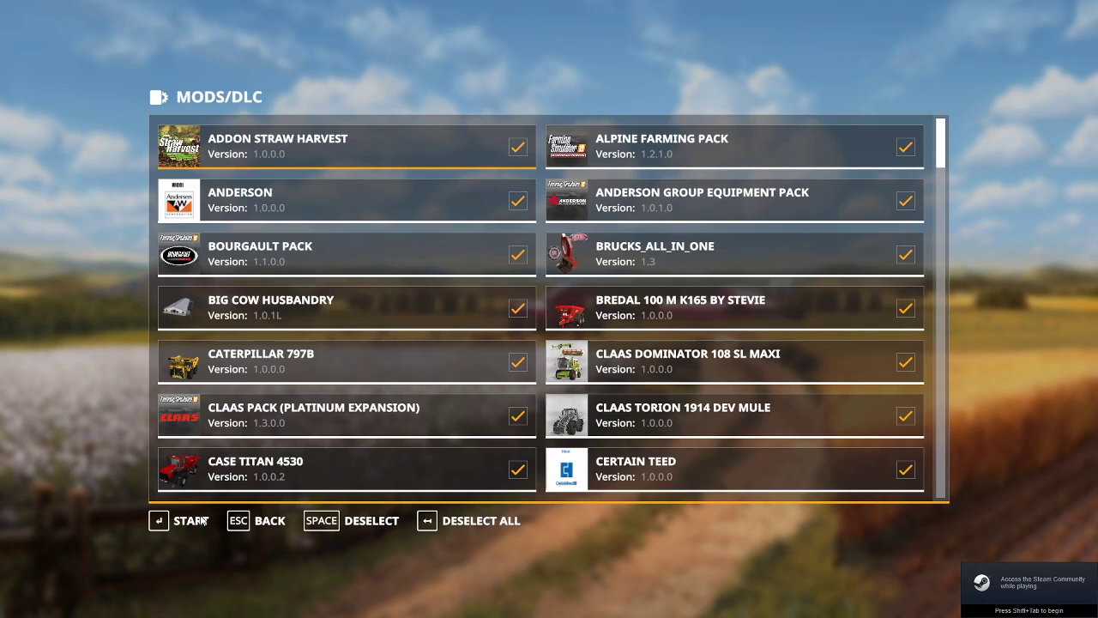
left_click(190, 525)
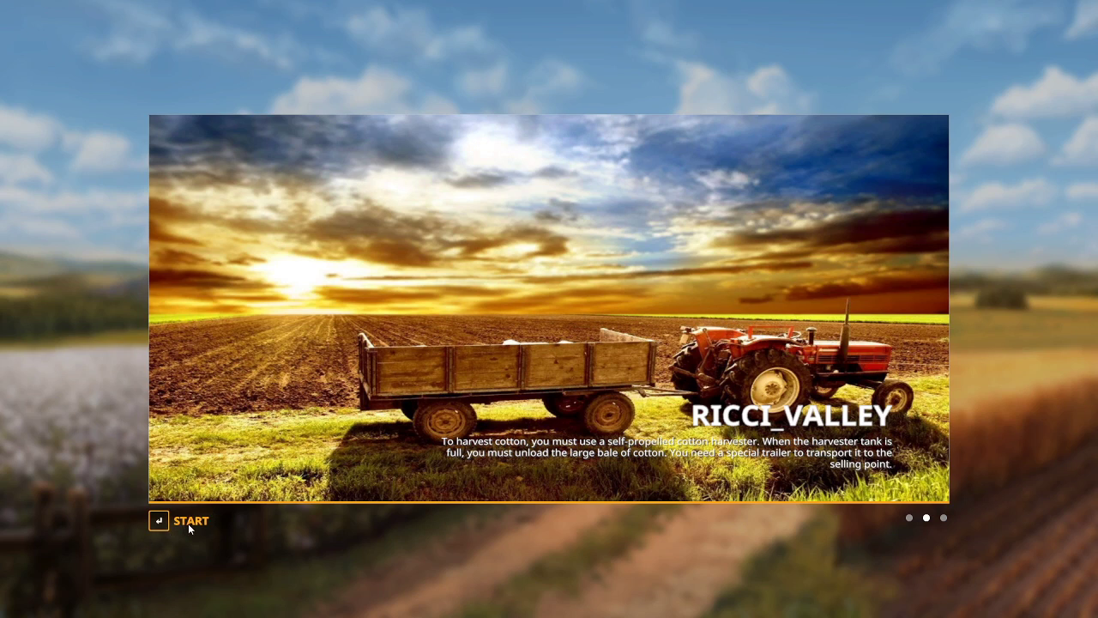
left_click(189, 521)
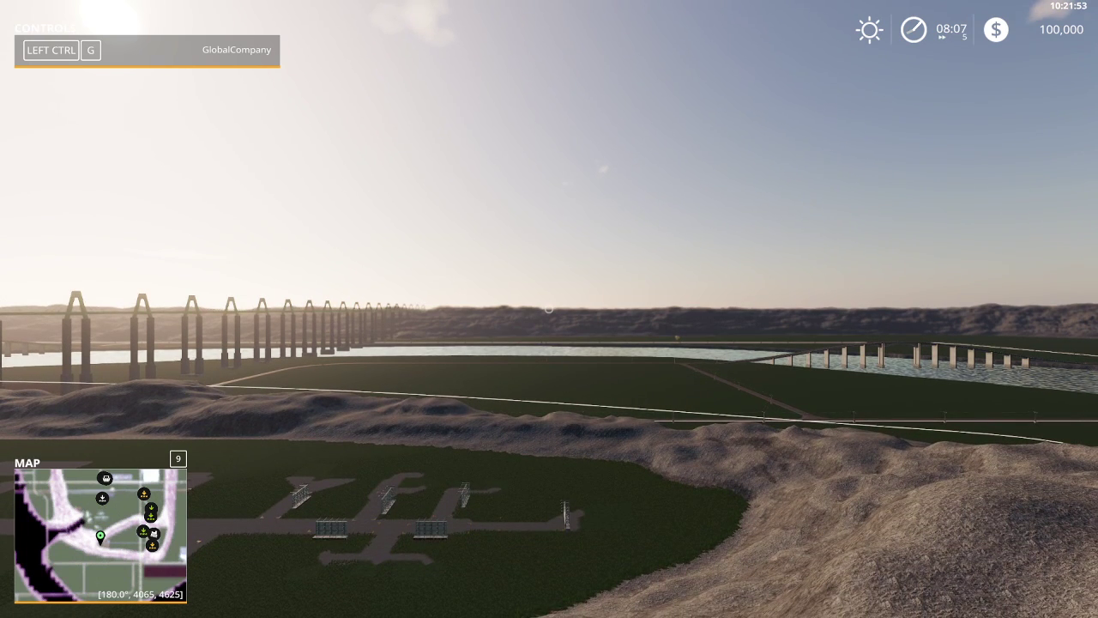
Toggle the player speed multiplier warning in Easy Development Commands and add 20000000 to the farm's money.
key("ctrl+KP_0")
left_click(556, 43)
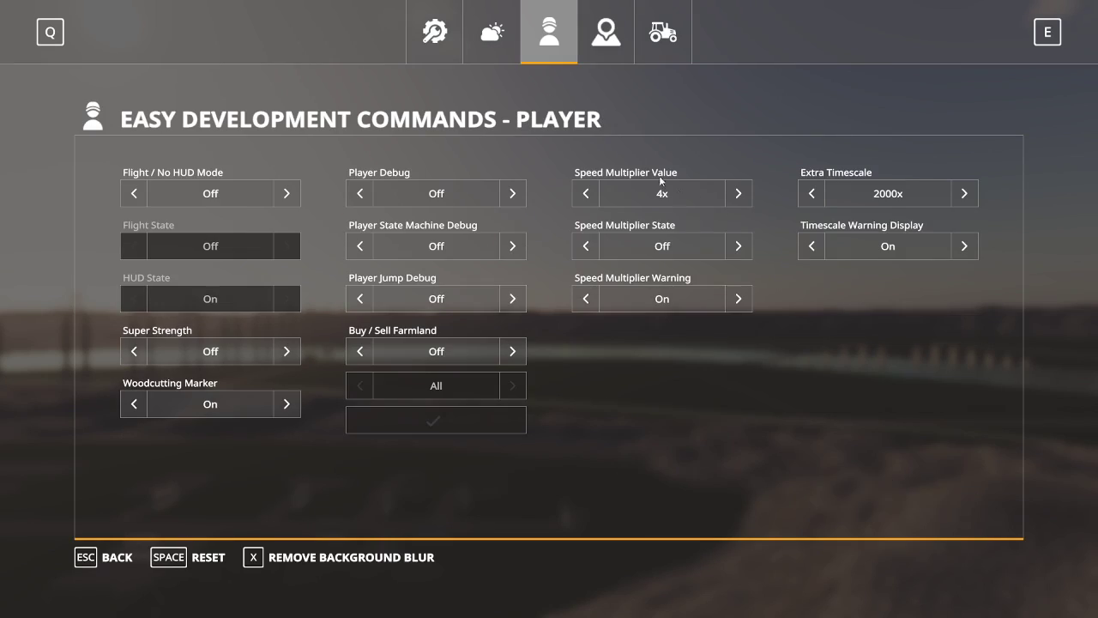
left_click(739, 299)
left_click(439, 43)
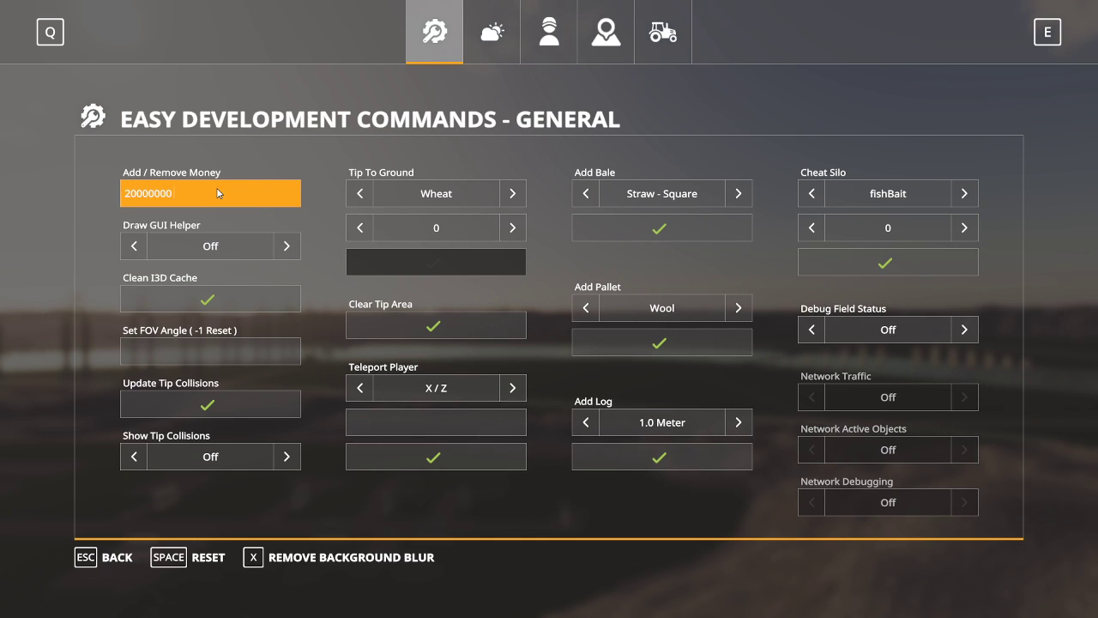
key("Return")
key("Escape")
Buy the Lizard PSM Flatbed Trailer from the Smurfinator Modding vehicles in the shop.
key("p")
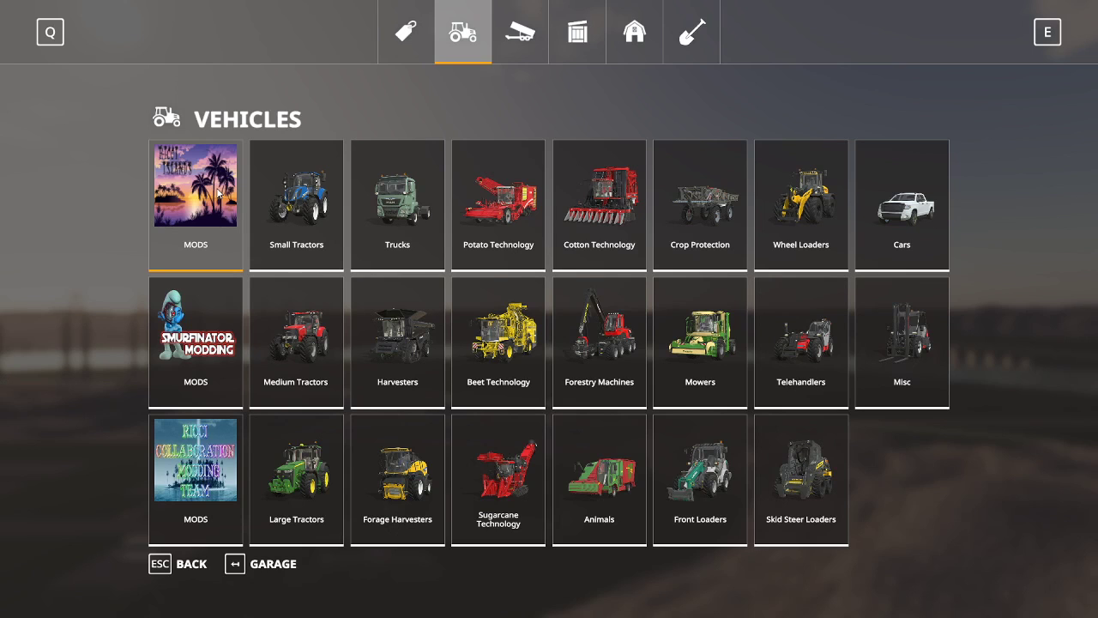
left_click(189, 400)
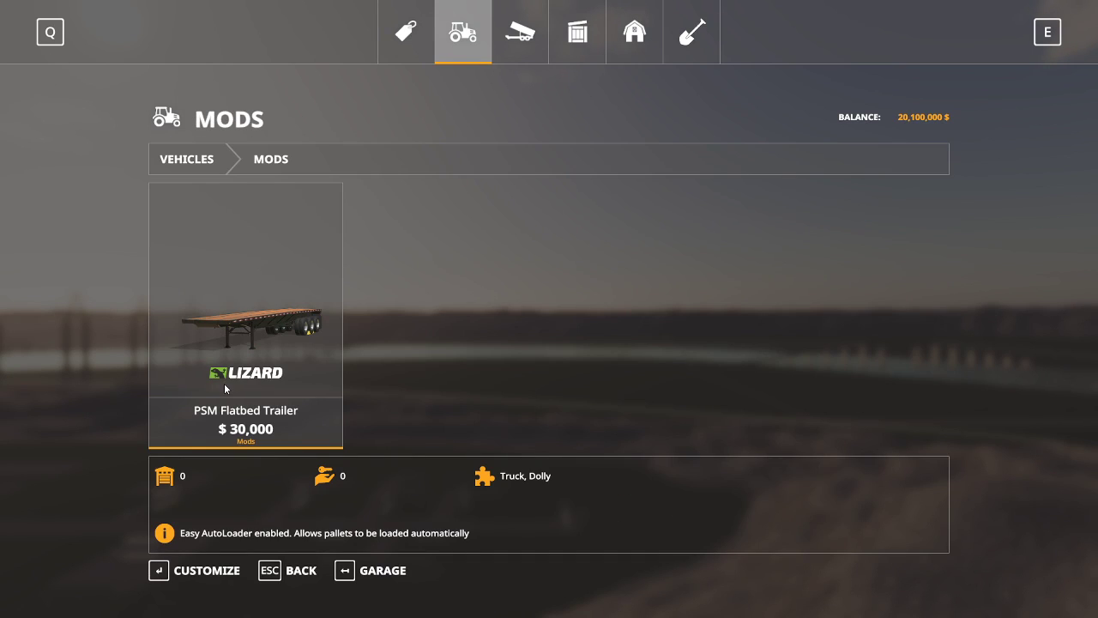
left_click(224, 388)
left_click(212, 566)
left_click(401, 397)
left_click(396, 394)
left_click(259, 573)
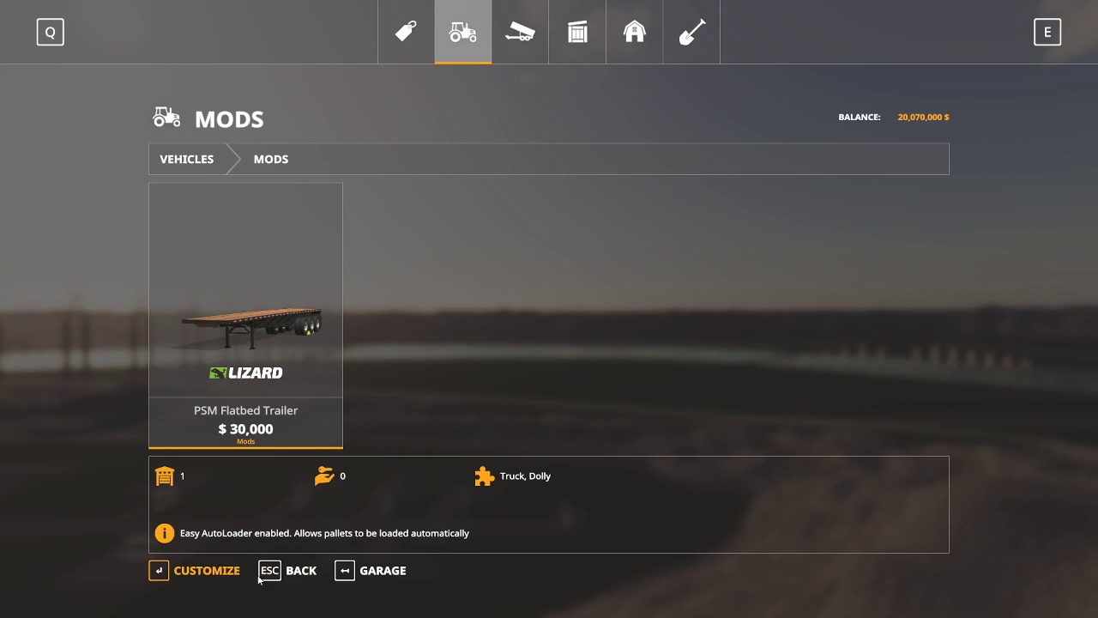
Buy the Roadrunner truck in its standard configuration from the Ricci Collaboration Modding Team vehicles and leave the shop.
left_click(269, 573)
left_click(221, 468)
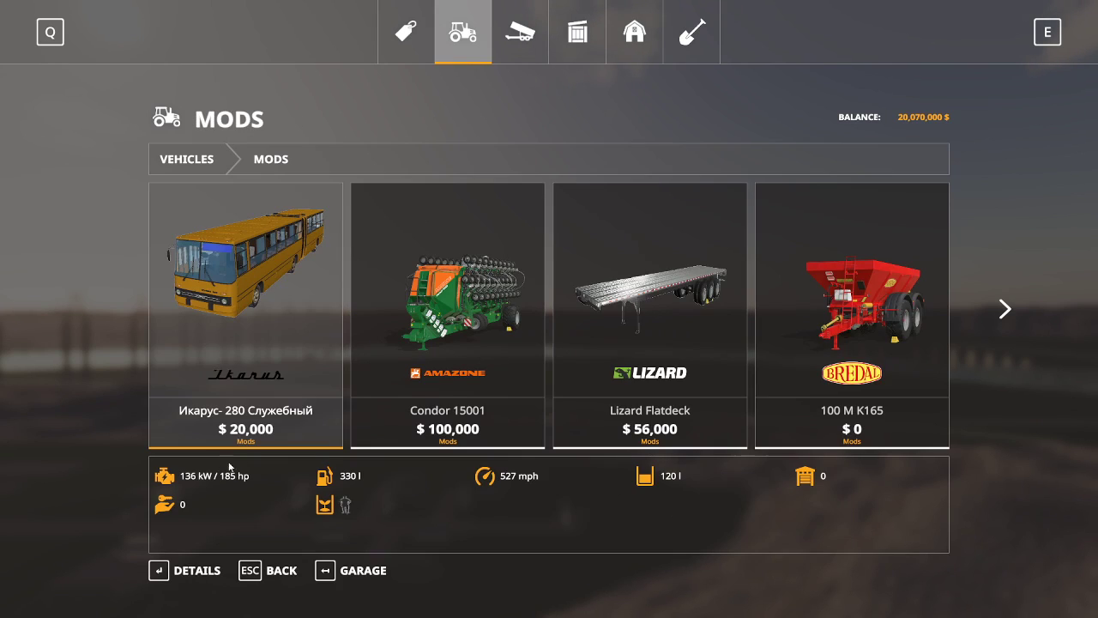
scroll(326, 370, "down", 10)
scroll(332, 358, "down", 15)
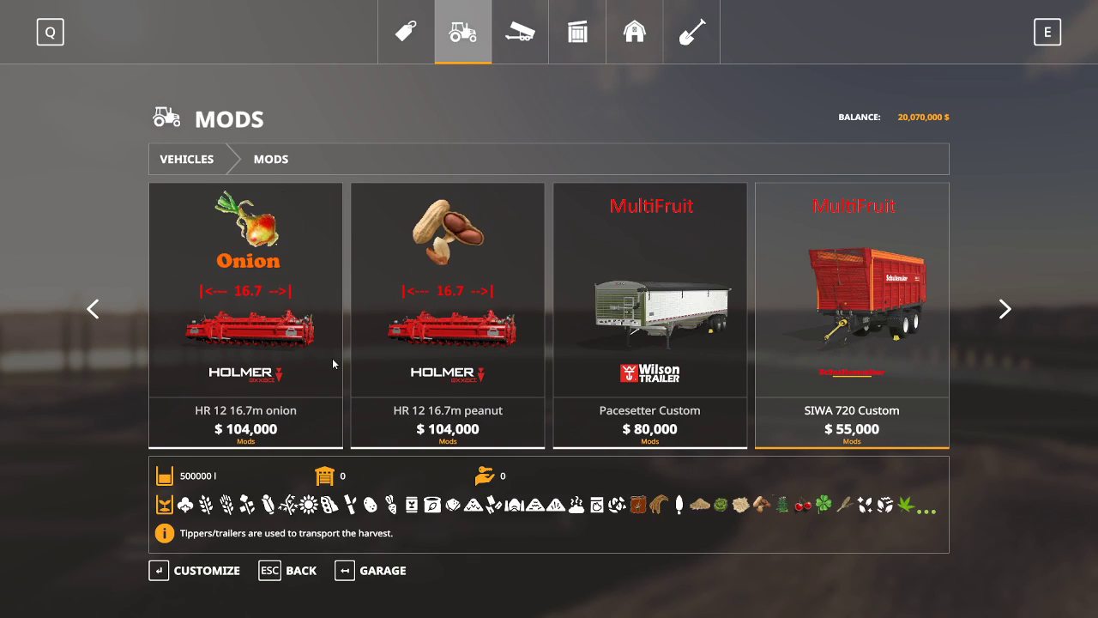
scroll(332, 358, "down", 8)
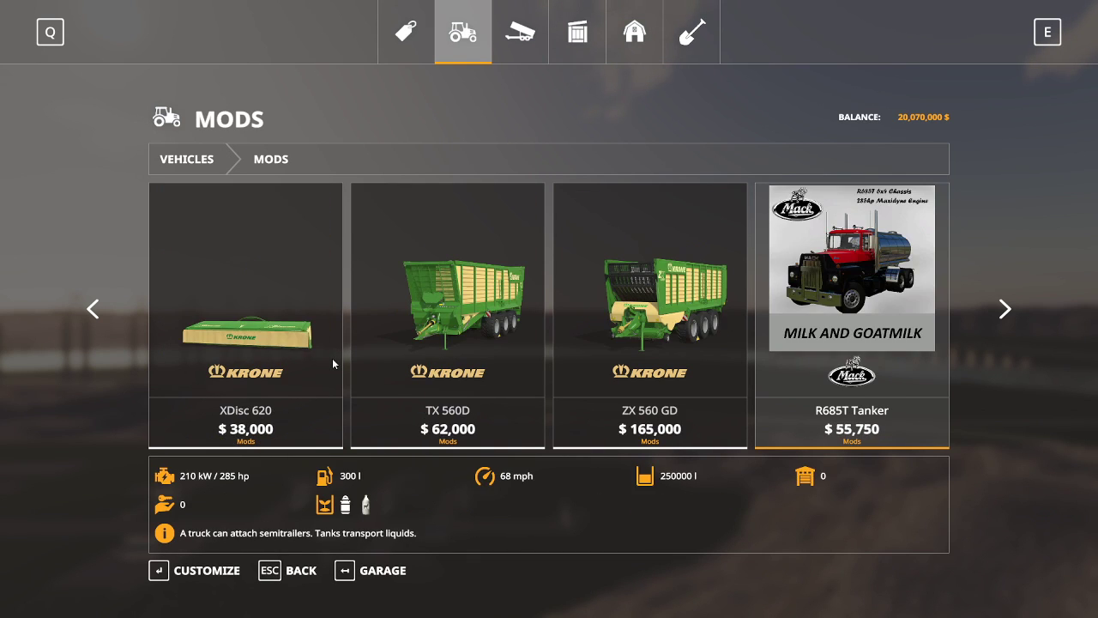
scroll(332, 357, "up", 2)
key("Return")
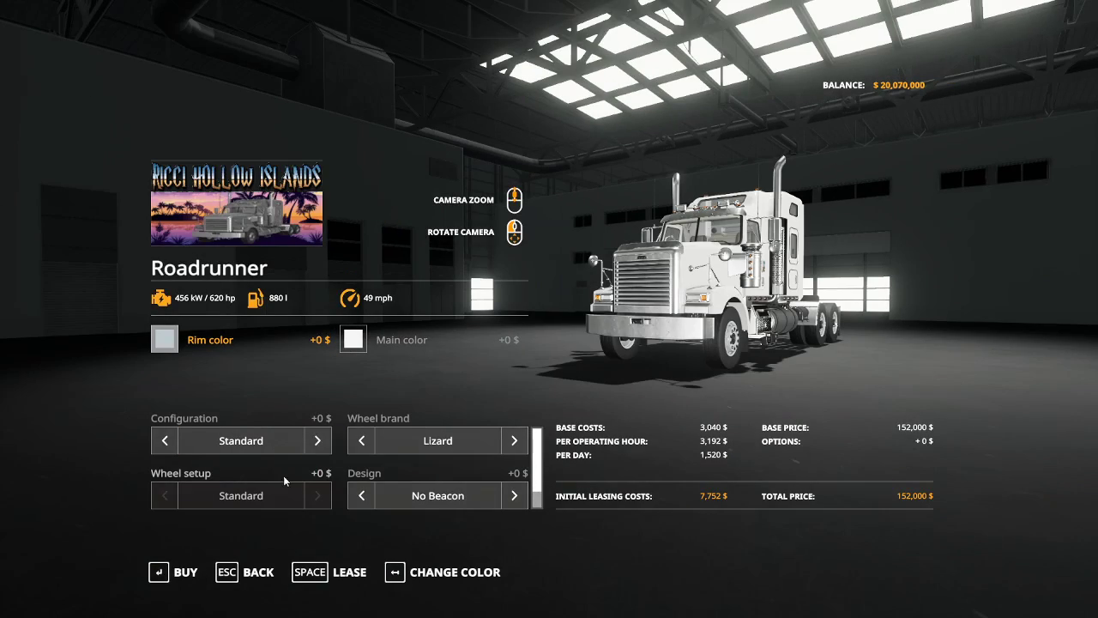
left_click(181, 576)
left_click(394, 396)
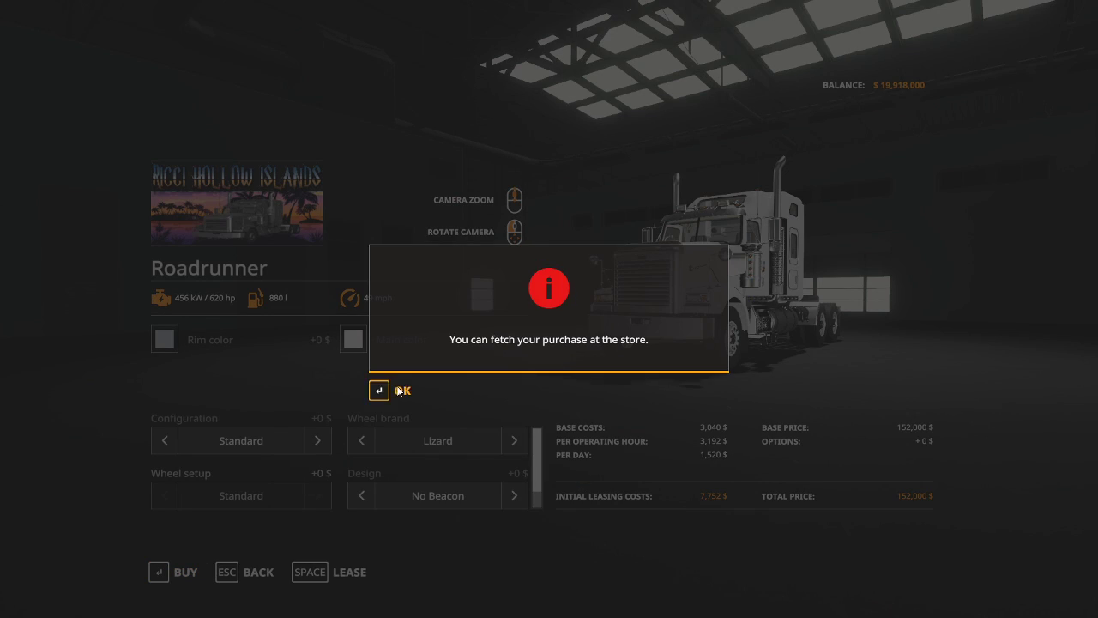
left_click(396, 386)
key("Escape")
key("Escape")
Enter the Roadrunner, line it up in front of the PSM flatbed trailer, reverse under it and attach it.
key("Tab")
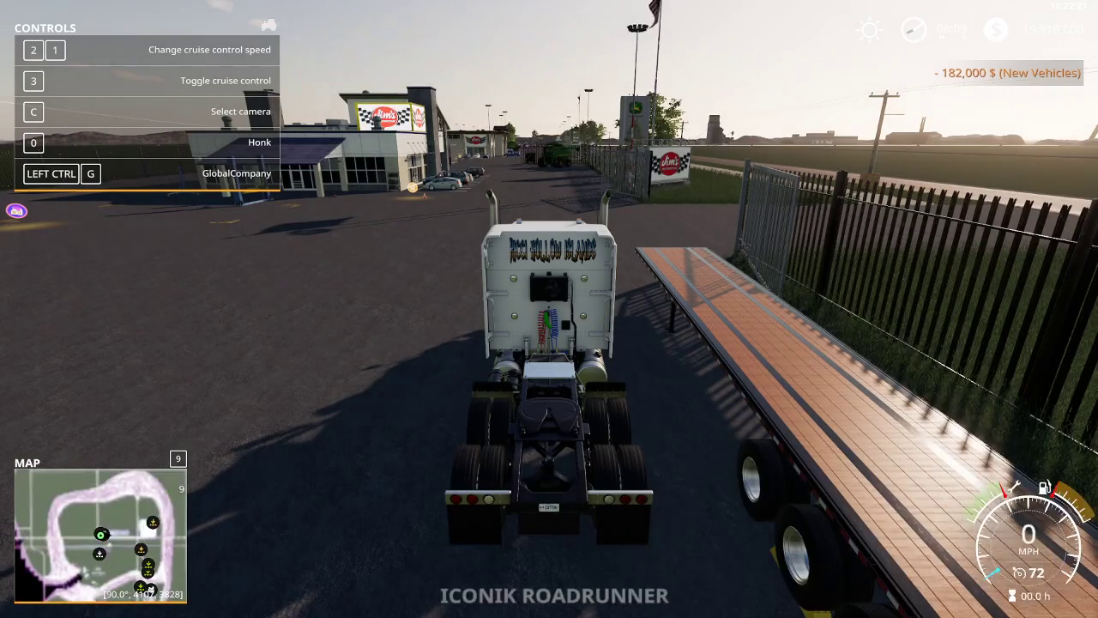
scroll(549, 309, "down", 2)
key("w")
key("w")
key("d")
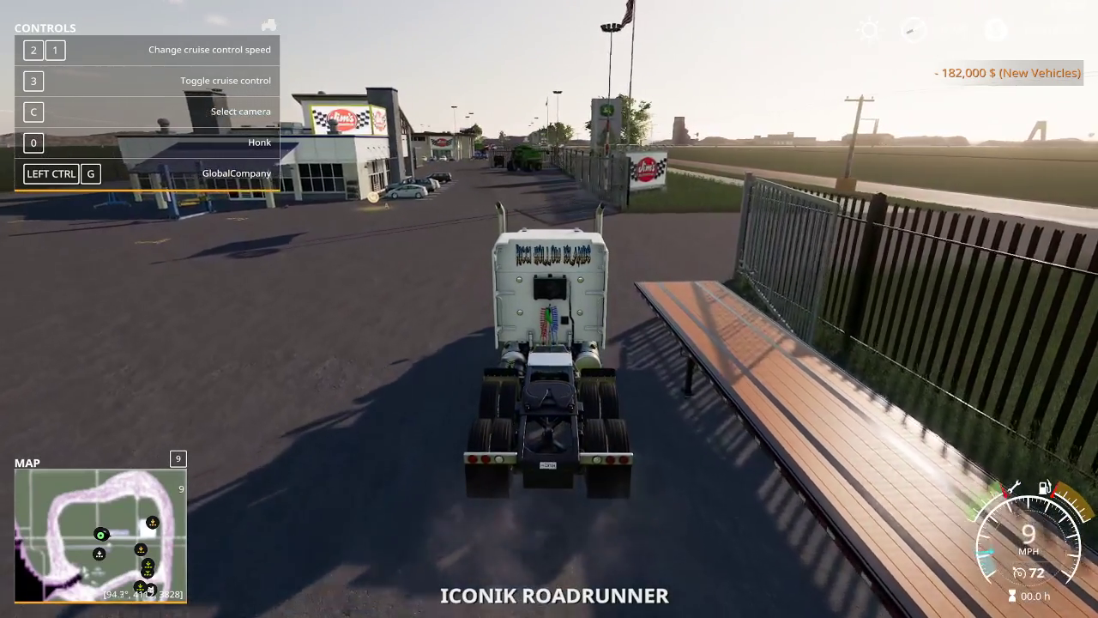
key("s")
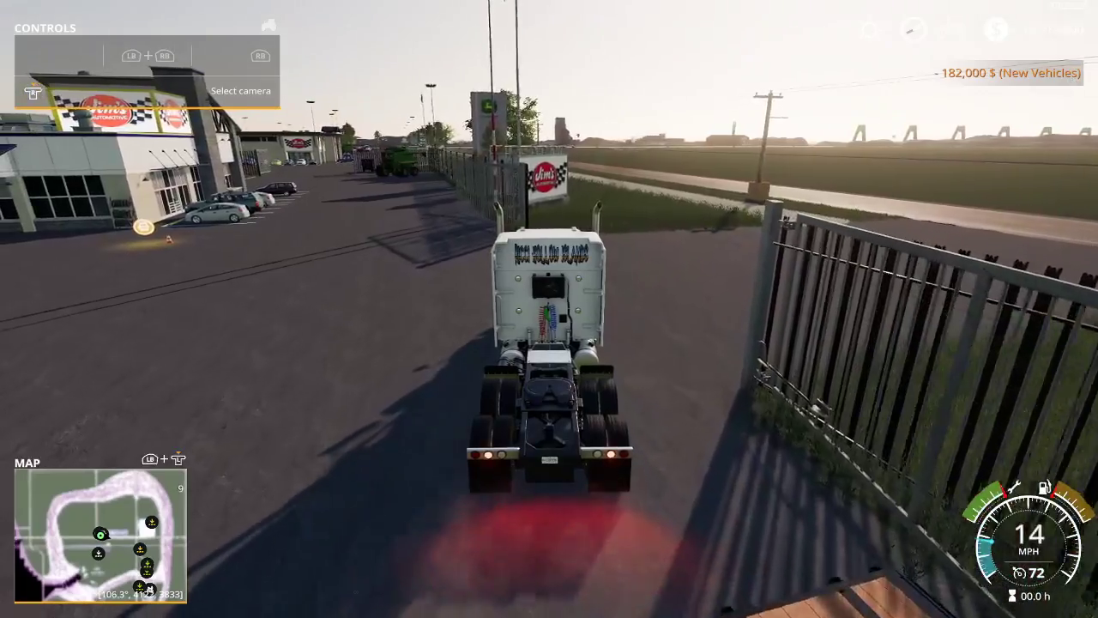
key("s")
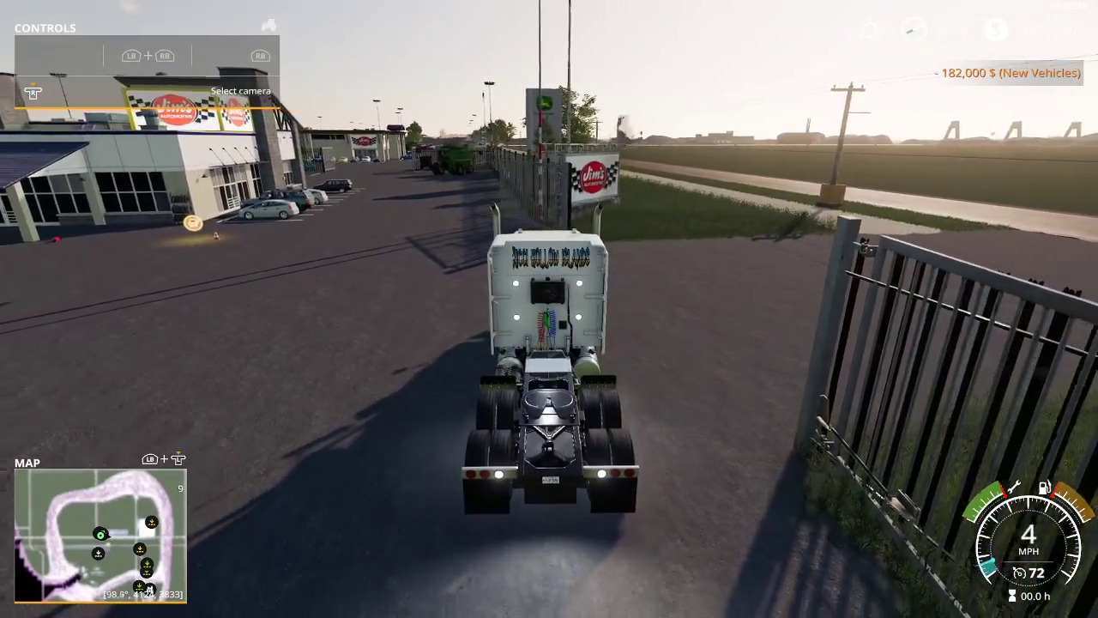
key("s")
key("d")
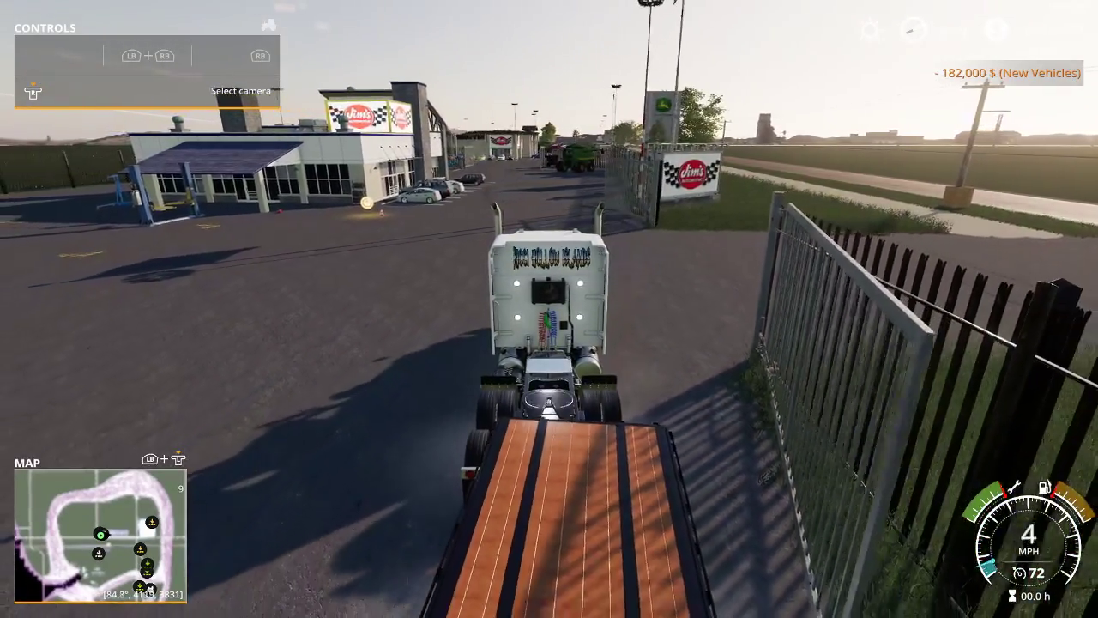
key("q")
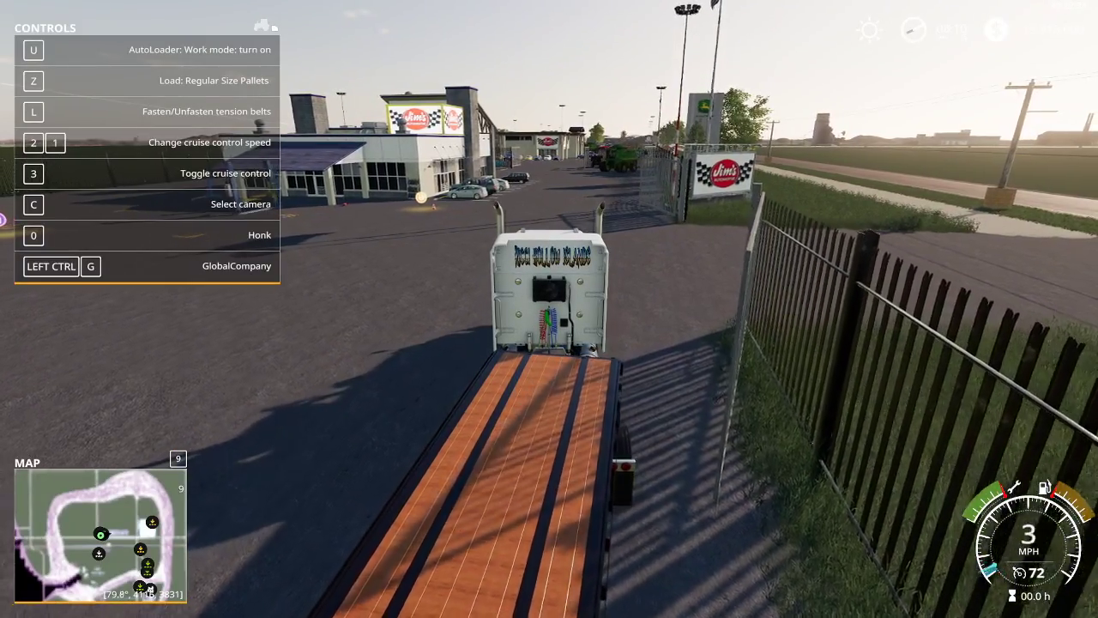
Drive the truck and flatbed out of the dealership yard to the grass beside the central cold warehouse.
key("w")
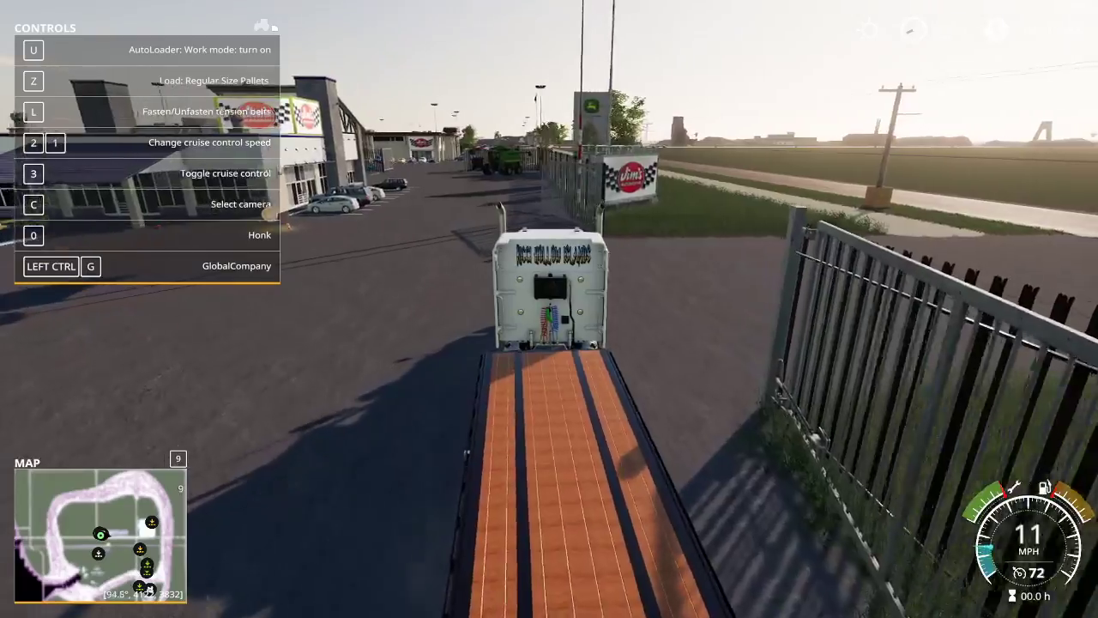
key("w")
key("d")
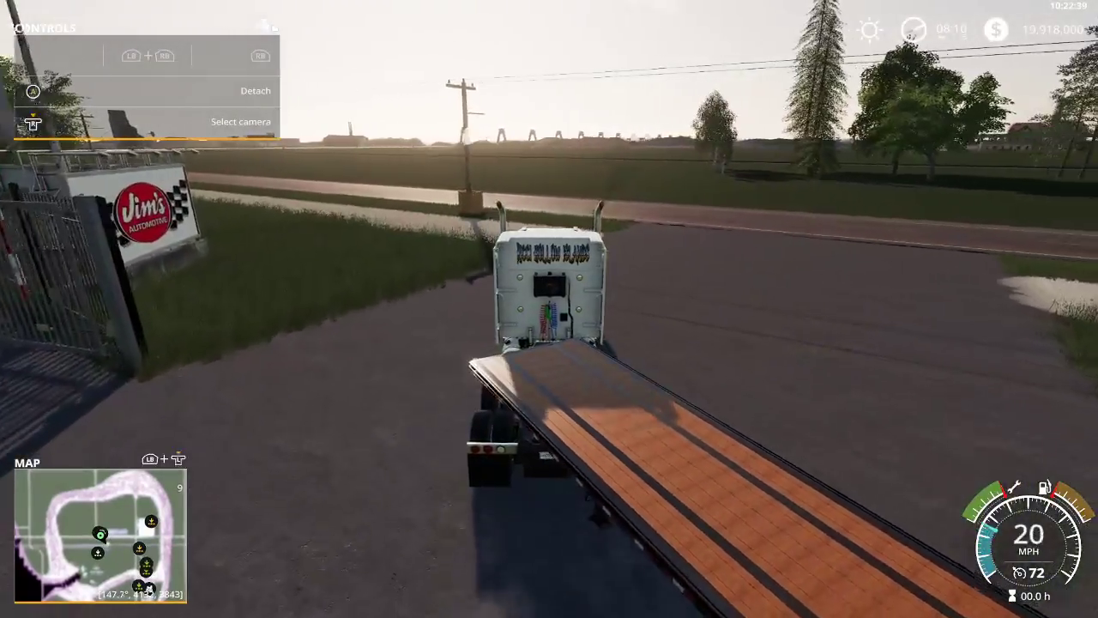
key("w")
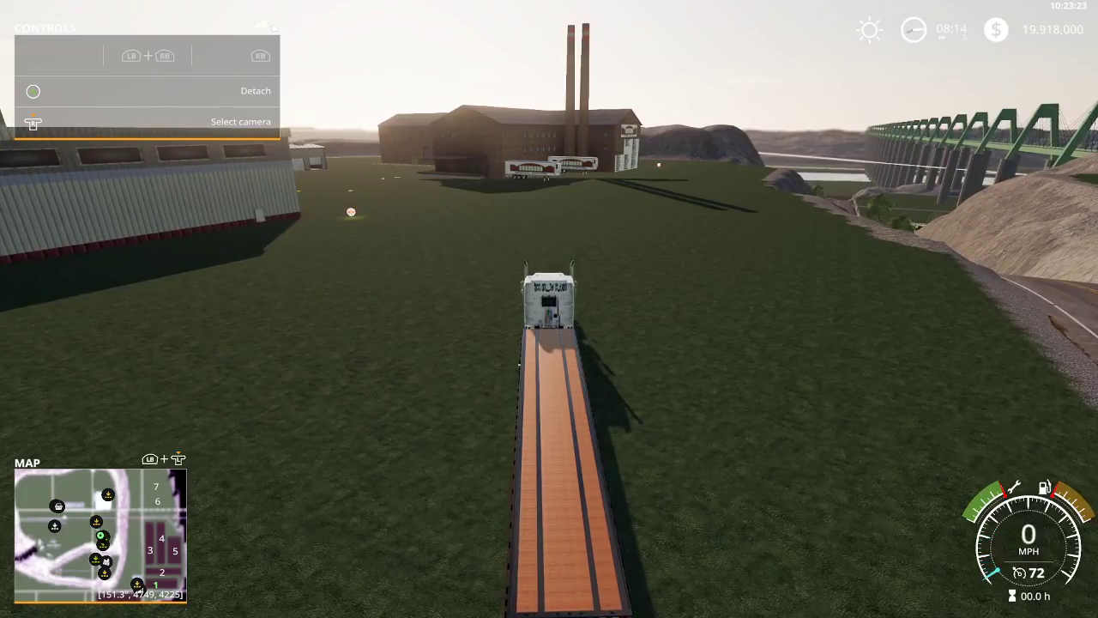
Leave the truck and spawn the maximum number of Ground Beef pallets from the CentralWarehouseCold product menu.
key("e")
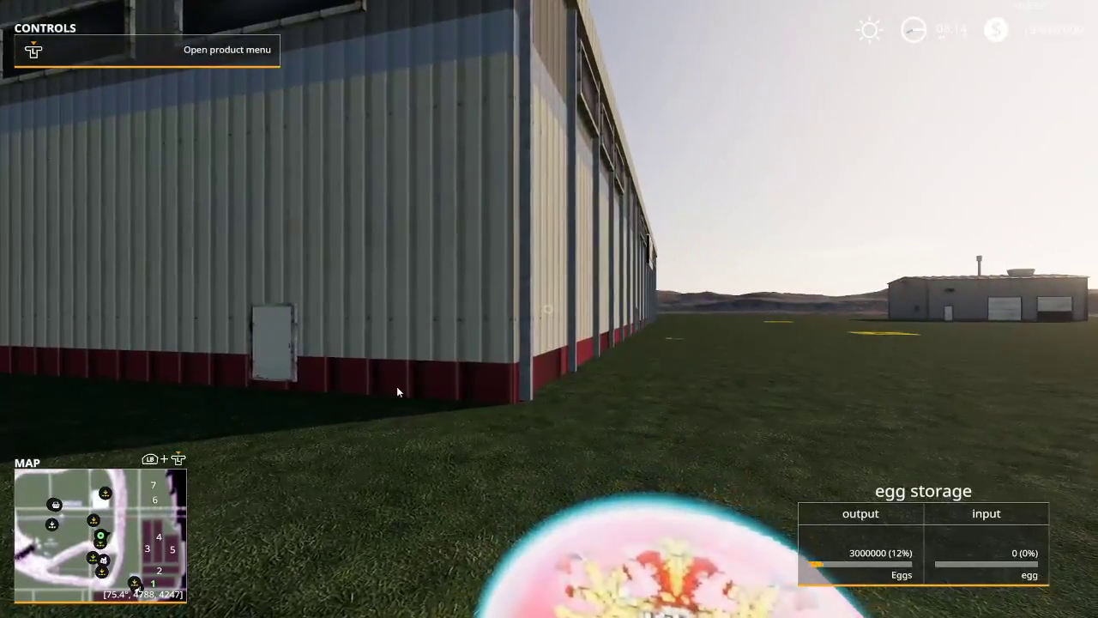
key("r")
left_click(211, 343)
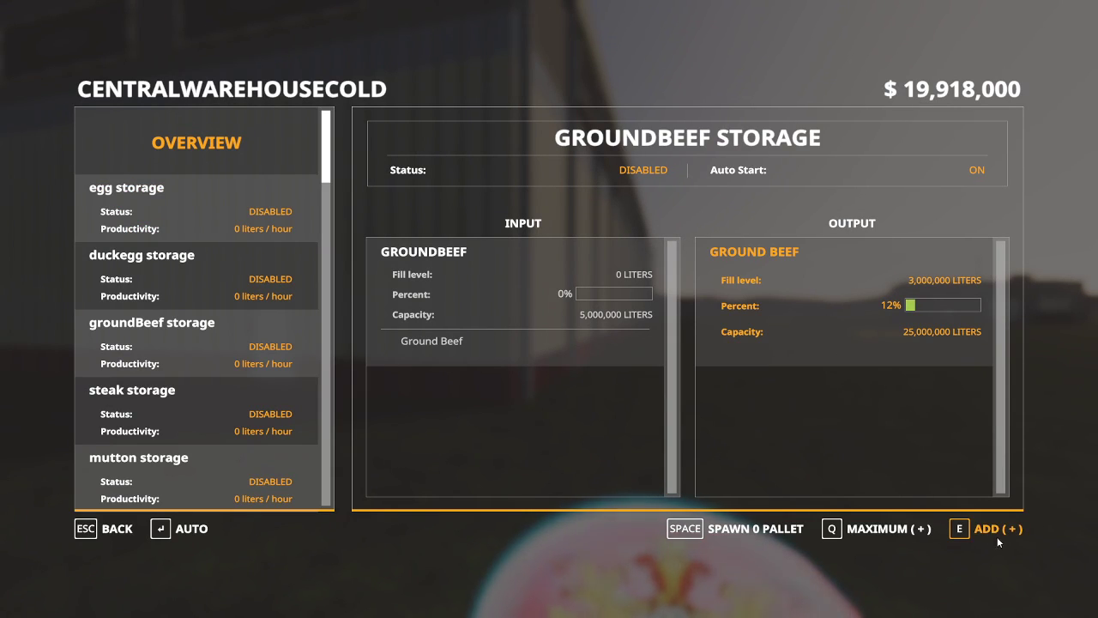
left_click(900, 530)
left_click(804, 532)
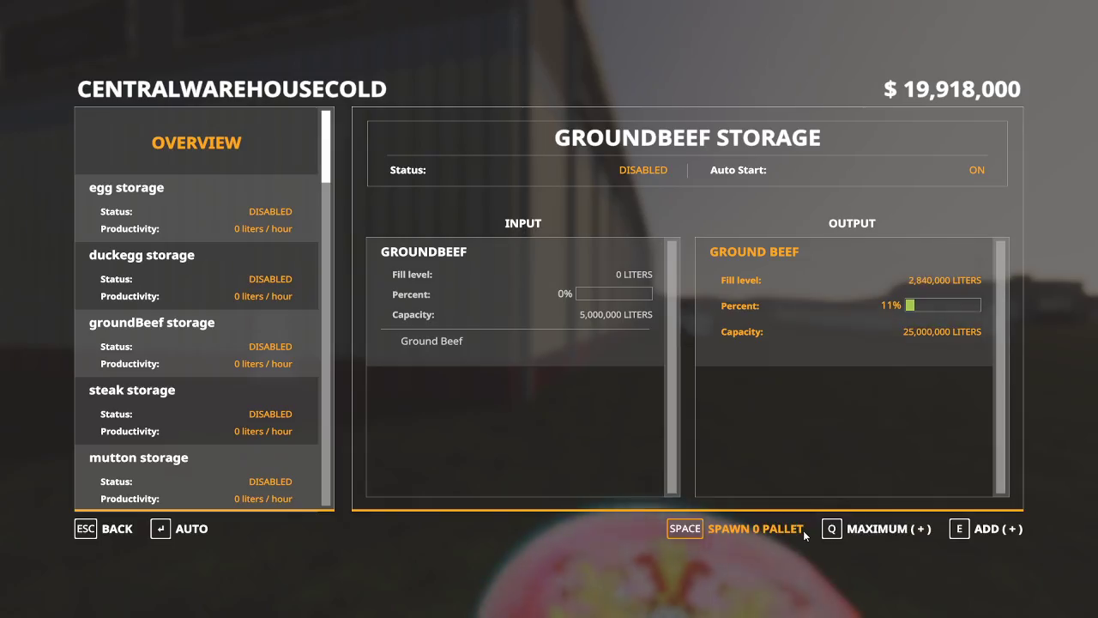
key("Escape")
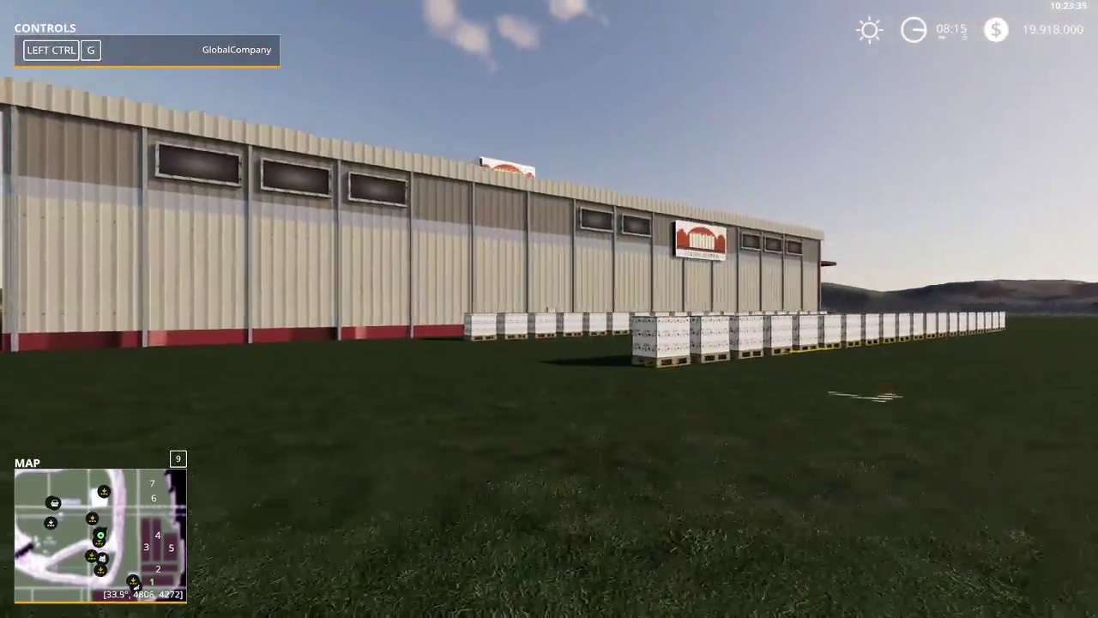
Walk back to the Roadrunner, get in and turn on the trailer's AutoLoader work mode.
key("w")
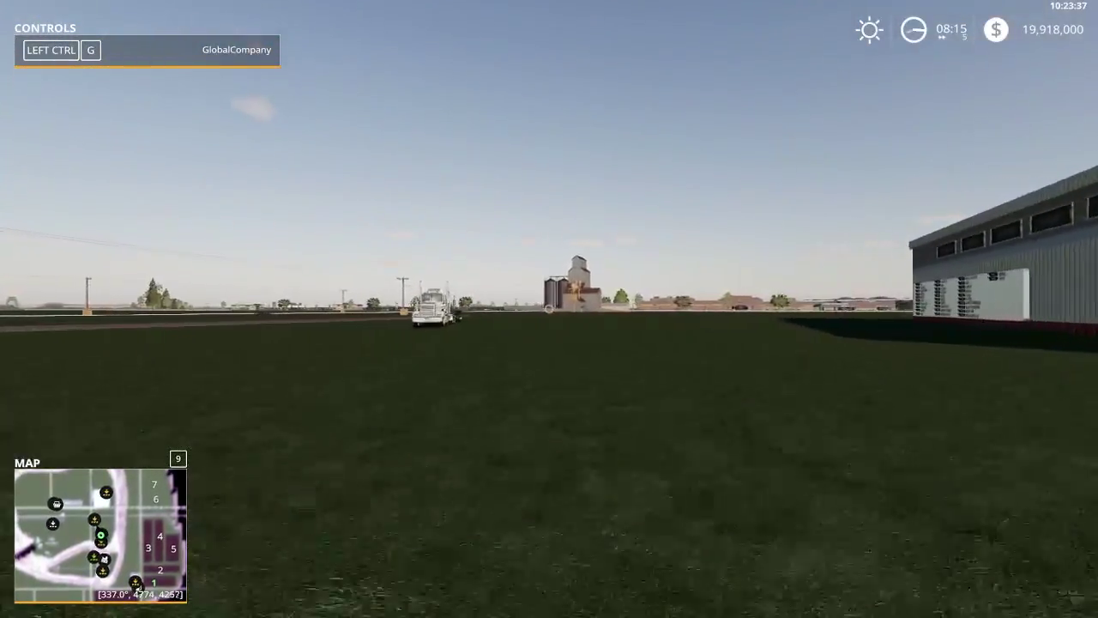
key("w")
key("e")
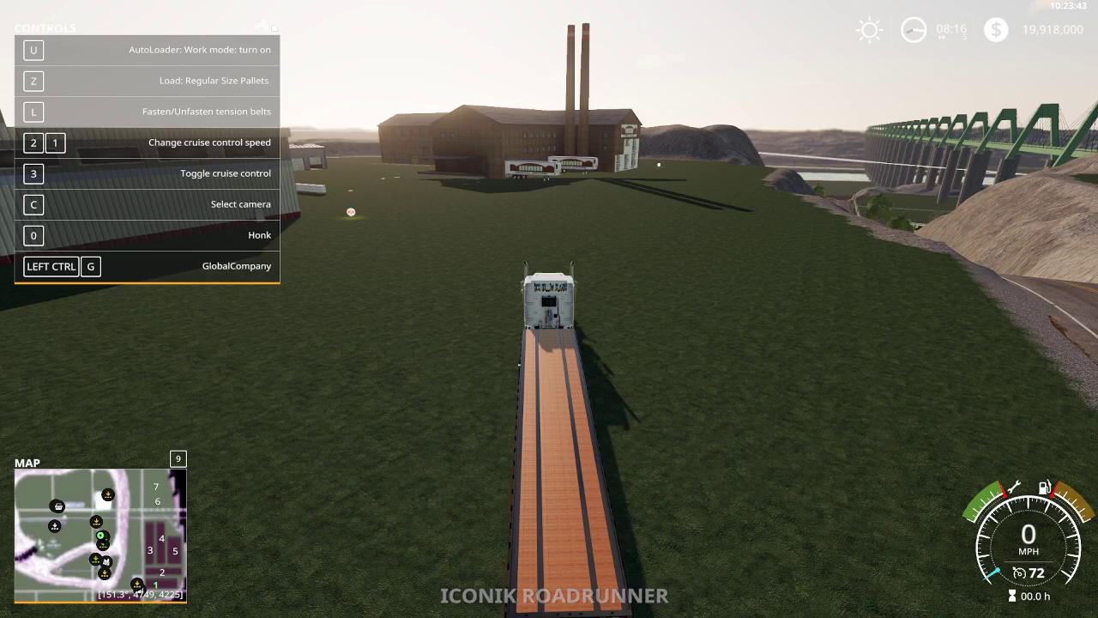
key("w")
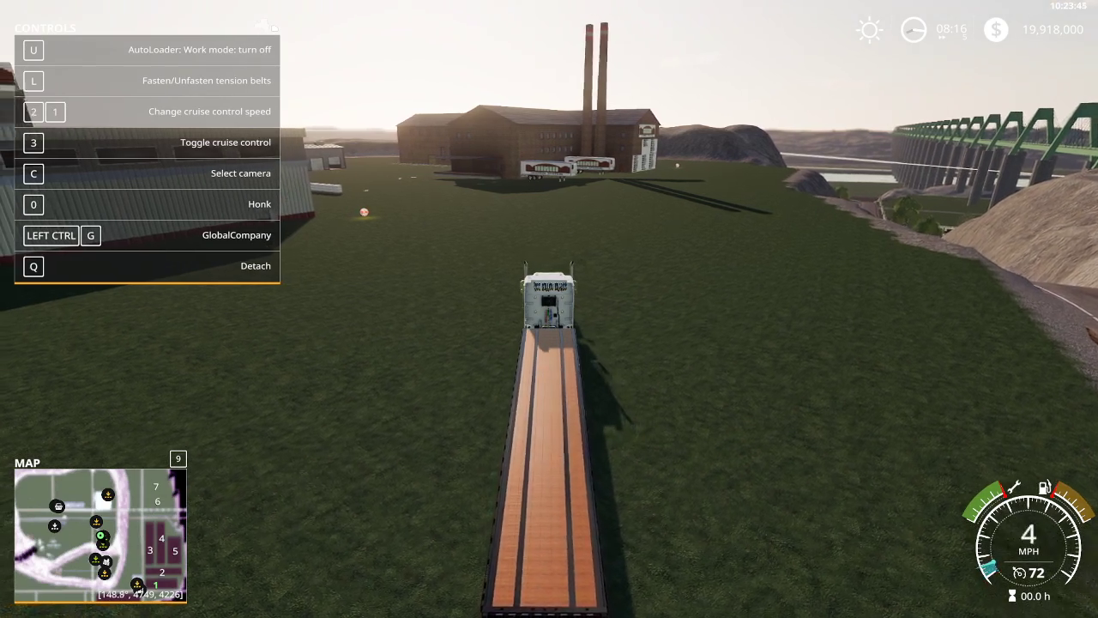
Drive the truck and flatbed around the warehouse corner toward the rows of spawned ground beef pallets.
key("w")
key("a")
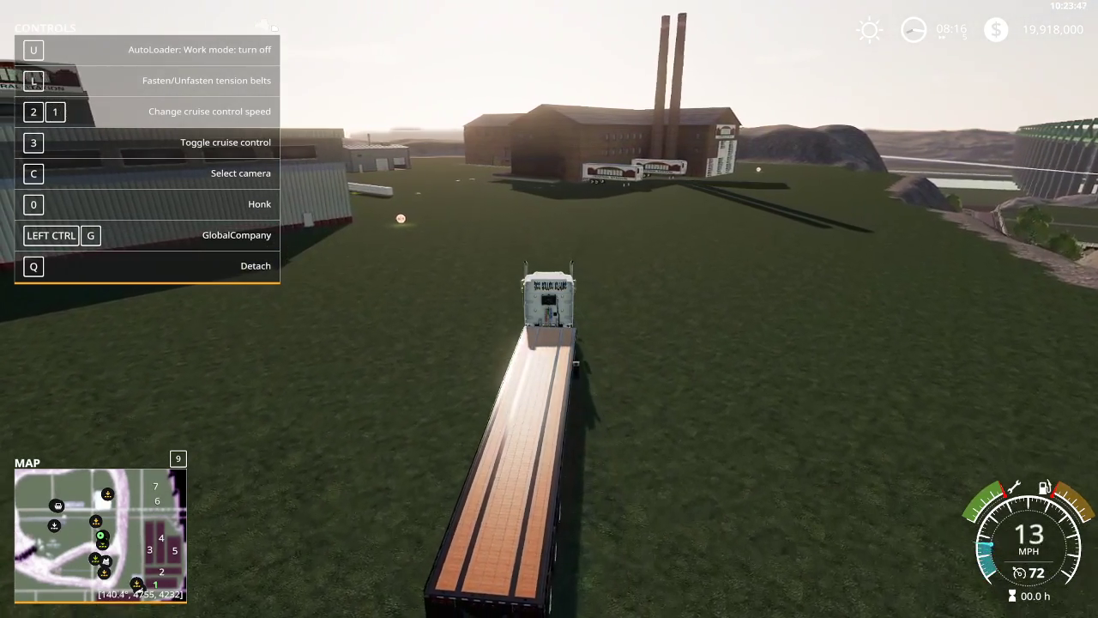
key("w")
key("a")
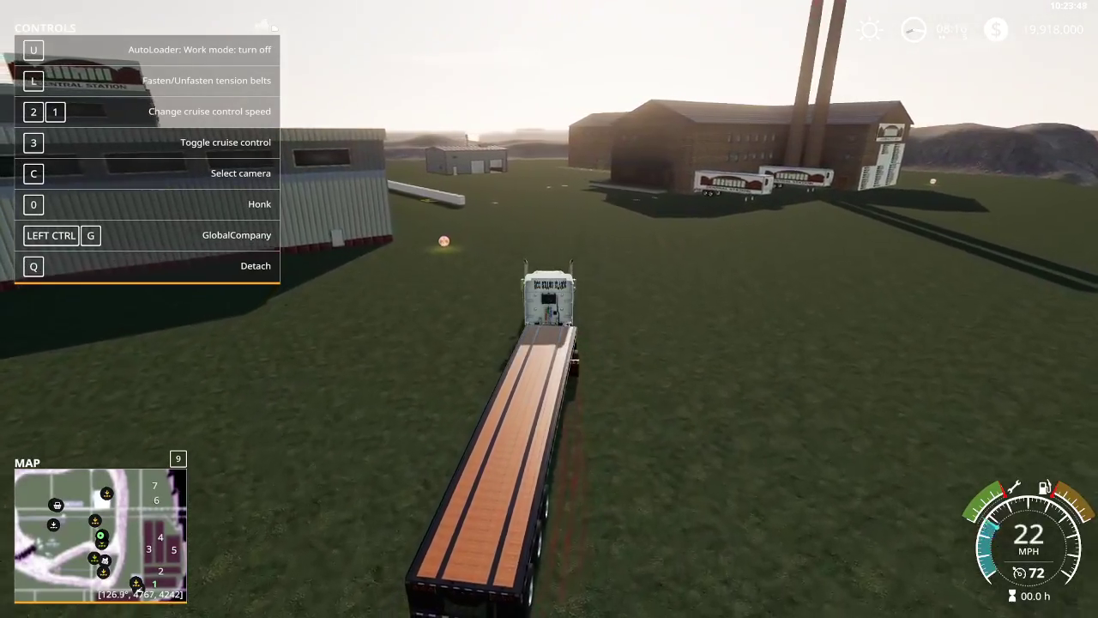
key("w")
key("a")
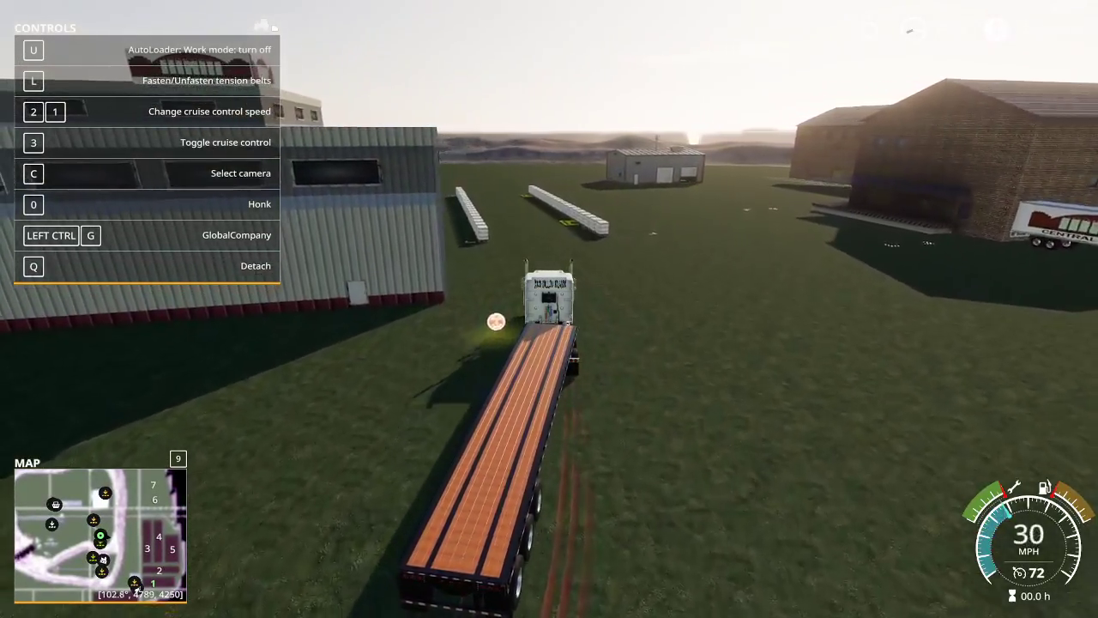
key("w")
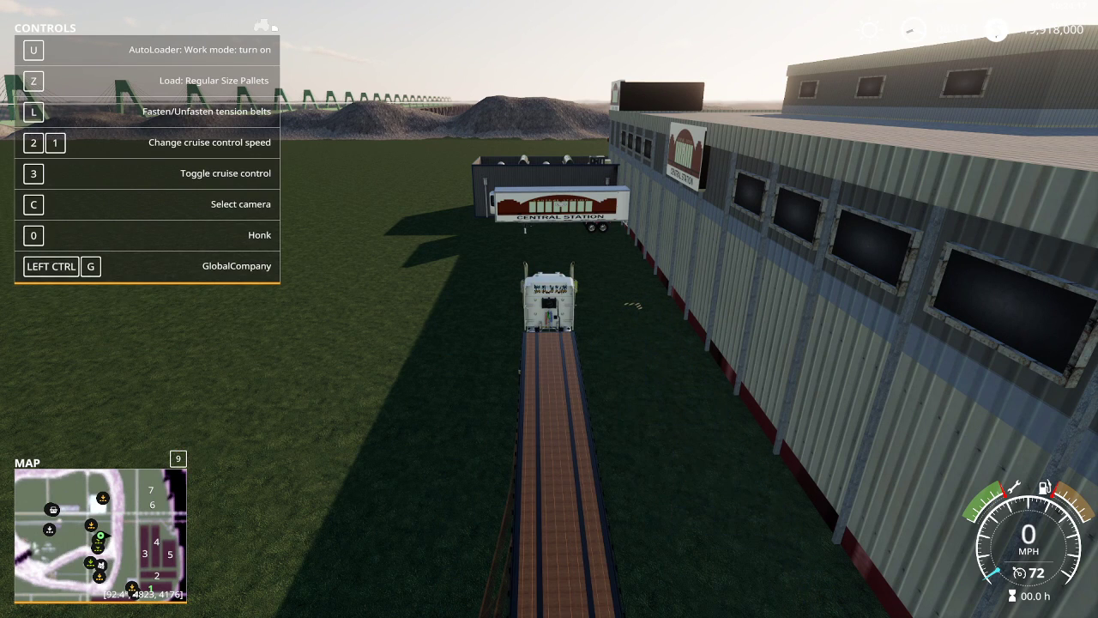
Drive the truck and flatbed around the cold warehouse and across the grass to the brick Central Station warehouse.
key("w")
key("a")
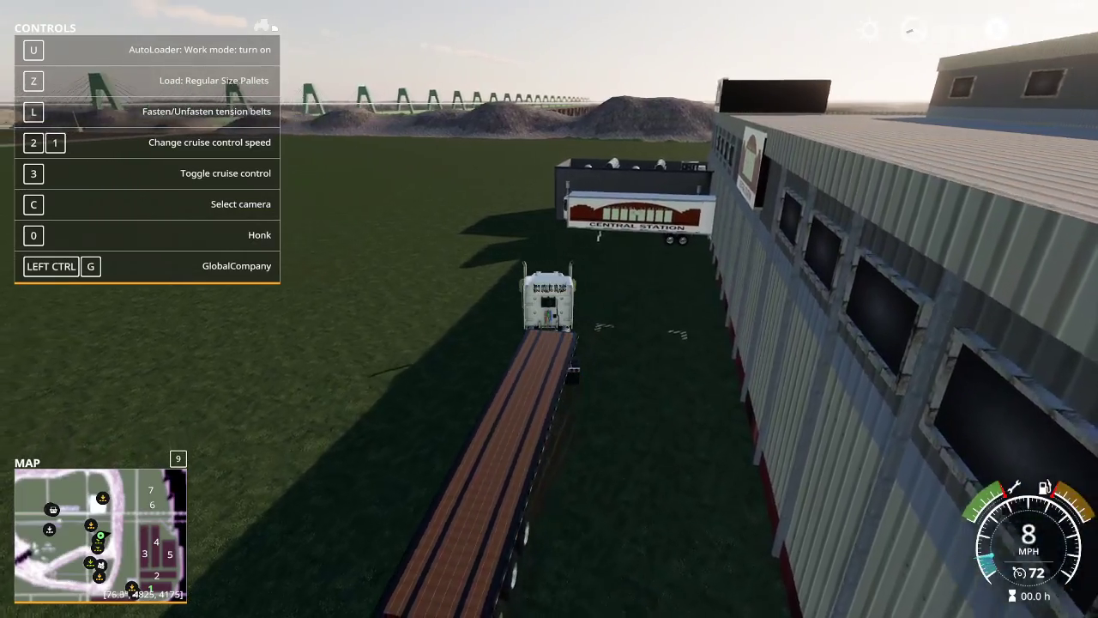
key("w")
key("a")
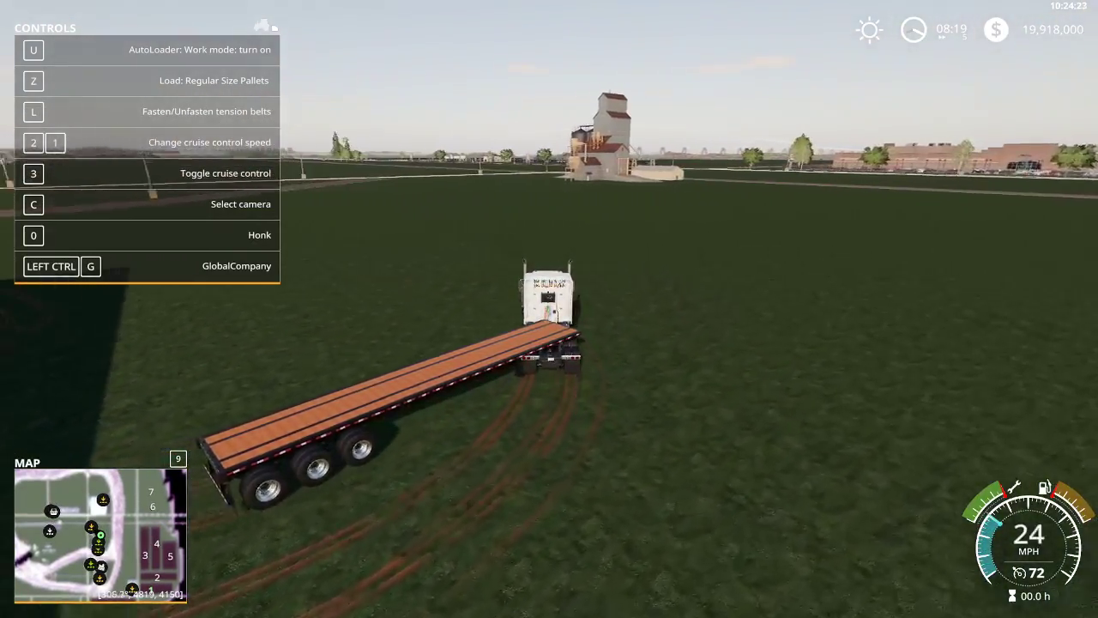
key("w")
key("a")
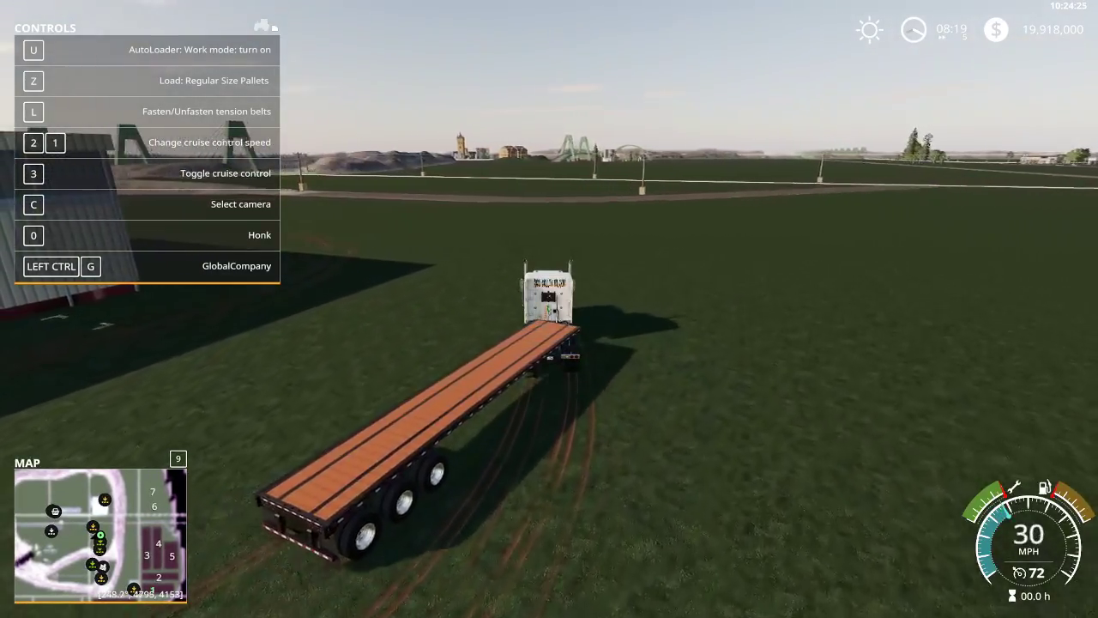
key("w")
key("a")
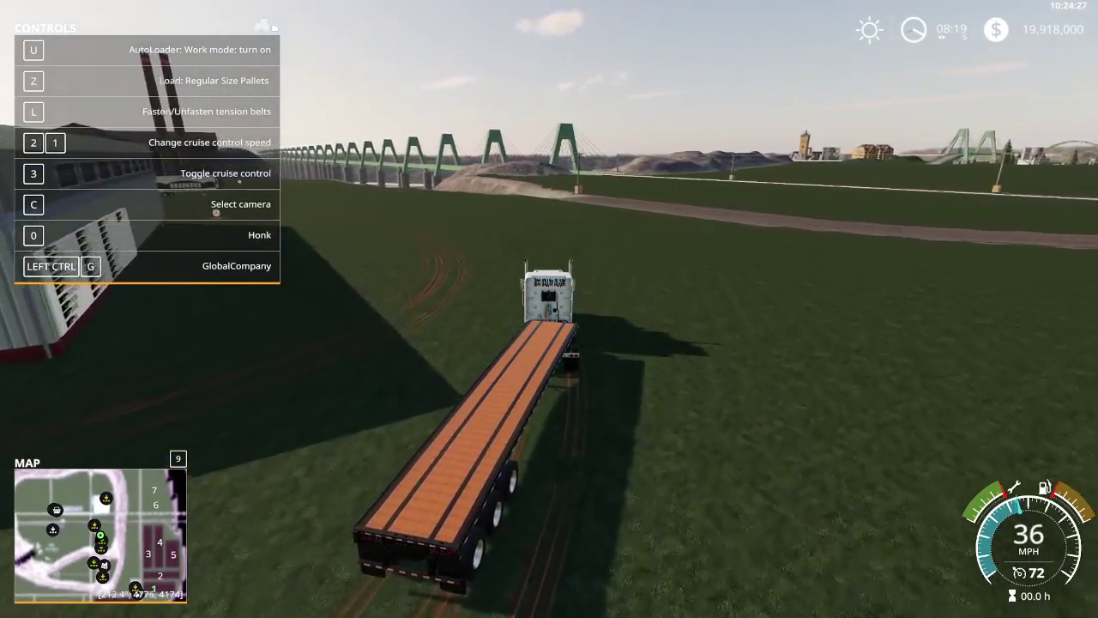
key("w")
key("a")
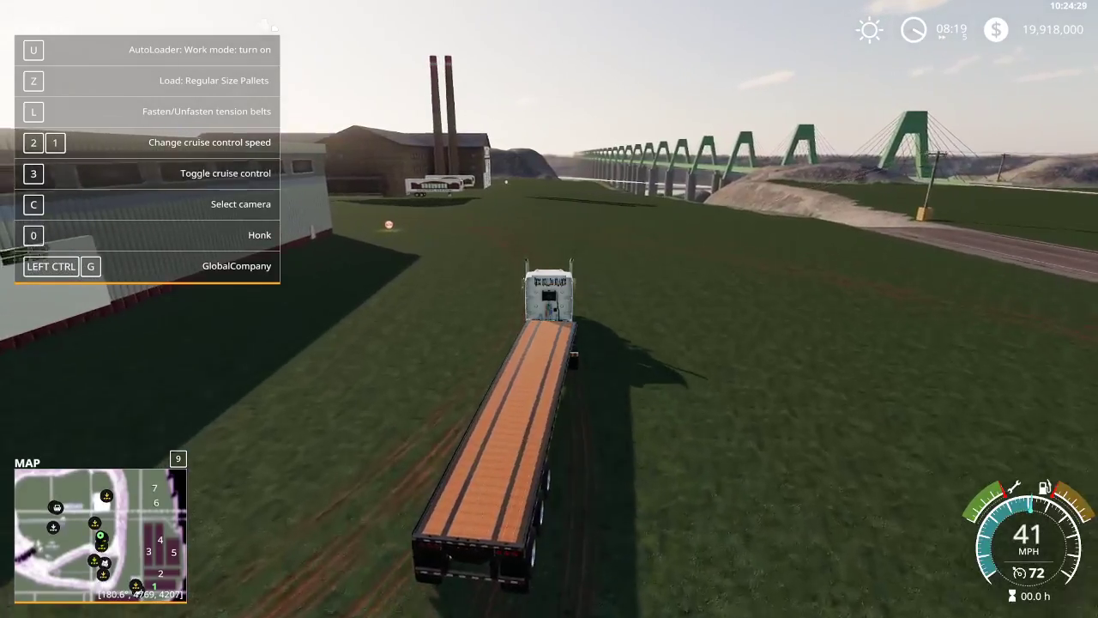
key("w")
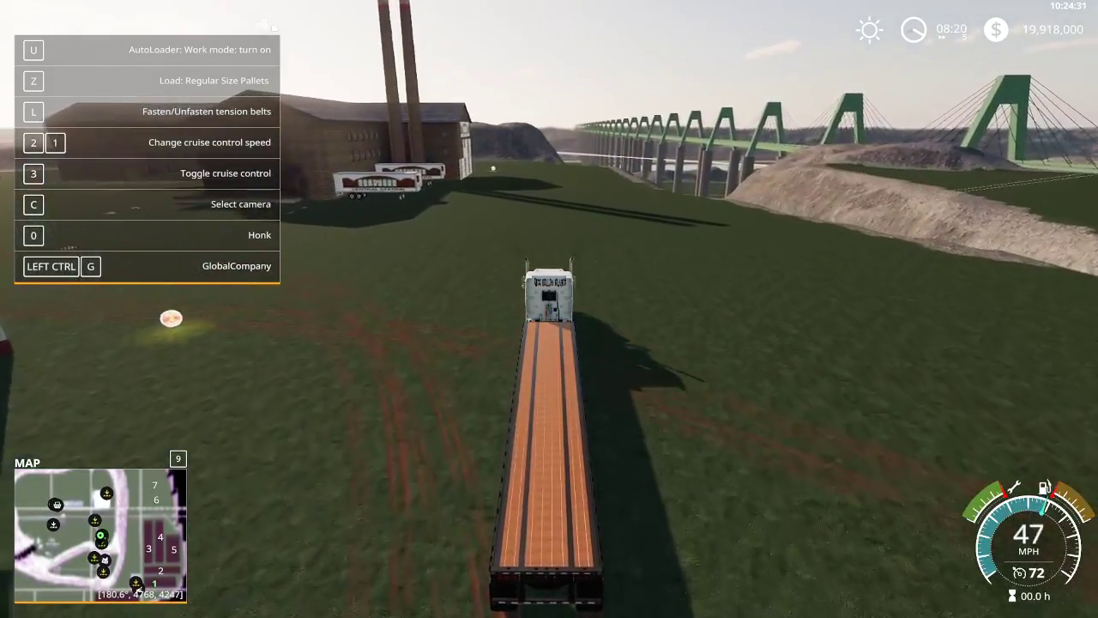
key("s")
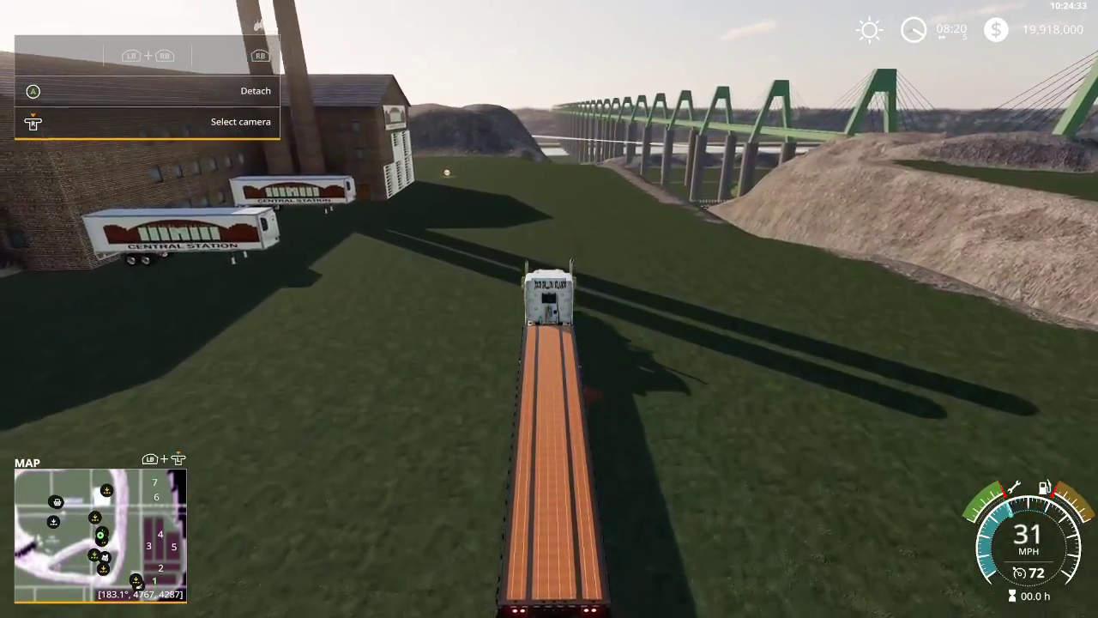
Leave the truck and spawn the maximum number of lumber pallets from the CentralWarehouse product menu at the brick building's marker.
key("e")
key("w")
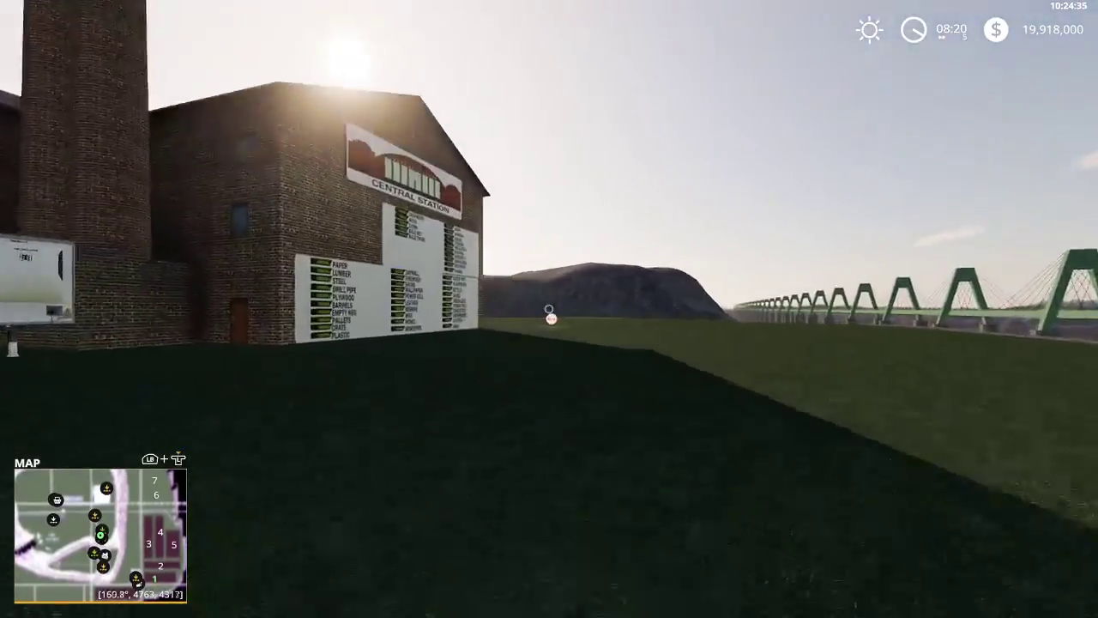
key("w")
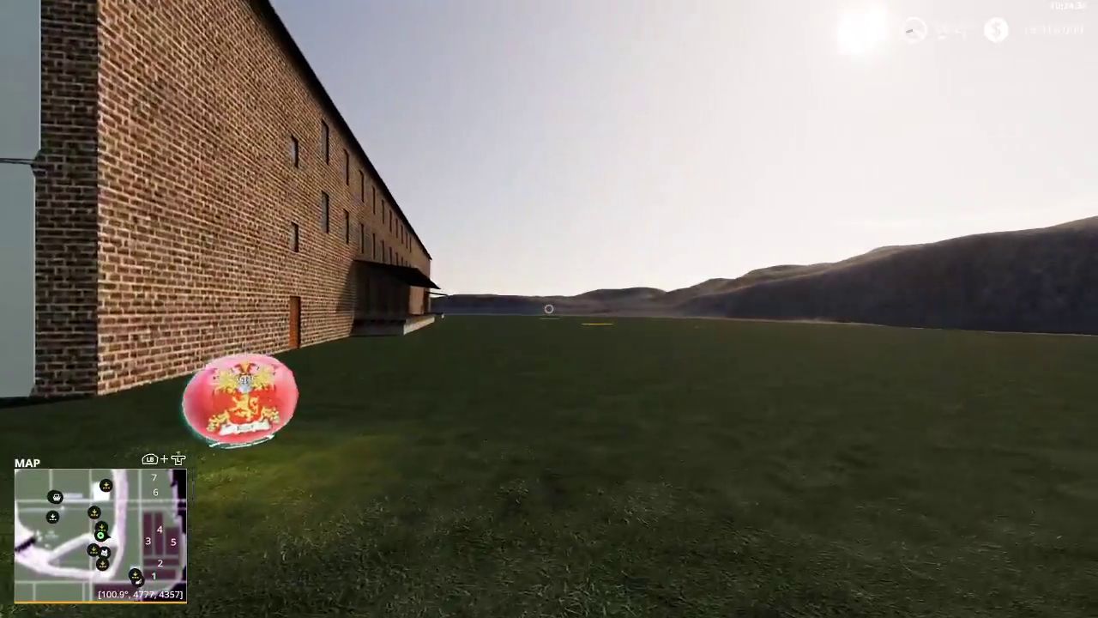
key("a")
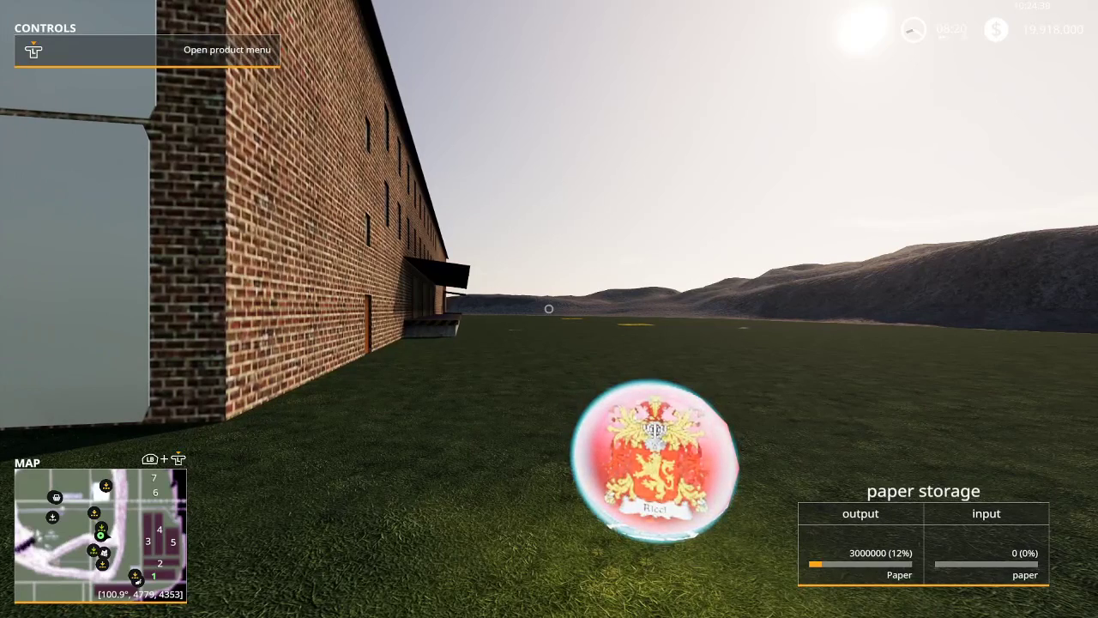
key("r")
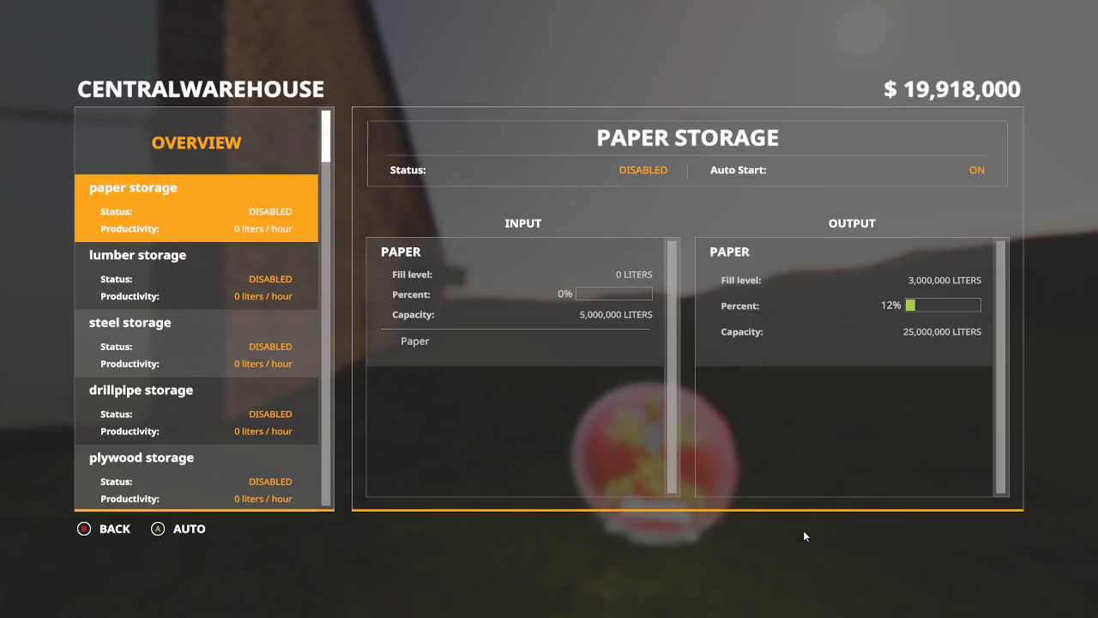
left_click(182, 280)
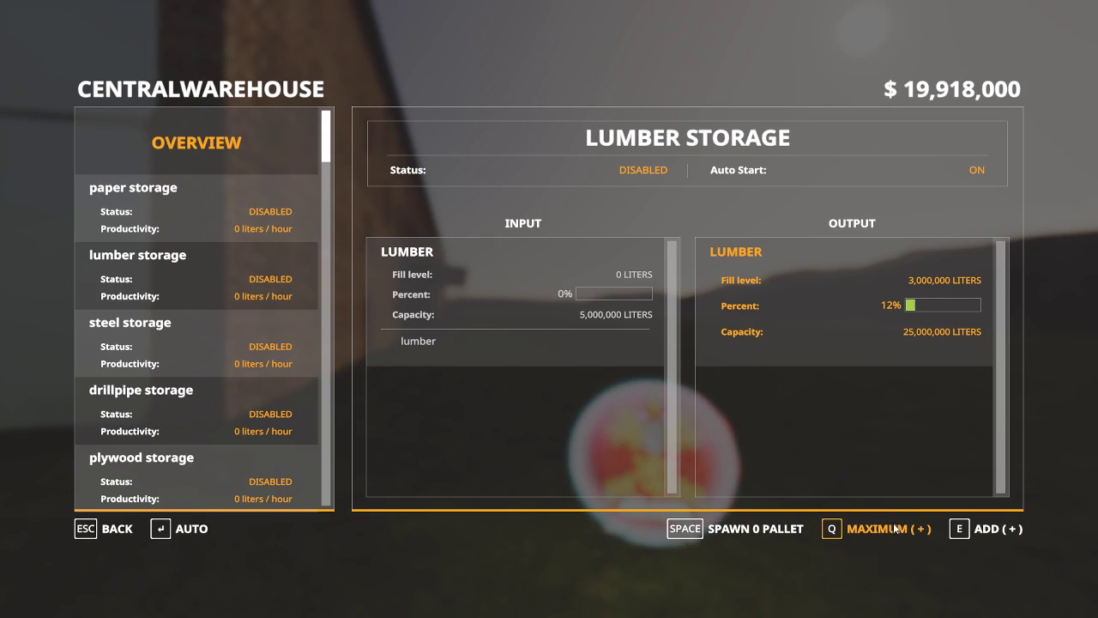
left_click(790, 531)
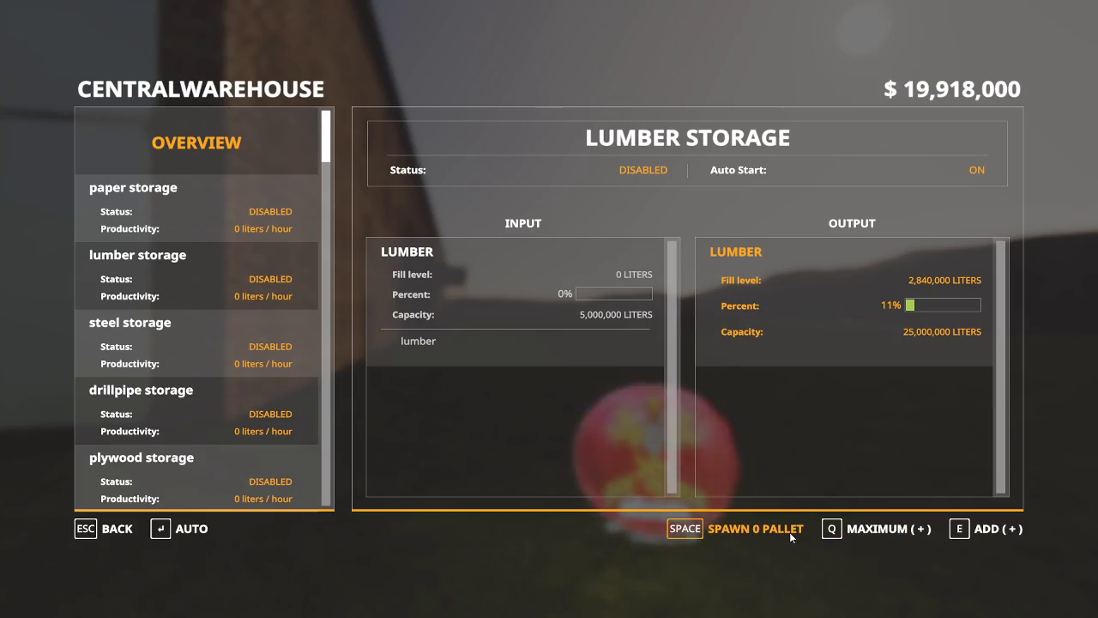
key("Escape")
Walk past the spawned lumber pallets back to the Roadrunner, get in and turn on the trailer's AutoLoader work mode.
key("w")
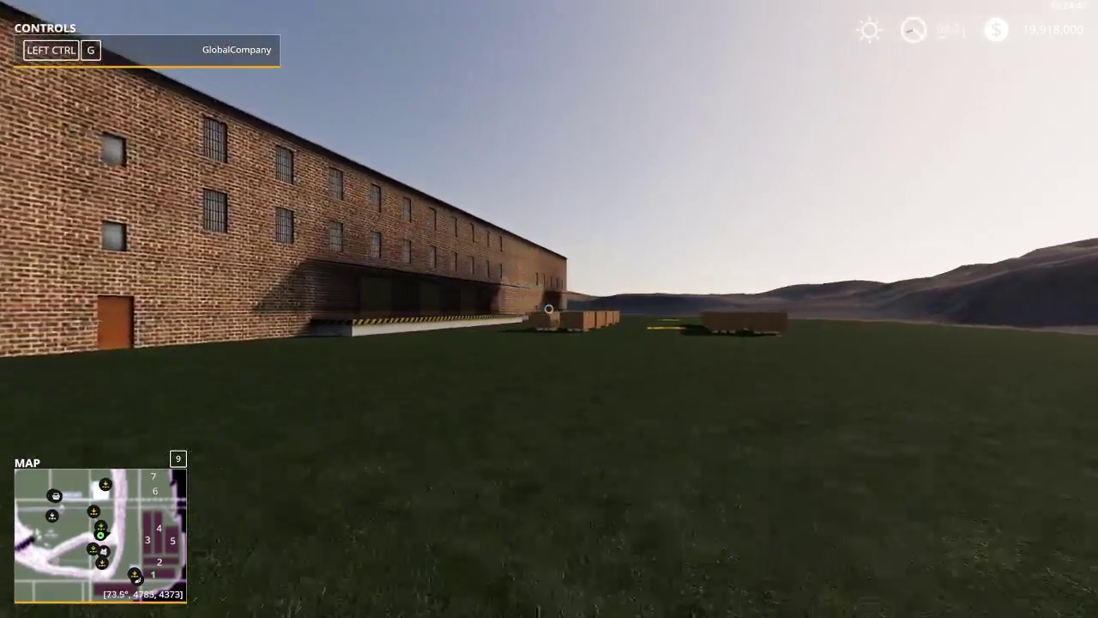
key("w")
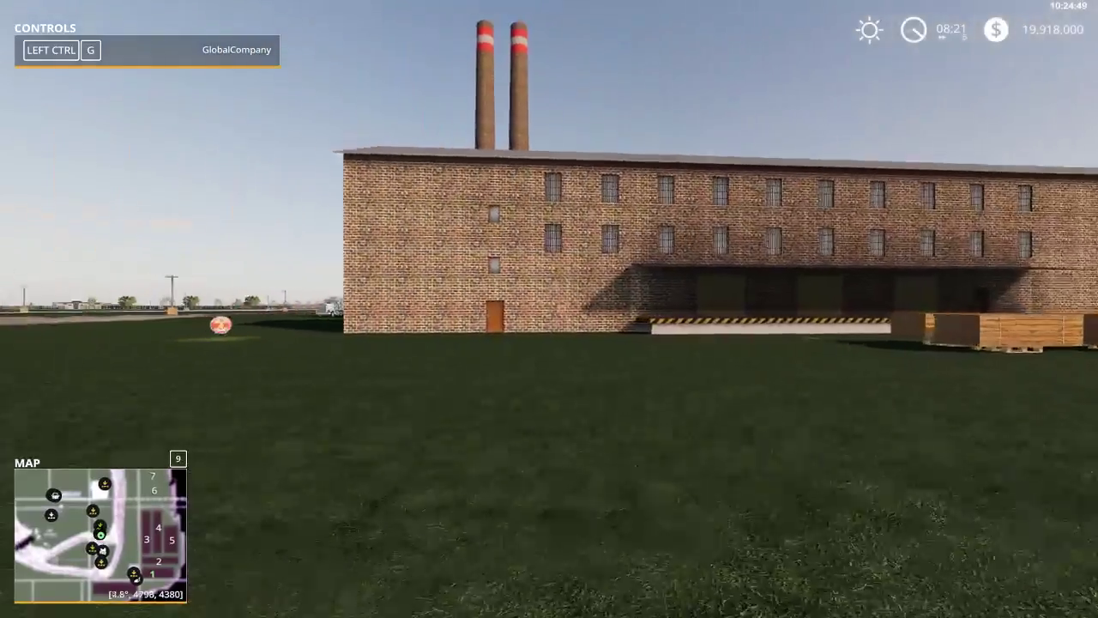
key("w")
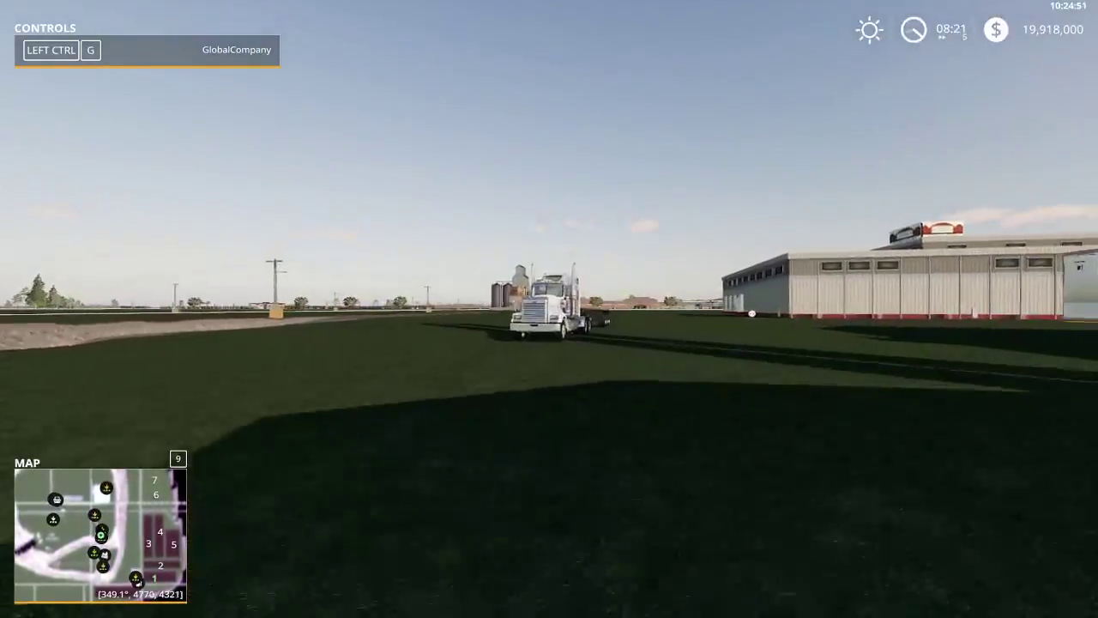
key("e")
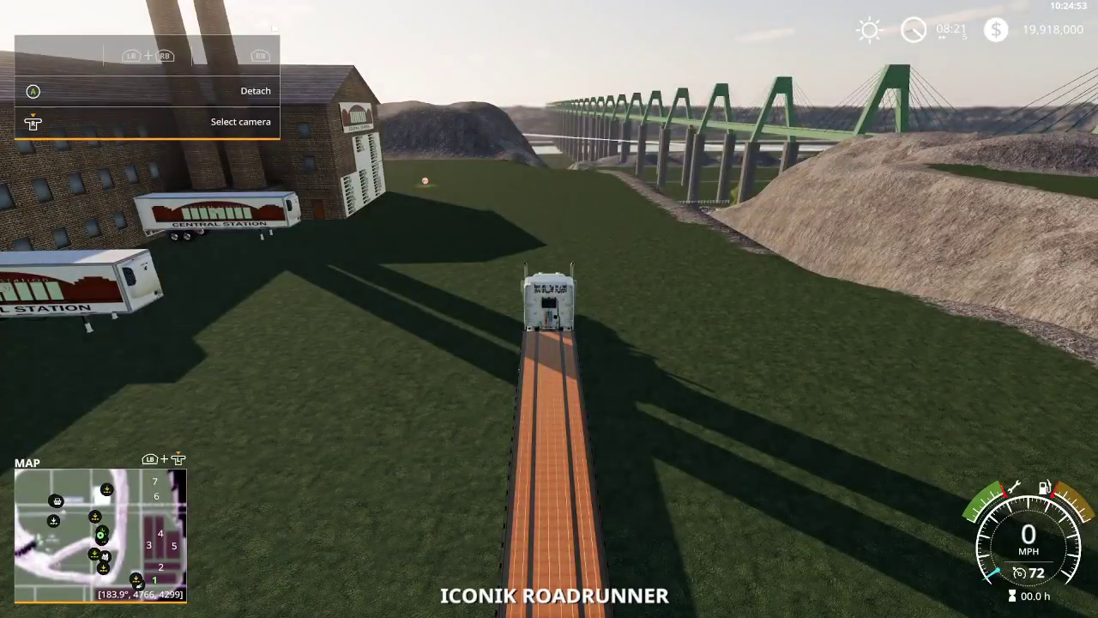
key("z")
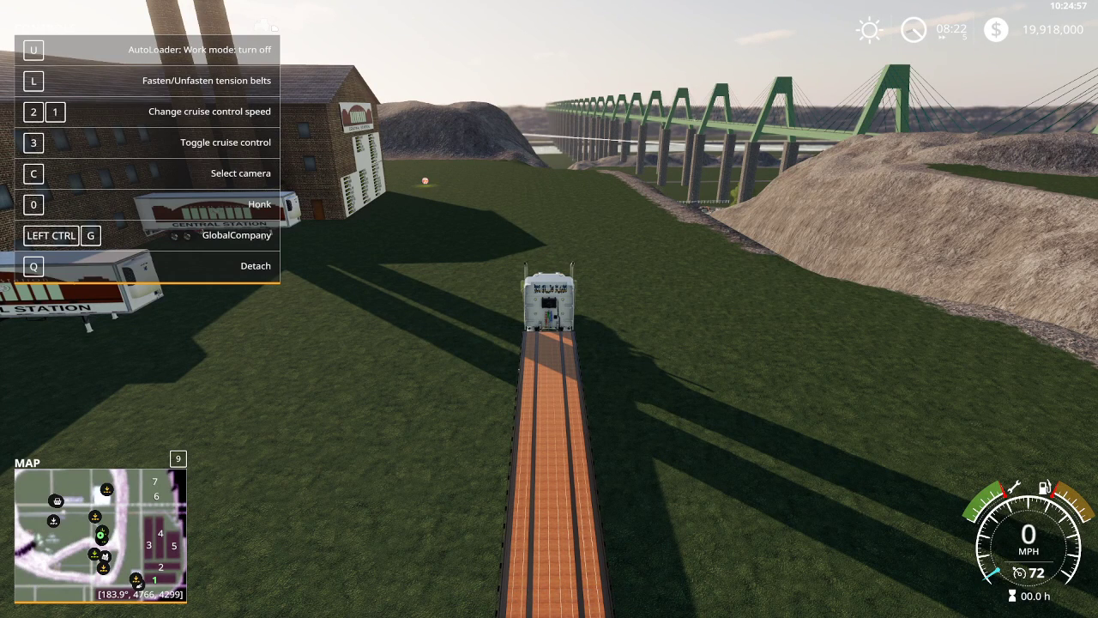
Load 16 lumber pallets onto the flatbed with the AutoLoader and unload them on the ground alongside the trailer, near the brick warehouse.
key("w")
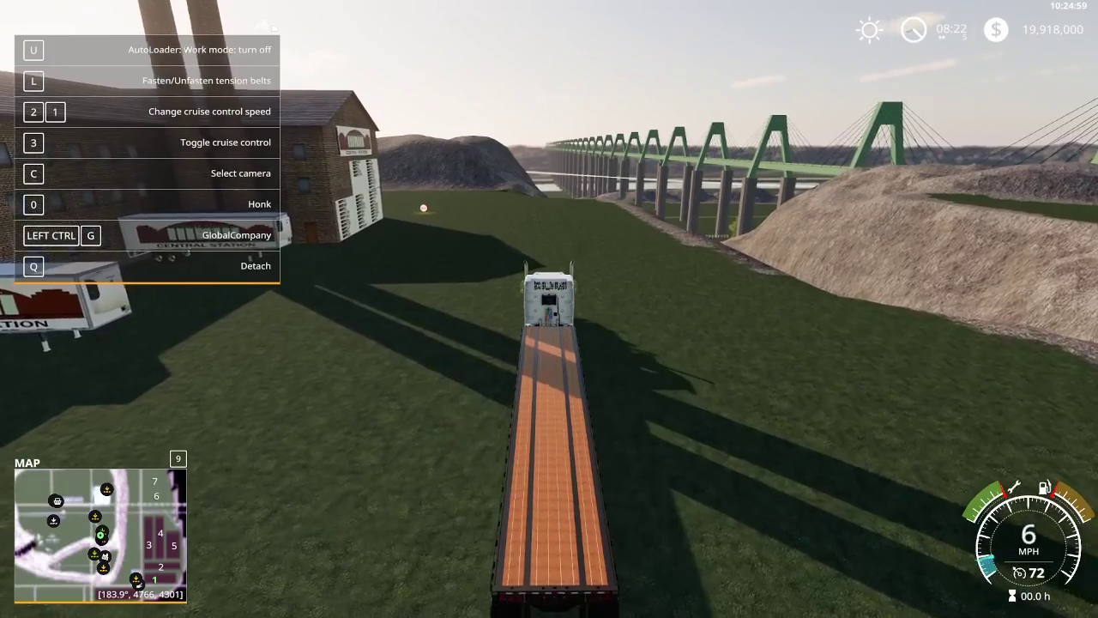
key("w")
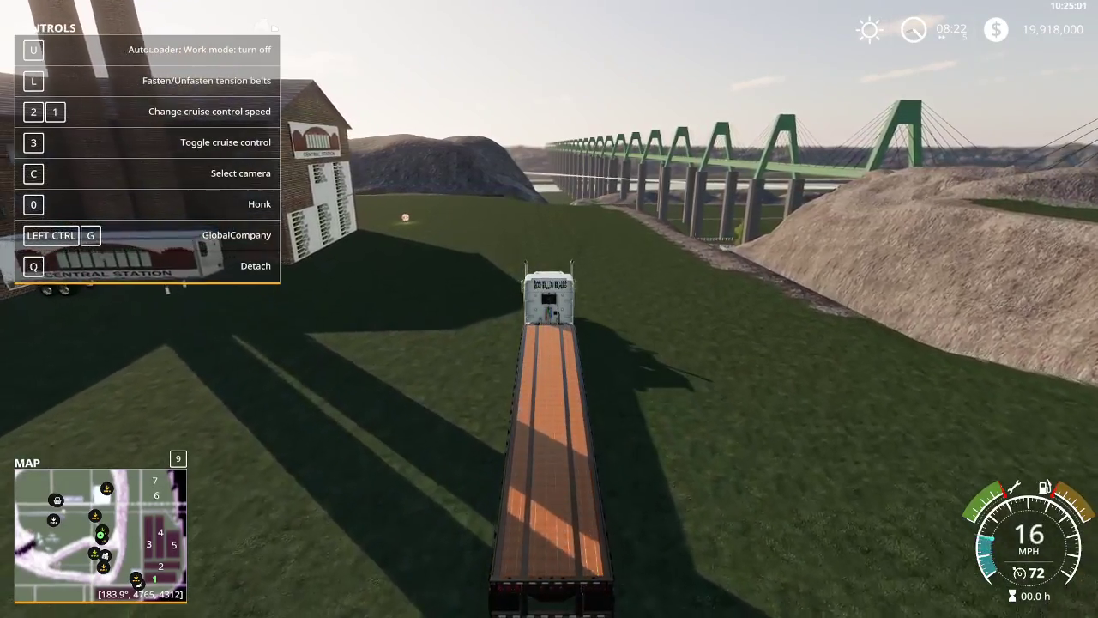
key("w")
key("a")
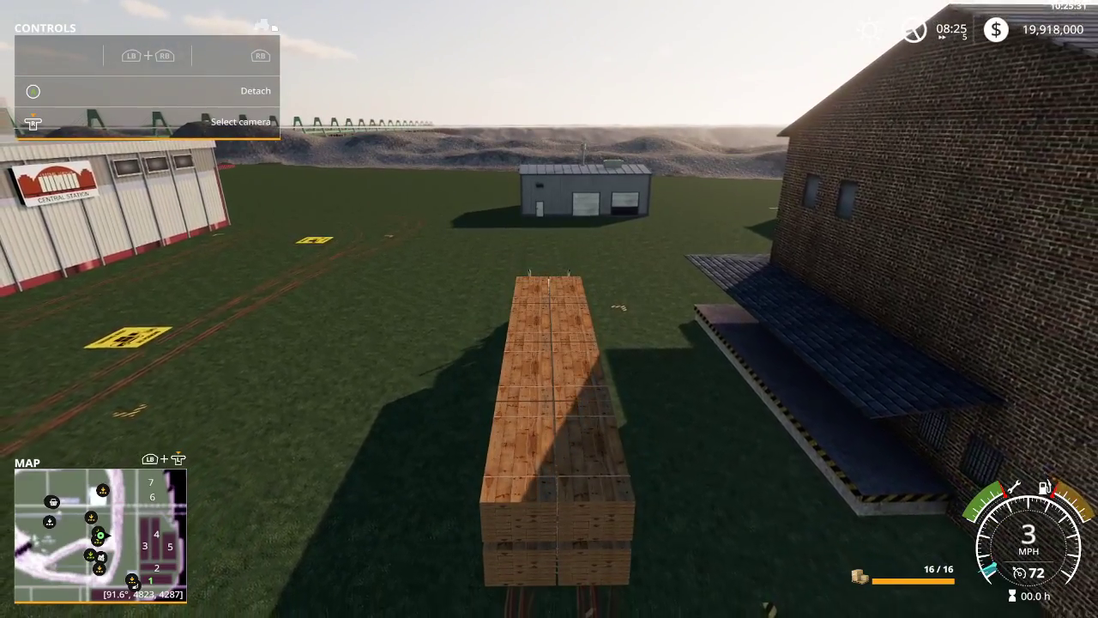
key("b")
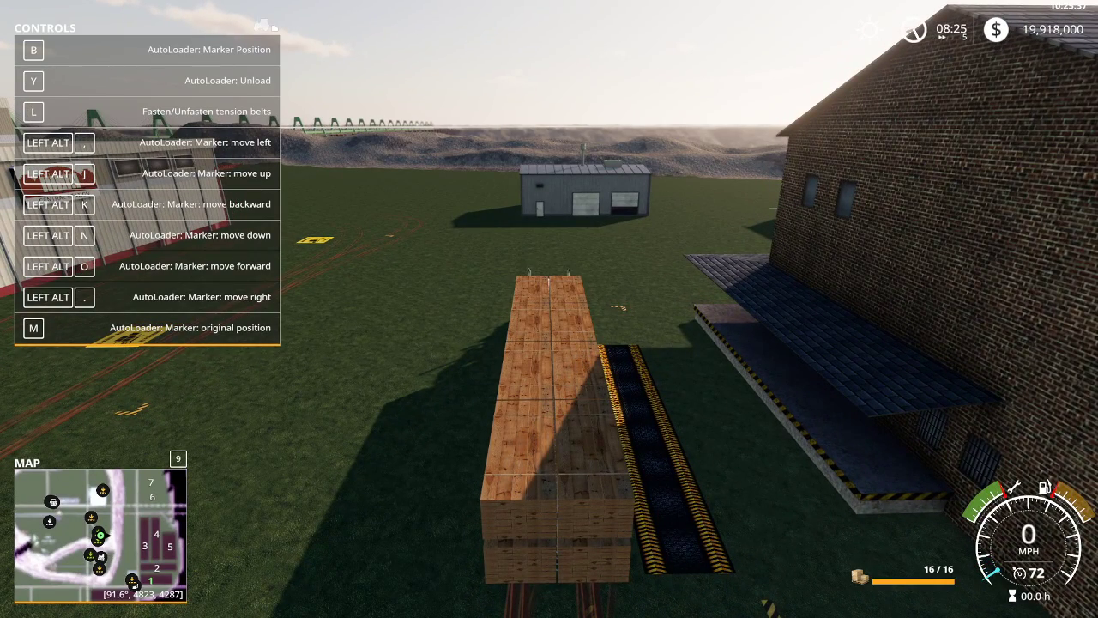
key("y")
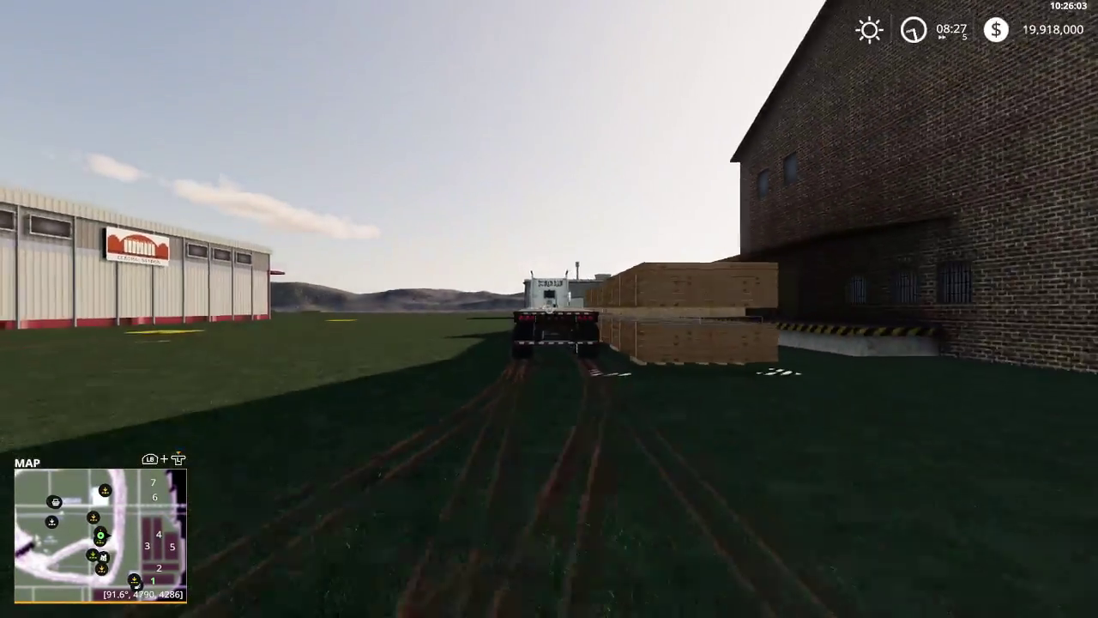
Display the physics collision wireframes, walk around the unloaded lumber pallets to examine their collisions, and hide the wireframes.
key("F5")
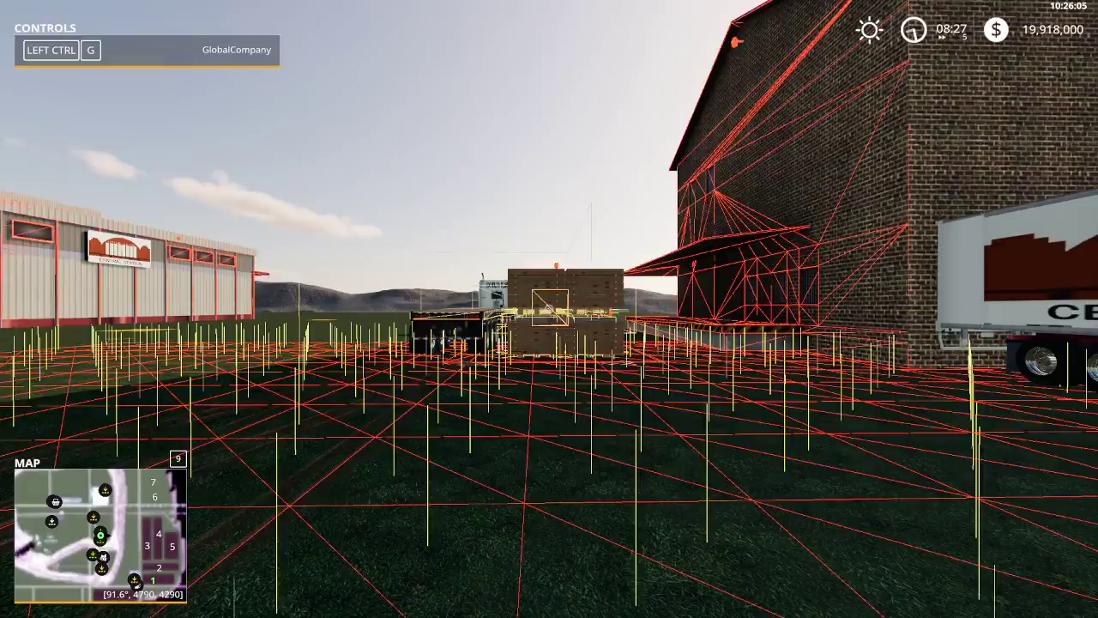
key("a")
key("w")
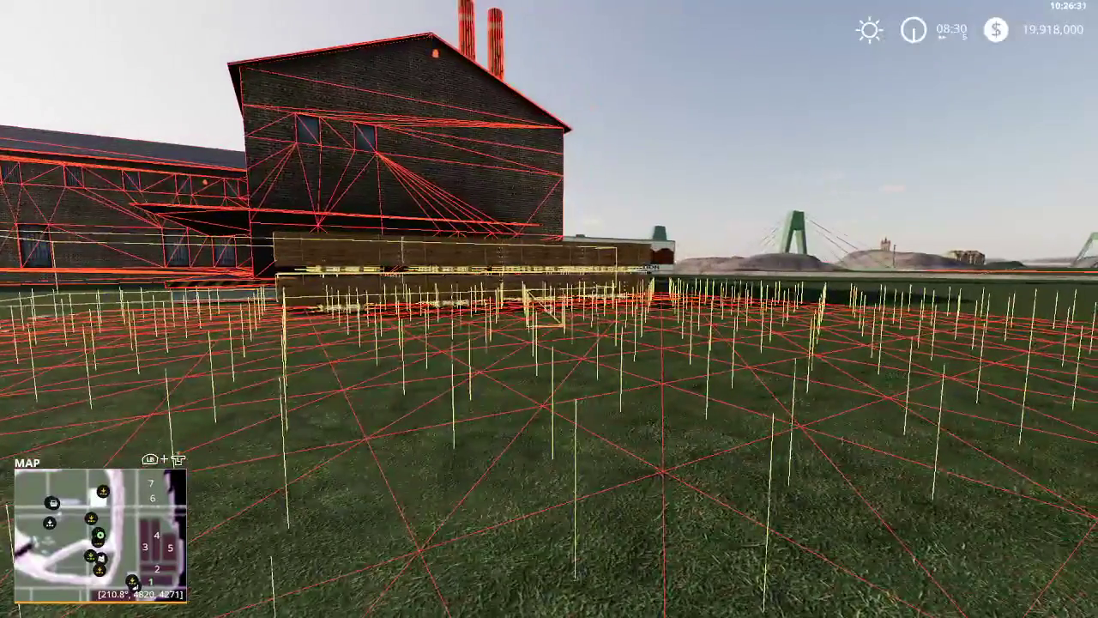
key("Escape")
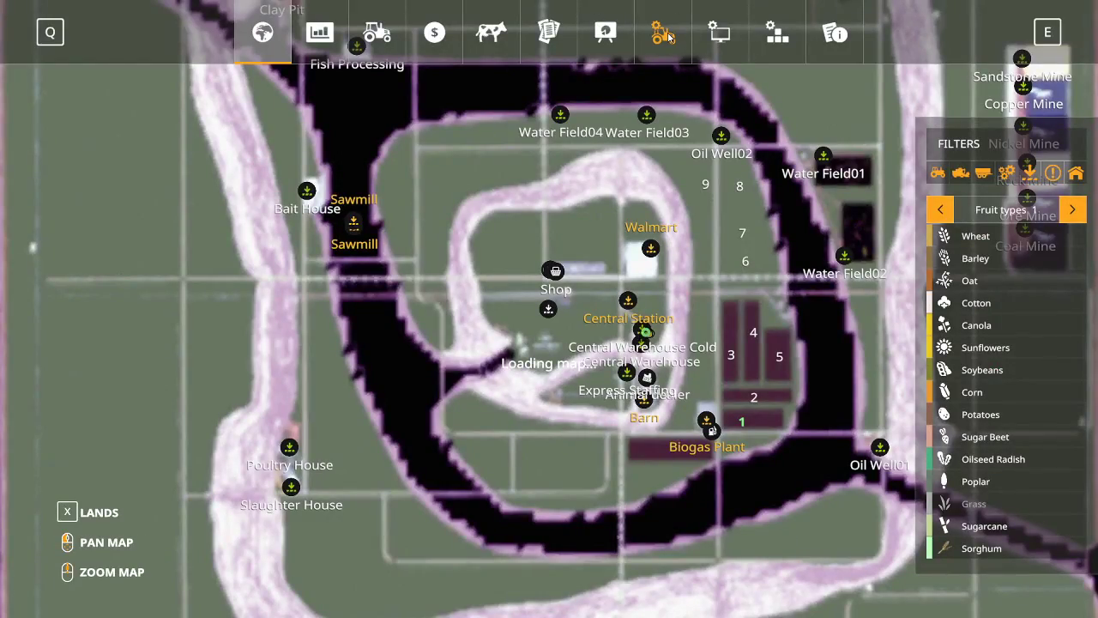
key("Escape")
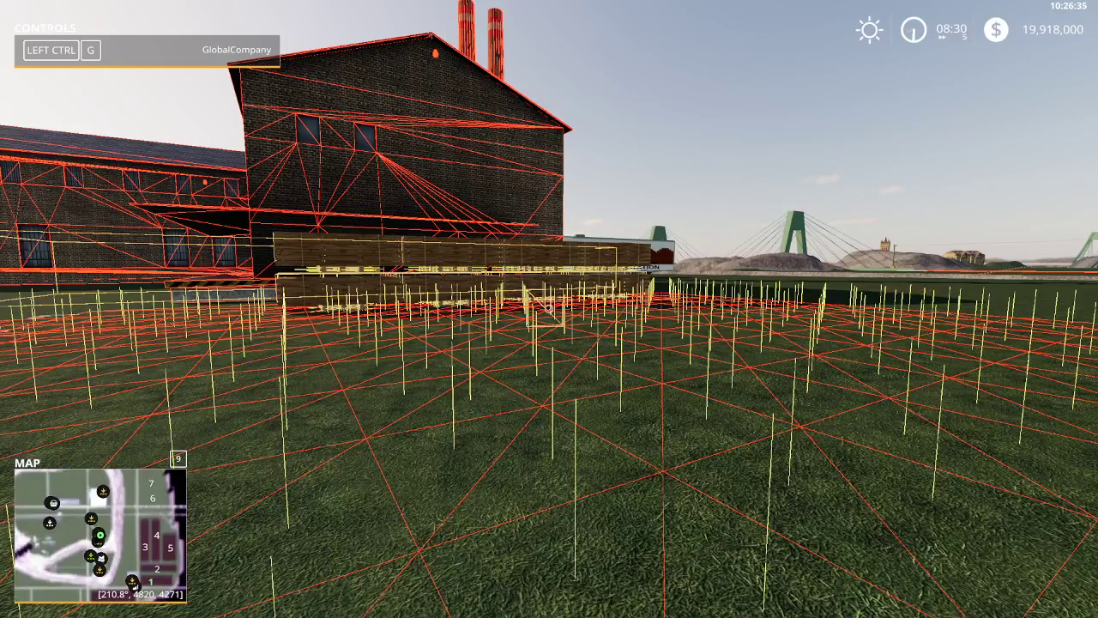
key("F5")
Return to the Roadrunner, reload the 16 lumber pallets onto the flatbed and back it onto the open grass between the warehouses.
key("Tab")
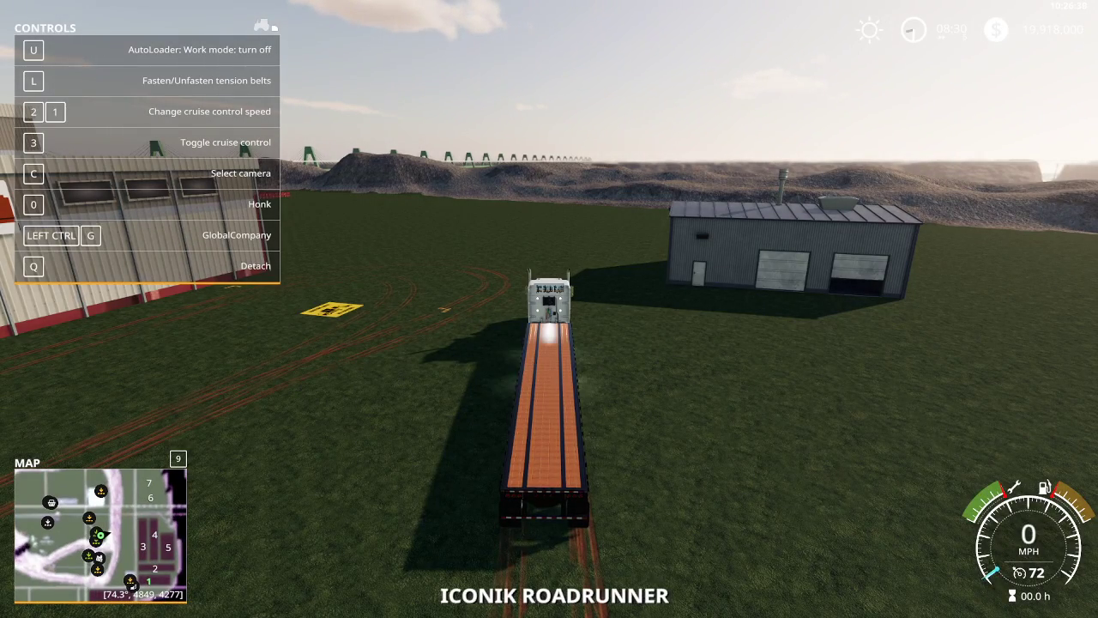
key("w")
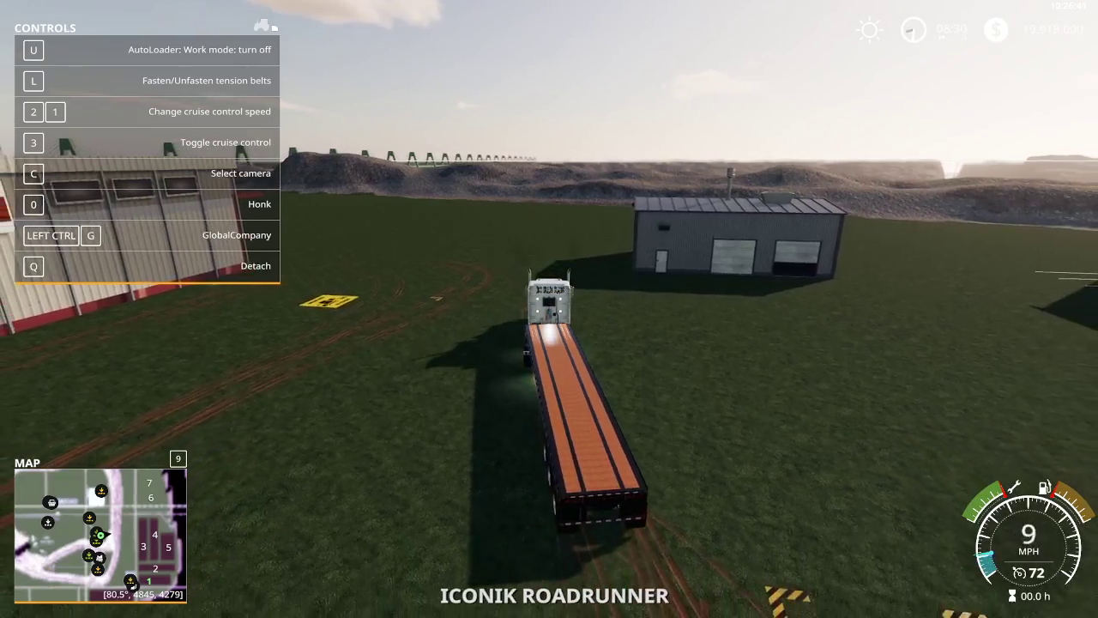
key("a")
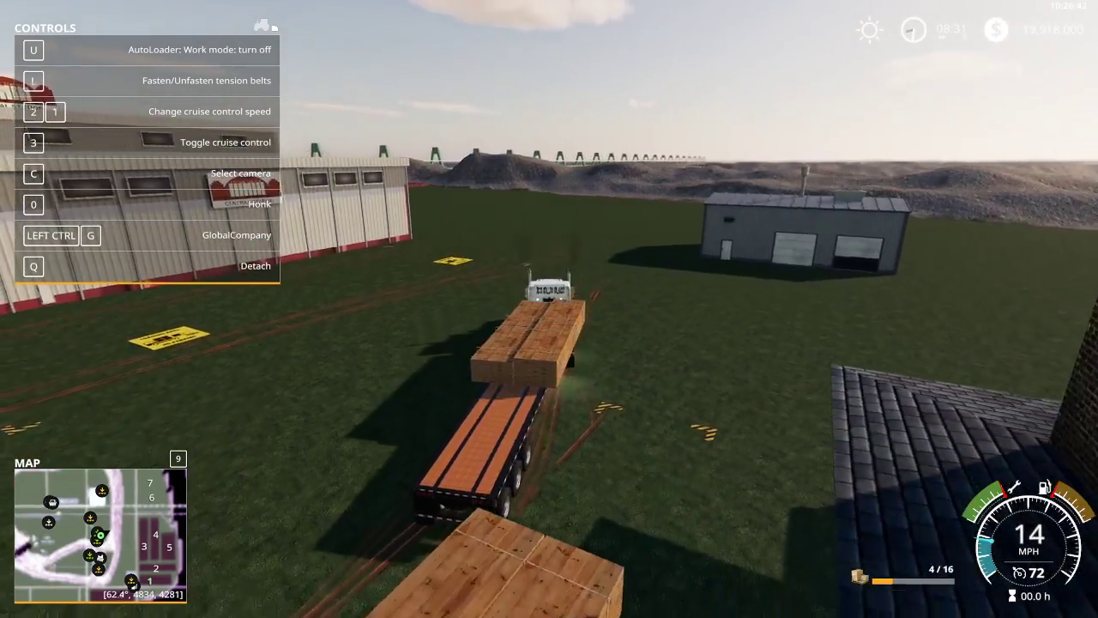
key("d")
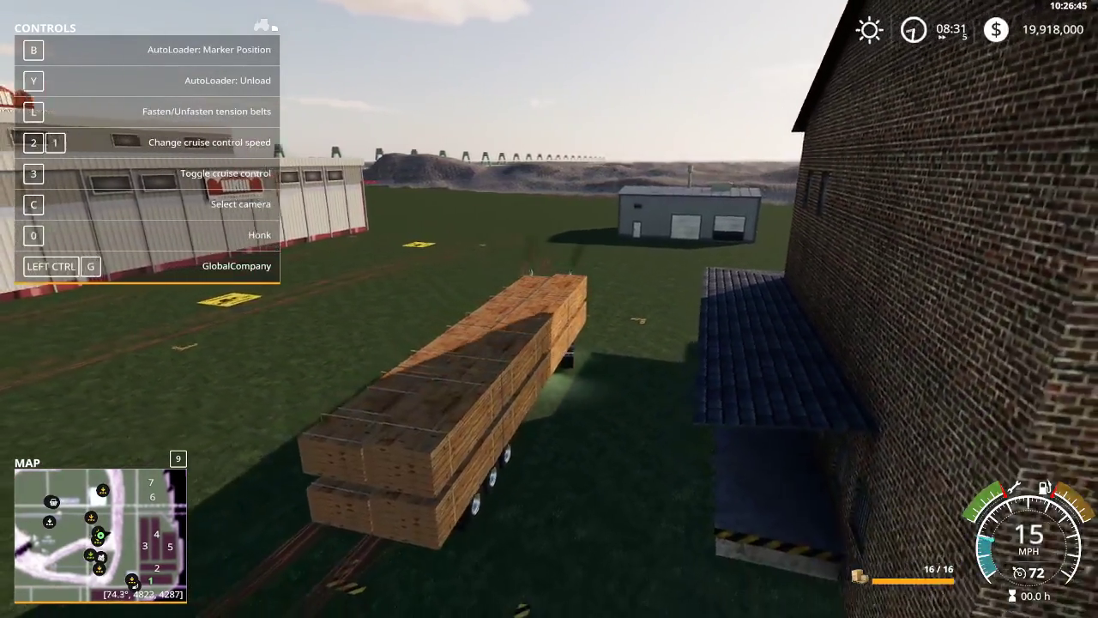
key("d")
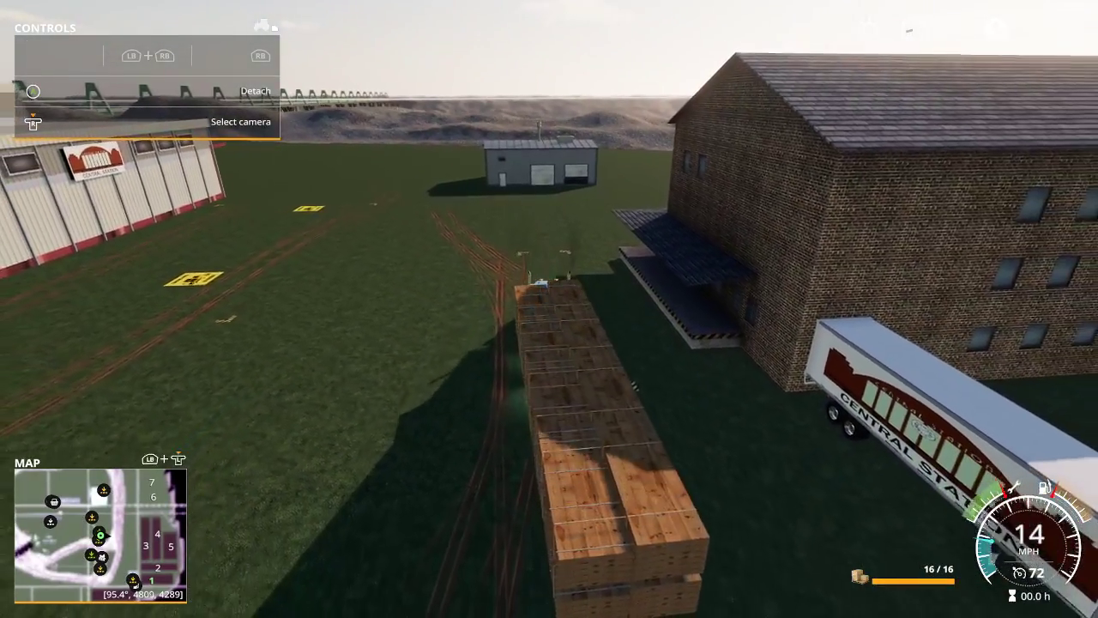
key("a")
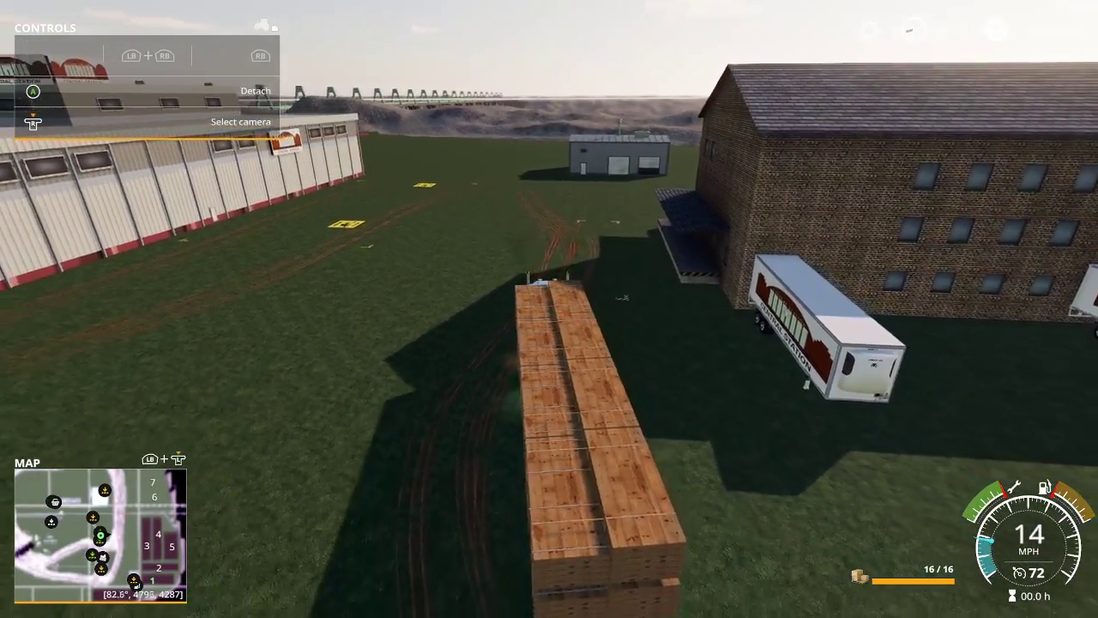
key("a")
key("s")
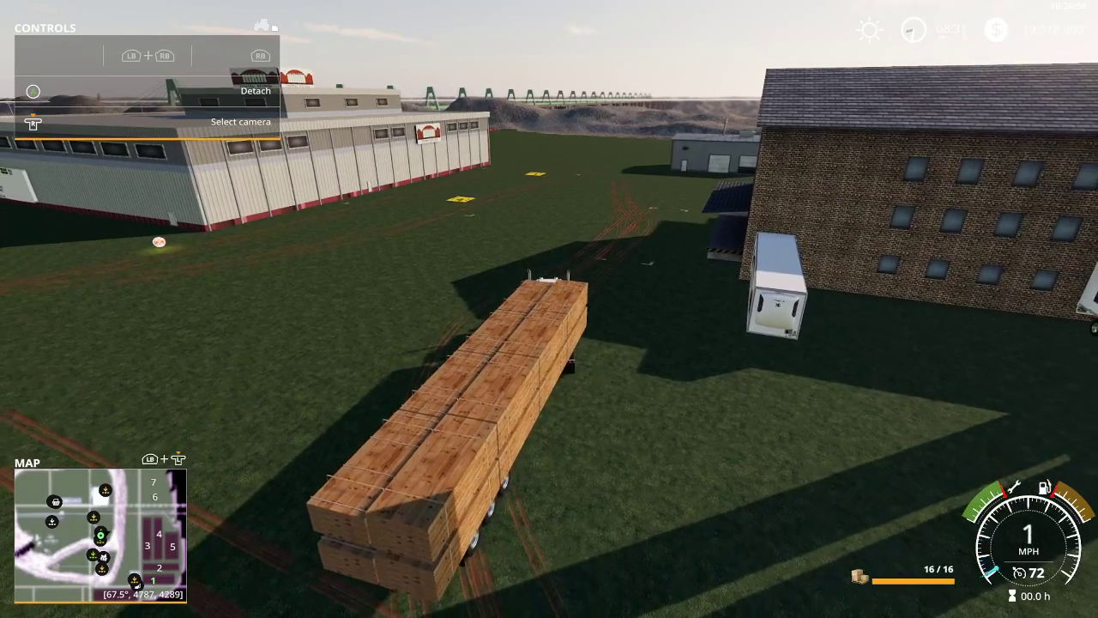
Get out of the truck, quit the running game from the game settings and return to the Ricci_Valley map in GIANTS Editor.
key("e")
key("Escape")
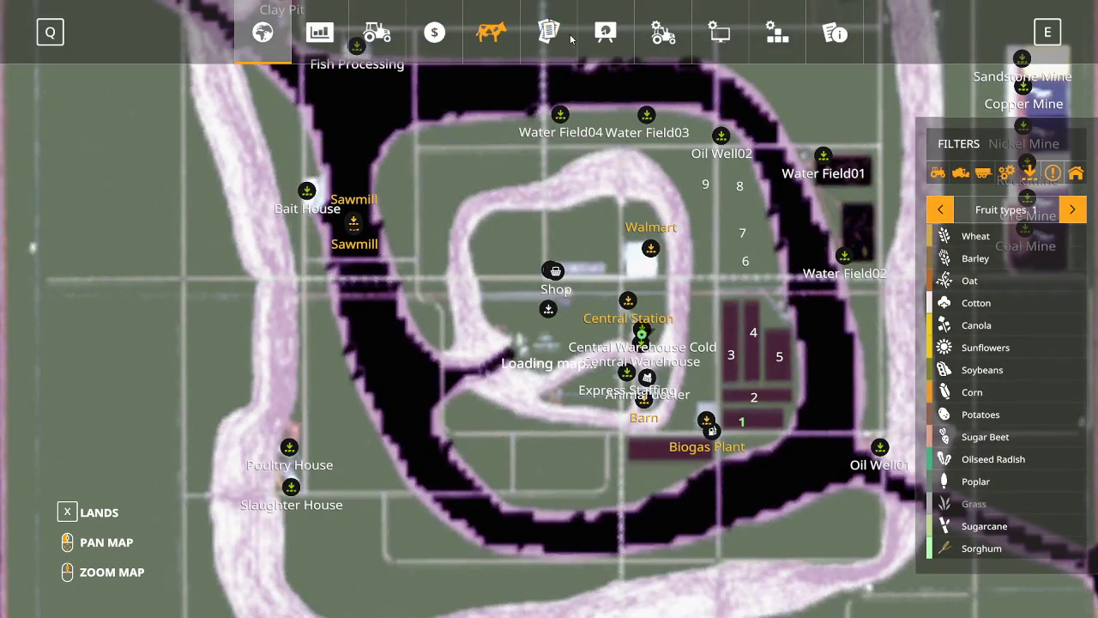
left_click(658, 41)
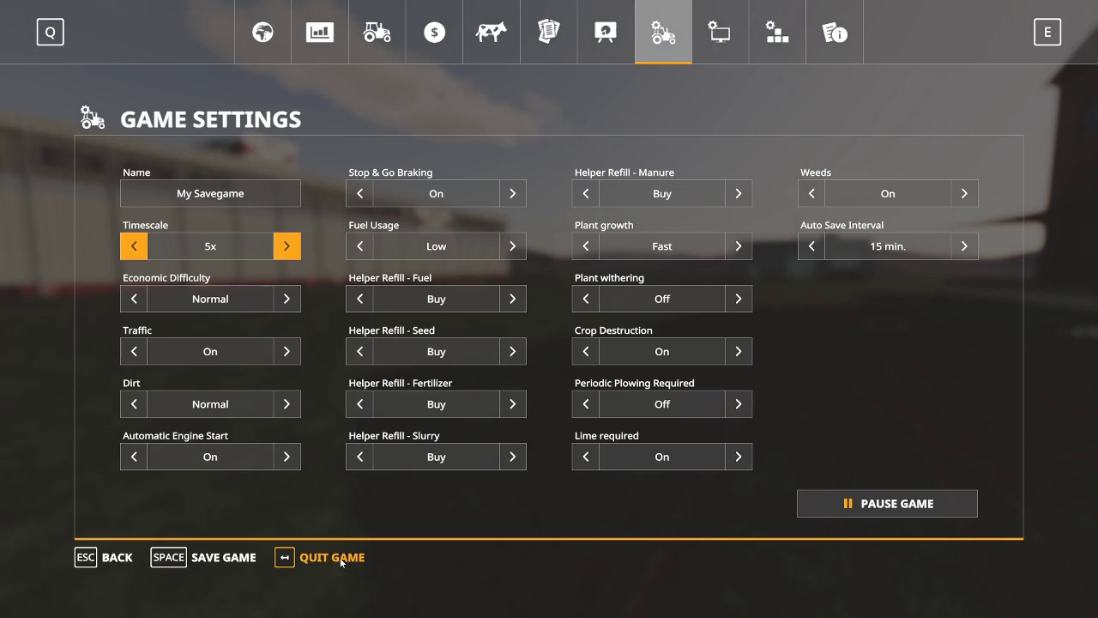
left_click(234, 558)
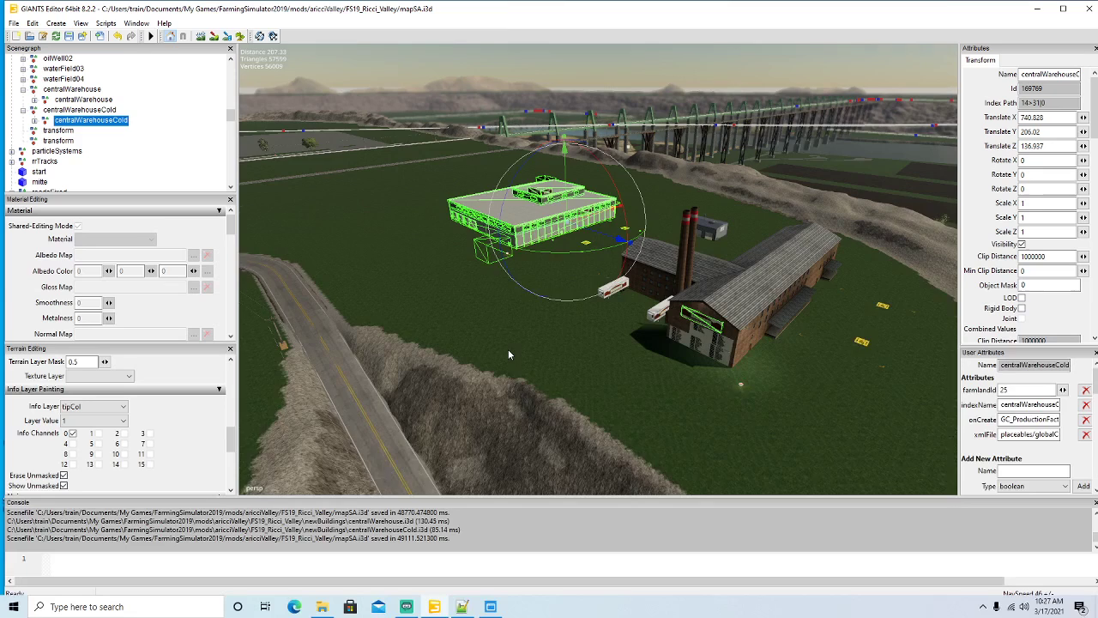
Enlarge palletTrigger1 beside the brick warehouse's dock to about 3.37 in Scale Y and lower it to about -0.84 in Translate Y.
scroll(508, 349, "up", 10)
left_click_drag(508, 349, 710, 380, "alt")
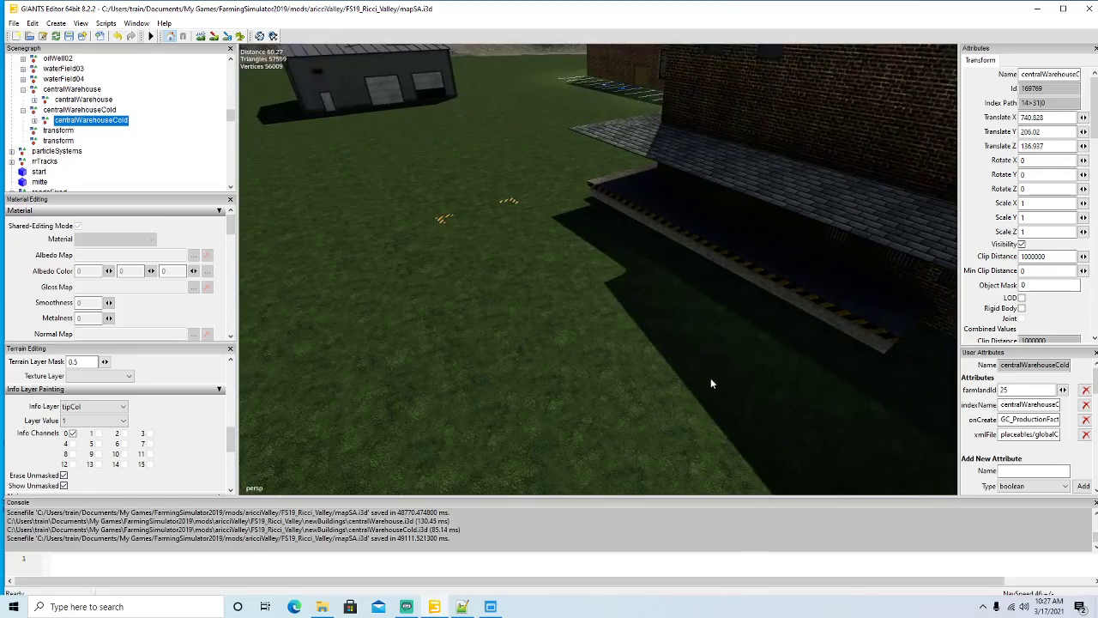
left_click(583, 318)
left_click_drag(580, 317, 589, 271, "alt")
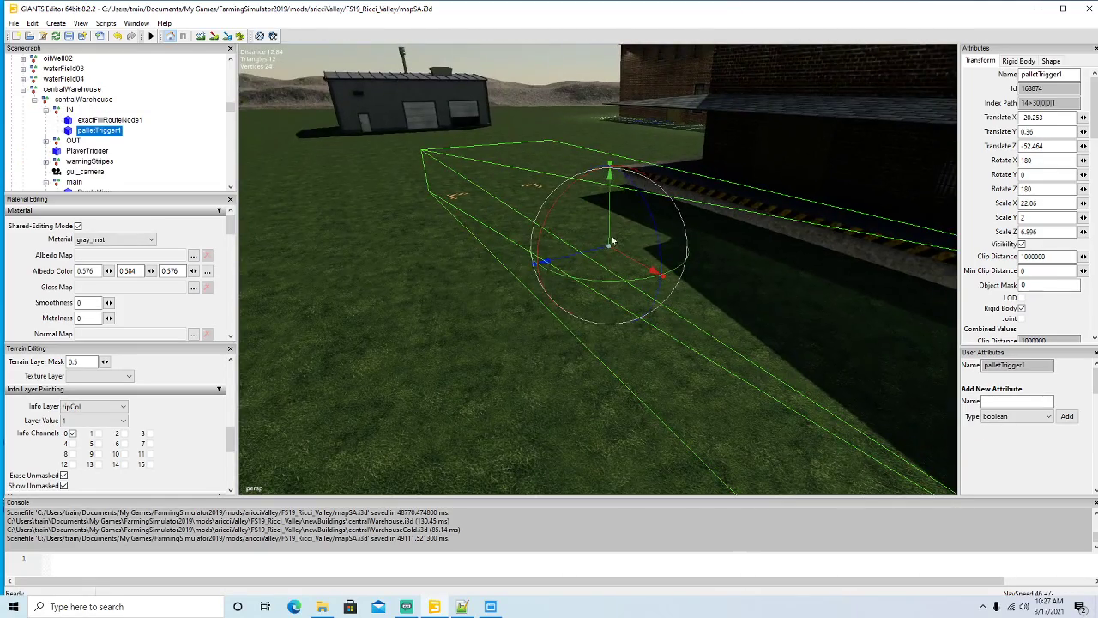
left_click_drag(611, 166, 618, 122)
left_click_drag(610, 218, 611, 225)
left_click_drag(611, 225, 611, 233)
left_click_drag(611, 172, 612, 217)
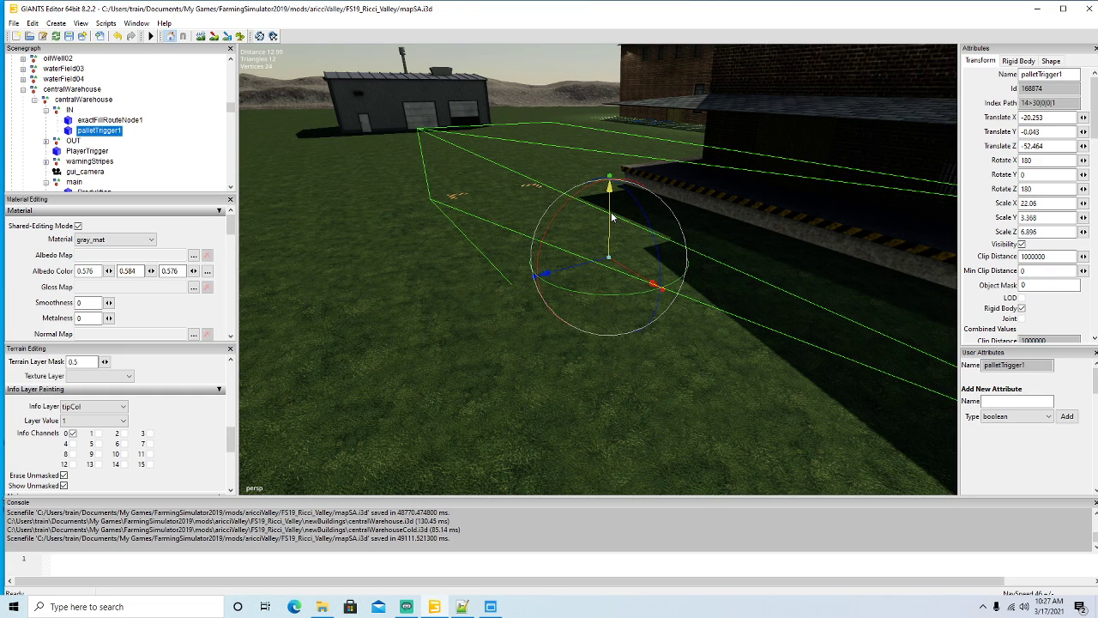
Set exactFillRouteNode1 of centralWarehouse to about 0.58 in Scale Y and lower it to about -1.49 in Translate Y.
left_click(69, 122)
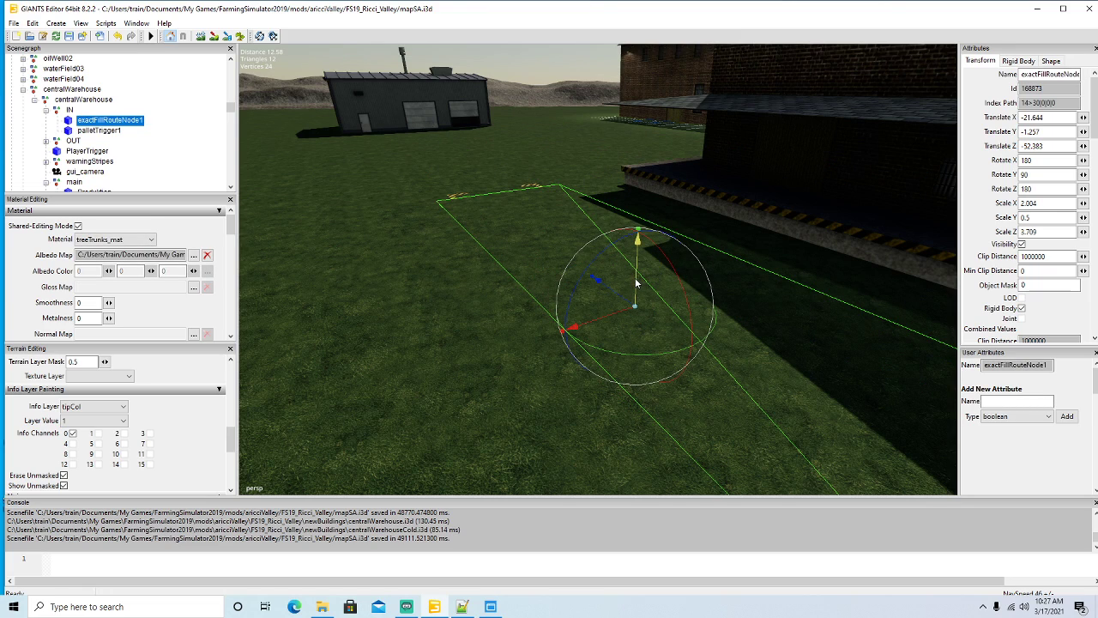
left_click_drag(638, 233, 639, 229)
left_click_drag(639, 273, 639, 283)
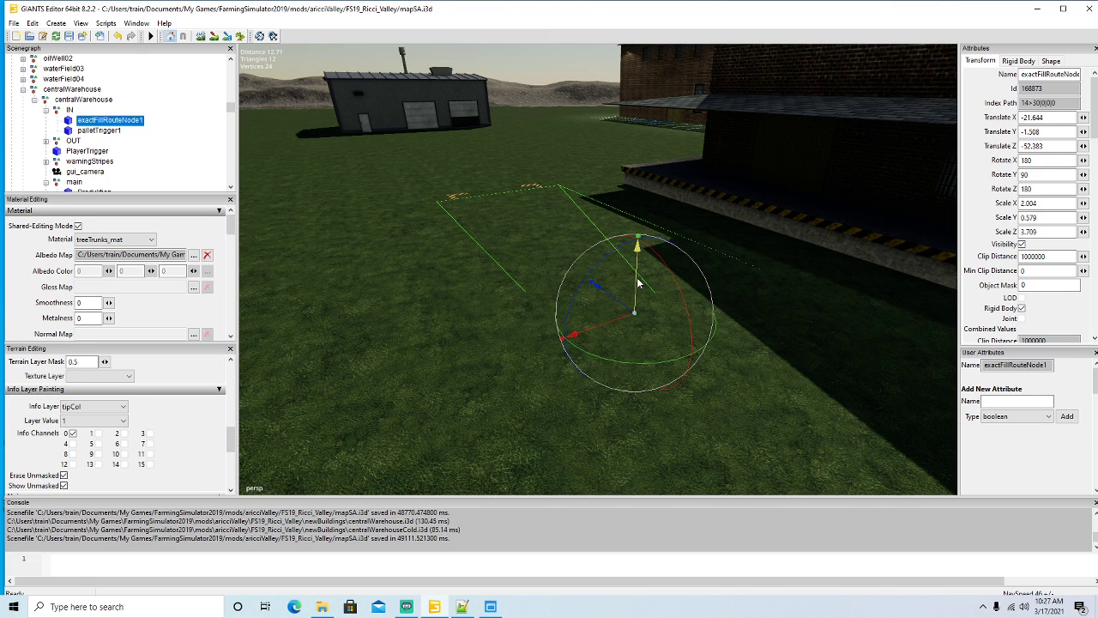
left_click_drag(639, 283, 640, 281)
Set the terrain sculpting brush's RMB action to Replace and leave terrain sculpt mode.
scroll(616, 339, "down", 6)
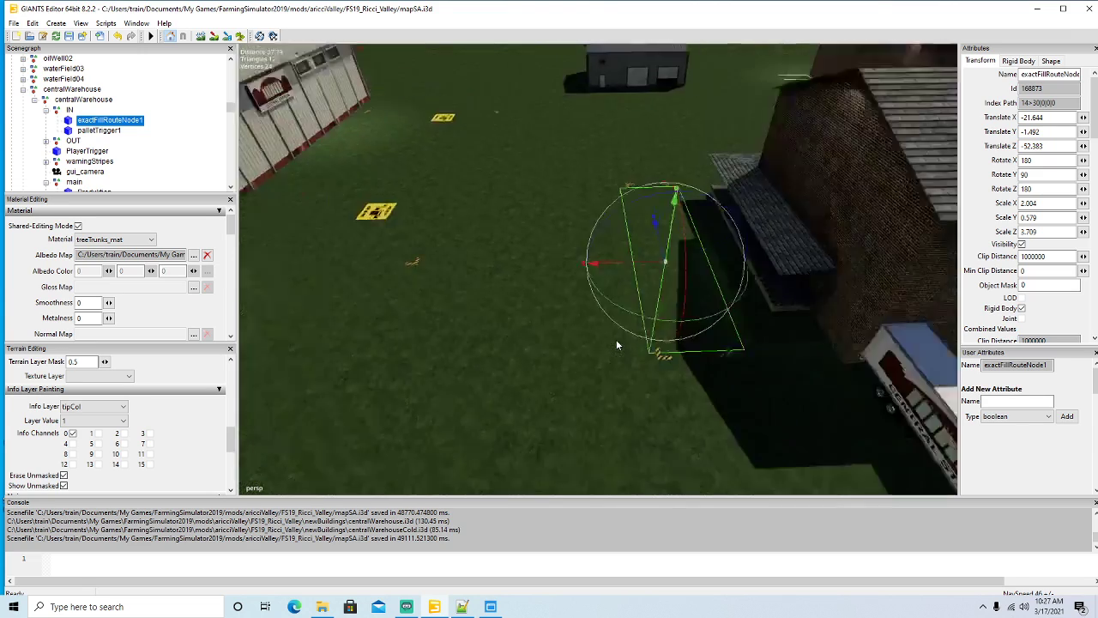
scroll(616, 341, "down", 4)
left_click_drag(616, 341, 467, 313, "alt")
scroll(509, 342, "up", 3)
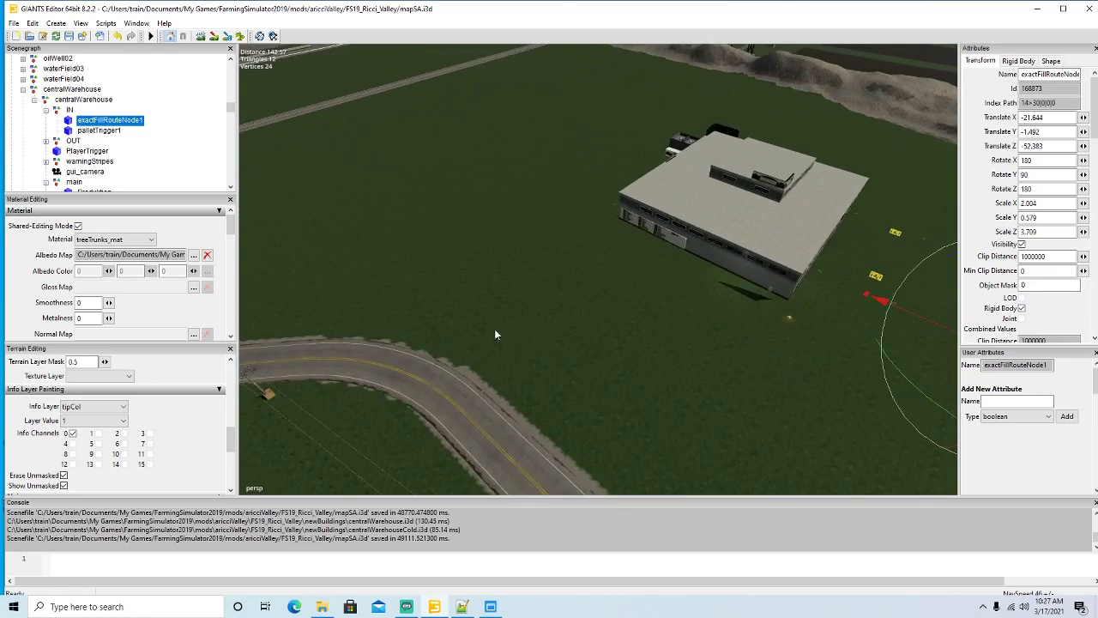
scroll(468, 314, "up", 2)
left_click(201, 36)
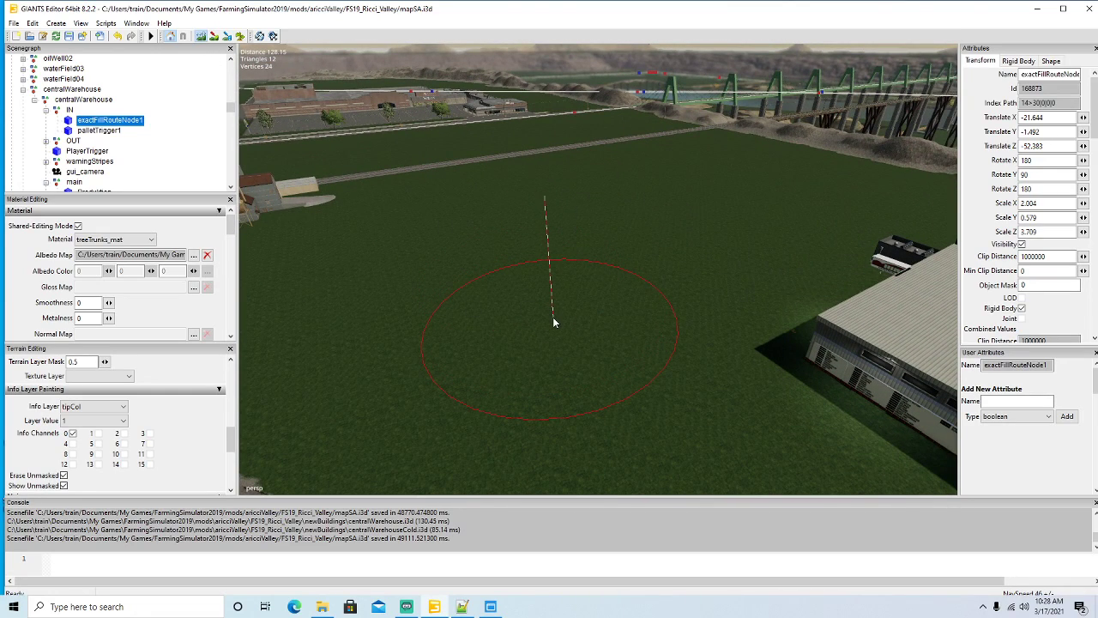
left_click_drag(232, 436, 238, 396)
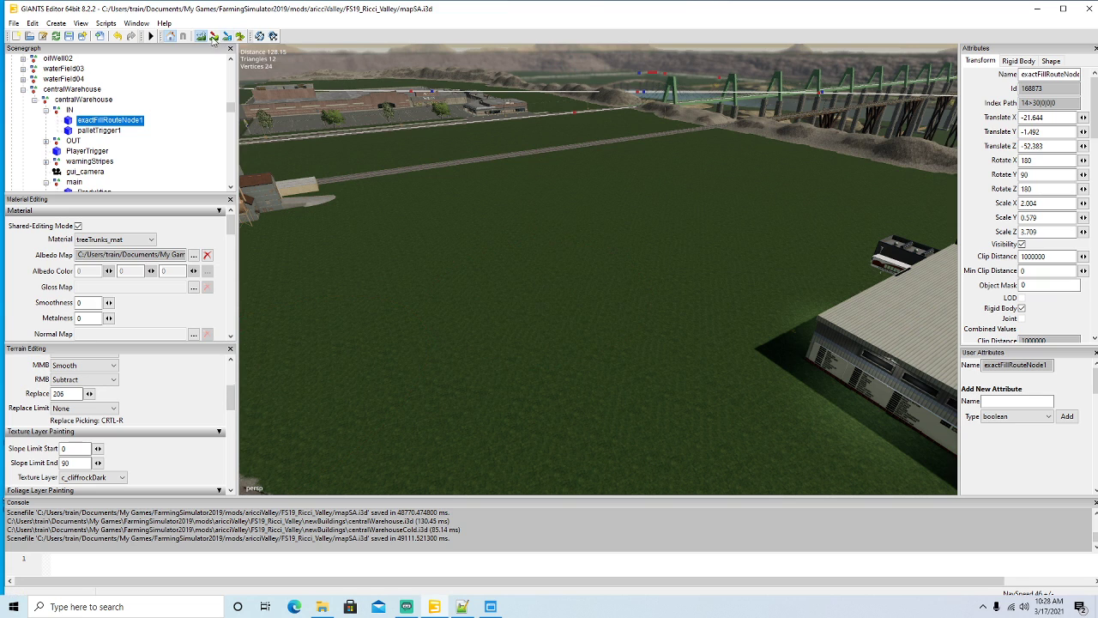
right_click_drag(570, 278, 700, 343)
scroll(700, 339, "down", 3)
left_click_drag(700, 339, 757, 325, "alt")
left_click(107, 379)
left_click(74, 418)
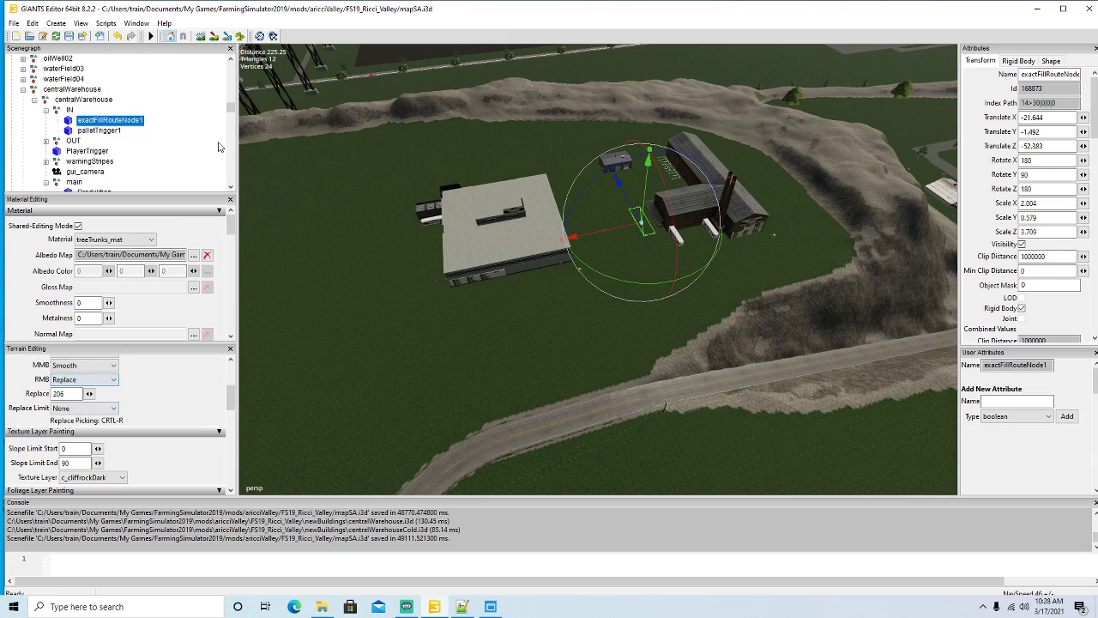
left_click(200, 36)
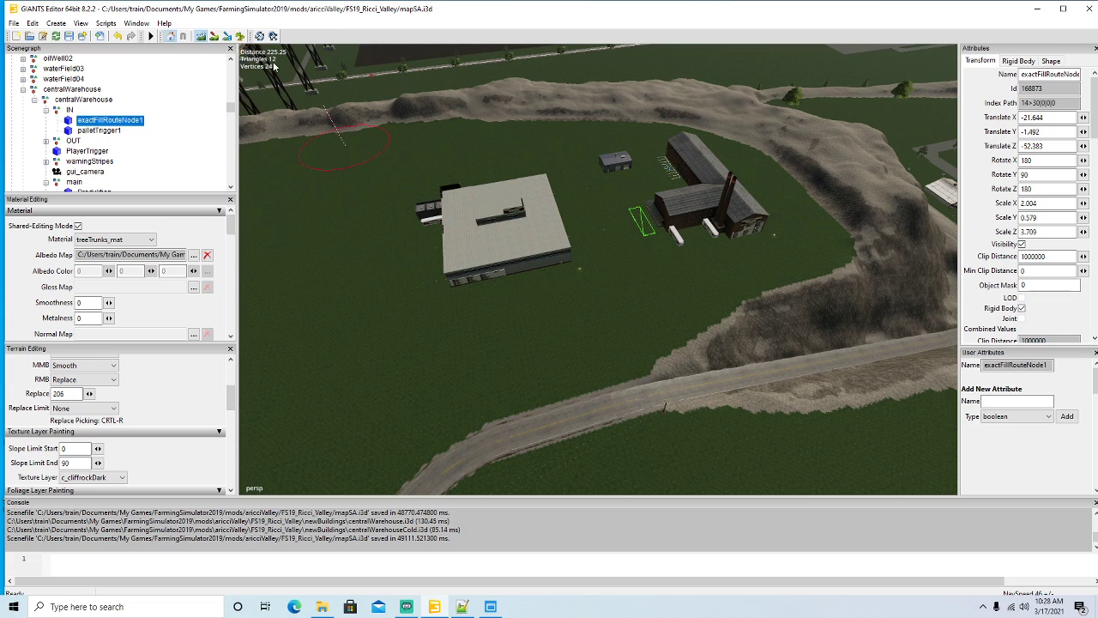
left_click(202, 37)
Examine the exactFillRouteNode1 volume and its warning stripes beside the brick warehouse's loading dock.
mouse_move(396, 262)
left_mouse_down("alt")
mouse_move(416, 302)
mouse_move(434, 230)
left_mouse_up("alt")
scroll(417, 301, "up", 3)
scroll(428, 271, "up", 4)
scroll(437, 238, "up", 4)
scroll(436, 237, "up", 4)
scroll(574, 307, "up", 5)
left_click_drag(574, 307, 573, 302, "alt")
scroll(574, 303, "down", 4)
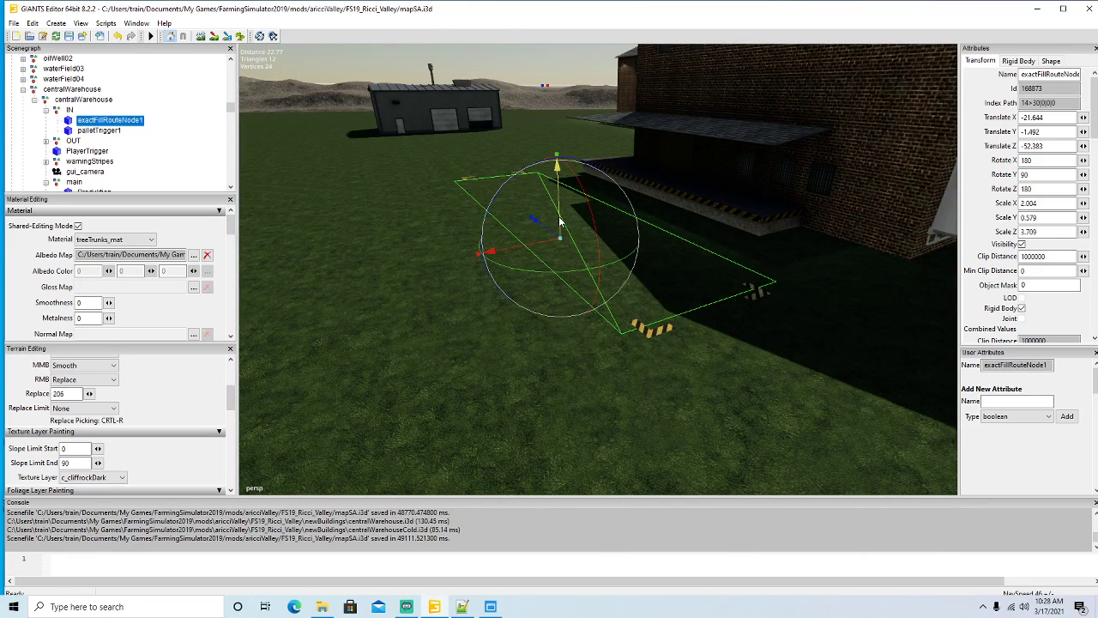
Paint the ground around both central warehouses with the c_concrete texture layer, then leave texture painting mode.
left_click_drag(556, 227, 585, 346, "alt")
scroll(585, 346, "down", 4)
scroll(585, 347, "down", 5)
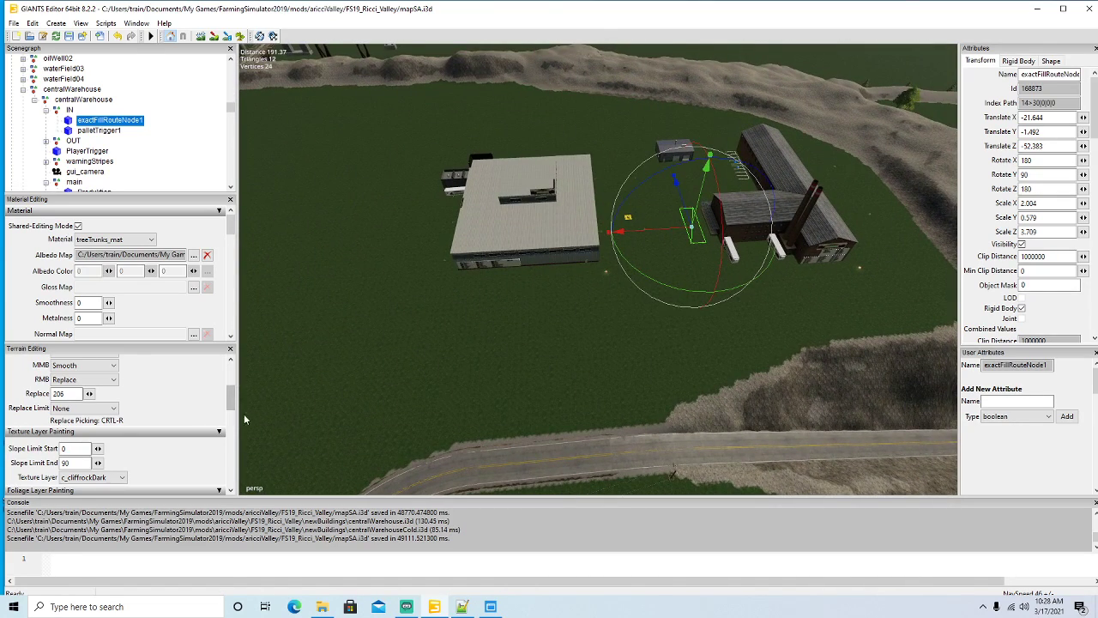
mouse_move(231, 403)
left_mouse_down()
mouse_move(231, 390)
mouse_move(231, 412)
left_mouse_up()
left_click(90, 430)
scroll(112, 272, "up", 3)
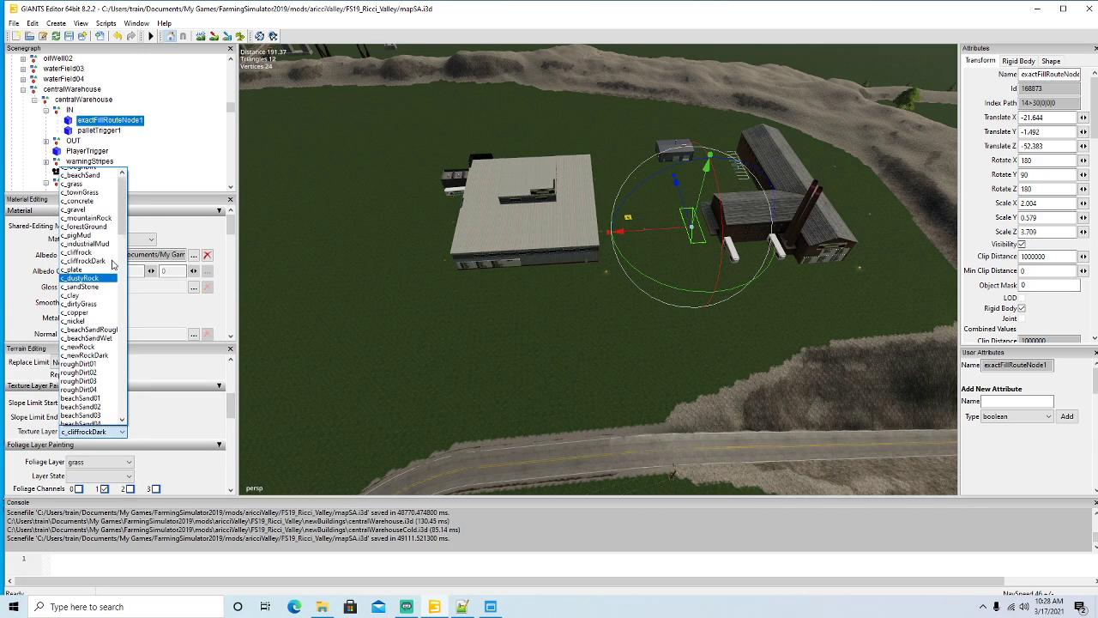
left_click(94, 213)
left_click(214, 37)
mouse_move(469, 216)
left_mouse_down()
mouse_move(464, 232)
mouse_move(407, 193)
mouse_move(429, 270)
mouse_move(824, 246)
mouse_move(850, 189)
mouse_move(750, 150)
mouse_move(592, 144)
mouse_move(405, 178)
mouse_move(441, 197)
mouse_move(471, 259)
mouse_move(738, 253)
left_mouse_up()
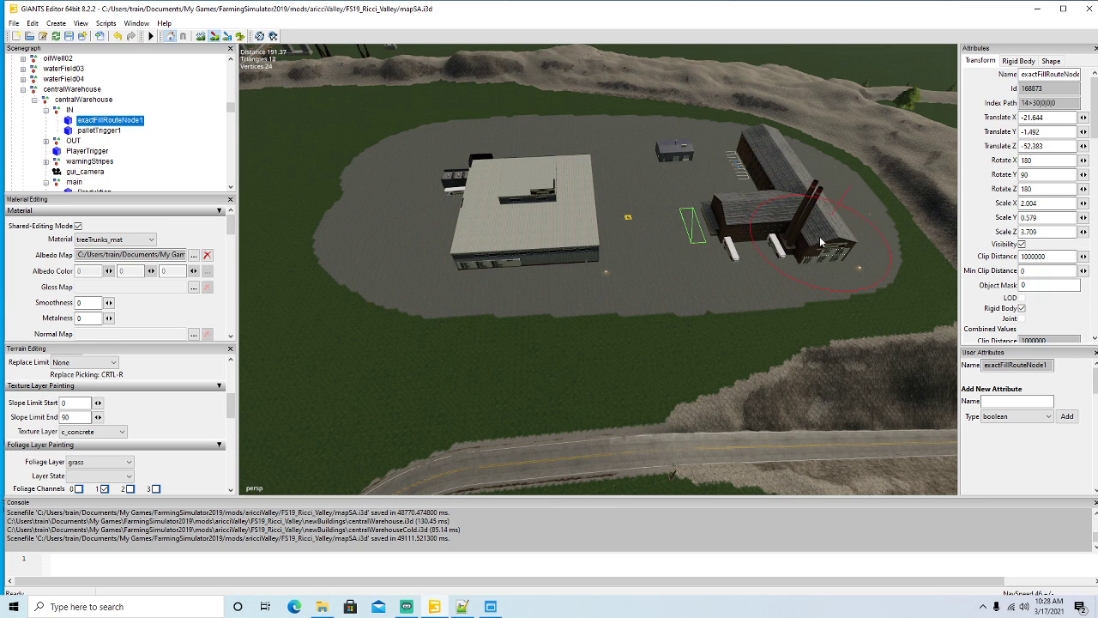
left_click(215, 35)
Increase palletTrigger1's height at the brick warehouse's dock to about 5.14 in Scale Y, with Translate Y at about -0.03.
mouse_move(443, 373)
left_mouse_down("alt")
mouse_move(493, 369)
mouse_move(477, 350)
mouse_move(503, 349)
left_mouse_up("alt")
scroll(492, 368, "up", 10)
scroll(503, 345, "up", 3)
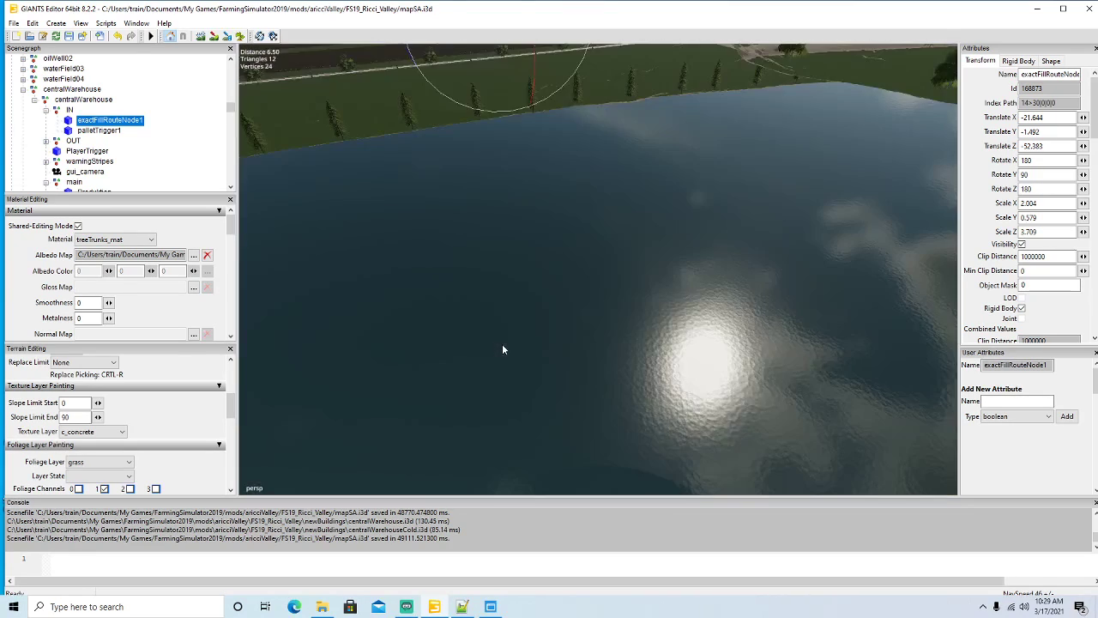
scroll(503, 345, "down", 2)
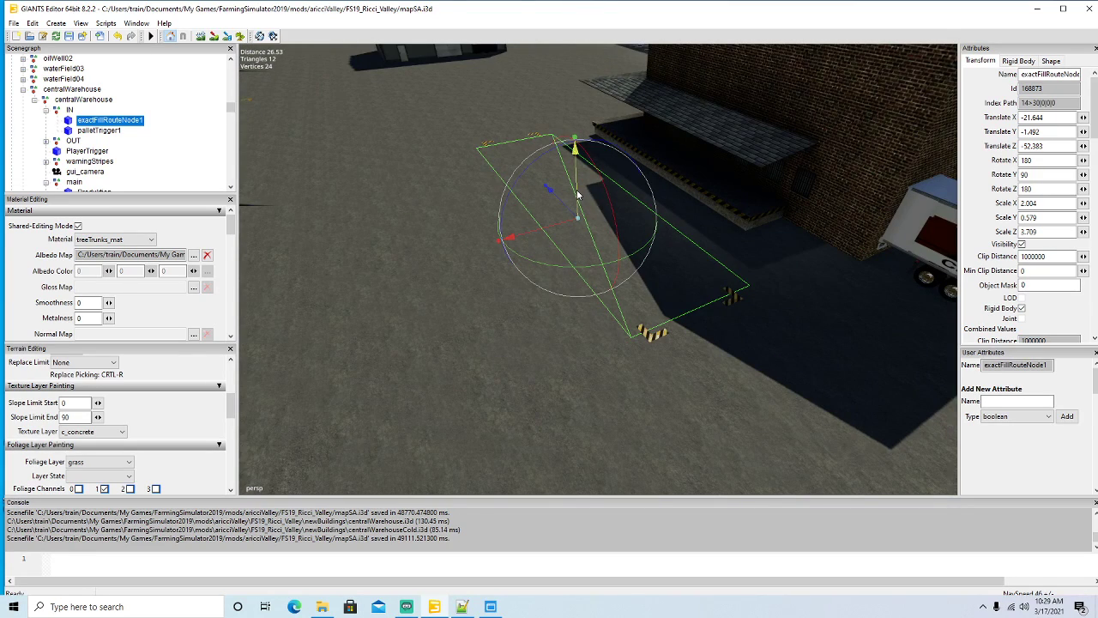
left_click_drag(576, 190, 577, 194)
key("ctrl+z")
left_click(661, 283)
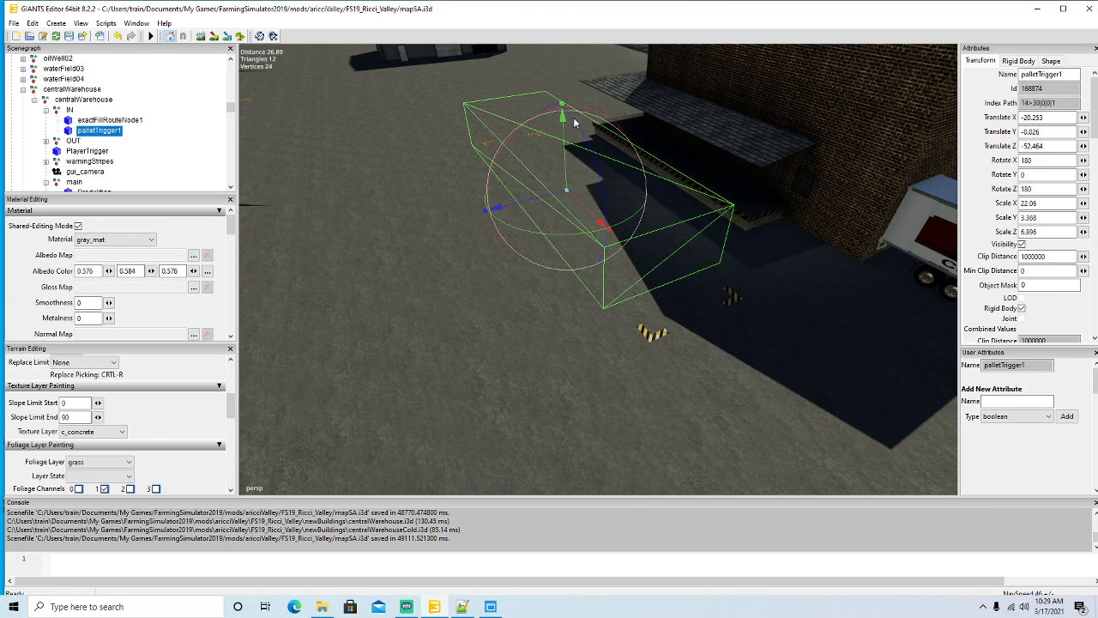
left_click_drag(563, 112, 563, 93)
left_click_drag(565, 142, 566, 141)
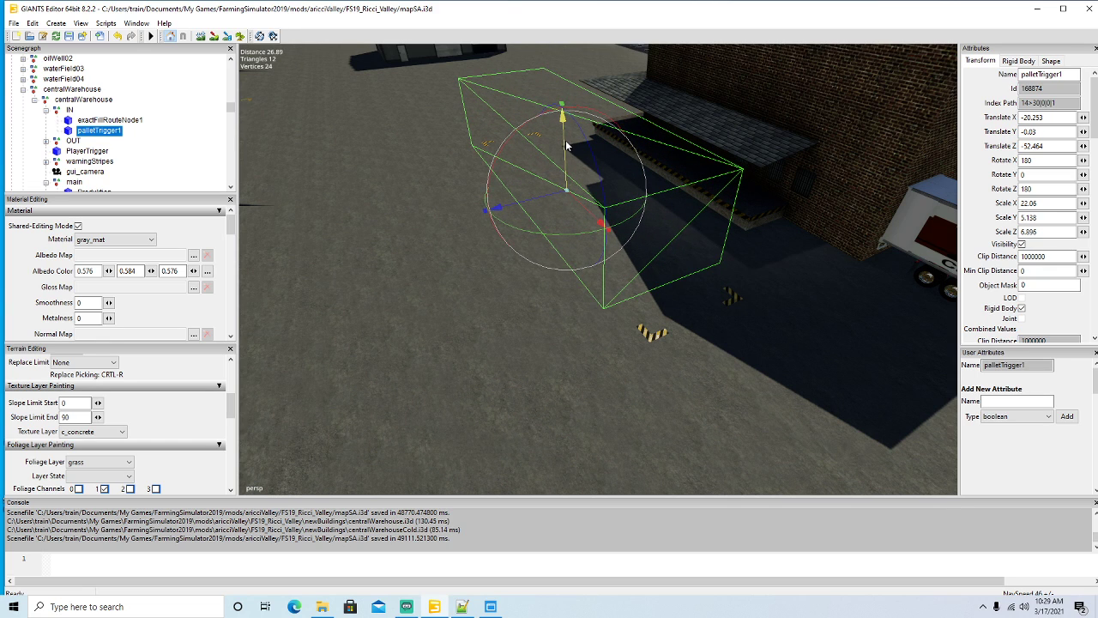
Save the map, minimize the editor and launch Farming Simulator 19 from the desktop.
scroll(516, 270, "down", 10)
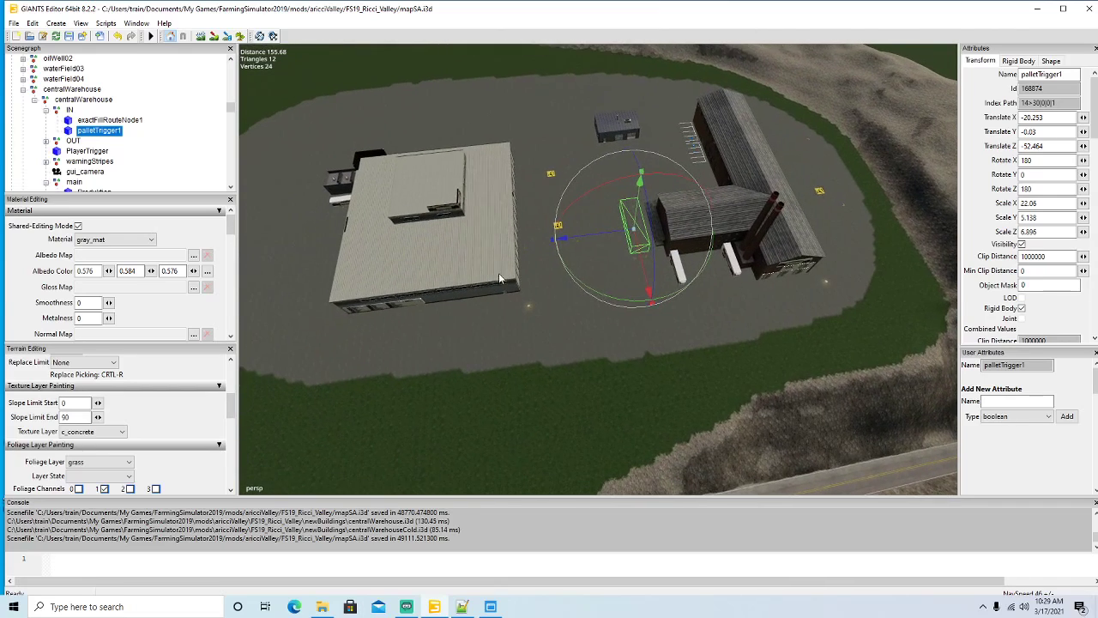
left_click(70, 37)
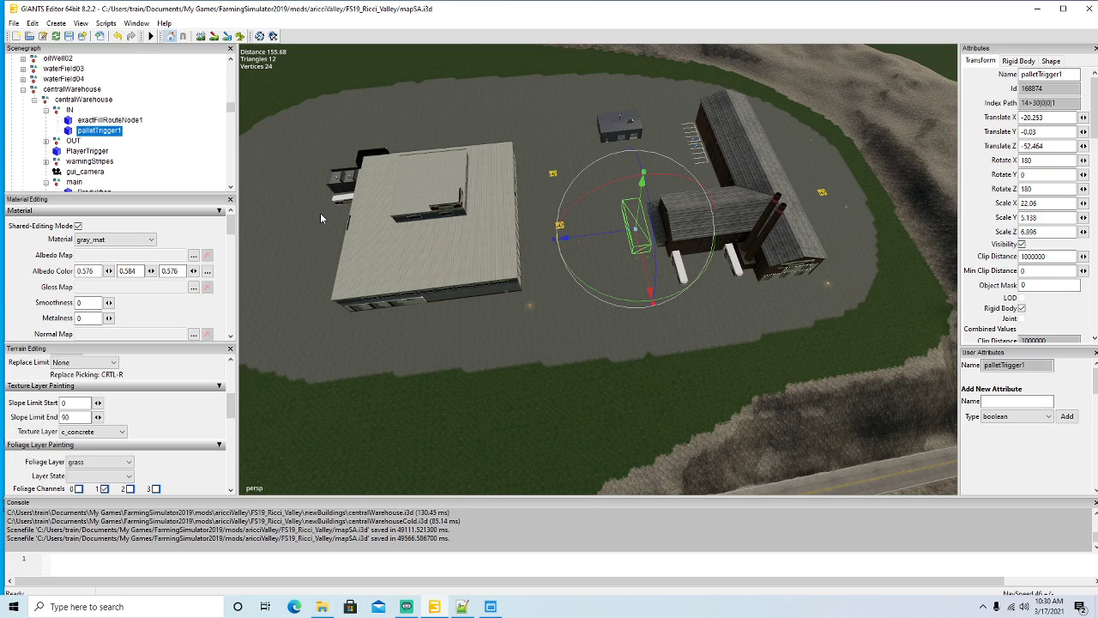
left_click(1037, 9)
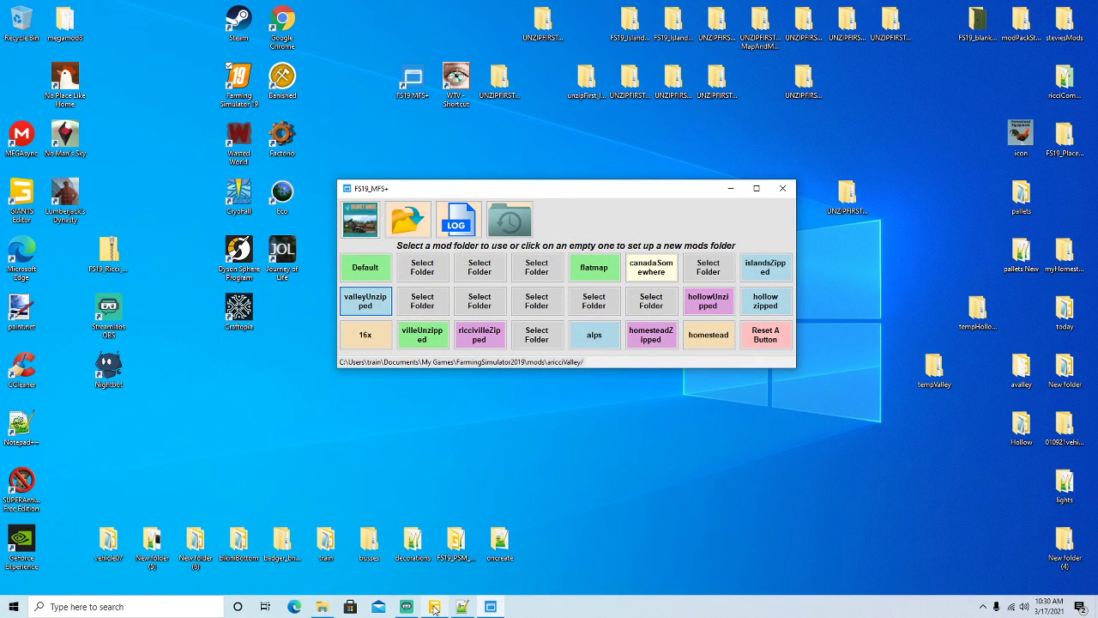
right_click(254, 85)
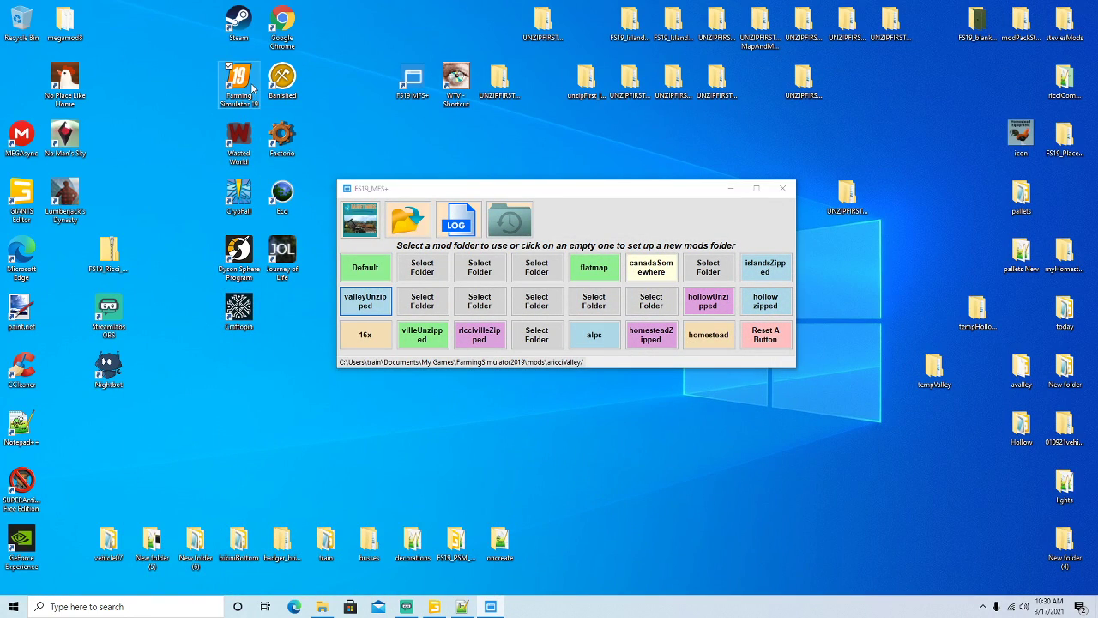
left_click(280, 94)
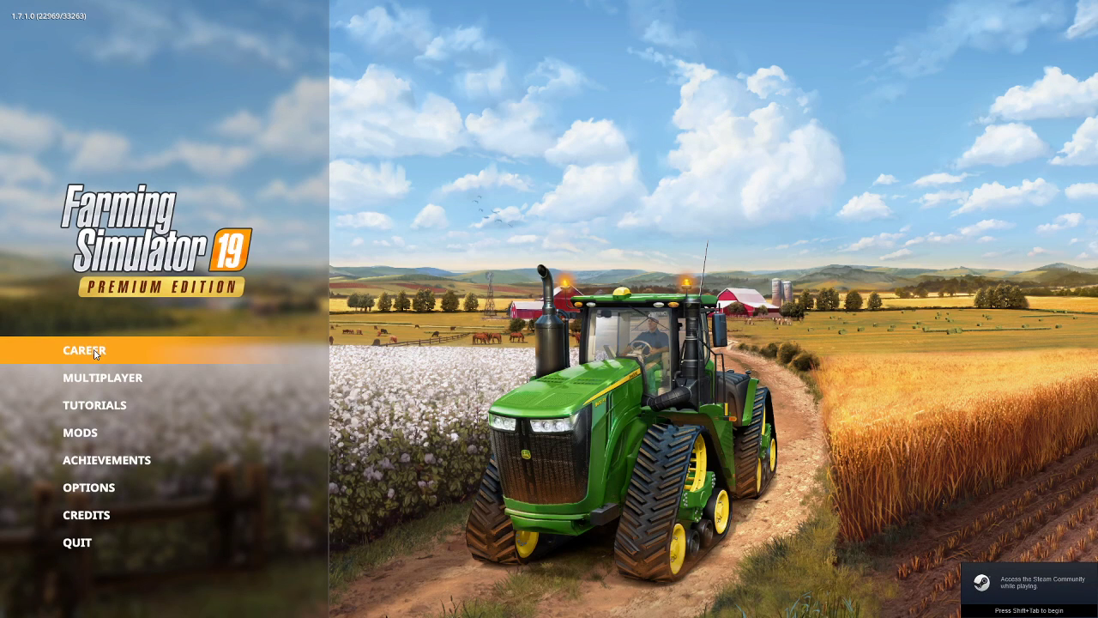
Delete the Ricci_Valley career savegame in slot 9.
left_click(94, 353)
scroll(557, 292, "down", 11)
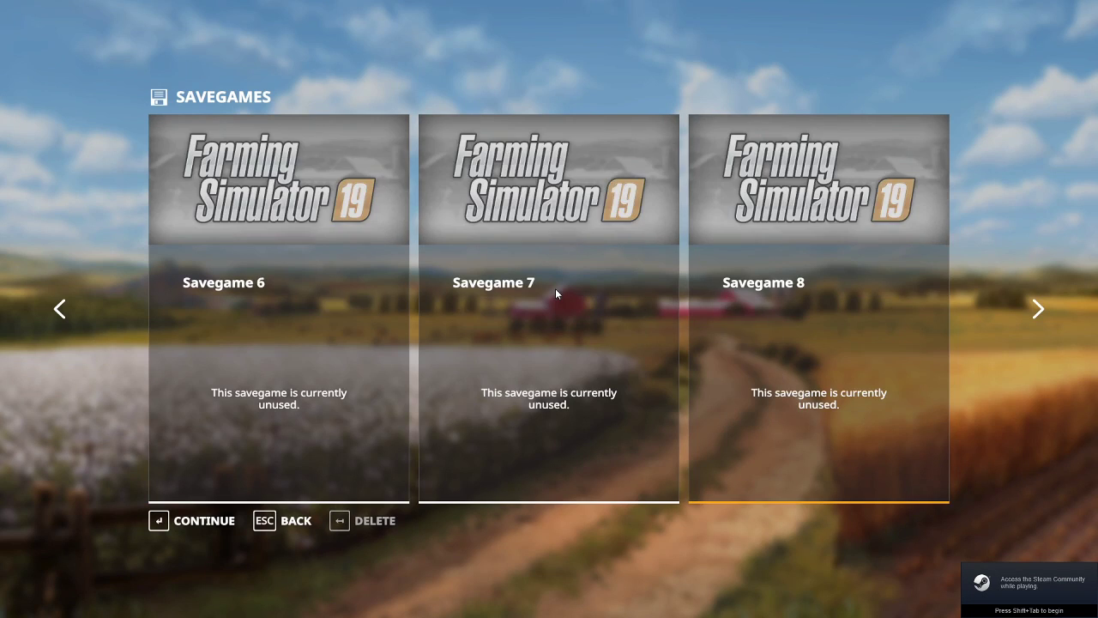
scroll(311, 381, "up", 3)
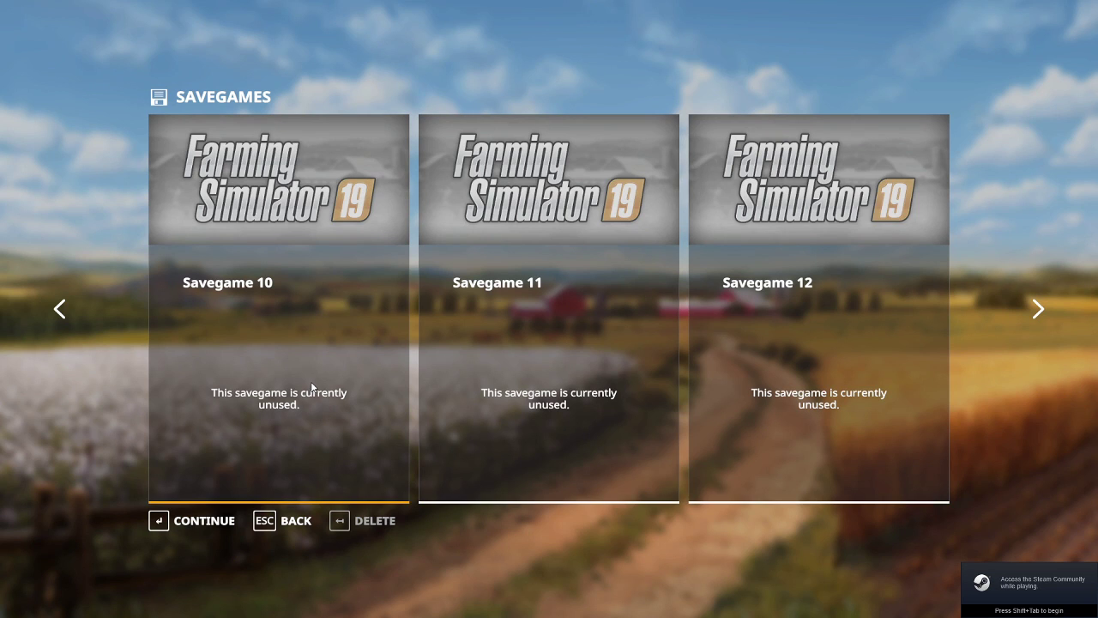
left_click(372, 518)
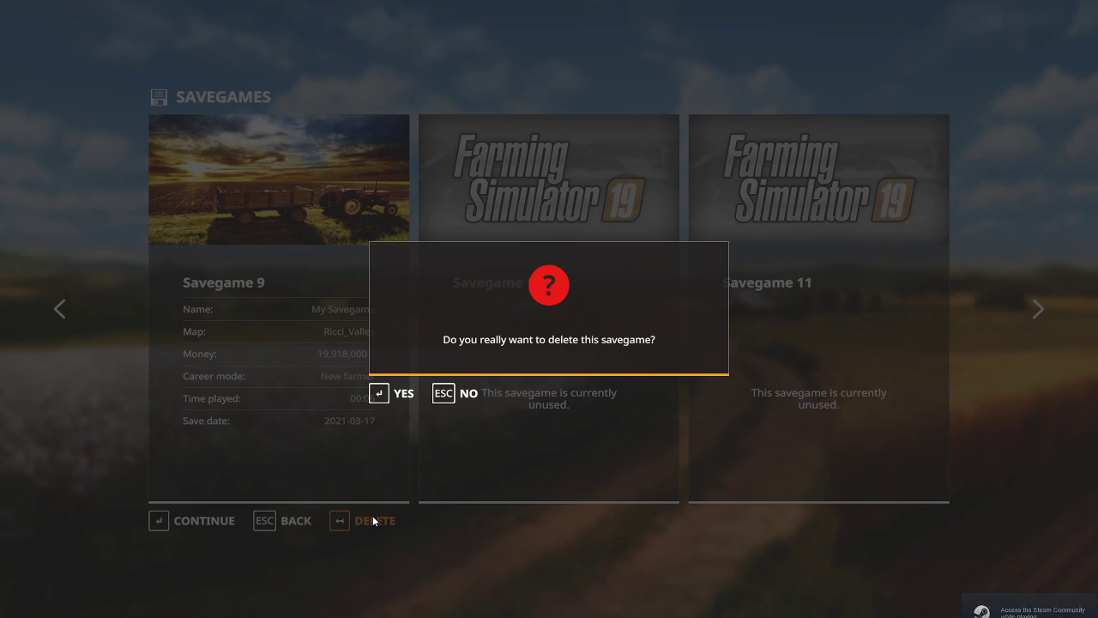
left_click(401, 392)
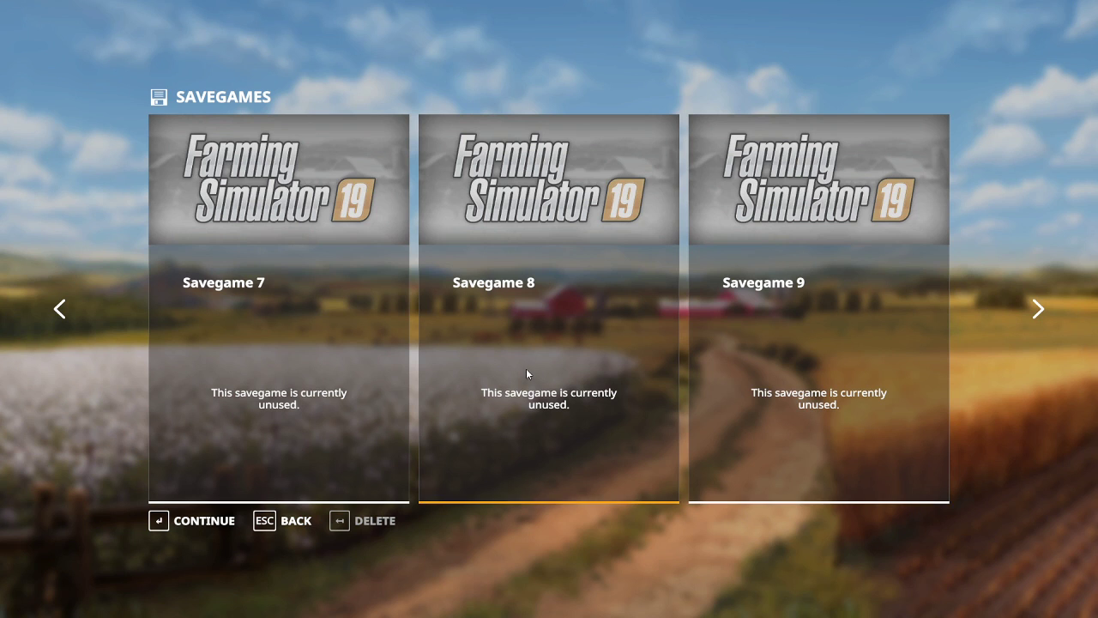
Start a new career game on the Ricci_Valley map in an unused savegame slot, keeping the listed mods selected.
left_click(224, 517)
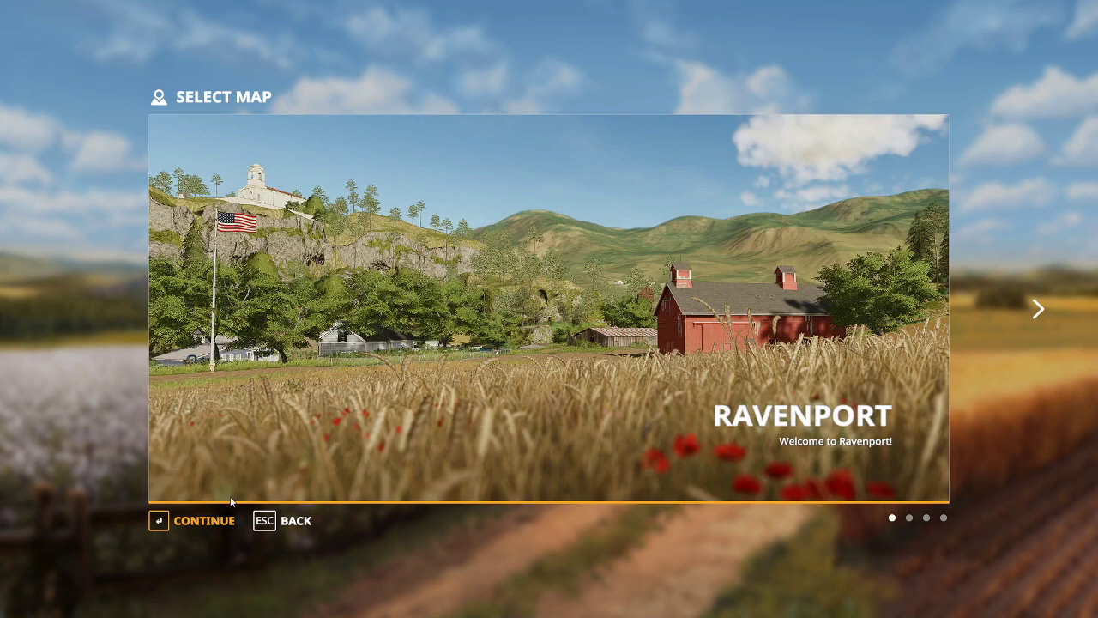
left_click(1036, 309)
left_click(1036, 308)
left_click(1036, 309)
left_click(223, 520)
left_click(216, 518)
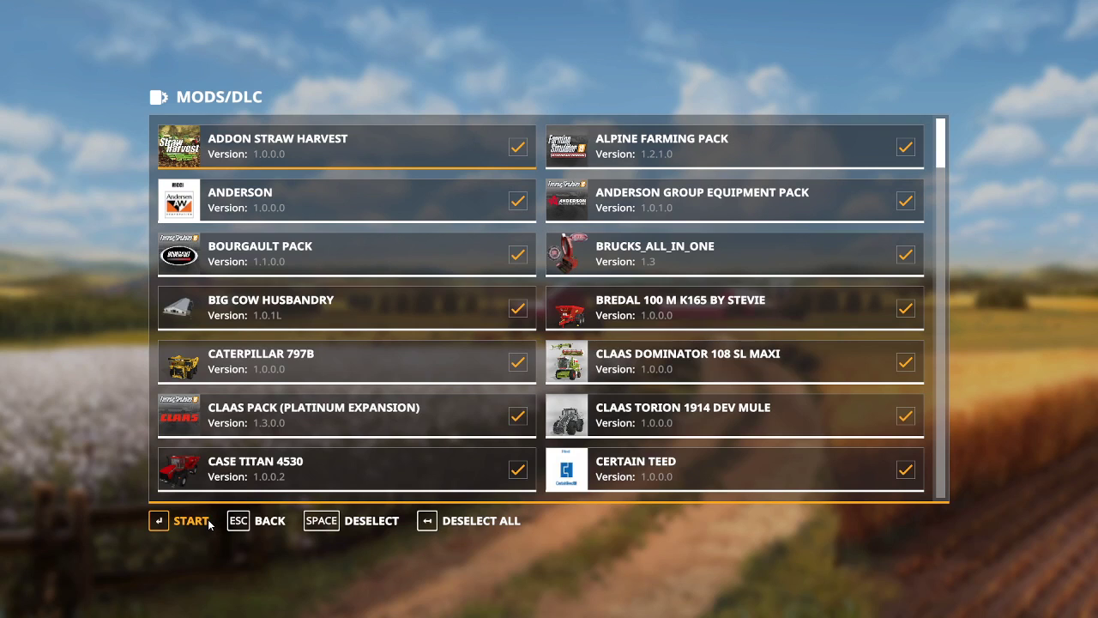
left_click(210, 517)
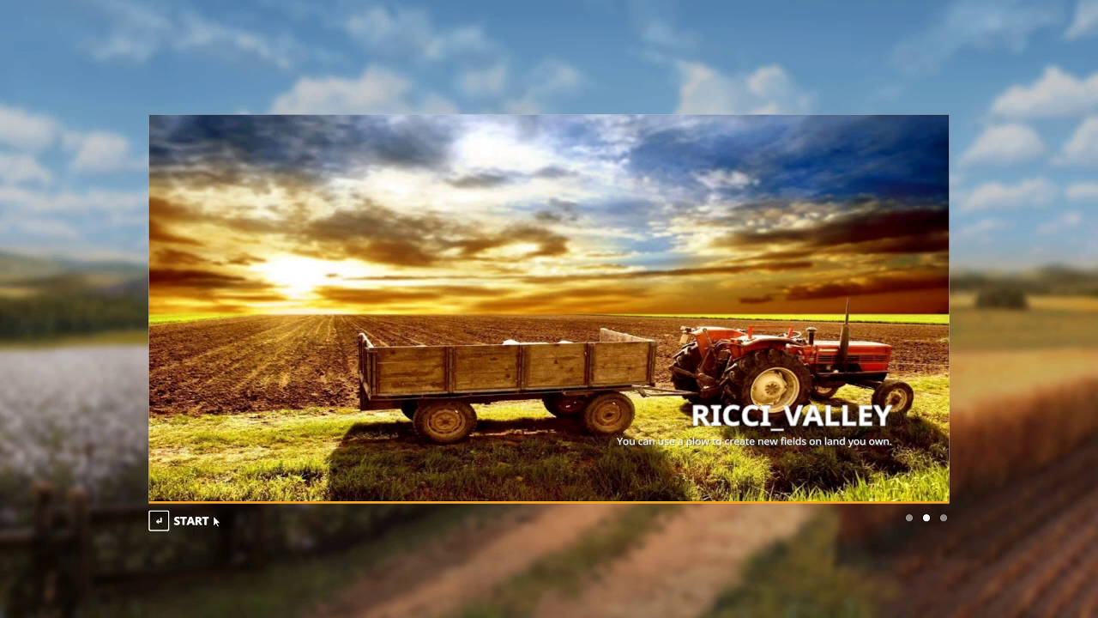
left_click(184, 520)
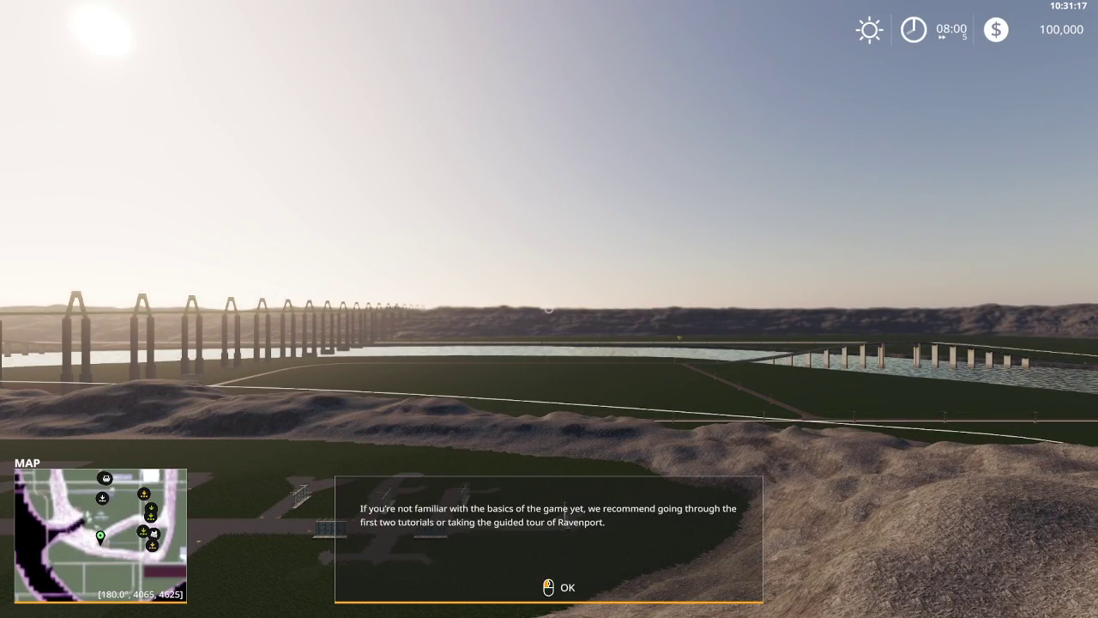
Dismiss the introductory message, save the new Ricci_Valley career game and quit to the desktop.
left_click(549, 309)
key("Escape")
left_click(663, 33)
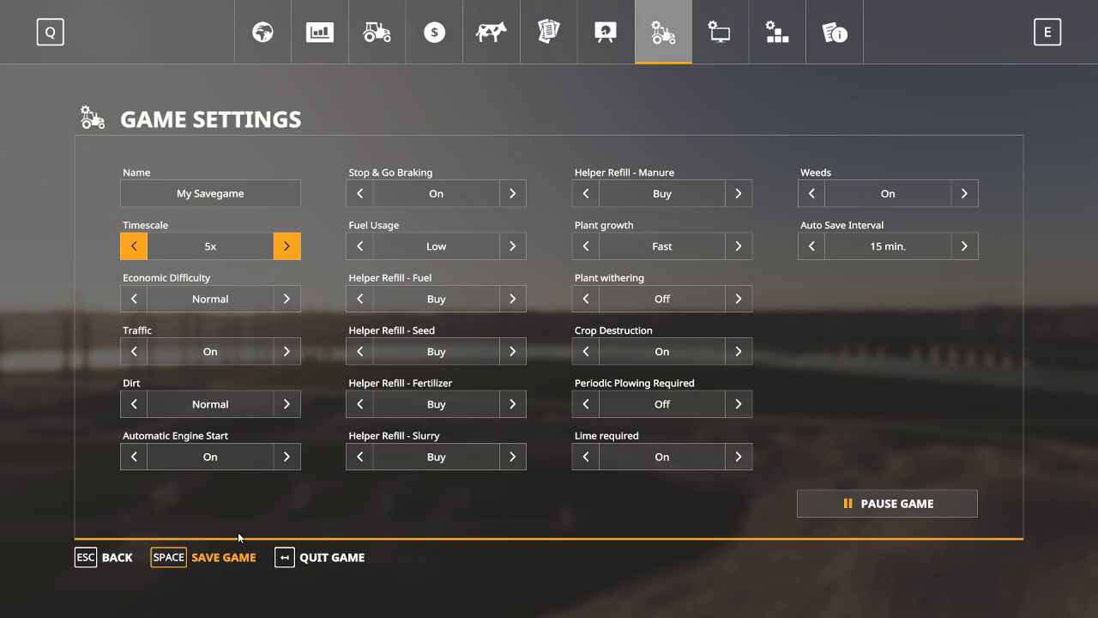
key("space")
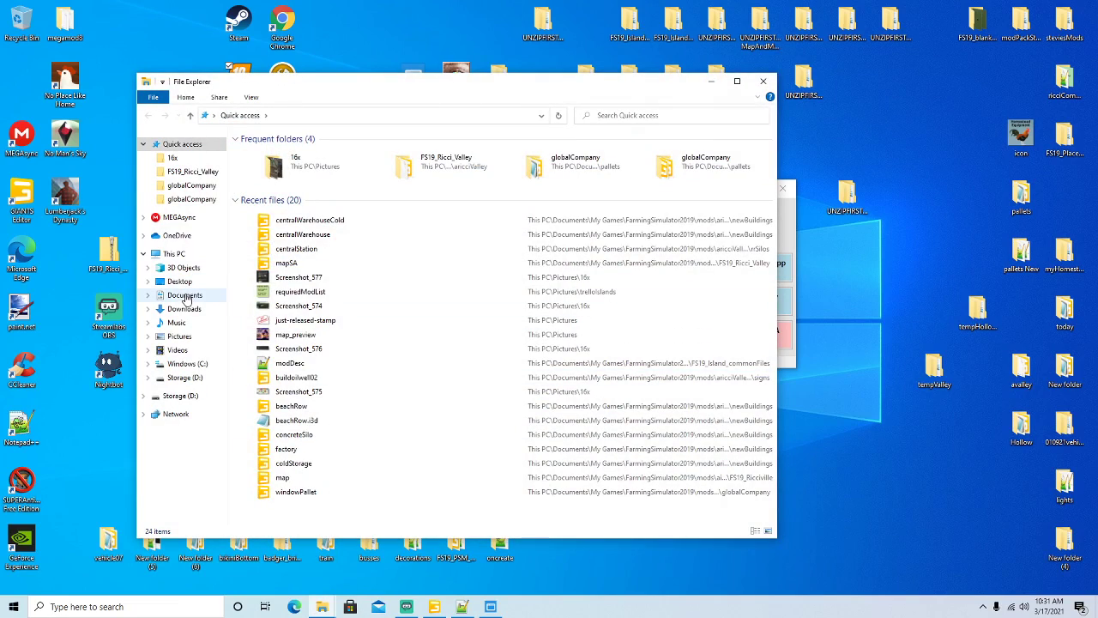
Open onCreateObjects.xml from the FarmingSimulator2019 savegame8 folder in Notepad++, reloading the modified log.txt.
left_click(185, 295)
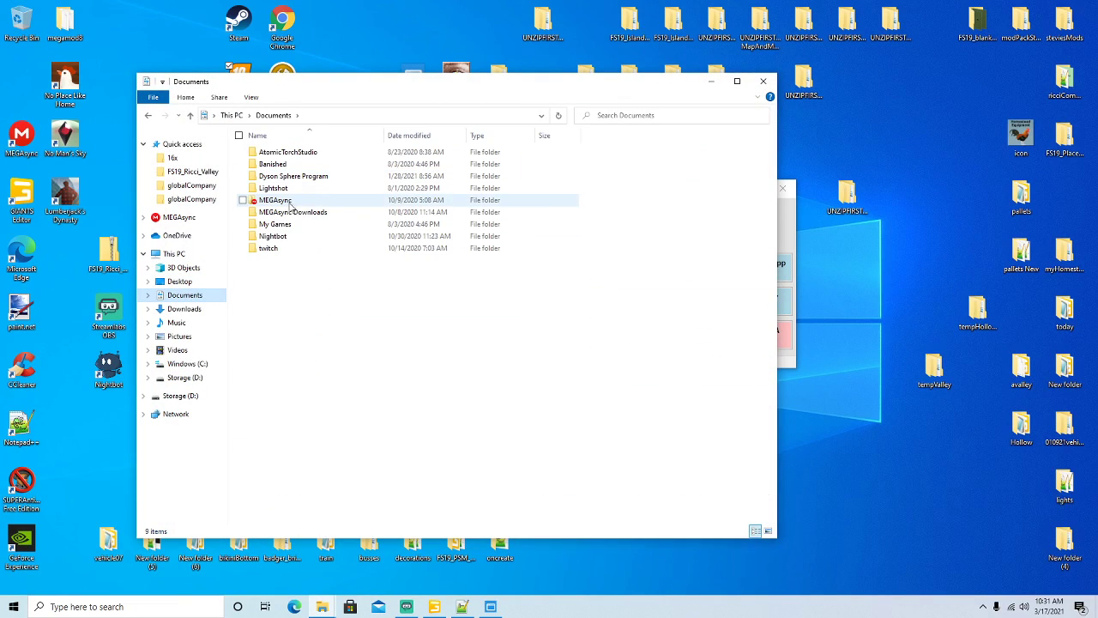
double_click(276, 224)
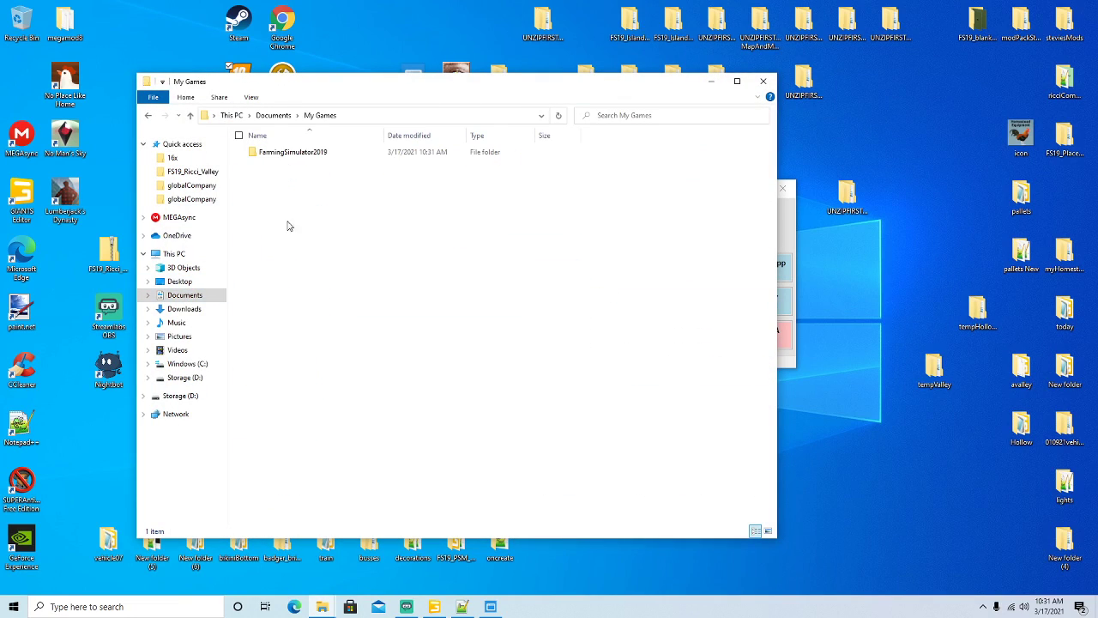
double_click(300, 152)
double_click(285, 321)
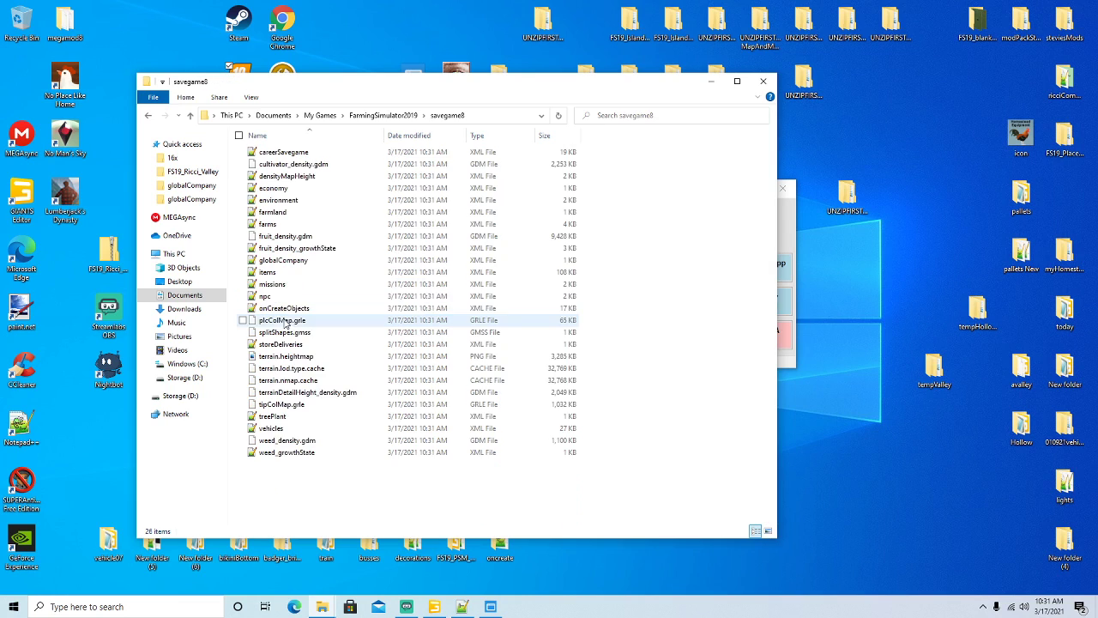
left_click(287, 311)
right_click(287, 311)
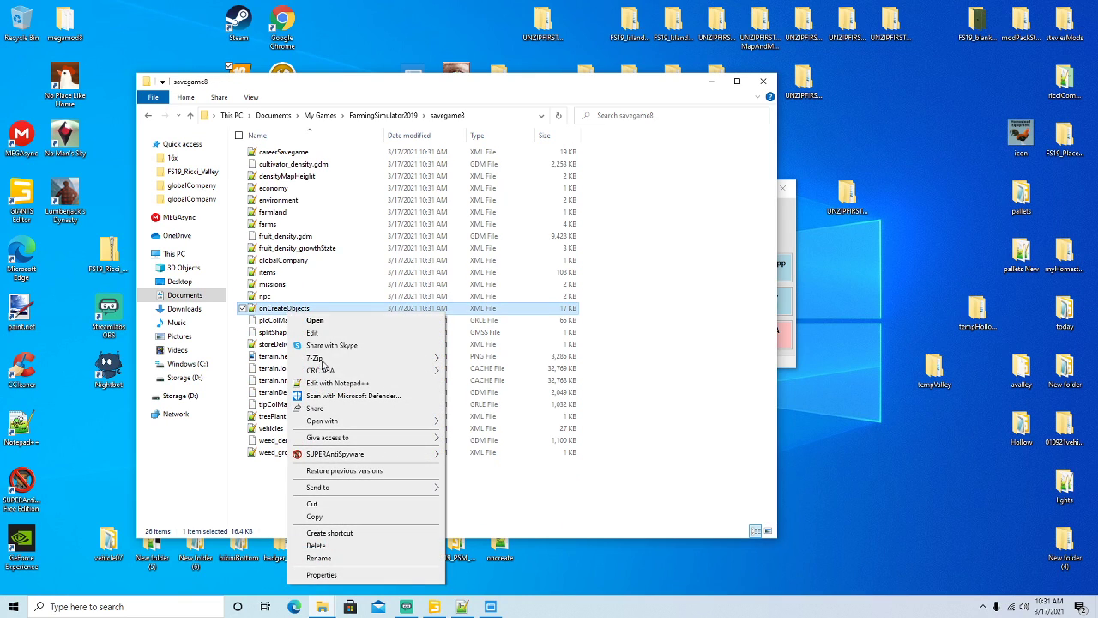
left_click(335, 385)
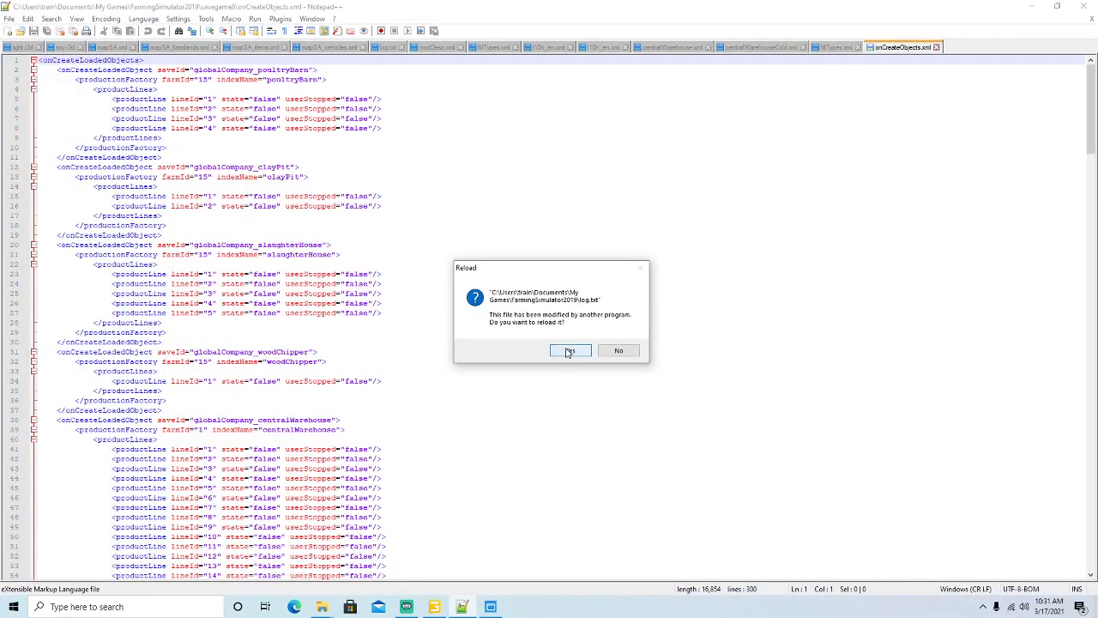
left_click(568, 351)
Open the reference onCreateObjects.xml from the desktop's oncreate folder in Notepad++.
left_click(1034, 10)
double_click(515, 555)
left_click(321, 179)
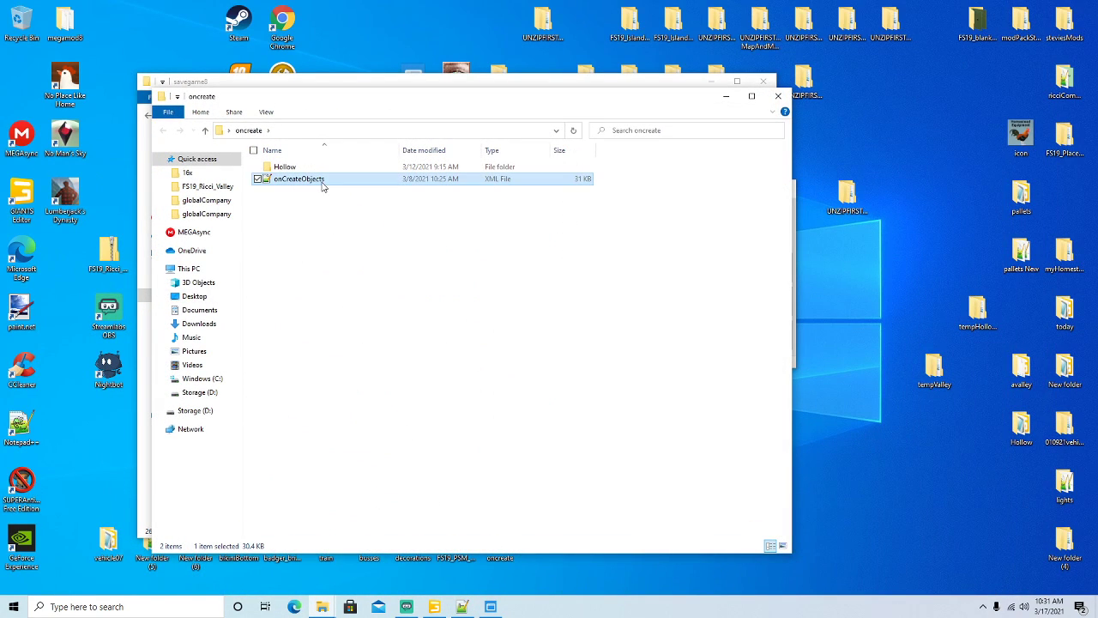
right_click(320, 181)
left_click(378, 254)
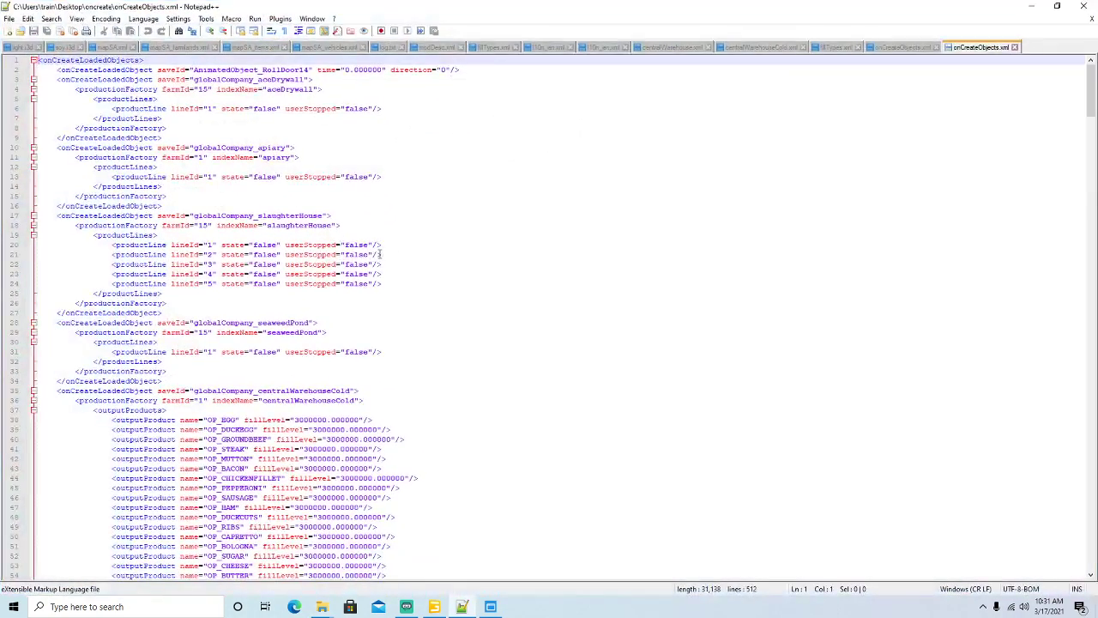
Copy the whole centralWarehouseCold productionFactory block, including its outputProducts fill levels, from the reference onCreateObjects.xml.
scroll(439, 306, "down", 6)
left_click(104, 225)
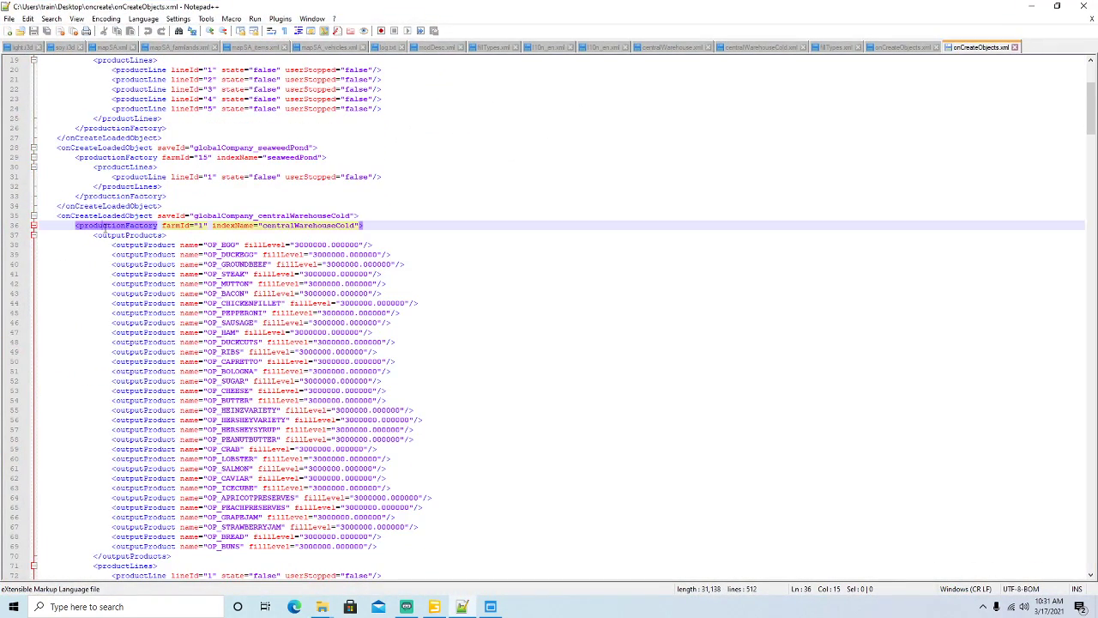
scroll(206, 303, "down", 14)
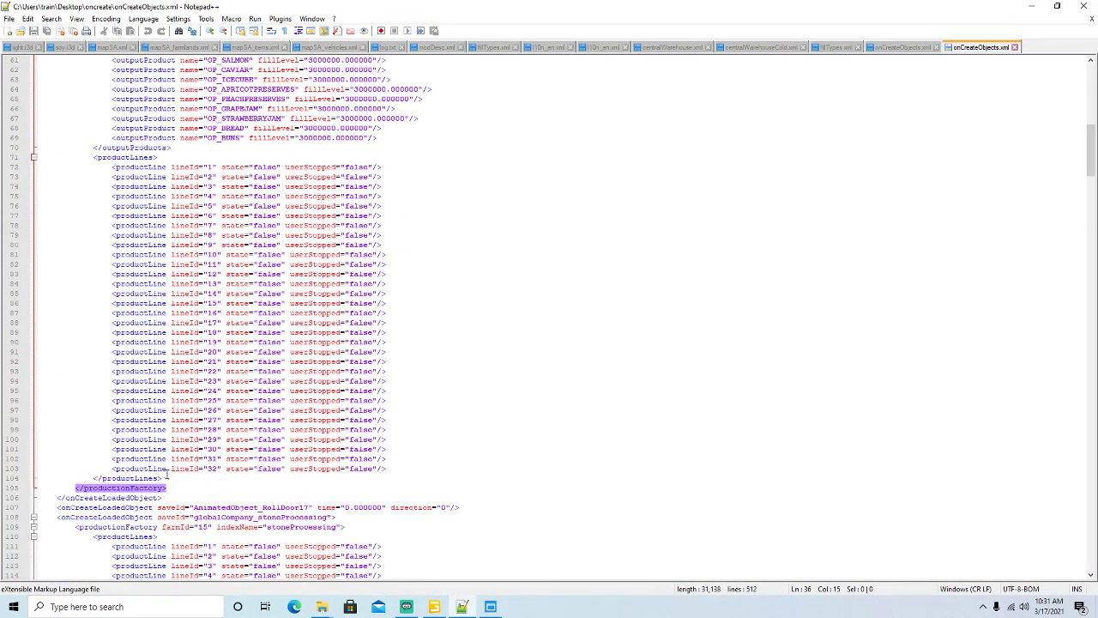
left_click_drag(169, 487, 48, 137)
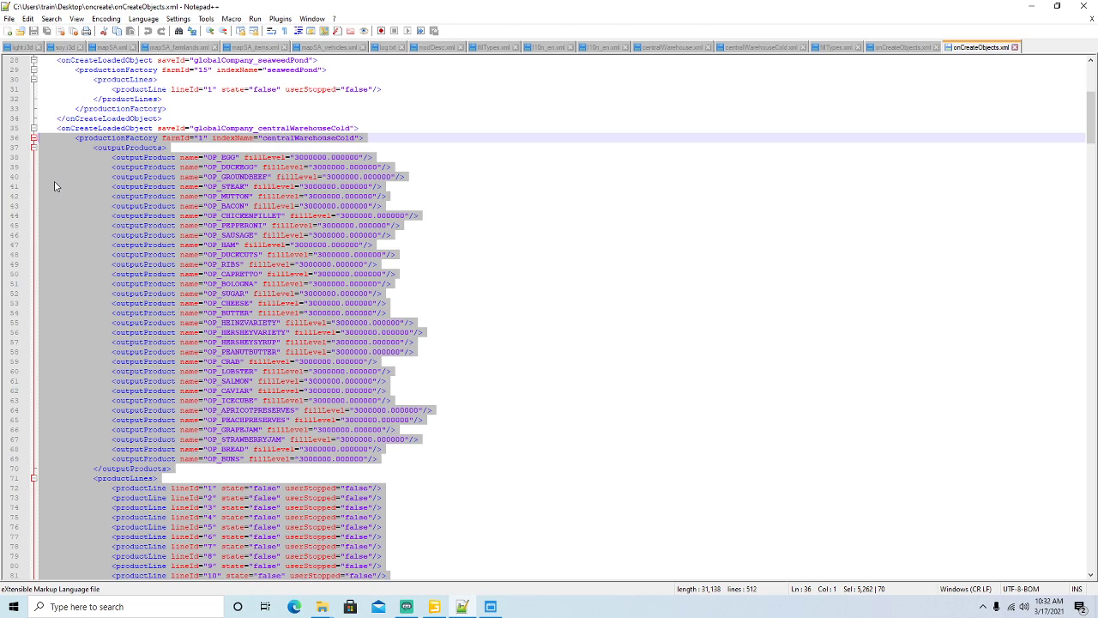
Replace the centralWarehouseCold productionFactory block in savegame8's onCreateObjects.xml with the copied one and save the file.
left_click(899, 47)
scroll(469, 225, "down", 7)
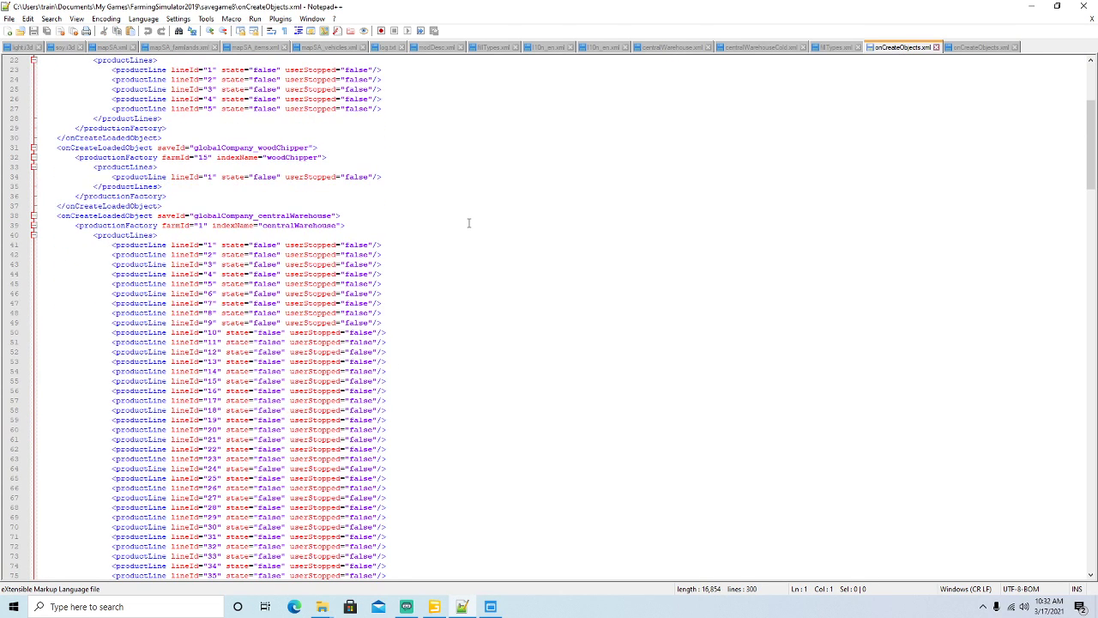
scroll(469, 223, "down", 4)
scroll(468, 224, "down", 17)
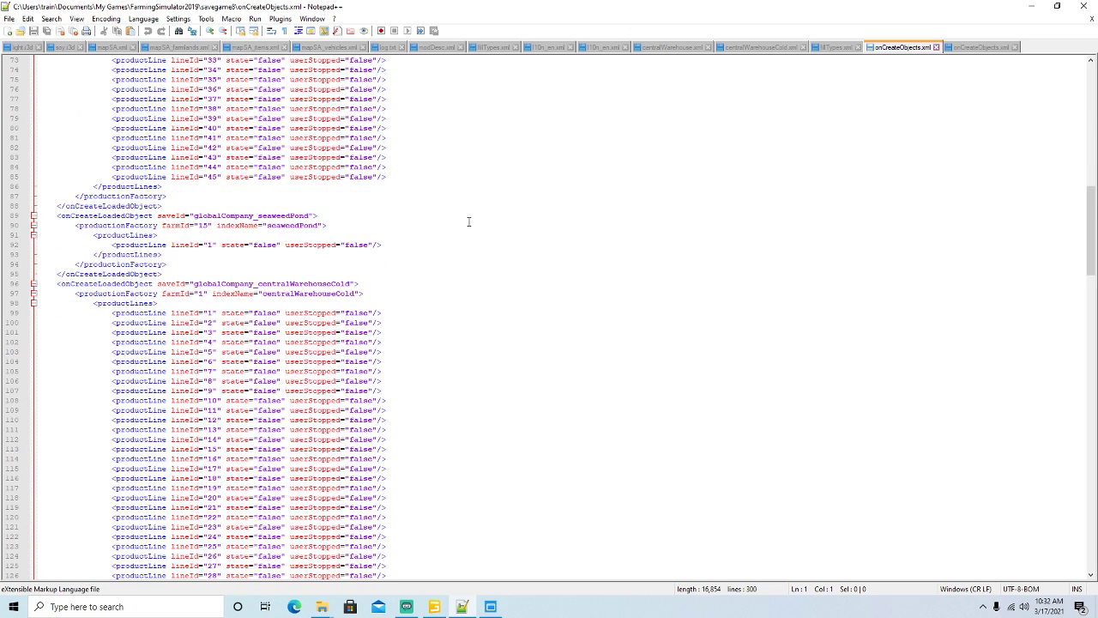
left_click(120, 177)
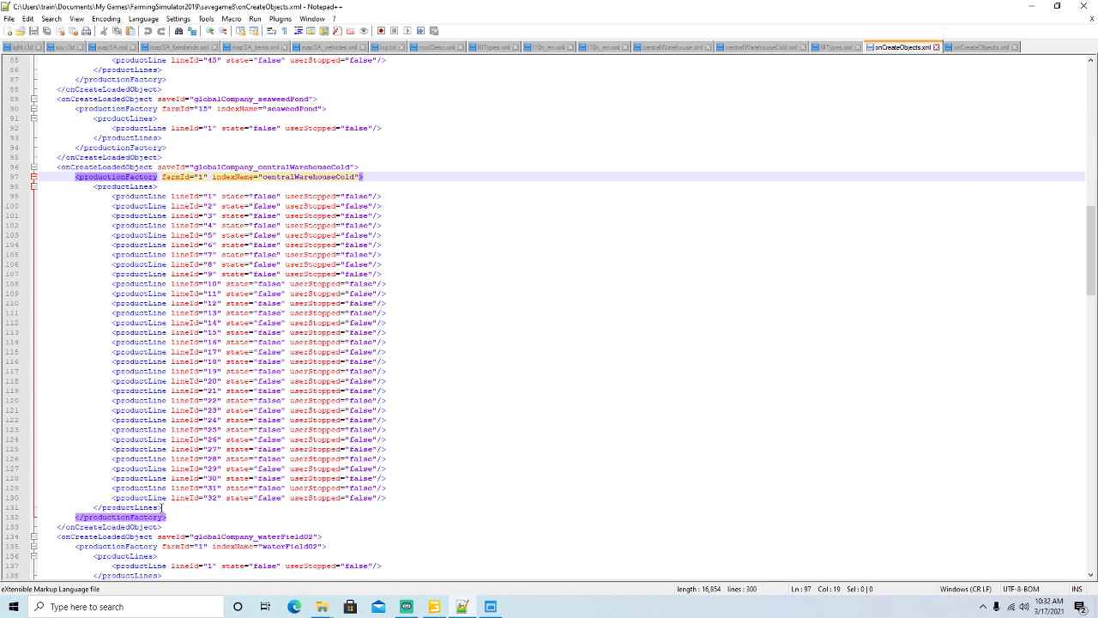
left_click_drag(168, 518, 30, 184)
key("ctrl+v")
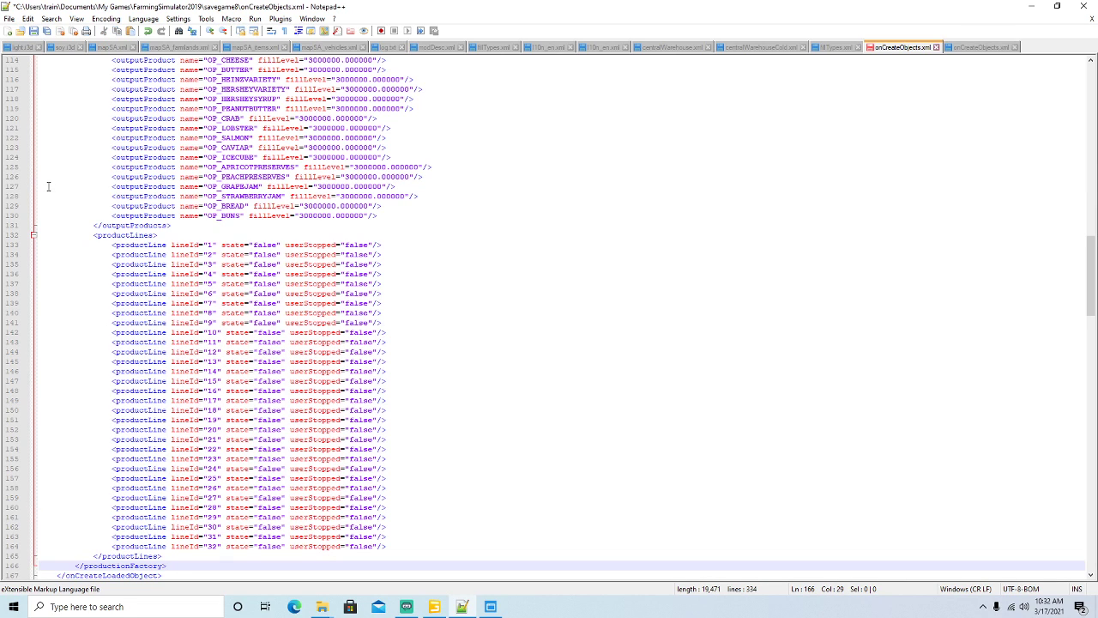
left_click(33, 31)
Copy the whole centralWarehouse productionFactory block, including its outputProducts fill levels, from the reference onCreateObjects.xml.
left_click(981, 48)
scroll(549, 314, "down", 20)
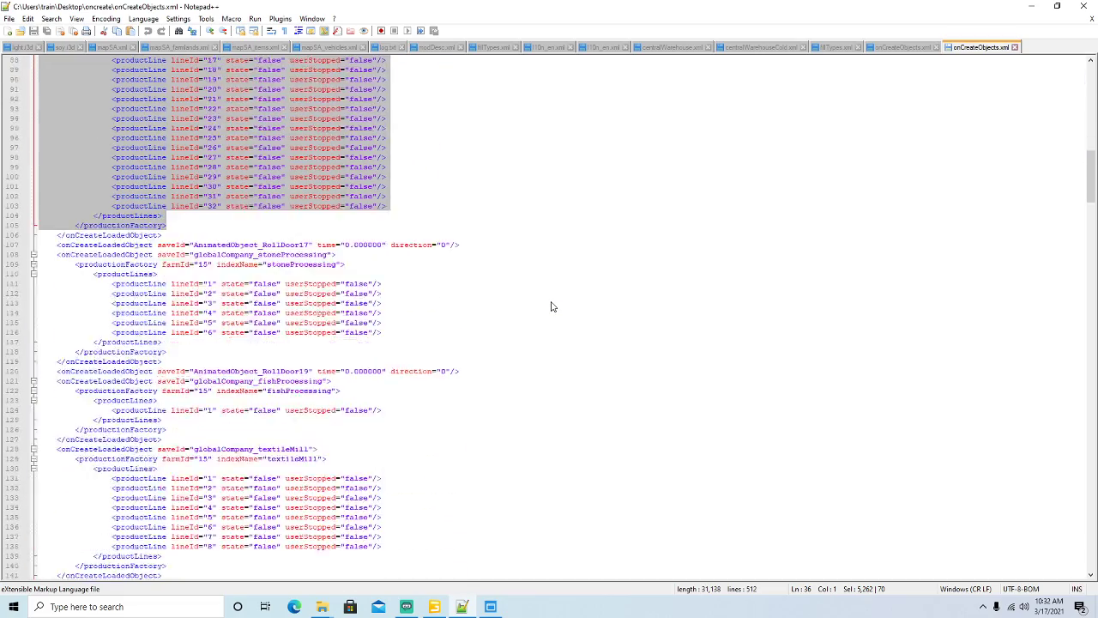
scroll(552, 307, "down", 20)
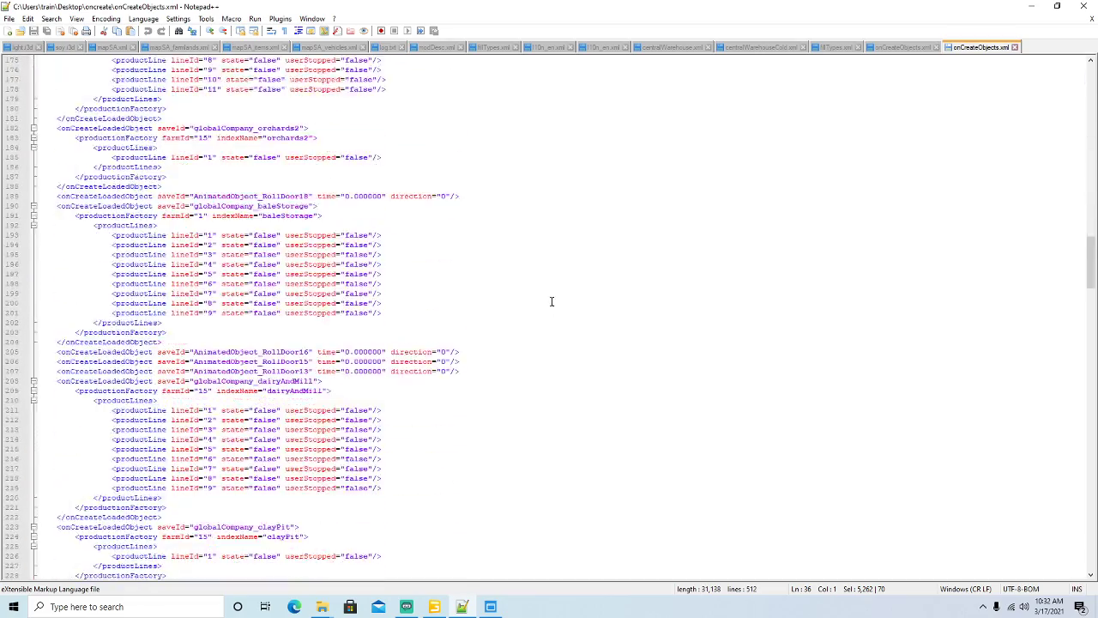
scroll(552, 299, "down", 4)
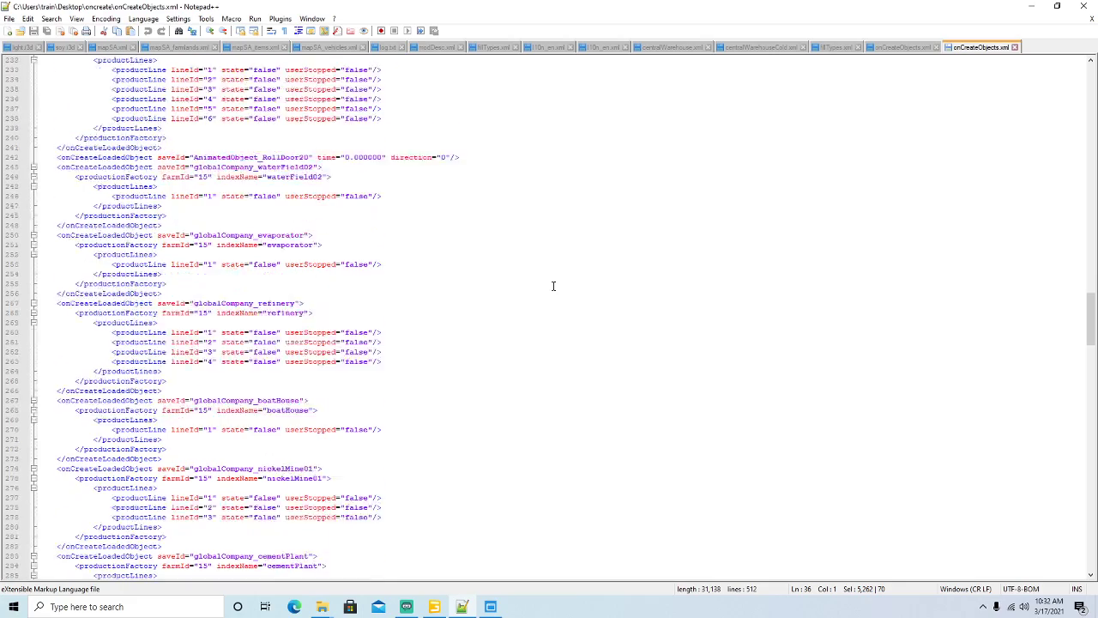
scroll(554, 285, "down", 20)
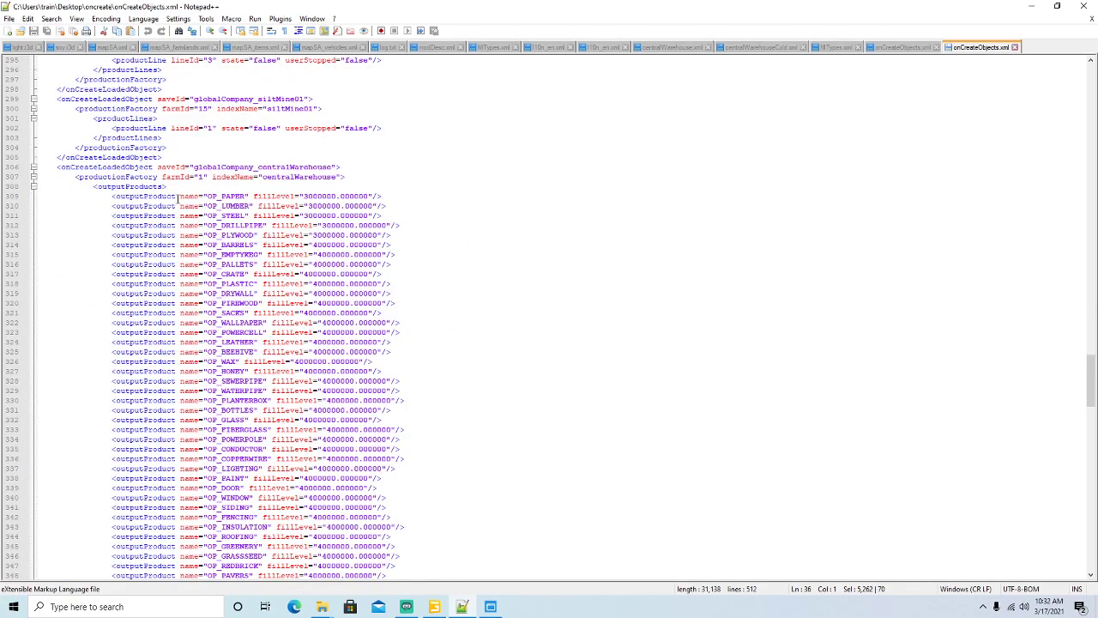
left_click(146, 177)
scroll(409, 321, "down", 20)
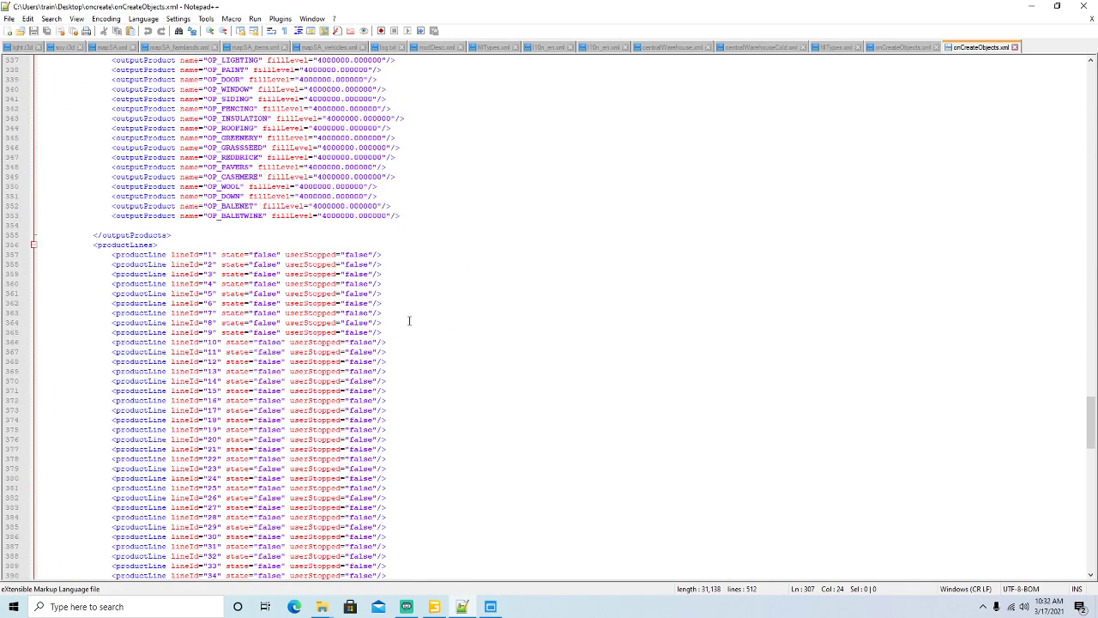
left_click_drag(168, 499, 30, 420)
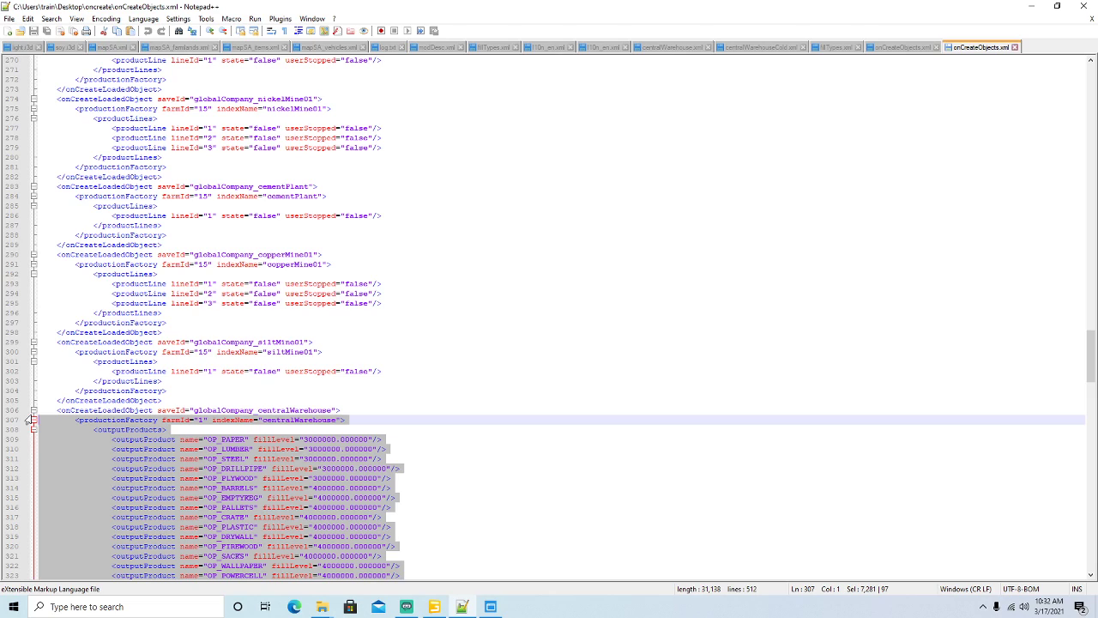
Replace the centralWarehouse productionFactory block in savegame8's onCreateObjects.xml with the copied one and save the file.
left_click(900, 49)
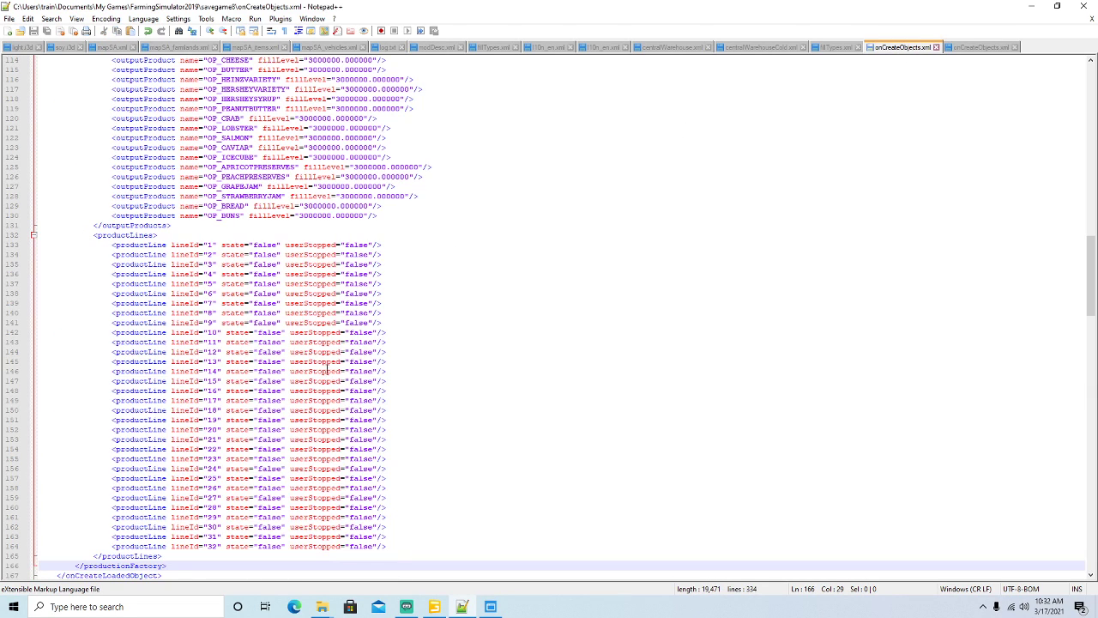
scroll(407, 373, "up", 20)
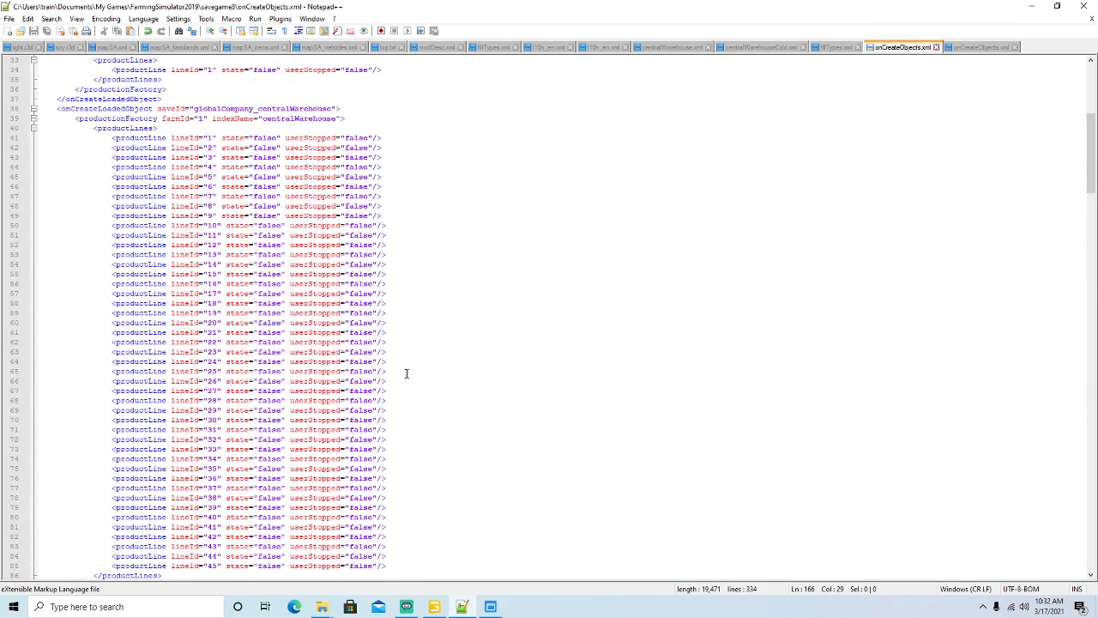
left_click(115, 206)
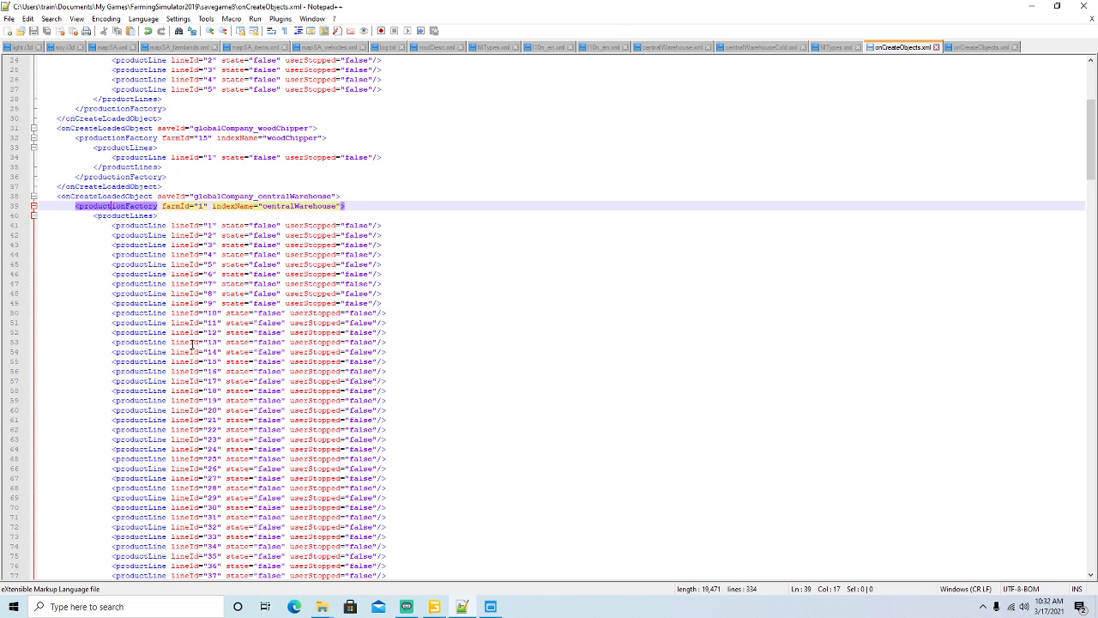
scroll(192, 343, "down", 5)
left_click_drag(172, 527, 39, 62)
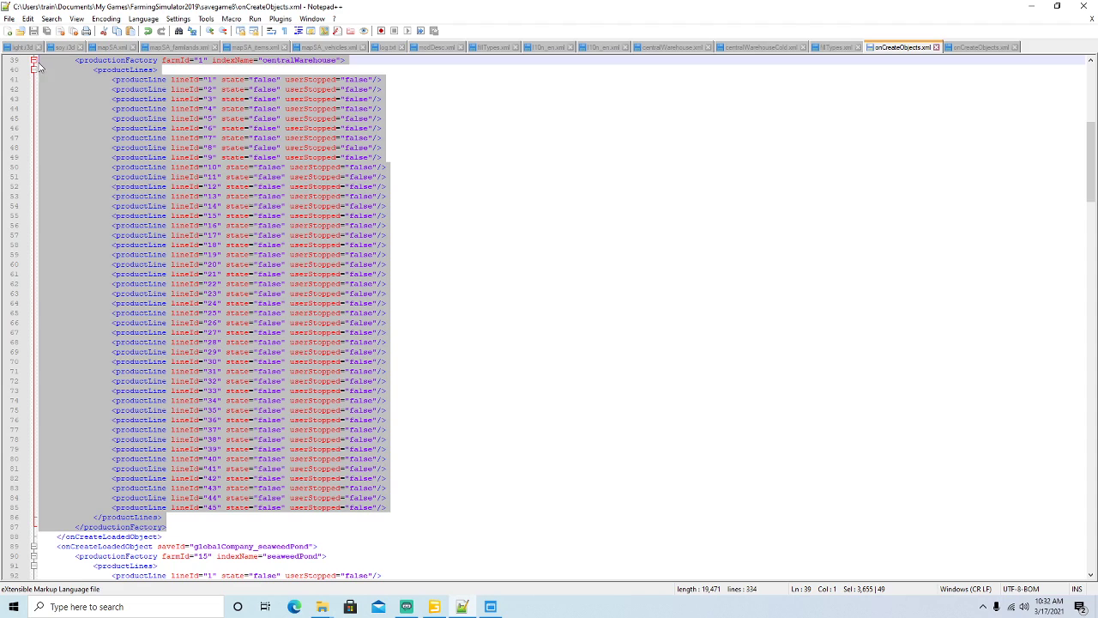
scroll(549, 296, "up", 1)
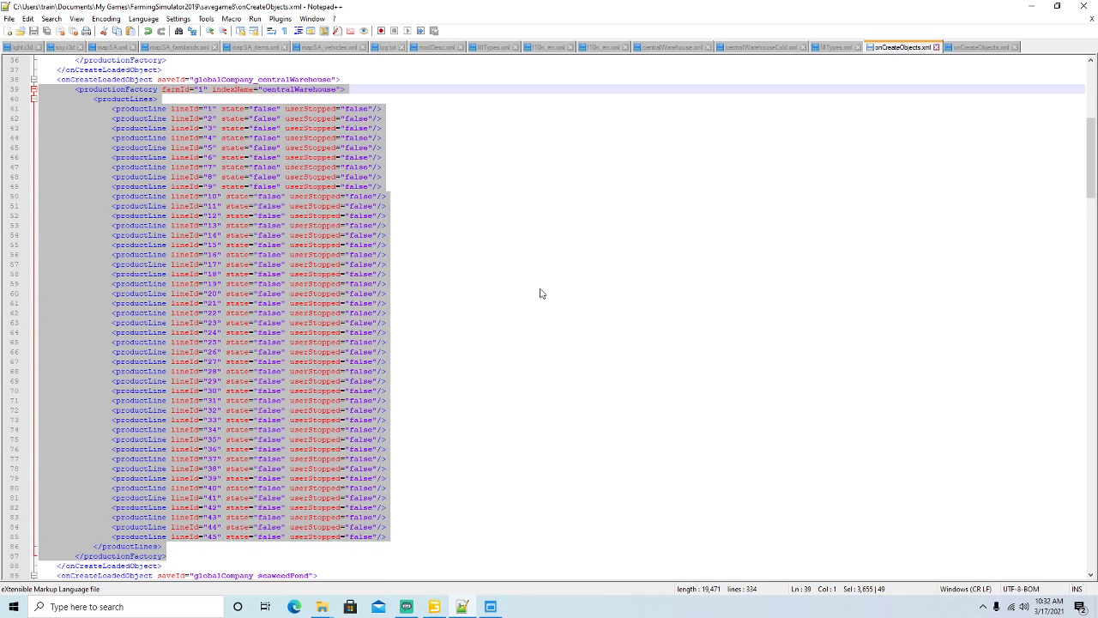
key("ctrl+v")
left_click(34, 31)
Close both onCreateObjects.xml files and clear the text editor and folder windows from the desktop.
left_click(1015, 47)
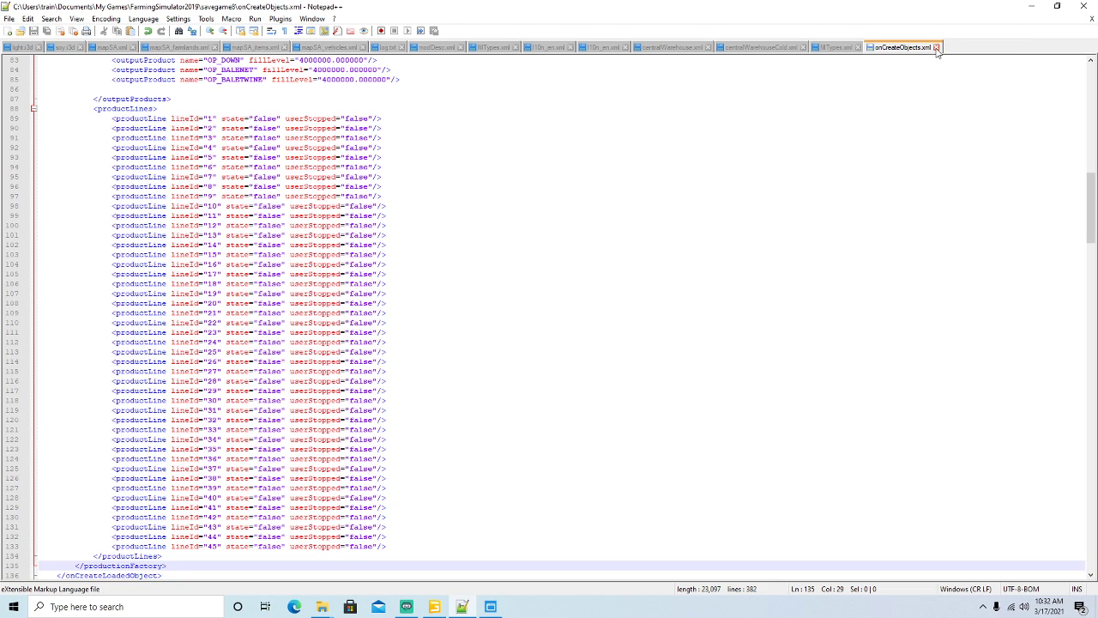
left_click(936, 47)
left_click(1033, 12)
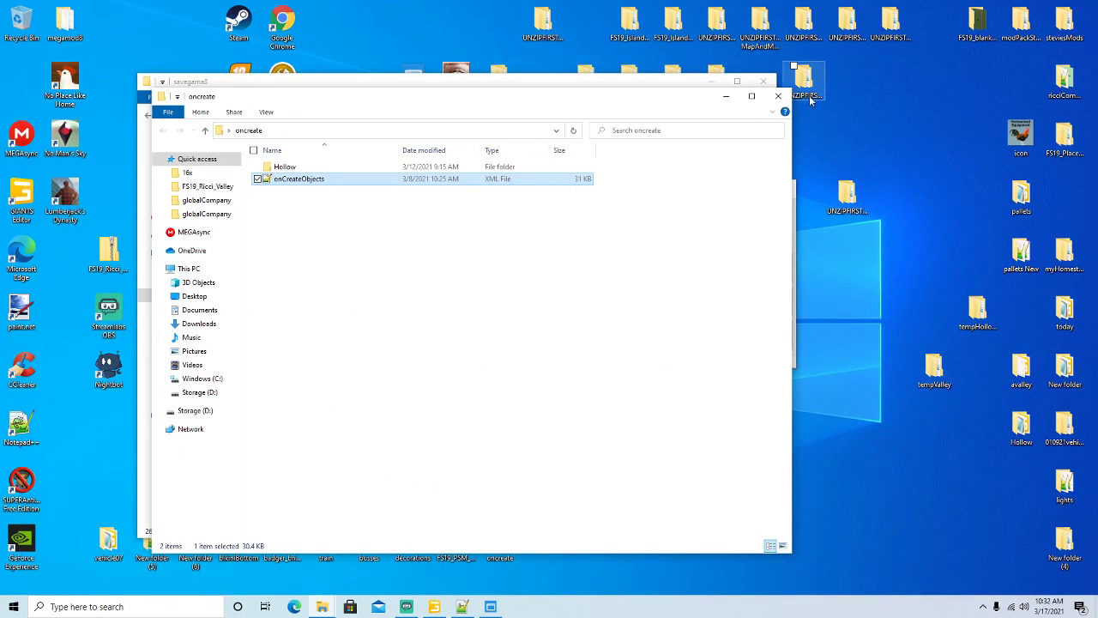
left_click(781, 92)
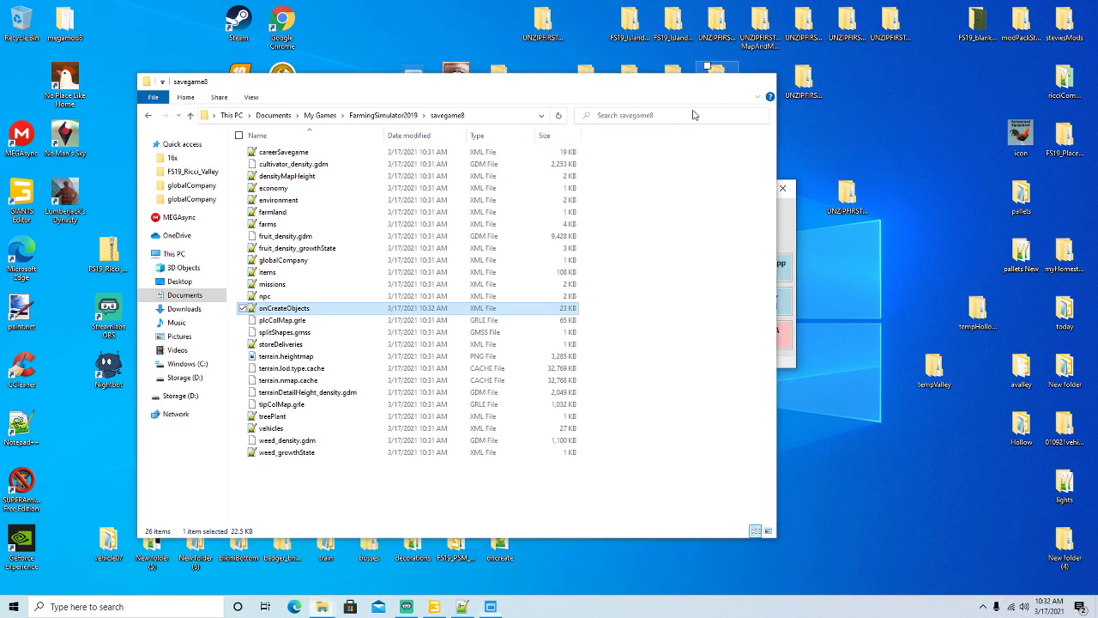
left_click(709, 83)
Launch Farming Simulator 19 and start the Ricci_Valley career in Savegame 8 with its selected mods.
right_click(243, 72)
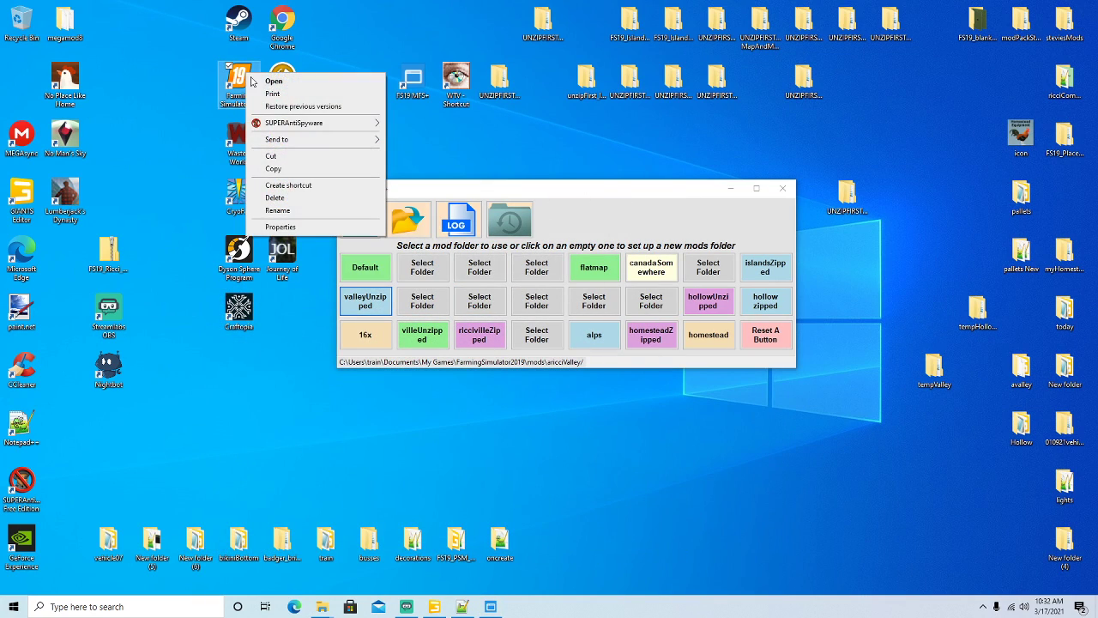
left_click(269, 86)
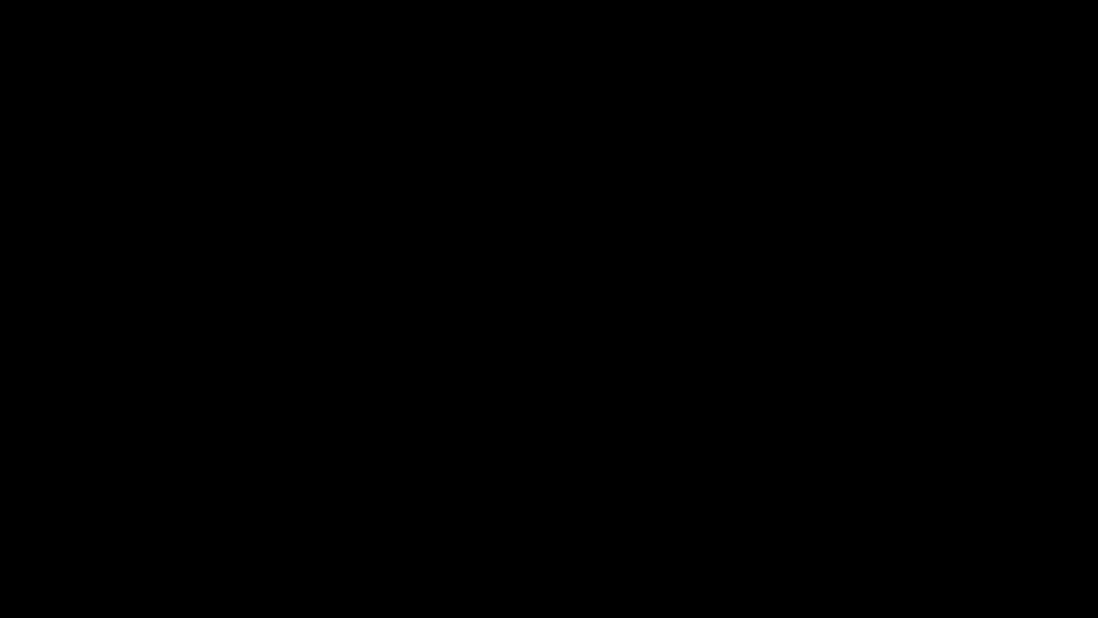
left_click(377, 230)
left_click(377, 230)
left_click(378, 230)
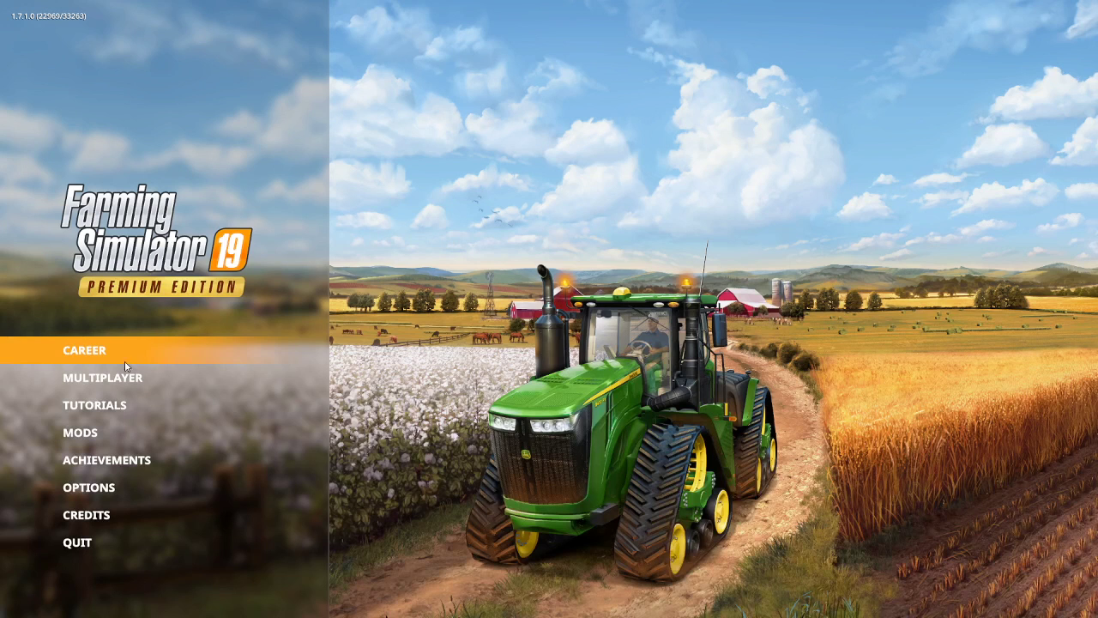
left_click(84, 350)
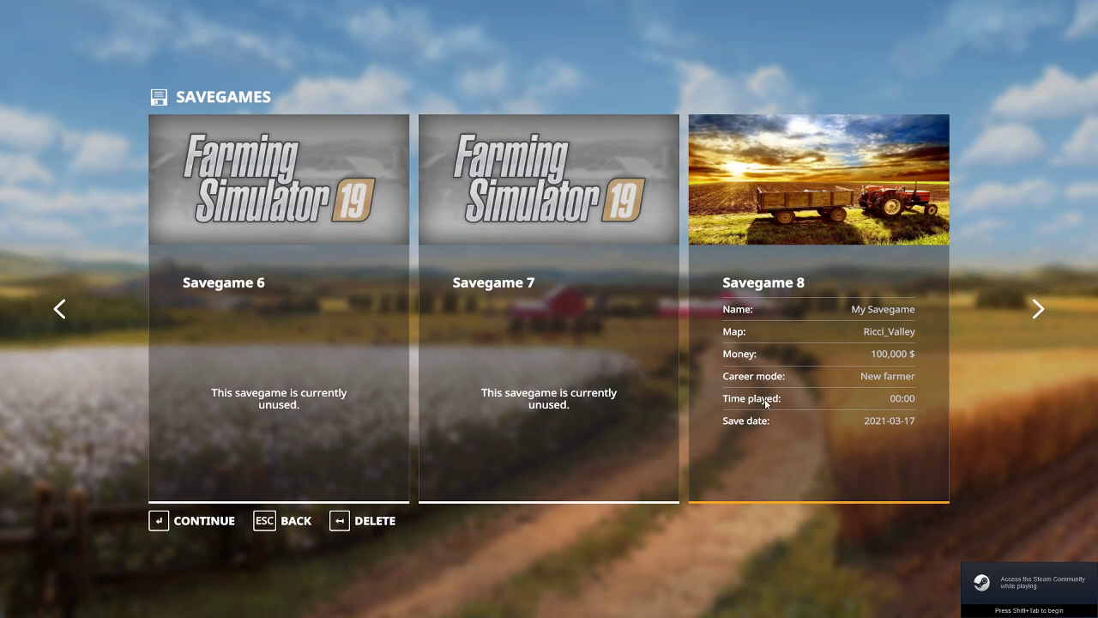
left_click(194, 523)
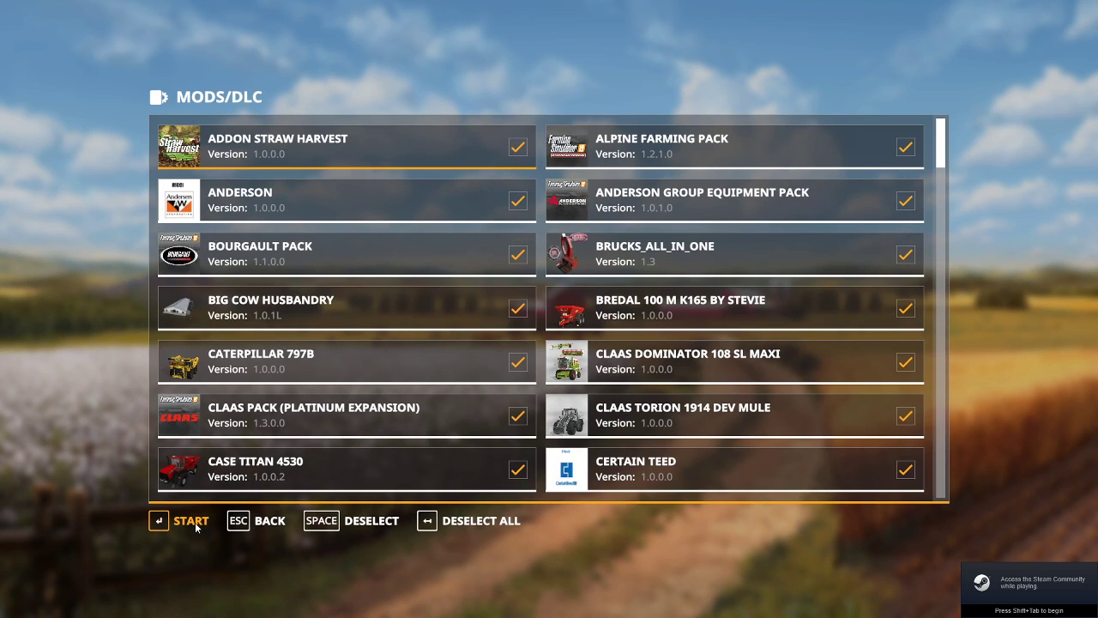
left_click(192, 521)
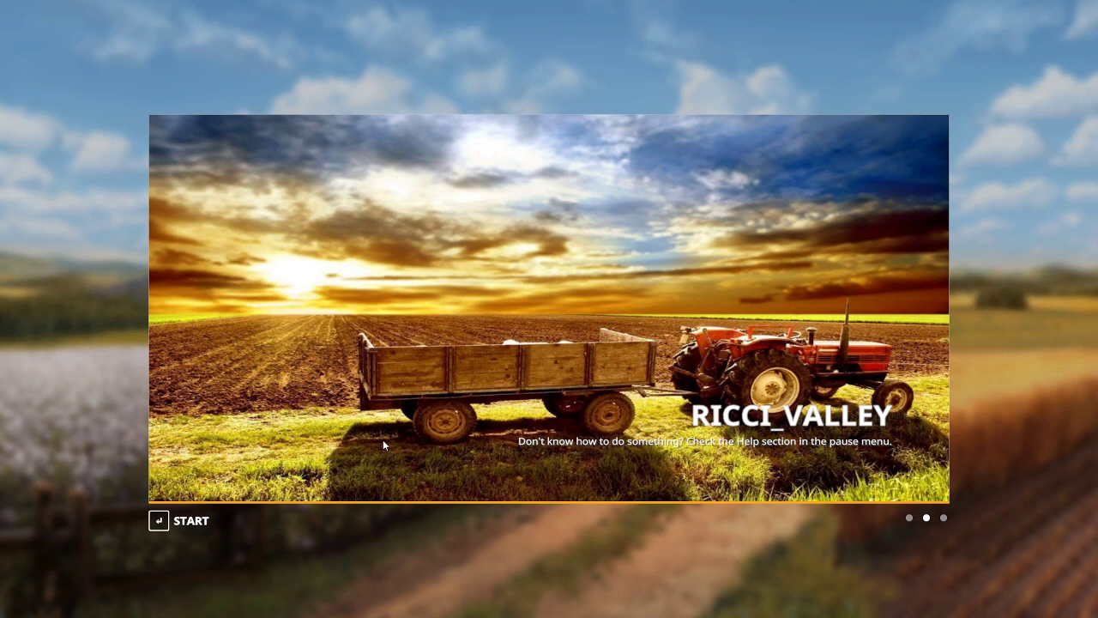
left_click(184, 520)
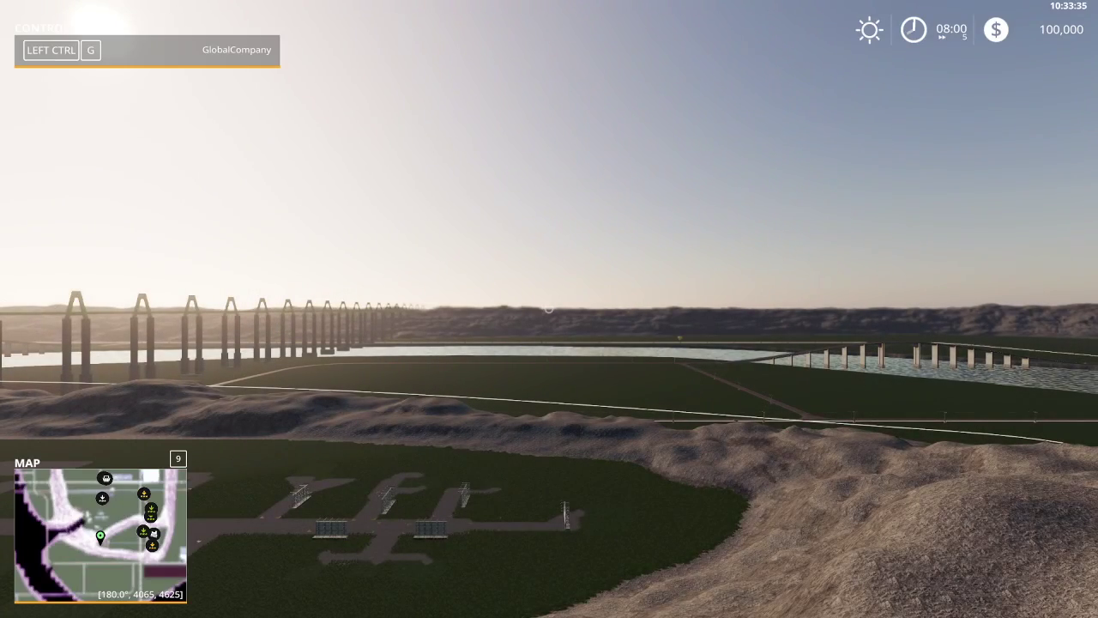
Add 20000000 to the farm's money with Easy Development Commands and change two of the player options.
key("ctrl+g")
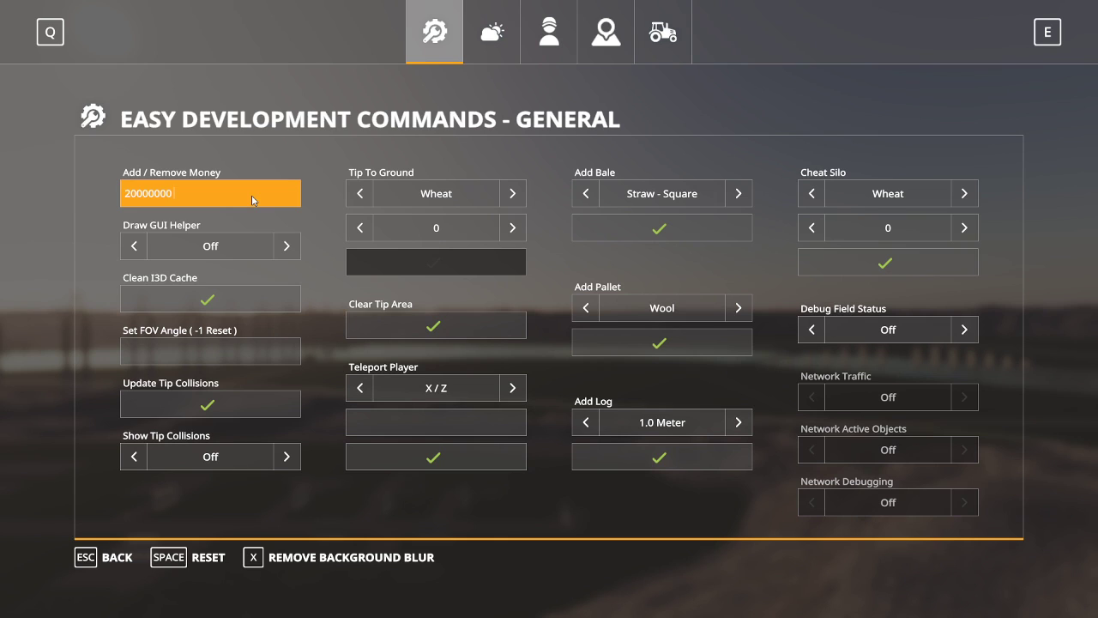
key("Return")
left_click(549, 38)
left_click(738, 246)
left_click(737, 298)
key("Escape")
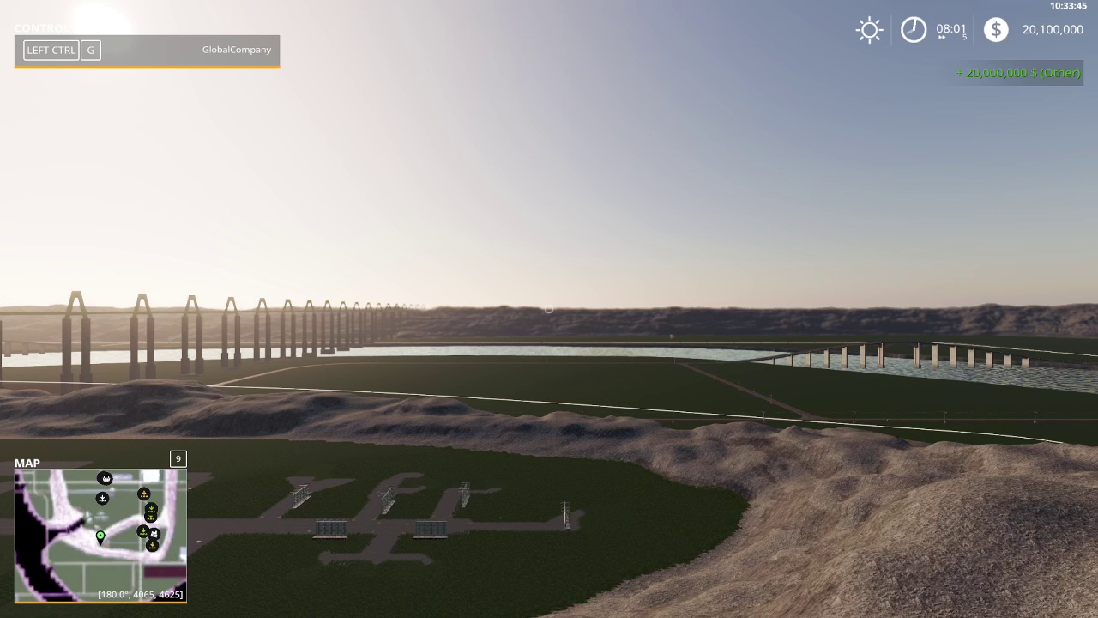
Buy the Lizard PSM Flatbed Trailer from the shop with its default colours.
key("p")
left_click(176, 341)
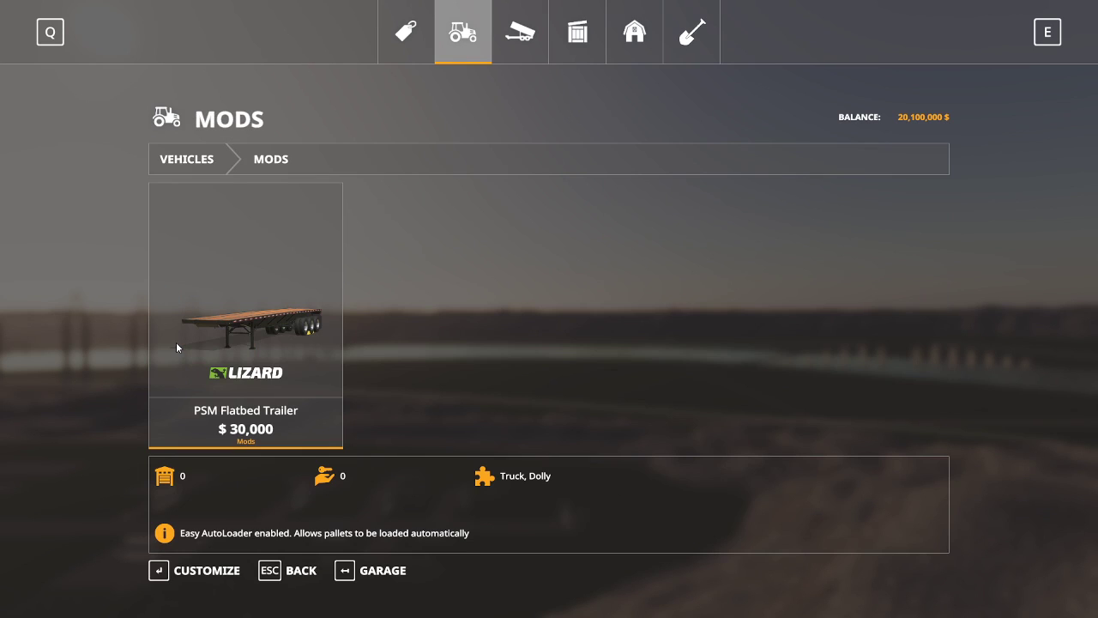
left_click(251, 356)
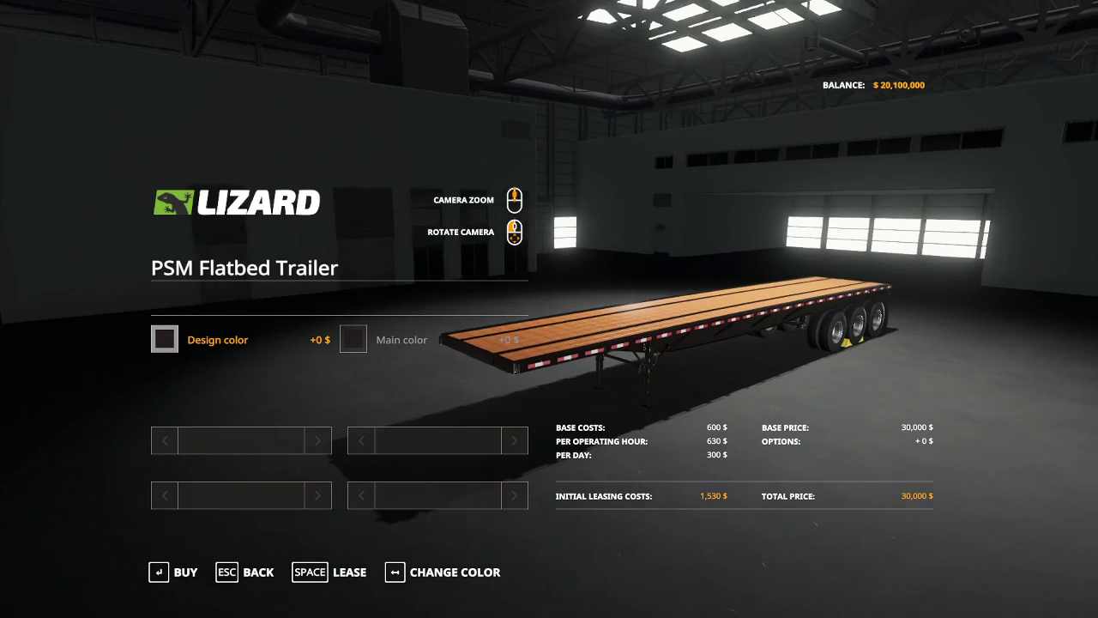
left_click(196, 573)
left_click(409, 399)
left_click(405, 394)
left_click(250, 572)
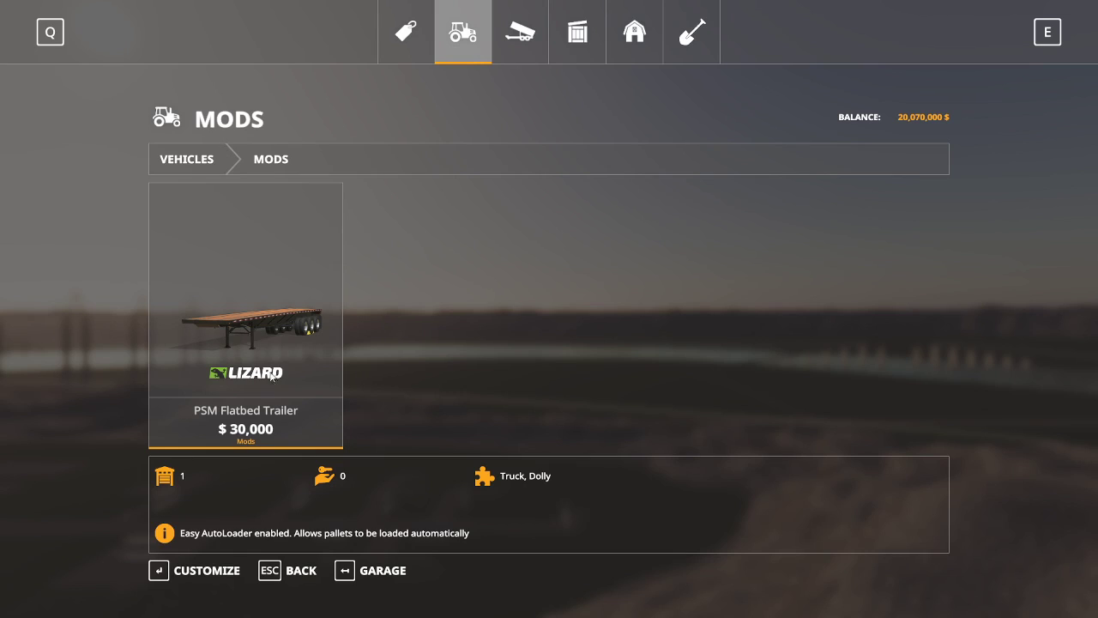
Buy the Roadrunner truck from the modded vehicles and return to the game world.
left_click(301, 571)
left_click(197, 497)
scroll(536, 342, "down", 4)
scroll(532, 338, "down", 8)
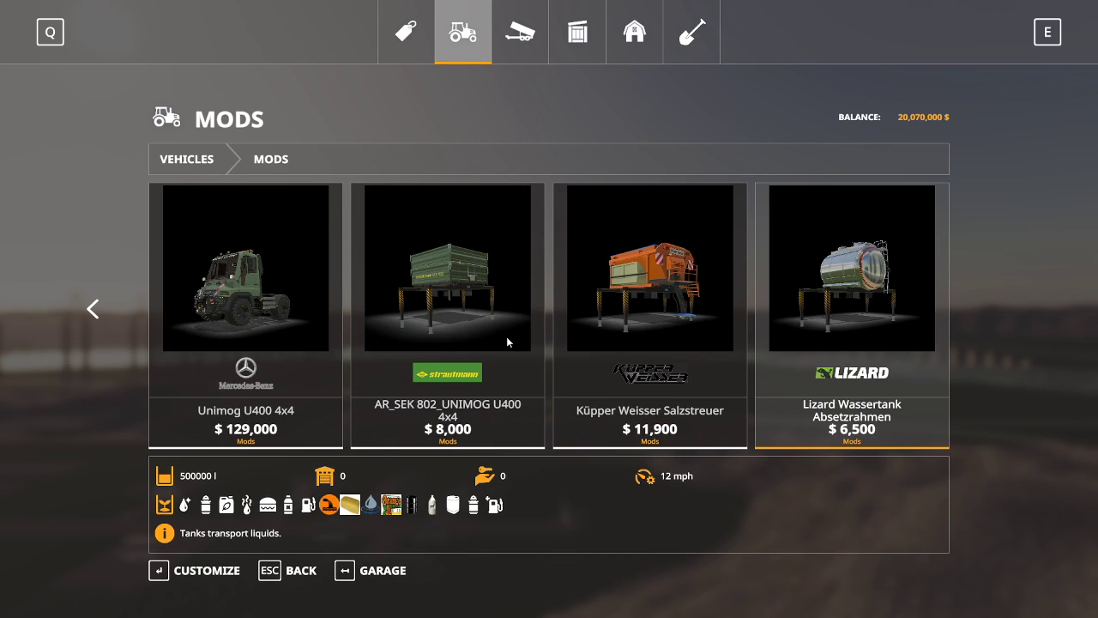
scroll(507, 342, "up", 8)
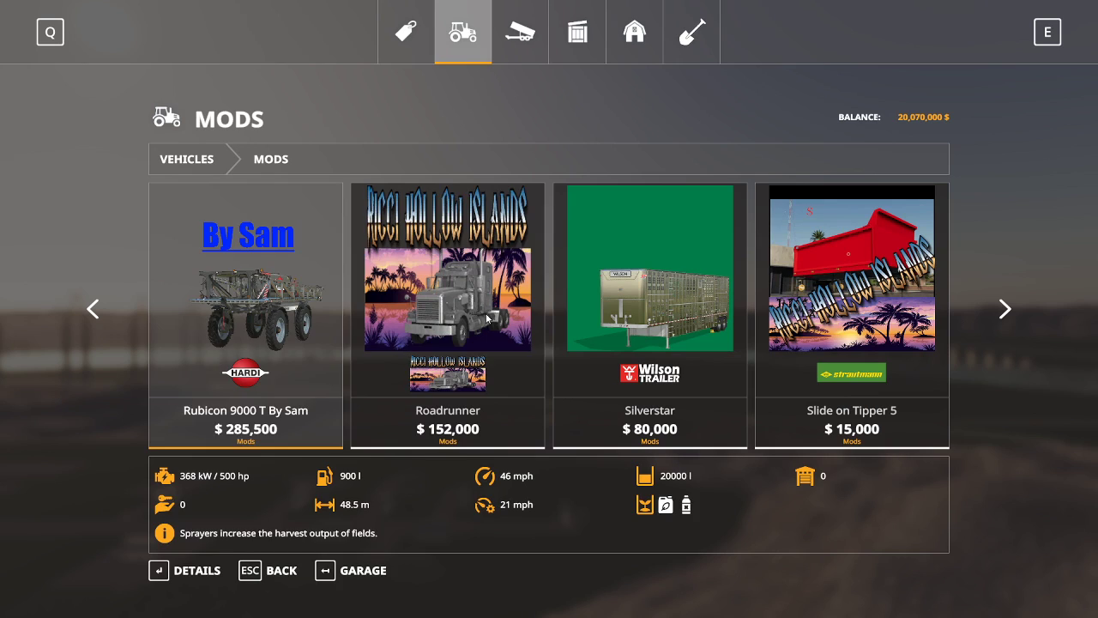
double_click(487, 319)
left_click(173, 572)
left_click(396, 393)
left_click(396, 393)
key("Escape")
key("Escape")
key("Escape")
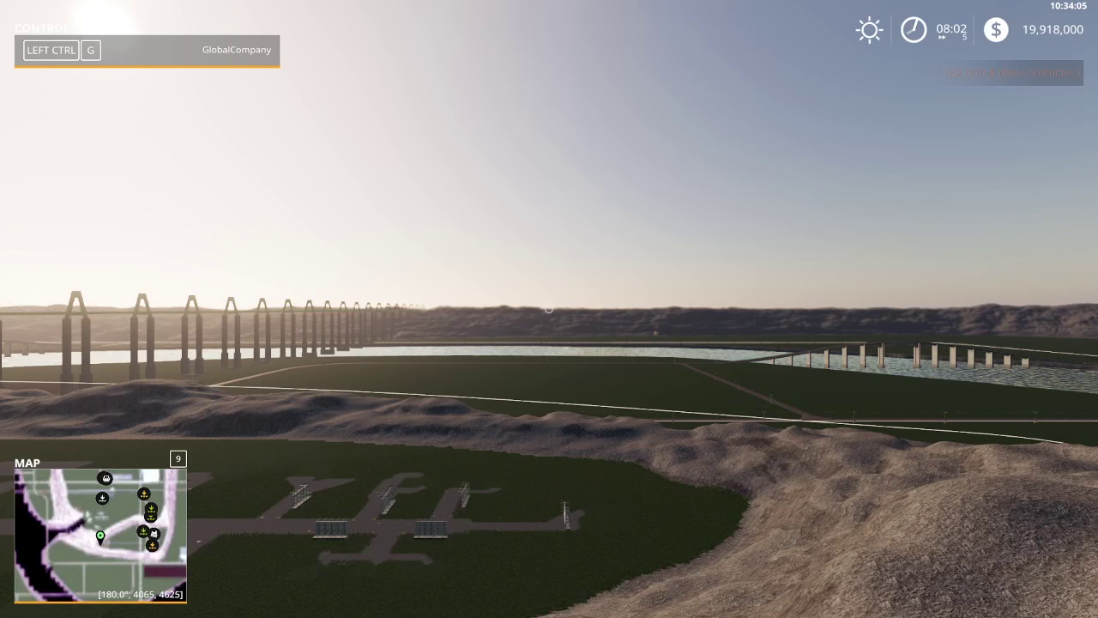
Switch to the Roadrunner truck and pull it forward past the parked flatbed trailer.
key("Tab")
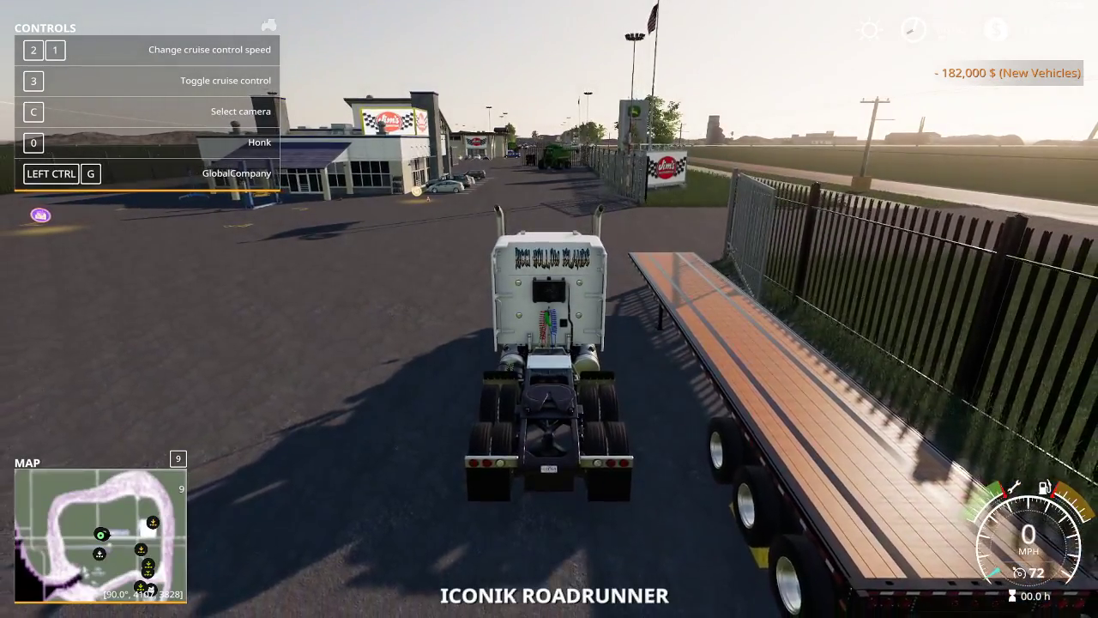
key("w")
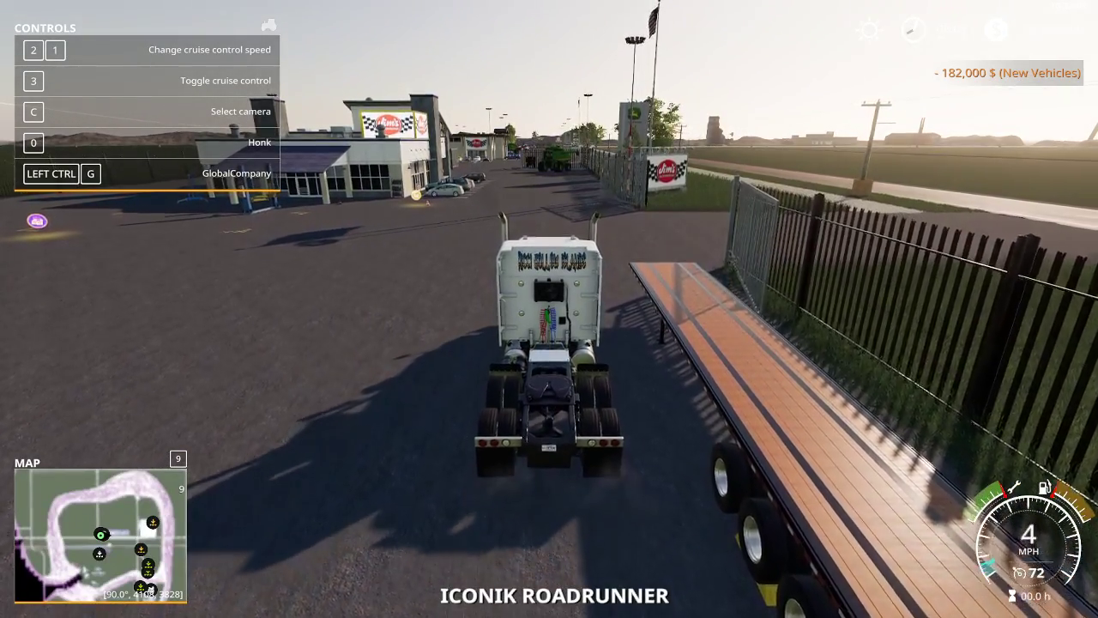
key("w")
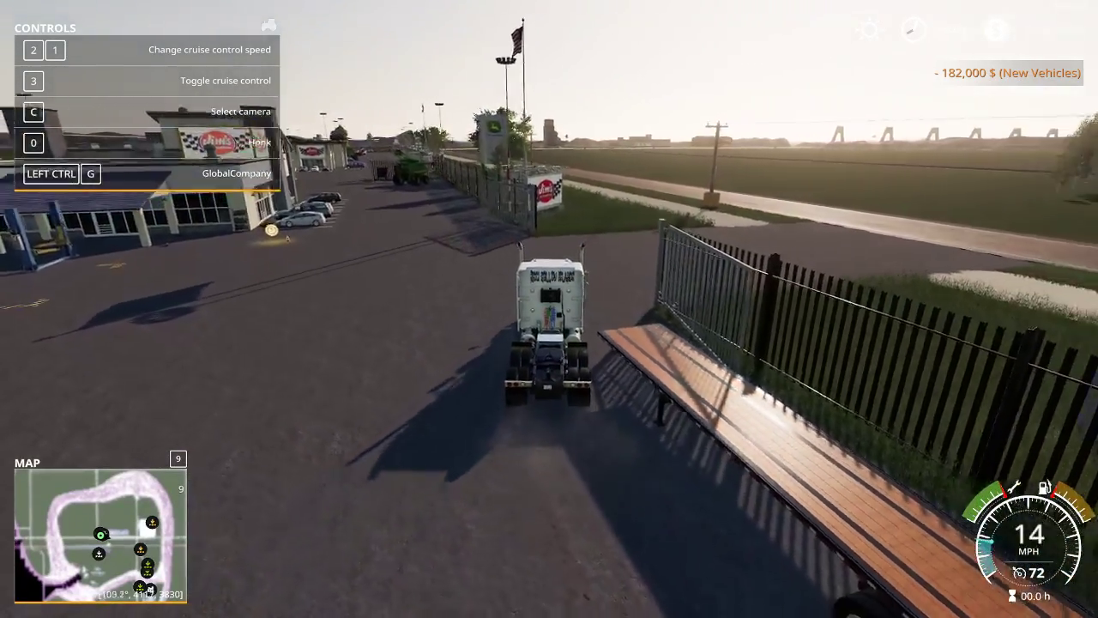
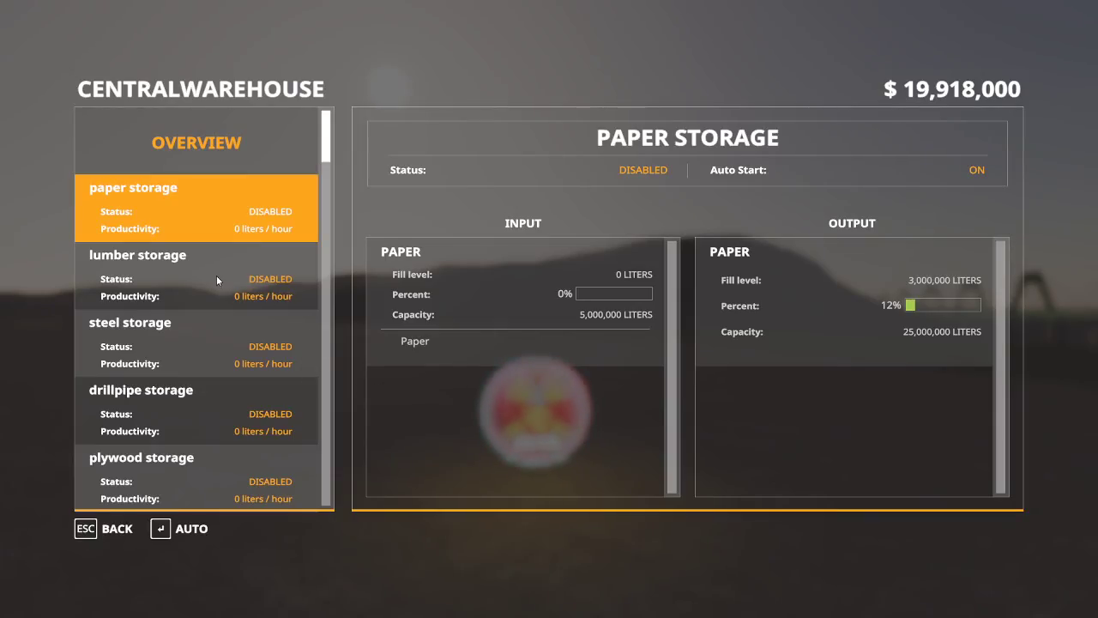
Spawn 16 lumber pallets from the centralWarehouse lumber storage and close the product menu.
left_click(217, 279)
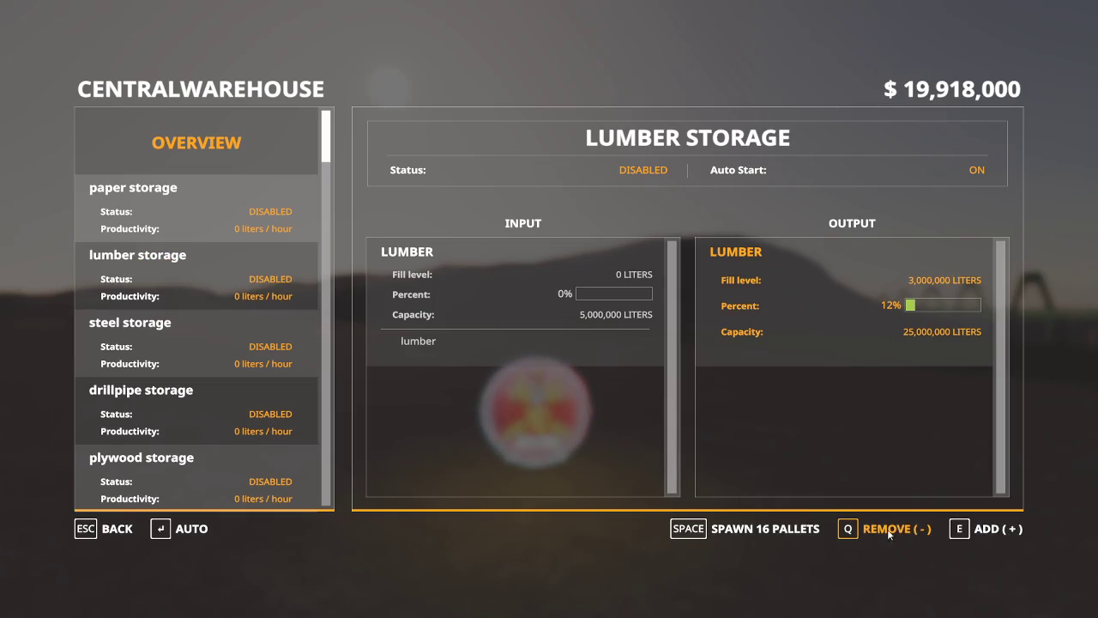
left_click(780, 530)
key("Escape")
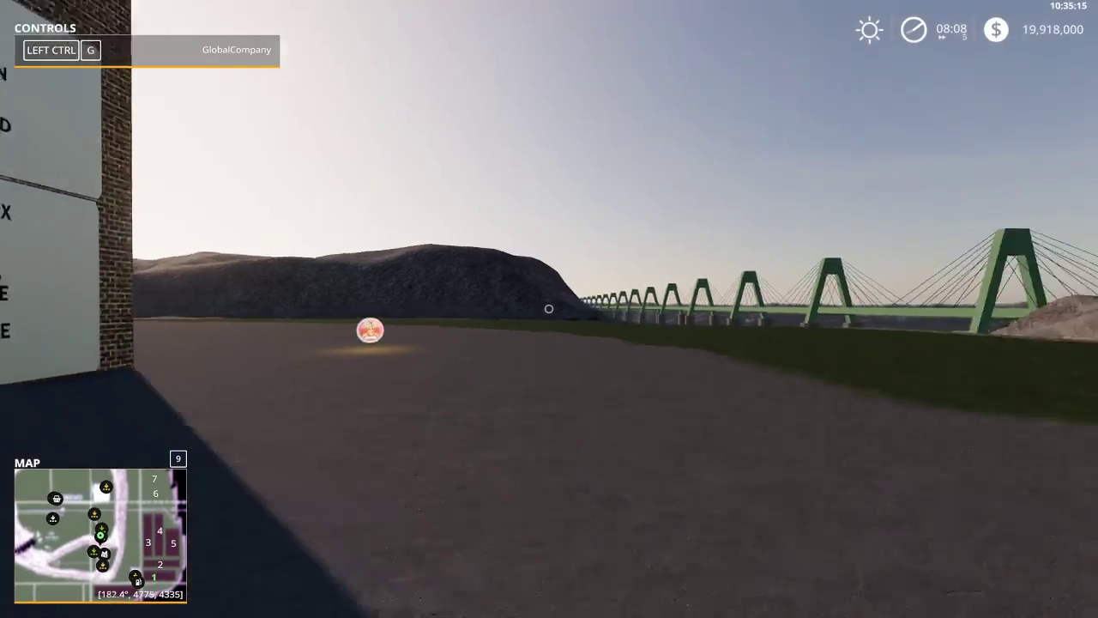
Walk to the centralWarehouseCold marker and open its product menu.
key("s")
key("d")
key("w")
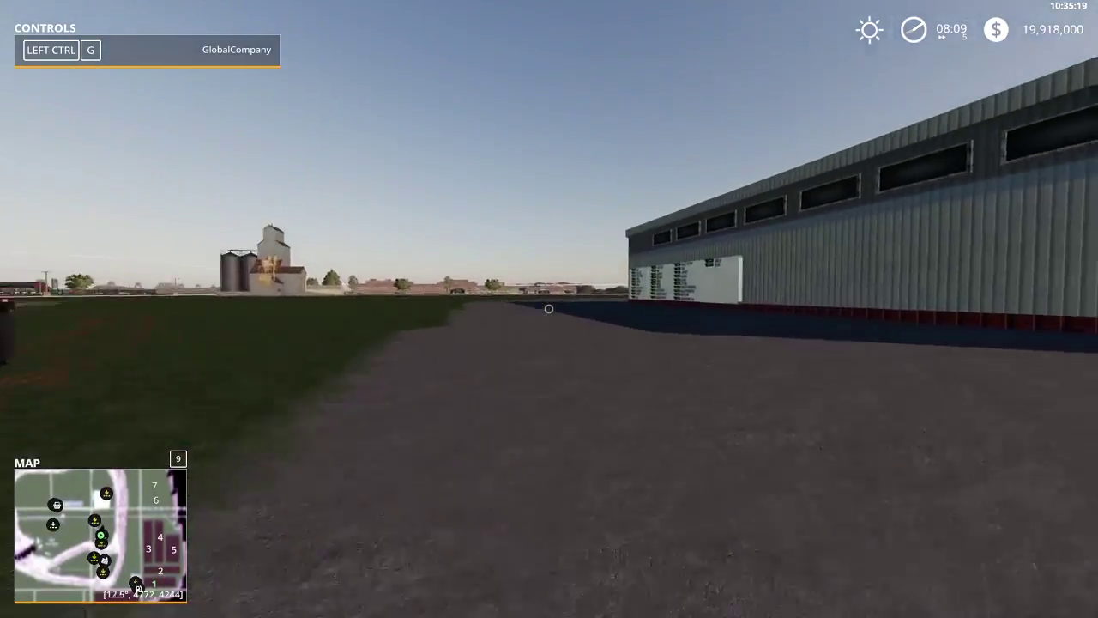
key("w")
key("r")
Find the chickenFillet storage in centralWarehouseCold and spawn Chicken Fillet pallets from it.
scroll(274, 365, "down", 7)
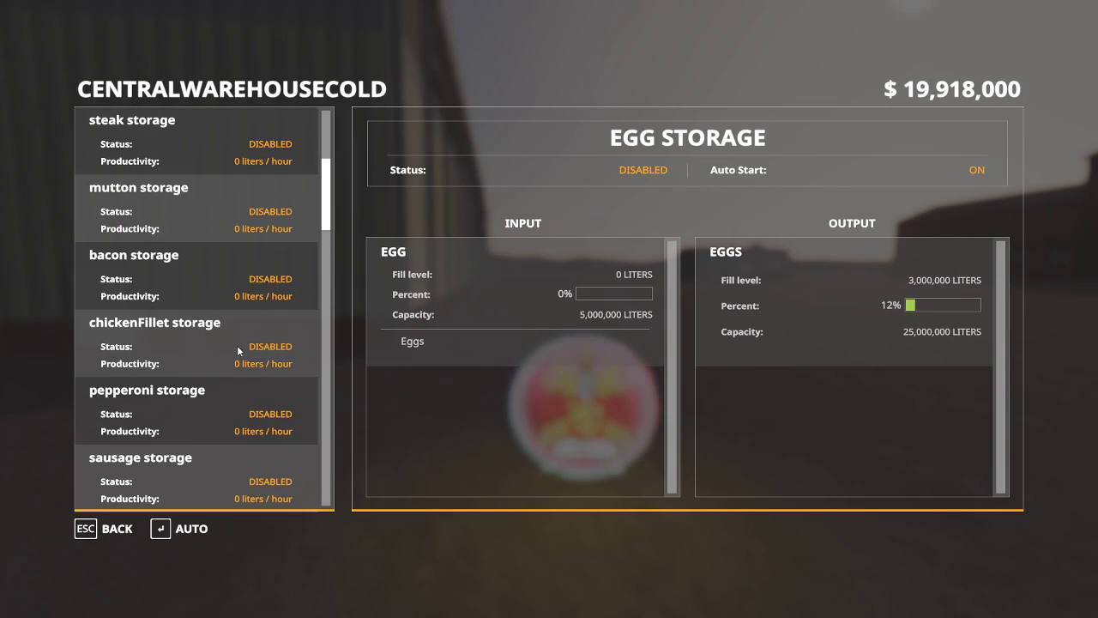
scroll(221, 333, "down", 3)
scroll(220, 333, "up", 4)
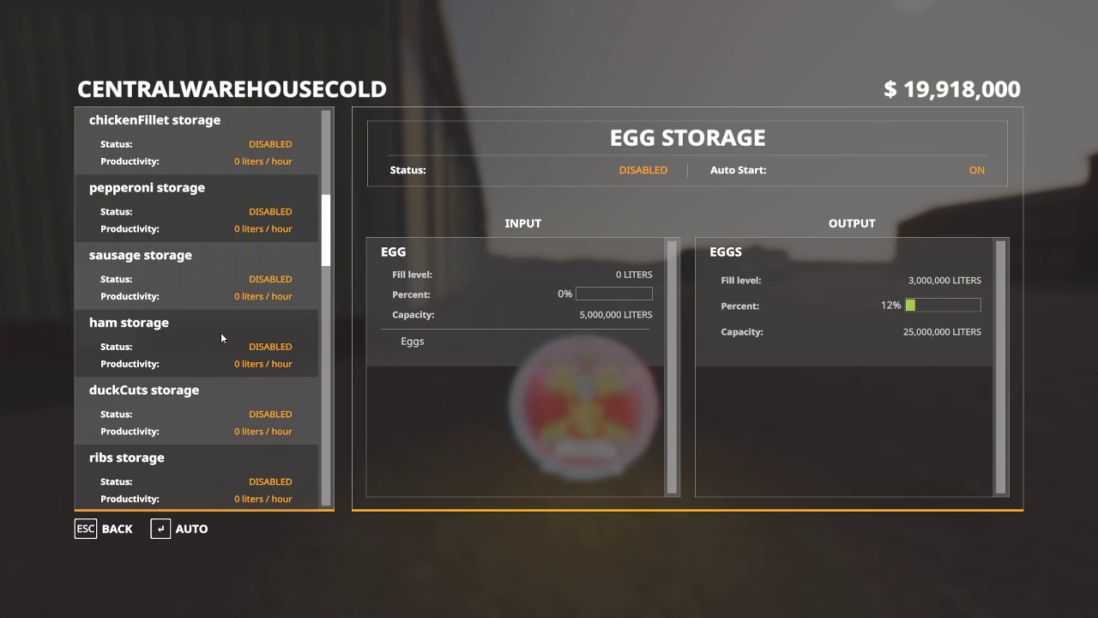
scroll(220, 336, "up", 2)
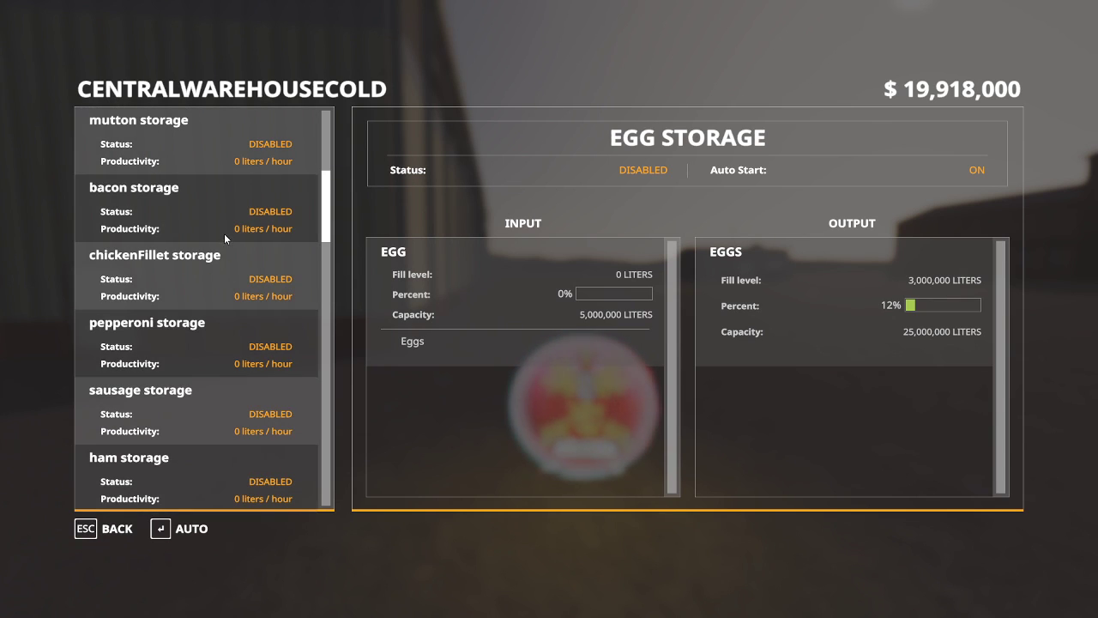
left_click(200, 279)
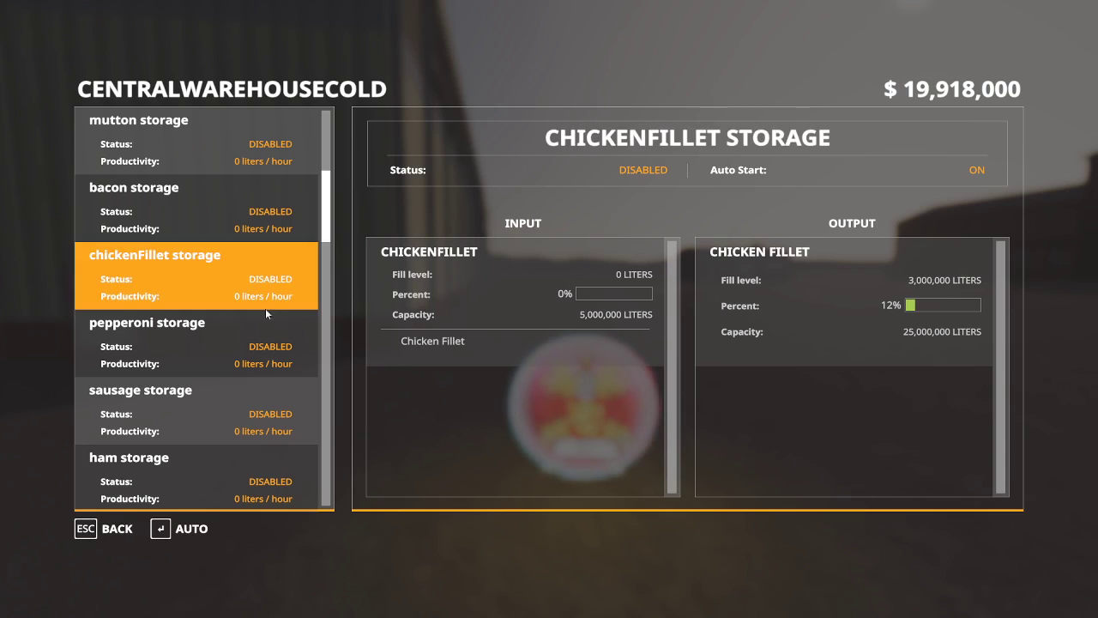
left_click(801, 324)
left_click(772, 528)
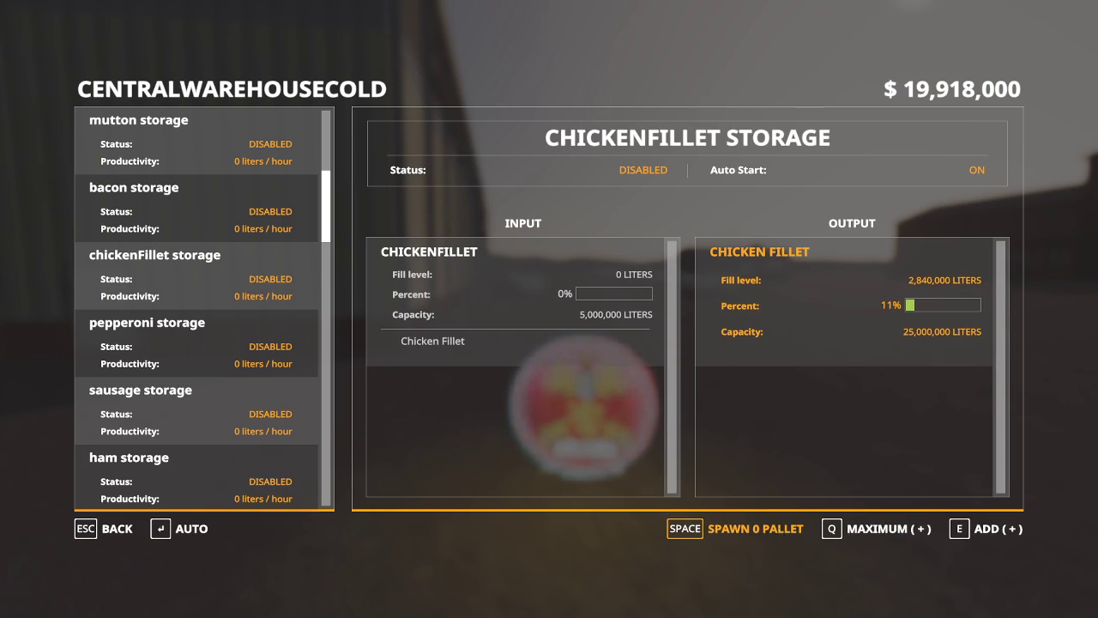
key("Escape")
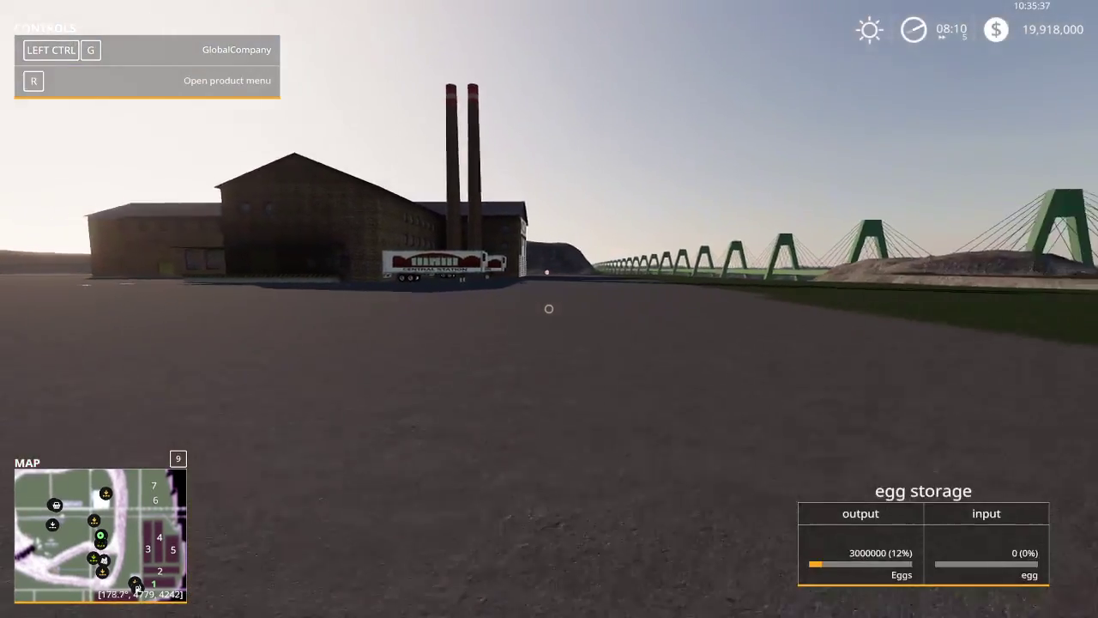
Return to the Roadrunner, load the Chicken Fillet pallets on the flatbed and unload them beside the cold warehouse.
key("w")
key("e")
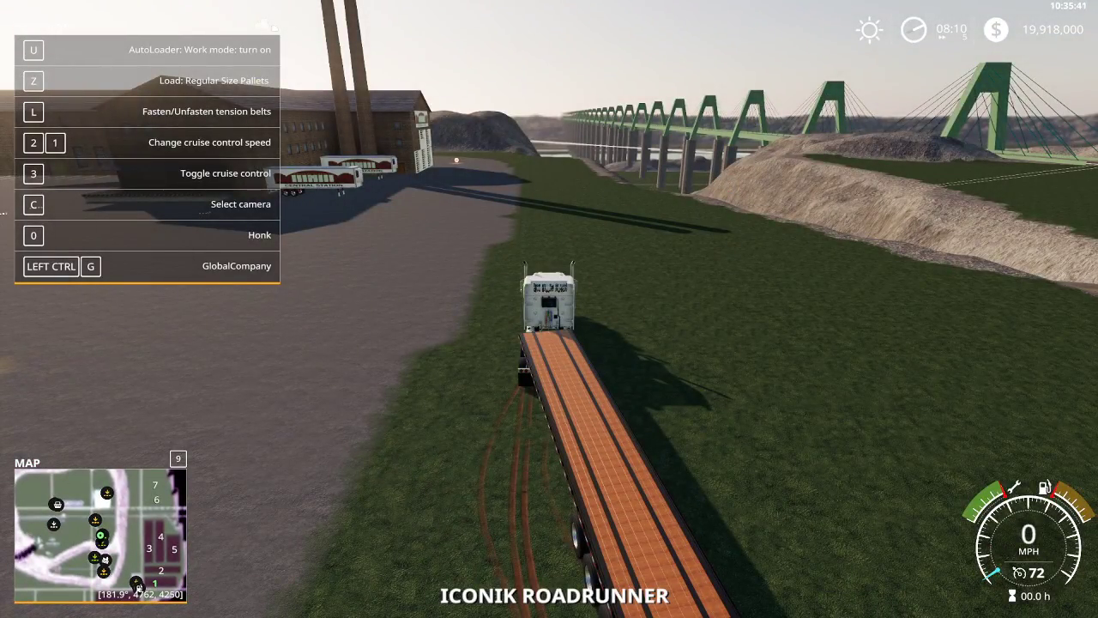
key("w")
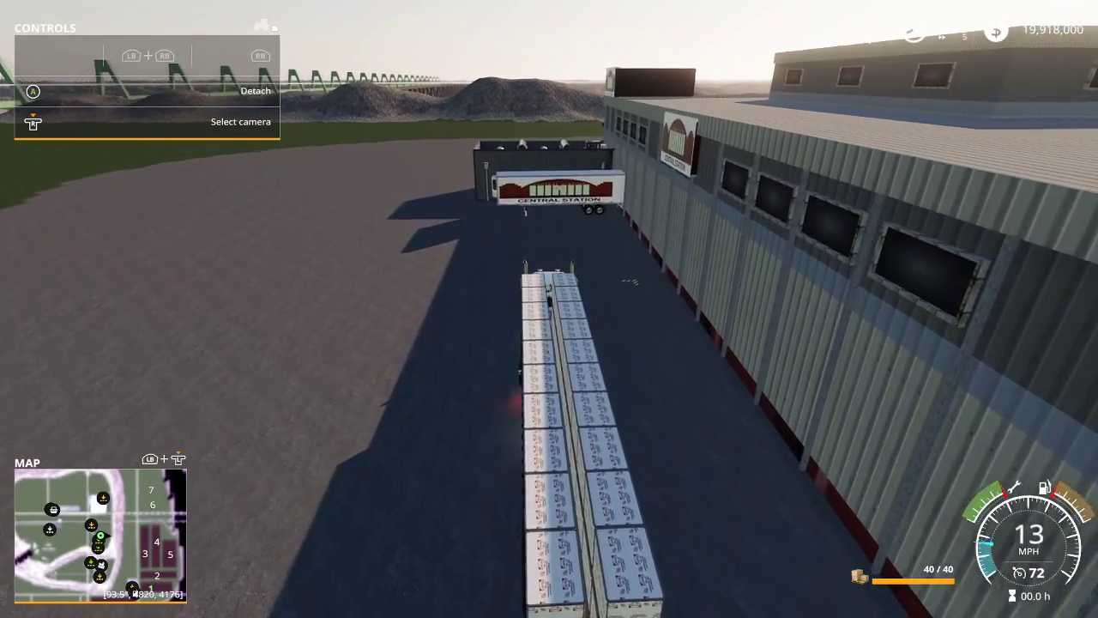
key("b")
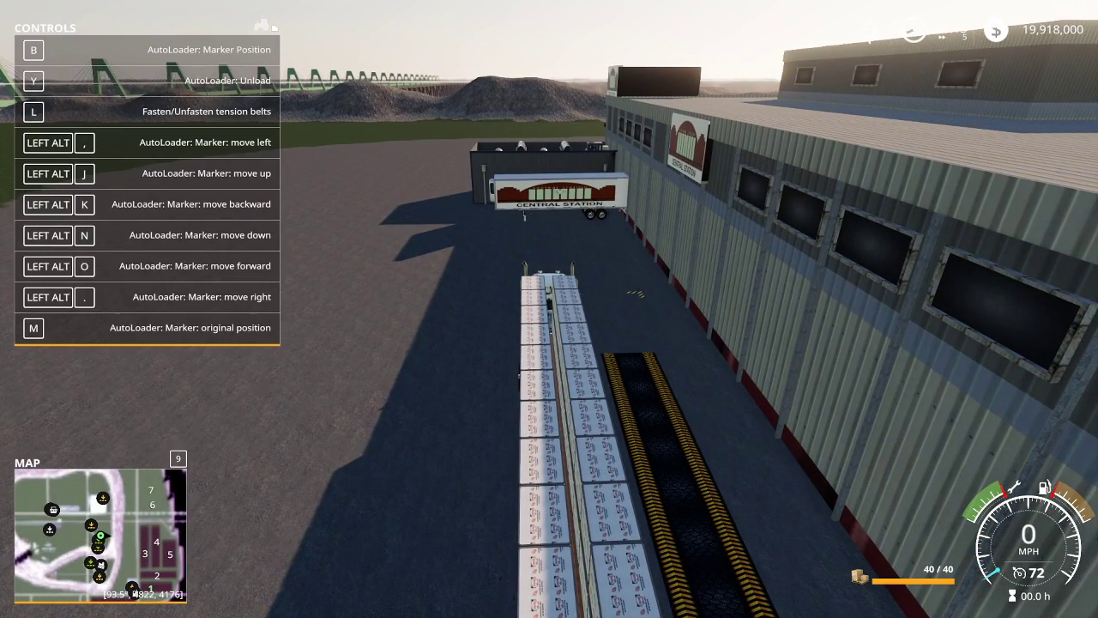
key("y")
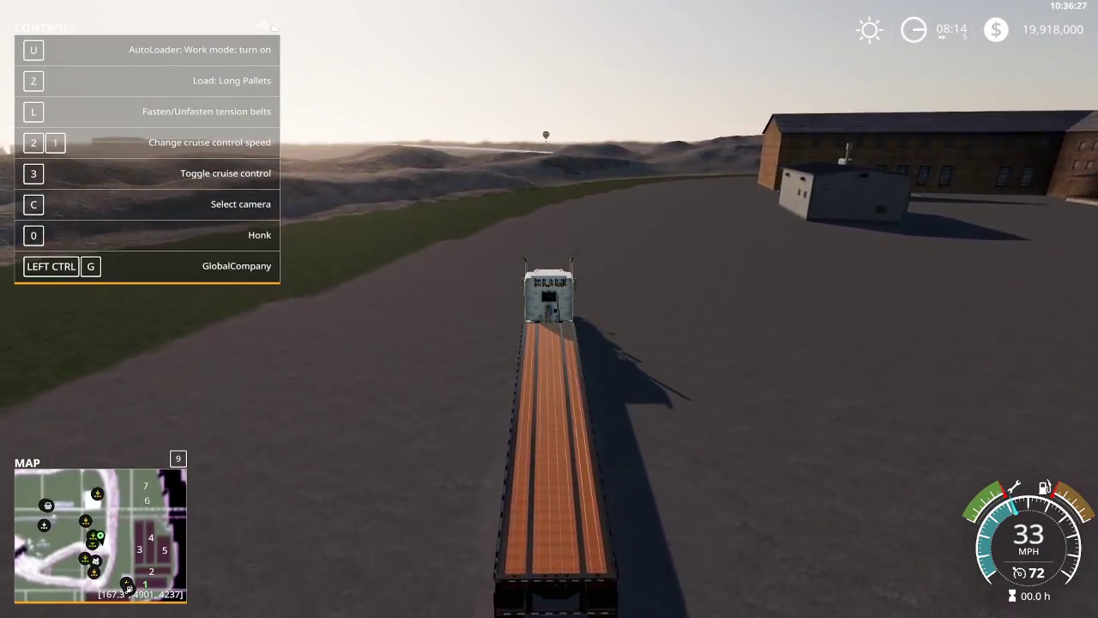
Auto-load the 16 lumber pallets onto the flatbed and unload them alongside the central warehouse.
key("u")
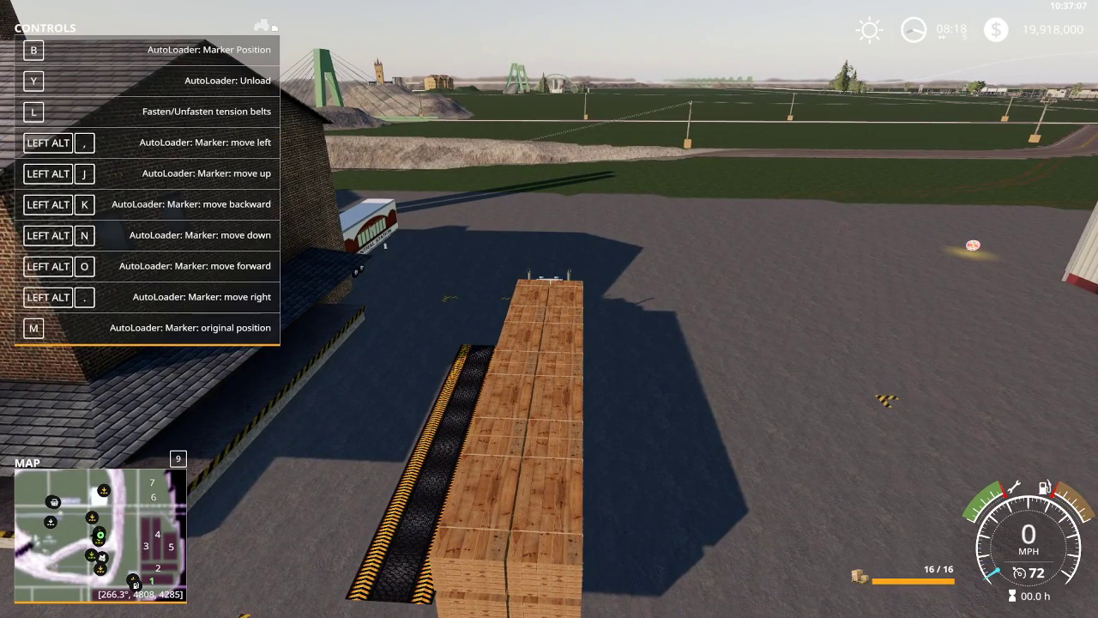
key("y")
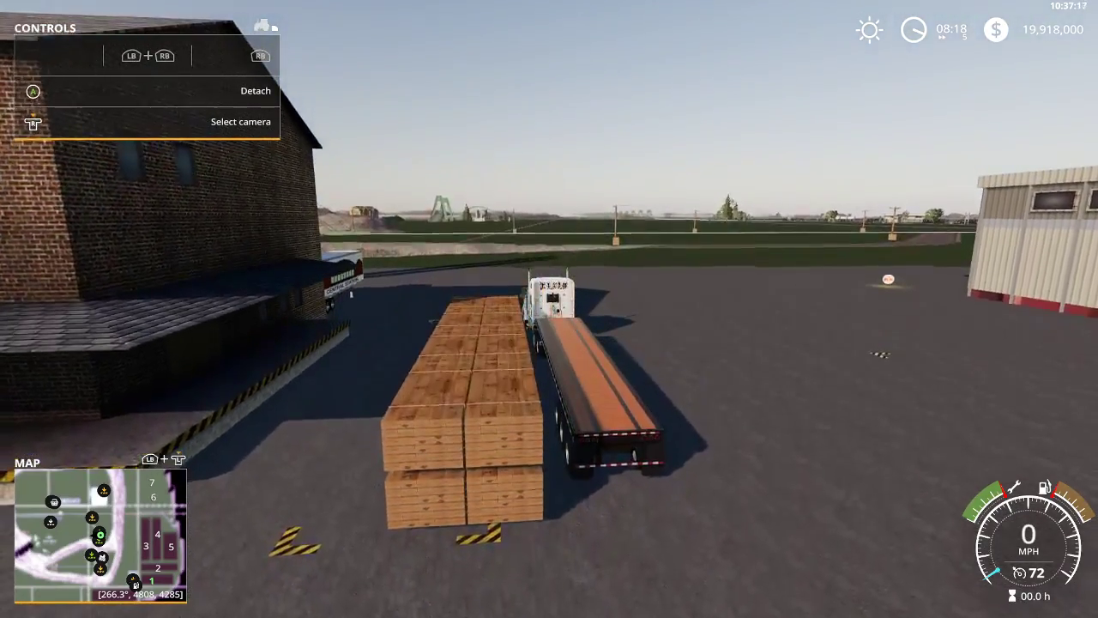
Load the 16 lumber pallets back onto the flatbed and drive the loaded trailer around the warehouse yard.
key("y")
key("w")
key("a")
key("d")
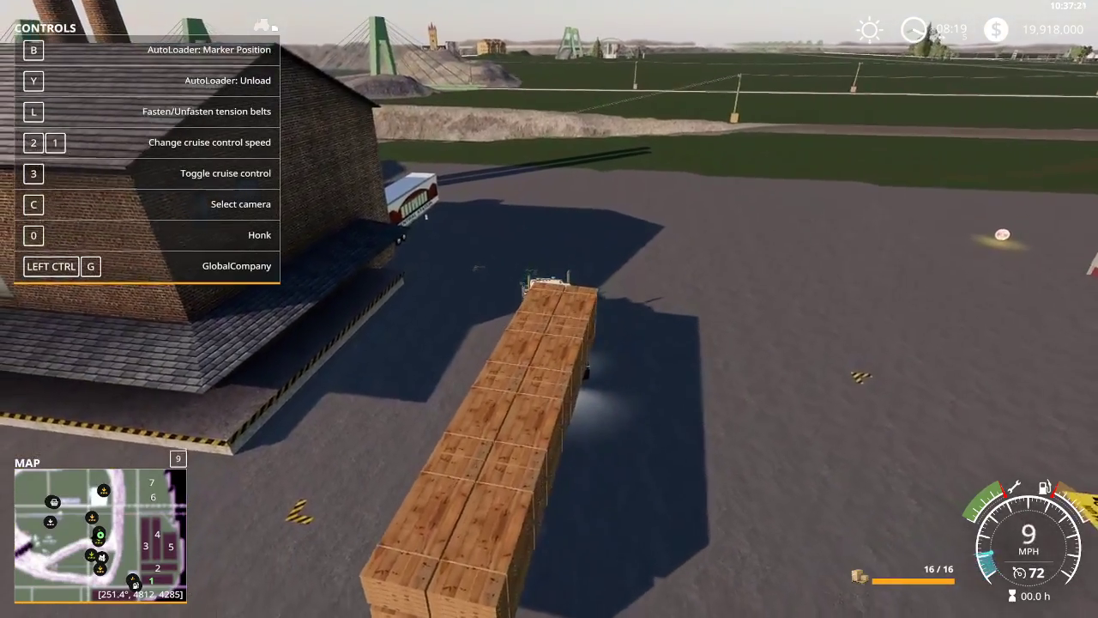
key("a")
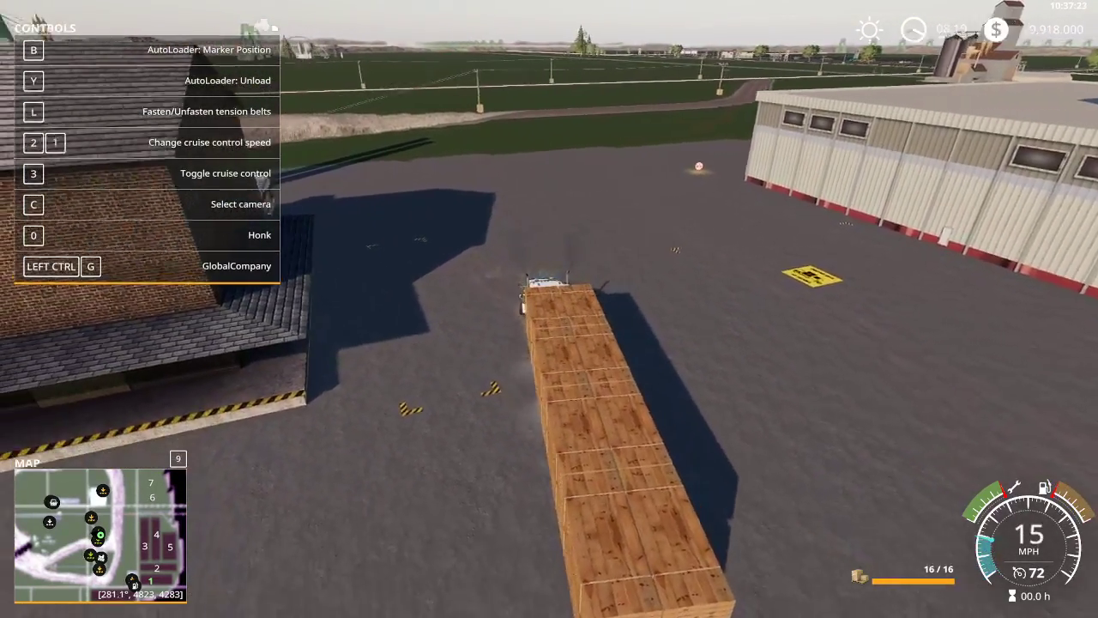
Reverse the truck beside the brick warehouse, show the AutoLoader unload marker and unload the lumber pallets there.
key("s")
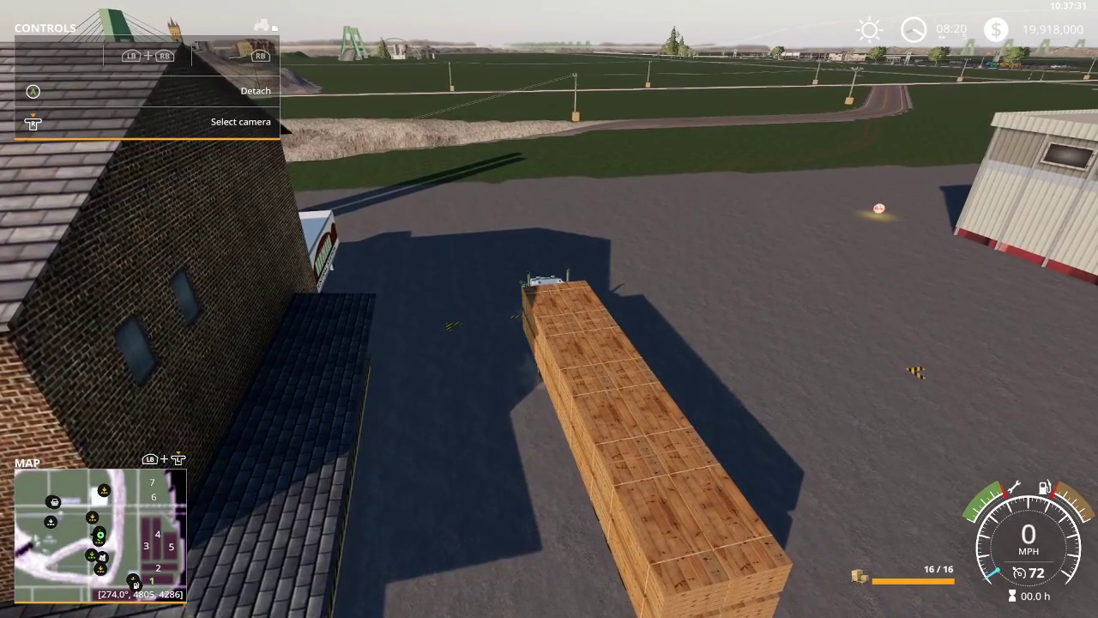
key("b")
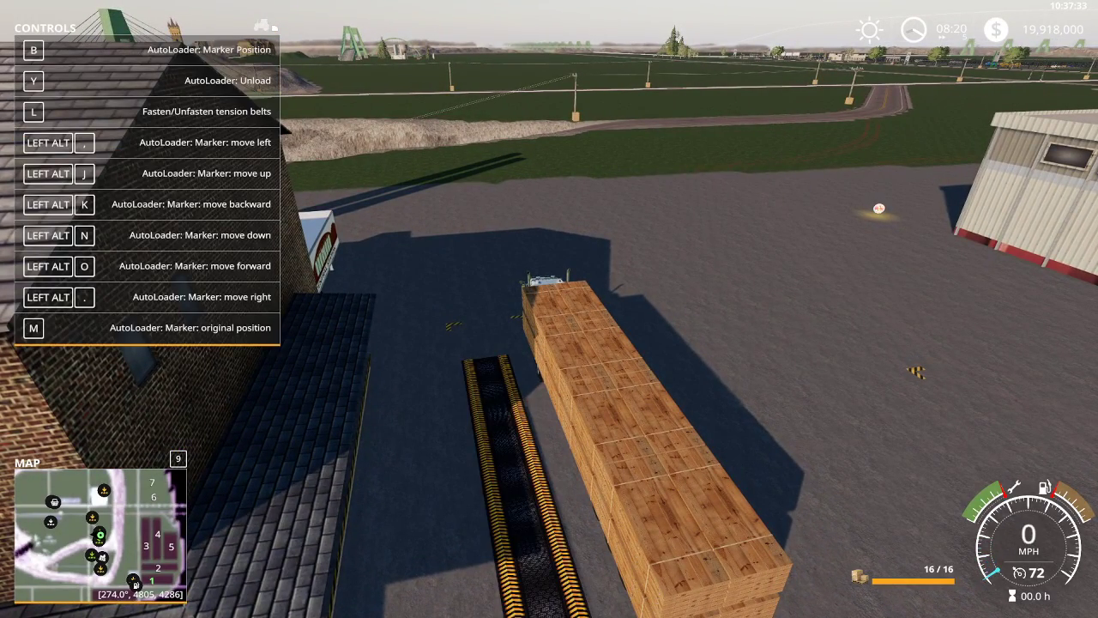
key("y")
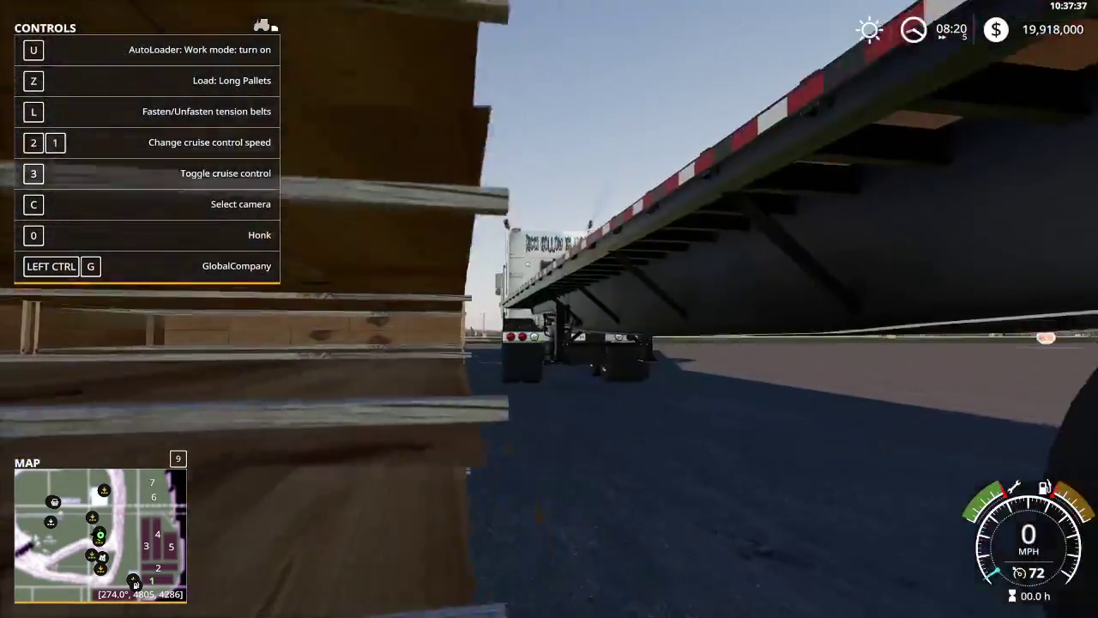
scroll(549, 309, "down", 10)
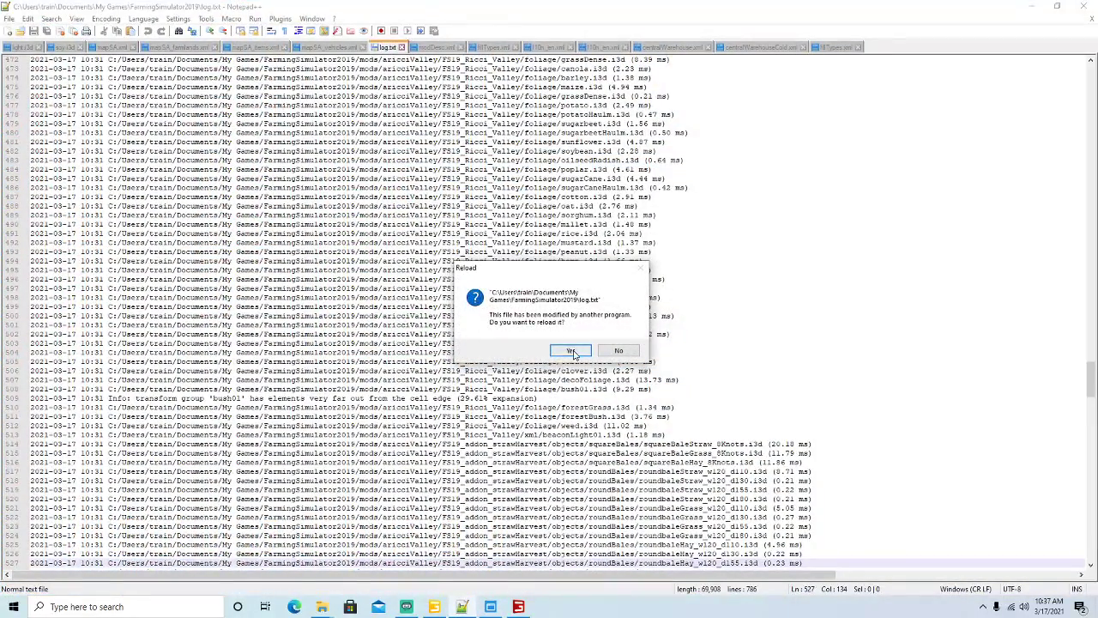
Switch to Notepad++, reload the modified log.txt and examine the game's loading entries through to the end for errors and warnings.
left_click(572, 353)
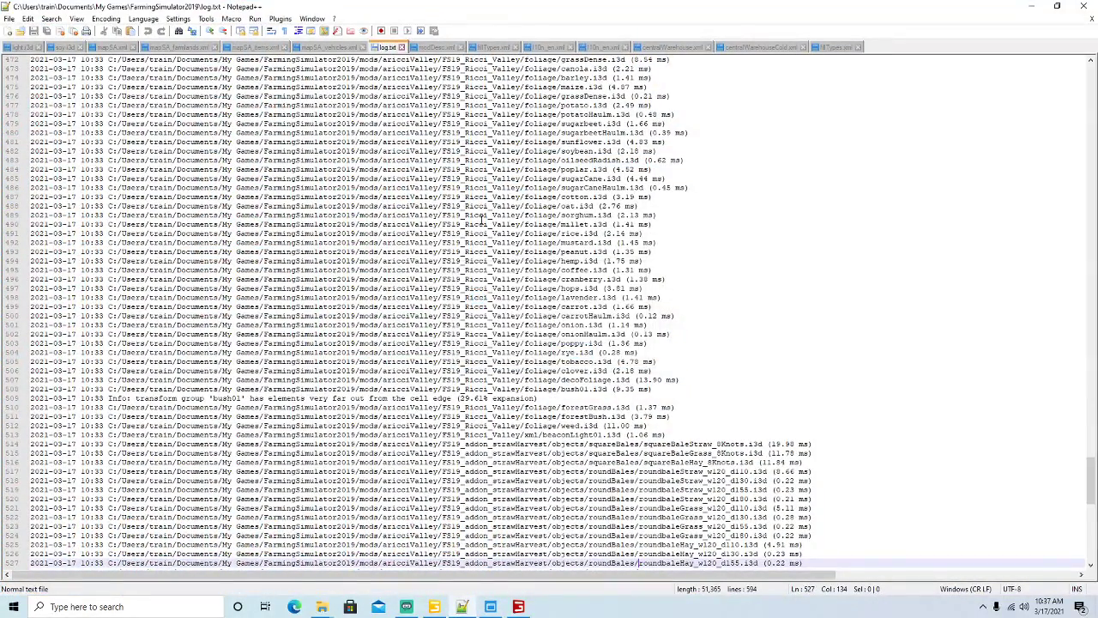
scroll(388, 306, "down", 11)
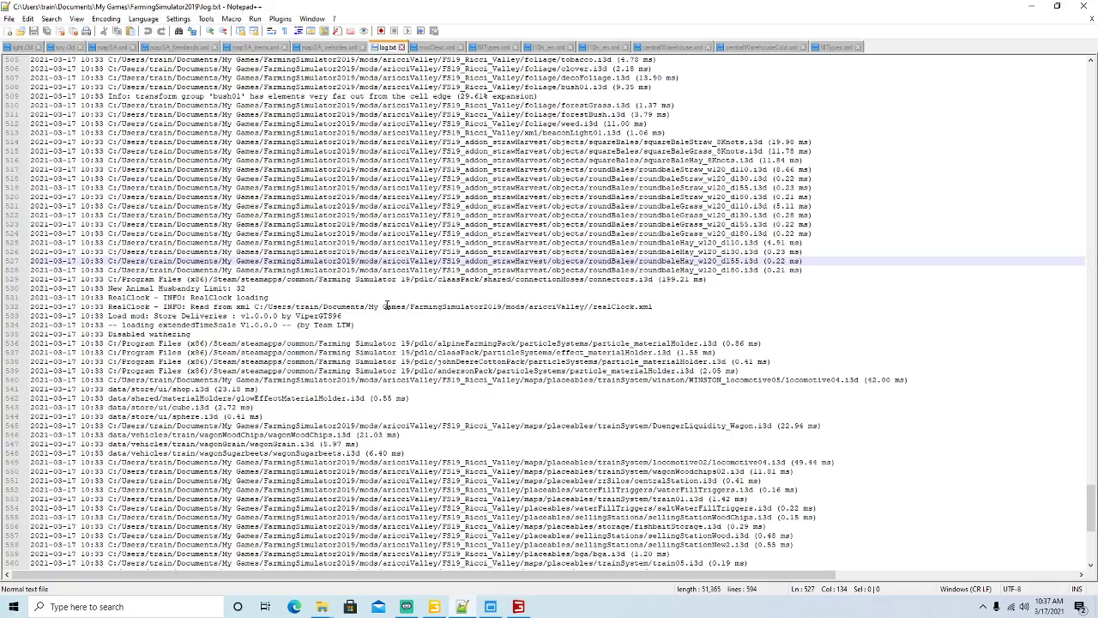
scroll(388, 306, "up", 20)
scroll(388, 307, "up", 20)
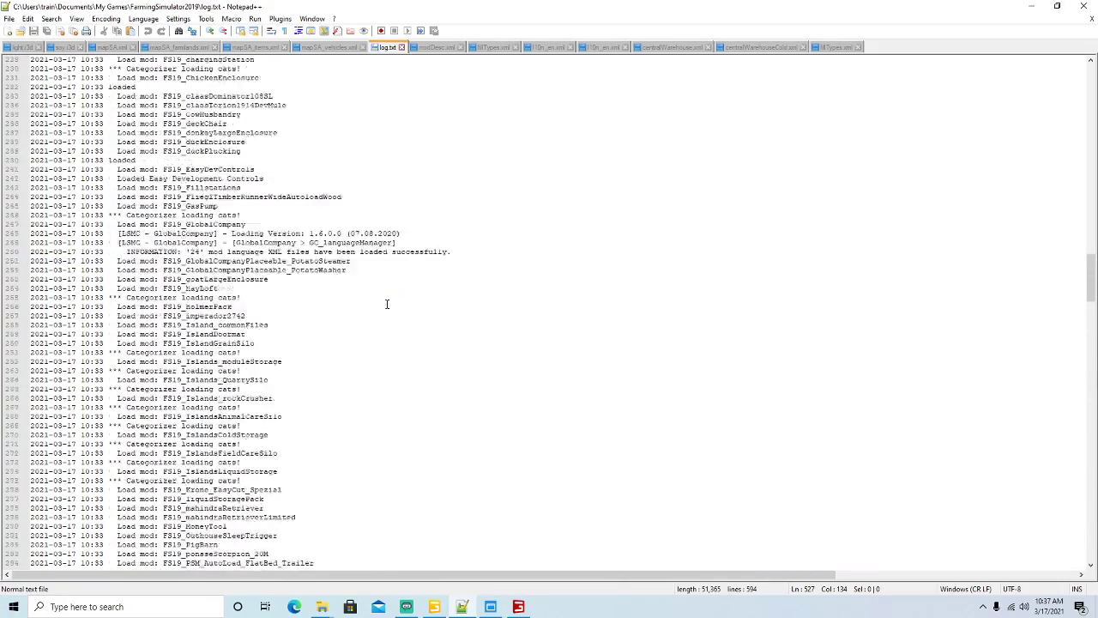
scroll(387, 304, "up", 12)
scroll(386, 303, "down", 19)
scroll(387, 304, "down", 15)
scroll(387, 303, "down", 5)
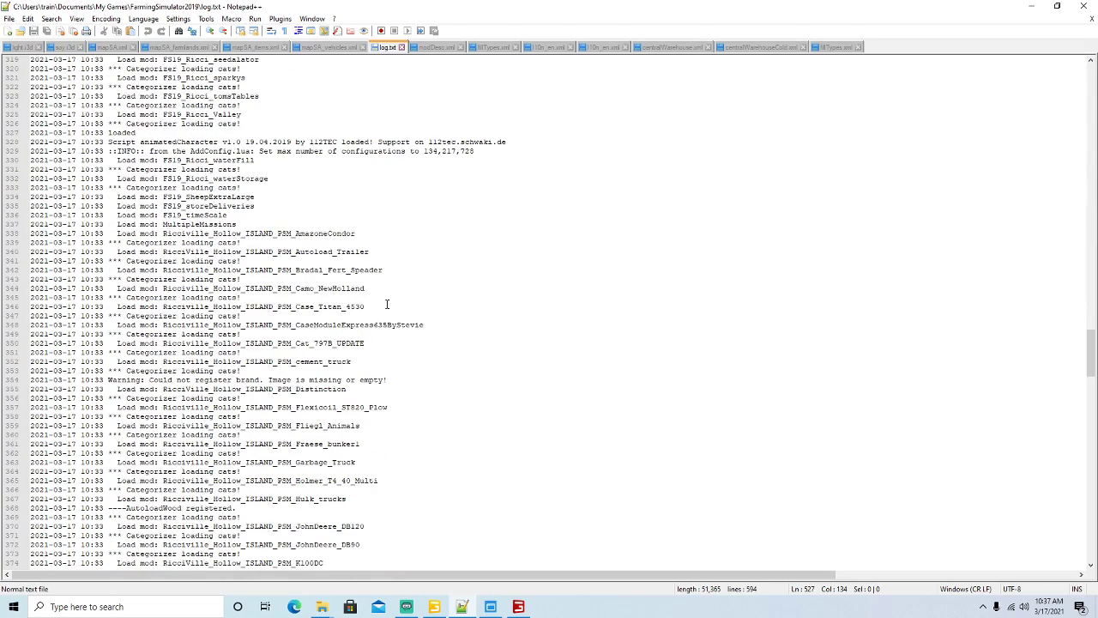
scroll(386, 303, "down", 20)
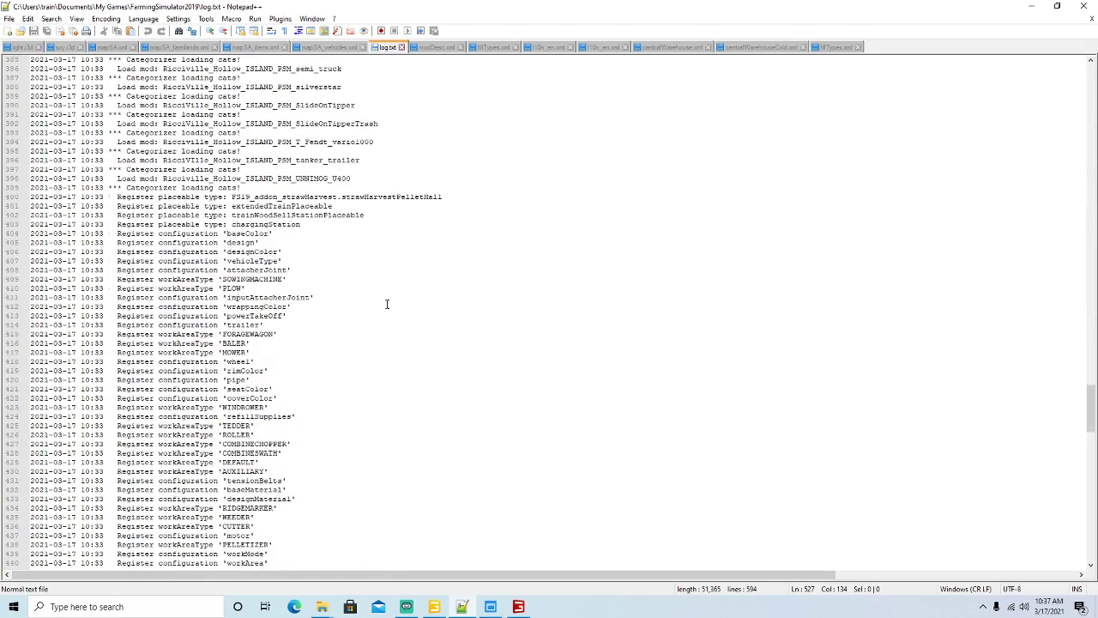
scroll(387, 304, "down", 20)
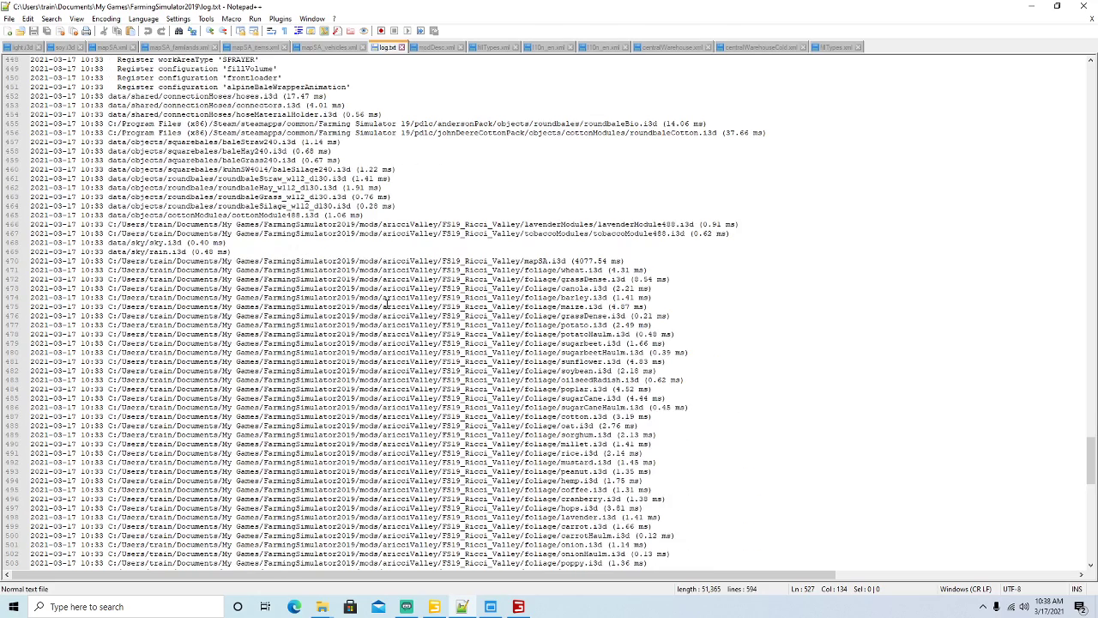
scroll(387, 303, "down", 11)
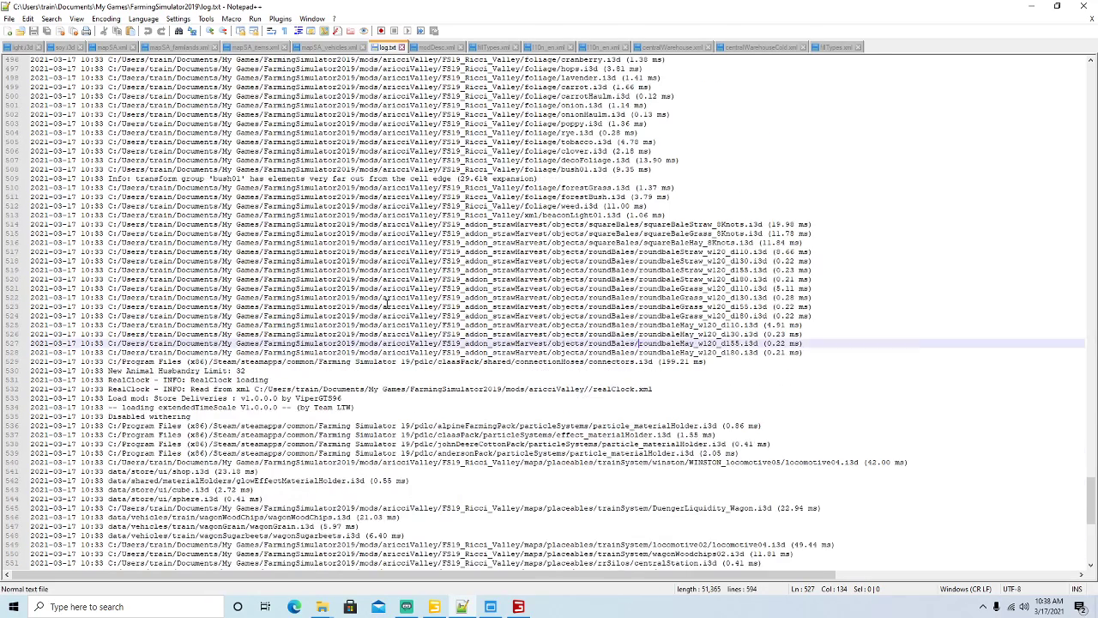
scroll(387, 304, "down", 6)
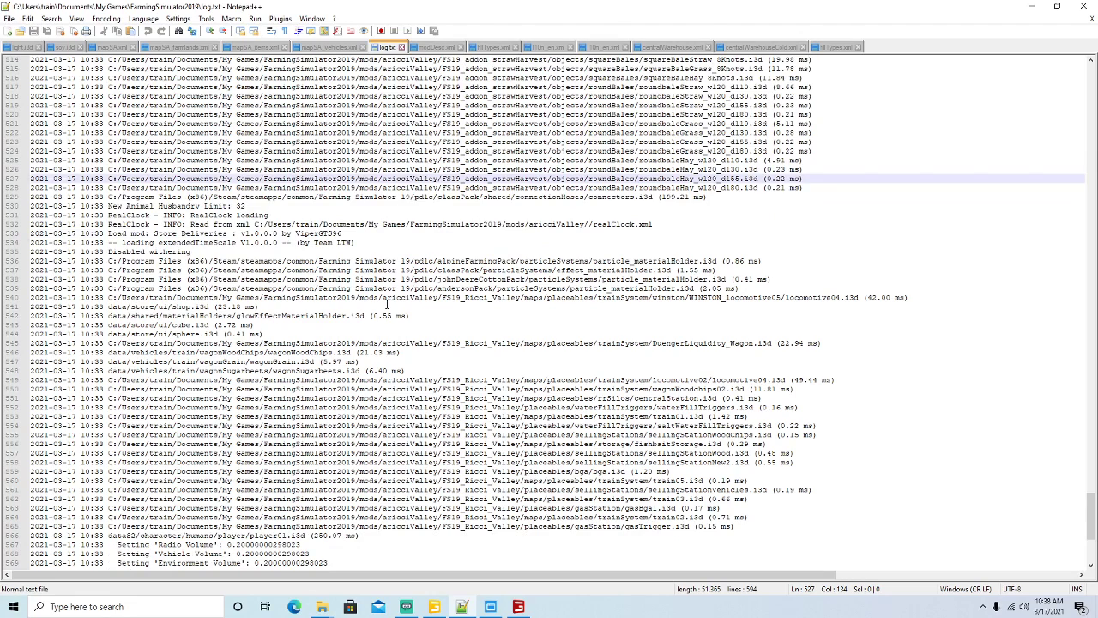
scroll(387, 304, "down", 1)
scroll(387, 304, "down", 7)
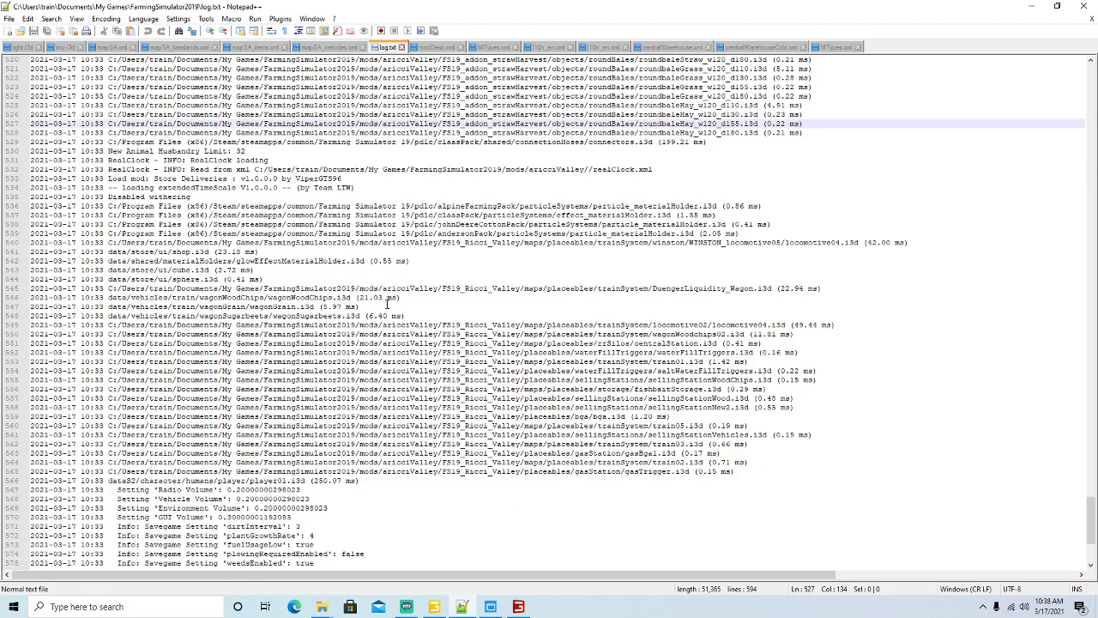
scroll(387, 304, "down", 1)
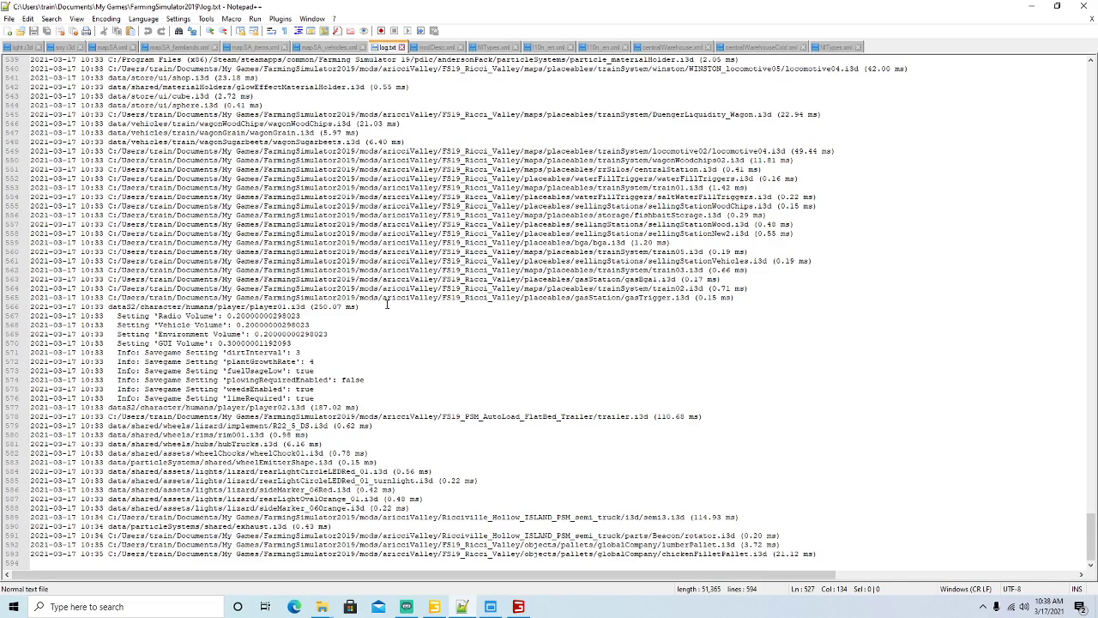
scroll(387, 304, "up", 5)
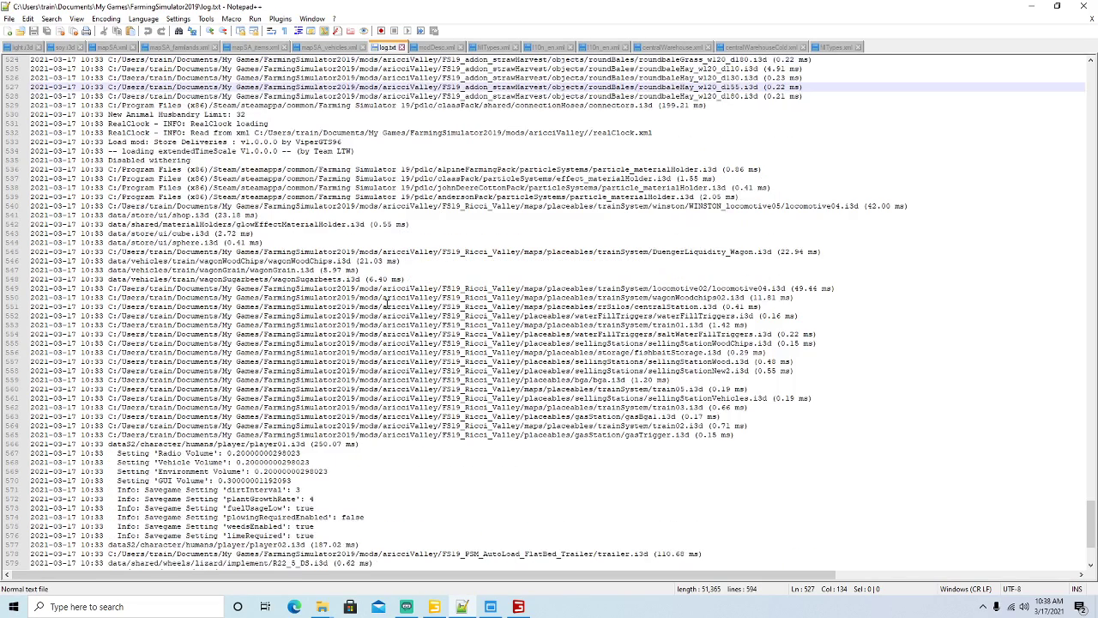
scroll(387, 303, "up", 17)
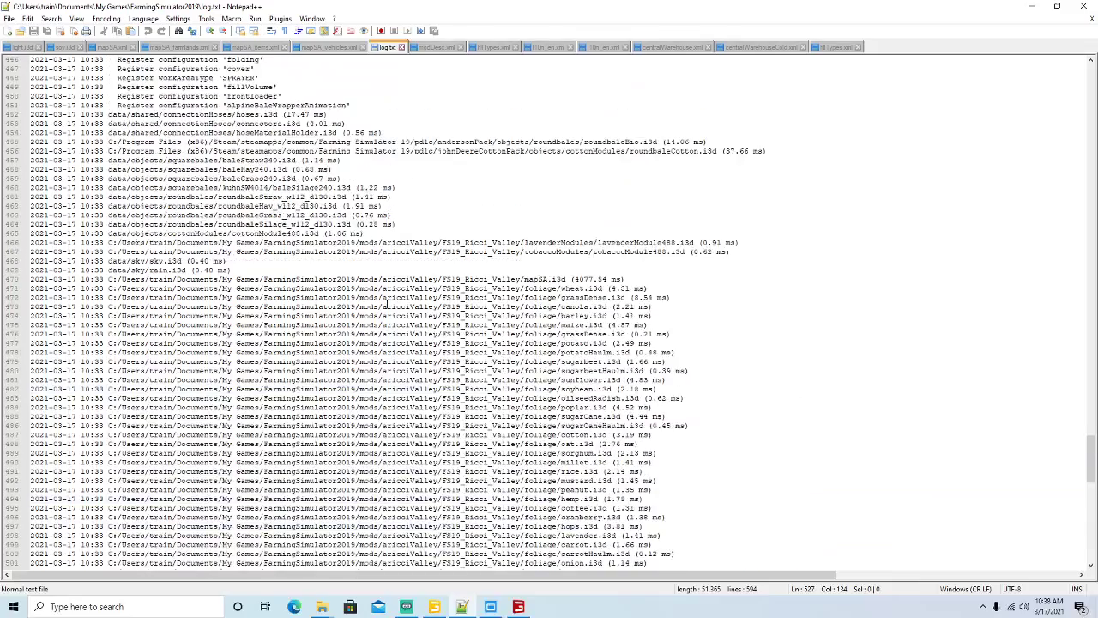
scroll(387, 304, "up", 20)
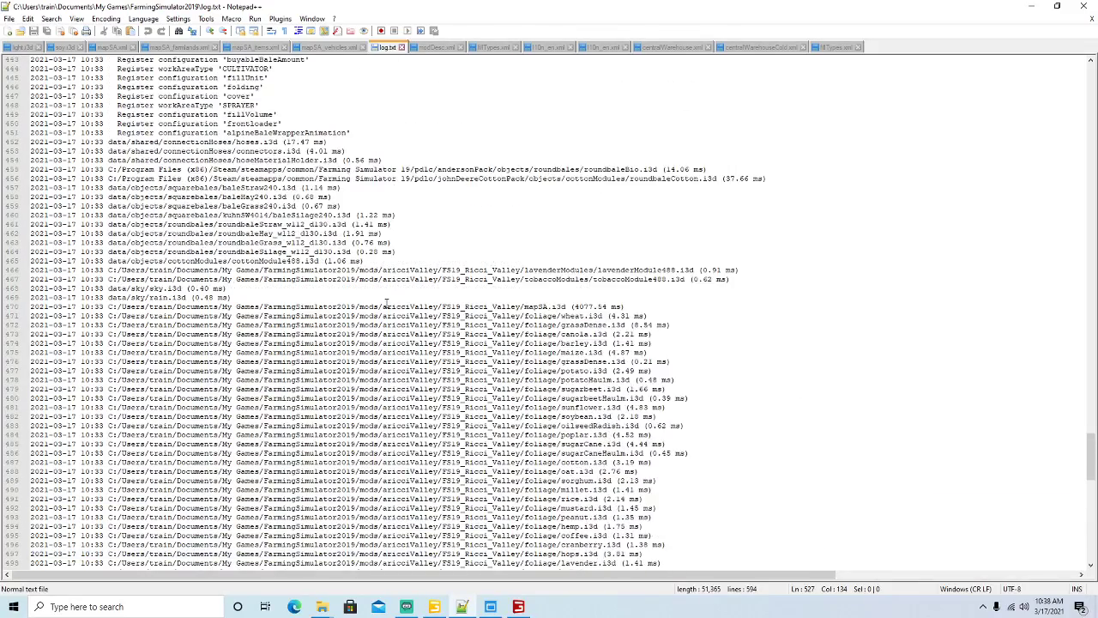
scroll(387, 304, "up", 15)
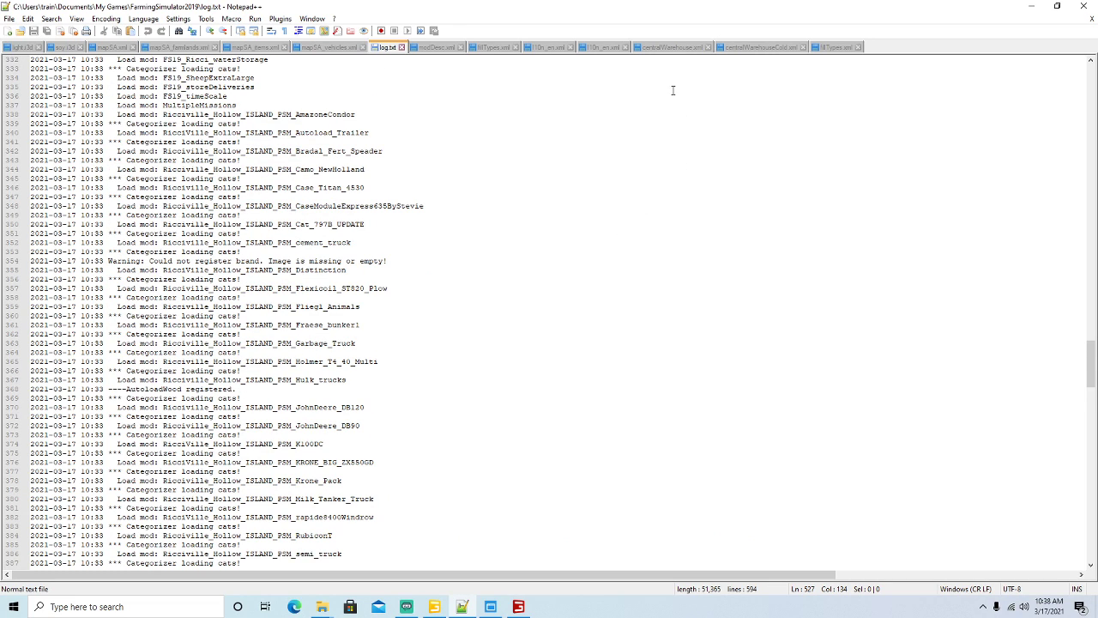
Open centralWarehouse.xml and review its Ricci_Valley title naming, input products and the paper, lumber and steel output spawners.
left_click(672, 47)
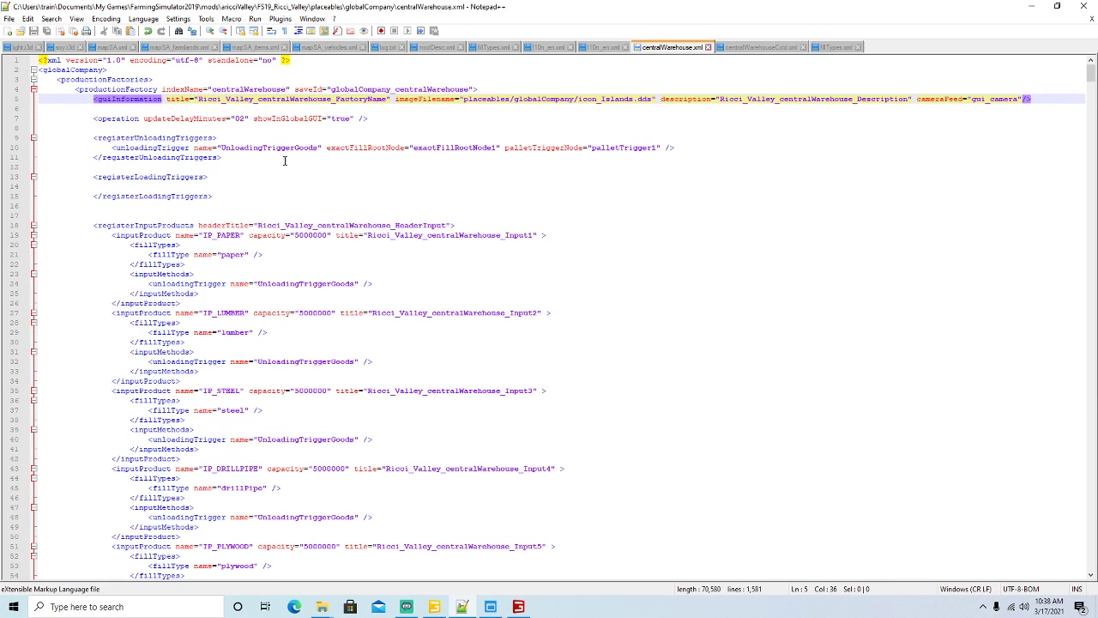
left_click(286, 157)
left_click_drag(197, 98, 255, 99)
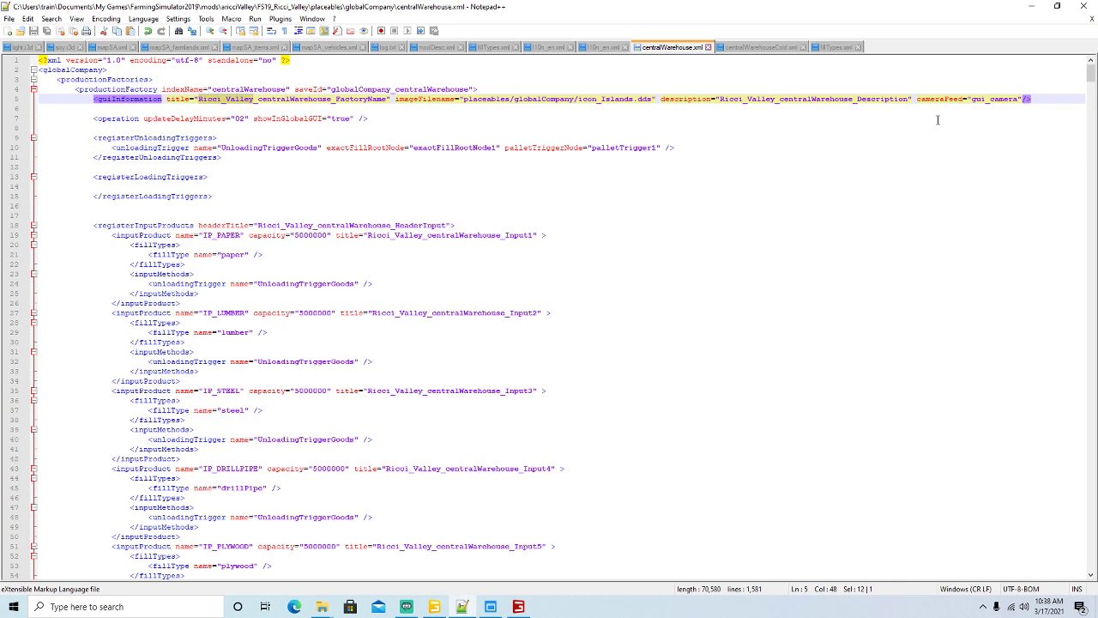
scroll(509, 247, "down", 4)
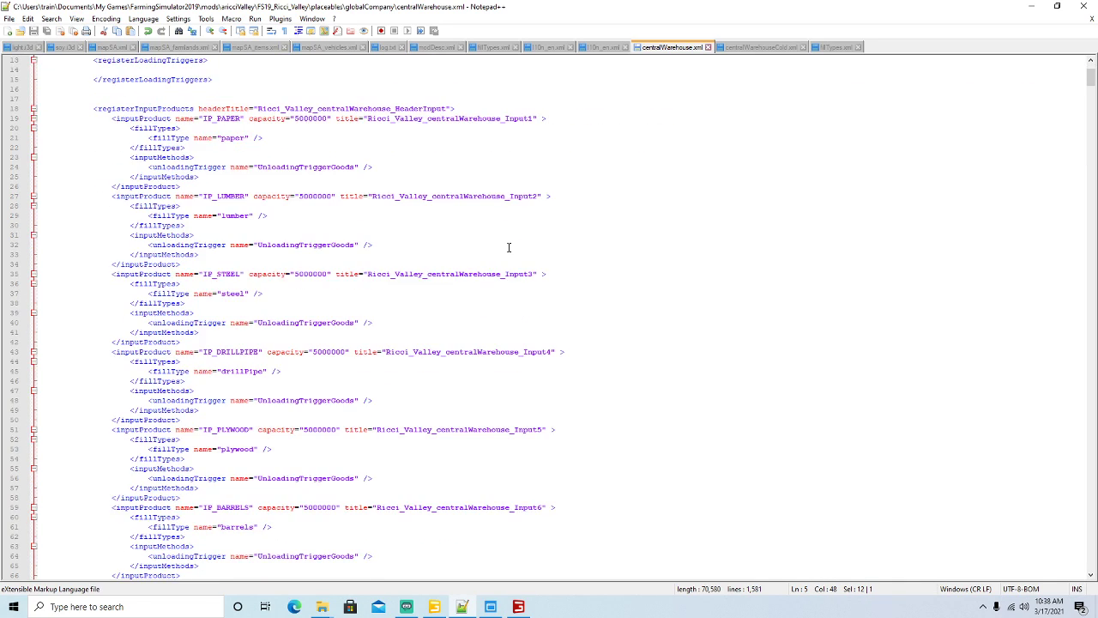
scroll(509, 248, "down", 20)
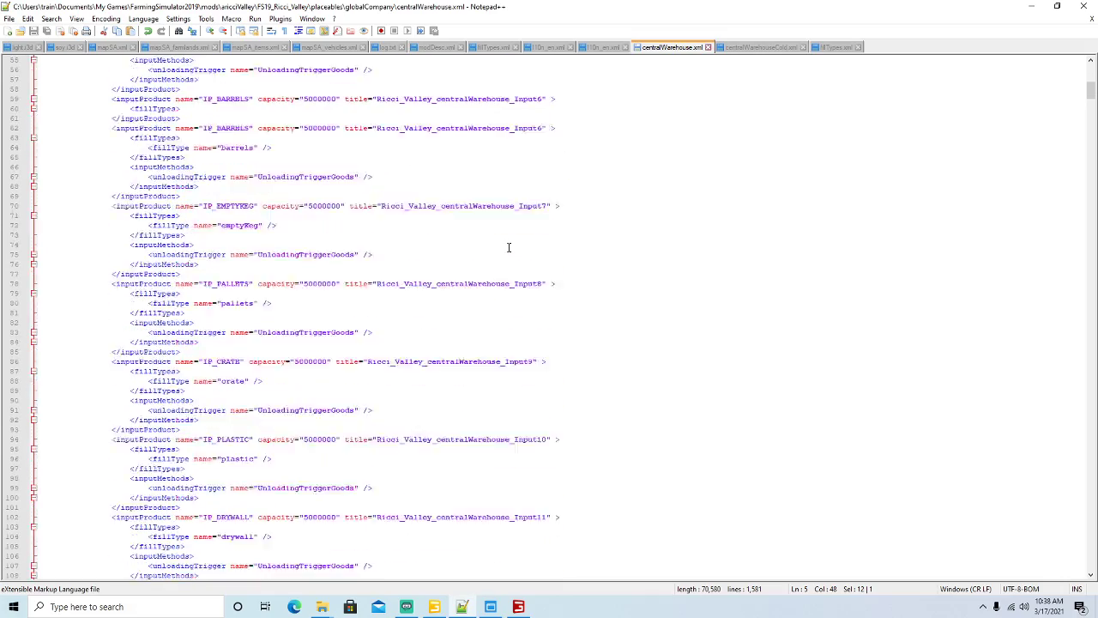
scroll(510, 247, "down", 20)
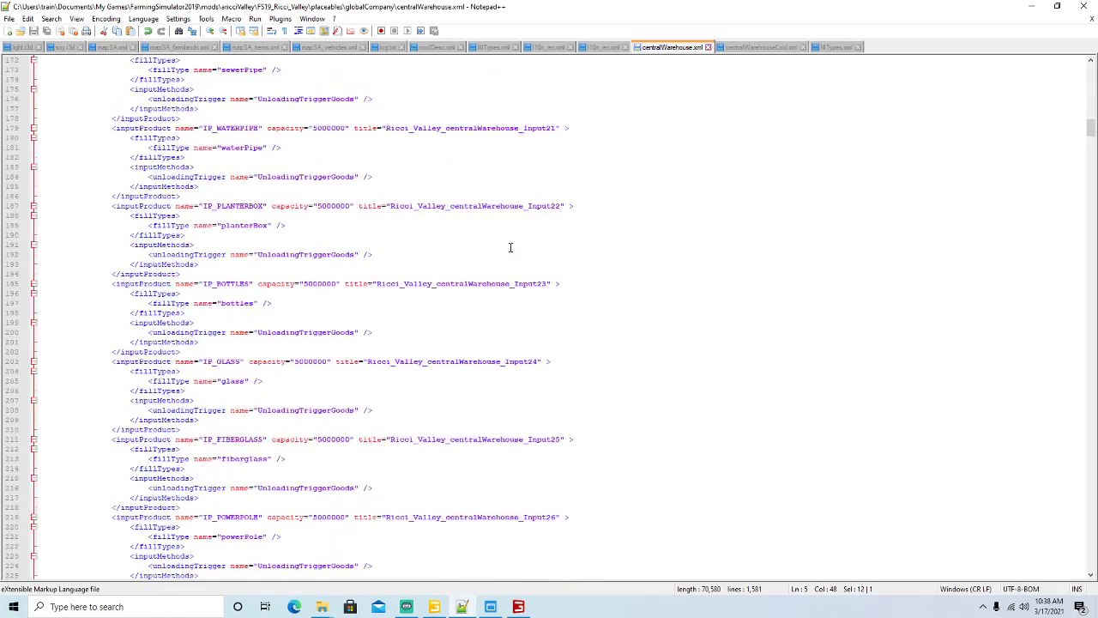
scroll(510, 247, "down", 20)
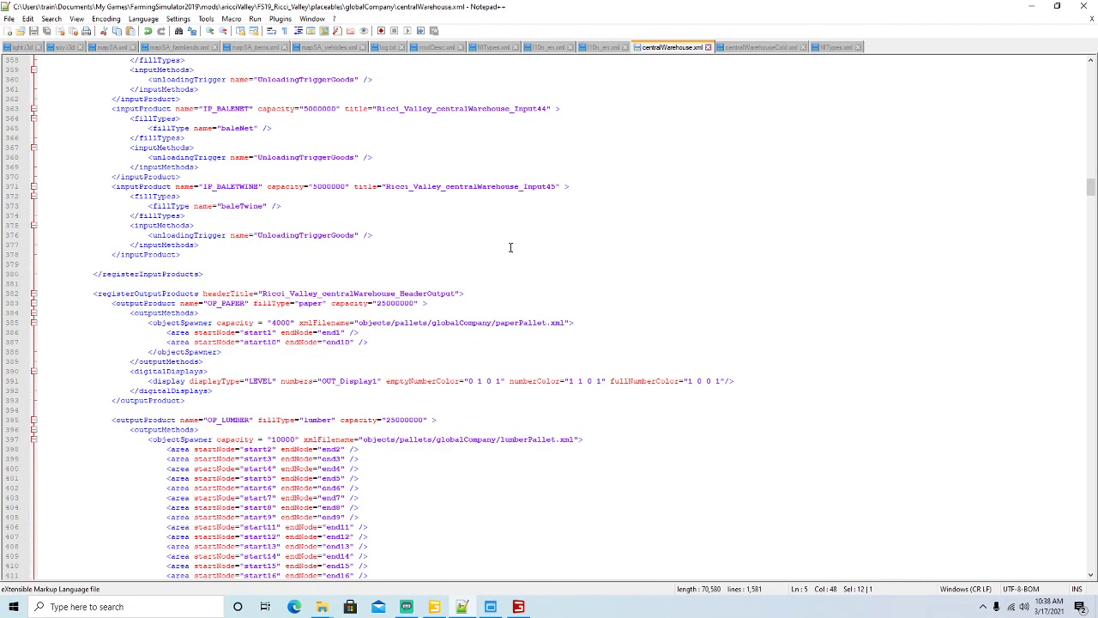
scroll(509, 247, "down", 7)
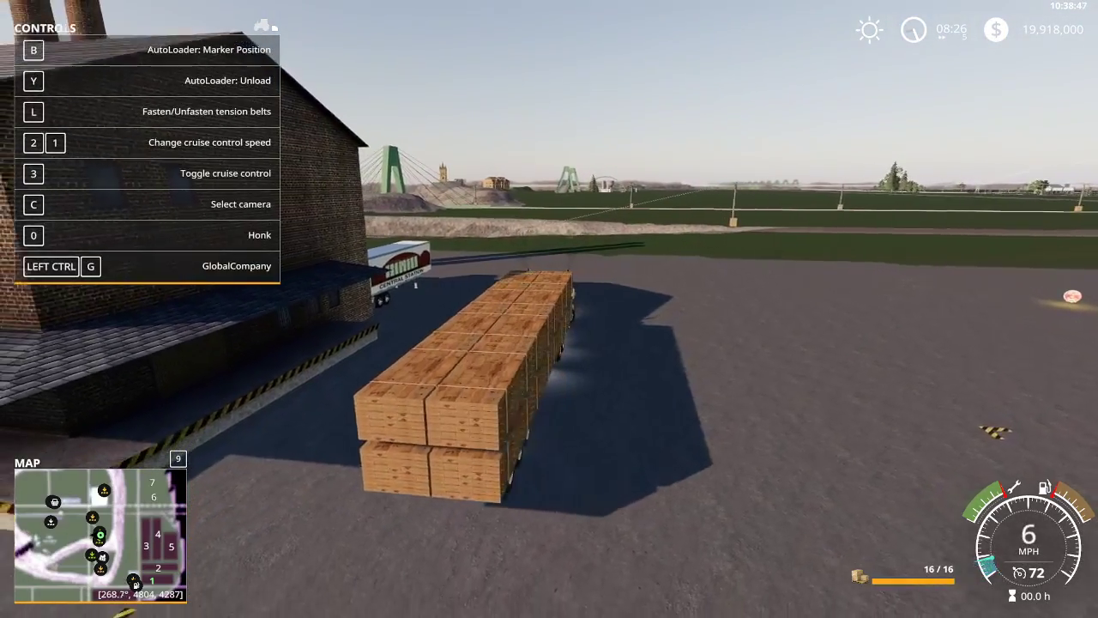
Return to Farming Simulator 19, back up the loaded truck, then save the game as My Savegame and quit.
key("s")
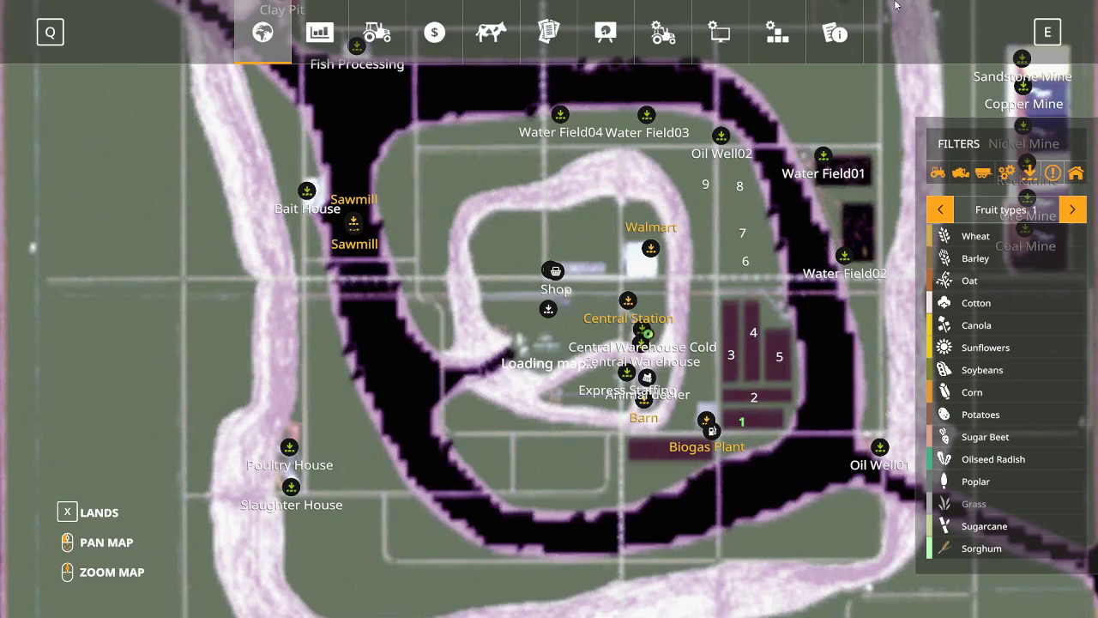
left_click(663, 33)
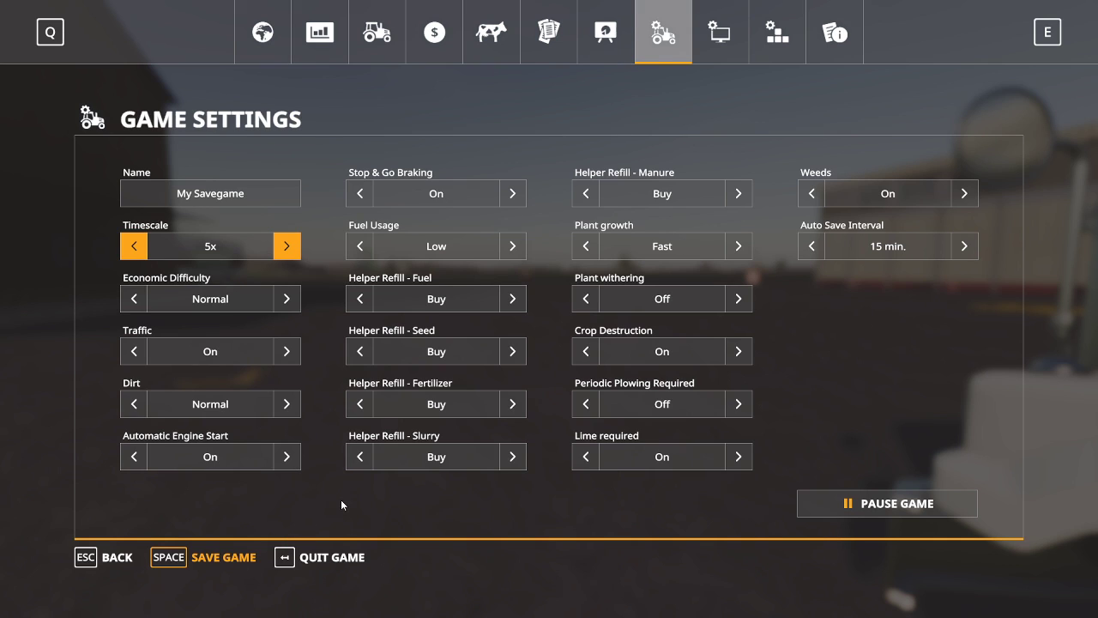
key("space")
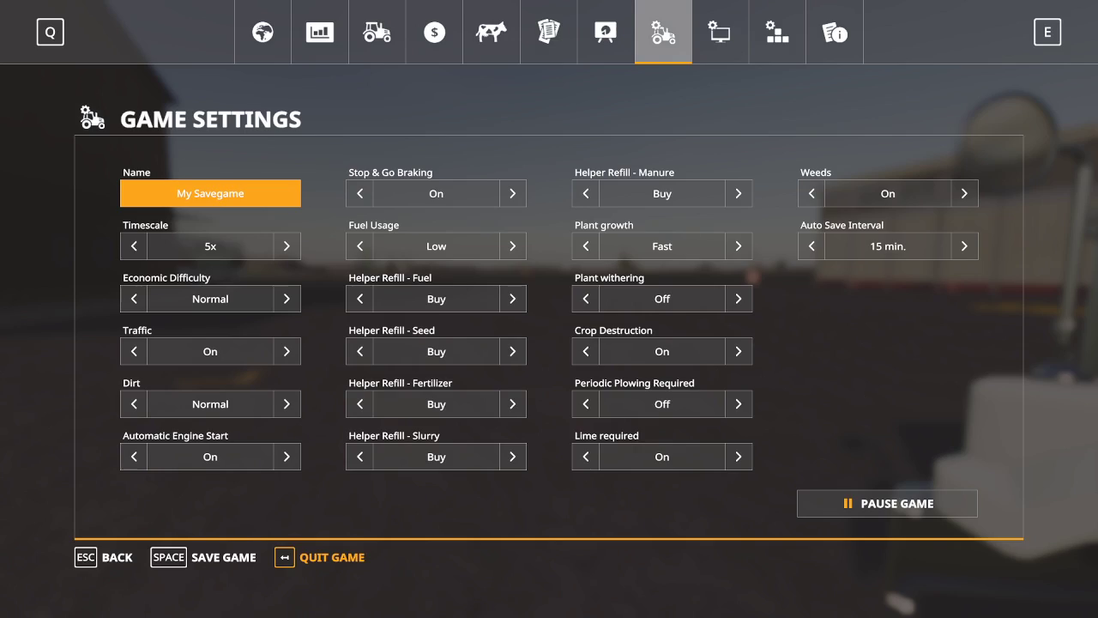
left_click(331, 557)
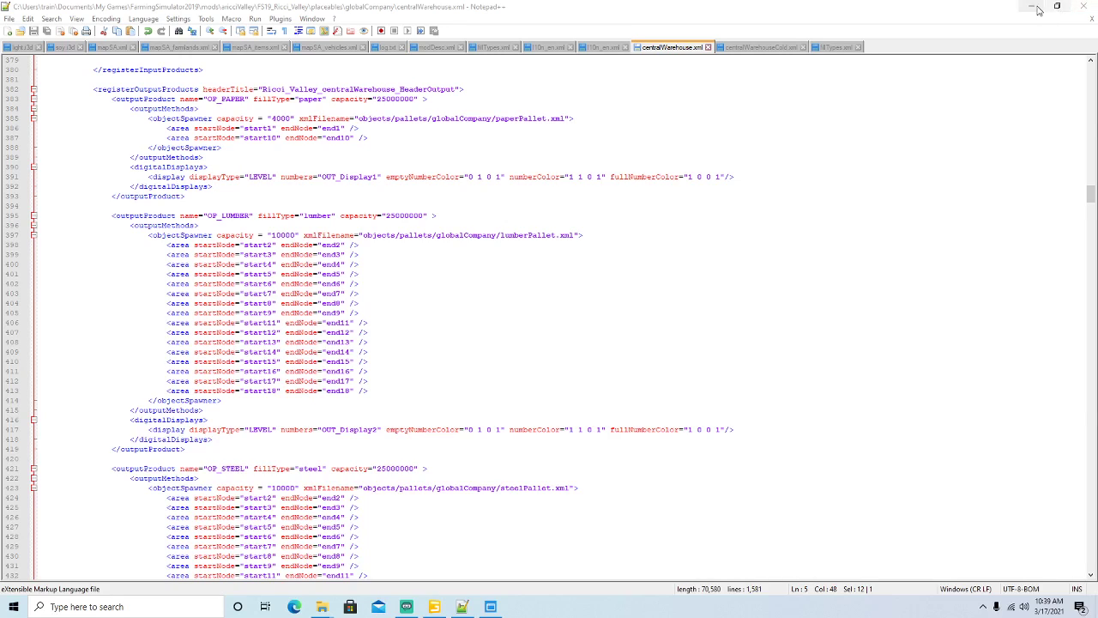
Minimize Notepad++, close the savegame8 folder window and open a new File Explorer window beside aricciValley.
left_click(1033, 8)
left_click(730, 189)
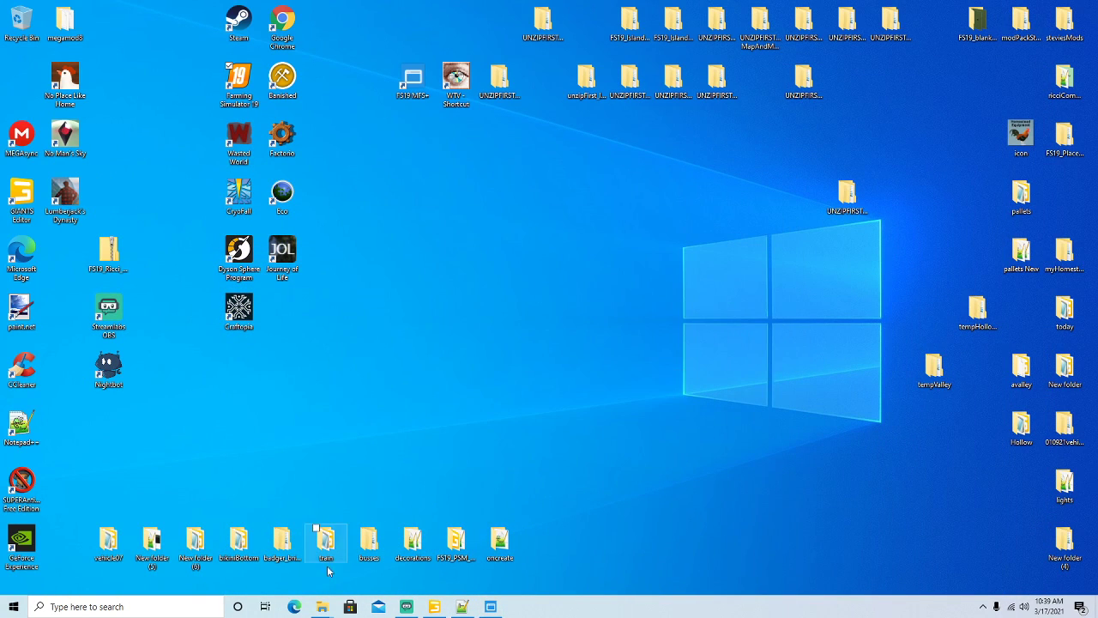
mouse_move(320, 606)
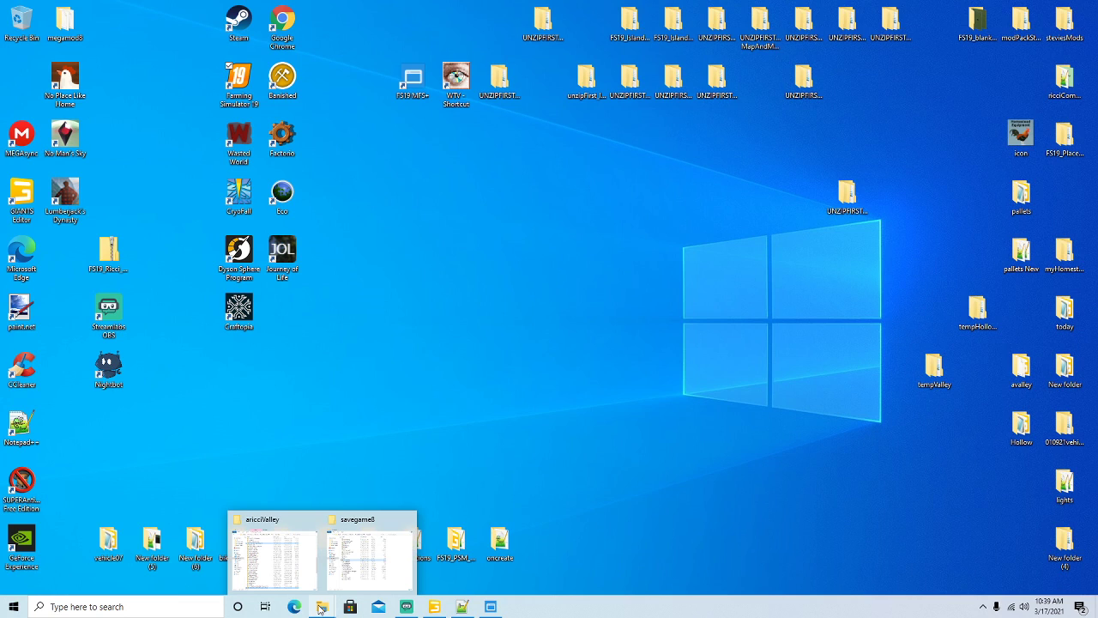
left_click(408, 519)
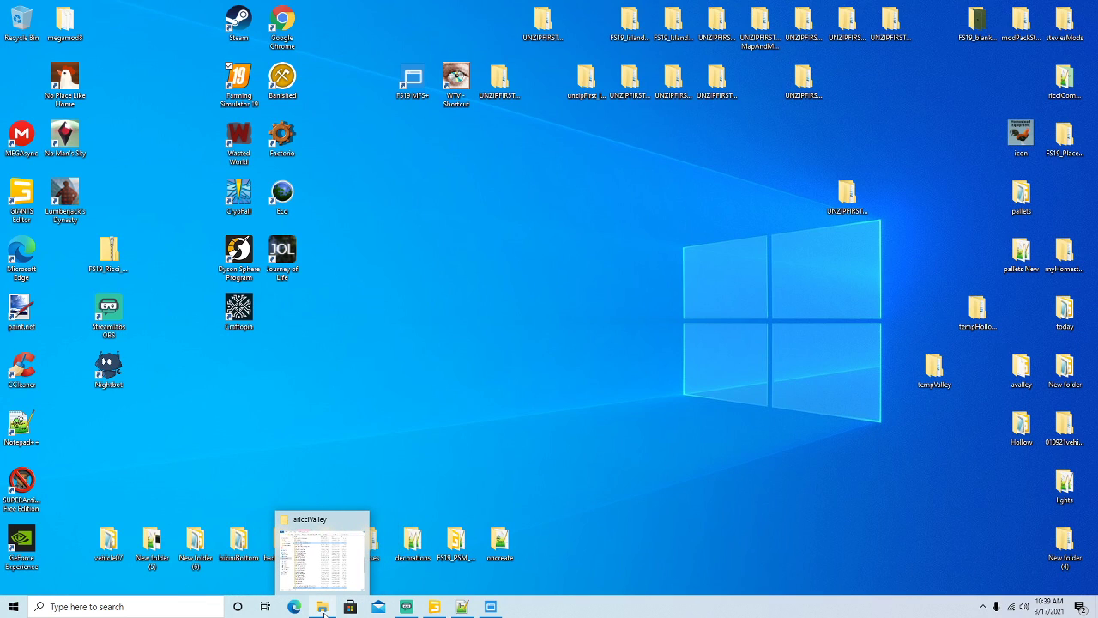
right_click(324, 613)
left_click(323, 549)
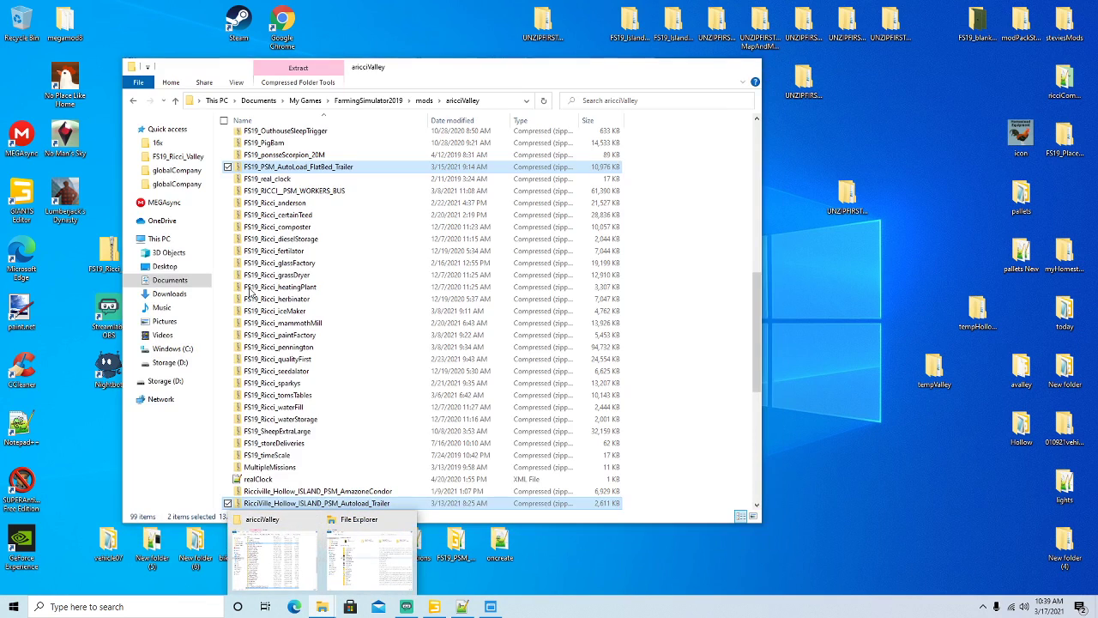
Browse from Documents through My Games, FarmingSimulator2019, mods and 16x to the FS19_Ricci_Islands folder.
left_click(183, 294)
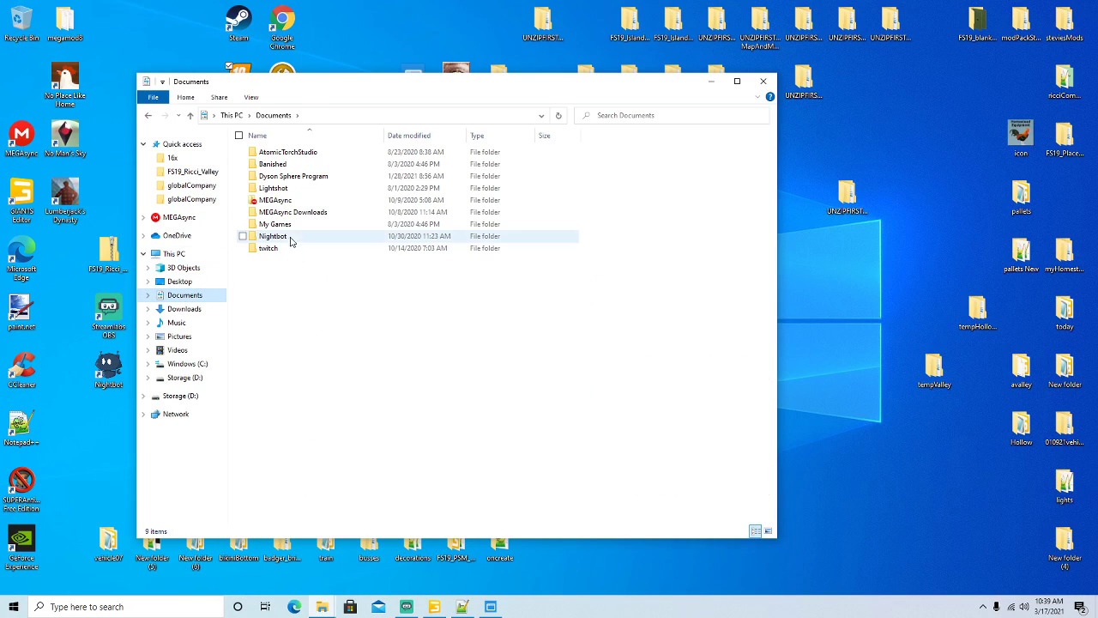
double_click(274, 224)
double_click(283, 152)
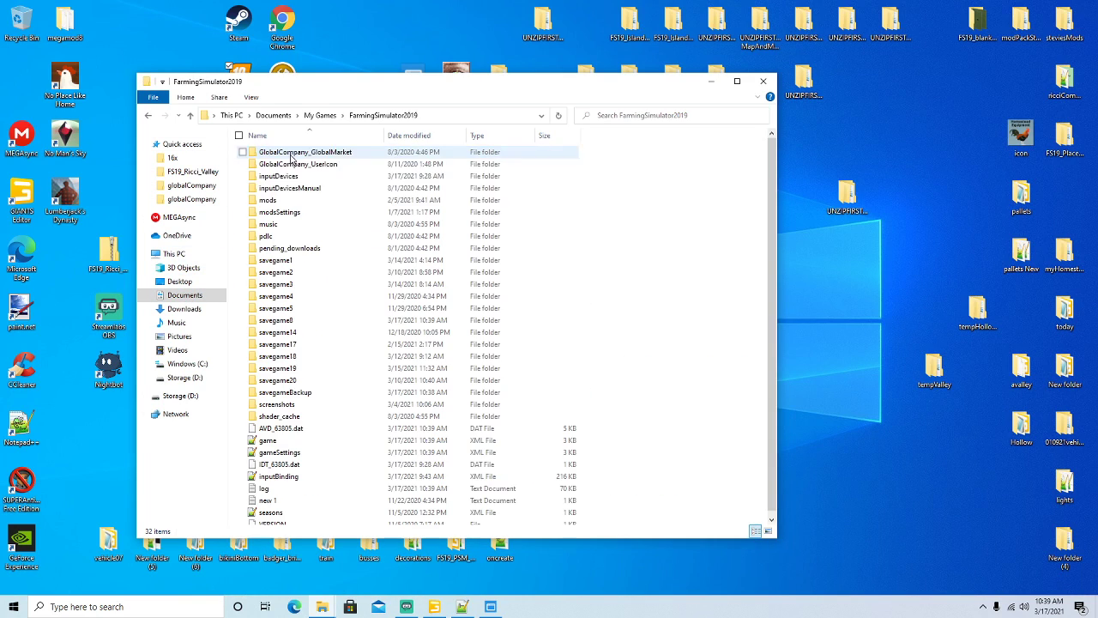
double_click(271, 201)
double_click(267, 154)
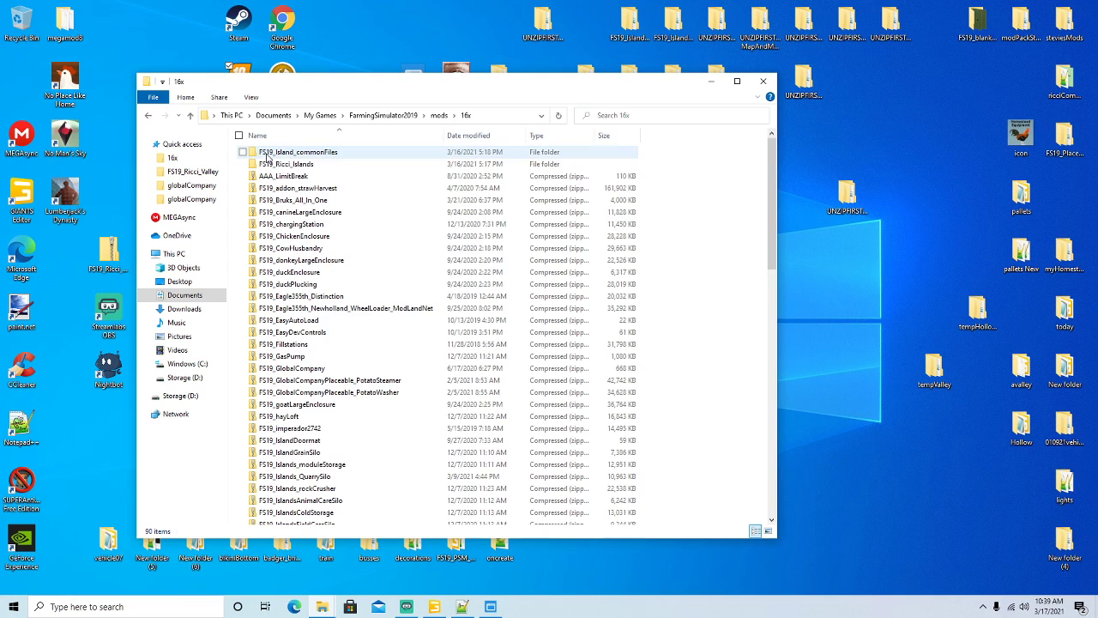
double_click(283, 164)
Open the mapSA i3d file from FS19_Ricci_Islands in GIANTS Editor 8.2.2.
scroll(314, 289, "down", 5)
scroll(314, 290, "down", 5)
double_click(271, 289)
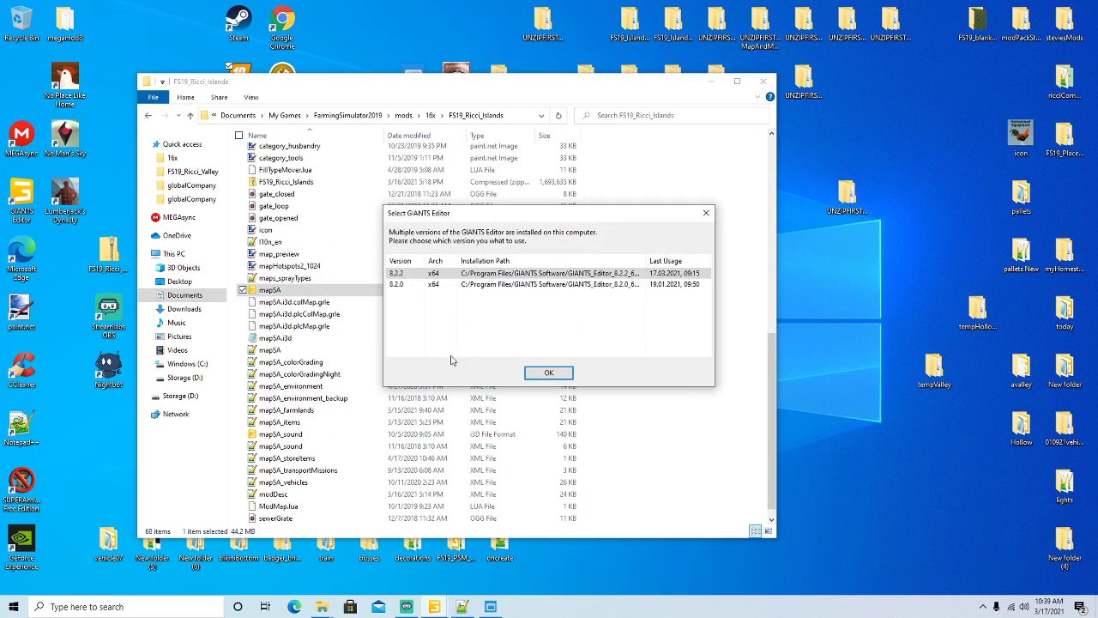
left_click(546, 373)
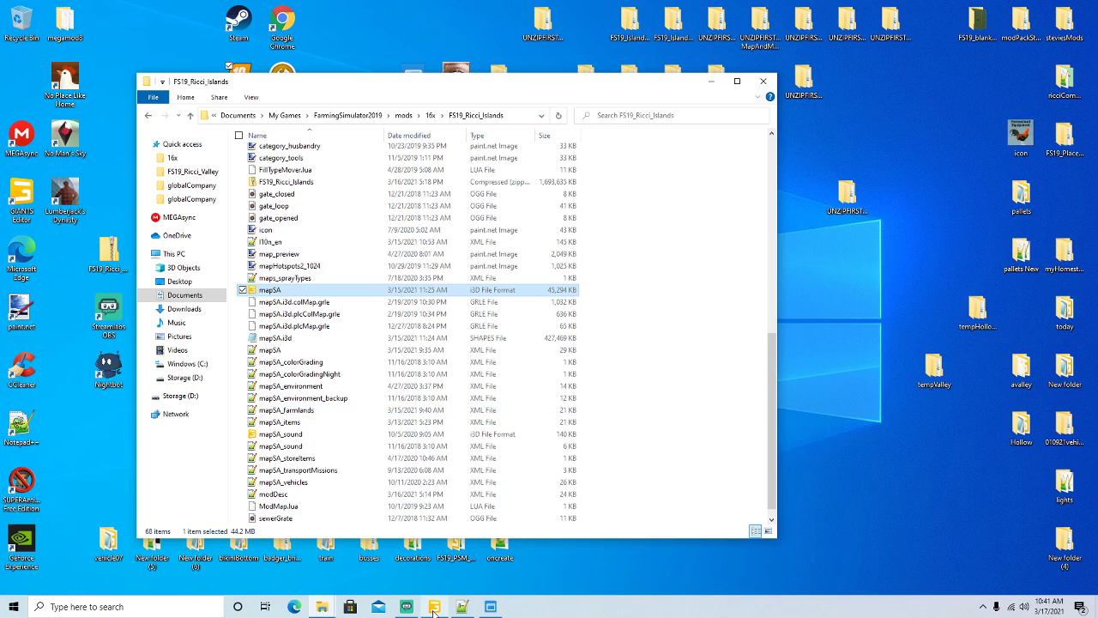
Move the FS19_Ricci_Islands window slightly higher and try opening the mapSA i3d file in GIANTS Editor again.
mouse_move(434, 609)
left_click_drag(580, 88, 580, 67)
double_click(271, 268)
left_click(553, 374)
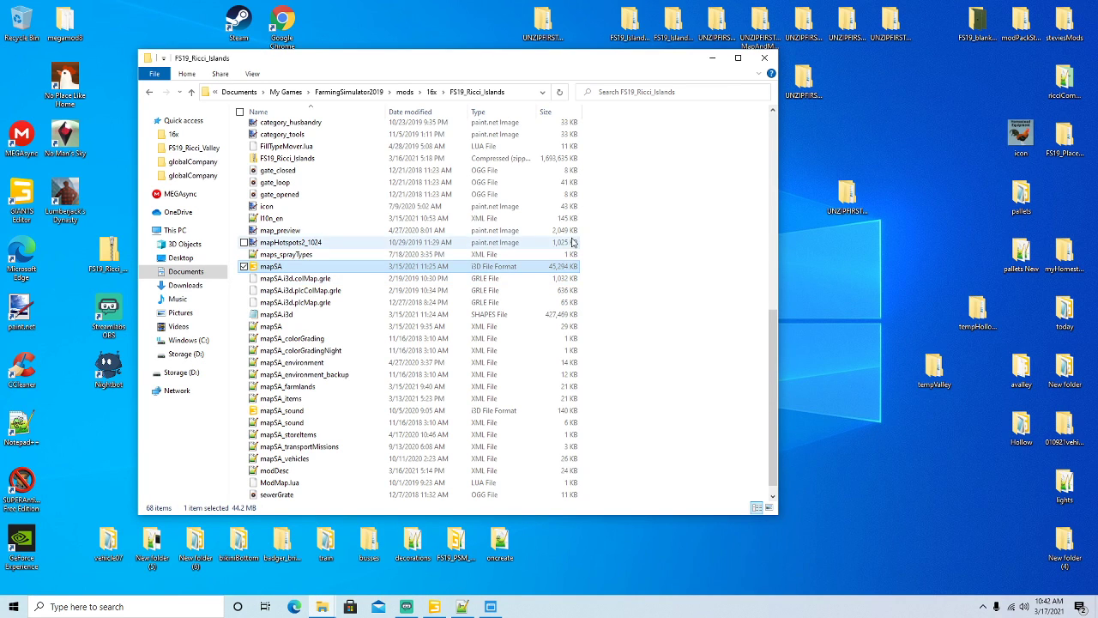
Switch to Notepad++ and review log.txt from the foliage loading entries through the game save entry, checking mapSA_vehicles.xml in between.
left_click(462, 607)
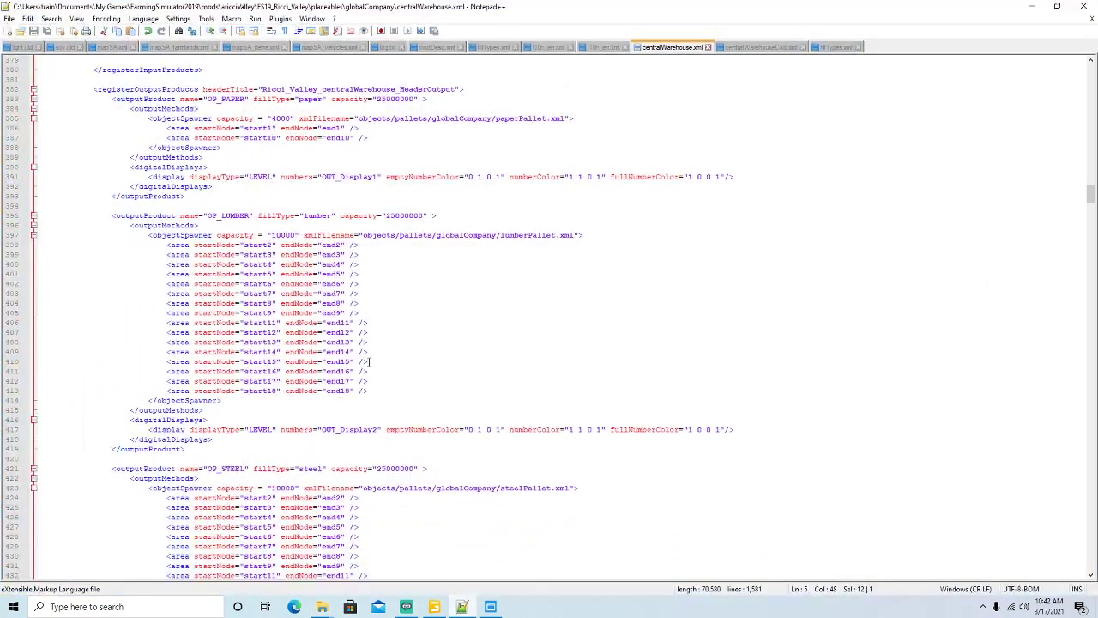
left_click(391, 48)
left_click(570, 351)
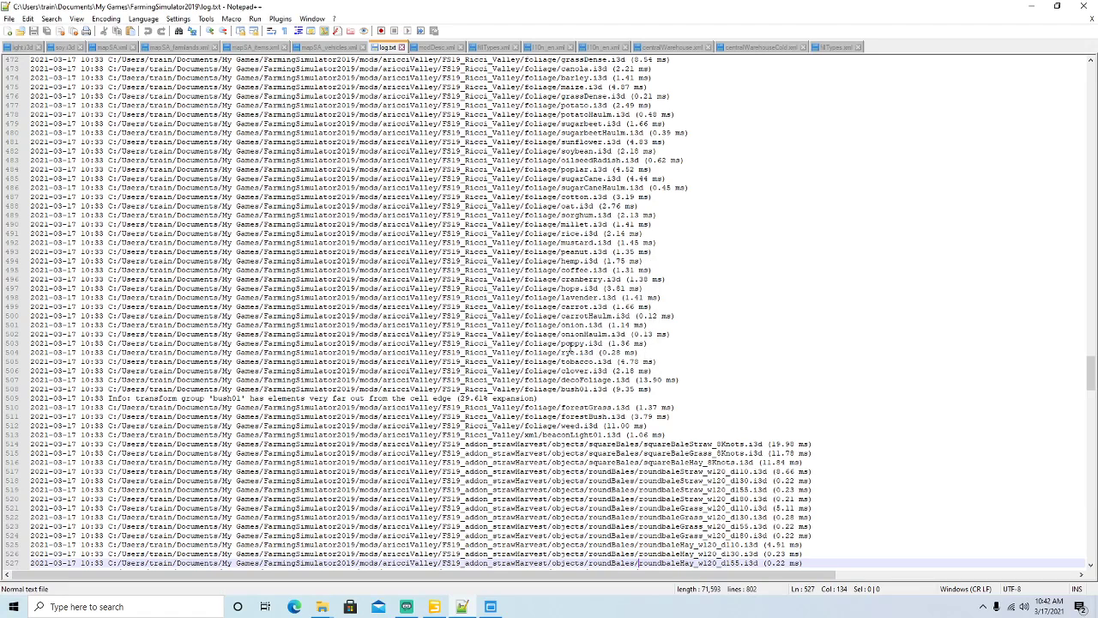
scroll(571, 343, "down", 6)
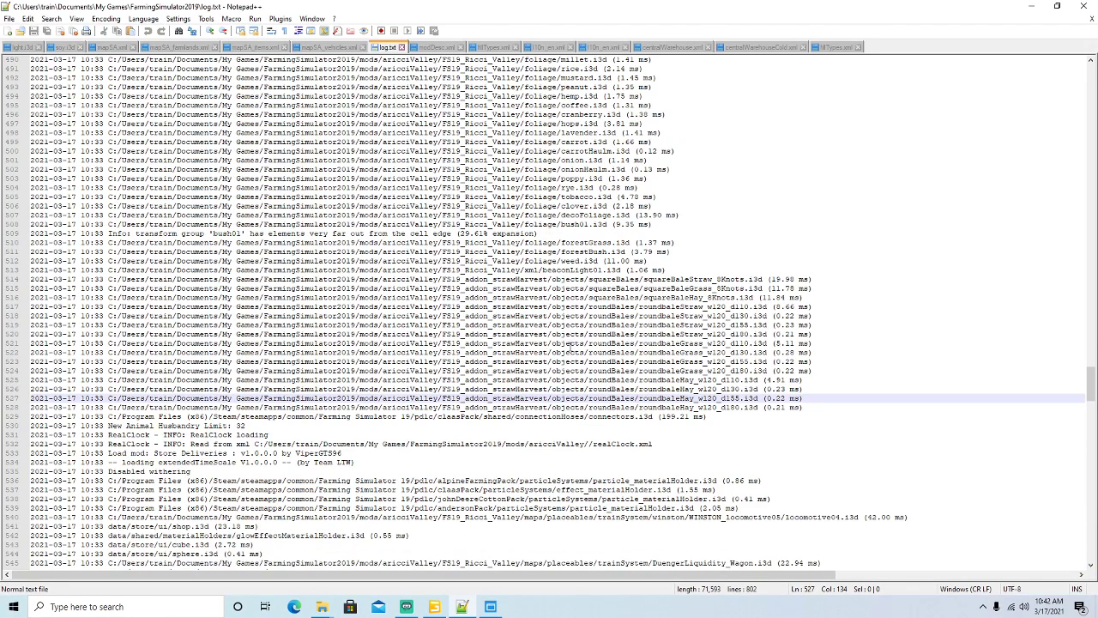
scroll(571, 348, "down", 19)
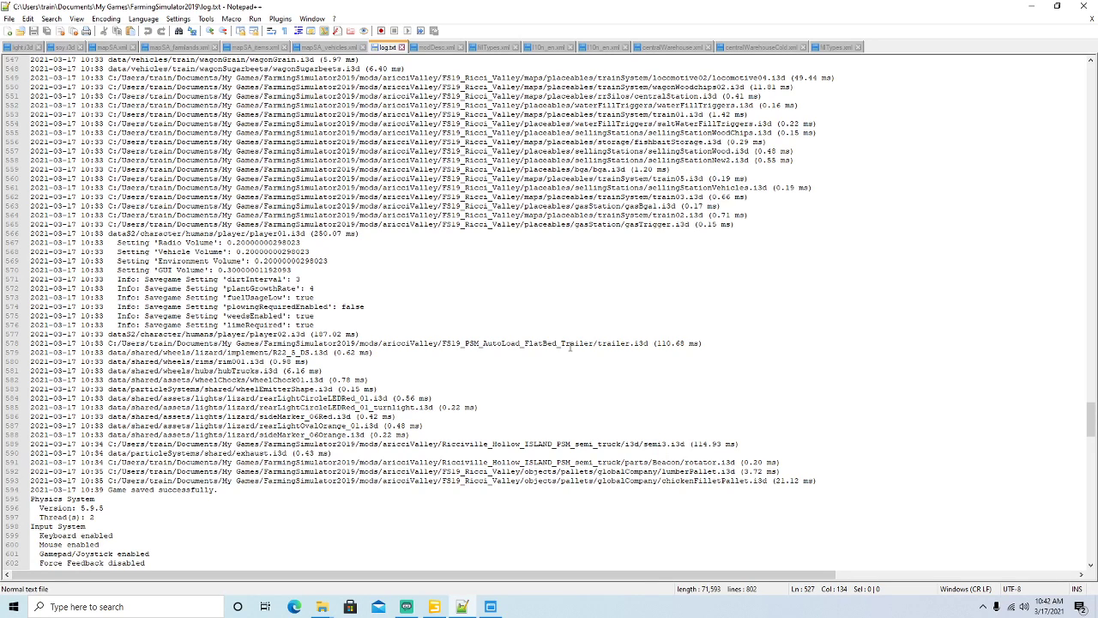
left_click(326, 47)
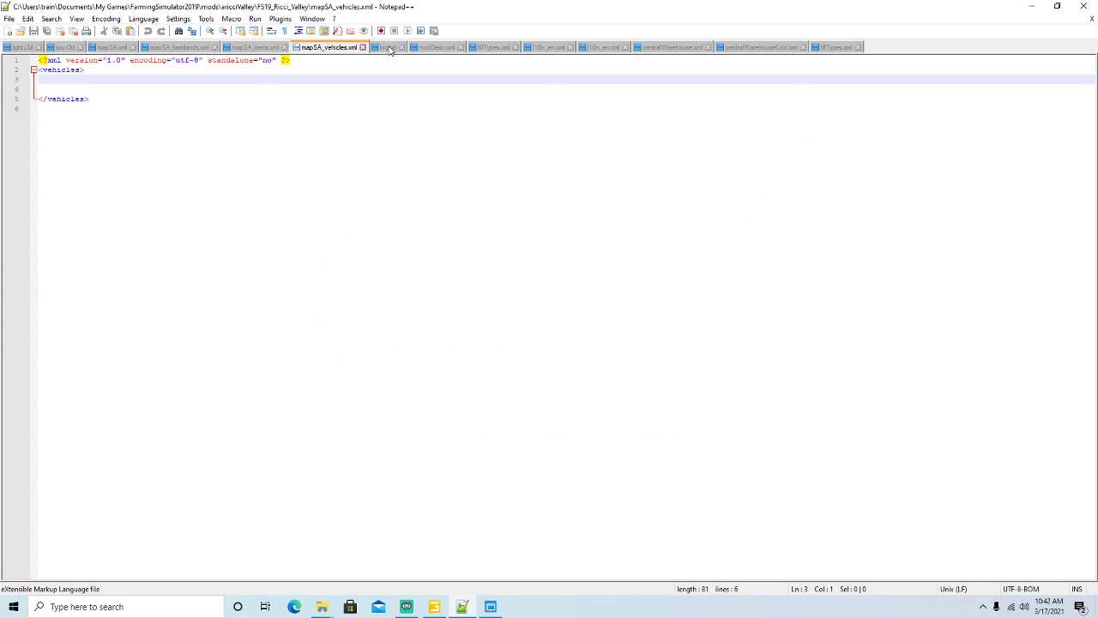
left_click(387, 47)
scroll(421, 238, "up", 5)
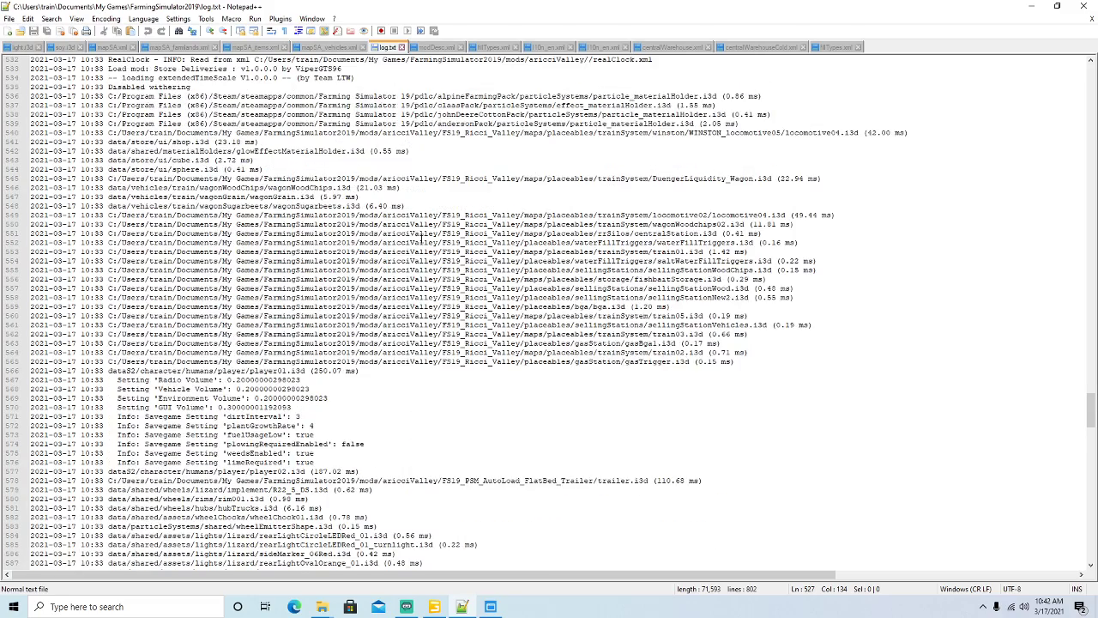
Minimize Notepad++ and the FS19_Ricci_Islands window, then select the islandsZipped mod folder in FS19_MFS+.
left_click(1030, 6)
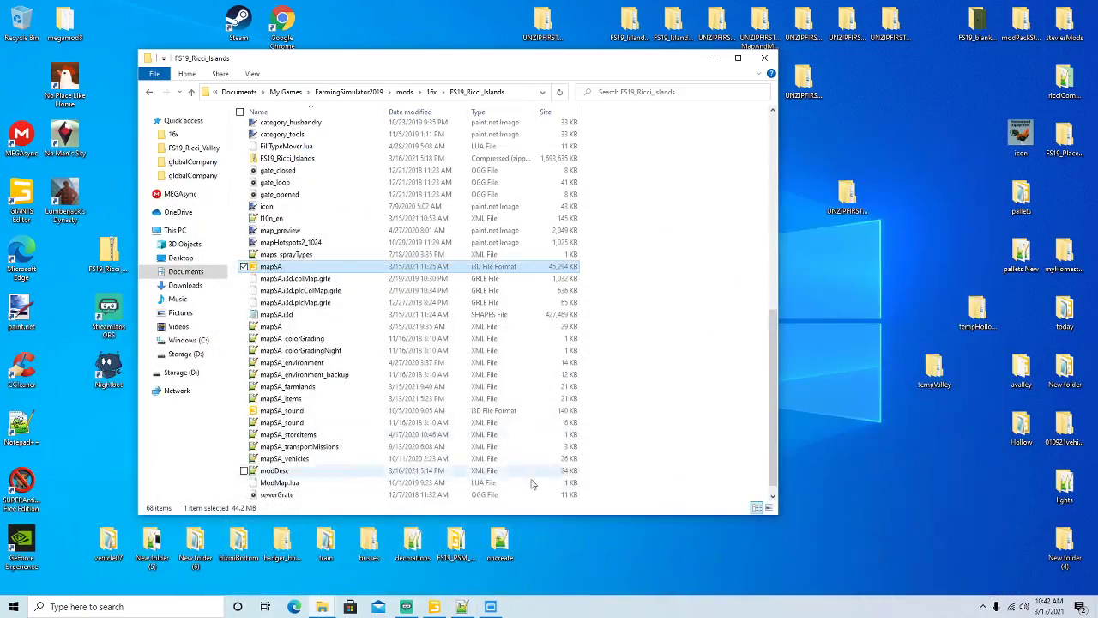
left_click(461, 606)
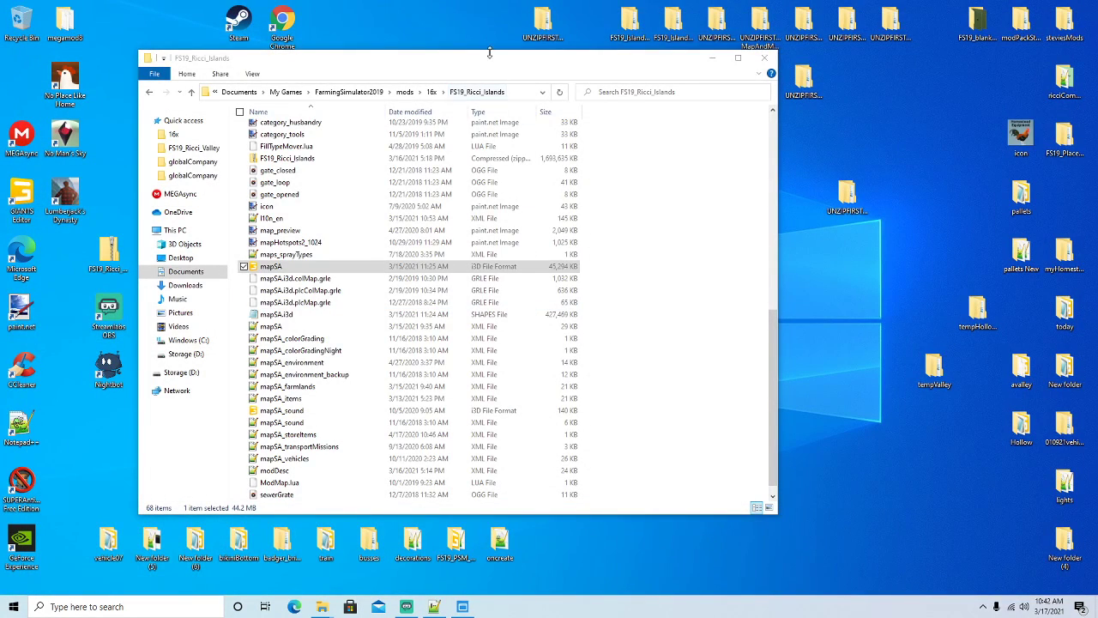
left_click(707, 59)
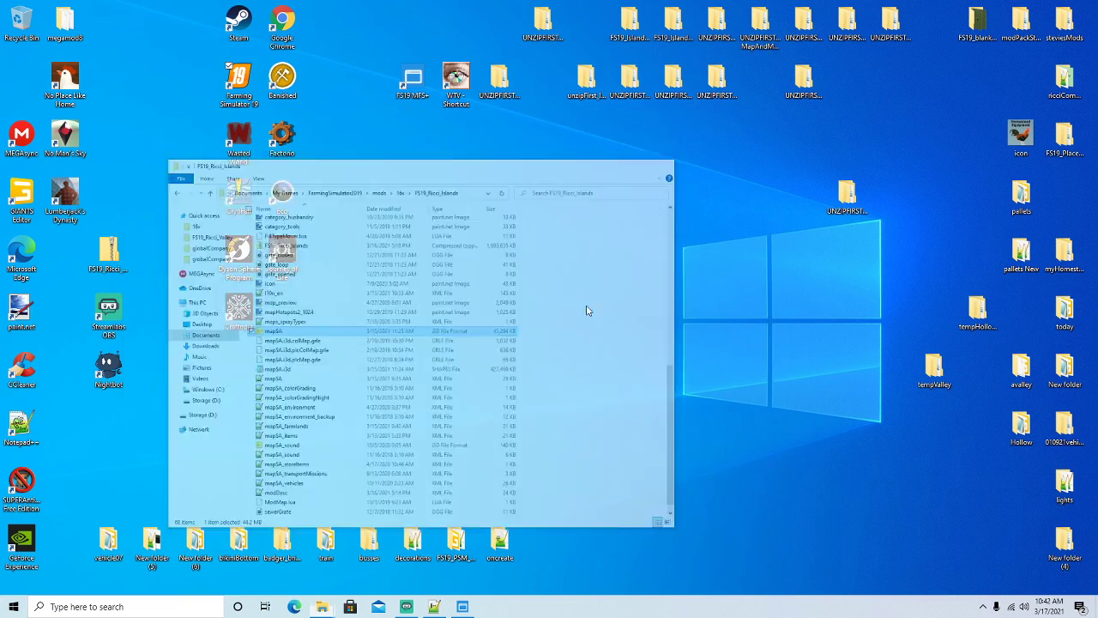
left_click(463, 608)
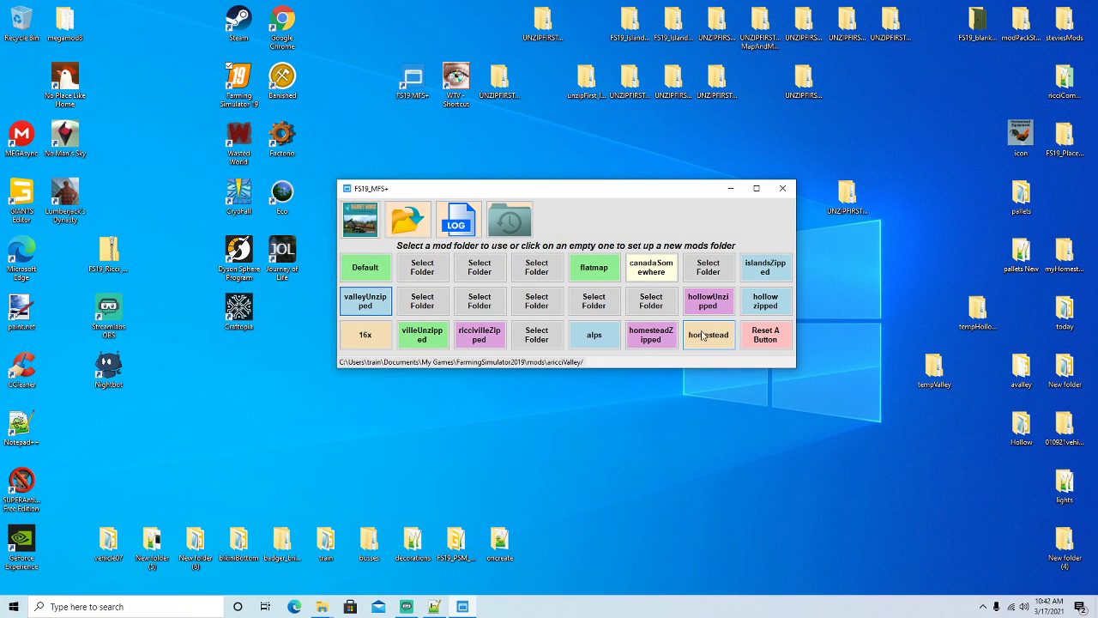
left_click(765, 266)
Launch Farming Simulator 19, skip the intro and open the career savegames.
right_click(235, 85)
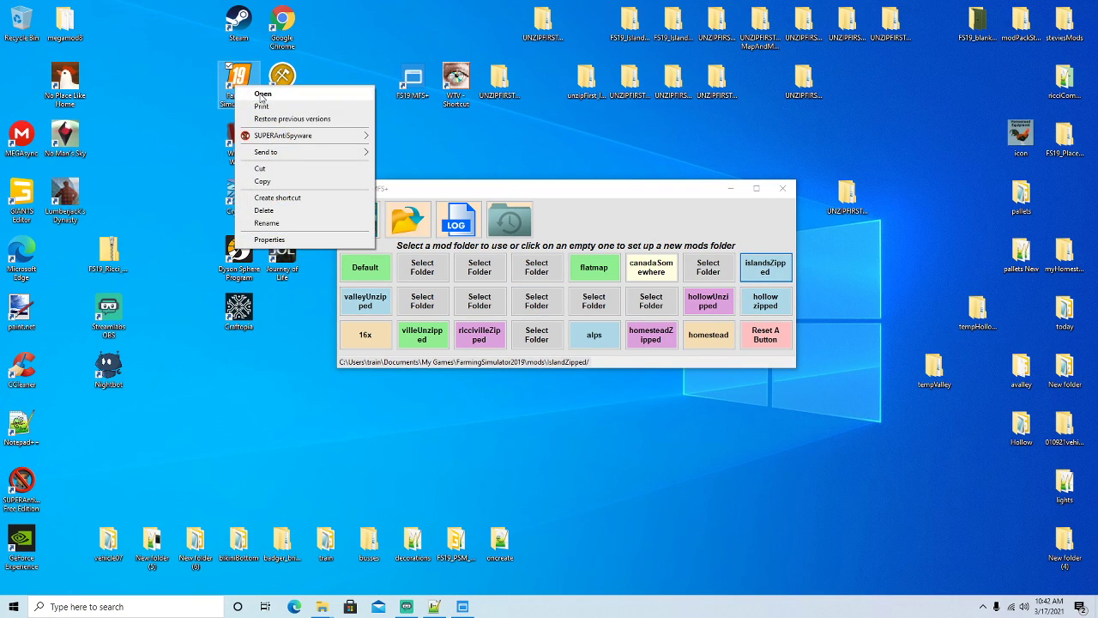
left_click(262, 94)
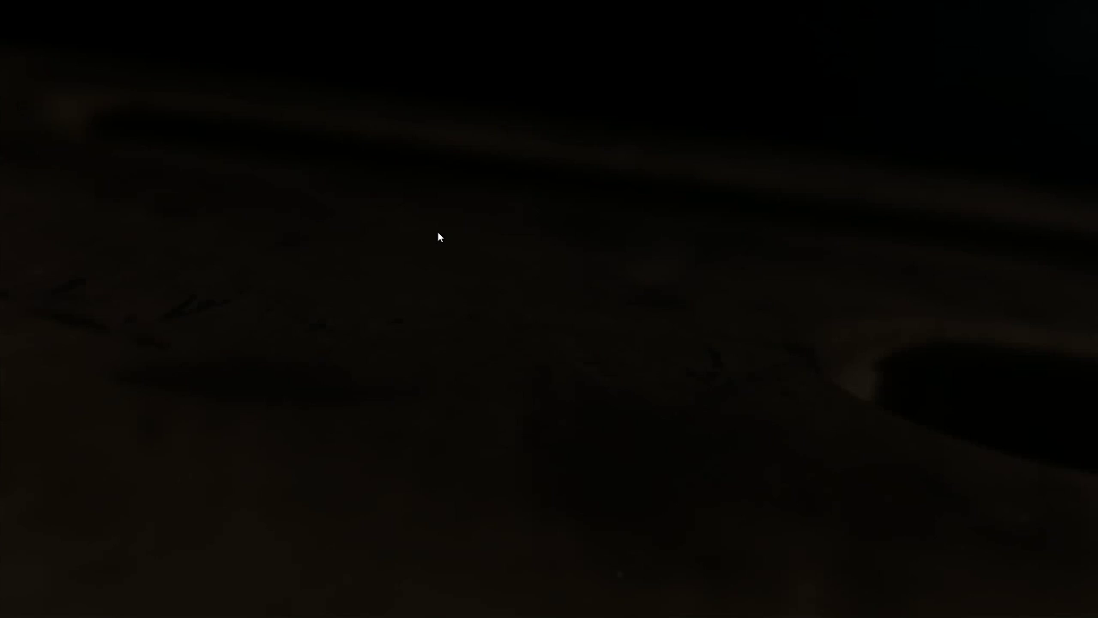
left_click(438, 233)
left_click(109, 351)
Load Savegame 19 on the Ricci_Islands map with its mods and start playing.
scroll(466, 334, "down", 1)
scroll(465, 336, "down", 16)
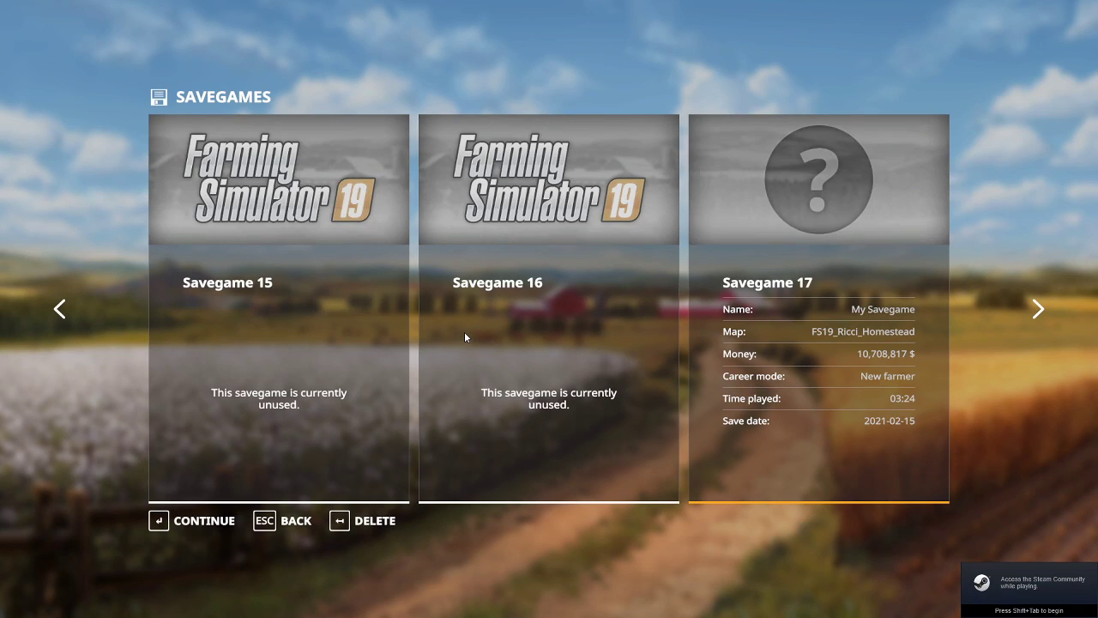
left_click(496, 406)
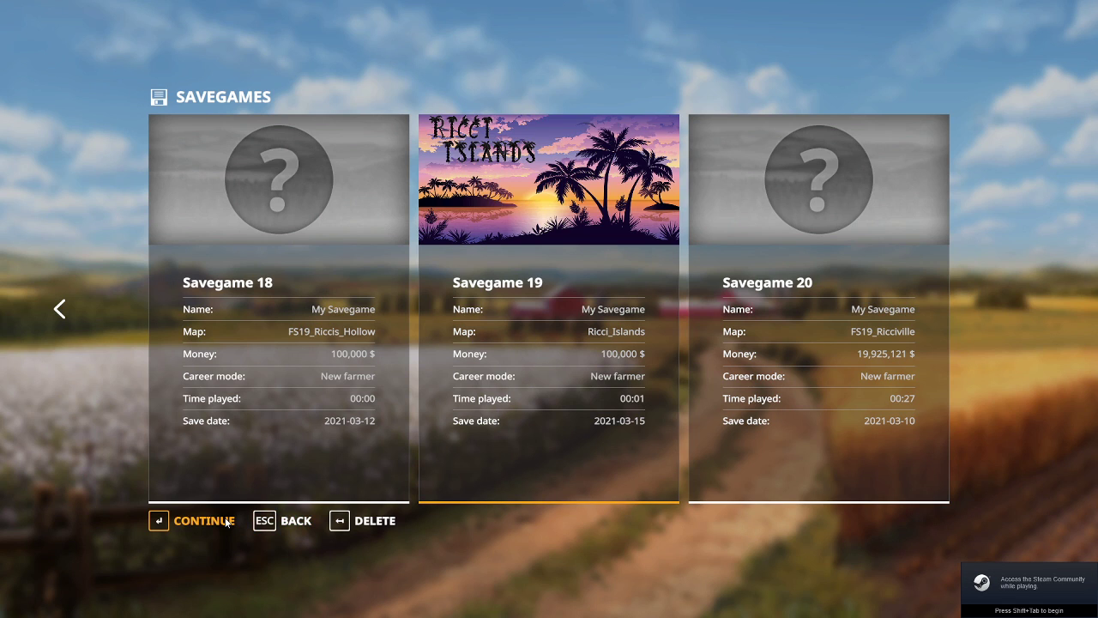
left_click(197, 522)
left_click(192, 521)
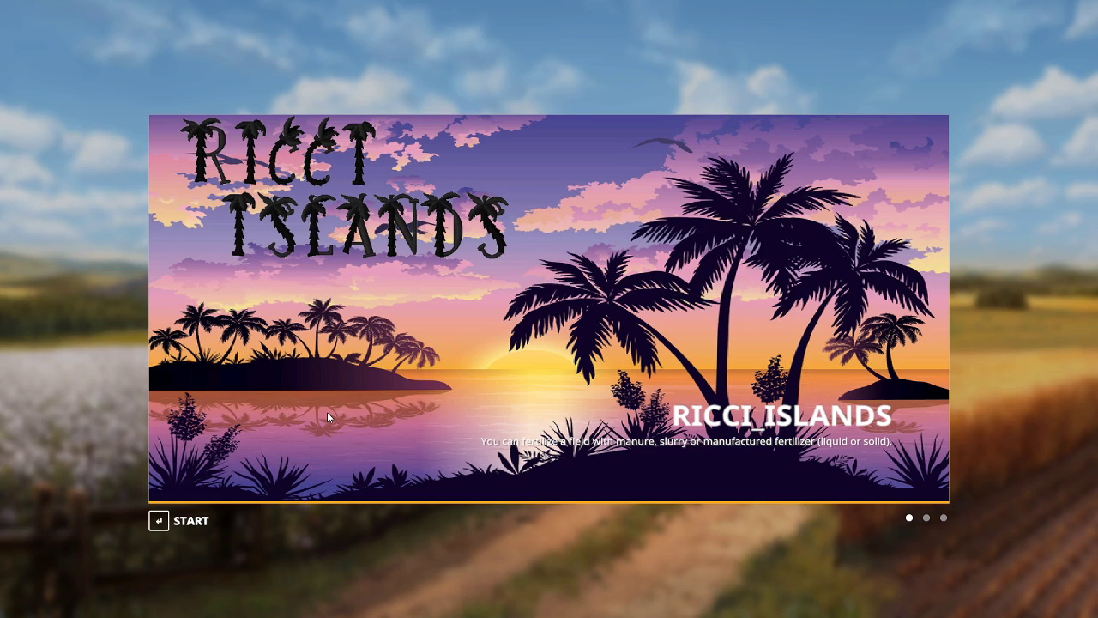
left_click(191, 521)
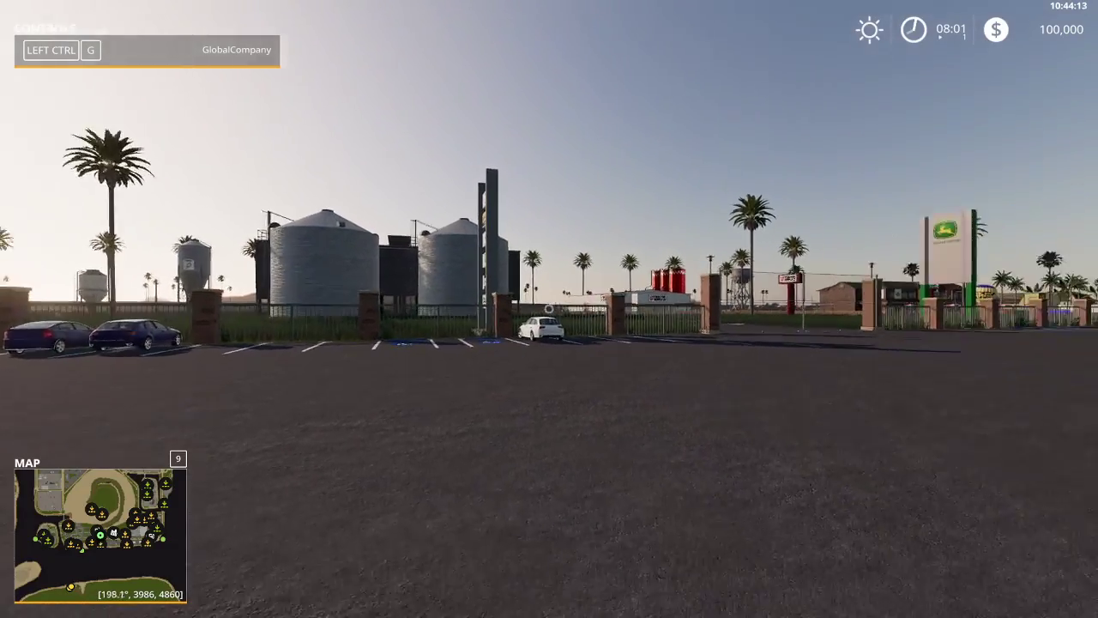
Turn on the 4x player speed multiplier and turn off its warning in the Easy Development Commands.
key("w")
key("w")
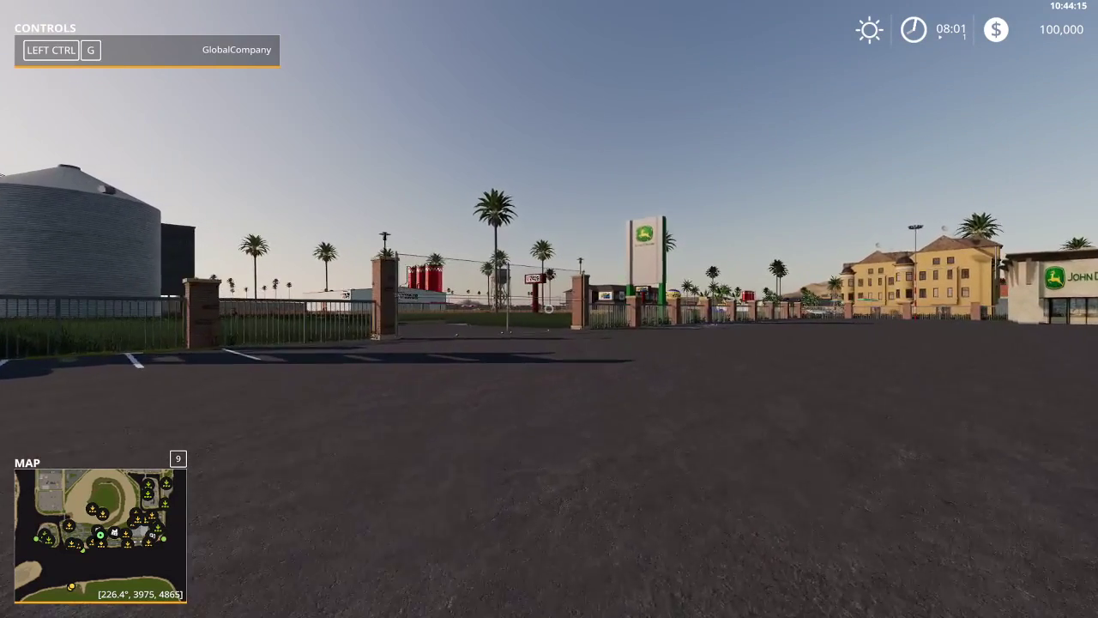
key("alt+e")
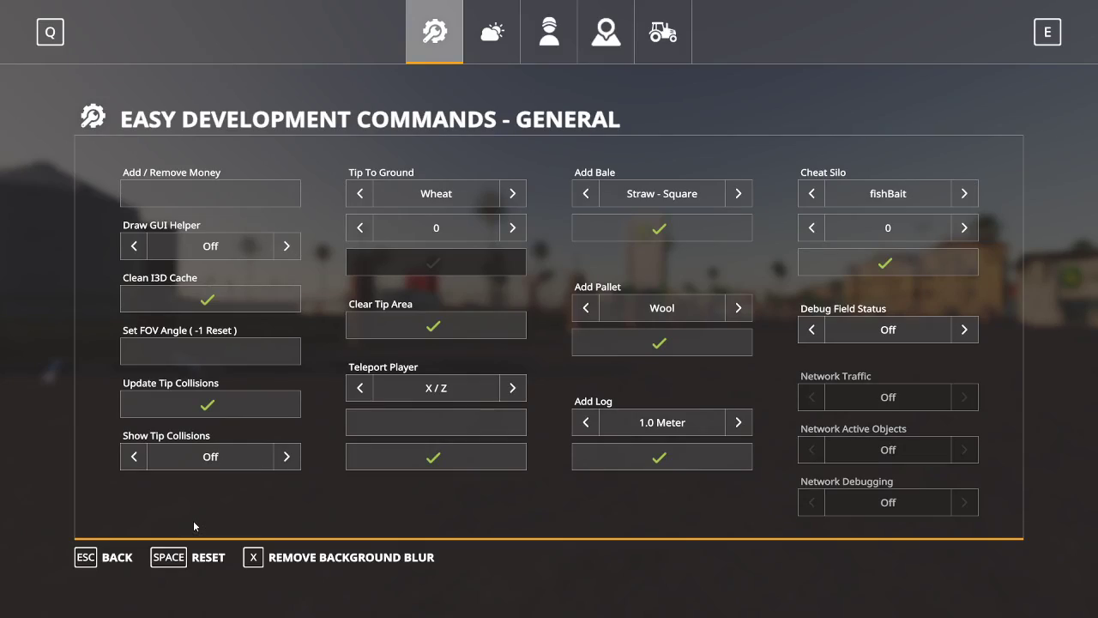
left_click(554, 39)
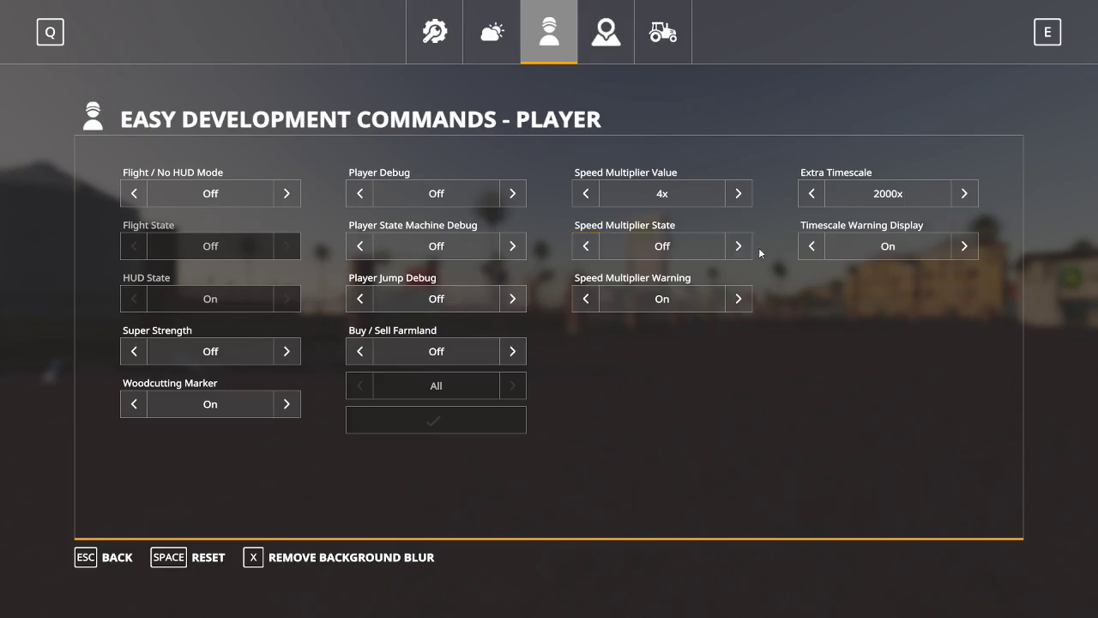
key("Escape")
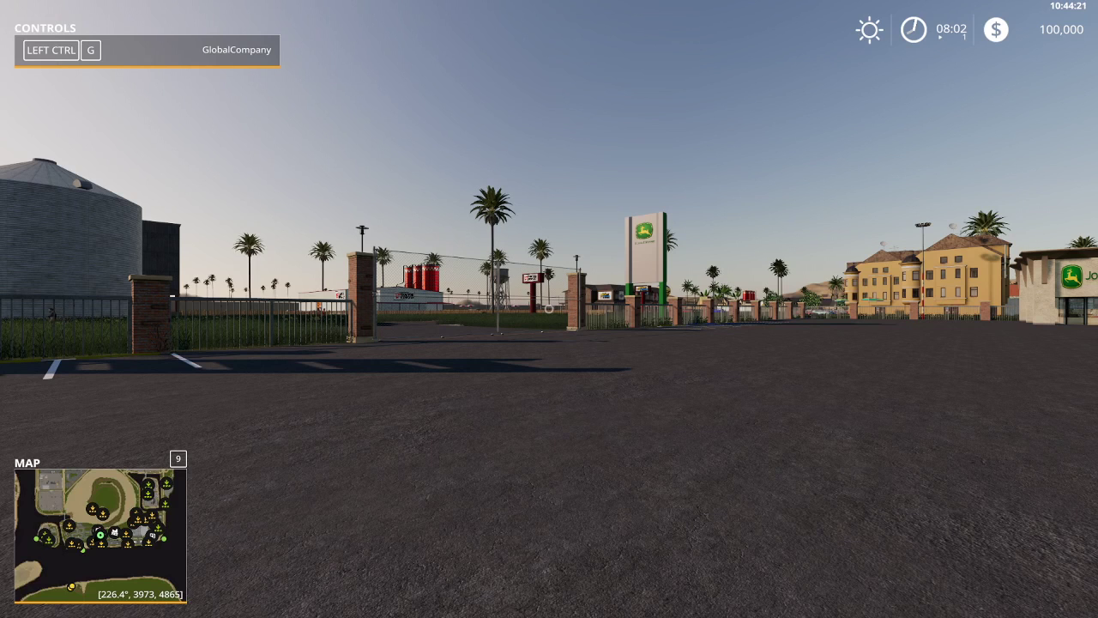
key("ctrl+d")
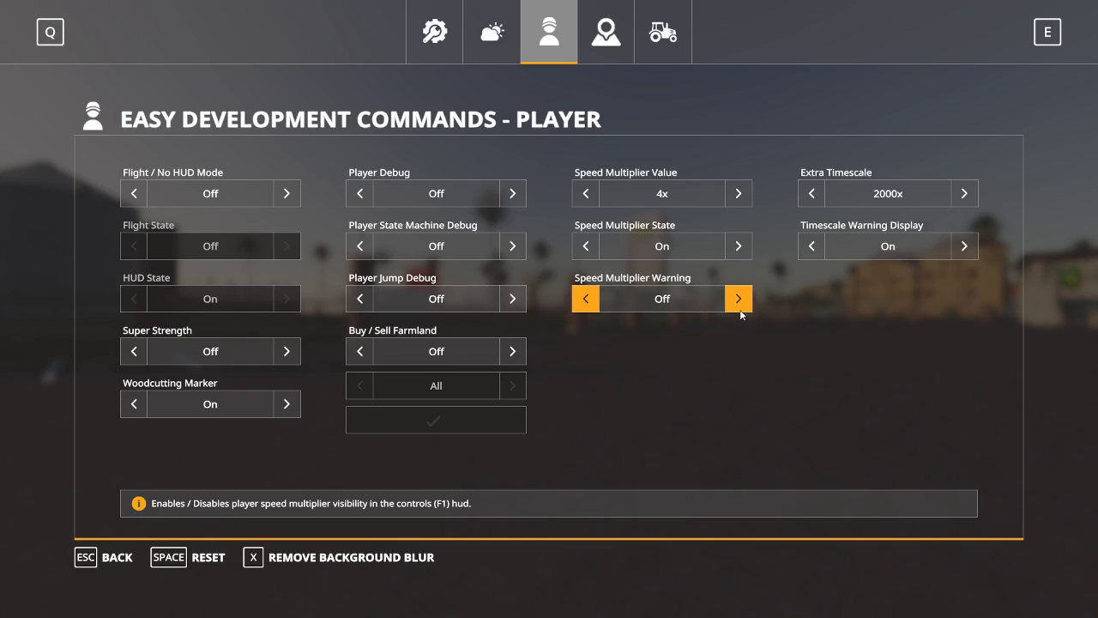
Add 20,000,000 $ to the farm's money through the general development commands and return to the game.
left_click(433, 39)
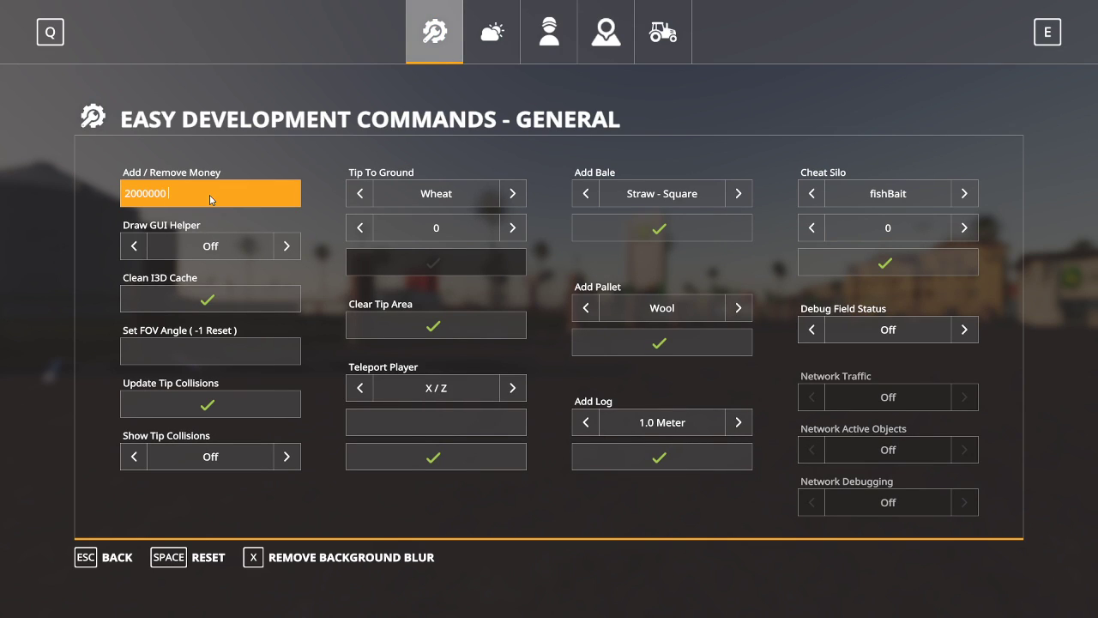
key("Return")
key("Escape")
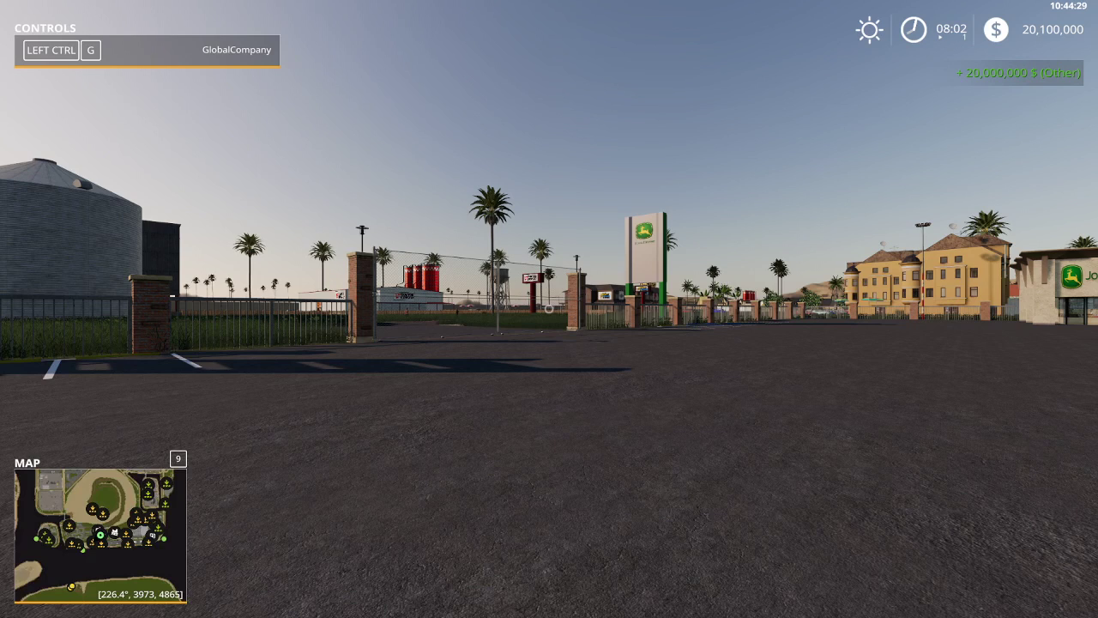
Cross the dealership parking lot and get into the Lizard Pickup 2014.
key("w")
key("w")
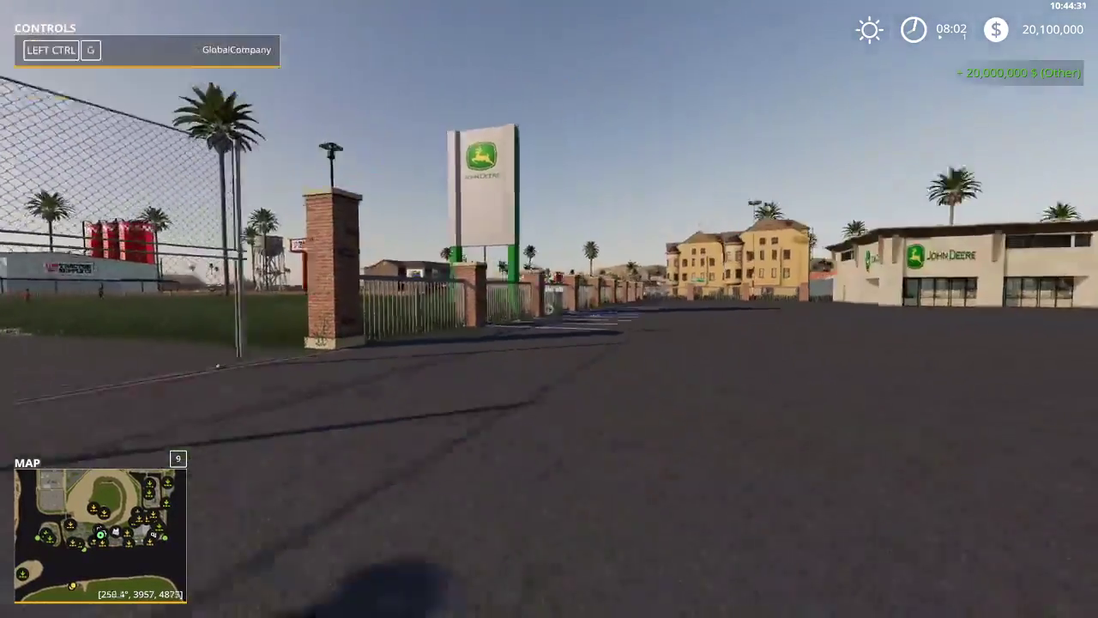
key("e")
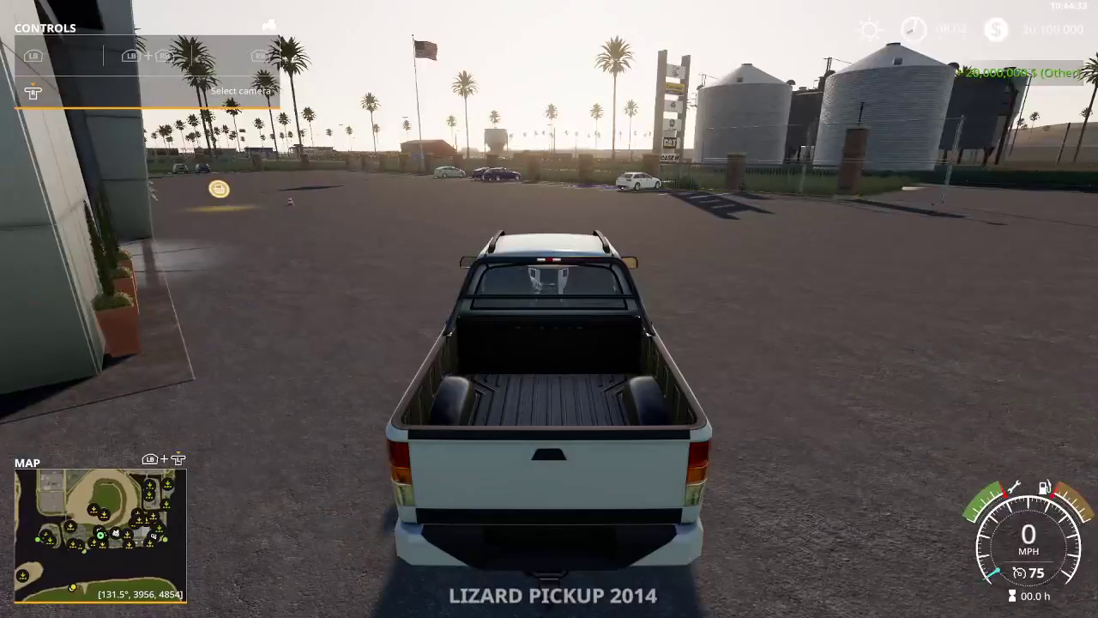
Drive the pickup across the dealership lot, out through the gate and onto the main road towards town.
key("w")
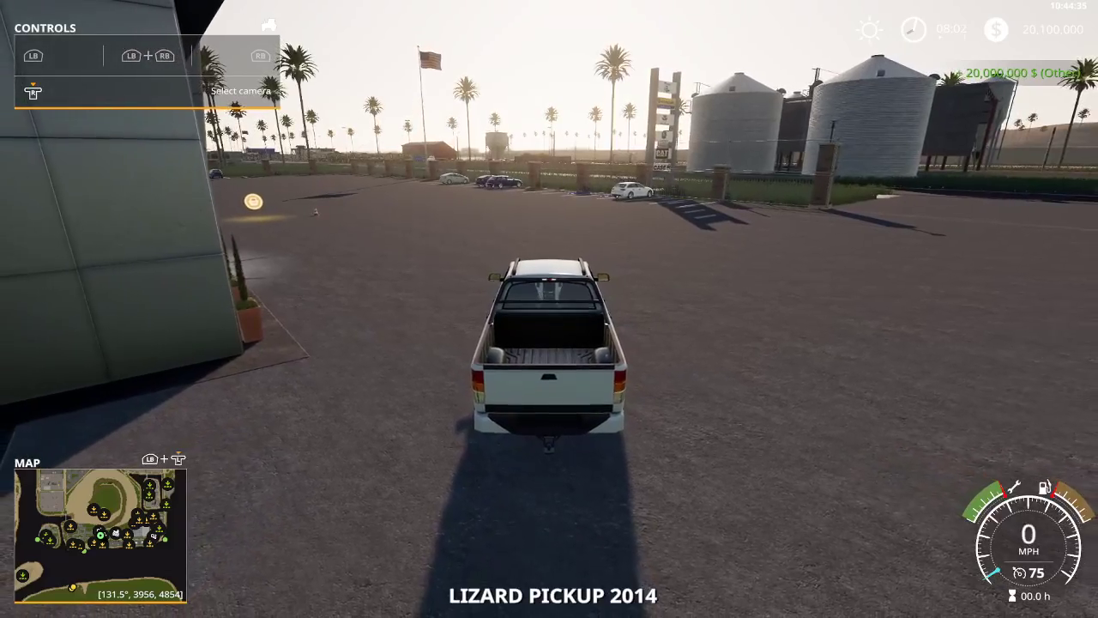
key("d")
key("w")
key("d")
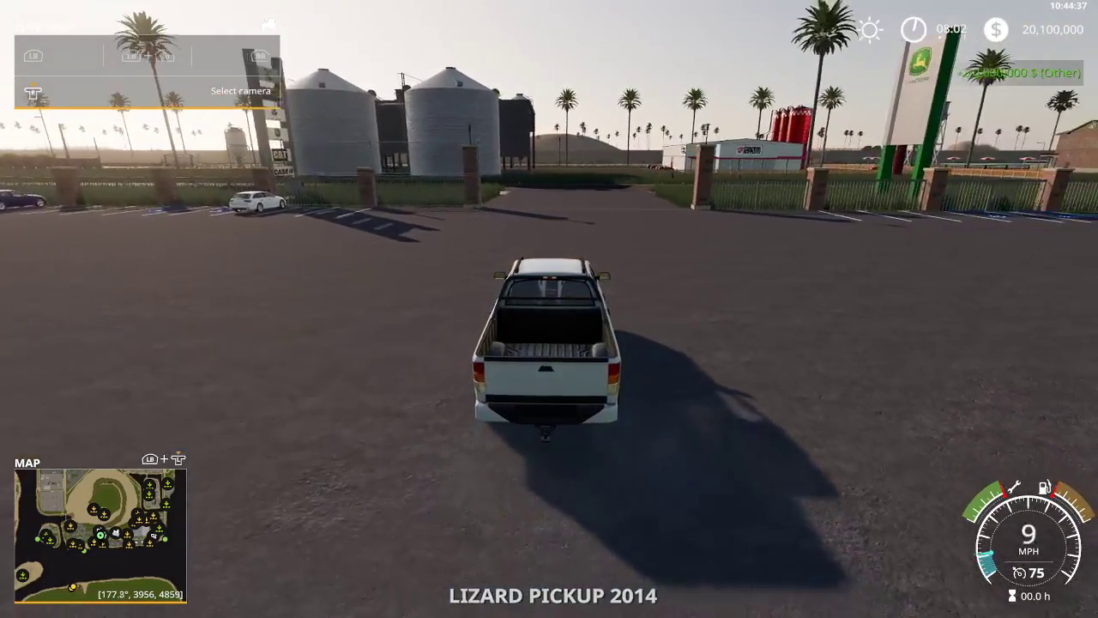
key("w")
key("d")
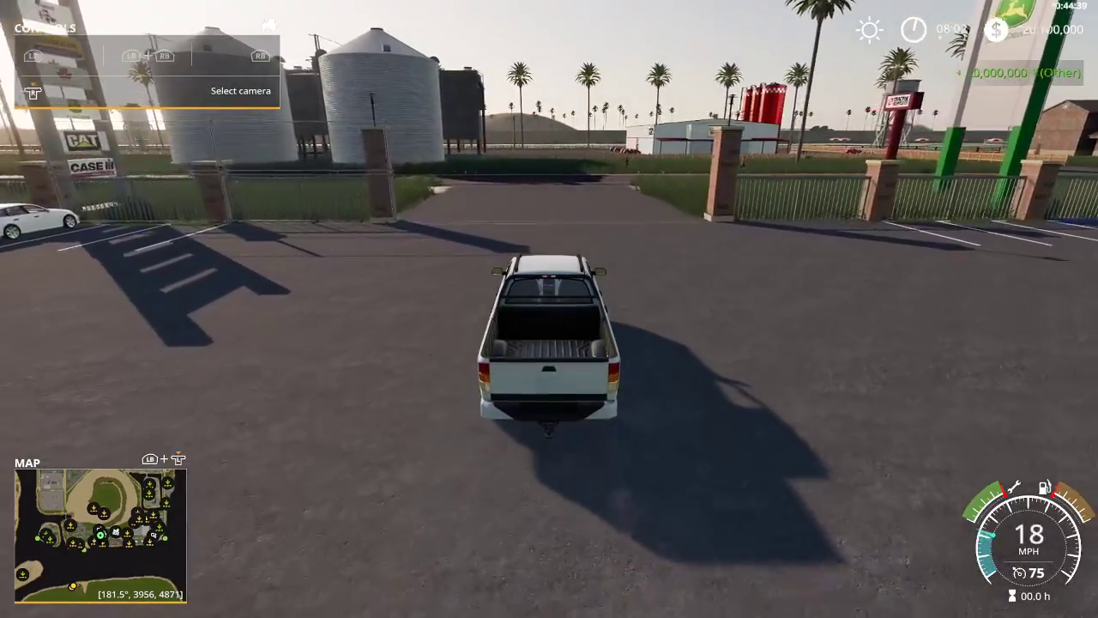
key("w")
key("d")
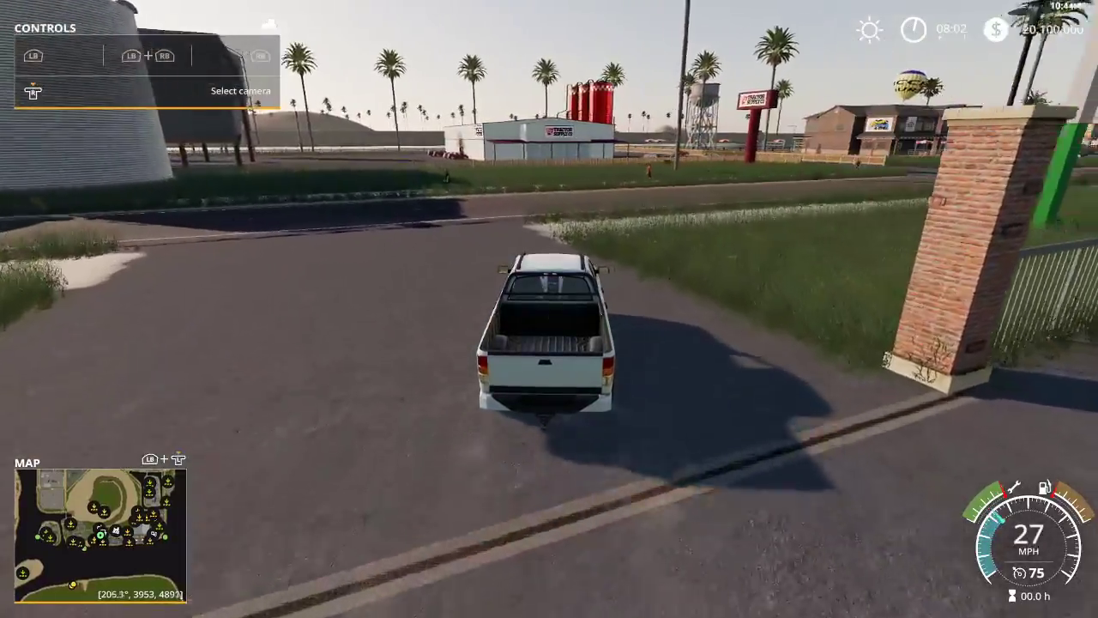
key("w")
key("d")
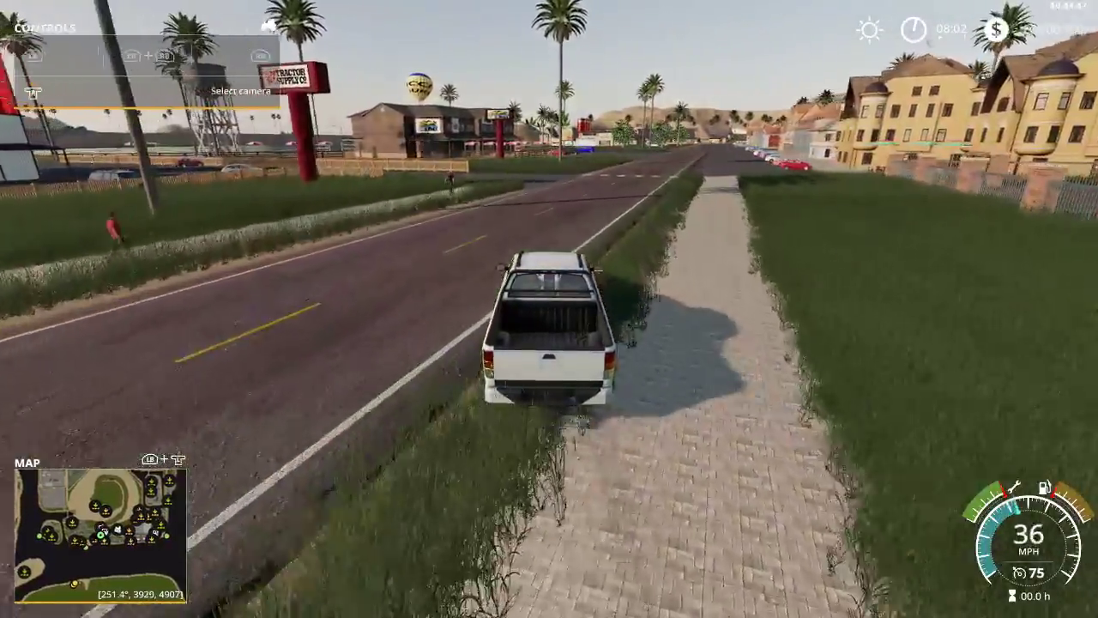
Drive along the main road into town and pull over onto the paved parking strip by the houses.
key("w")
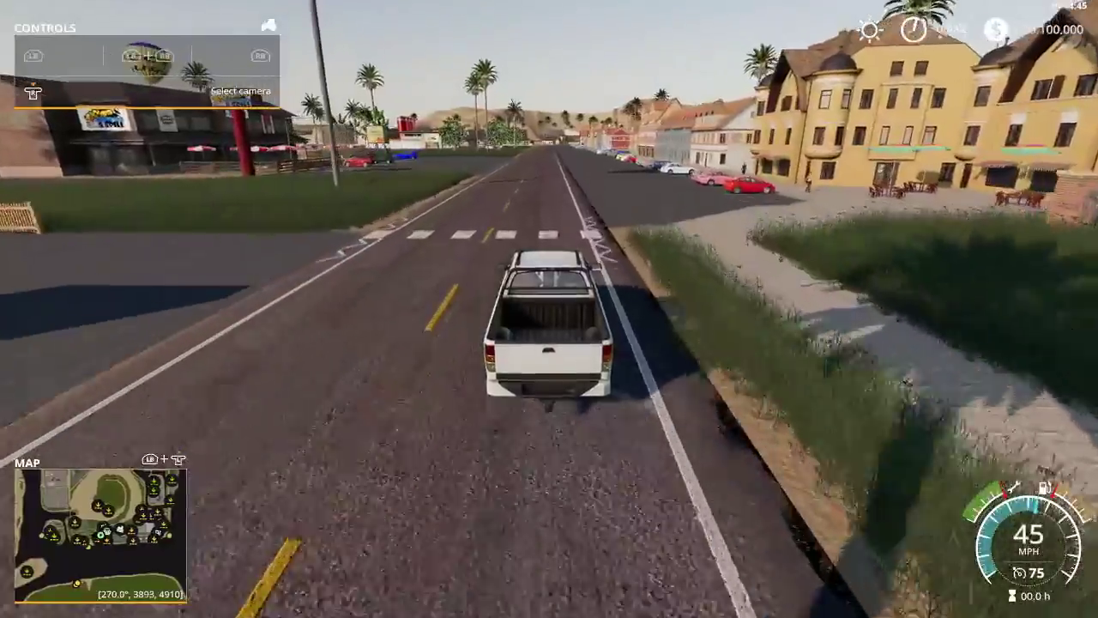
key("w")
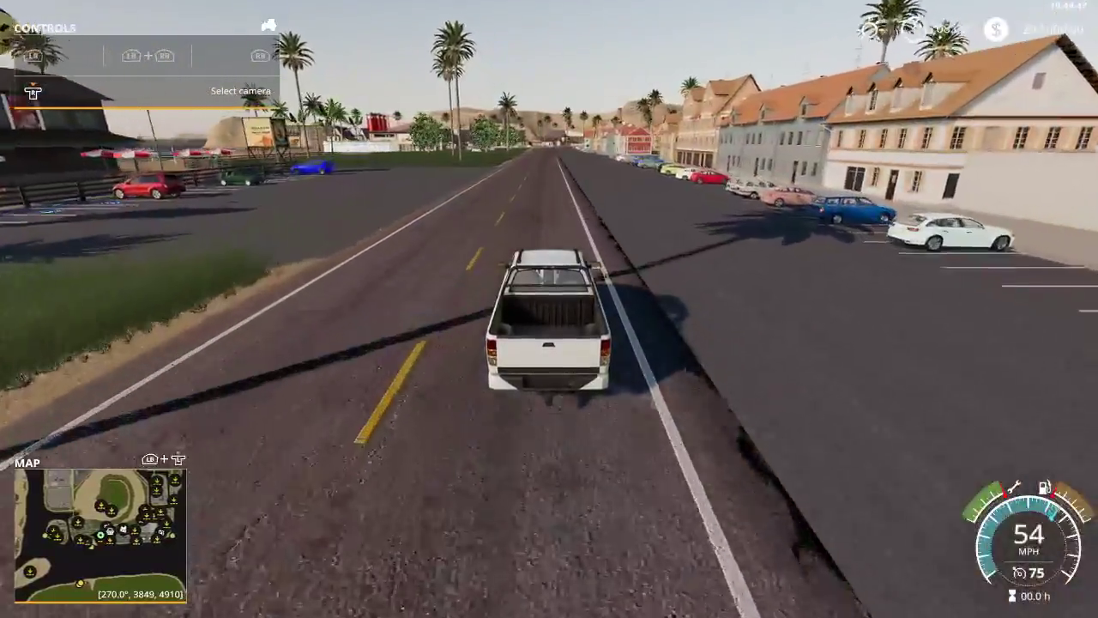
key("d")
key("s")
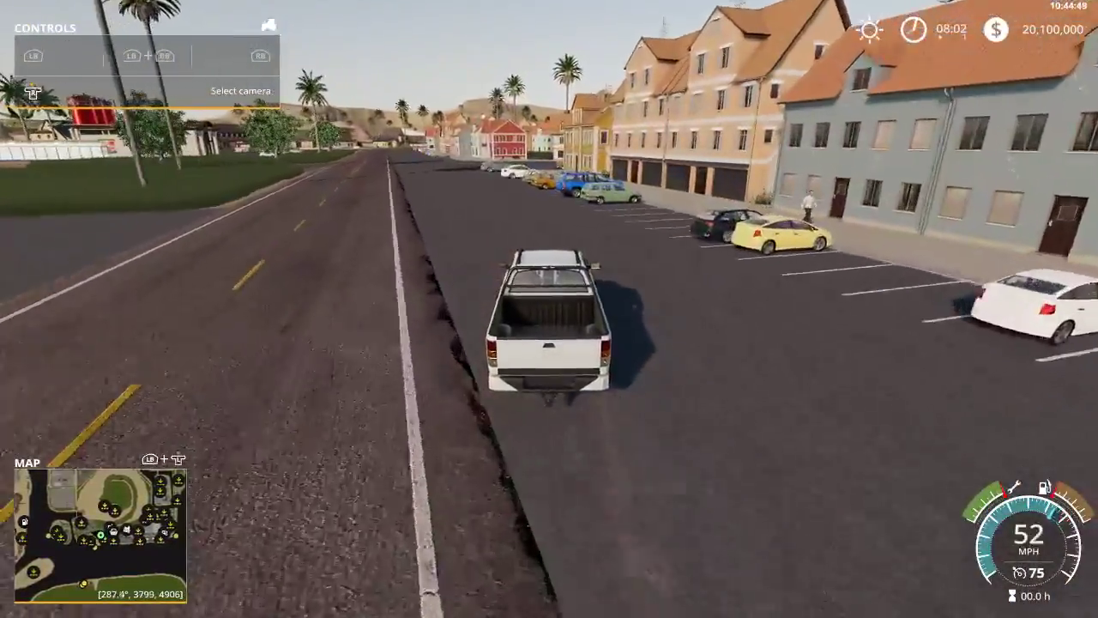
Get out of the pickup and visit the Central Warehouse Cold from the map.
key("e")
key("Escape")
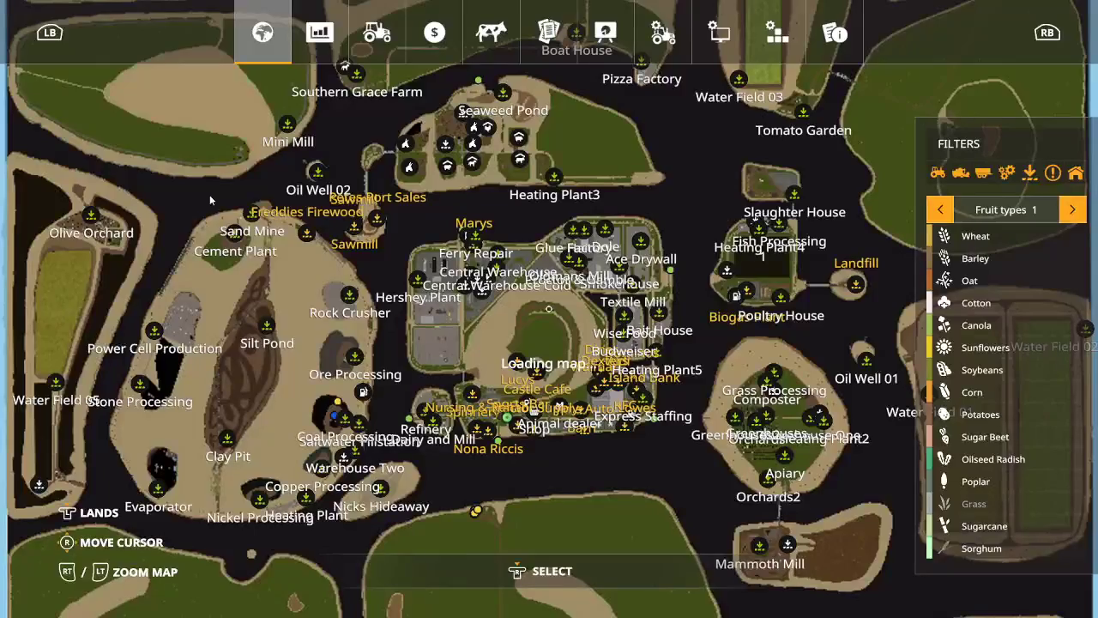
scroll(209, 194, "up", 2)
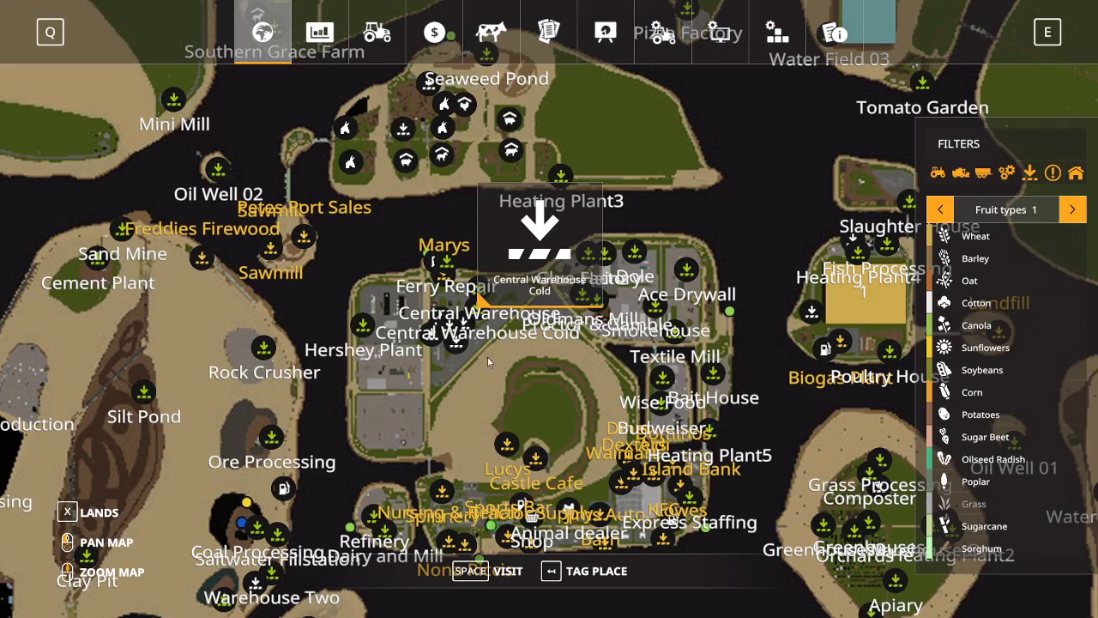
left_click(501, 570)
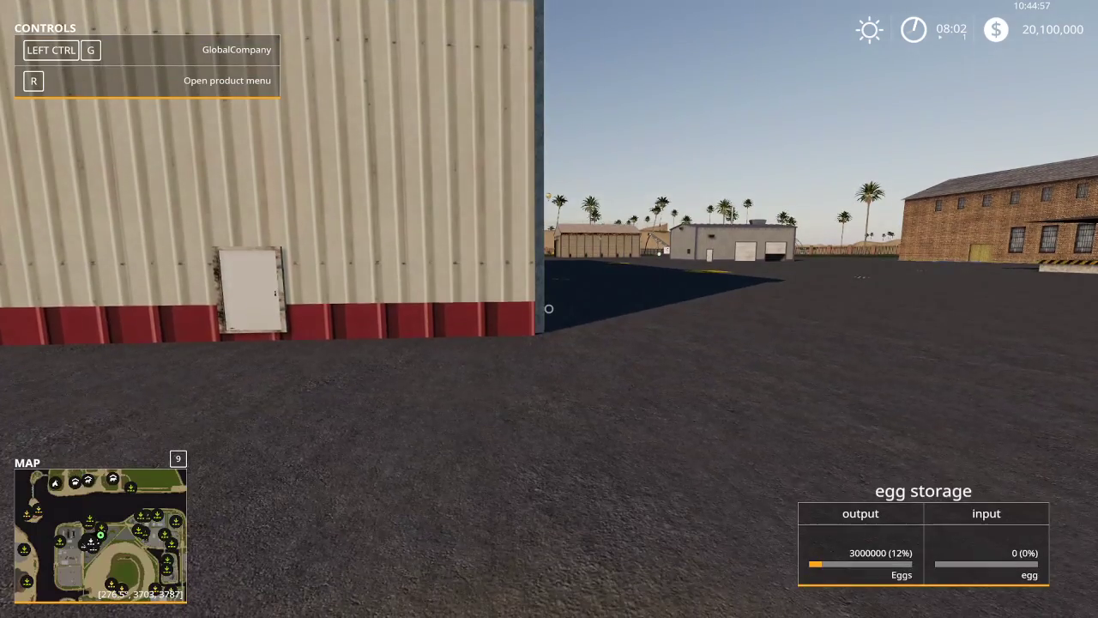
Walk along the cold warehouse wall and examine the stock boards for its stored products.
key("a")
key("w")
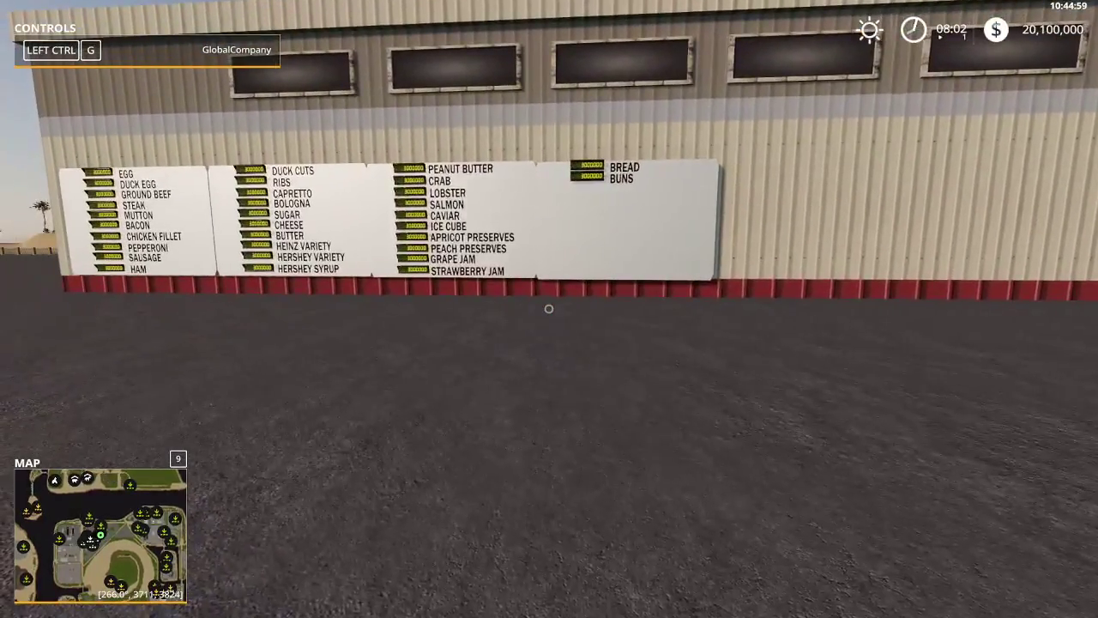
key("w")
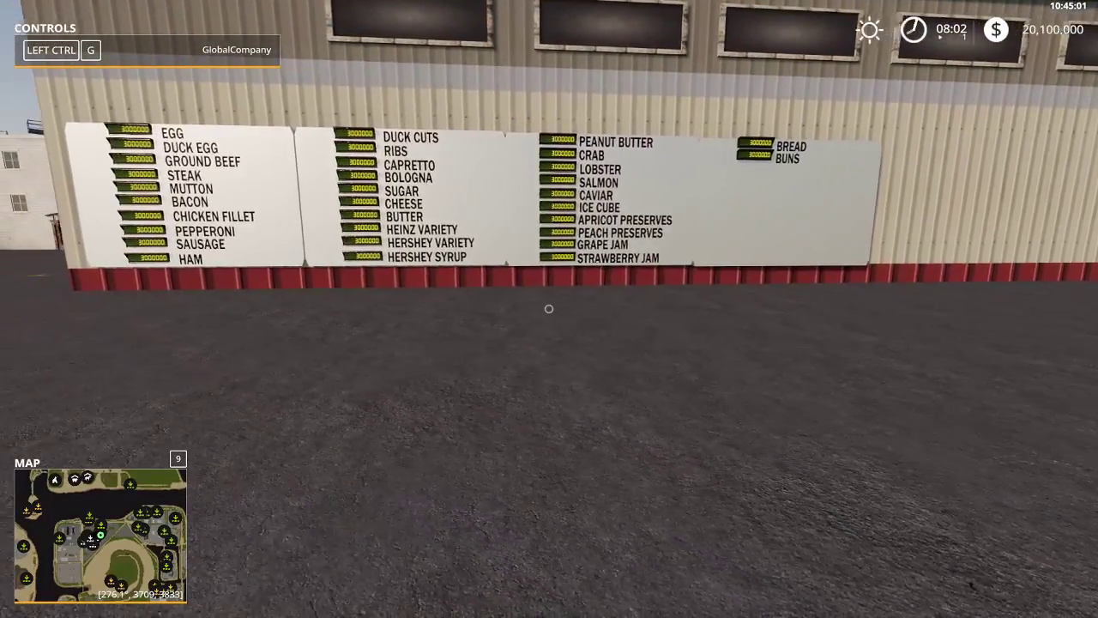
key("d")
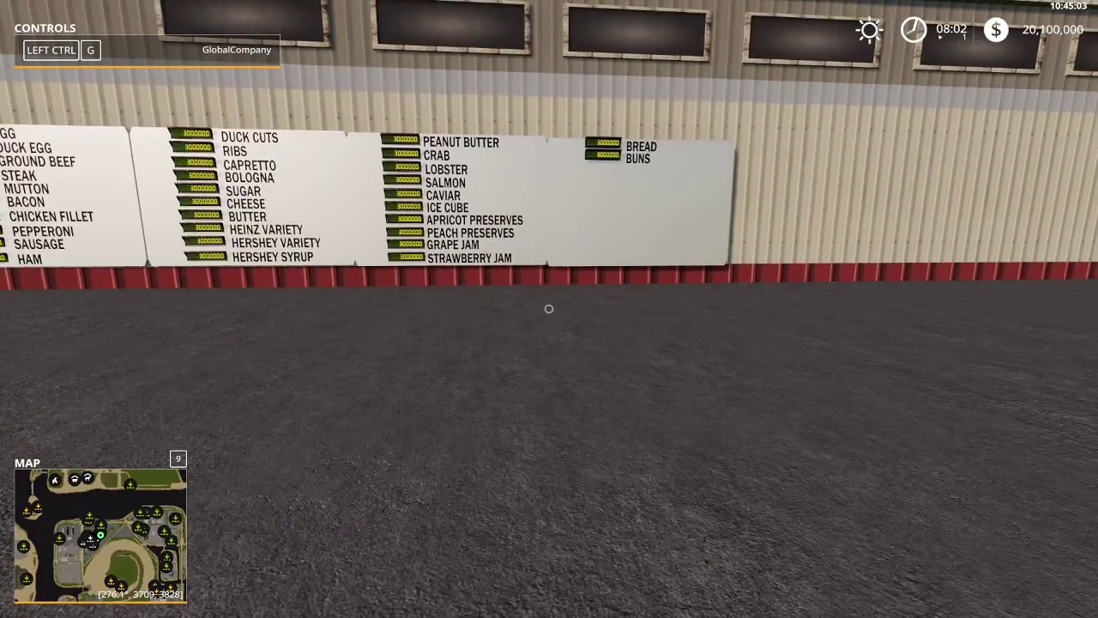
key("d")
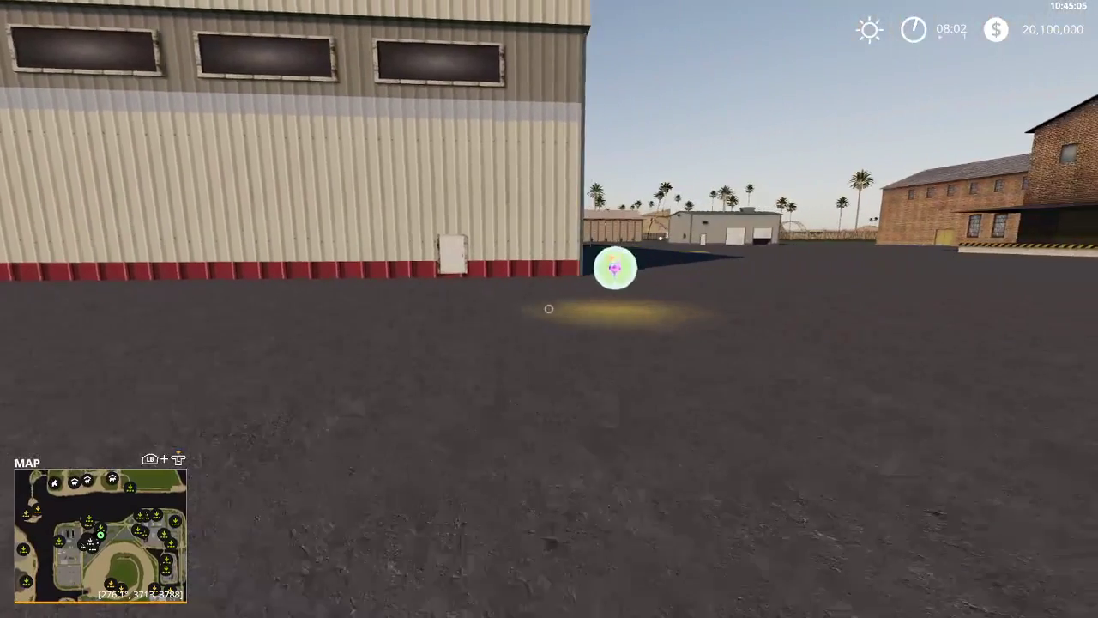
Open the cold warehouse's product menu, spawn pallets from the groundBeef storage and close the menu.
key("w")
key("r")
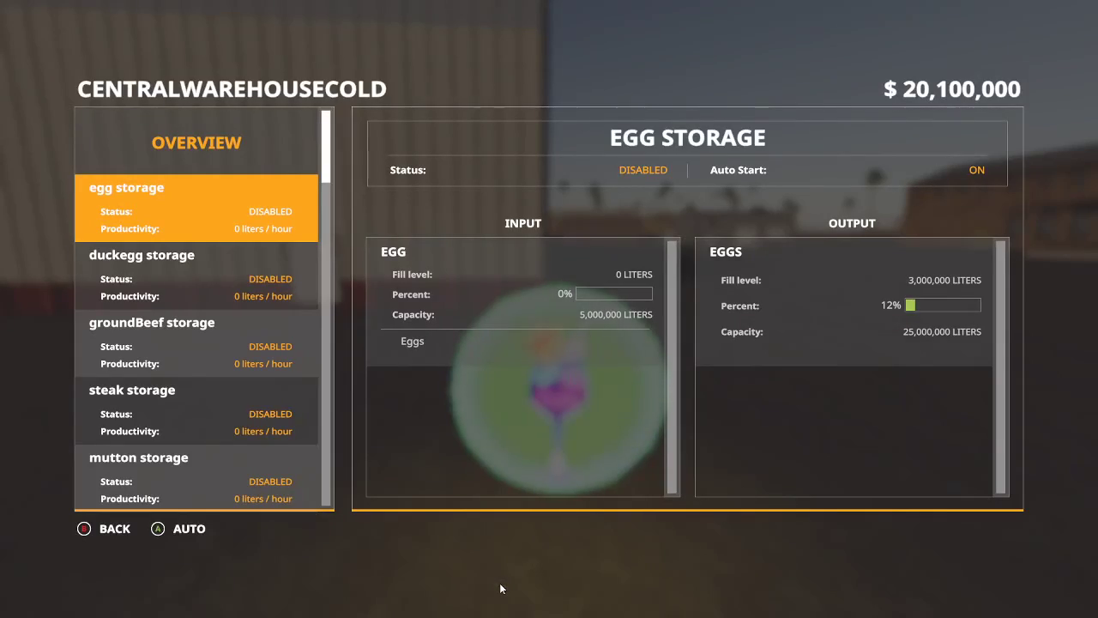
left_click(198, 357)
left_click(765, 528)
key("Escape")
Walk to the Central Warehouse and check the lumber storage in its product menu.
key("w")
key("w")
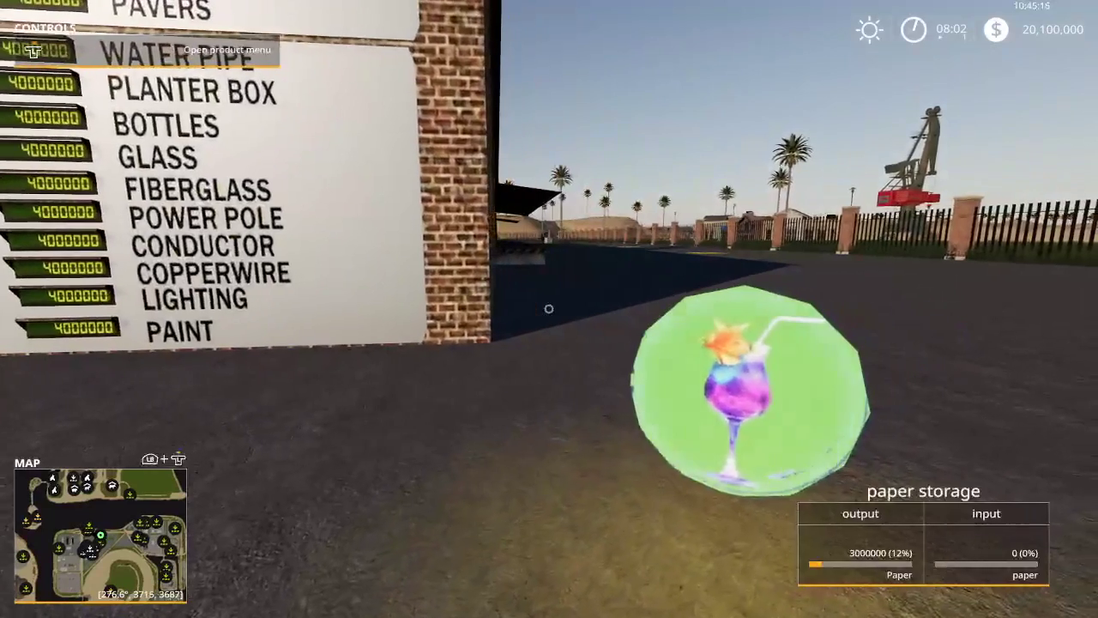
key("r")
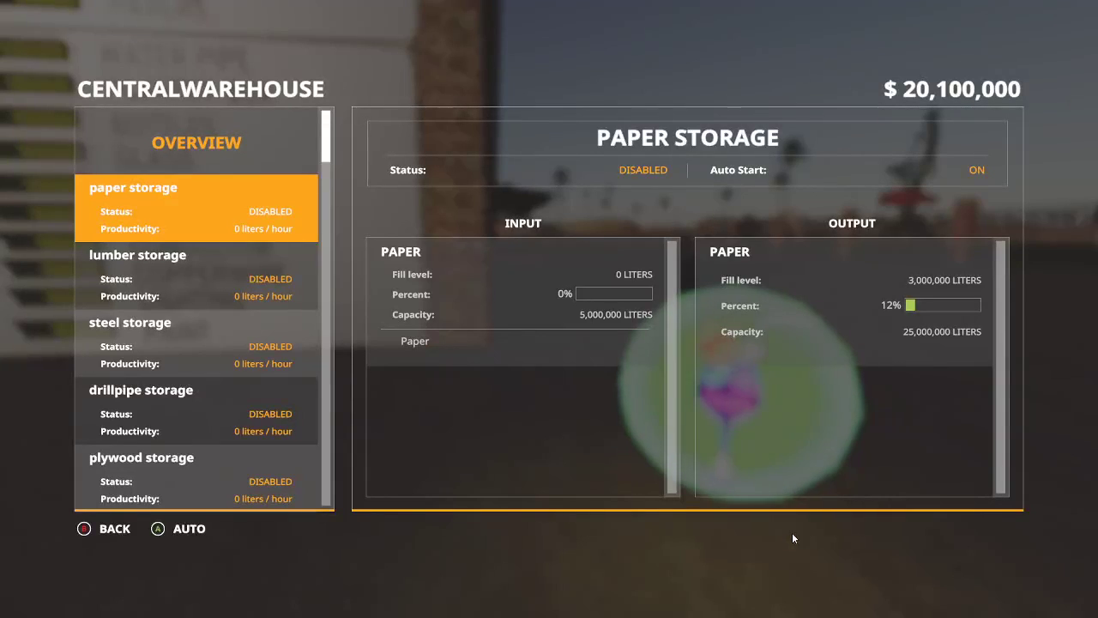
left_click(213, 287)
mouse_move(890, 498)
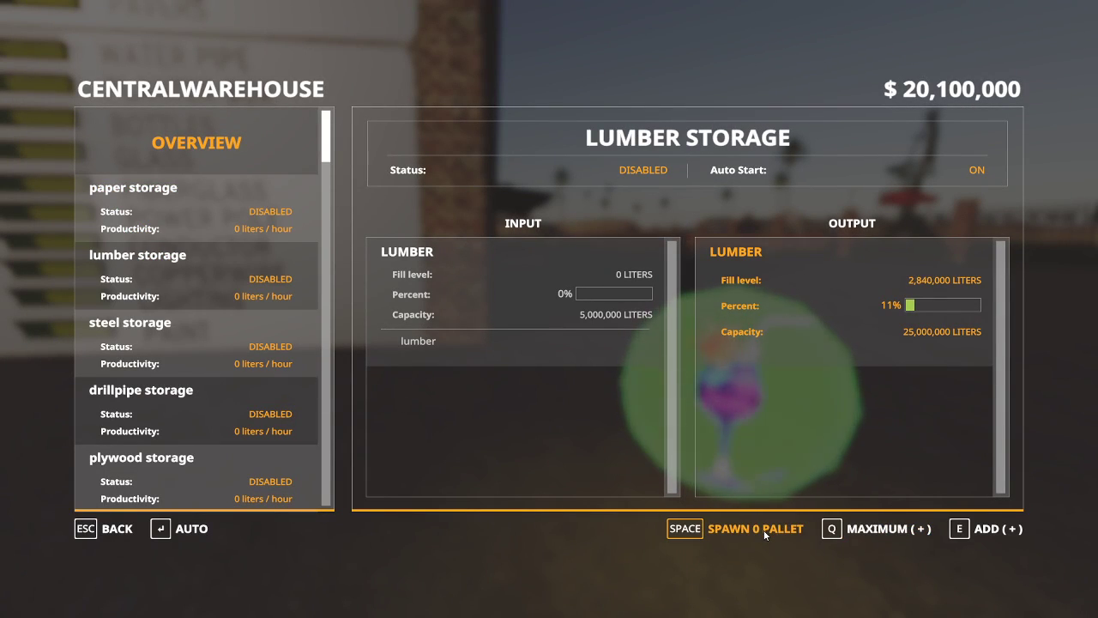
key("Escape")
Walk back across the yard to the open area near the cold warehouse.
key("s")
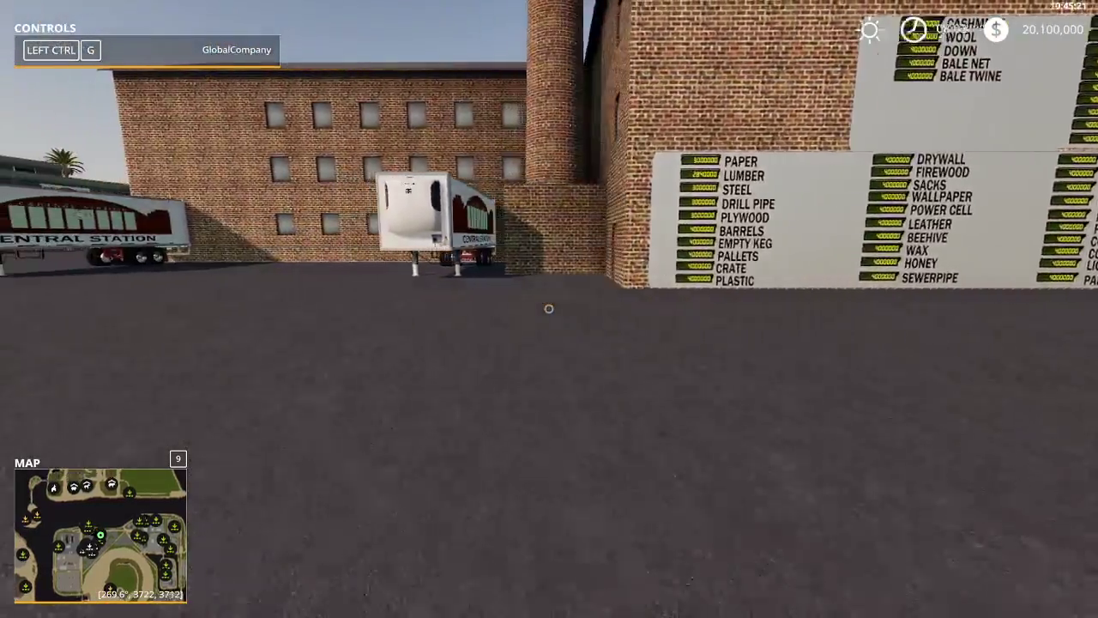
key("a")
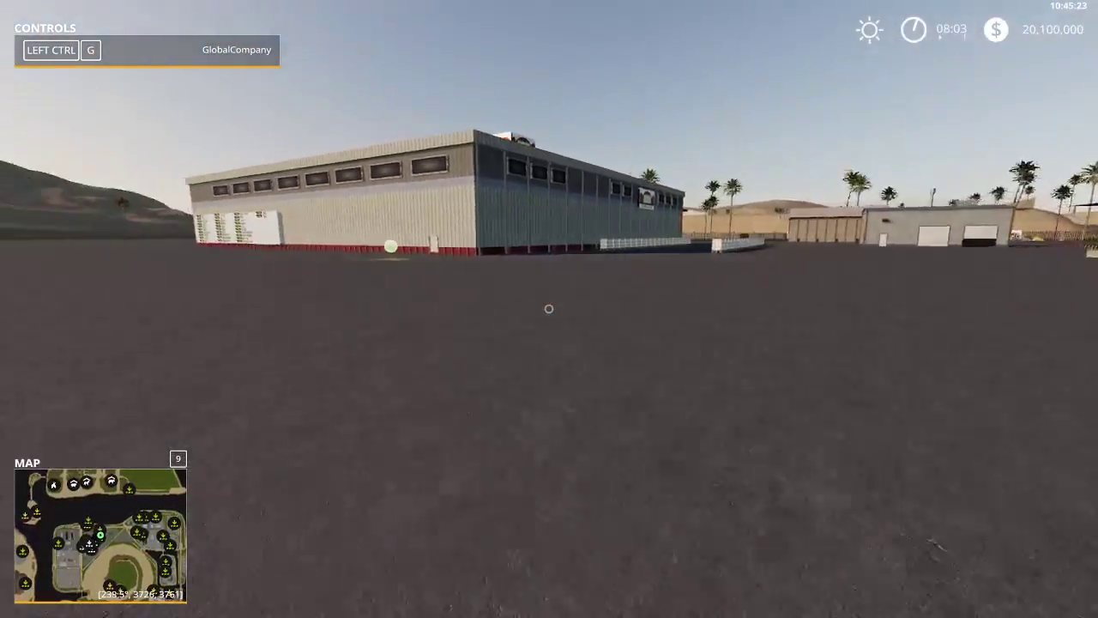
key("w")
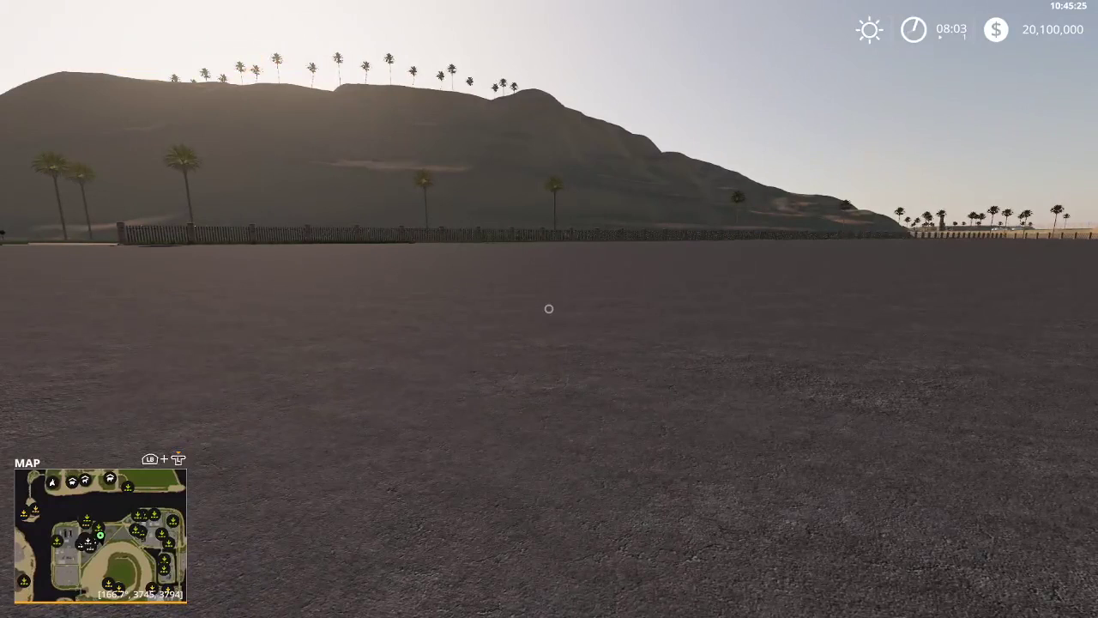
key("s")
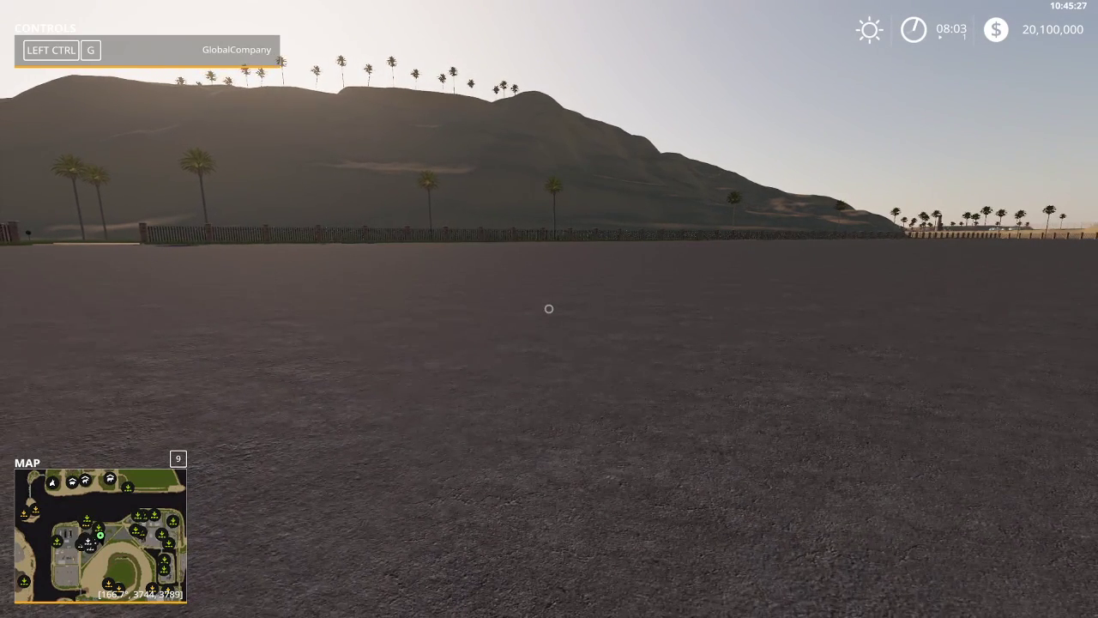
Buy the Iconik Roadrunner truck with standard configuration for $152,000 from the Ricci Collaboration Modding Team vehicles.
key("p")
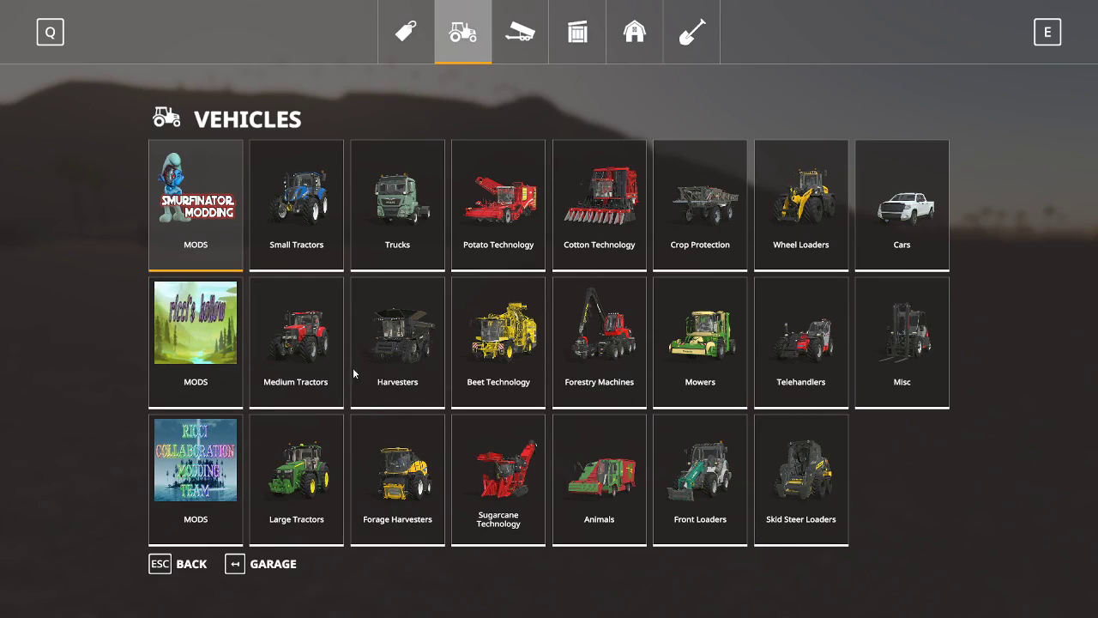
left_click(232, 432)
scroll(402, 307, "down", 5)
scroll(402, 309, "down", 15)
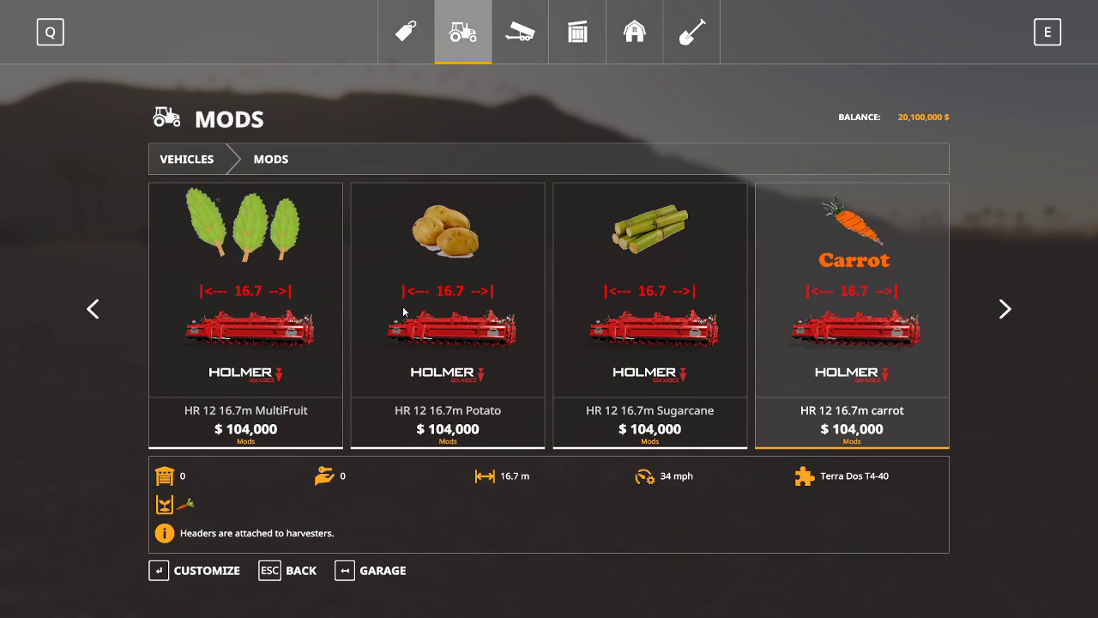
scroll(402, 311, "down", 6)
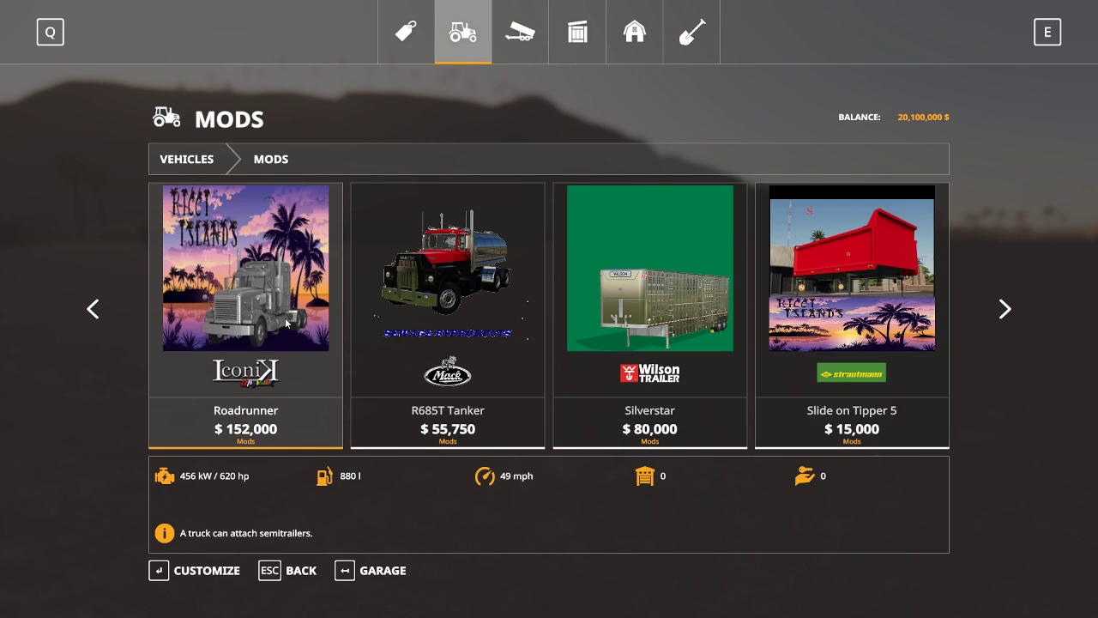
double_click(285, 319)
left_click(190, 572)
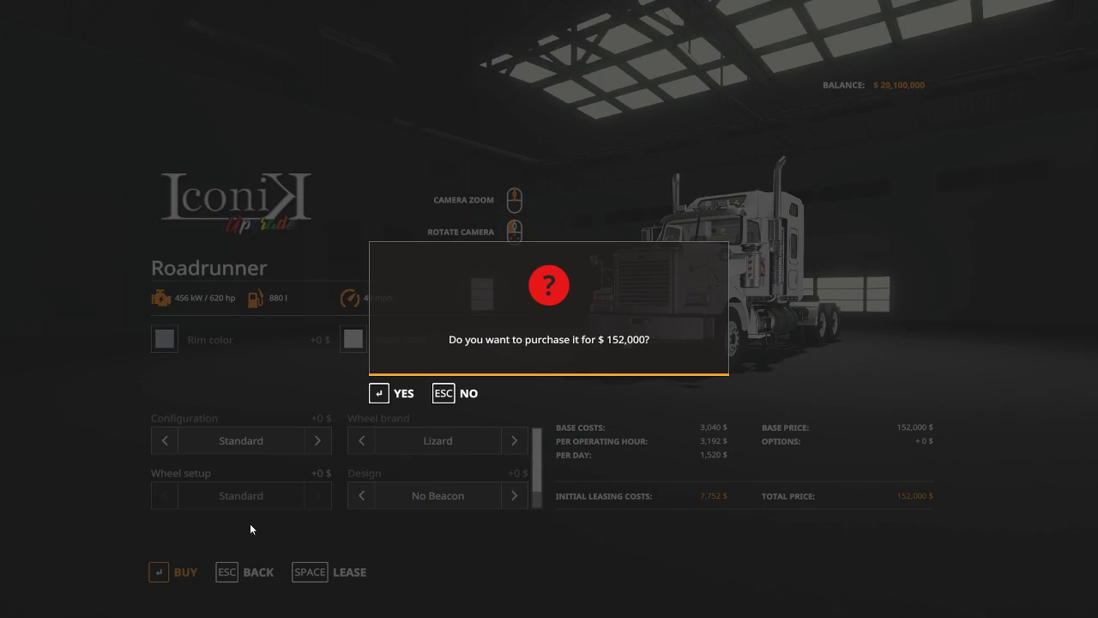
left_click(396, 391)
key("Escape")
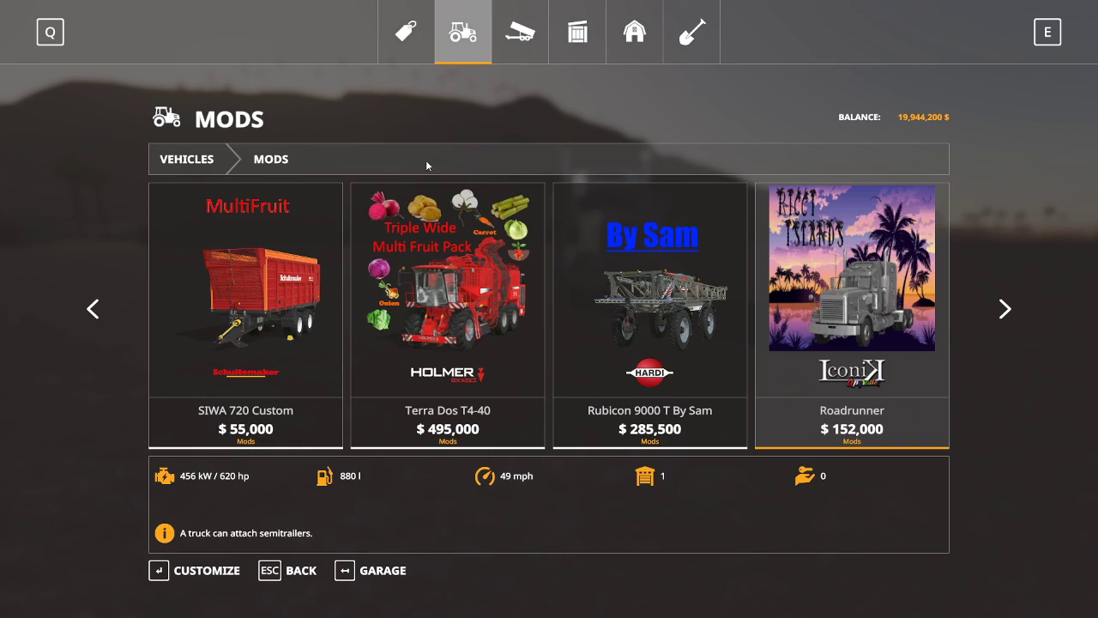
Buy the Lizard PSM Flatbed Trailer for $30,000 from the Smurfinator Modding vehicles and return to the game.
left_click(526, 43)
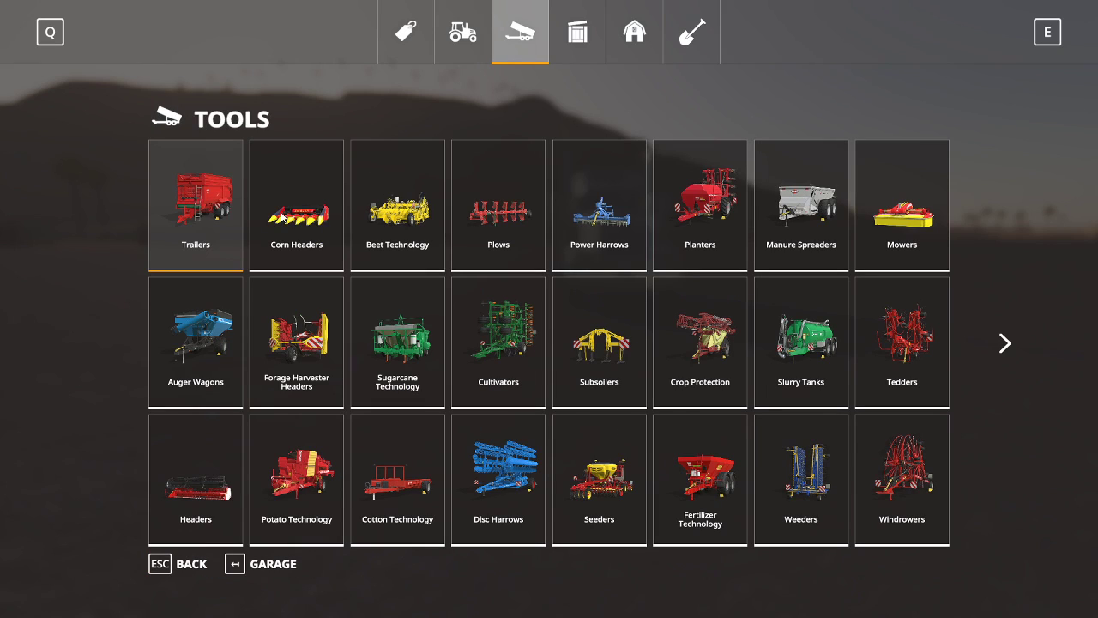
left_click(472, 40)
left_click(212, 216)
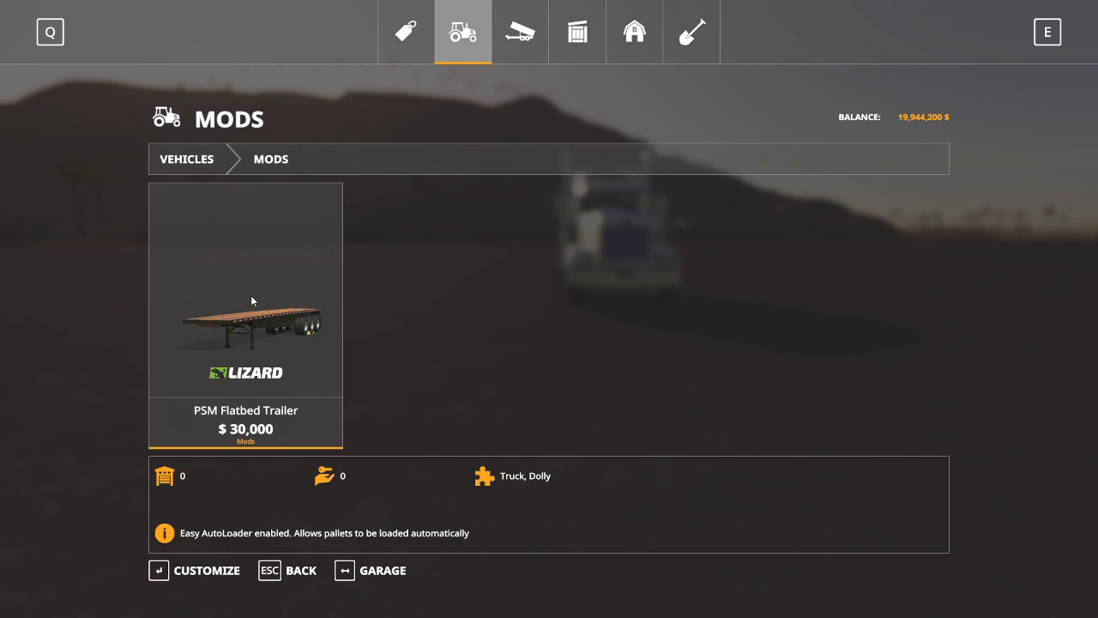
left_click(251, 300)
left_click(182, 572)
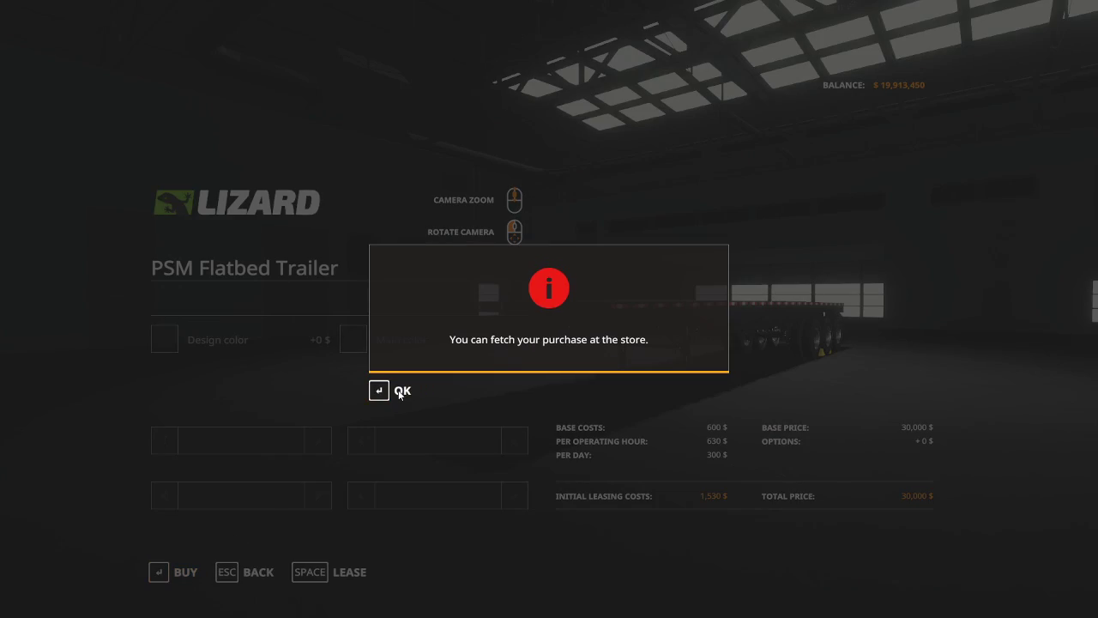
left_click(399, 391)
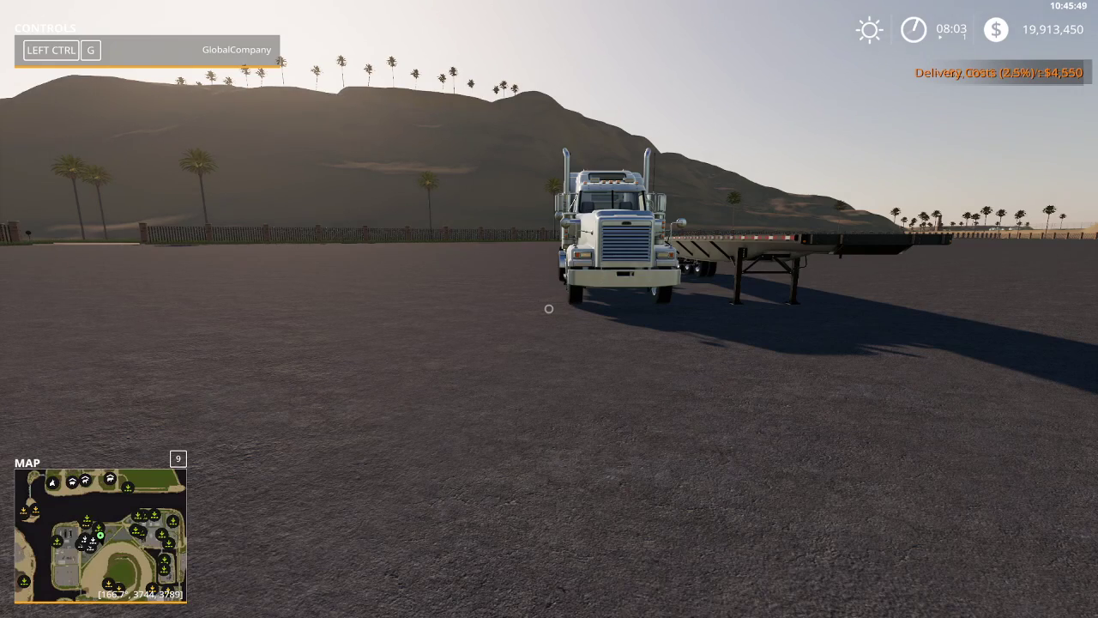
Get into the Roadrunner, attach the flatbed trailer and auto-load 40 pallets beside the cold warehouse.
key("Tab")
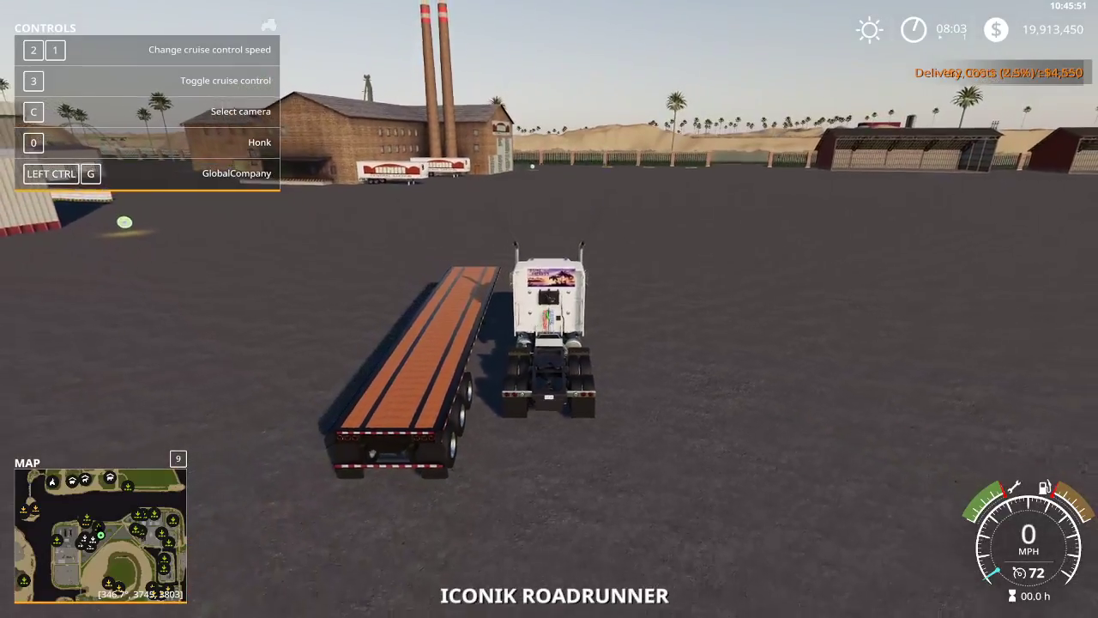
scroll(549, 309, "down", 2)
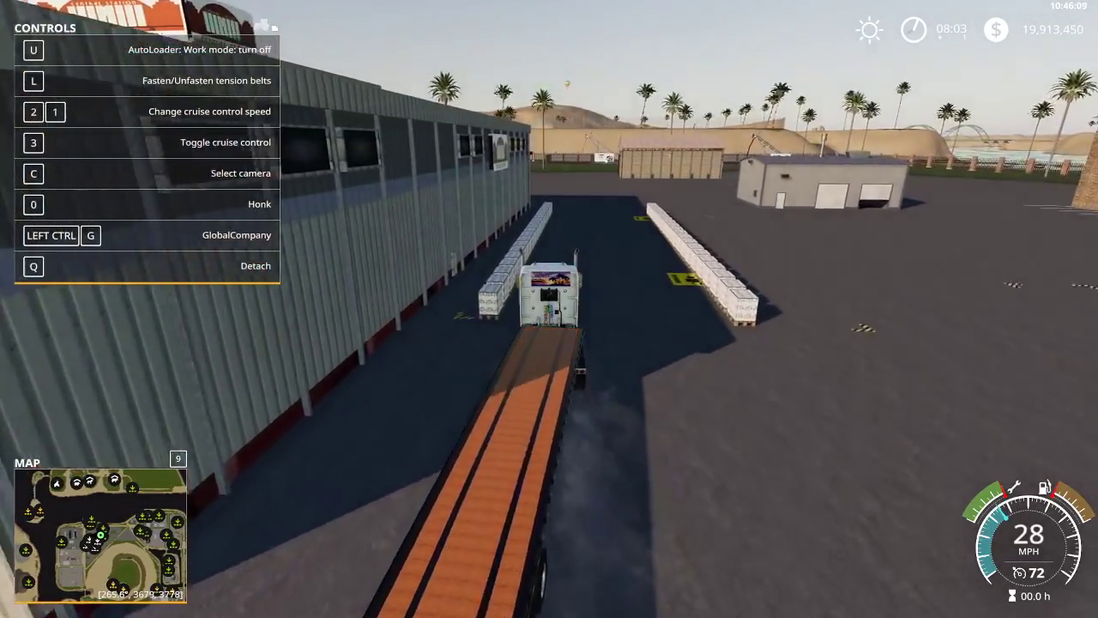
key("w")
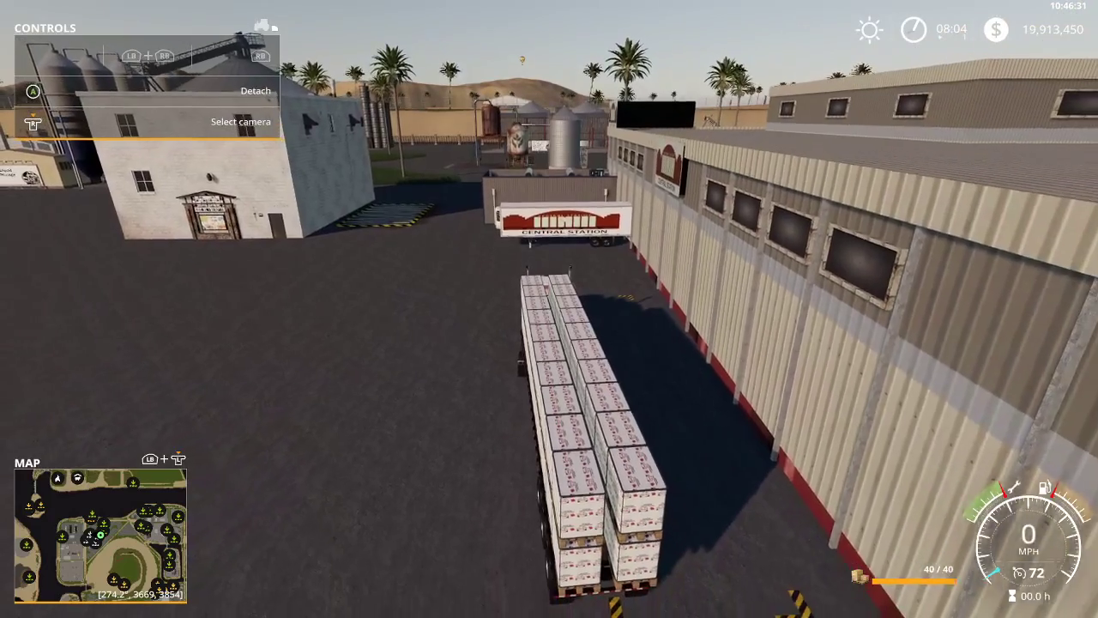
Show the autoloader's unload marker beside the flatbed and unload the 40 pallets next to the cold warehouse.
key("y")
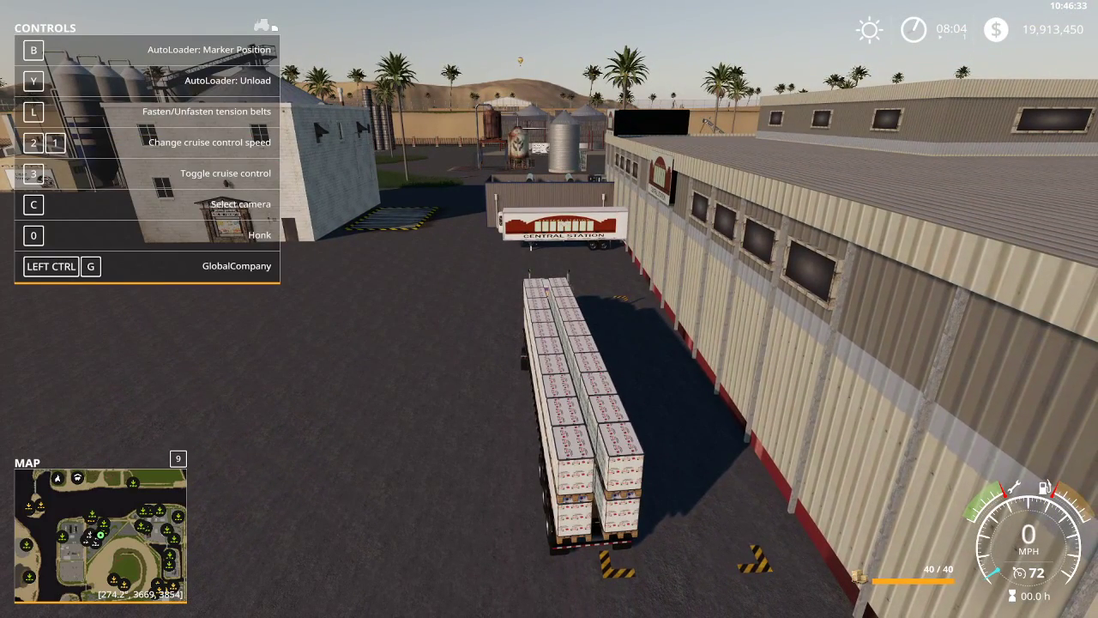
key("b")
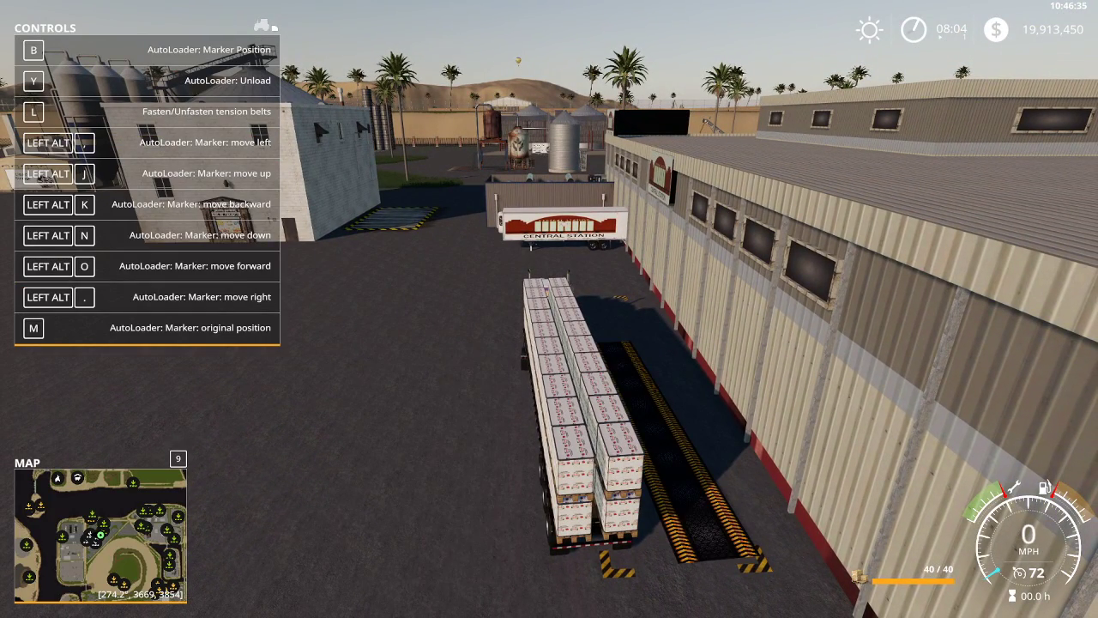
key("y")
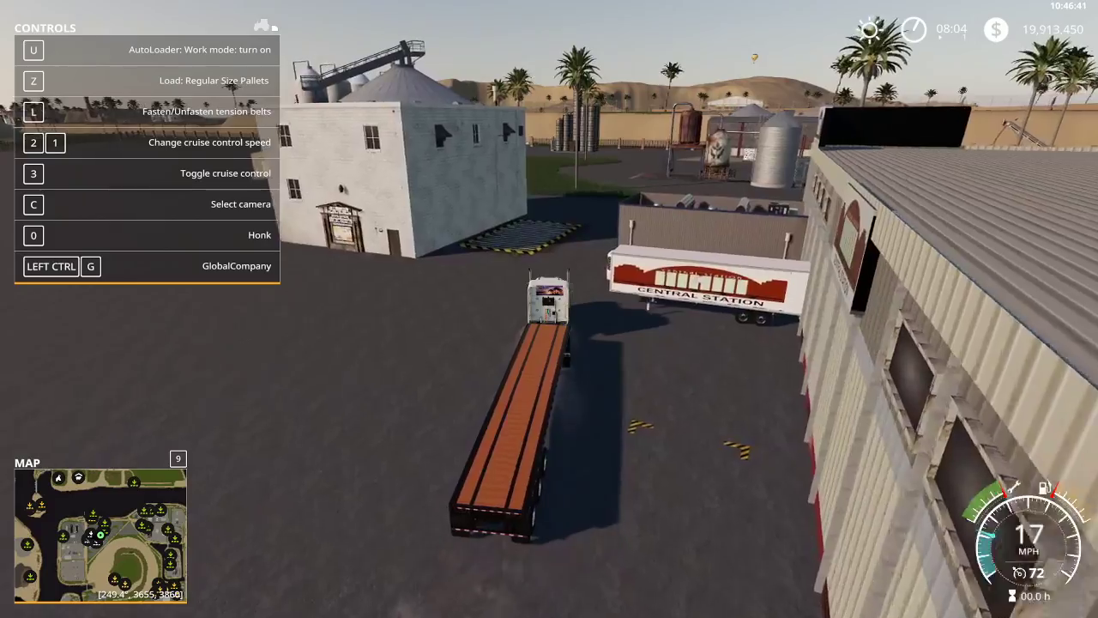
Drive the empty truck across the yard toward the brick warehouse and set the autoloader to Long Pallets.
key("d")
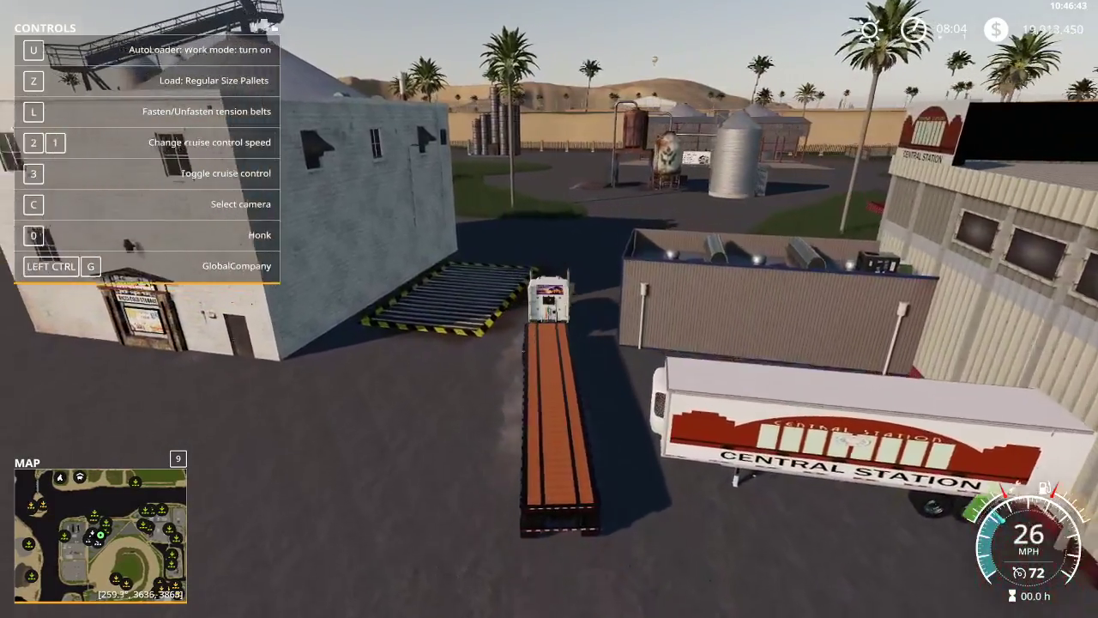
key("d")
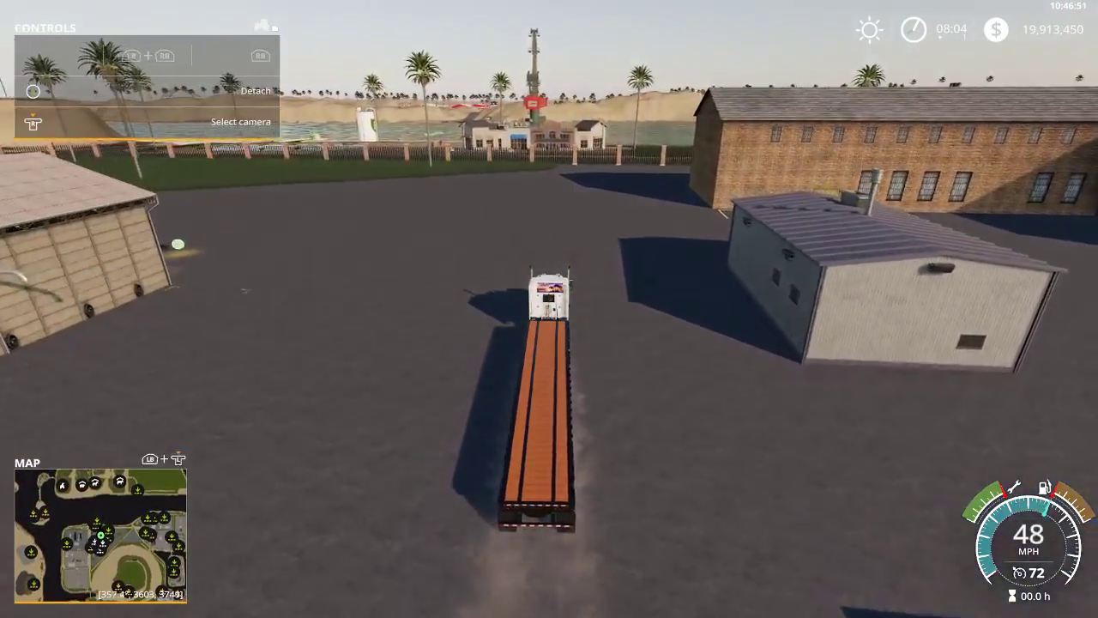
key("s")
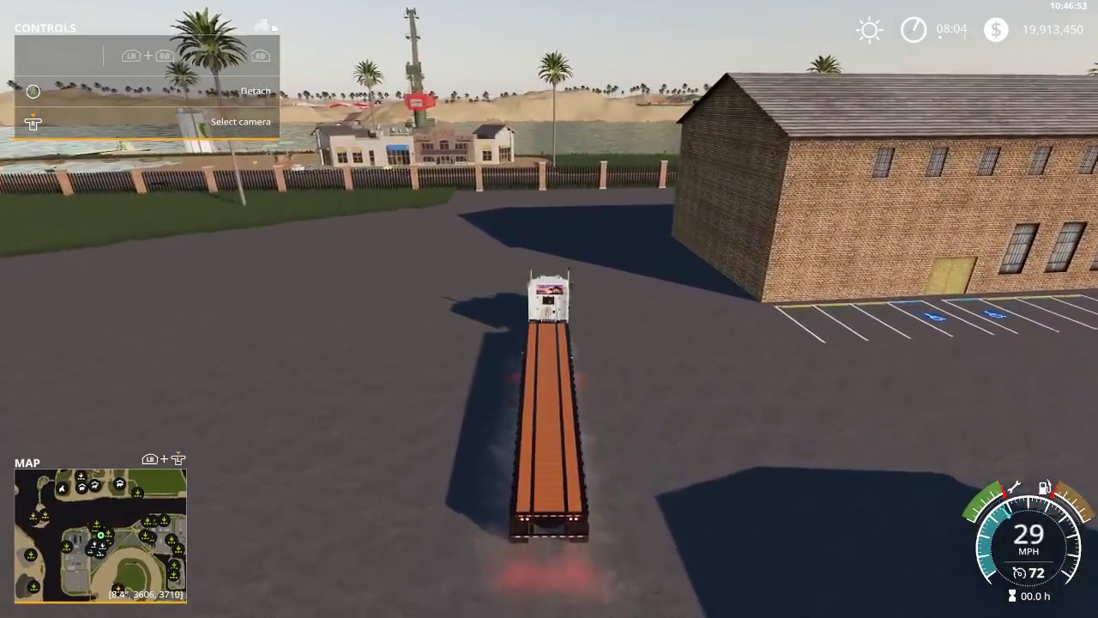
key("s")
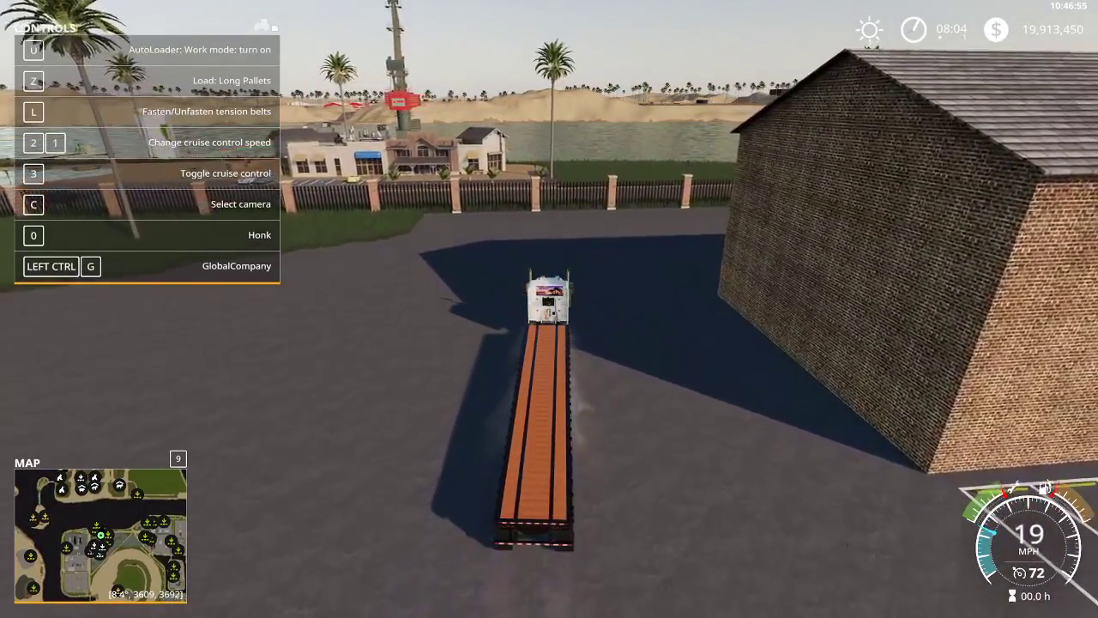
Turn on the autoloader's work mode and drive between the rows of crates to load 16 long pallets along the brick warehouse.
key("d")
key("u")
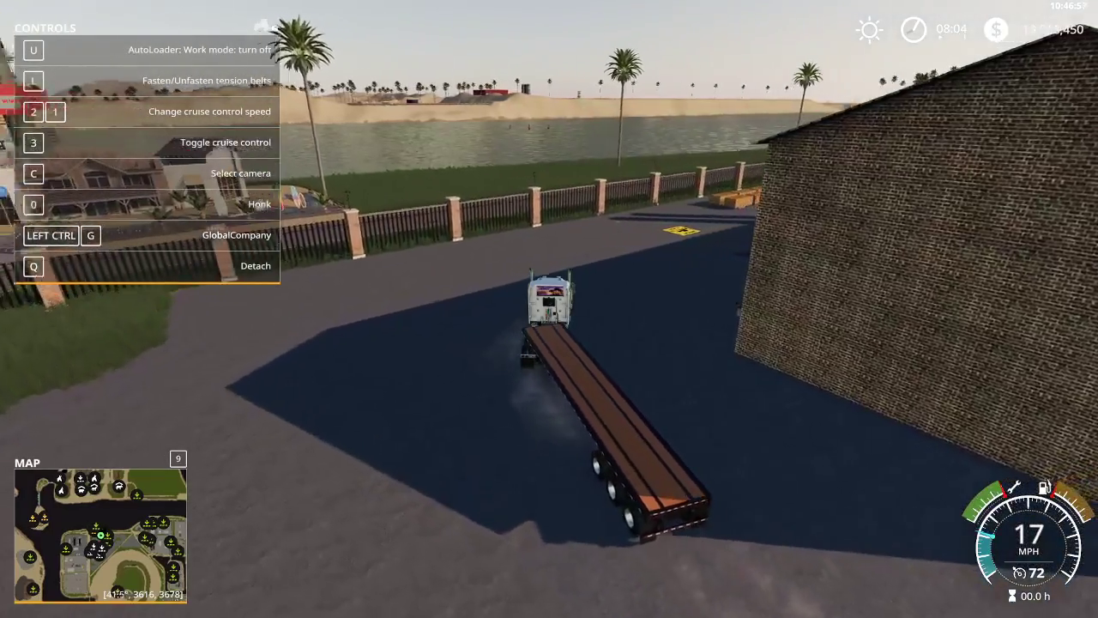
key("w")
key("d")
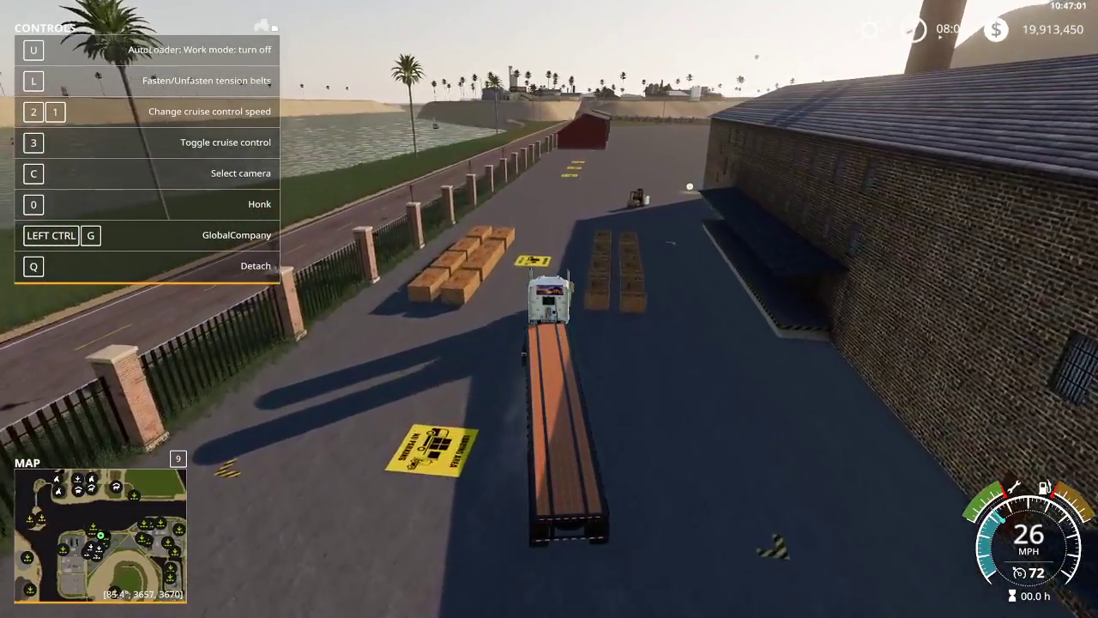
key("w")
key("d")
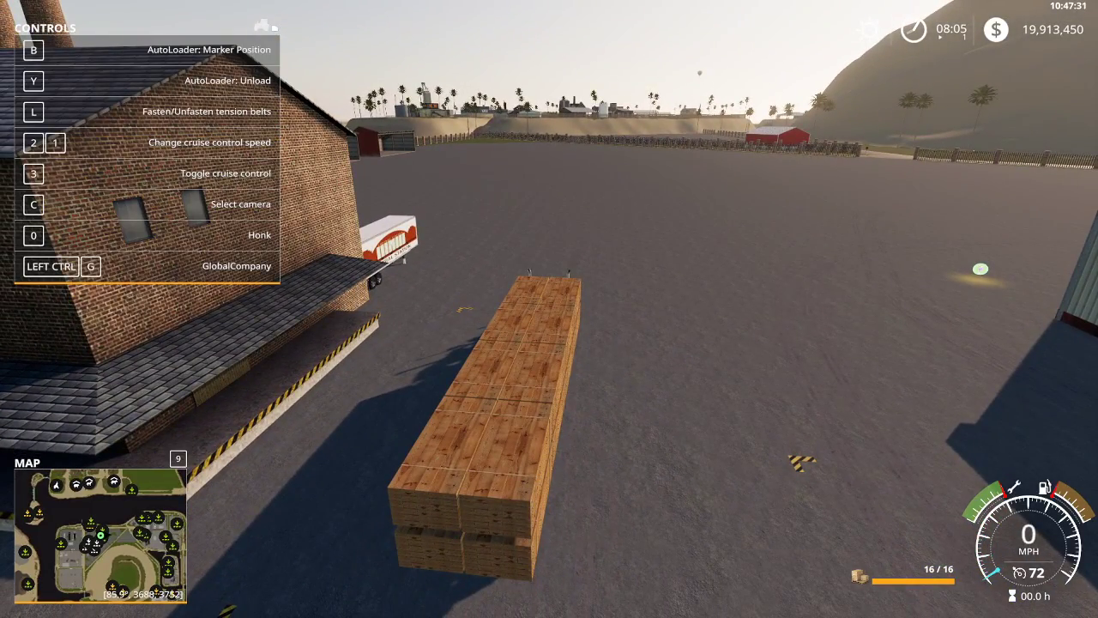
Unload the 16 long pallets at the marker beside the brick warehouse and get out of the truck.
key("b")
key("y")
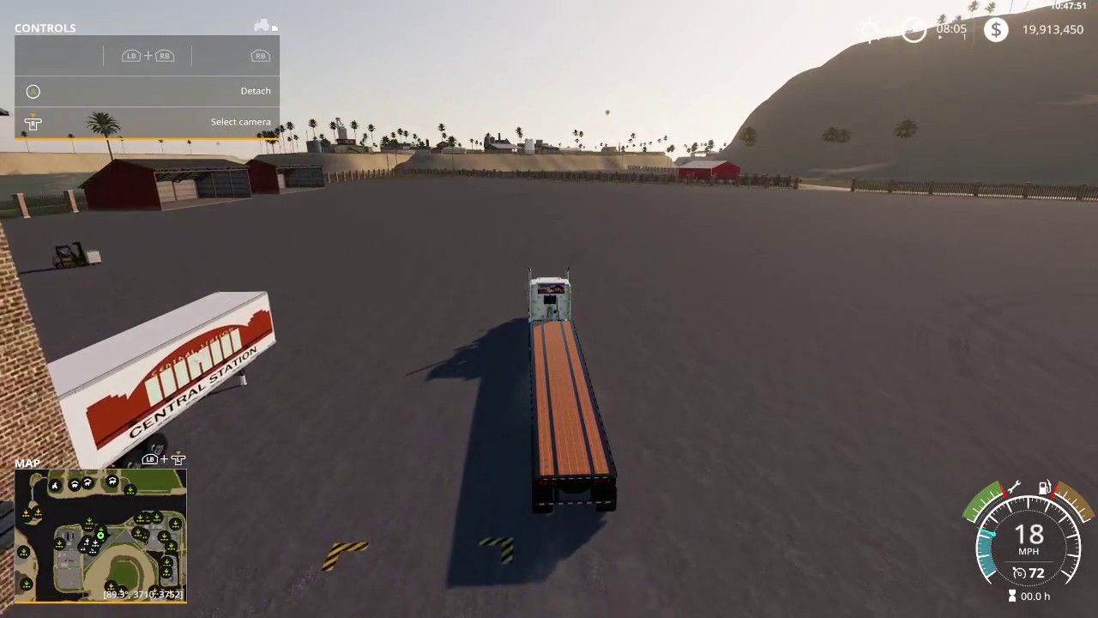
key("e")
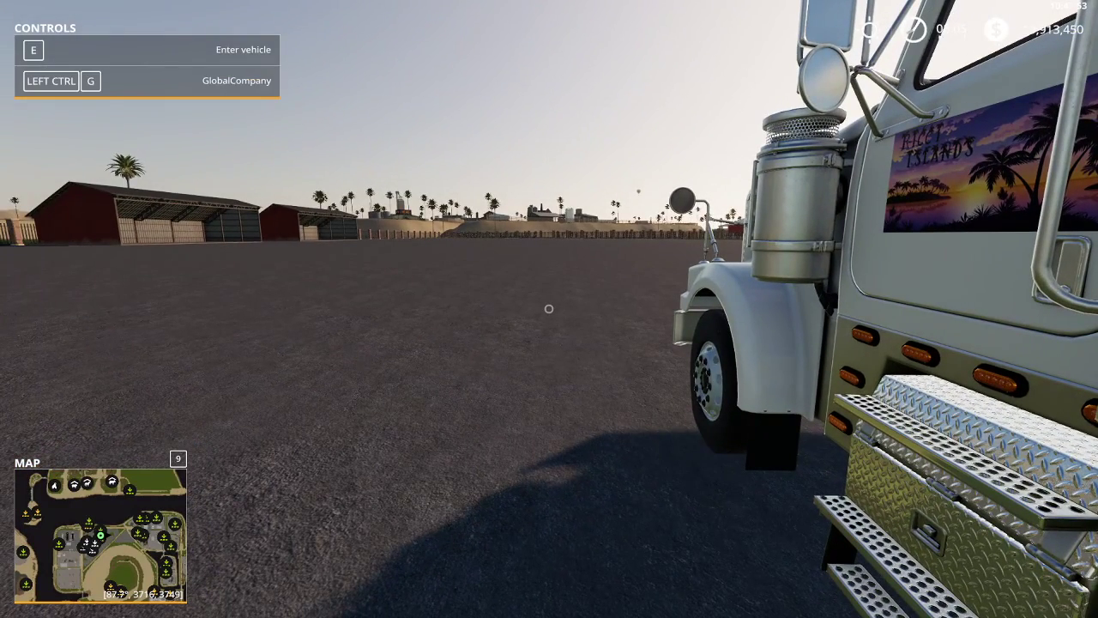
End the current game without saving and exit Farming Simulator 19 to the desktop.
key("Escape")
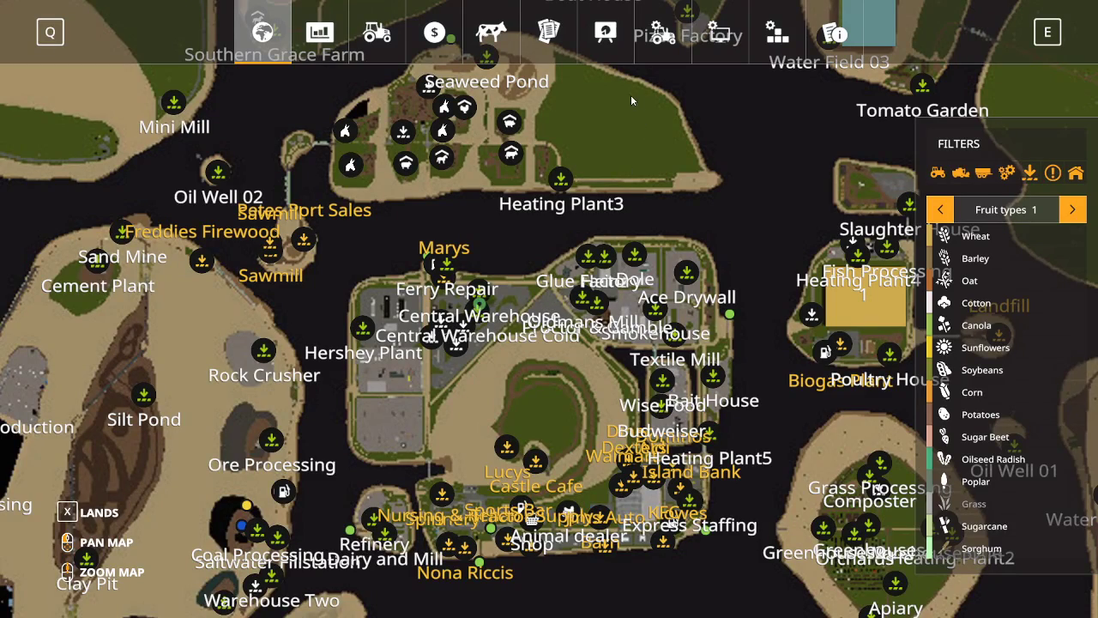
left_click(663, 32)
left_click(331, 560)
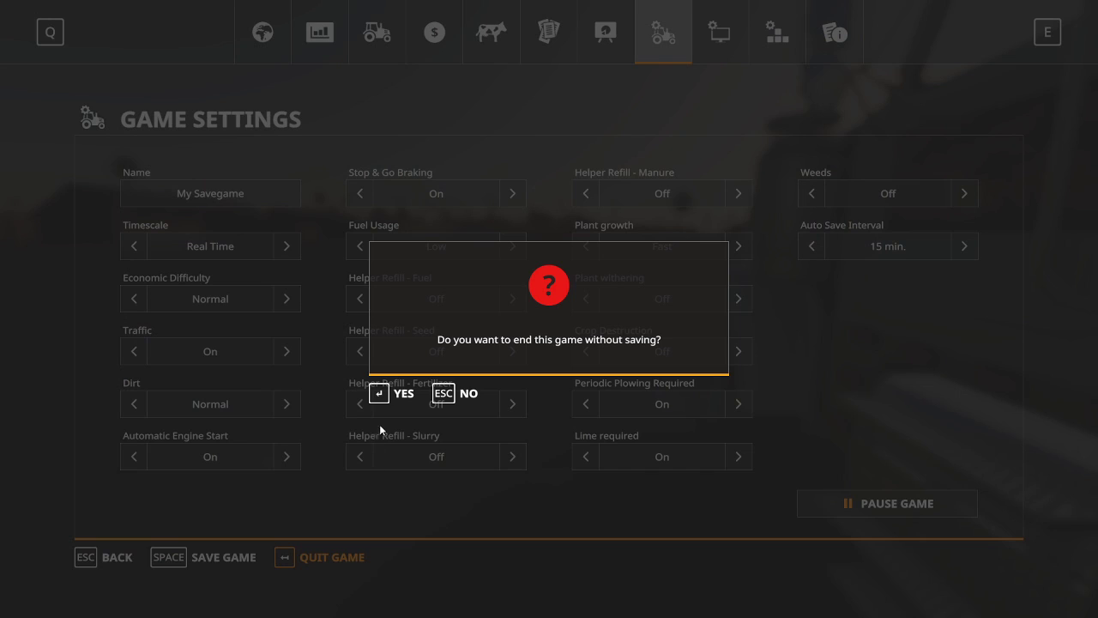
key("Return")
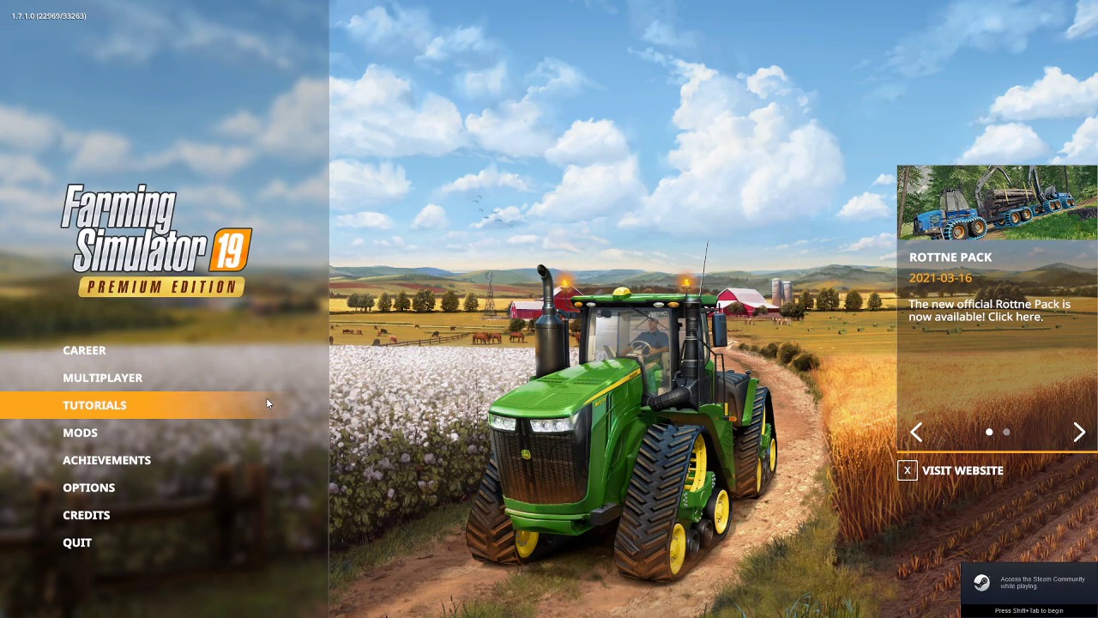
left_click(88, 546)
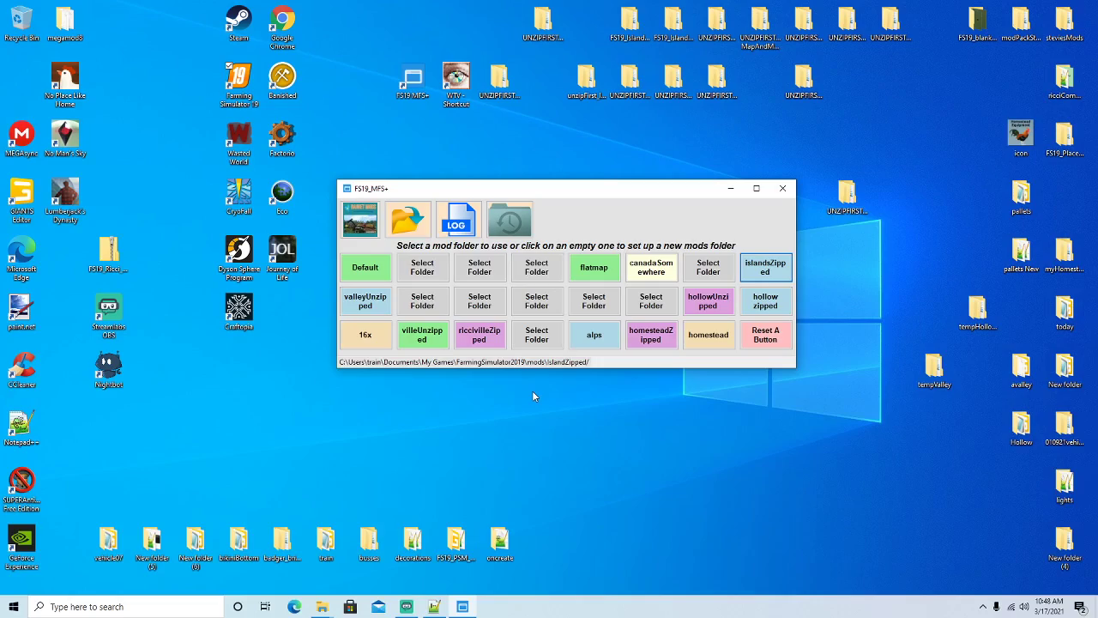
Switch to Notepad++, reload log.txt and review the latest game session for errors, ending with the open windows minimized.
left_click(434, 606)
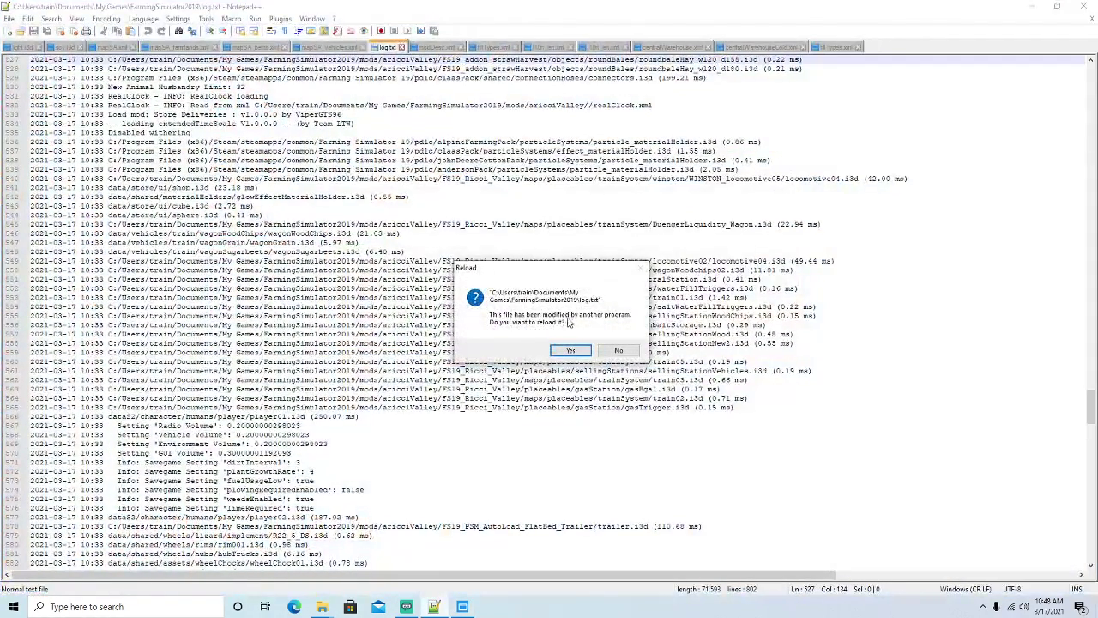
left_click(568, 351)
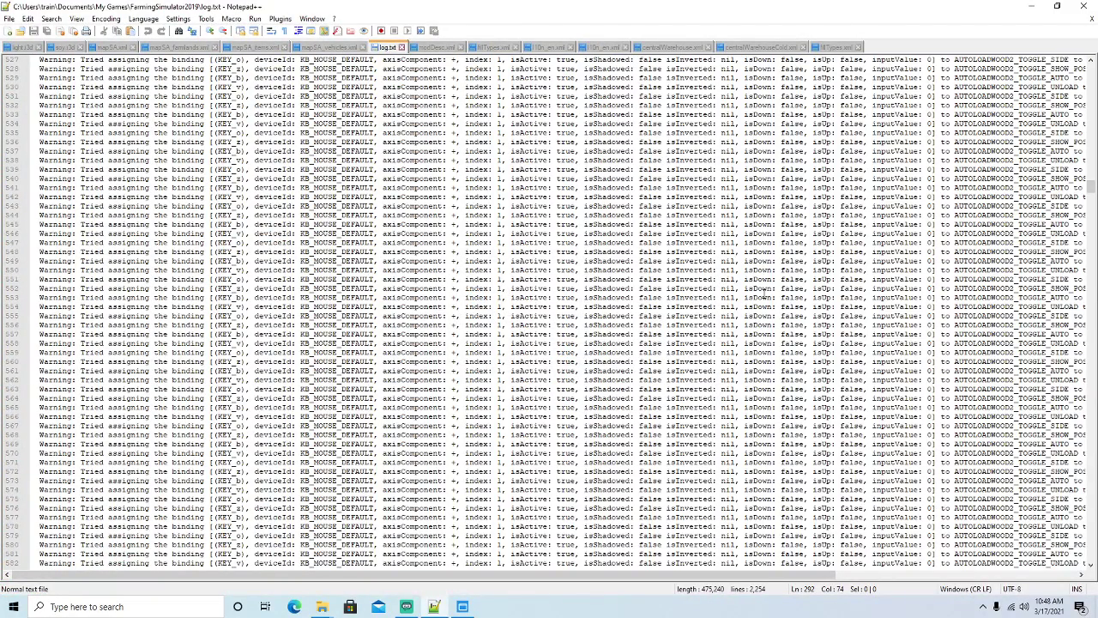
scroll(764, 292, "down", 7)
scroll(552, 260, "down", 20)
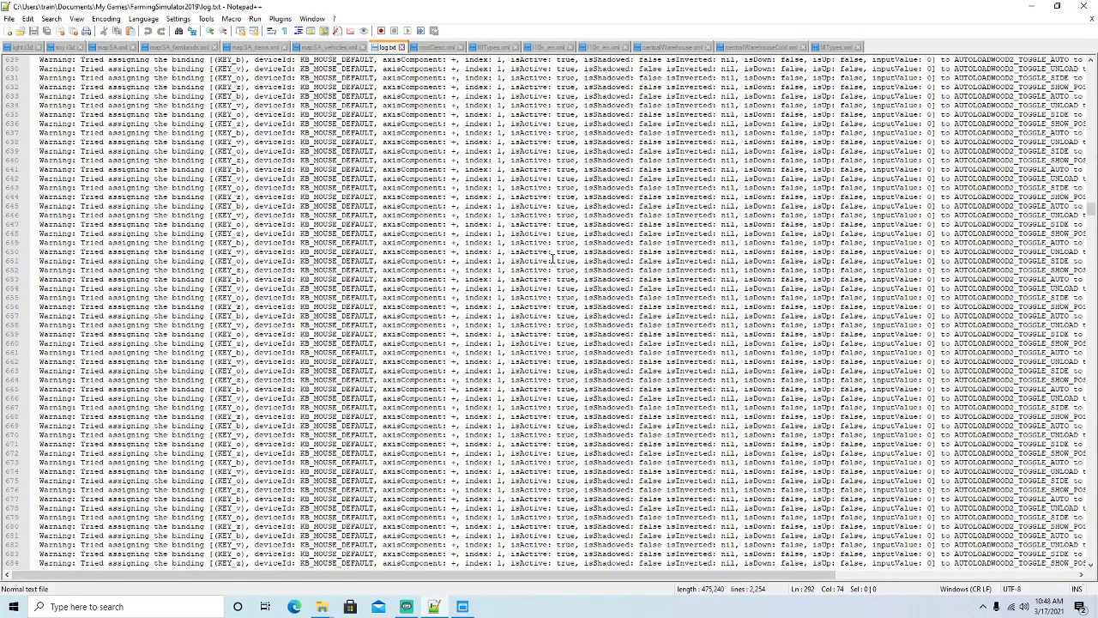
scroll(552, 257, "down", 20)
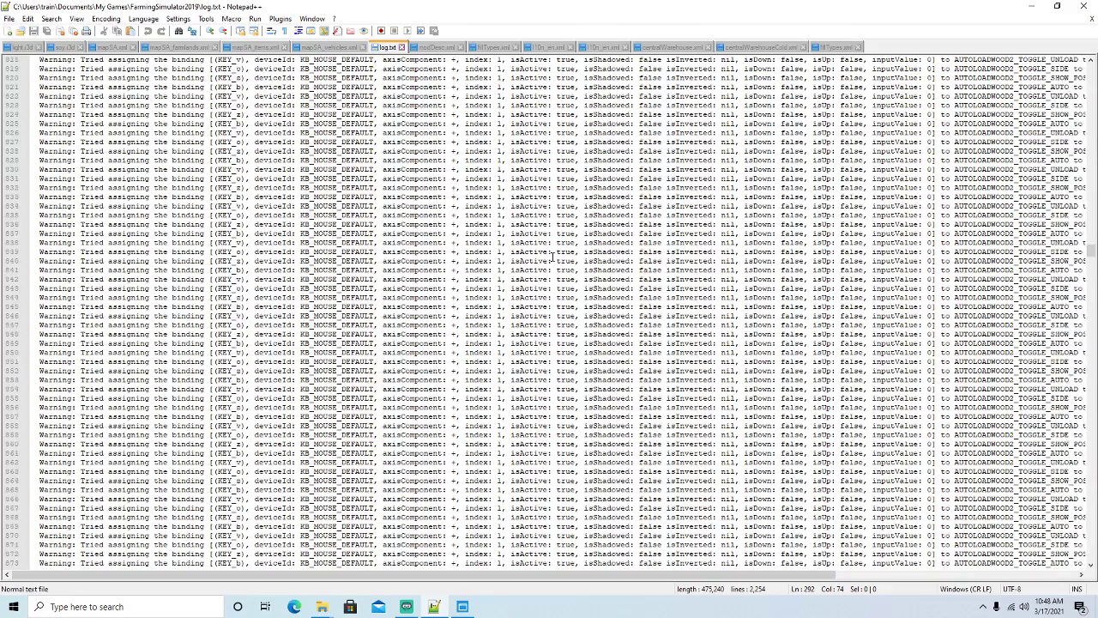
scroll(552, 257, "down", 20)
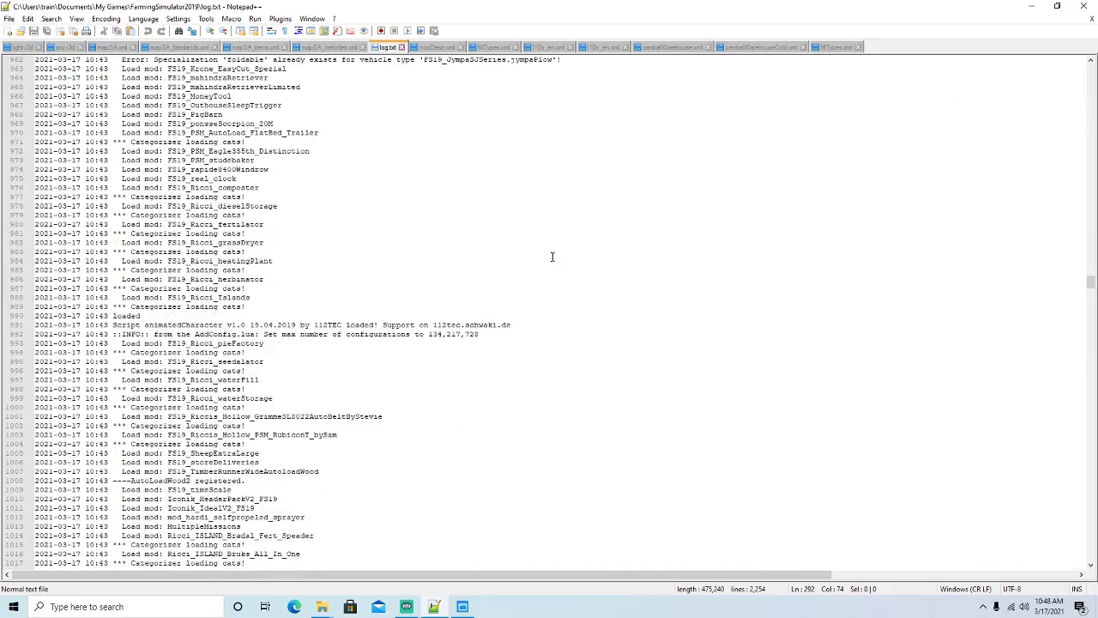
scroll(552, 257, "down", 20)
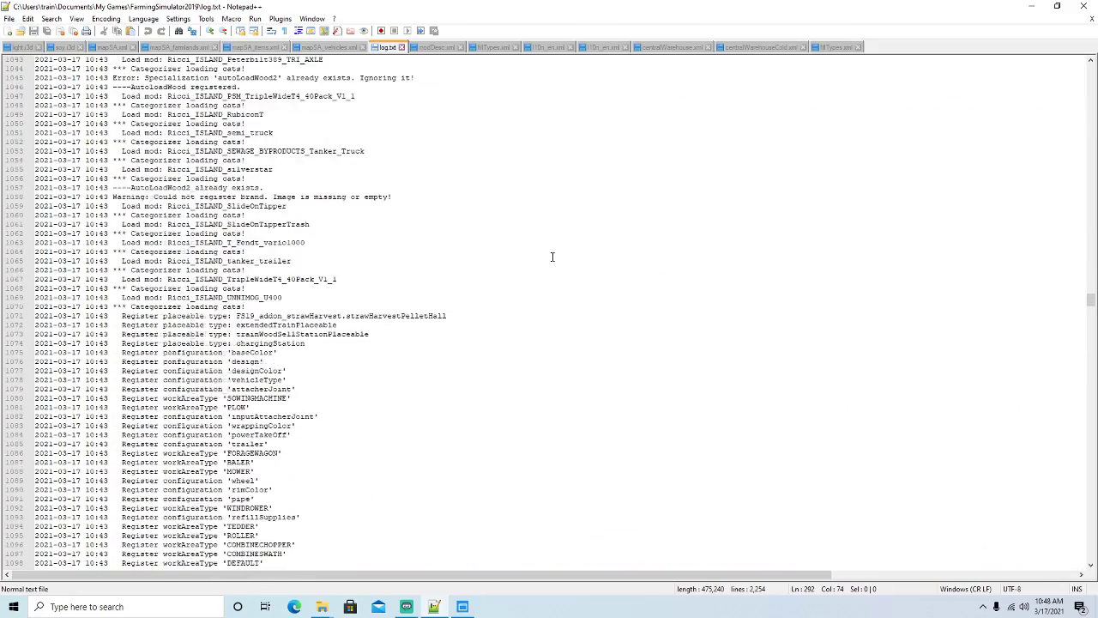
scroll(552, 254, "down", 16)
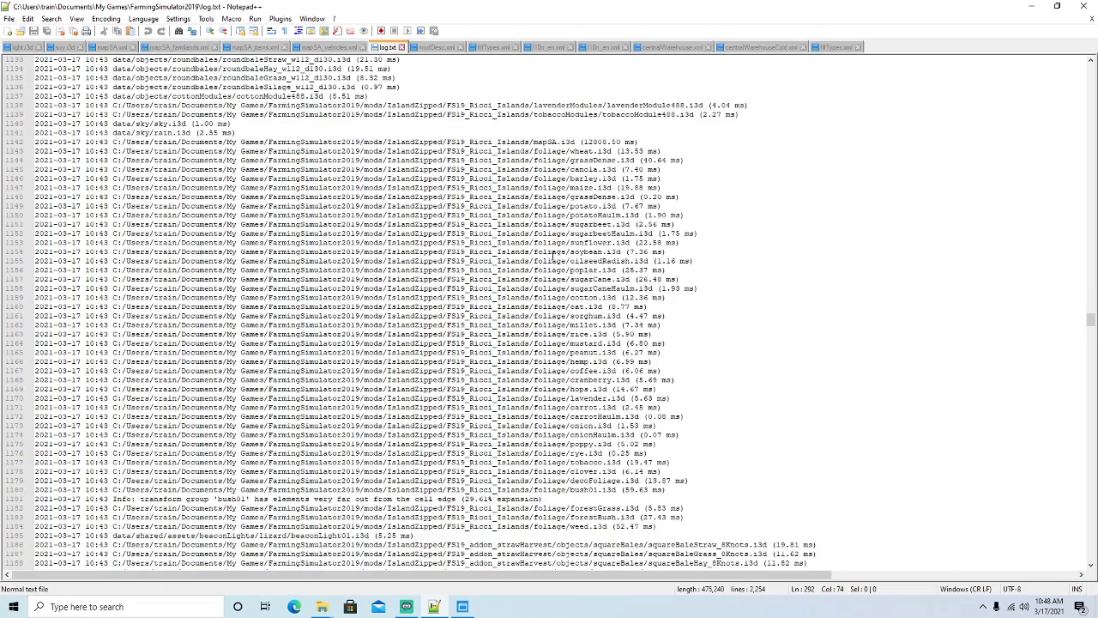
scroll(551, 254, "down", 20)
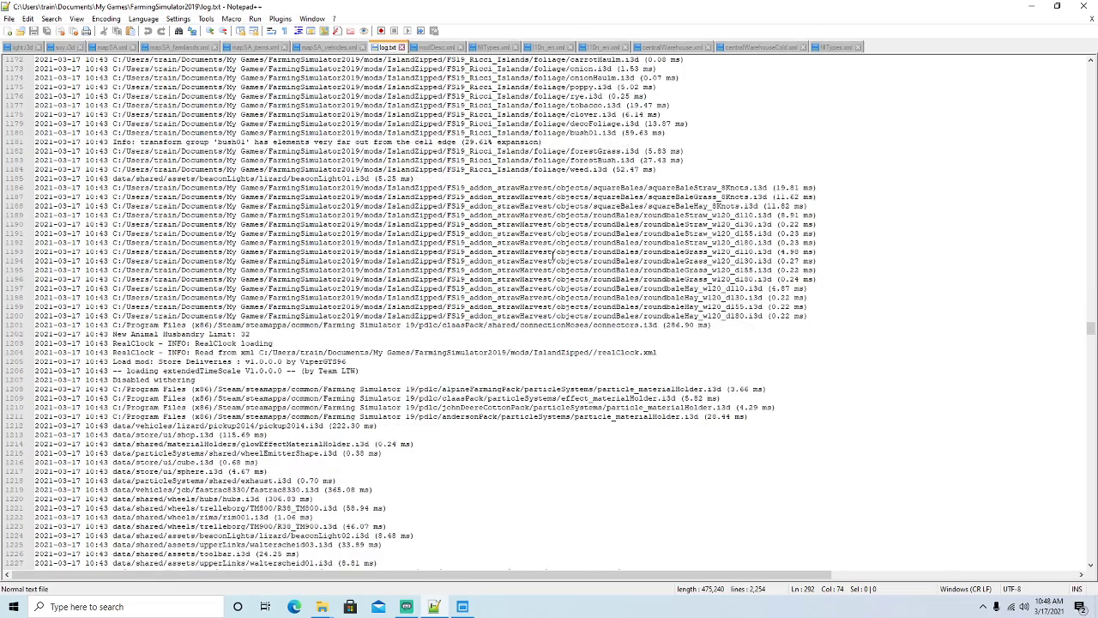
scroll(551, 255, "down", 20)
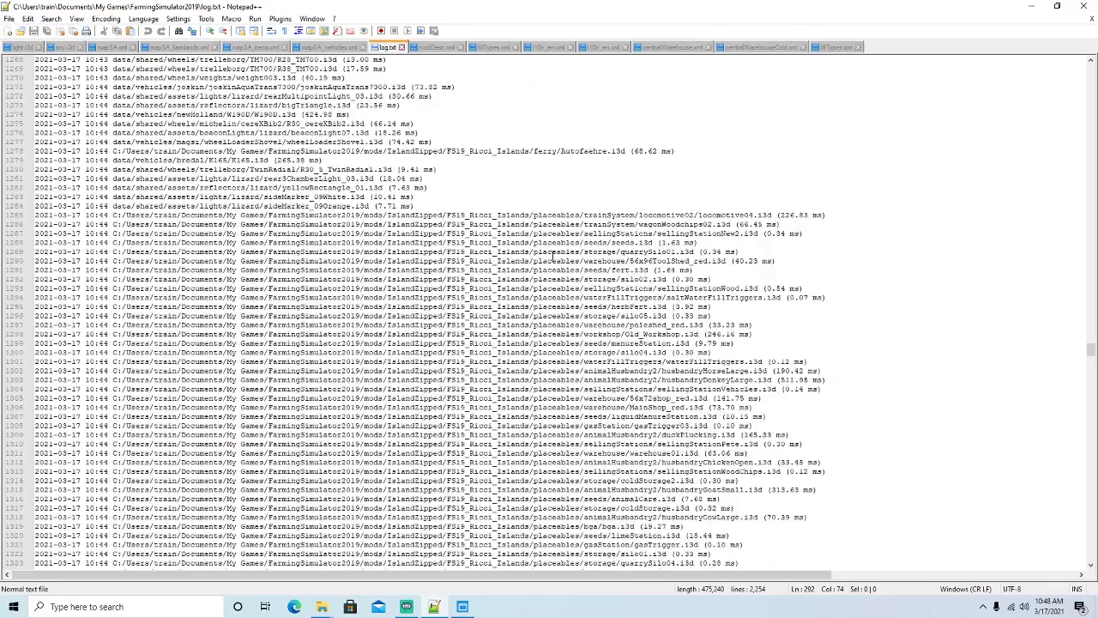
scroll(552, 255, "down", 5)
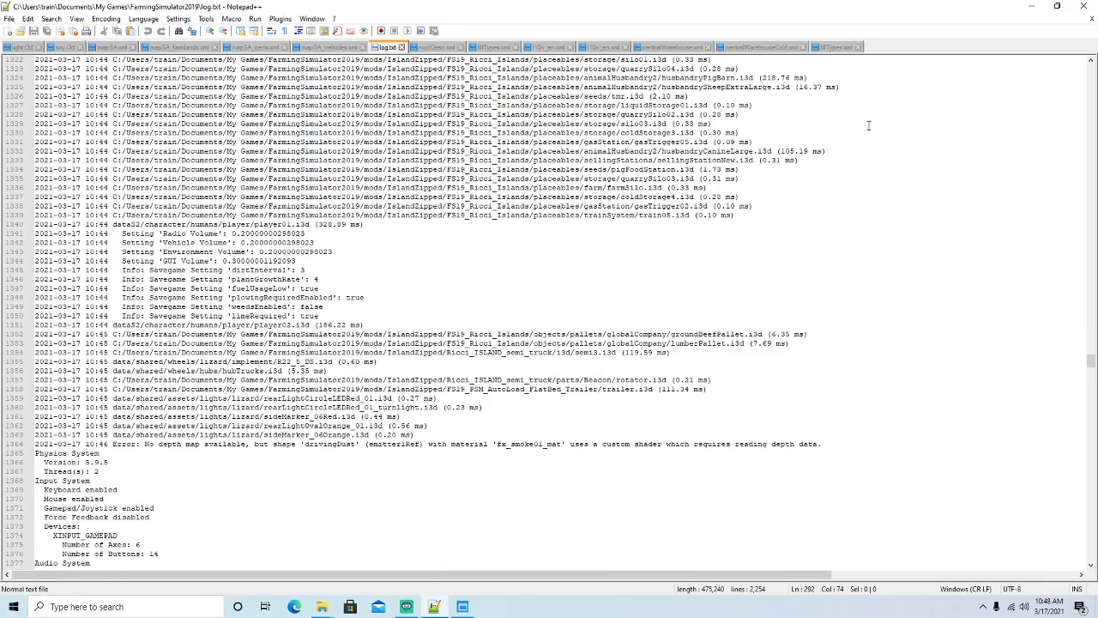
left_click(1031, 7)
left_click(731, 187)
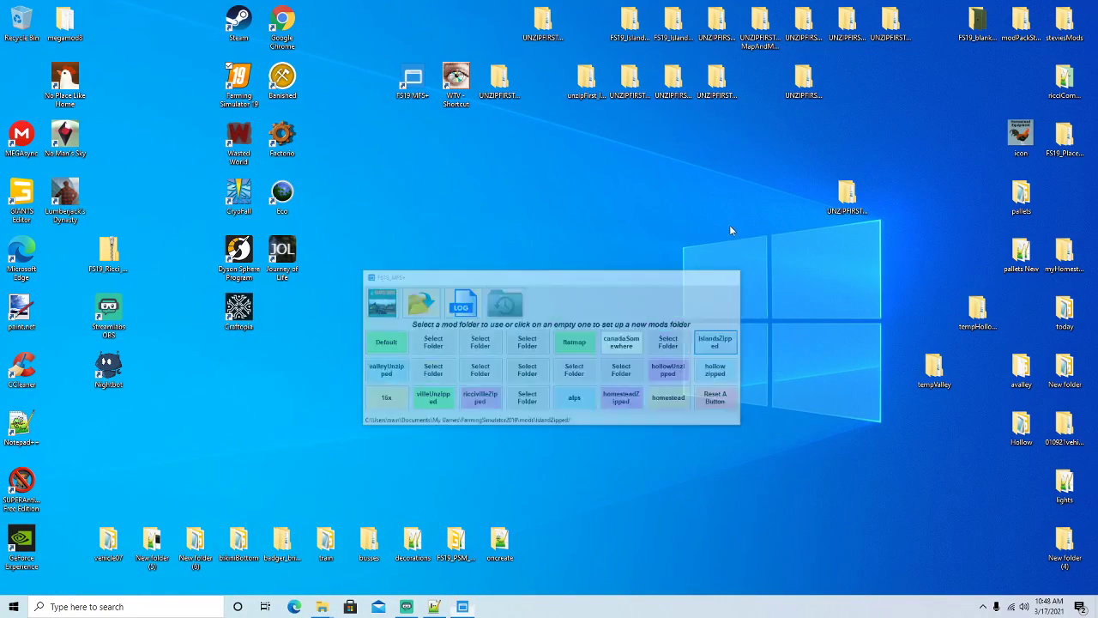
Create a desktop folder named islandstest and place it in an open area of the desktop.
right_click(708, 295)
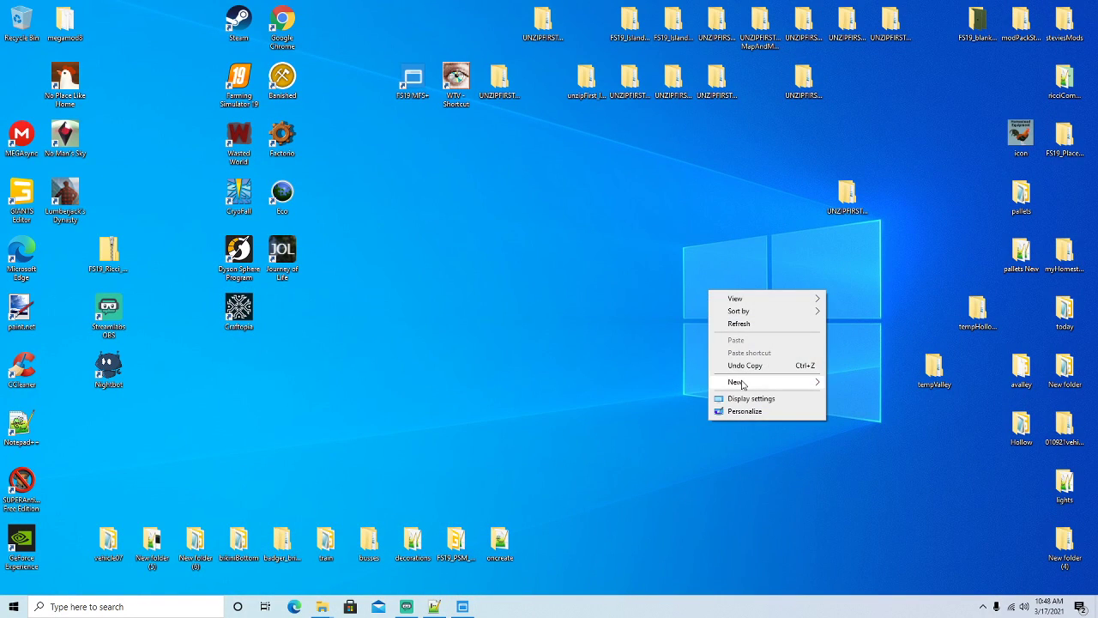
mouse_move(743, 383)
left_click(844, 383)
type("islandstest")
key("Return")
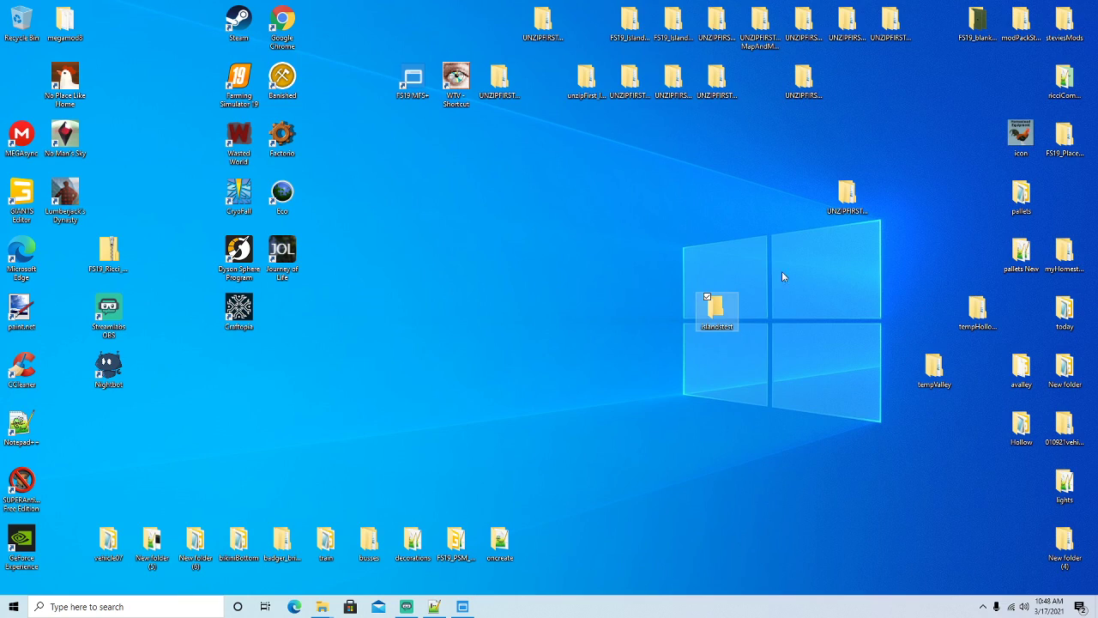
left_click_drag(716, 309, 807, 308)
Open the islandstest folder and arrange its window beside the FS19_Ricci_Islands mod folder.
double_click(808, 309)
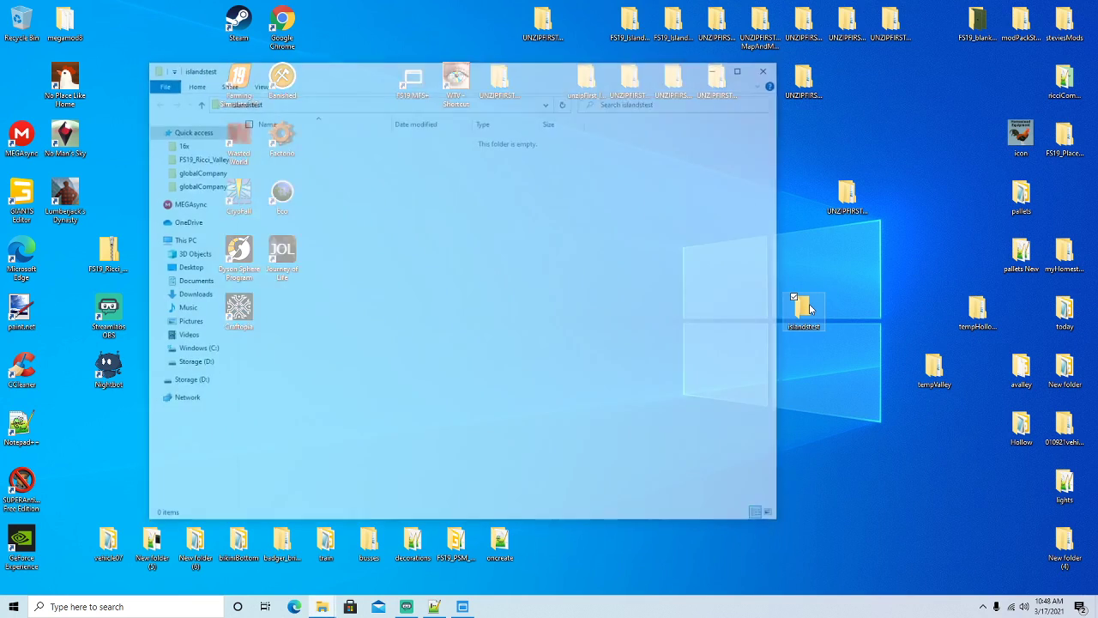
left_click_drag(562, 72, 722, 52)
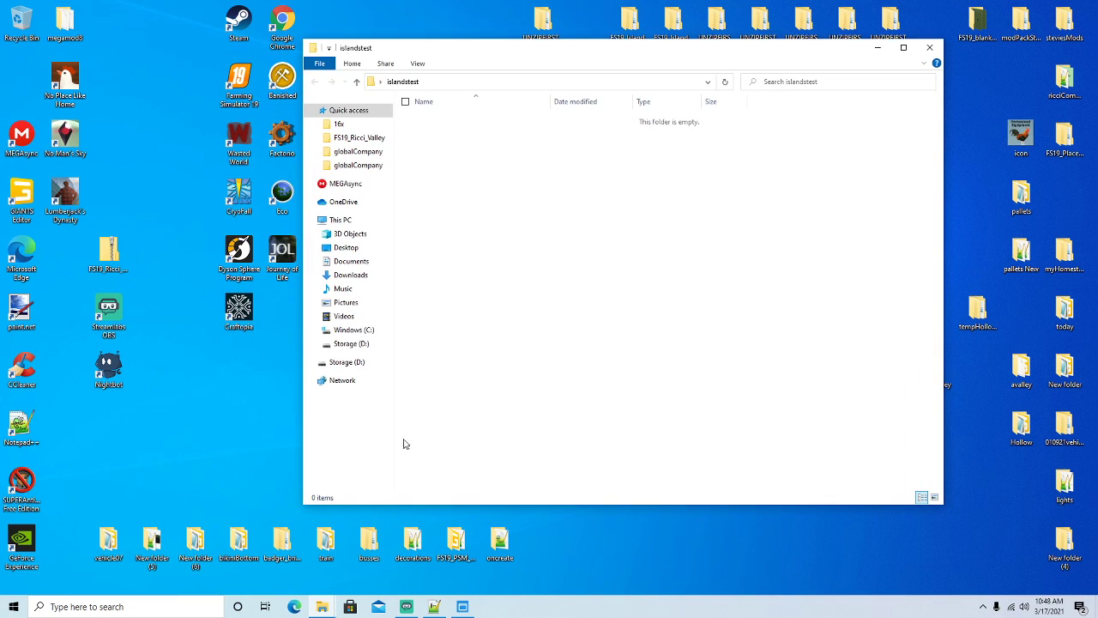
mouse_move(325, 606)
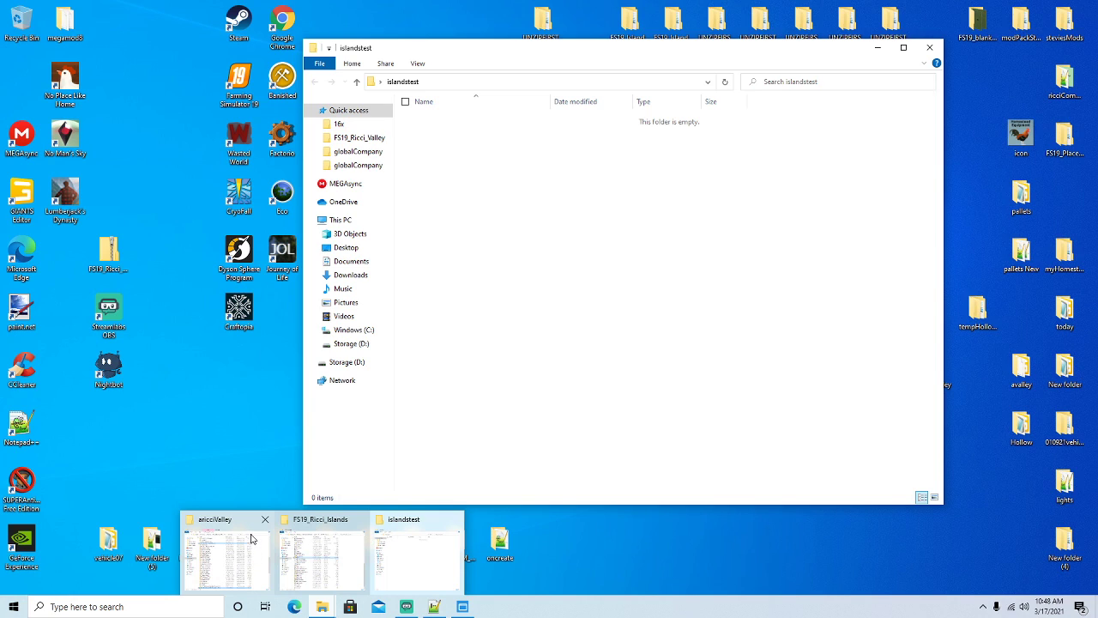
left_click(334, 540)
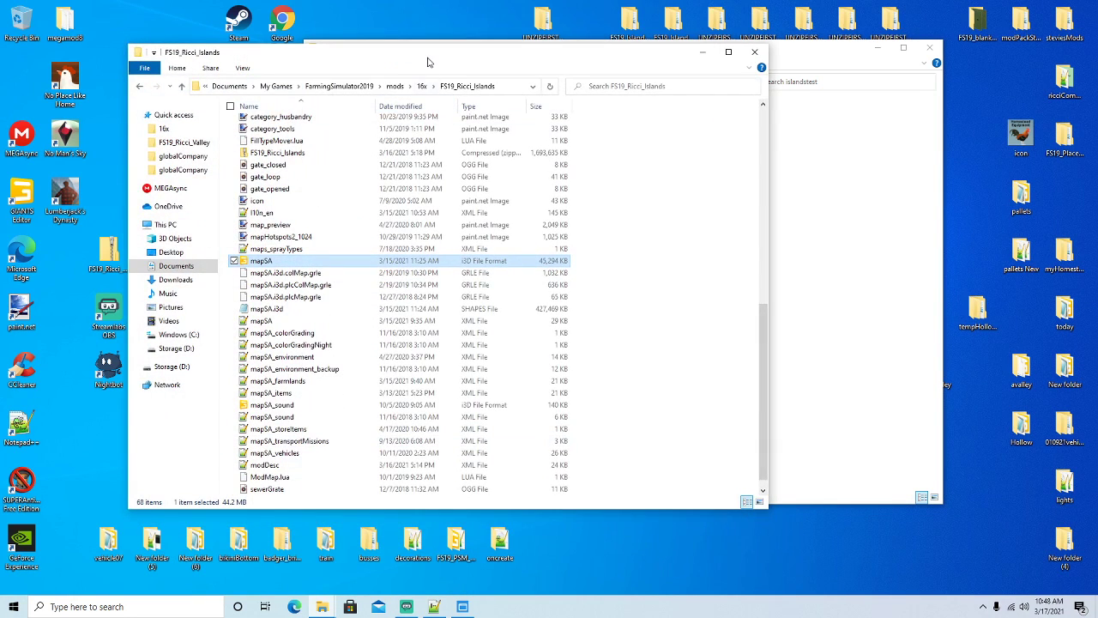
left_click_drag(429, 62, 336, 60)
Copy the FS19_Ricci_Islands zip from the mod folder into islandstest and close the mod folder window.
left_click(189, 155)
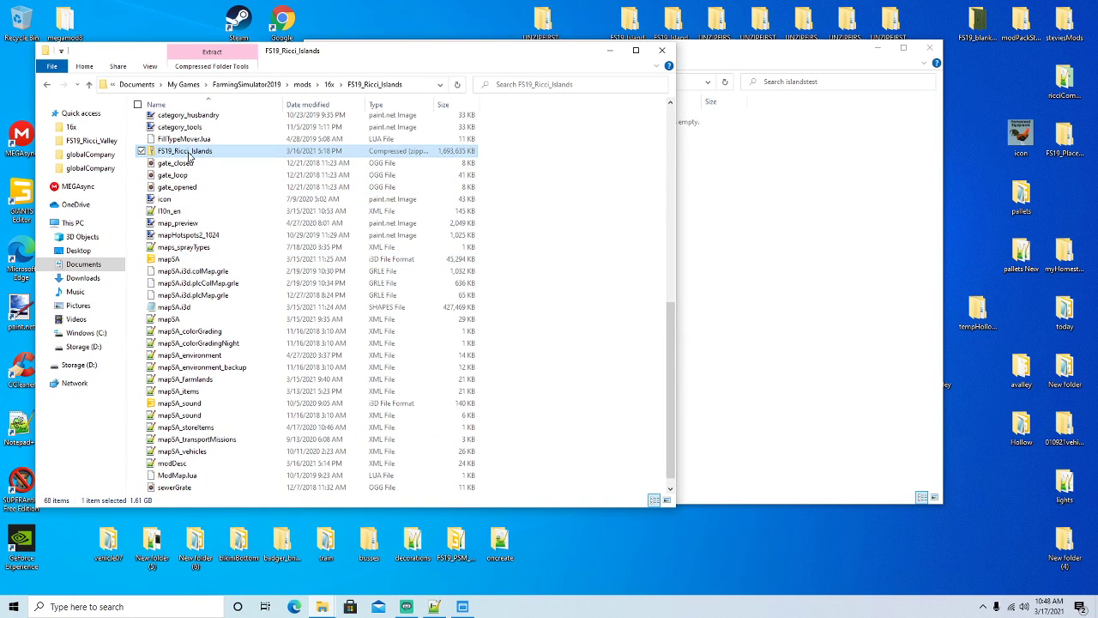
right_click(189, 155)
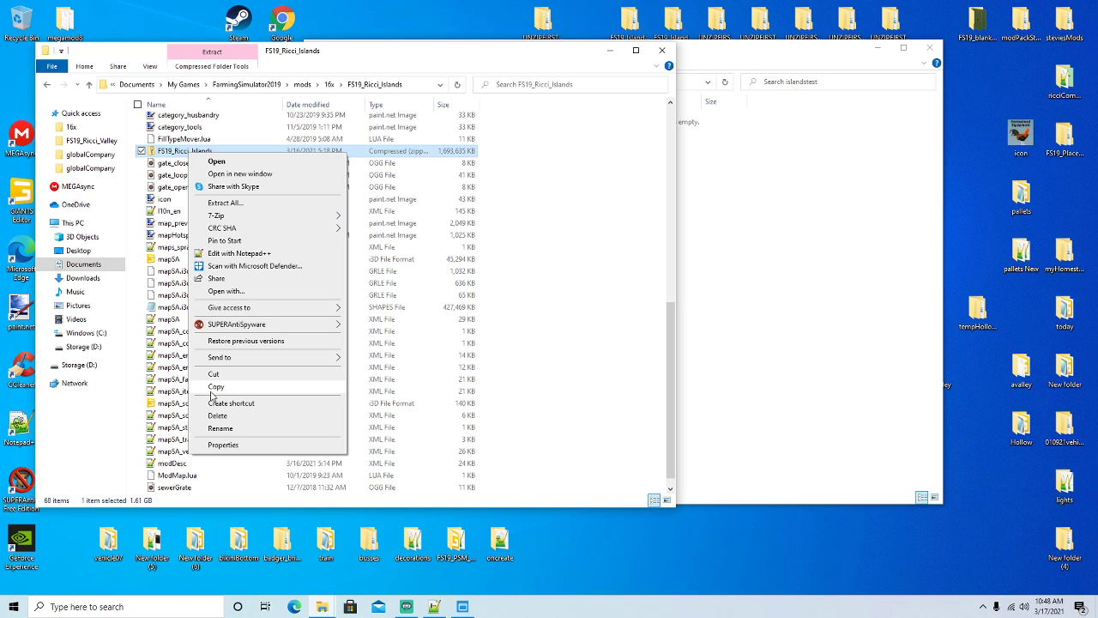
left_click(214, 390)
left_click(753, 66)
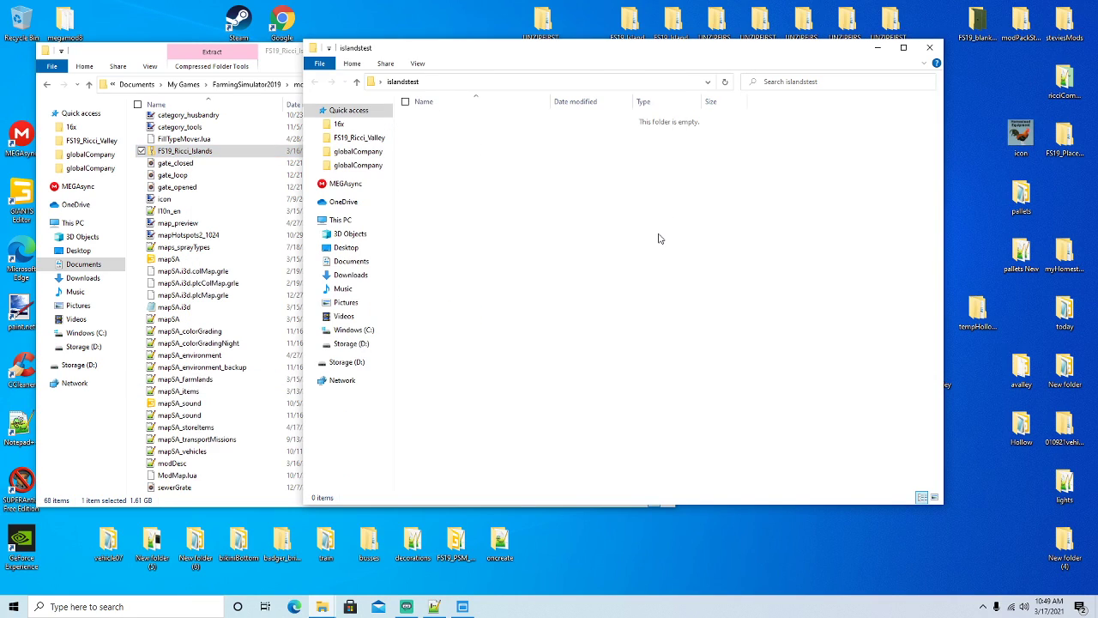
right_click(658, 238)
left_click(682, 315)
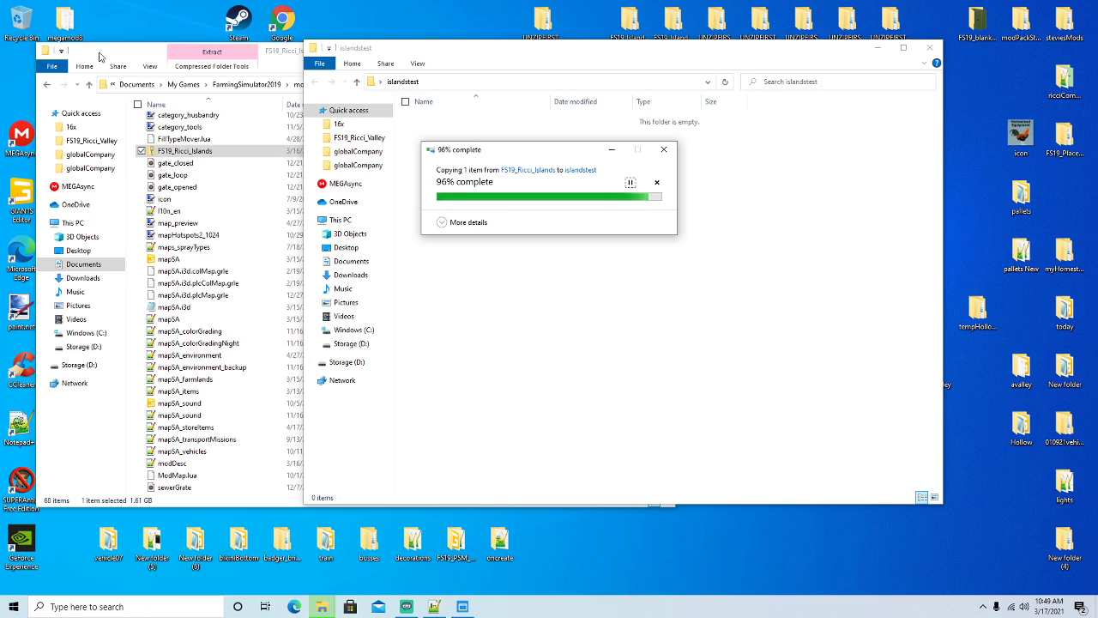
left_click(100, 53)
left_click(664, 56)
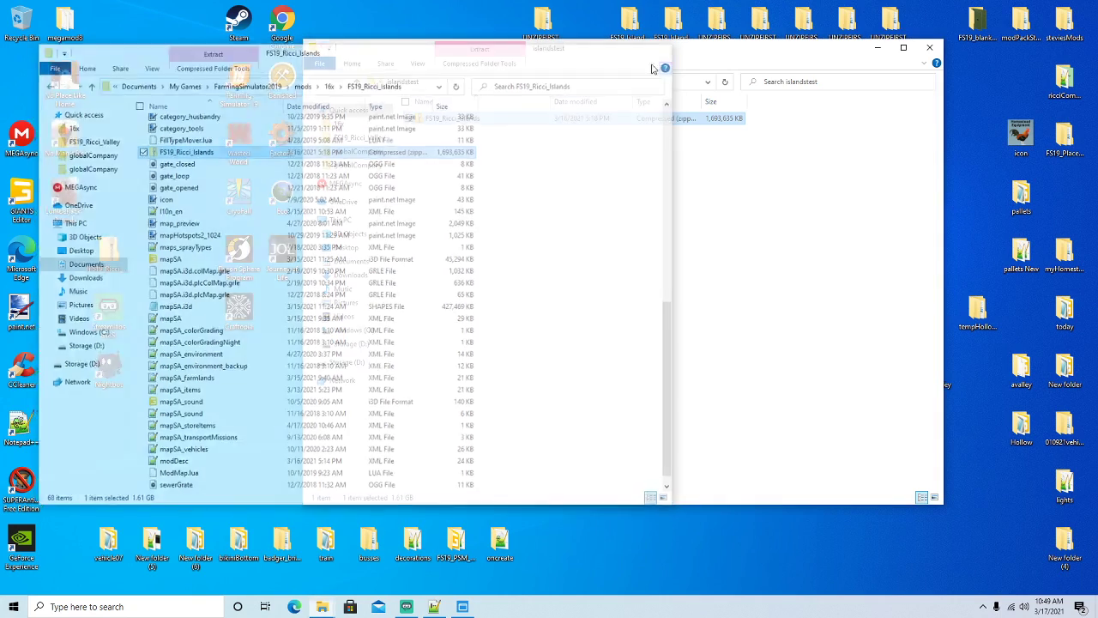
Extract the FS19_Ricci_Islands zip directly into the islandstest folder with 7-Zip.
right_click(457, 126)
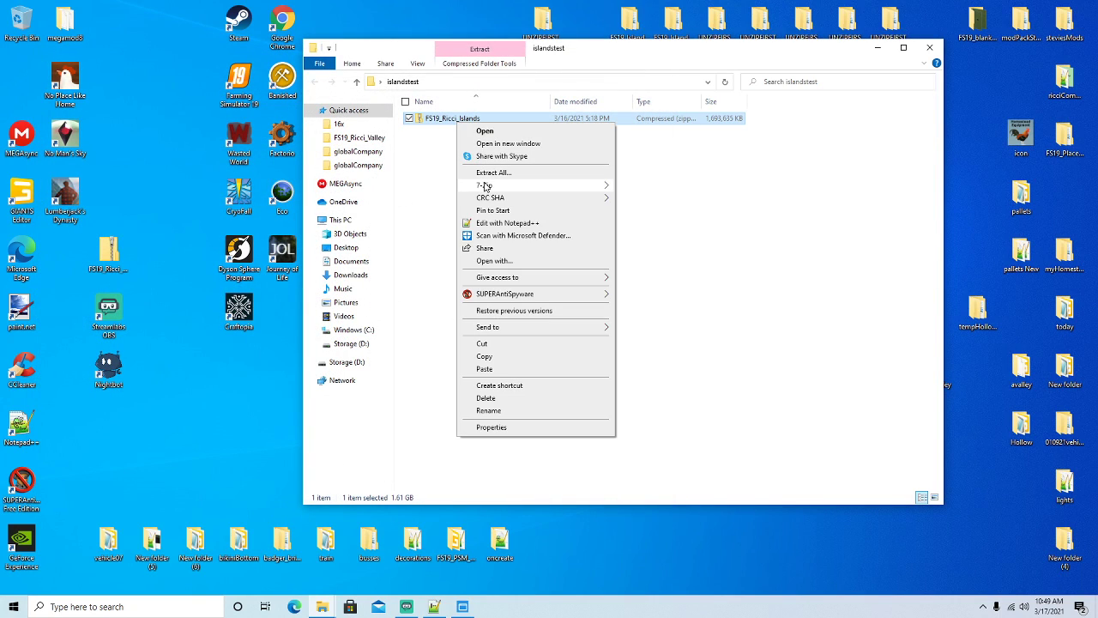
mouse_move(483, 186)
left_click(648, 225)
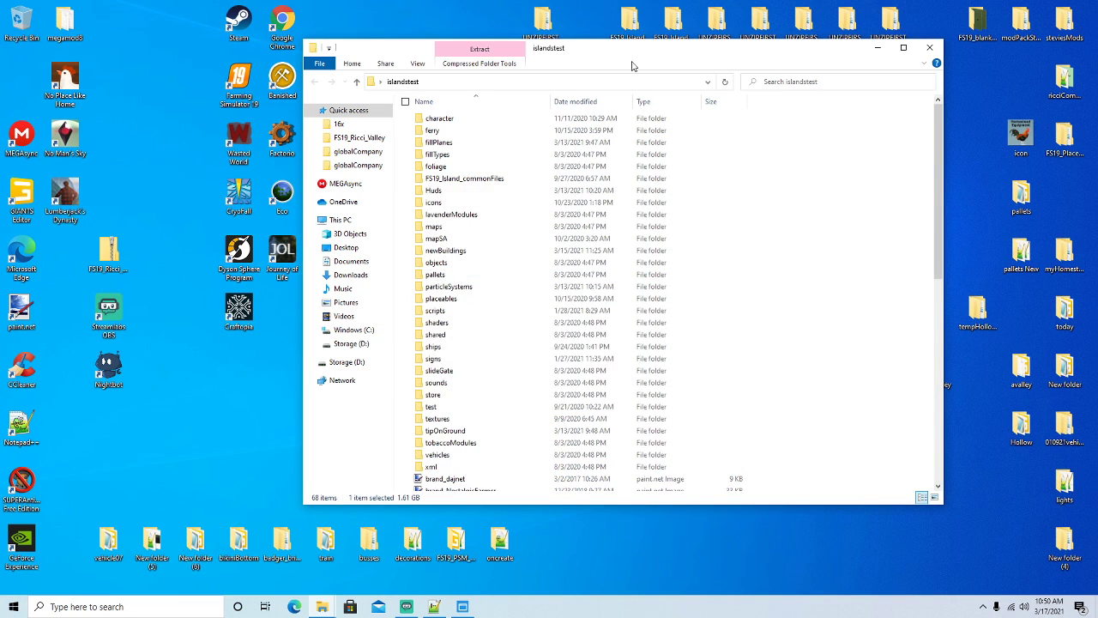
Open the extracted mapSA i3d file from islandstest in GIANTS Editor version 8.2.2.
left_click_drag(631, 54, 591, 39)
scroll(443, 346, "down", 5)
scroll(443, 347, "down", 3)
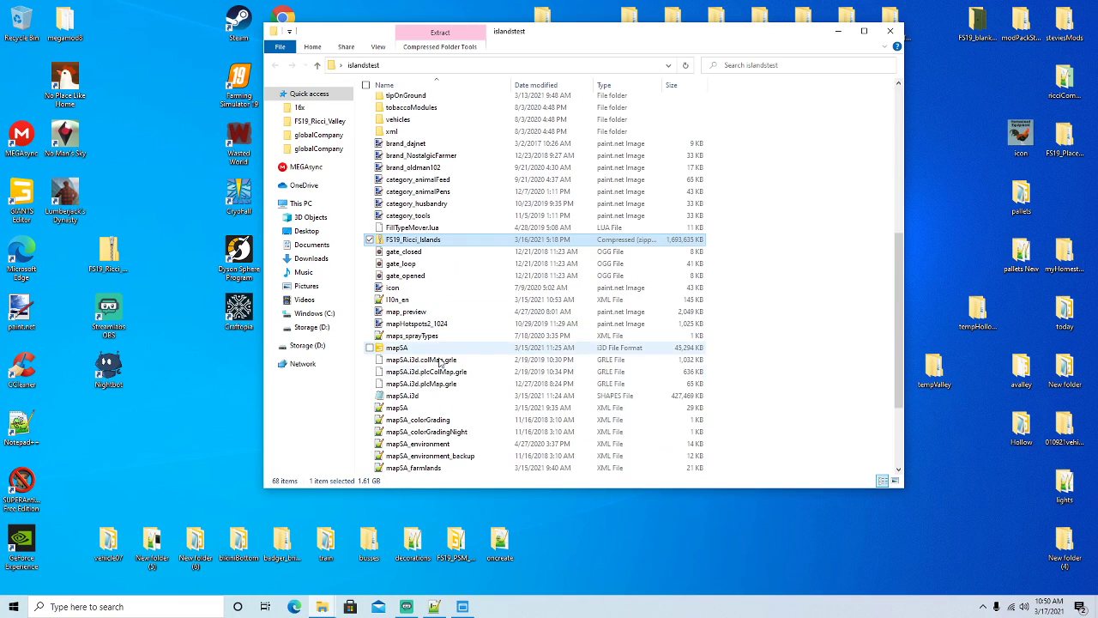
double_click(404, 352)
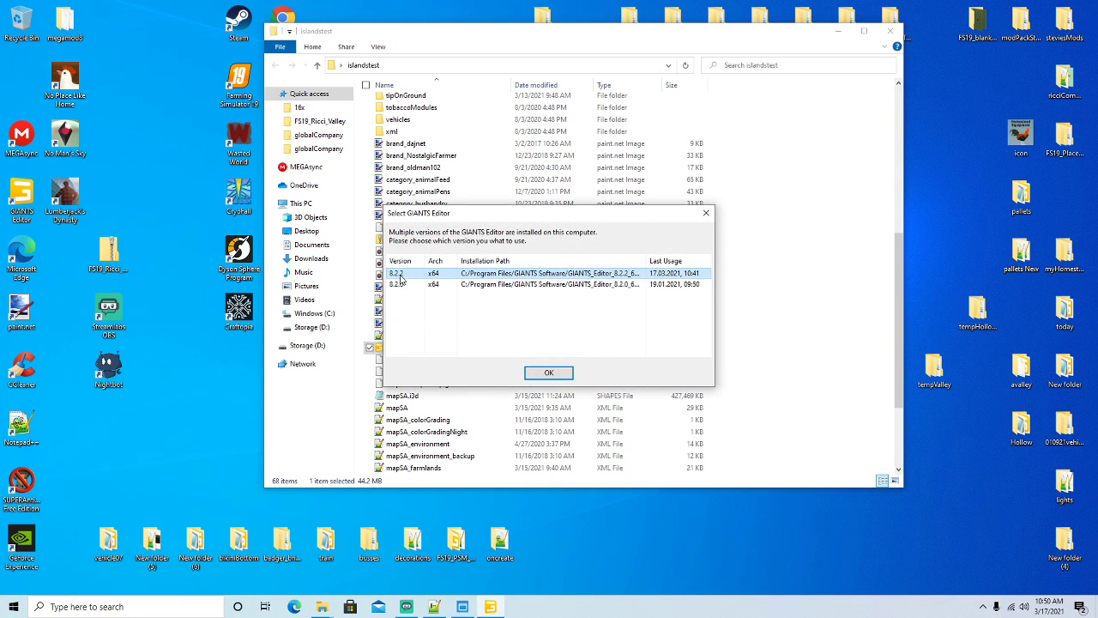
double_click(448, 277)
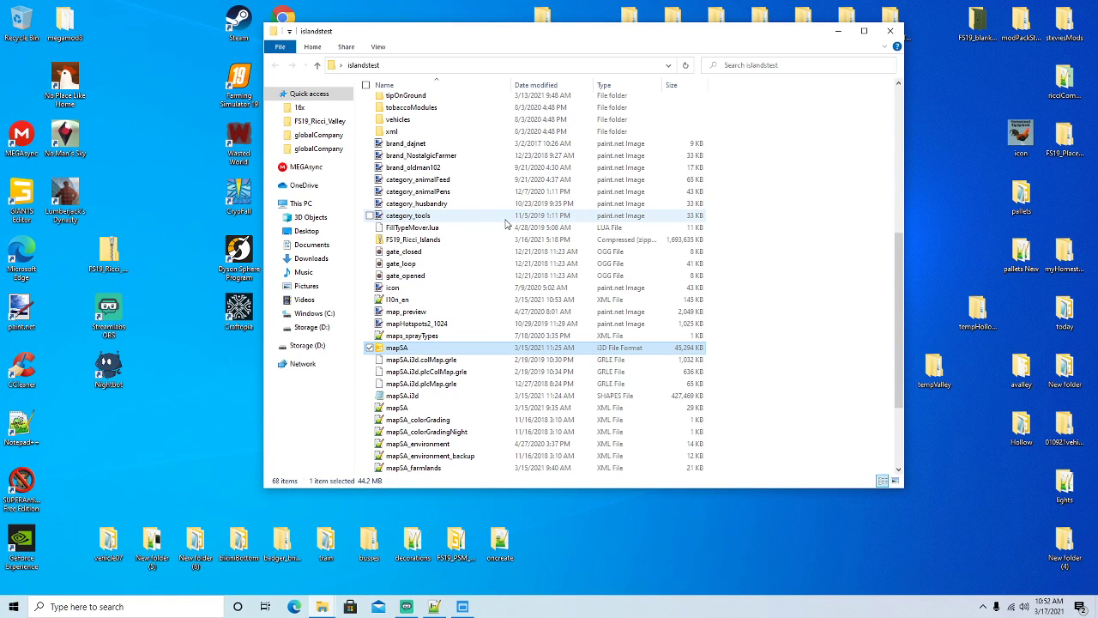
Delete all the files and folders inside the islandstest folder.
left_click_drag(544, 38, 544, 44)
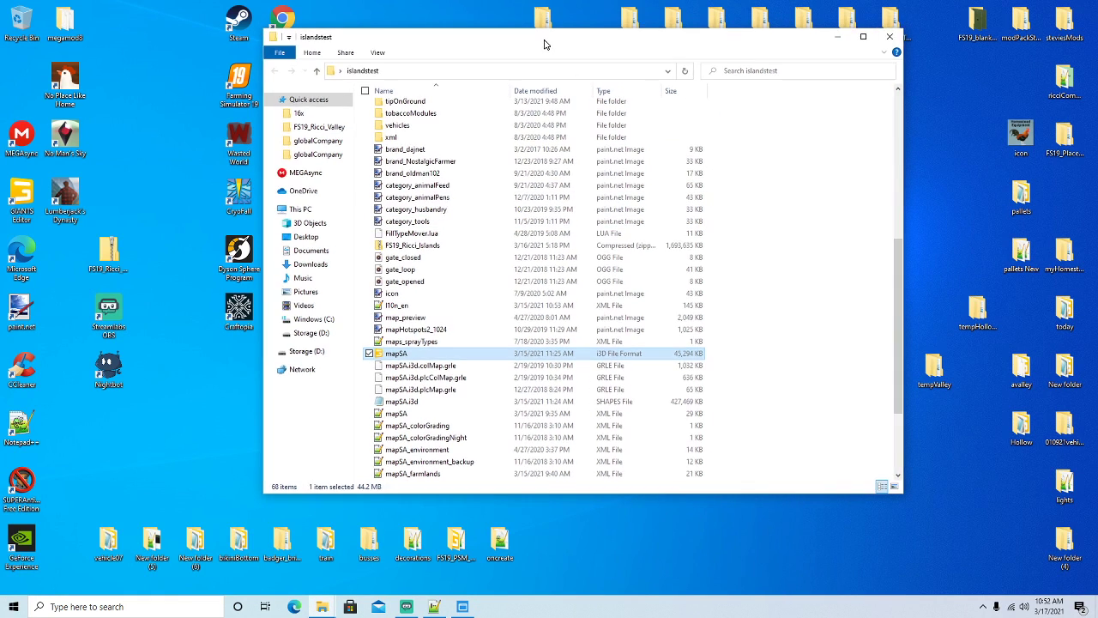
left_click(365, 91)
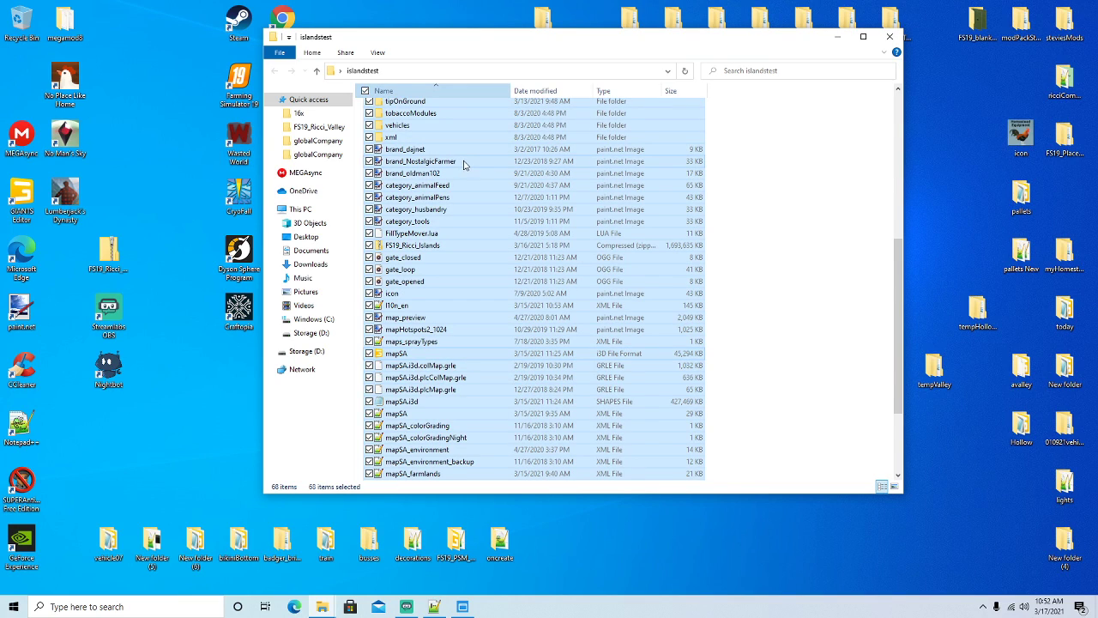
right_click(463, 163)
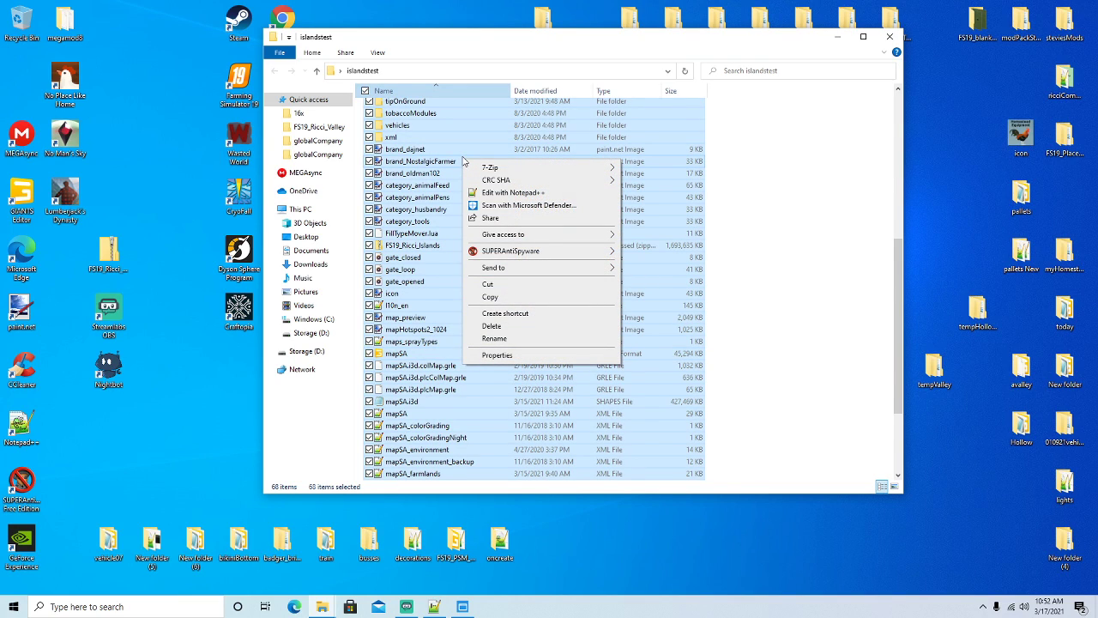
left_click(491, 327)
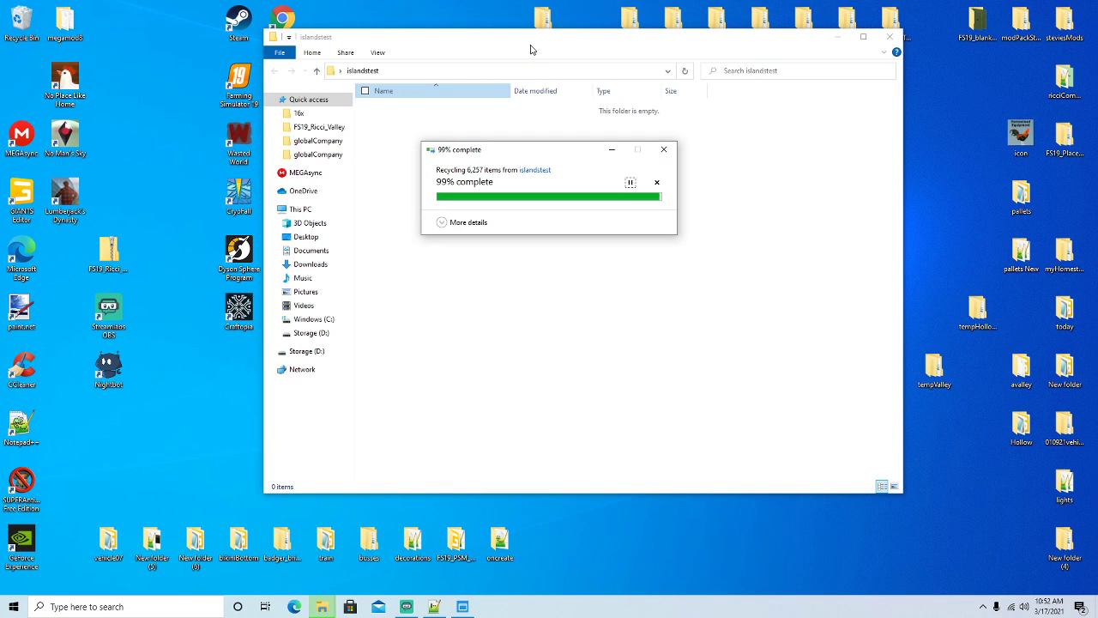
Open Storage (D:) in a new File Explorer window beside islandstest and select the FS19_Ricci_Islands zip.
left_click_drag(541, 49, 420, 52)
left_click(321, 606)
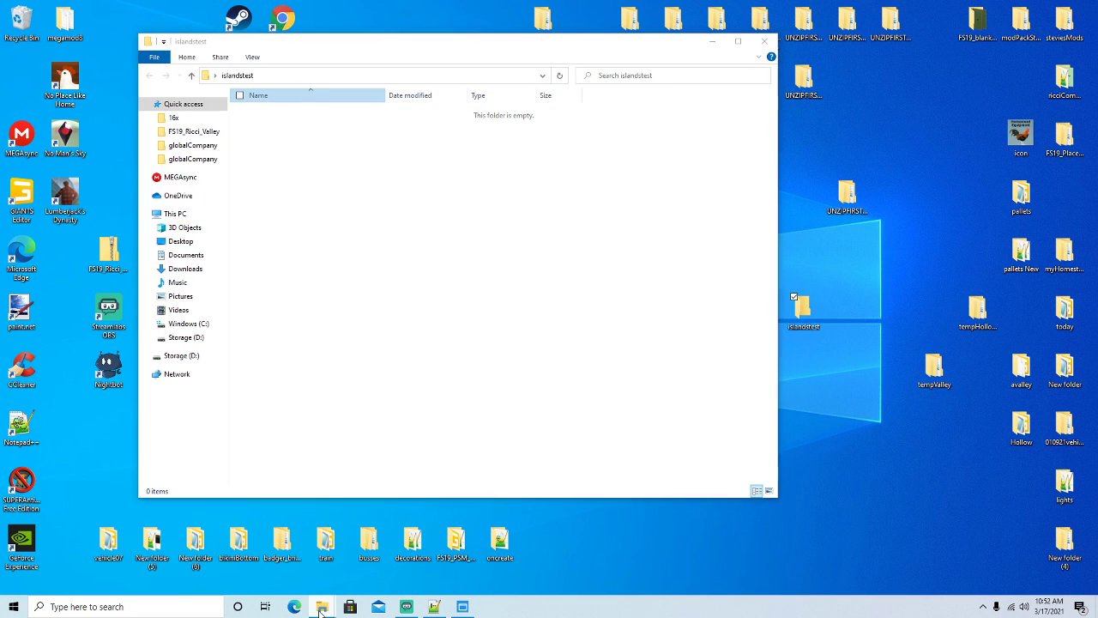
right_click(322, 606)
left_click(287, 544)
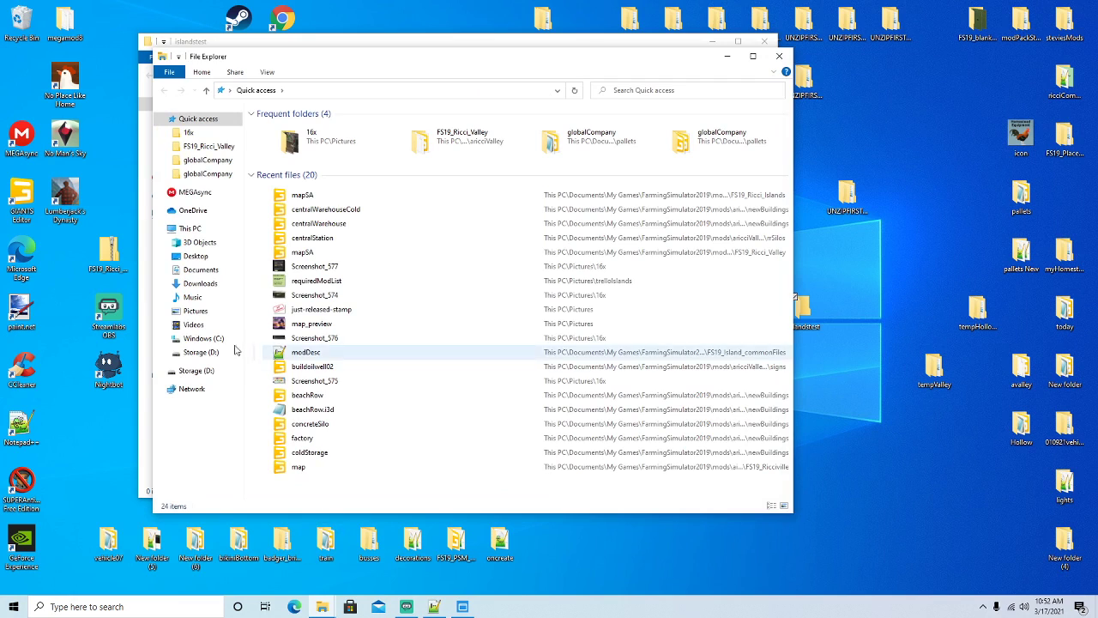
left_click(201, 352)
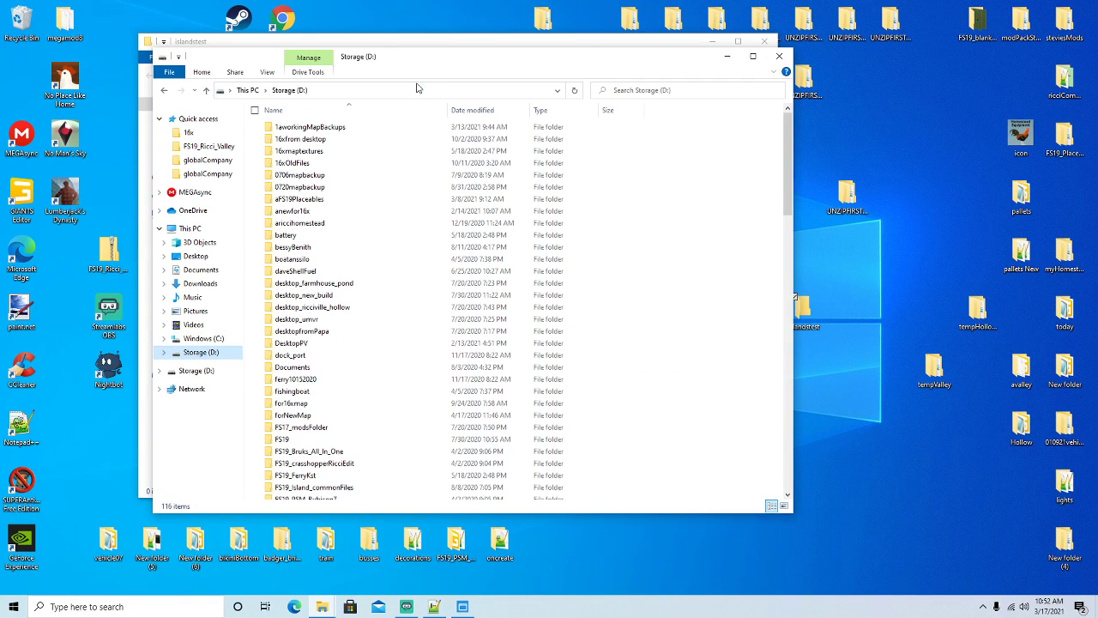
left_click_drag(422, 63, 611, 57)
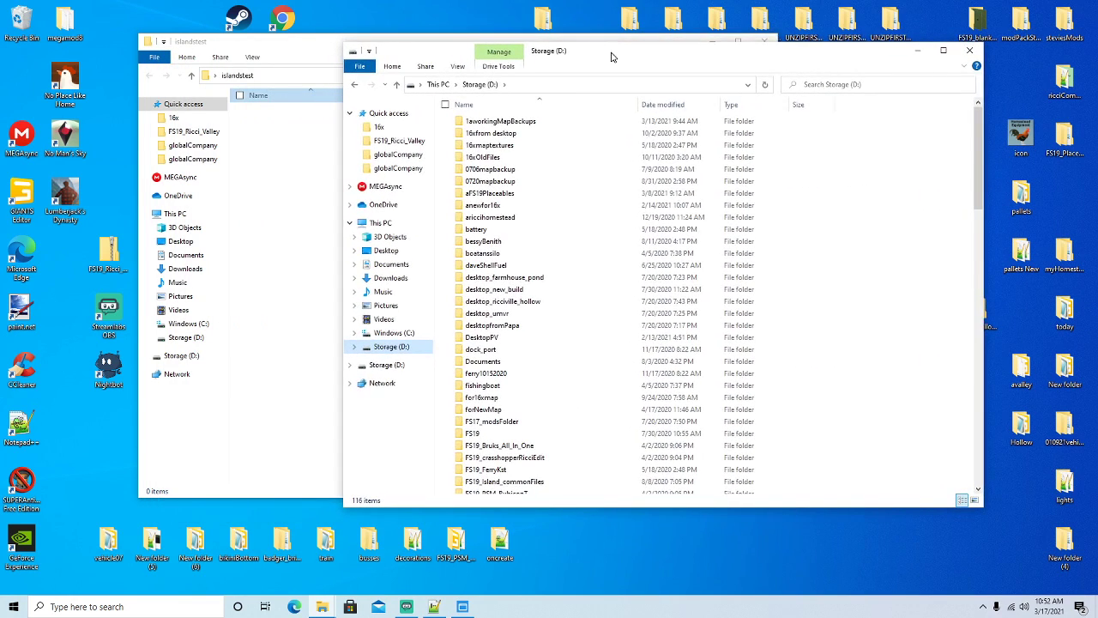
scroll(540, 205, "down", 20)
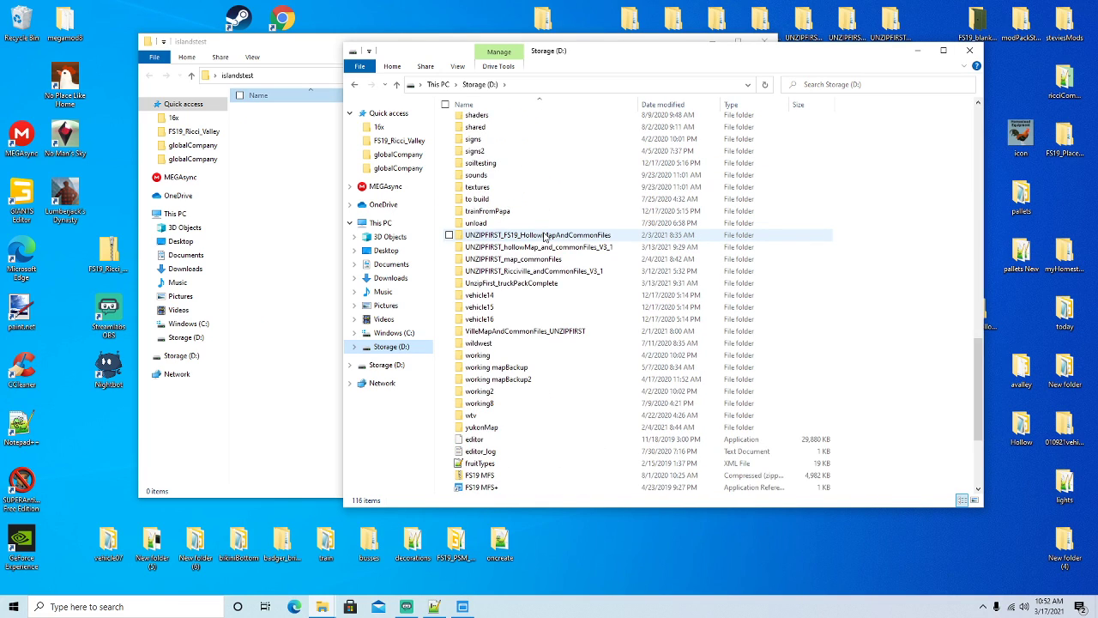
scroll(543, 237, "down", 5)
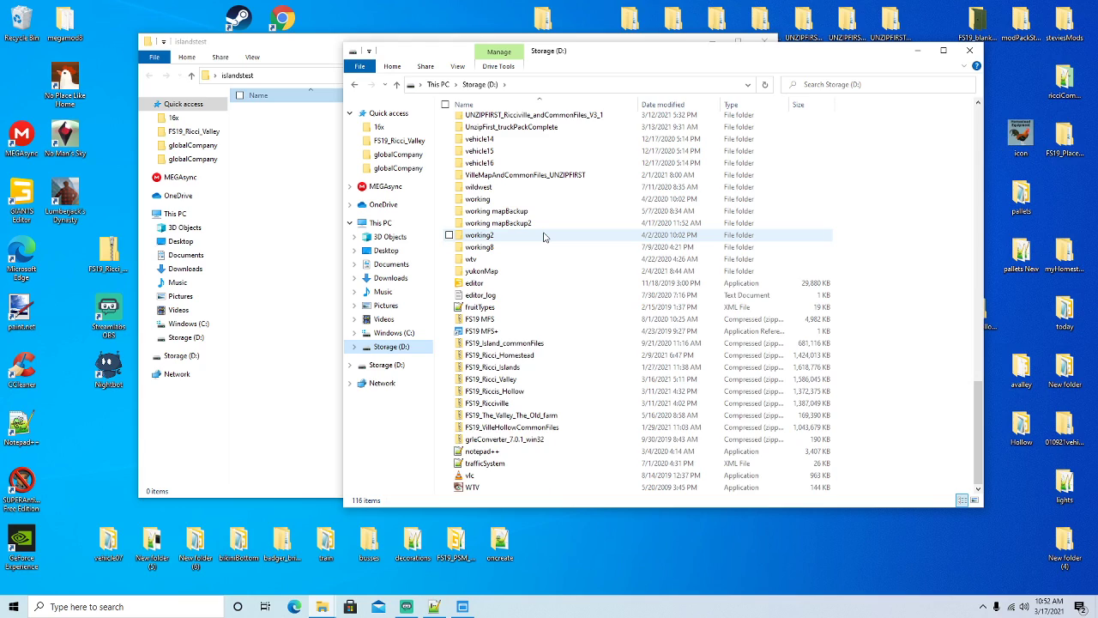
left_click(515, 368)
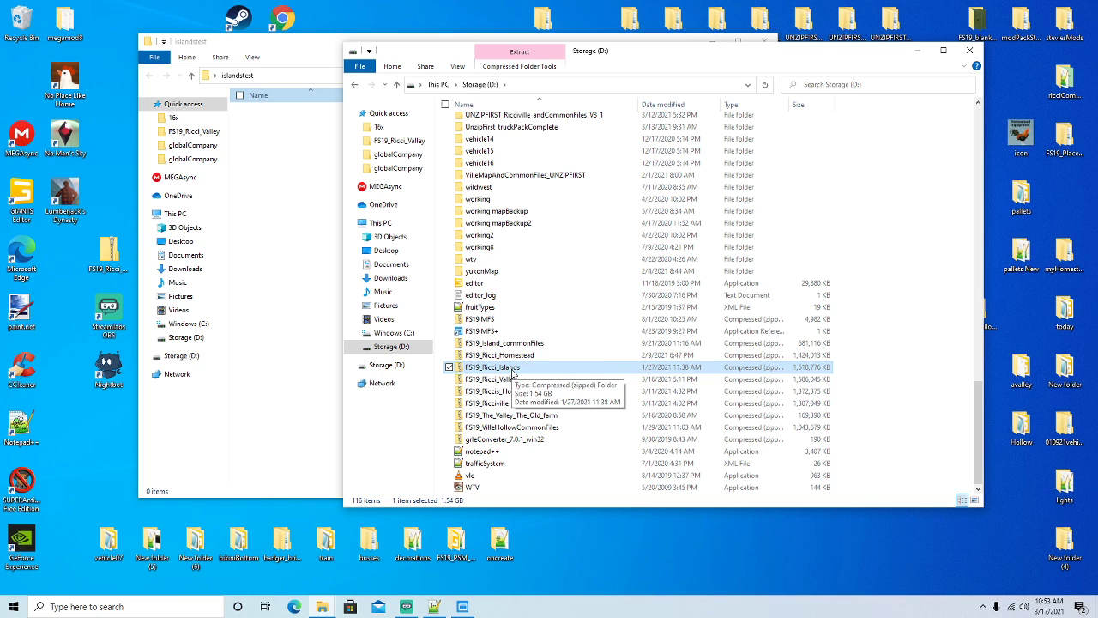
Look through the Storage (D:) drive, including 1aworkingMapBackups and 16xfrom desktop, and compare the dates of the FS19_Ricci_Islands archives.
scroll(513, 373, "up", 5)
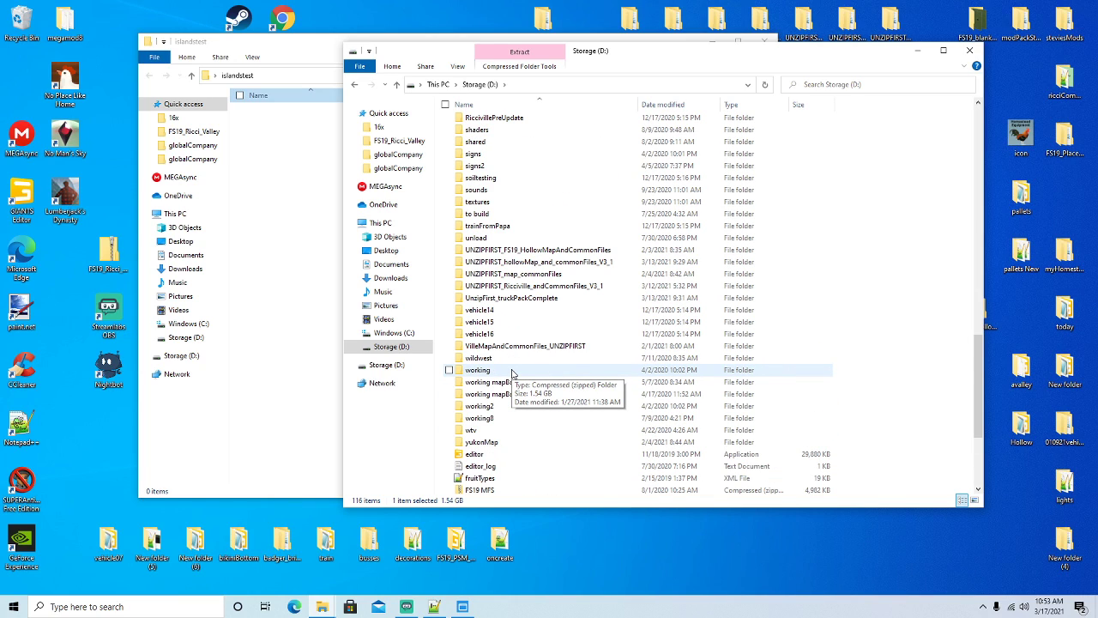
scroll(513, 373, "up", 15)
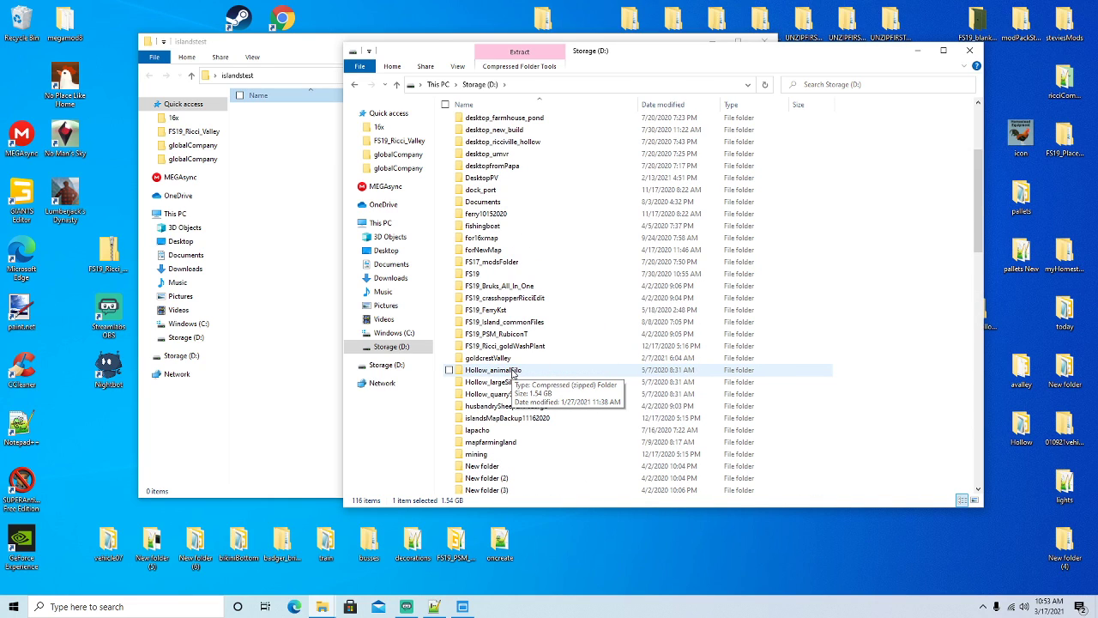
scroll(513, 374, "down", 2)
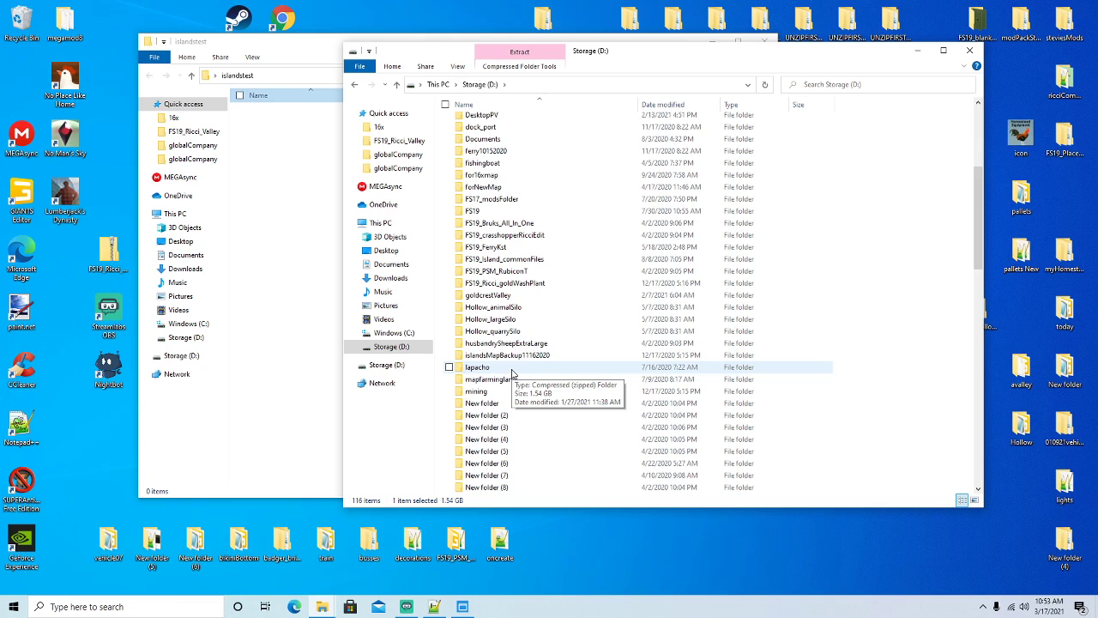
scroll(513, 373, "up", 6)
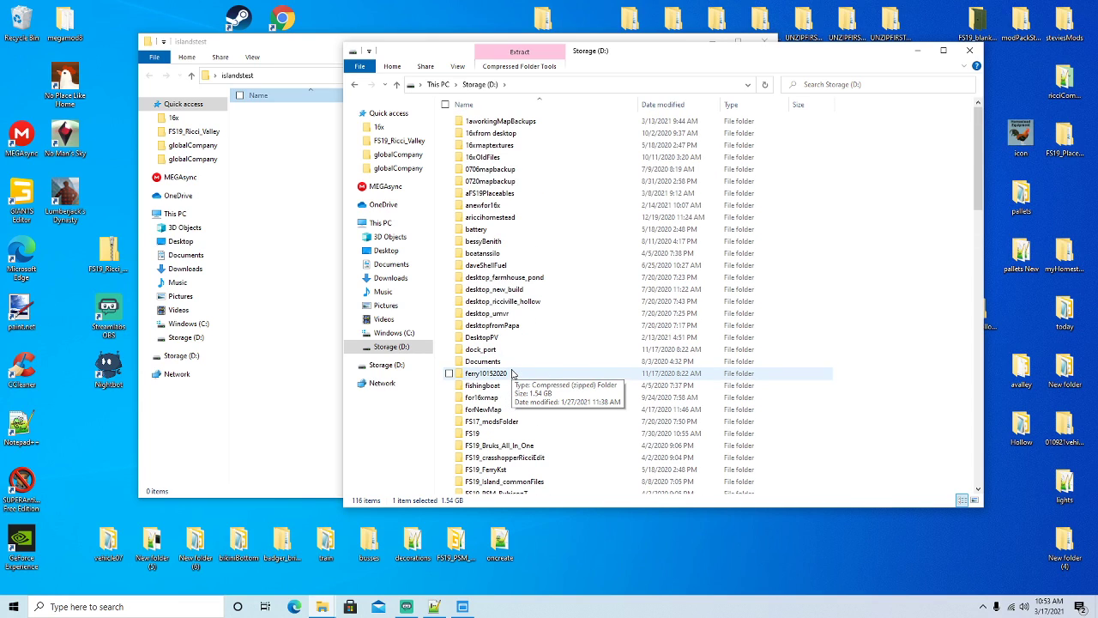
double_click(502, 121)
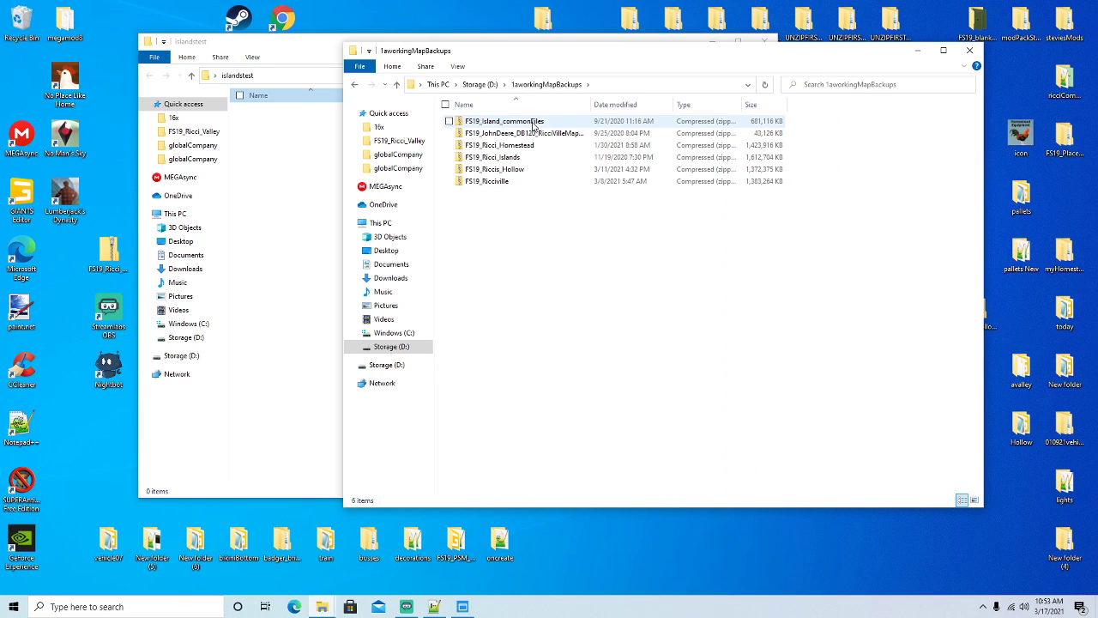
left_click(525, 160)
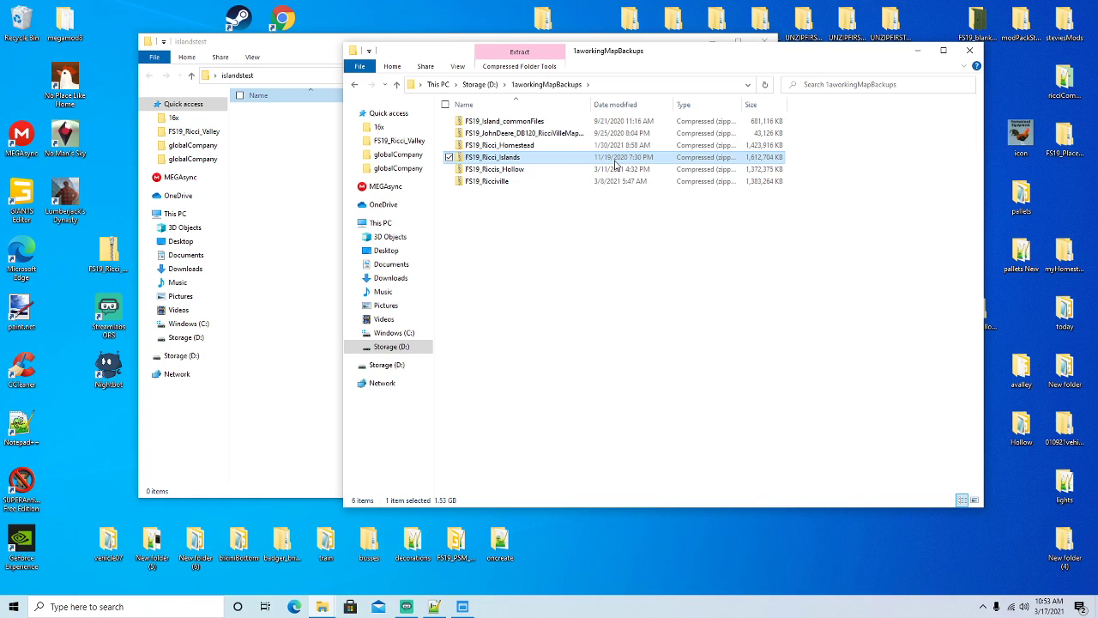
left_click(355, 85)
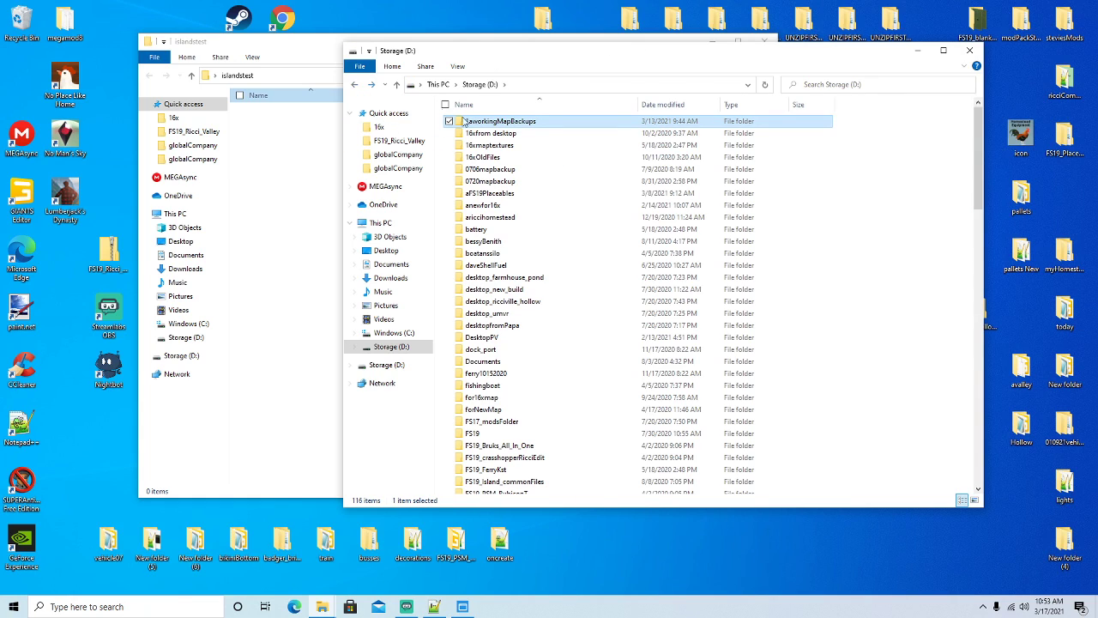
double_click(494, 134)
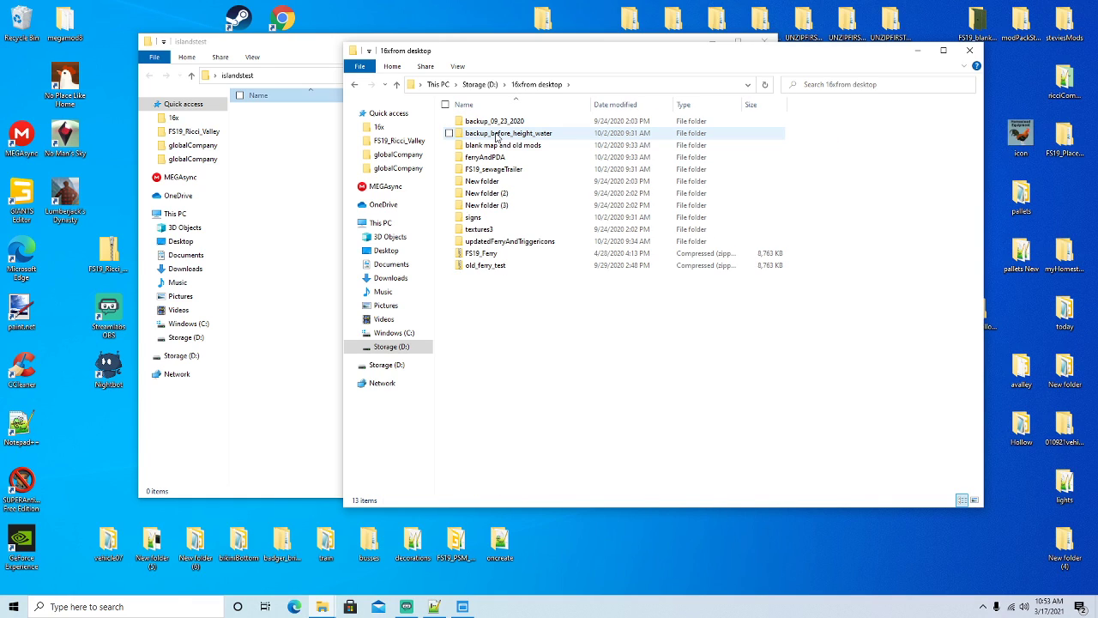
left_click(355, 85)
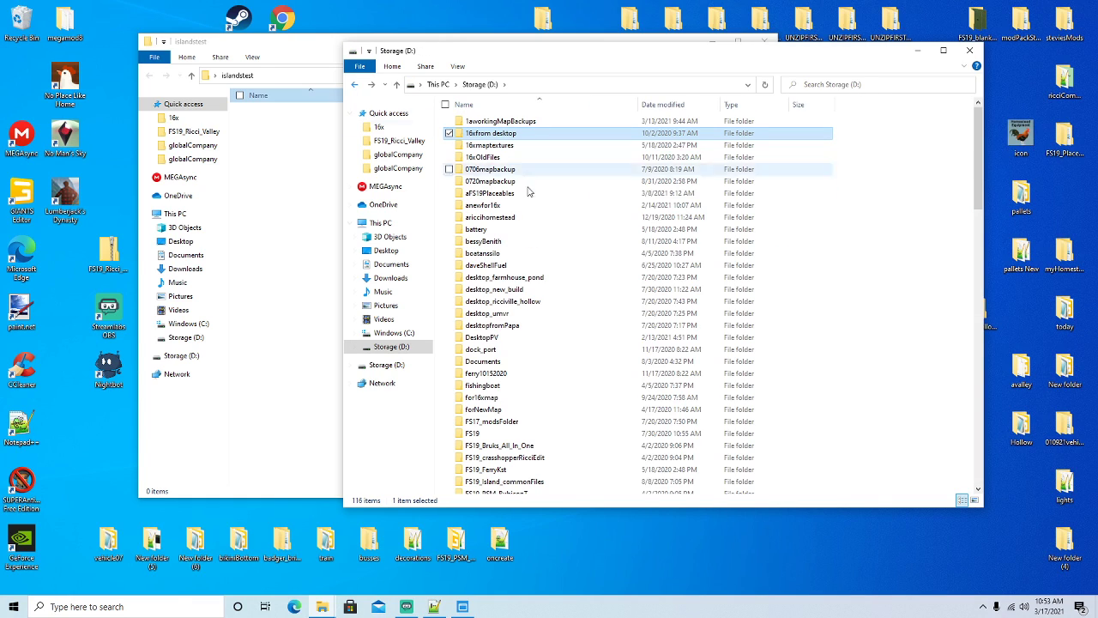
scroll(637, 271, "down", 20)
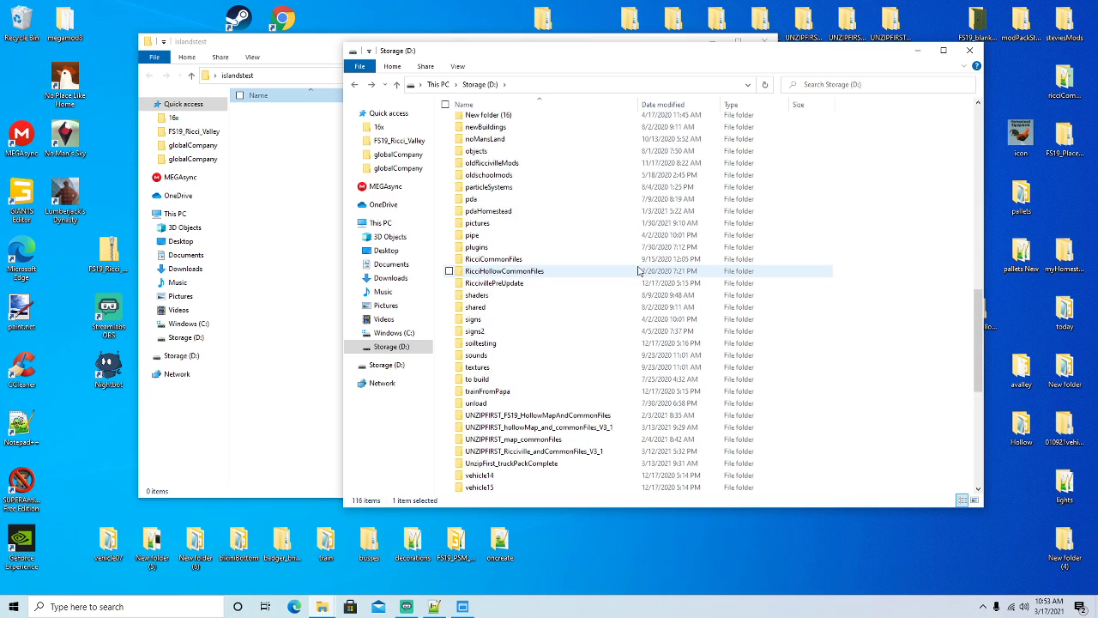
scroll(637, 271, "down", 10)
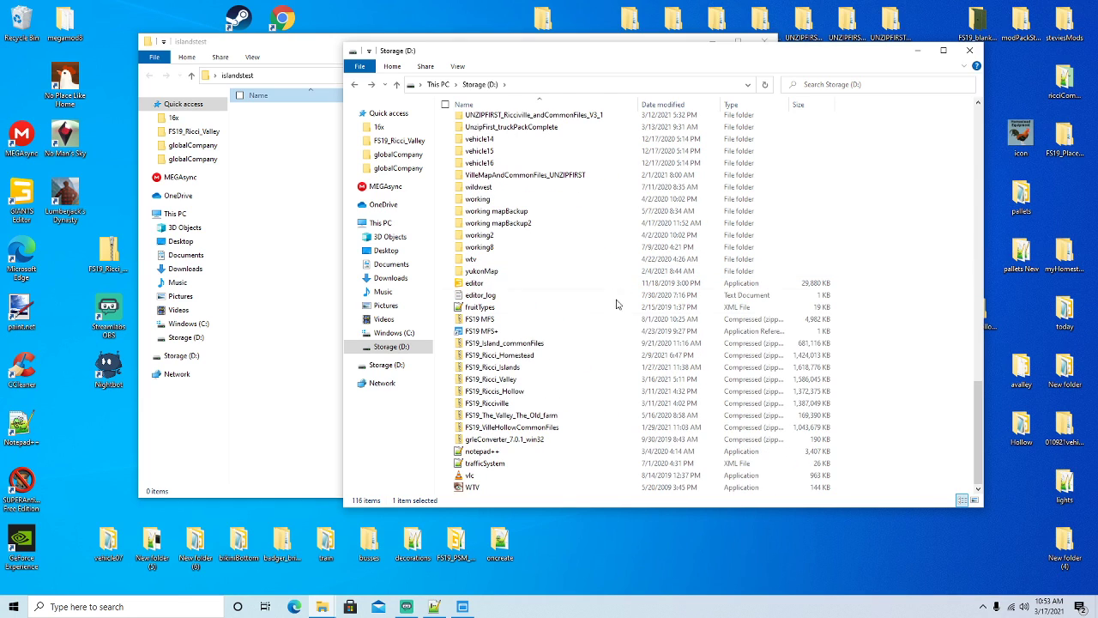
left_click(508, 368)
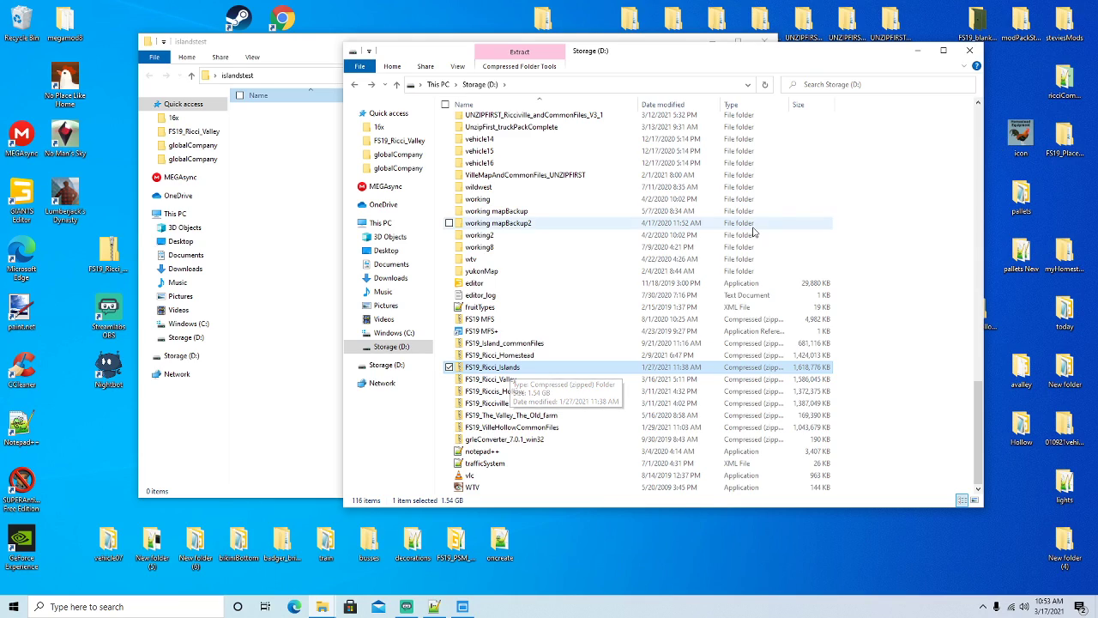
Close both open folder windows and delete the islandstest folder from the desktop.
left_click(969, 50)
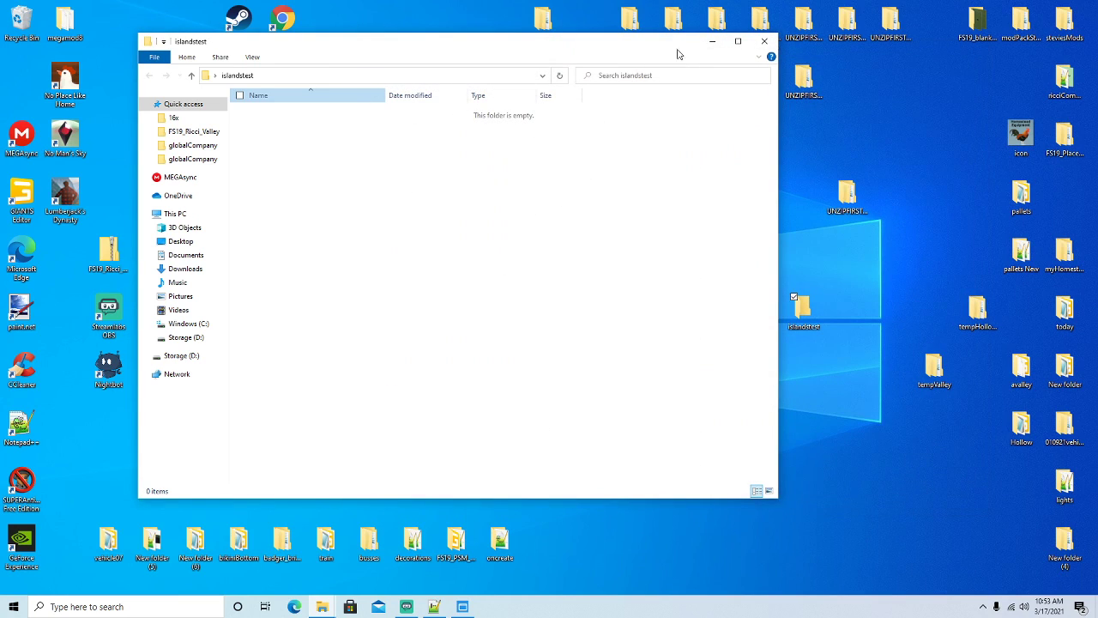
left_click(764, 42)
right_click(805, 318)
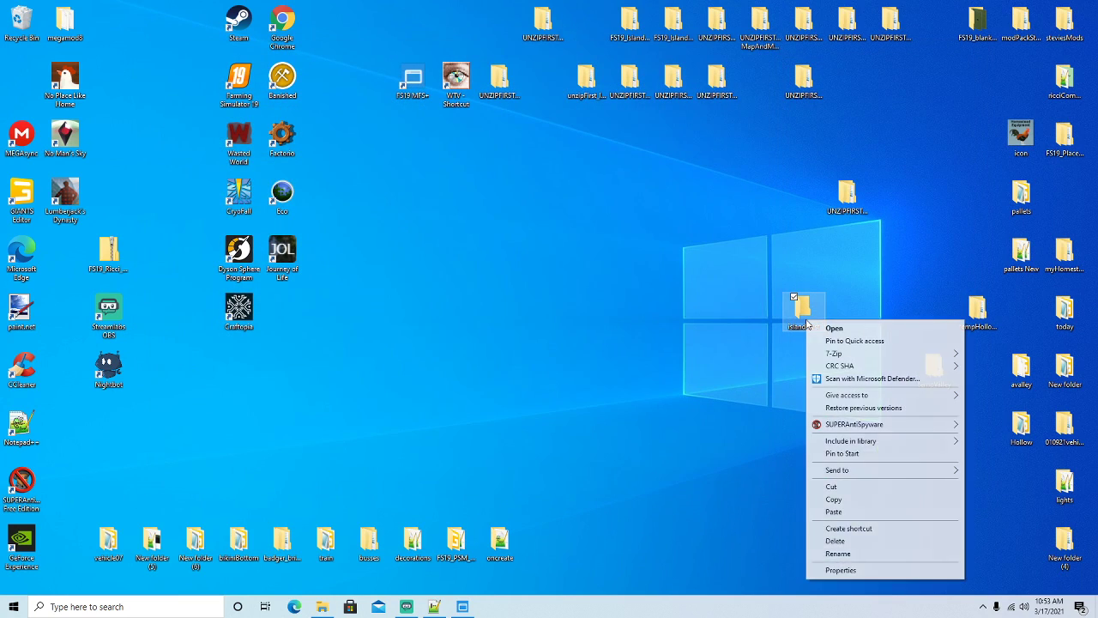
left_click(836, 541)
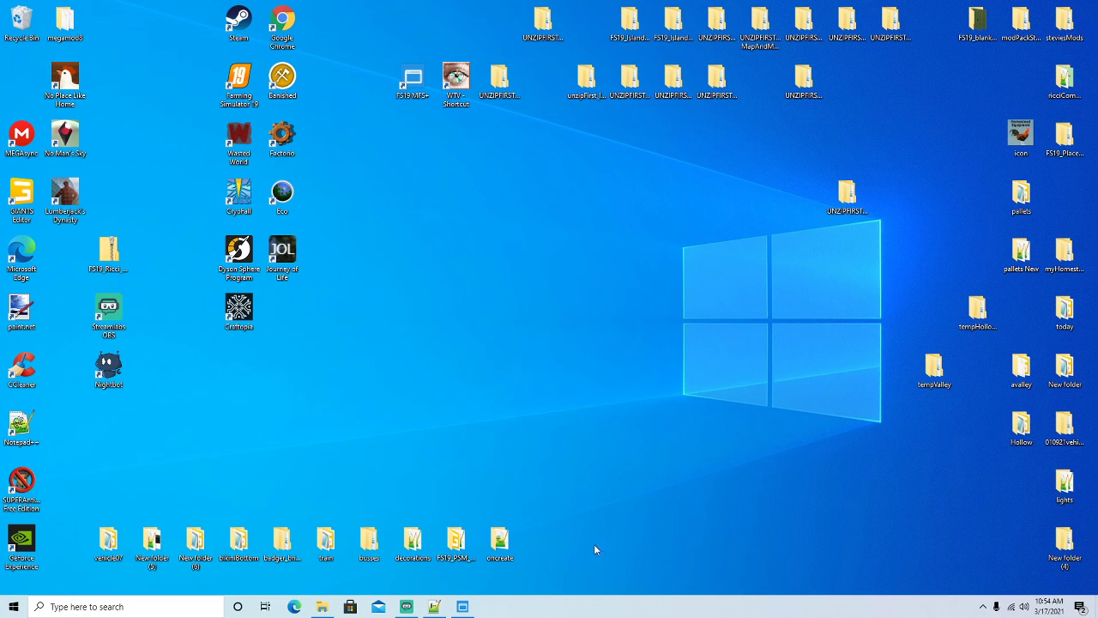
Open the map i3d file from the FS19_Ricciville folder inside mods\aimport in GIANTS Editor.
left_click(322, 606)
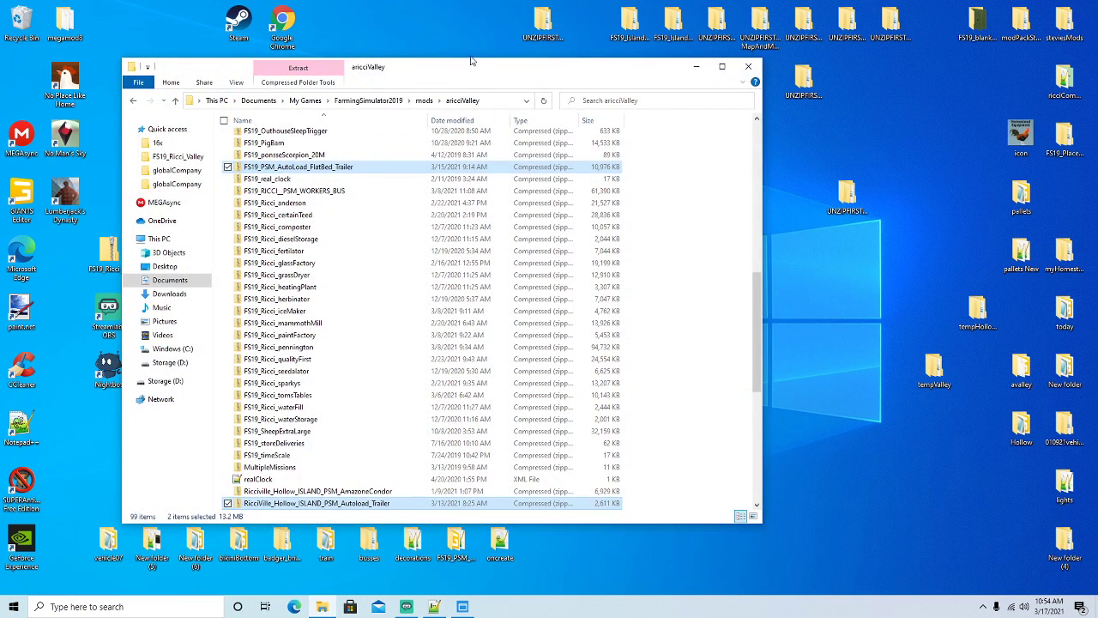
left_click_drag(471, 63, 471, 34)
left_click(424, 73)
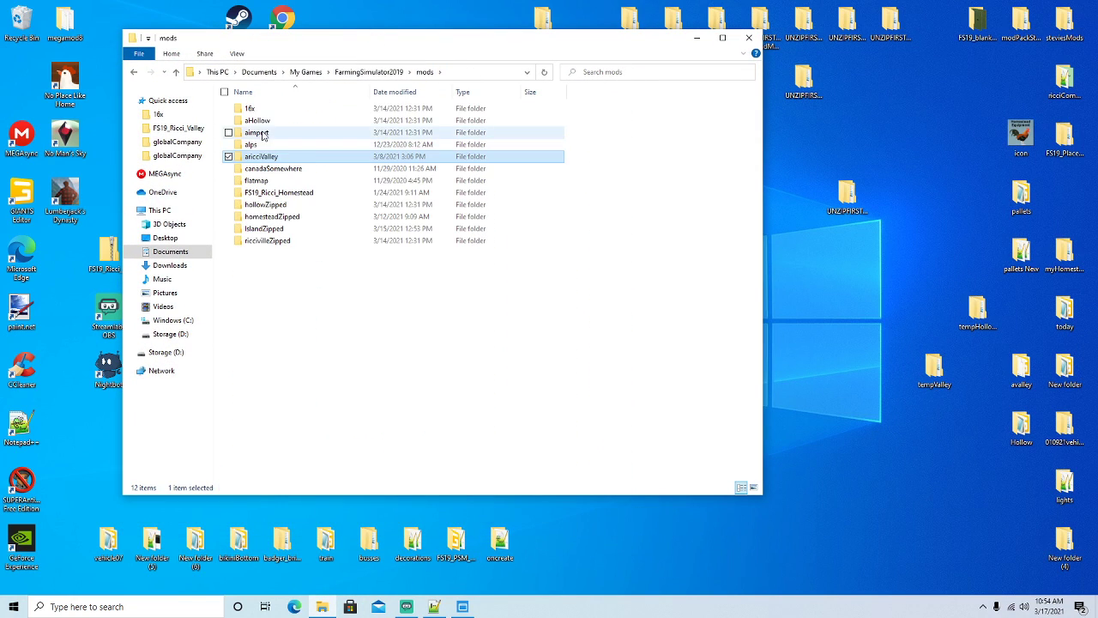
double_click(256, 134)
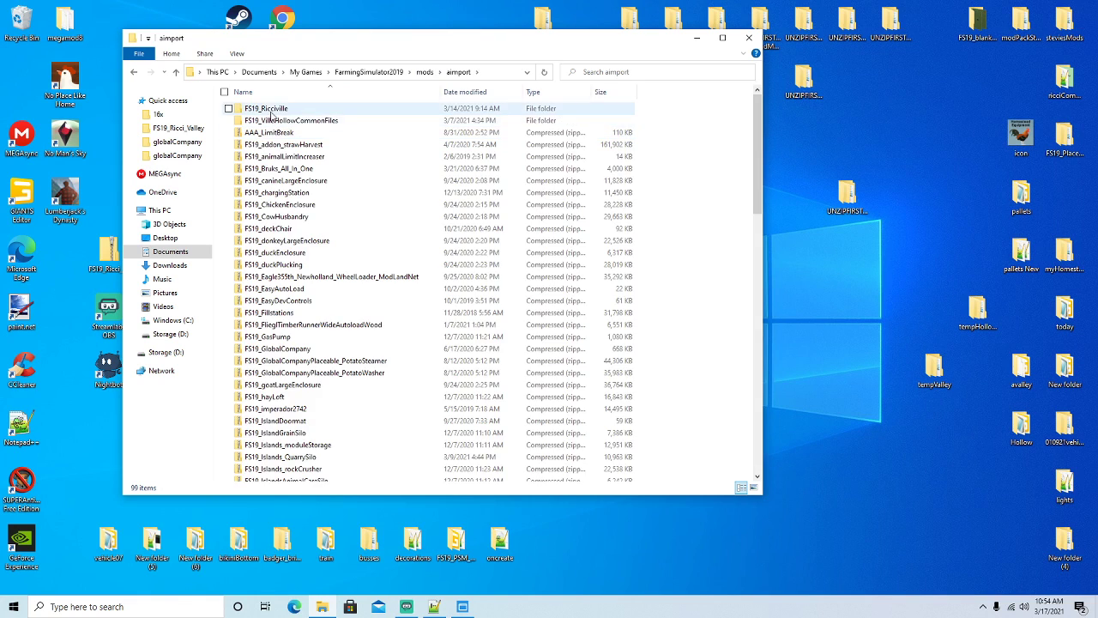
double_click(266, 109)
scroll(284, 246, "down", 5)
scroll(283, 249, "down", 2)
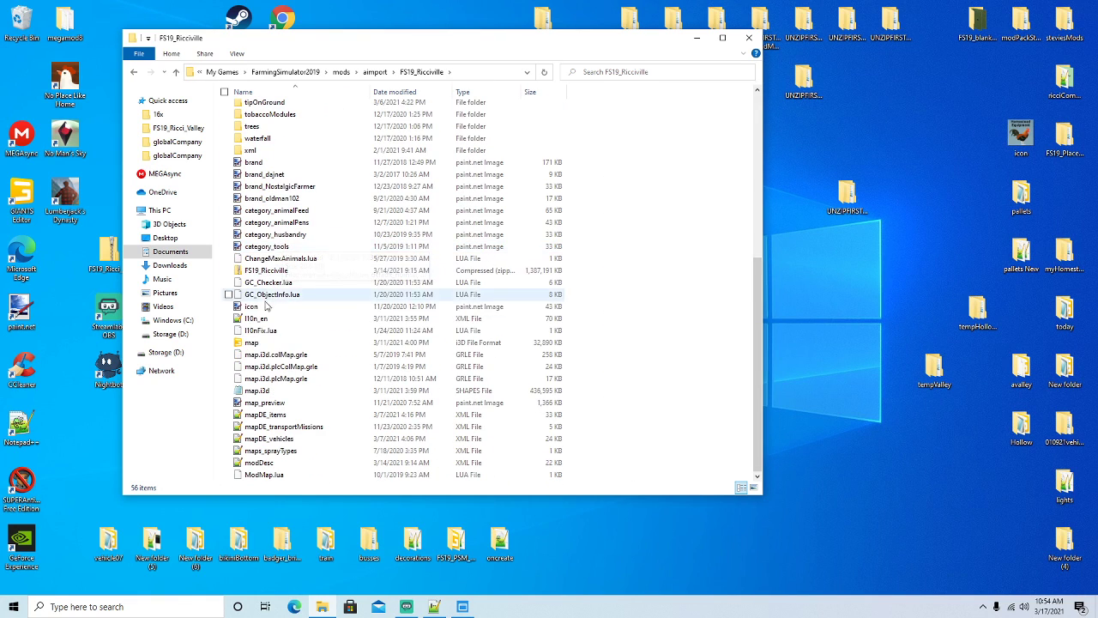
double_click(251, 342)
left_click(536, 375)
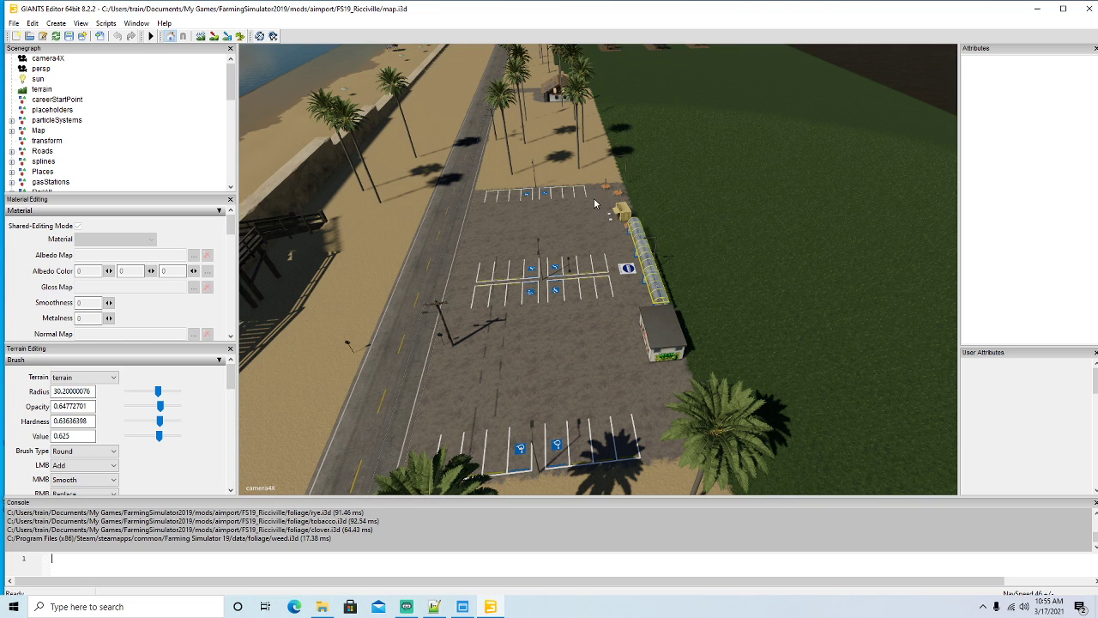
Find the central warehouse across the river and select palletTrigger1 in front of the brick building with the twin chimneys.
left_click_drag(563, 247, 763, 217, "alt")
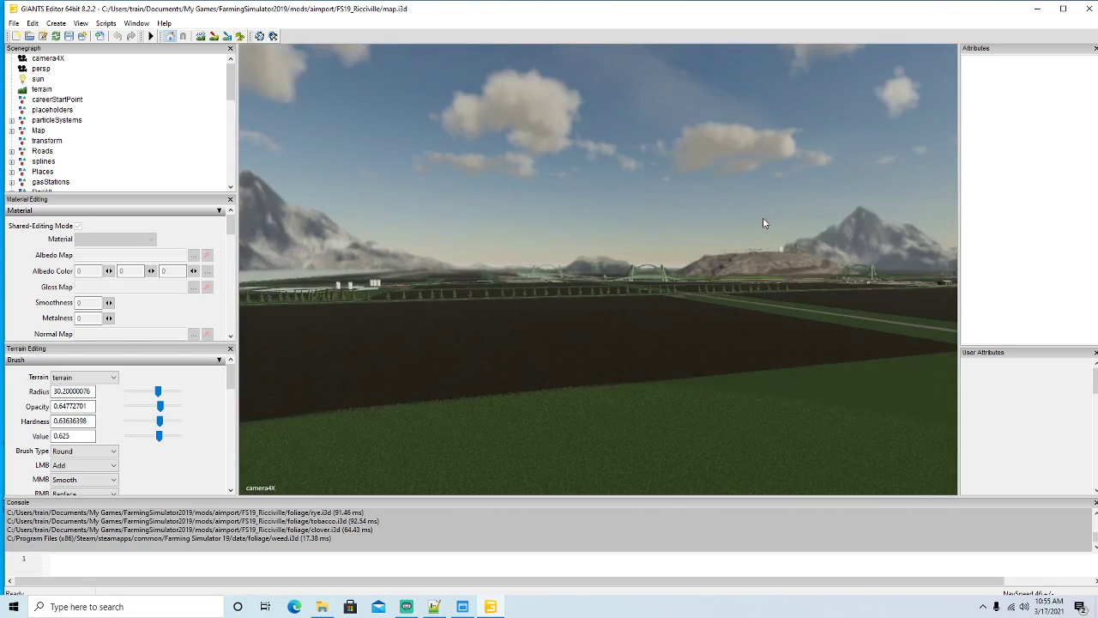
scroll(763, 217, "up", 3)
scroll(763, 223, "up", 3)
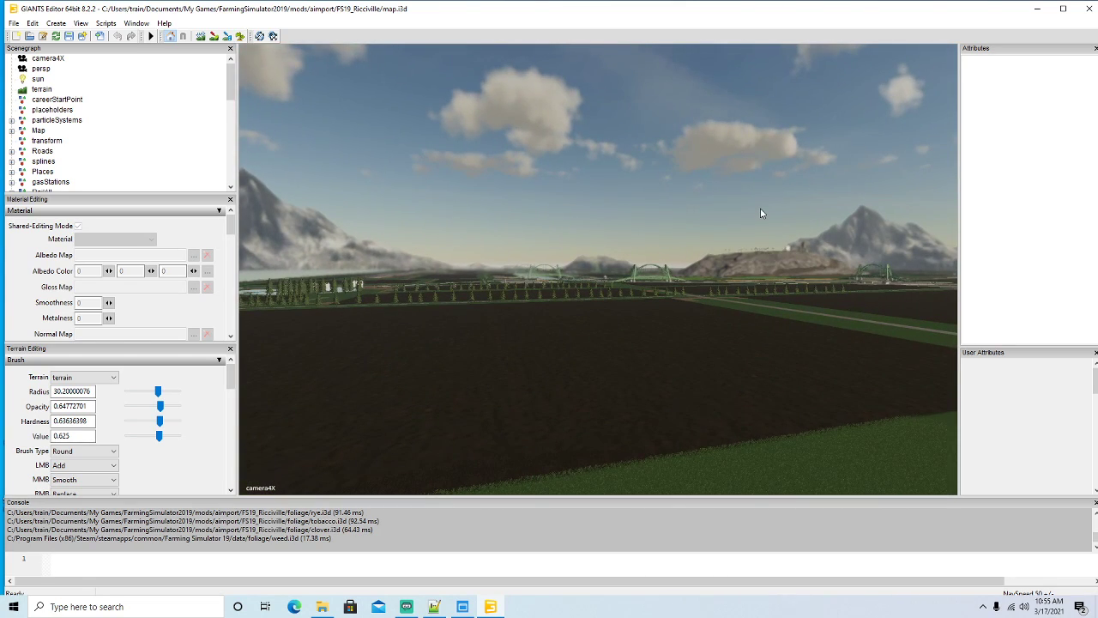
scroll(704, 341, "up", 5)
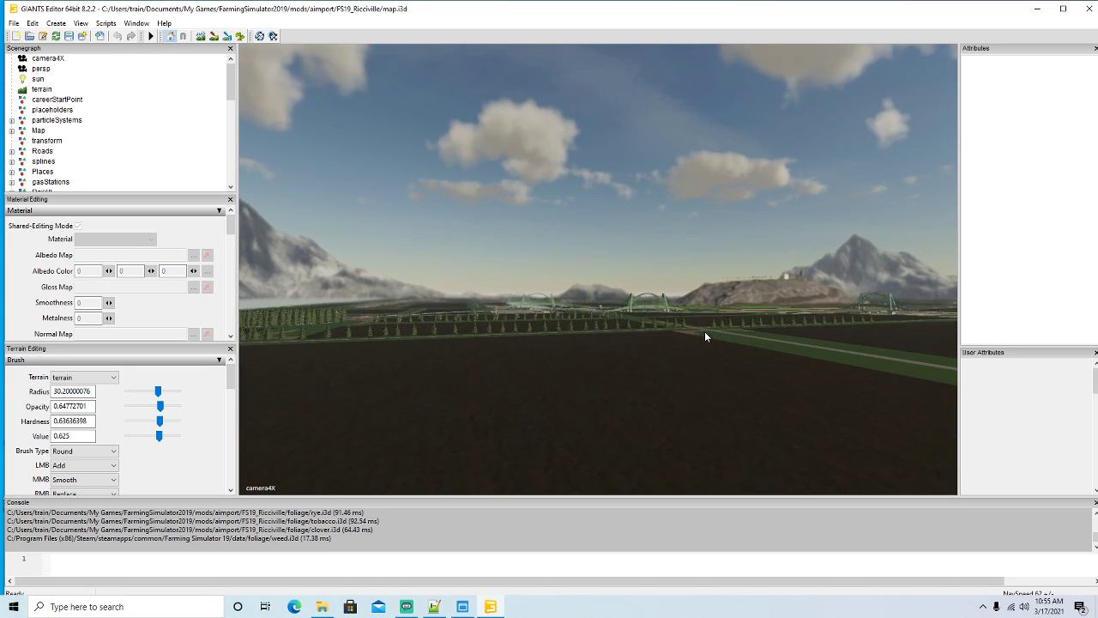
scroll(702, 344, "up", 8)
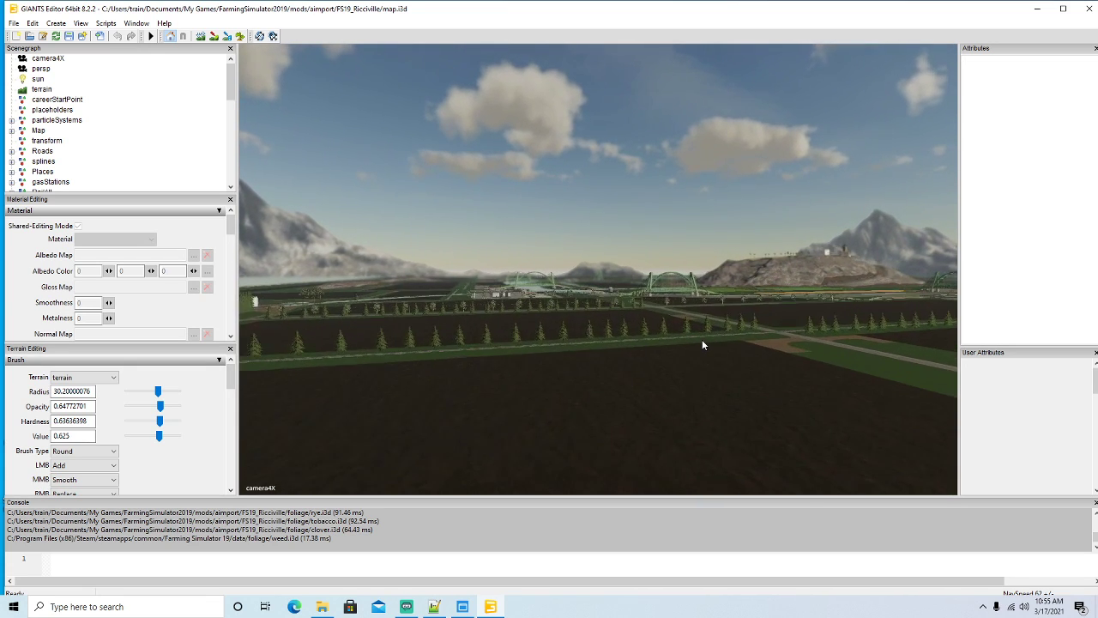
scroll(702, 344, "up", 8)
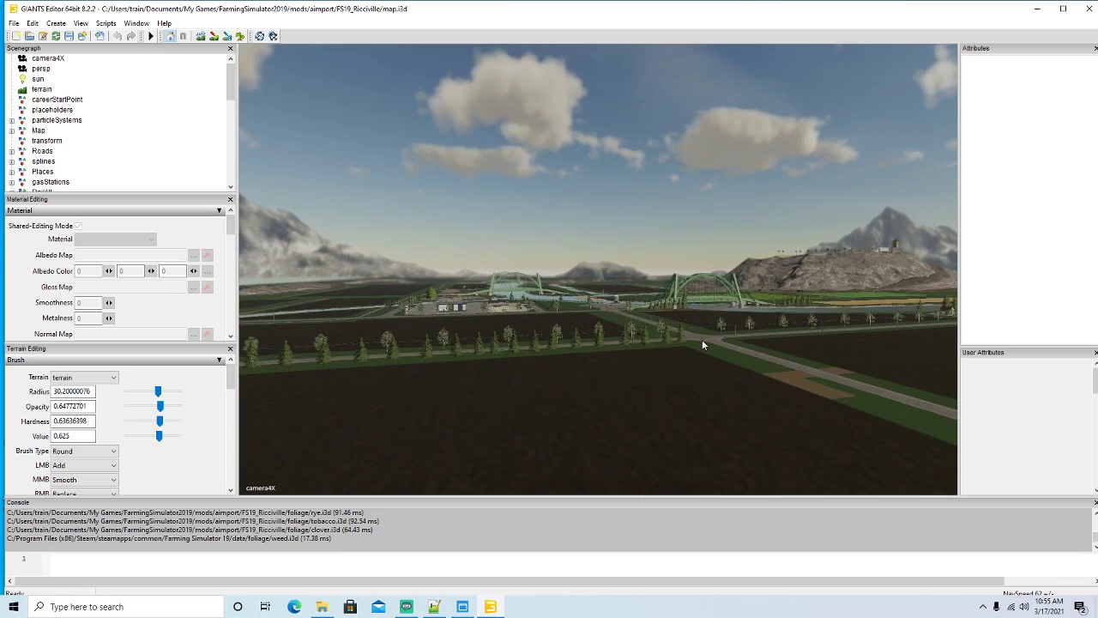
scroll(701, 343, "up", 8)
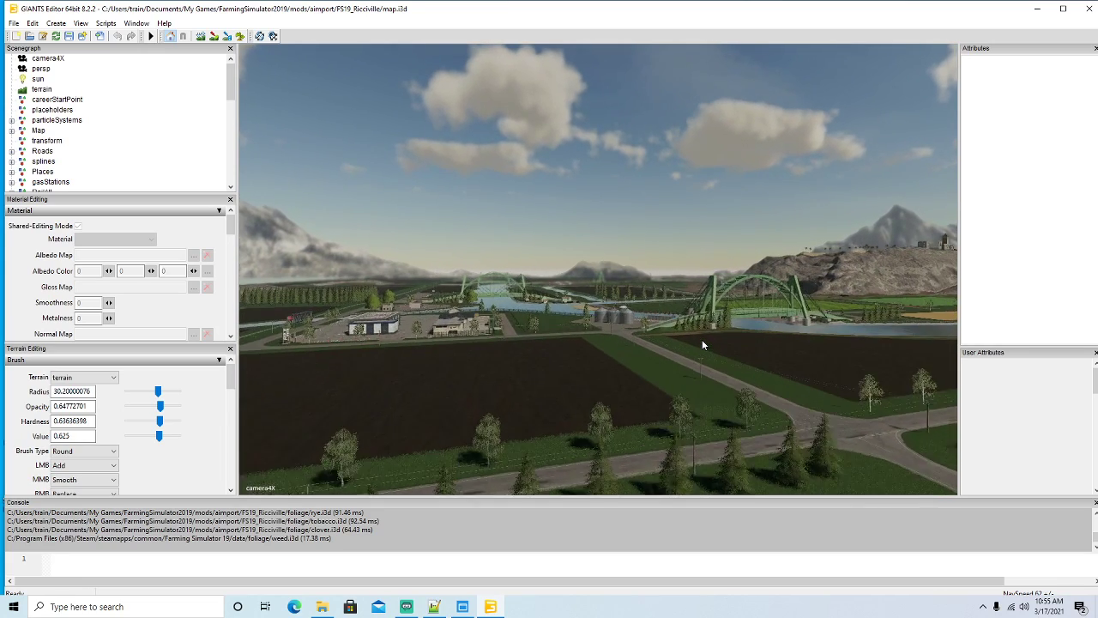
scroll(702, 344, "up", 8)
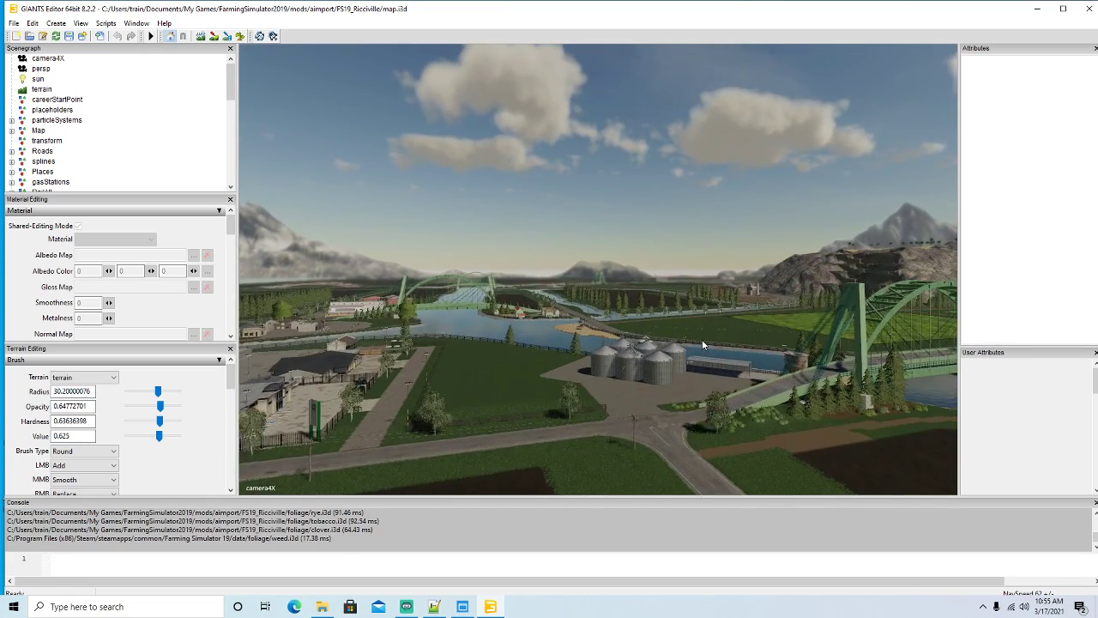
scroll(702, 344, "up", 8)
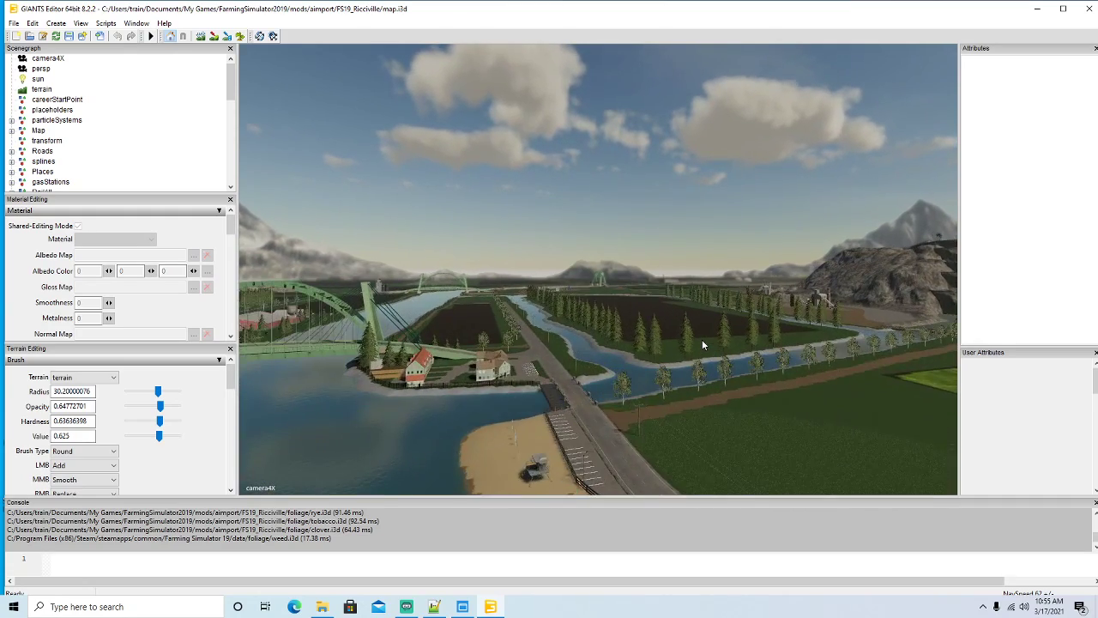
scroll(702, 344, "up", 8)
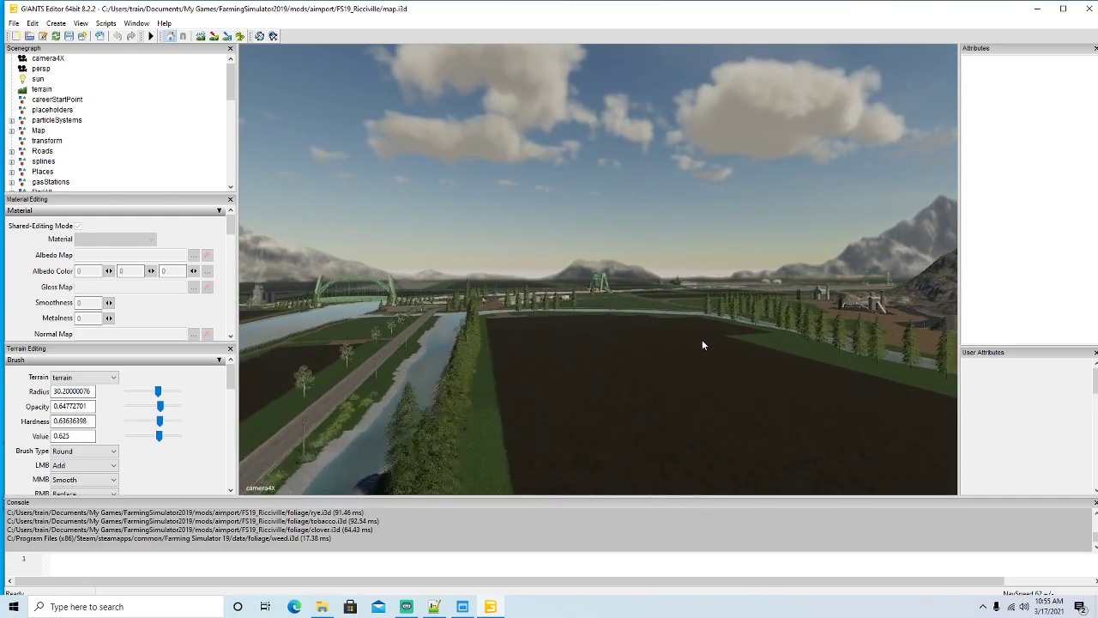
scroll(724, 345, "up", 8)
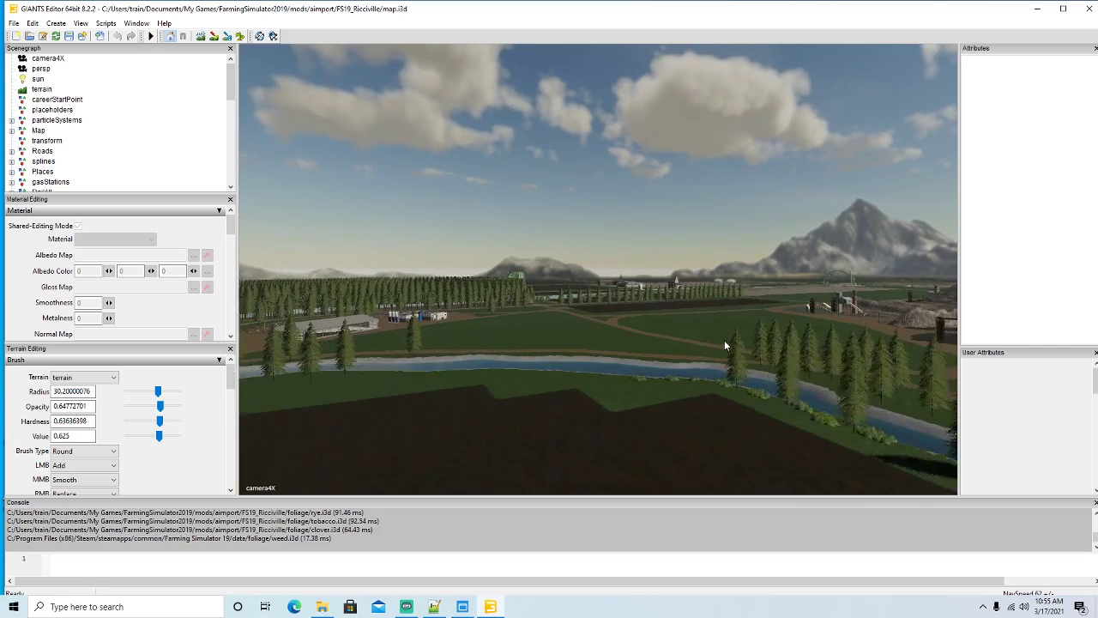
scroll(726, 345, "down", 8)
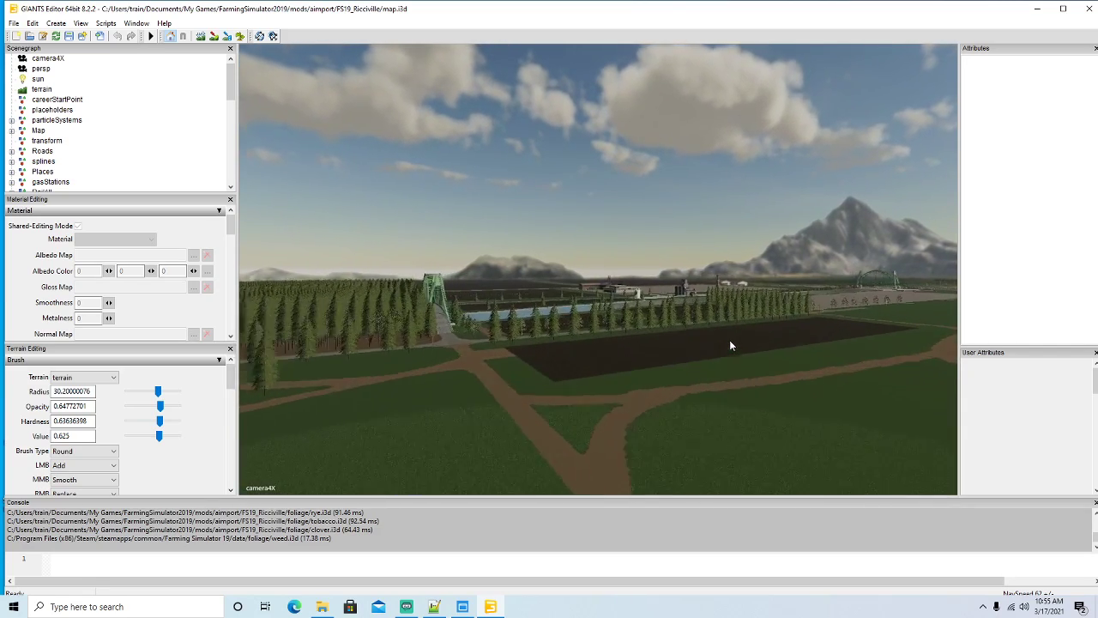
scroll(731, 345, "up", 8)
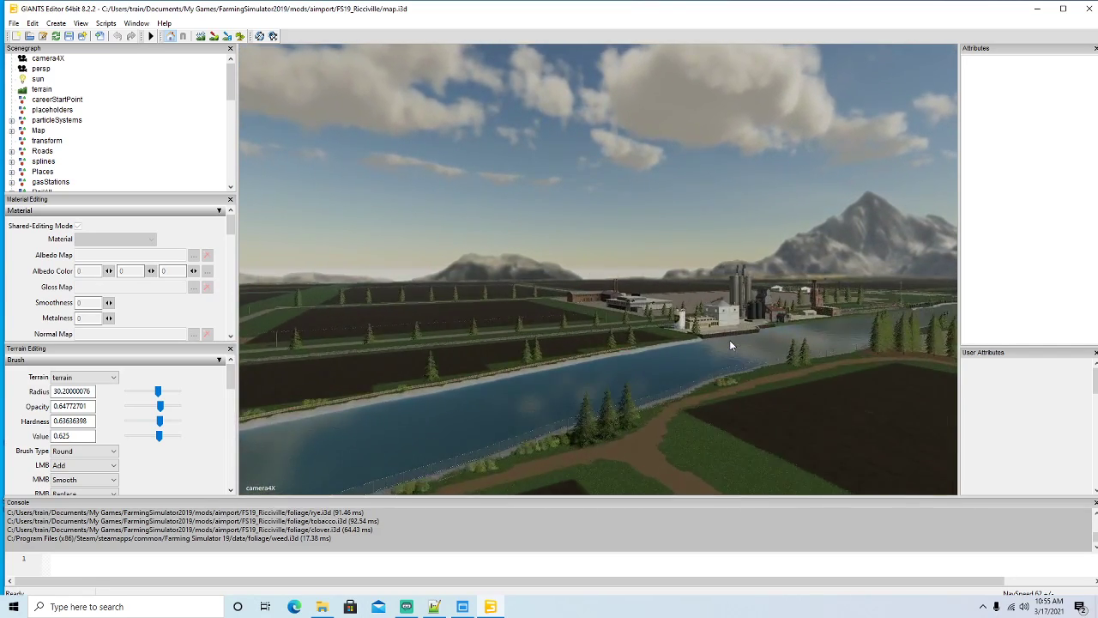
scroll(730, 346, "up", 8)
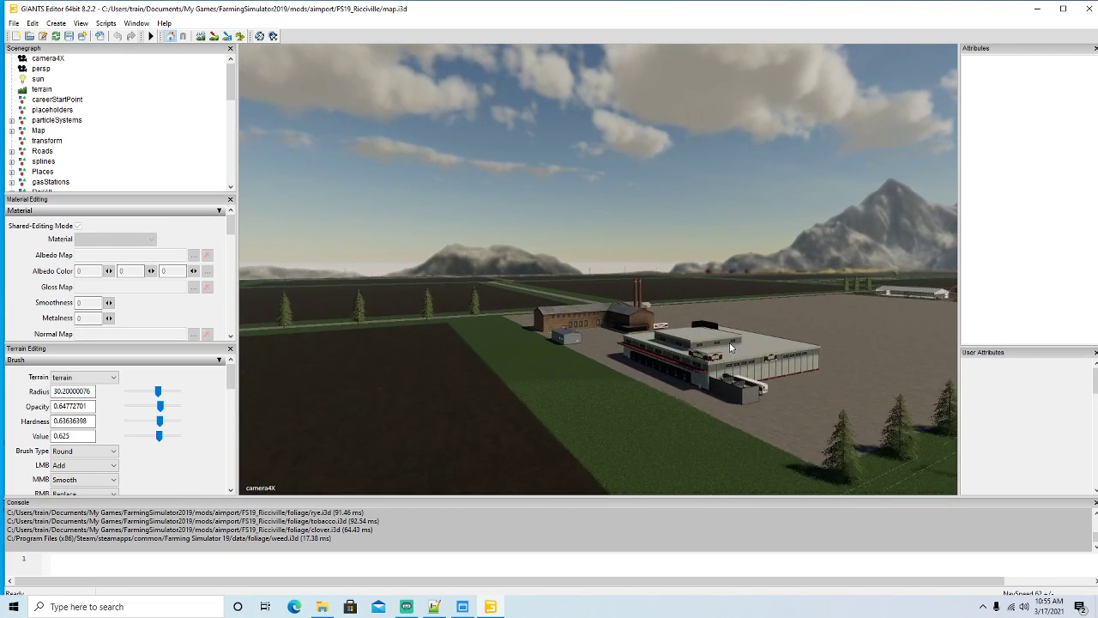
scroll(730, 348, "up", 6)
right_click_drag(730, 347, 732, 385)
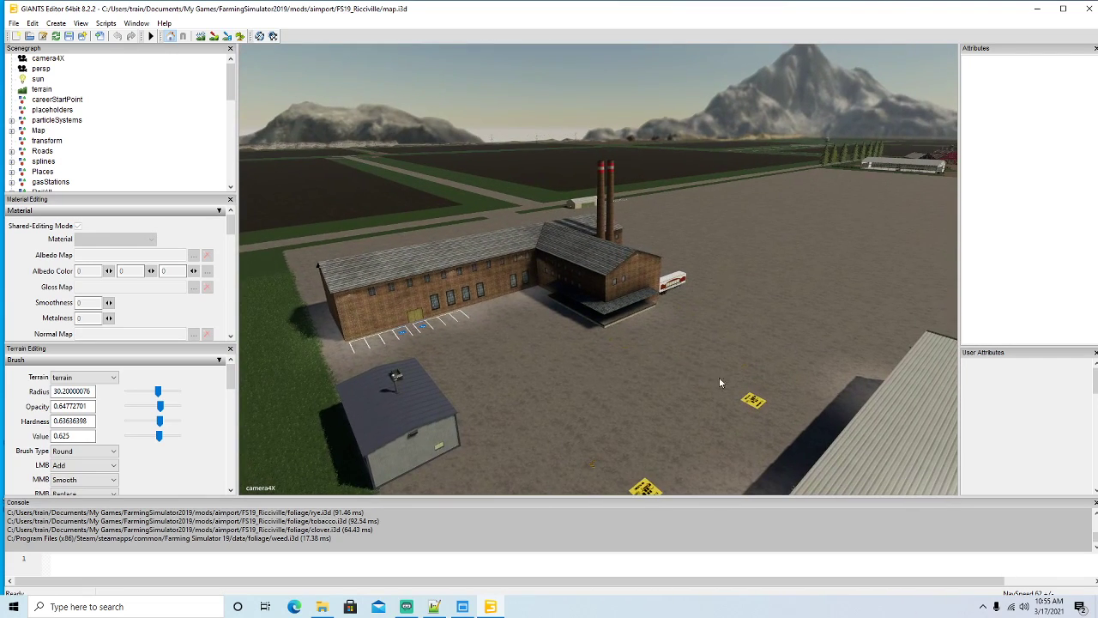
left_click(641, 337)
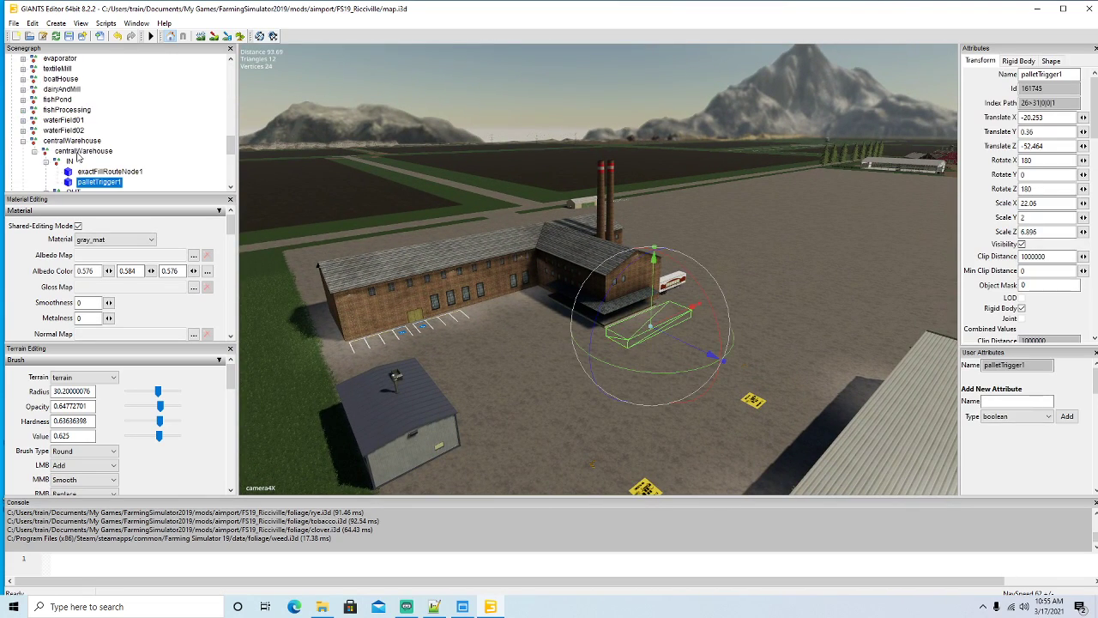
Export the central warehouse's IN group with its files as IN to the newBuildings folder, using the parent directory structure.
scroll(89, 165, "down", 1)
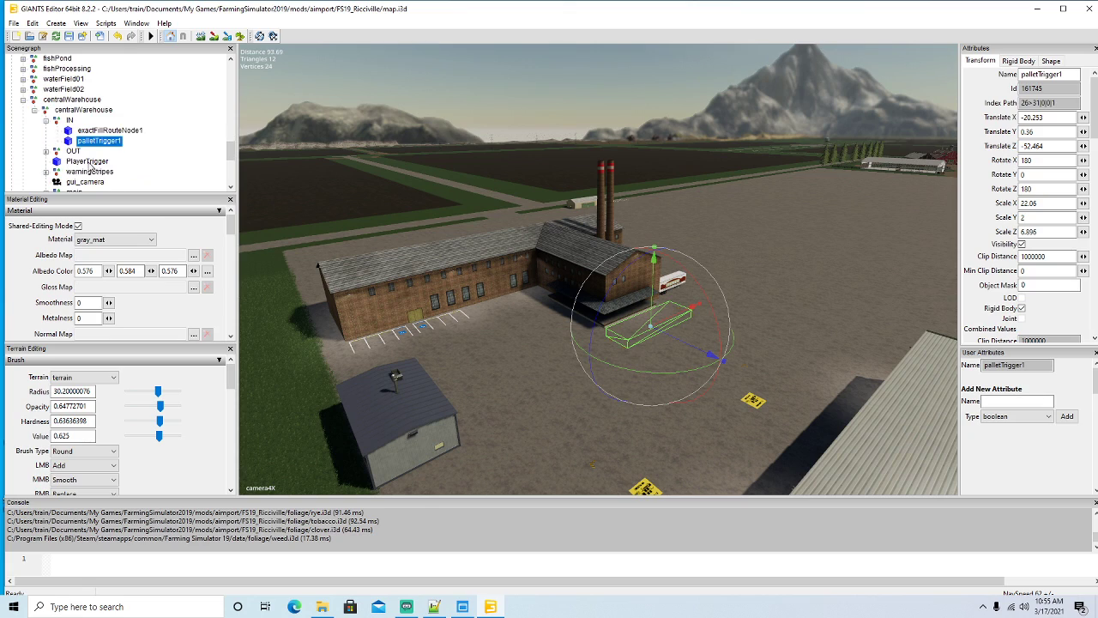
left_click(47, 122)
left_click(57, 123)
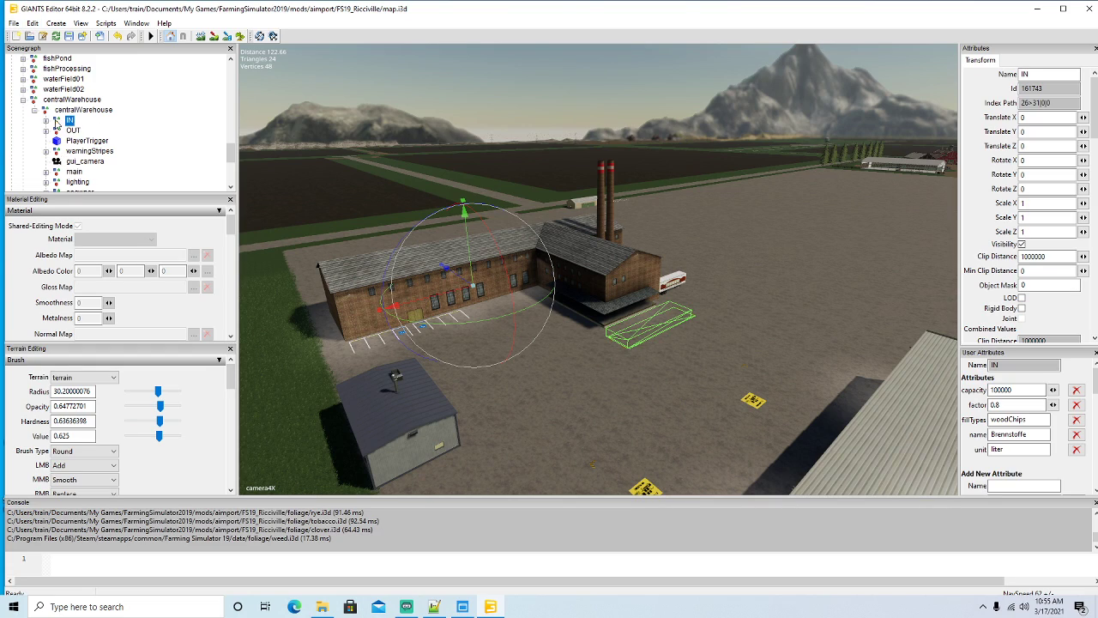
left_click(14, 23)
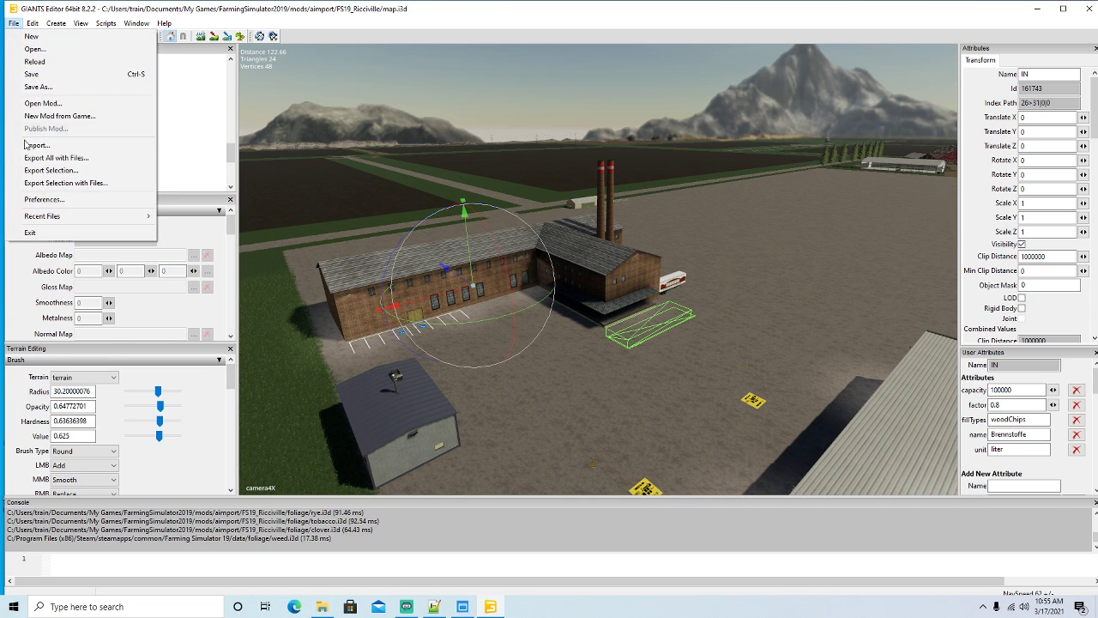
left_click(54, 185)
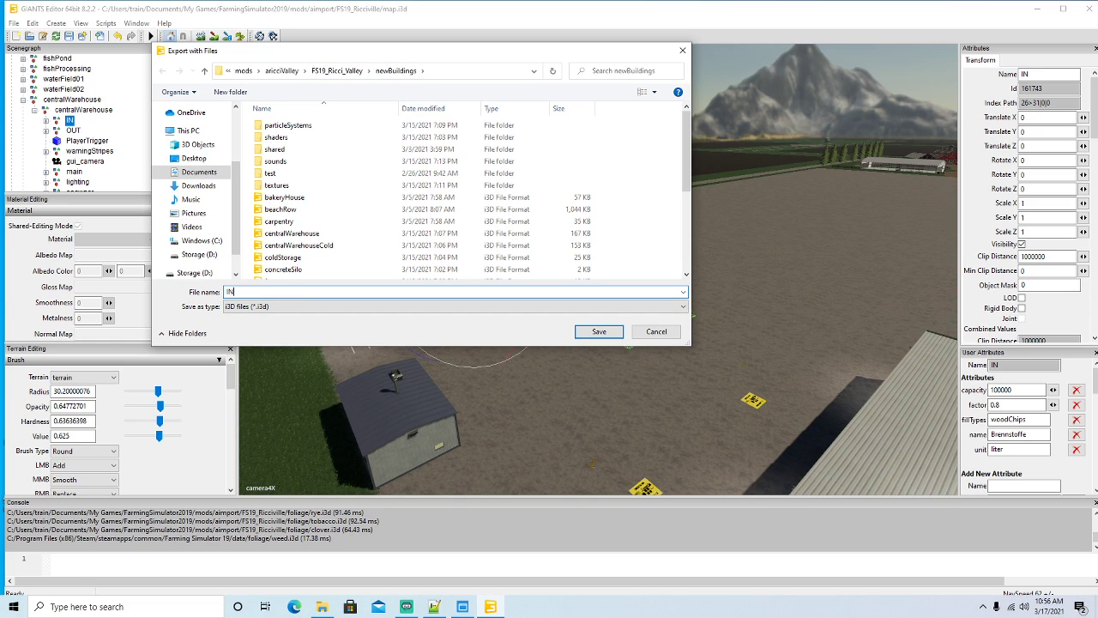
key("Return")
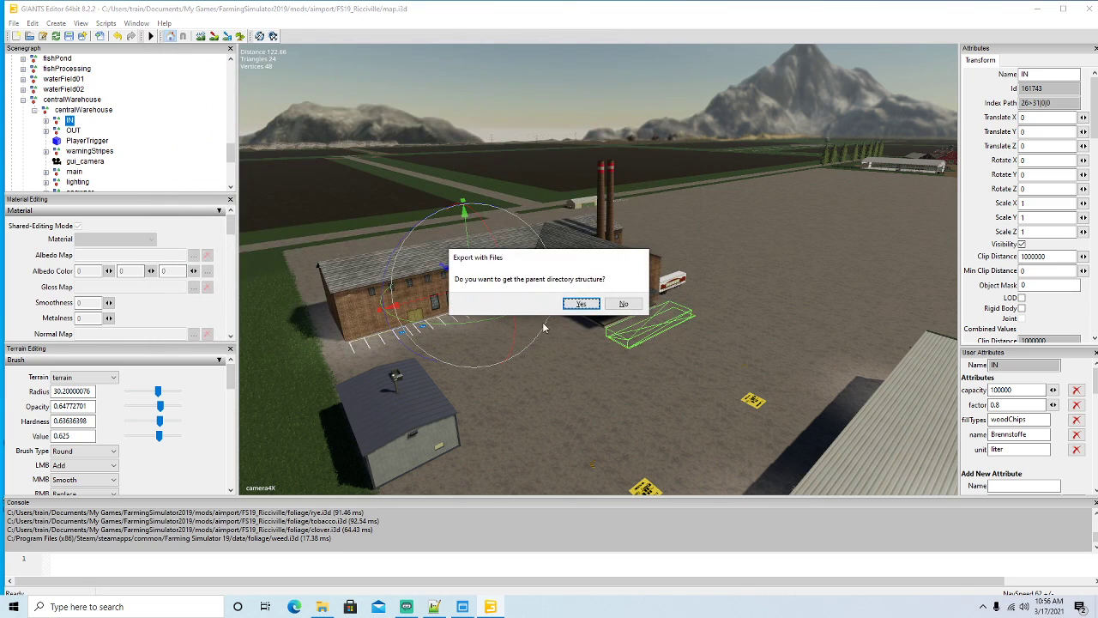
left_click(580, 305)
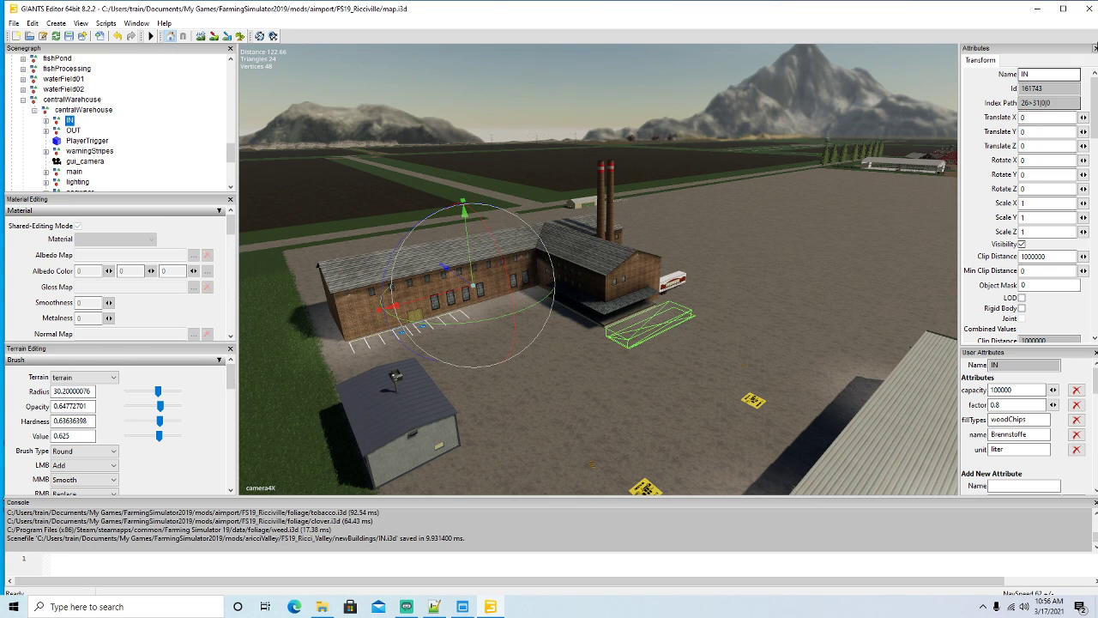
Close the map in GIANTS Editor without saving and open the FS19_Ricci_Valley folder inside mods\aricciValley.
left_click(1090, 12)
left_click(631, 307)
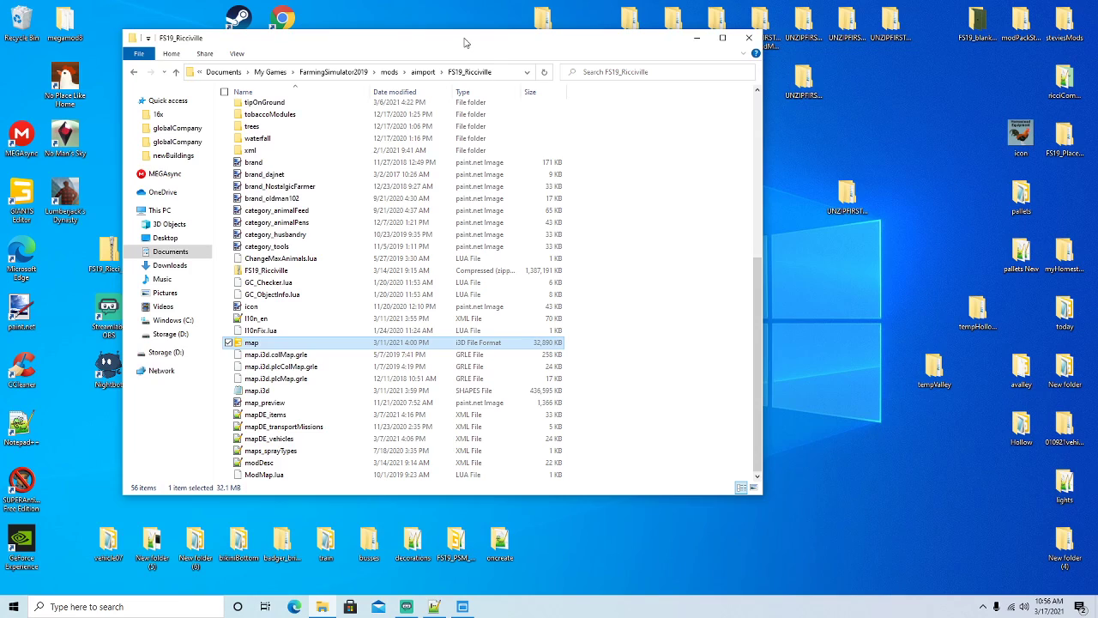
left_click_drag(464, 42, 664, 41)
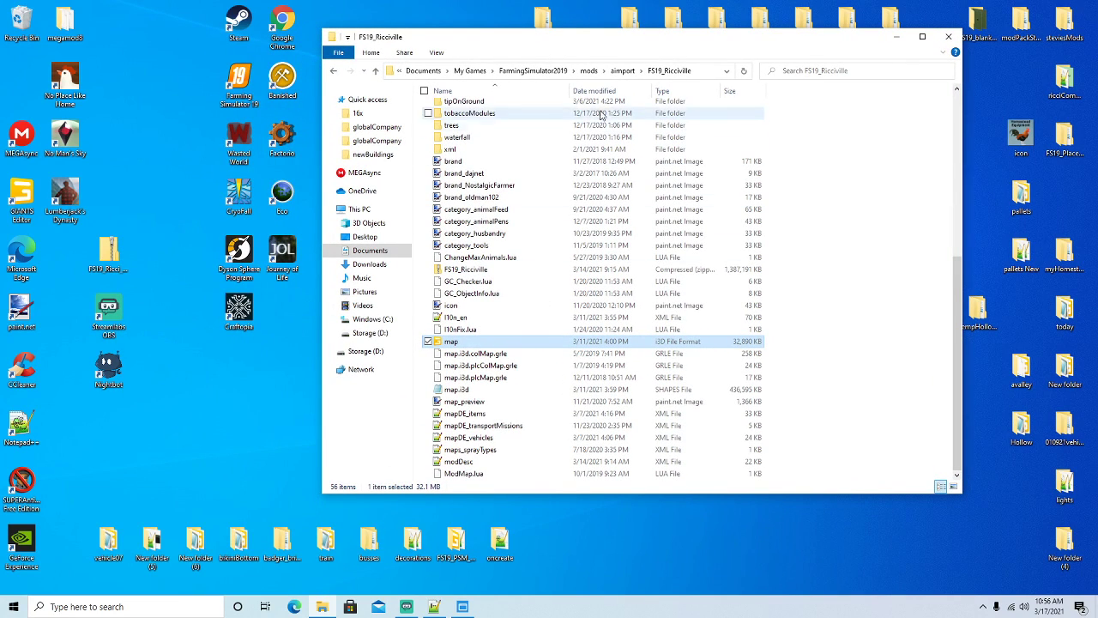
left_click(589, 71)
left_click_drag(611, 48, 480, 51)
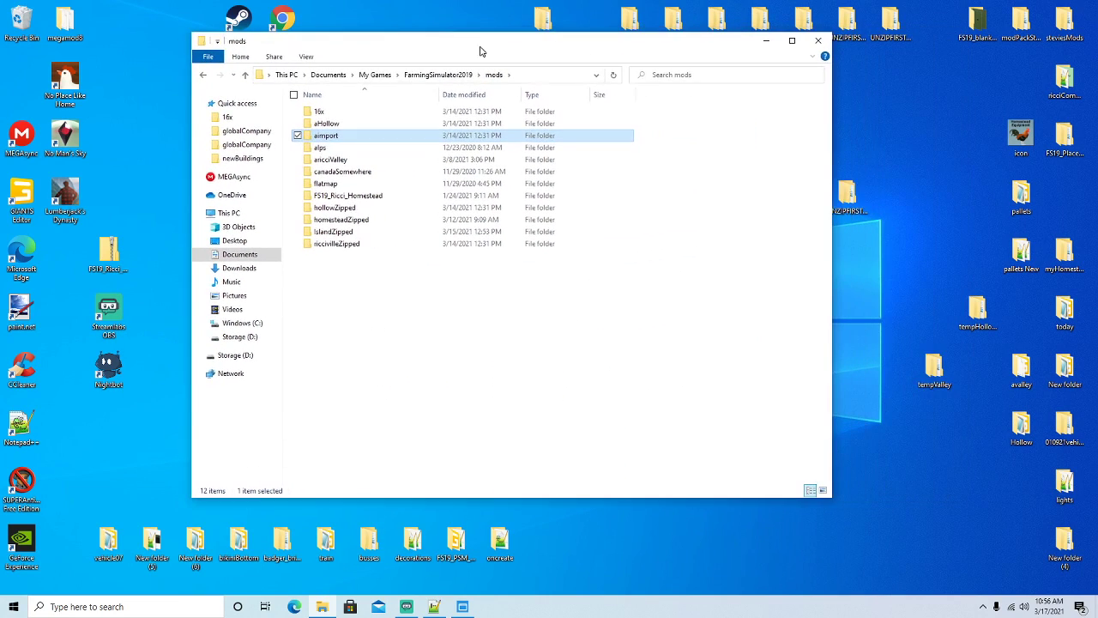
double_click(332, 159)
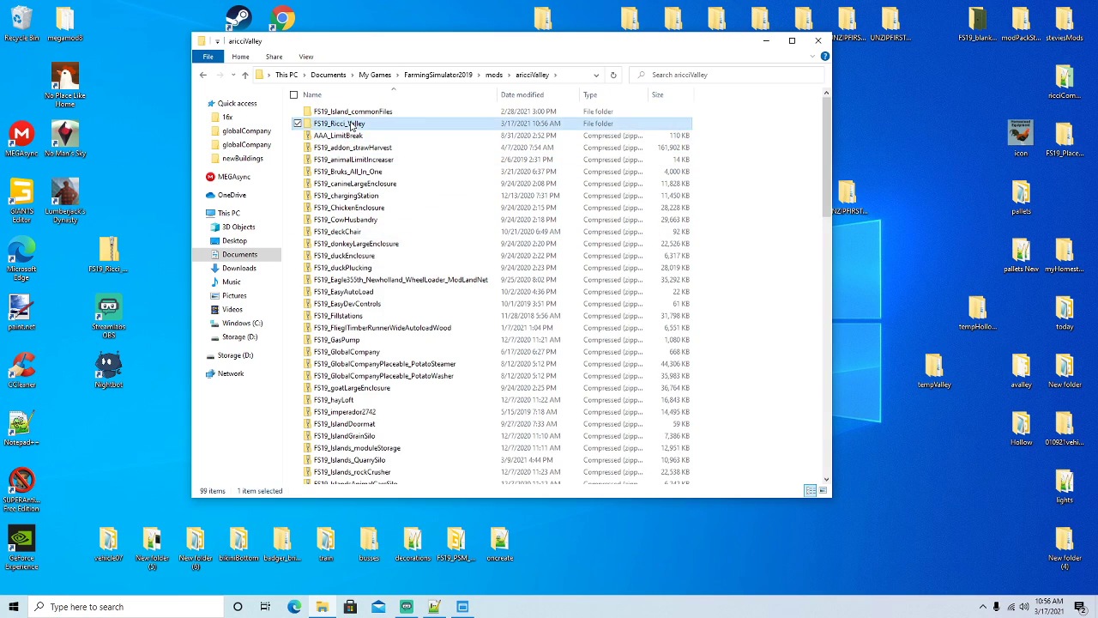
double_click(338, 124)
scroll(363, 266, "down", 5)
scroll(357, 251, "up", 4)
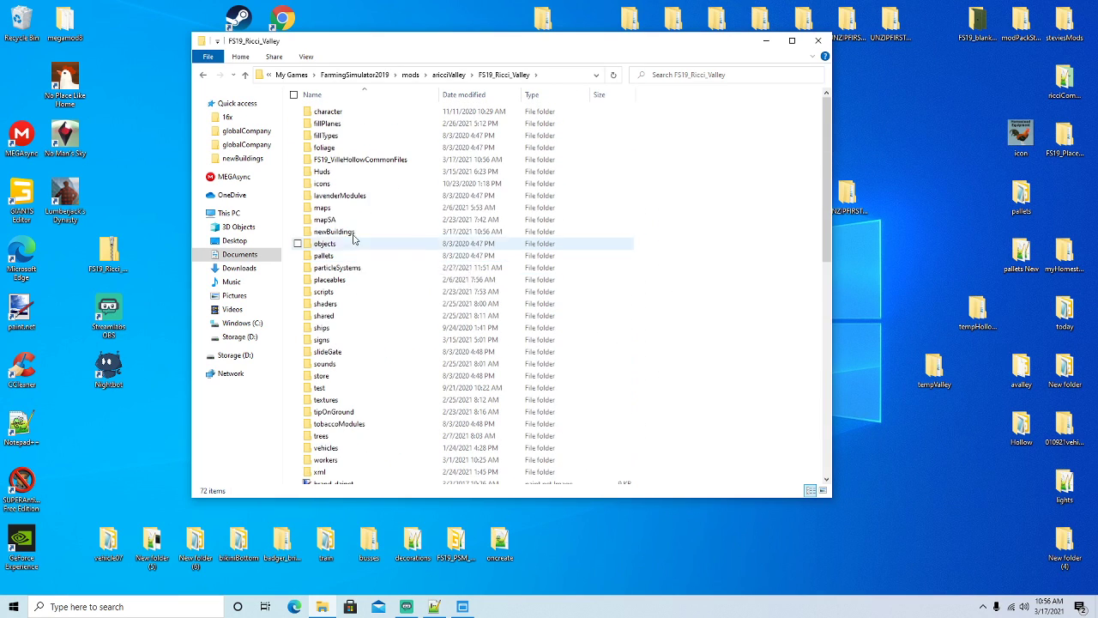
scroll(351, 196, "down", 2)
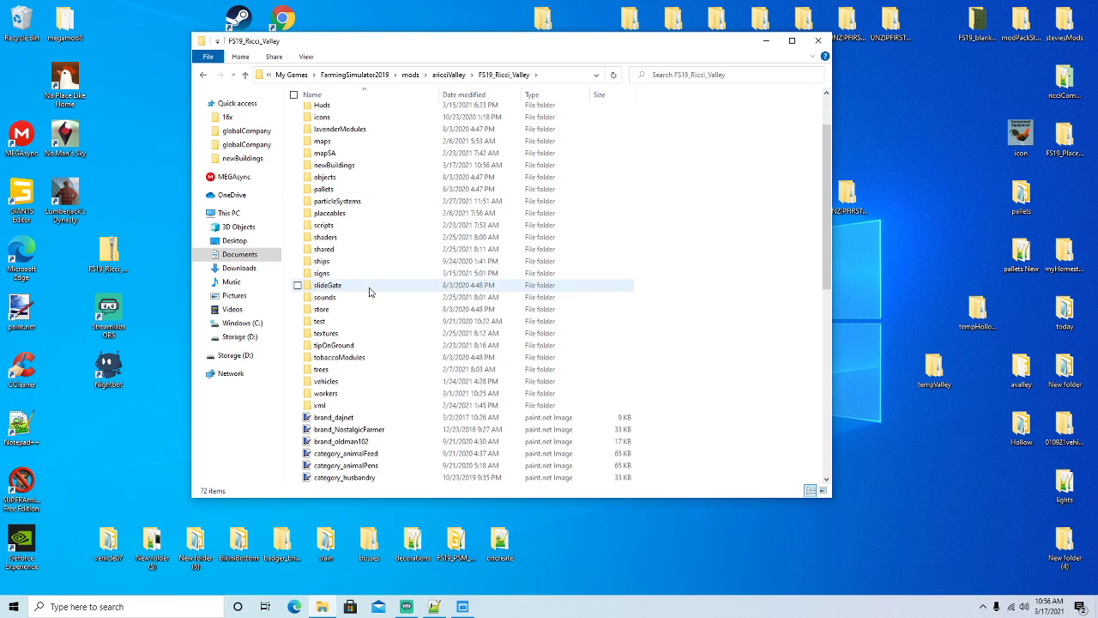
scroll(371, 289, "up", 2)
Open the exported IN i3d file from the newBuildings folder in Notepad++.
left_click(348, 240)
right_click(349, 240)
left_click(354, 243)
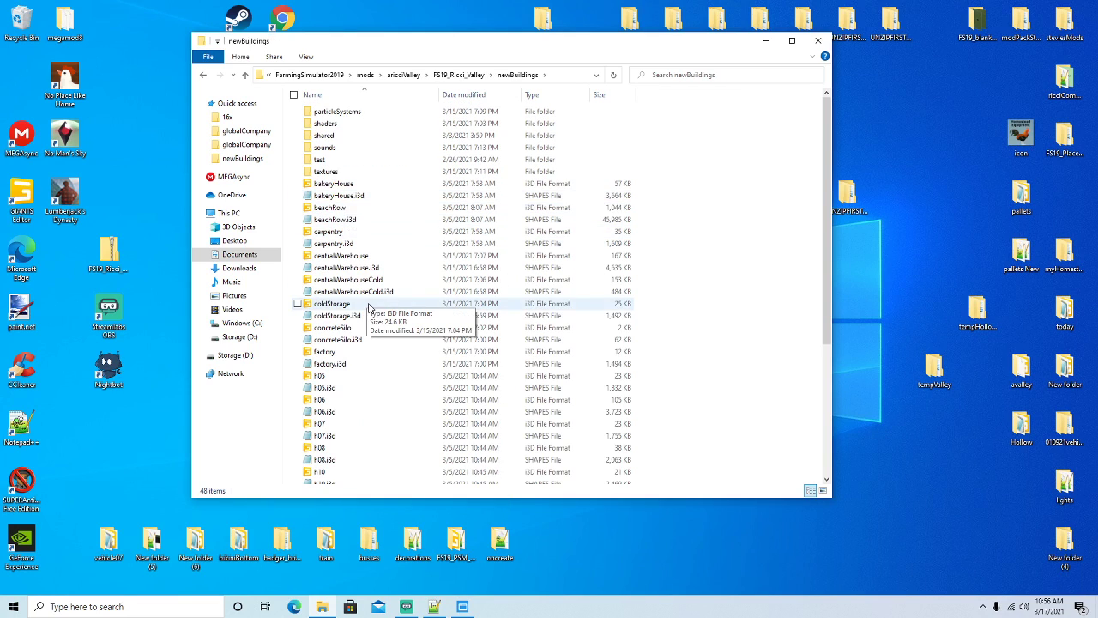
scroll(352, 309, "down", 5)
left_click(322, 323)
right_click(323, 323)
left_click(360, 381)
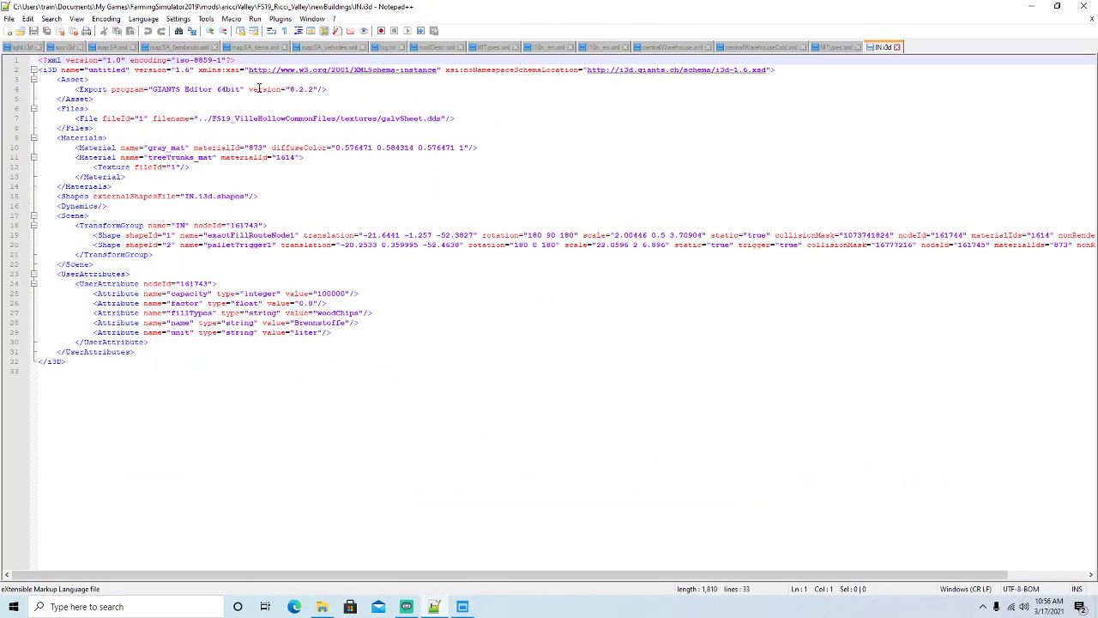
Shrink the Notepad++ window and move it down so the folder window behind it can be reached.
left_click(1057, 6)
left_click_drag(678, 55, 673, 196)
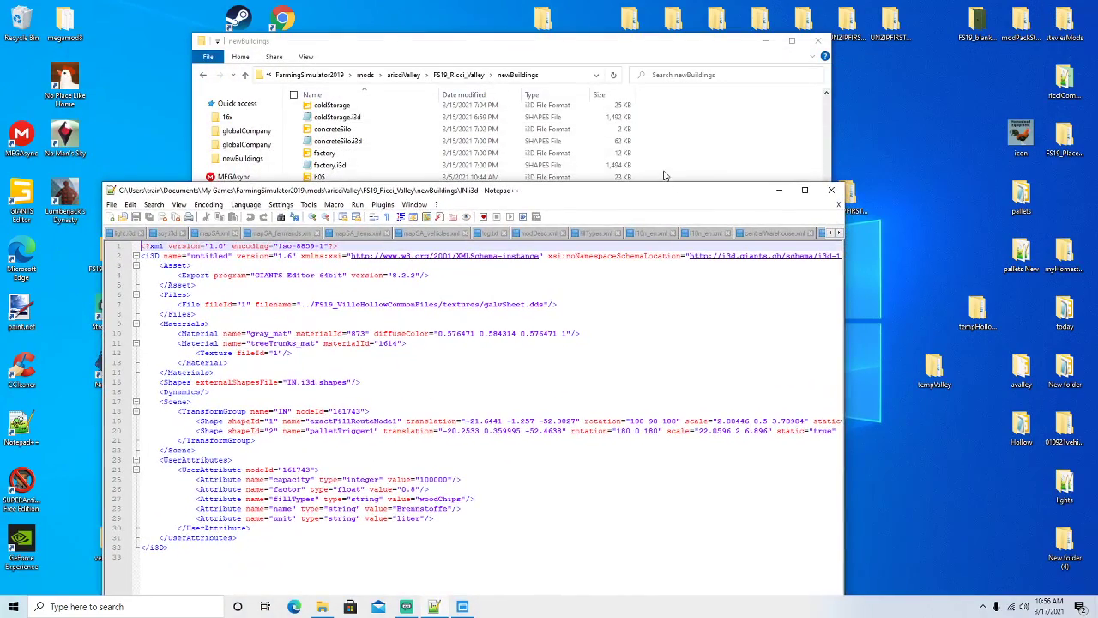
left_click_drag(572, 197, 562, 238)
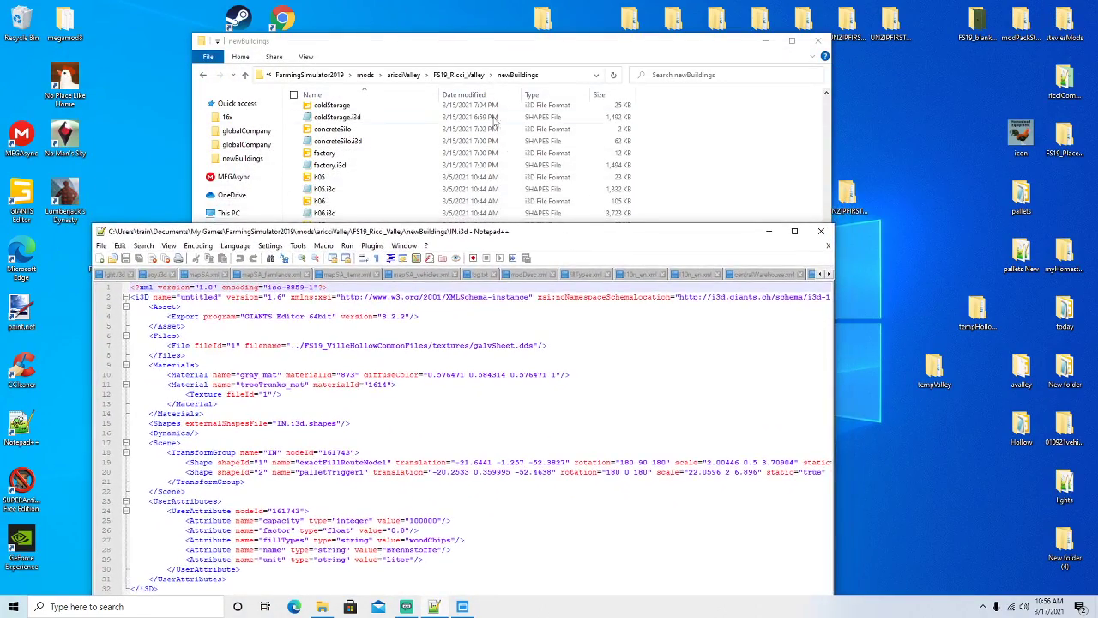
Copy the galvSheet texture from the textures folder inside FS19_VilleHollowCommonFiles.
left_click(470, 74)
double_click(378, 160)
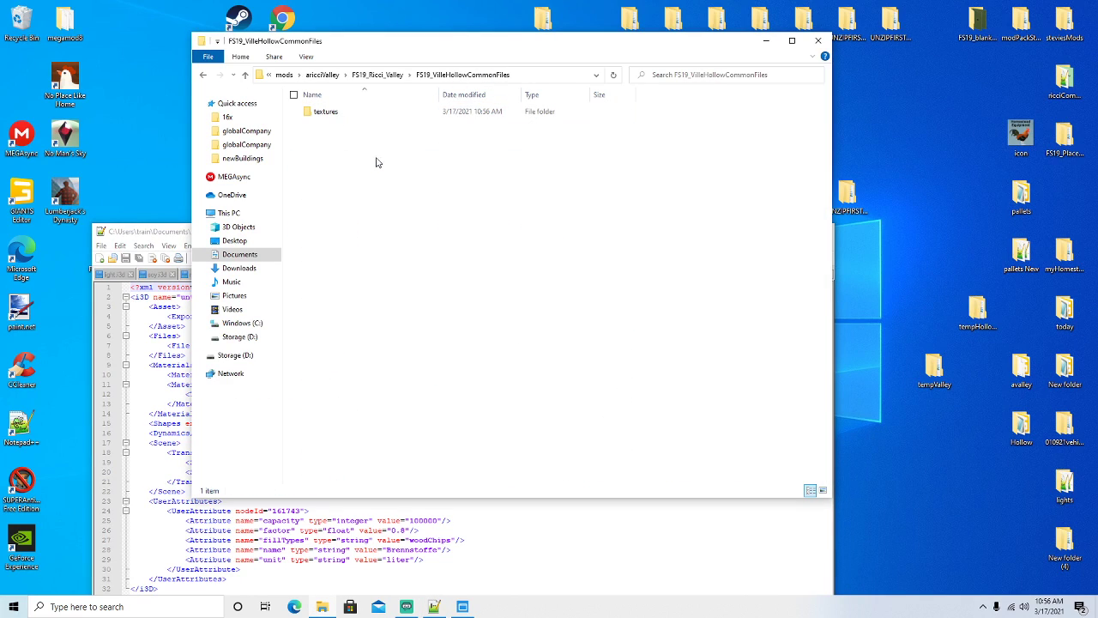
double_click(324, 114)
left_click(325, 120)
right_click(325, 118)
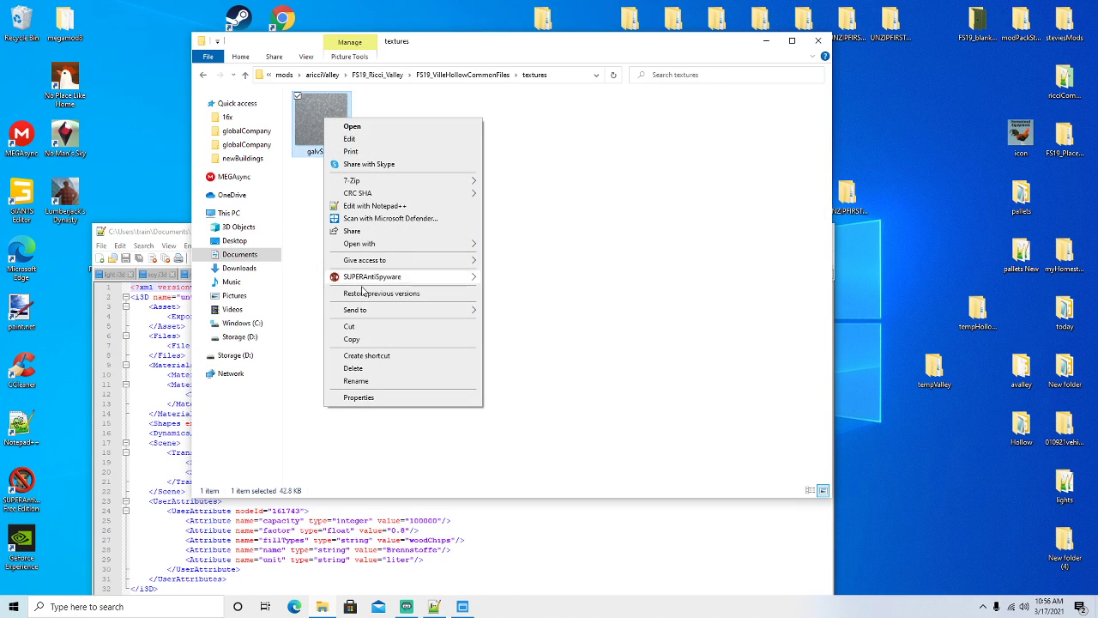
left_click(352, 340)
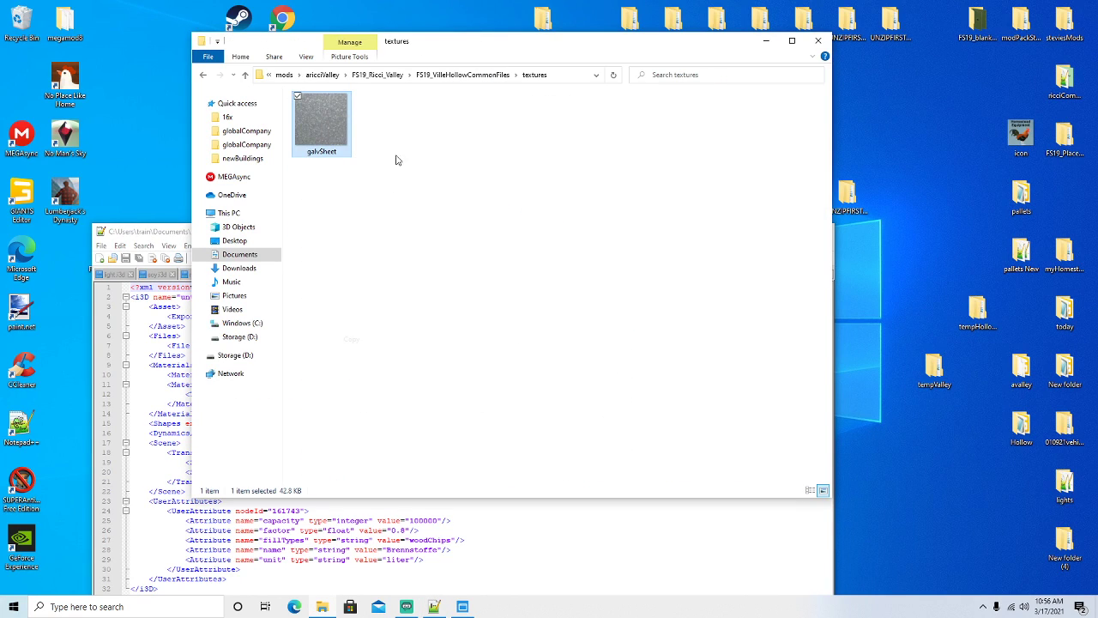
Paste the galvSheet texture into newBuildings\textures, keeping the file already there in the name conflict.
left_click(399, 76)
double_click(333, 233)
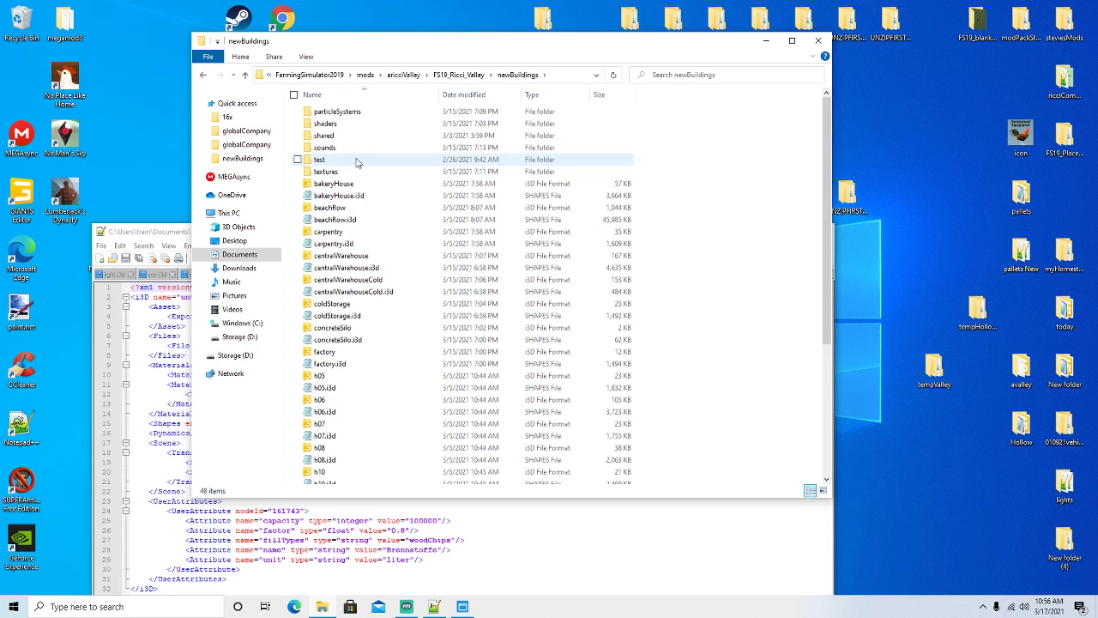
double_click(326, 171)
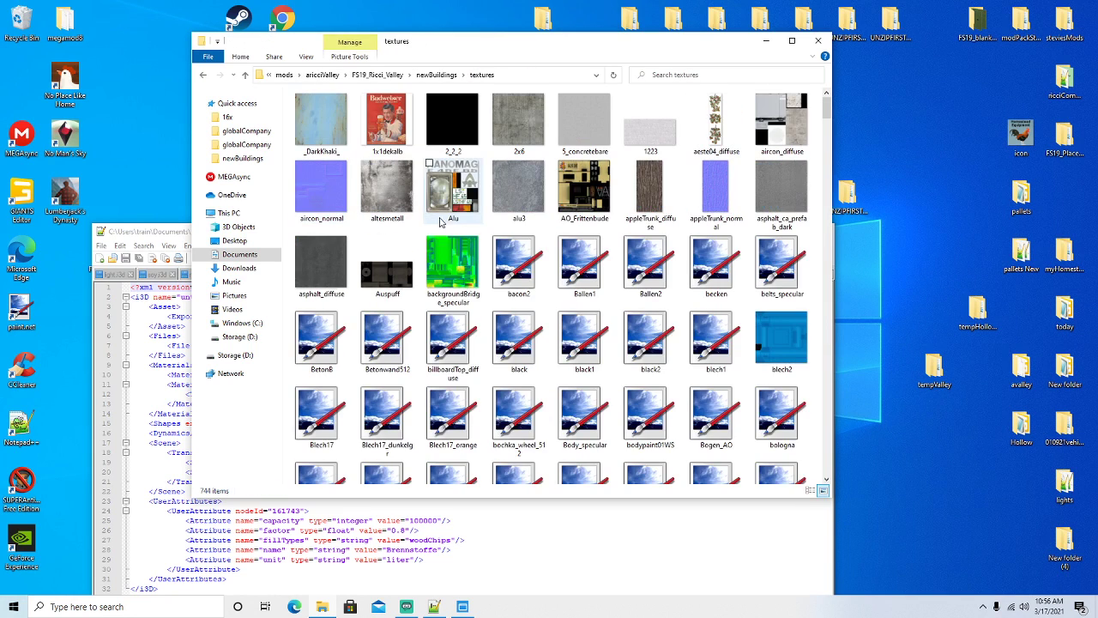
right_click(420, 232)
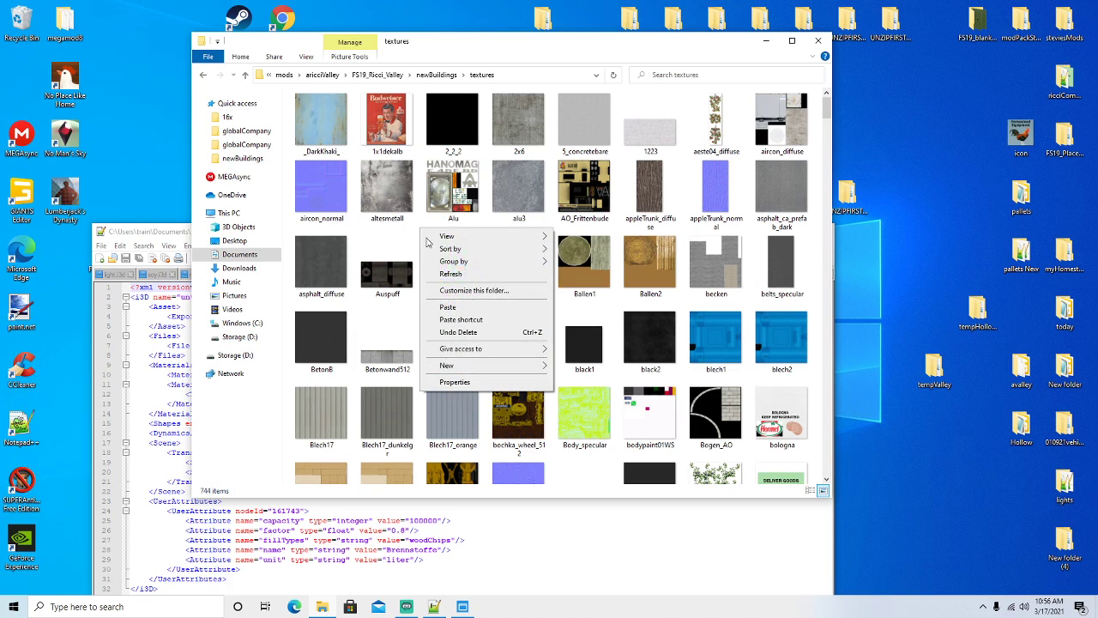
left_click(450, 305)
left_click(503, 258)
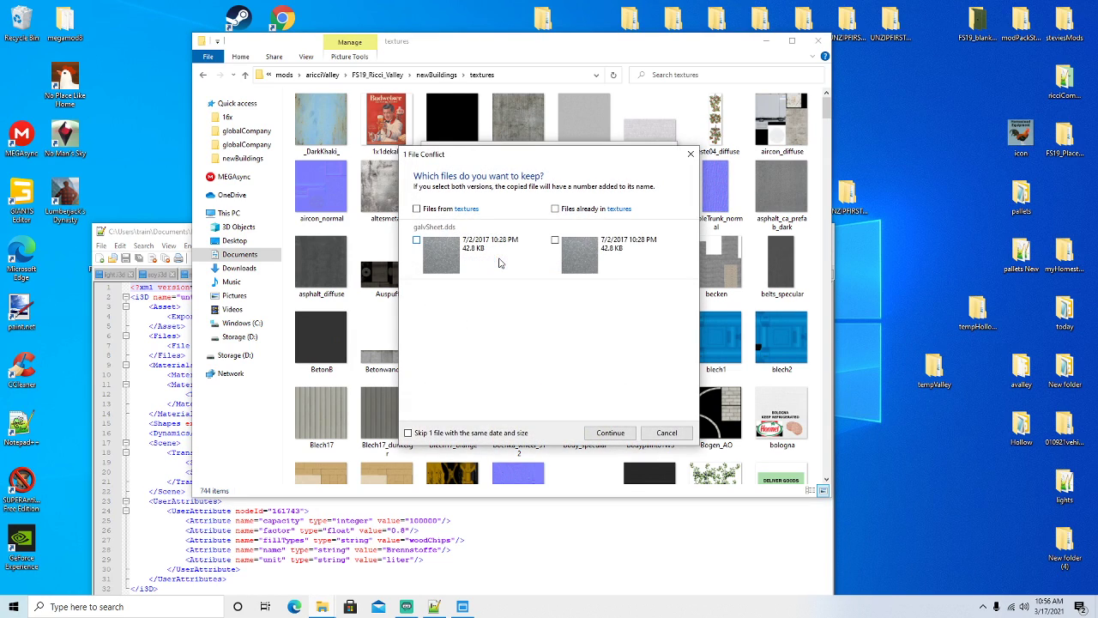
left_click(555, 240)
left_click(610, 433)
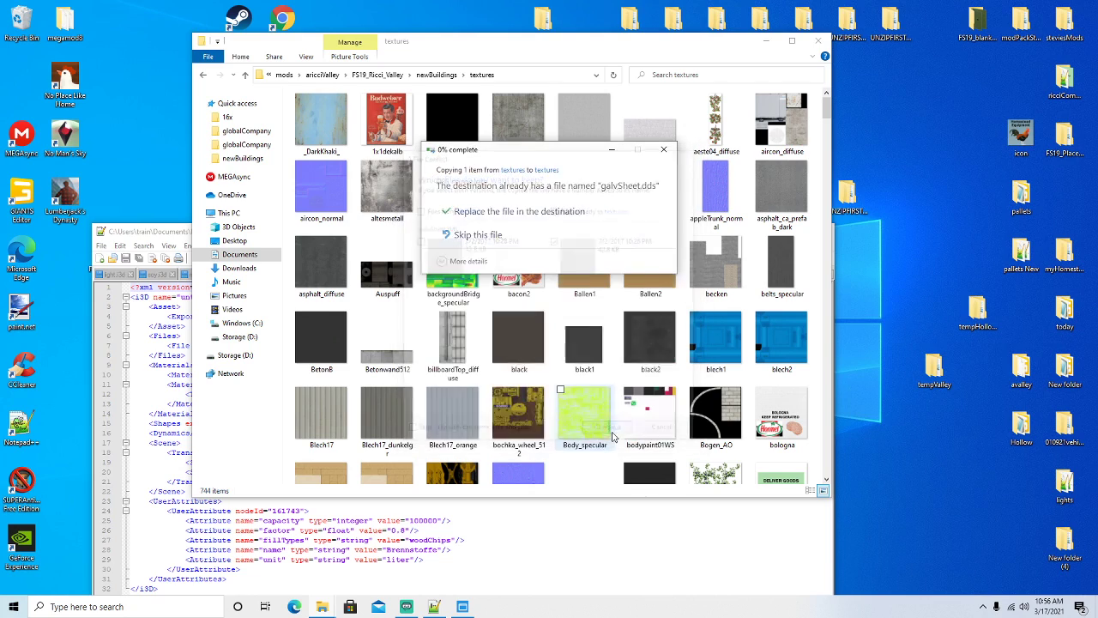
Delete the FS19_VilleHollowCommonFiles folder from FS19_Ricci_Valley.
left_click(377, 74)
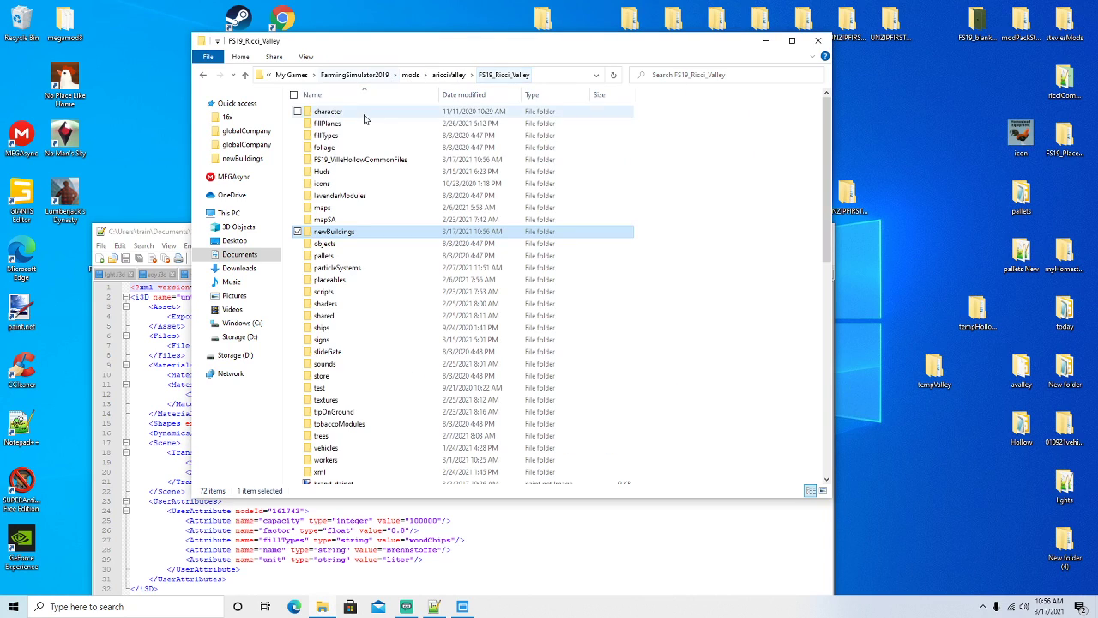
right_click(364, 163)
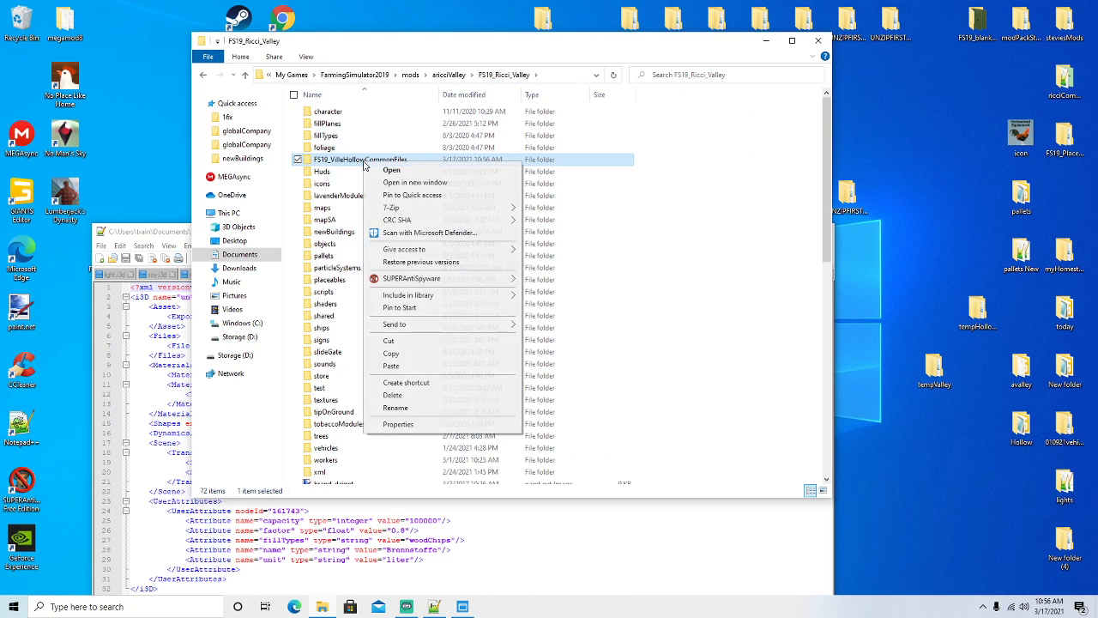
left_click(393, 395)
Shorten the file path in IN.i3d to textures/galvSheet.dds in Notepad++ and save the file.
key("alt+Tab")
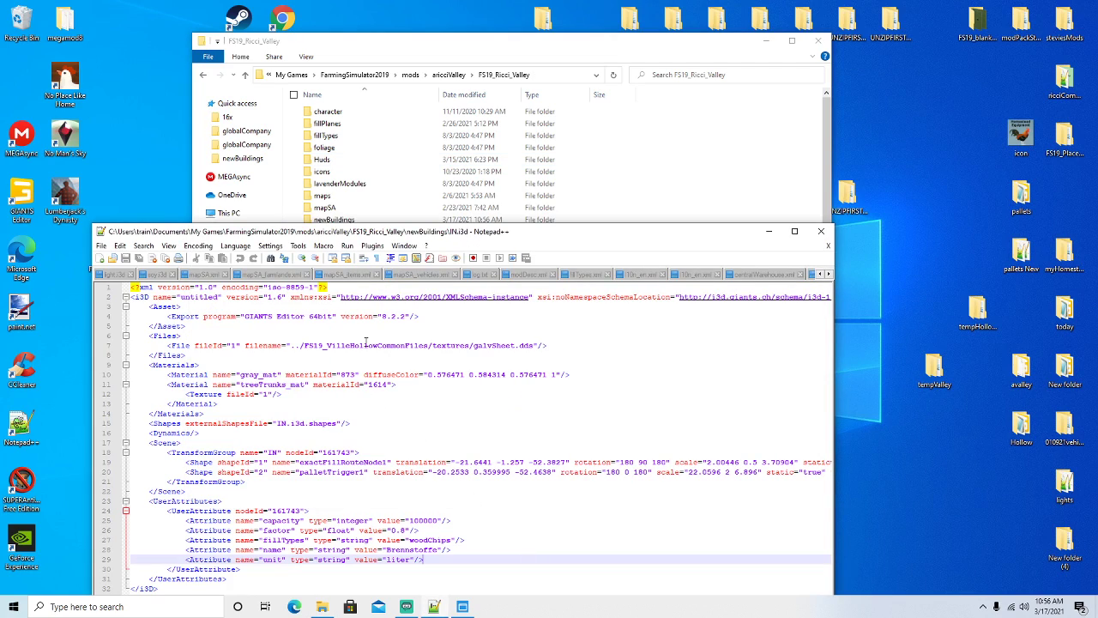
left_click(434, 344)
key("BackSpace")
key("BackSpace")
key("BackSpace")
key("BackSpace")
key("BackSpace")
key("BackSpace")
key("BackSpace")
key("BackSpace")
key("BackSpace")
key("BackSpace")
key("BackSpace")
key("BackSpace")
key("BackSpace")
key("BackSpace")
key("BackSpace")
key("BackSpace")
key("BackSpace")
key("BackSpace")
key("BackSpace")
key("BackSpace")
key("BackSpace")
key("BackSpace")
key("BackSpace")
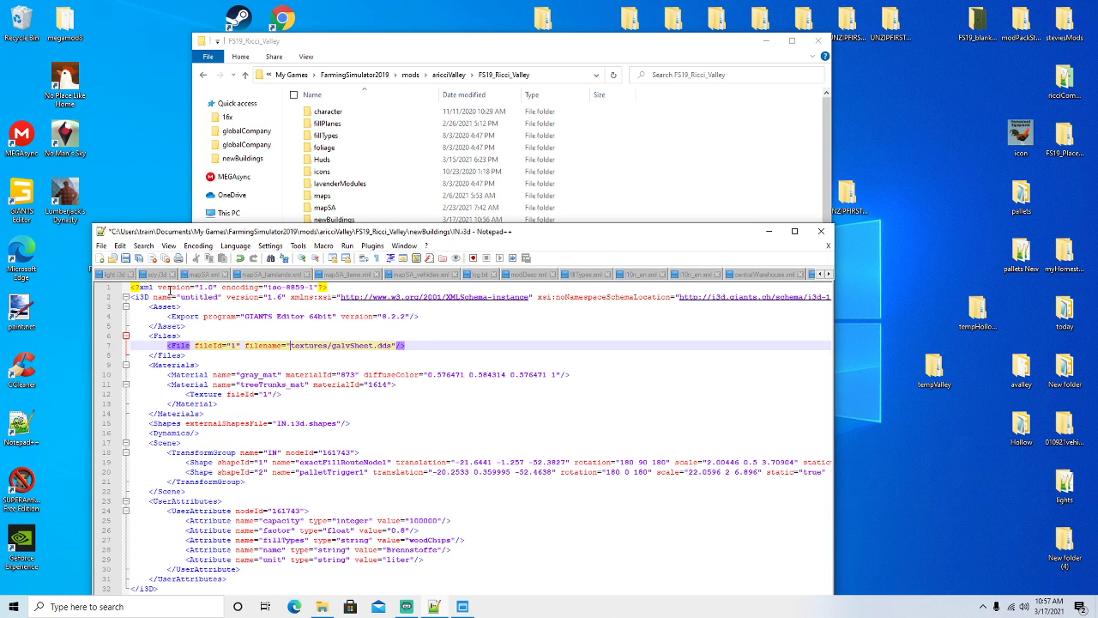
left_click(125, 258)
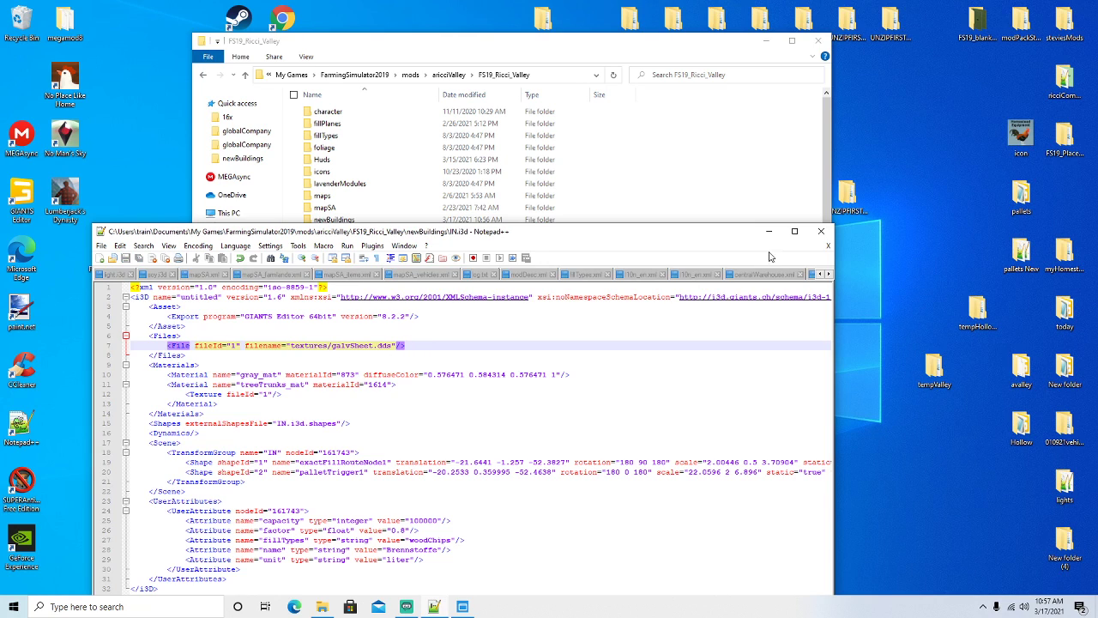
Maximize Notepad++, close the IN.i3d document and minimize the program.
left_click(794, 230)
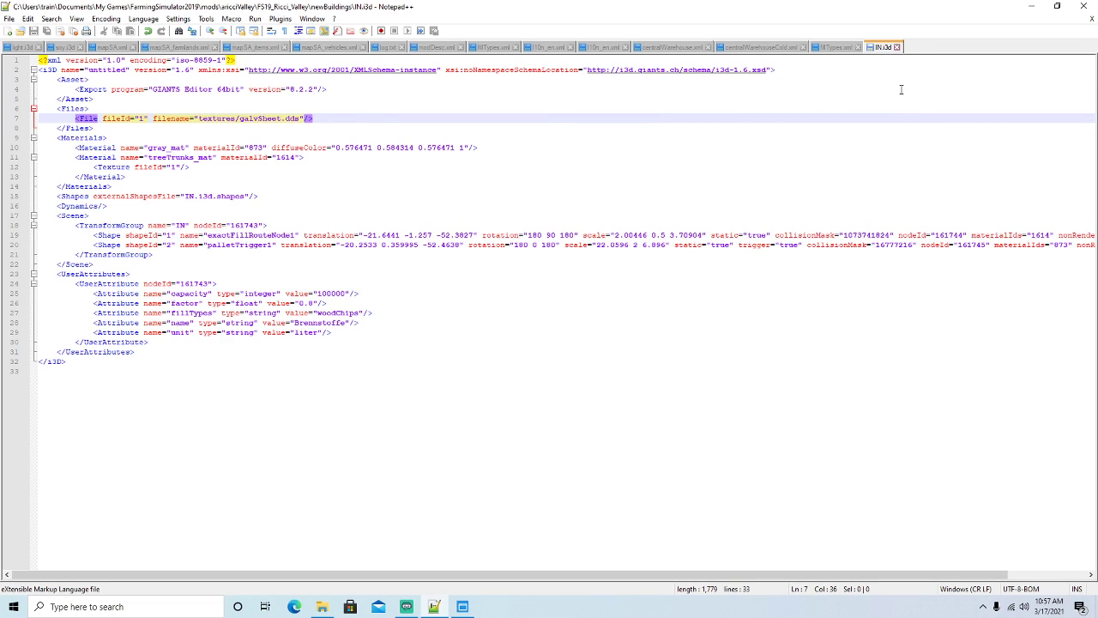
left_click(897, 46)
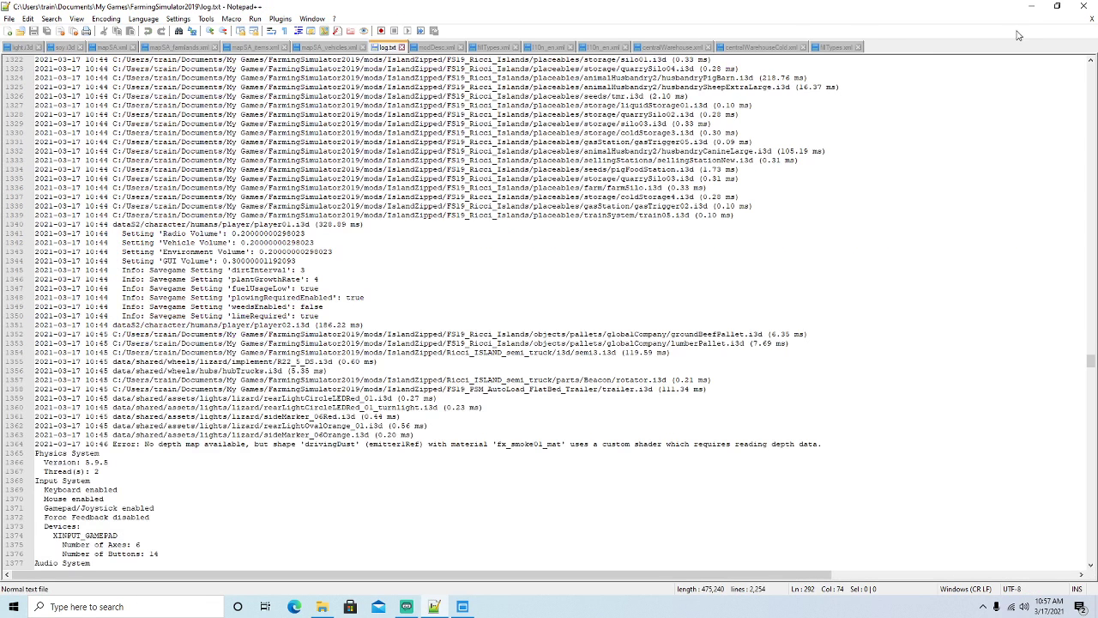
left_click(1029, 10)
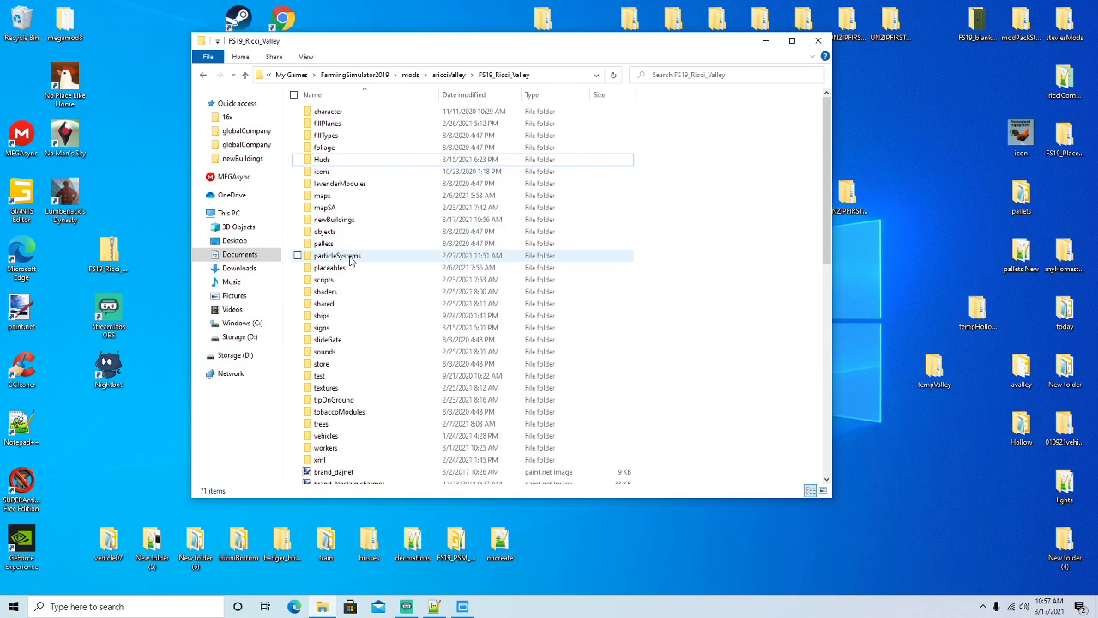
Open the edited IN i3d file from the newBuildings folder in GIANTS Editor.
double_click(335, 219)
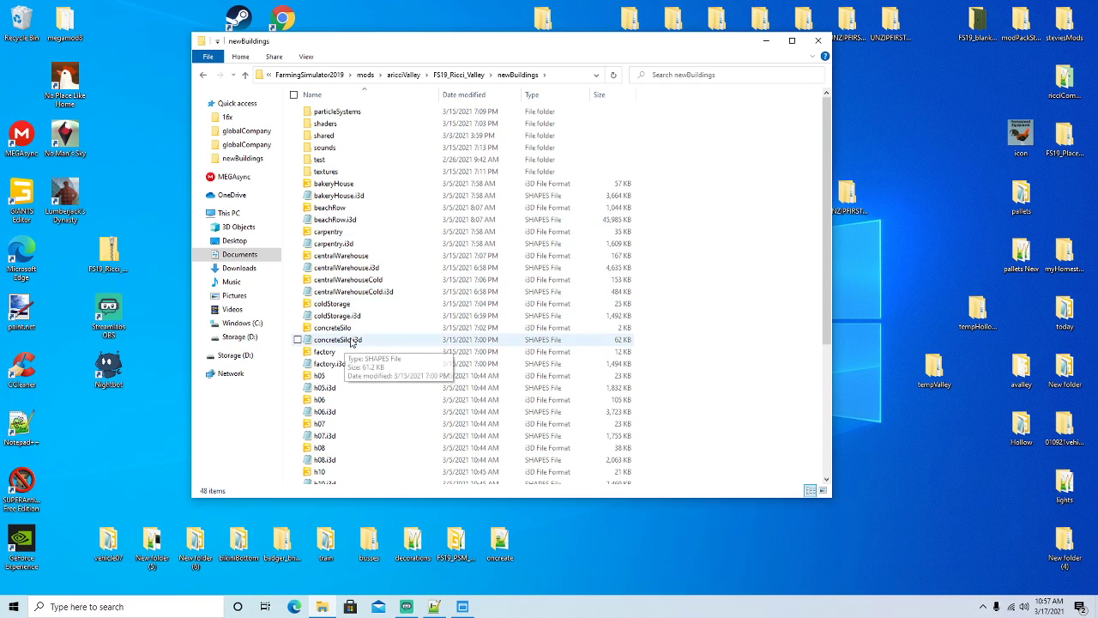
scroll(345, 273, "down", 5)
scroll(347, 279, "down", 1)
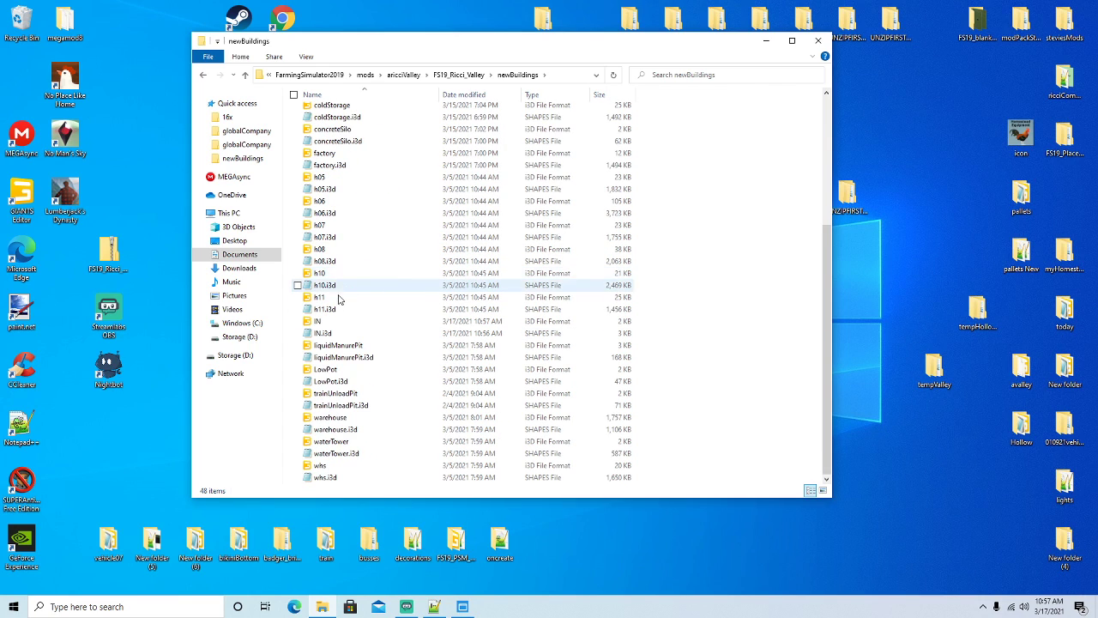
double_click(320, 321)
left_click(536, 372)
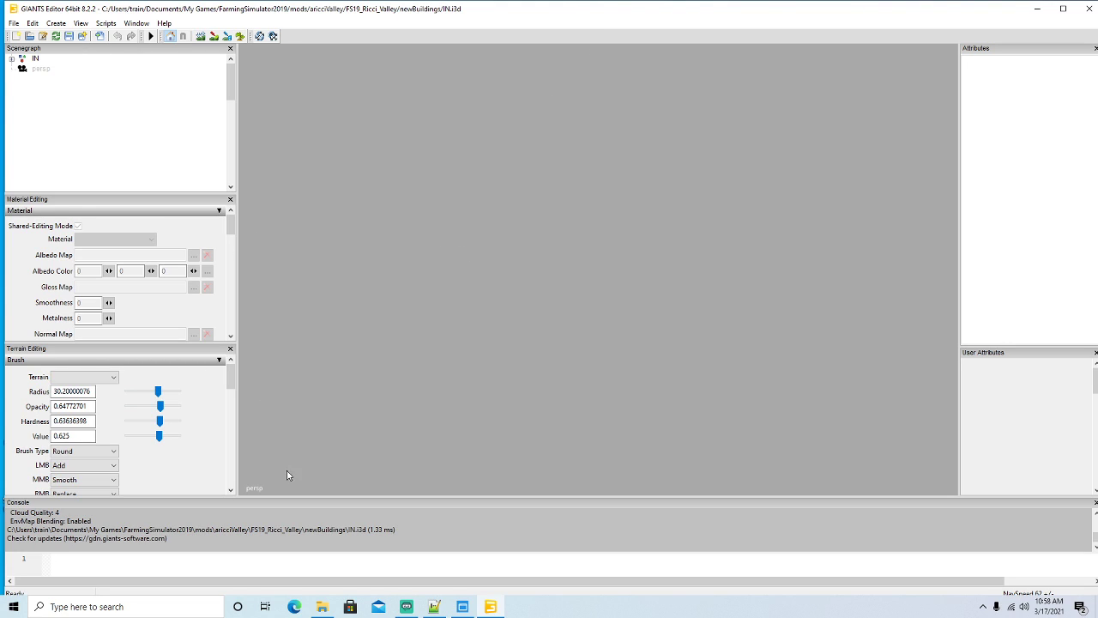
Close the IN file in GIANTS Editor and return to the newBuildings folder window.
left_click(1087, 8)
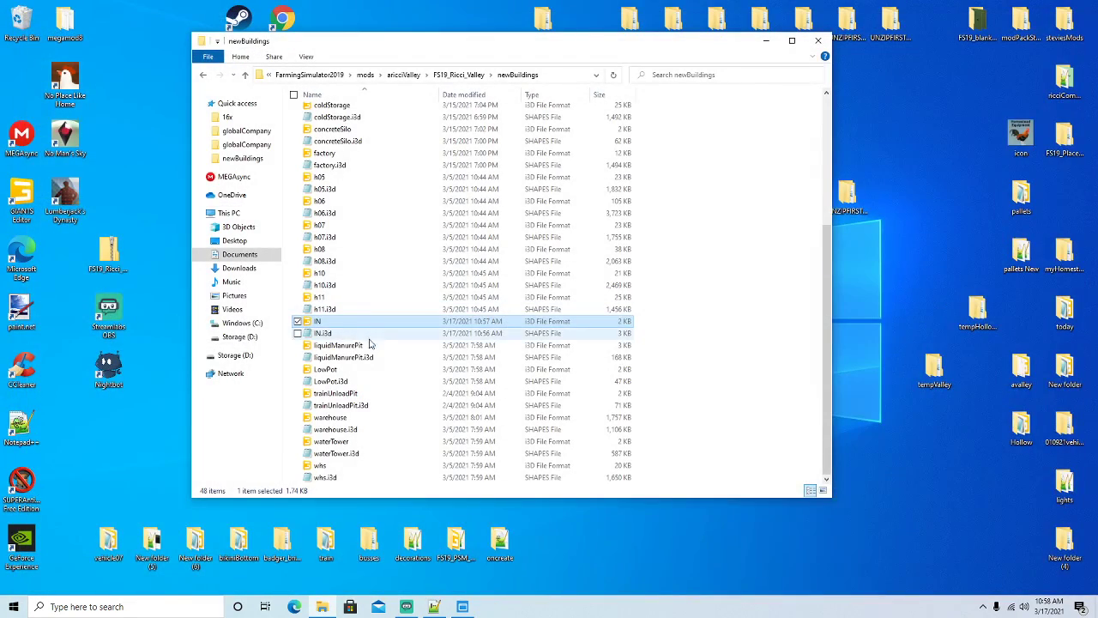
left_click(766, 40)
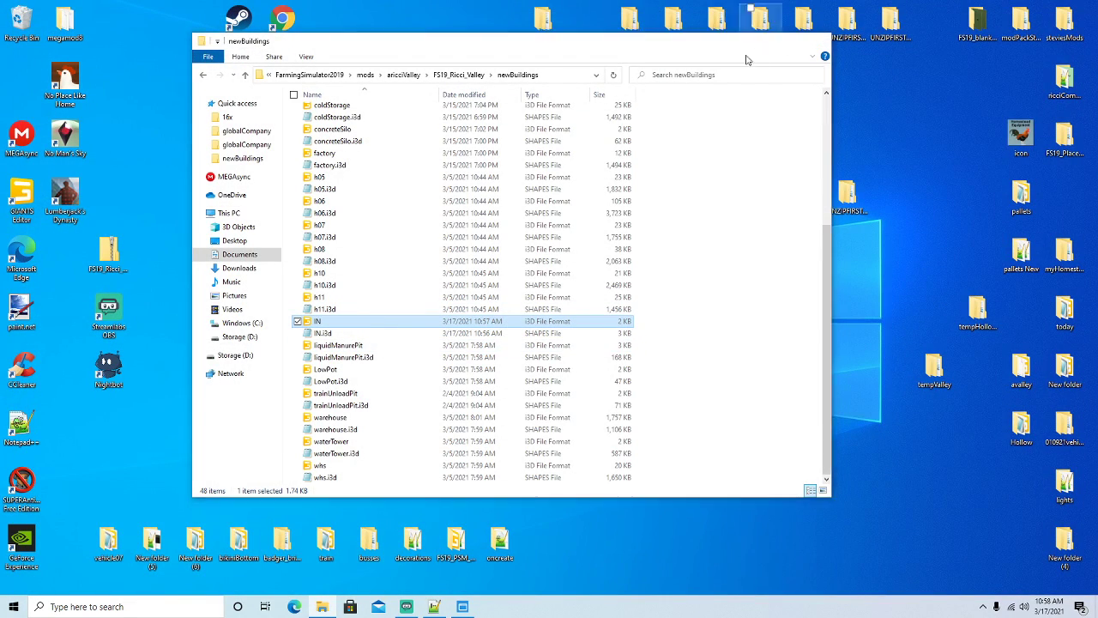
left_click(321, 607)
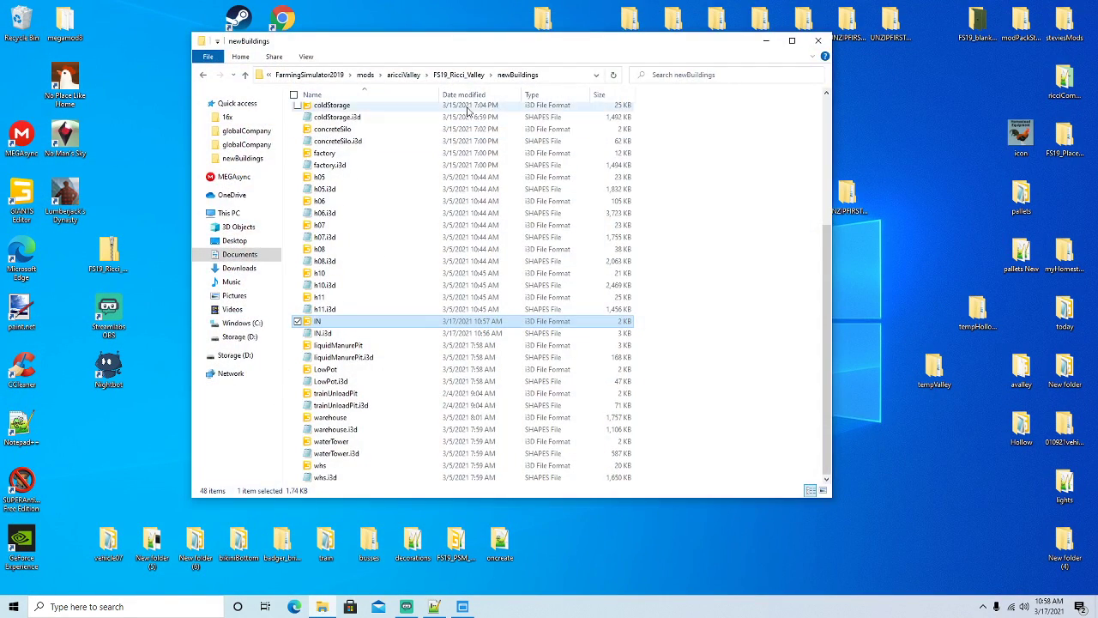
Open mapSA from the FS19_Ricci_Islands folder inside the 16x mods folder with GIANTS Editor 8.2.2.
left_click(365, 75)
double_click(323, 116)
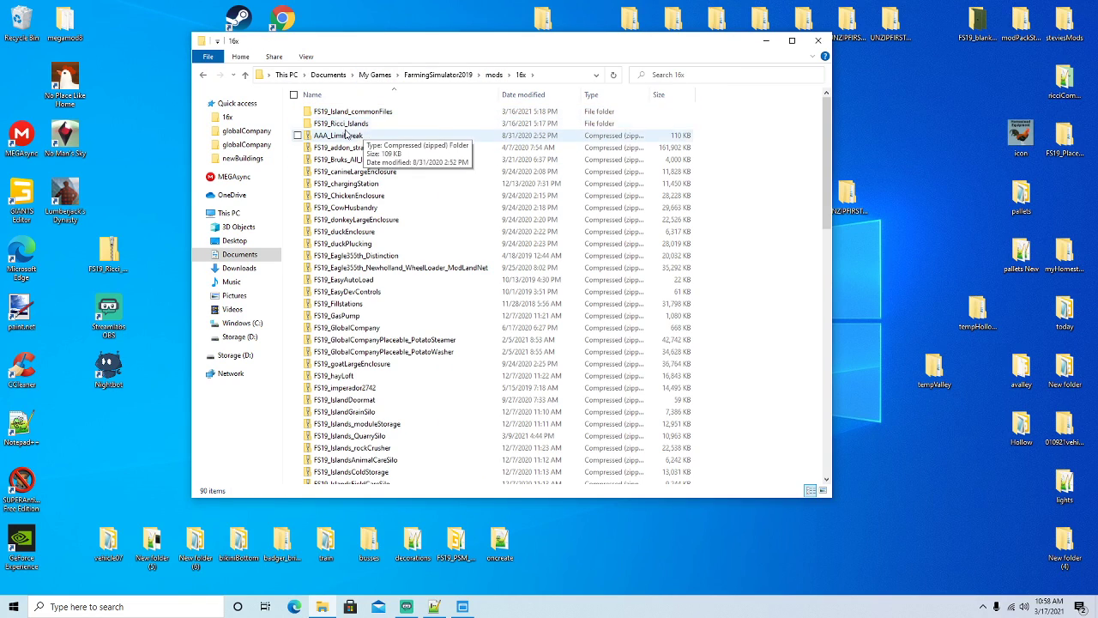
left_click(337, 128)
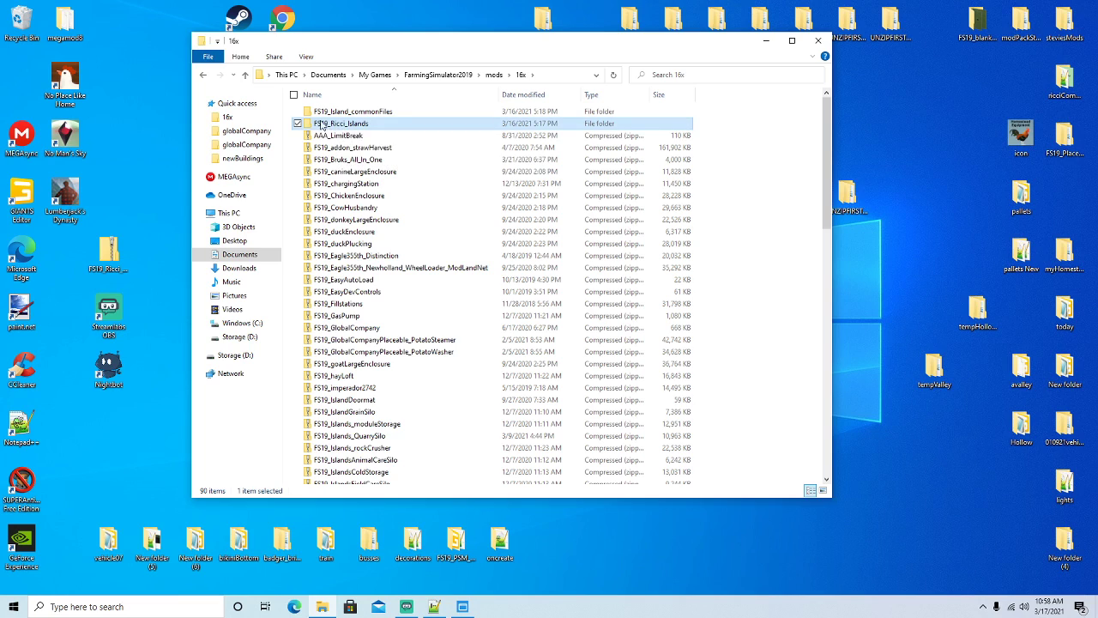
double_click(323, 128)
scroll(386, 275, "down", 7)
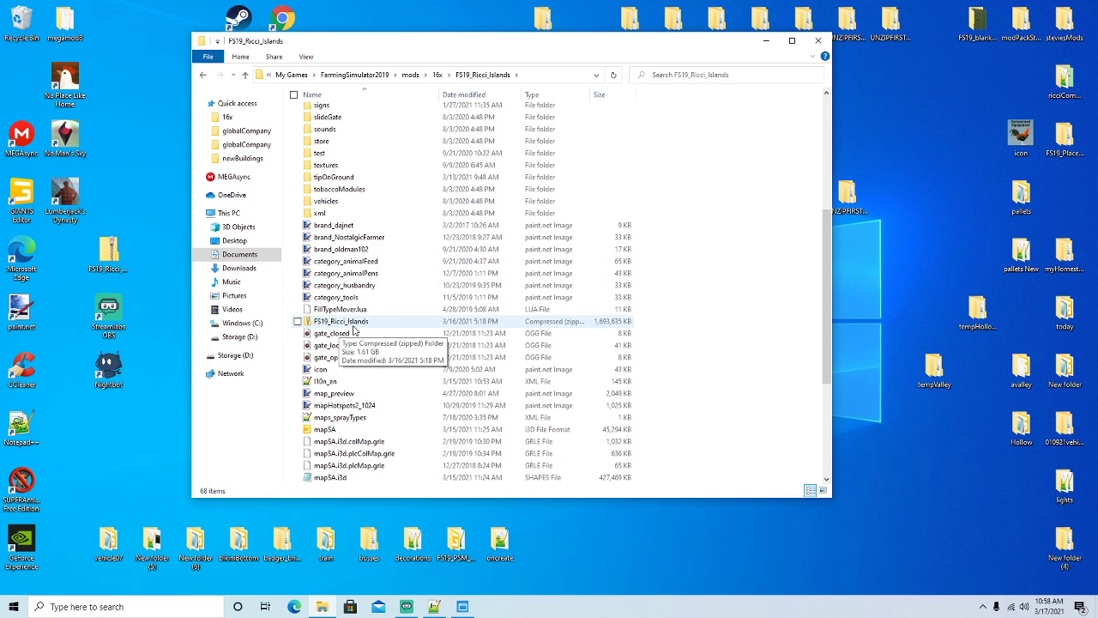
left_click(353, 324)
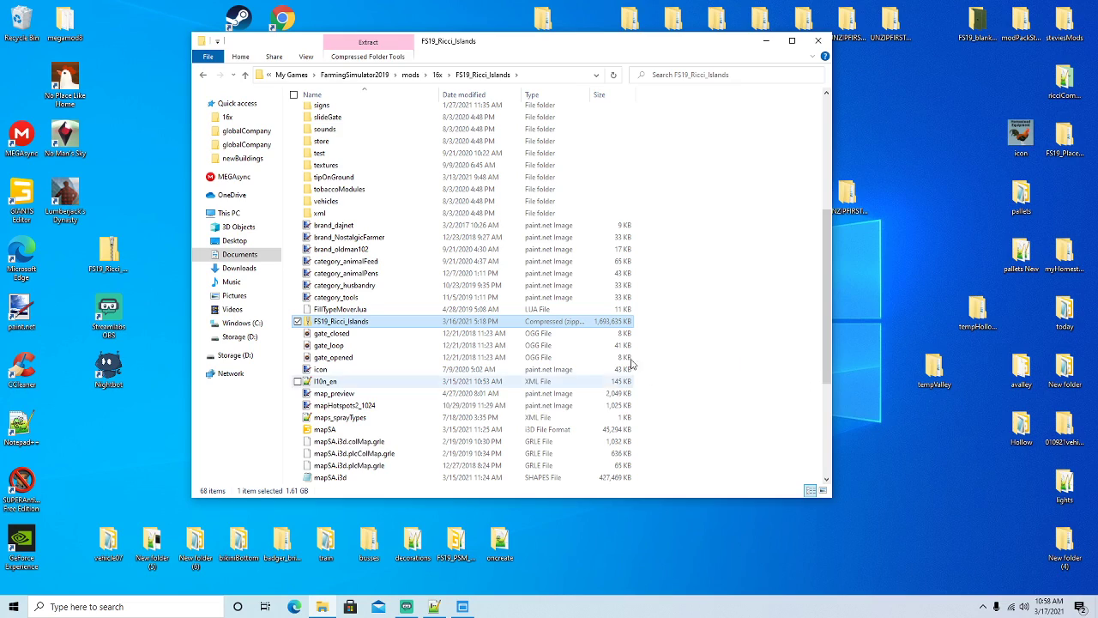
double_click(333, 431)
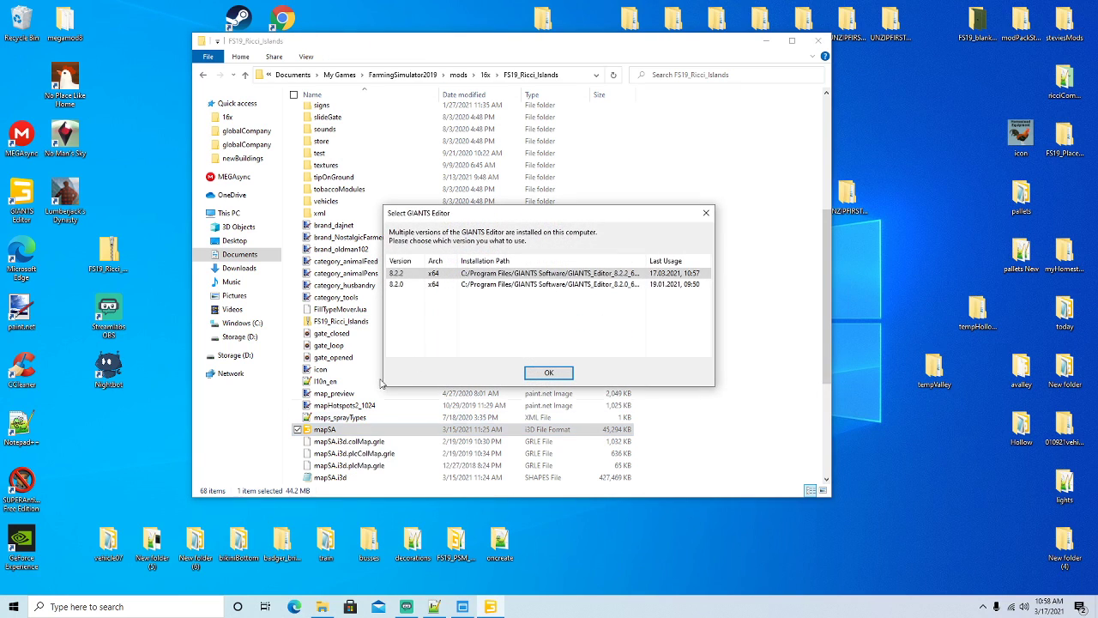
left_click(543, 374)
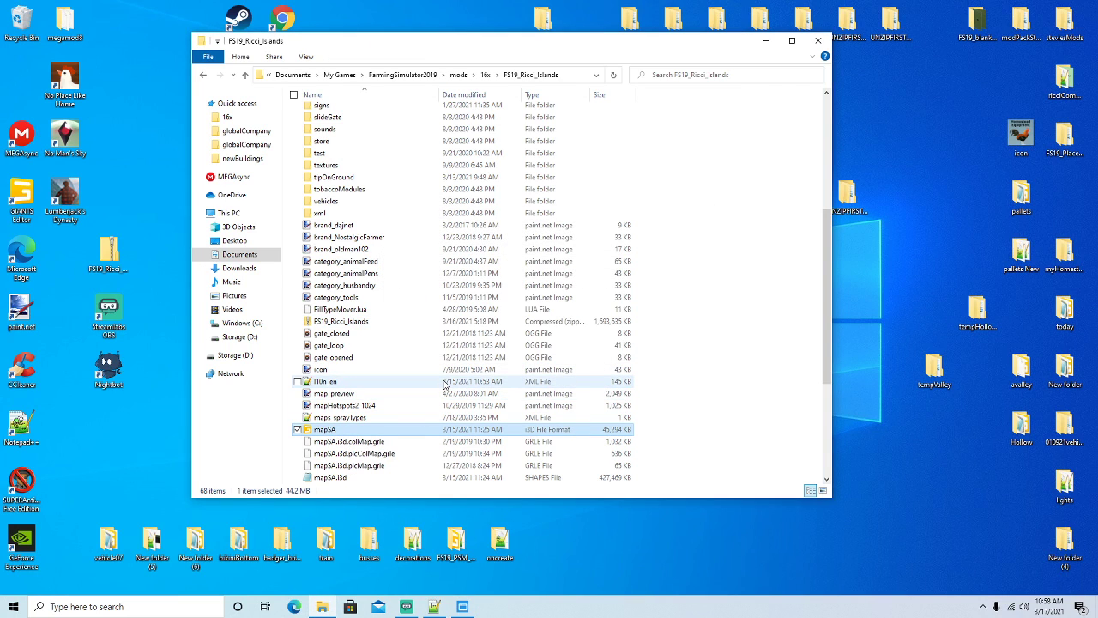
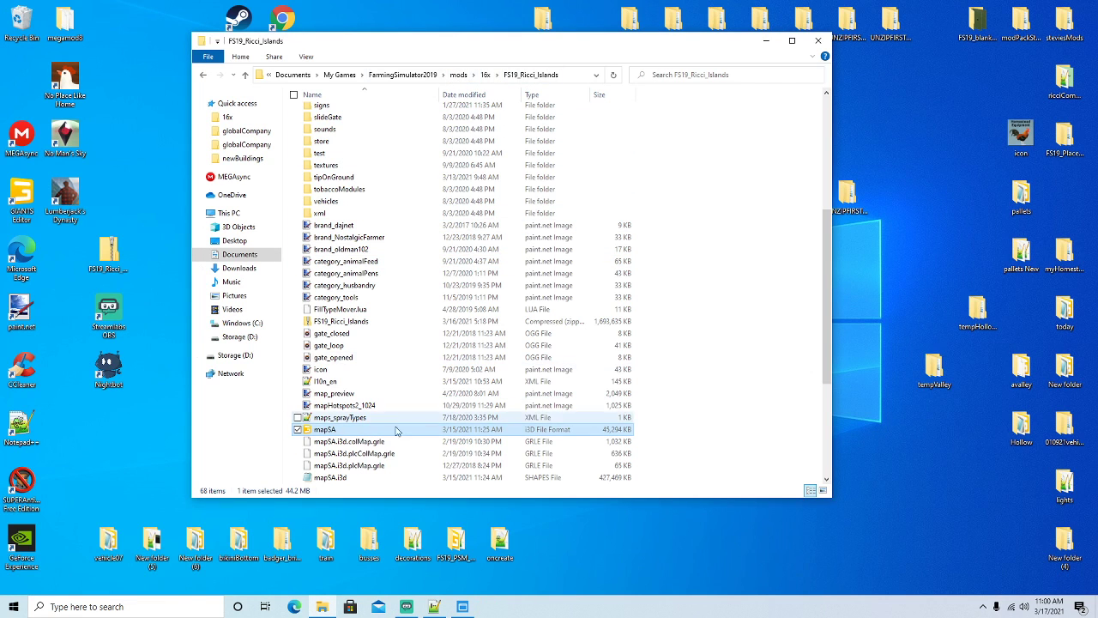
Open mapSA from the FS19_Ricci_Valley folder inside aricciValley with GIANTS Editor.
left_click_drag(565, 49, 579, 45)
left_click(470, 72)
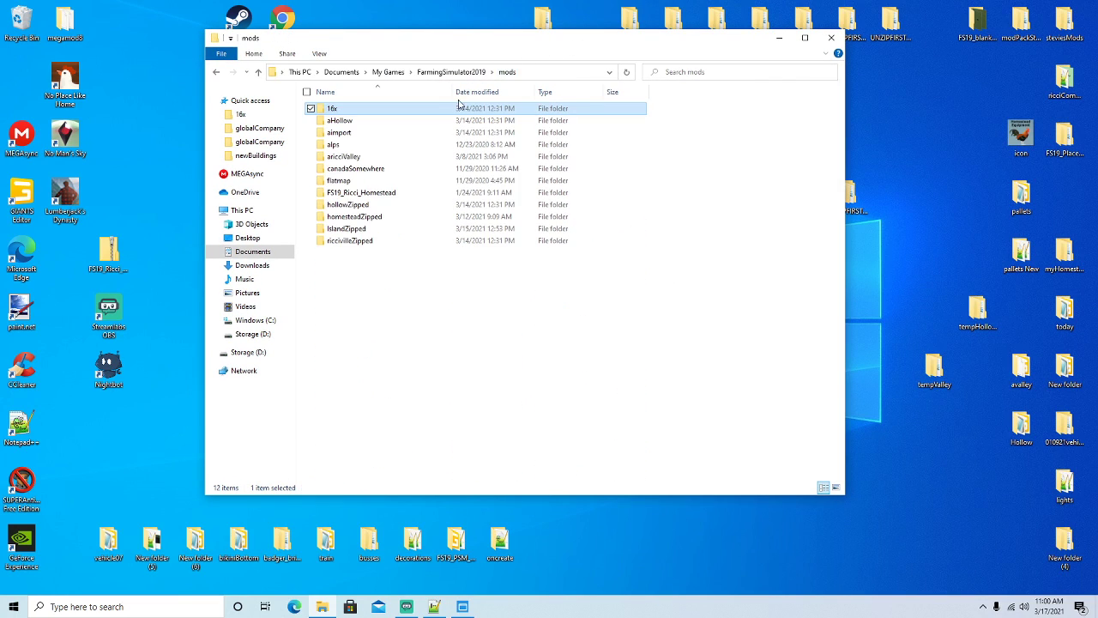
double_click(343, 157)
double_click(346, 121)
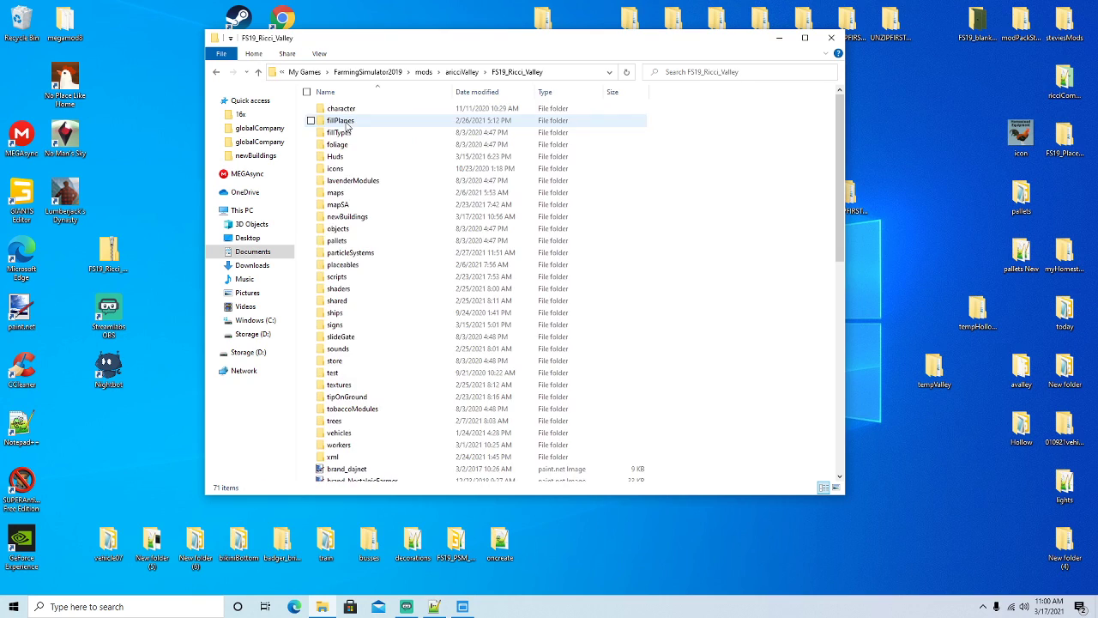
scroll(398, 278, "down", 9)
double_click(346, 358)
left_click(549, 375)
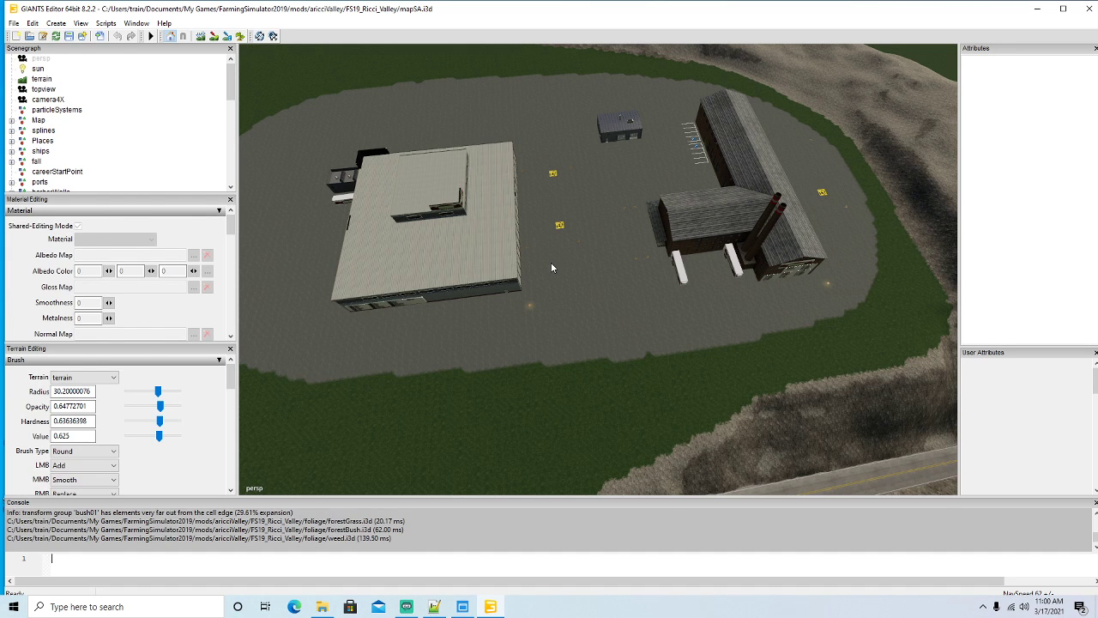
Delete the IN transform group, including its pallet trigger, from the central warehouse in the FS19_Ricci_Valley map.
left_click_drag(552, 383, 590, 299, "alt")
scroll(547, 426, "up", 3)
scroll(587, 302, "up", 2)
left_click(619, 279)
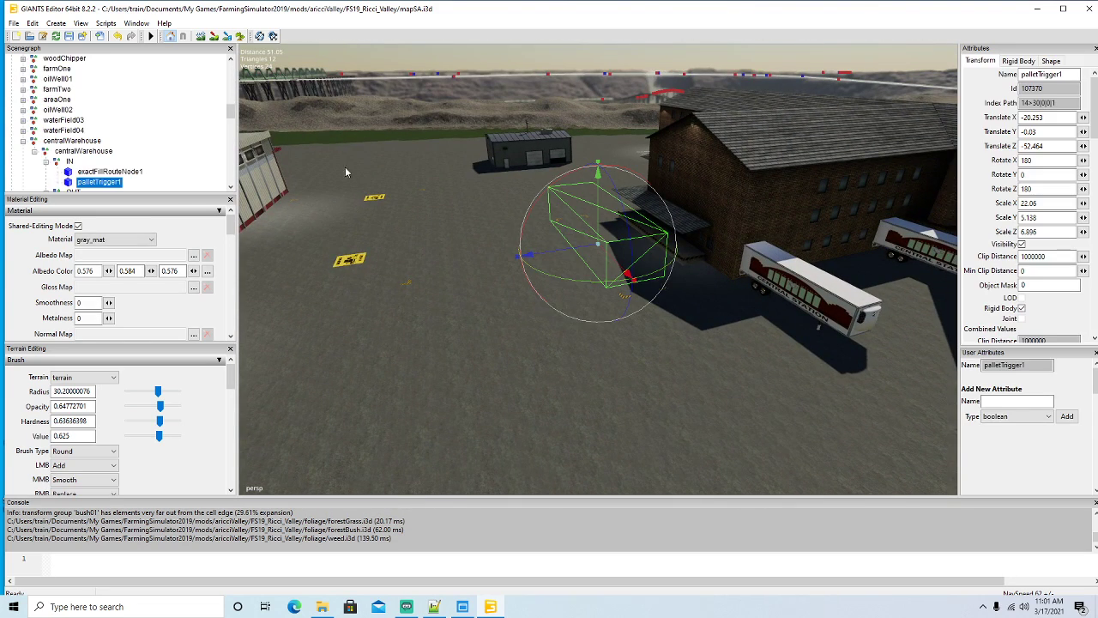
scroll(93, 166, "down", 1)
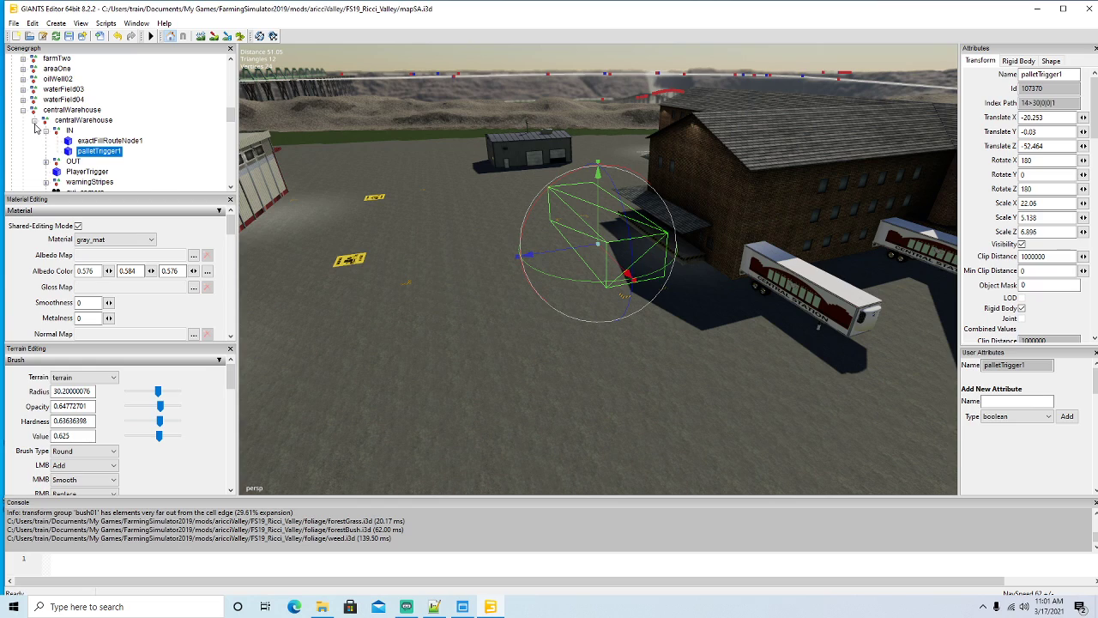
scroll(53, 149, "down", 1)
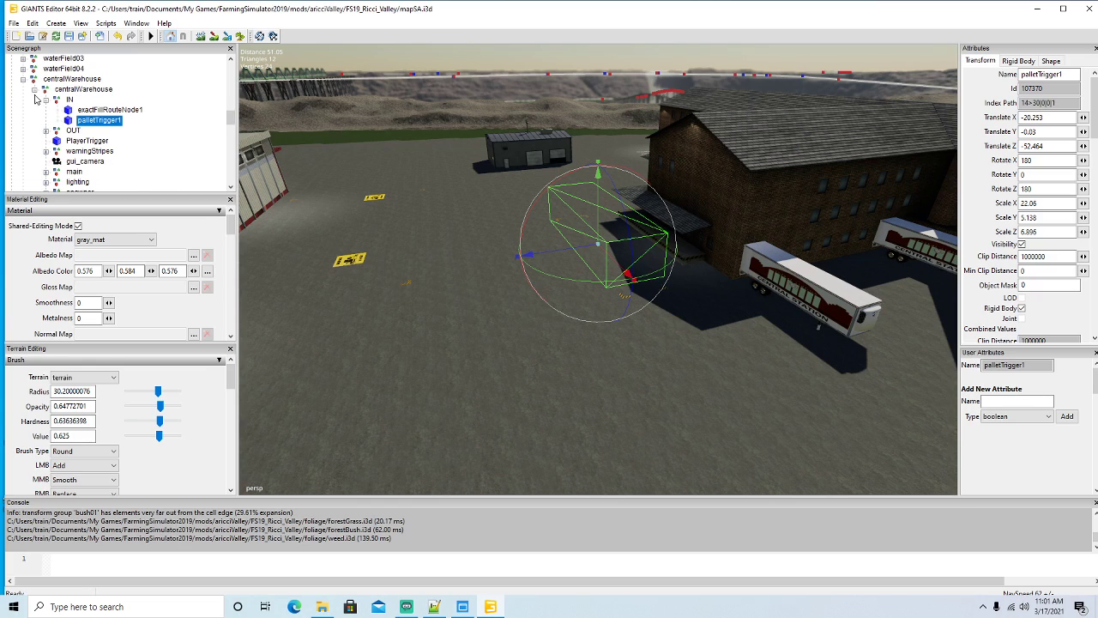
left_click(45, 100)
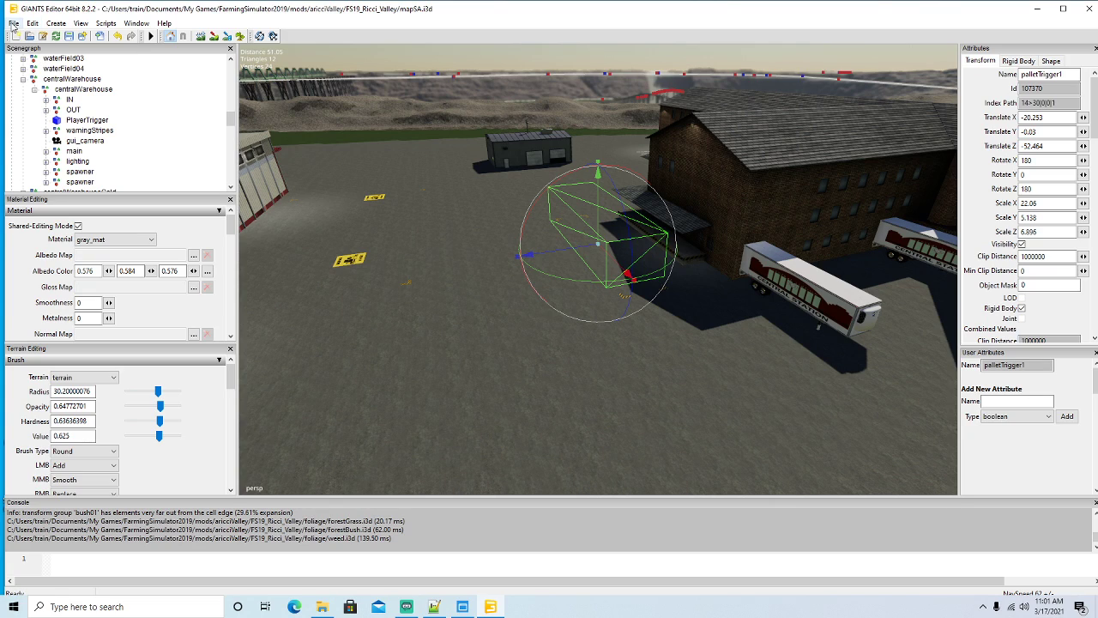
left_click(68, 100)
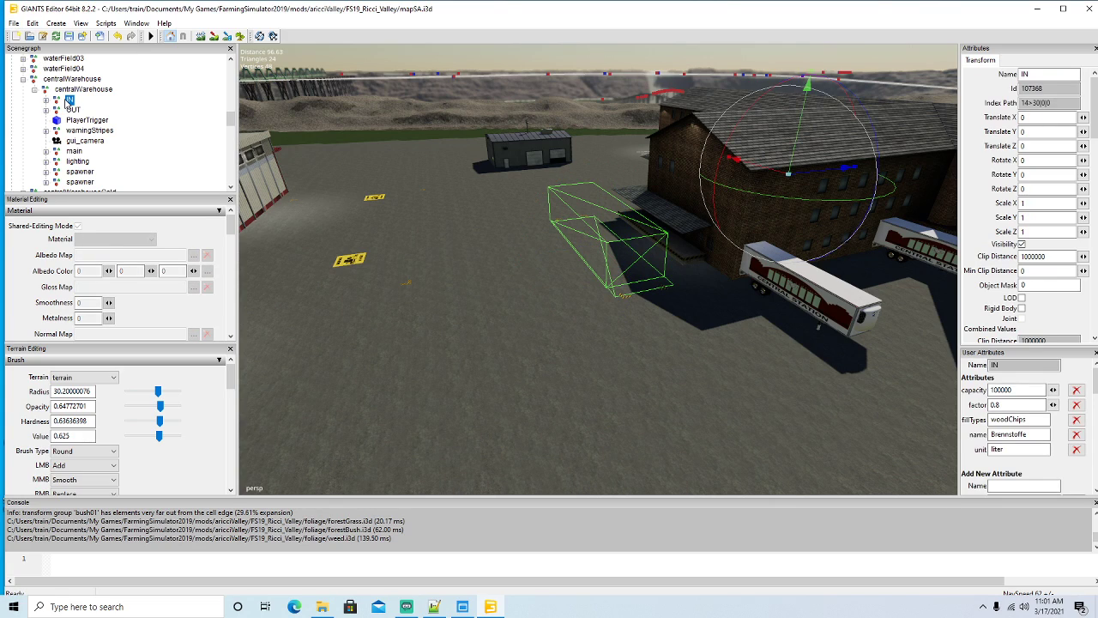
key("Delete")
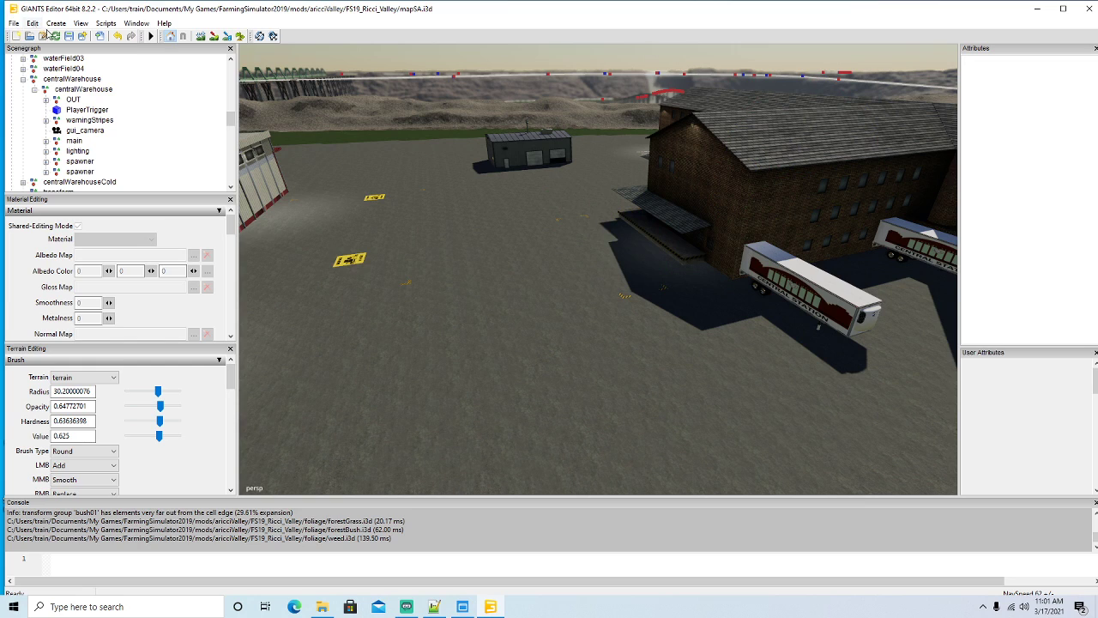
Import the IN i3d file from the newBuildings folder into the map.
left_click(34, 25)
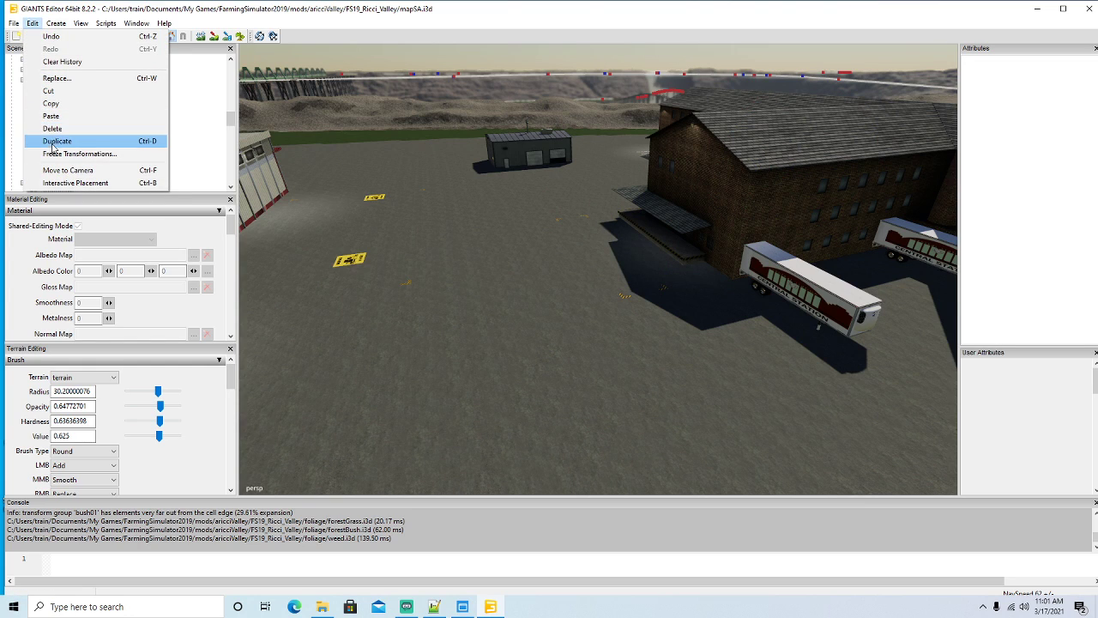
mouse_move(13, 23)
left_click(51, 144)
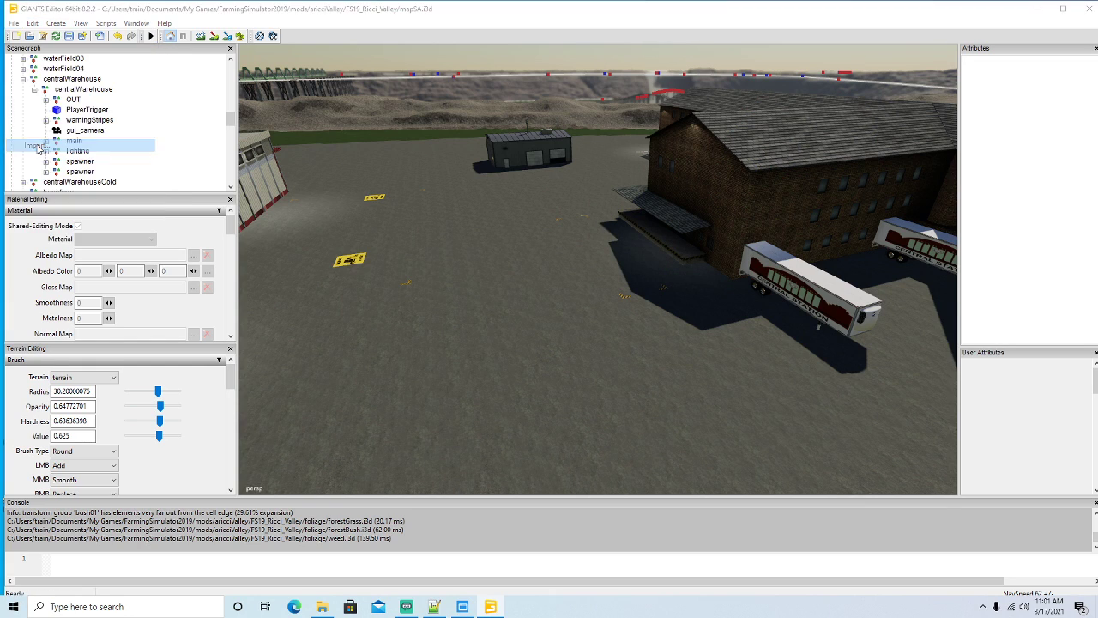
scroll(343, 223, "down", 3)
left_click(276, 261)
left_click(595, 331)
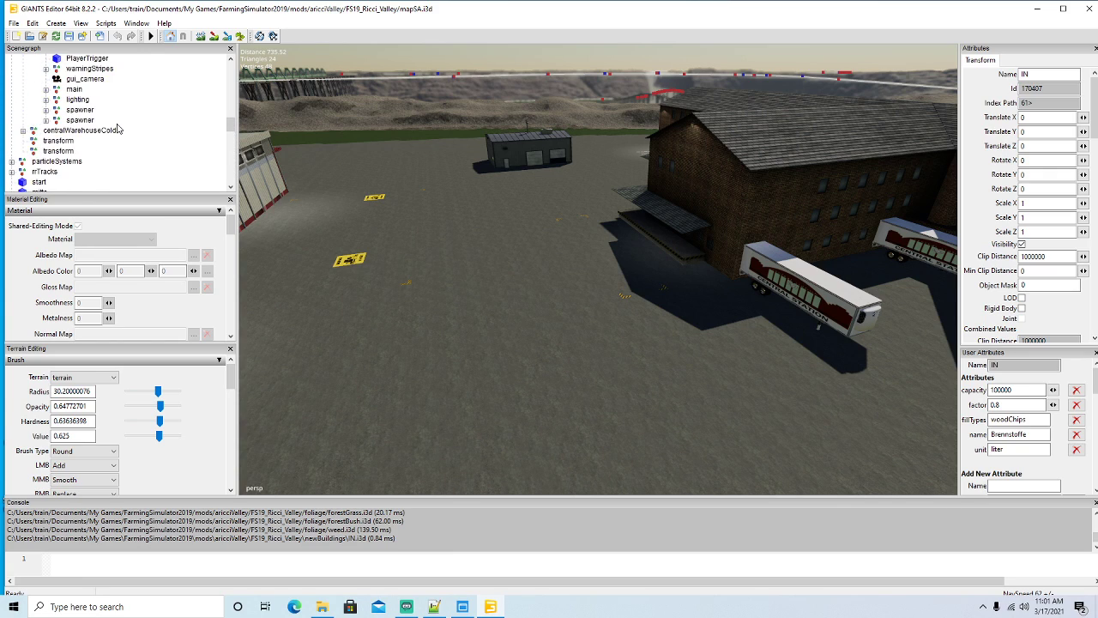
Cut the imported IN group and paste it into the inner centralWarehouse group.
scroll(106, 105, "down", 1)
left_click(32, 24)
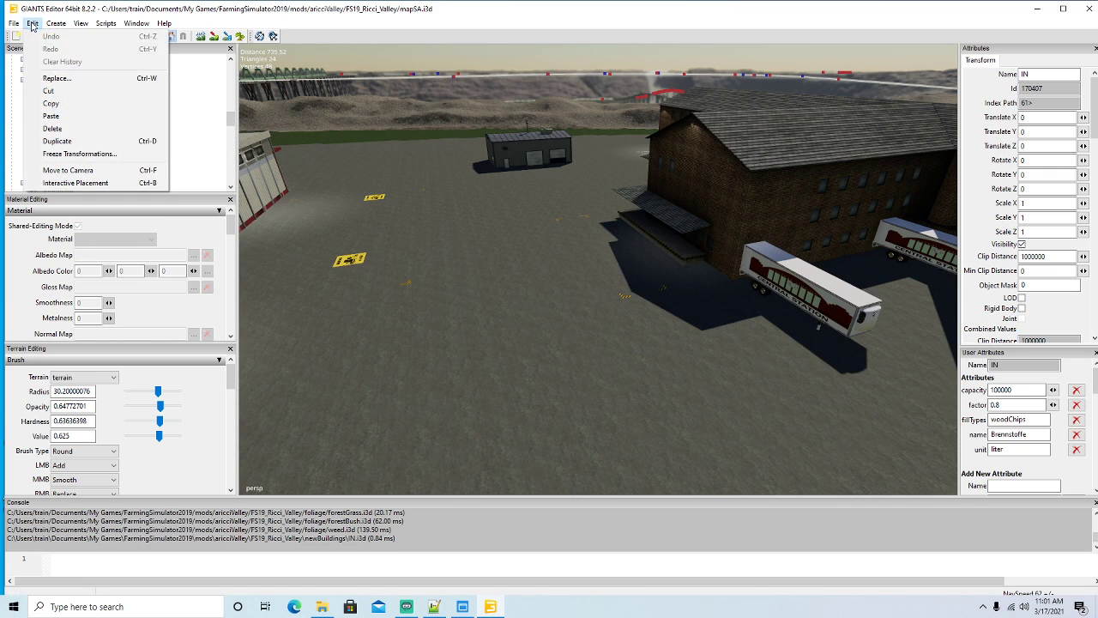
left_click(49, 92)
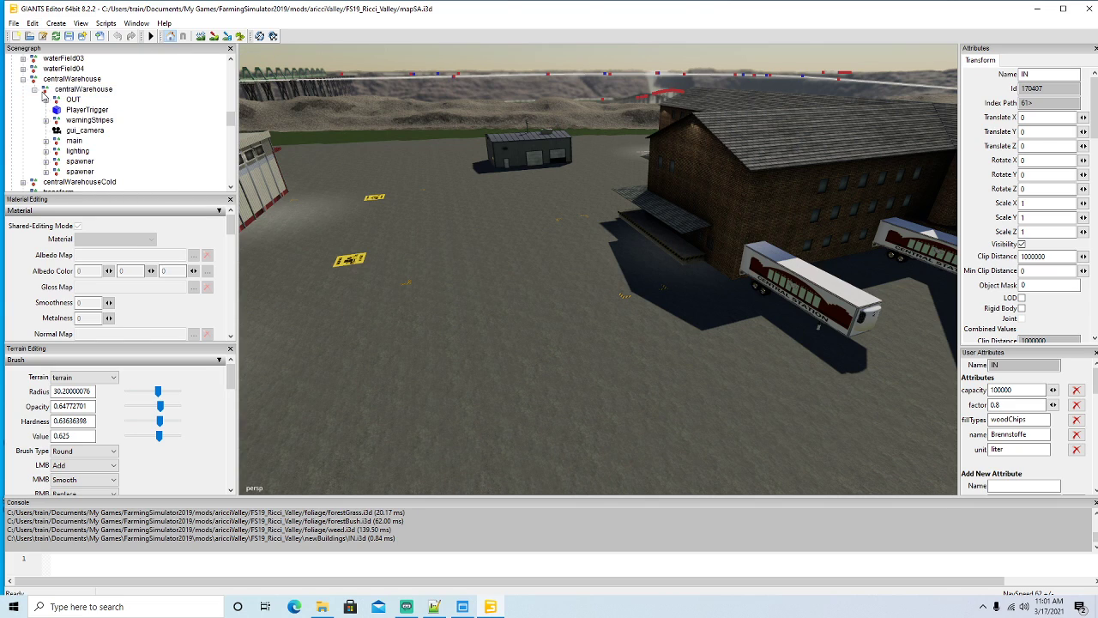
left_click(32, 23)
left_click(55, 120)
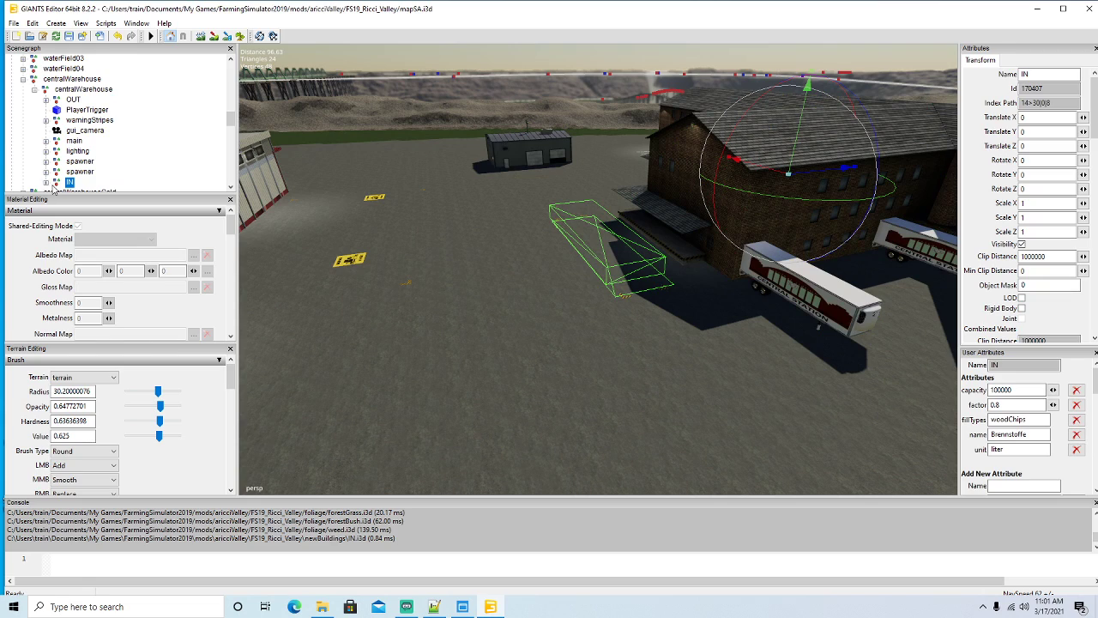
Move the IN group up within centralWarehouse until it is the first child, above OUT.
right_click(55, 186)
left_click(86, 219)
right_click(56, 173)
left_click(86, 209)
right_click(59, 163)
left_click(86, 199)
right_click(62, 154)
left_click(86, 188)
right_click(58, 141)
left_click(71, 177)
right_click(57, 133)
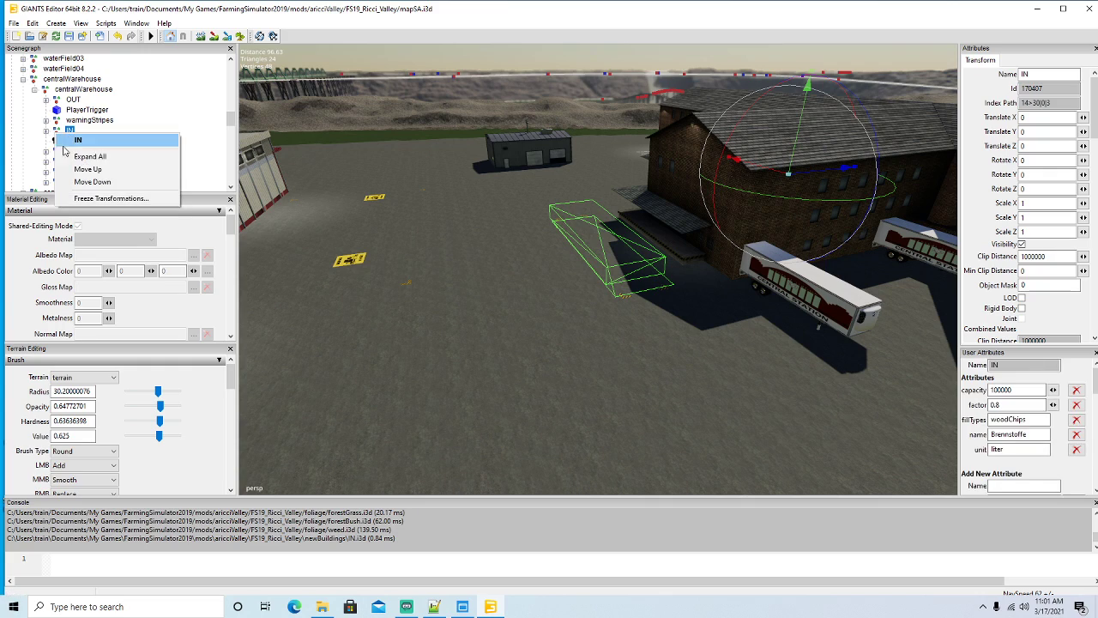
left_click(71, 170)
right_click(57, 122)
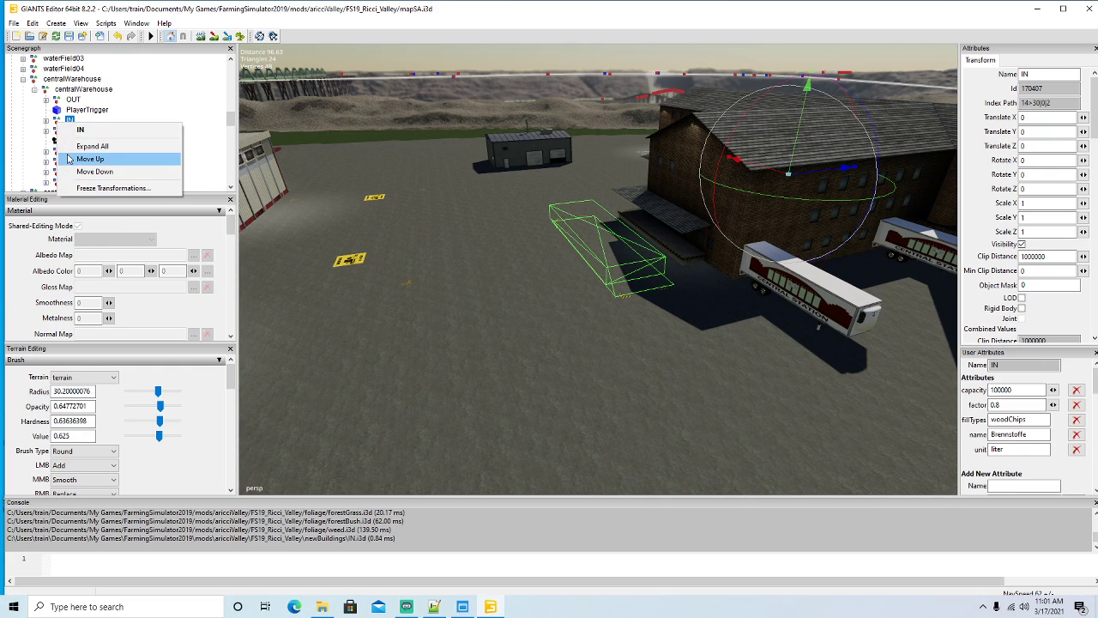
left_click(78, 160)
right_click(56, 112)
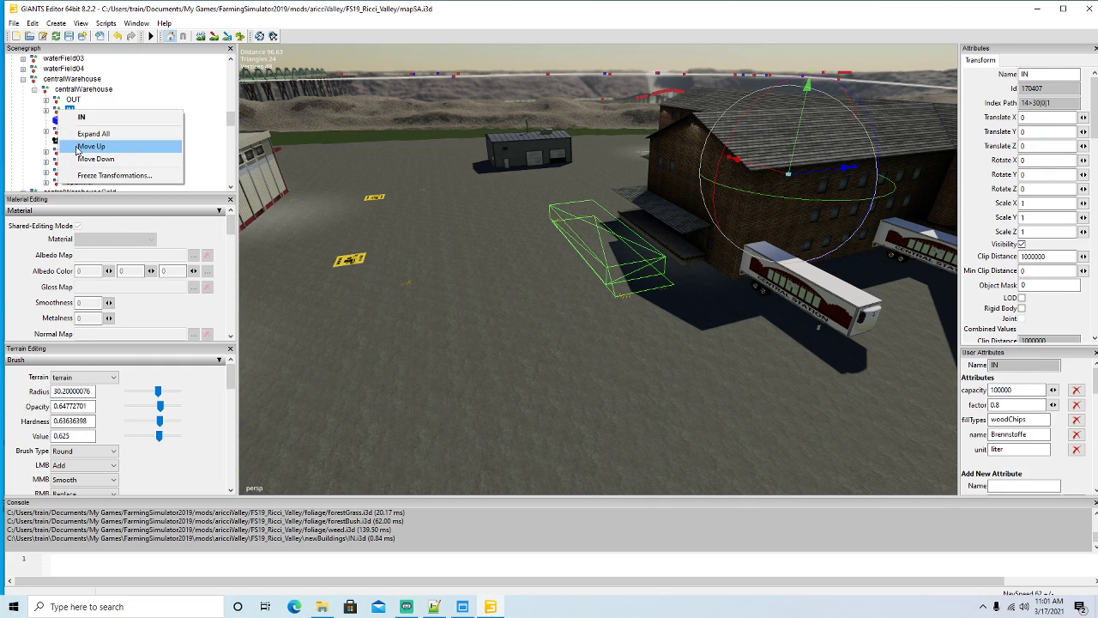
left_click(77, 146)
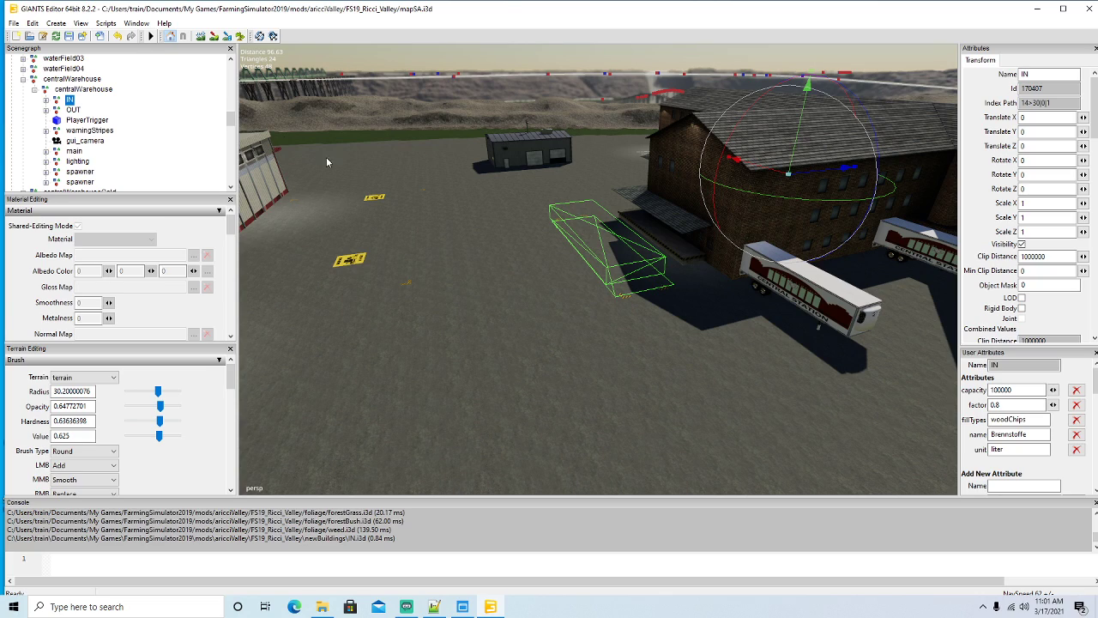
Save the mapSA scene, and minimize GIANTS Editor and the file window.
left_click(69, 37)
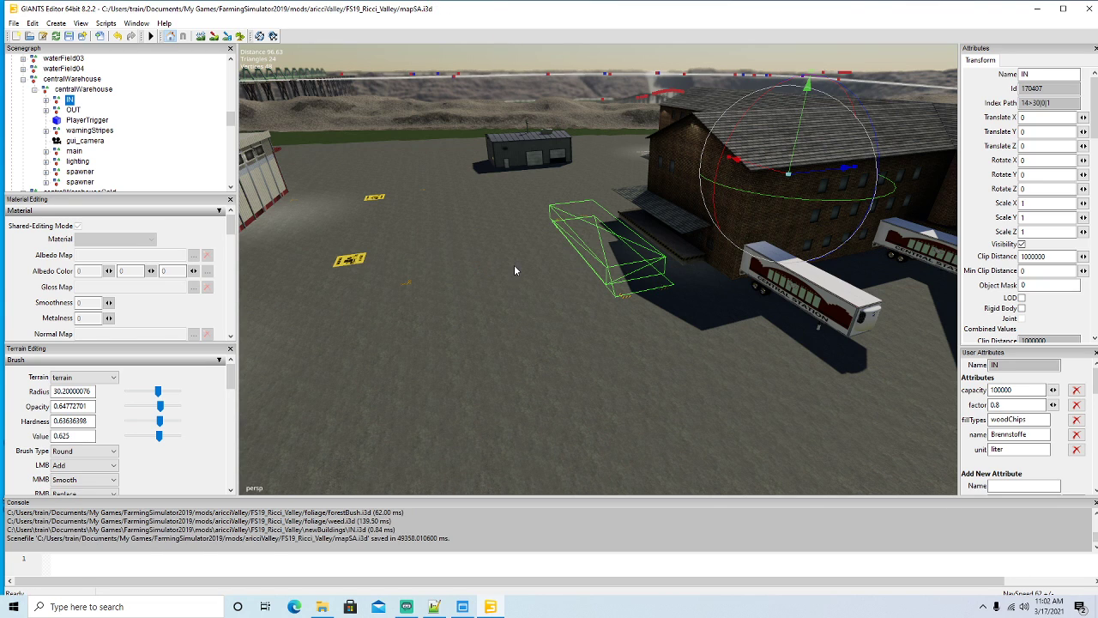
left_click(1038, 8)
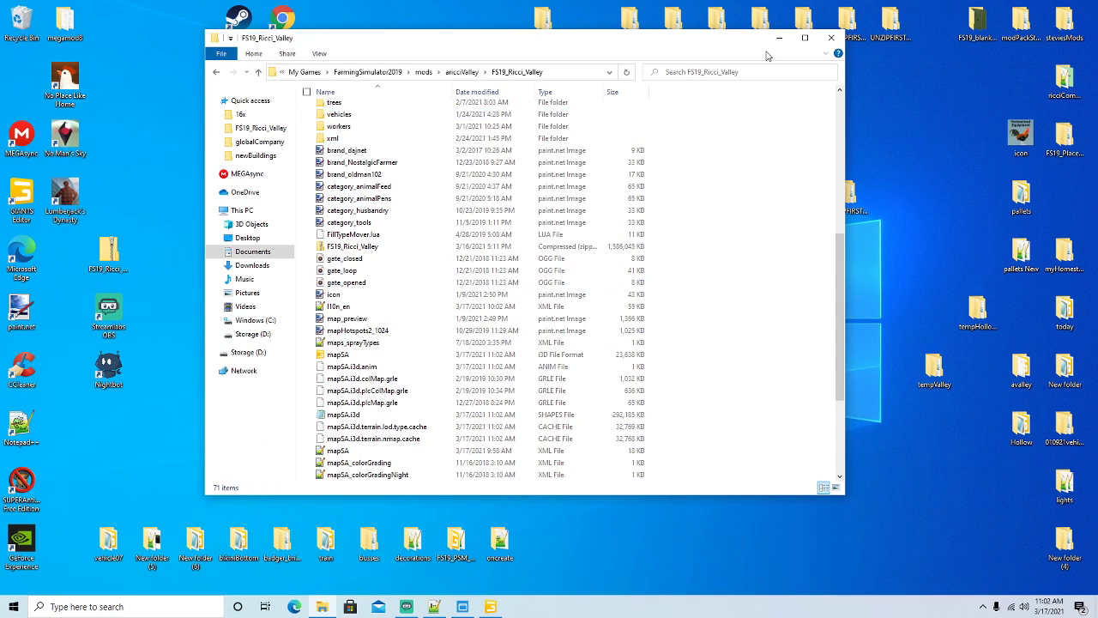
left_click(777, 39)
Switch the active mod folder to valleyUnzipped in FS19_MFS+ and launch Farming Simulator 19.
left_click(463, 606)
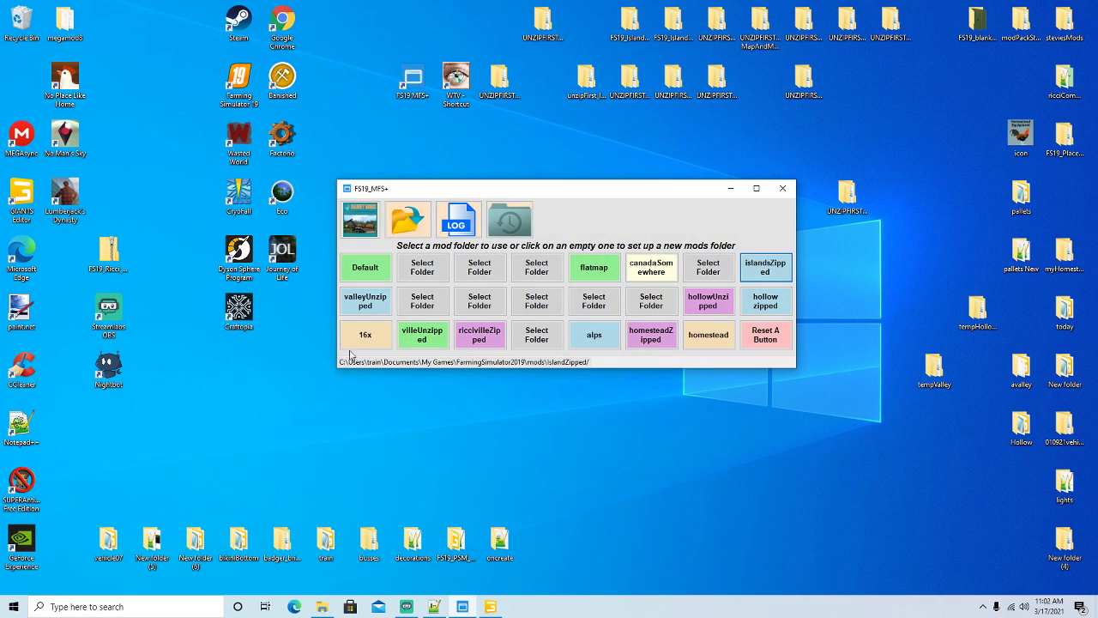
left_click(358, 301)
right_click(249, 72)
left_click(268, 82)
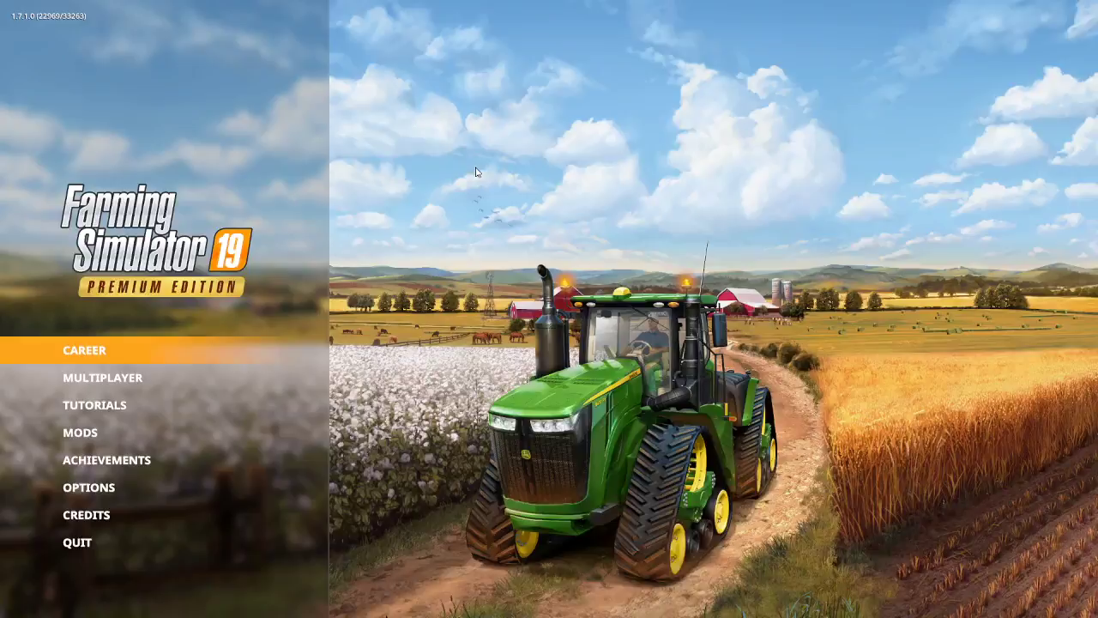
Load career Savegame 8 on the Ricci_Valley map.
left_click(102, 352)
scroll(358, 358, "down", 7)
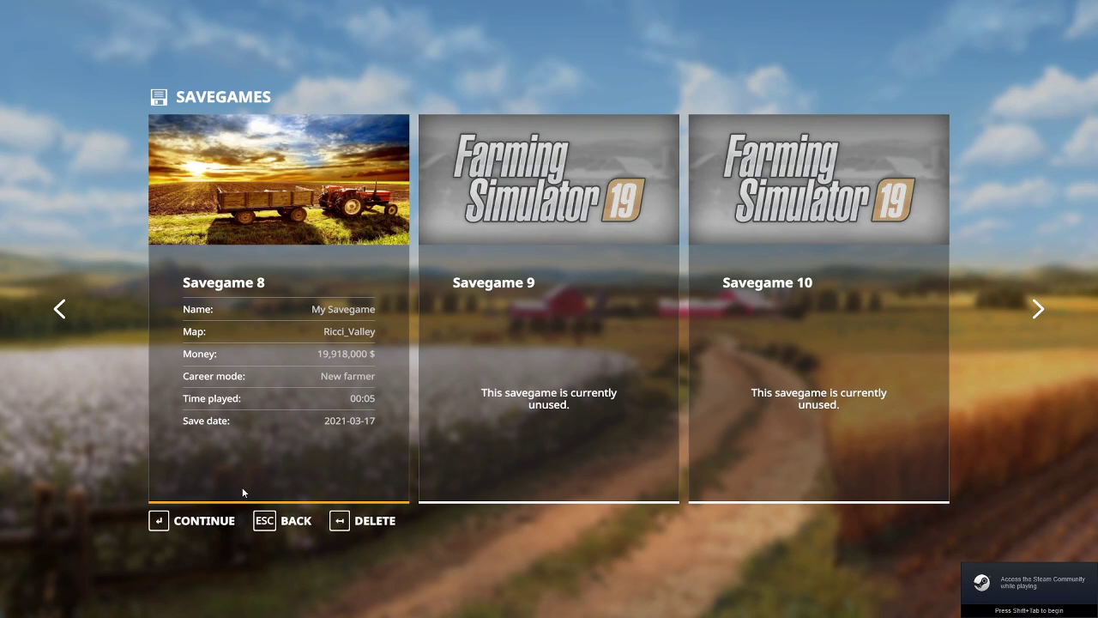
left_click(209, 525)
left_click(178, 523)
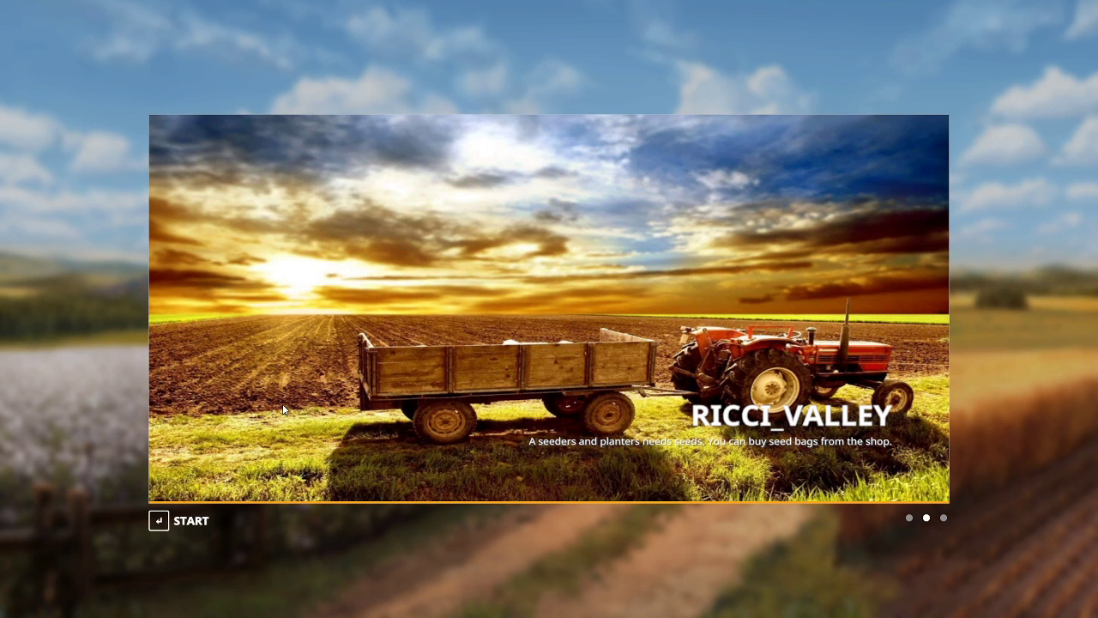
Start the Ricci_Valley game and load the lumber pallets onto the flatbed with AutoLoader work mode turned on.
left_click(198, 521)
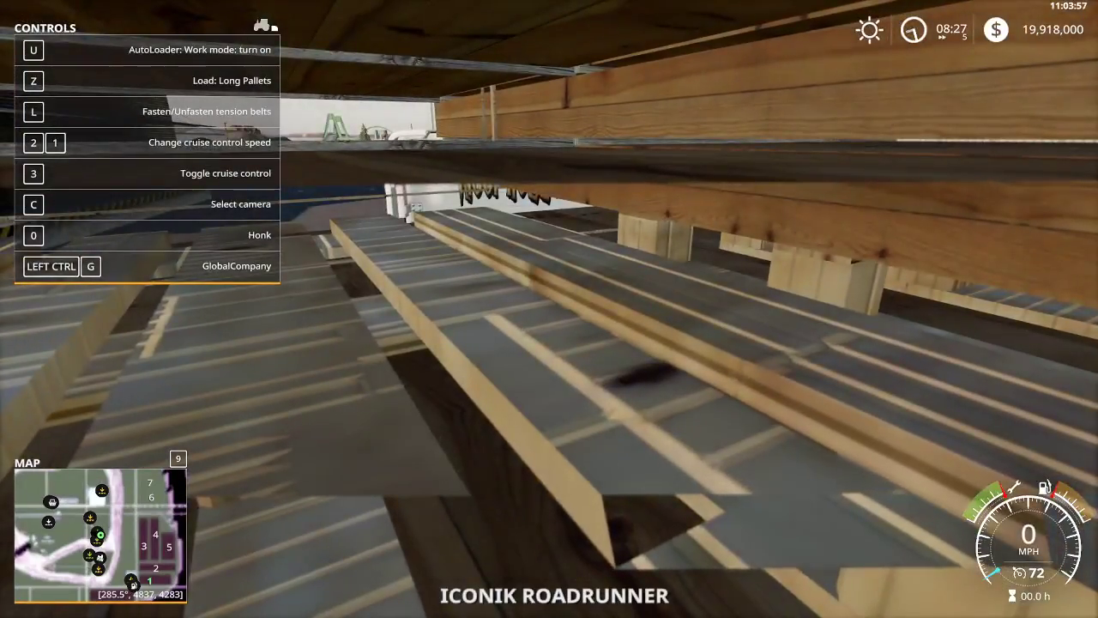
scroll(549, 309, "down", 5)
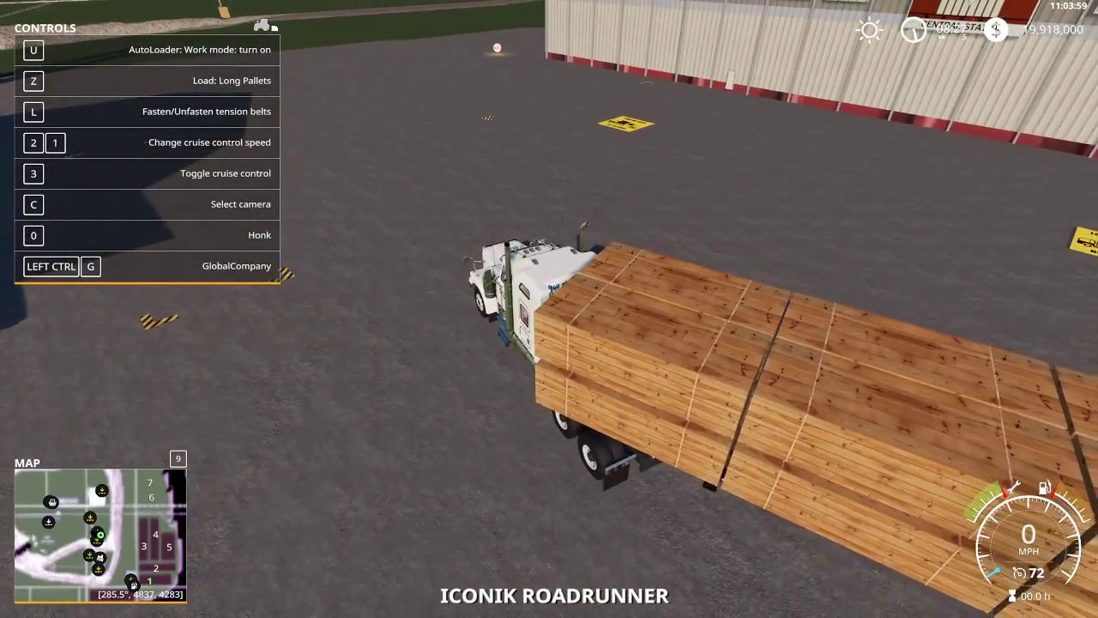
key("u")
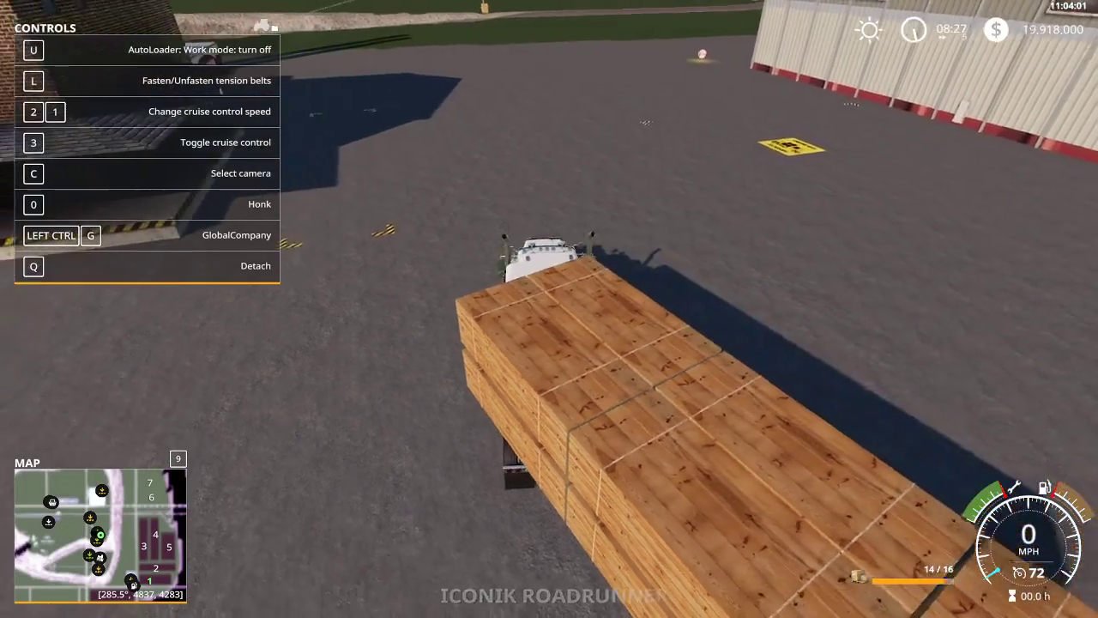
scroll(550, 309, "down", 5)
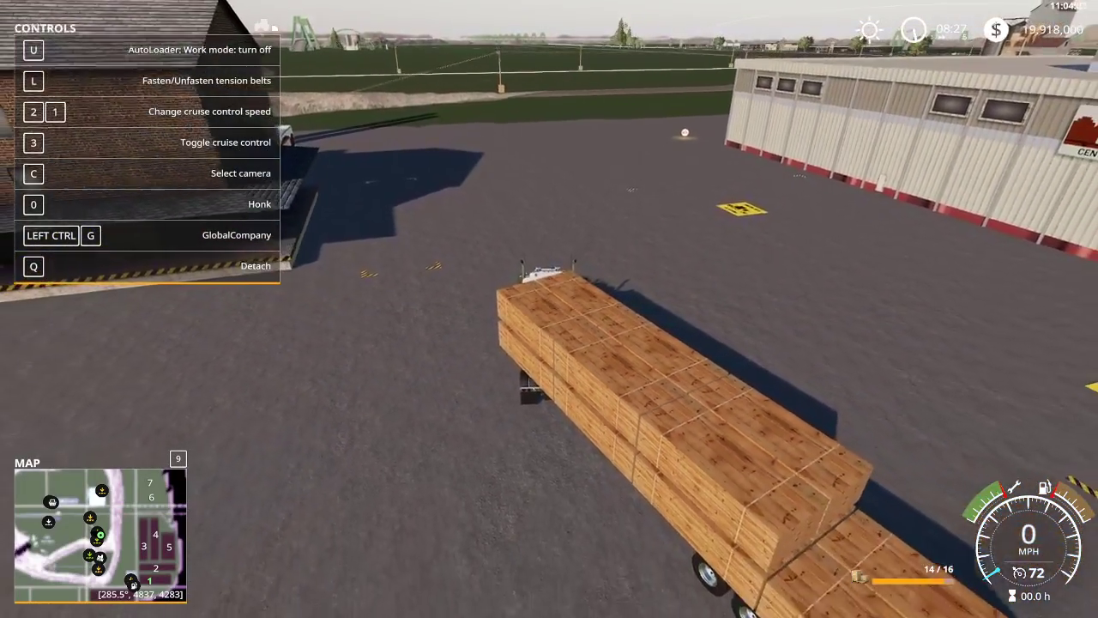
scroll(549, 309, "down", 5)
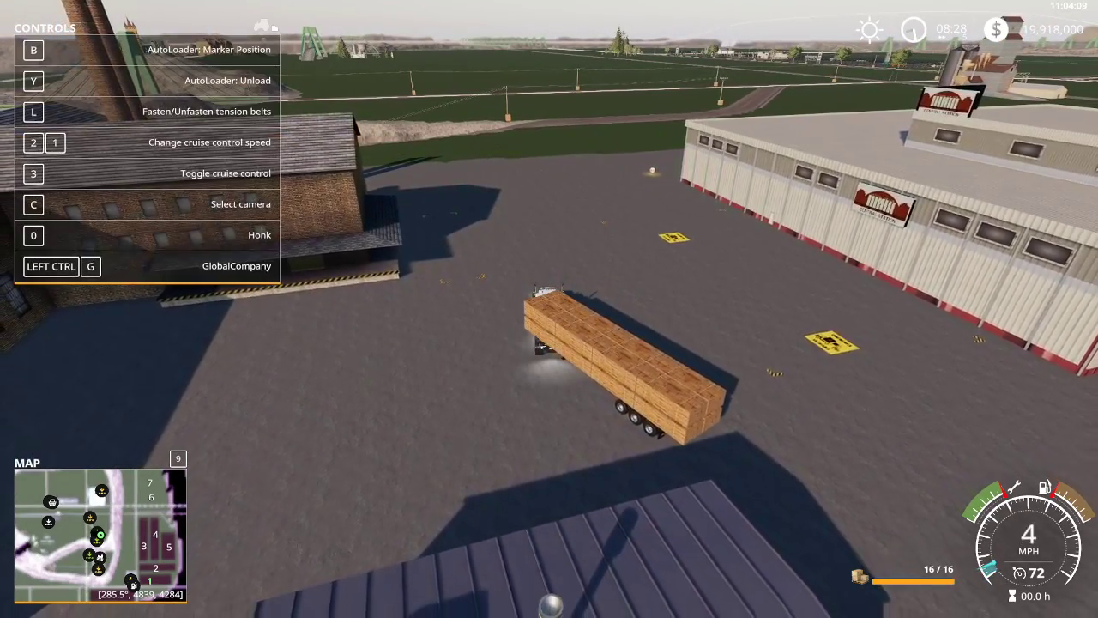
Drive the loaded flatbed alongside the brick warehouse and unload the lumber pallets between the truck and the loading dock.
key("w")
key("w")
key("a")
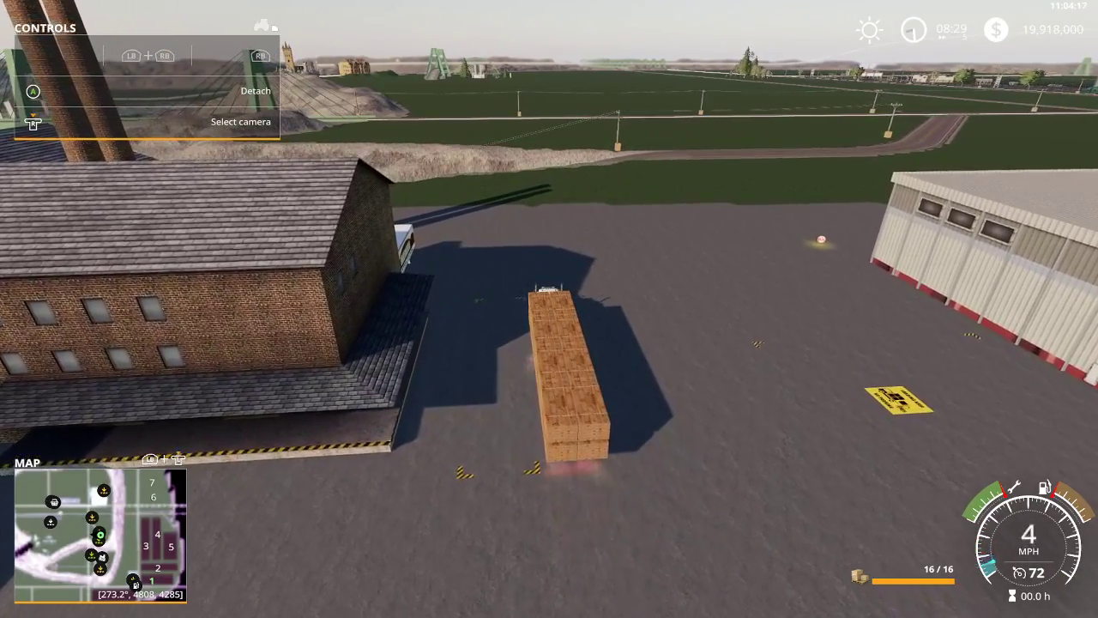
key("b")
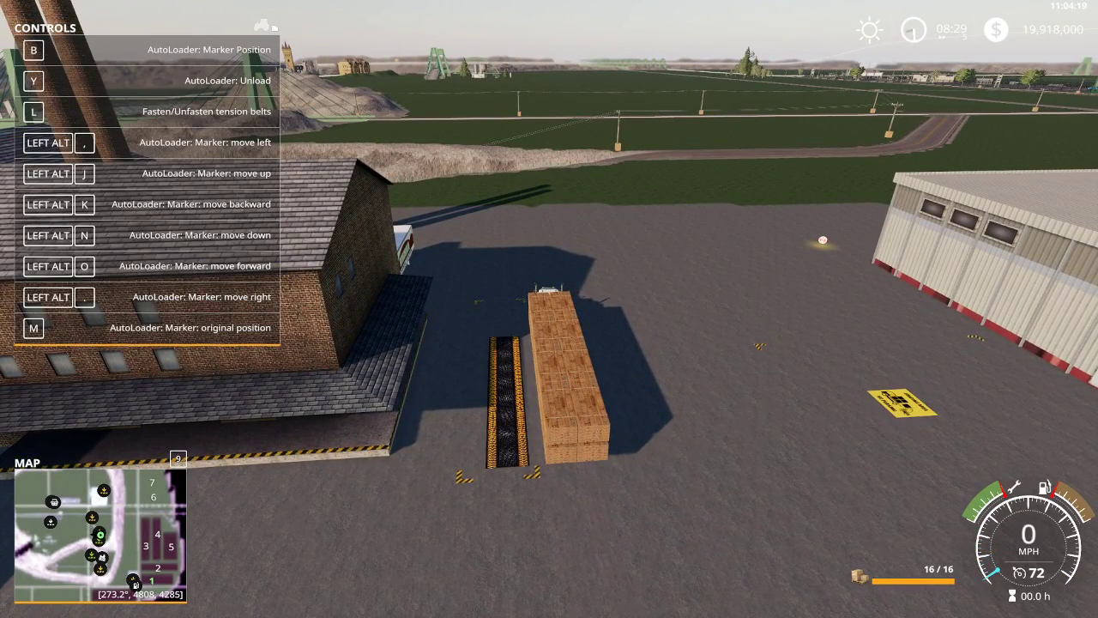
key("y")
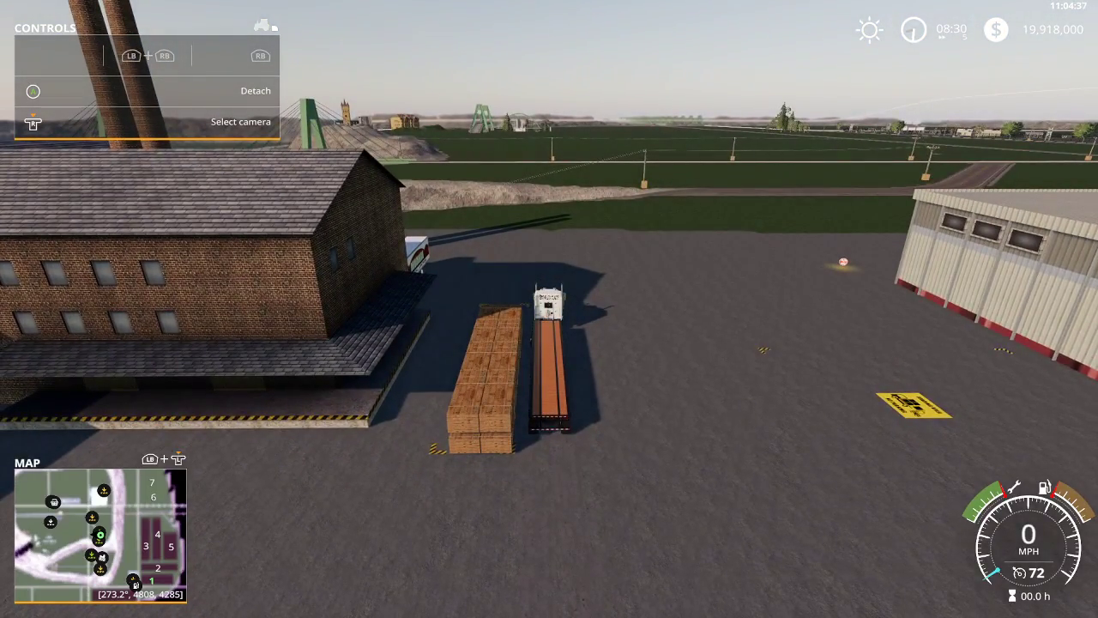
Haul the reloaded lumber pallets past the warehouse to the open yard and unload them there.
key("w")
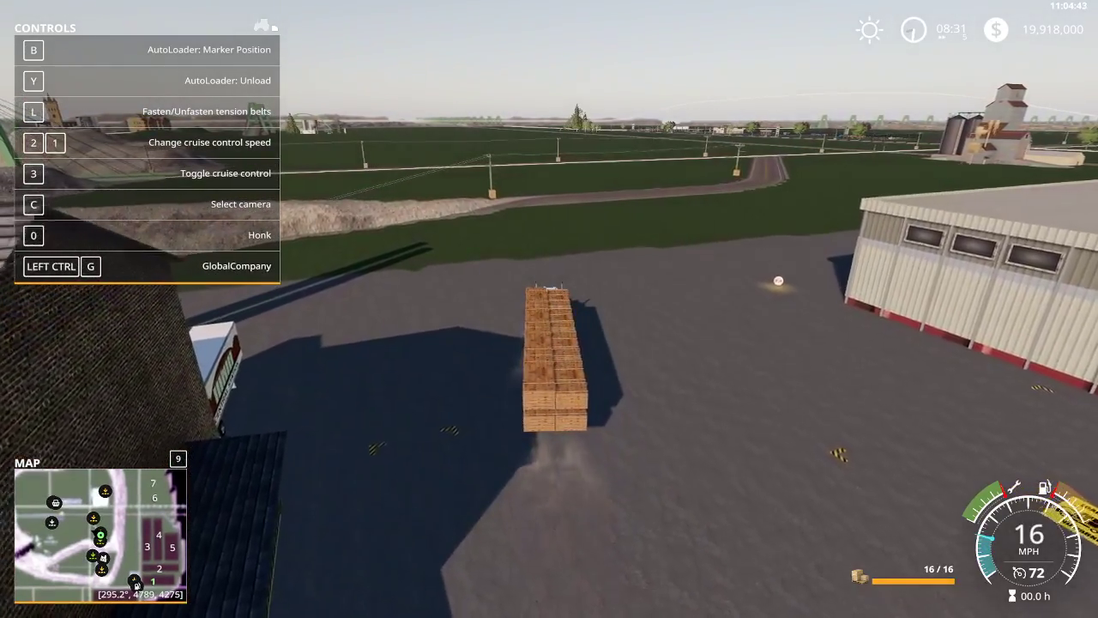
key("b")
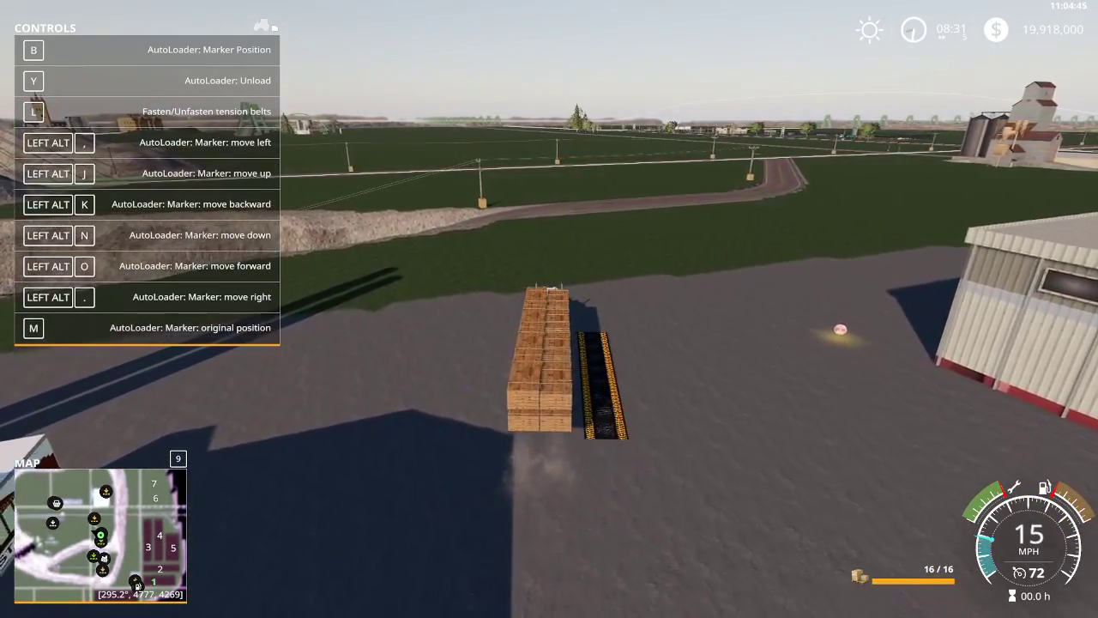
key("y")
key("a")
key("a")
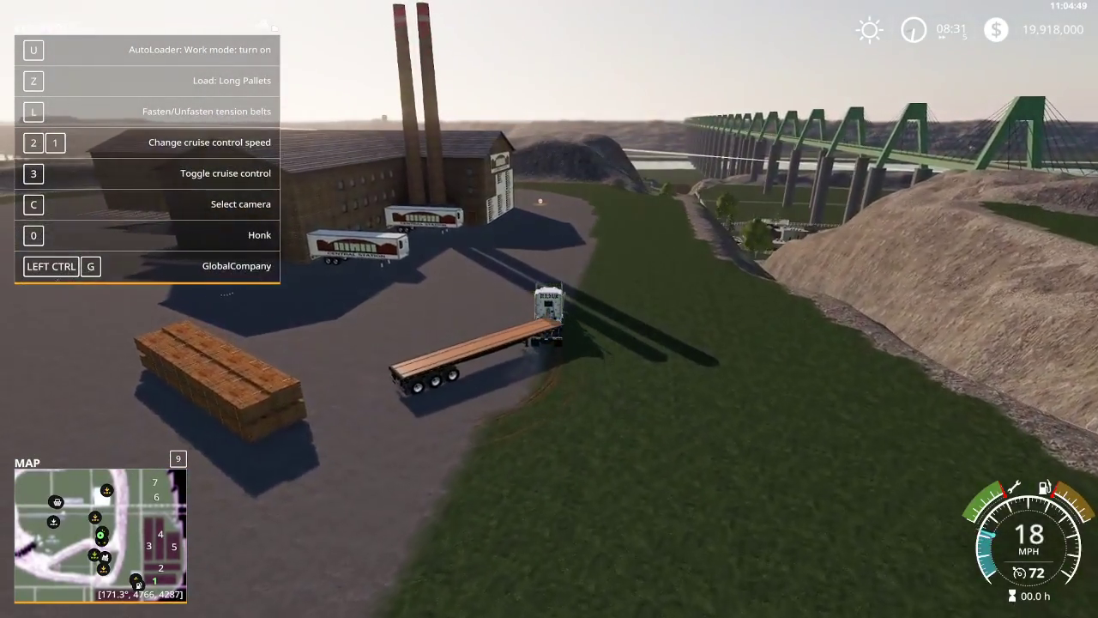
Leave the truck and turn on the 4x player speed multiplier in Easy Development Commands.
key("e")
key("w")
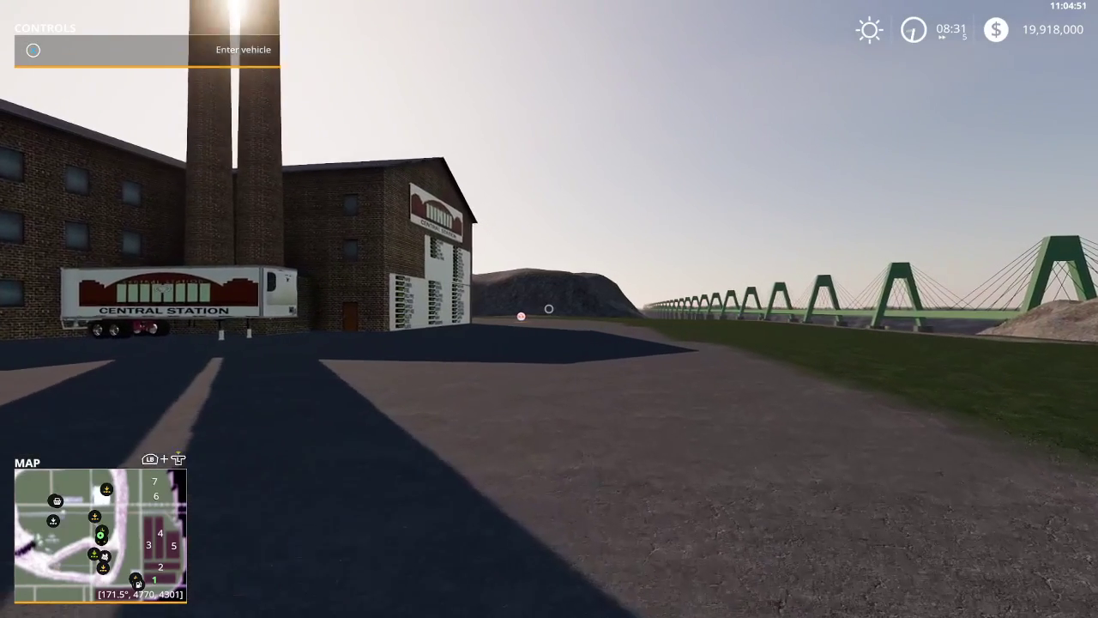
key("alt+e")
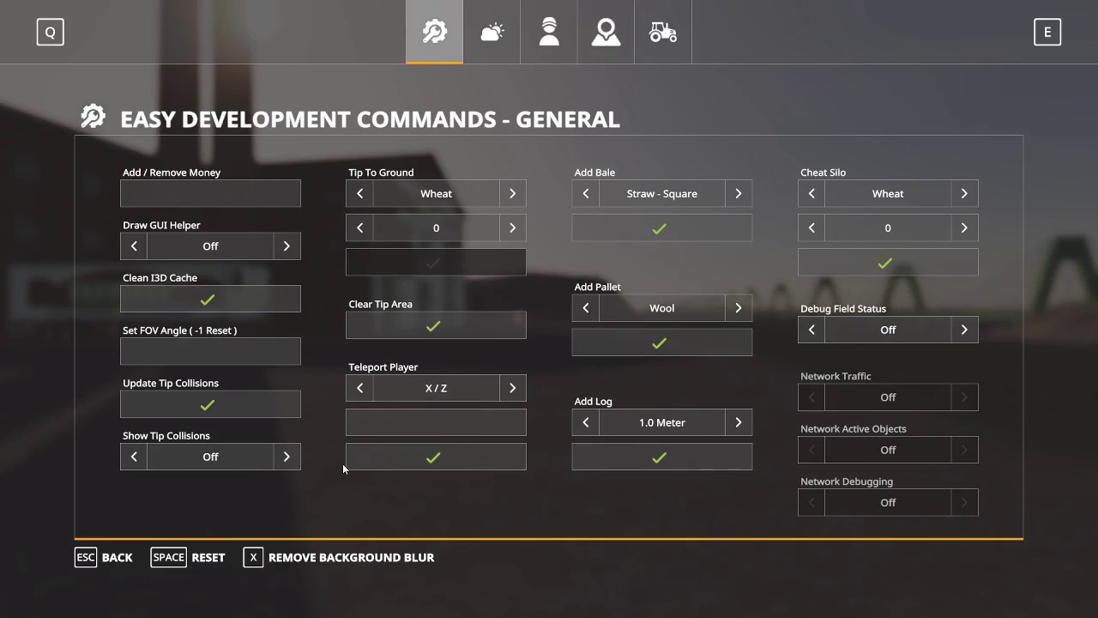
left_click(549, 34)
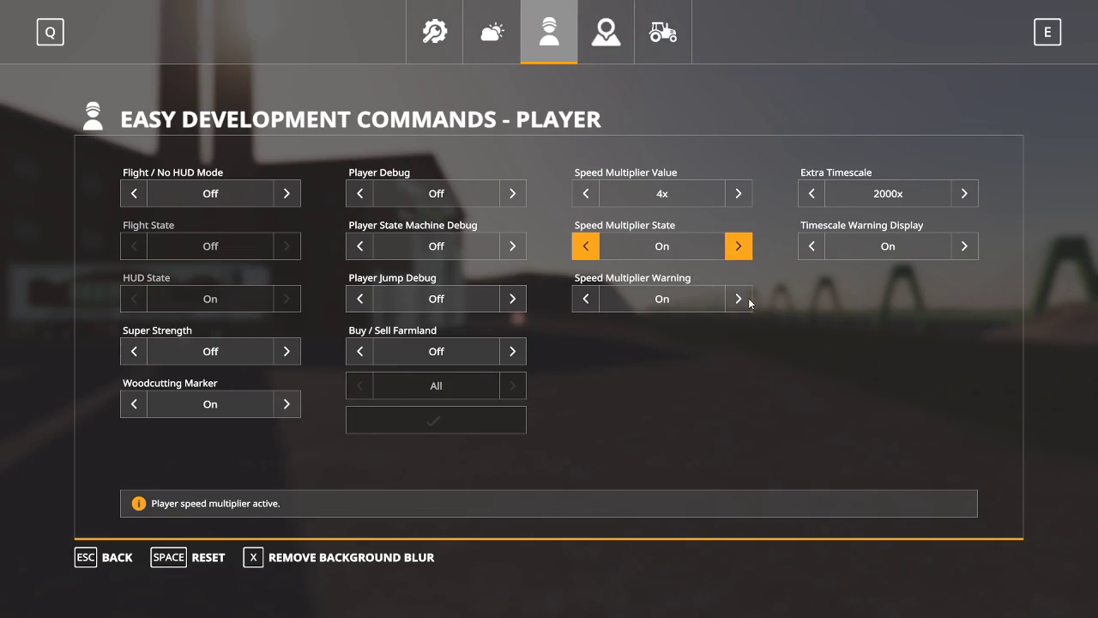
key("Escape")
Walk to the central warehouse's crest marker and spawn steel pallets from the steel storage output.
key("w")
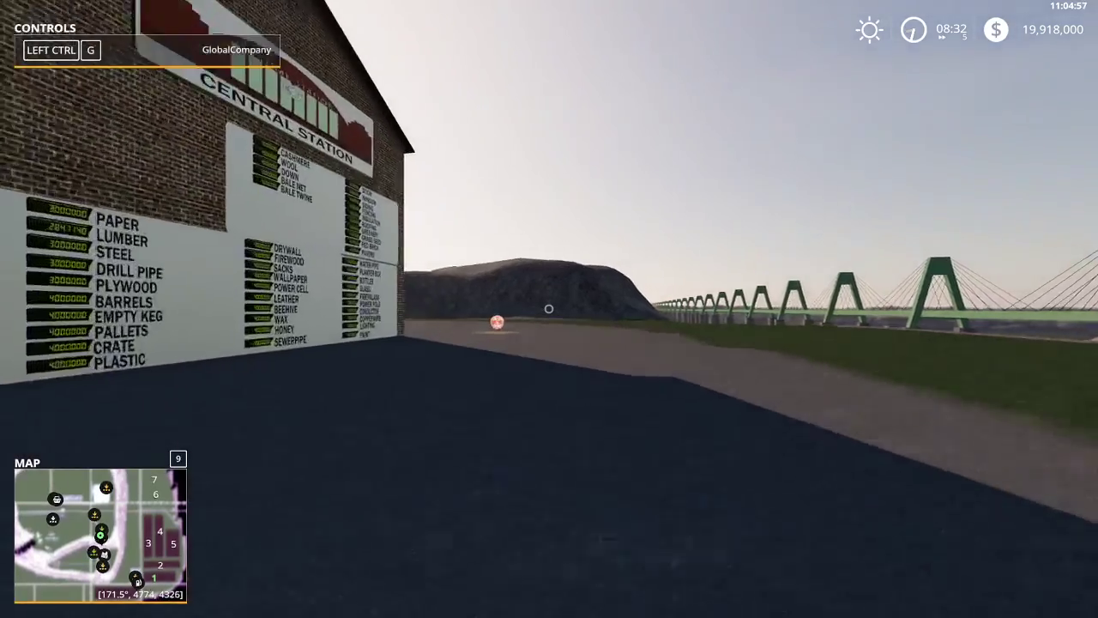
key("w")
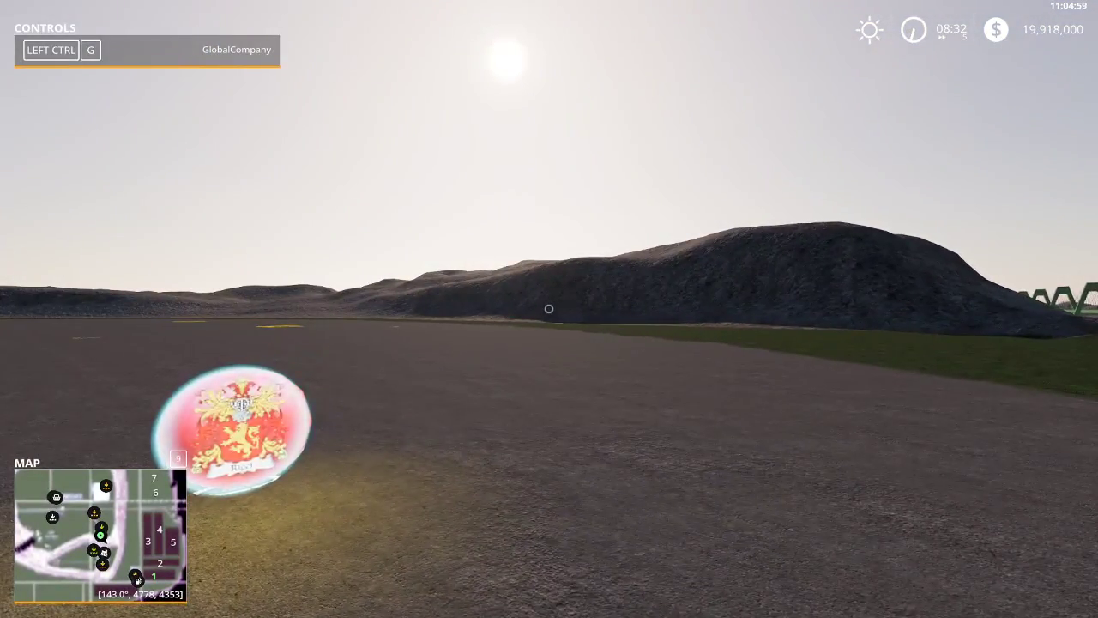
key("w")
key("r")
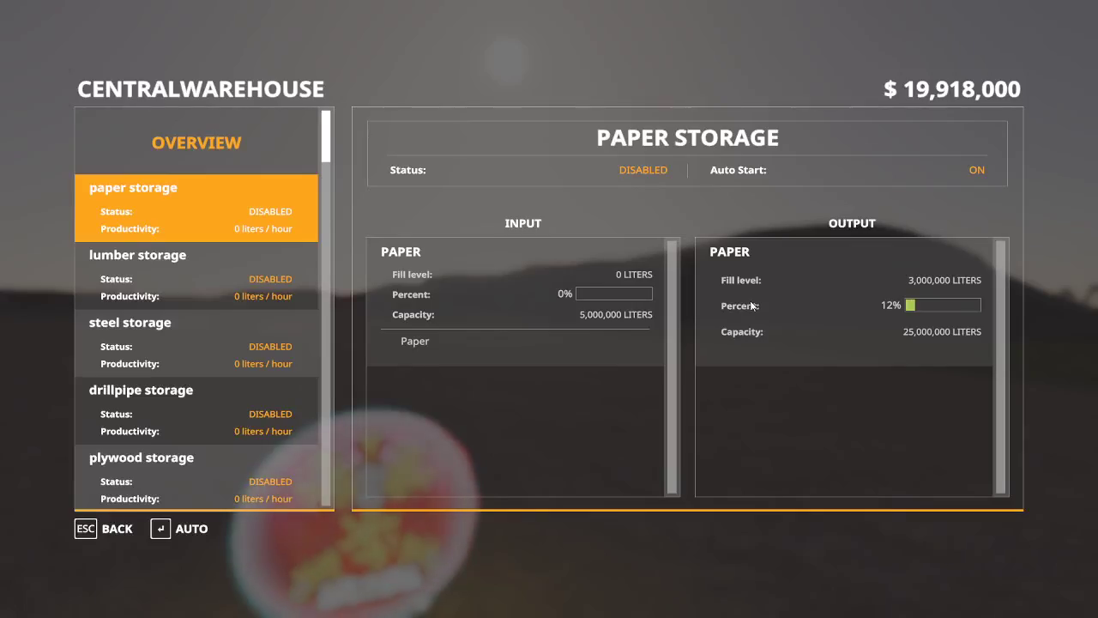
left_click(168, 347)
left_click(784, 294)
left_click(790, 533)
key("Escape")
Return to the truck, load 16 steel pallets with AutoLoader, and park beside the brick warehouse's loading dock.
key("s")
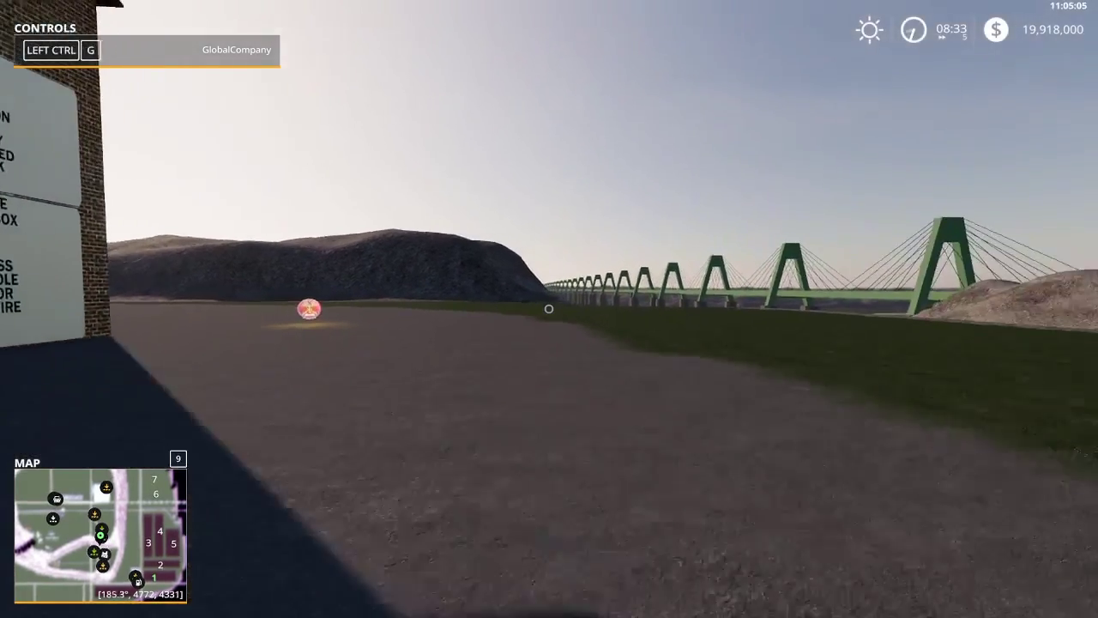
key("s")
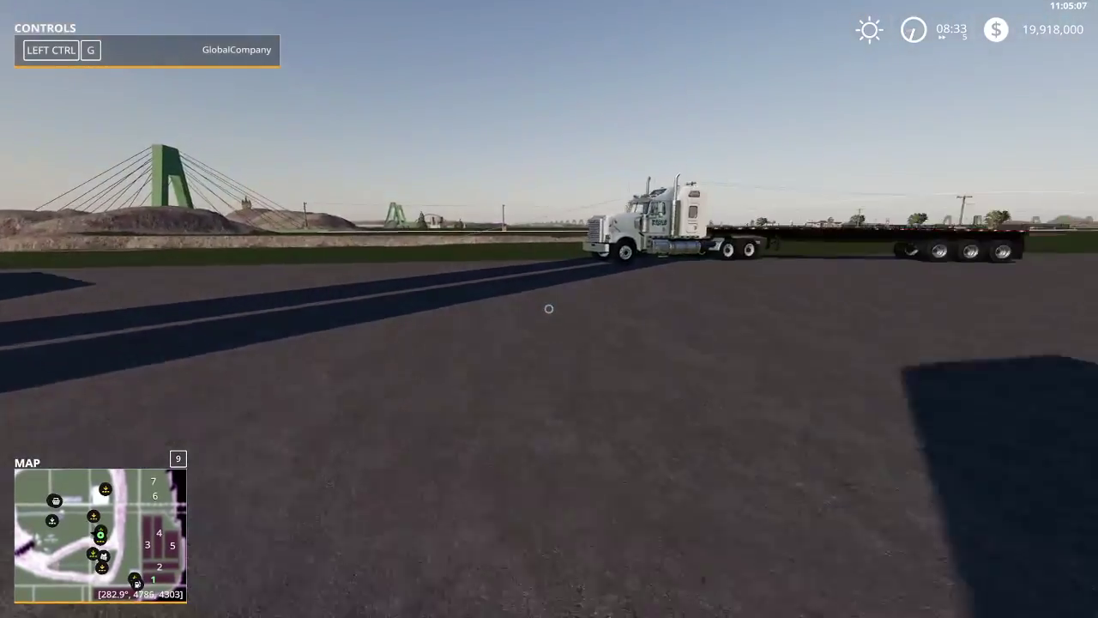
key("w")
key("e")
key("u")
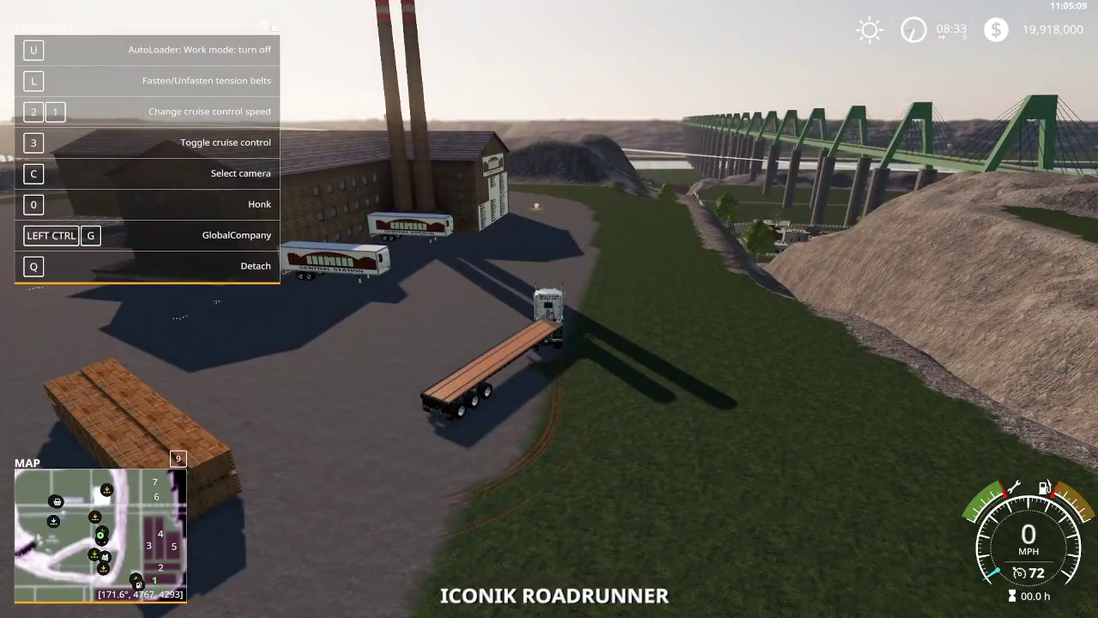
key("w")
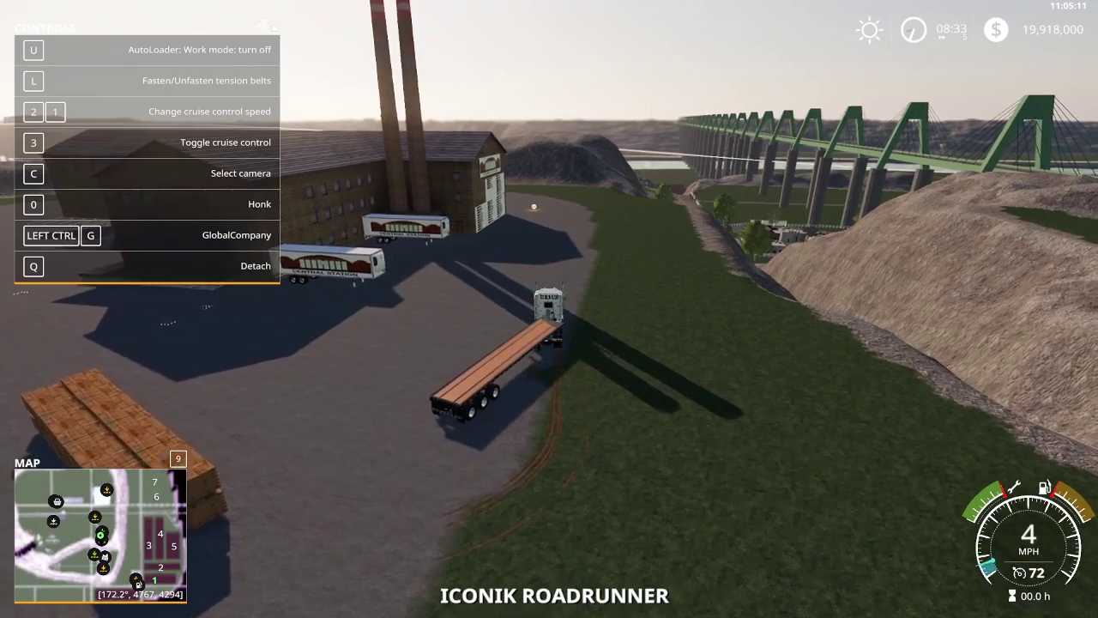
key("w")
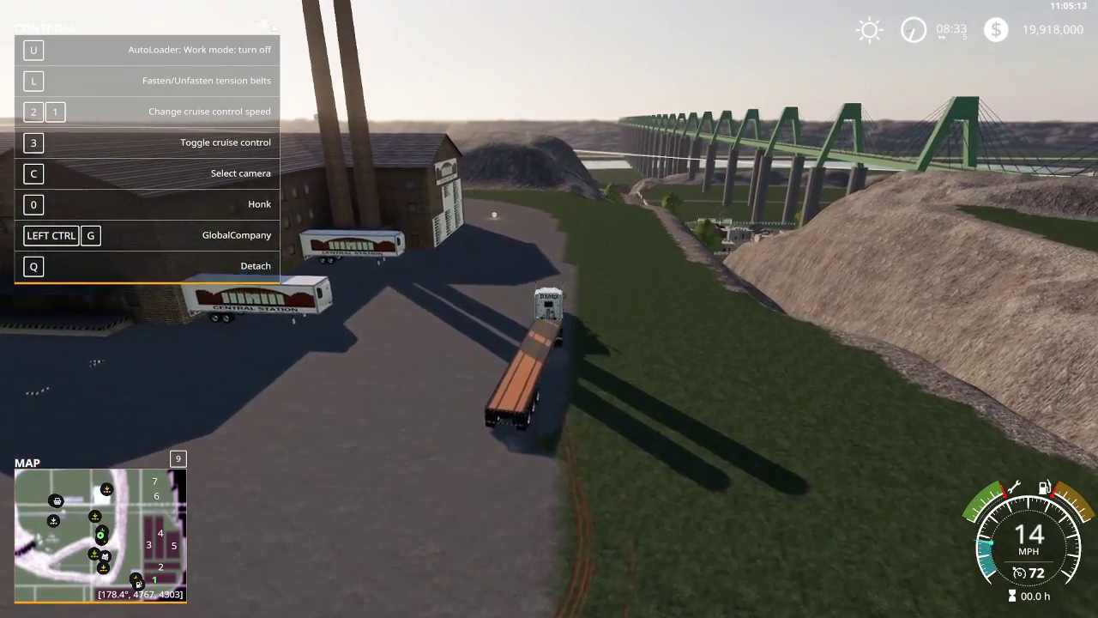
key("w")
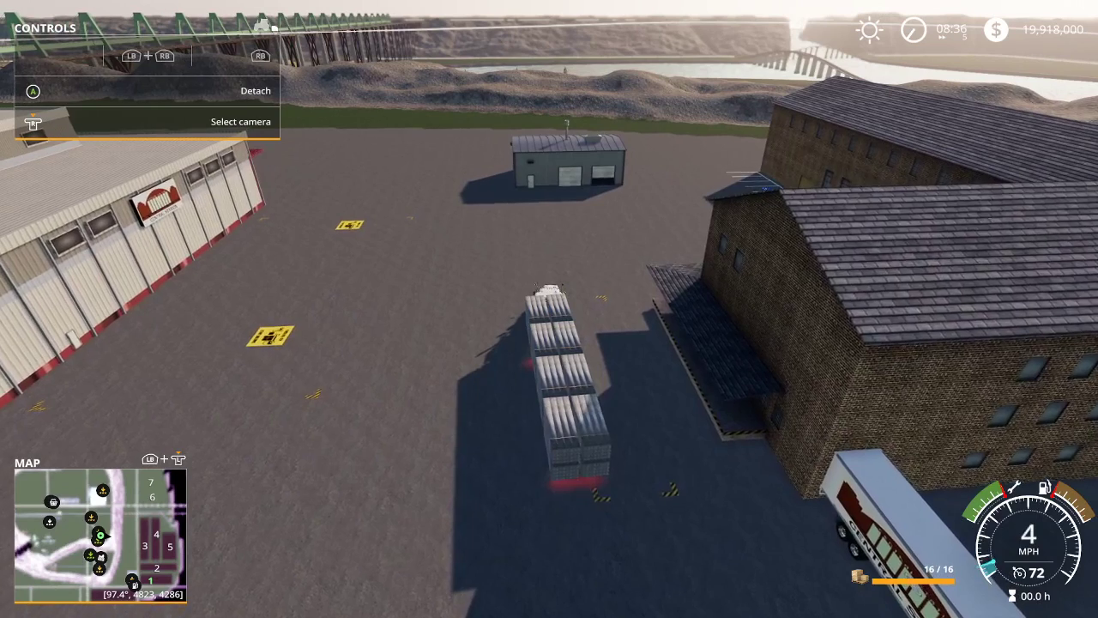
Unload the steel pallets between the truck and the brick warehouse's dock using the AutoLoader marker.
key("y")
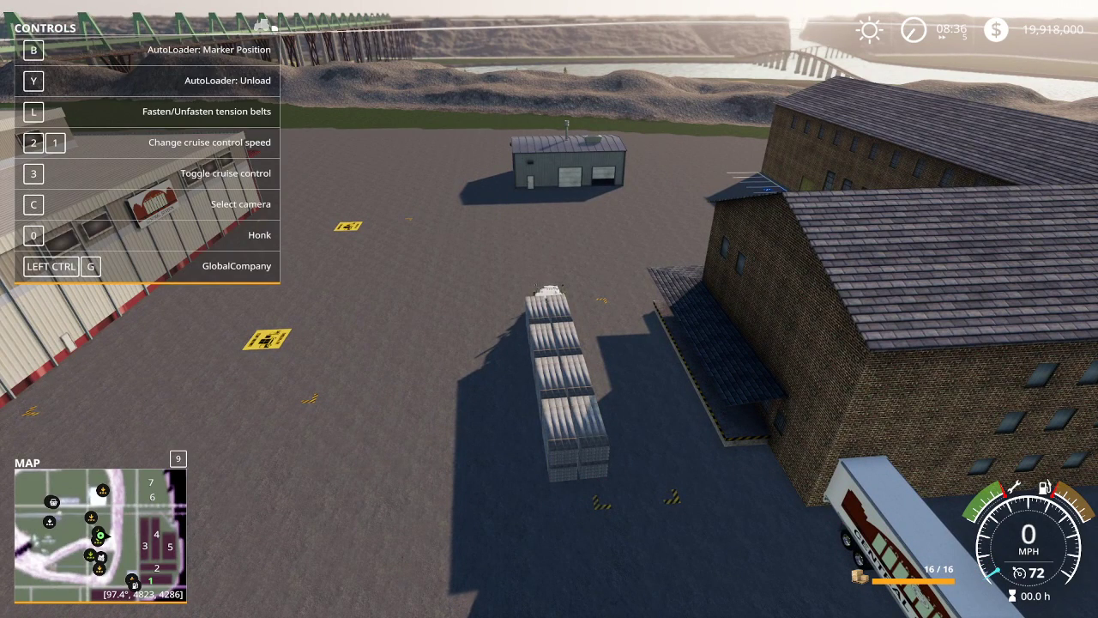
key("b")
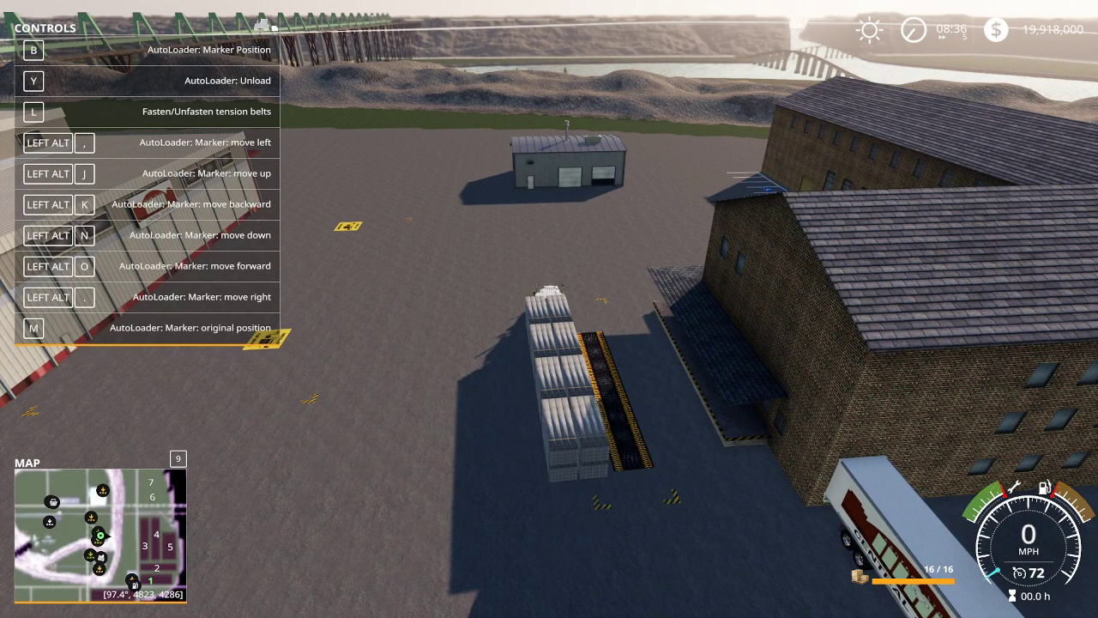
key("y")
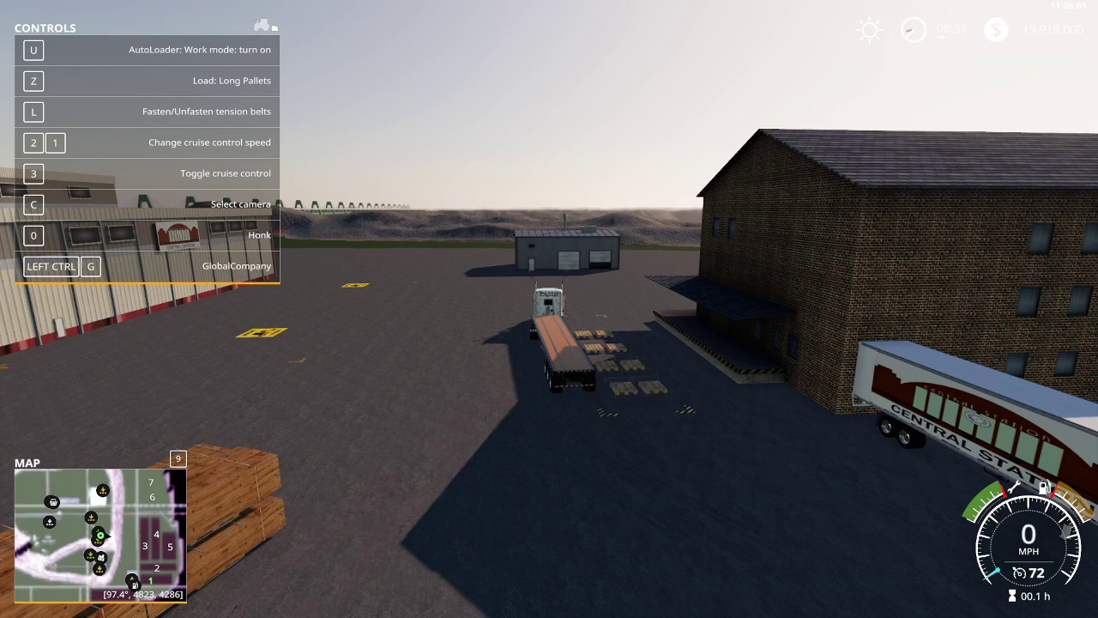
Leave the truck and check the fill levels of the stacked lumber pallets in the yard.
key("e")
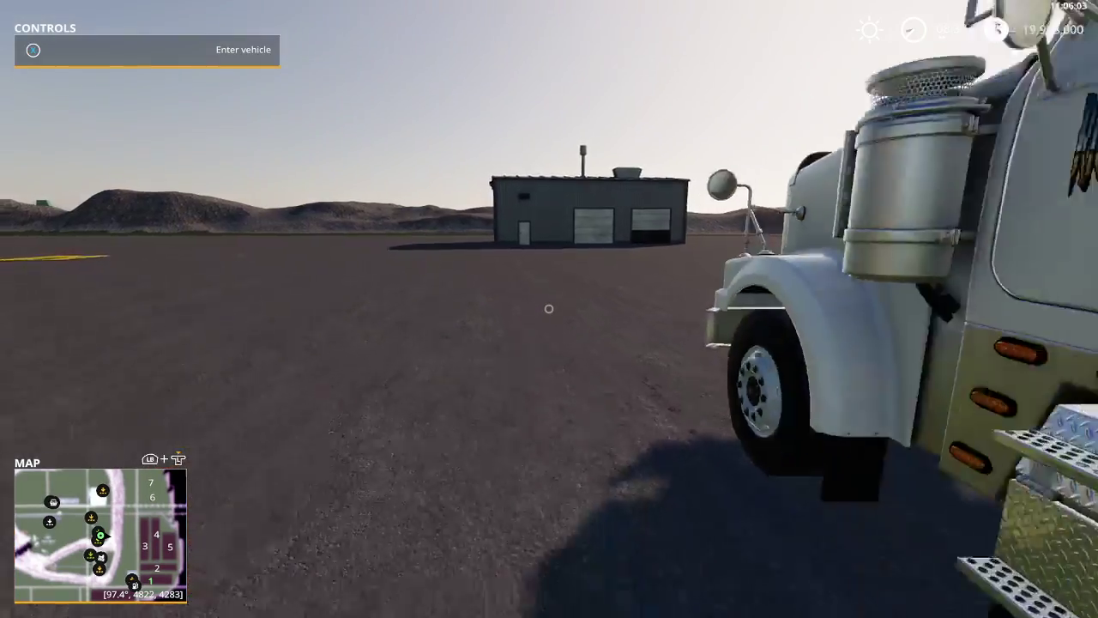
key("w")
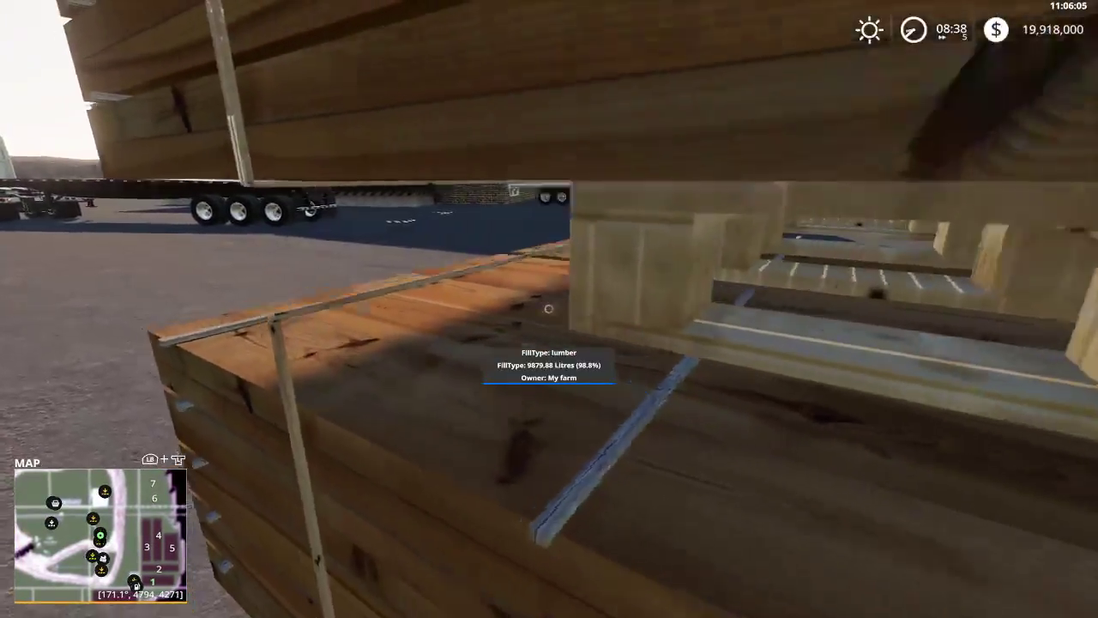
key("w")
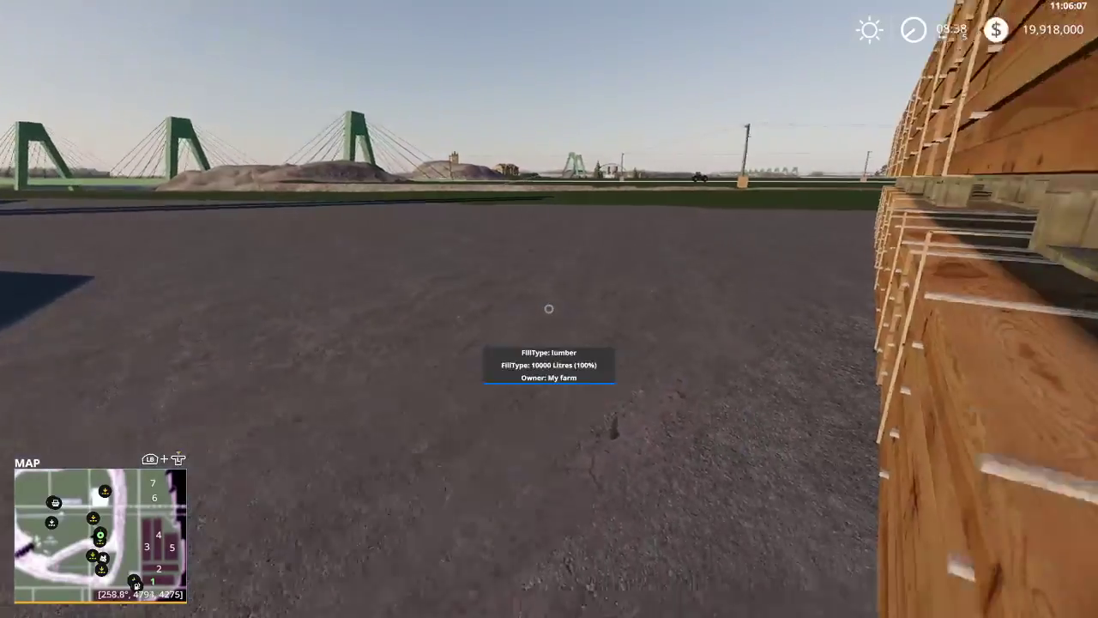
key("s")
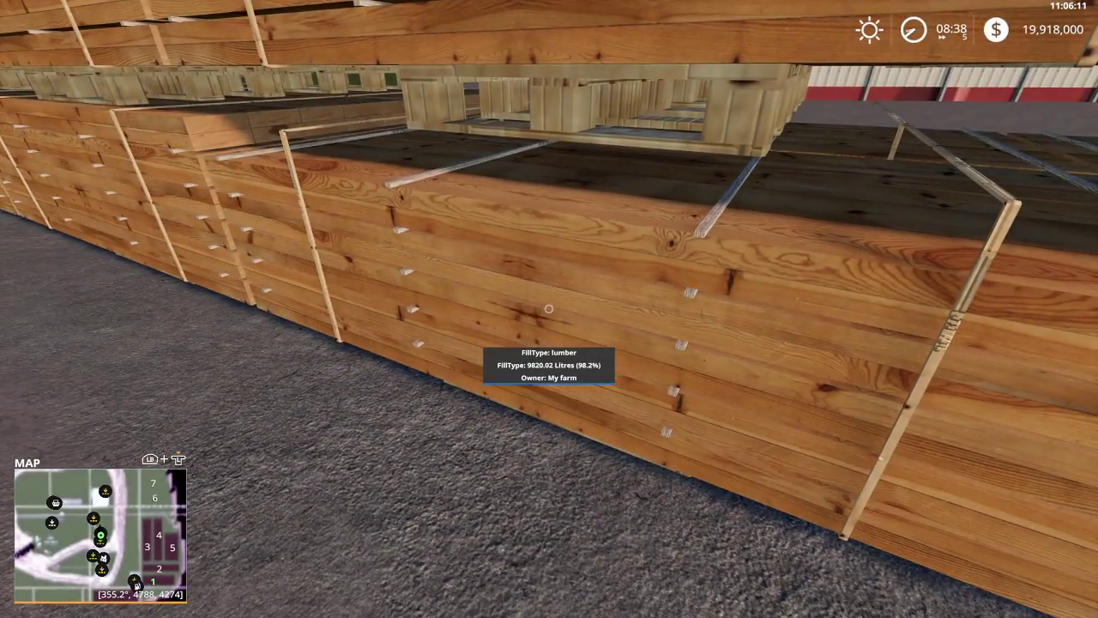
Walk to the central warehouse's crest marker and spawn 16 drillpipe pallets from the drillpipe storage output.
key("w")
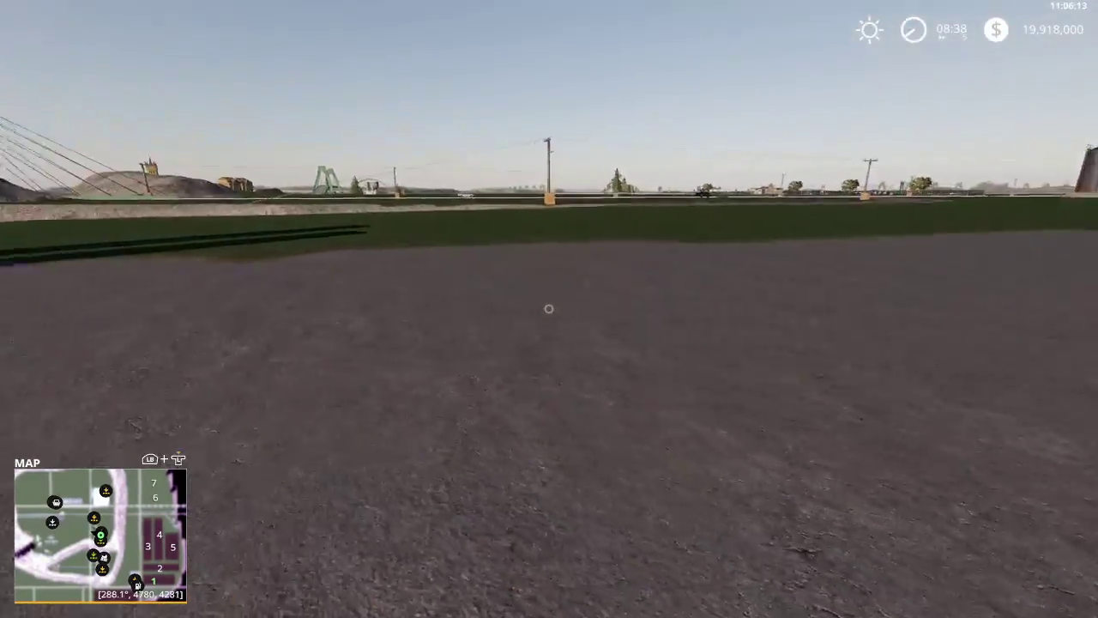
key("w")
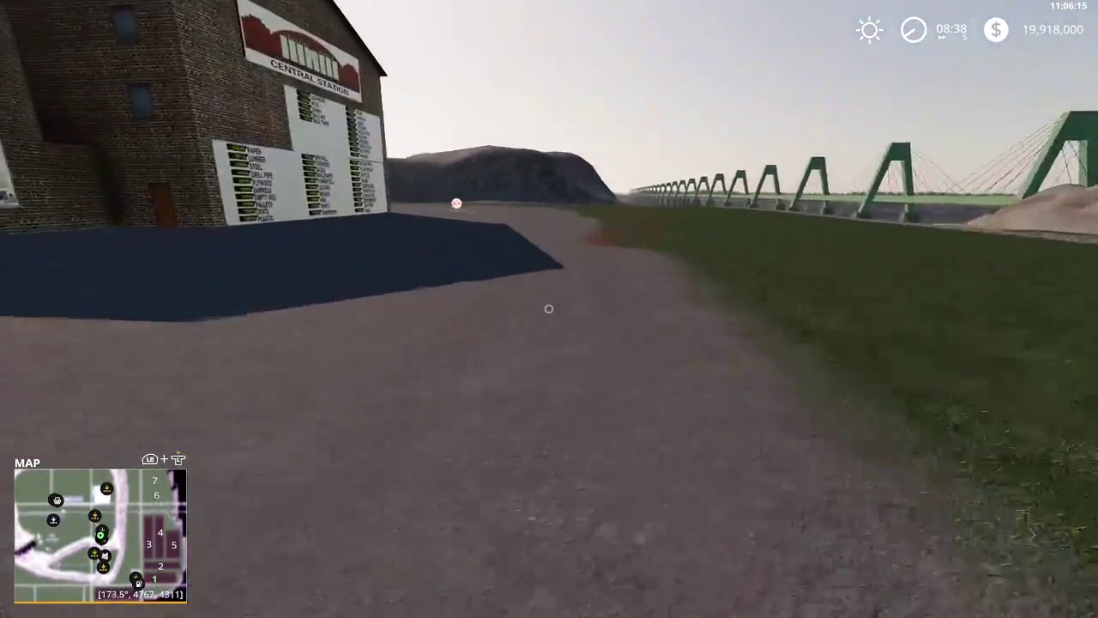
key("w")
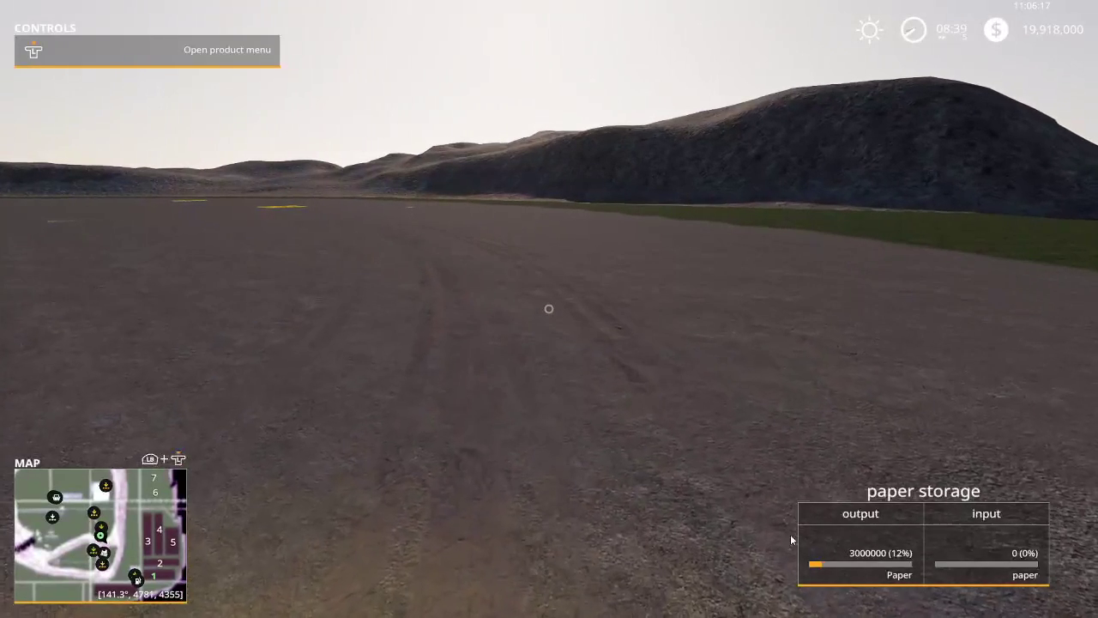
key("r")
left_click(199, 412)
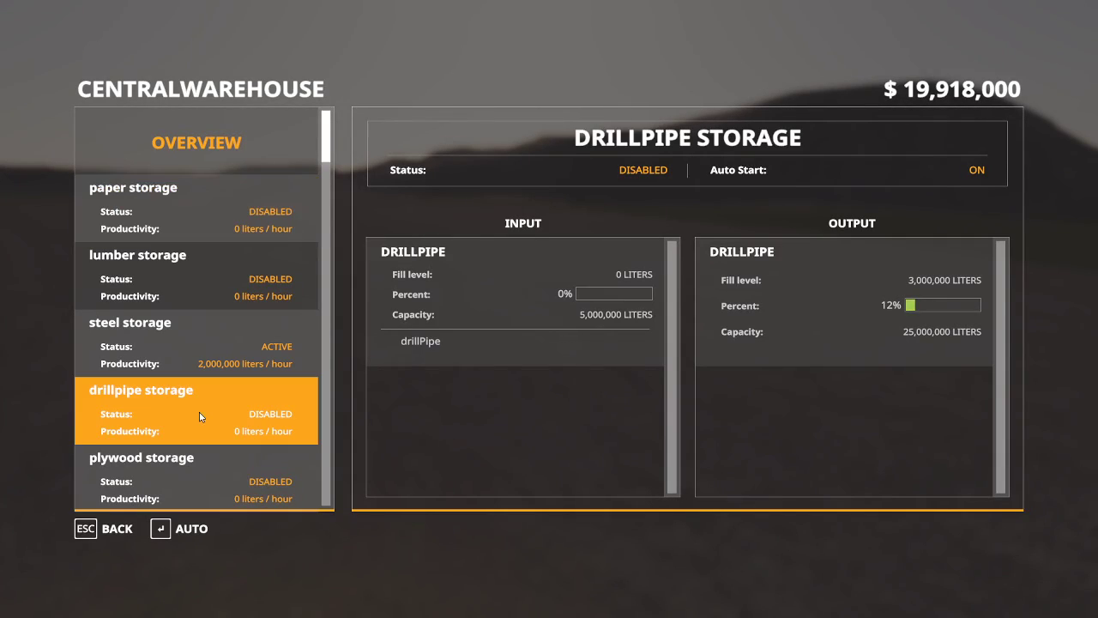
left_click(810, 310)
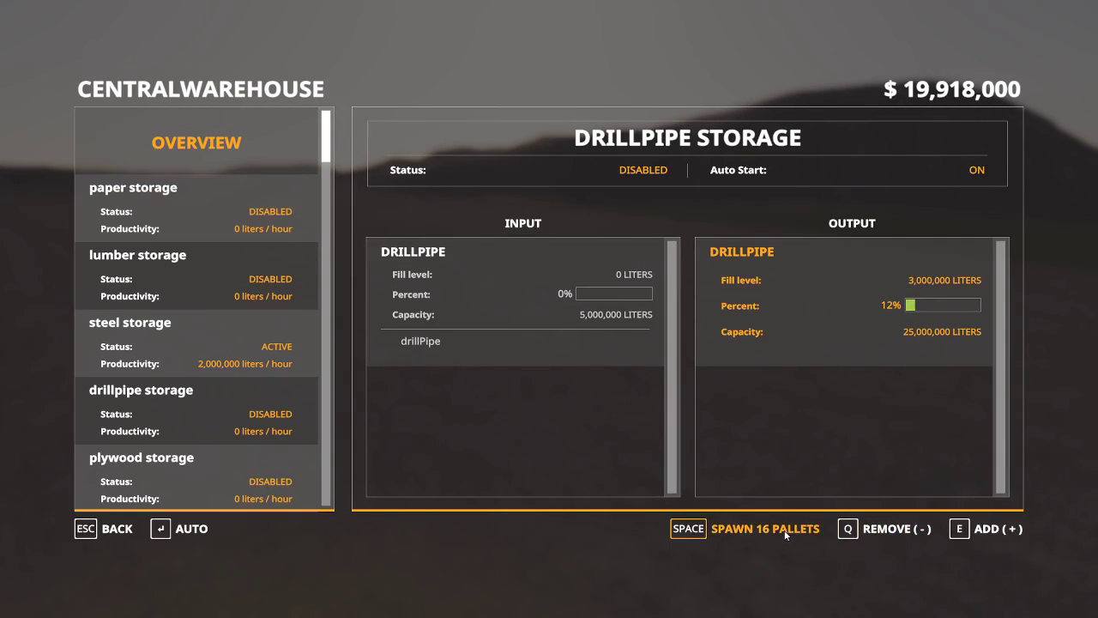
key("Escape")
Walk back from the crest marker to the truck parked by the brick warehouse's dock and get in.
key("s")
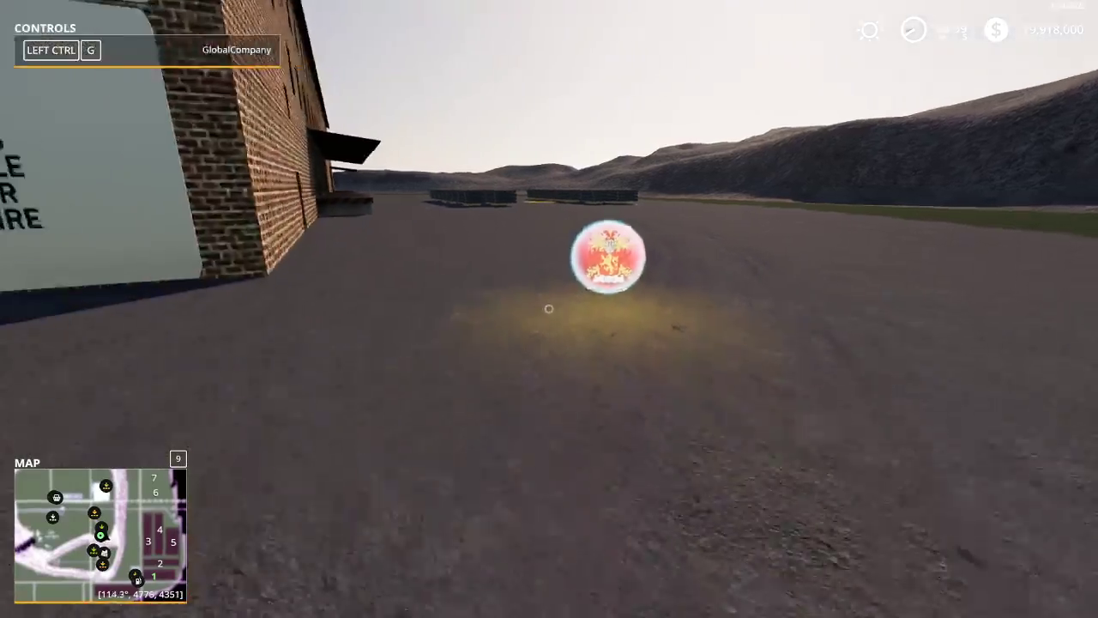
key("w")
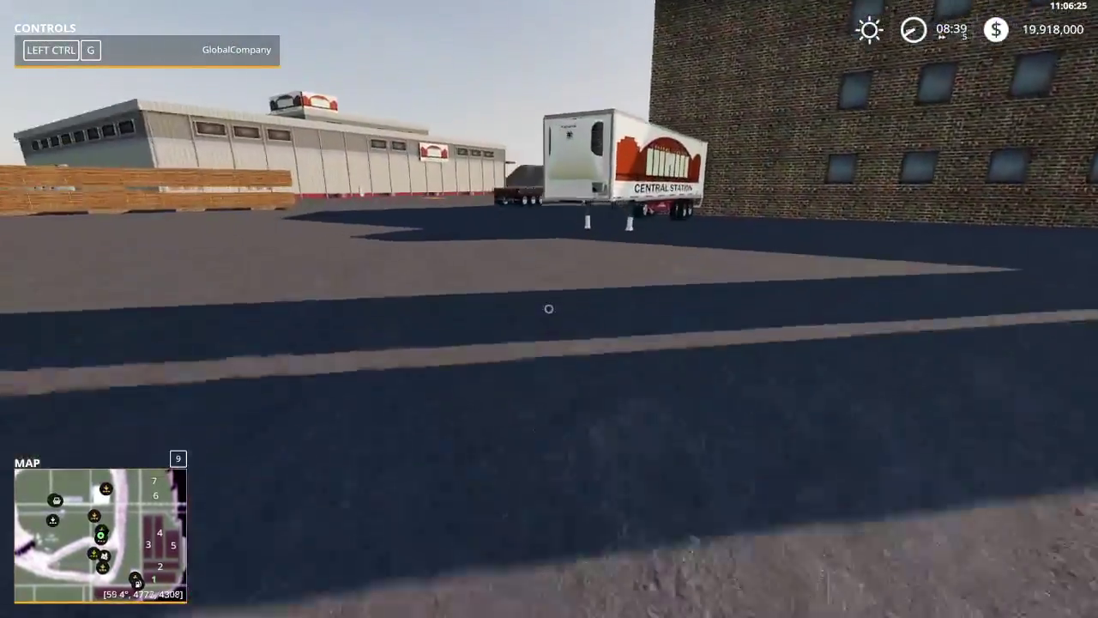
key("w")
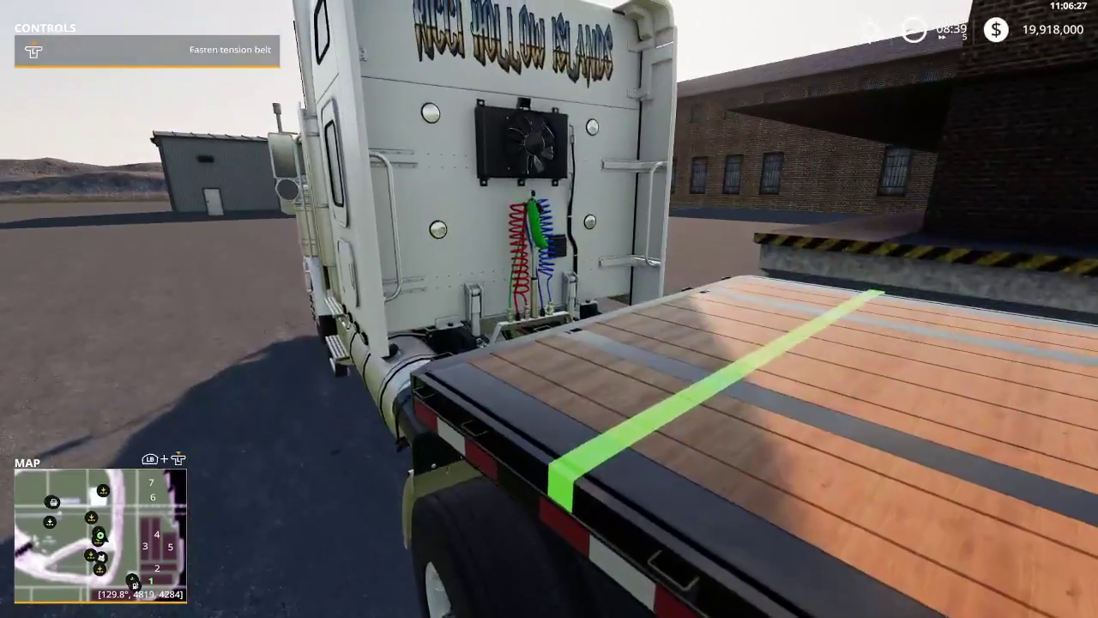
key("e")
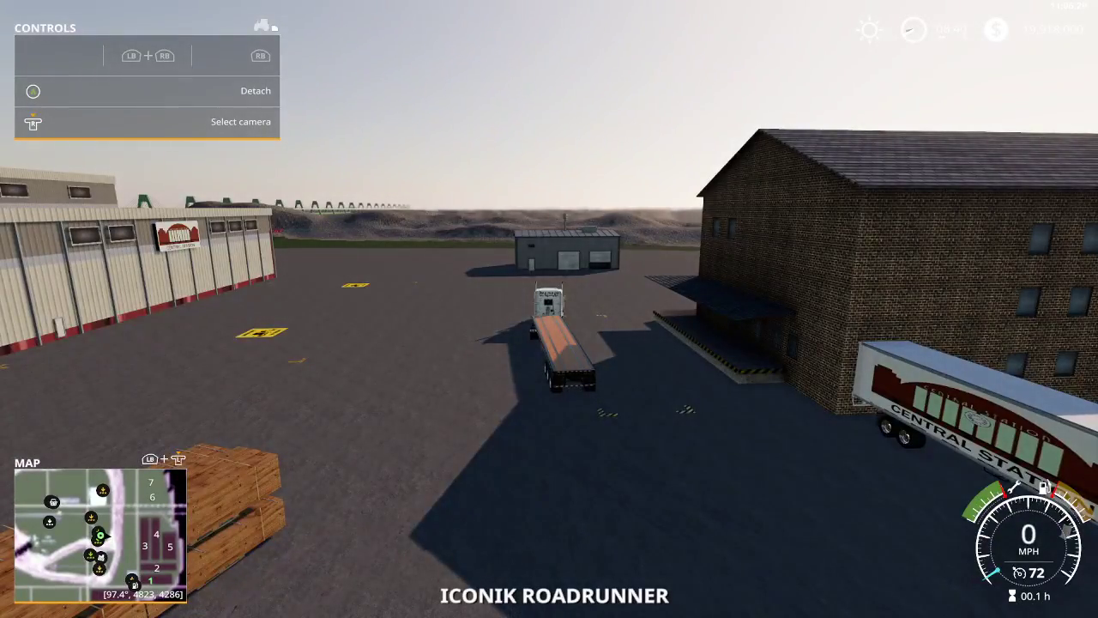
Drive to the drillpipe pallets, load 16 with AutoLoader, return to the brick warehouse's dock and unload them there.
key("w")
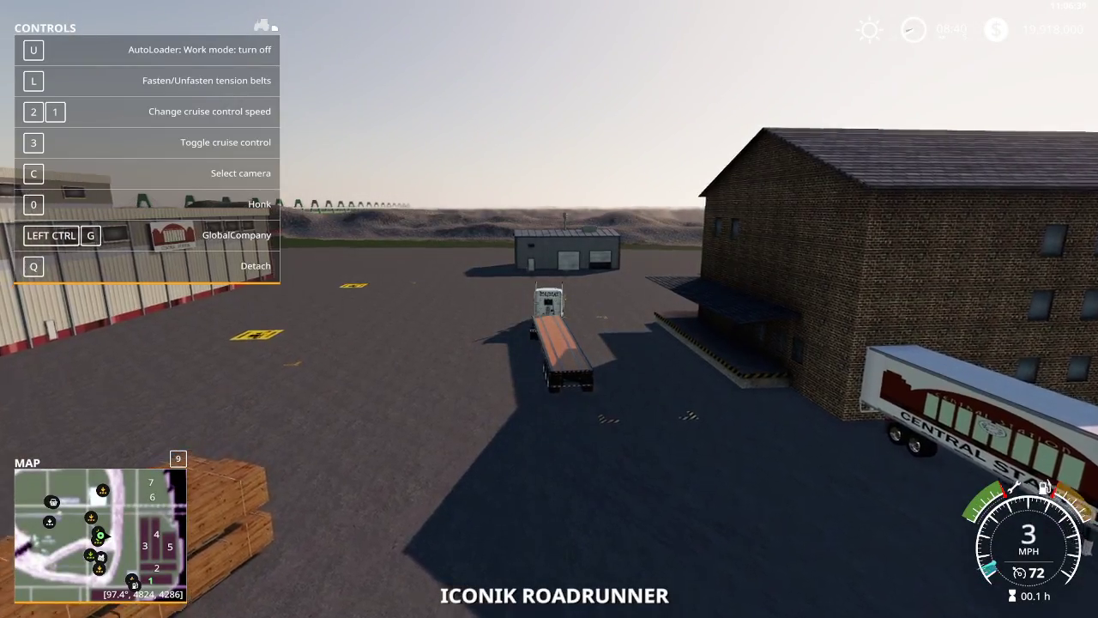
key("w")
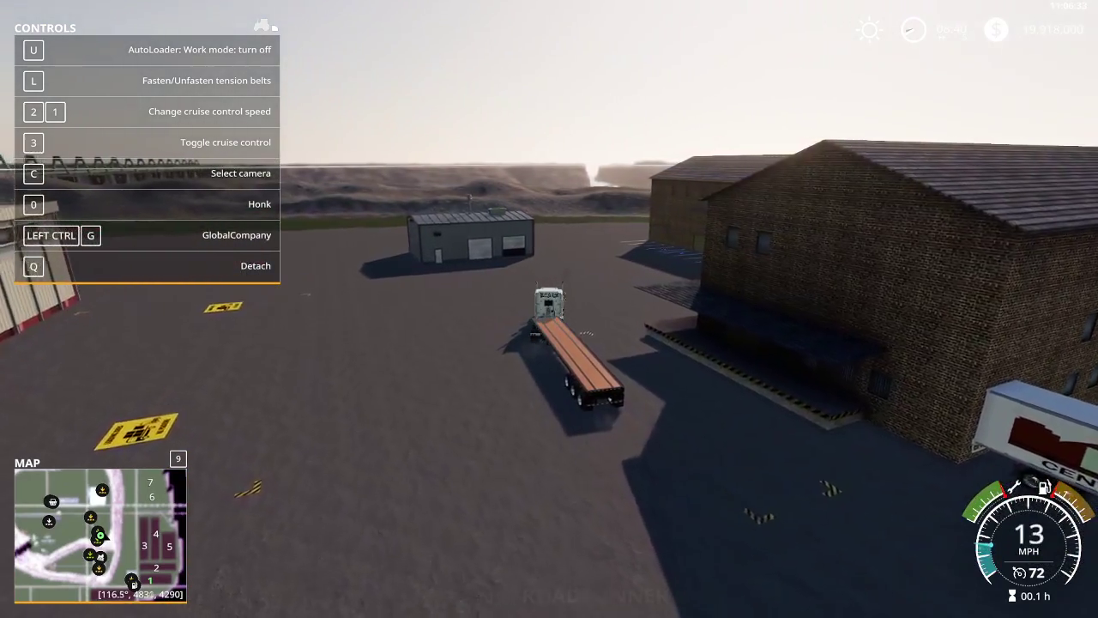
key("w")
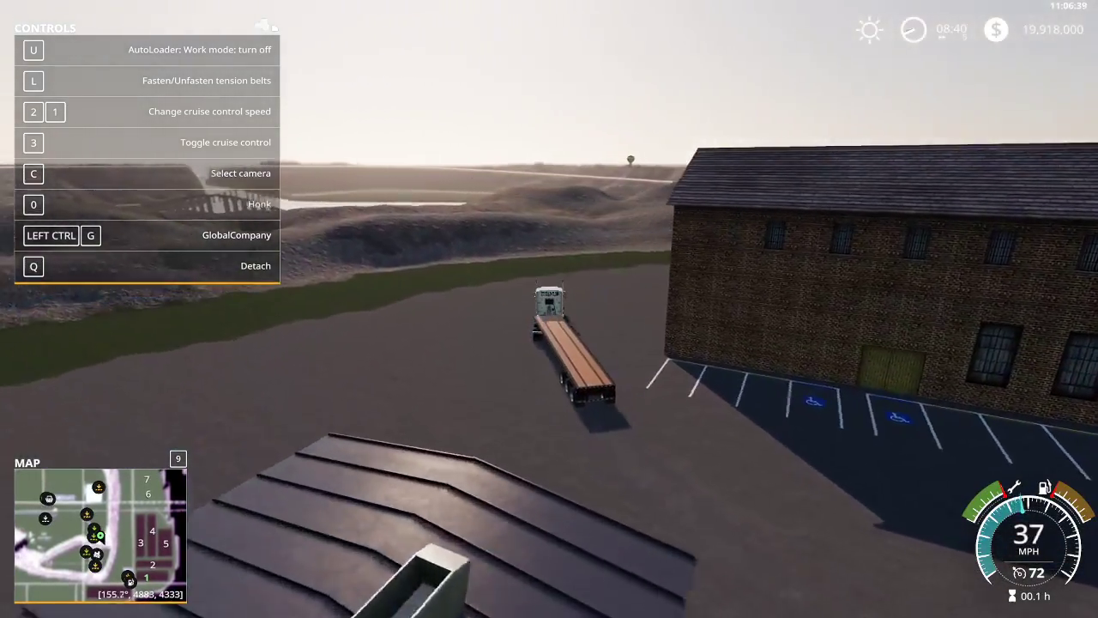
key("w")
key("d")
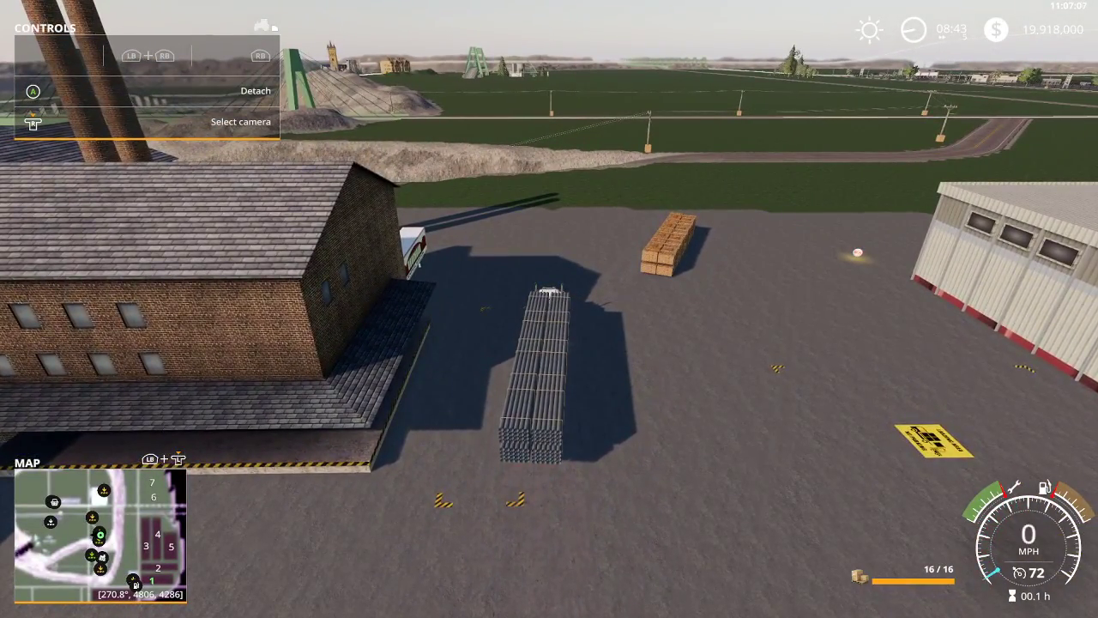
key("y")
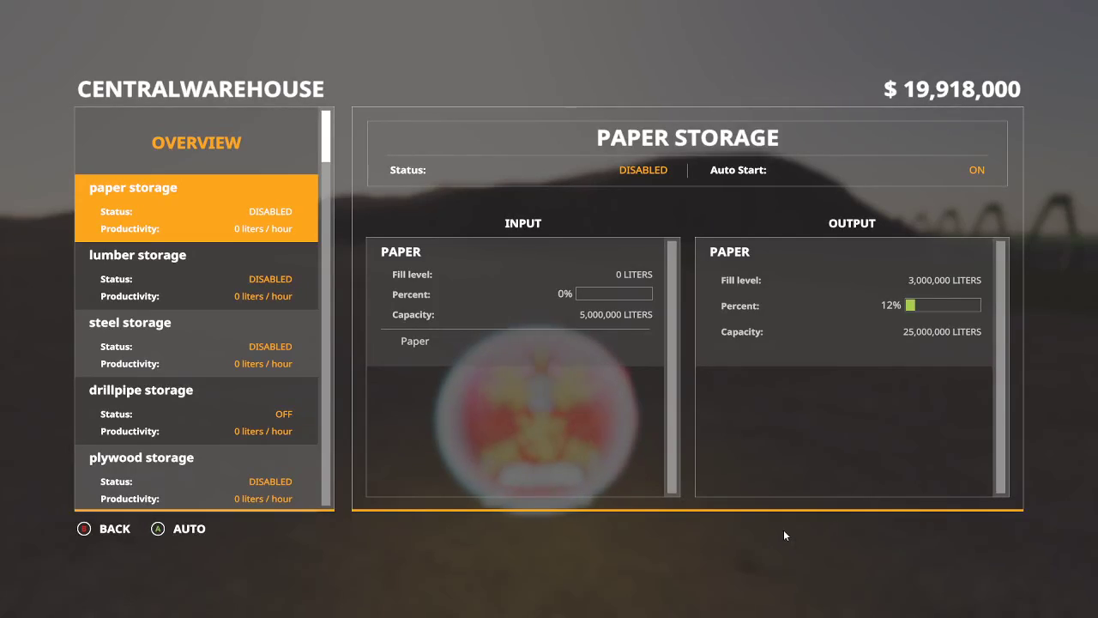
Spawn the maximum number of plastic pallets from the central warehouse's plastic storage output.
scroll(232, 347, "down", 5)
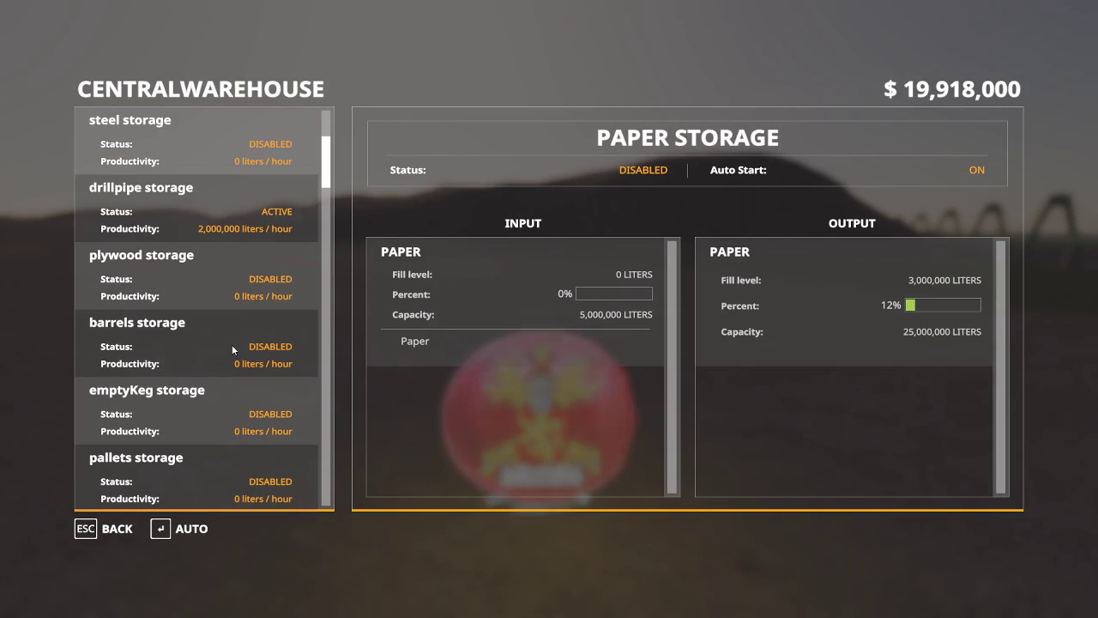
scroll(233, 348, "down", 2)
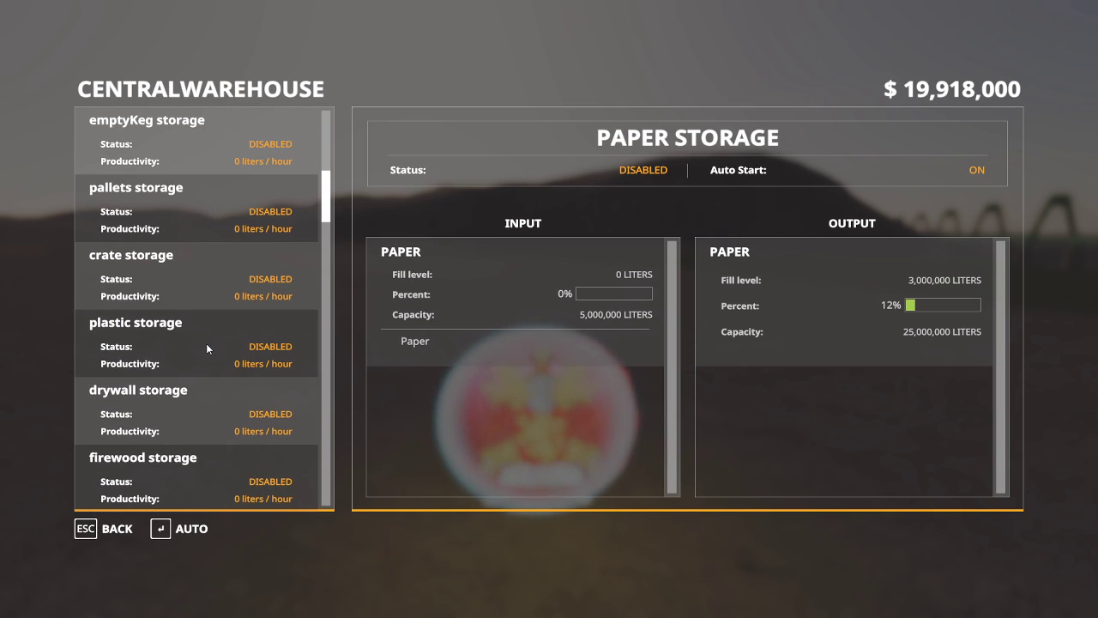
left_click(207, 347)
left_click(803, 329)
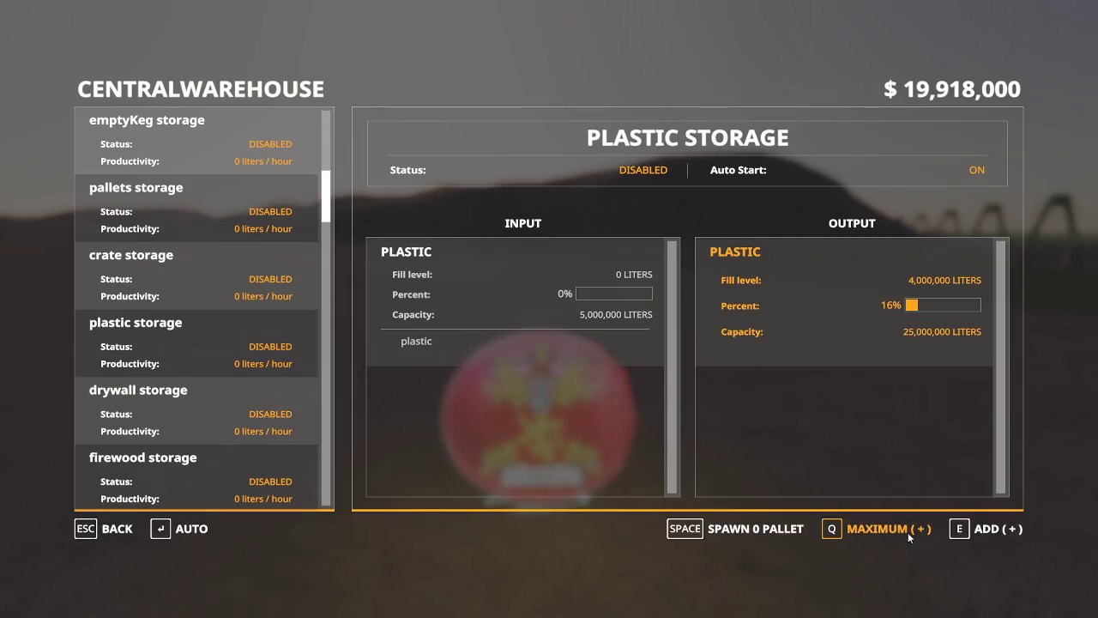
left_click(904, 530)
left_click(784, 531)
key("Escape")
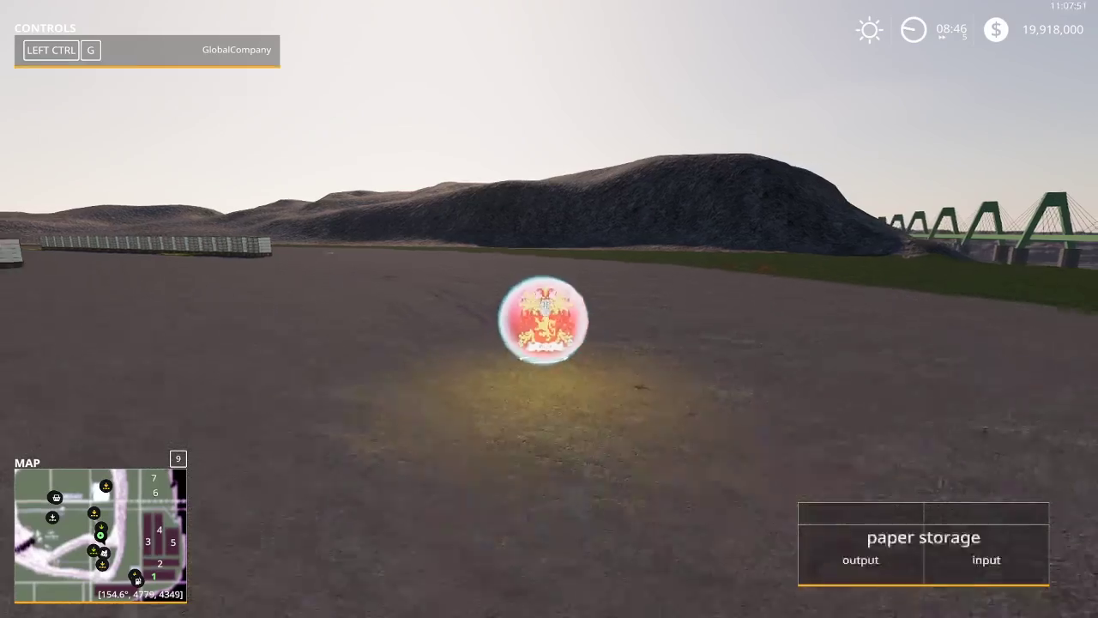
Return on foot to the empty flatbed truck near the brick warehouse and get in.
key("s")
key("a")
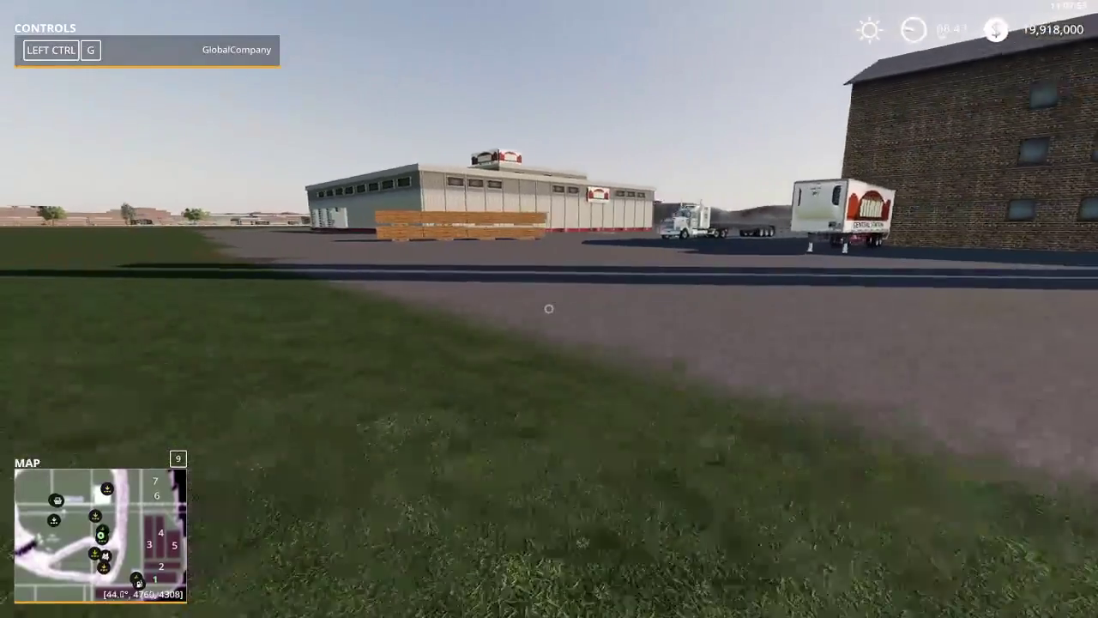
key("w")
key("e")
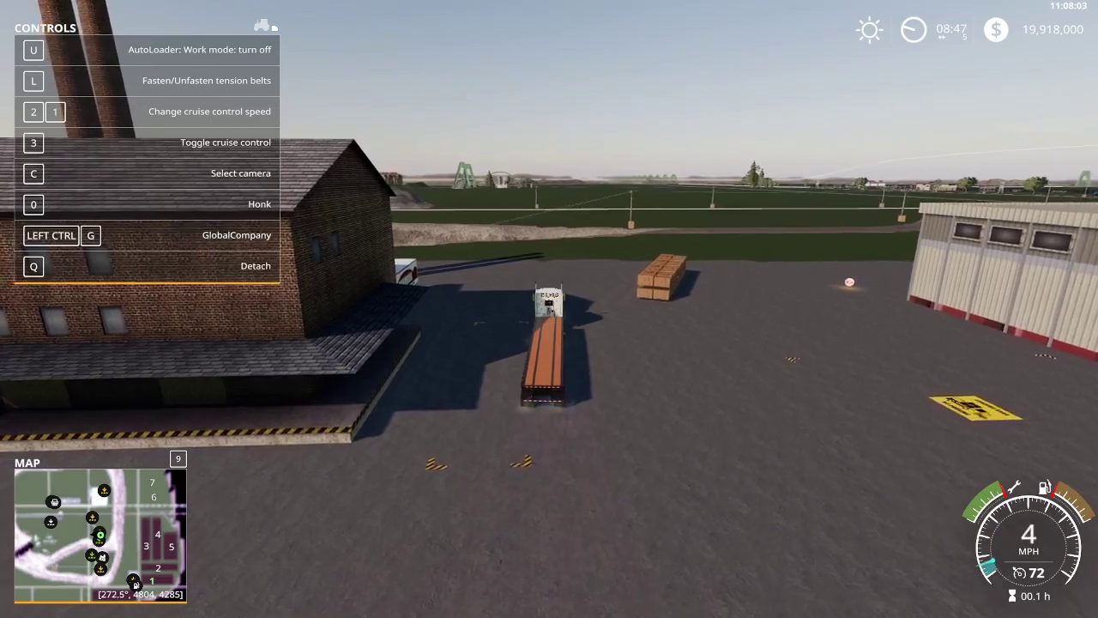
Drive around the warehouse, load 40 plastic pallets with AutoLoader, and unload them between the truck and the brick warehouse's dock.
key("w")
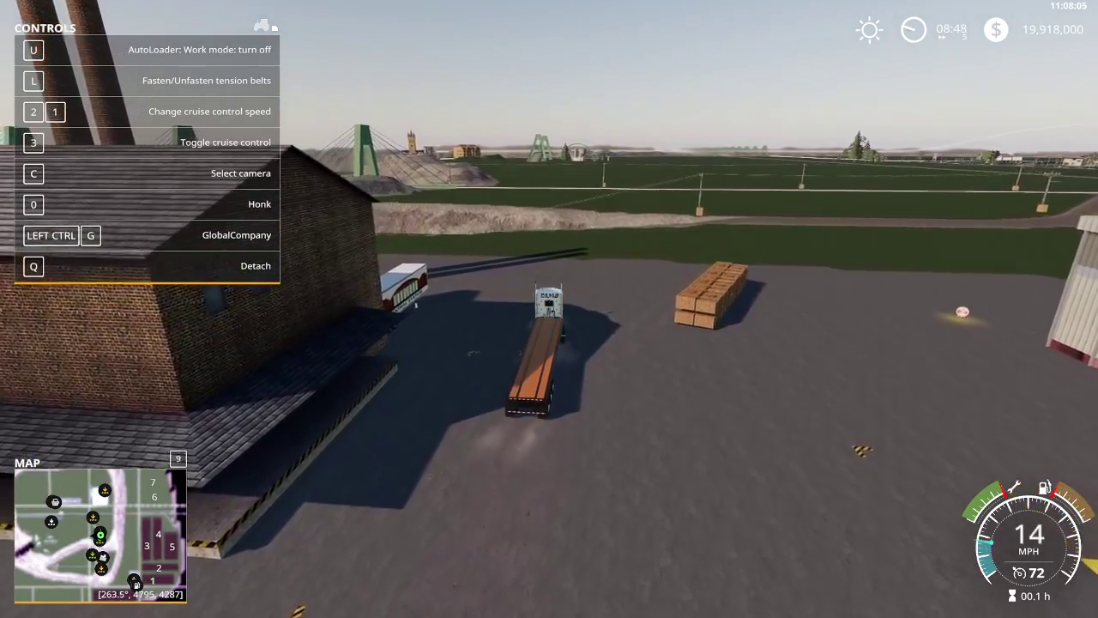
key("a")
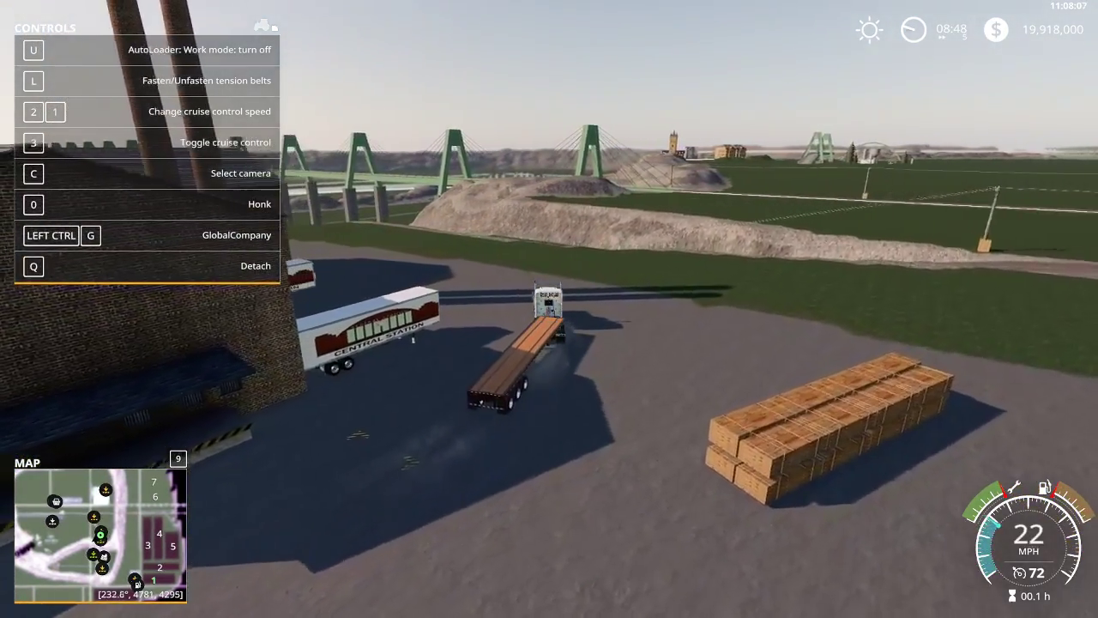
key("a")
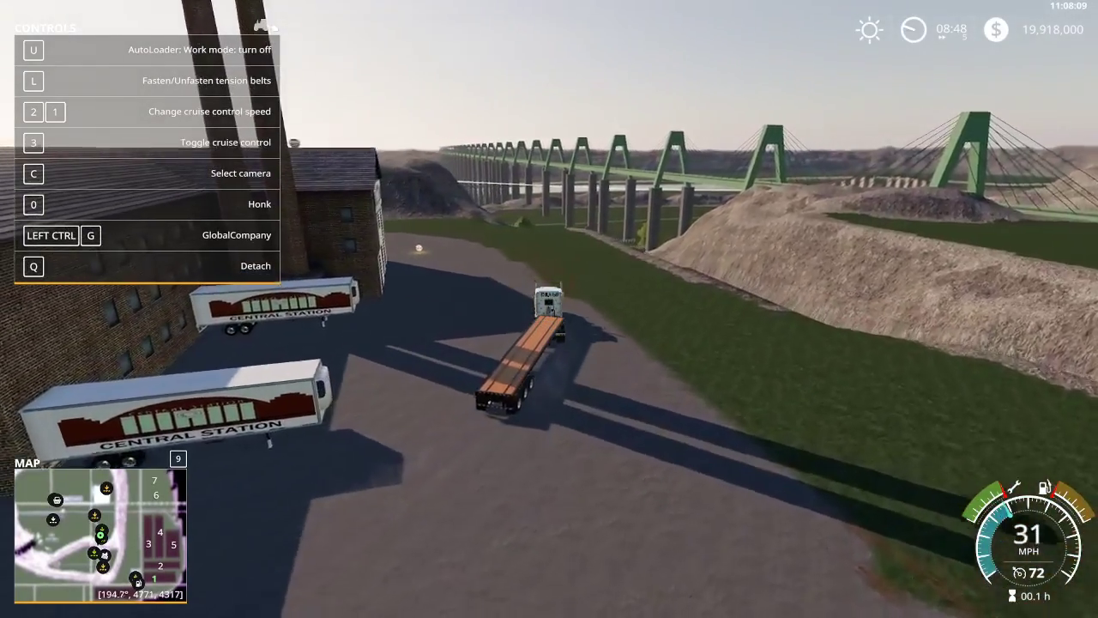
key("a")
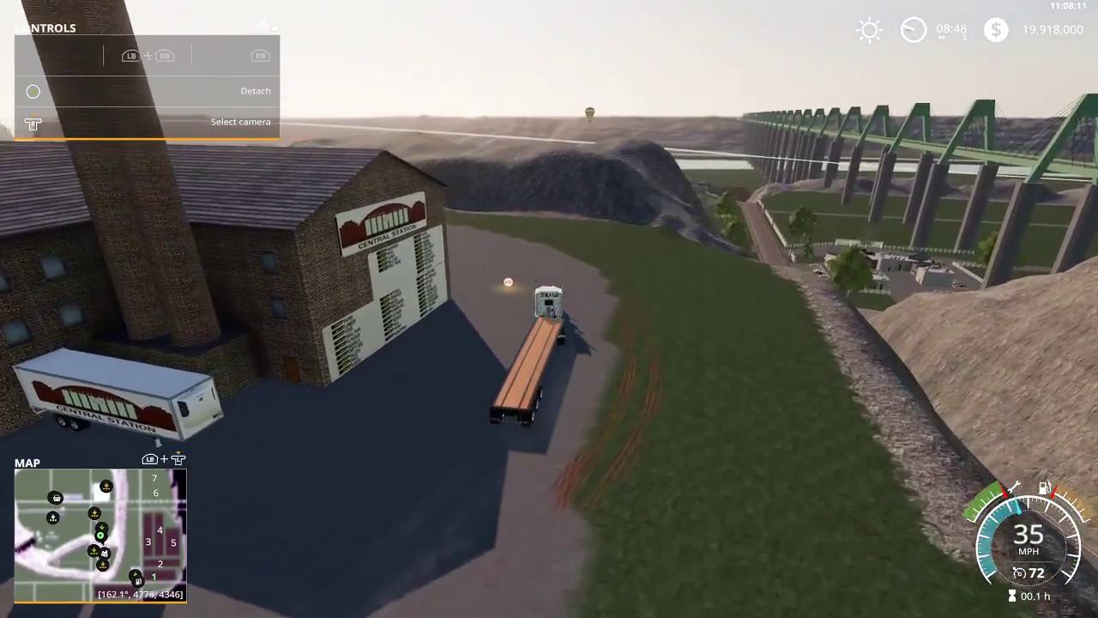
key("a")
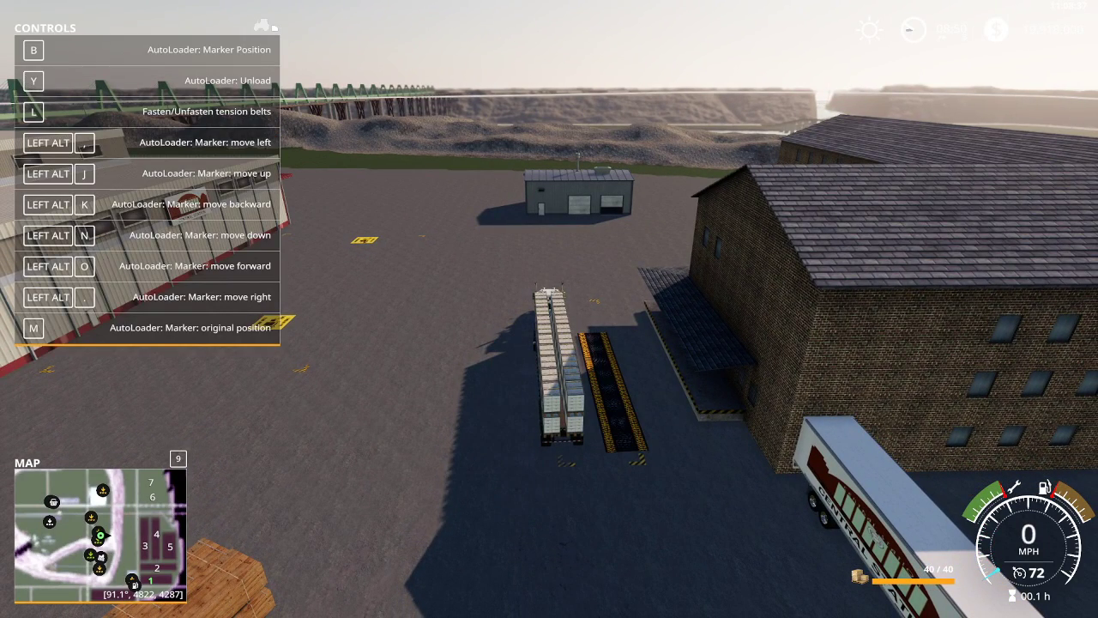
key("y")
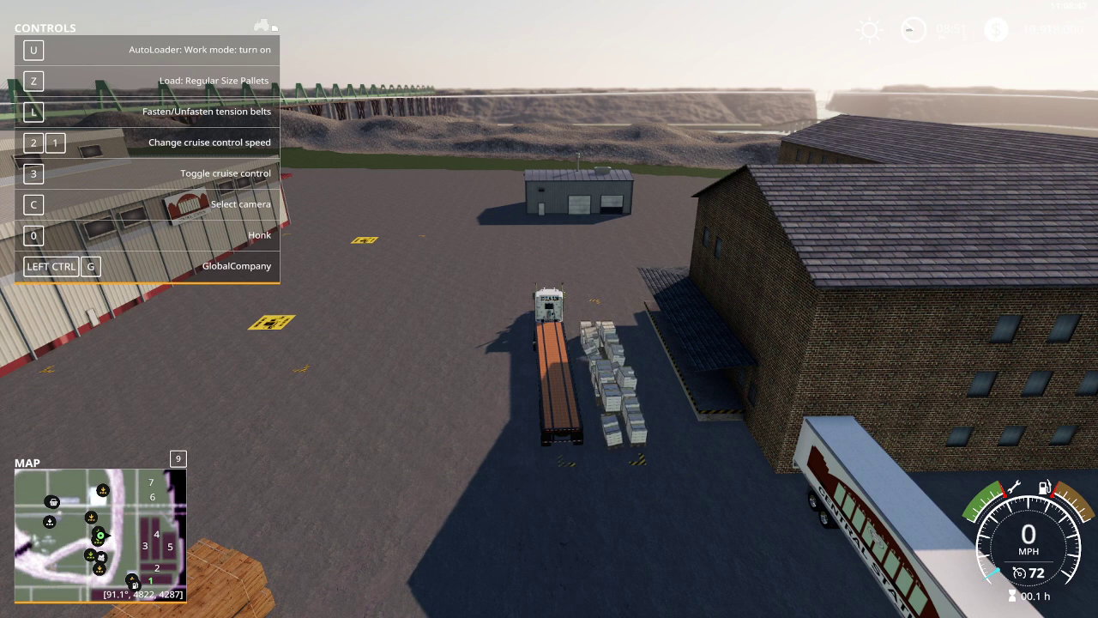
Leave the truck, walk to the central warehouse's crest marker and open its product menu.
key("e")
key("w")
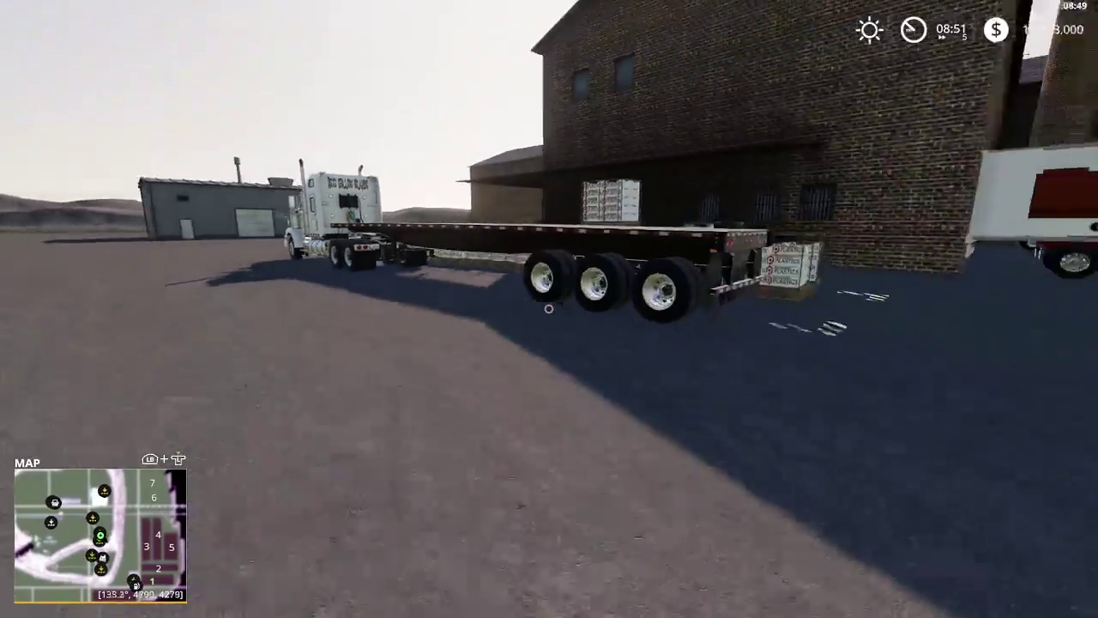
key("w")
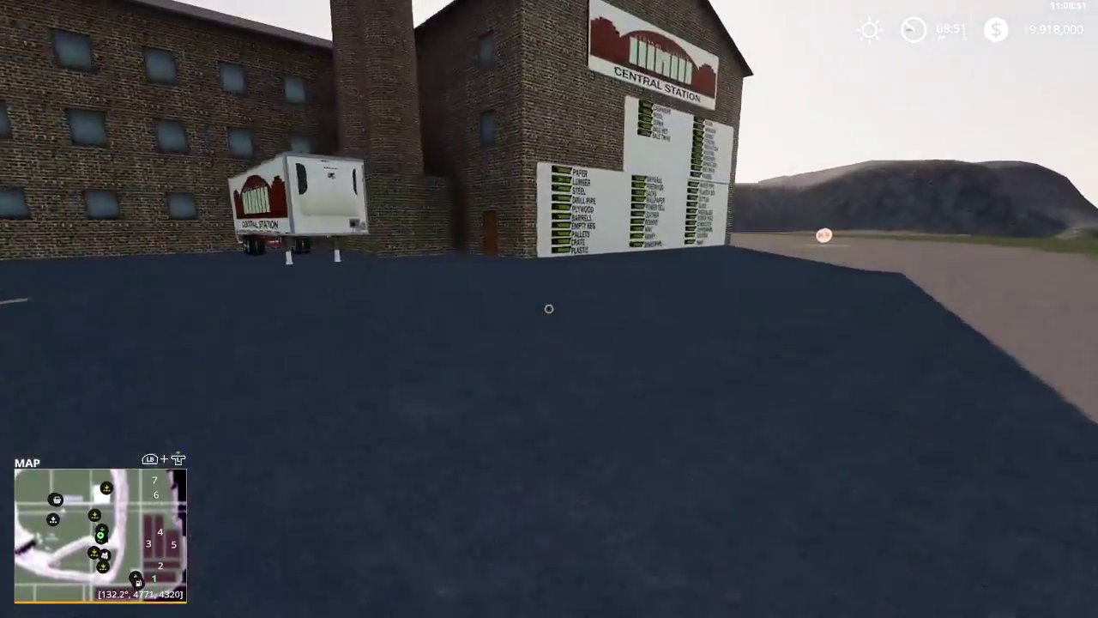
key("w")
key("r")
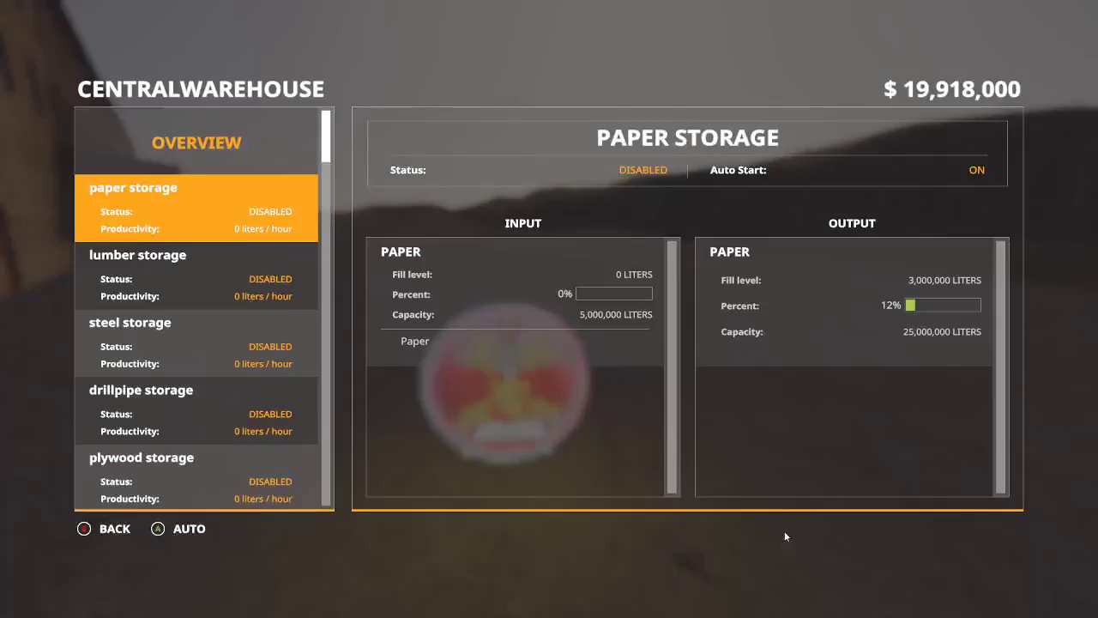
Spawn the maximum number of conductor pallets from the conductor storage output.
scroll(158, 305, "down", 6)
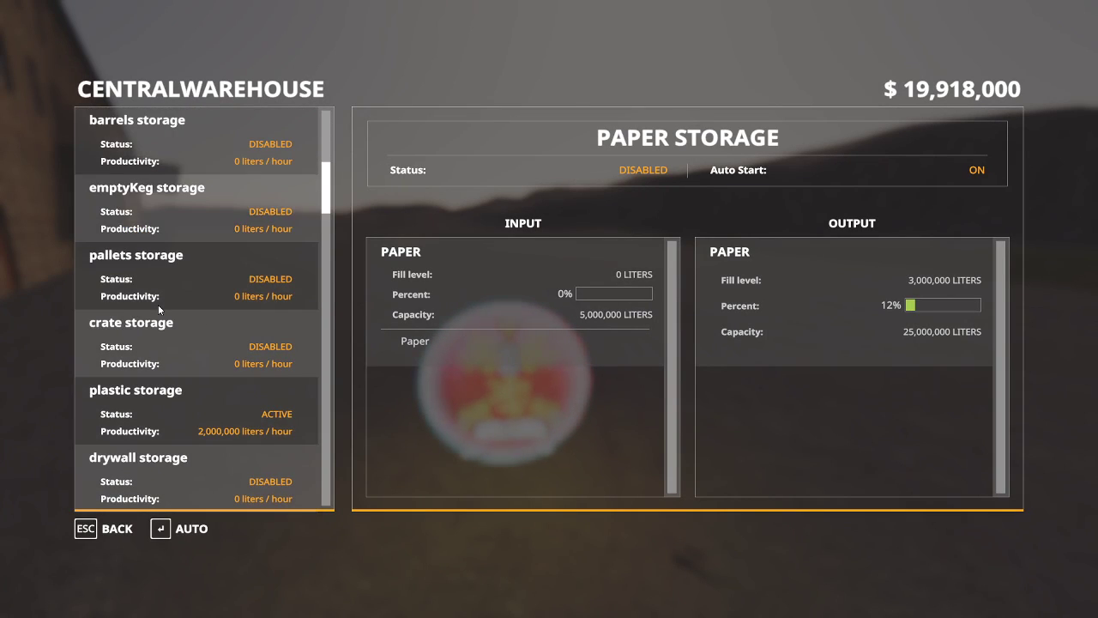
scroll(158, 304, "down", 3)
scroll(158, 304, "down", 5)
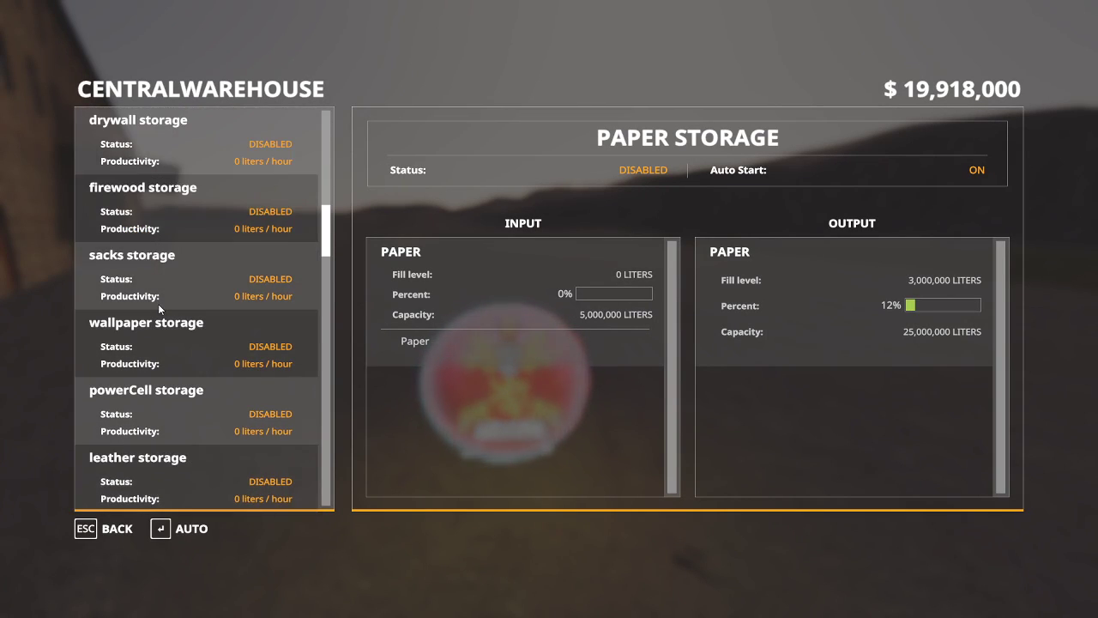
scroll(158, 304, "down", 6)
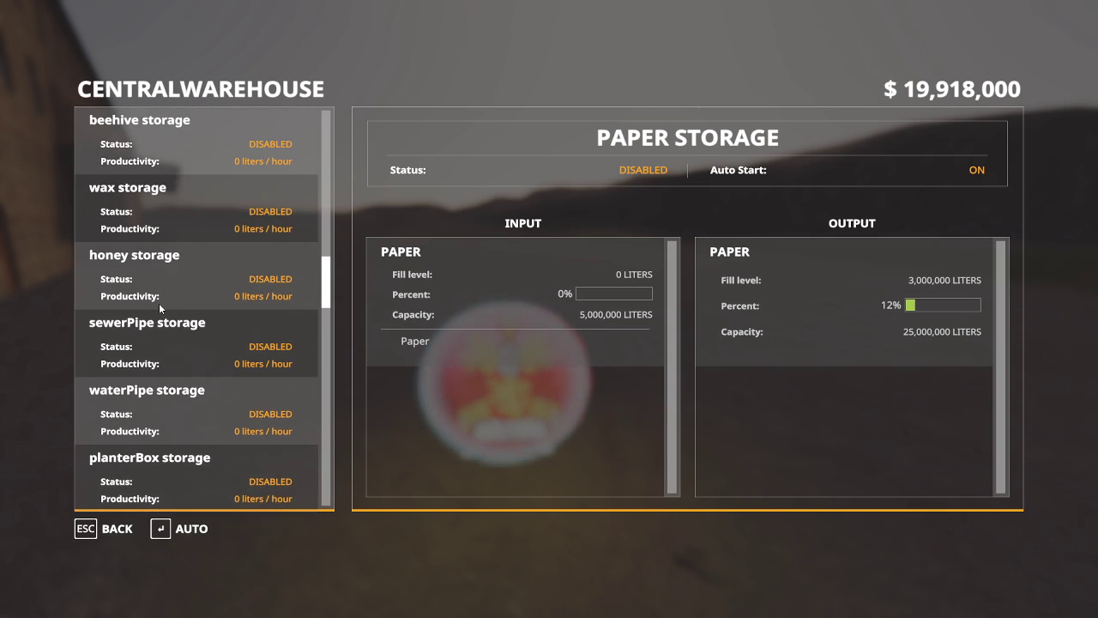
scroll(159, 303, "down", 4)
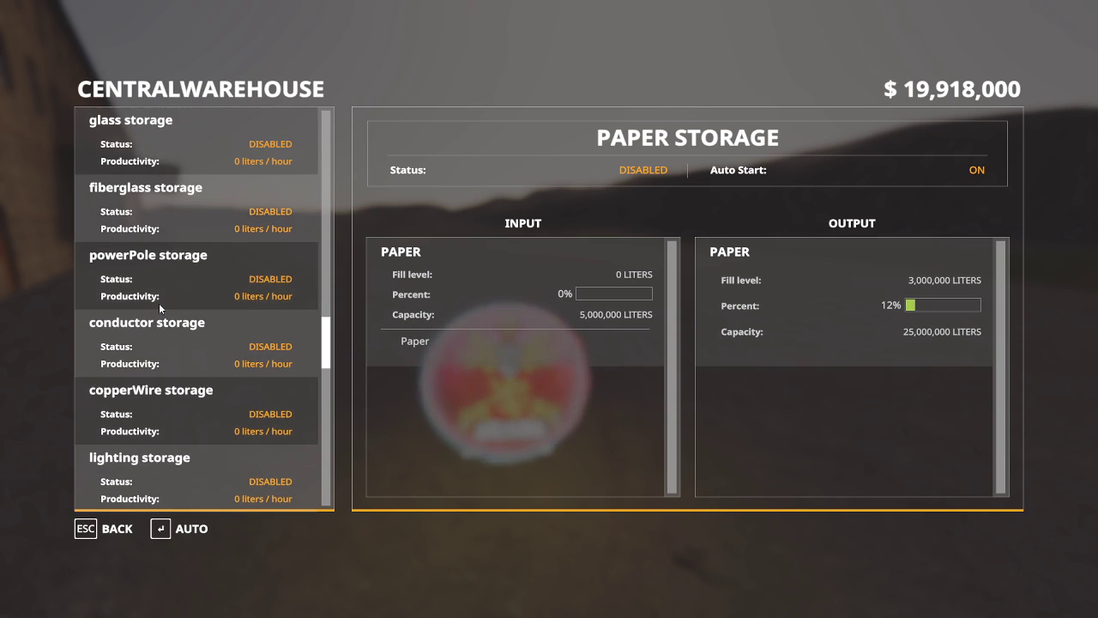
left_click(187, 344)
left_click(816, 343)
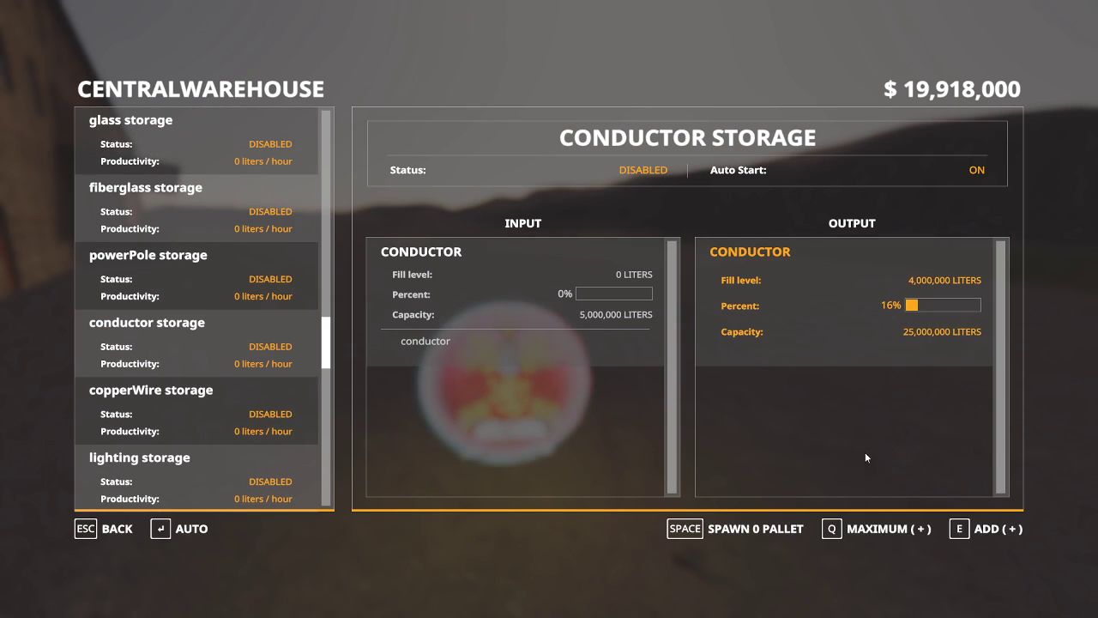
left_click(911, 532)
left_click(781, 536)
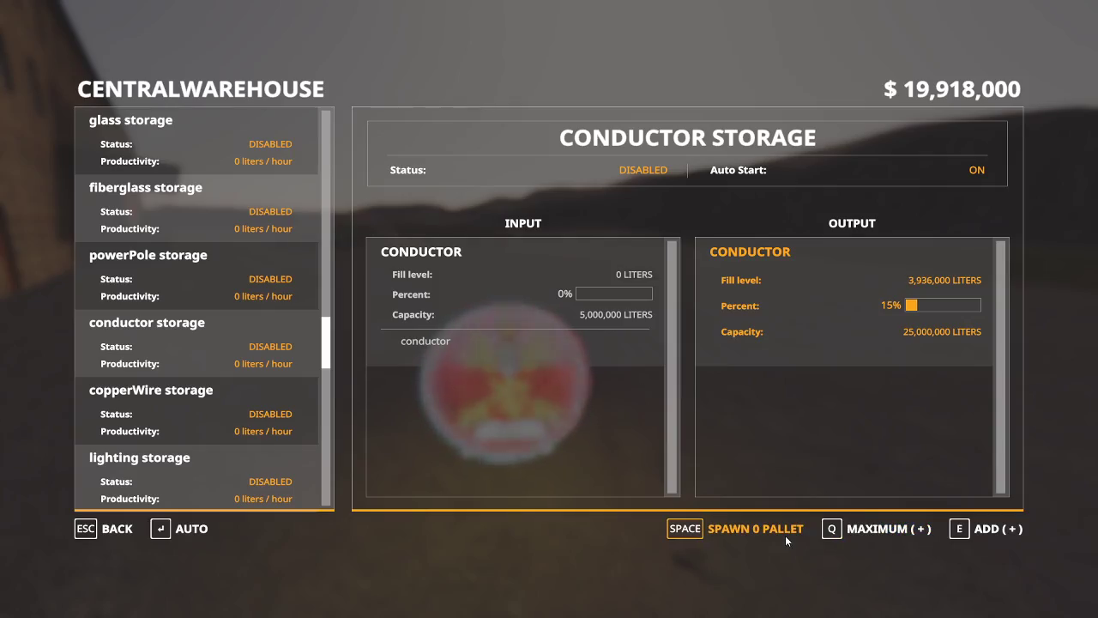
Leave the product menu, return on foot to the flatbed truck beside the brick warehouse, and get in.
key("s")
key("a")
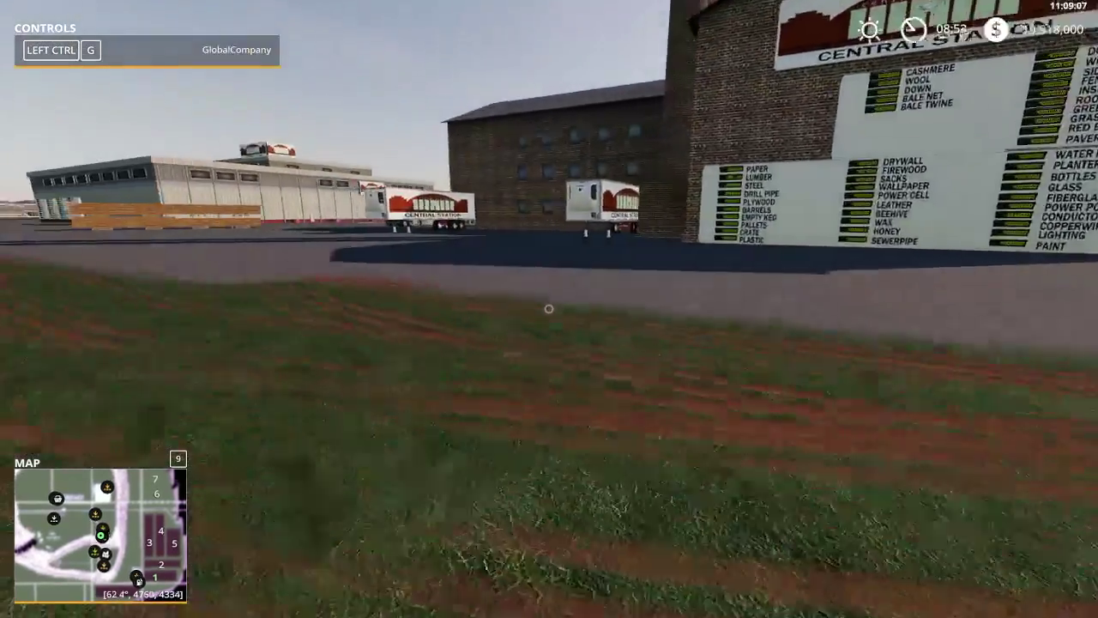
key("w")
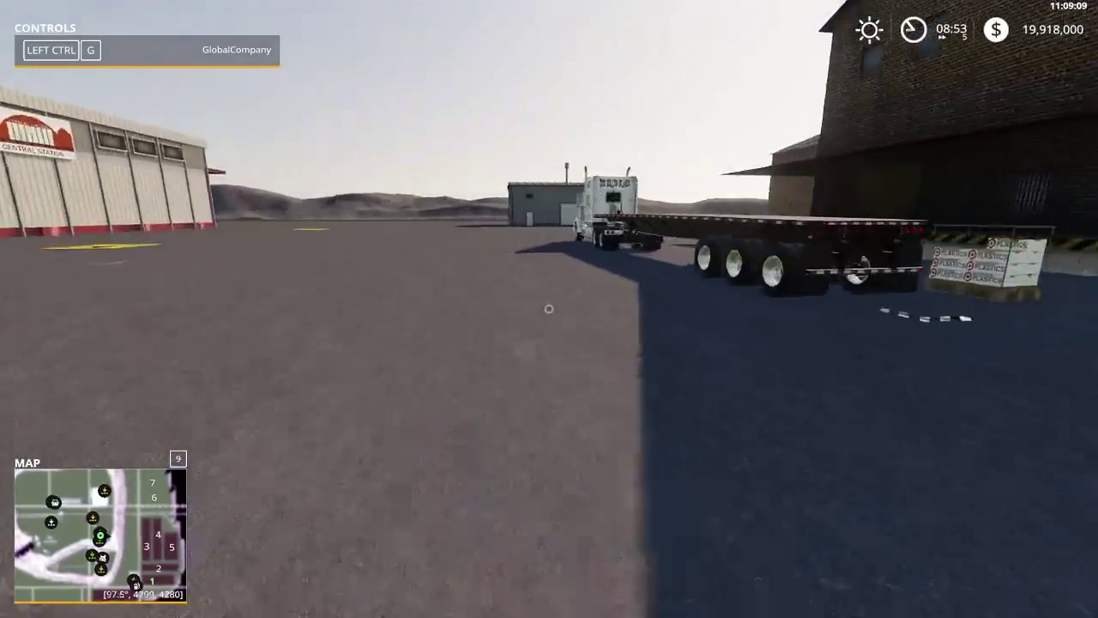
key("e")
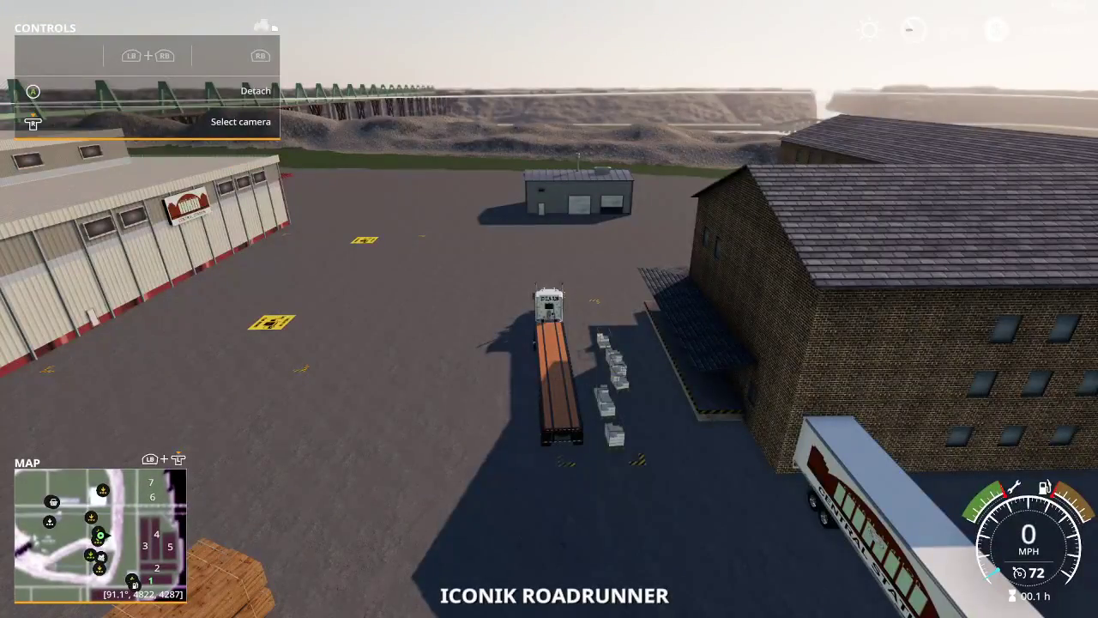
Reload the leftover plastic pallets with AutoLoader and unload them again between the truck and the brick warehouse's dock.
key("u")
key("b")
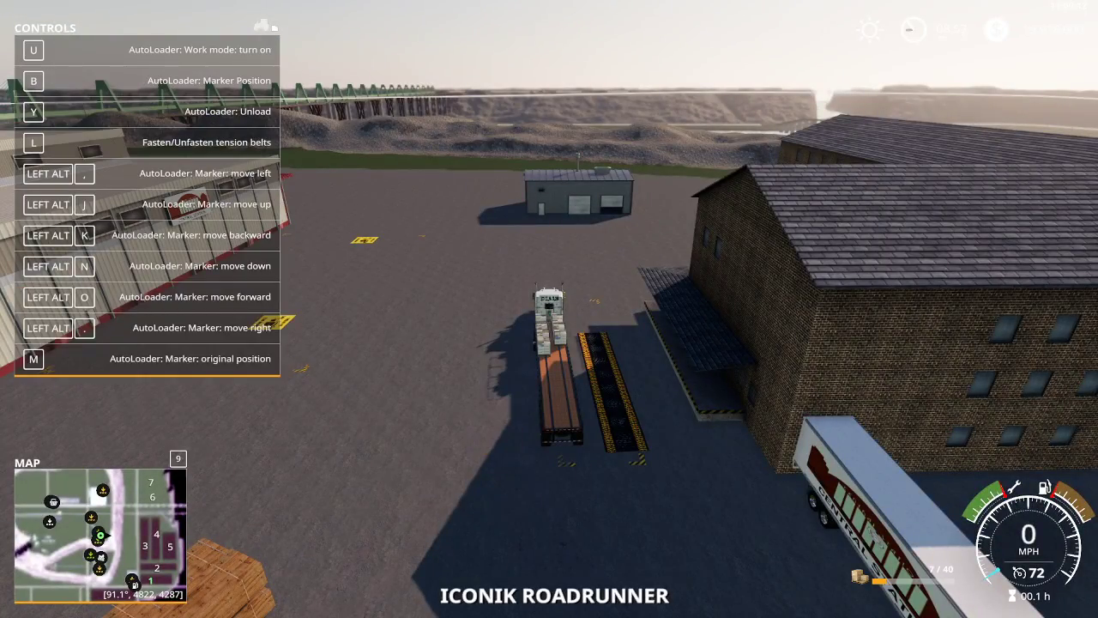
key("y")
Drive between the gray shed and the brick warehouse to the conductor pallets, with AutoLoader set to tallpallets and its work mode on.
key("w")
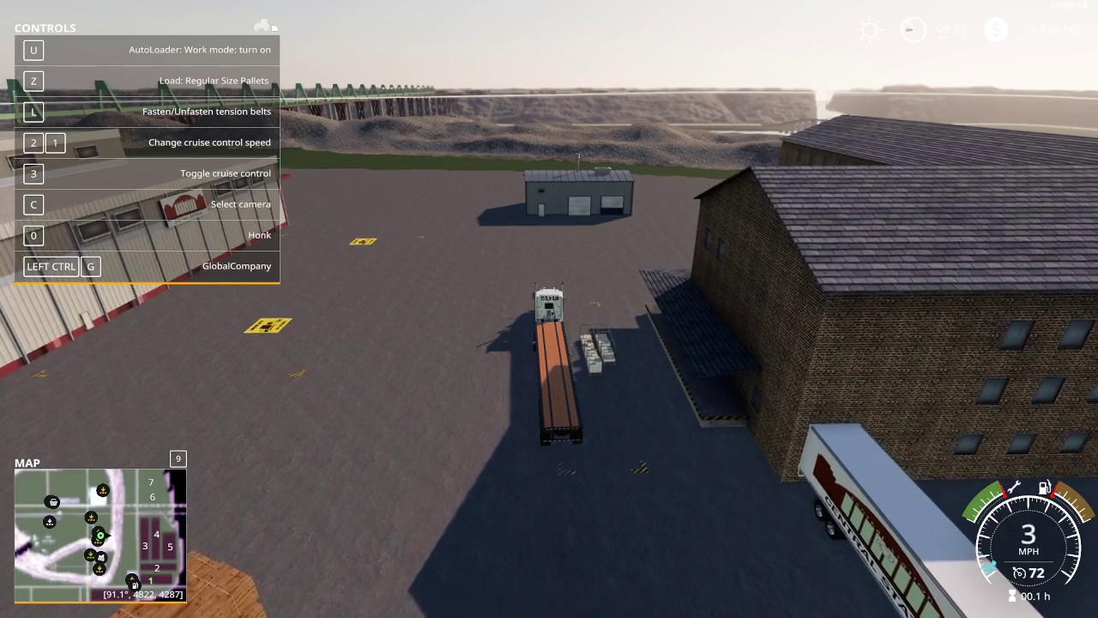
key("d")
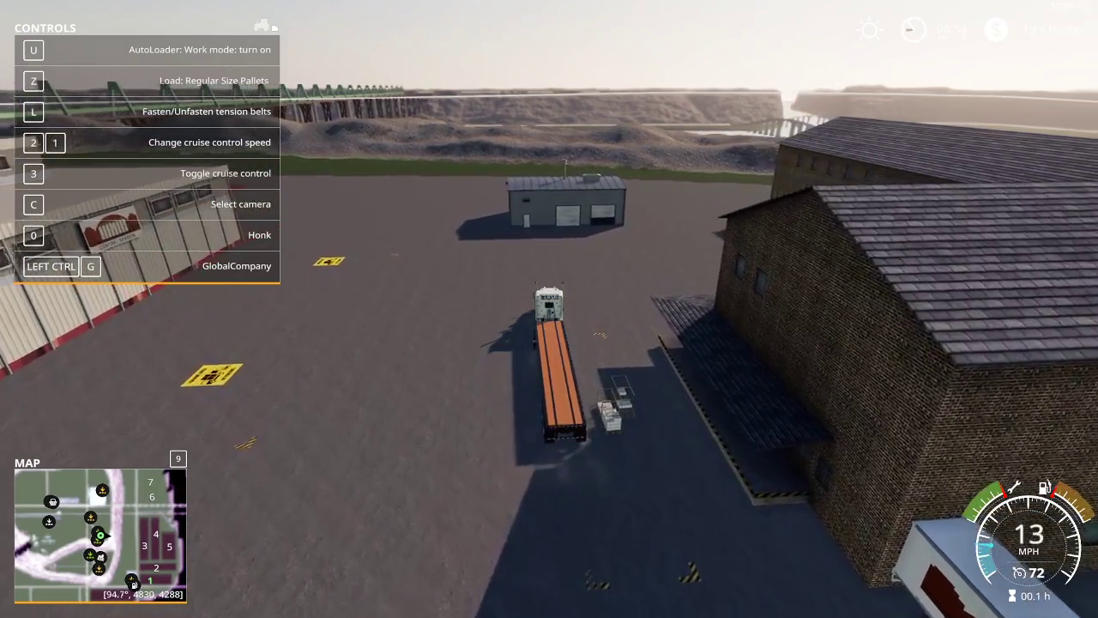
key("d")
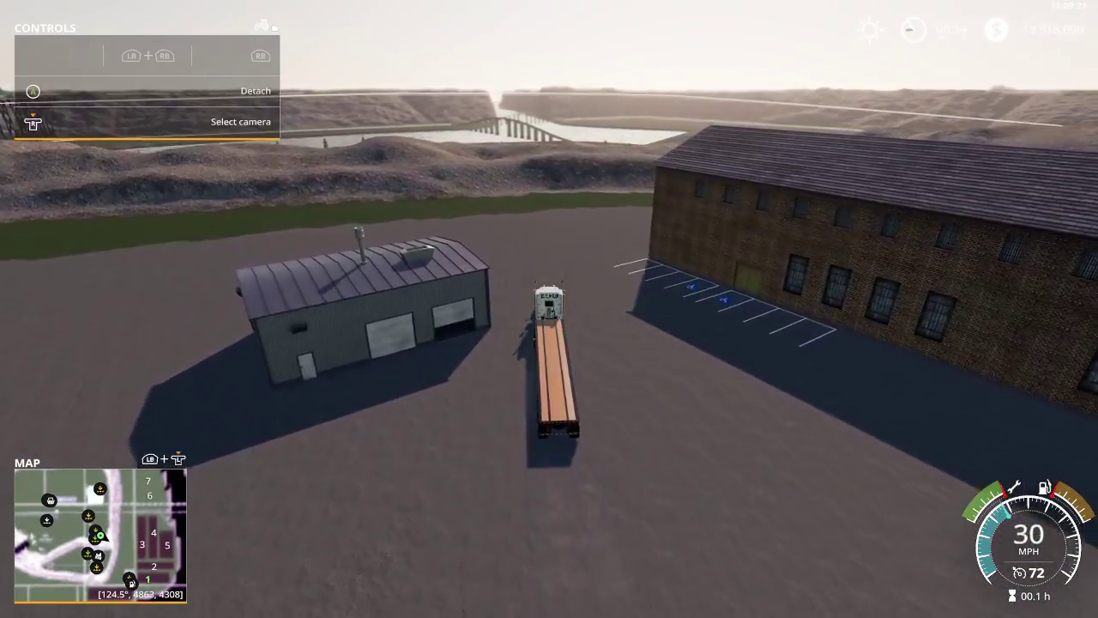
key("d")
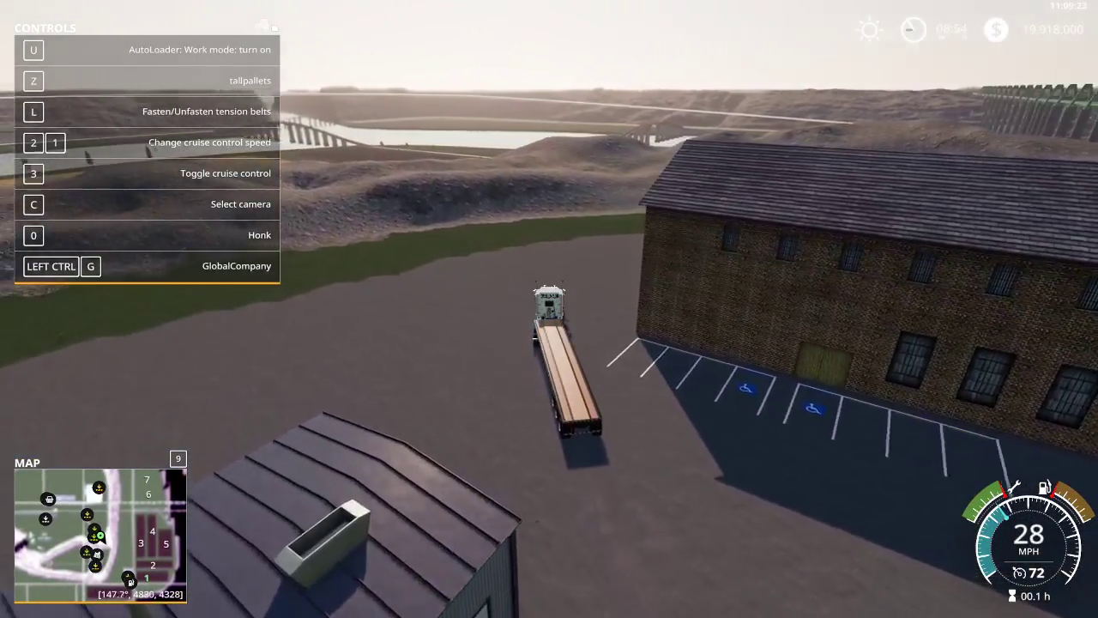
key("d")
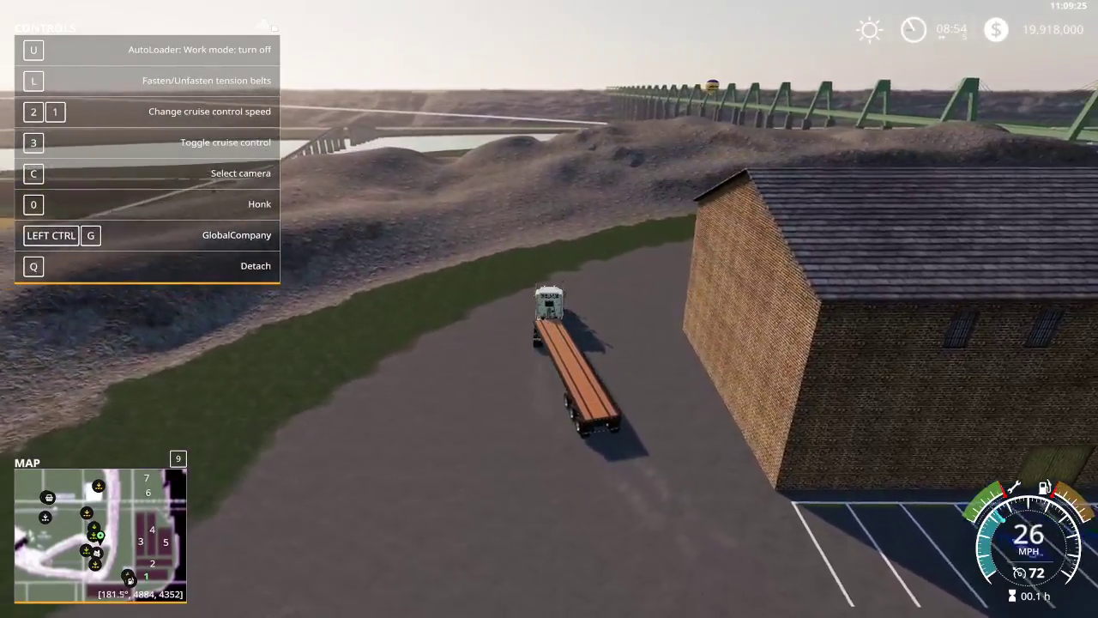
key("d")
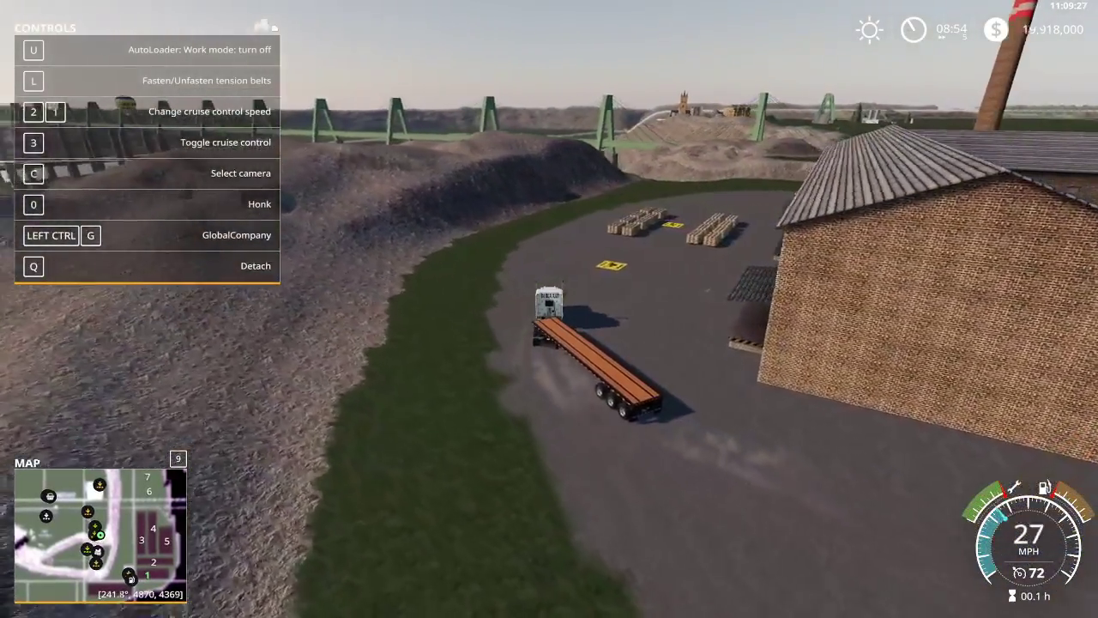
Load 16 conductor pallets onto the flatbed in two passes along the rows beside the brick warehouse.
key("w")
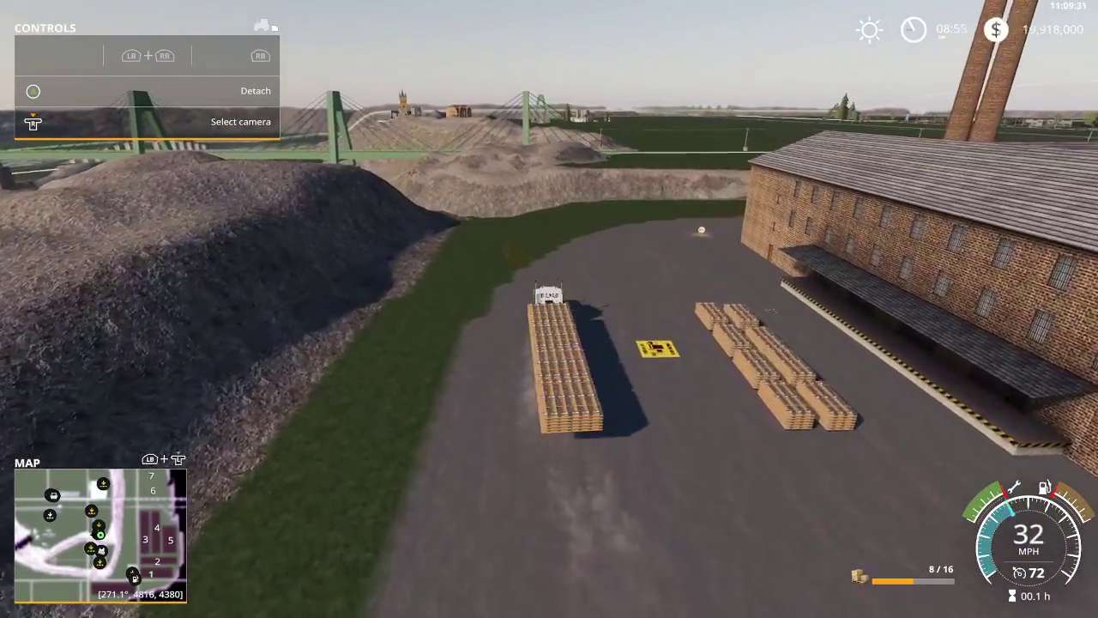
key("d")
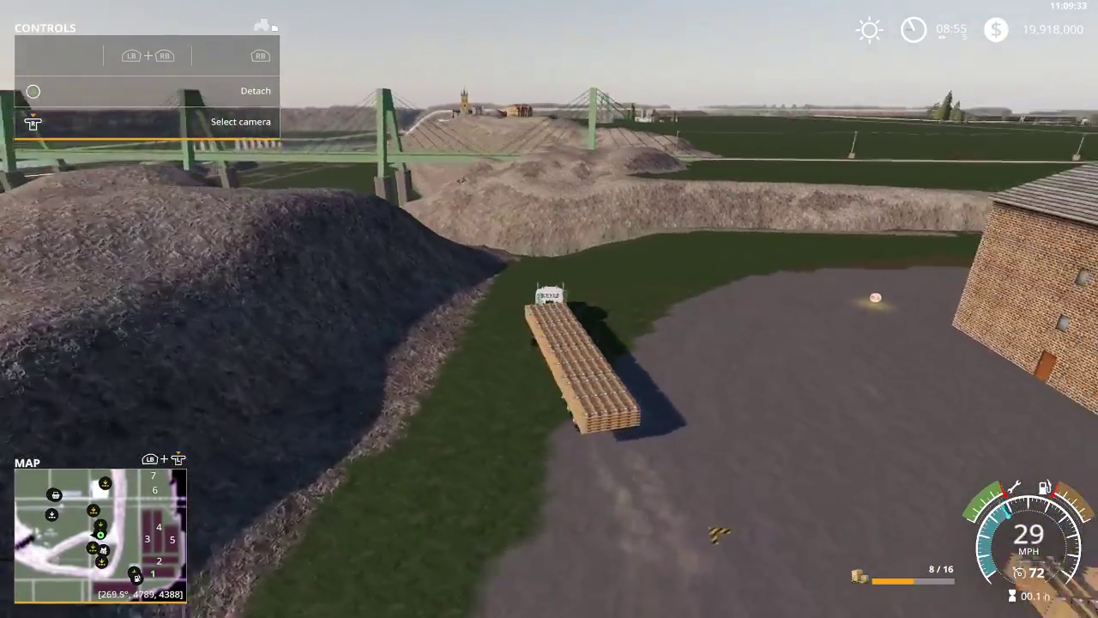
key("d")
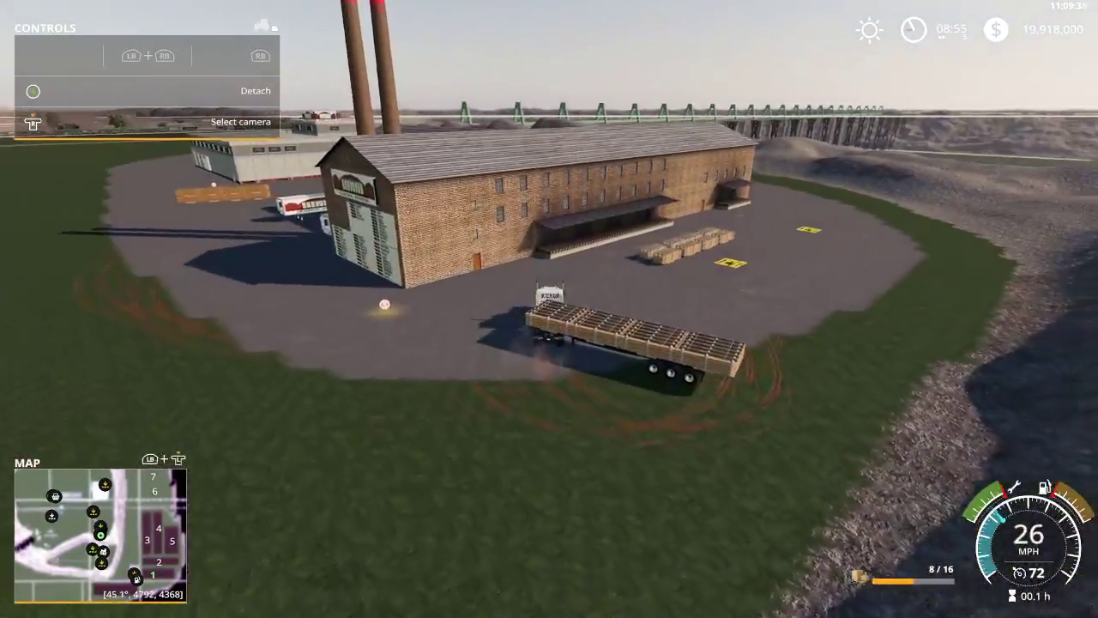
key("w")
key("d")
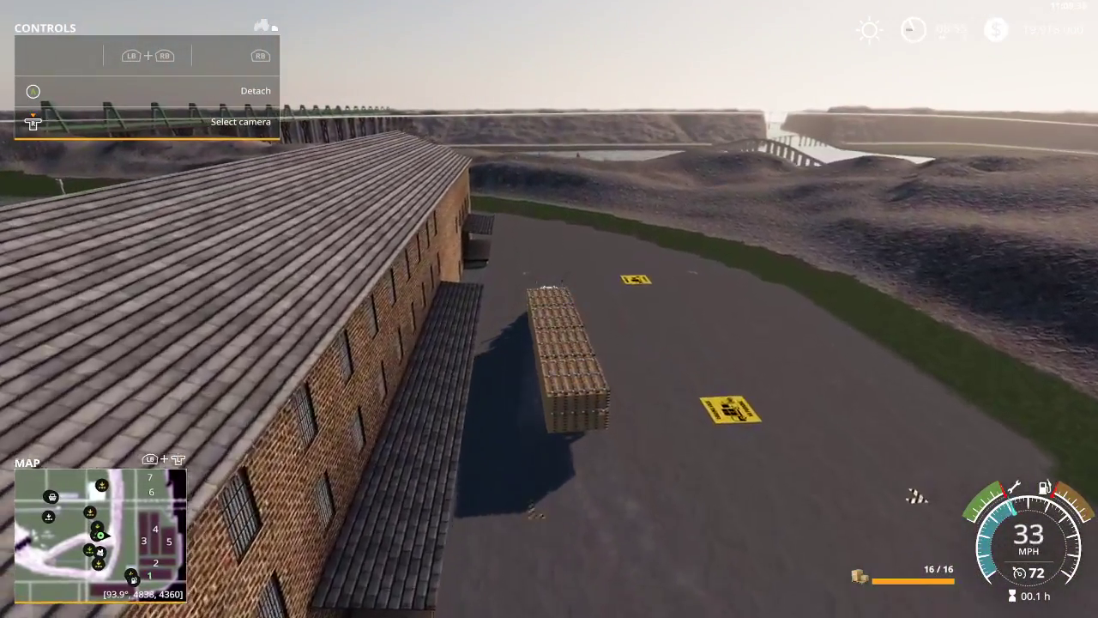
Drive the loaded flatbed along the brick warehouse toward the unloading dock on its opposite side.
key("w")
key("a")
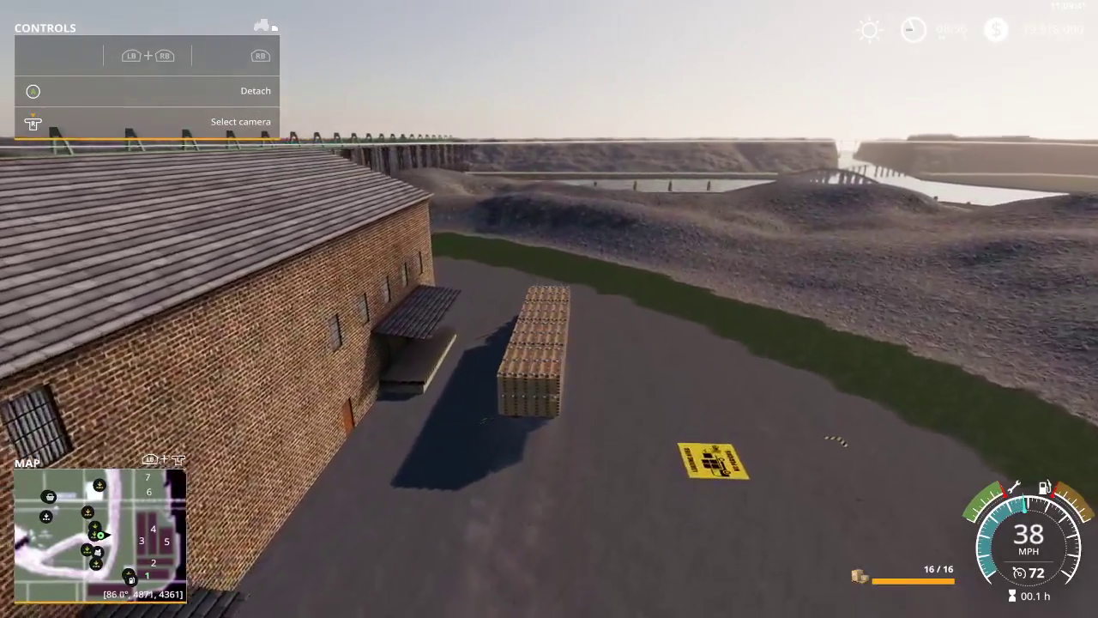
key("a")
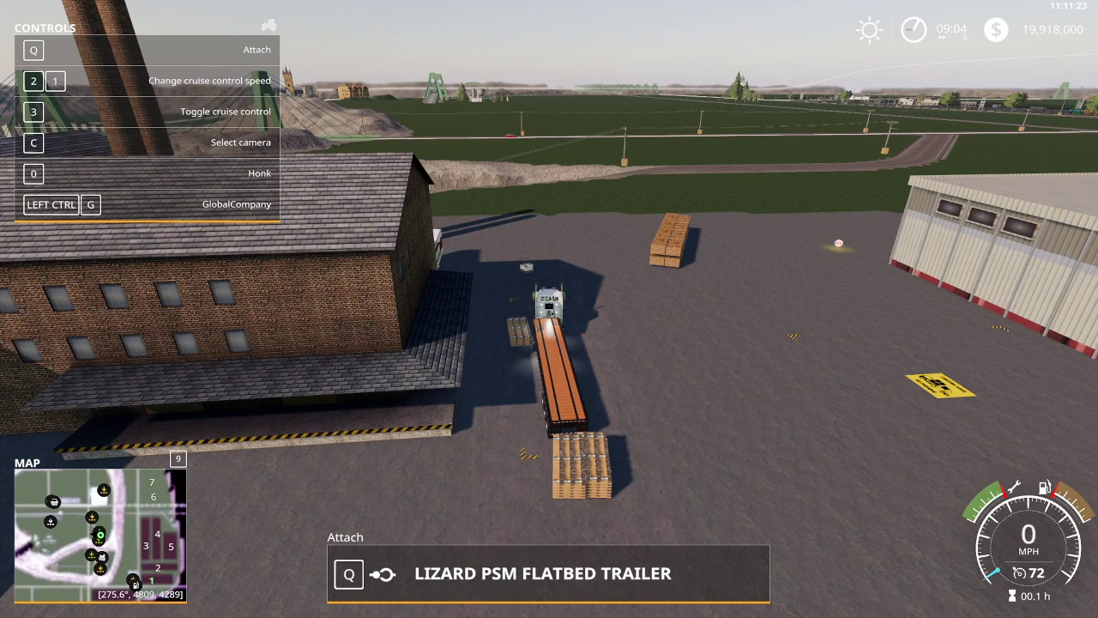
Attach the Lizard PSM flatbed trailer and pull it slightly ahead past the brick warehouse's dock.
key("q")
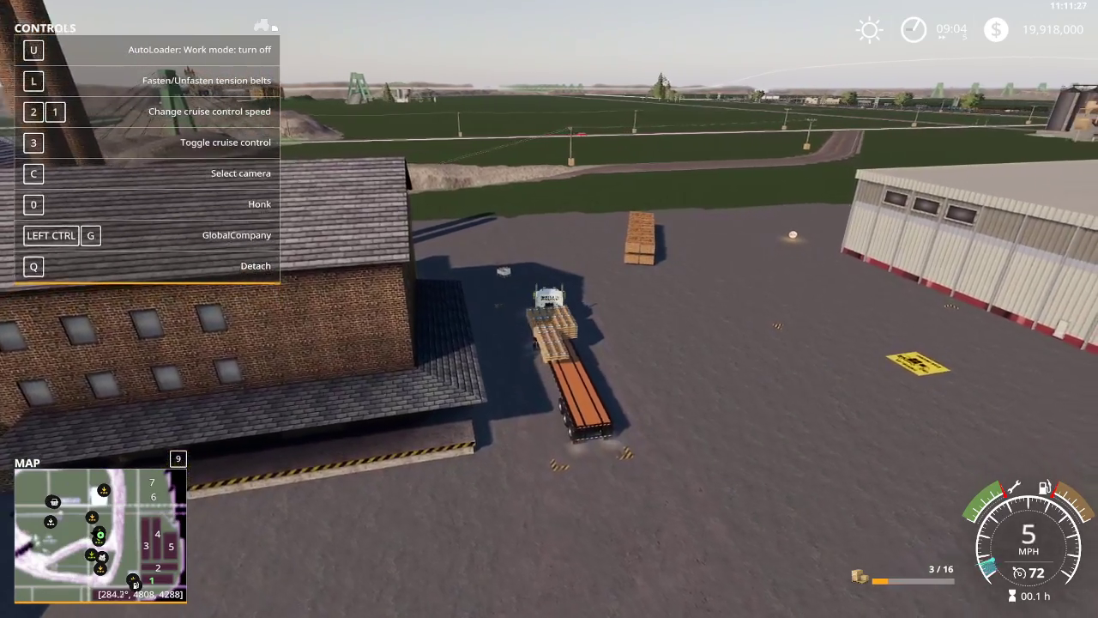
key("s")
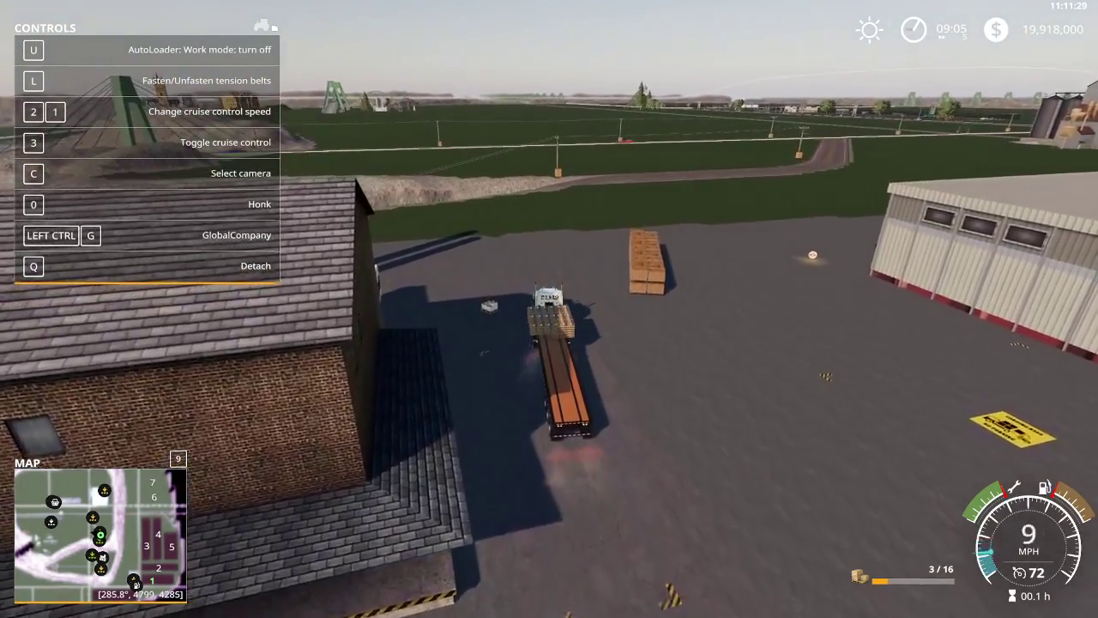
key("s")
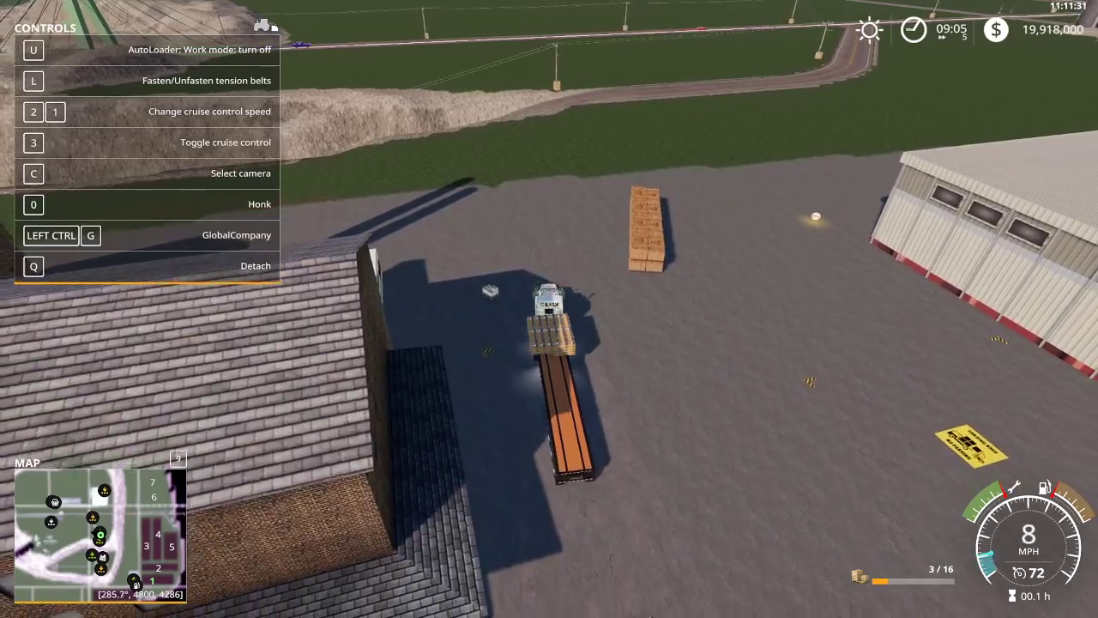
Detach the flatbed trailer carrying three conductor pallets, pull the truck ahead, and back up to reattach it.
key("q")
key("w")
key("w")
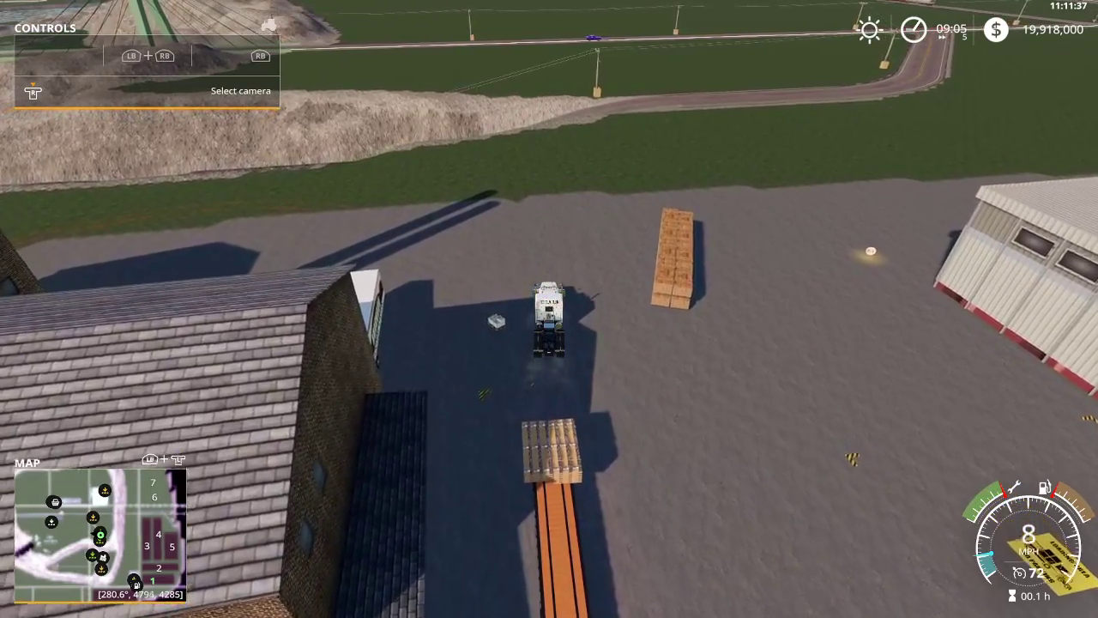
key("s")
key("s")
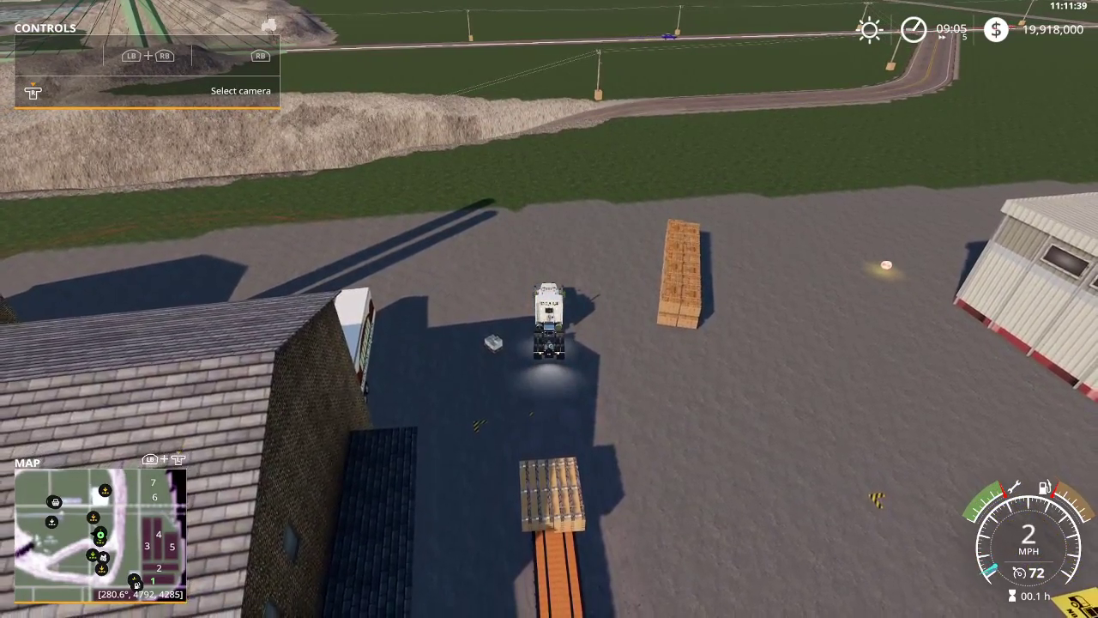
key("s")
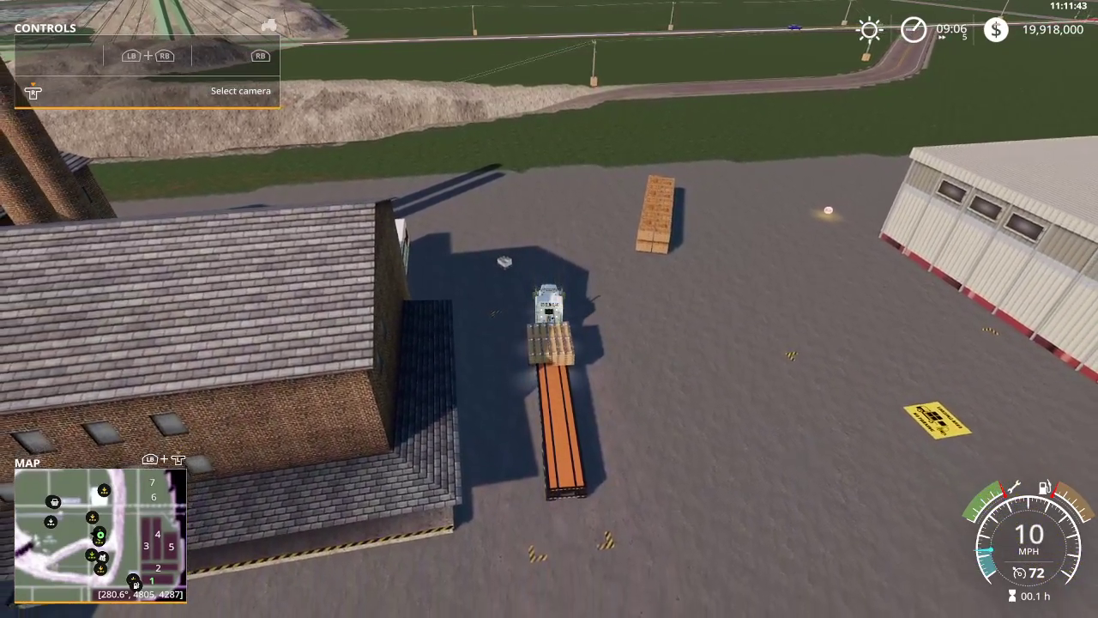
key("q")
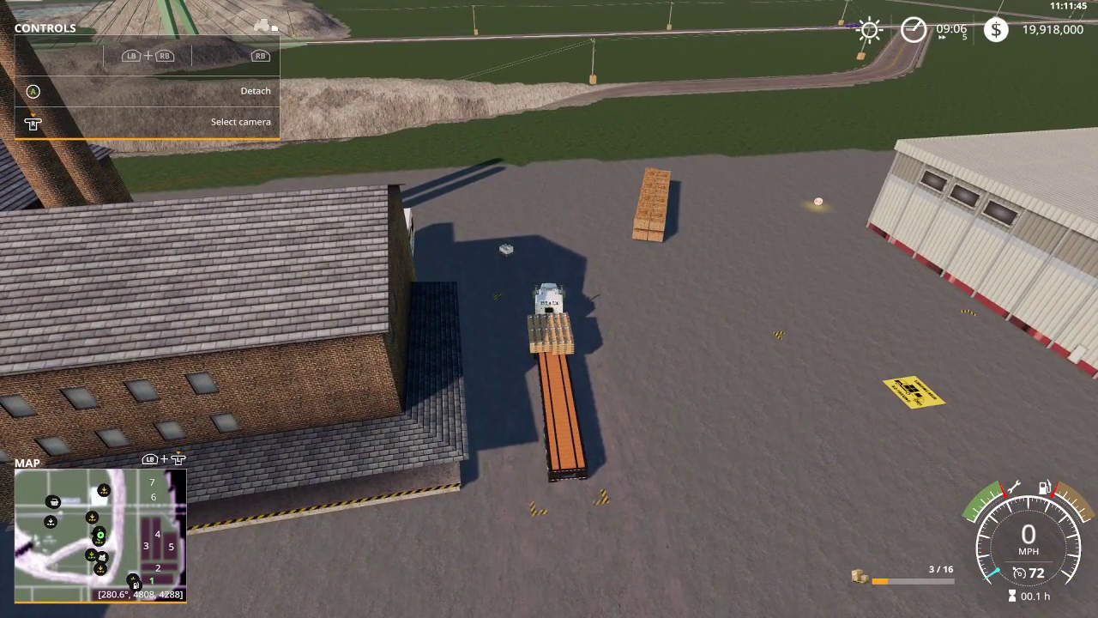
Detach the flatbed trailer a second time, pull ahead, back up to reattach it, and turn off AutoLoader's work mode.
key("q")
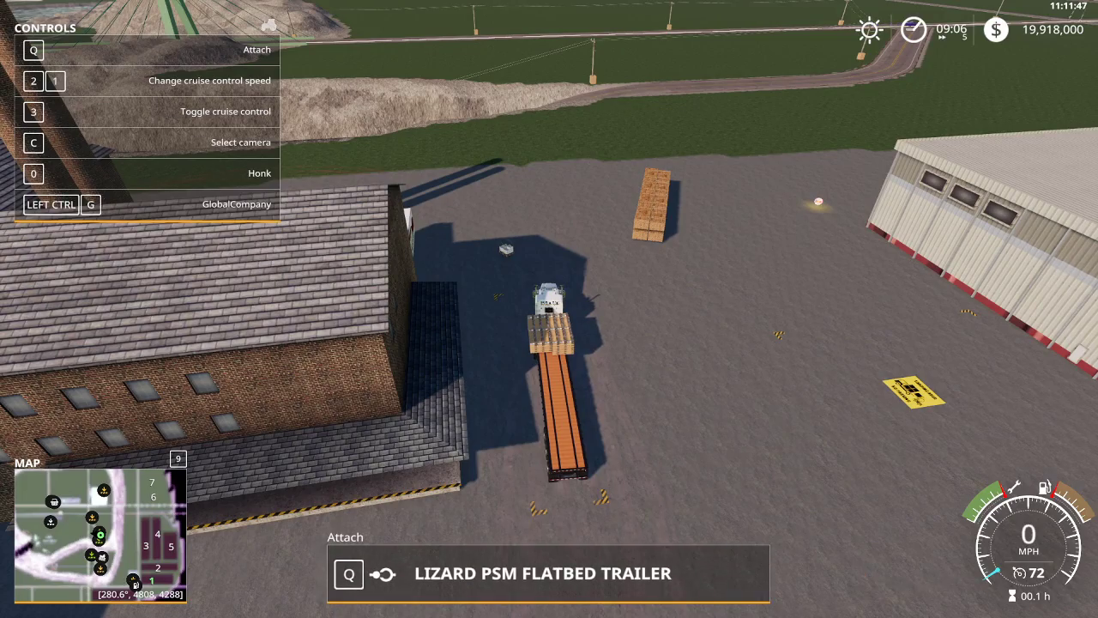
key("w")
key("w")
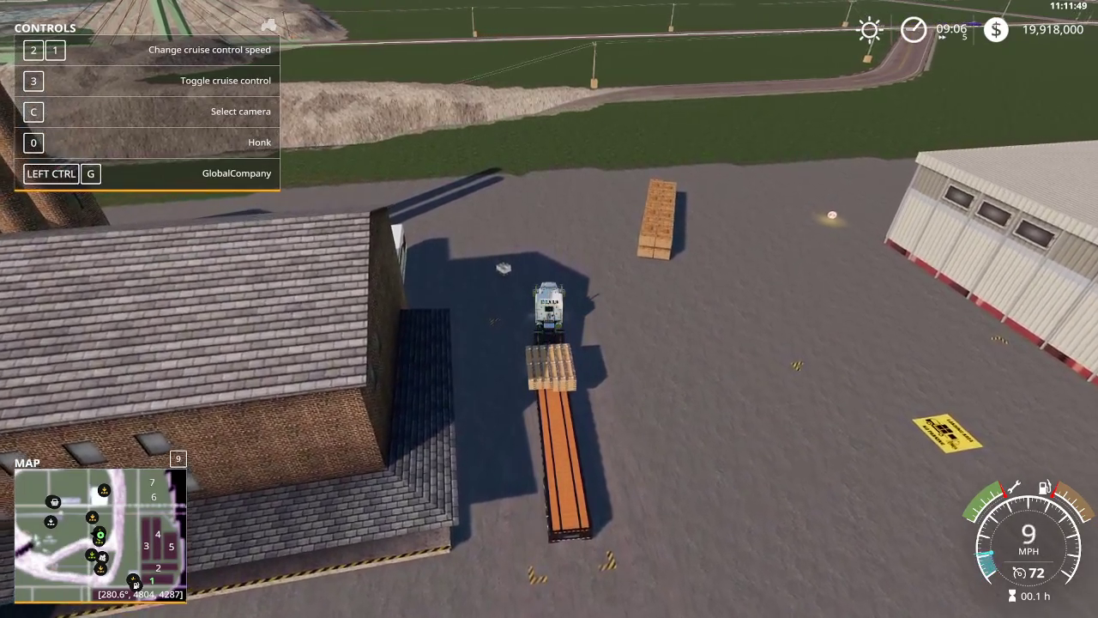
key("s")
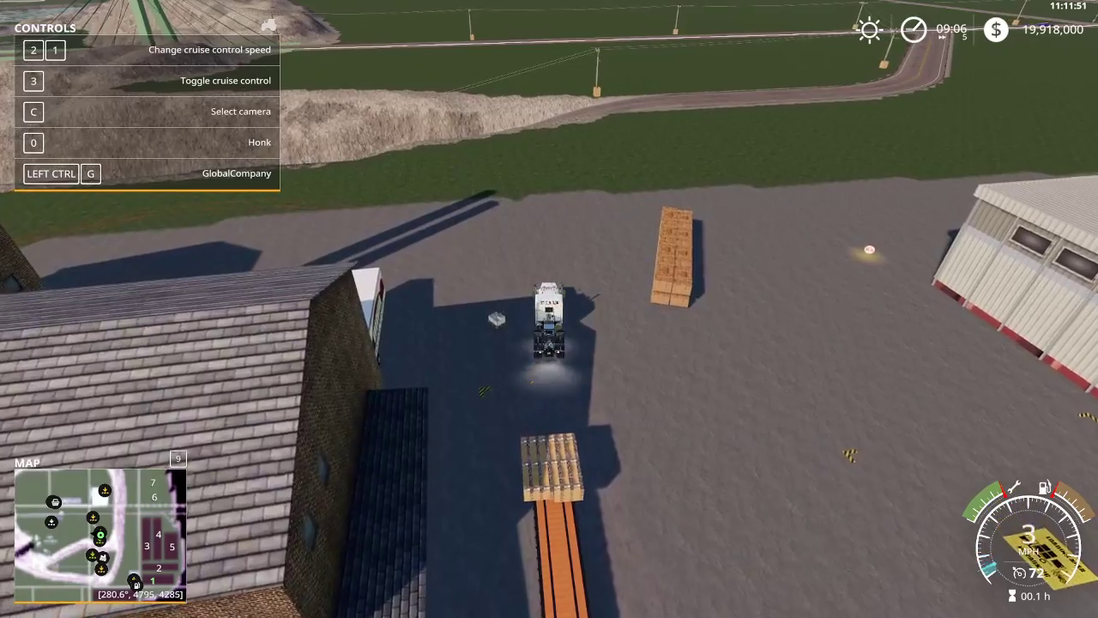
key("s")
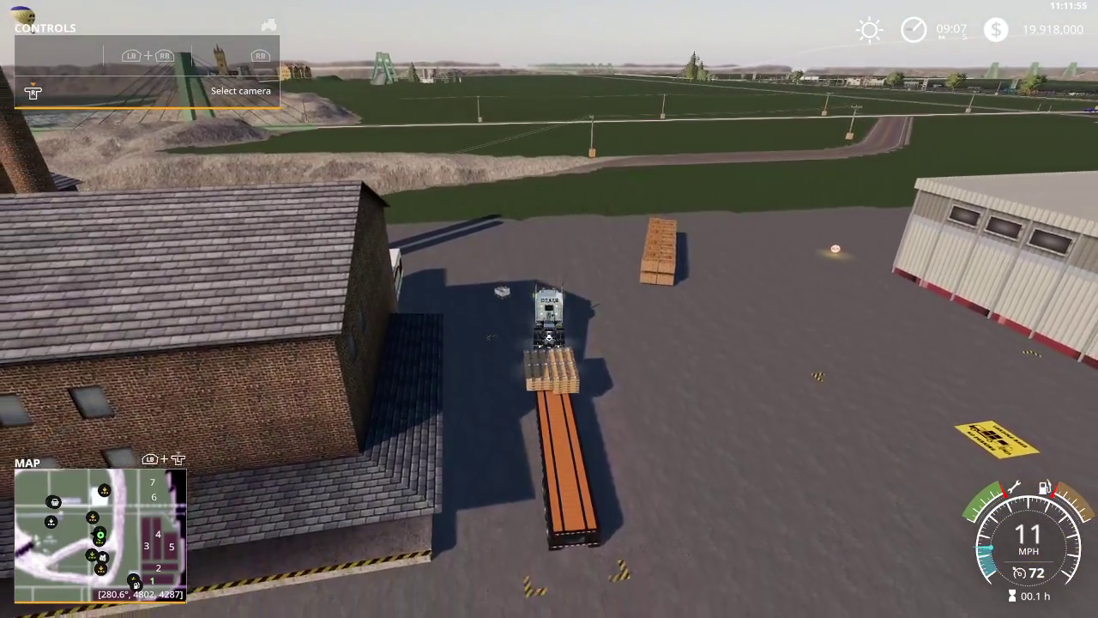
key("q")
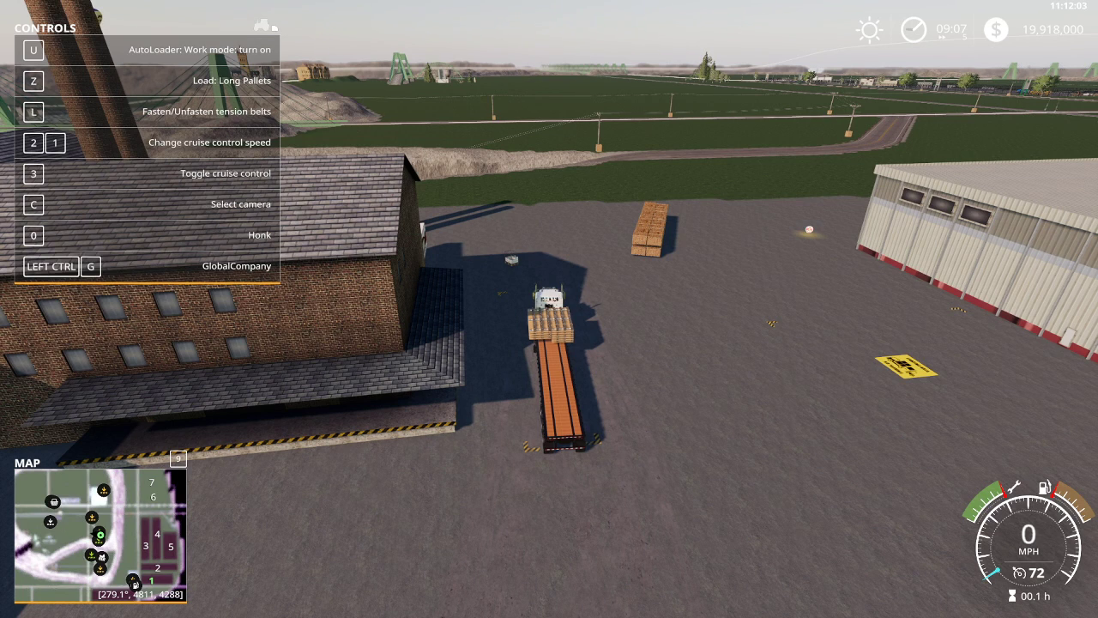
Uncouple and drive clear of the trailer so its conductor pallets can unload, and back up to reattach the empty flatbed.
key("q")
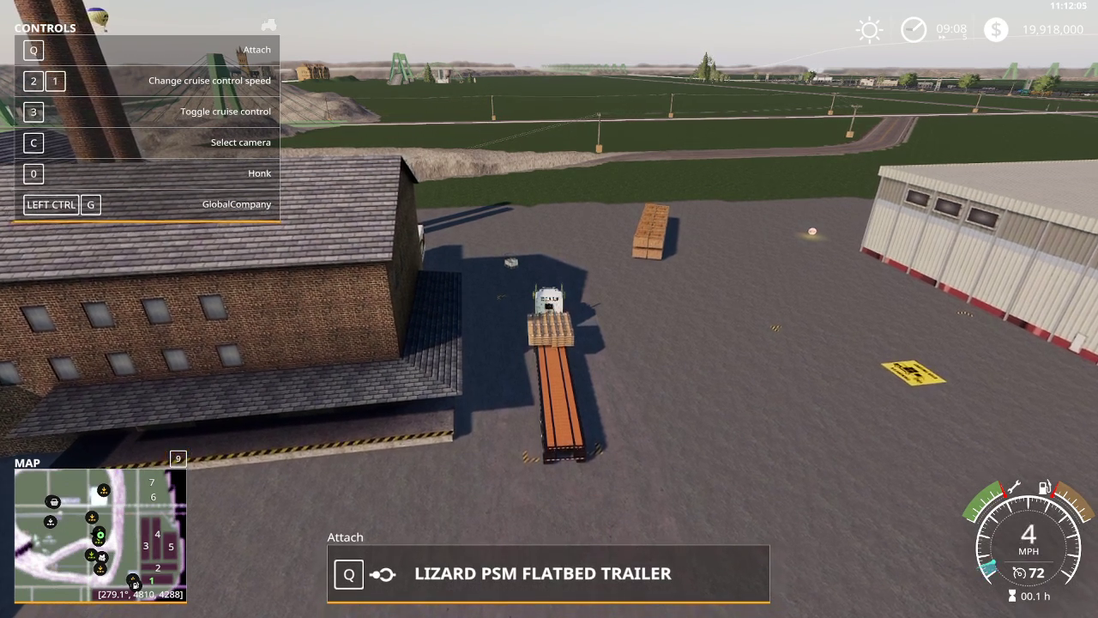
key("w")
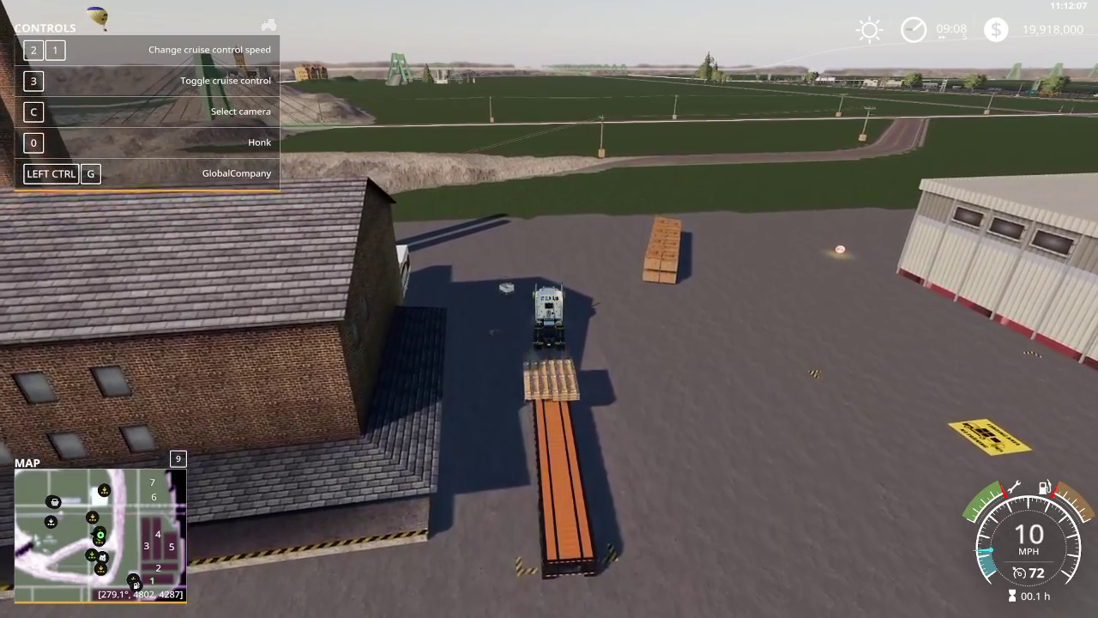
key("s")
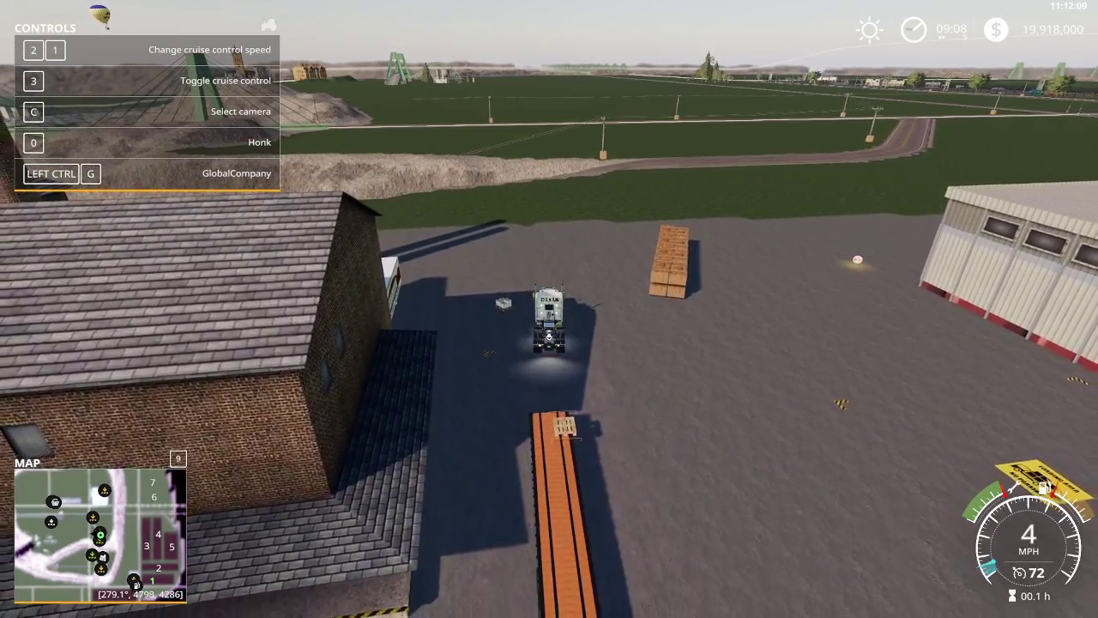
key("s")
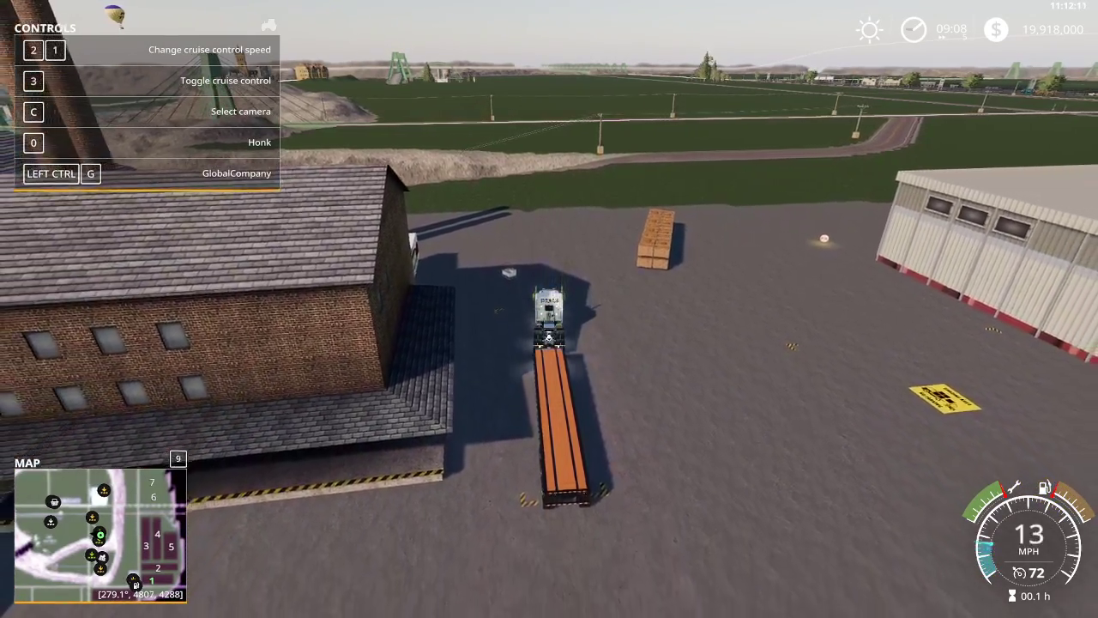
key("s")
key("q")
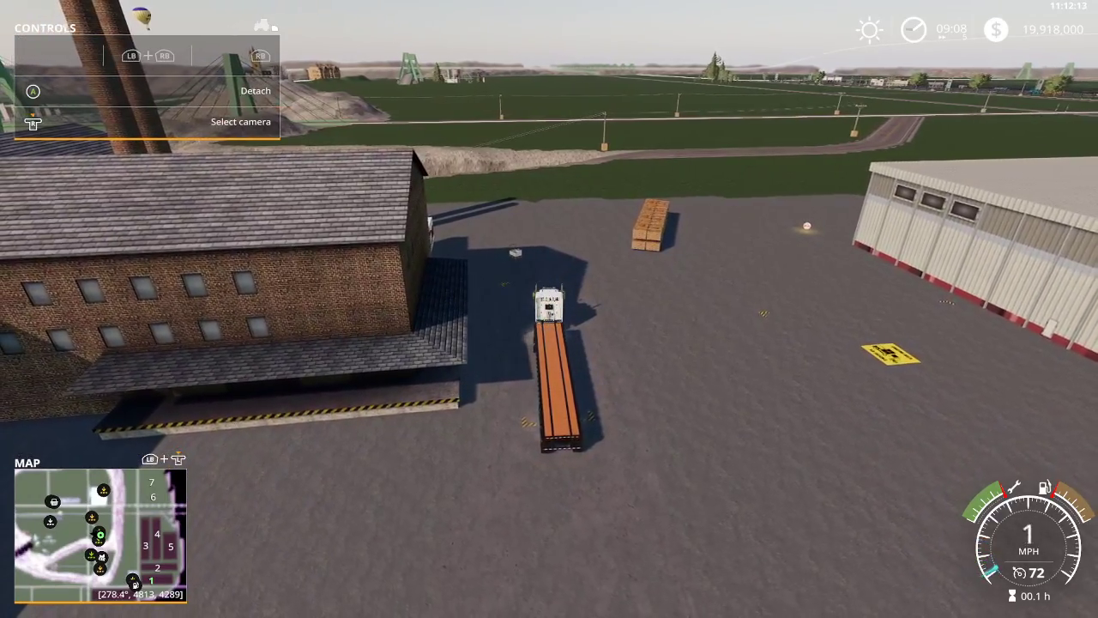
Drive the empty flatbed rig clear of the brick warehouse, stop it beside the stacked wooden crates, and exit the truck.
key("w")
key("d")
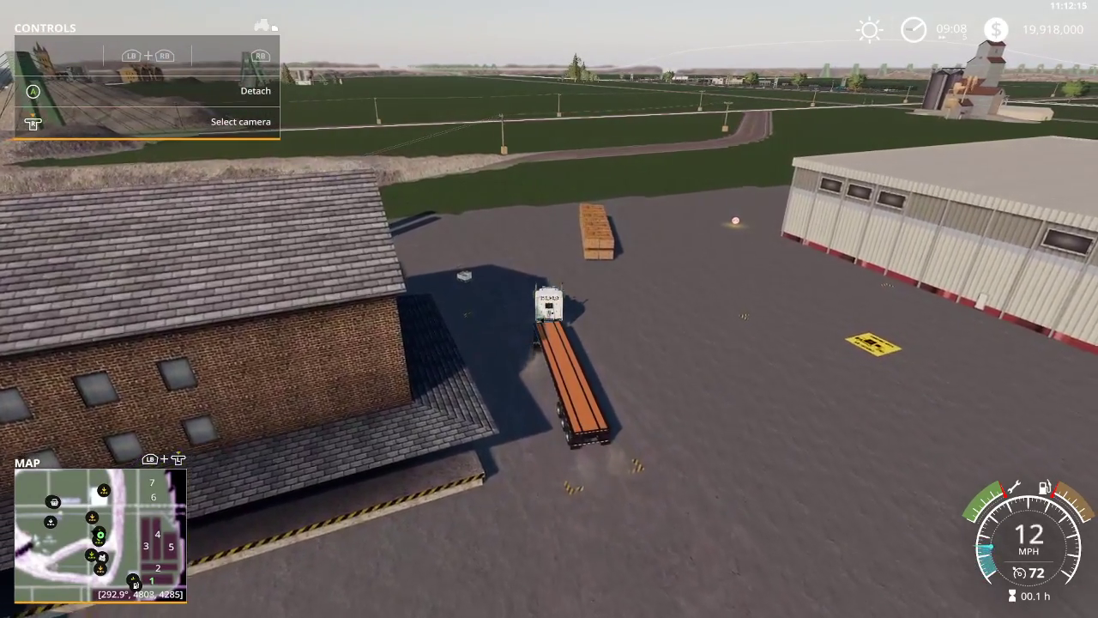
key("w")
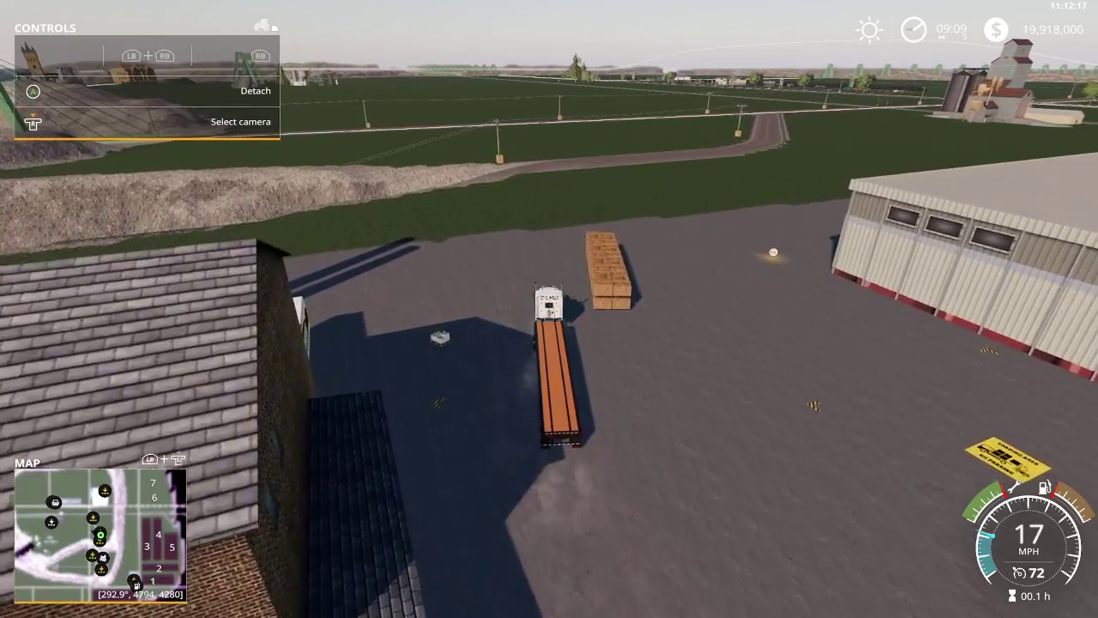
key("s")
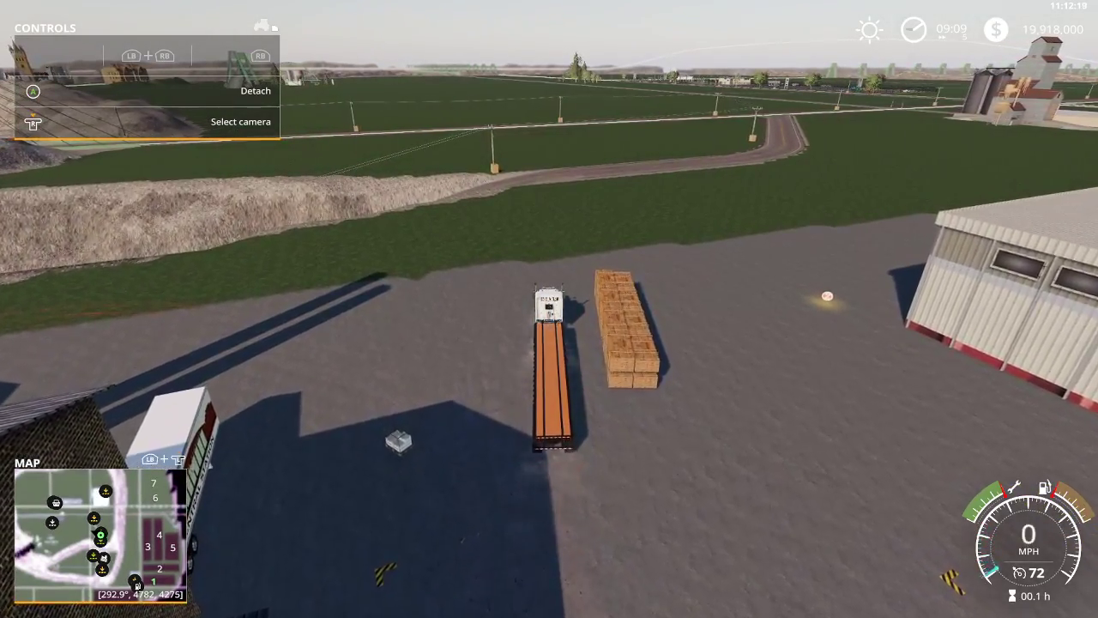
key("e")
Bring up the Game Settings and quit the game to the desktop.
key("Escape")
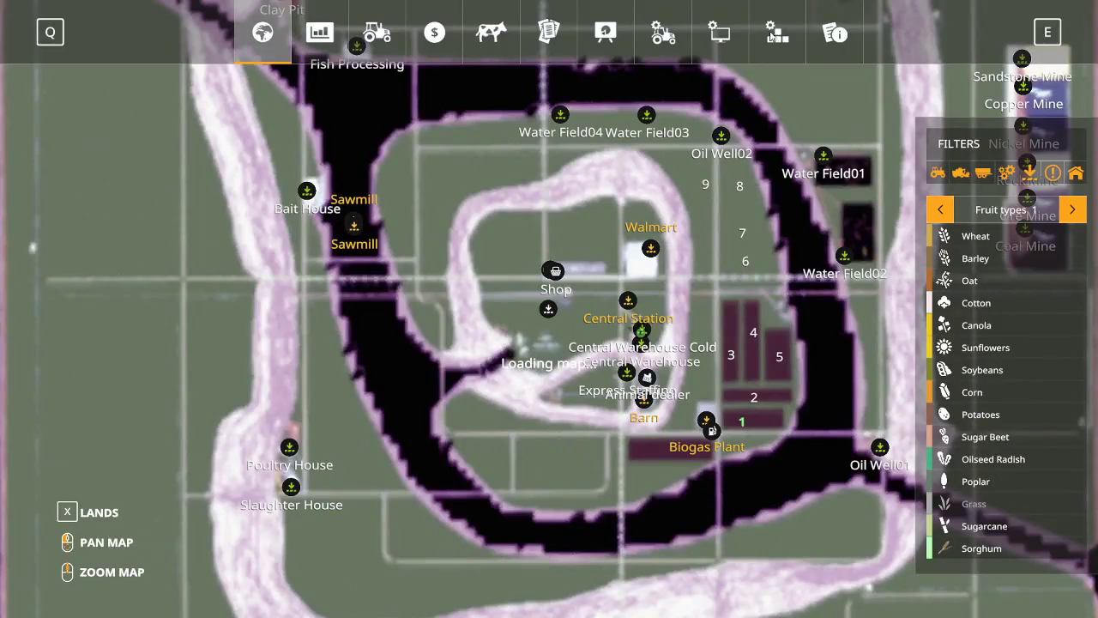
left_click(666, 34)
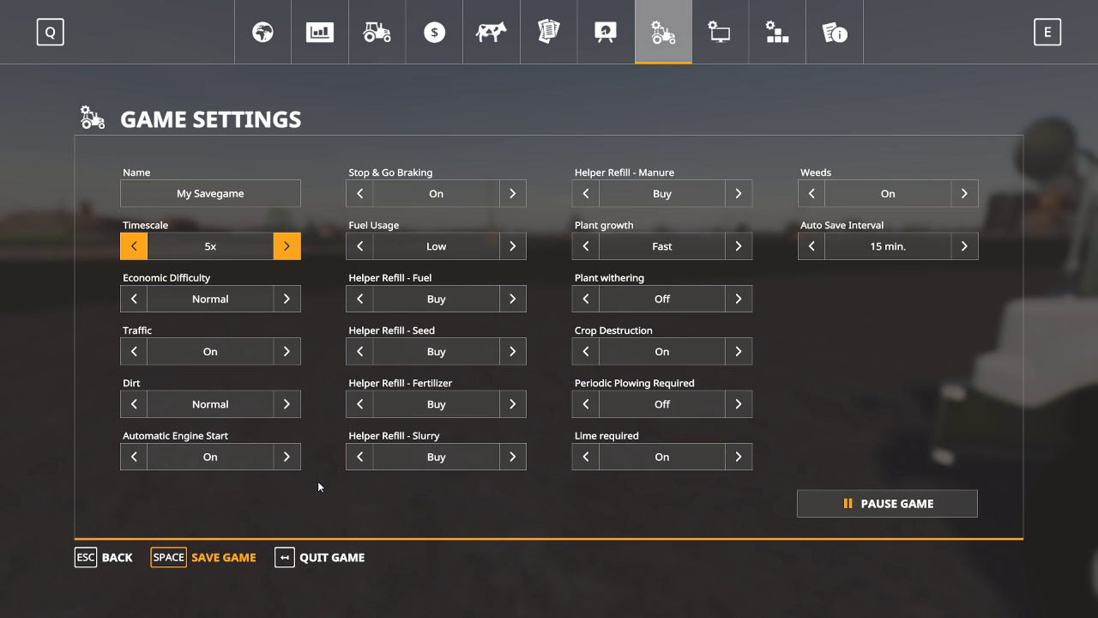
key("space")
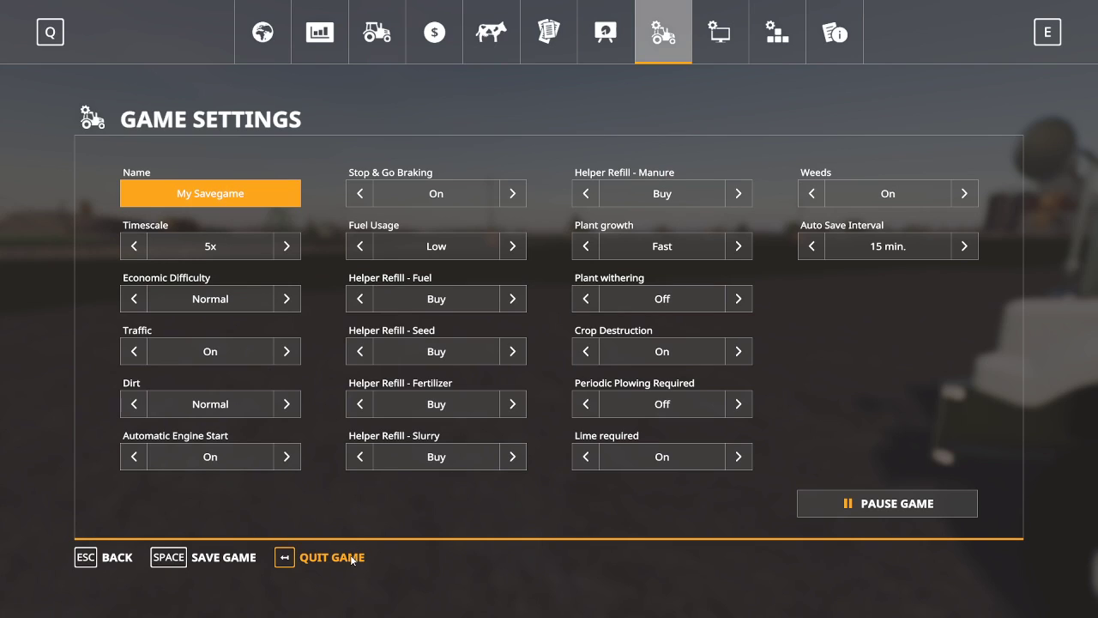
left_click(330, 557)
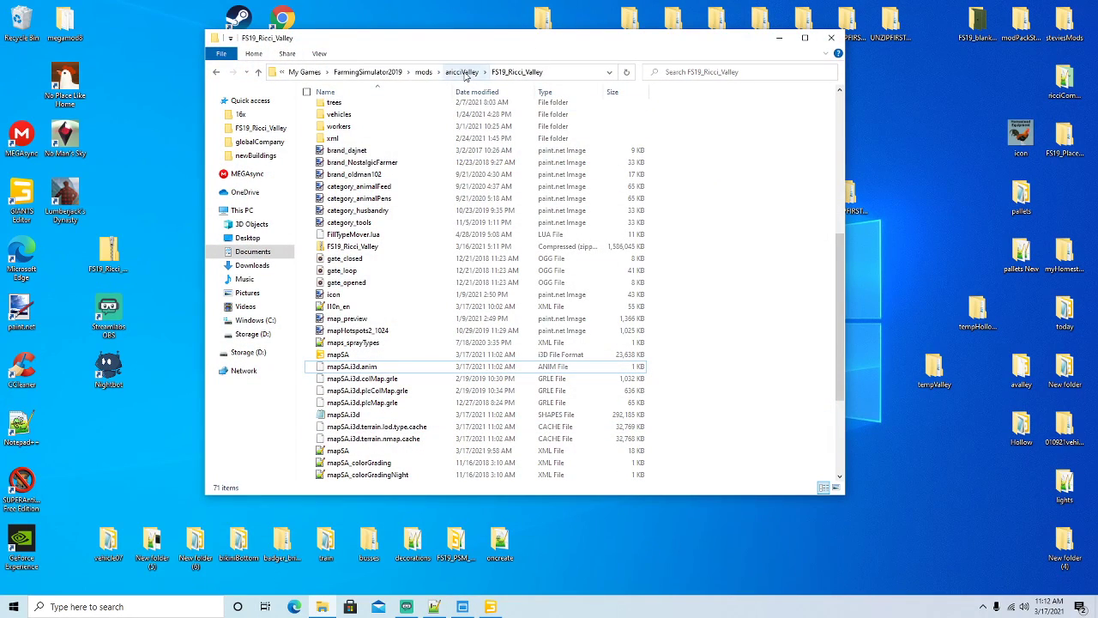
Browse to the objects/pallets/globalCompany folder inside the FS19_Ricci_Valley mod.
left_click(464, 72)
double_click(352, 120)
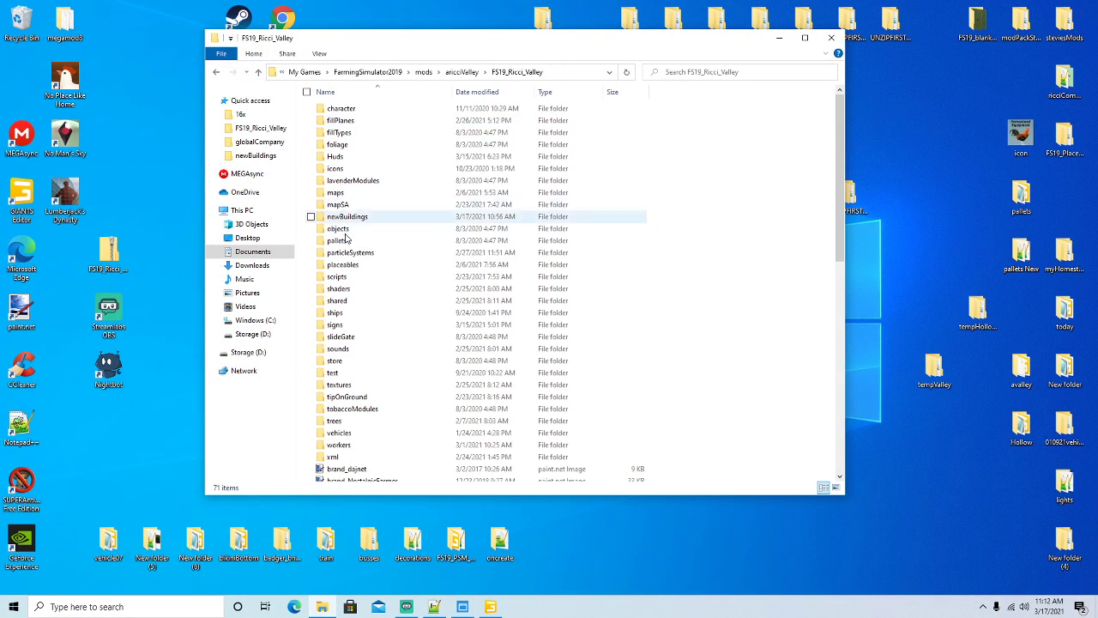
double_click(343, 230)
double_click(344, 110)
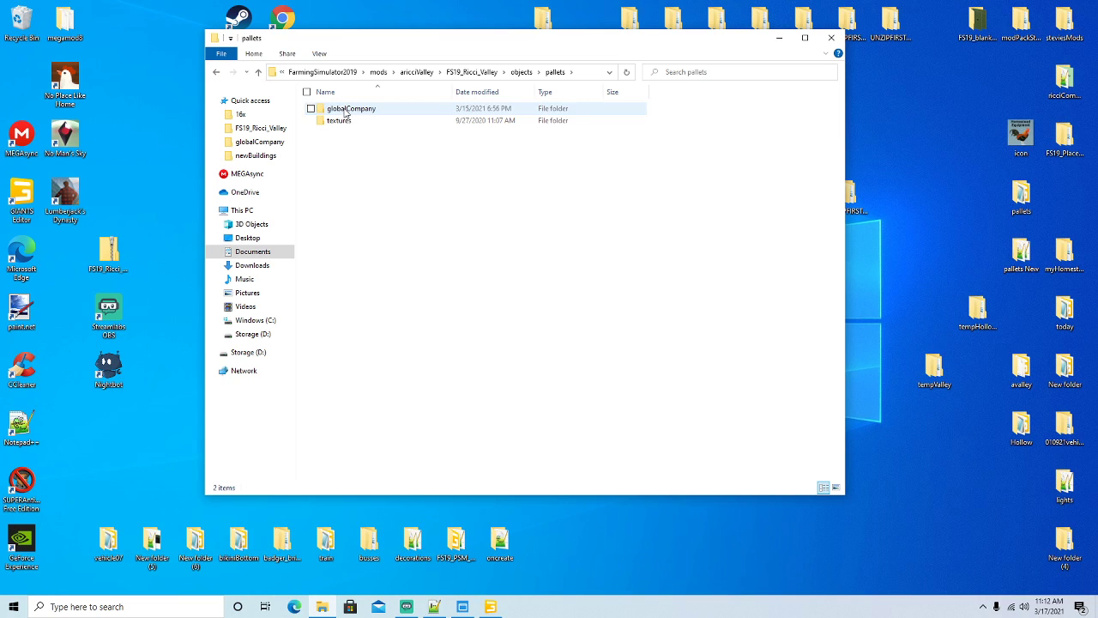
double_click(346, 109)
Open drillPipePallet.xml in Notepad++, reload the modified log.txt, and return to the pallet folder.
scroll(377, 219, "down", 3)
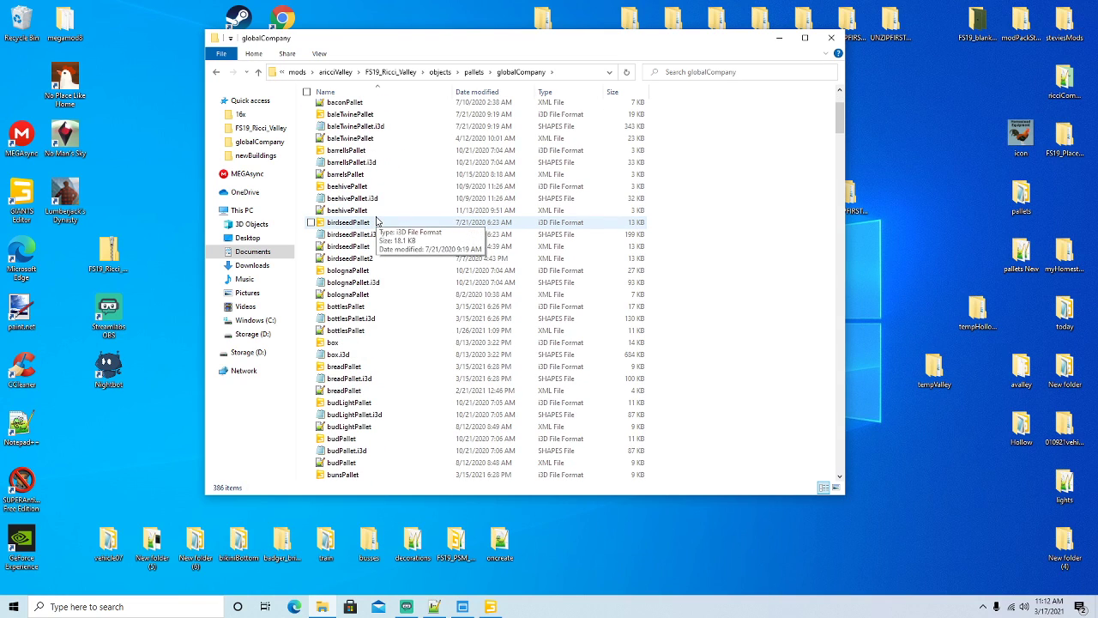
scroll(376, 221, "down", 8)
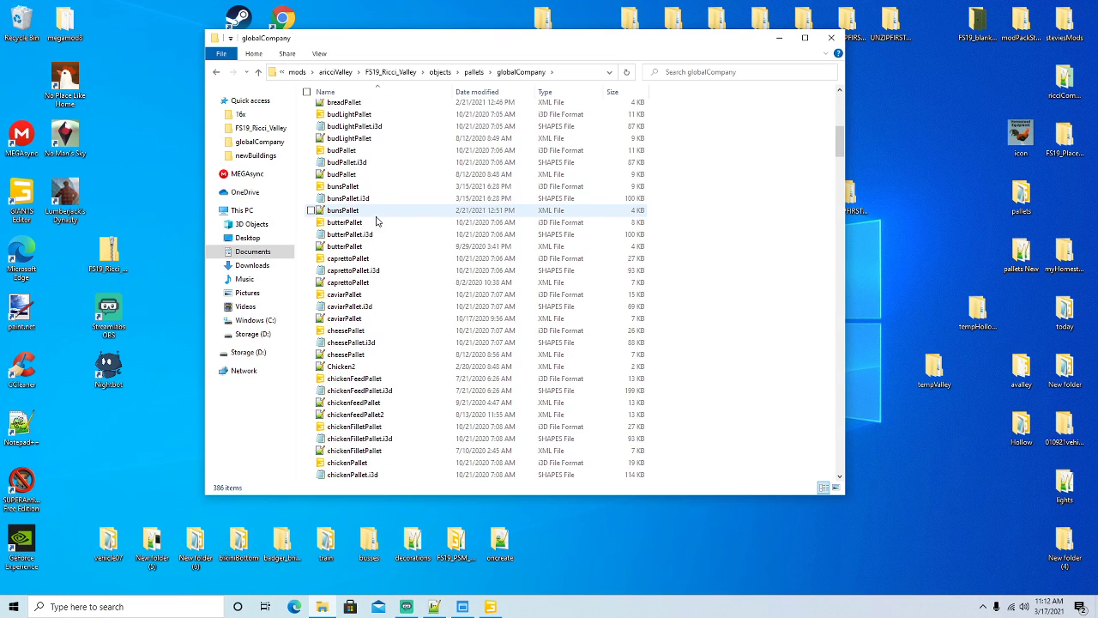
scroll(377, 221, "down", 5)
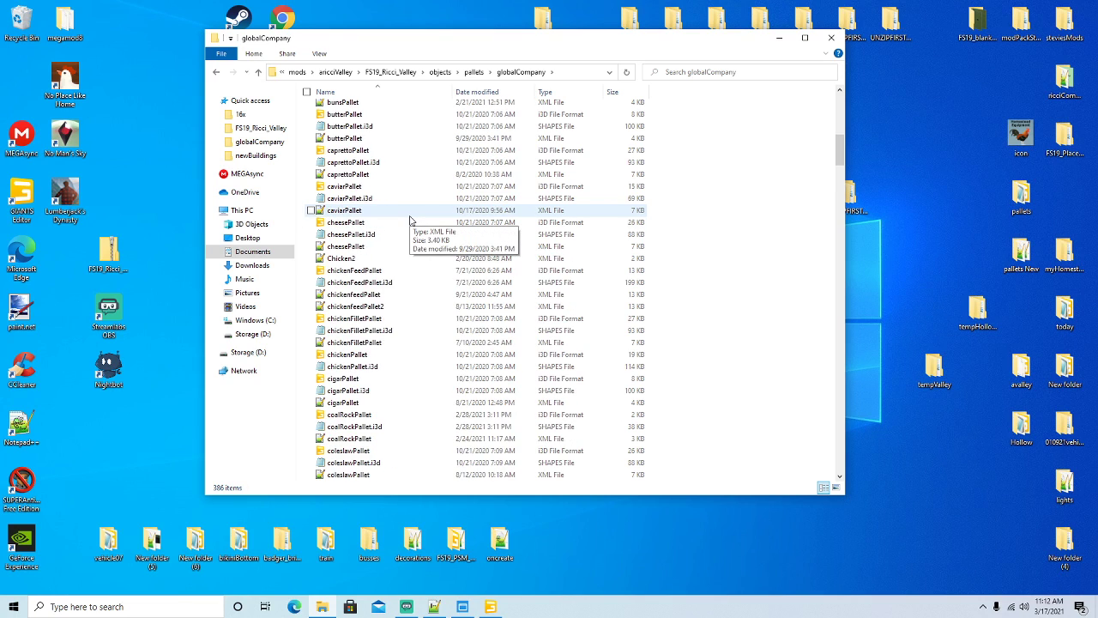
scroll(410, 221, "down", 12)
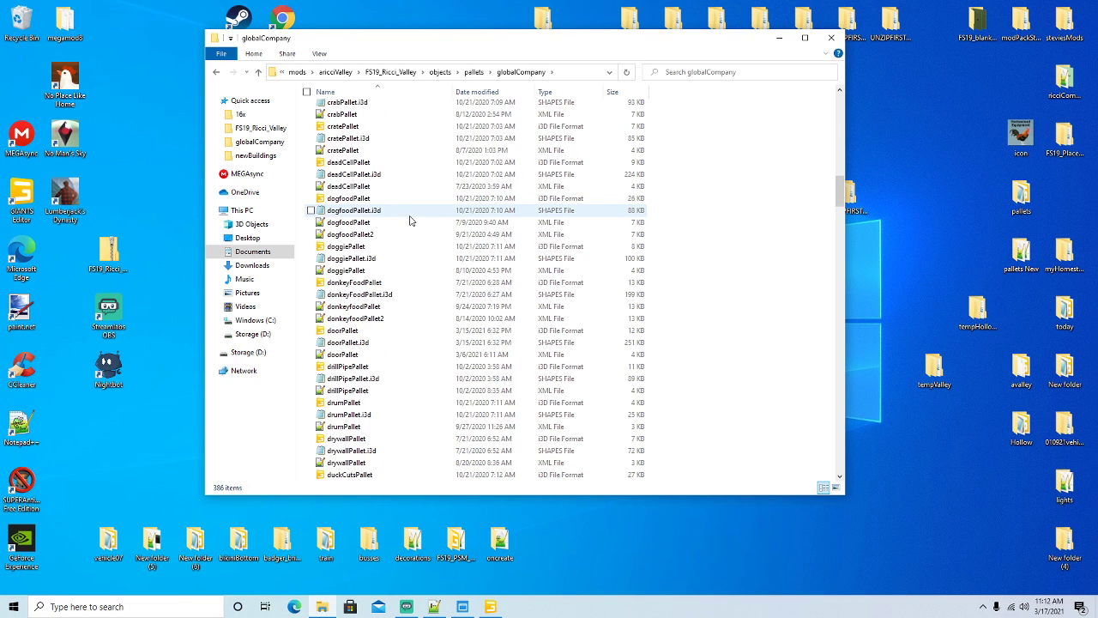
scroll(410, 221, "down", 3)
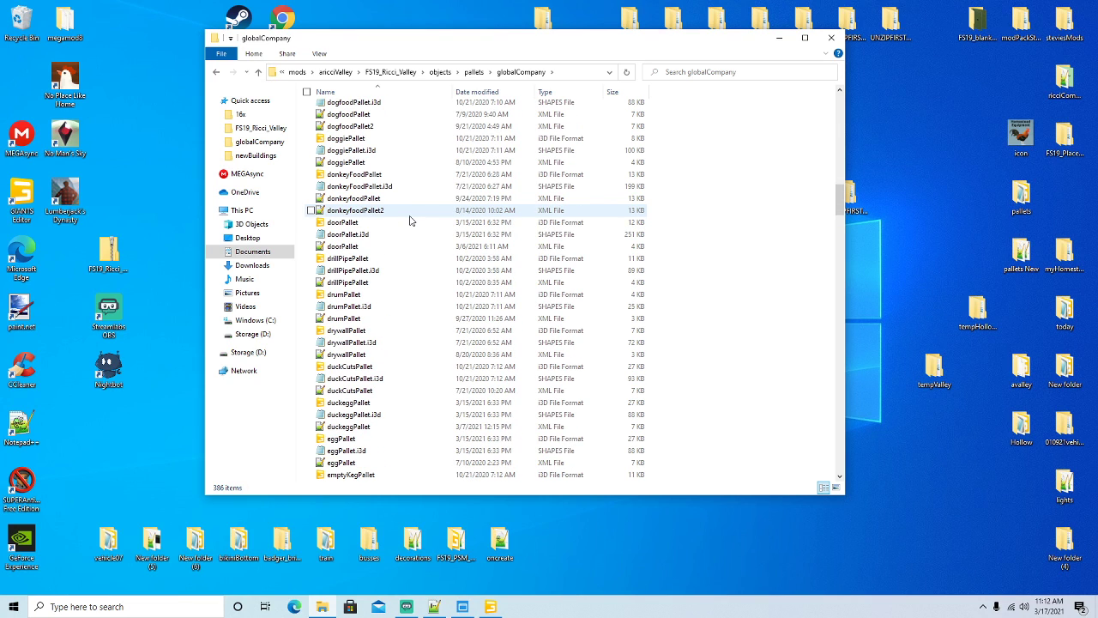
left_click(335, 287)
right_click(335, 288)
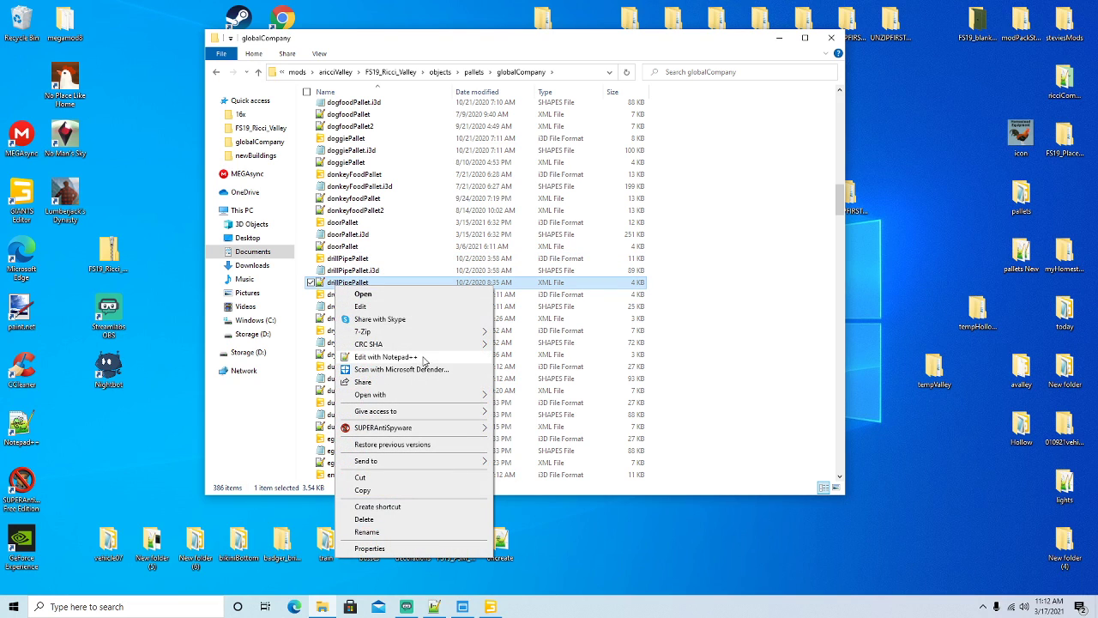
left_click(446, 343)
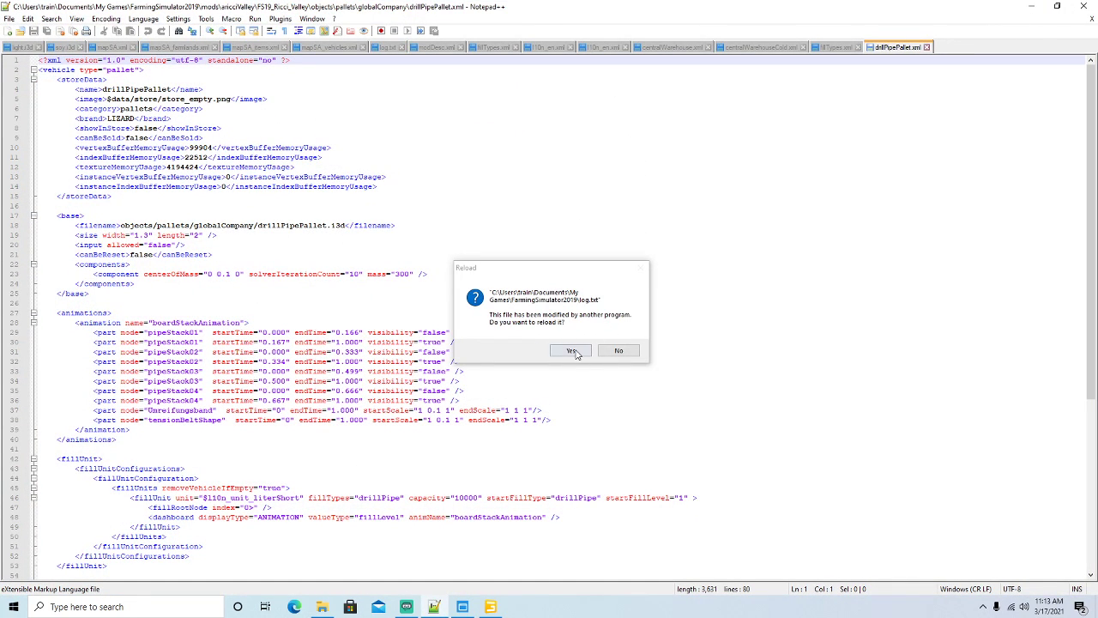
left_click(575, 351)
left_click(1032, 8)
Open lumberPallet.xml from the globalCompany folder in Notepad++.
scroll(350, 276, "down", 10)
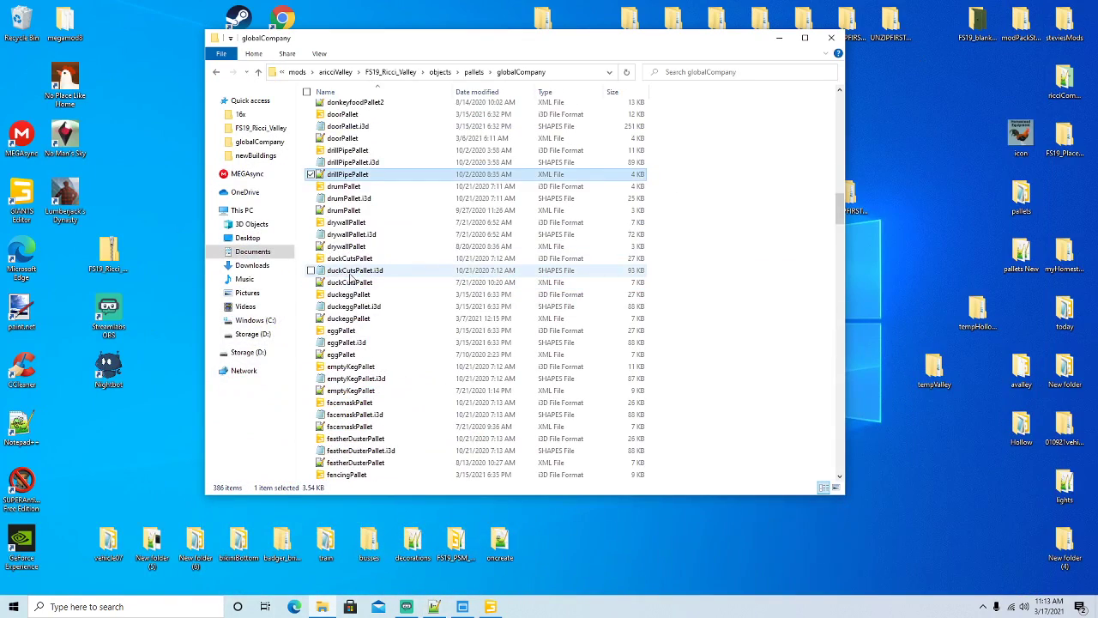
scroll(350, 276, "down", 15)
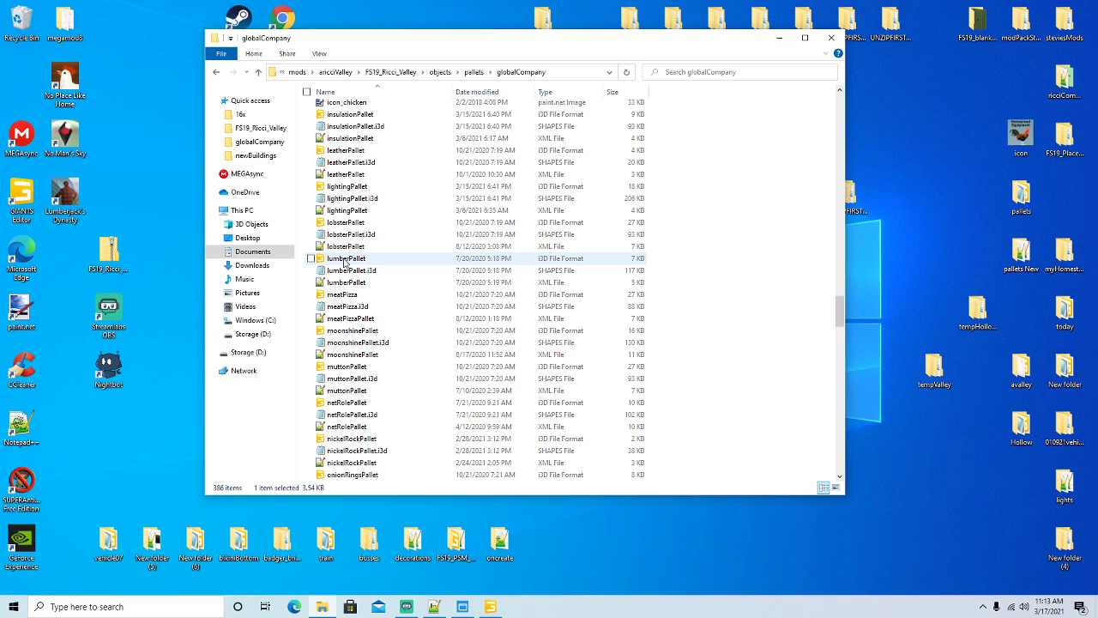
left_click(344, 283)
right_click(344, 285)
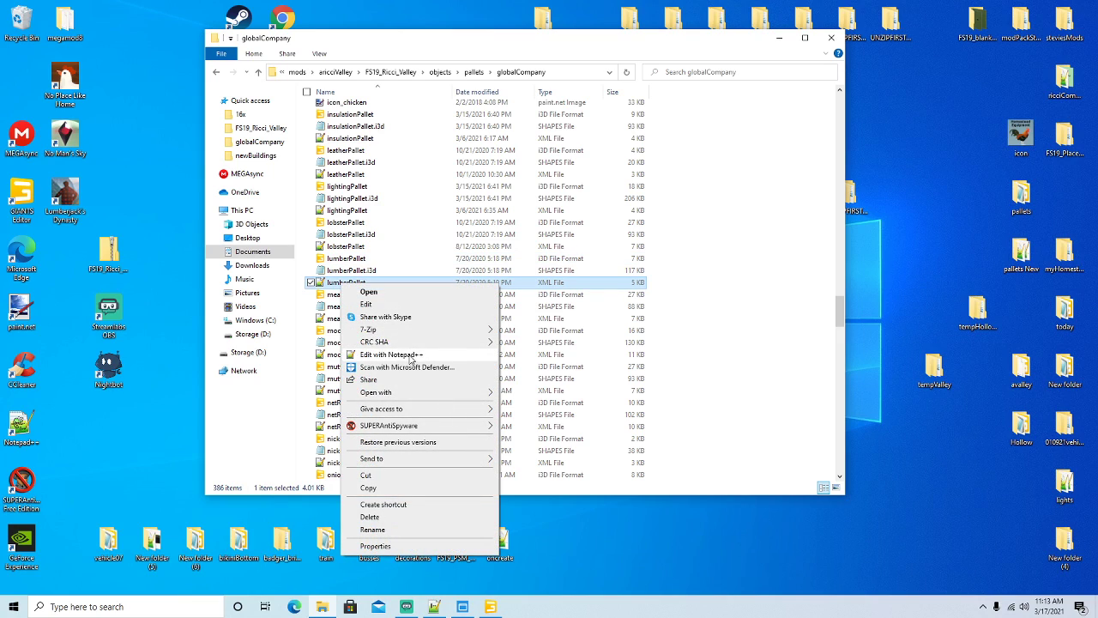
left_click(377, 329)
Compare the discharge node's emptySpeed in drillPipePallet.xml and lumberPallet.xml, and close both files.
left_click(896, 48)
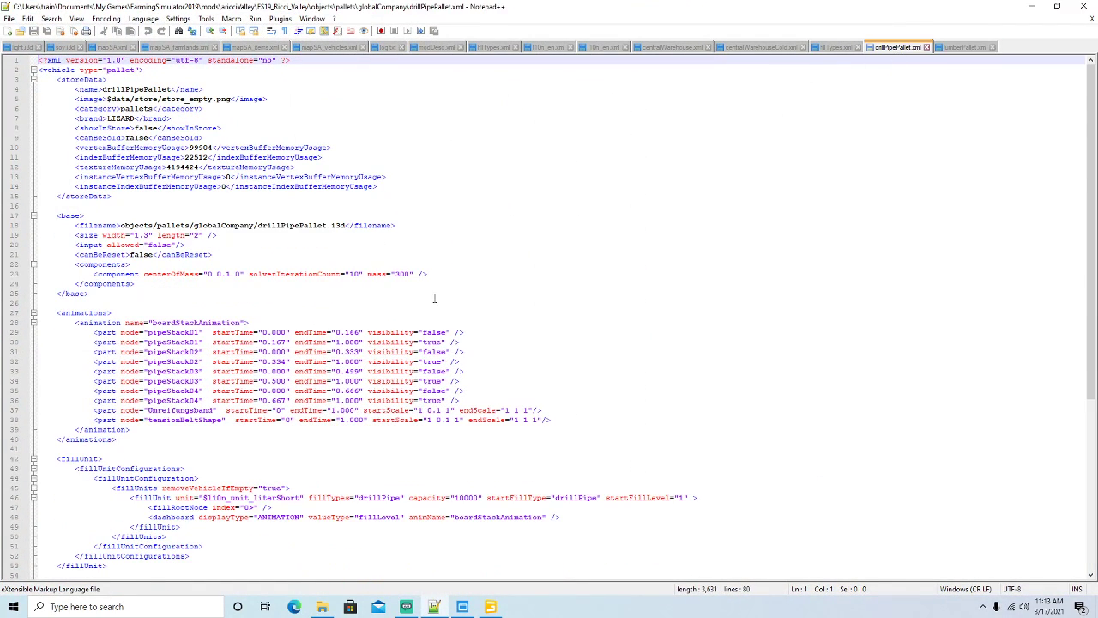
scroll(434, 298, "down", 6)
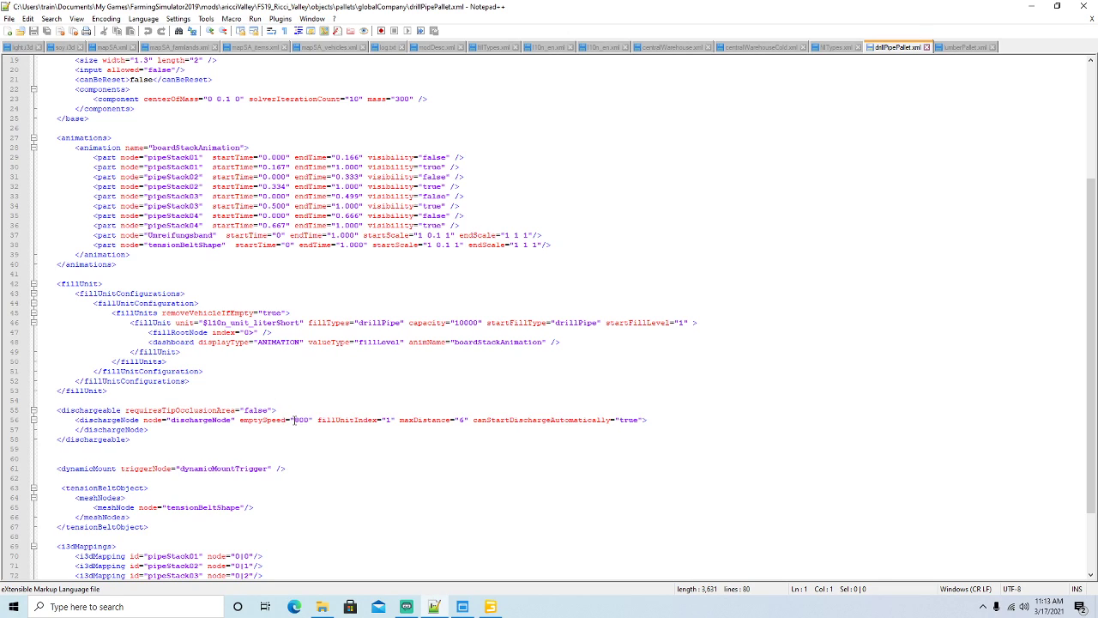
left_click_drag(295, 419, 306, 420)
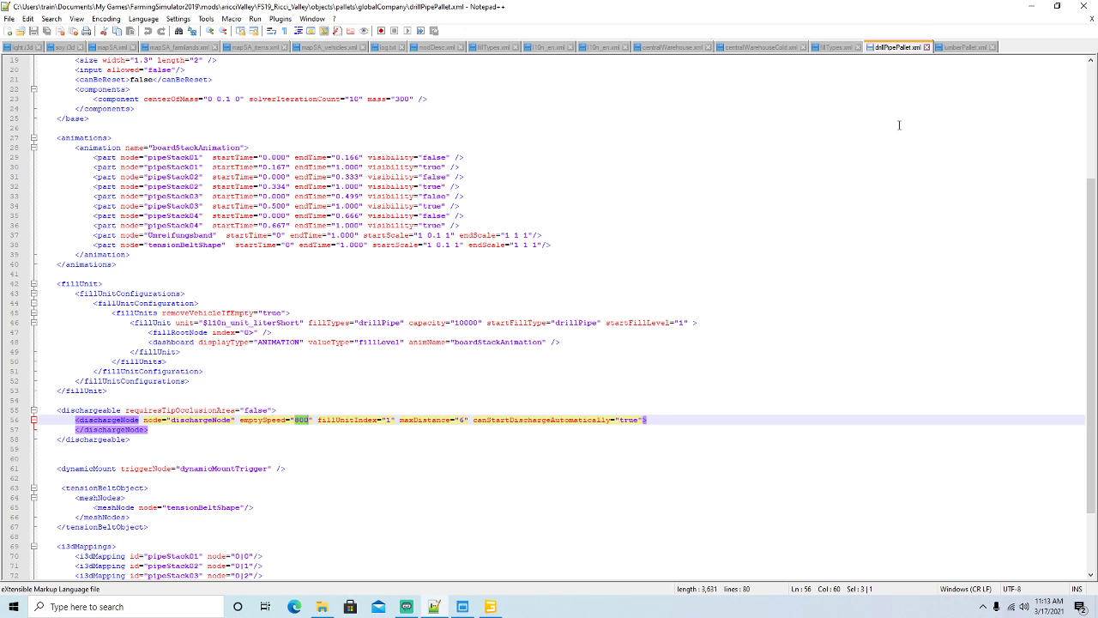
left_click(961, 48)
scroll(538, 348, "down", 8)
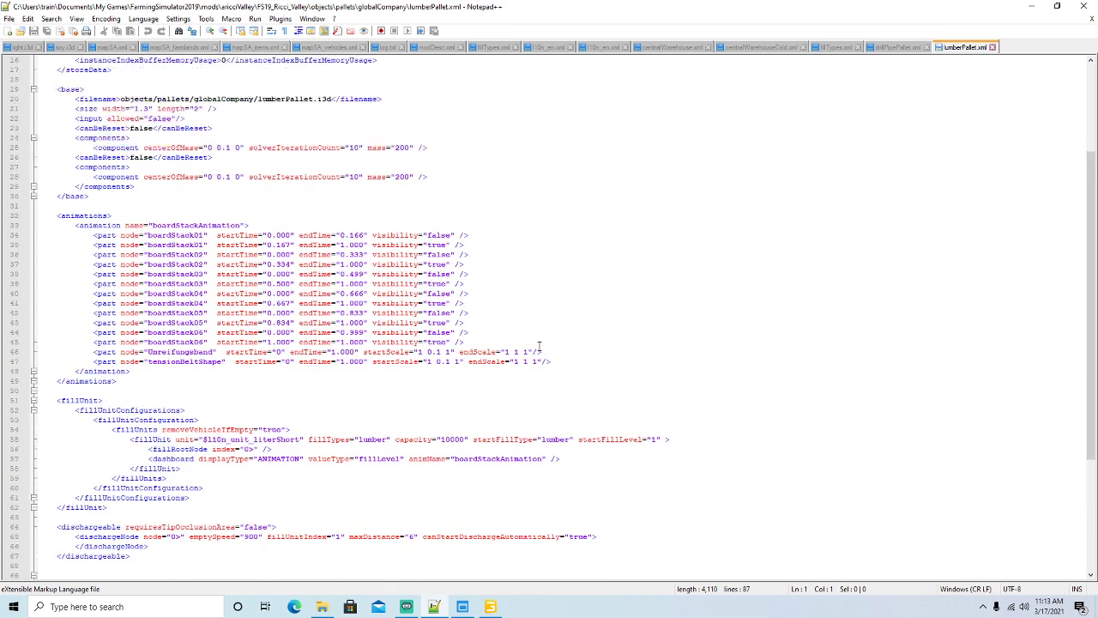
scroll(539, 345, "down", 2)
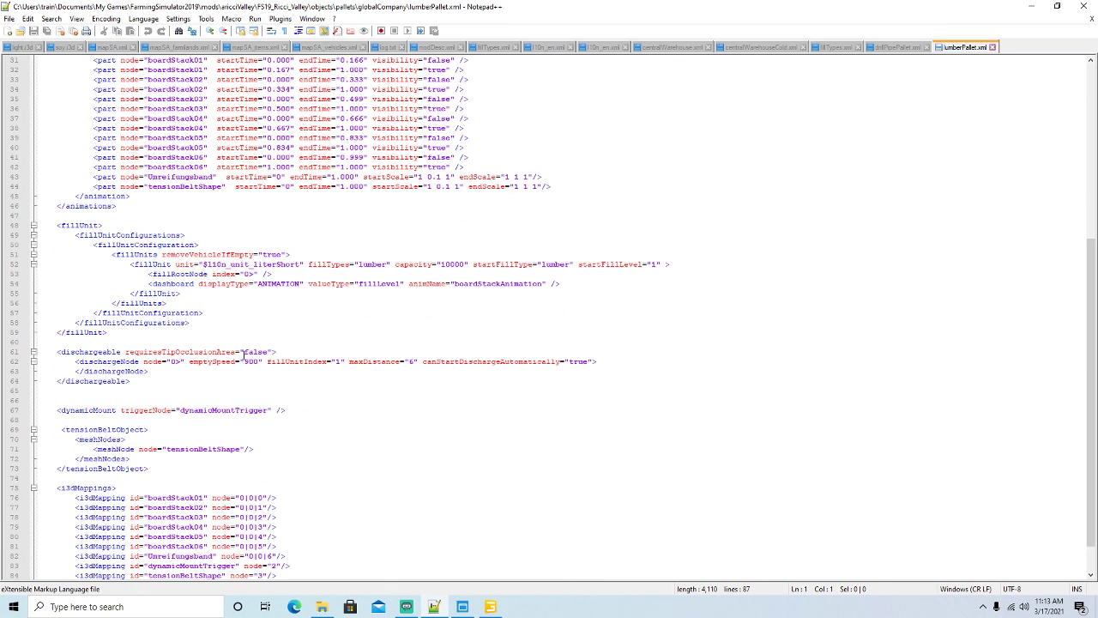
left_click_drag(245, 362, 264, 362)
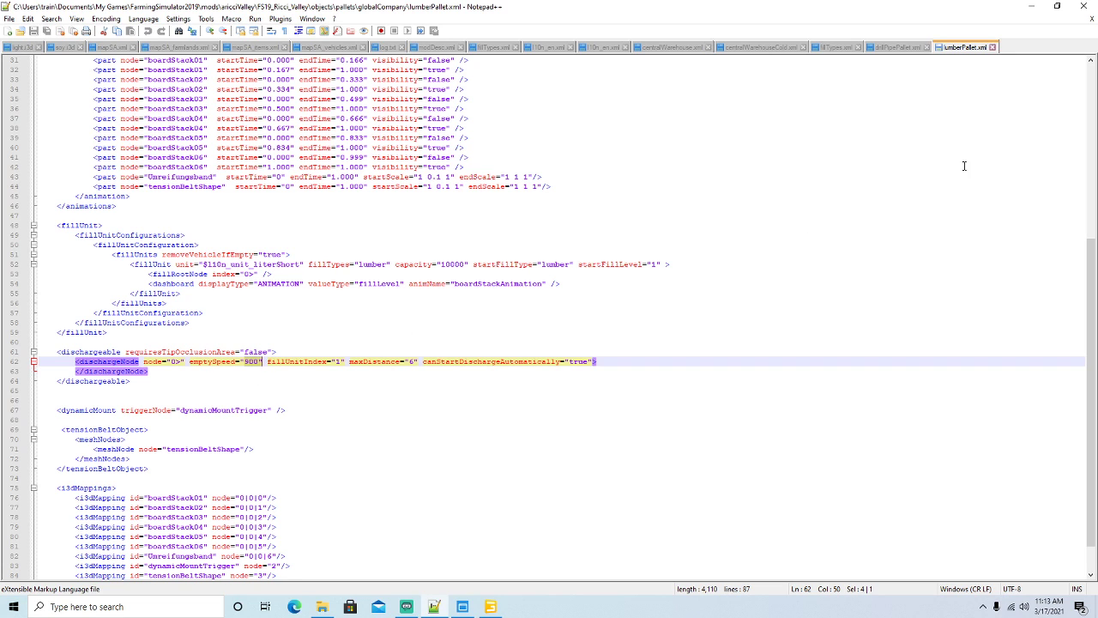
left_click(993, 48)
left_click(928, 48)
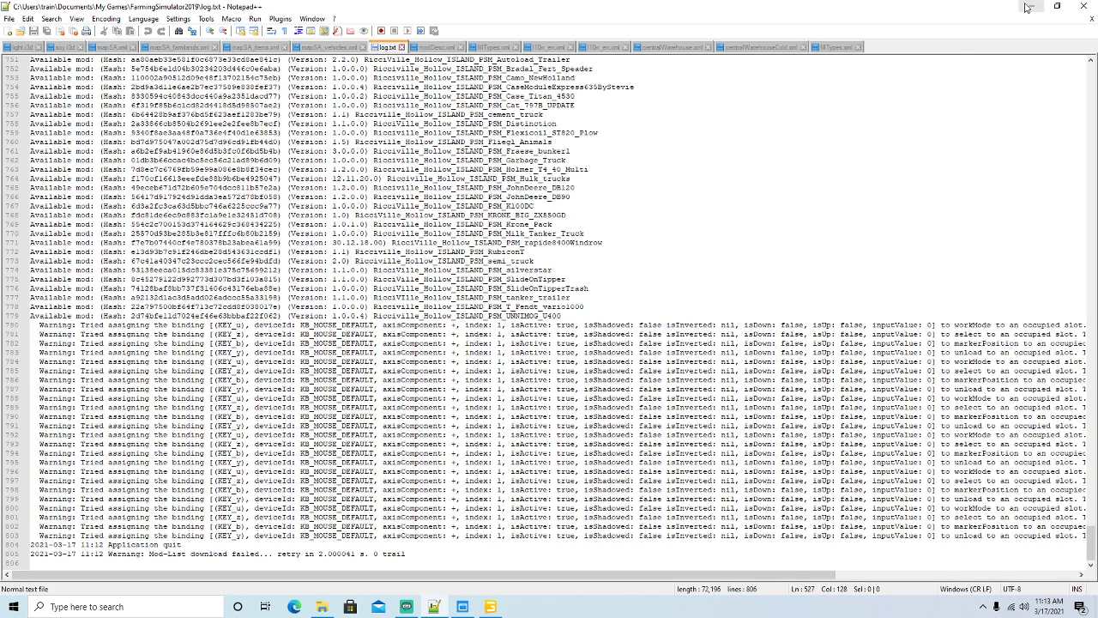
Switch to GIANTS Editor and duplicate palletTrigger1 in centralWarehouseCold's IN group beside the white warehouse.
left_click(1032, 6)
left_click(779, 39)
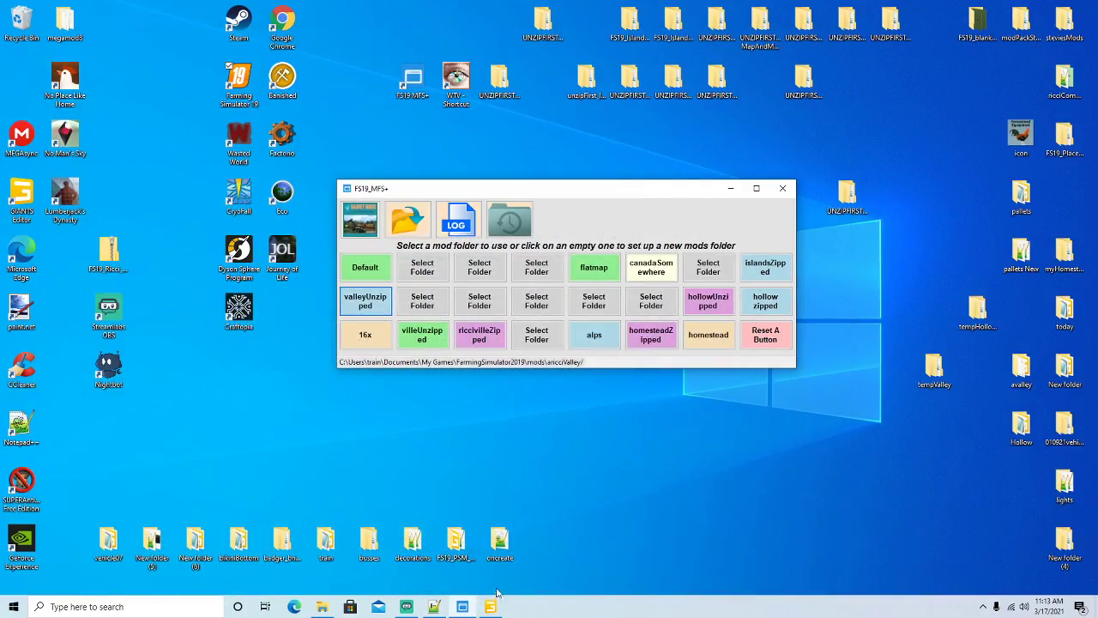
left_click(490, 607)
scroll(470, 357, "down", 5)
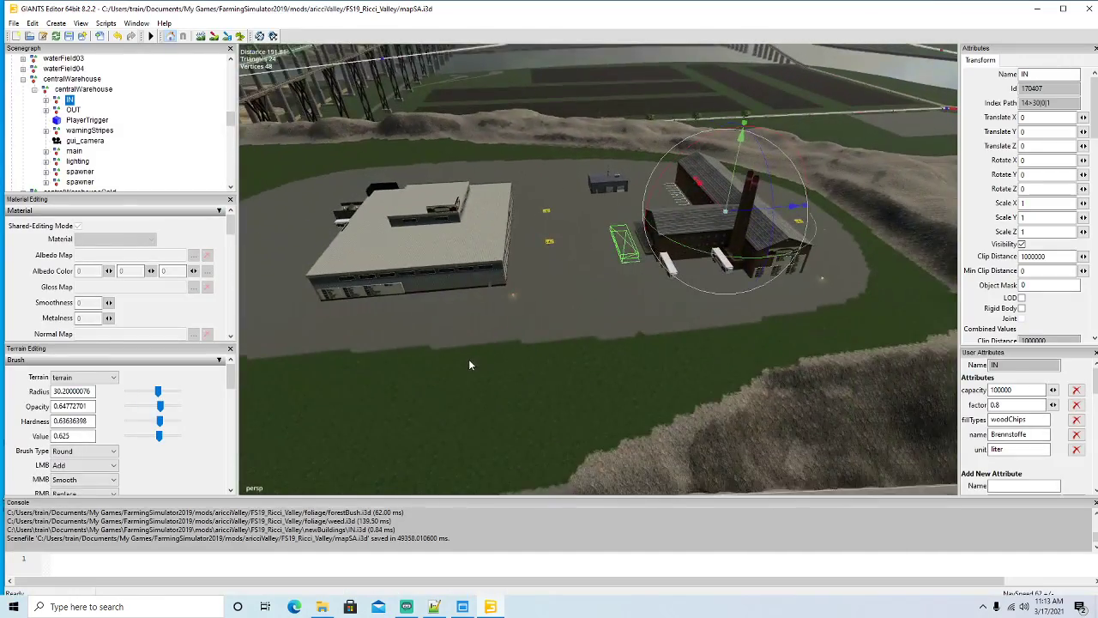
scroll(382, 341, "up", 2)
scroll(381, 341, "up", 4)
left_click_drag(380, 338, 520, 336, "alt")
scroll(505, 365, "down", 4)
scroll(423, 325, "up", 3)
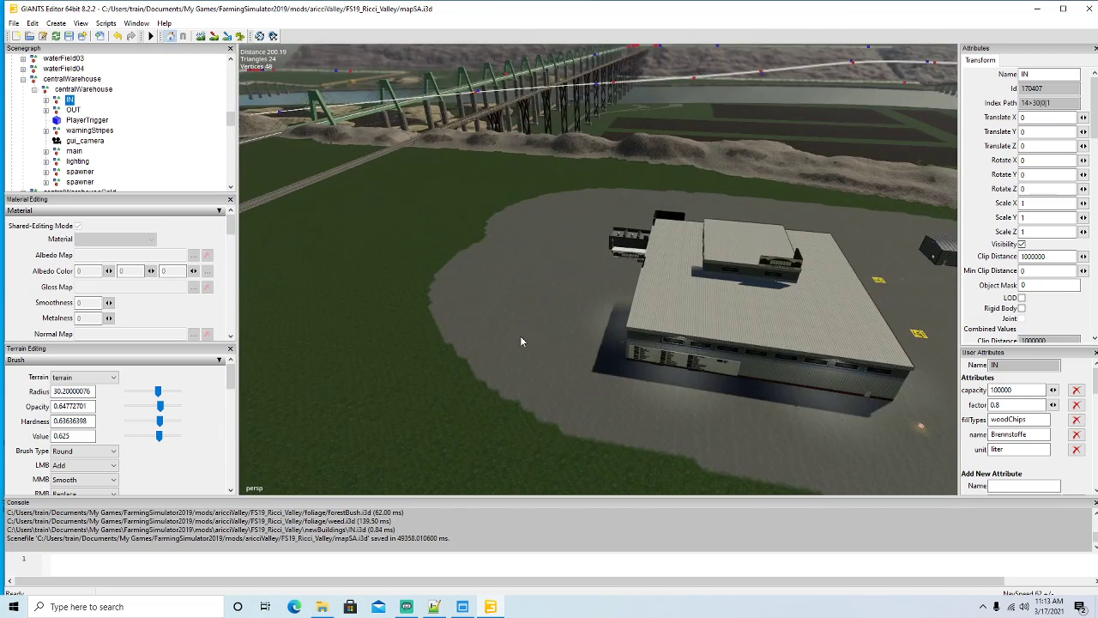
left_click(607, 314)
left_click_drag(578, 373, 613, 399, "alt")
scroll(612, 399, "down", 3)
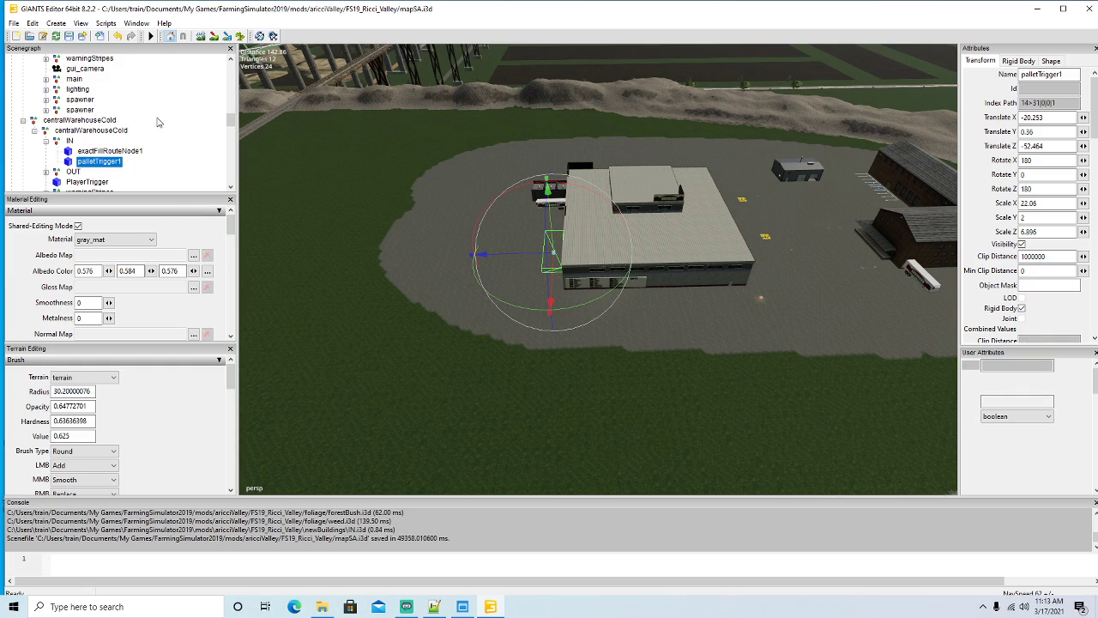
key("ctrl+d")
Cut the duplicated palletTrigger1 from the cold warehouse and paste it into centralWarehouse's IN group.
scroll(137, 138, "up", 2)
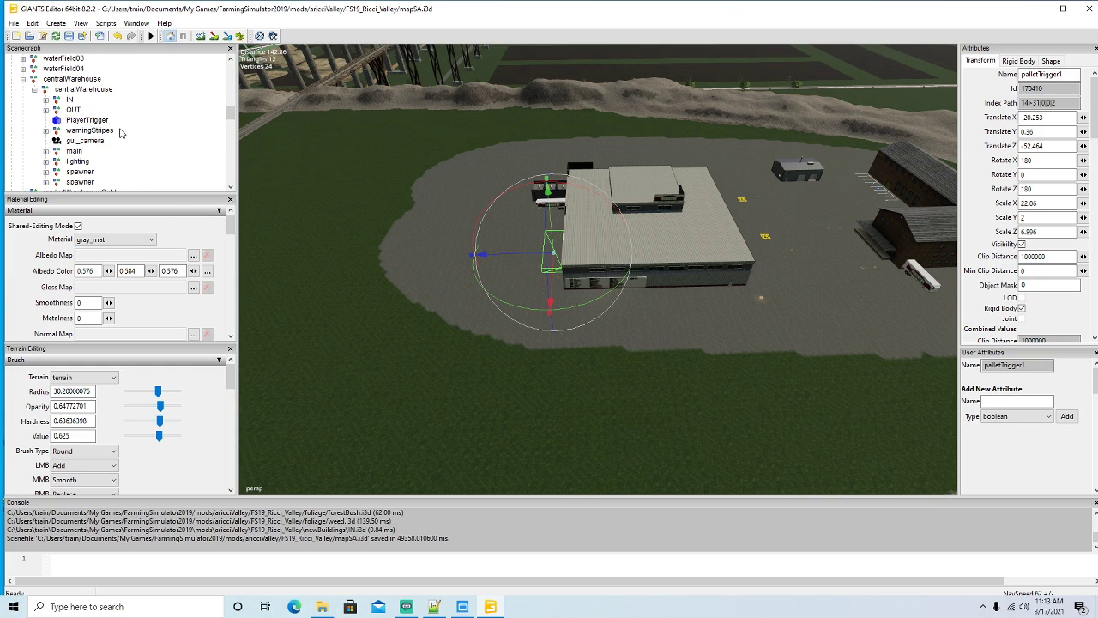
left_click(46, 110)
left_click(46, 110)
left_click(46, 100)
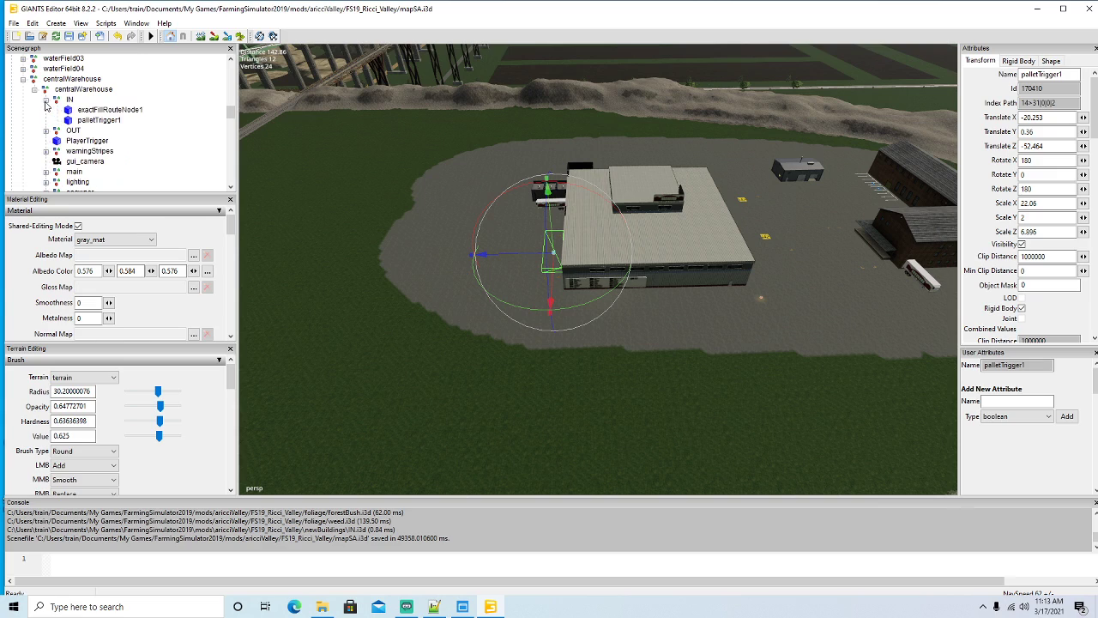
left_click(33, 23)
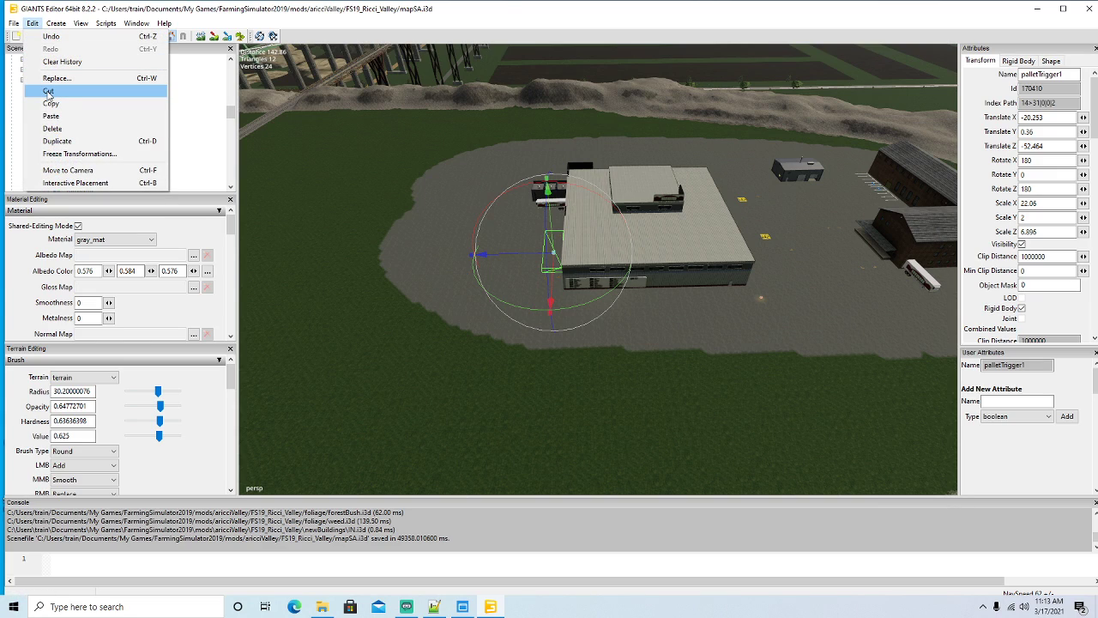
left_click(48, 92)
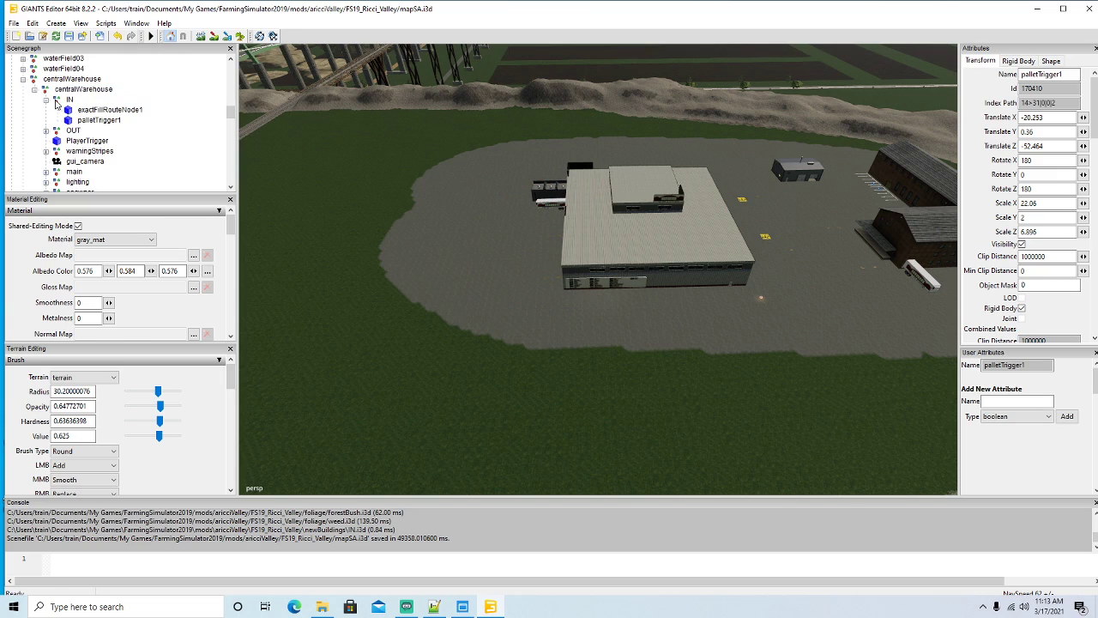
left_click(57, 100)
left_click(32, 25)
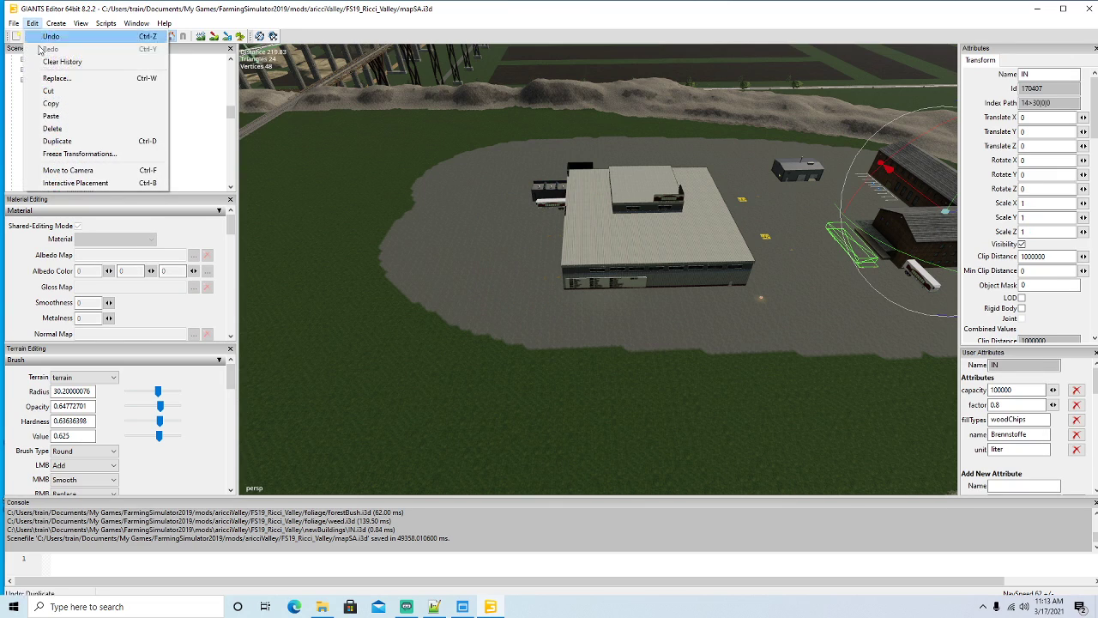
left_click(52, 117)
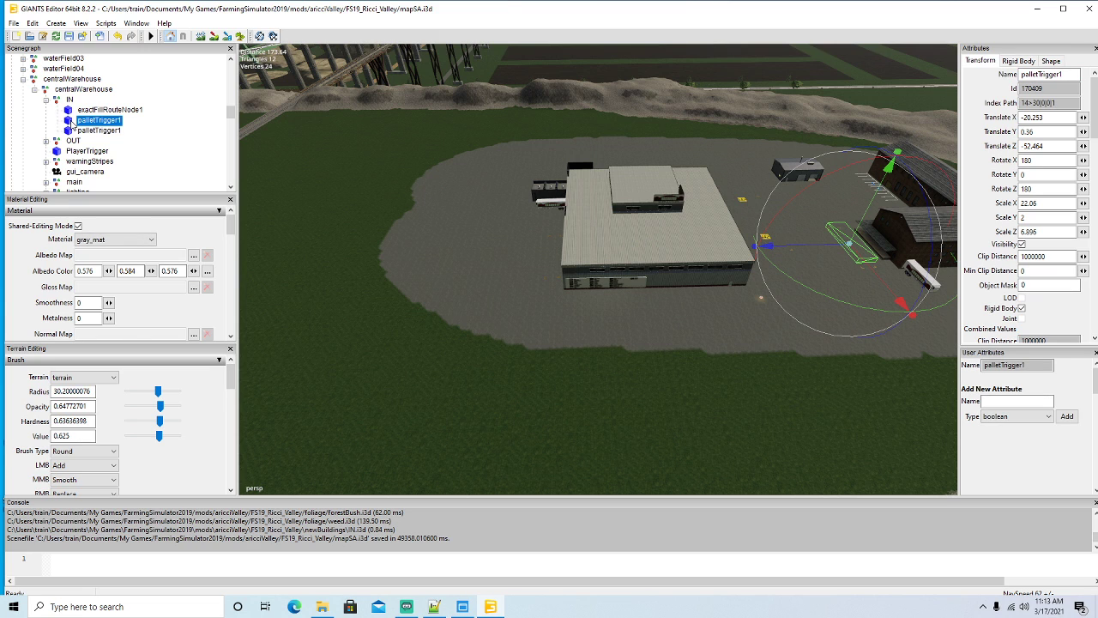
Delete the original palletTrigger1 from centralWarehouse's IN group and check the pasted trigger's placement beside the brick warehouse.
key("Delete")
left_click_drag(395, 337, 471, 308, "alt")
scroll(517, 313, "up", 5)
left_click(70, 122)
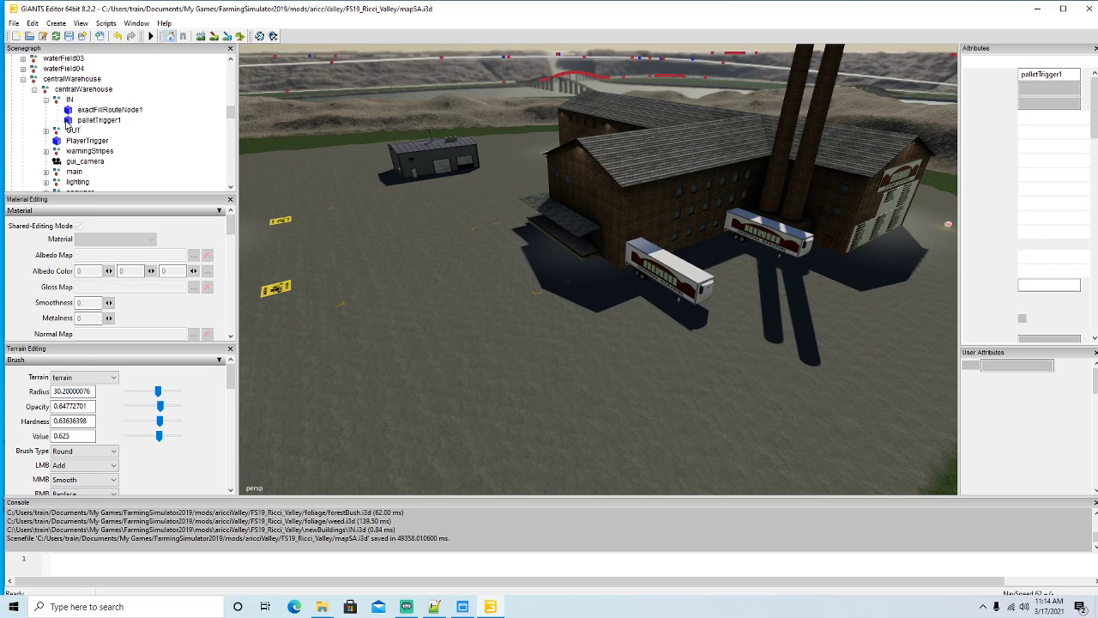
left_click_drag(548, 359, 526, 364, "alt")
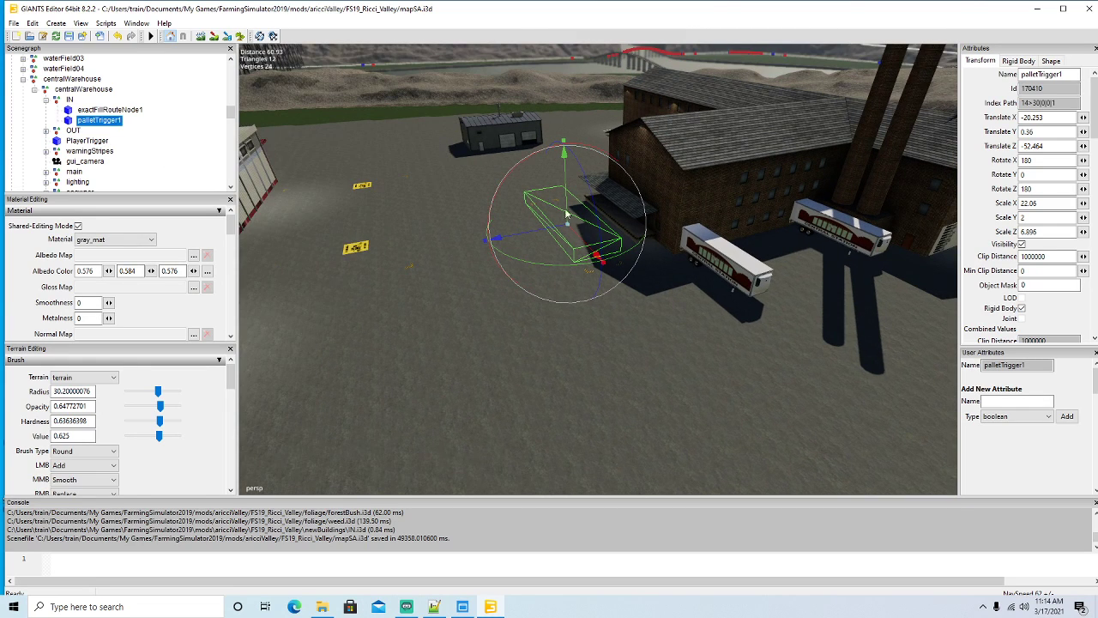
scroll(563, 329, "down", 6)
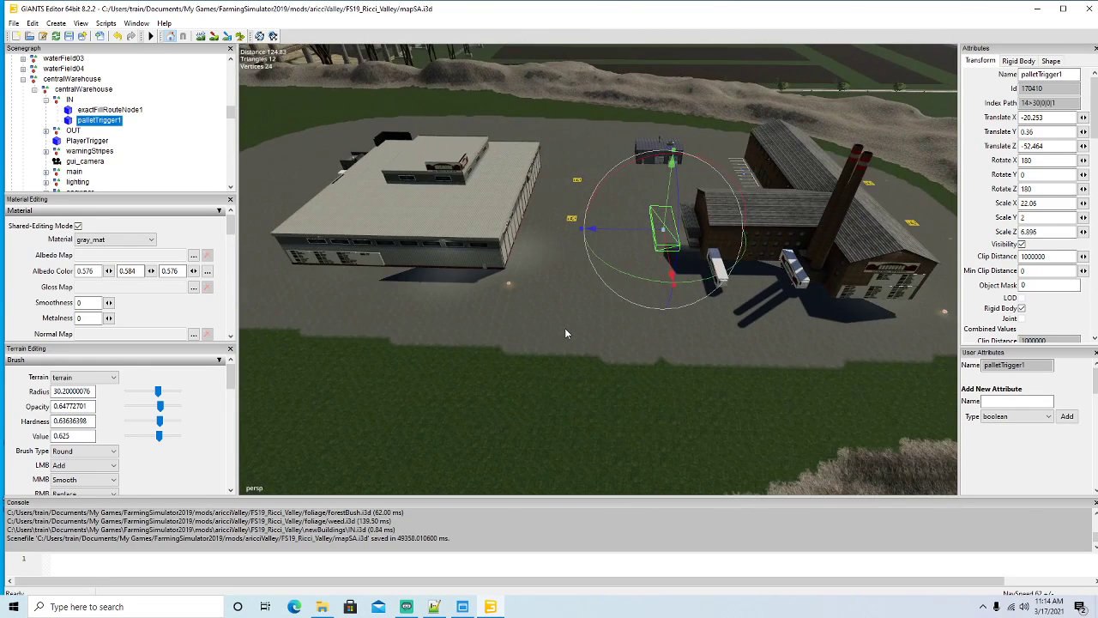
left_click_drag(618, 301, 620, 303, "alt")
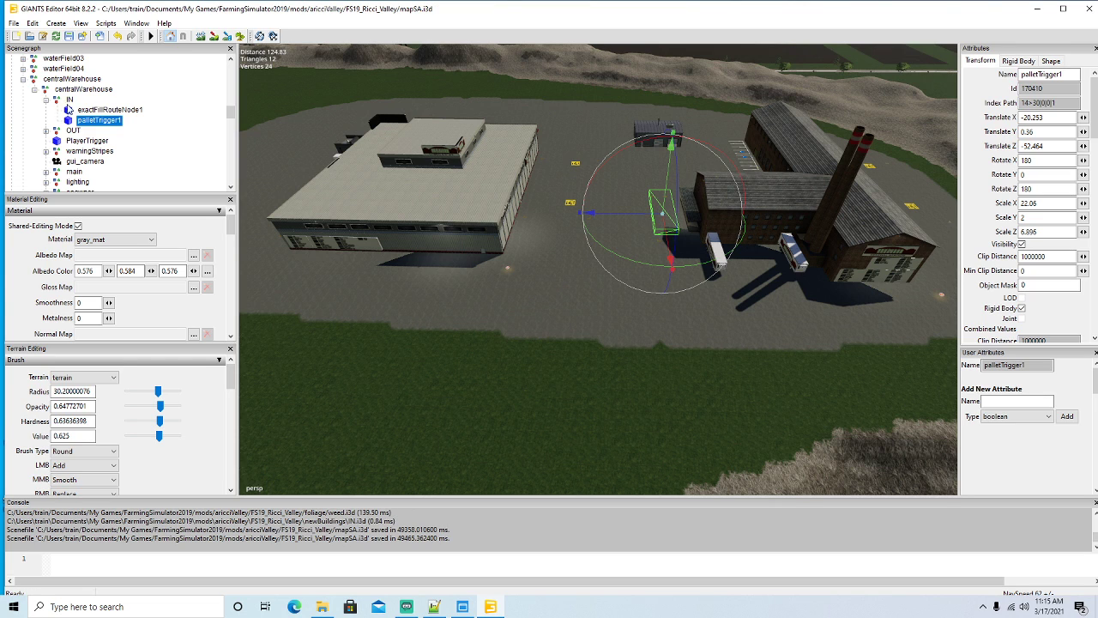
Lower exactFillRouteNode1 in centralWarehouse's IN group to a Translate Y of about -1.297.
left_click_drag(445, 322, 421, 308, "alt")
scroll(423, 318, "up", 8)
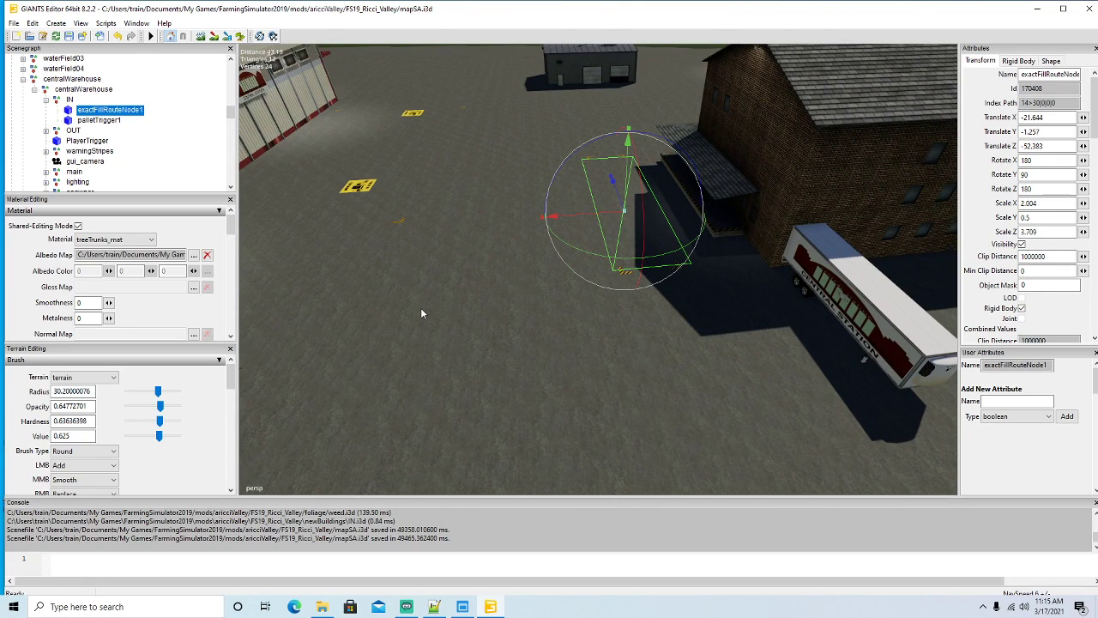
left_click_drag(421, 314, 418, 357, "alt")
scroll(418, 357, "up", 2)
key("plus")
key("plus")
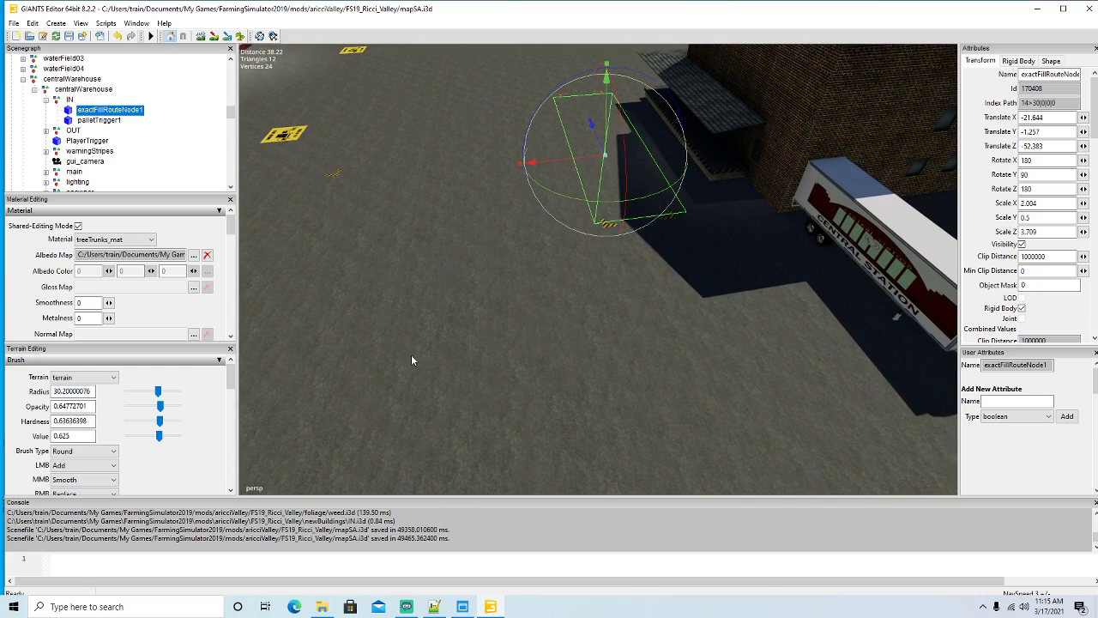
scroll(414, 358, "up", 3)
scroll(413, 358, "up", 6)
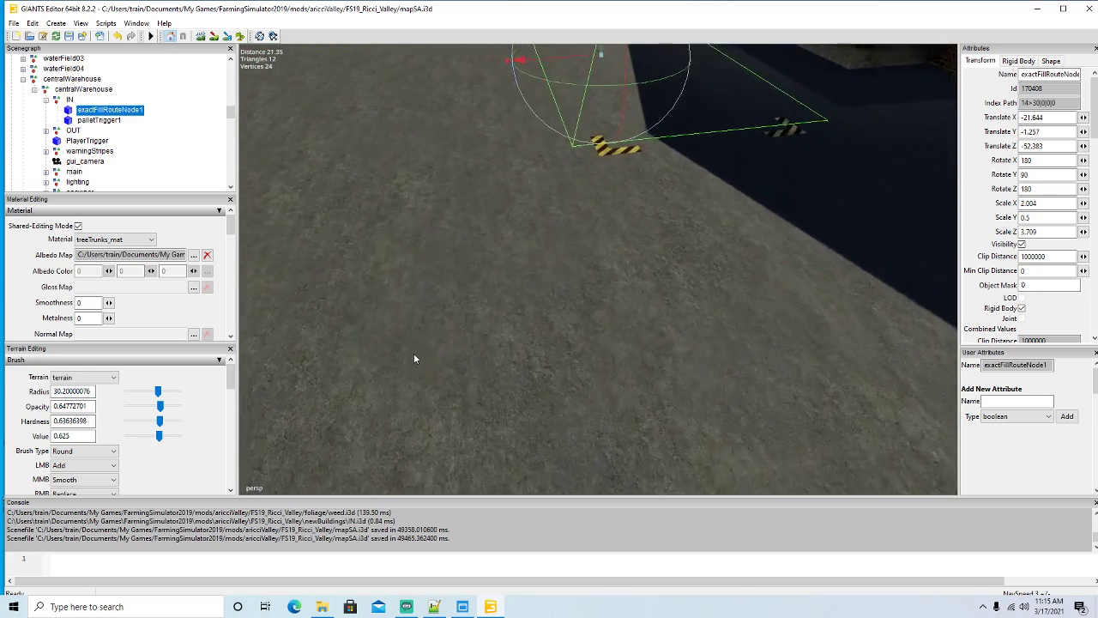
left_click_drag(414, 358, 417, 277, "alt")
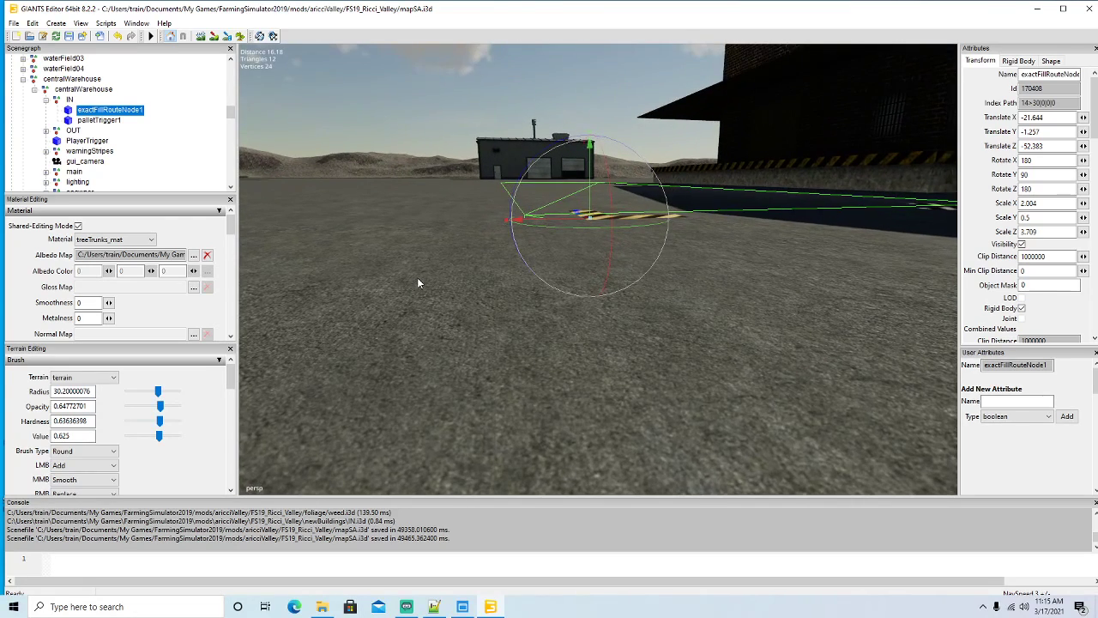
left_click_drag(591, 186, 591, 189)
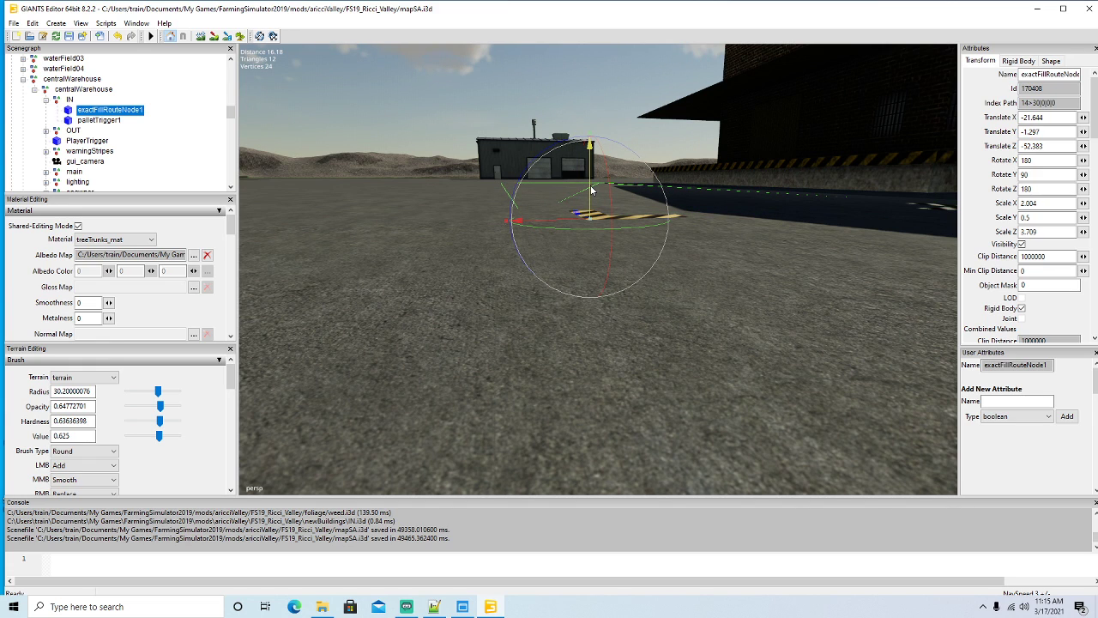
Raise exactFillRouteNode1 slightly to a Translate Y of about -1.271 and save the map.
left_click_drag(602, 283, 603, 285, "alt")
scroll(602, 283, "down", 3)
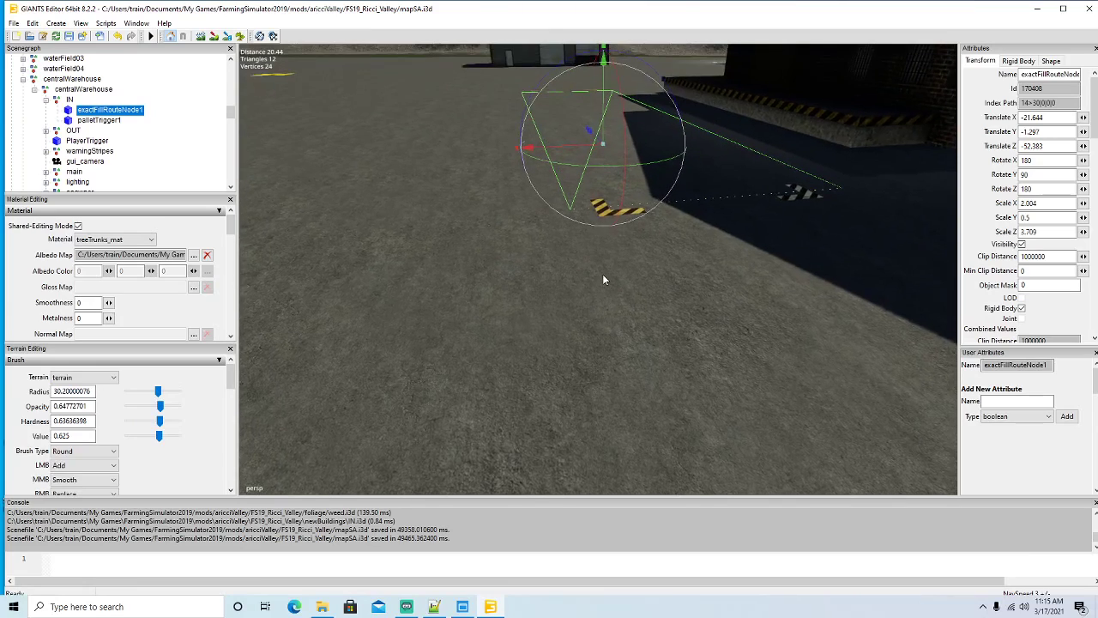
left_click_drag(602, 117, 603, 114)
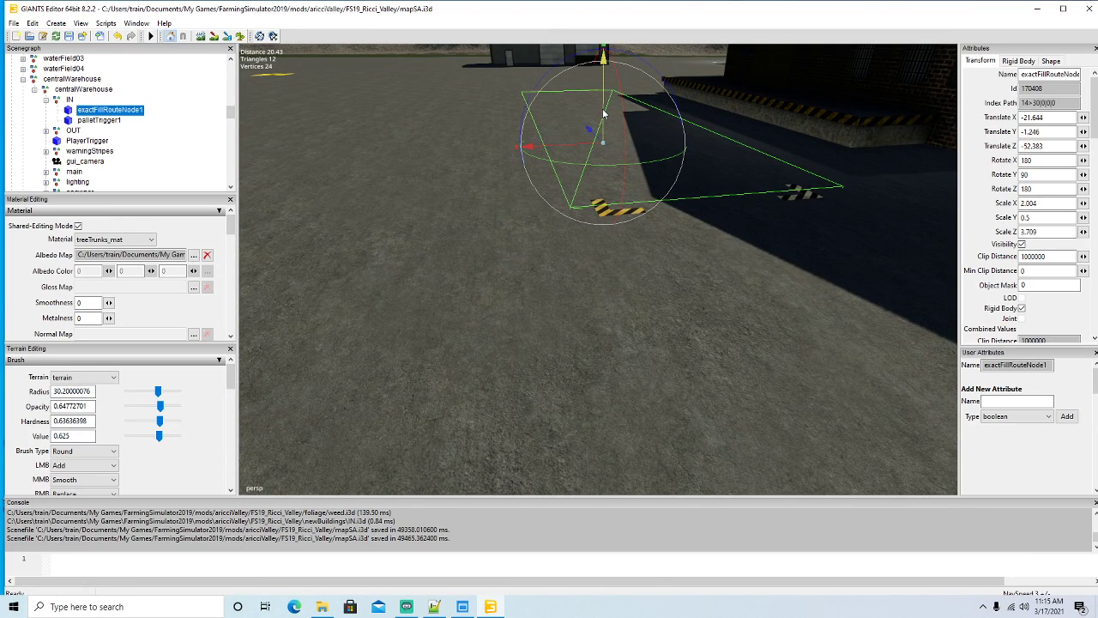
key("ctrl+z")
left_click_drag(603, 114, 607, 289)
scroll(608, 289, "down", 10)
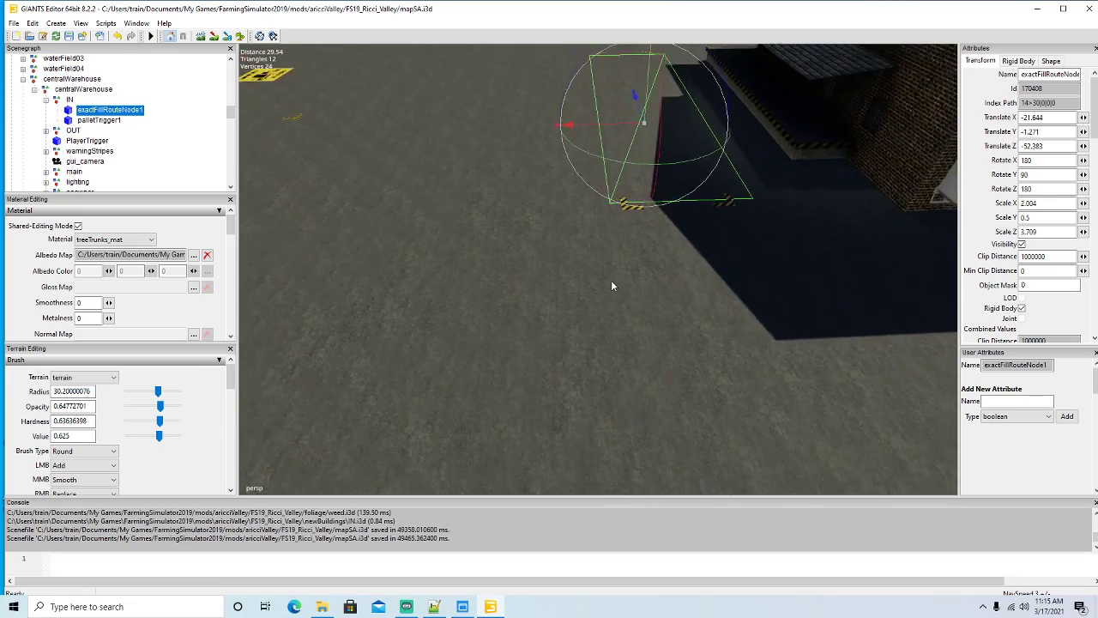
scroll(611, 285, "down", 10)
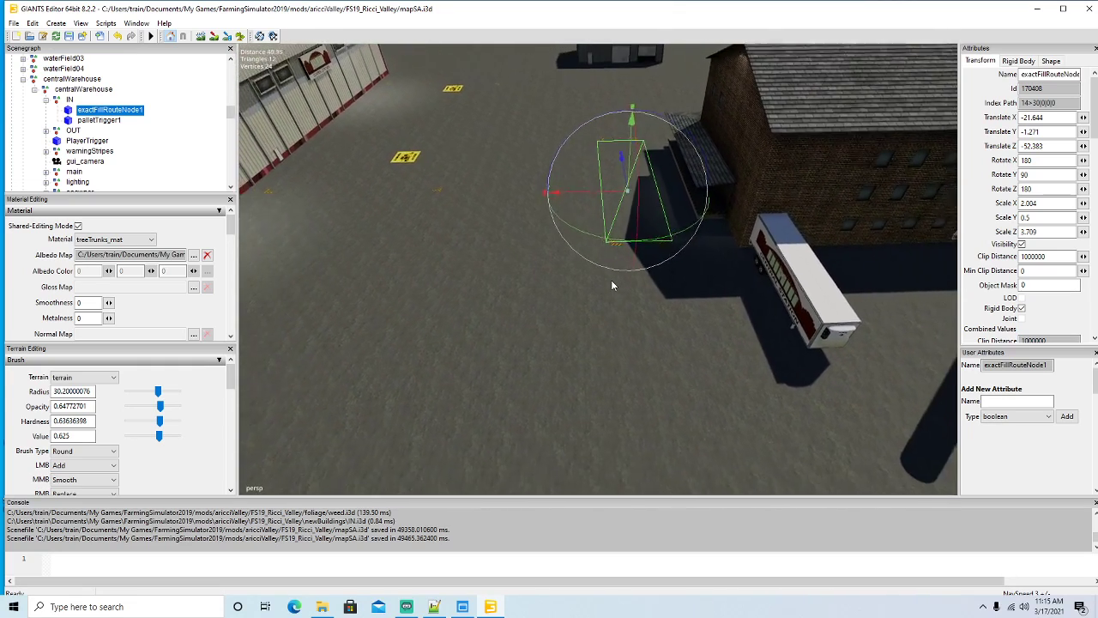
left_click_drag(612, 285, 614, 265, "alt")
scroll(613, 264, "down", 1)
left_click(70, 37)
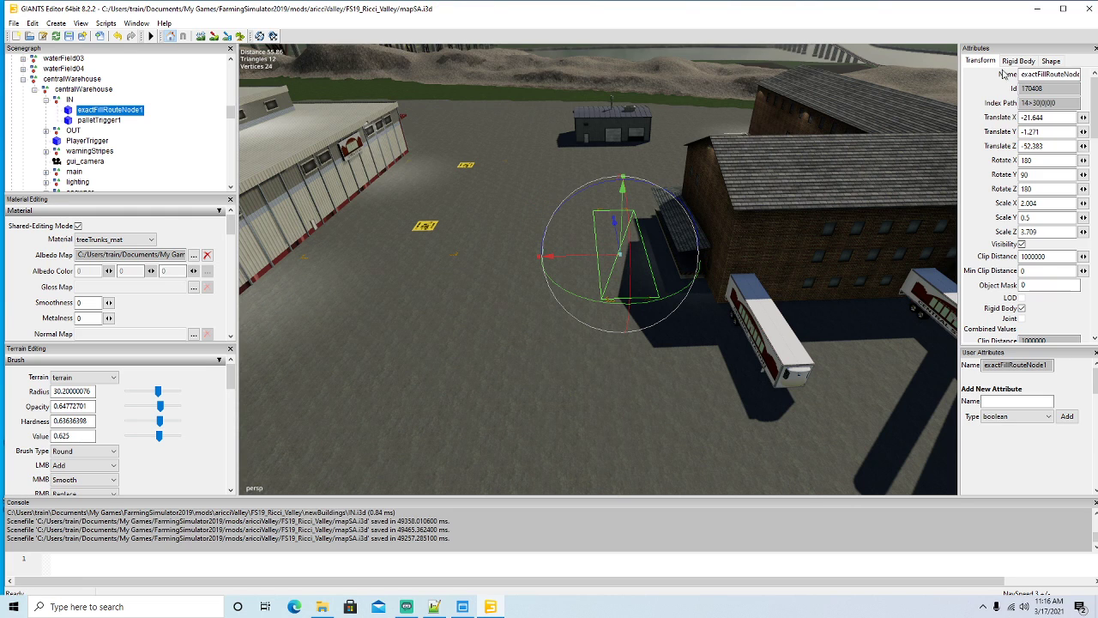
Minimize GIANTS Editor and create a new folder with the default name on the Windows desktop.
left_click(1038, 9)
left_click(730, 188)
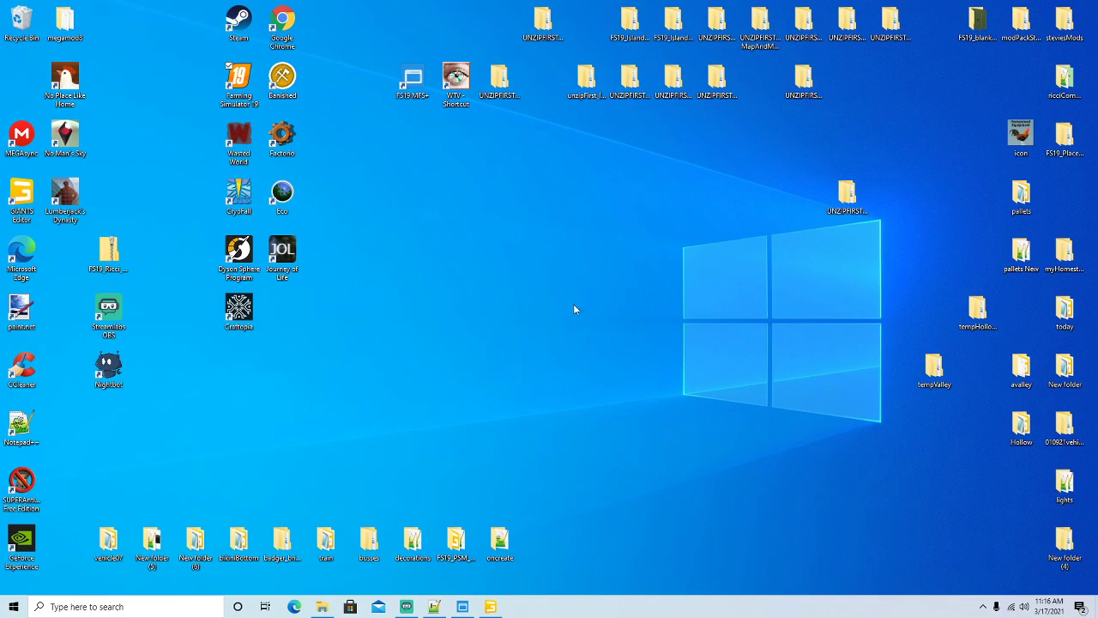
right_click(589, 279)
mouse_move(621, 369)
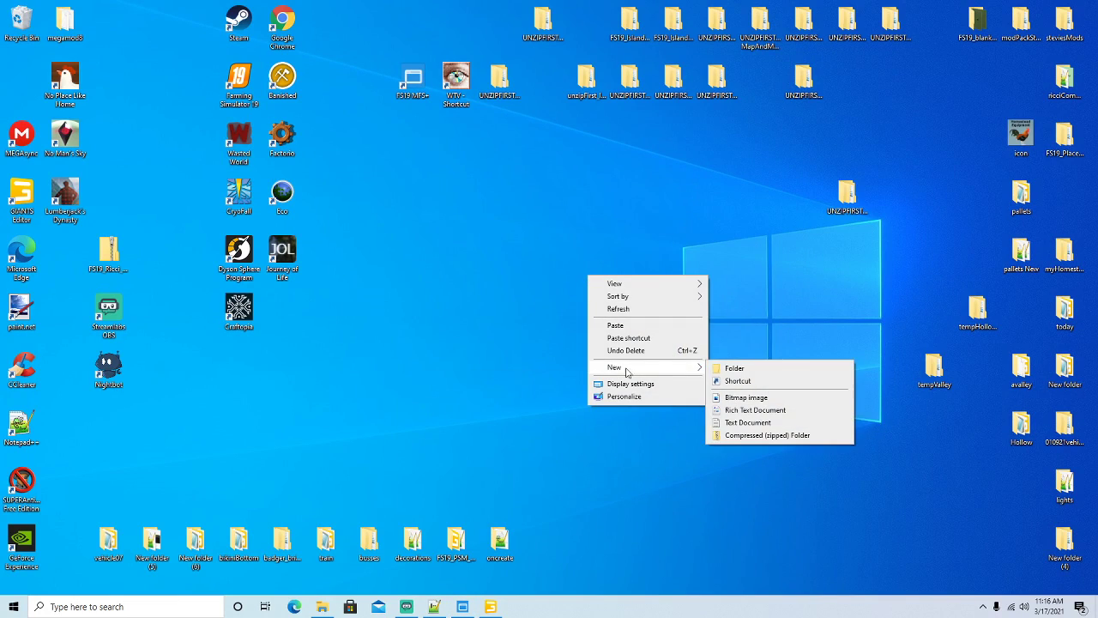
left_click(727, 369)
key("Return")
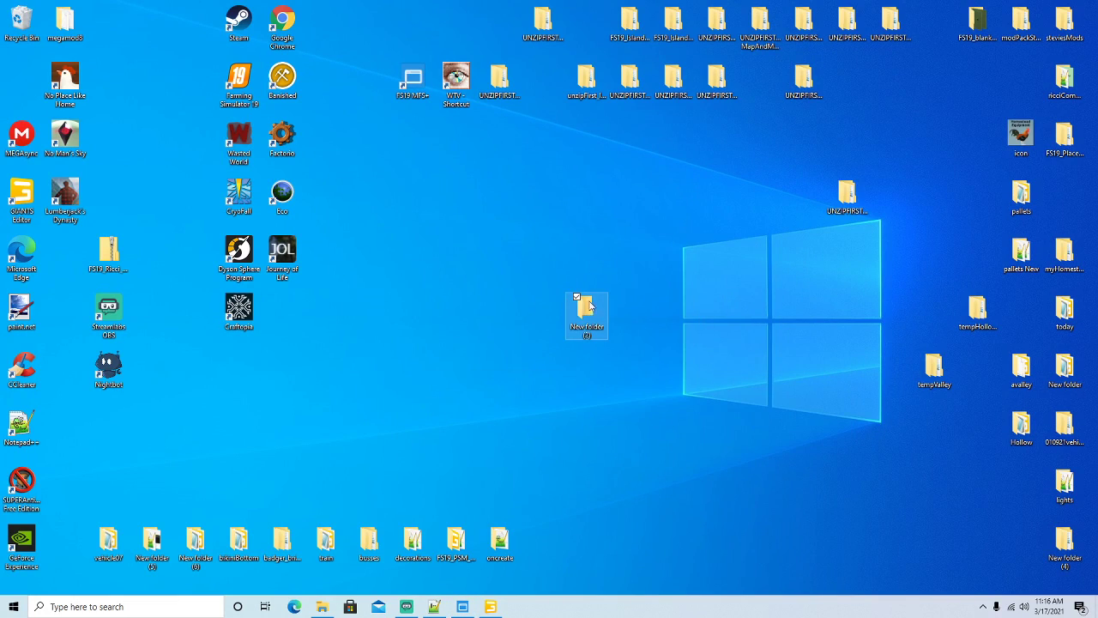
key("Return")
left_click(793, 57)
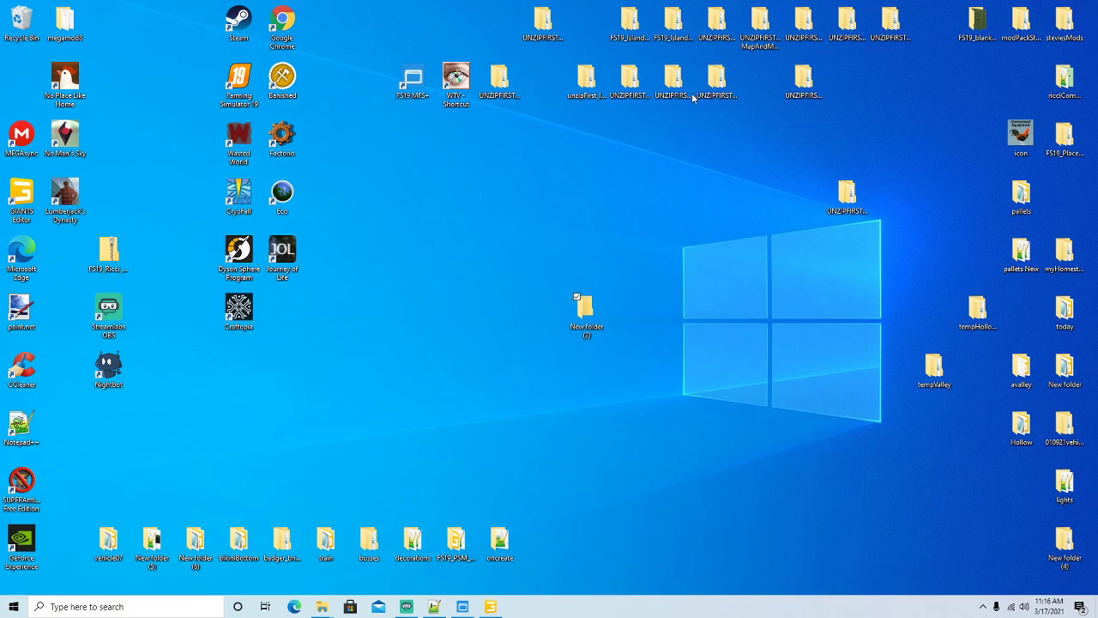
Move the UNZIPFIRST_islandsMap_commonFiles_V2_0 folder up beside the other UNZIPFIRST folders on the desktop and open it.
left_click(598, 84)
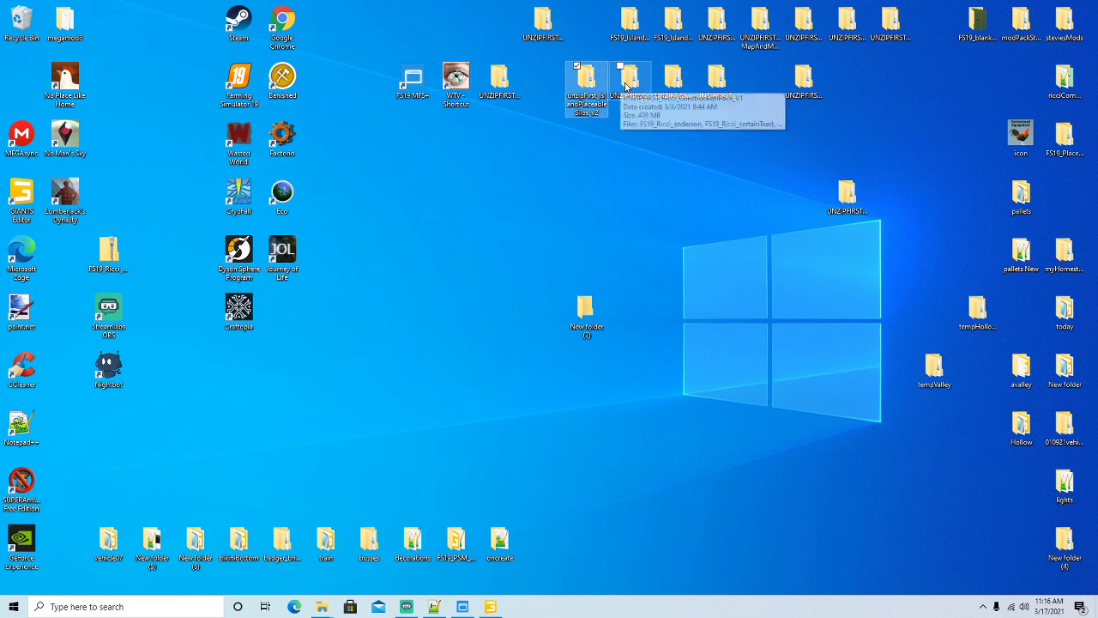
left_click(684, 84)
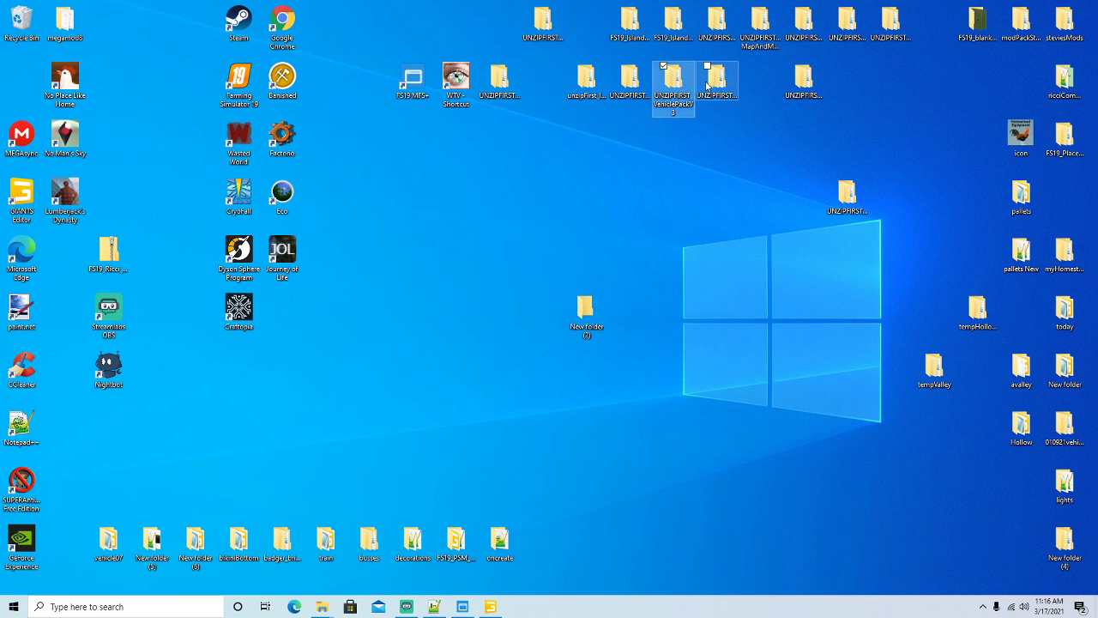
left_click(717, 85)
left_click(850, 191)
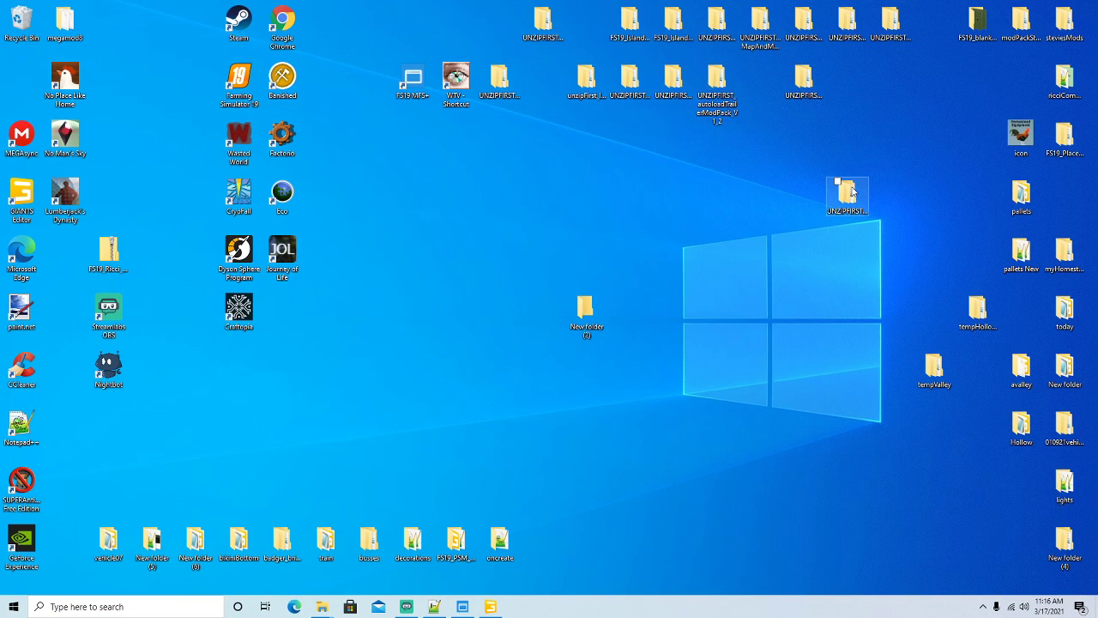
left_click_drag(855, 195, 848, 85)
double_click(847, 86)
Copy the FS19_Island_commonFiles and FS19_Ricci_Islands archives into the new desktop folder.
left_click(391, 139)
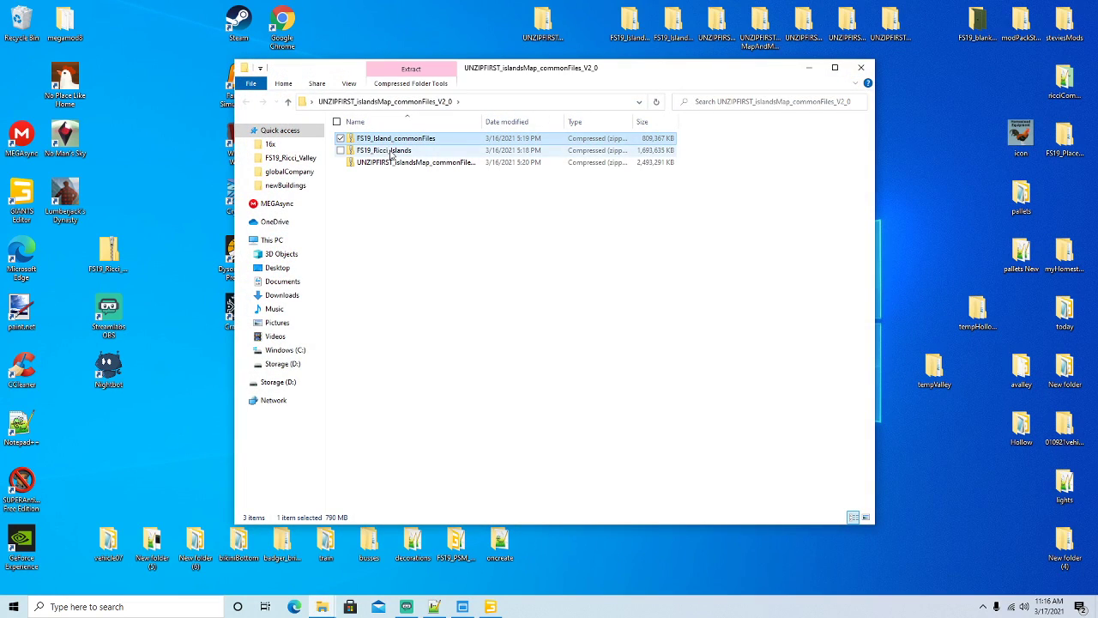
left_click(390, 151, "shift")
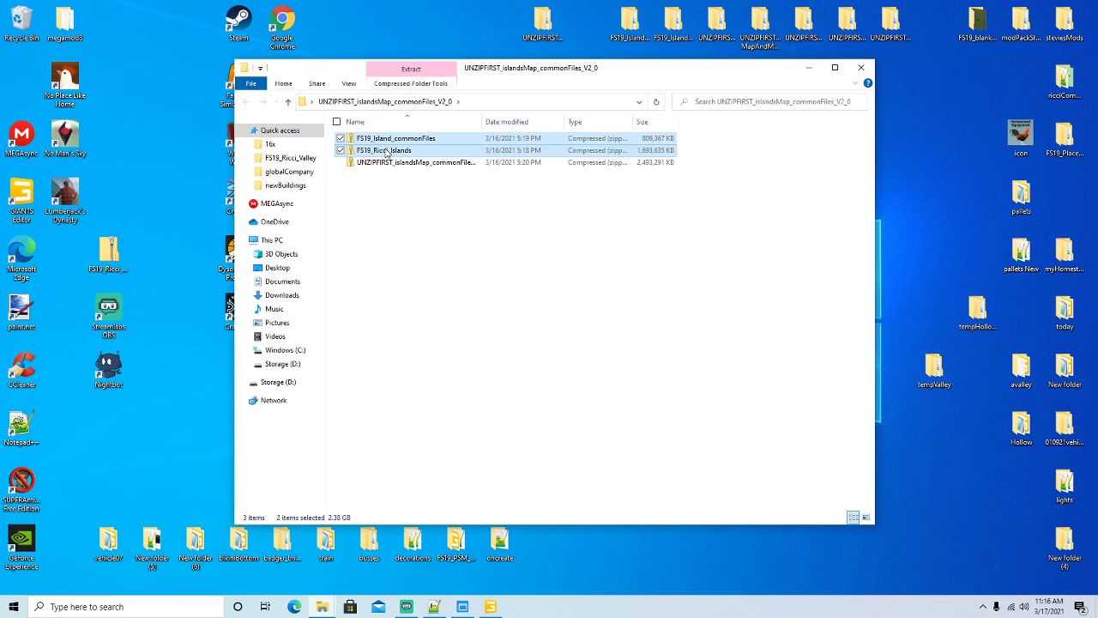
right_click(390, 152)
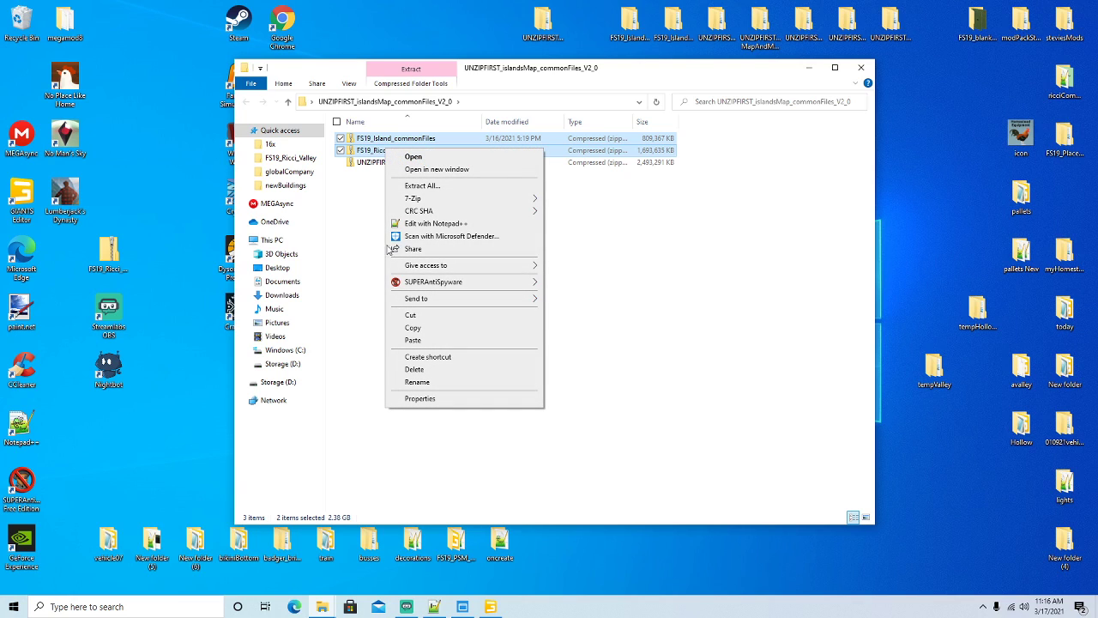
left_click(413, 330)
left_click(809, 68)
double_click(586, 310)
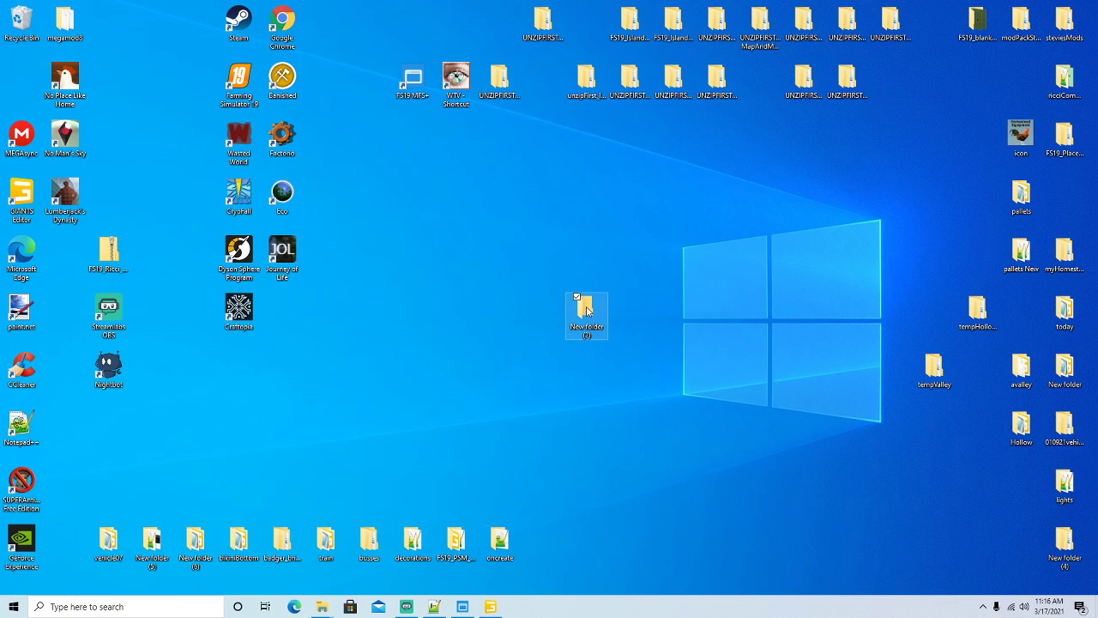
right_click(530, 256)
left_click(557, 335)
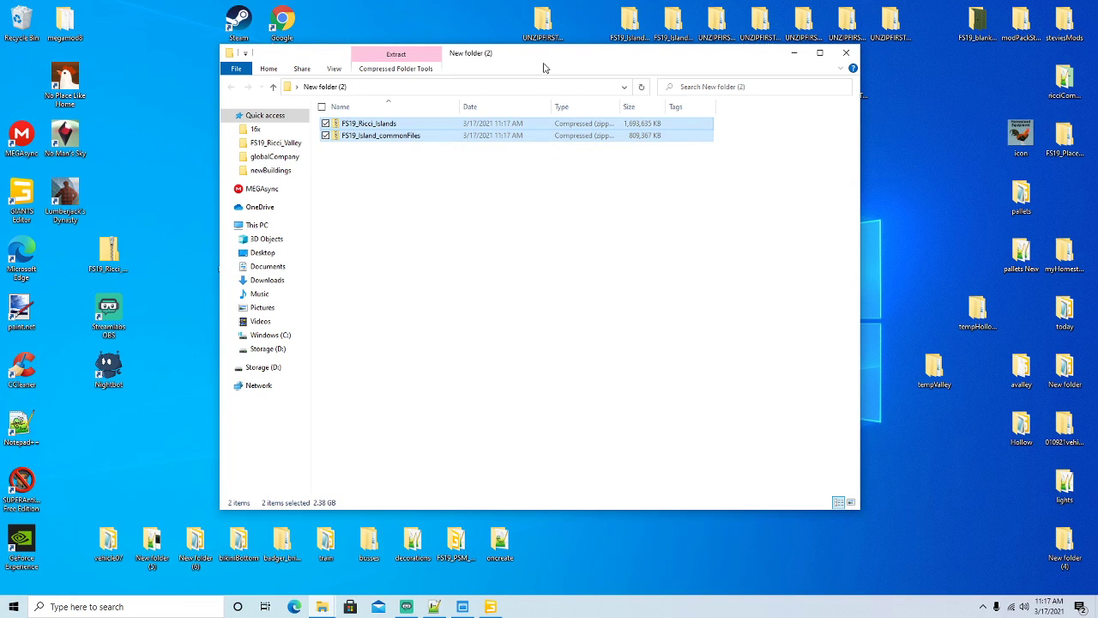
Arrange the new folder's window beside the existing File Explorer window and go up to the FS19_Ricci_Valley mod folder.
left_click_drag(545, 62, 668, 58)
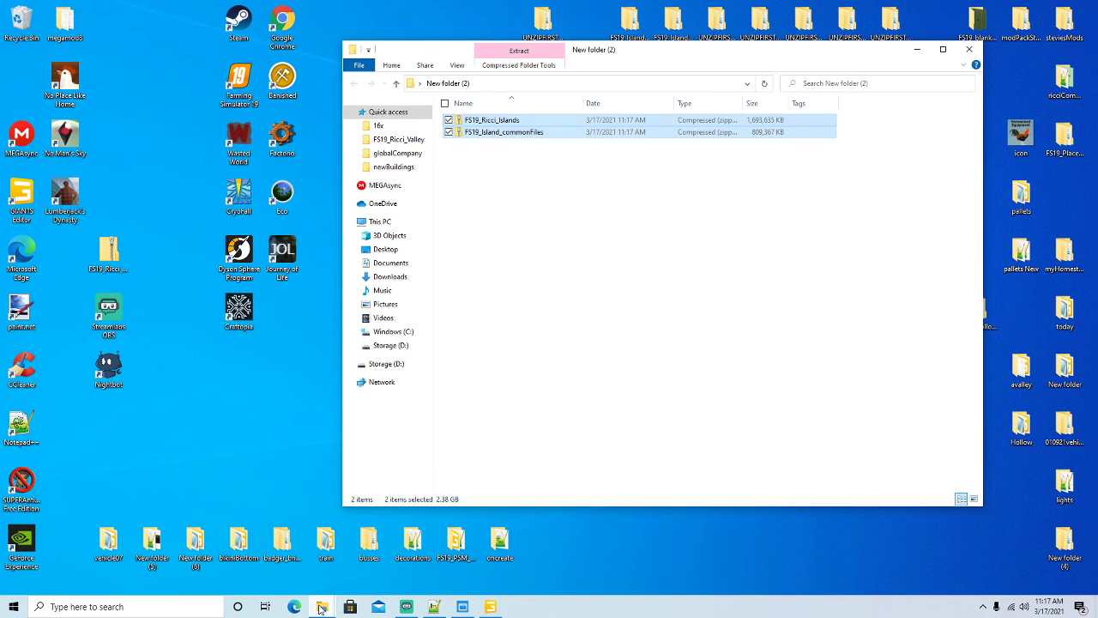
left_click(322, 606)
left_click(257, 549)
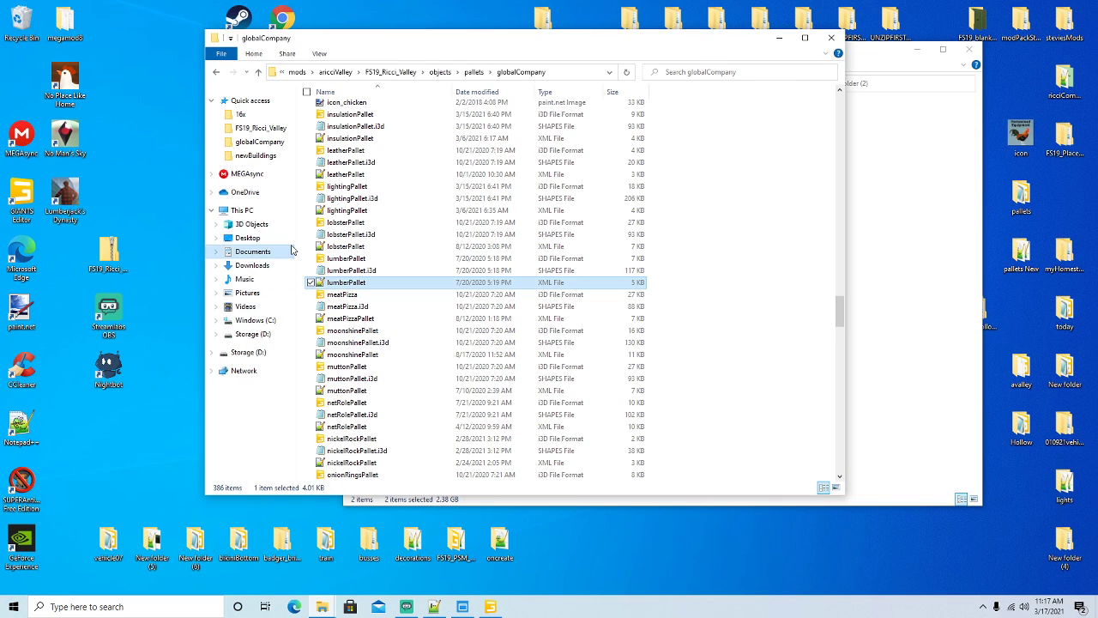
left_click(390, 72)
left_click_drag(458, 45, 374, 70)
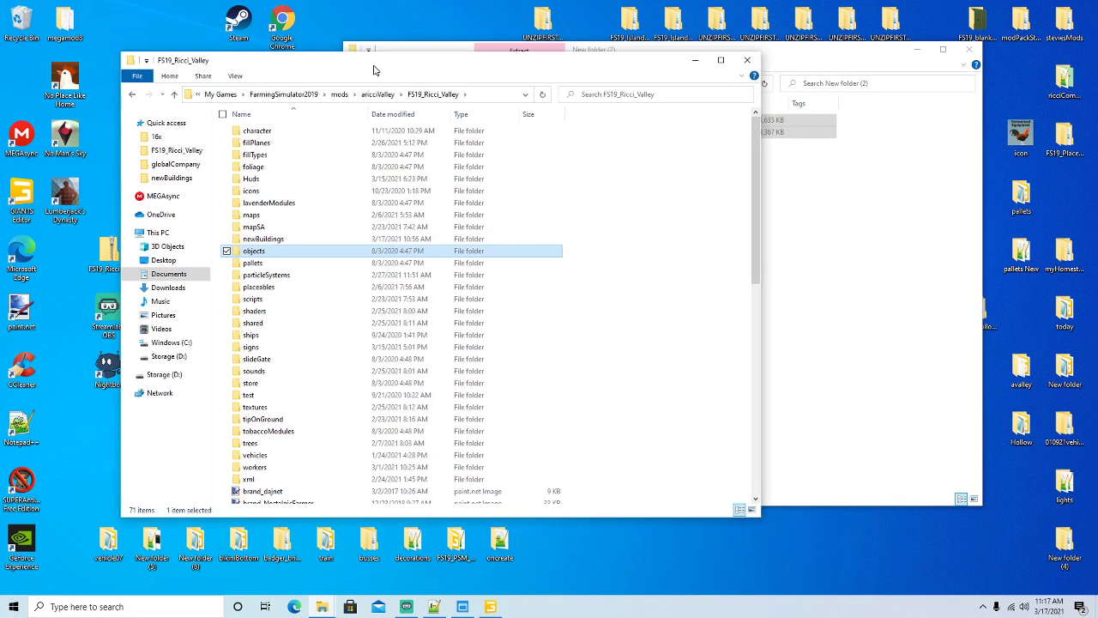
Go up to the aricciValley mods folder and look inside its FS19_Island_commonFiles and FS19_Ricci_Valley folders.
left_click(377, 95)
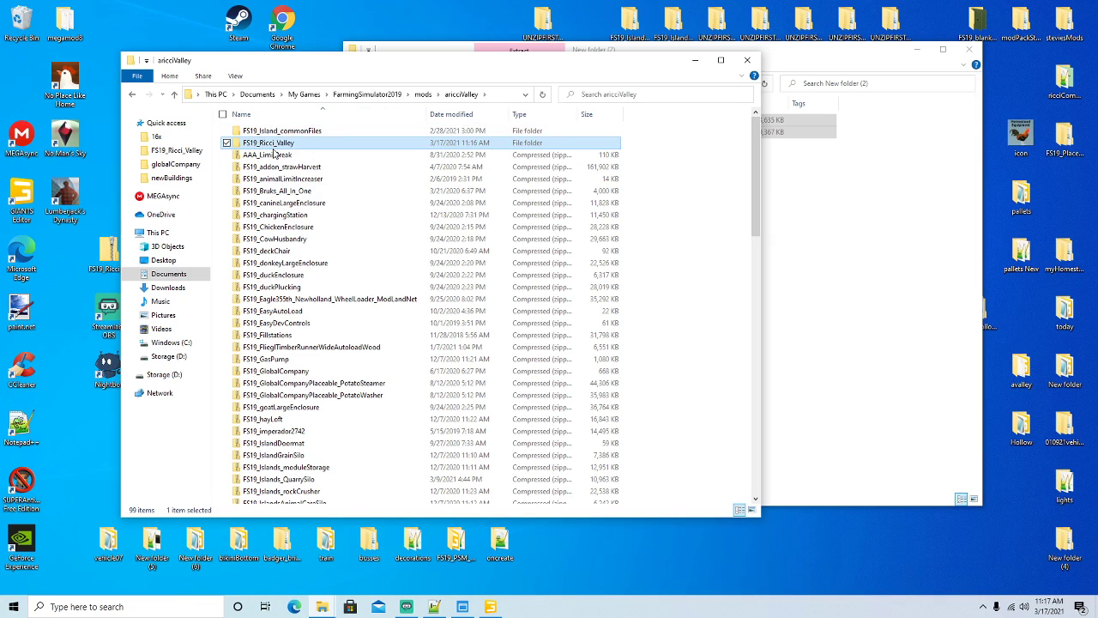
mouse_move(254, 144)
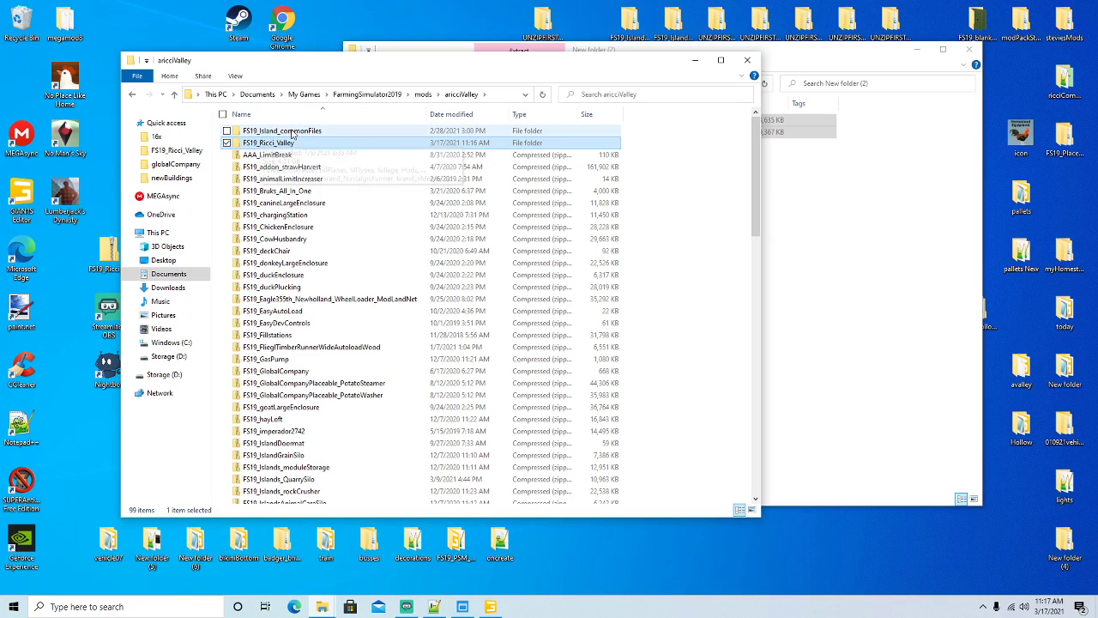
double_click(283, 131)
left_click(132, 95)
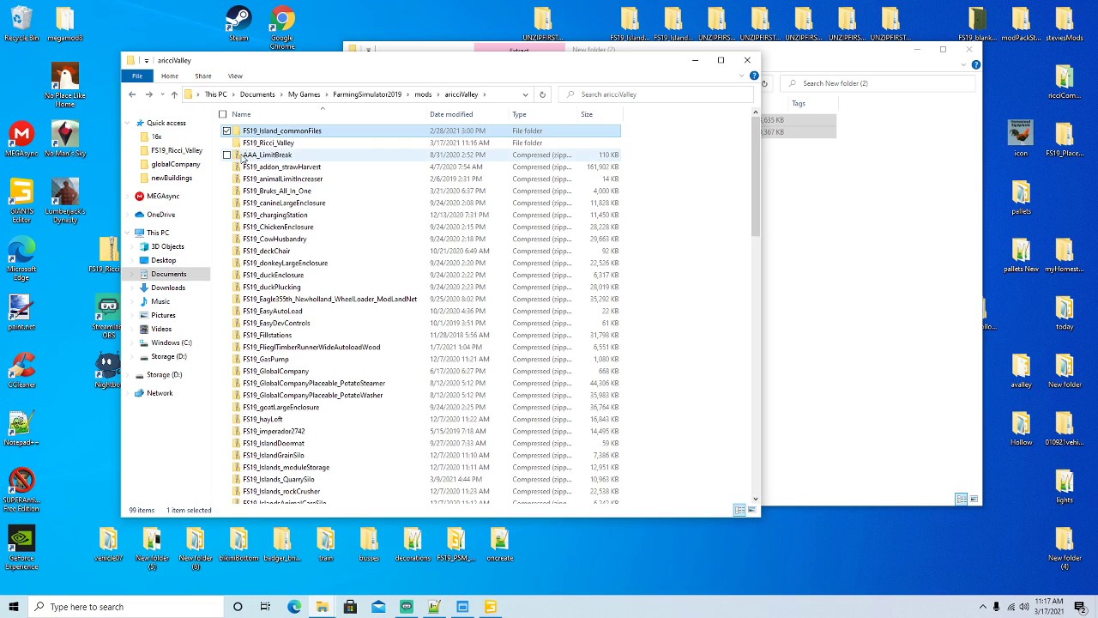
double_click(249, 143)
left_click(133, 95)
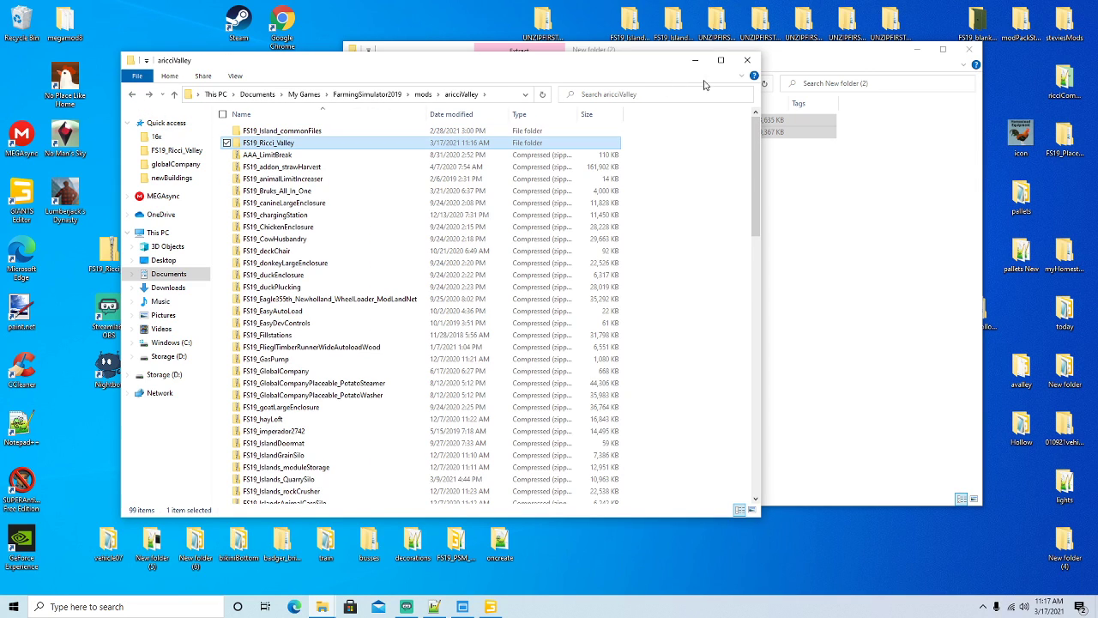
Minimize the aricciValley window and create a folder named FS19_Ricci_Islands in New folder (2).
left_click(694, 60)
left_click_drag(647, 59, 498, 63)
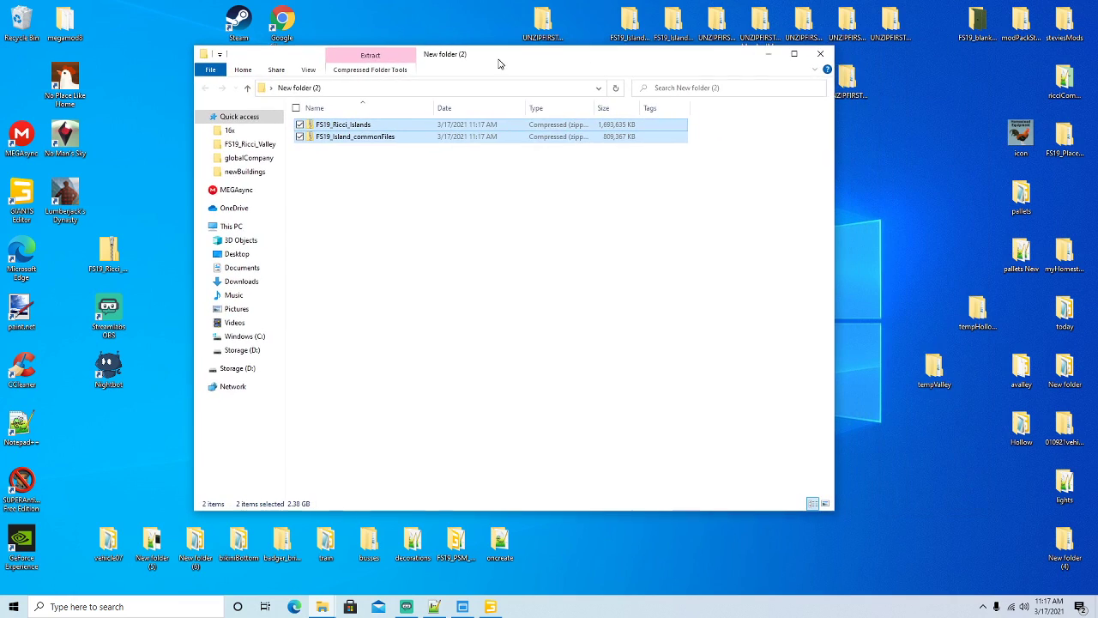
right_click(377, 214)
mouse_move(421, 353)
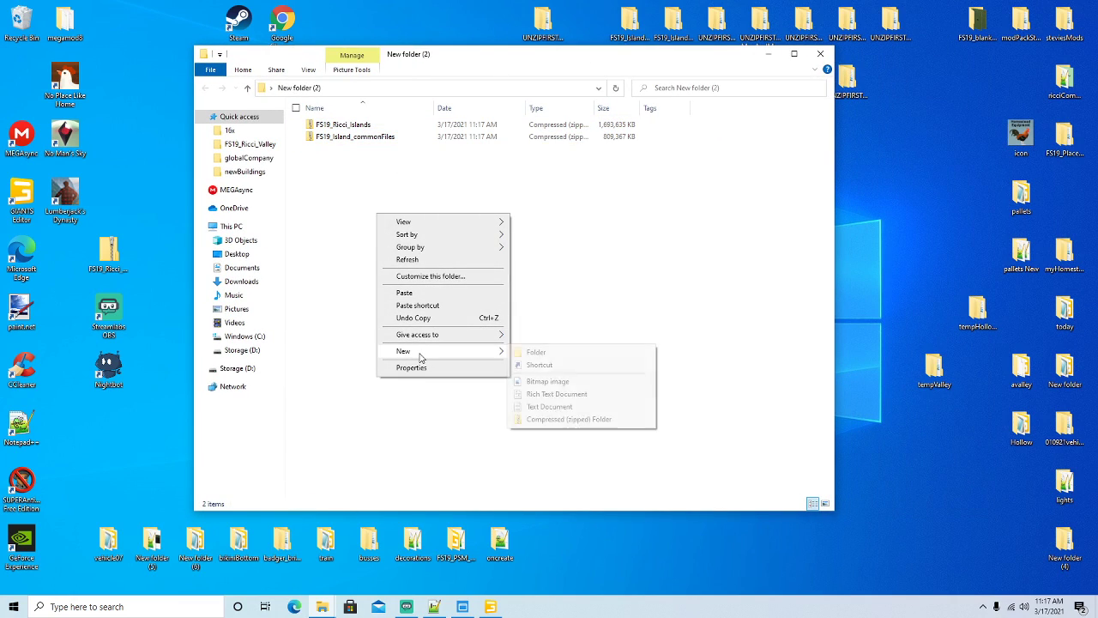
left_click(530, 352)
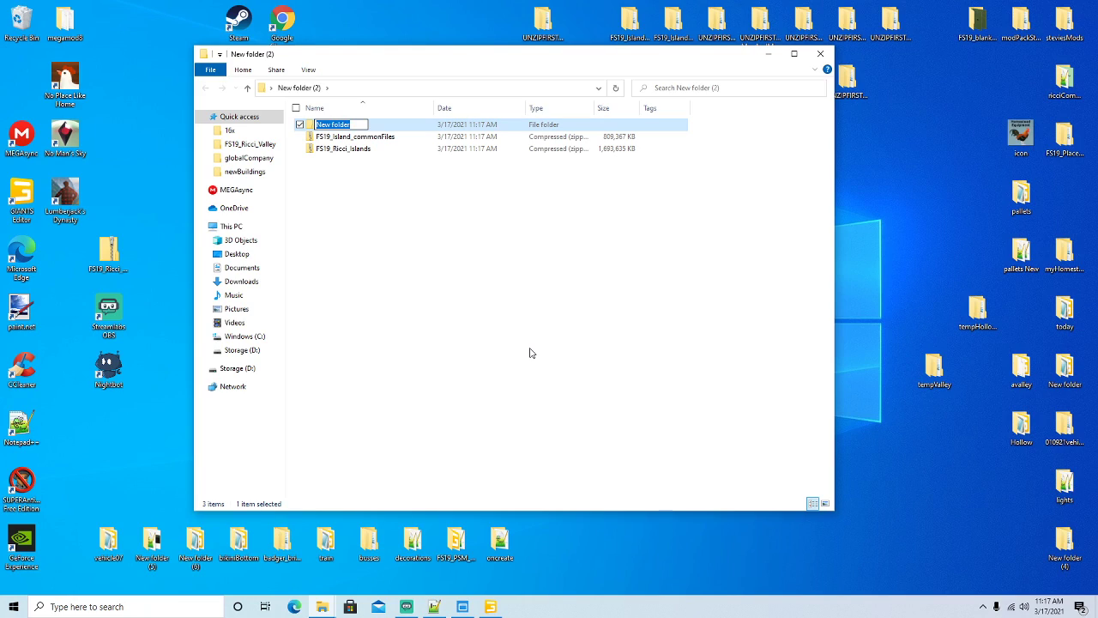
type("FS19_Ricci_Islands")
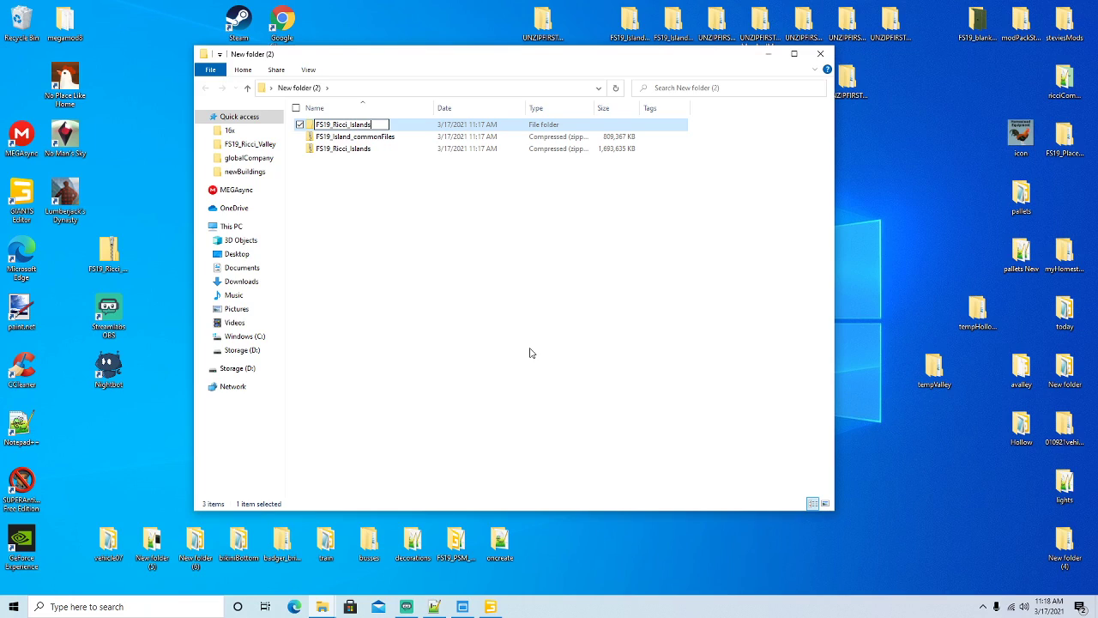
key("Return")
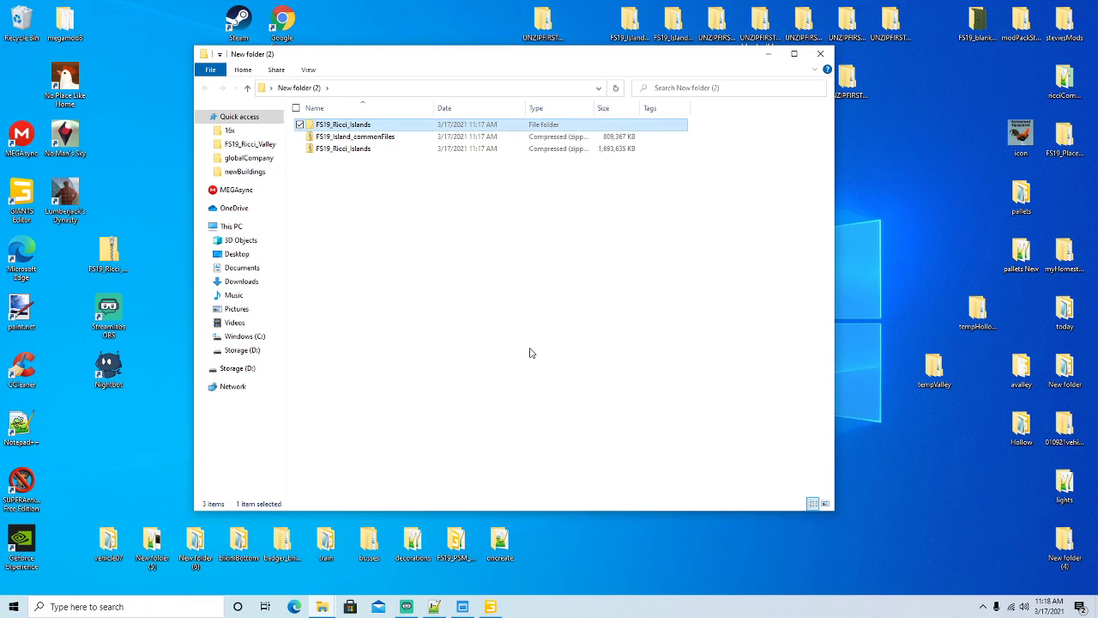
Move the FS19_Ricci_Islands archive into the FS19_Ricci_Islands folder and return to New folder (2).
left_click(352, 152)
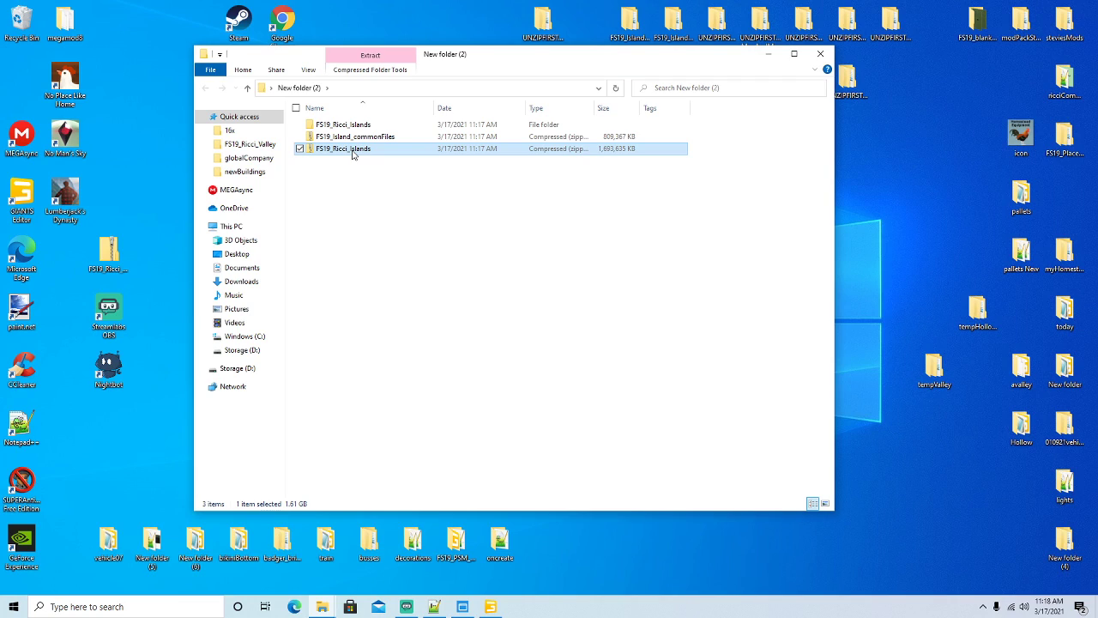
right_click(352, 153)
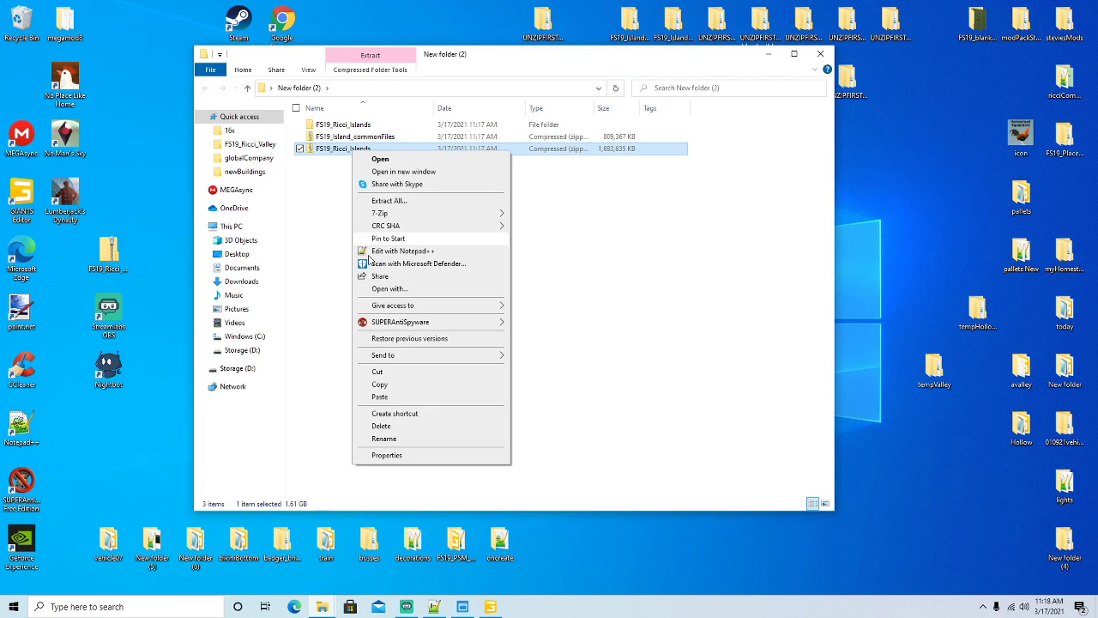
left_click(380, 378)
double_click(347, 127)
right_click(383, 226)
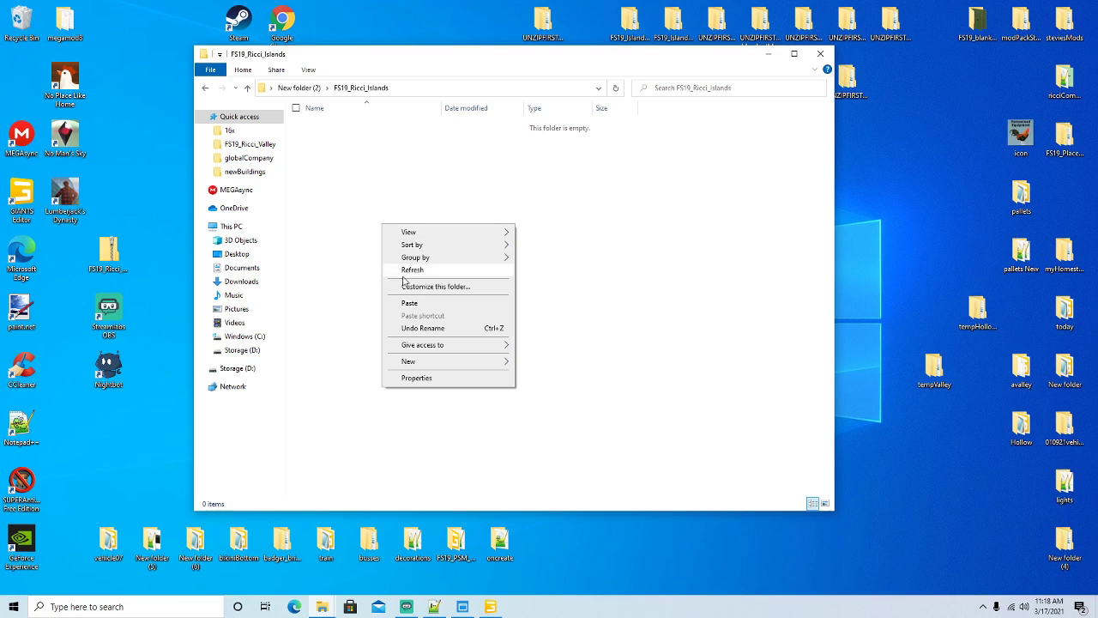
left_click(410, 305)
left_click(206, 87)
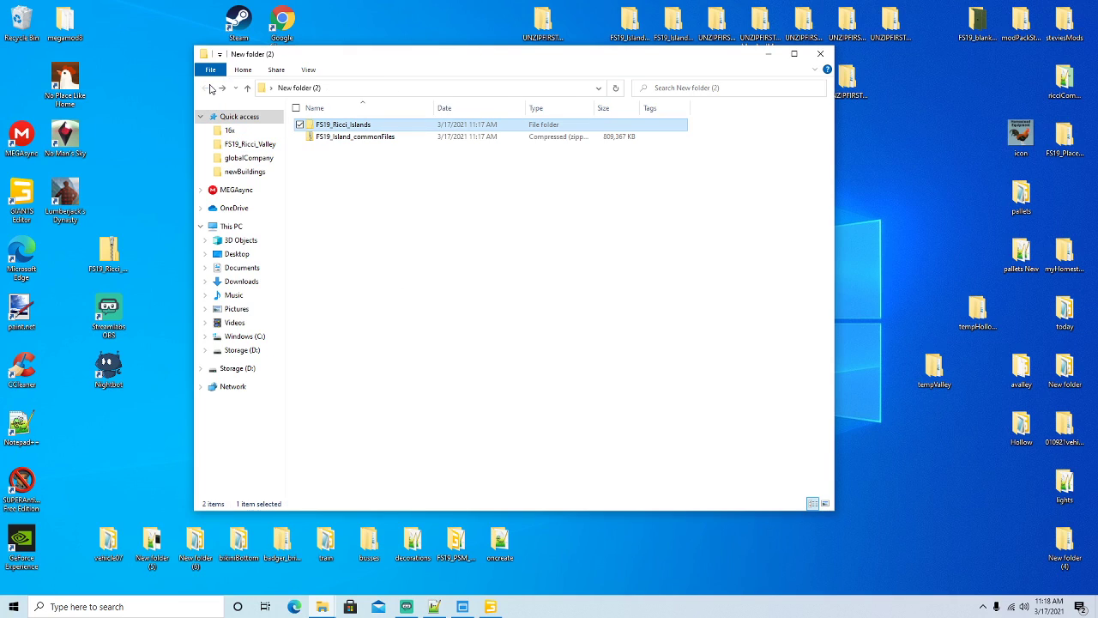
Create a second folder named FS19_Island_commonFiles in New folder (2).
right_click(367, 212)
mouse_move(489, 348)
left_click(523, 347)
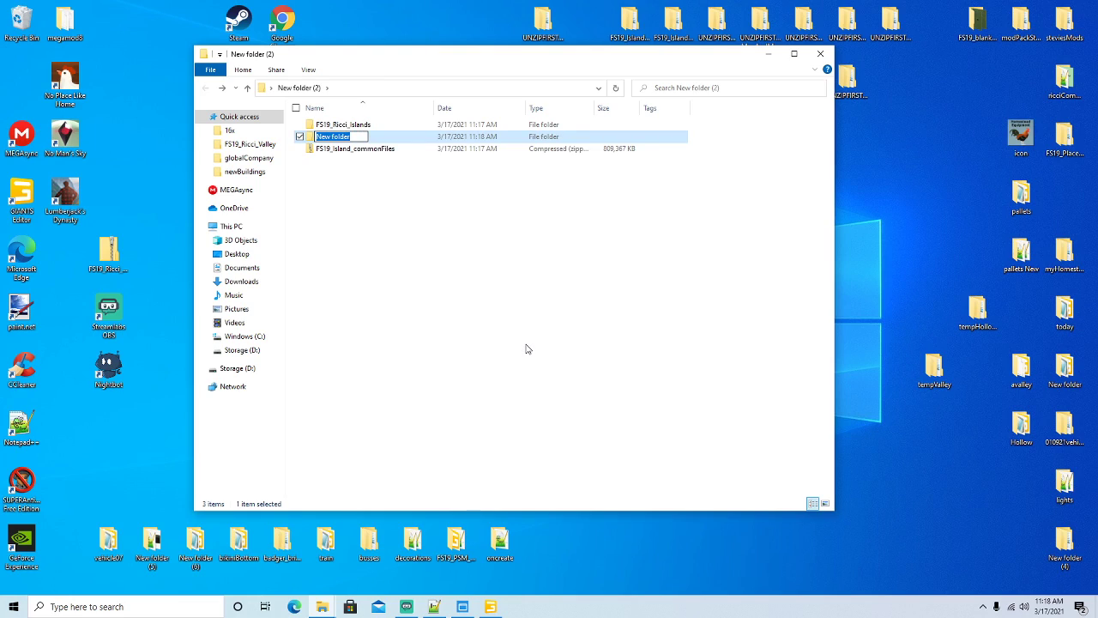
type("FS")
type("19_Island_commonFiles")
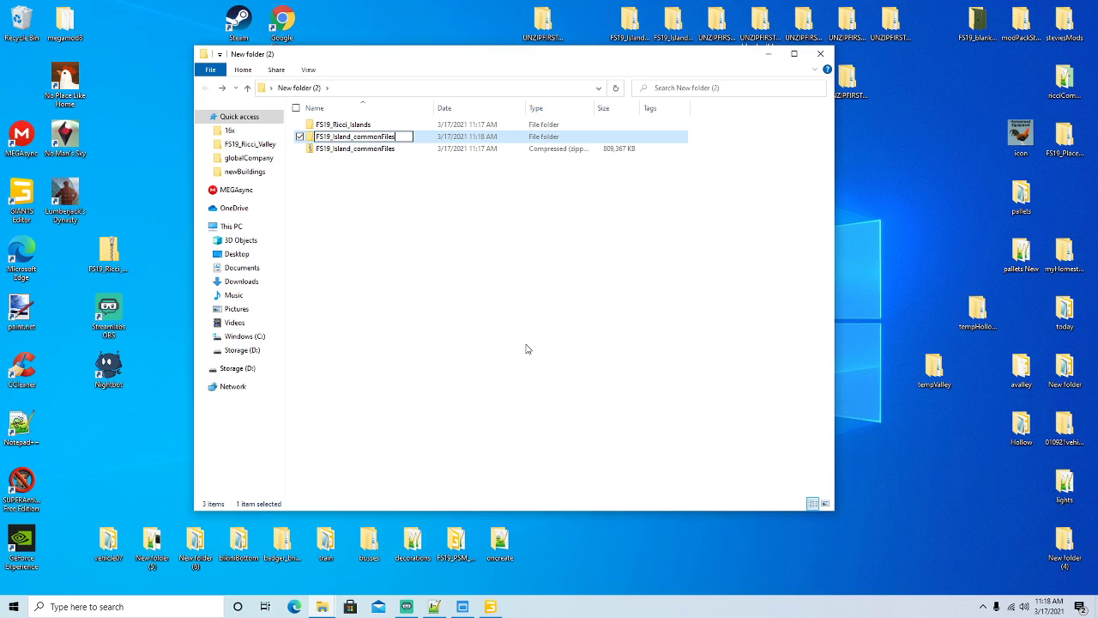
key("Return")
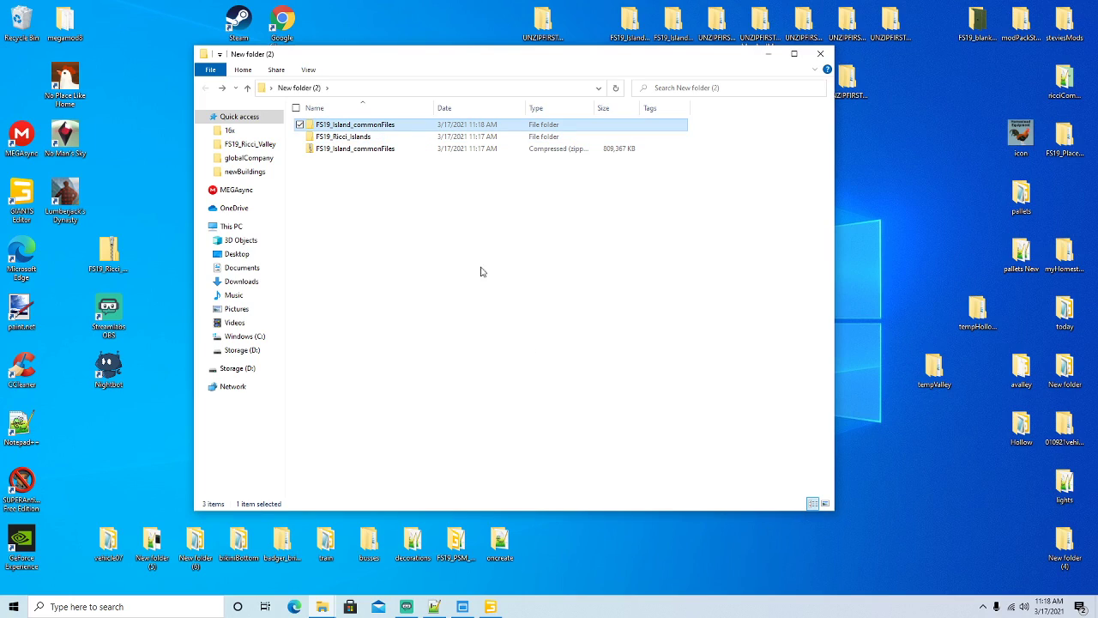
Move the FS19_Island_commonFiles archive into the folder of the same name and return to New folder (2).
right_click(346, 153)
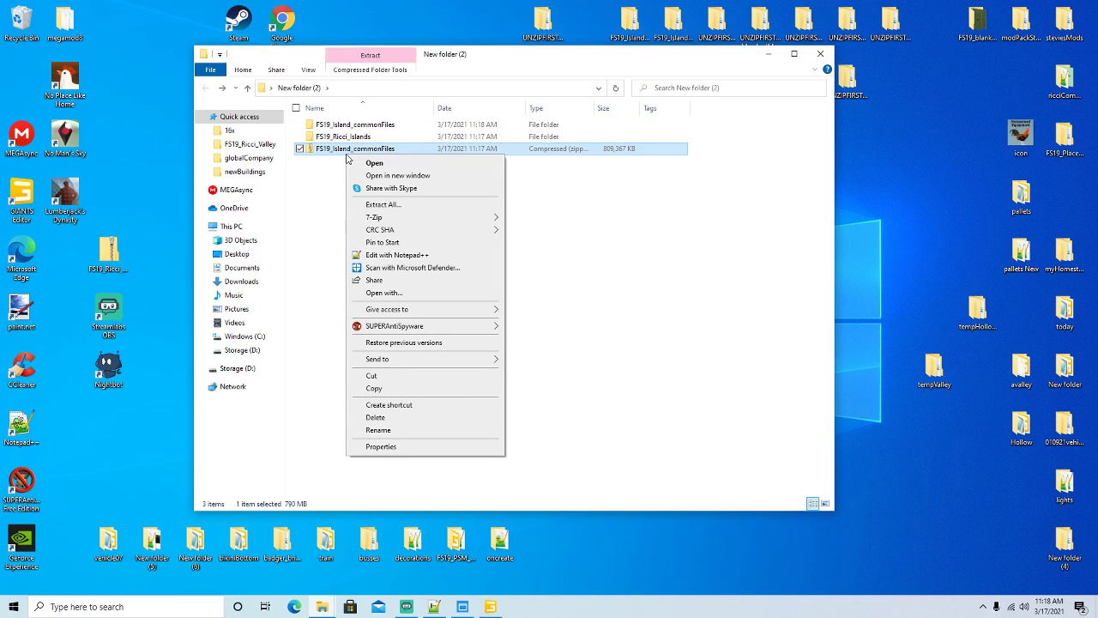
left_click(375, 387)
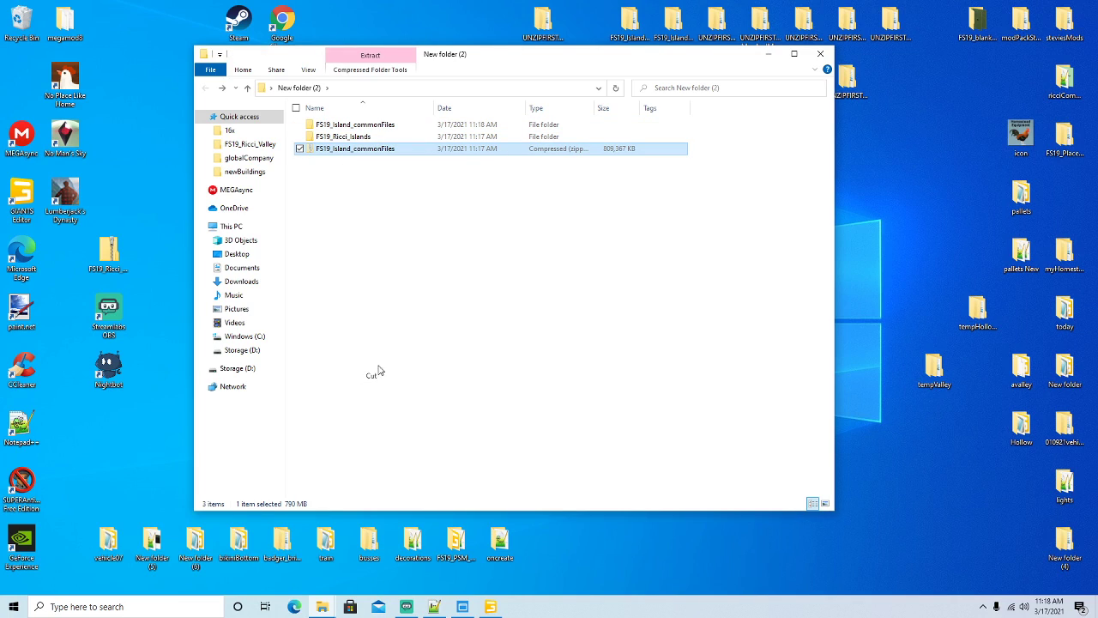
left_click(364, 127)
double_click(365, 127)
right_click(377, 196)
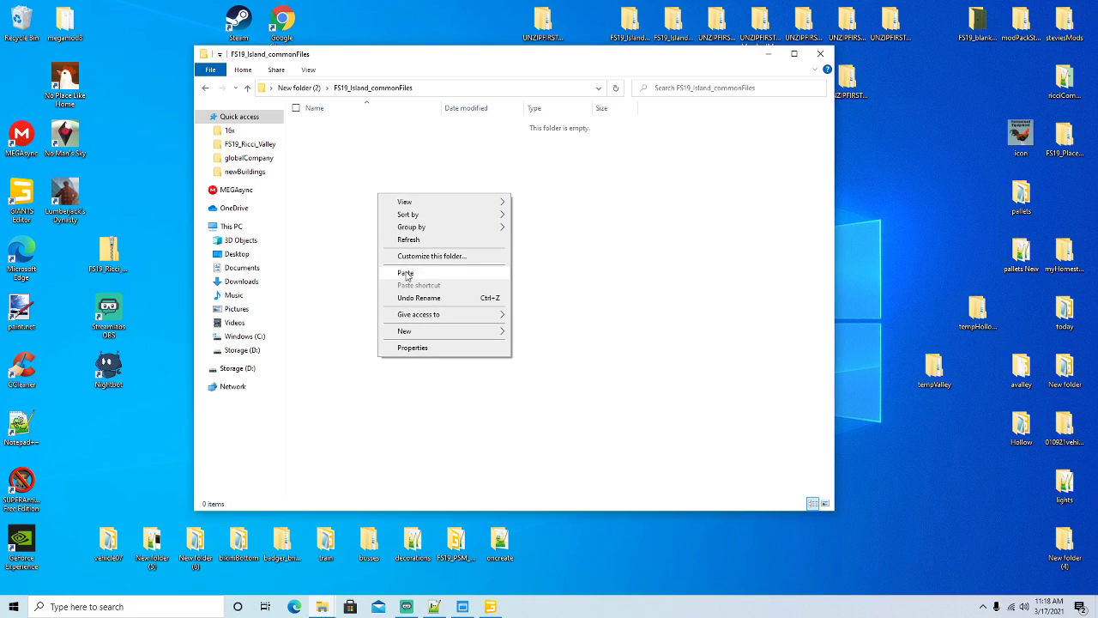
left_click(407, 273)
left_click(205, 87)
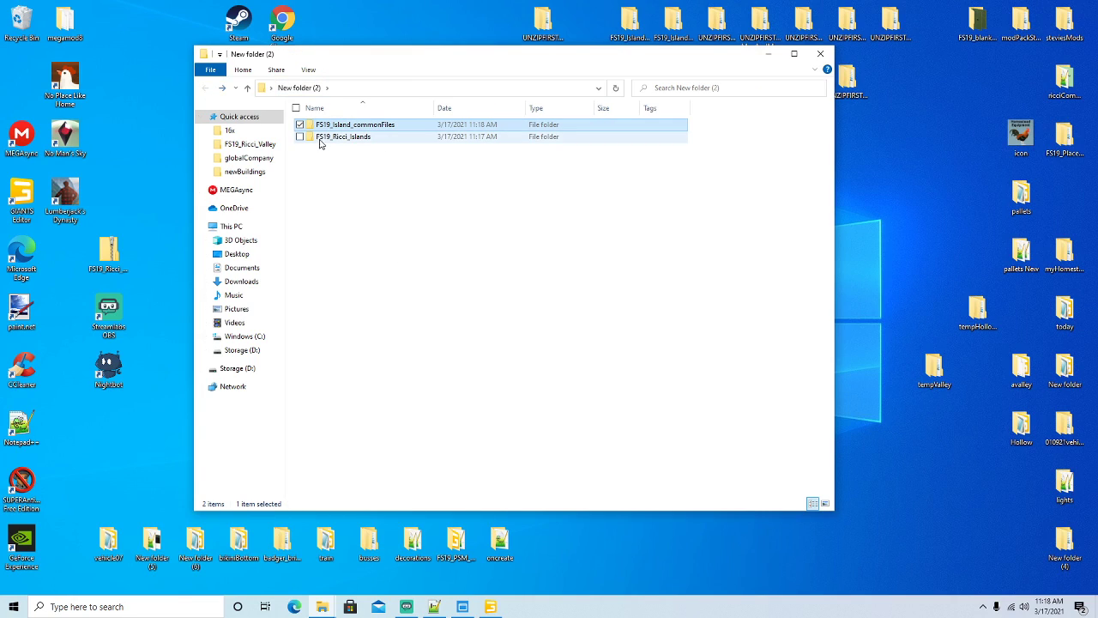
Extract the FS19_Ricci_Islands archive in place inside its own folder with 7-Zip.
double_click(328, 138)
right_click(342, 129)
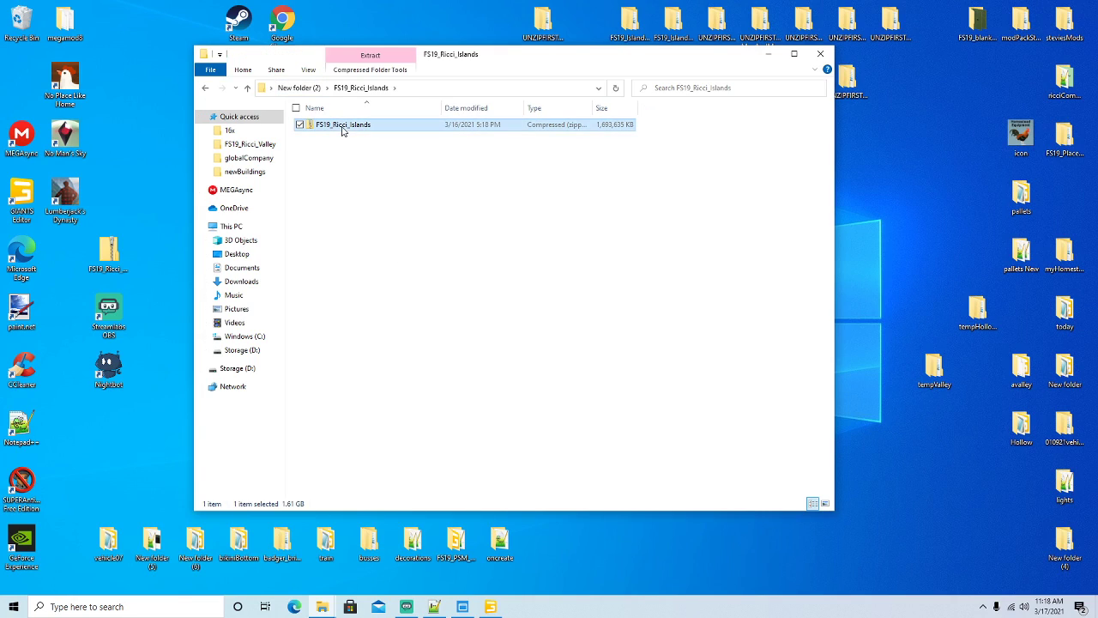
mouse_move(382, 195)
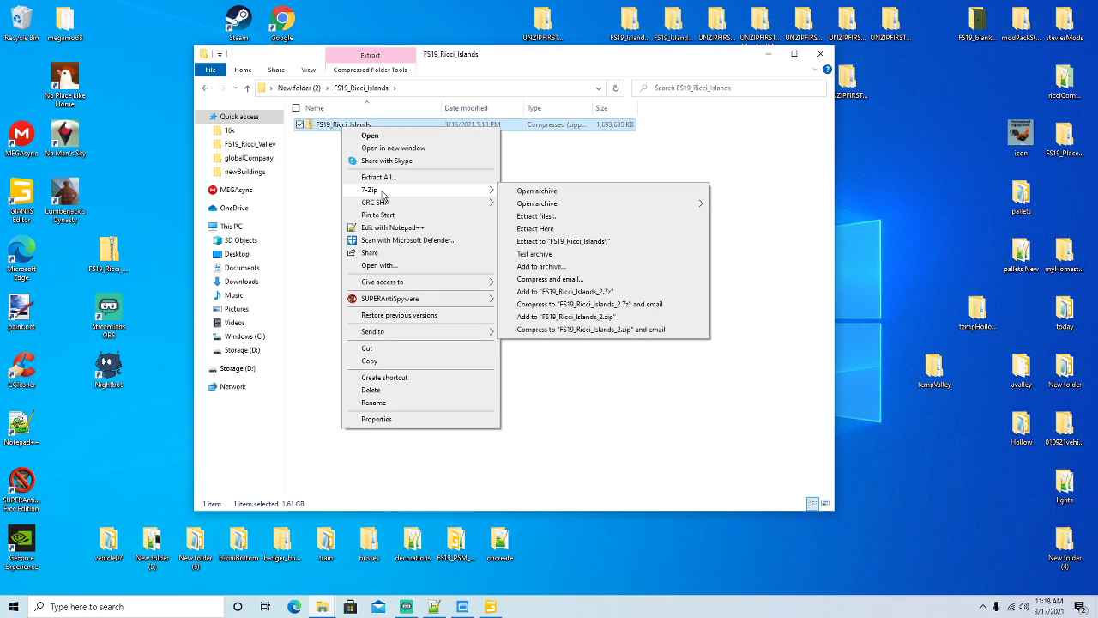
left_click(535, 228)
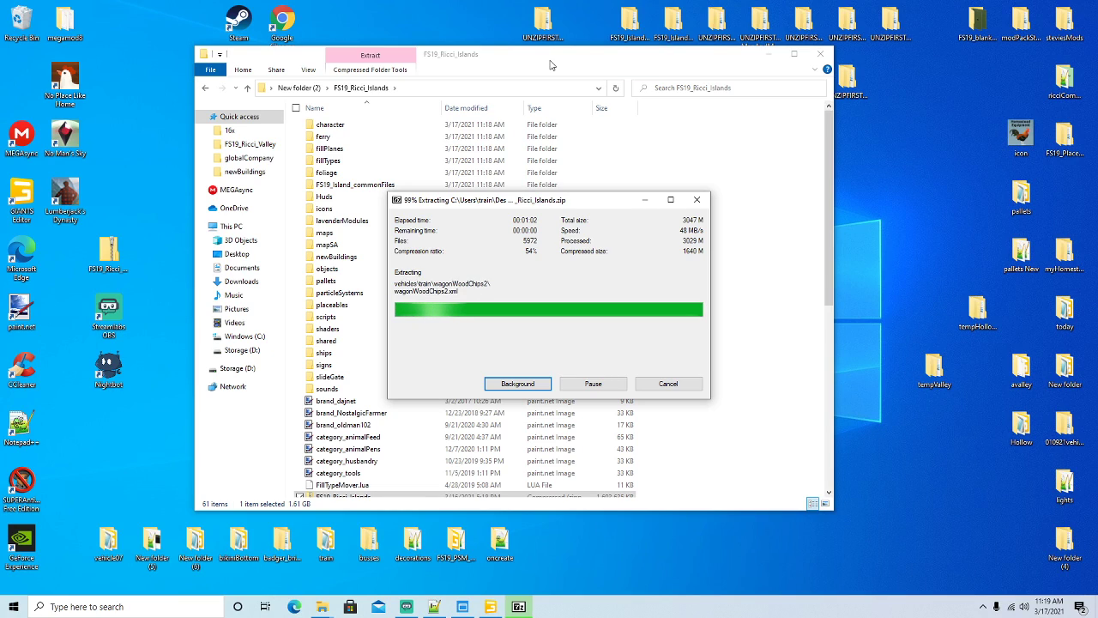
Extract the FS19_Island_commonFiles archive in place inside its own folder with 7-Zip.
left_click(206, 90)
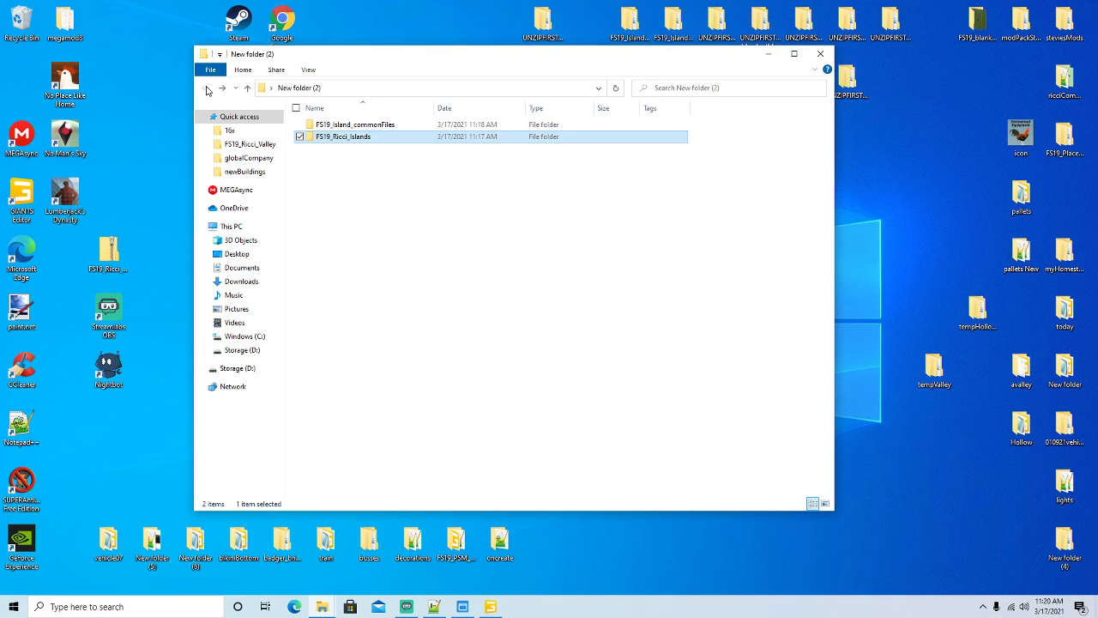
left_click(334, 127)
left_click(334, 126)
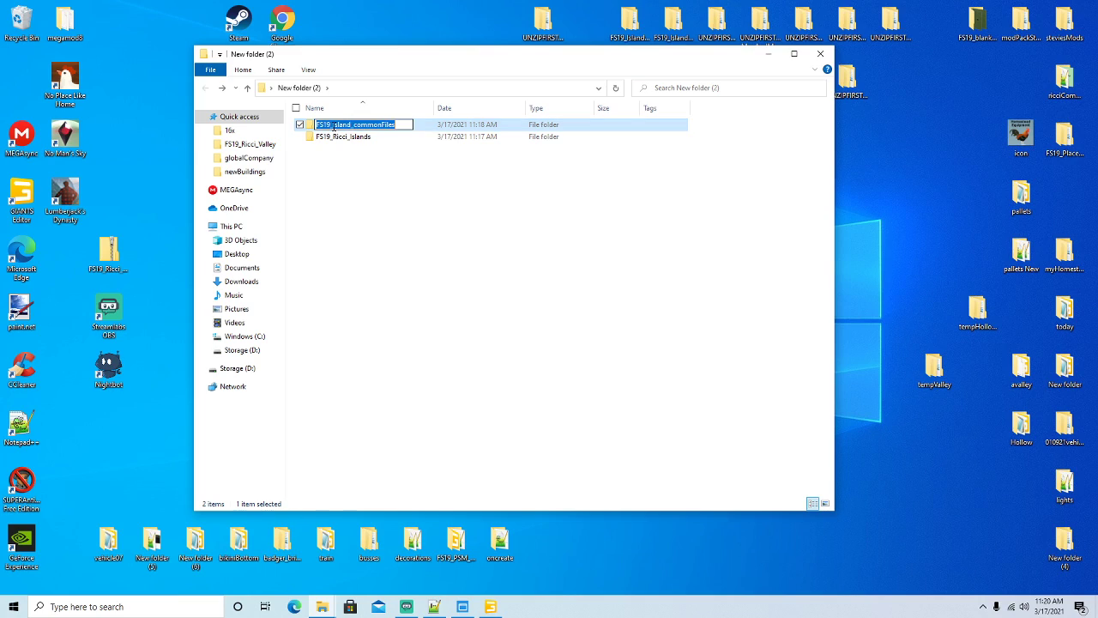
key("Escape")
double_click(345, 126)
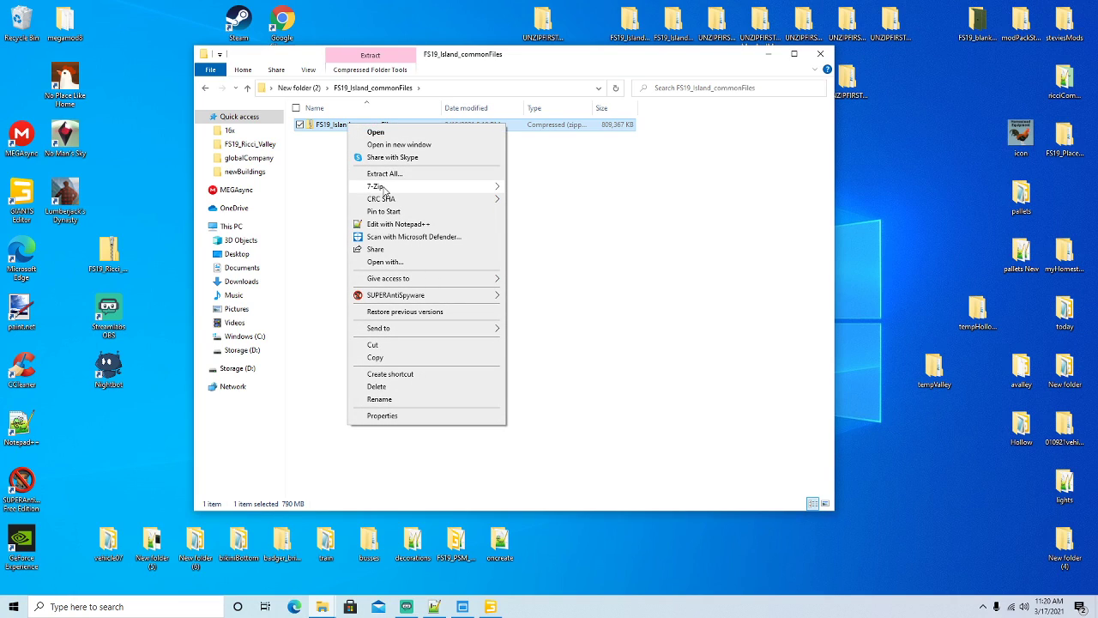
mouse_move(390, 187)
left_click(540, 224)
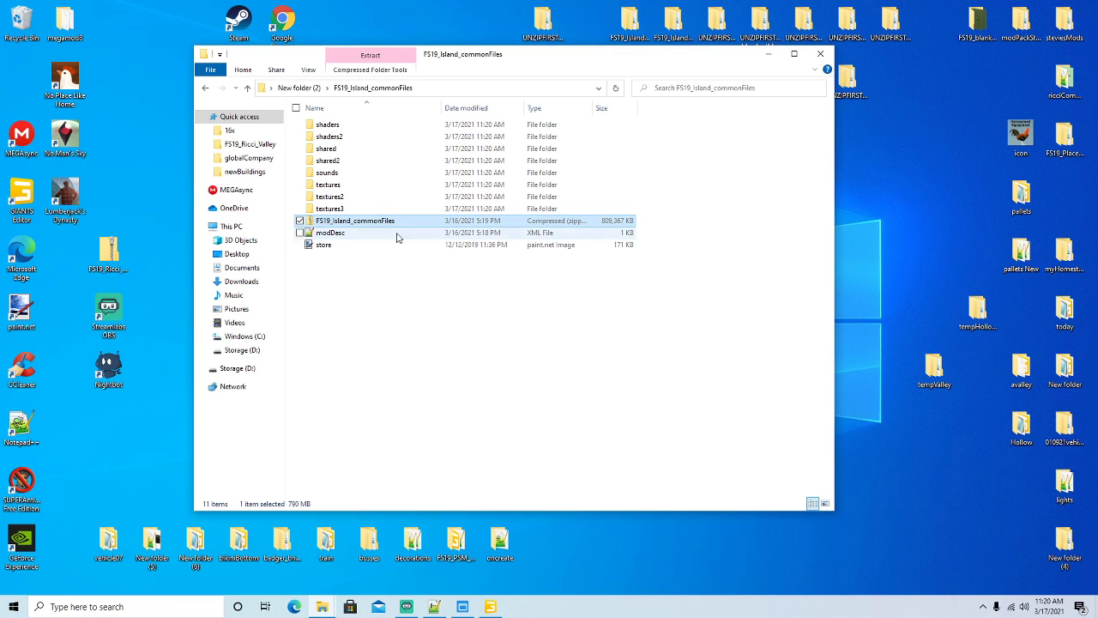
Open the mapSA i3d file from the extracted FS19_Ricci_Islands folder in GIANTS Editor version 8.2.2.
left_click(299, 88)
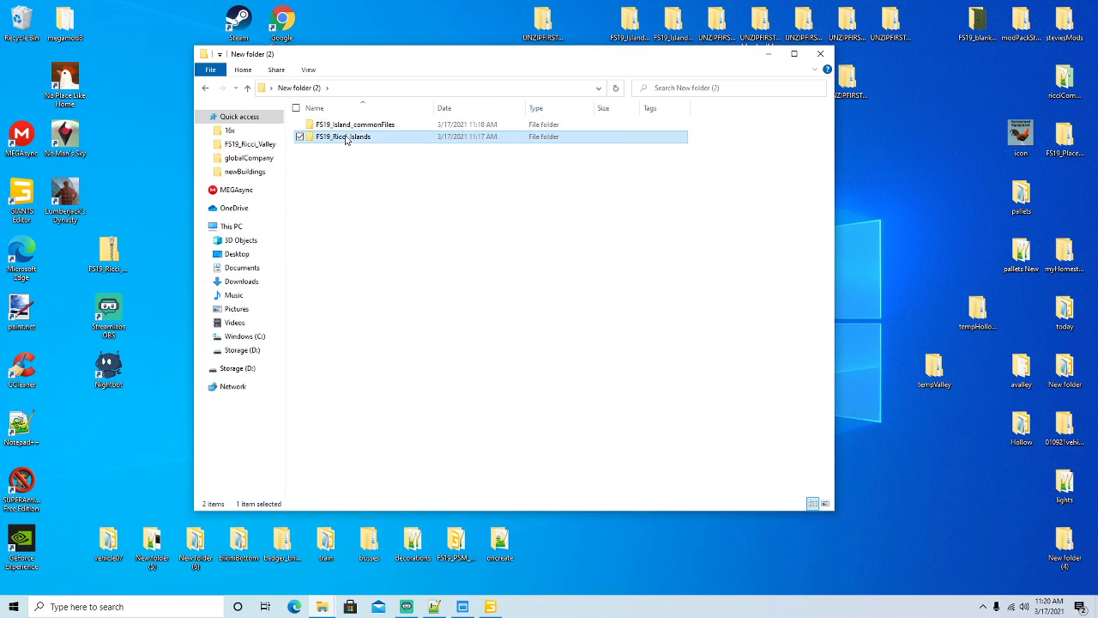
double_click(343, 136)
scroll(390, 270, "down", 10)
left_click(335, 371)
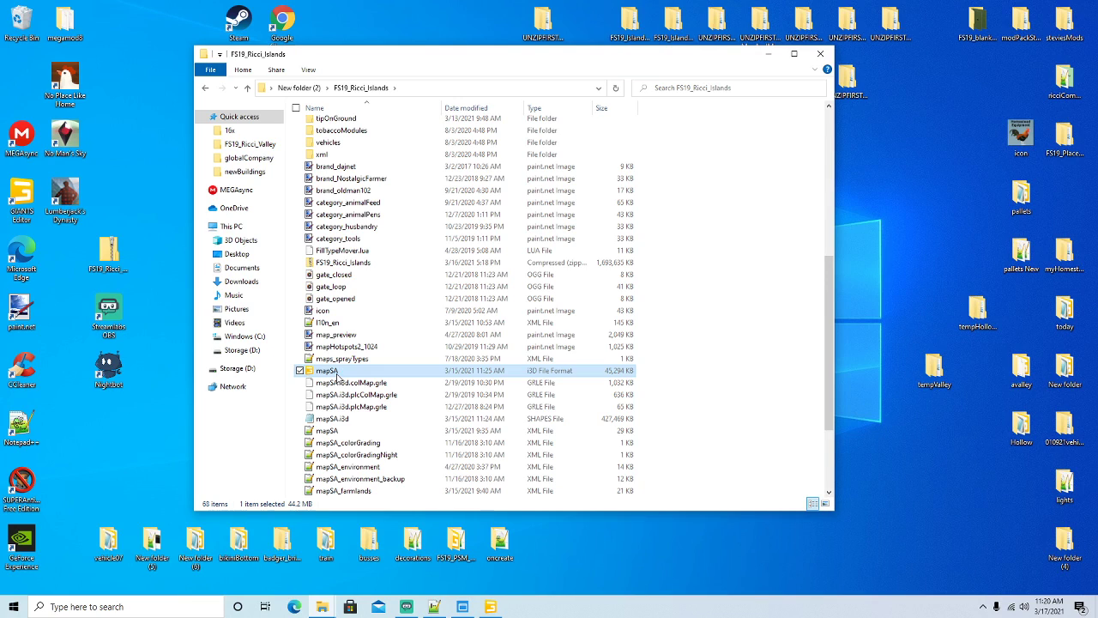
double_click(335, 370)
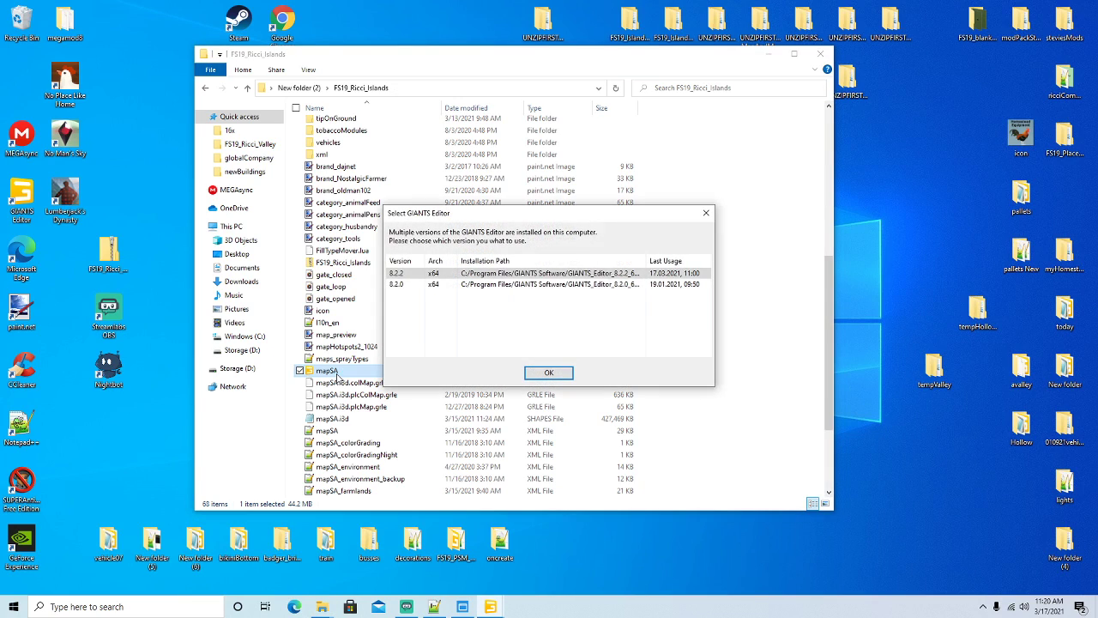
left_click(547, 374)
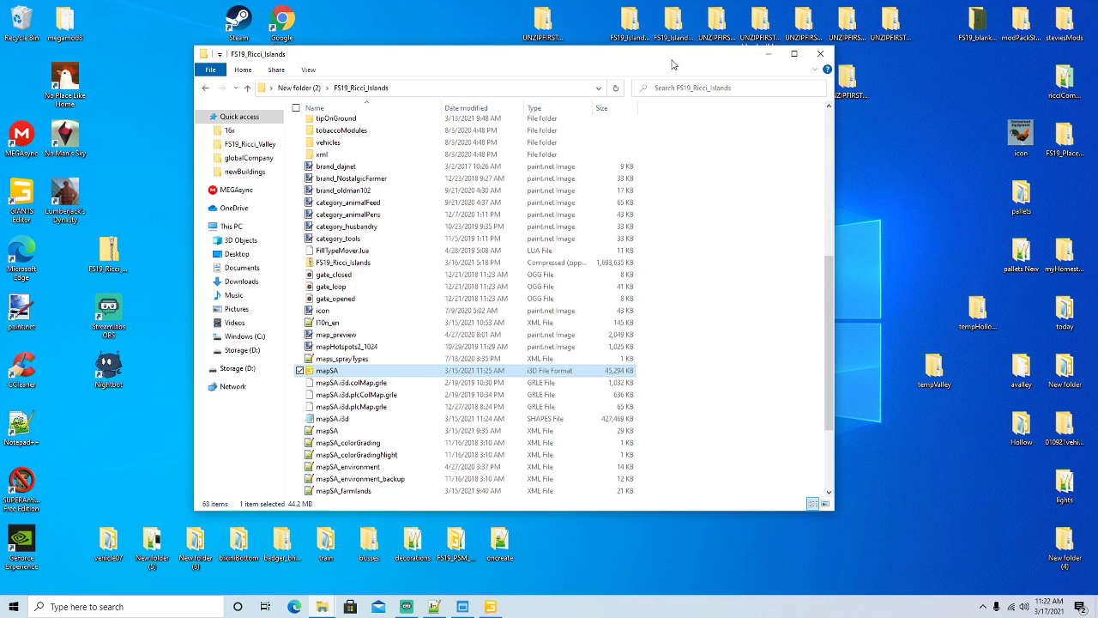
Minimize the FS19_Ricci_Islands window, reopen New folder (2) from the desktop and review its two mod folders.
left_click_drag(673, 64, 693, 71)
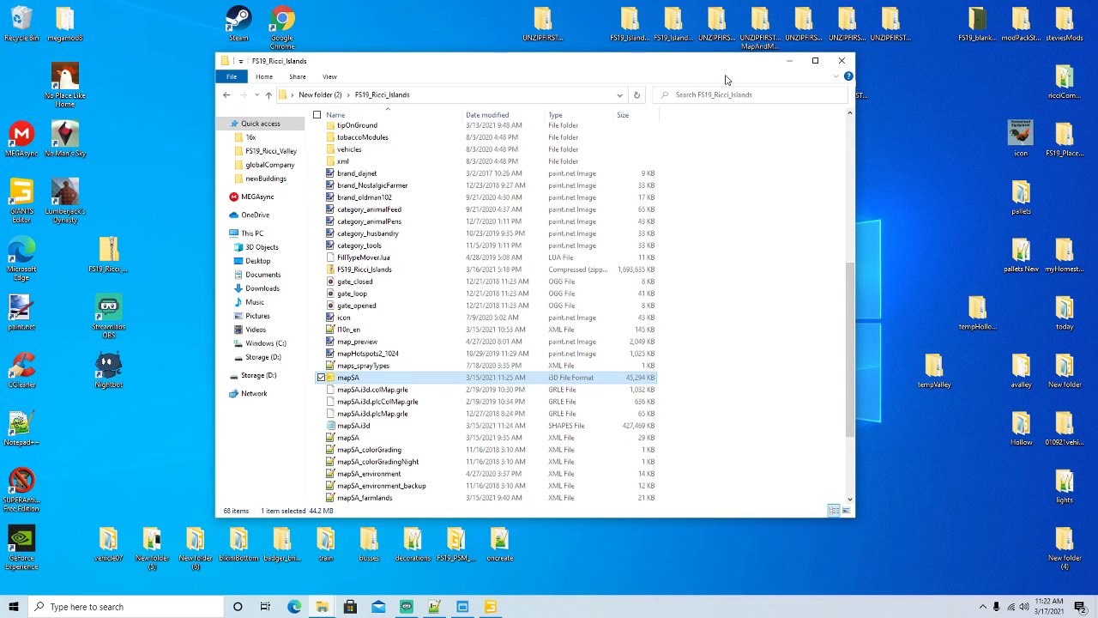
left_click(790, 60)
double_click(584, 310)
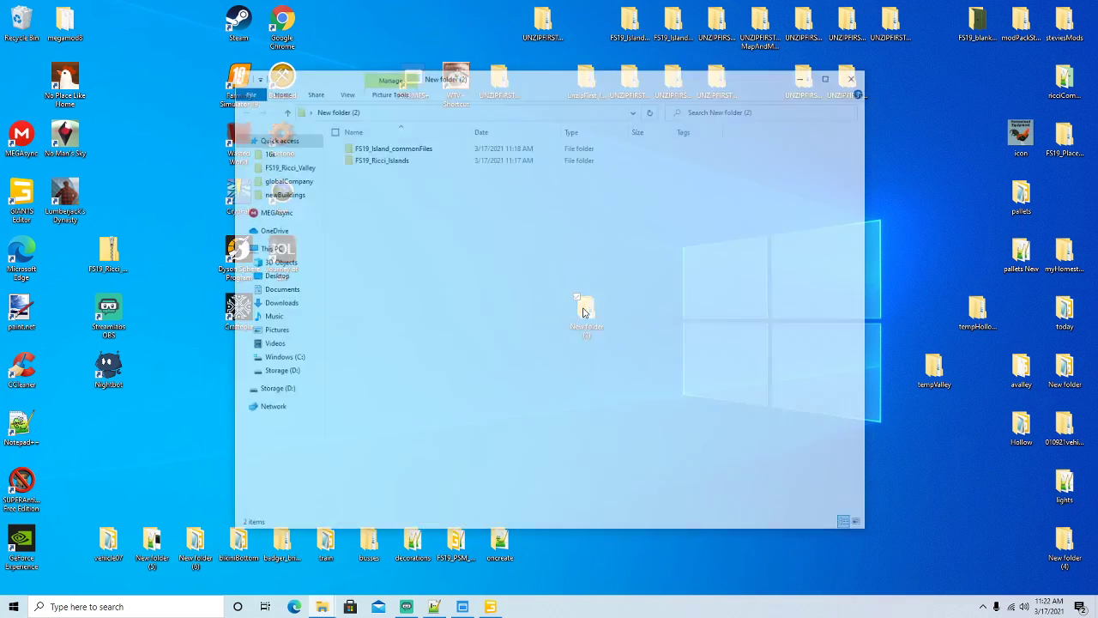
left_click_drag(516, 88, 675, 77)
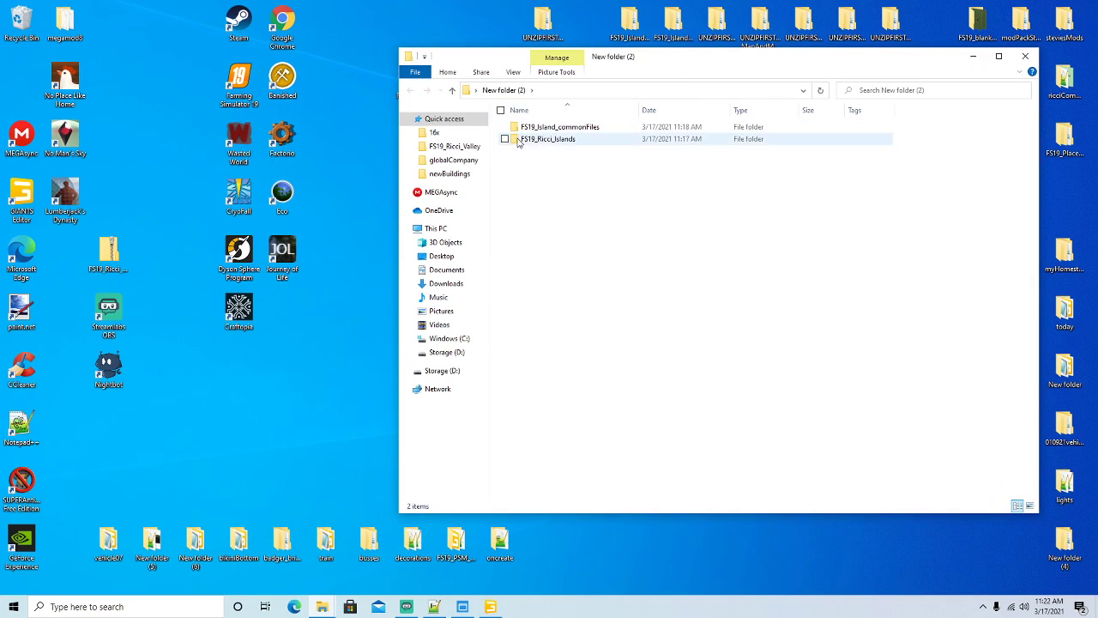
left_click(554, 127)
left_click(546, 140)
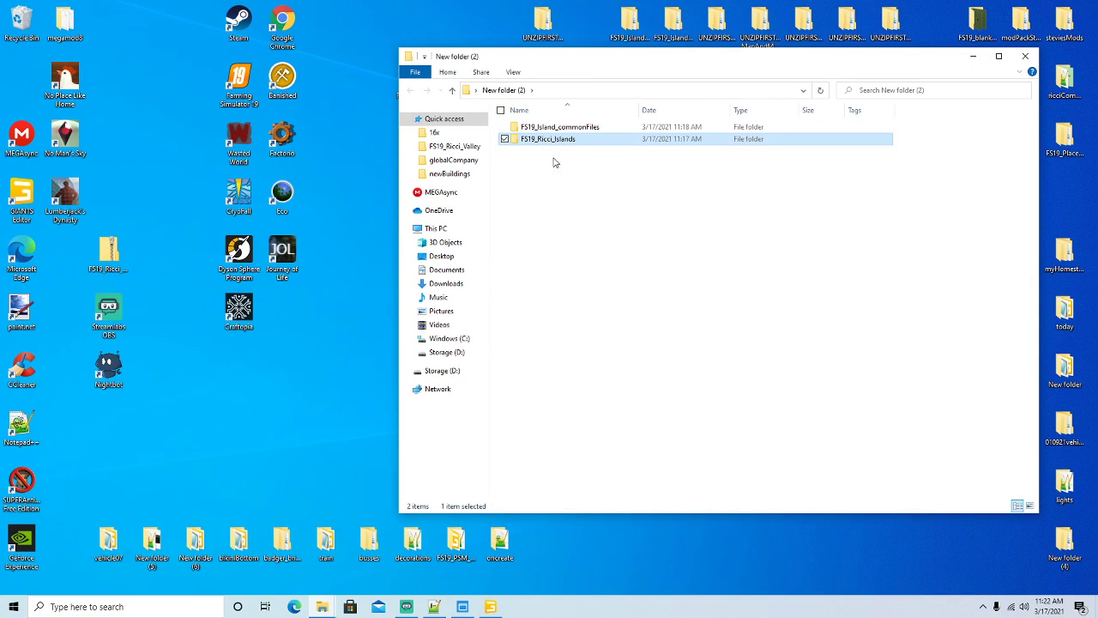
Bring up the aricciValley mods folder and review the contents of its FS19_Island_commonFiles and FS19_Ricci_Valley folders.
left_click(321, 608)
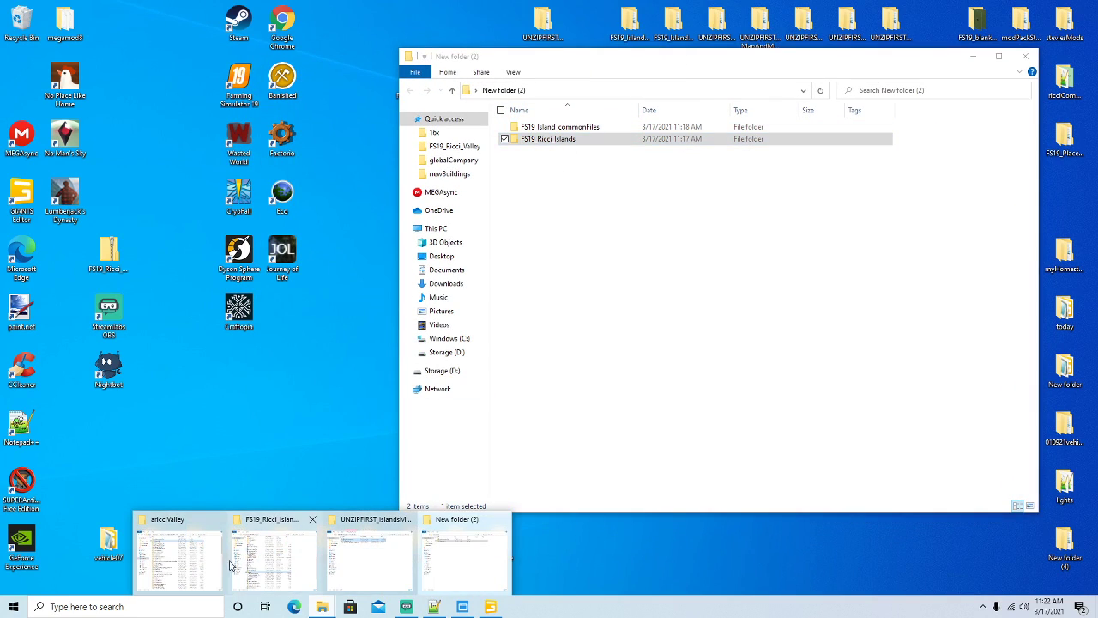
left_click(197, 549)
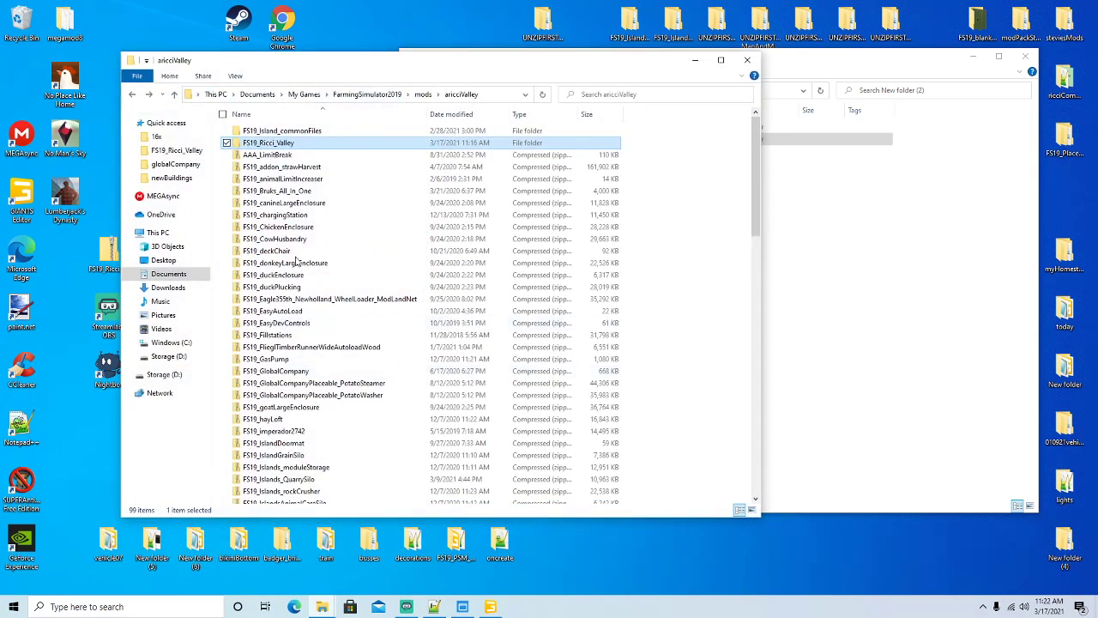
left_click(422, 95)
double_click(265, 181)
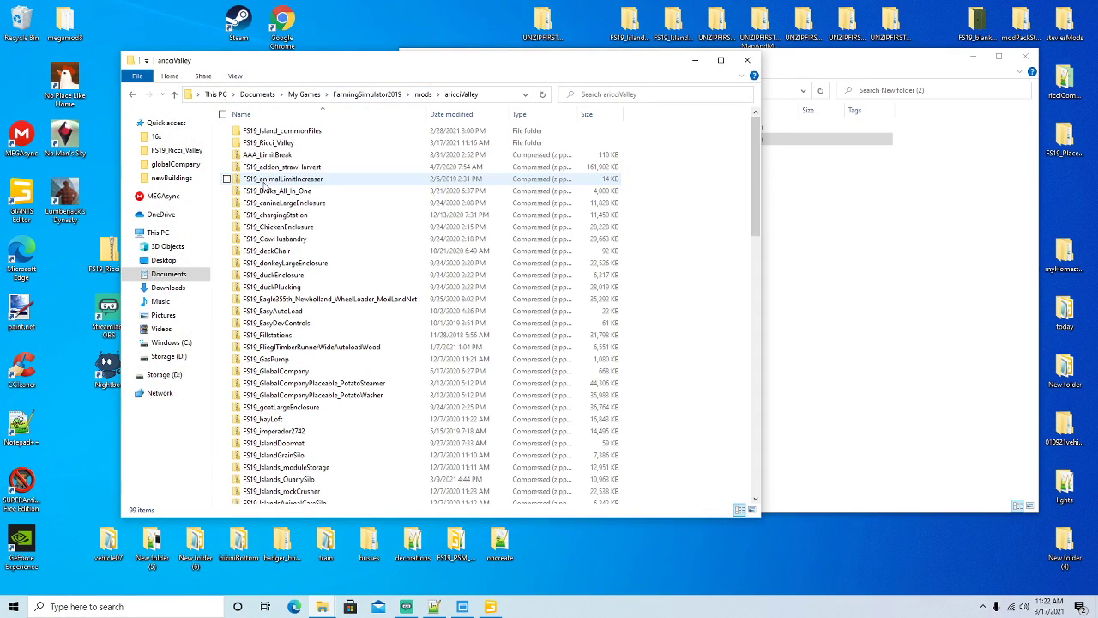
double_click(270, 132)
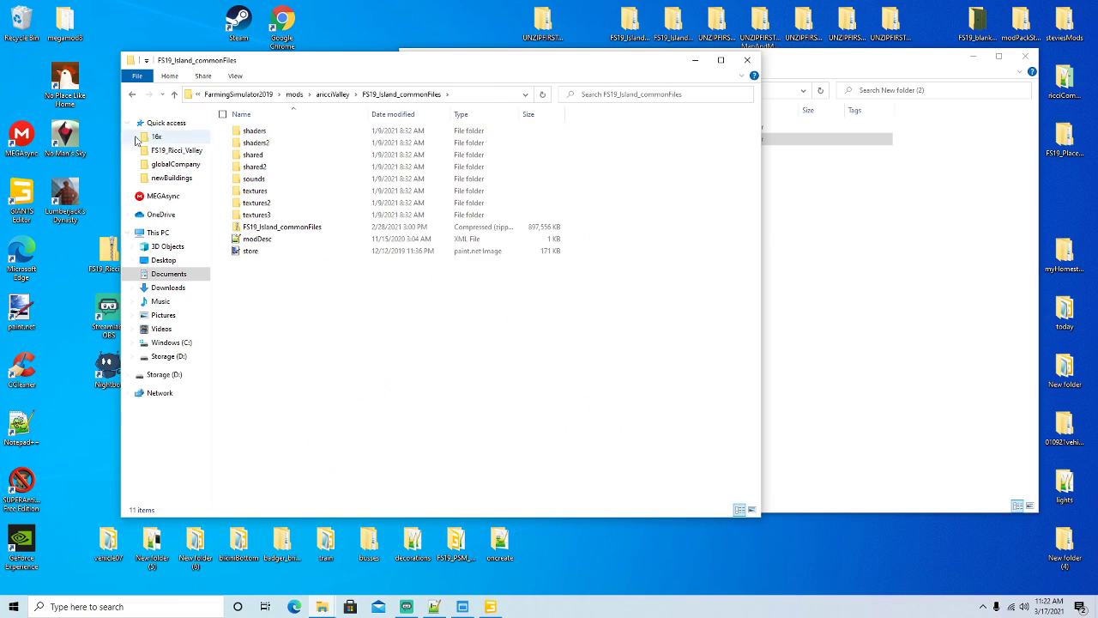
left_click(131, 95)
double_click(270, 142)
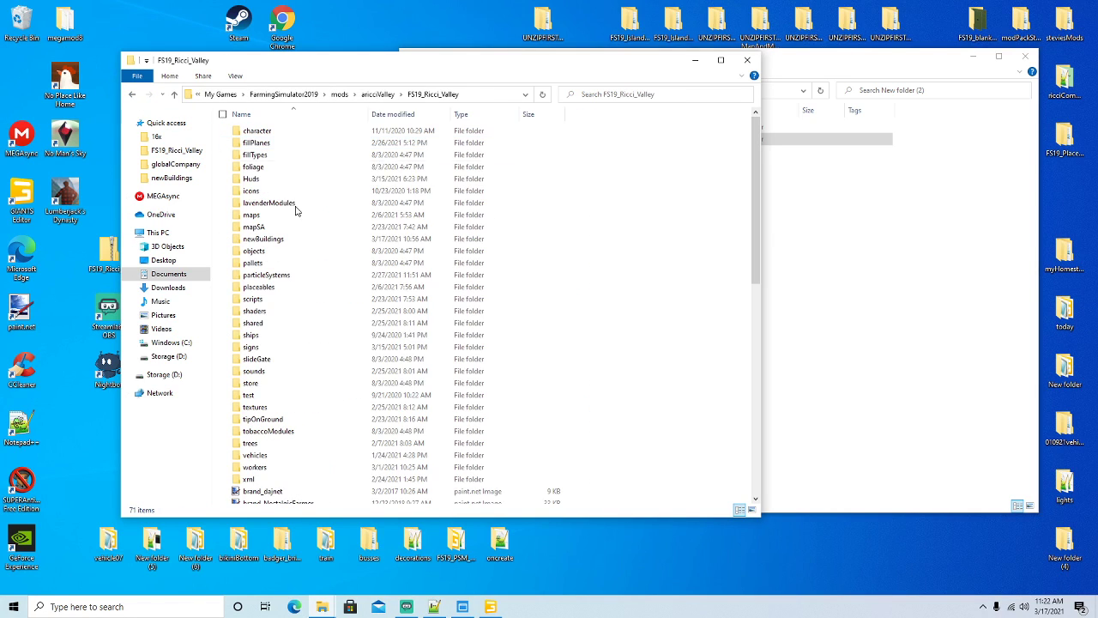
left_click(132, 95)
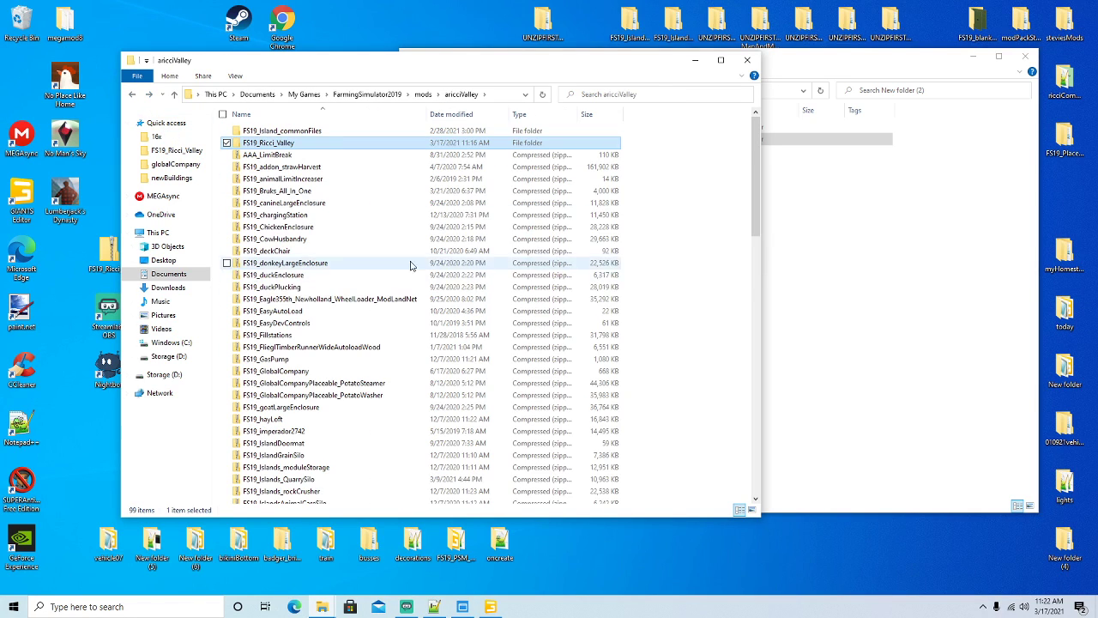
Close both open folder windows and delete New folder (2) from the desktop.
left_click(876, 77)
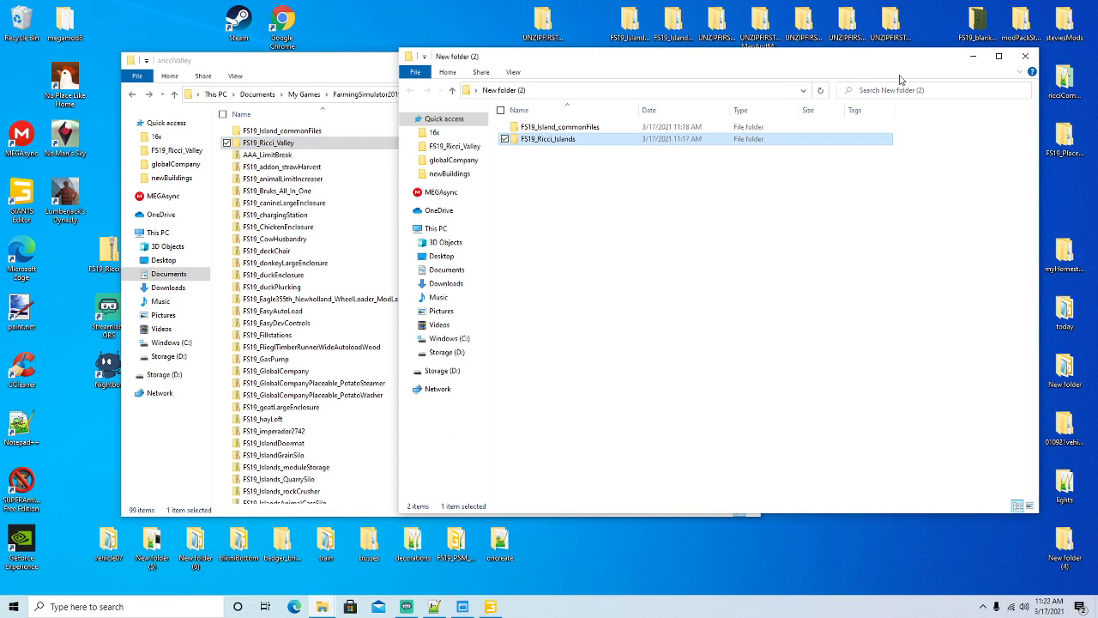
left_click(1025, 56)
left_click(744, 60)
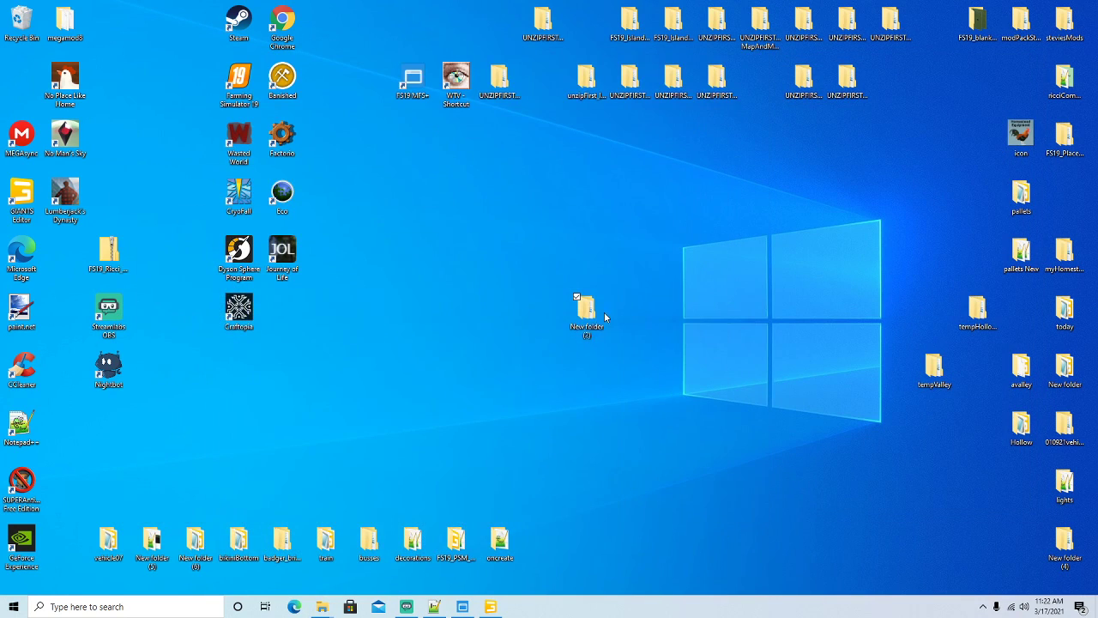
right_click(577, 310)
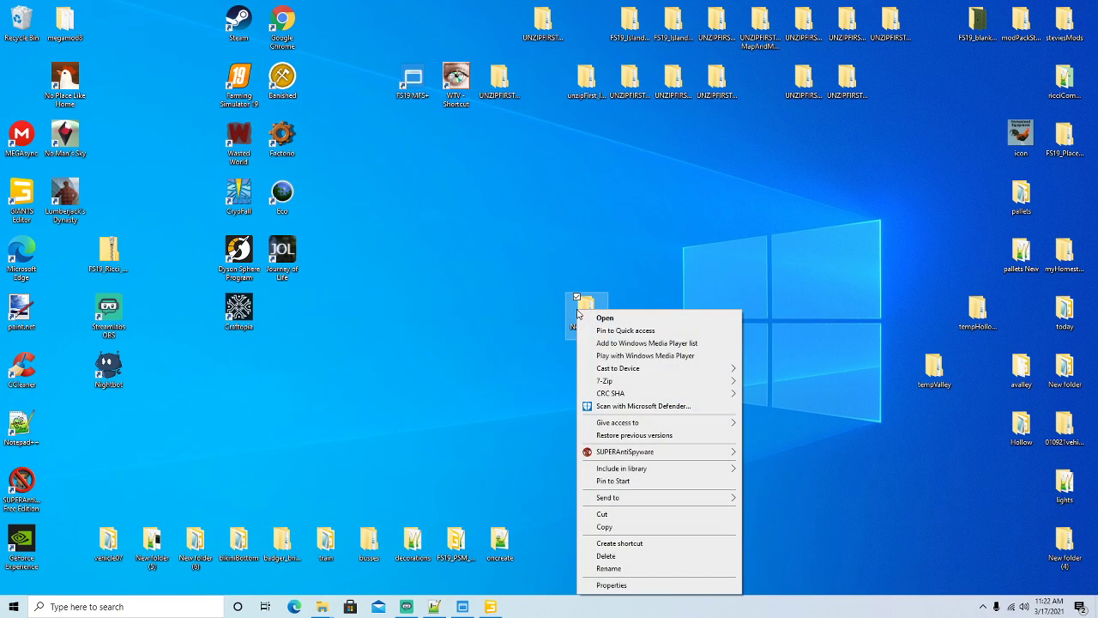
left_click(609, 568)
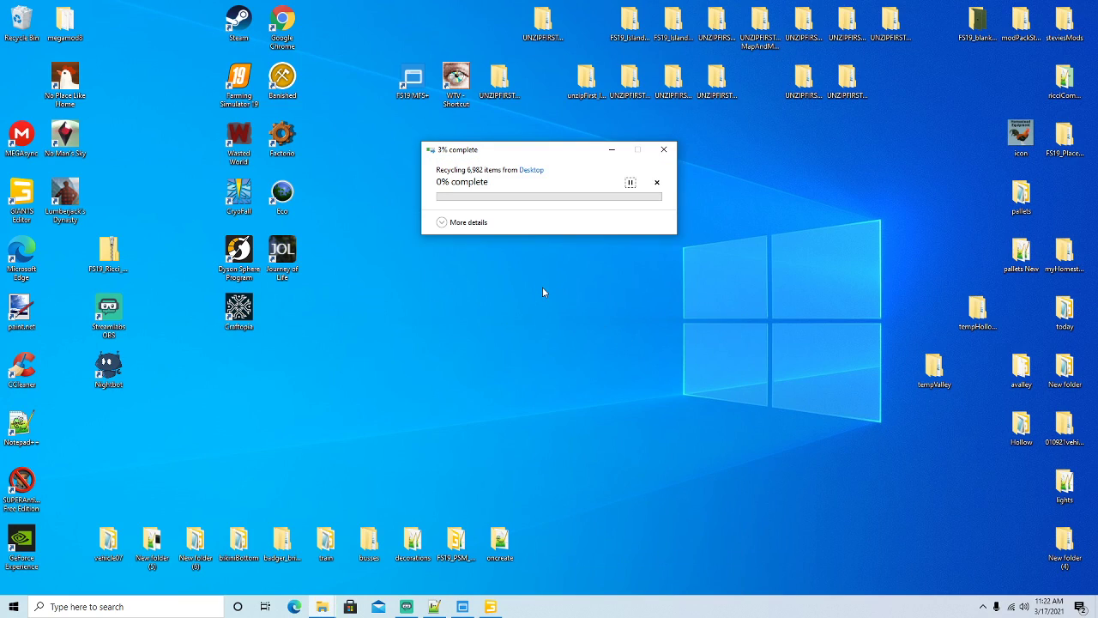
Check the active mod folder in FS19_MFS+, then launch Farming Simulator 19 and open its career savegames.
left_click(462, 607)
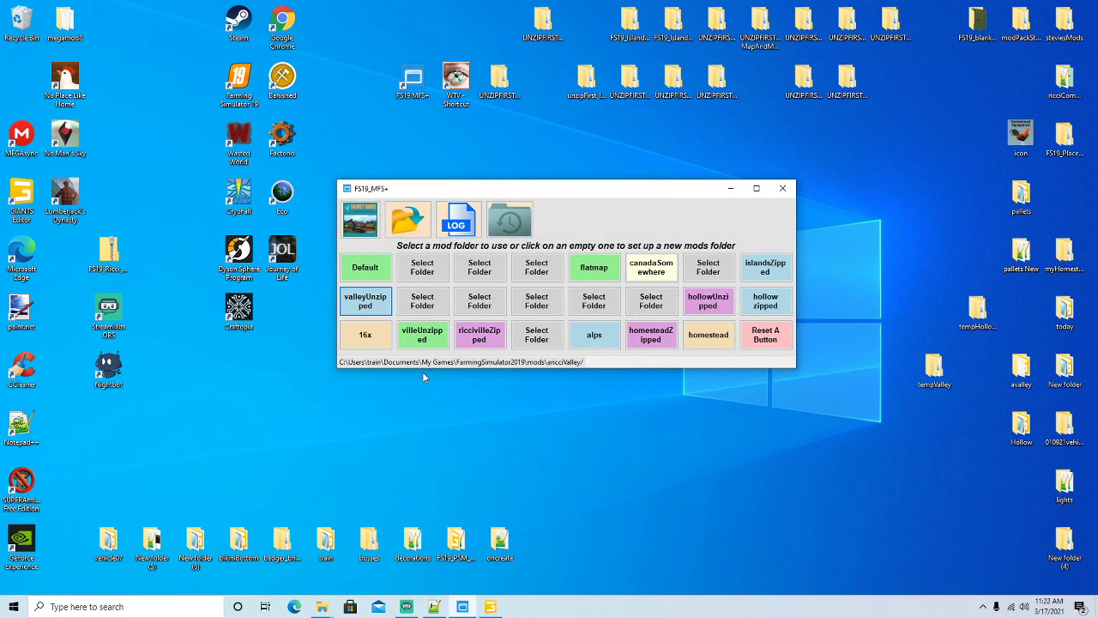
right_click(247, 84)
left_click(259, 90)
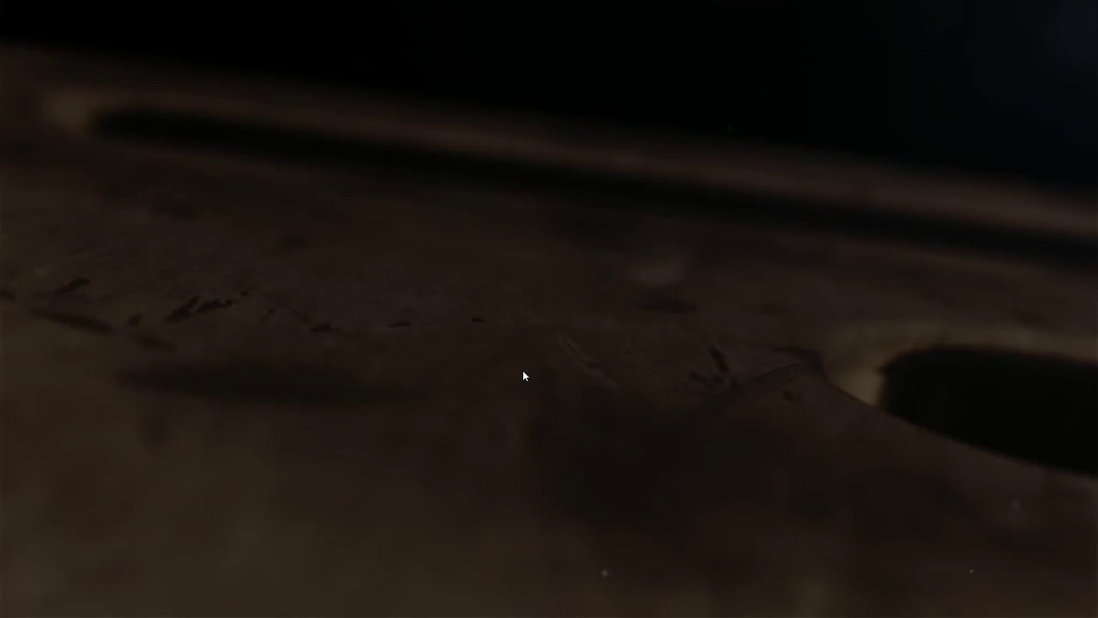
left_click(523, 372)
left_click(523, 371)
left_click(119, 354)
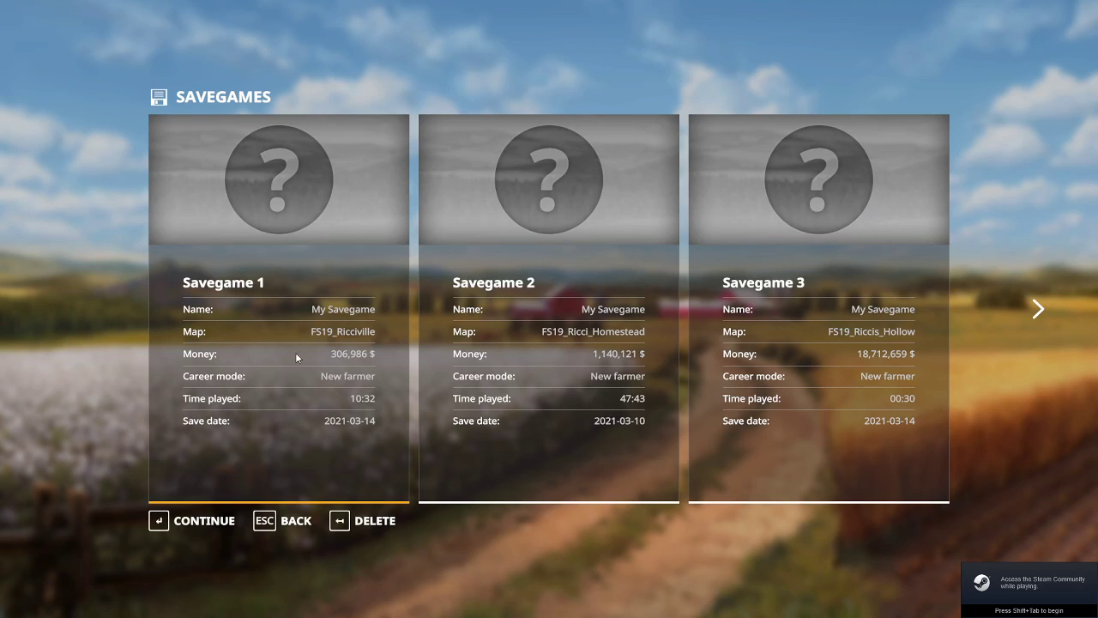
Load Savegame 8 on the Ricci_Valley map and start the game.
key("Right")
key("Right")
key("Right")
key("Right")
key("Right")
key("Right")
key("Right")
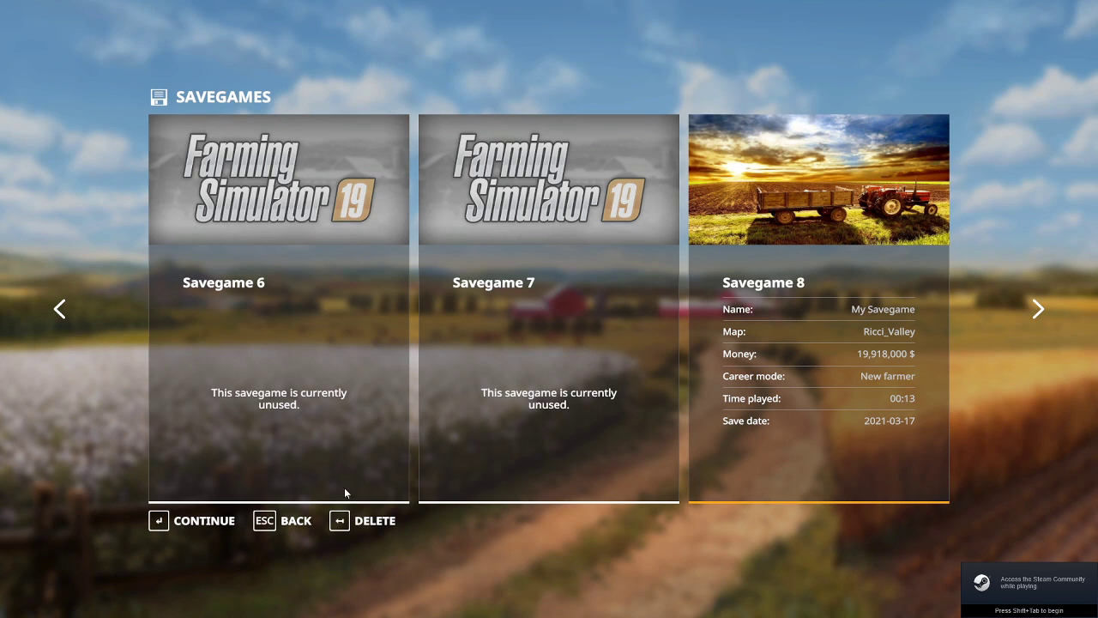
left_click(220, 525)
left_click(204, 525)
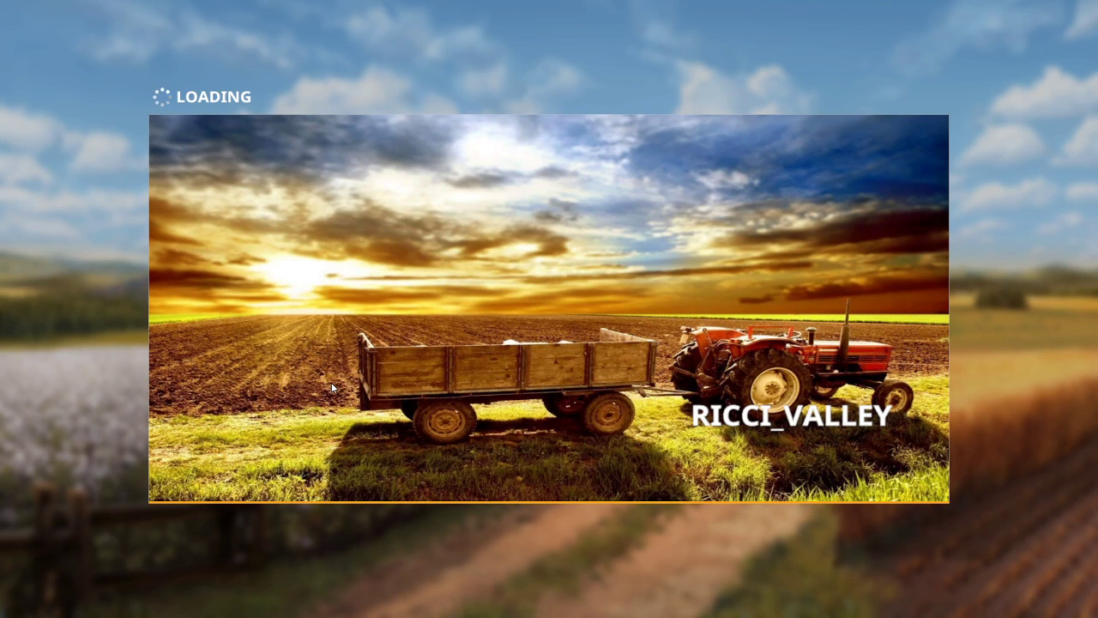
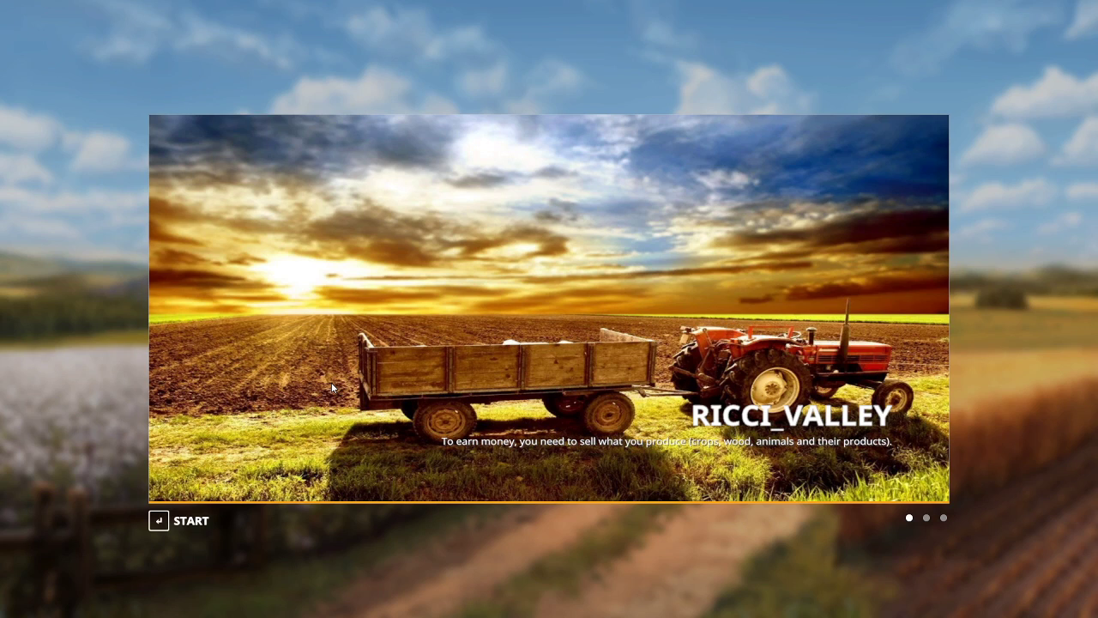
left_click(179, 520)
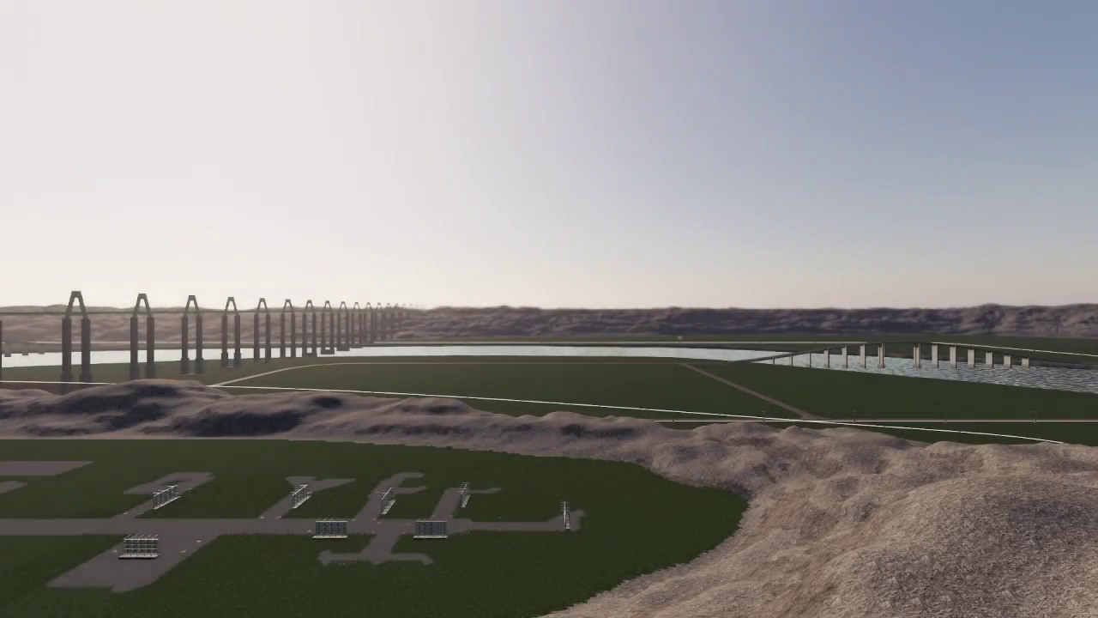
Turn on the trailer's AutoLoader, collect all the long wooden pallets and drive the loaded truck beside the brick warehouse.
scroll(549, 309, "down", 4)
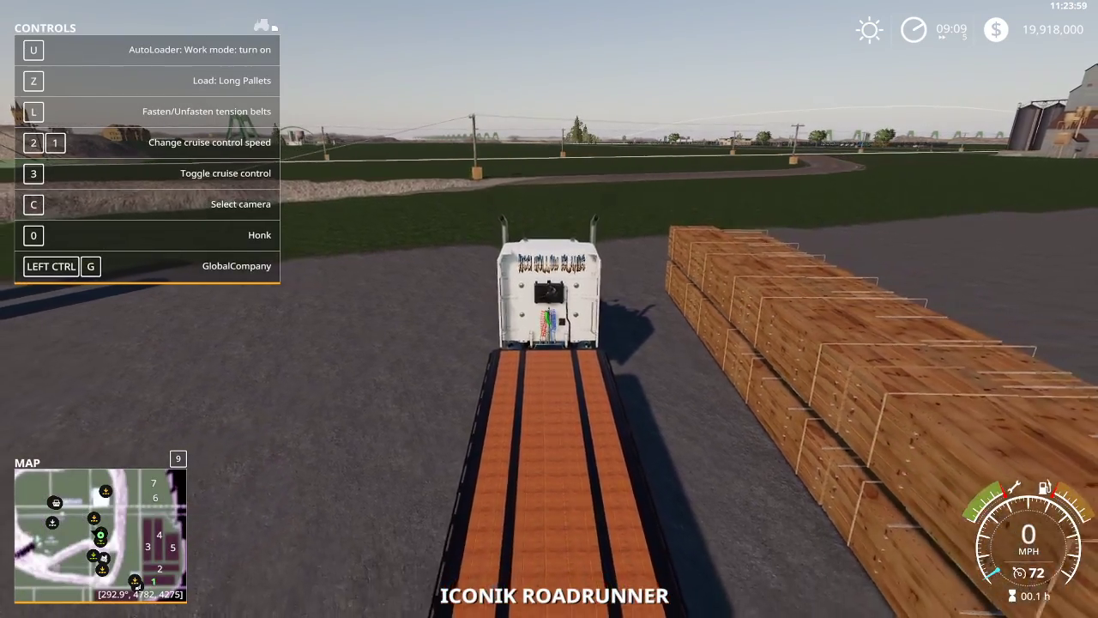
scroll(549, 309, "down", 5)
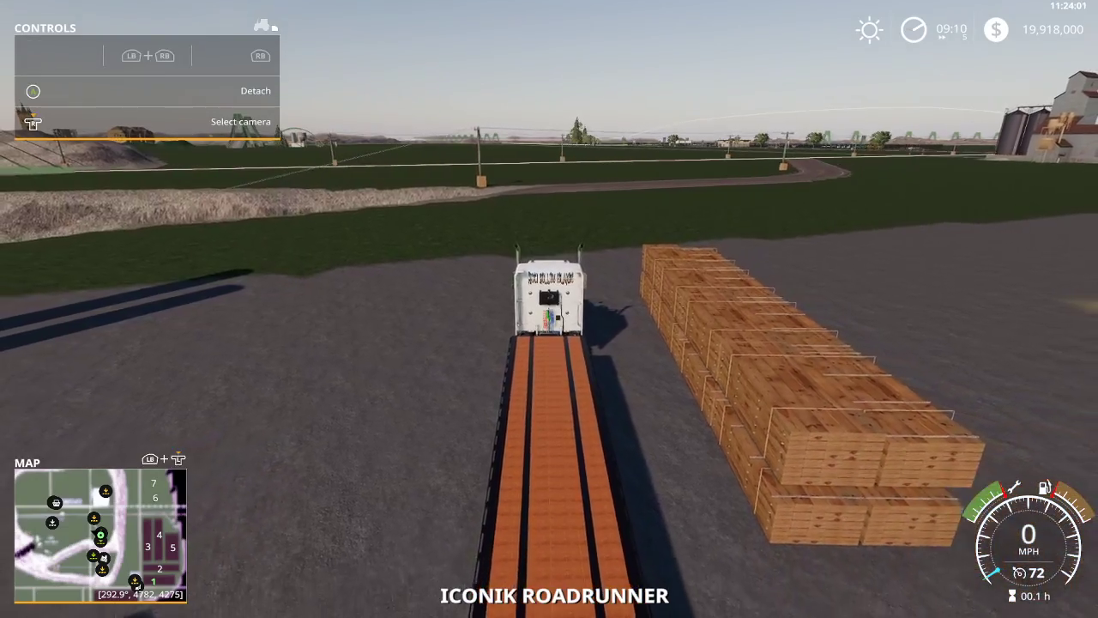
key("u")
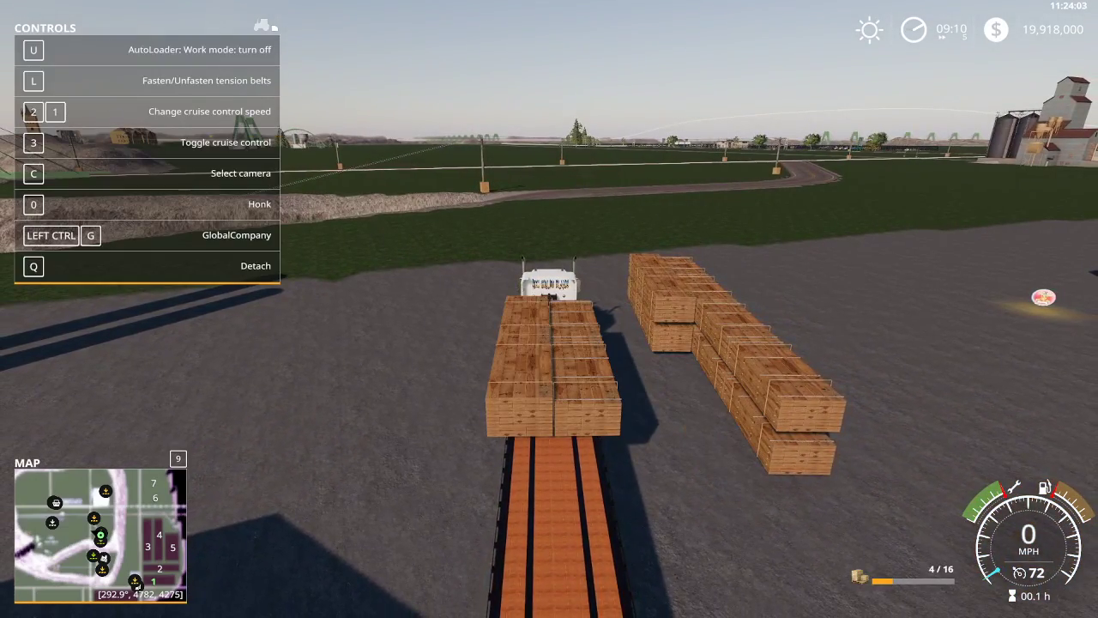
key("w")
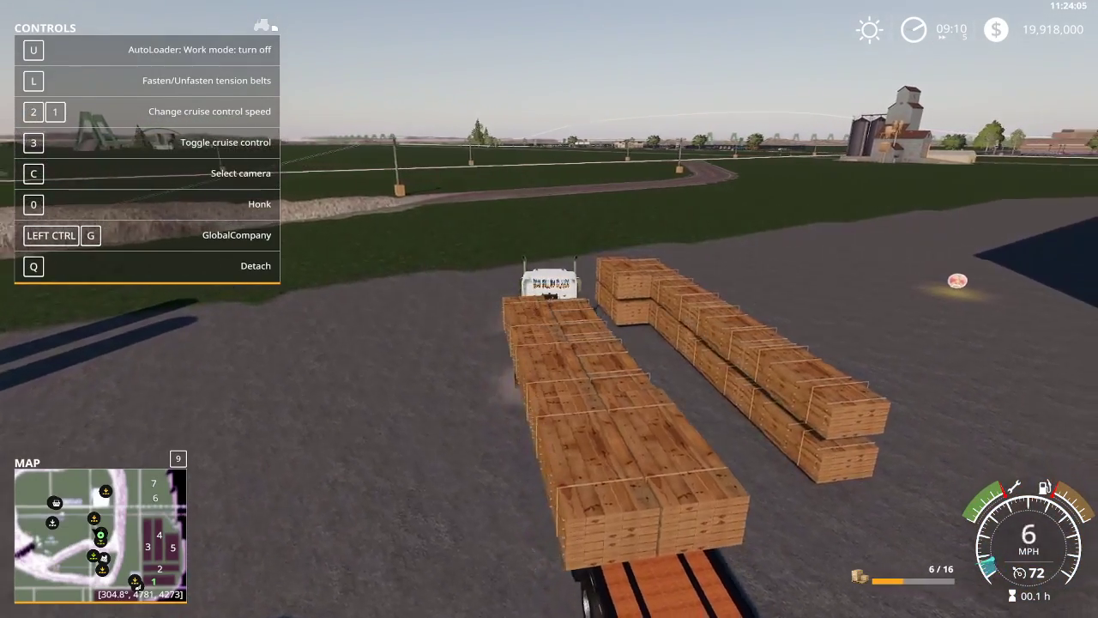
key("w")
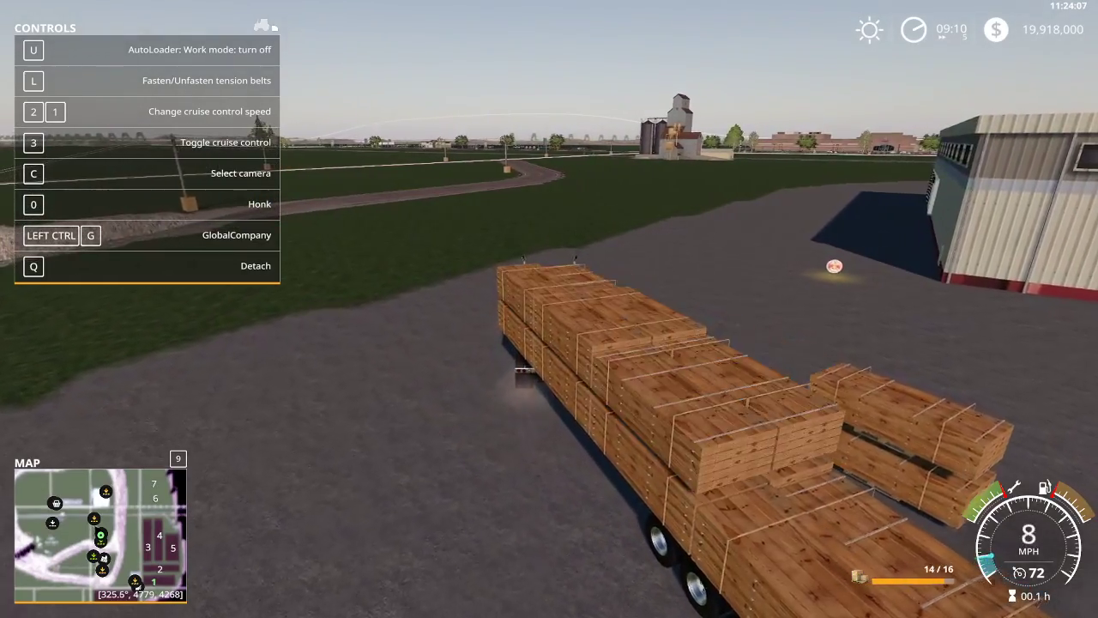
key("w")
key("d")
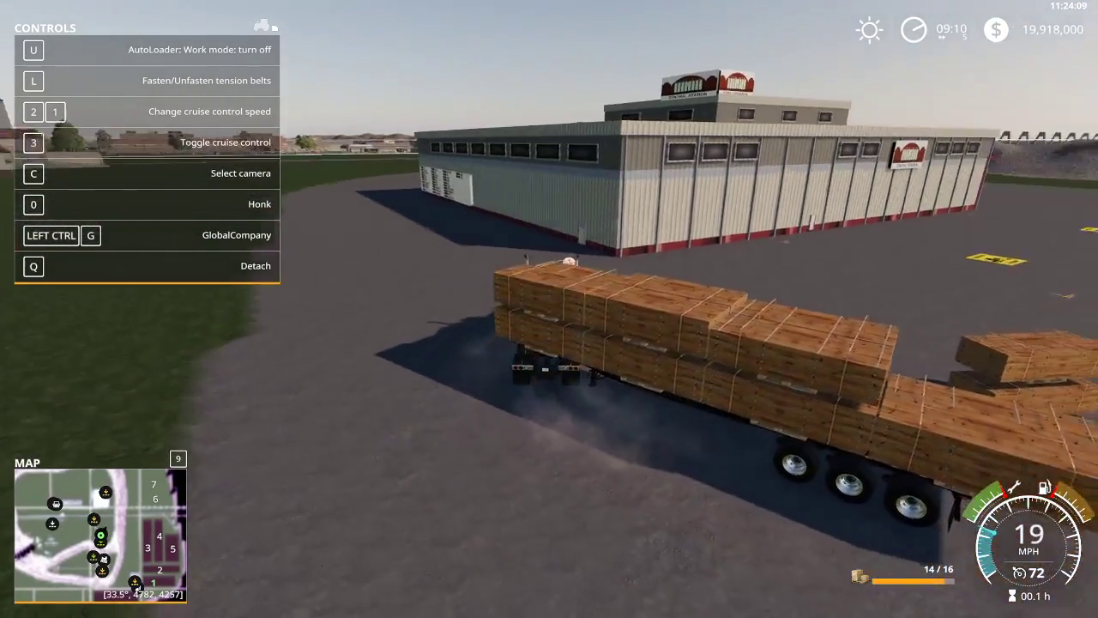
key("w")
key("d")
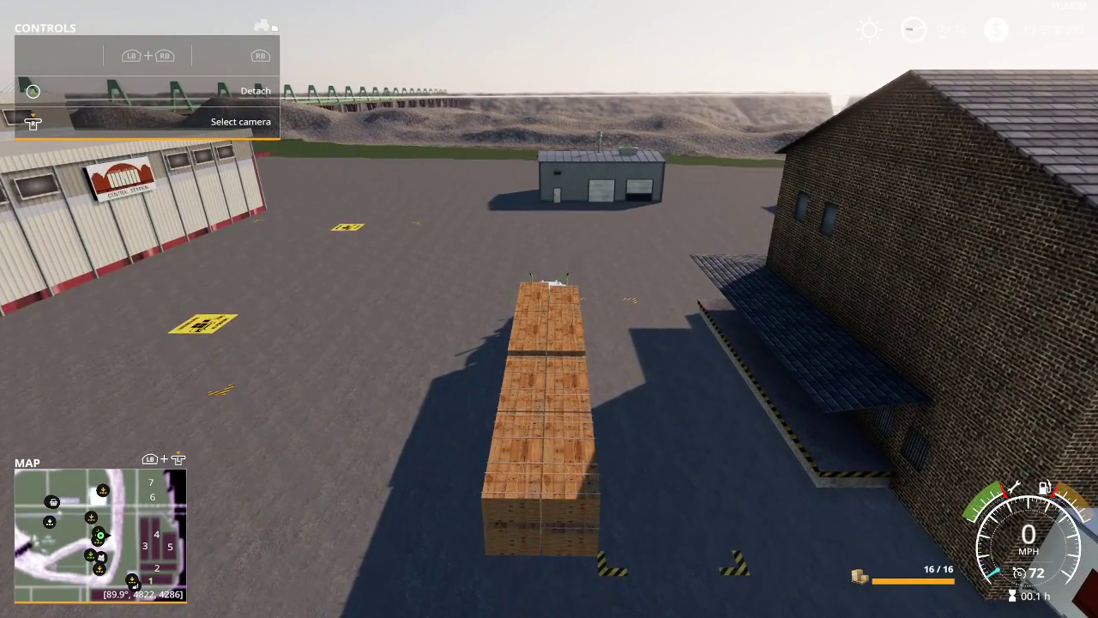
Move the AutoLoader marker and try unloading the pallets at the striped corner markings beside the brick warehouse.
key("b")
key("b")
key("b")
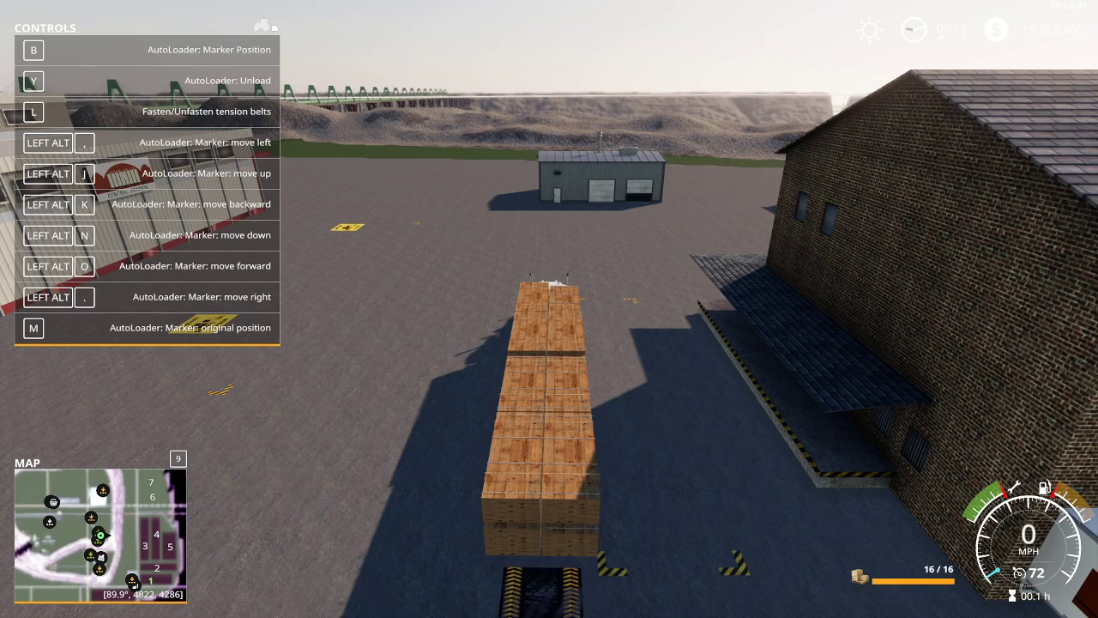
key("y")
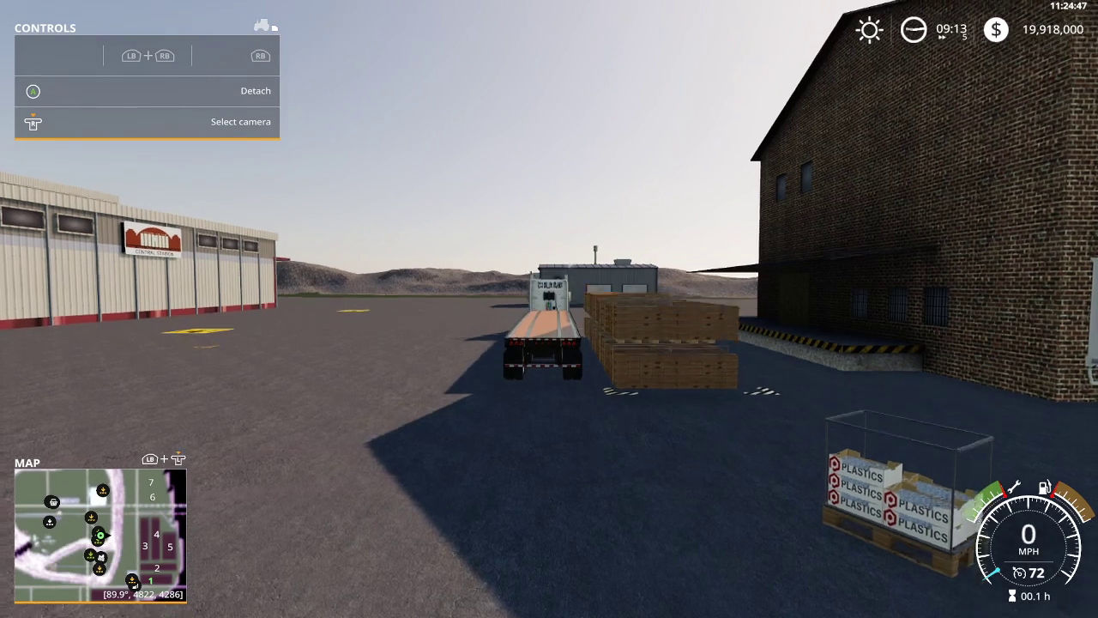
key("y")
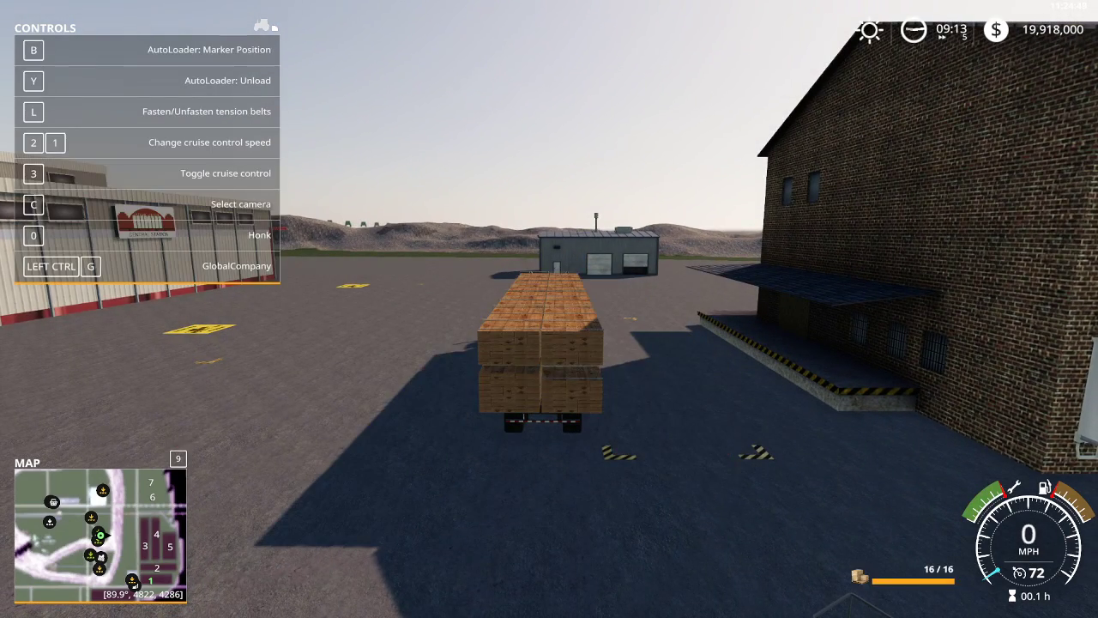
Drive the loaded truck forward past the brick warehouse and unload all the pallets along the trailer's left side.
key("w")
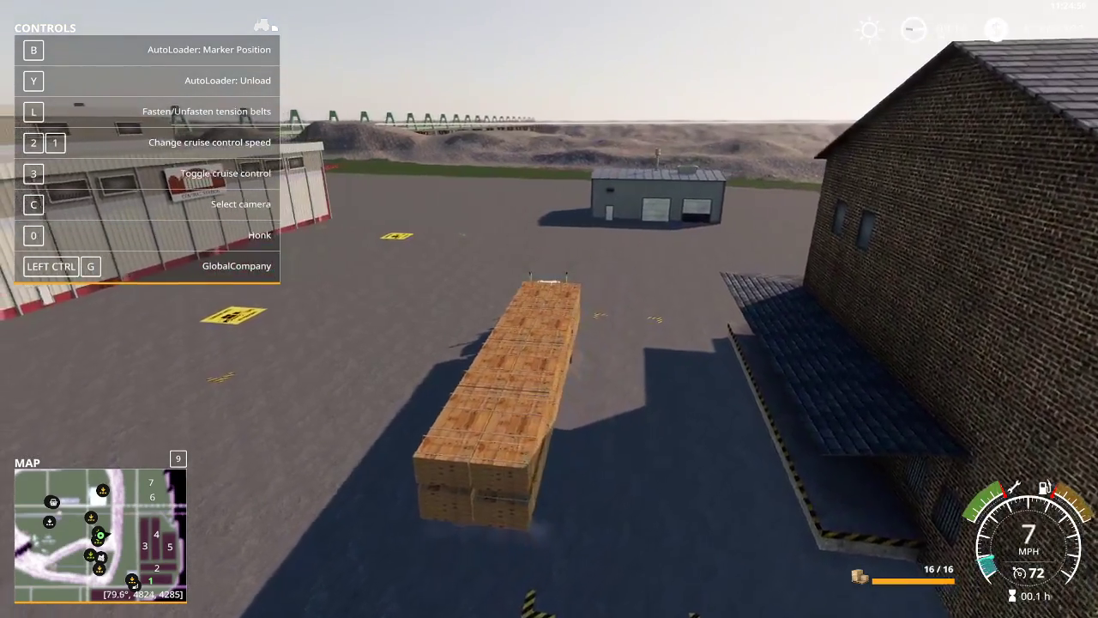
key("w")
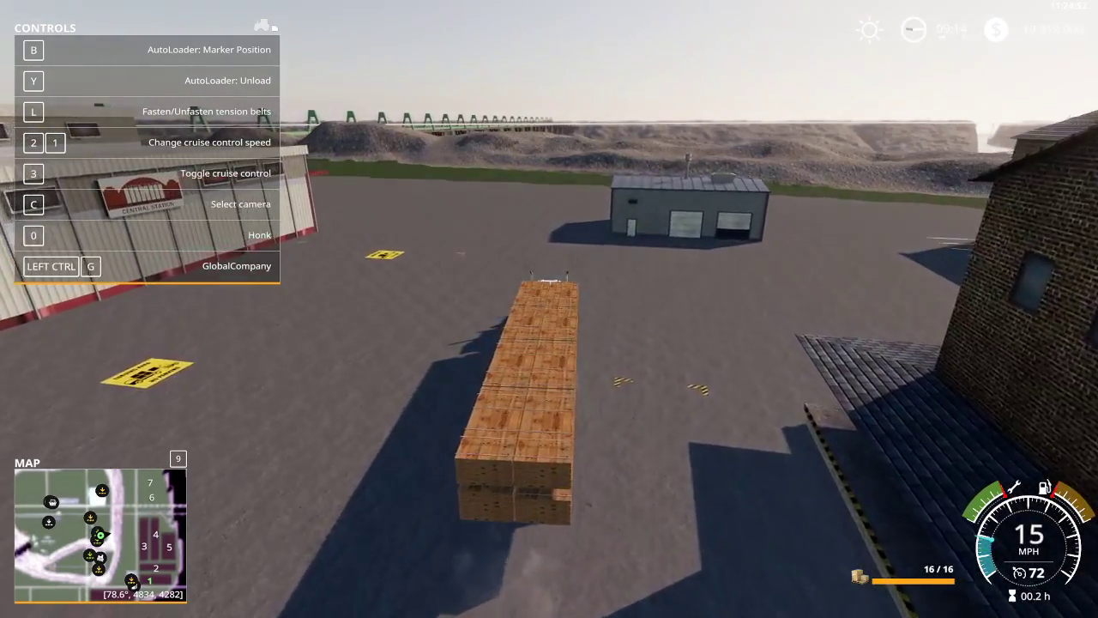
key("w")
key("b")
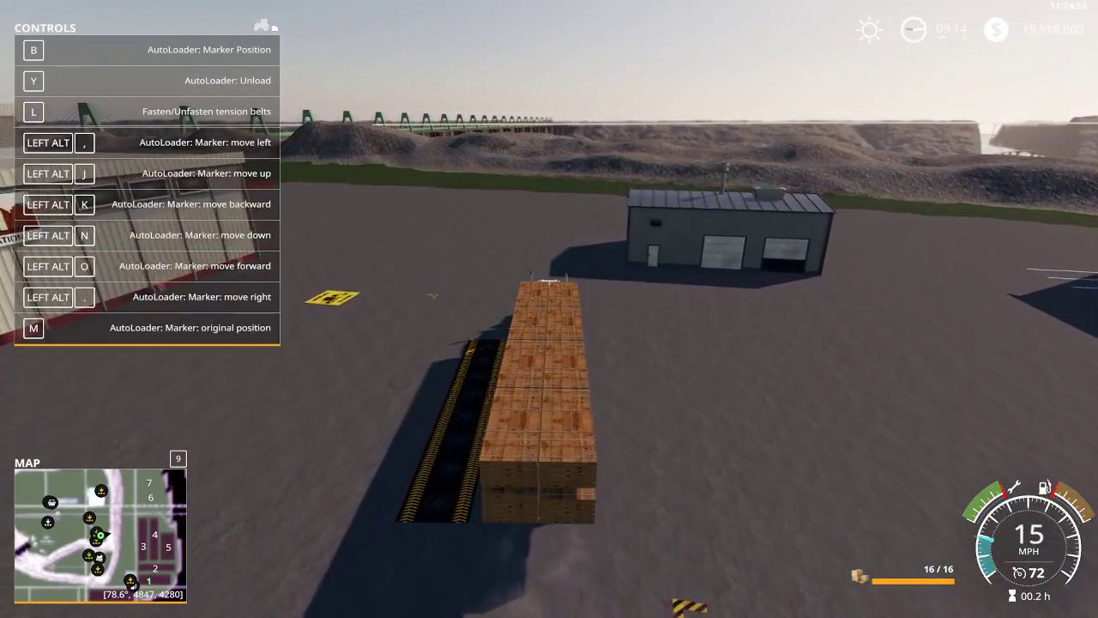
key("w")
key("b")
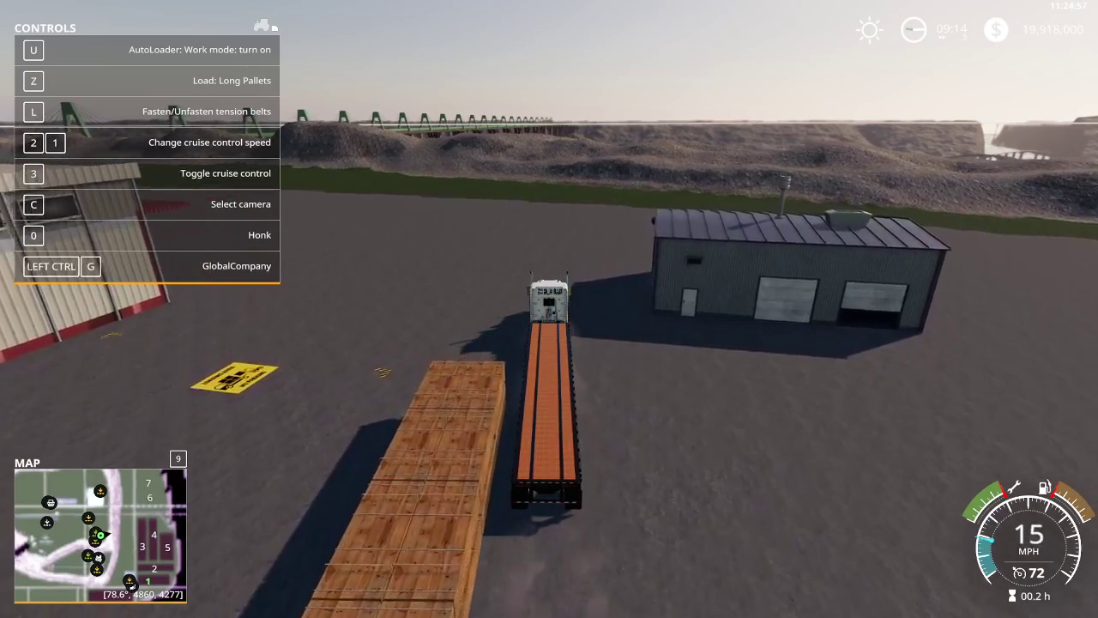
Drive the empty truck around the brick warehouse and stop by the grass edge opposite the yellow loading signs.
key("w")
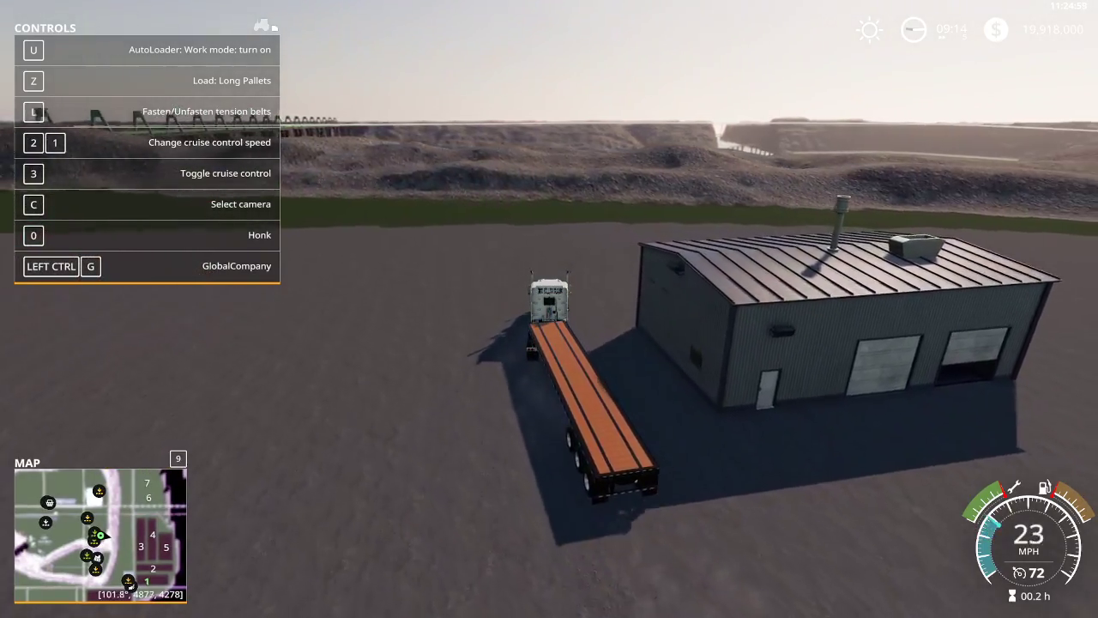
key("w")
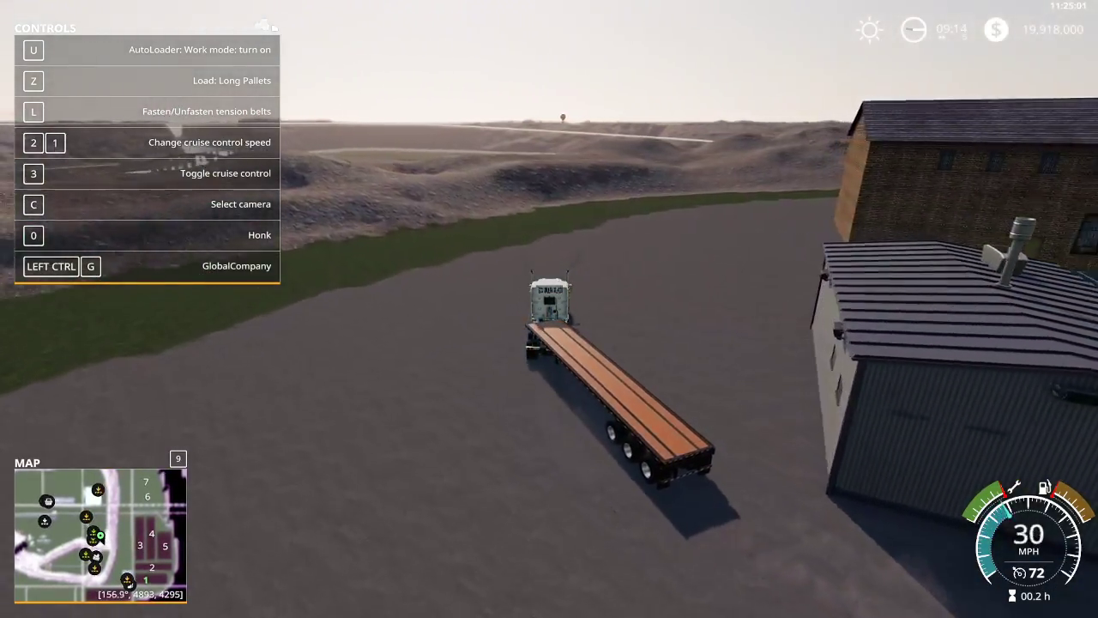
key("w")
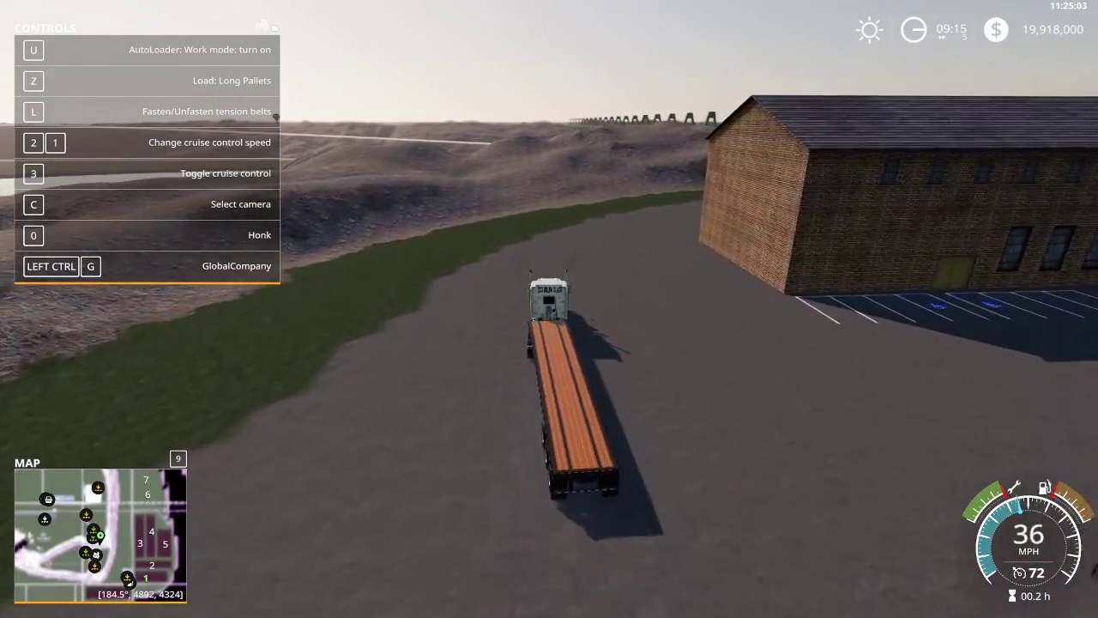
key("w")
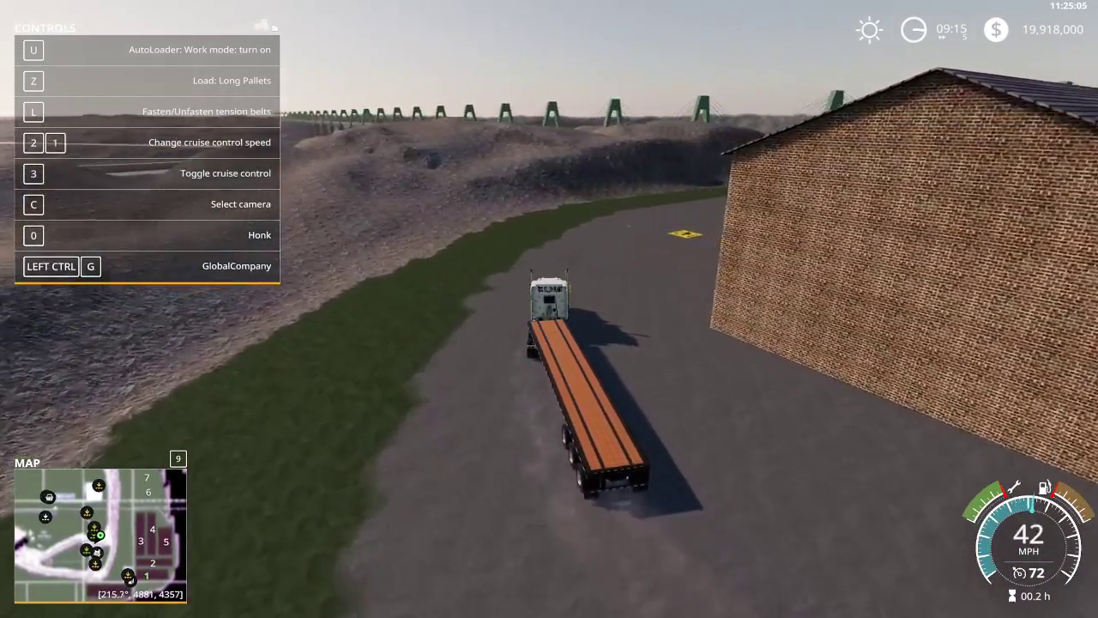
key("w")
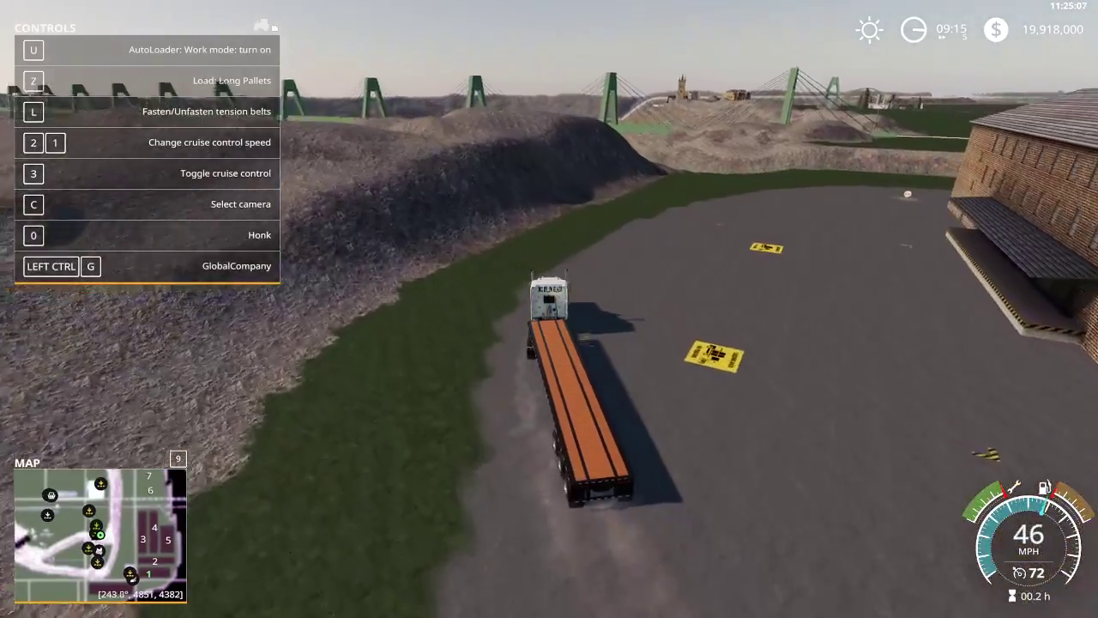
key("w")
key("s")
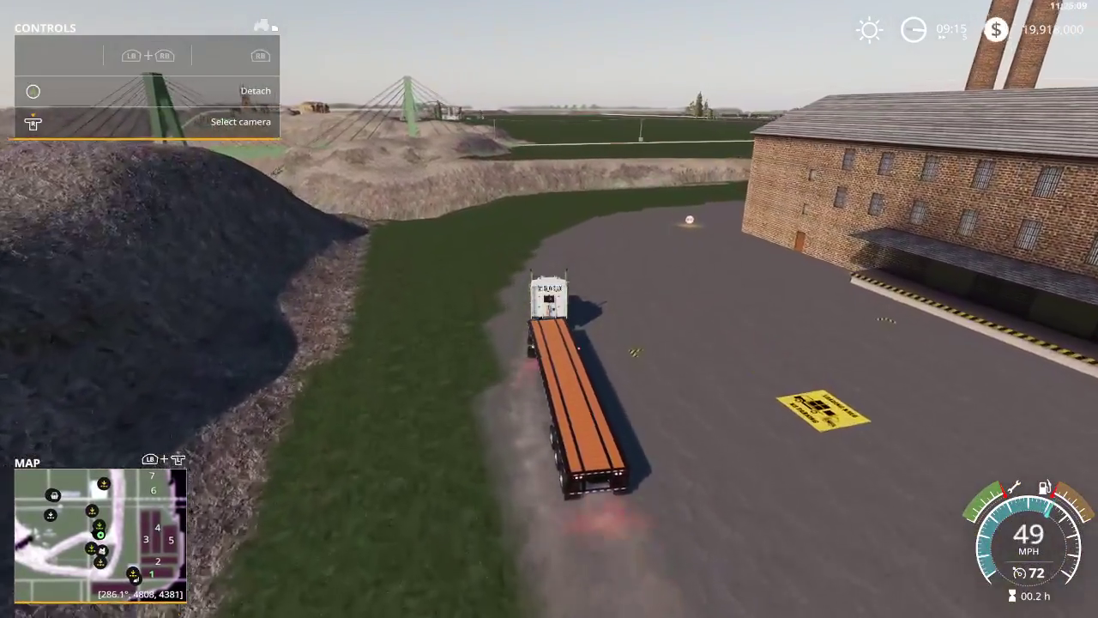
key("s")
Leave the truck, walk to the Central Station warehouse marker and spawn steel pallets from the steel storage.
key("e")
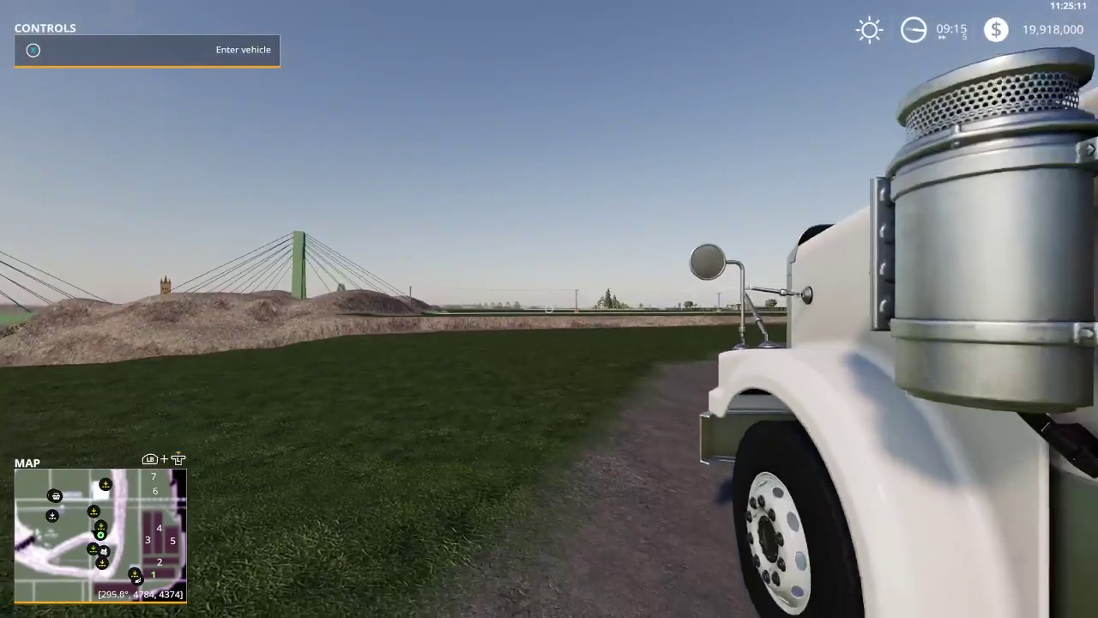
key("w")
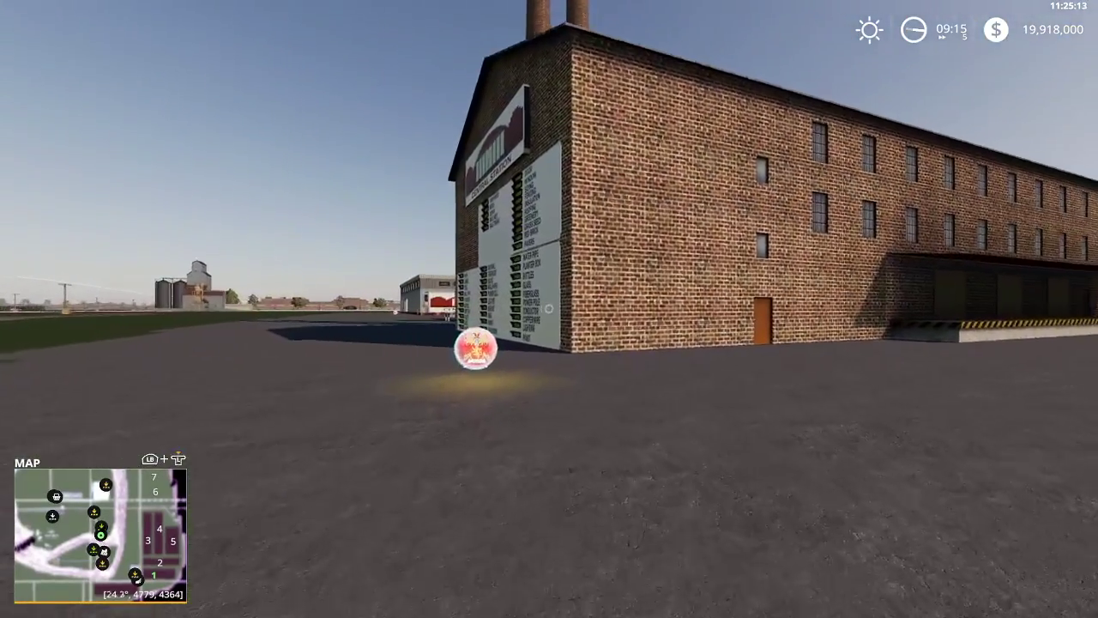
key("w")
key("r")
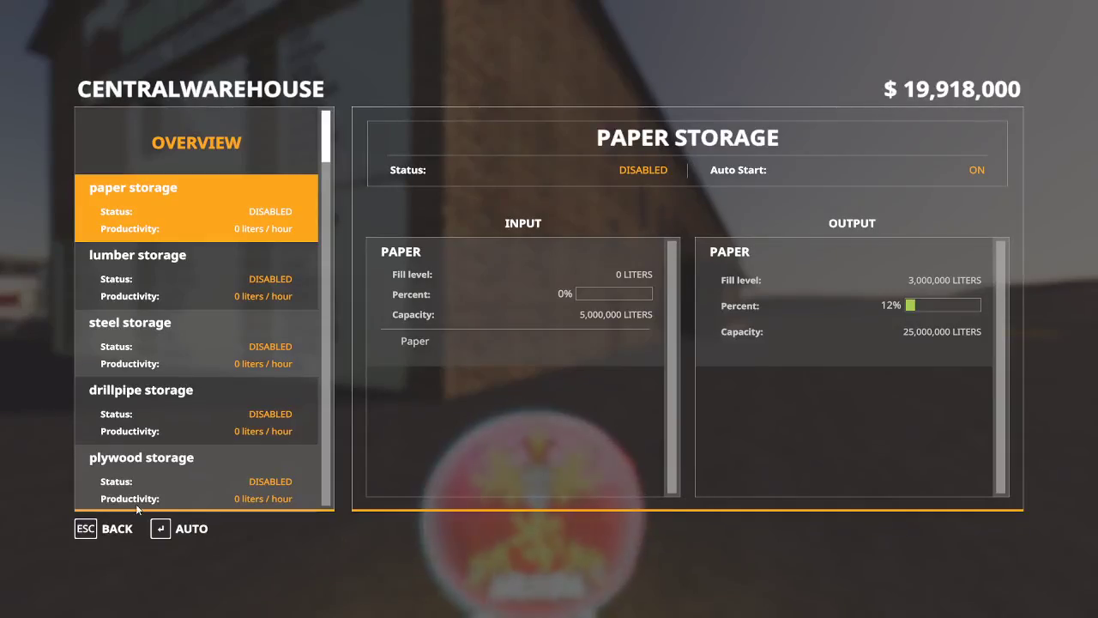
left_click(175, 332)
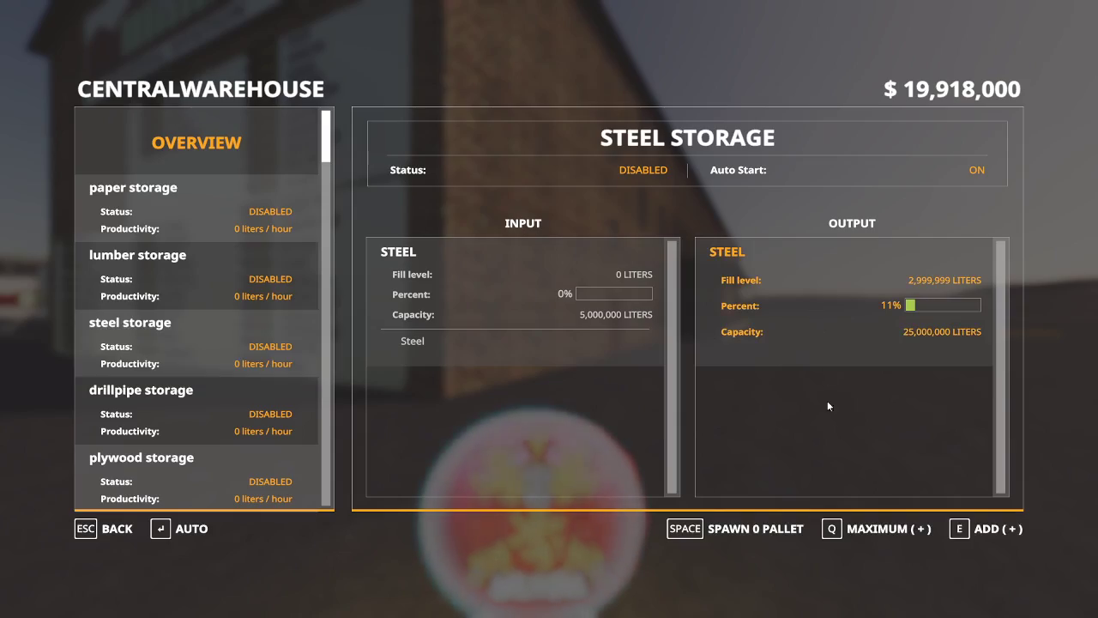
key("Escape")
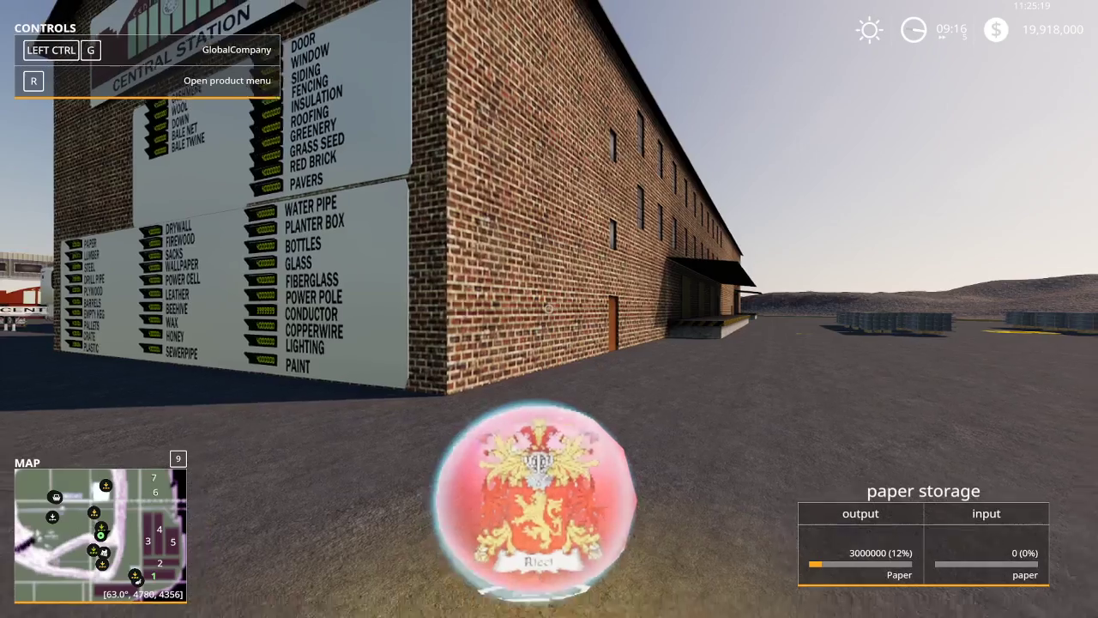
Load 16 steel pallets onto the trailer with the AutoLoader and unload them beside the loading dock on the brick warehouse's other side.
key("Tab")
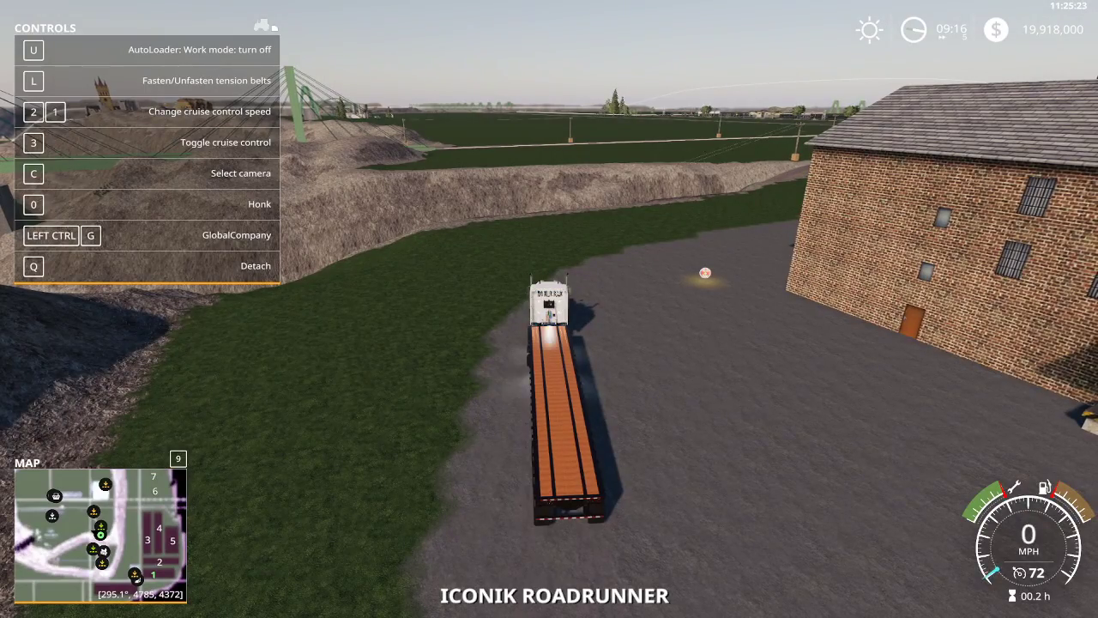
key("w")
key("a")
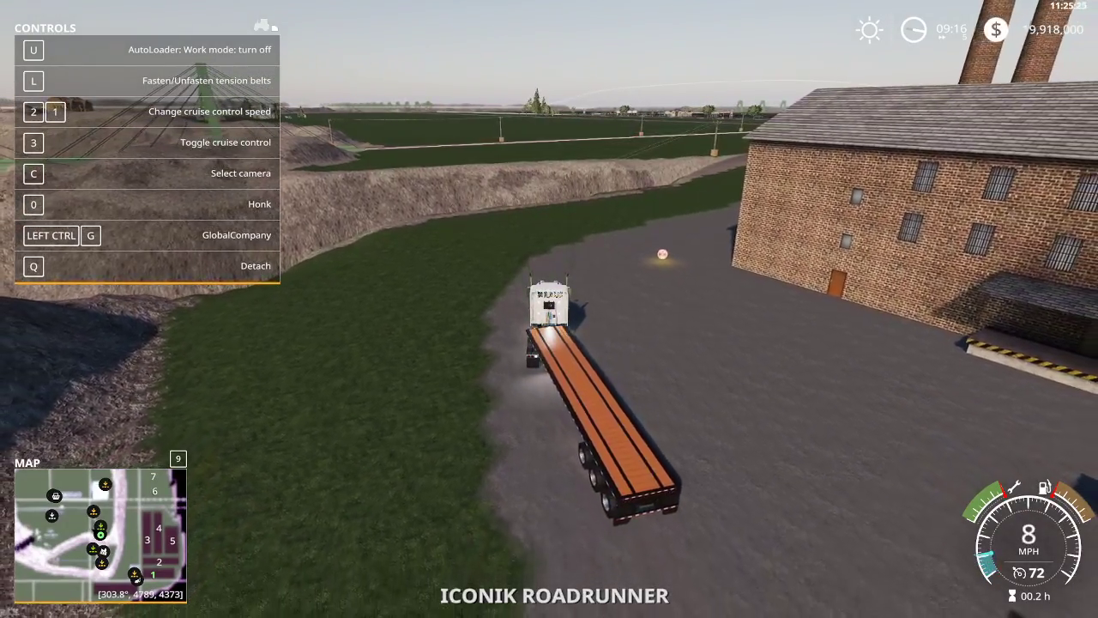
key("w")
key("a")
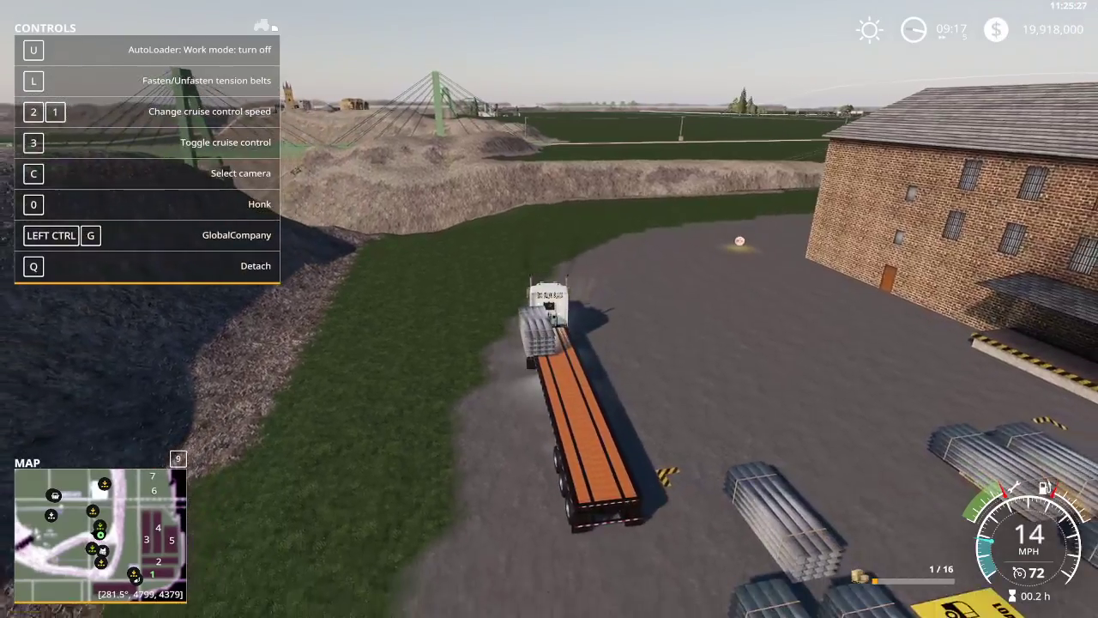
key("w")
key("a")
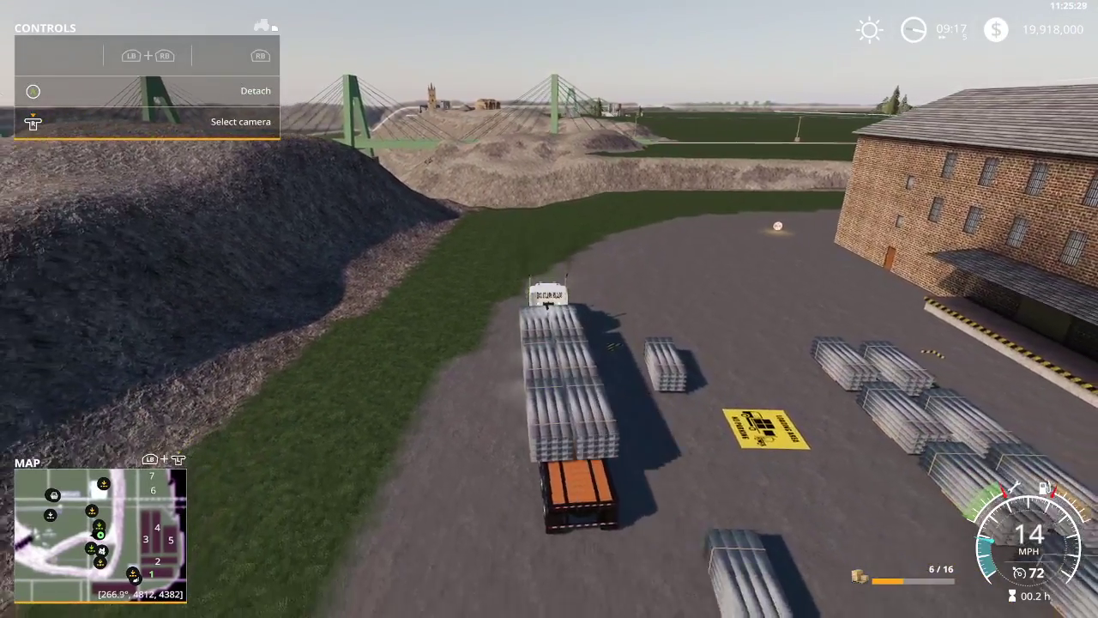
key("w")
key("a")
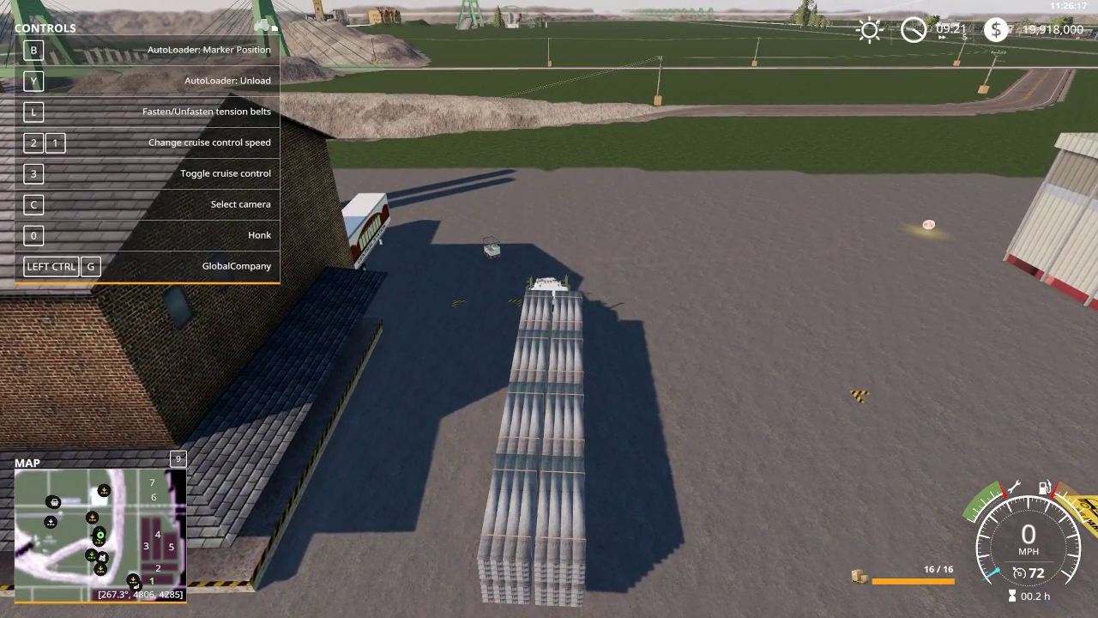
key("y")
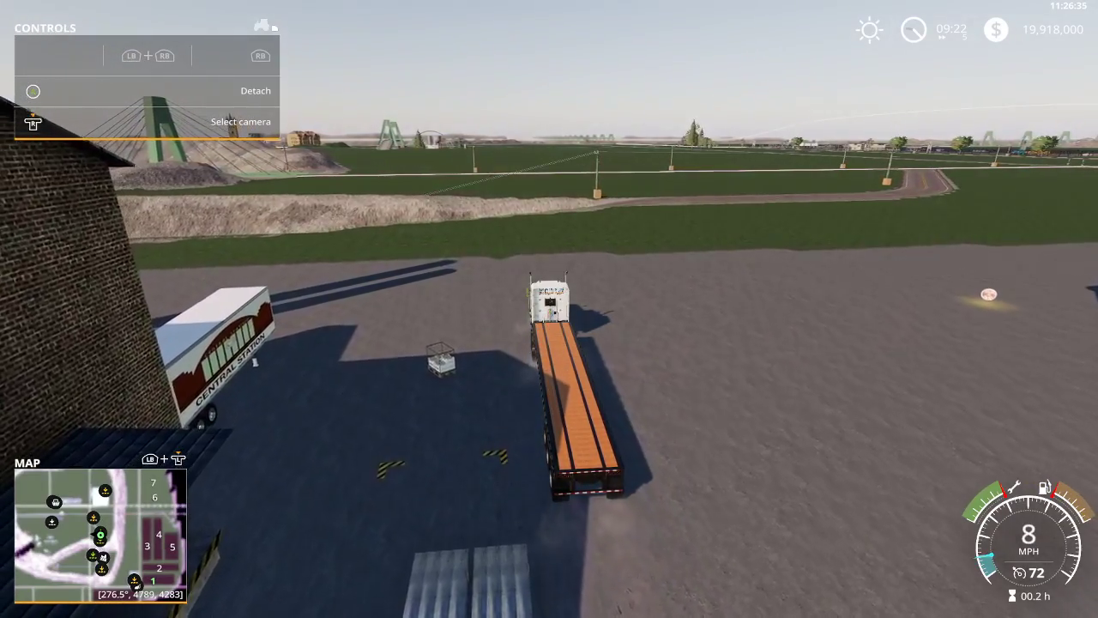
Leave the truck and set the player speed multiplier to 4x and on, with its warning off, in Easy Development Commands.
key("e")
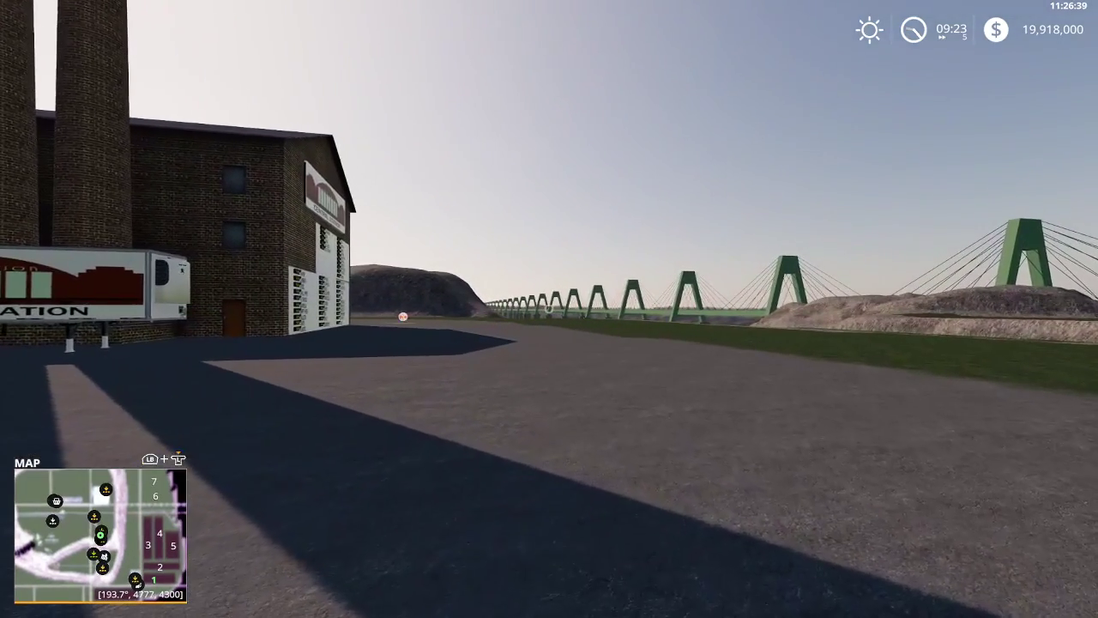
key("ctrl+e")
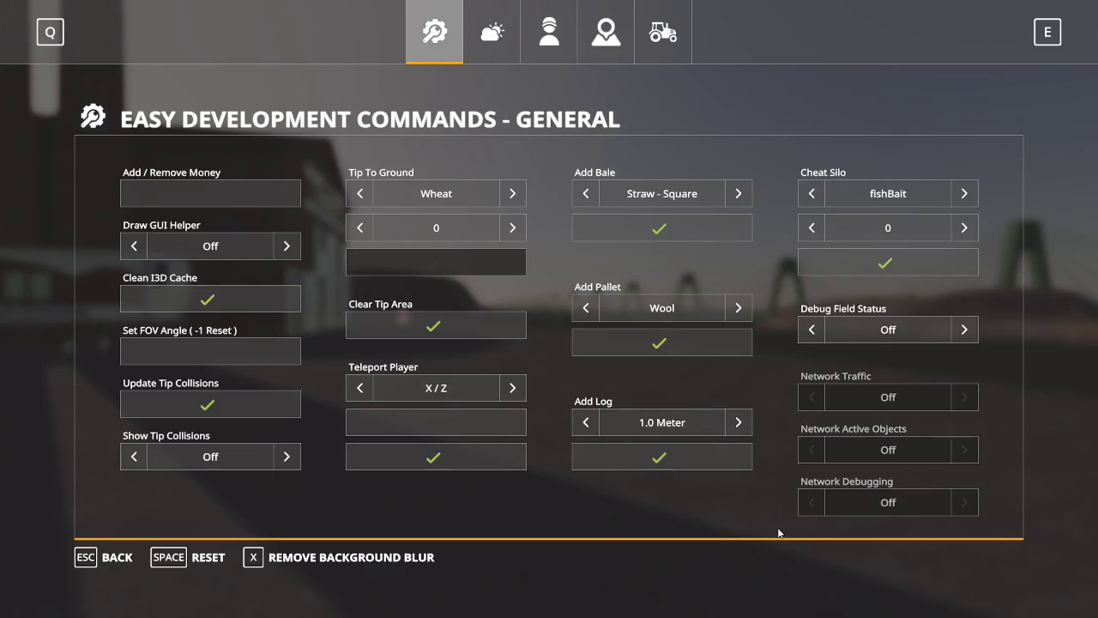
left_click(570, 36)
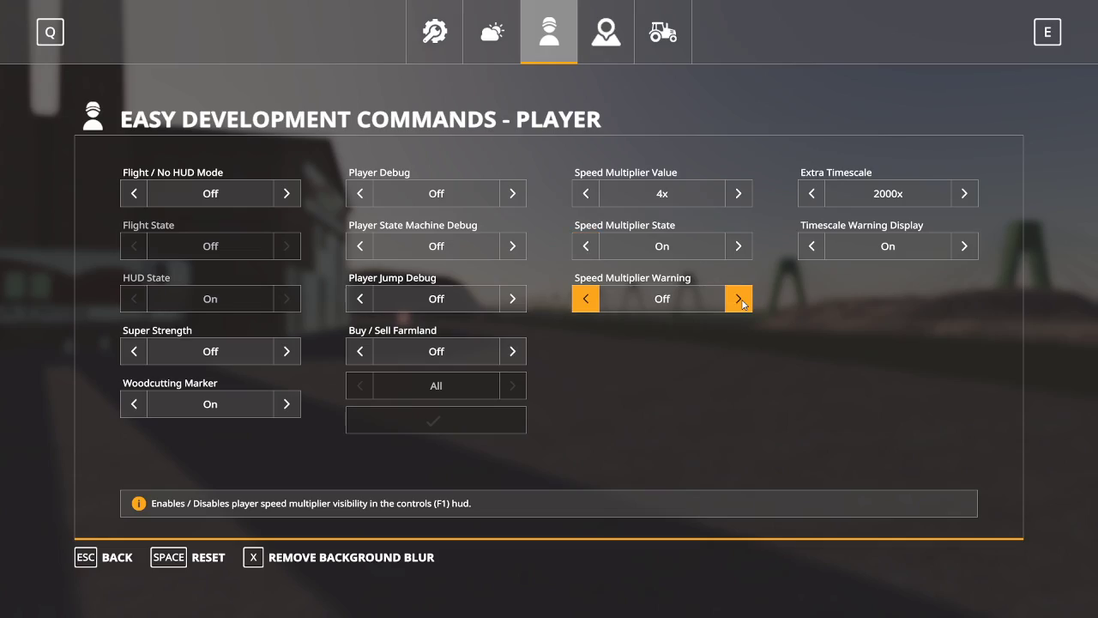
key("Escape")
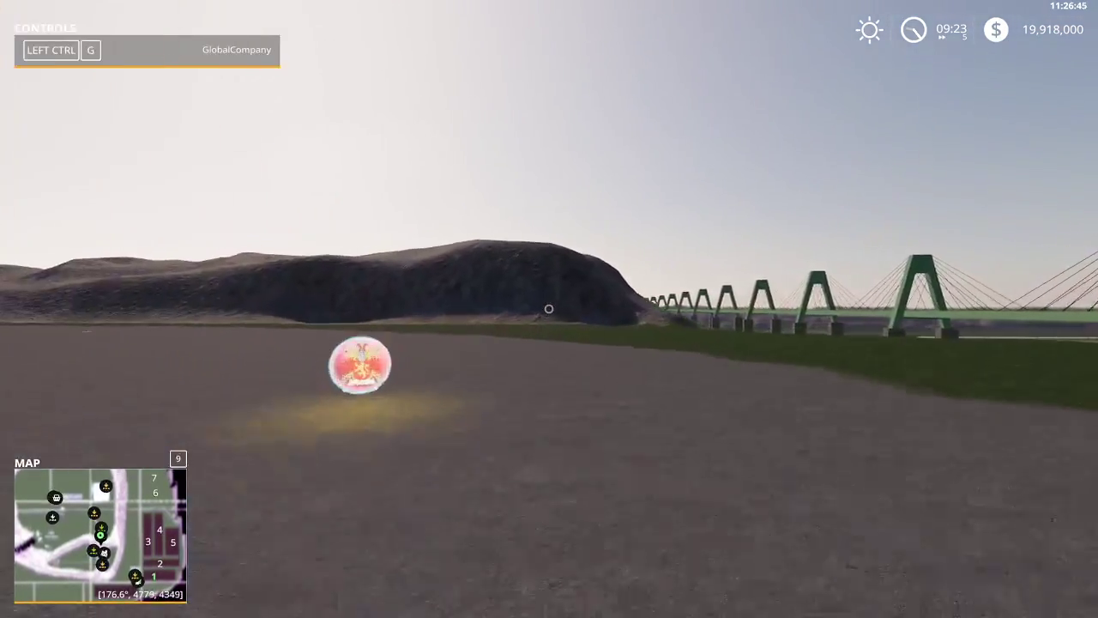
Find the fencing storage in the central warehouse's product list and spawn the maximum number of fencing pallets.
key("ctrl+g")
scroll(209, 353, "down", 3)
scroll(210, 351, "down", 4)
scroll(209, 352, "down", 6)
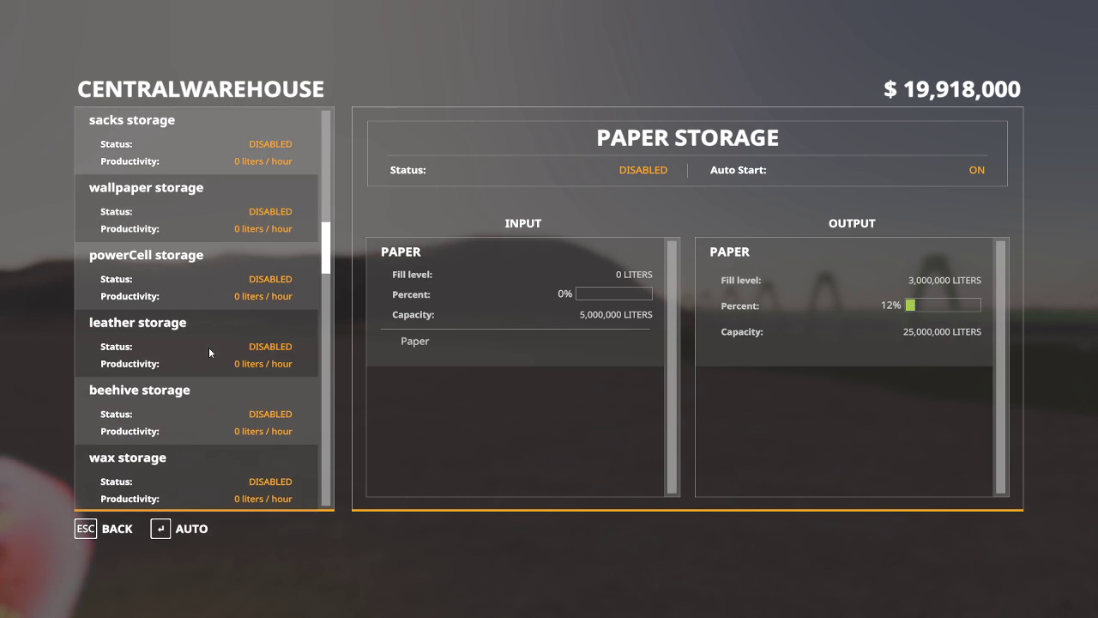
scroll(209, 350, "down", 7)
scroll(209, 352, "down", 3)
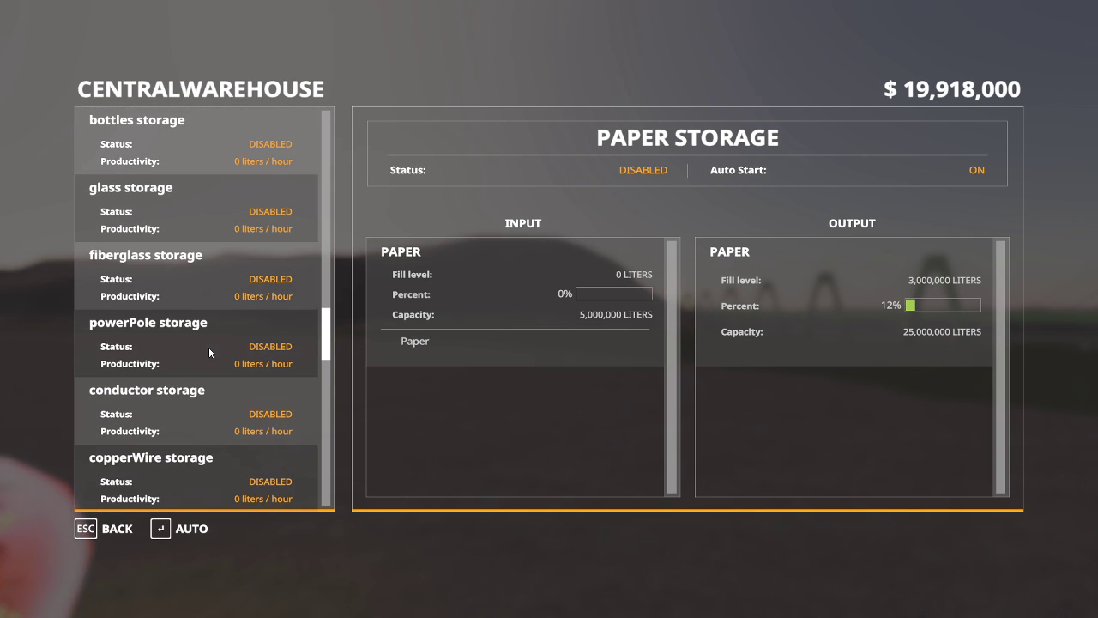
scroll(208, 352, "down", 3)
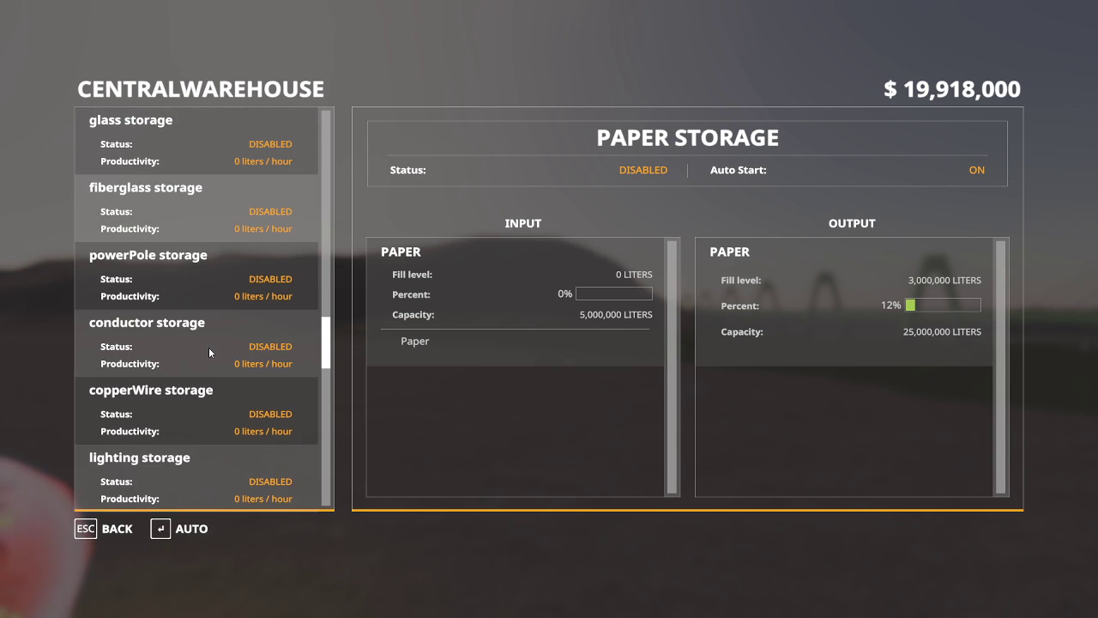
scroll(209, 352, "down", 4)
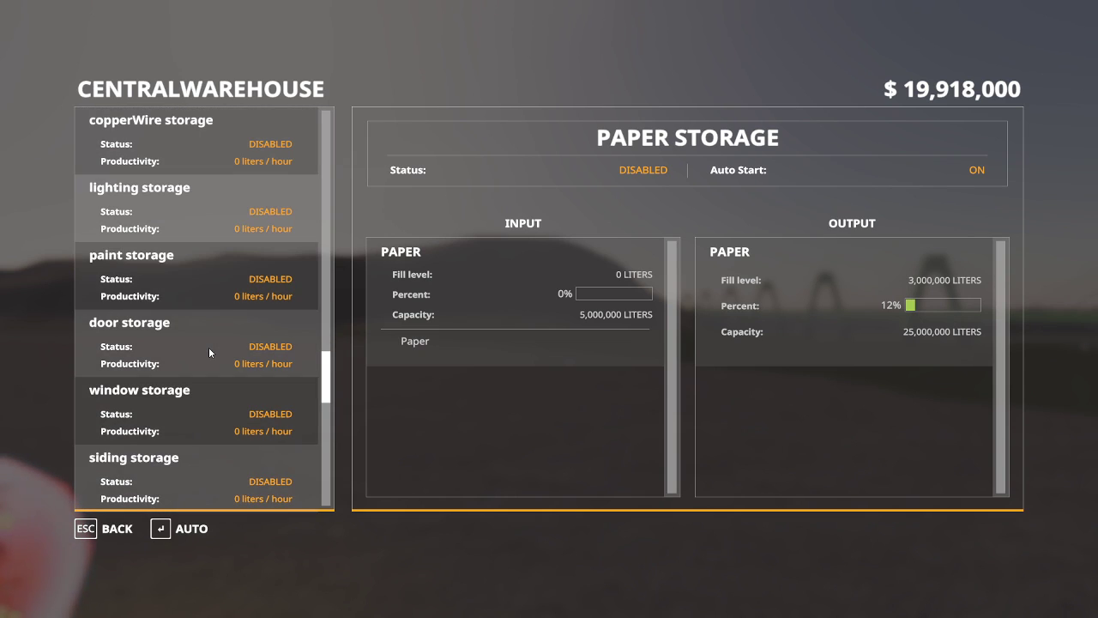
left_click(209, 401)
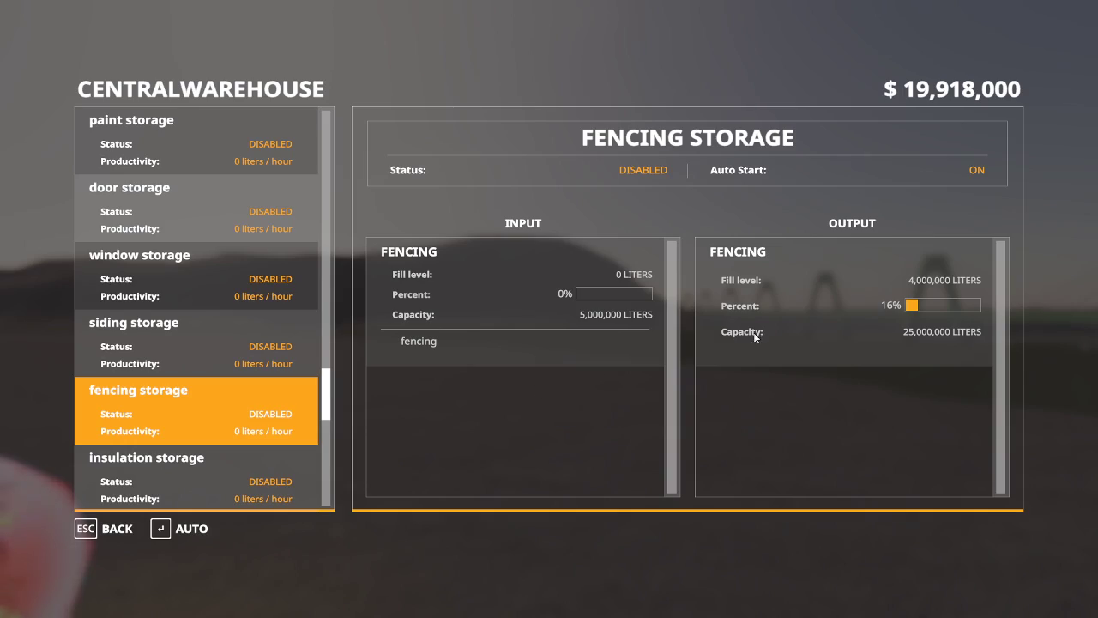
left_click(890, 531)
left_click(871, 530)
key("Escape")
key("s")
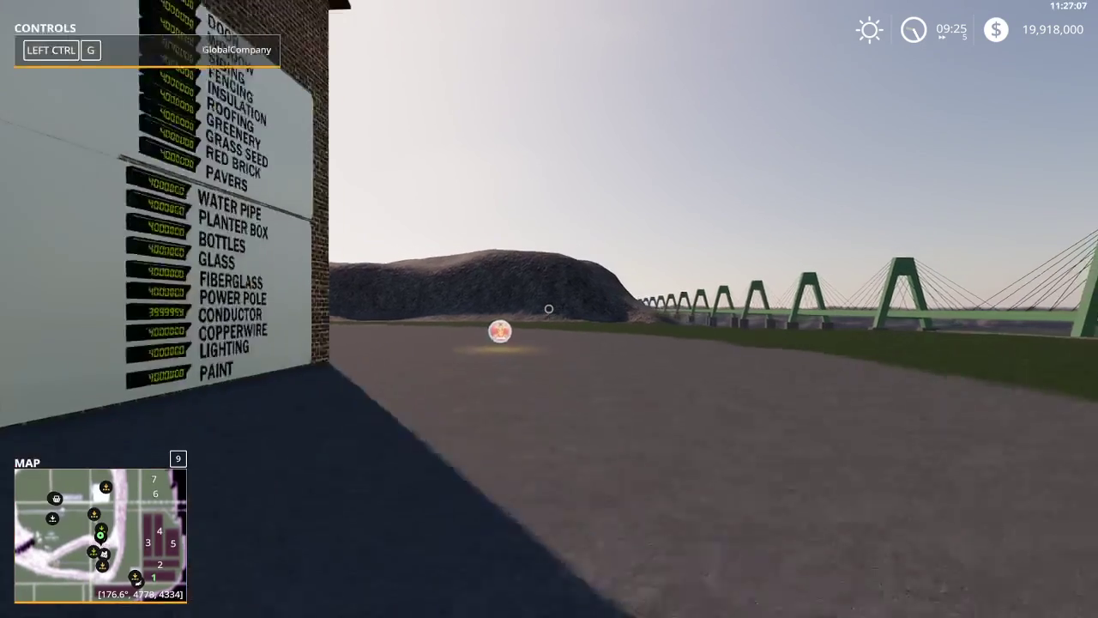
Return to the truck, collect 16 fencing pallets with the AutoLoader and park beside the brick warehouse's loading dock.
key("Tab")
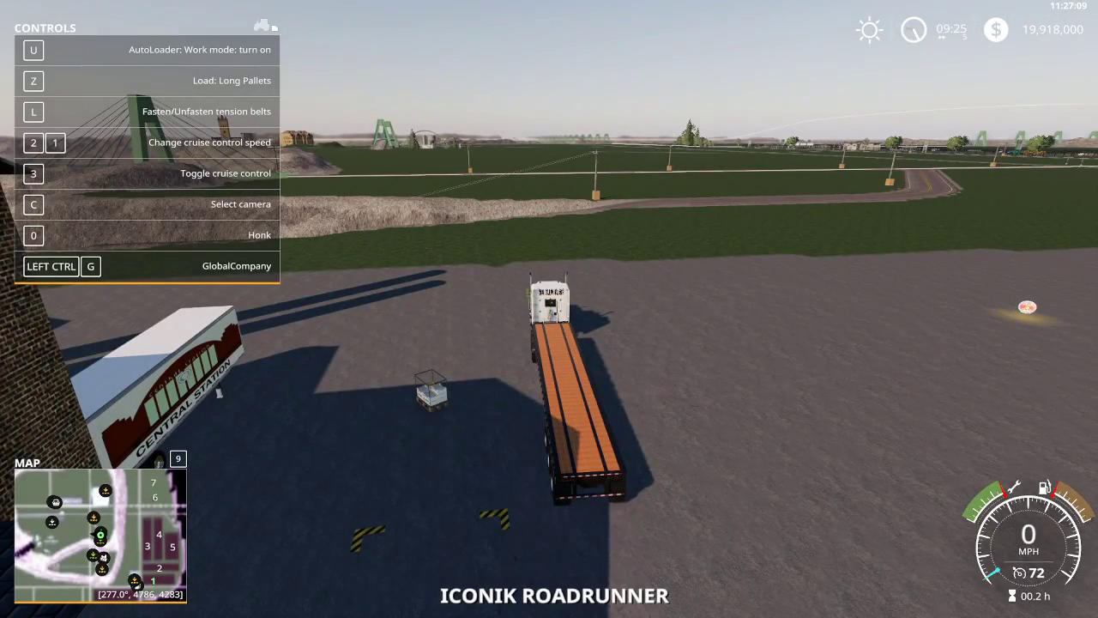
key("w")
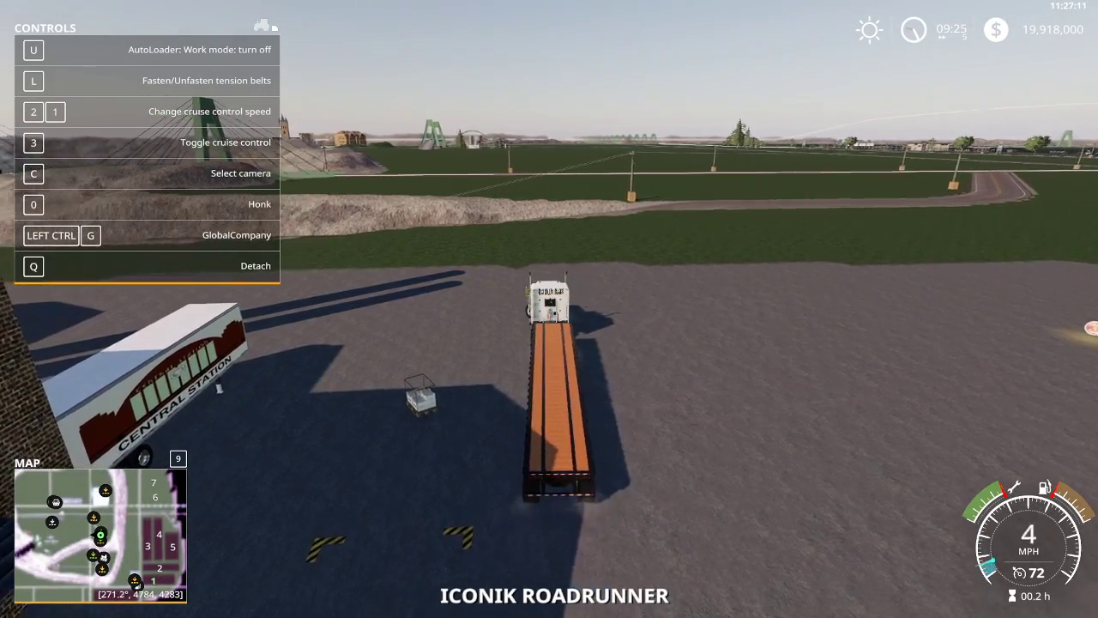
key("w")
key("a")
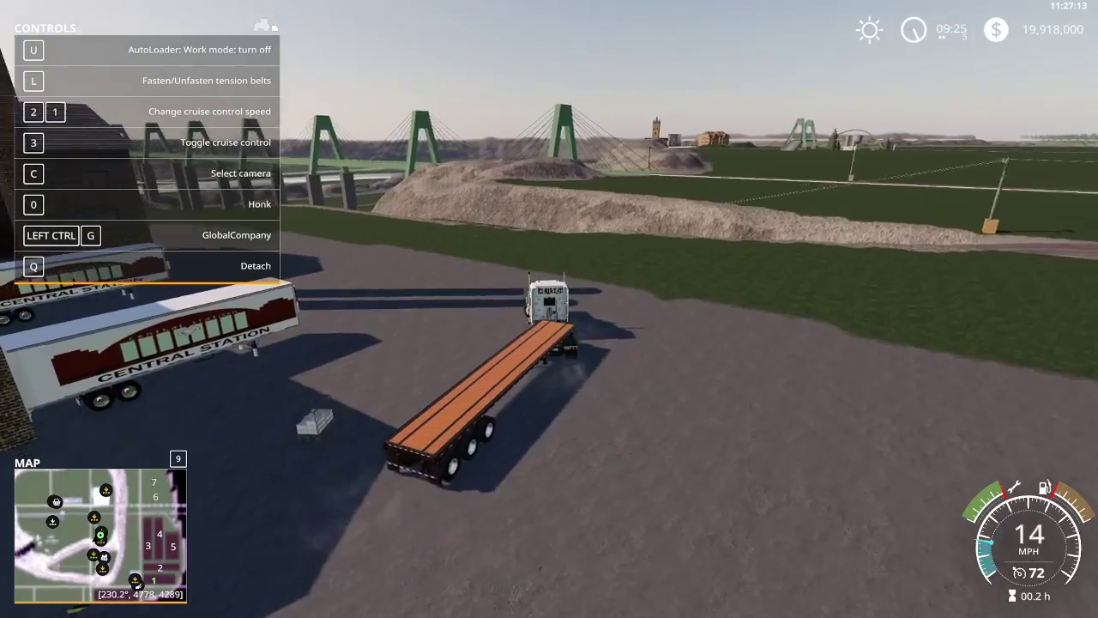
key("w")
key("a")
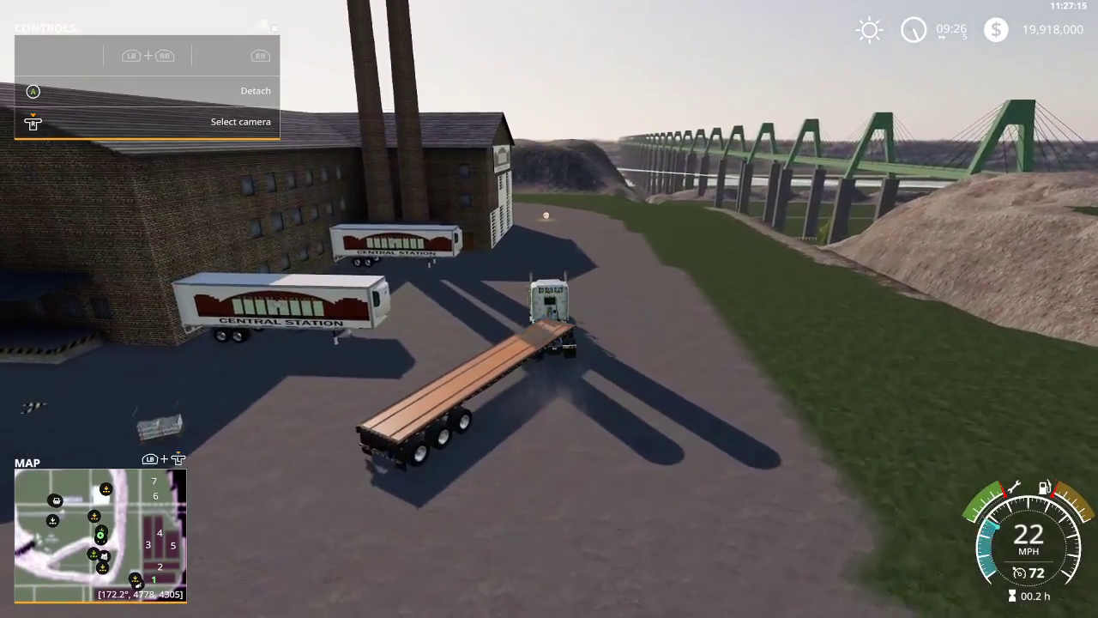
key("w")
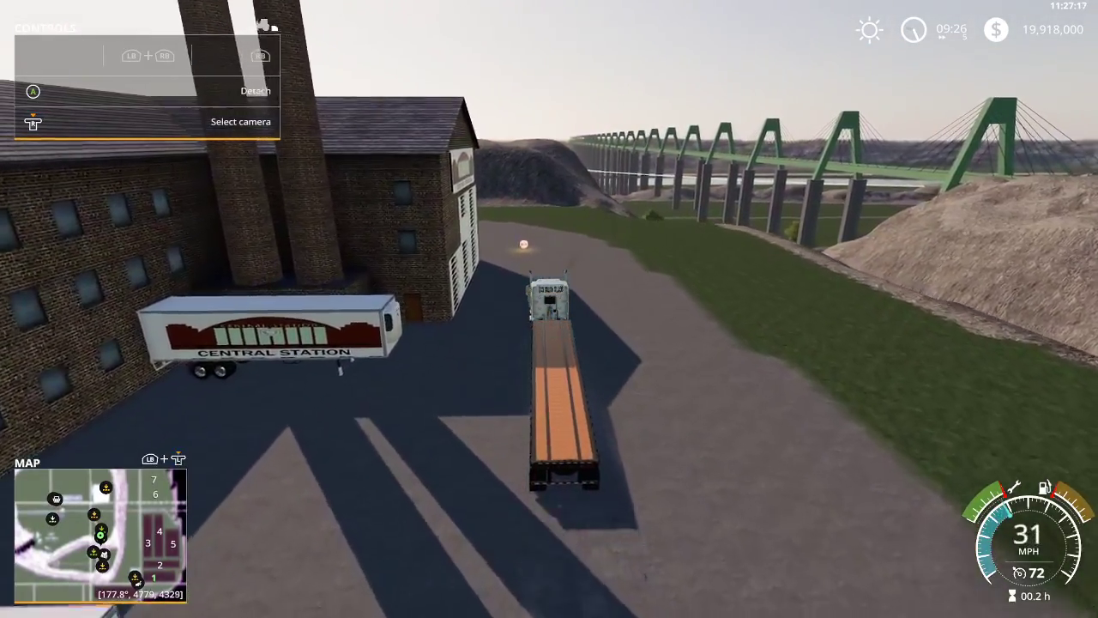
key("d")
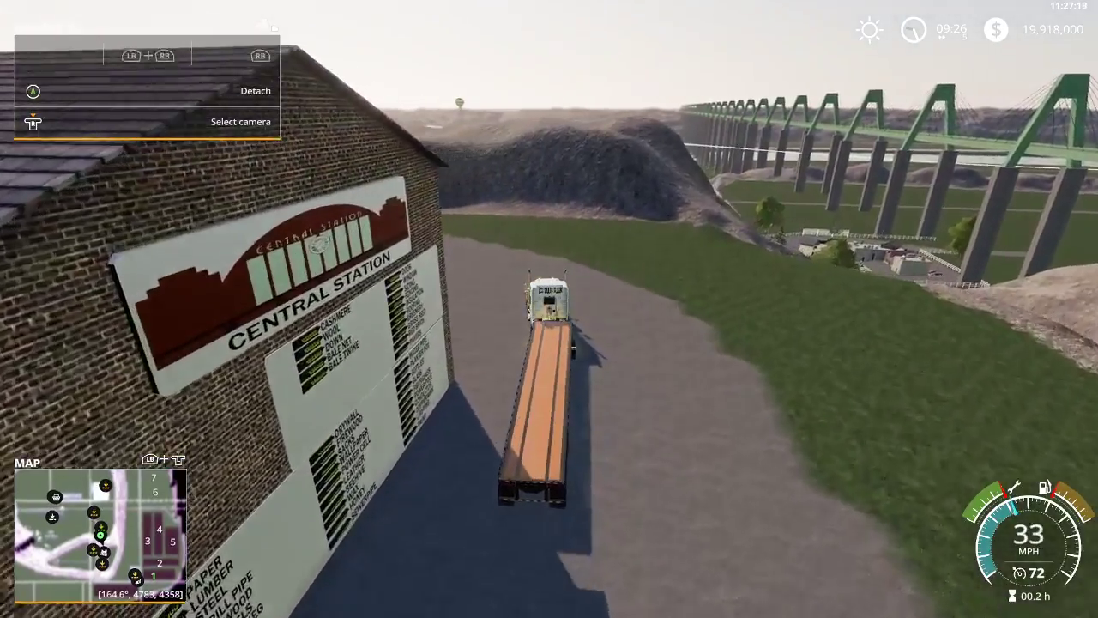
key("d")
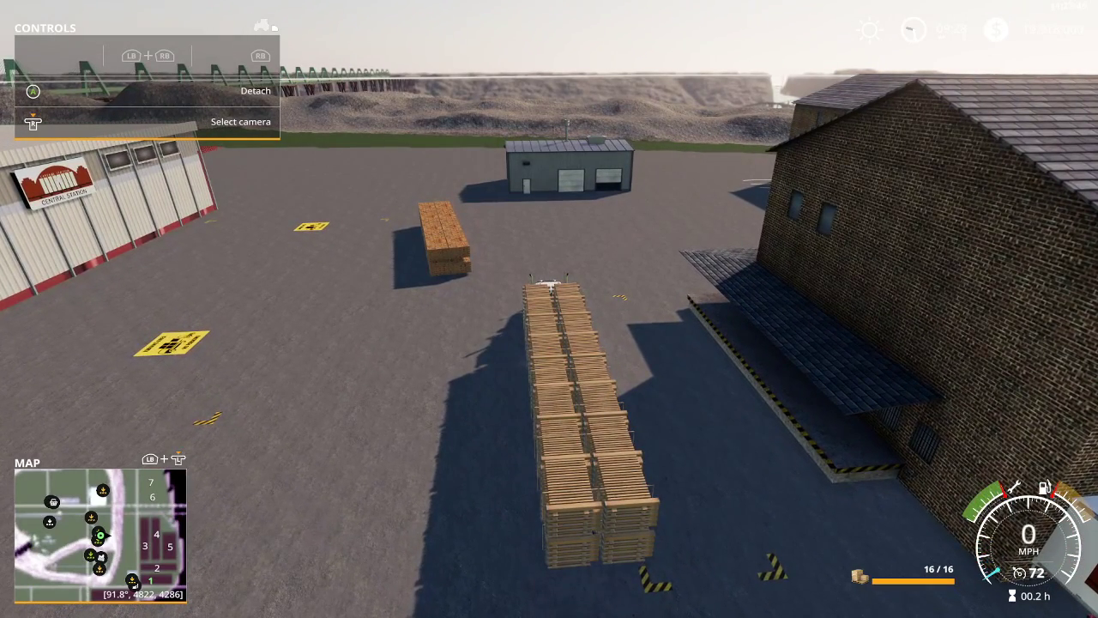
Move the AutoLoader unload marker to the trailer's dock-facing side and unload the 16 fencing pallets beside the brick warehouse's loading dock.
key("b")
key("b")
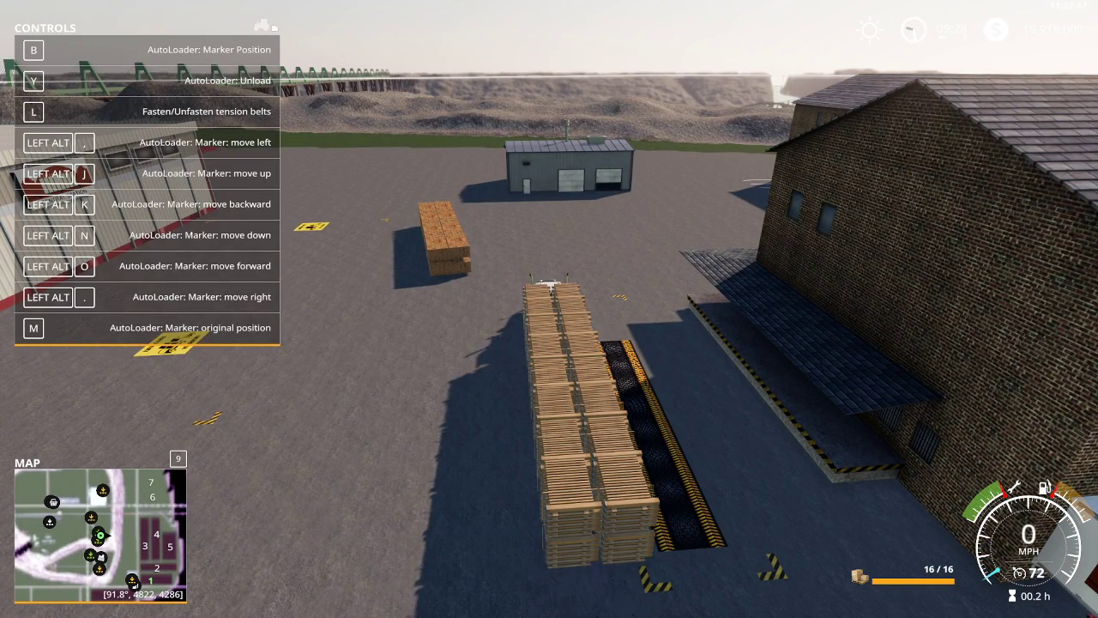
key("y")
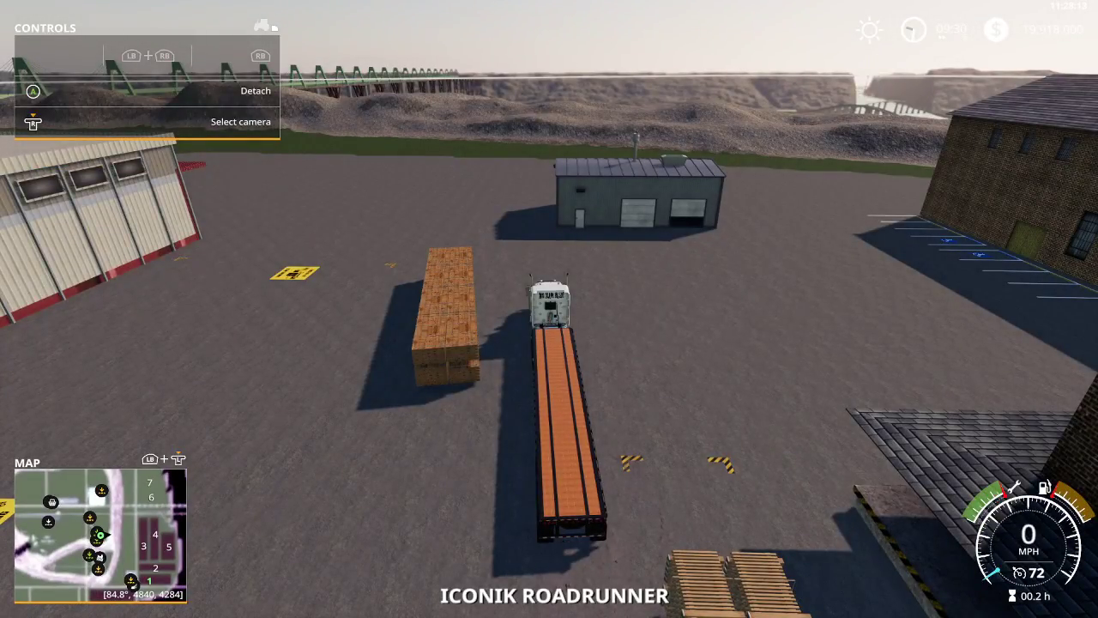
Load two of the stacked brown crate pallets with the AutoLoader, unload them beside the trailer and drive on toward the fencing pallets.
key("u")
key("u")
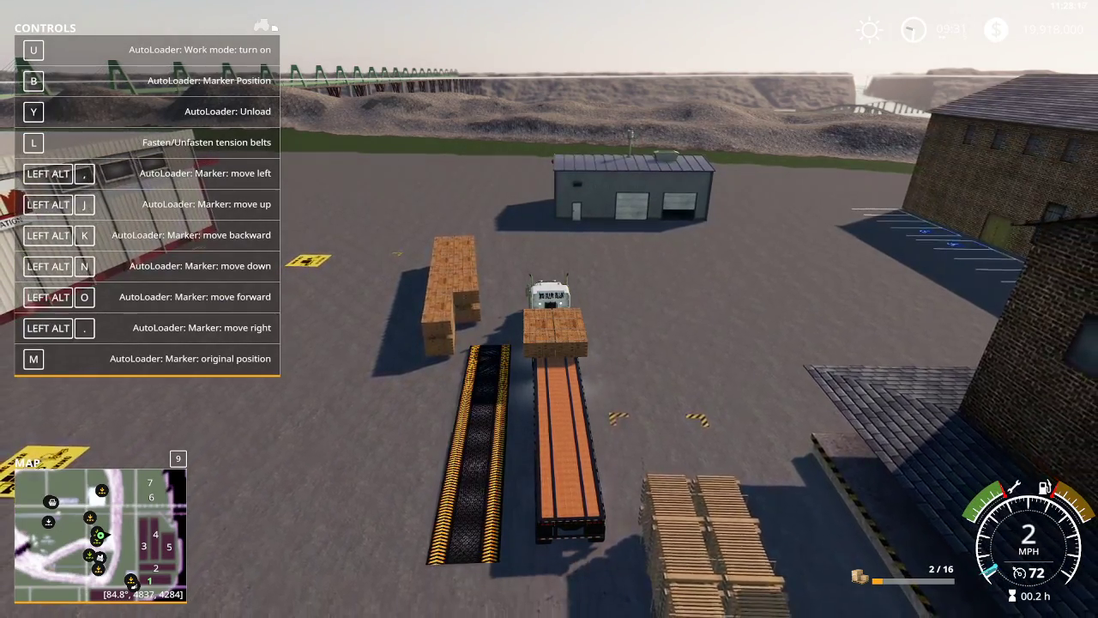
key("y")
key("w")
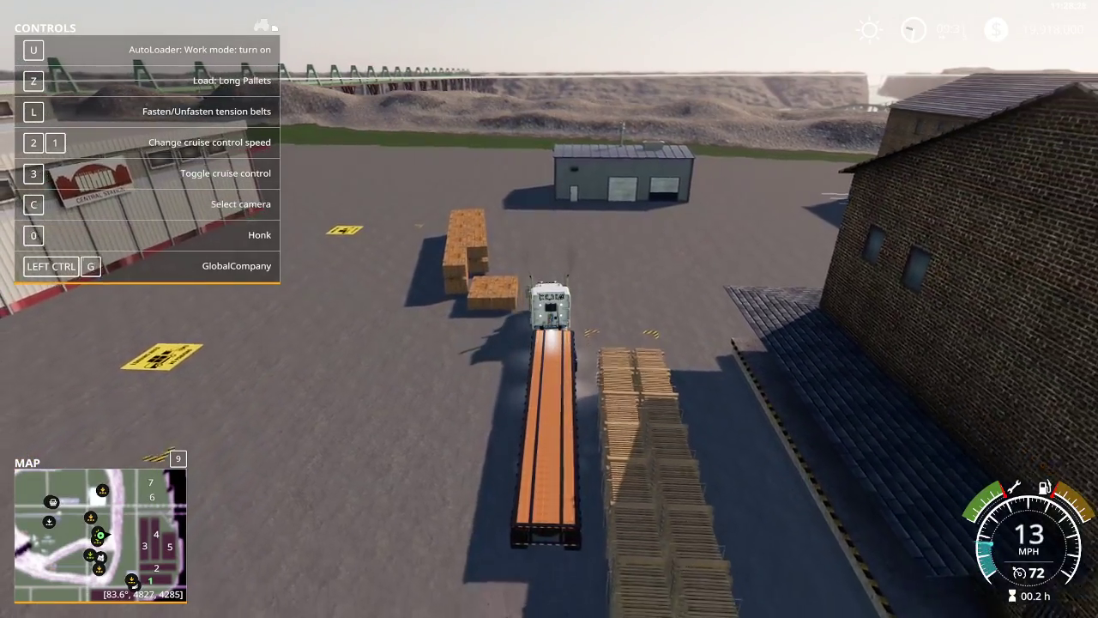
Reload the 16 fencing pallets with the AutoLoader and drive the truck away from the brick warehouse's loading dock.
key("u")
key("d")
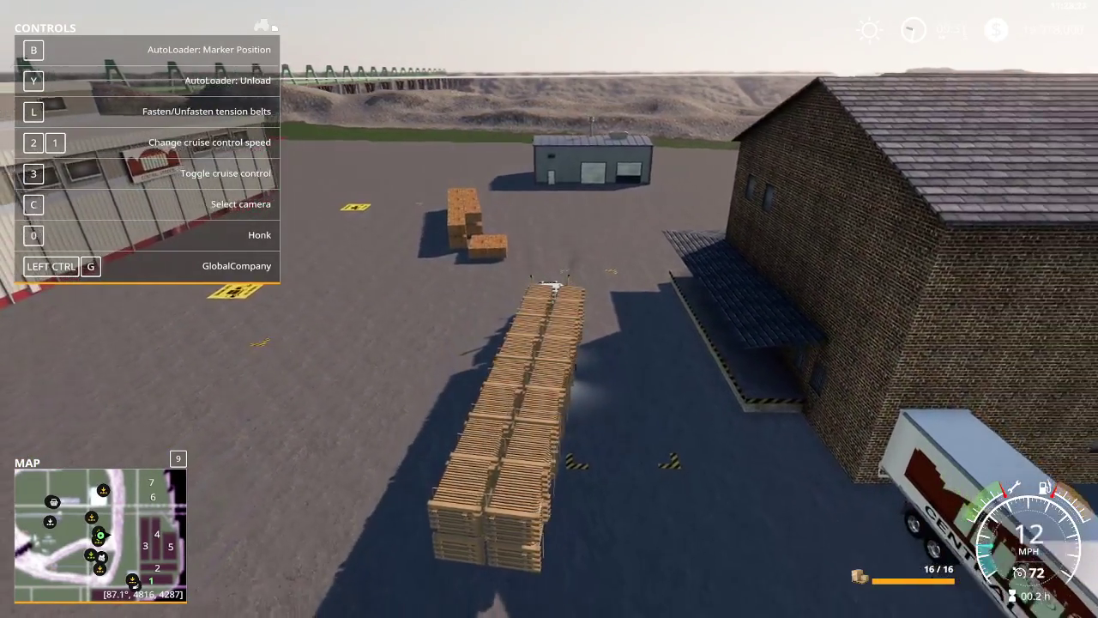
key("a")
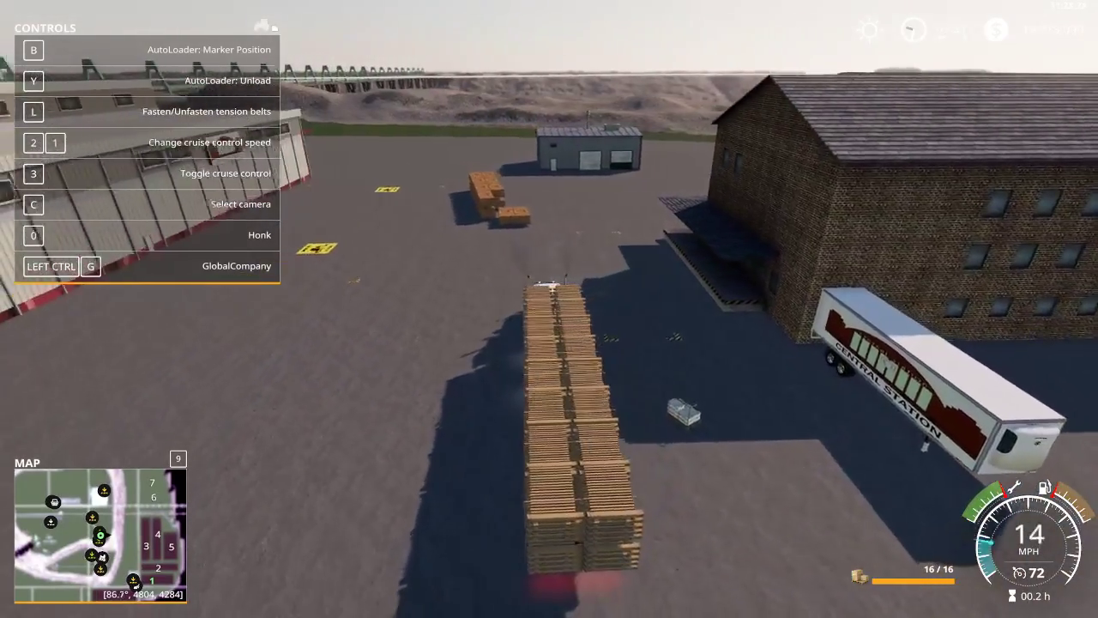
key("s")
key("w")
key("a")
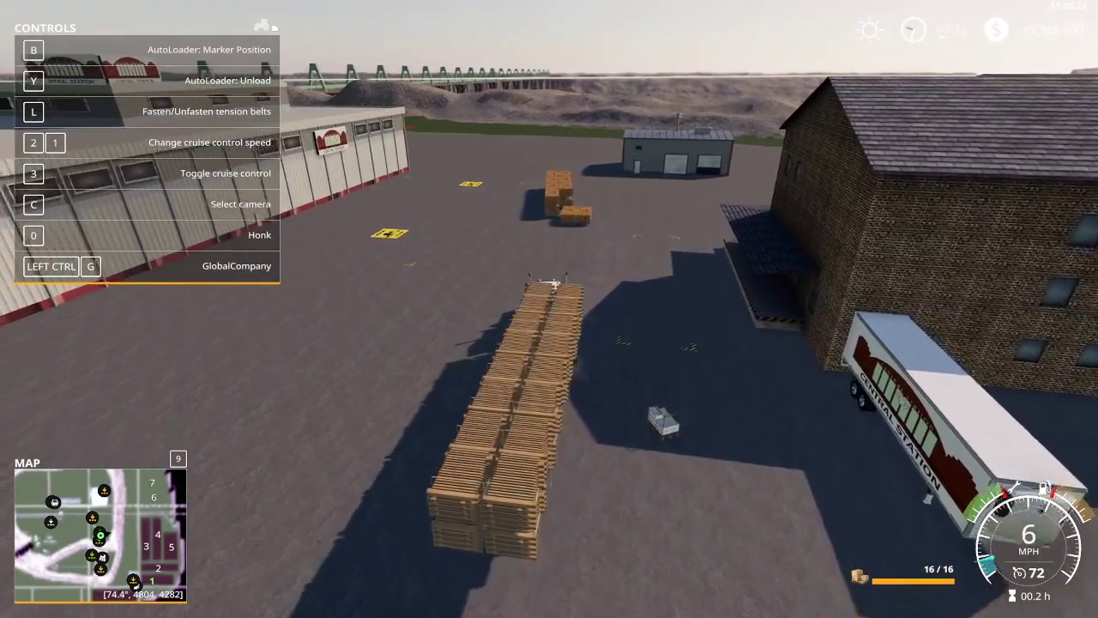
Leave the truck, save the game from the game settings and quit the game.
key("e")
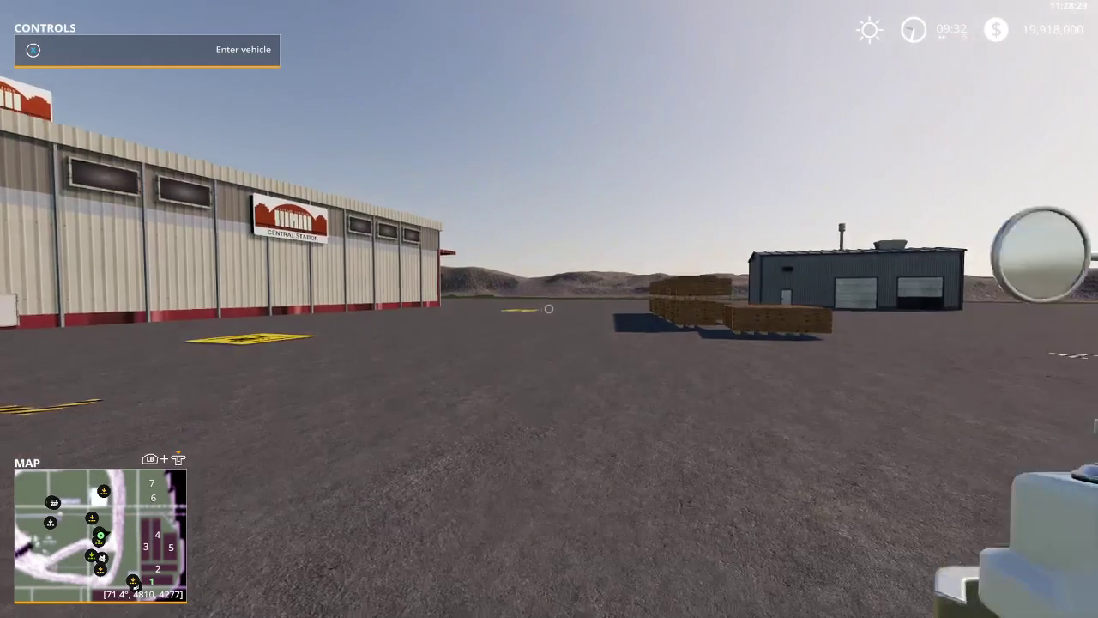
key("Escape")
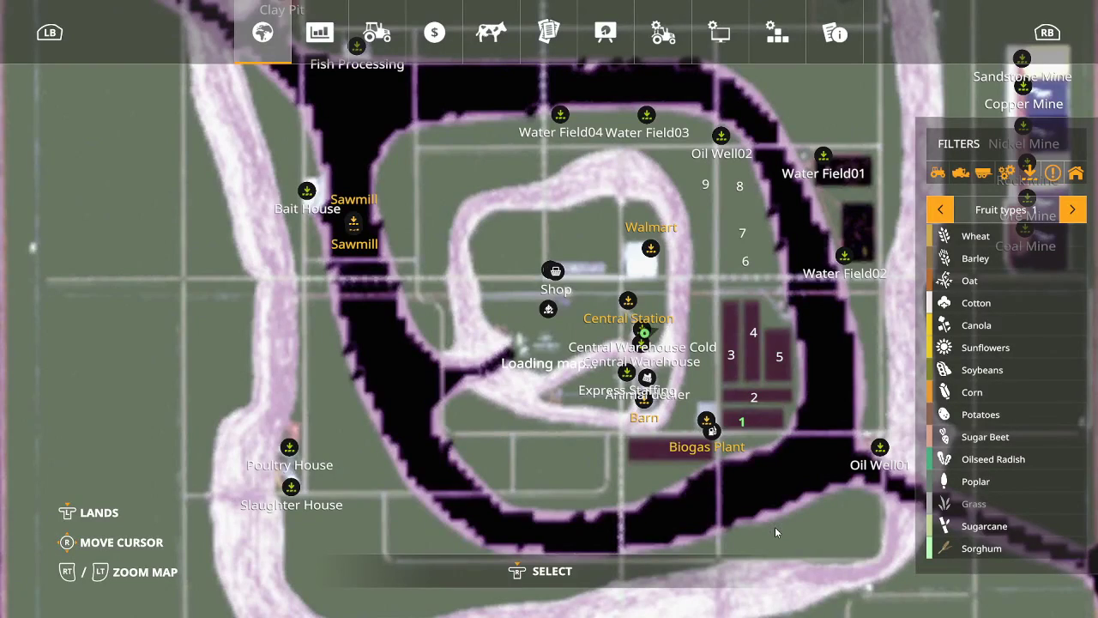
left_click(660, 34)
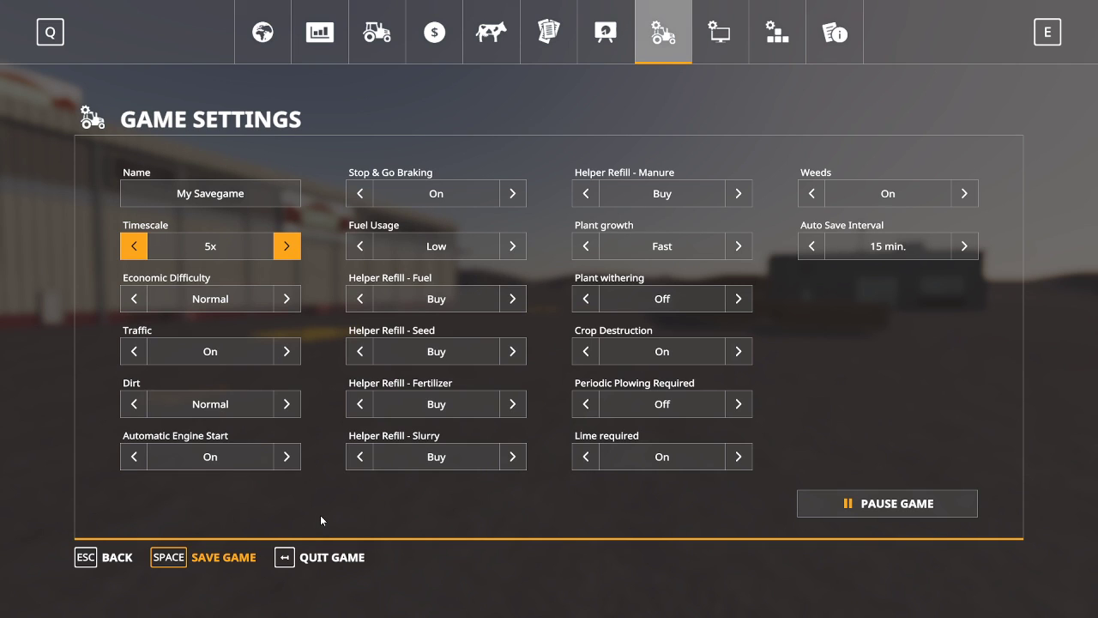
key("space")
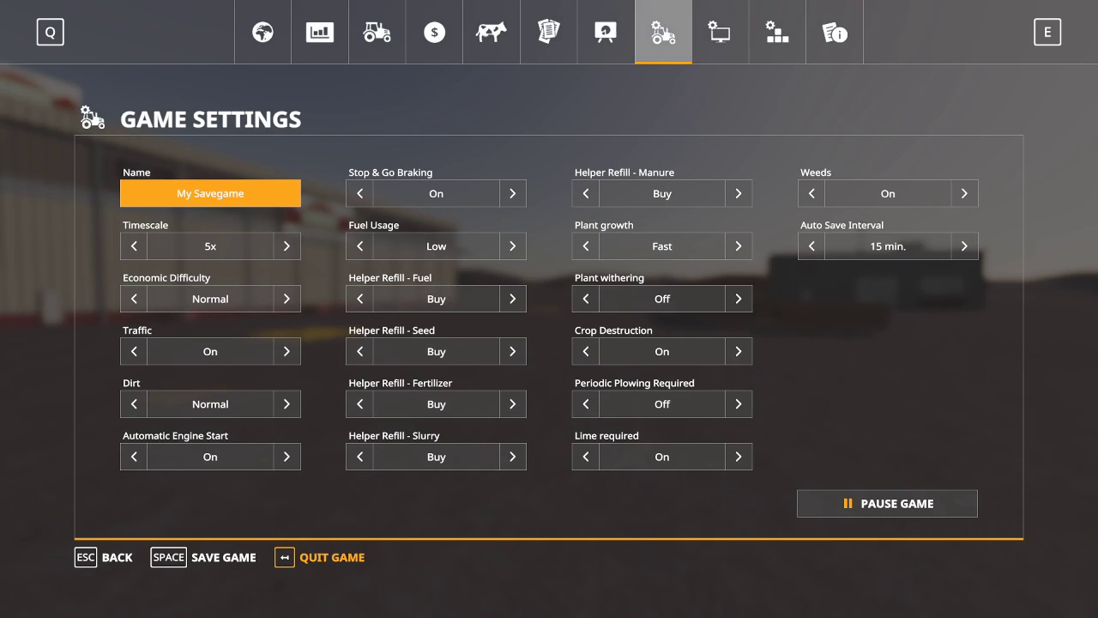
left_click(331, 557)
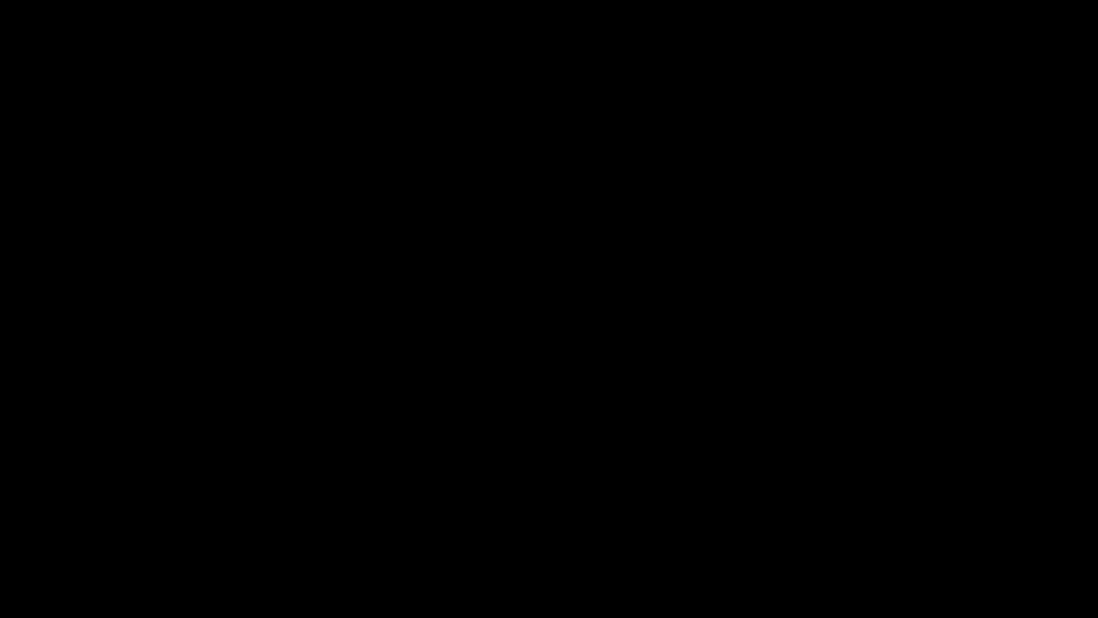
Switch to Streamlabs OBS and change the stream scene to Ending Soon.
left_click(520, 440)
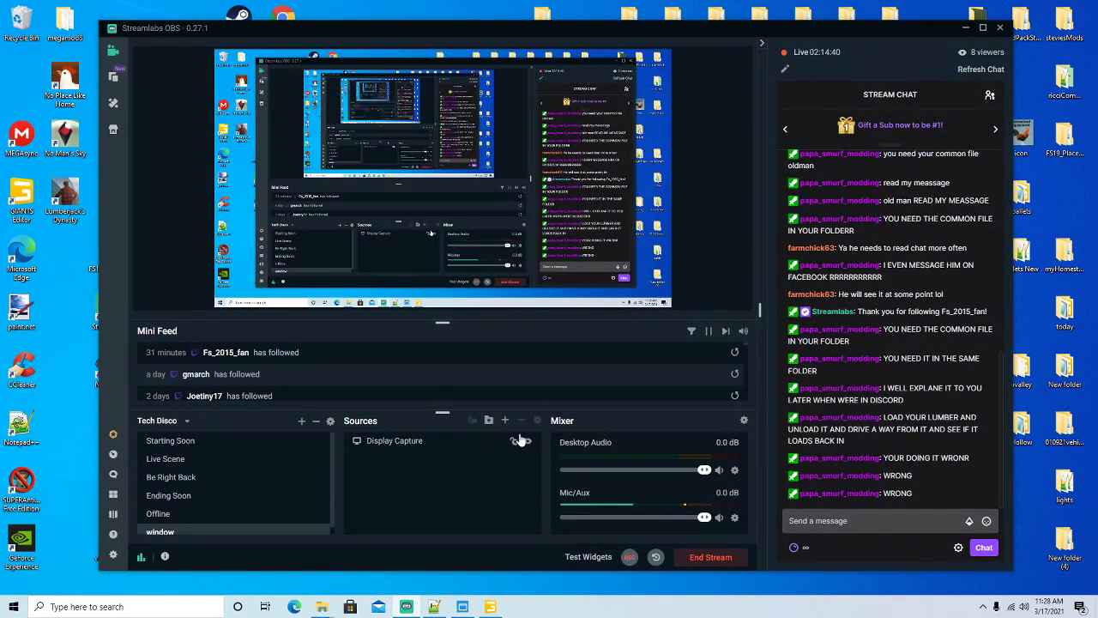
left_click(187, 496)
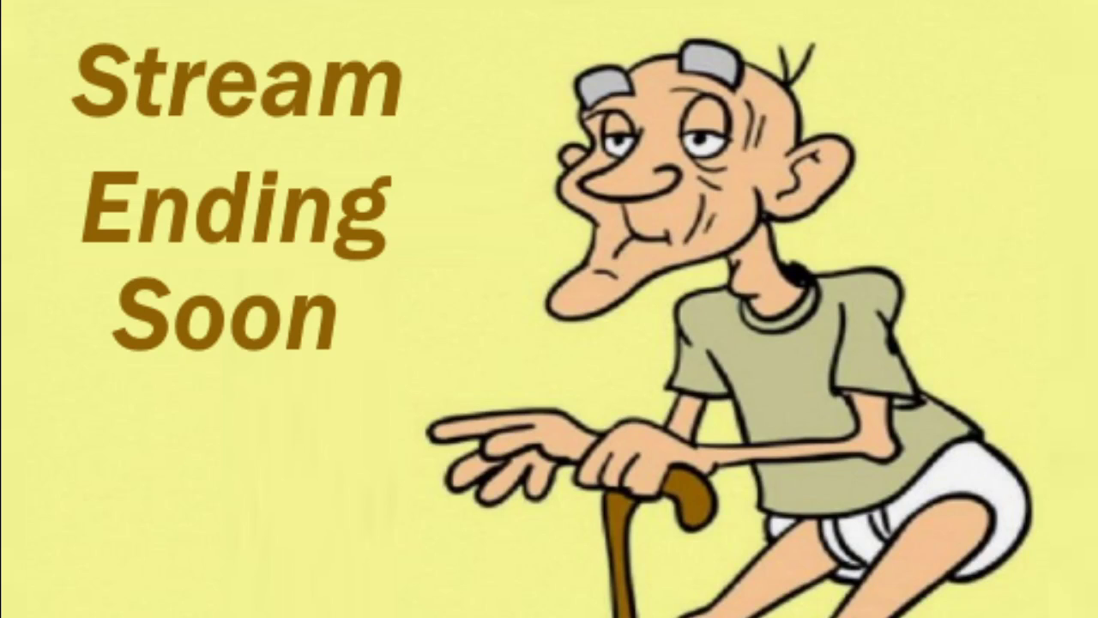